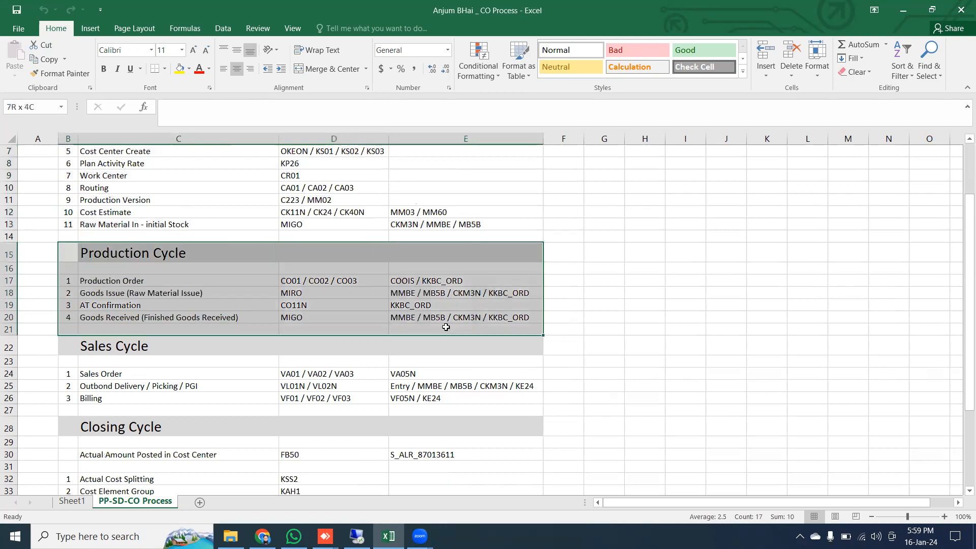
Review the Sales Cycle and Closing Cycle sections of the process sheet, including the report transaction codes in column E
{"action": "scroll", "coordinate": [55, 270], "scroll_direction": "down", "scroll_amount": 2}
{"action": "left_click_drag", "start_coordinate": [54, 270], "coordinate": [524, 333]}
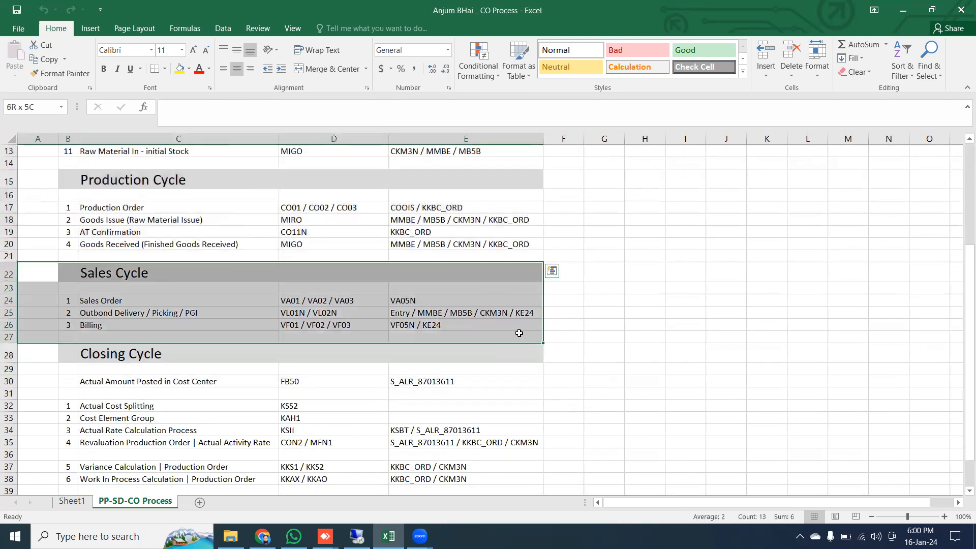
{"action": "scroll", "coordinate": [324, 368], "scroll_direction": "down", "scroll_amount": 2}
{"action": "left_click_drag", "start_coordinate": [91, 275], "coordinate": [540, 448]}
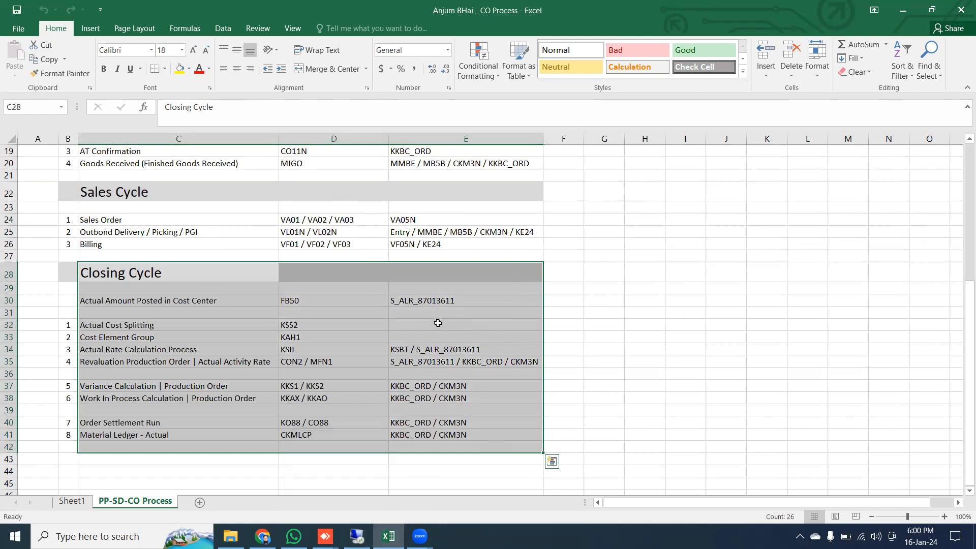
{"action": "left_click", "coordinate": [432, 139]}
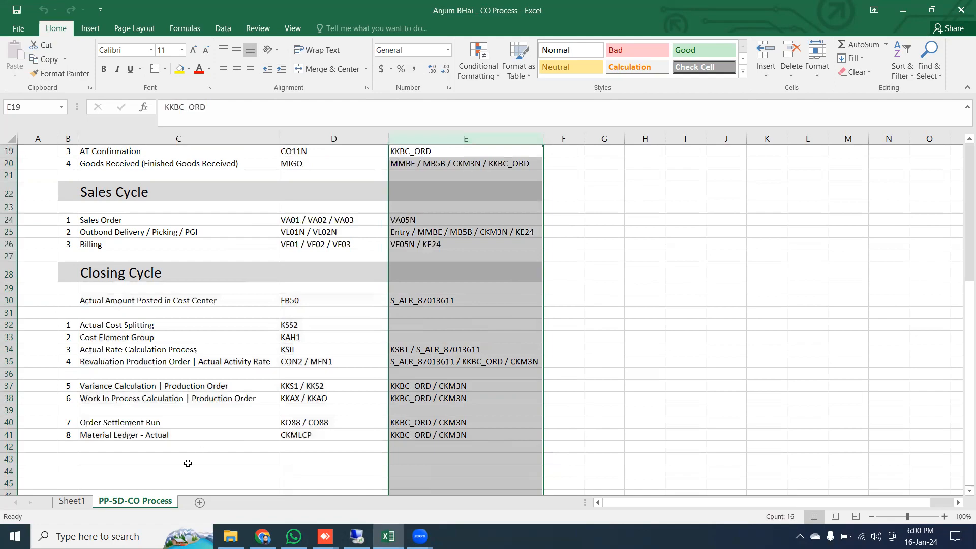
Switch to the SAP remote session and enter RM-8900 as the new material with material type ROH Raw materials
{"action": "left_click", "coordinate": [357, 536]}
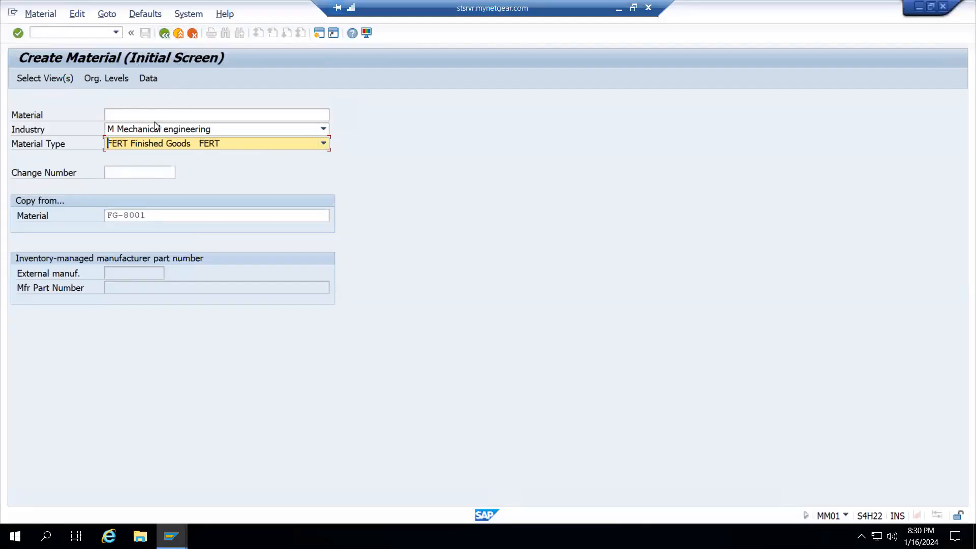
{"action": "left_click", "coordinate": [149, 118]}
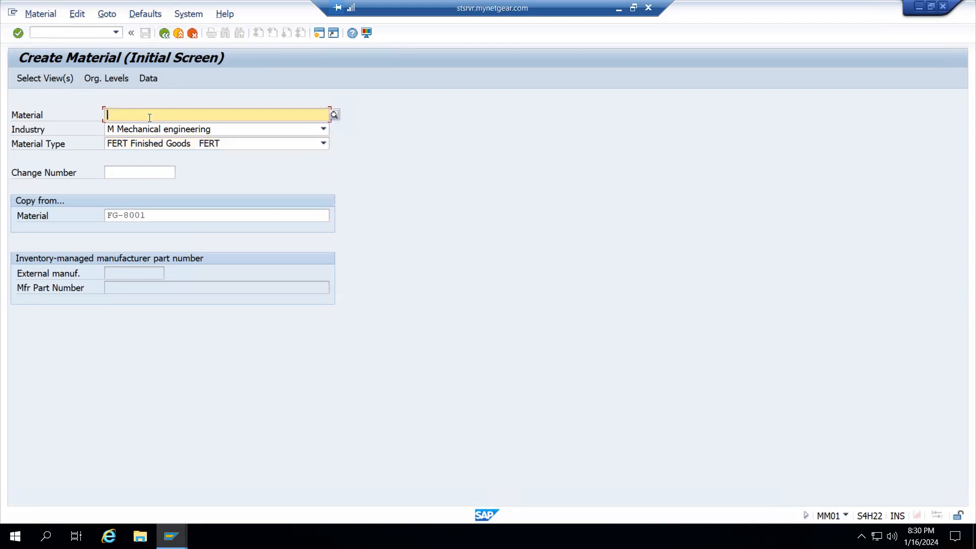
{"action": "type", "text": "RM"}
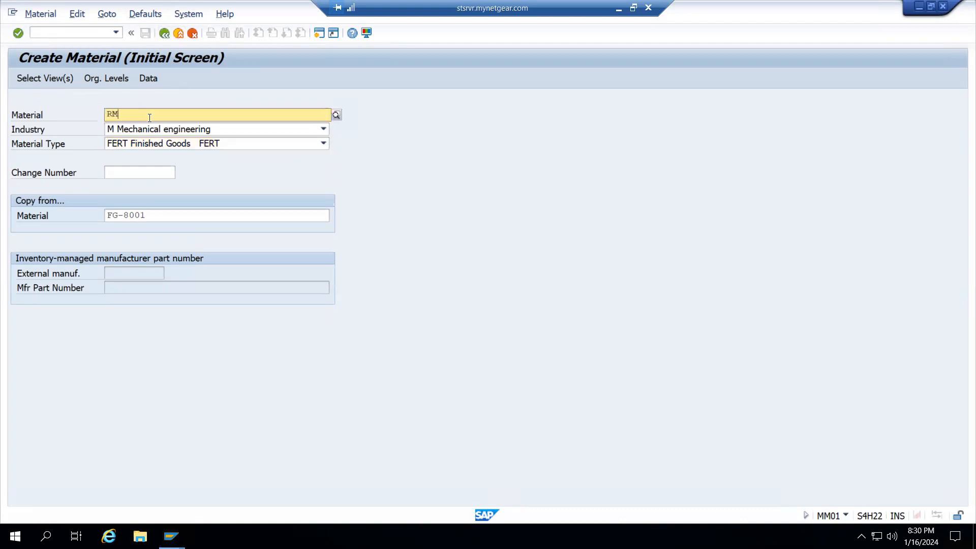
{"action": "type", "text": "-8900"}
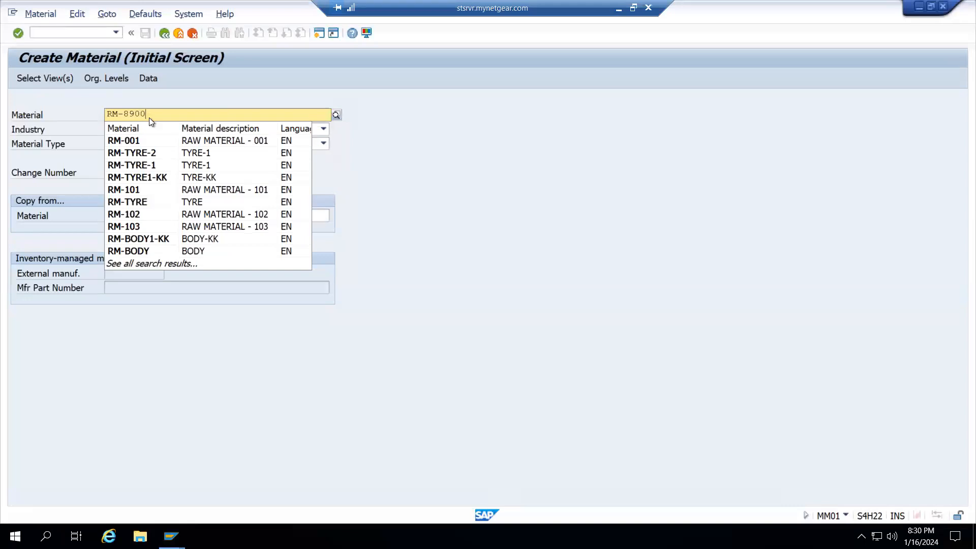
{"action": "key", "text": "Tab"}
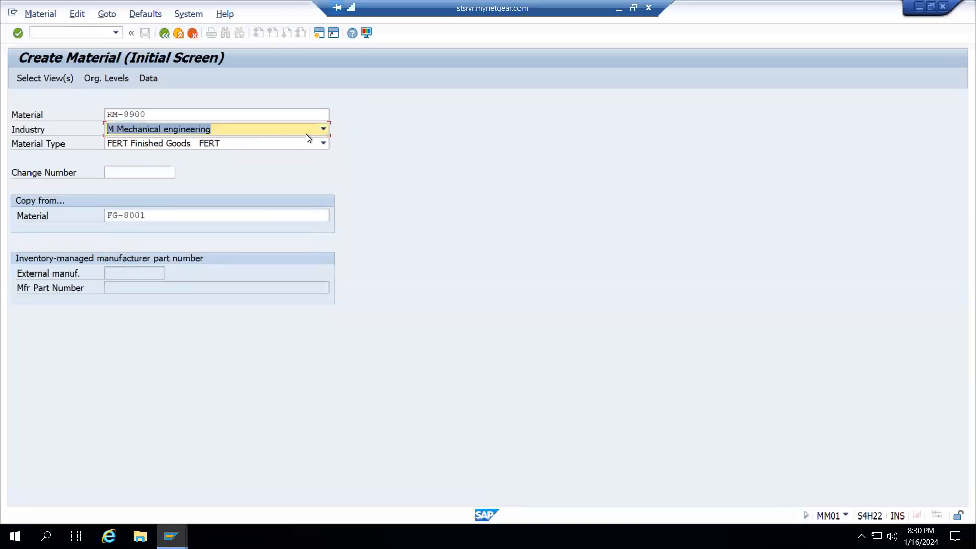
{"action": "left_click", "coordinate": [324, 145]}
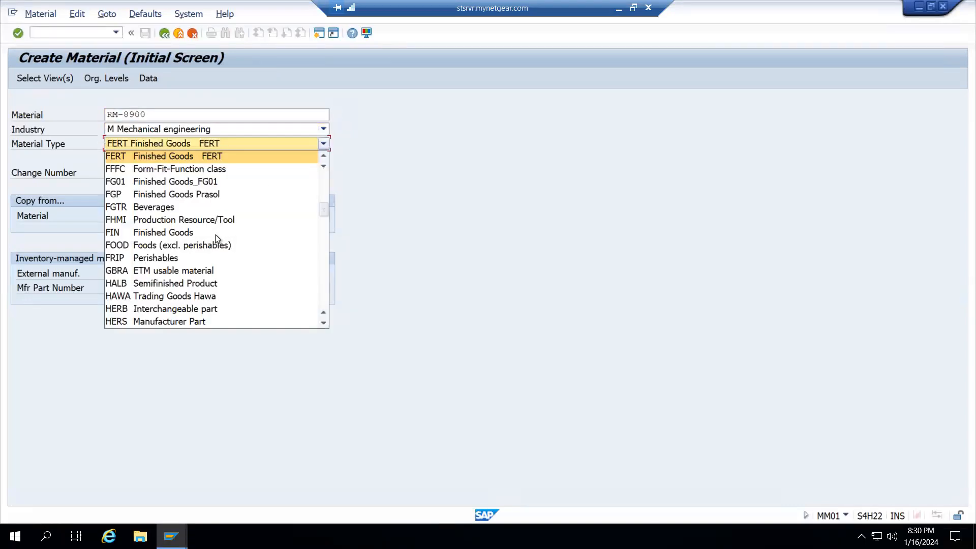
{"action": "scroll", "coordinate": [154, 315], "scroll_direction": "down", "scroll_amount": 5}
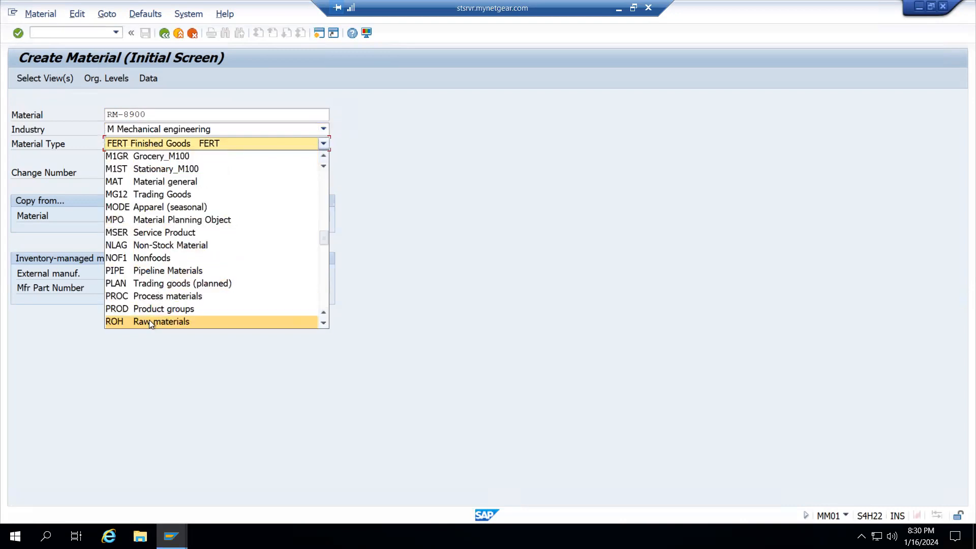
{"action": "left_click", "coordinate": [148, 320]}
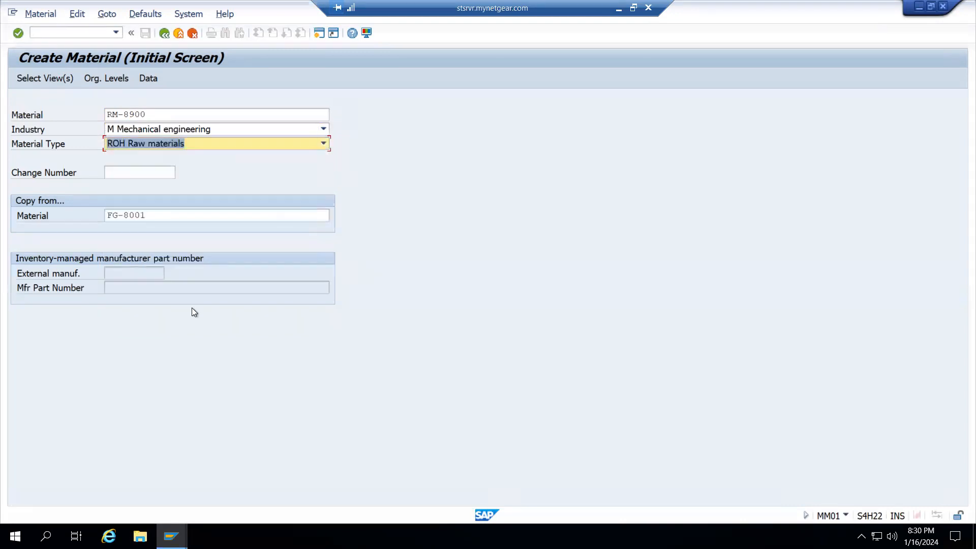
Set the copy-from material to RM-8500 and proceed to the view selection
{"action": "left_click", "coordinate": [147, 215]}
{"action": "key", "text": "BackSpace"}
{"action": "key", "text": "BackSpace"}
{"action": "key", "text": "BackSpace"}
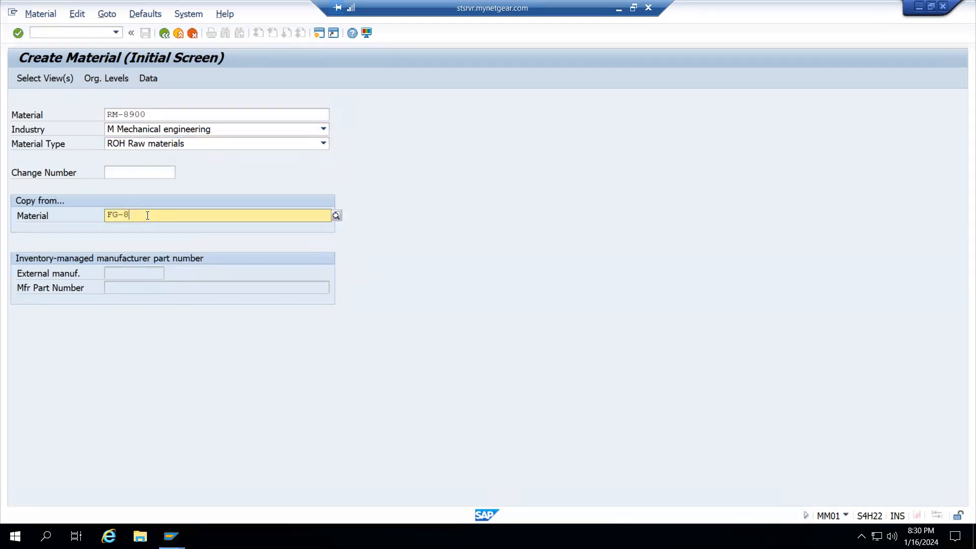
{"action": "type", "text": "500"}
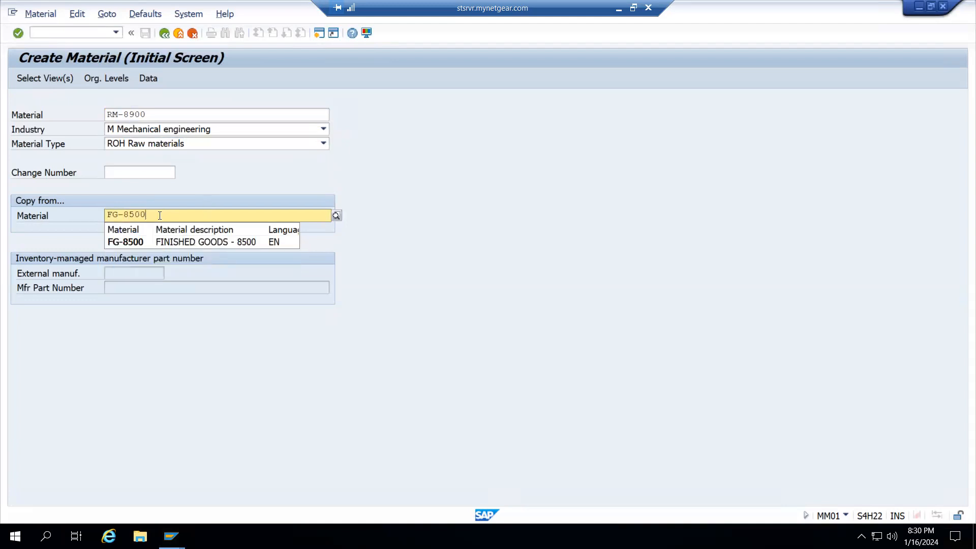
{"action": "key", "text": "BackSpace"}
{"action": "key", "text": "BackSpace"}
{"action": "type", "text": "RM"}
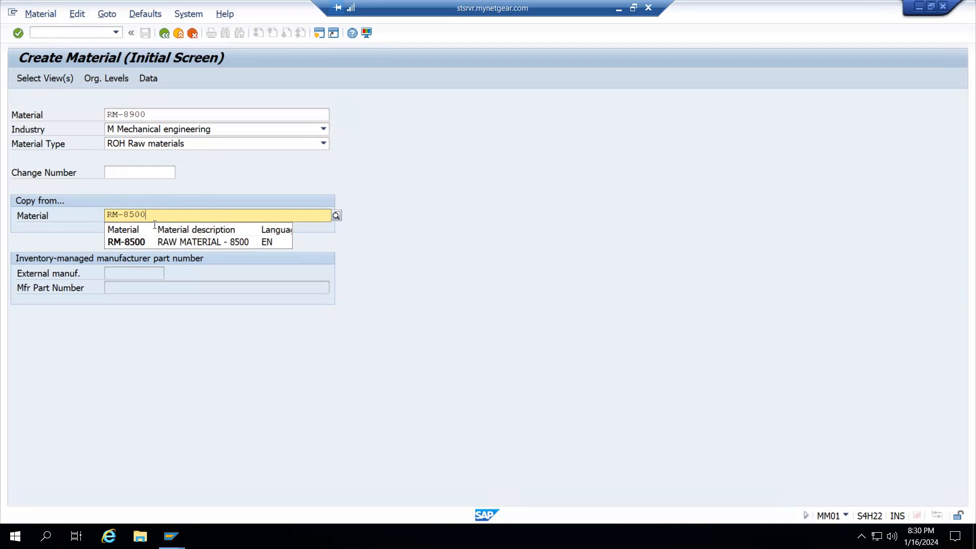
{"action": "left_click", "coordinate": [154, 115]}
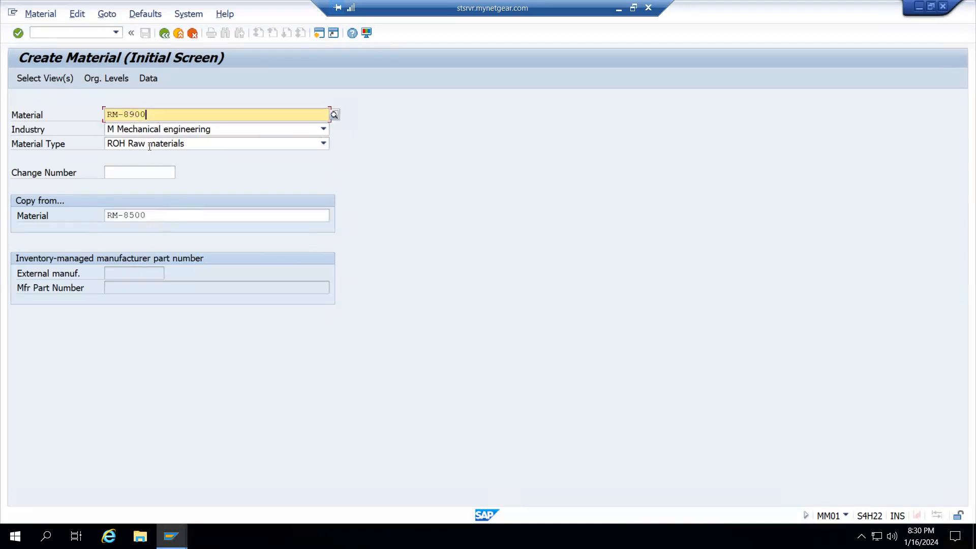
{"action": "key", "text": "Return"}
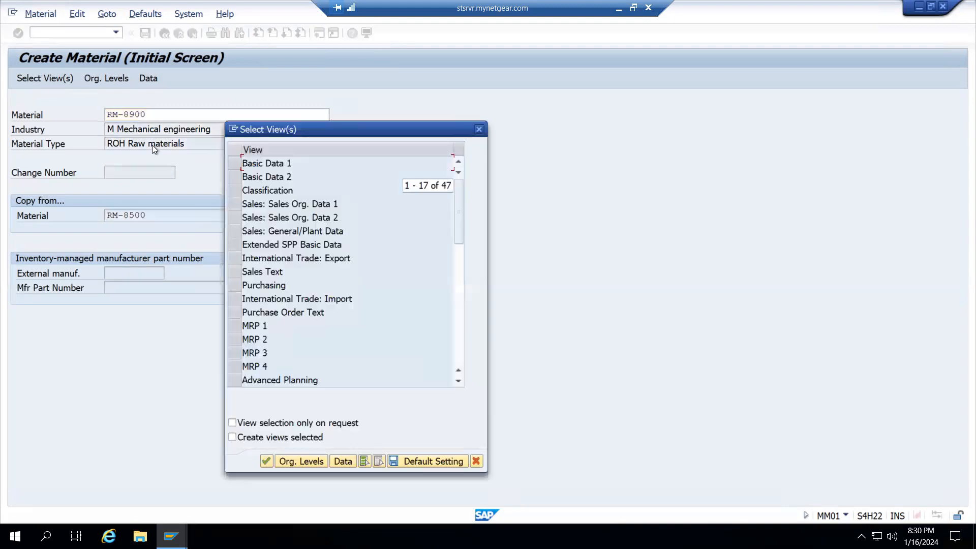
Choose the Basic Data 1 and 2, General Plant Data / Storage 1 and 2, Accounting 1 and 2, and Costing 1 and 2 views
{"action": "left_click", "coordinate": [234, 164]}
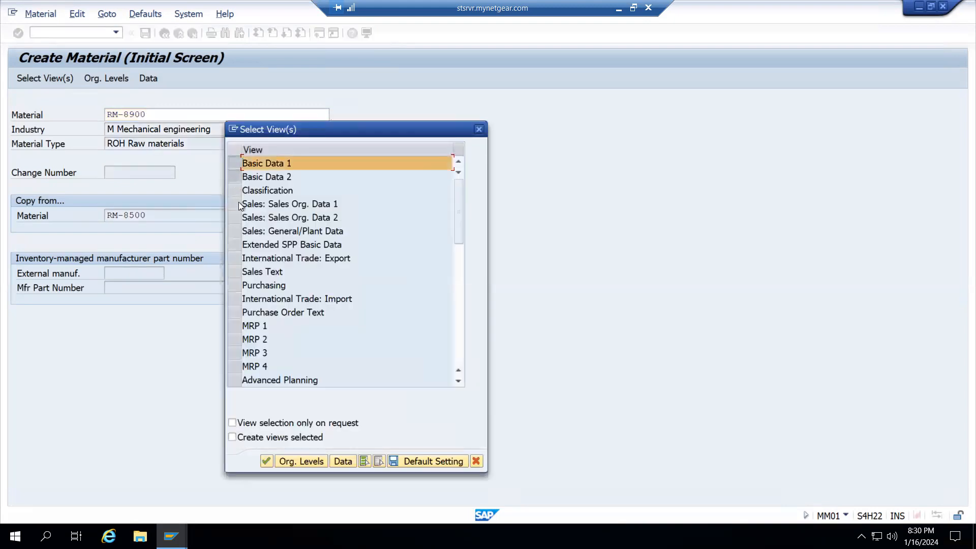
{"action": "left_click", "coordinate": [234, 177]}
{"action": "left_click", "coordinate": [236, 326]}
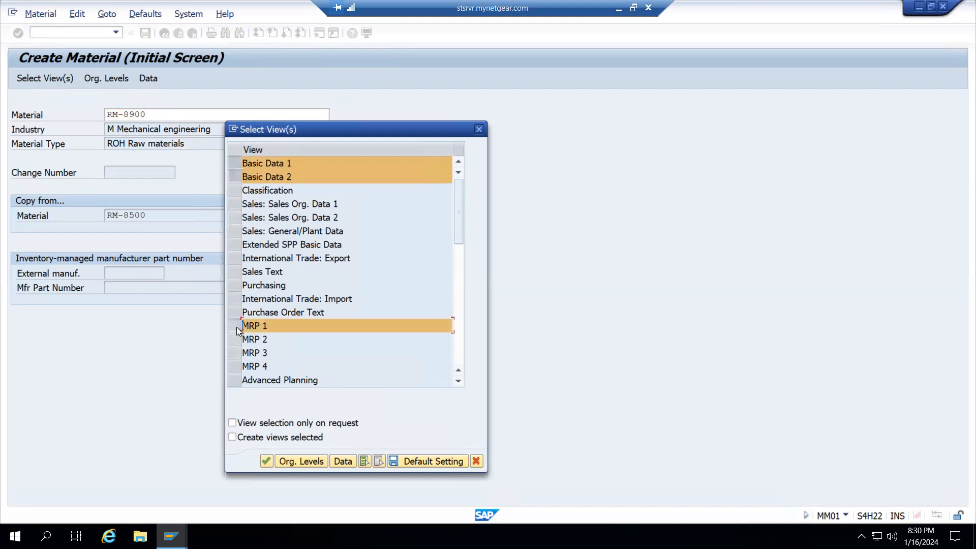
{"action": "left_click", "coordinate": [236, 326]}
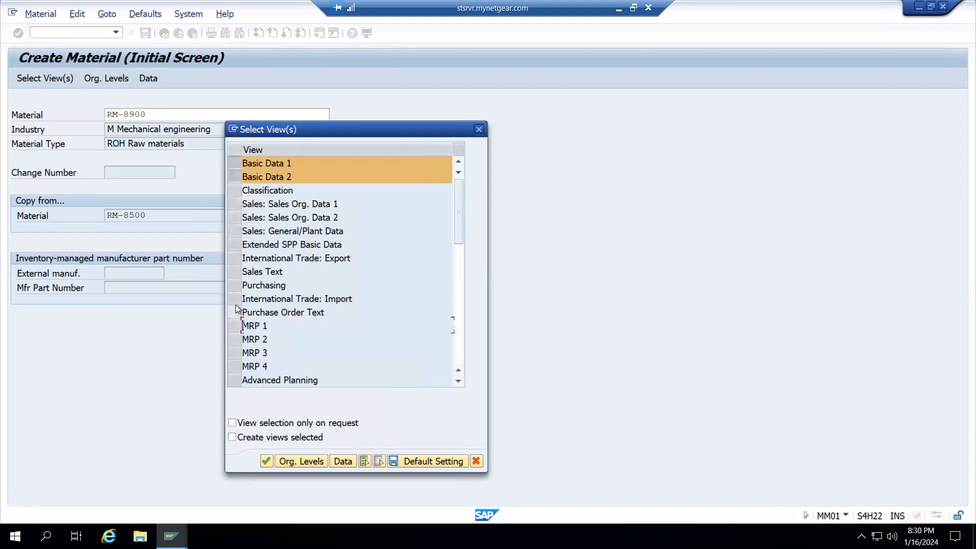
{"action": "scroll", "coordinate": [236, 304], "scroll_direction": "down", "scroll_amount": 4}
{"action": "left_click", "coordinate": [242, 326]}
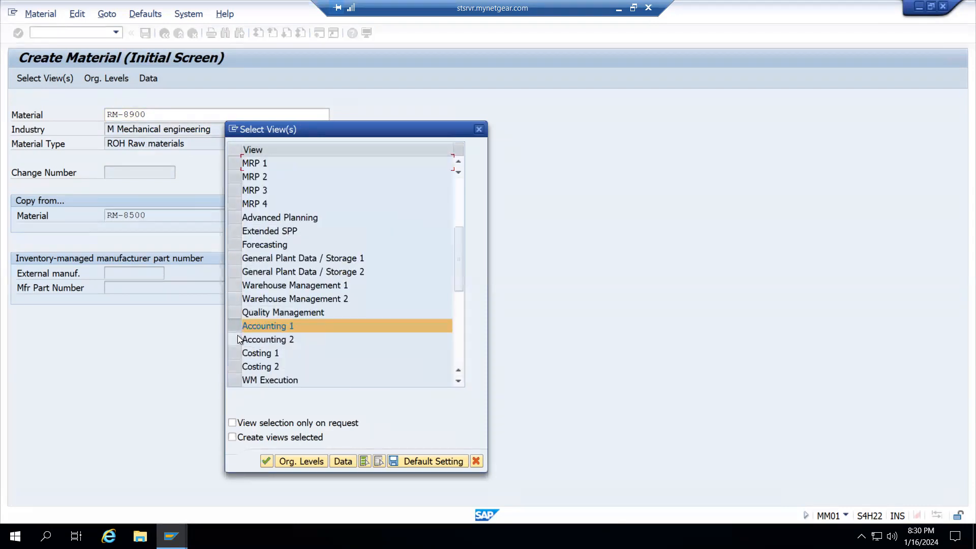
{"action": "left_click", "coordinate": [237, 335]}
{"action": "left_click", "coordinate": [237, 353]}
{"action": "left_click", "coordinate": [234, 367]}
{"action": "left_click", "coordinate": [239, 257]}
{"action": "left_click", "coordinate": [237, 273]}
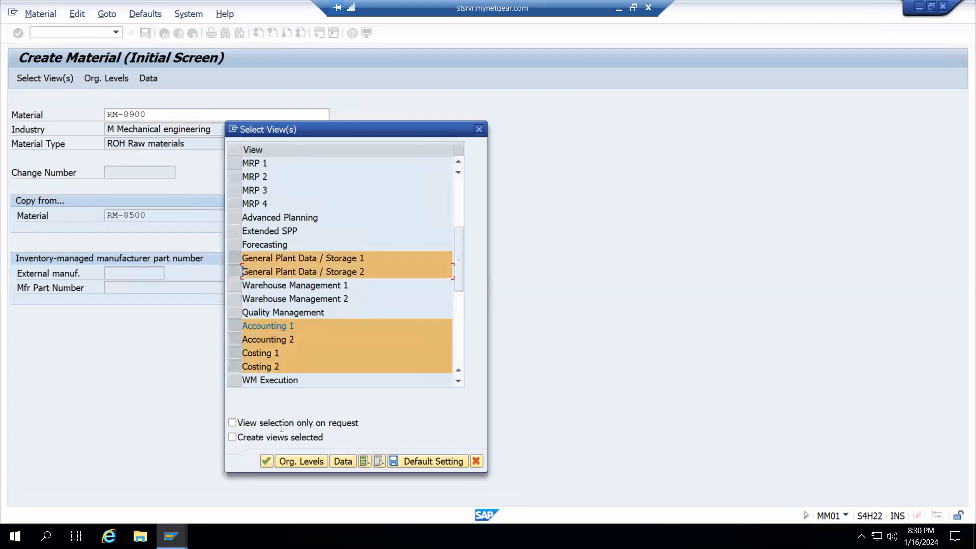
{"action": "left_click", "coordinate": [266, 461]}
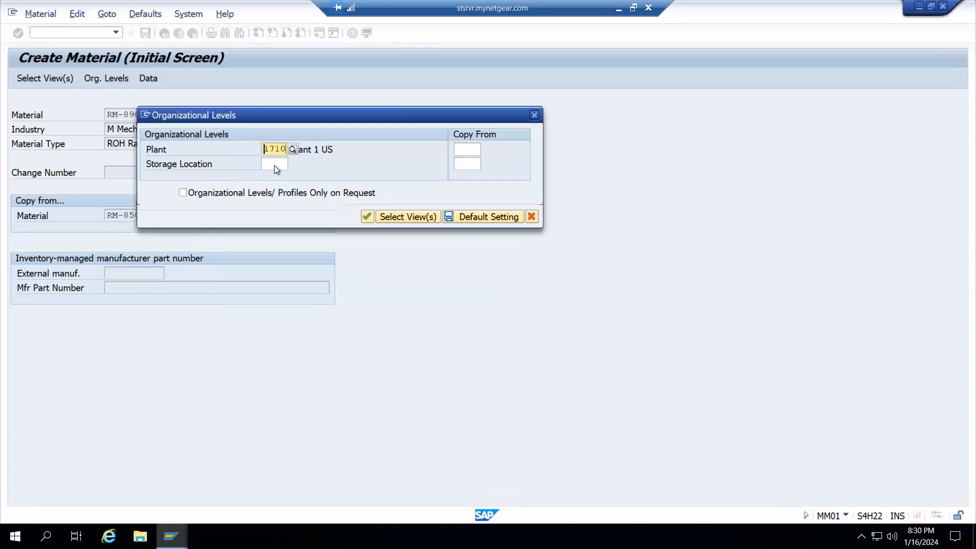
Set the storage location to 171A, fill in the copy-from plant 1710 and copy-from storage location, and confirm the organizational levels
{"action": "left_click", "coordinate": [275, 165]}
{"action": "left_click", "coordinate": [280, 176]}
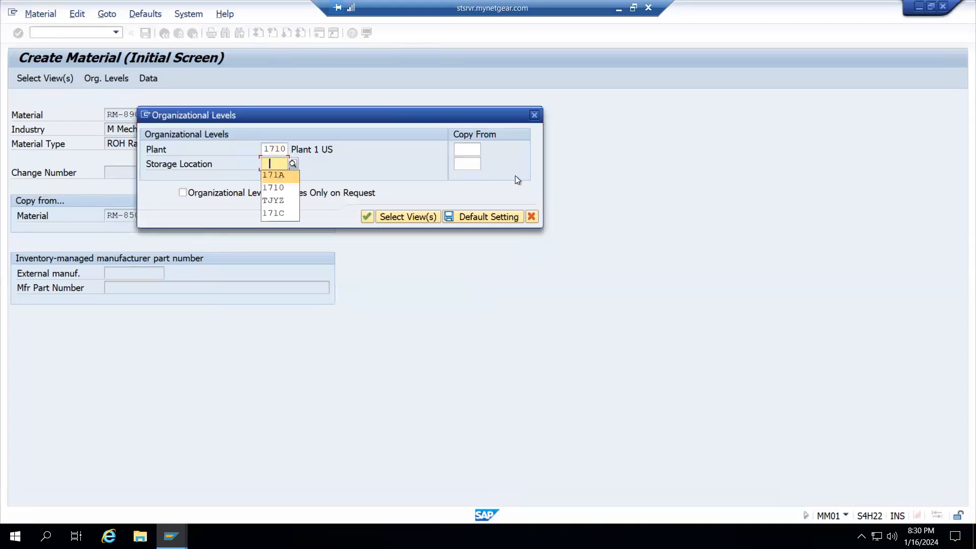
{"action": "left_click", "coordinate": [473, 148]}
{"action": "left_click", "coordinate": [473, 162]}
{"action": "left_click", "coordinate": [471, 163]}
{"action": "left_click", "coordinate": [466, 217]}
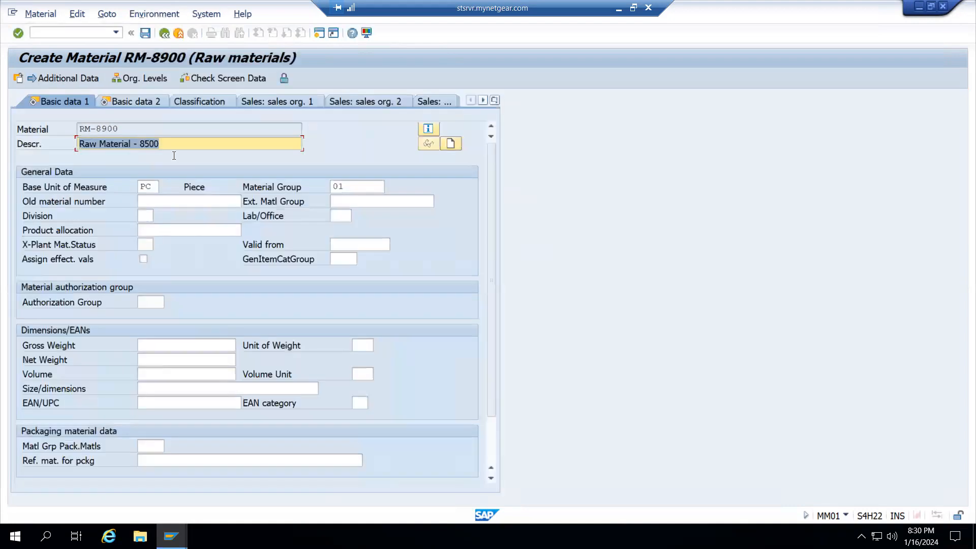
Change the material description to Raw Material - 8900 in the Basic data 1 view
{"action": "left_click", "coordinate": [149, 144]}
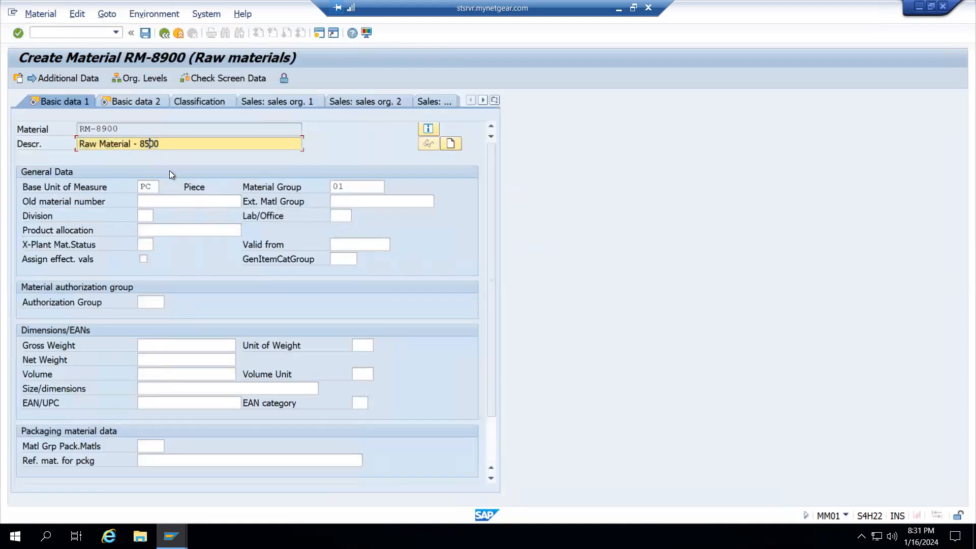
{"action": "key", "text": "BackSpace"}
{"action": "type", "text": "9"}
{"action": "key", "text": "Return"}
{"action": "left_click", "coordinate": [66, 105]}
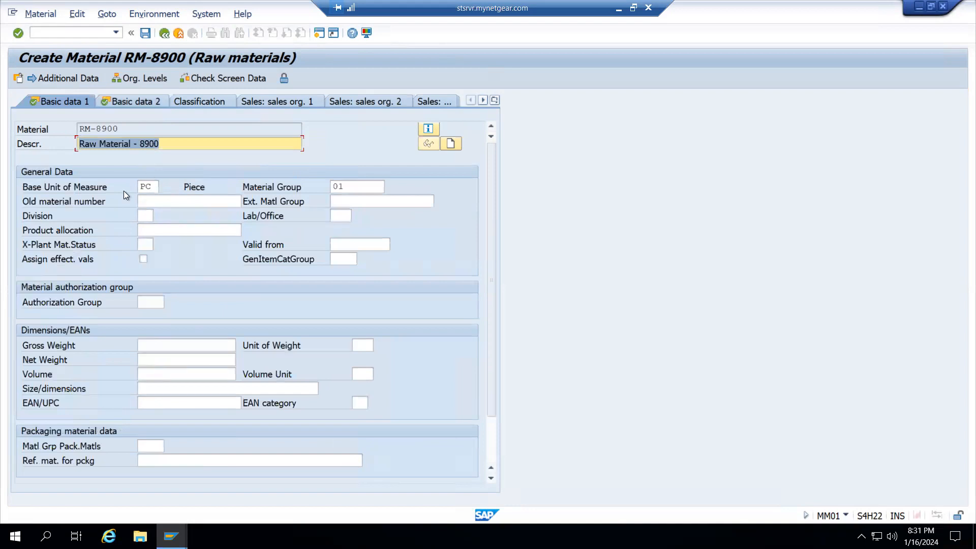
Check the Basic data 2 and Classification views, and cancel the organizational levels request for the first sales organization view
{"action": "left_click", "coordinate": [144, 102]}
{"action": "left_click", "coordinate": [200, 102]}
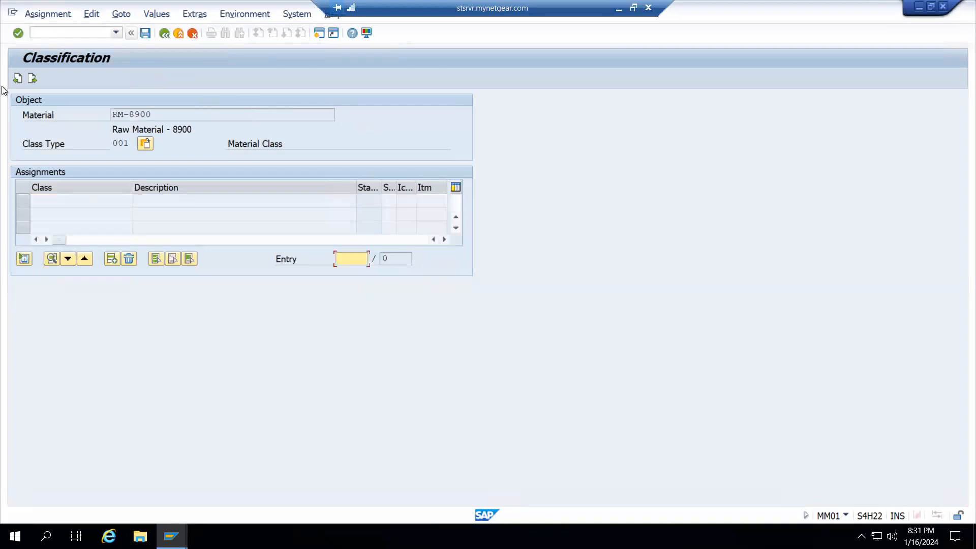
{"action": "left_click", "coordinate": [18, 78]}
{"action": "key", "text": "Return"}
{"action": "left_click", "coordinate": [289, 106]}
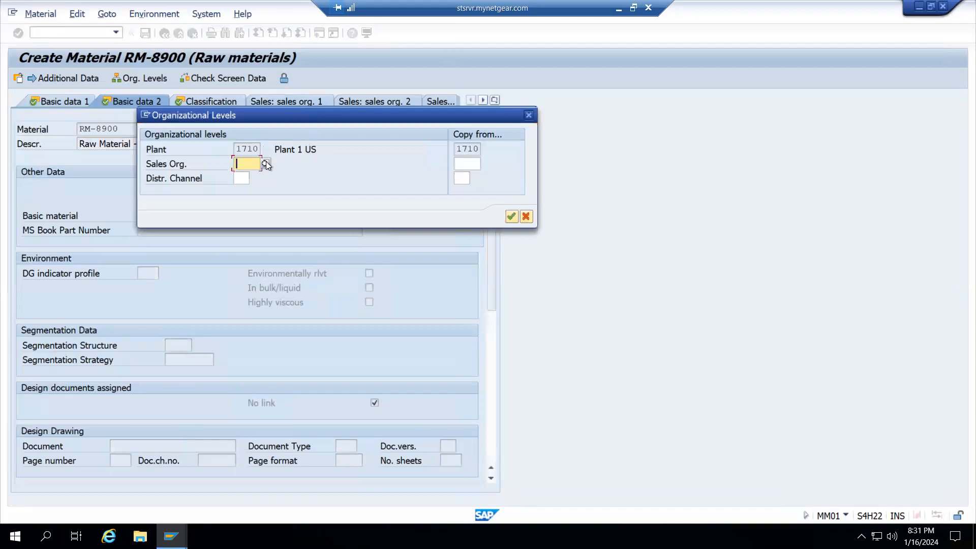
{"action": "key", "text": "Escape"}
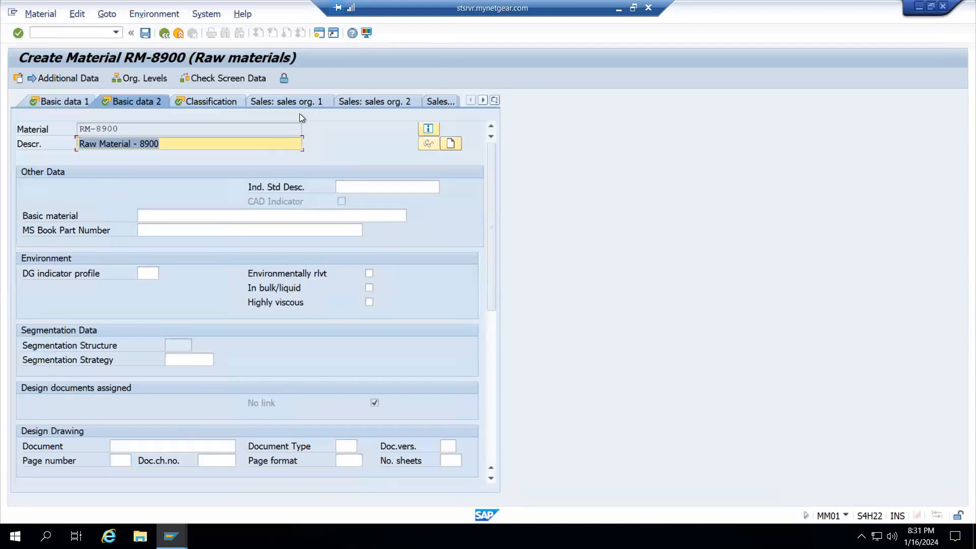
Proceed through the plant data and storage views to the Accounting 1 view, leaving the warehouse levels blank
{"action": "key", "text": "Return"}
{"action": "key", "text": "Return"}
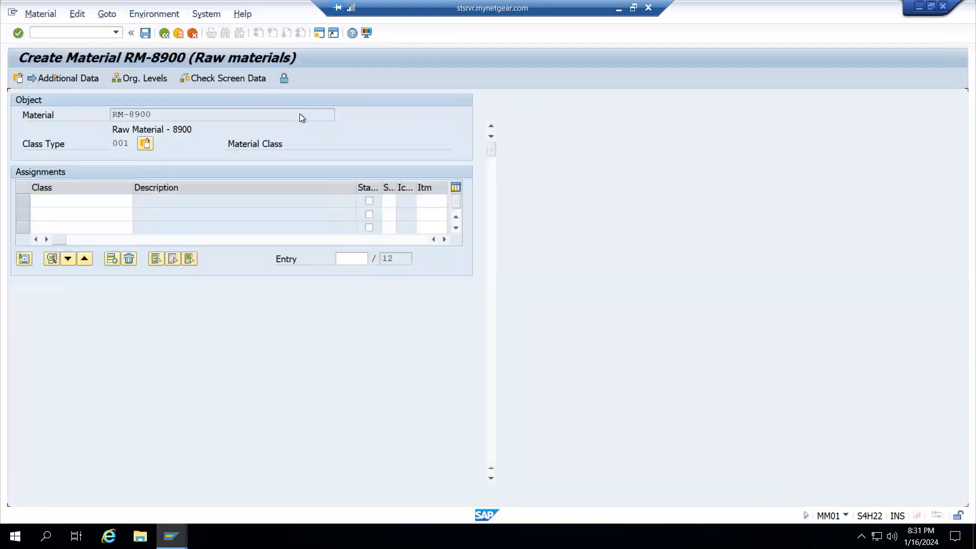
{"action": "left_click", "coordinate": [410, 101]}
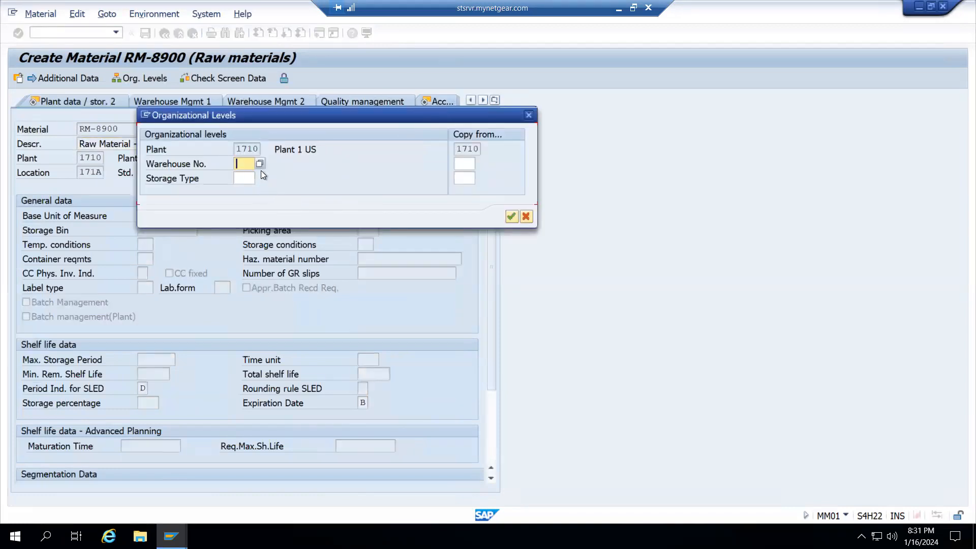
{"action": "key", "text": "Return"}
{"action": "key", "text": "Return"}
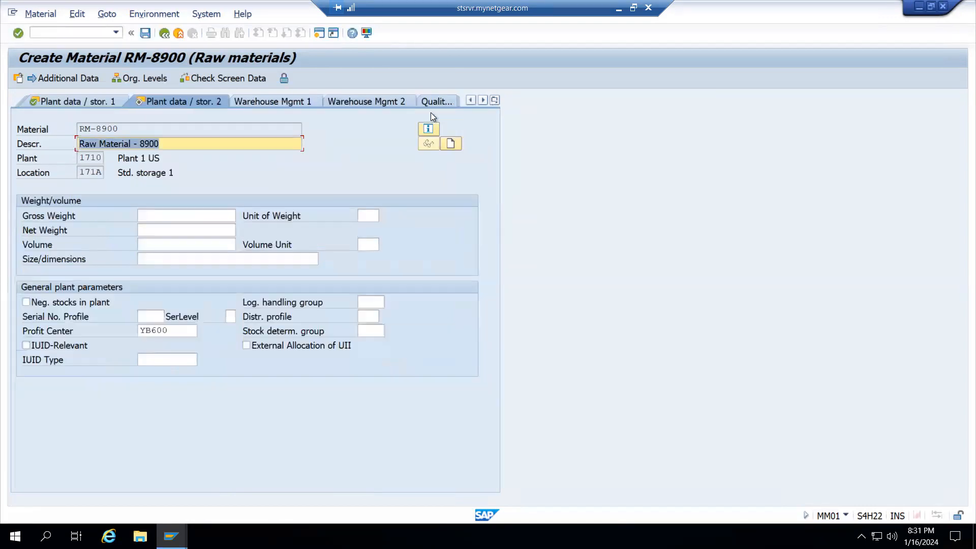
{"action": "key", "text": "Return"}
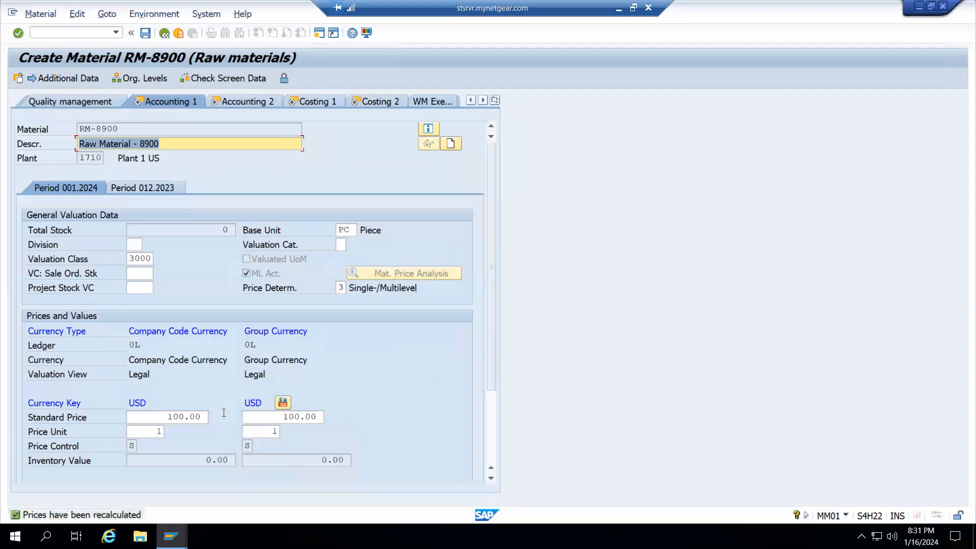
Clear the company code currency standard price of RM-8900 in the Accounting 1 view
{"action": "double_click", "coordinate": [168, 421]}
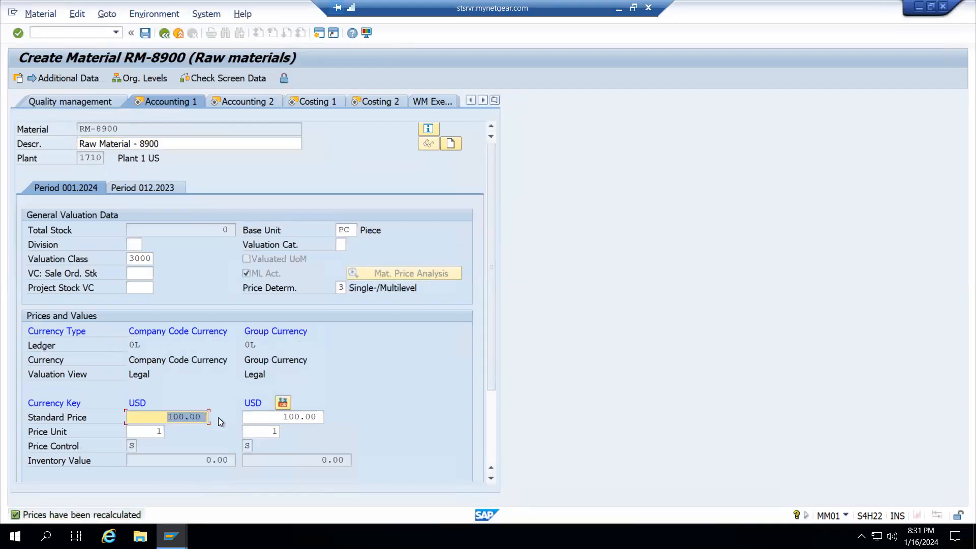
{"action": "key", "text": "End"}
{"action": "key", "text": "BackSpace"}
{"action": "key", "text": "BackSpace"}
{"action": "key", "text": "BackSpace"}
{"action": "key", "text": "BackSpace"}
{"action": "key", "text": "BackSpace"}
{"action": "key", "text": "BackSpace"}
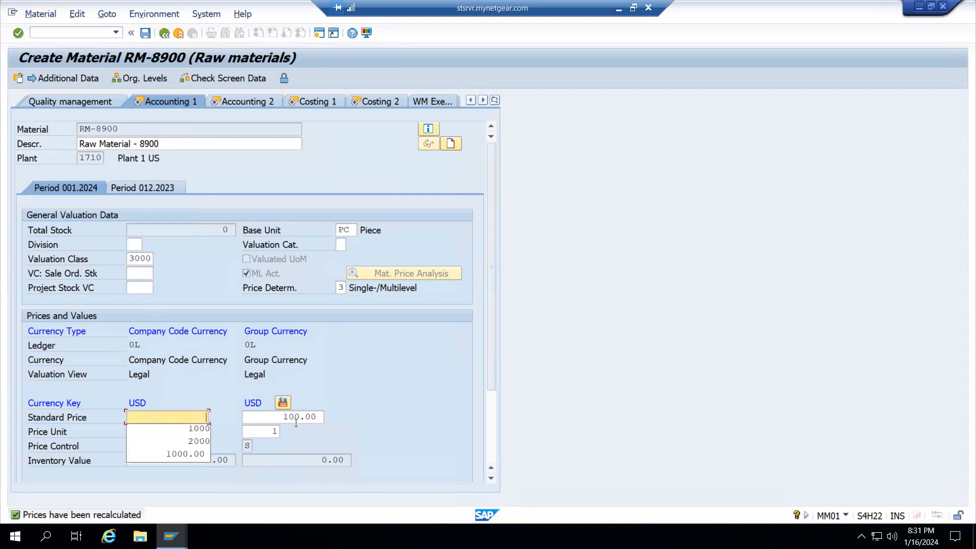
Clear the group currency standard price of RM-8900 as well and confirm the Accounting 1 view
{"action": "left_click_drag", "start_coordinate": [319, 418], "coordinate": [279, 423]}
{"action": "key", "text": "Home"}
{"action": "key", "text": "Delete"}
{"action": "key", "text": "Delete"}
{"action": "key", "text": "Delete"}
{"action": "key", "text": "Delete"}
{"action": "key", "text": "Delete"}
{"action": "key", "text": "Delete"}
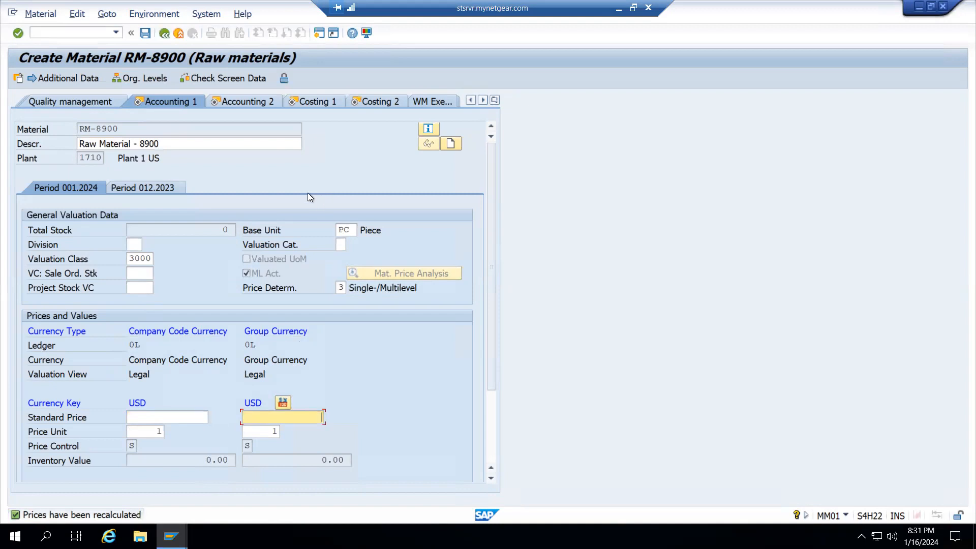
{"action": "key", "text": "Return"}
{"action": "key", "text": "Return"}
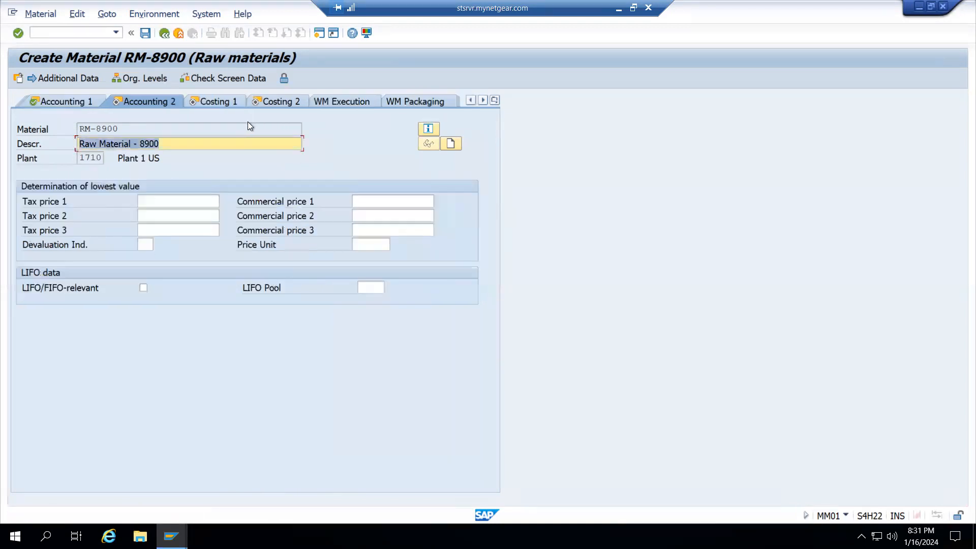
Proceed through the Accounting 2, Costing 1 and Costing 2 views, accept the planned price date, and save material RM-8900
{"action": "key", "text": "Return"}
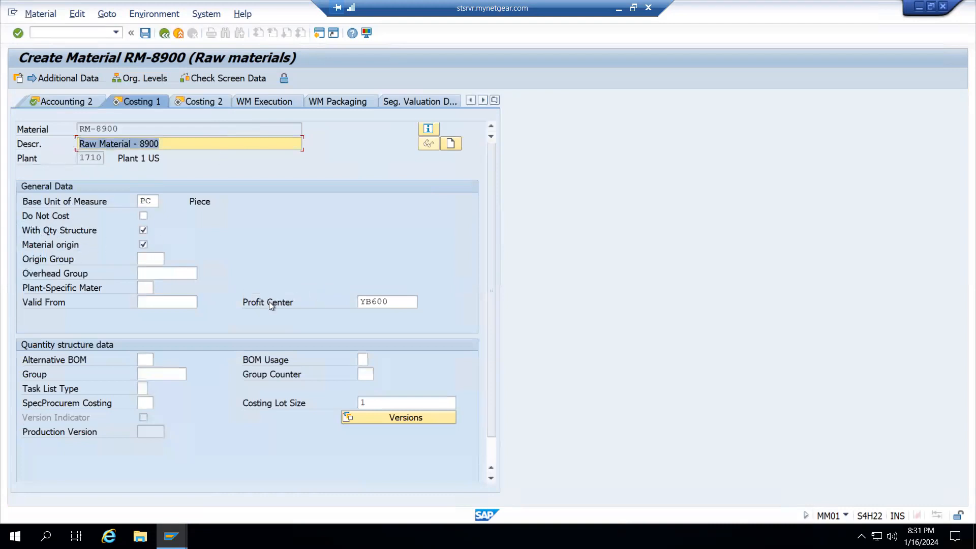
{"action": "left_click", "coordinate": [204, 103]}
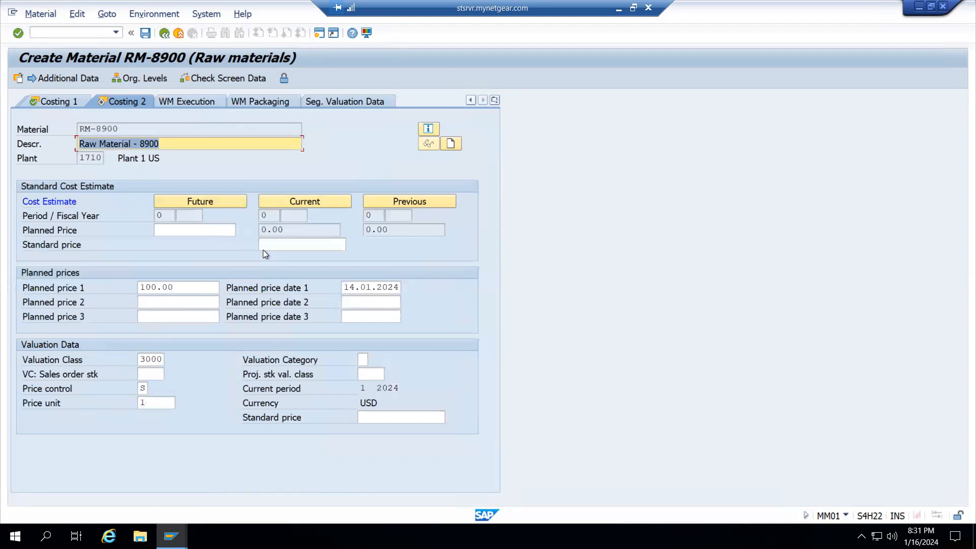
{"action": "left_click", "coordinate": [191, 287]}
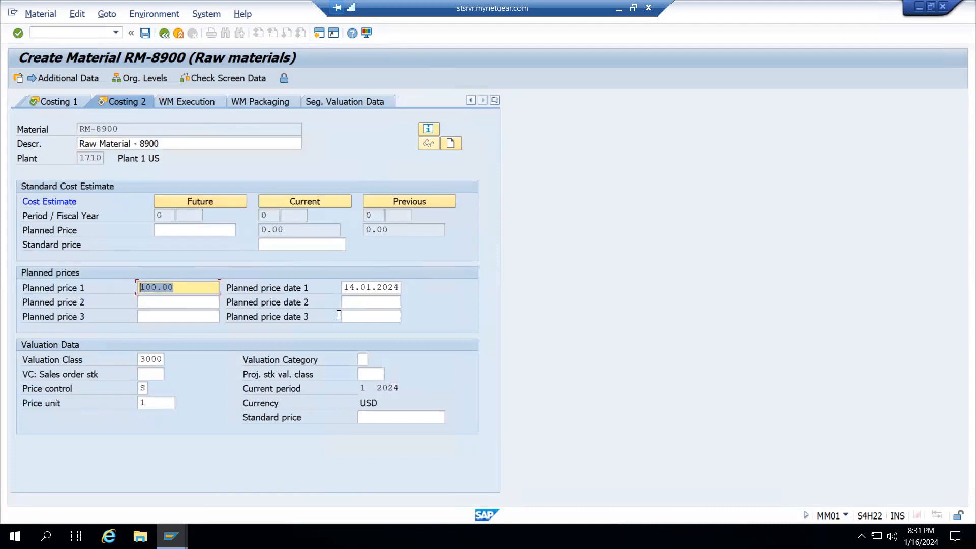
{"action": "left_click", "coordinate": [371, 288]}
{"action": "key", "text": "Return"}
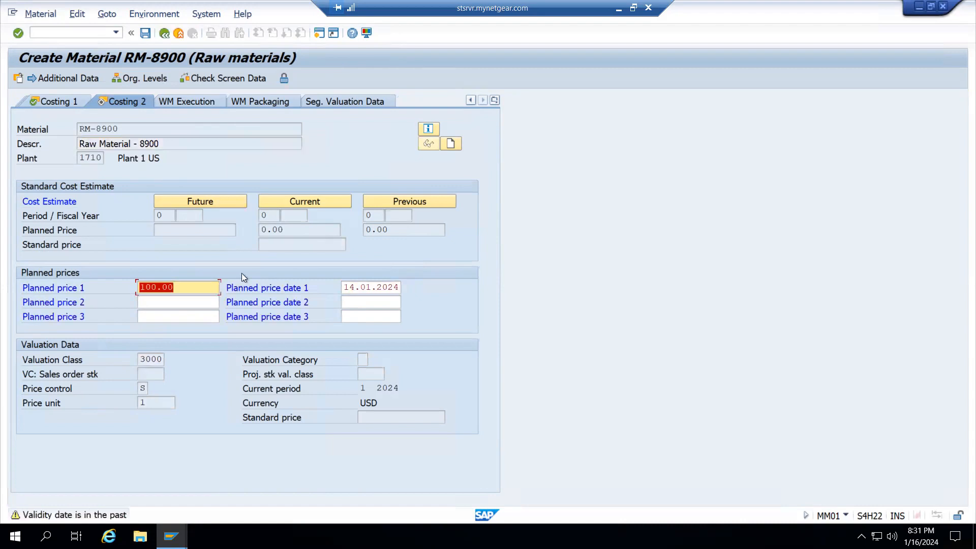
{"action": "key", "text": "Return"}
{"action": "key", "text": "Return"}
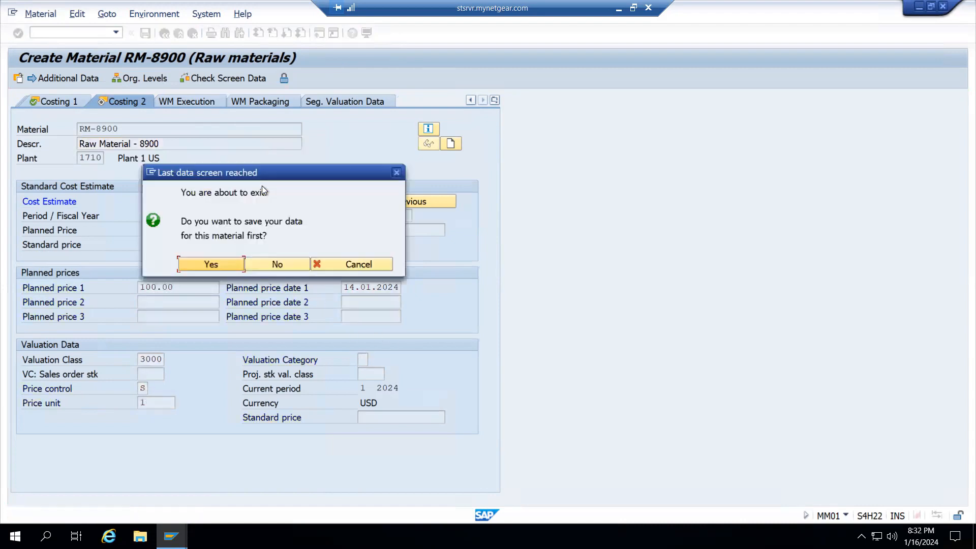
{"action": "left_click", "coordinate": [227, 264]}
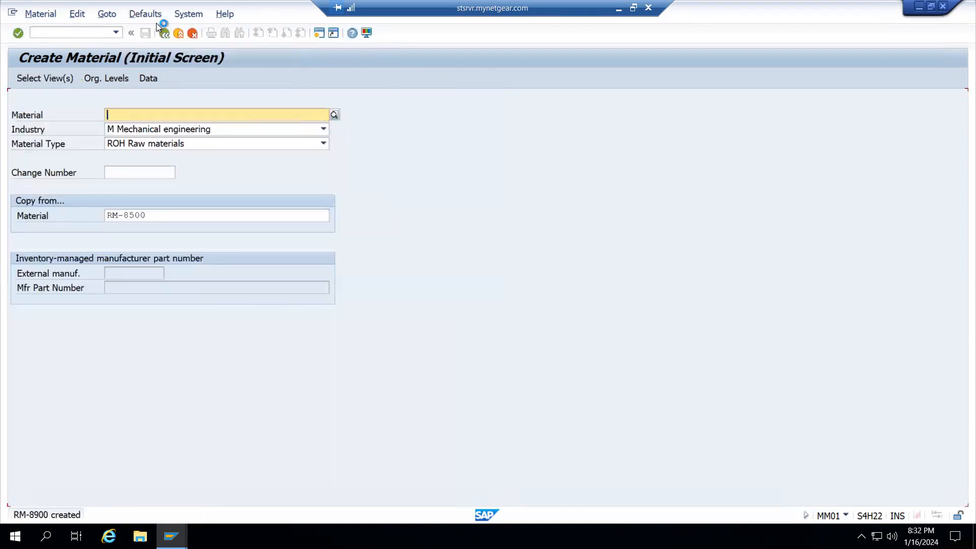
Enter FG-8900 as the new material to create, with FG-8500 as the material to copy from
{"action": "left_click", "coordinate": [158, 25]}
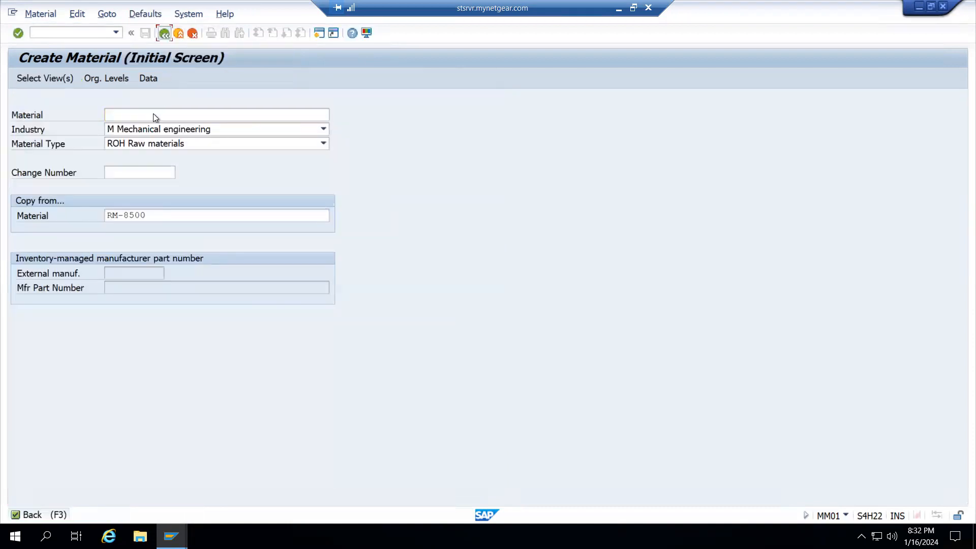
{"action": "left_click", "coordinate": [153, 116]}
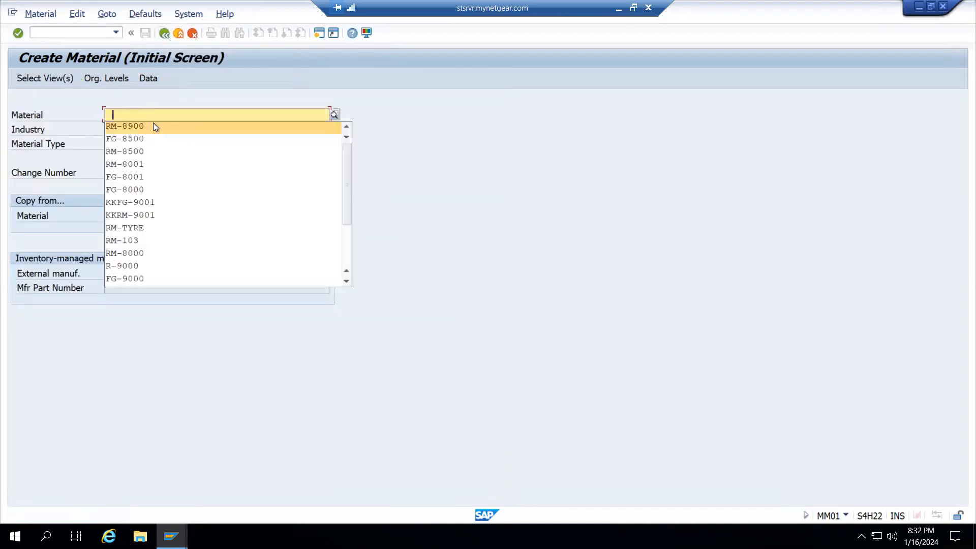
{"action": "type", "text": "FG-8900"}
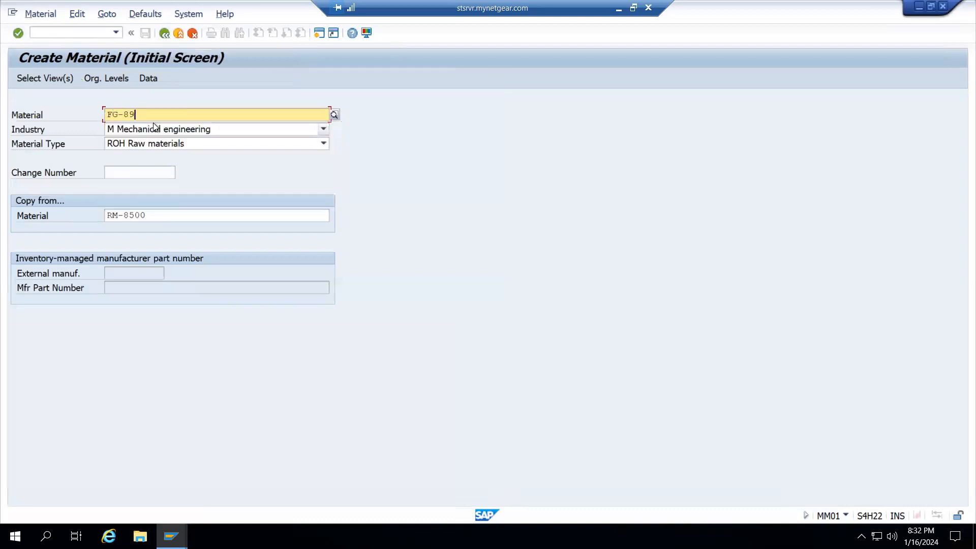
{"action": "left_click", "coordinate": [136, 235]}
{"action": "left_click", "coordinate": [120, 219]}
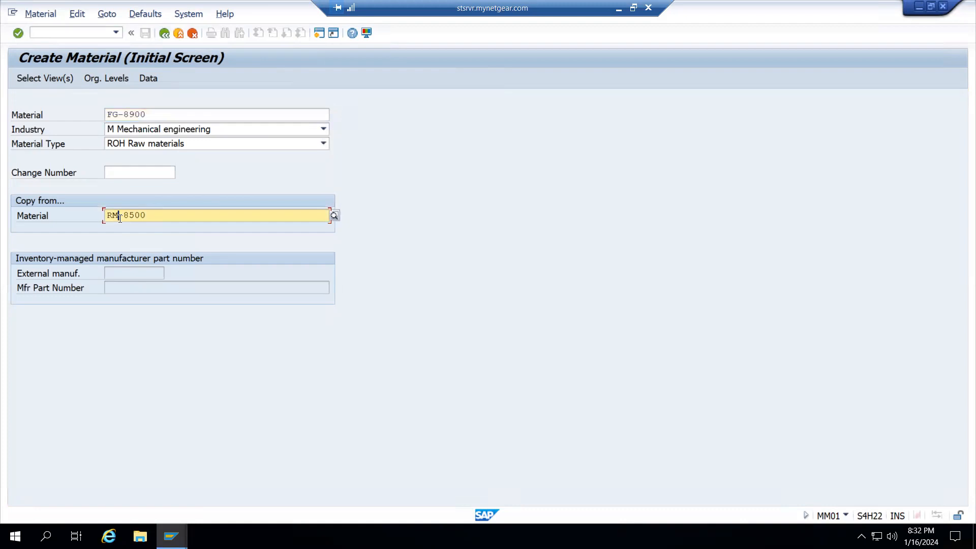
{"action": "key", "text": "BackSpace"}
{"action": "key", "text": "BackSpace"}
{"action": "type", "text": "FG"}
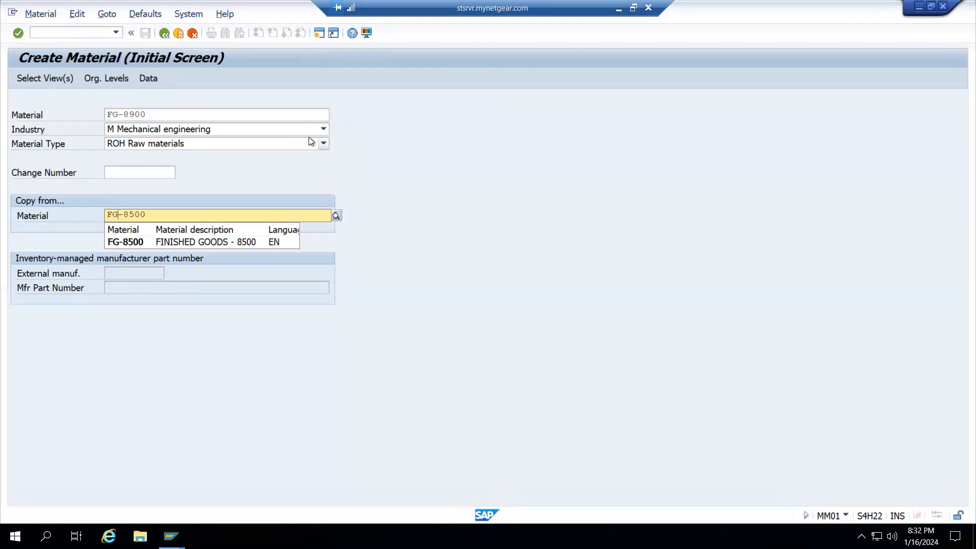
Set the material type to FERT Finished Goods and continue to the view selection
{"action": "left_click", "coordinate": [310, 143]}
{"action": "key", "text": "f"}
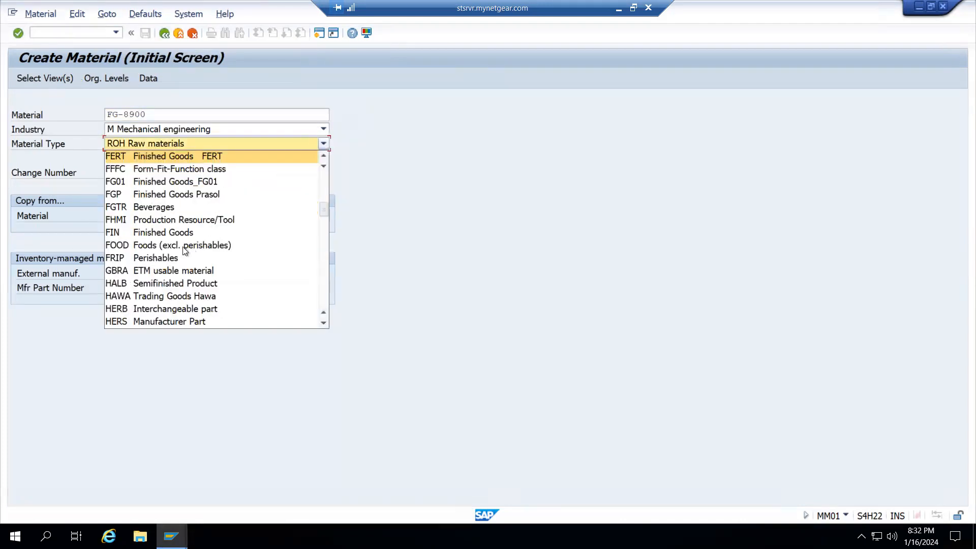
{"action": "left_click", "coordinate": [148, 157]}
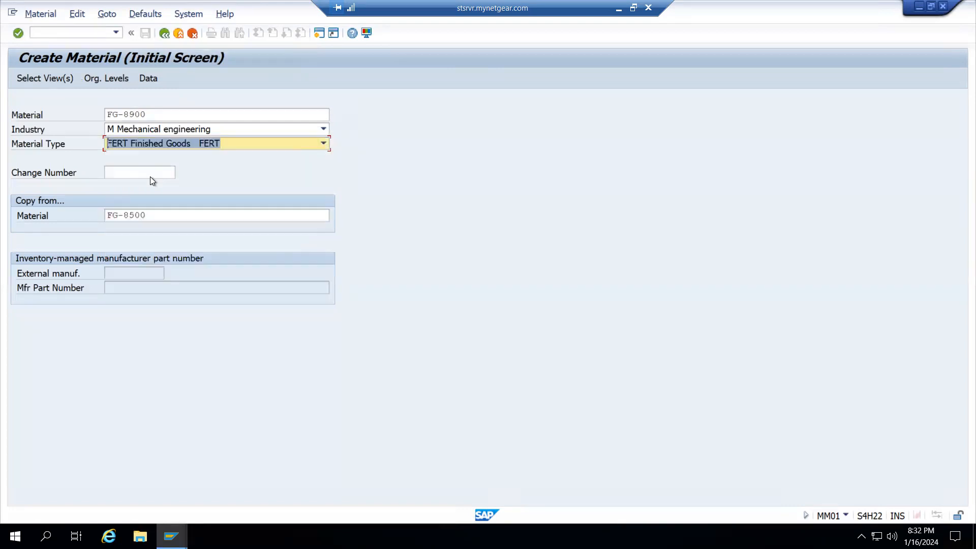
{"action": "key", "text": "Return"}
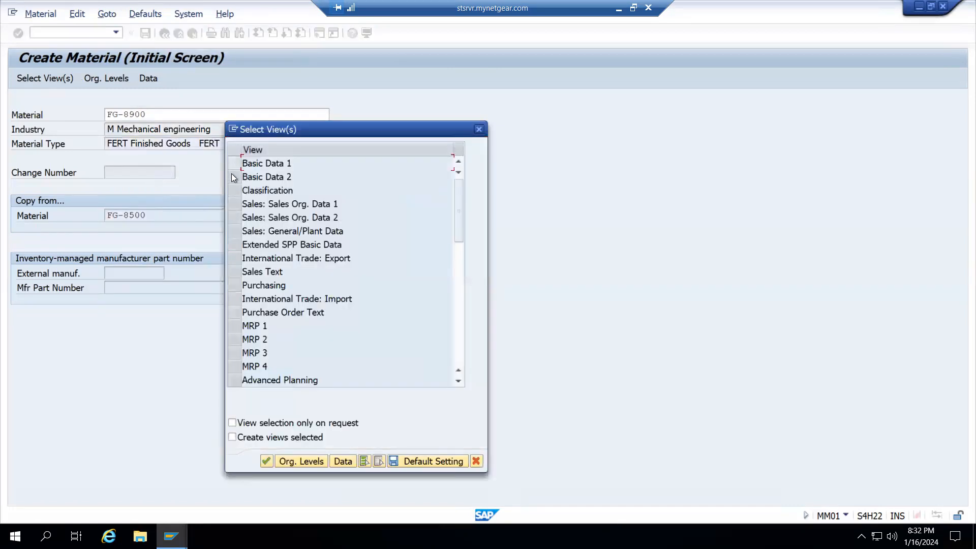
Select the Basic Data 1 and 2, Sales Org. Data 1 and 2, and MRP 1 to 4 views for FG-8900
{"action": "left_click", "coordinate": [234, 163]}
{"action": "left_click", "coordinate": [234, 176]}
{"action": "left_click", "coordinate": [234, 204]}
{"action": "left_click", "coordinate": [234, 217]}
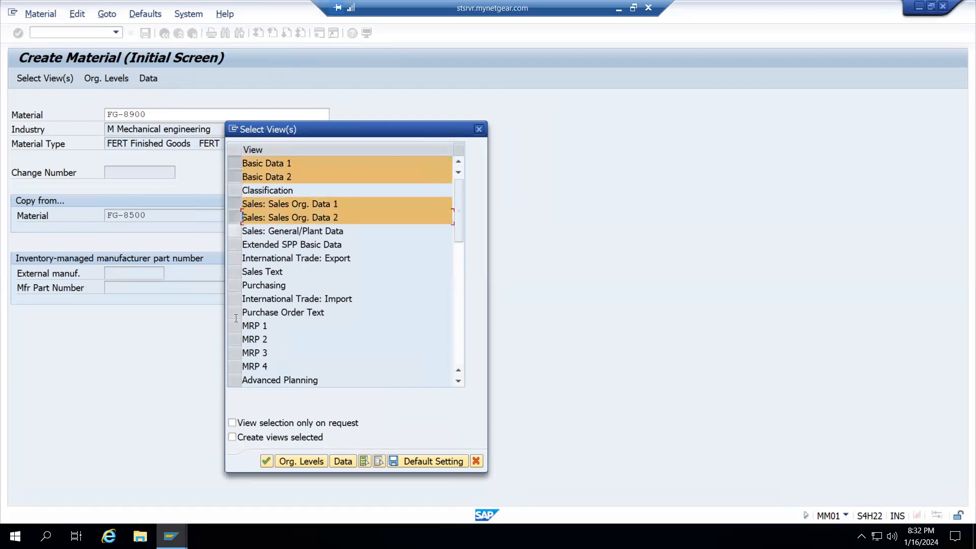
{"action": "left_click", "coordinate": [234, 326]}
{"action": "left_click", "coordinate": [235, 340]}
{"action": "left_click", "coordinate": [234, 353]}
{"action": "left_click", "coordinate": [234, 366]}
Add the Work Scheduling, Accounting 2, Costing 1 and Costing 2 views to the selection and confirm it
{"action": "scroll", "coordinate": [261, 343], "scroll_direction": "down", "scroll_amount": 3}
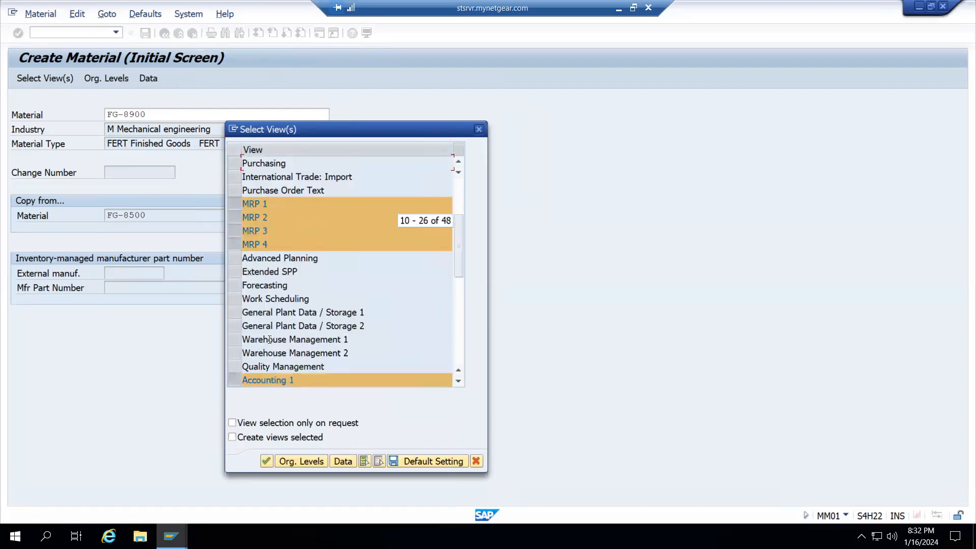
{"action": "left_click", "coordinate": [234, 299]}
{"action": "scroll", "coordinate": [273, 333], "scroll_direction": "down", "scroll_amount": 2}
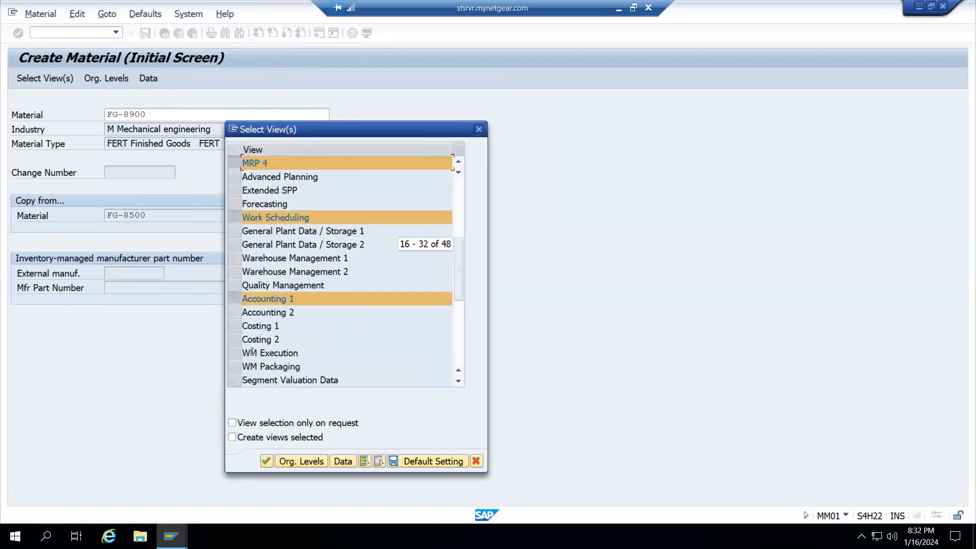
{"action": "left_click", "coordinate": [235, 311]}
{"action": "left_click", "coordinate": [235, 326]}
{"action": "left_click", "coordinate": [236, 339]}
{"action": "scroll", "coordinate": [285, 334], "scroll_direction": "down", "scroll_amount": 2}
{"action": "key", "text": "Return"}
Set the organizational levels to storage location 171A, sales organization 1710 and distribution channel 10
{"action": "key", "text": "Tab"}
{"action": "type", "text": "1"}
{"action": "left_click", "coordinate": [272, 179]}
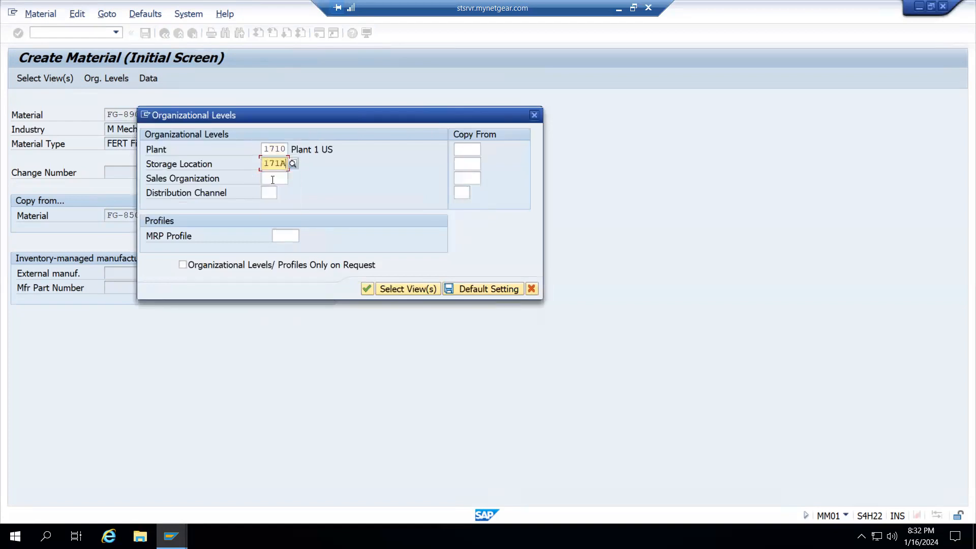
{"action": "left_click", "coordinate": [274, 179]}
{"action": "left_click", "coordinate": [273, 191]}
{"action": "left_click", "coordinate": [271, 193]}
{"action": "left_click", "coordinate": [273, 207]}
Fill in the copy-from levels with plant 1710, storage location 171A, sales organization 1710 and distribution channel 10, and confirm
{"action": "left_click", "coordinate": [465, 147]}
{"action": "left_click", "coordinate": [466, 163]}
{"action": "left_click", "coordinate": [465, 163]}
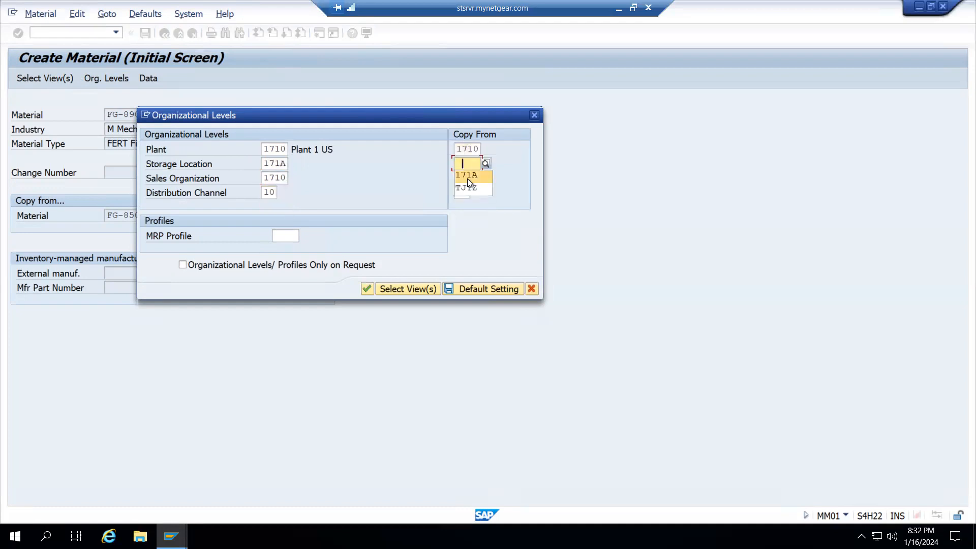
{"action": "left_click", "coordinate": [468, 178]}
{"action": "left_click", "coordinate": [468, 179]}
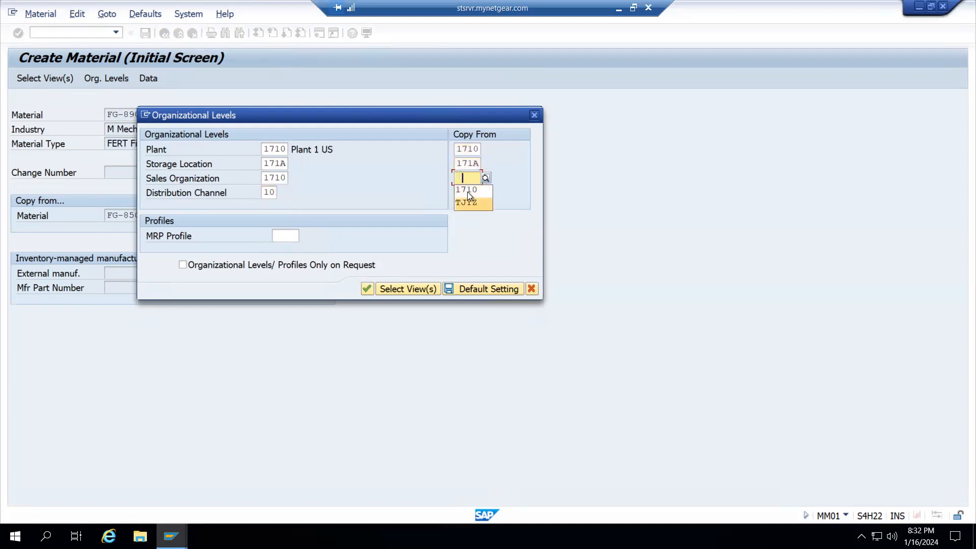
{"action": "left_click", "coordinate": [467, 193]}
{"action": "left_click", "coordinate": [468, 193]}
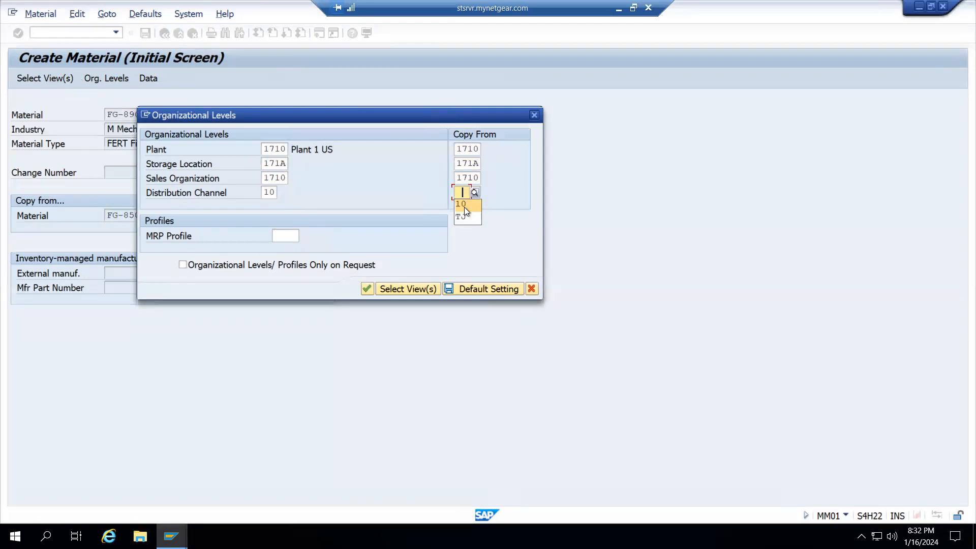
{"action": "left_click", "coordinate": [465, 206]}
{"action": "key", "text": "Return"}
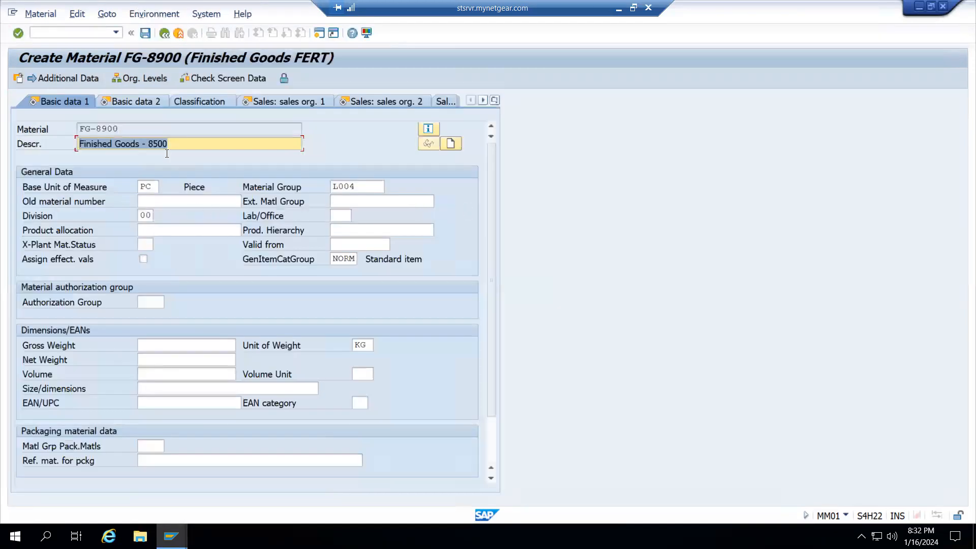
Change the material description to Finished Goods - 8900 and confirm the Basic data 1 view
{"action": "left_click", "coordinate": [159, 144]}
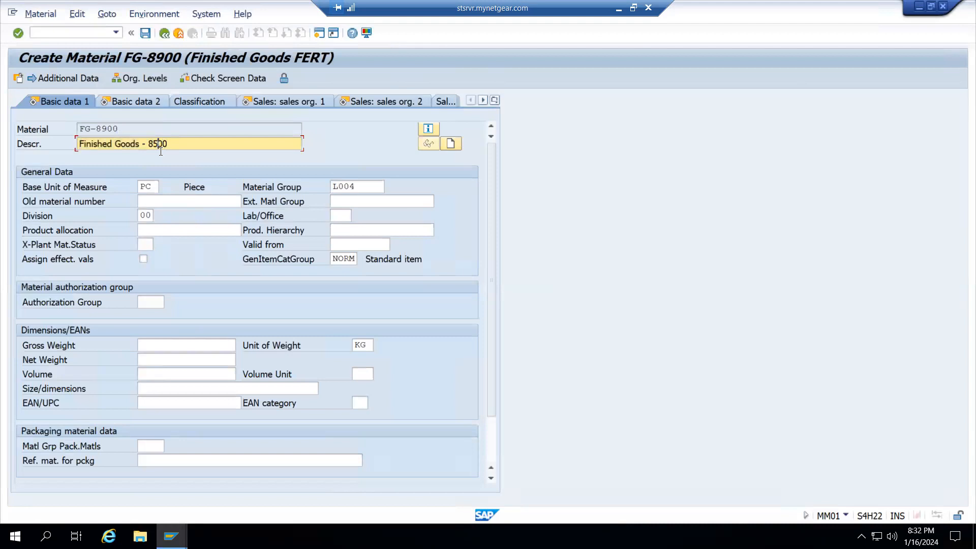
{"action": "key", "text": "BackSpace"}
{"action": "type", "text": "9"}
{"action": "key", "text": "Return"}
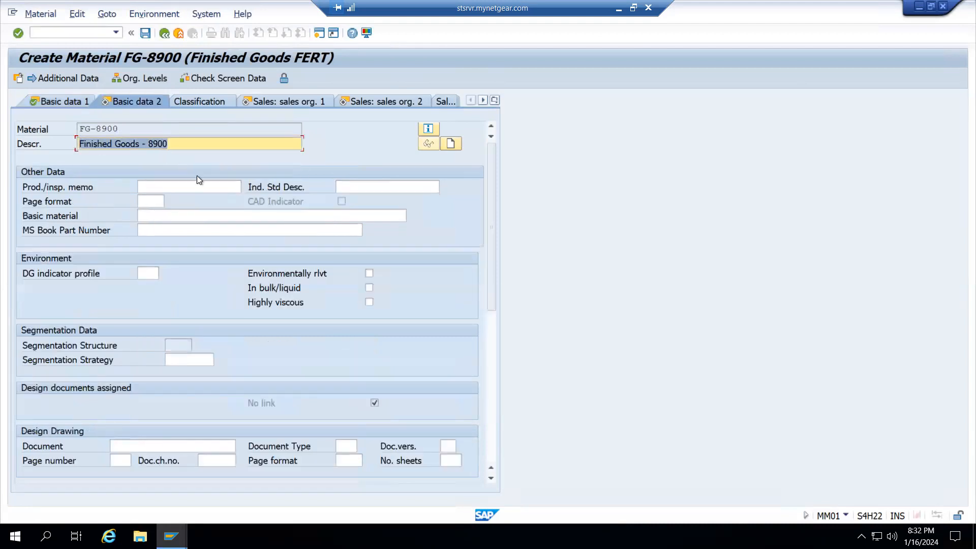
Proceed through the Basic data 2, sales organization, MRP and work scheduling views to the Accounting 1 view of FG-8900
{"action": "key", "text": "Return"}
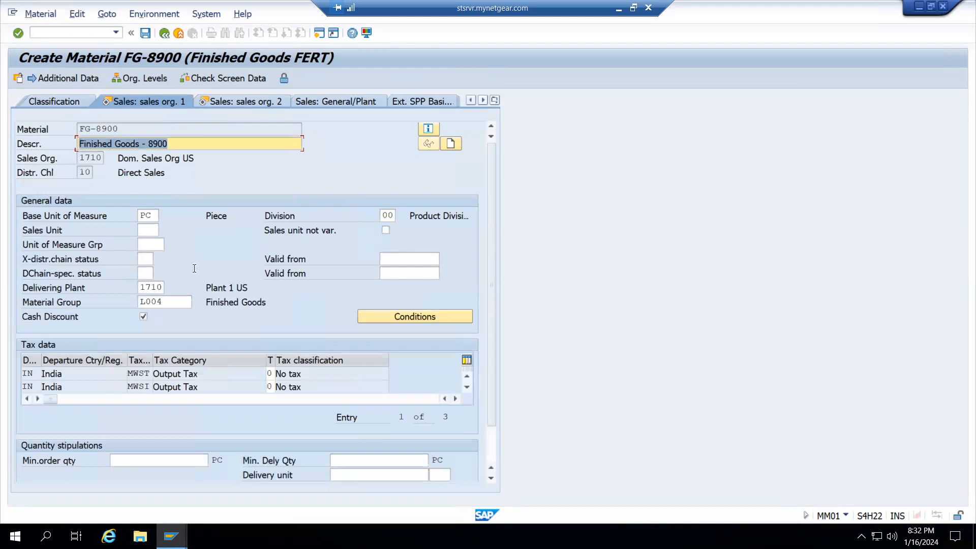
{"action": "key", "text": "Return"}
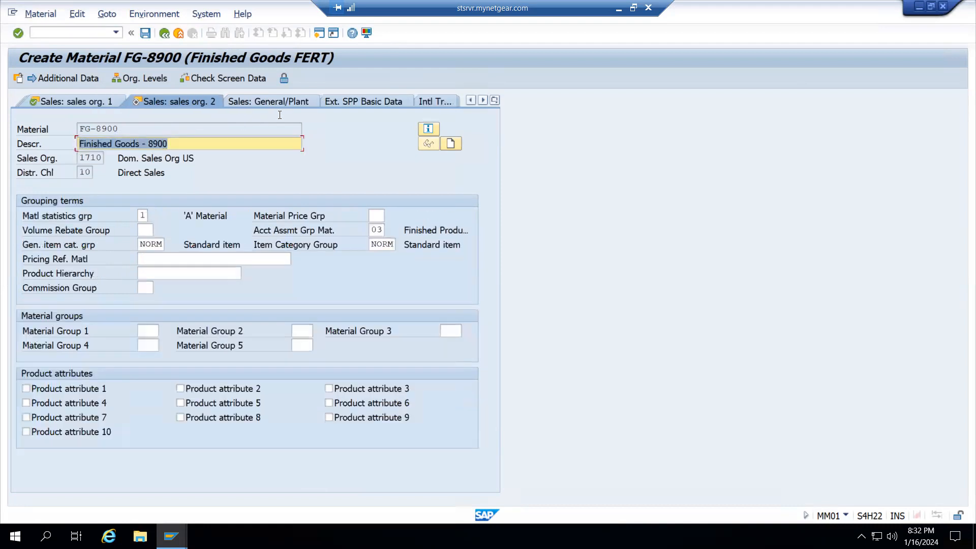
{"action": "key", "text": "Return"}
{"action": "key", "text": "Return"}
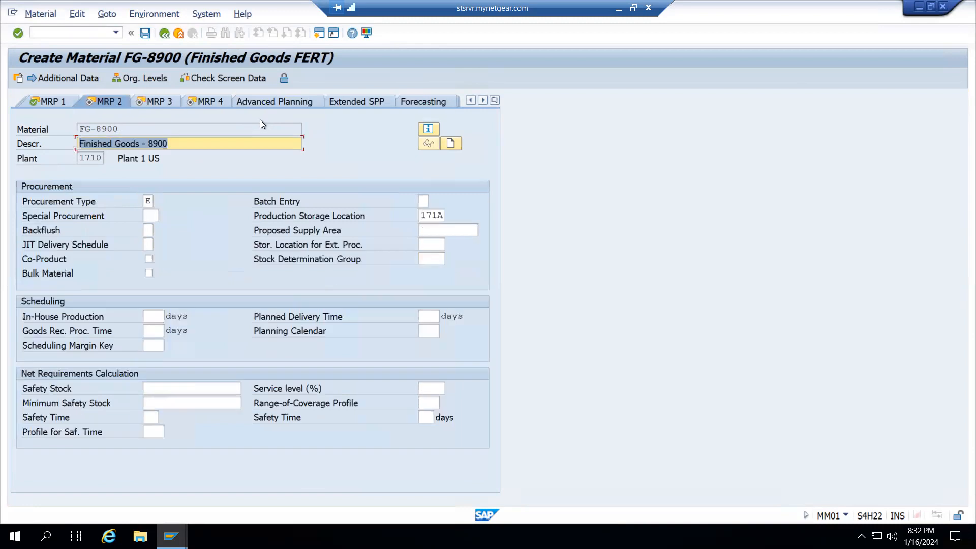
{"action": "left_click", "coordinate": [182, 166]}
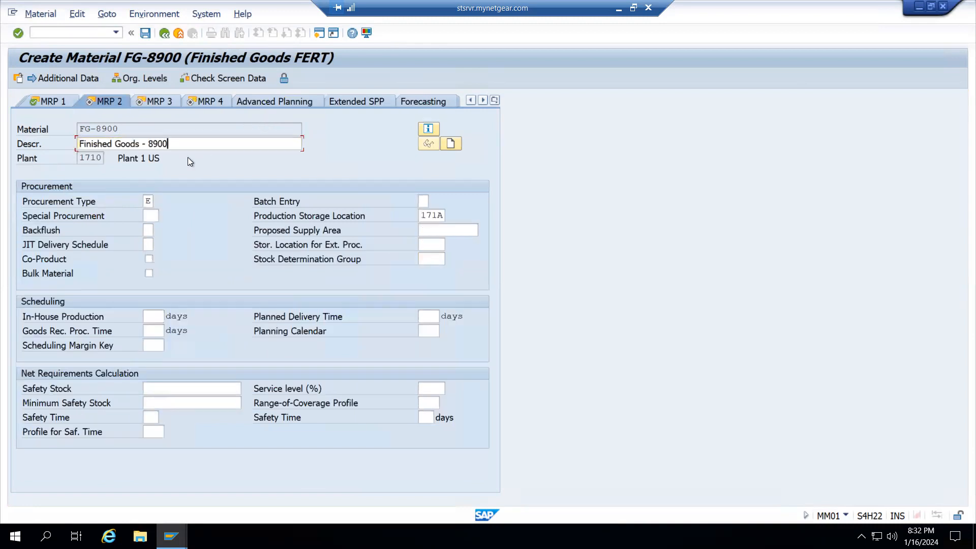
{"action": "key", "text": "Return"}
{"action": "key", "text": "Return"}
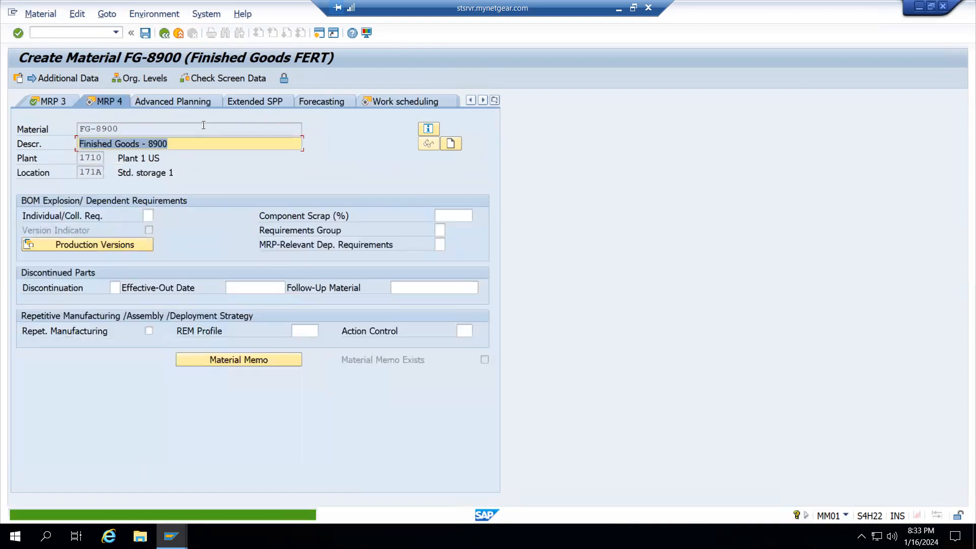
{"action": "key", "text": "Return"}
{"action": "key", "text": "Return"}
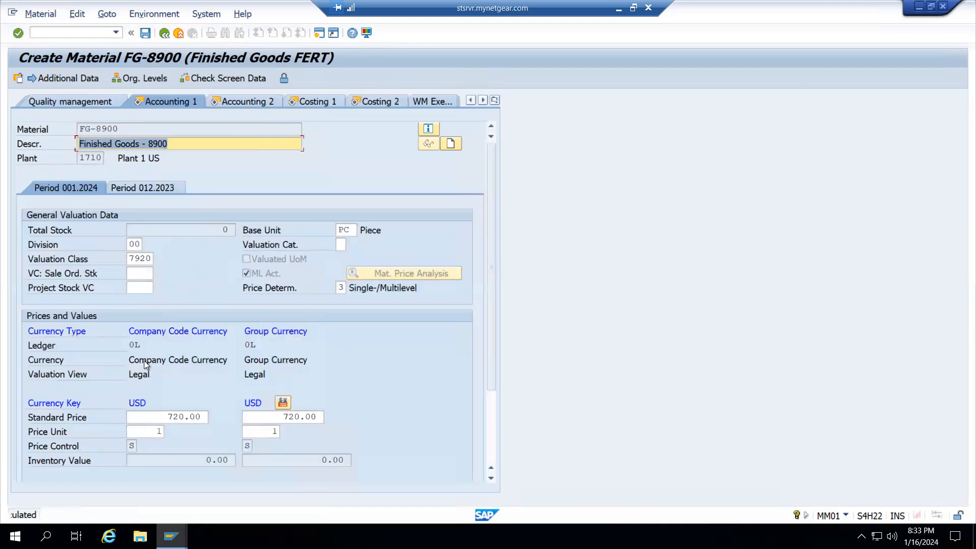
Clear the standard price of FG-8900 in both company code currency and group currency
{"action": "left_click_drag", "start_coordinate": [166, 417], "coordinate": [215, 420]}
{"action": "type", "text": "720.00"}
{"action": "key", "text": "BackSpace"}
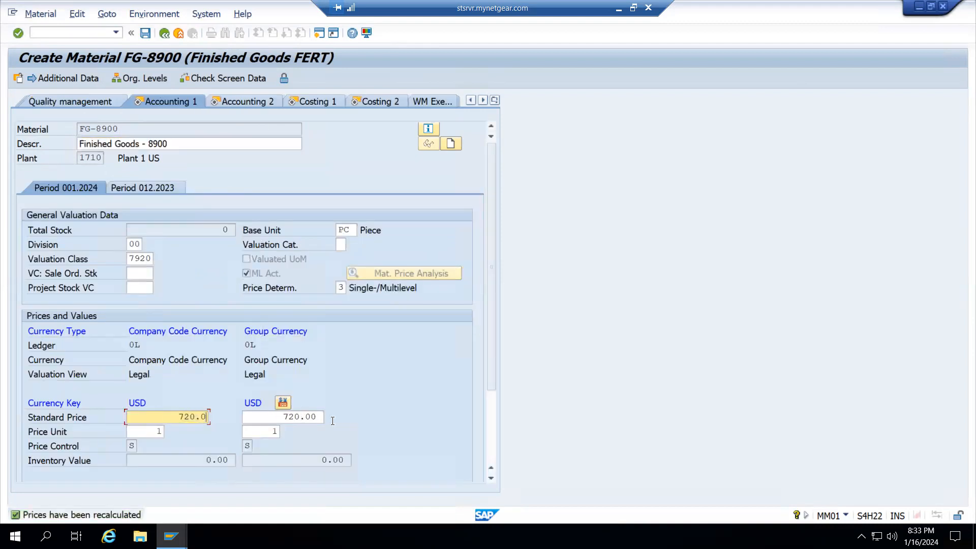
{"action": "key", "text": "BackSpace"}
{"action": "key", "text": "BackSpace"}
{"action": "key", "text": "BackSpace"}
{"action": "key", "text": "BackSpace"}
{"action": "key", "text": "BackSpace"}
{"action": "left_click", "coordinate": [323, 417]}
{"action": "key", "text": "BackSpace"}
{"action": "key", "text": "BackSpace"}
{"action": "key", "text": "BackSpace"}
{"action": "key", "text": "BackSpace"}
{"action": "key", "text": "BackSpace"}
{"action": "key", "text": "BackSpace"}
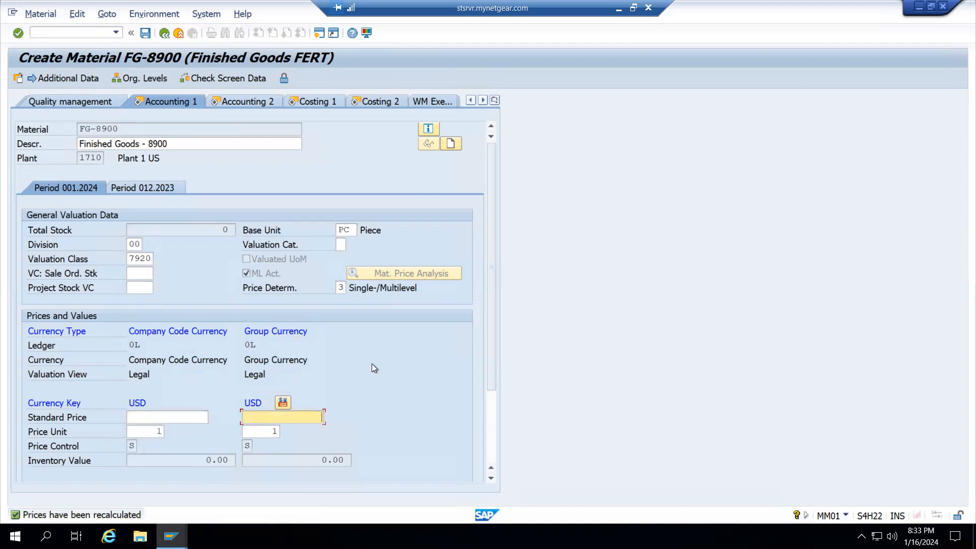
Proceed through the Accounting and Costing views without a standard price and save material FG-8900
{"action": "key", "text": "Return"}
{"action": "key", "text": "Return"}
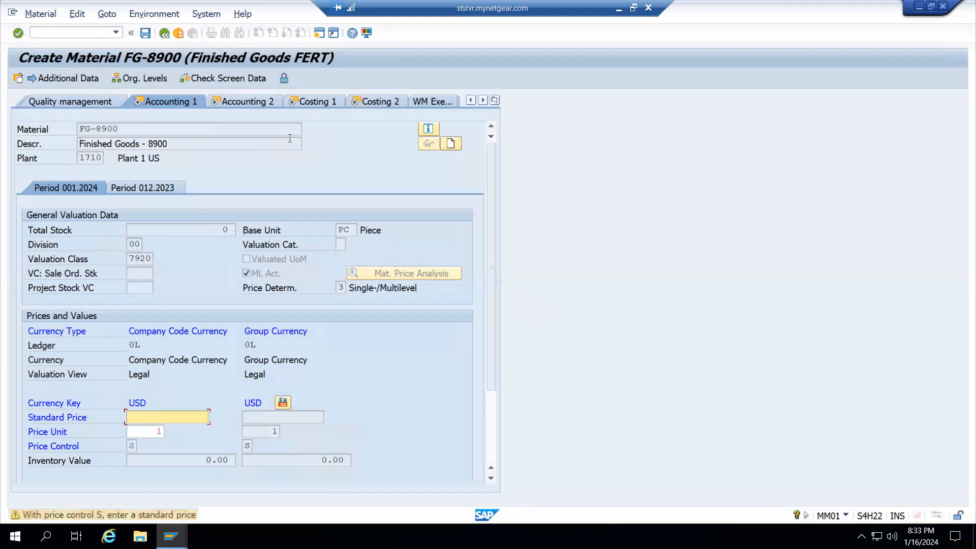
{"action": "key", "text": "Return"}
{"action": "key", "text": "Return"}
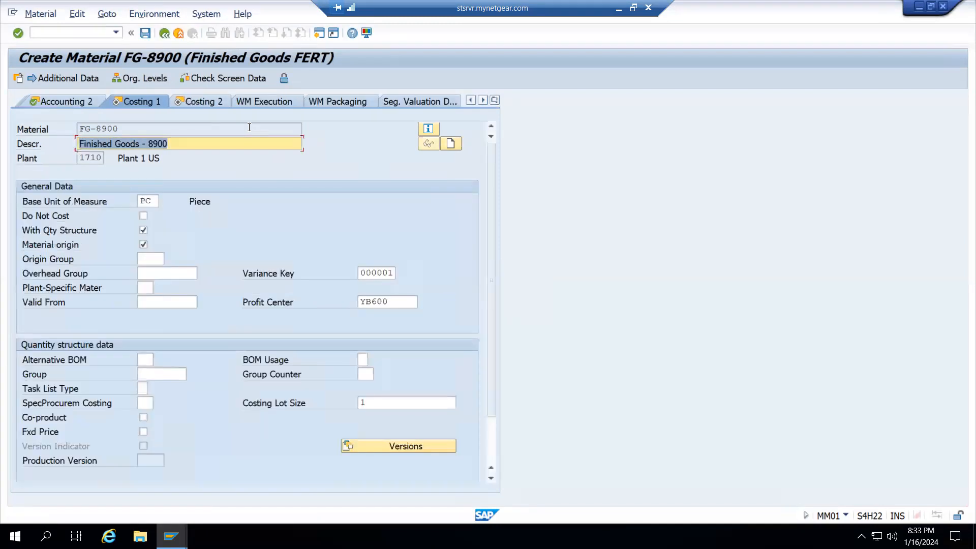
{"action": "key", "text": "Return"}
{"action": "key", "text": "Return"}
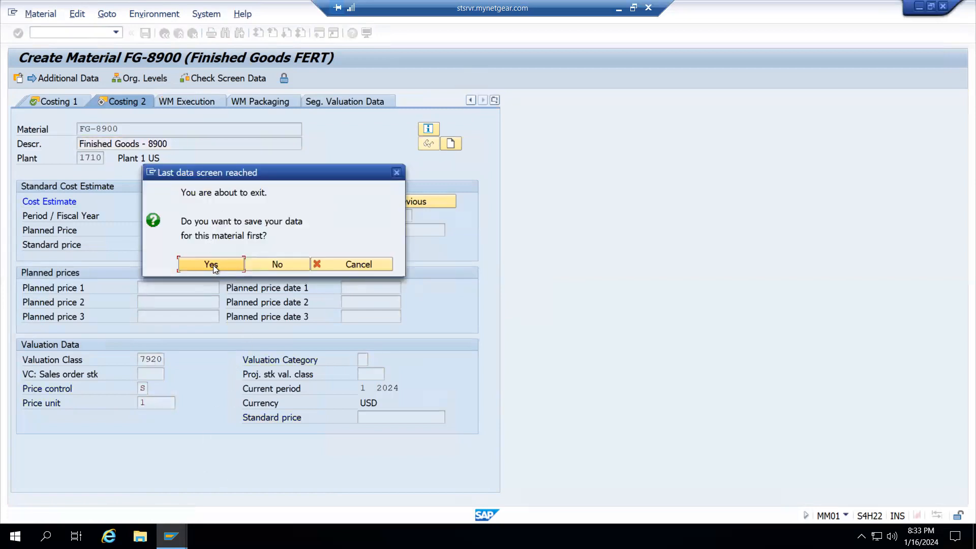
{"action": "left_click", "coordinate": [210, 261]}
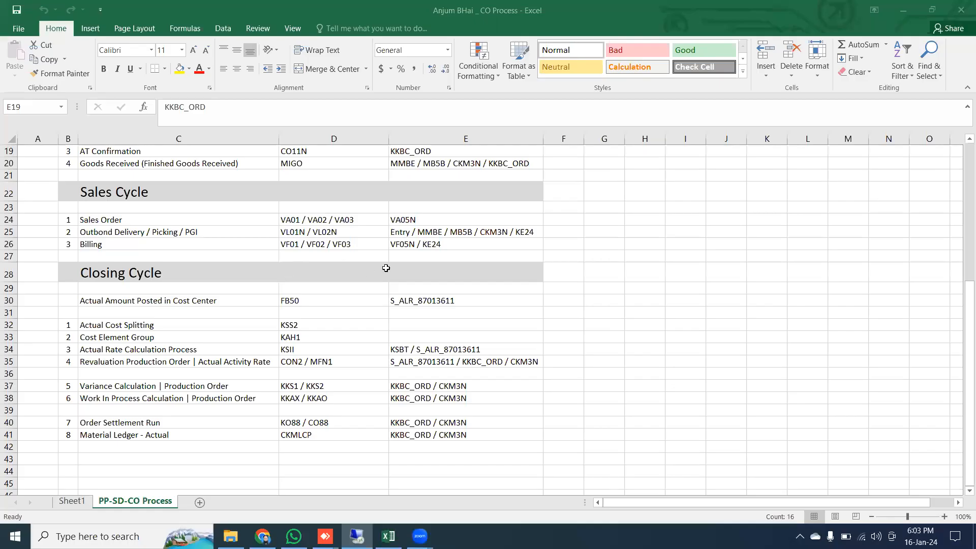
In the Excel process sheet, enter RM-8900 - FG-8900 in F3 beside Material Create and fit column F to its content
{"action": "scroll", "coordinate": [492, 254], "scroll_direction": "up", "scroll_amount": 6}
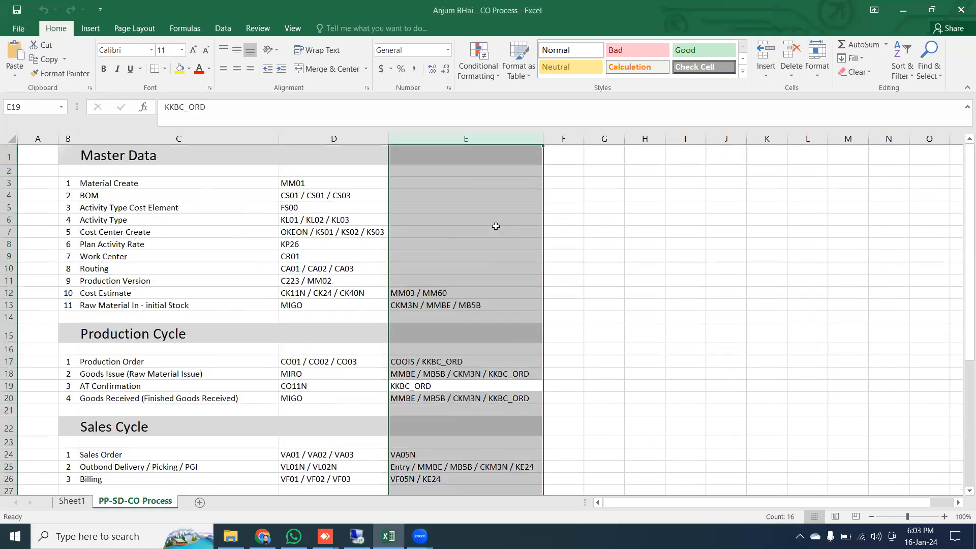
{"action": "left_click", "coordinate": [5, 185]}
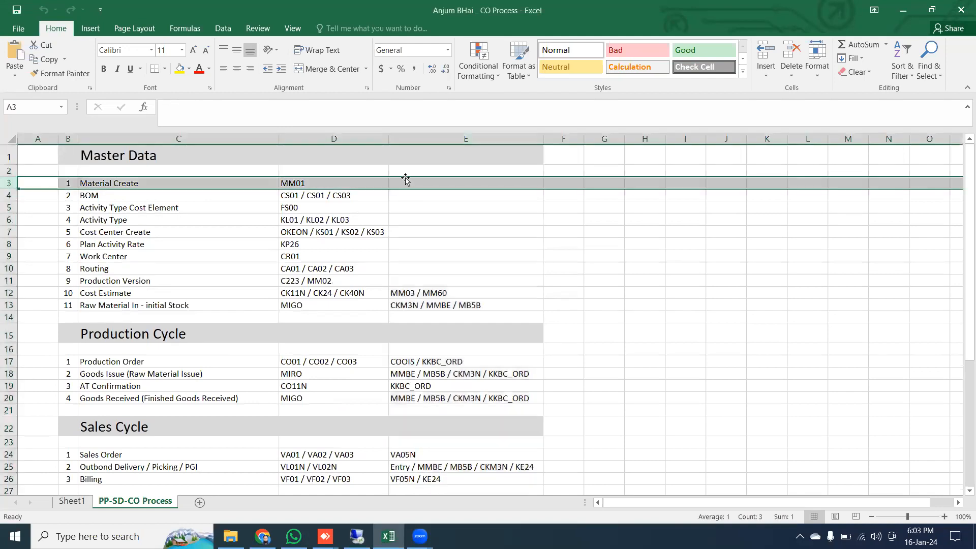
{"action": "left_click", "coordinate": [565, 183]}
{"action": "type", "text": "RM-8900 - FG-9"}
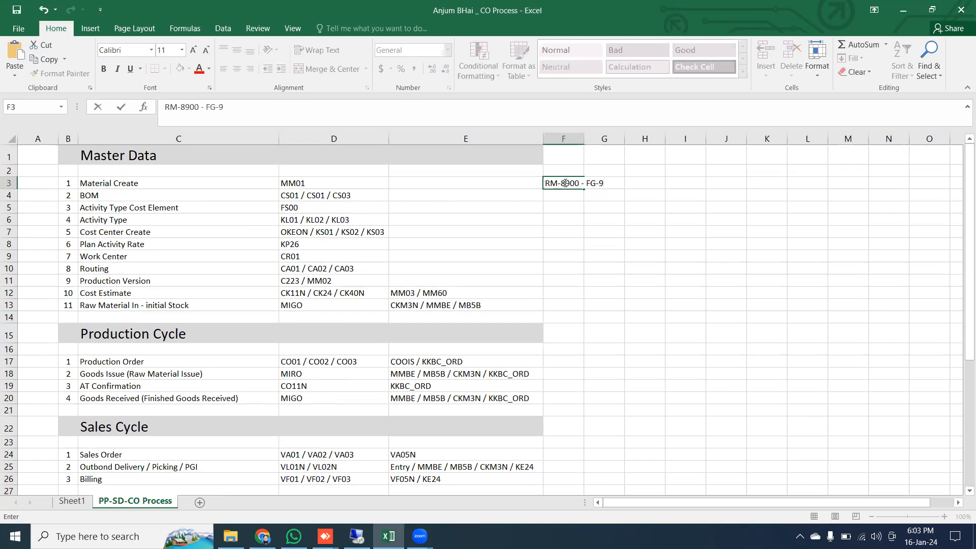
{"action": "key", "text": "BackSpace"}
{"action": "type", "text": "8900"}
{"action": "key", "text": "Return"}
{"action": "double_click", "coordinate": [589, 137]}
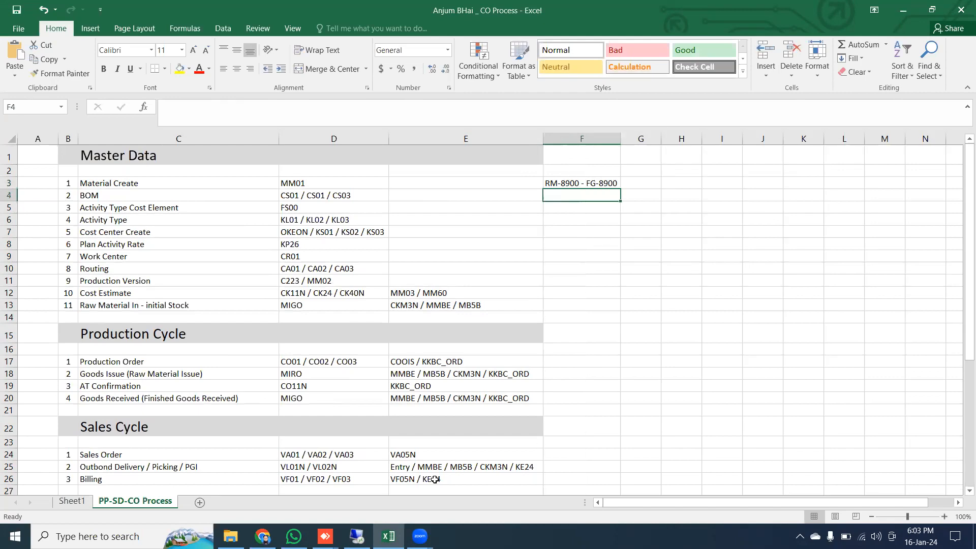
Switch back to SAP and start a material BOM with transaction CS01 for FG-8900, plant 1710, usage 1
{"action": "left_click", "coordinate": [357, 536]}
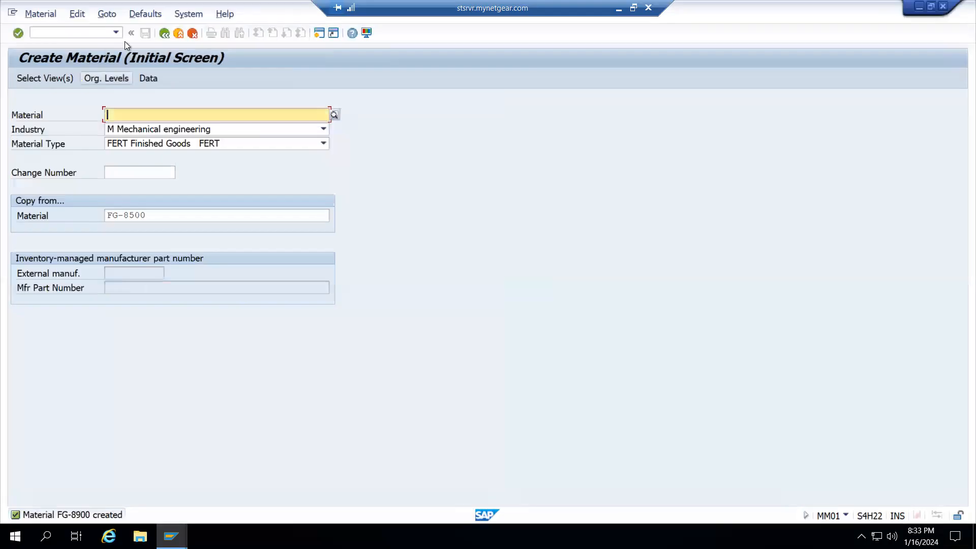
{"action": "left_click", "coordinate": [163, 34]}
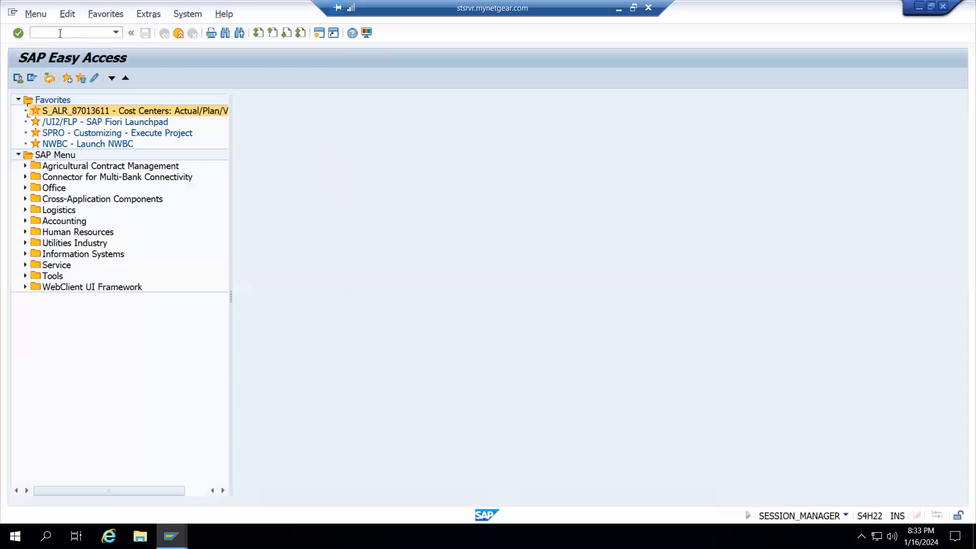
{"action": "type", "text": "cs01"}
{"action": "key", "text": "Return"}
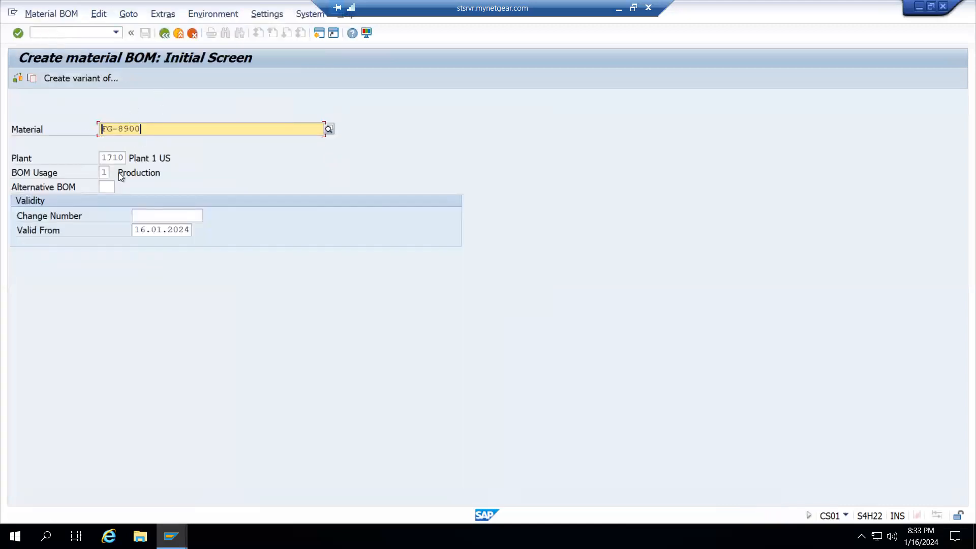
{"action": "key", "text": "Return"}
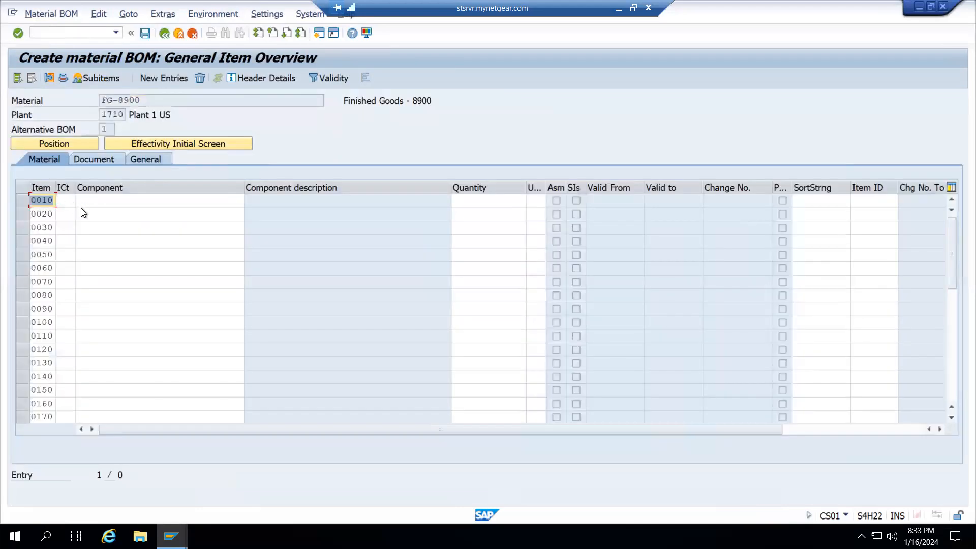
Add component RM-8900 with item category L as item 0010 of the BOM
{"action": "left_click", "coordinate": [68, 202]}
{"action": "type", "text": "L"}
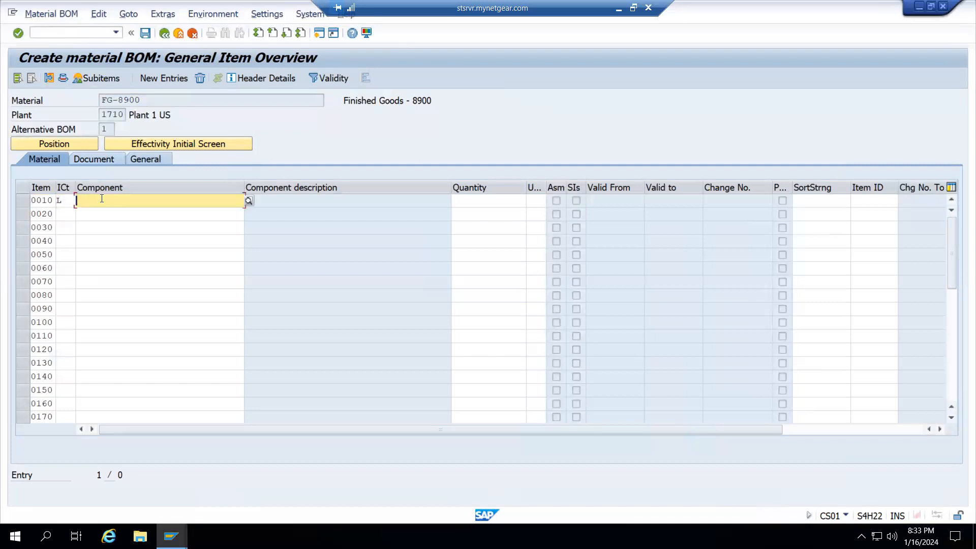
{"action": "type", "text": "RM*-19"}
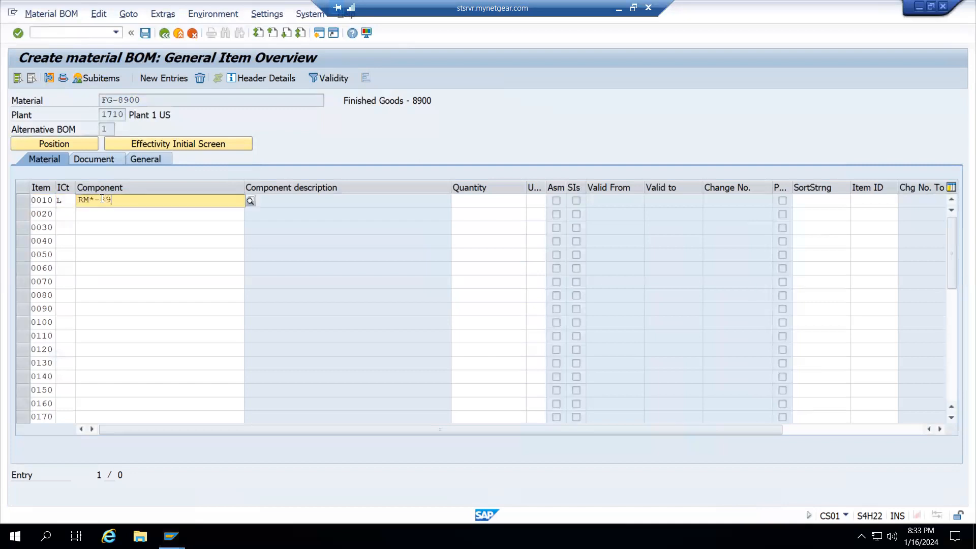
{"action": "key", "text": "BackSpace"}
{"action": "key", "text": "BackSpace"}
{"action": "key", "text": "BackSpace"}
{"action": "key", "text": "BackSpace"}
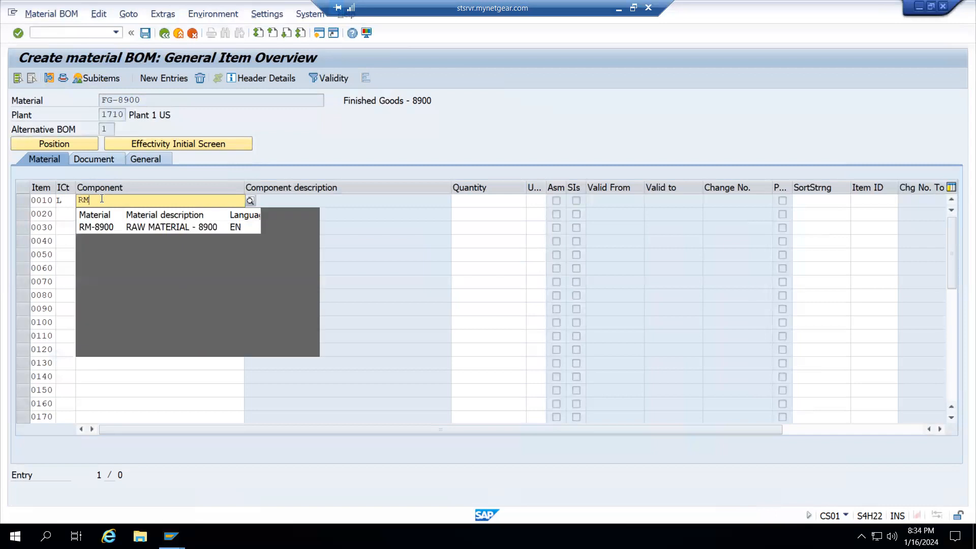
{"action": "type", "text": "-8"}
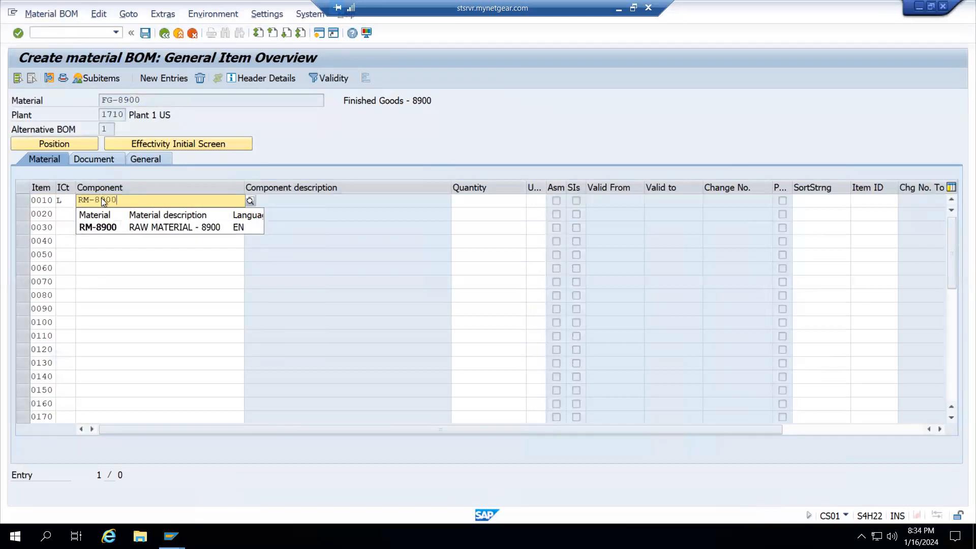
{"action": "type", "text": "900"}
{"action": "key", "text": "Return"}
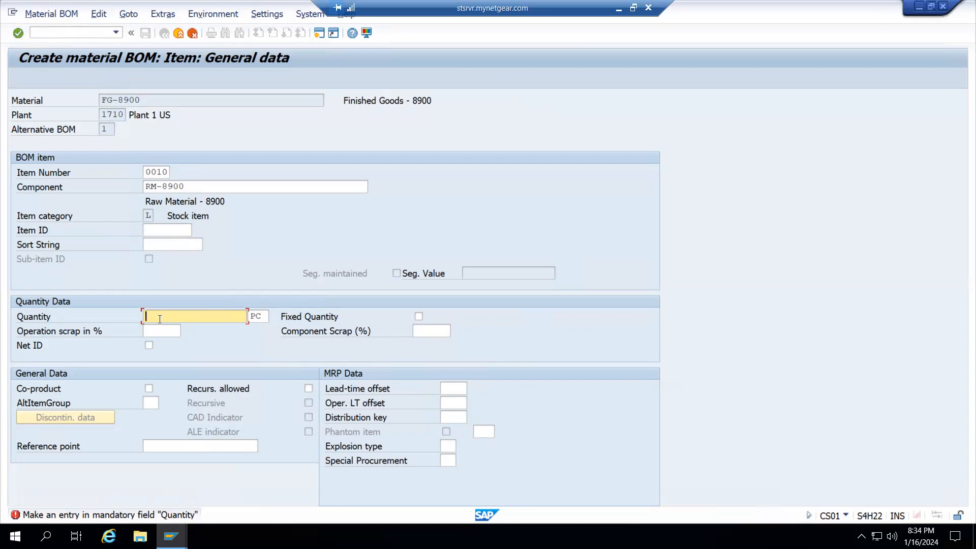
Set the quantity of component RM-8900 to 2 PC and save the BOM
{"action": "type", "text": "2"}
{"action": "key", "text": "Return"}
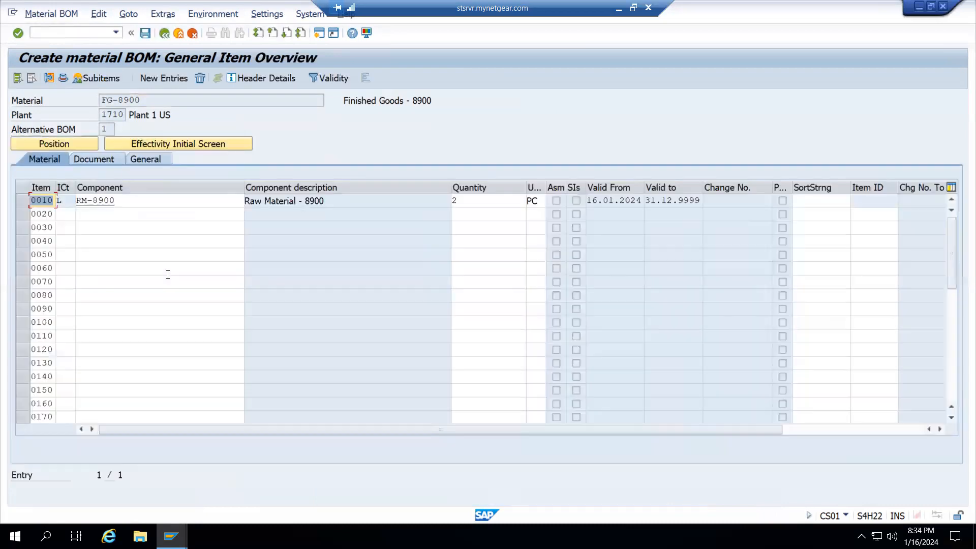
{"action": "left_click", "coordinate": [463, 202]}
{"action": "key", "text": "shift+Tab"}
{"action": "left_click", "coordinate": [52, 103]}
{"action": "left_click", "coordinate": [146, 34]}
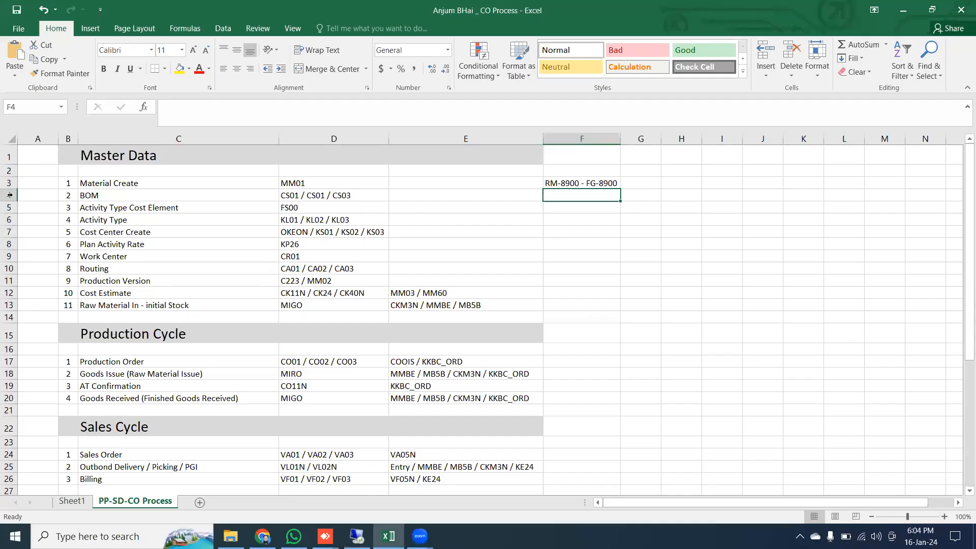
Review the BOM, activity type and cost center rows of the master data list in the Excel process sheet
{"action": "left_click", "coordinate": [9, 195]}
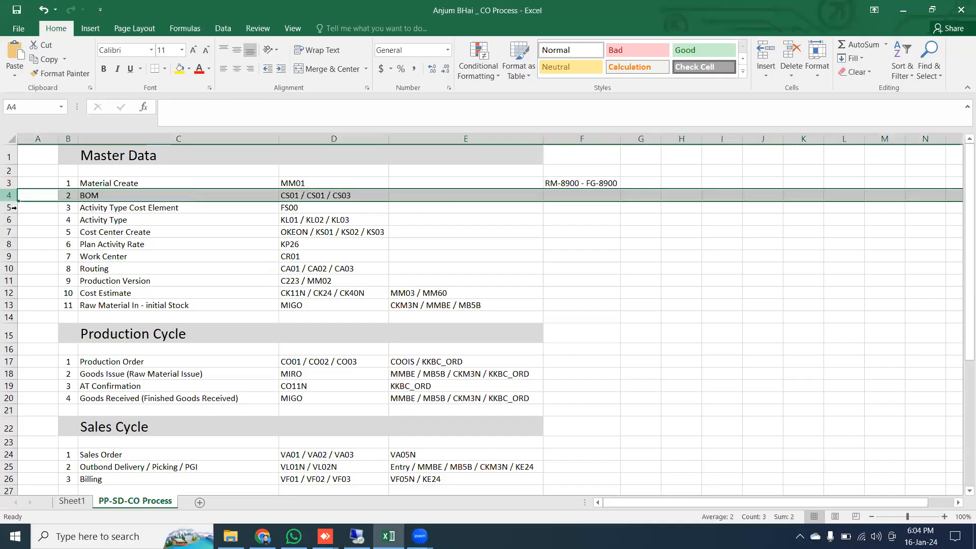
{"action": "left_click_drag", "start_coordinate": [11, 208], "coordinate": [36, 222]}
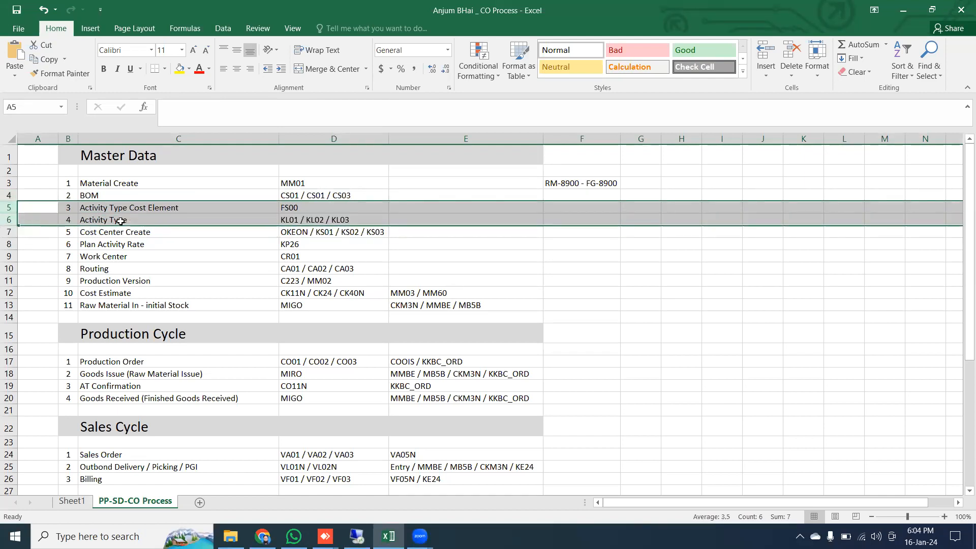
{"action": "left_click", "coordinate": [11, 232]}
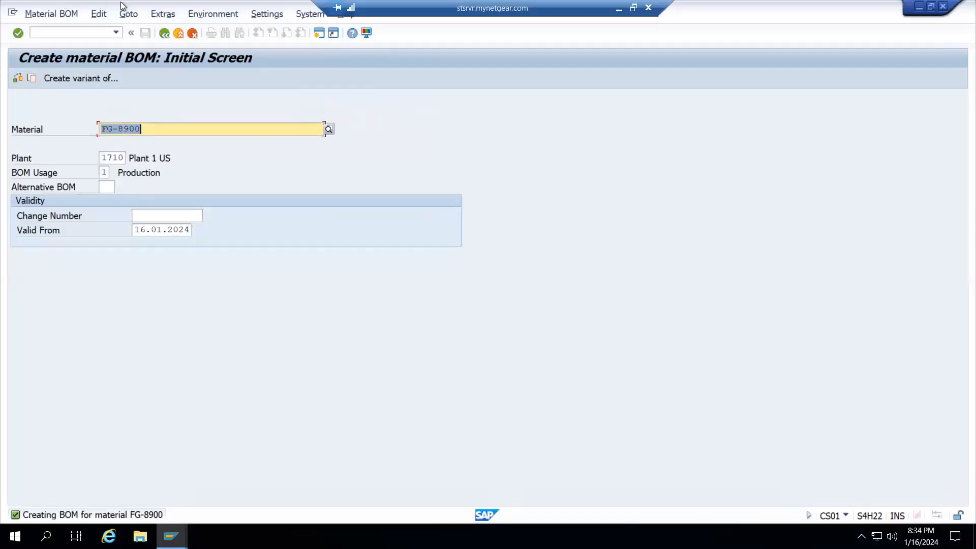
In SAP, open the cost center standard hierarchy with transaction OKEON and create a copy of cost center SS_PRD3
{"action": "left_click", "coordinate": [164, 33]}
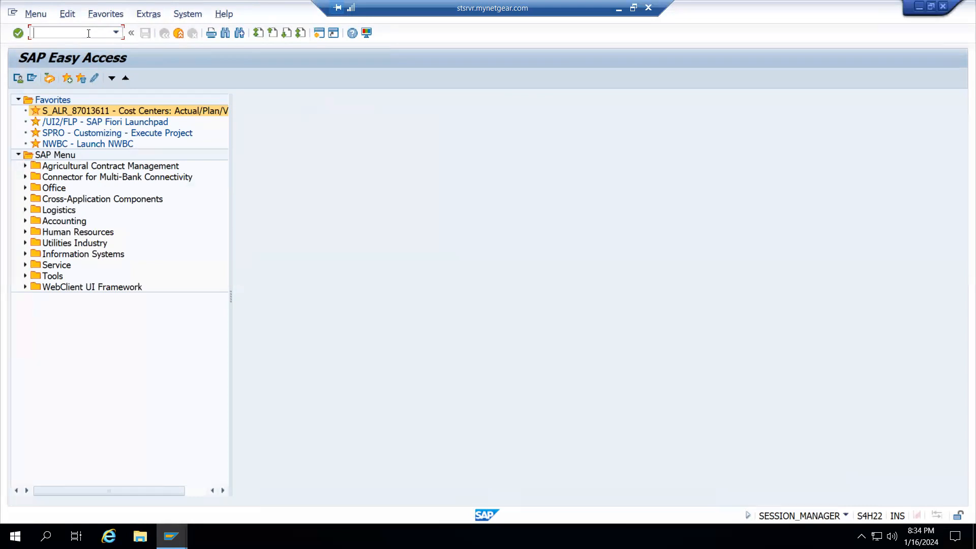
{"action": "type", "text": "okeon"}
{"action": "key", "text": "Return"}
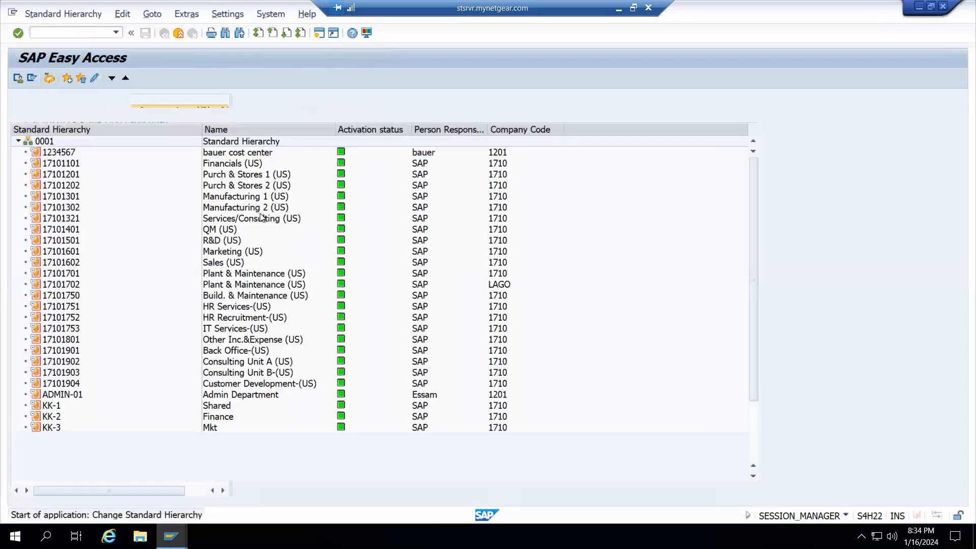
{"action": "scroll", "coordinate": [285, 445], "scroll_direction": "down", "scroll_amount": 2}
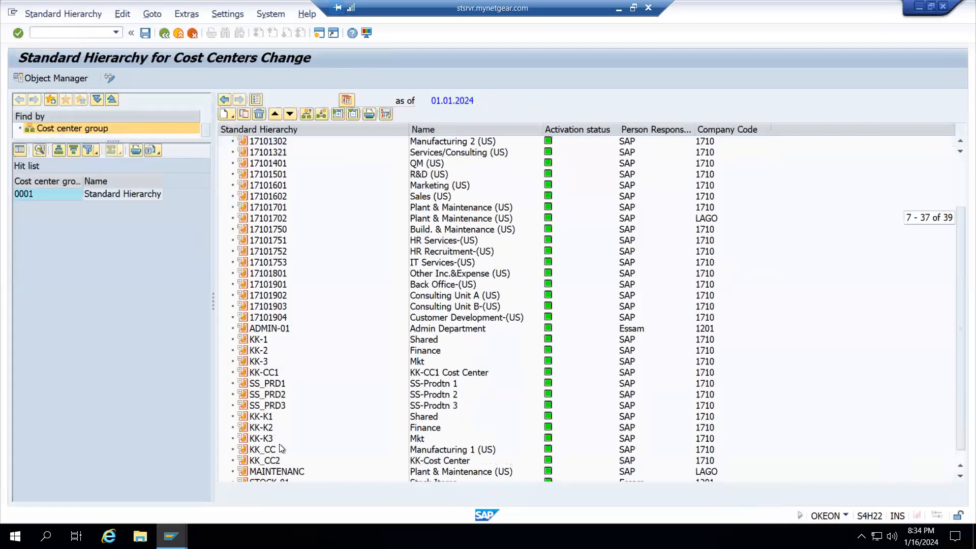
{"action": "left_click", "coordinate": [274, 407]}
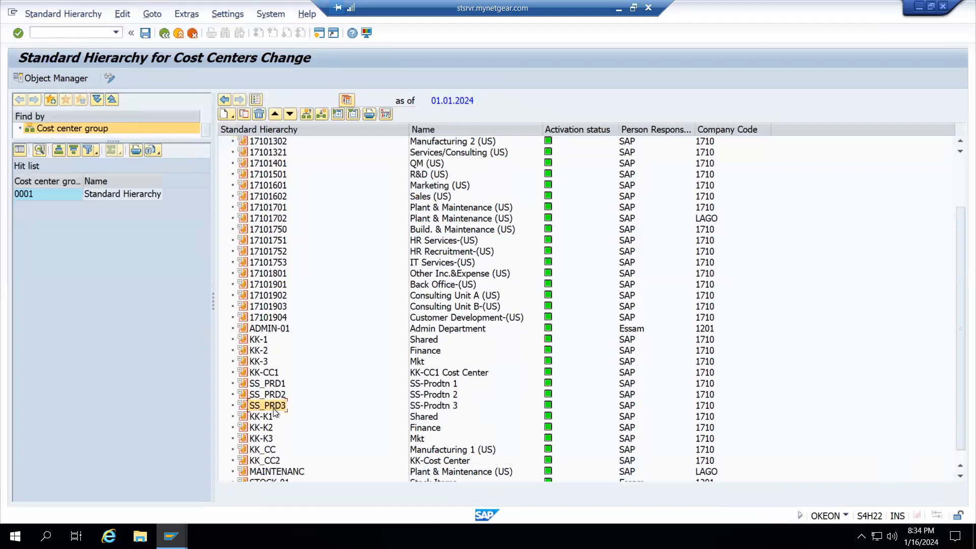
{"action": "left_click", "coordinate": [243, 114]}
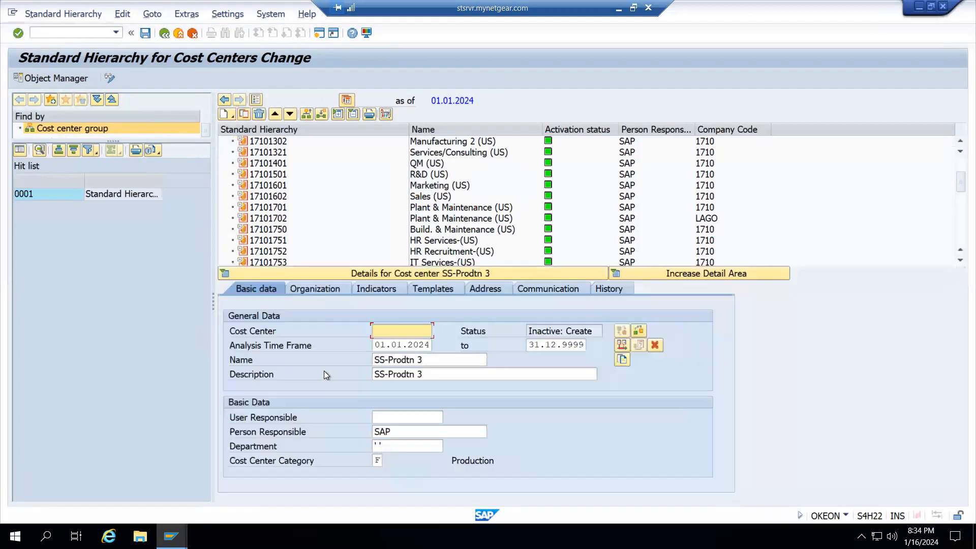
Set the new cost center to SS_Prd4 with name and description SS-Prodtn 4, and confirm the entries
{"action": "left_click", "coordinate": [402, 329]}
{"action": "left_click", "coordinate": [398, 343]}
{"action": "key", "text": "BackSpace"}
{"action": "type", "text": "4"}
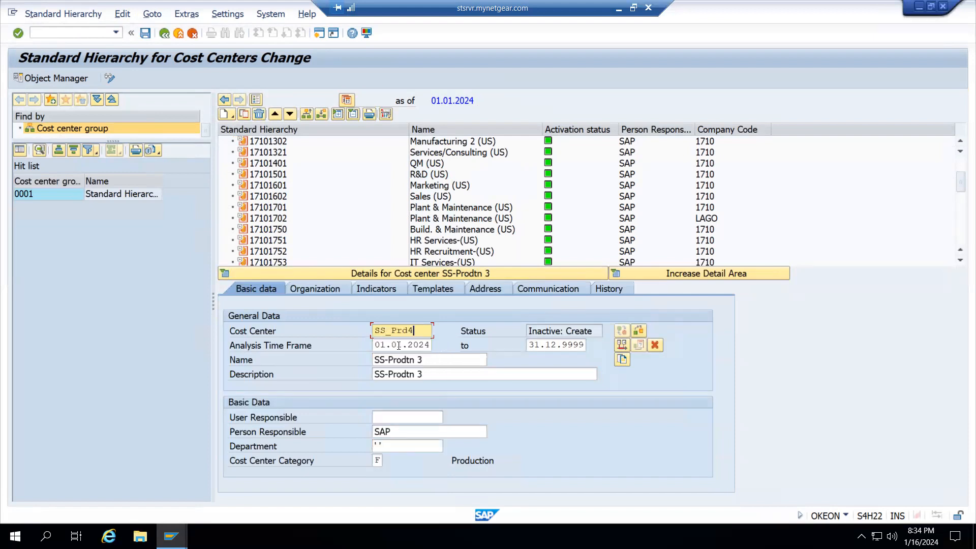
{"action": "left_click", "coordinate": [444, 359]}
{"action": "key", "text": "BackSpace"}
{"action": "type", "text": "4"}
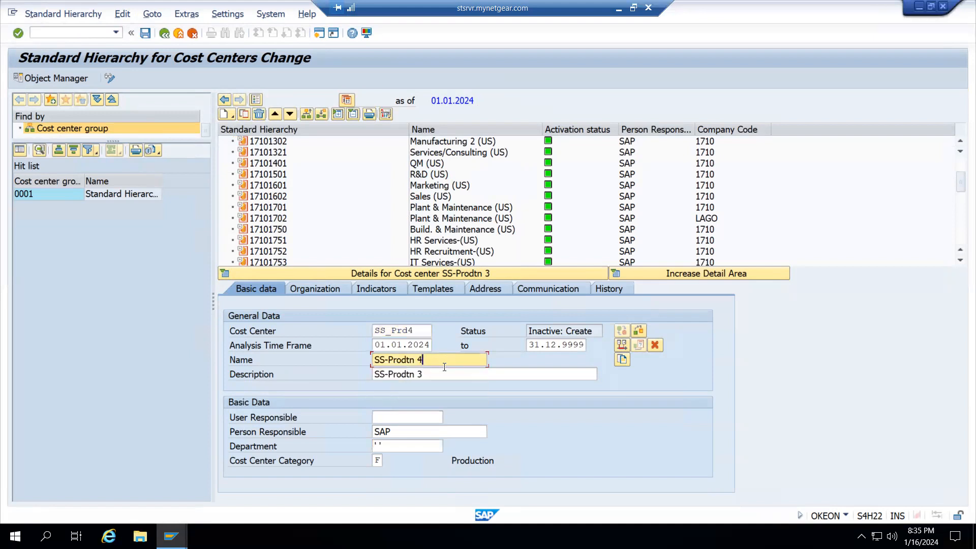
{"action": "left_click", "coordinate": [445, 373]}
{"action": "key", "text": "BackSpace"}
{"action": "type", "text": "4"}
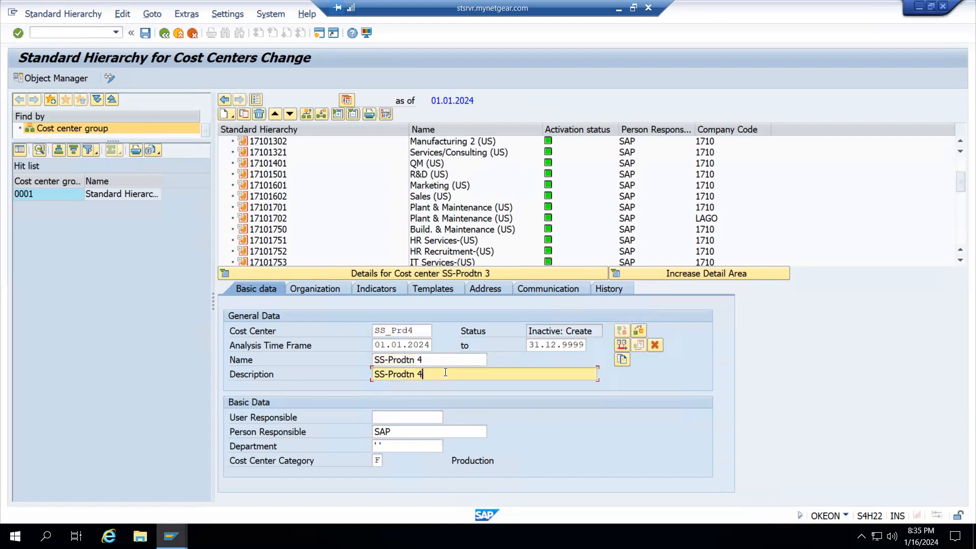
{"action": "key", "text": "Return"}
Copy the cost center ID SS_PRD4, save the hierarchy, and paste the ID into F7 of the Excel process sheet
{"action": "key", "text": "ctrl+c"}
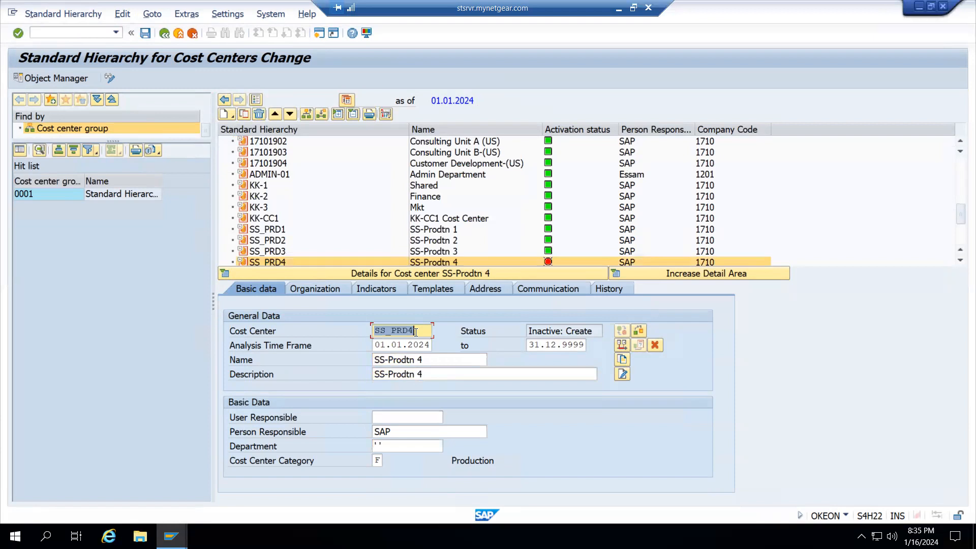
{"action": "left_click", "coordinate": [416, 332]}
{"action": "left_click", "coordinate": [145, 34]}
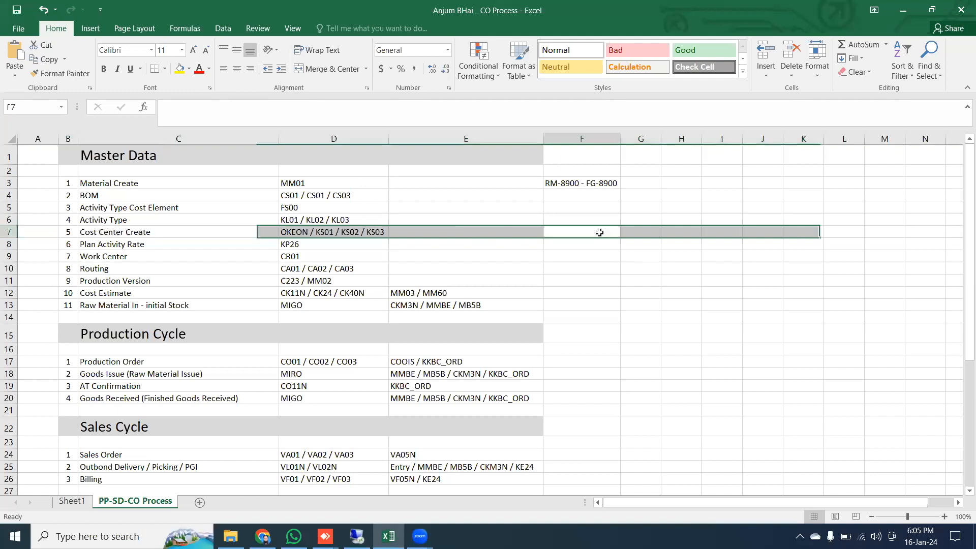
{"action": "key", "text": "ctrl+v"}
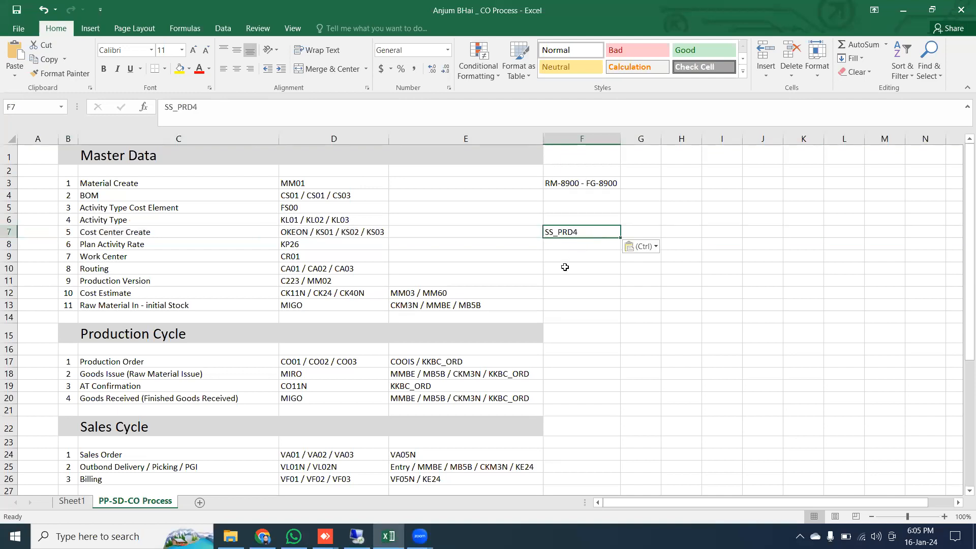
Highlight the Plan Activity Rate row, B8:E8, in yellow in the Excel process sheet
{"action": "left_click", "coordinate": [9, 244]}
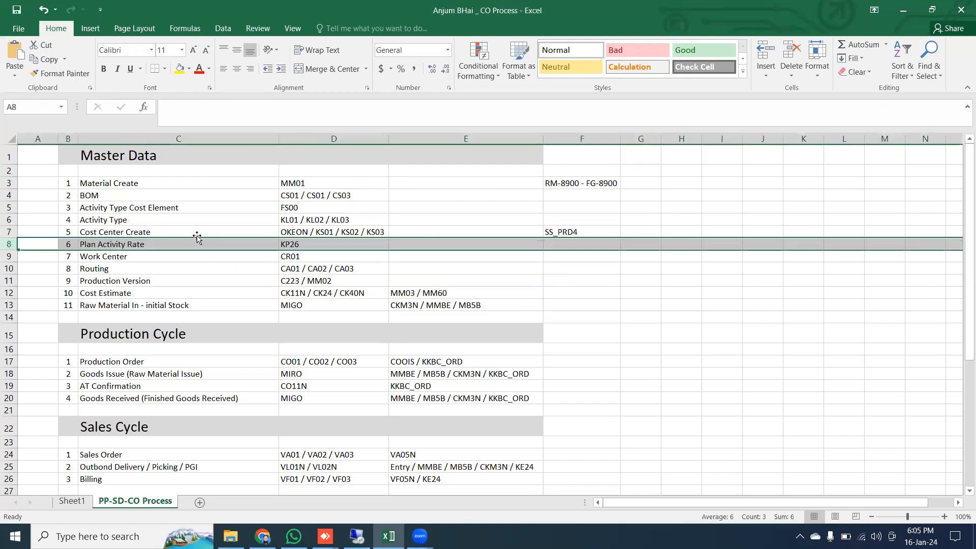
{"action": "left_click_drag", "start_coordinate": [68, 245], "coordinate": [442, 244]}
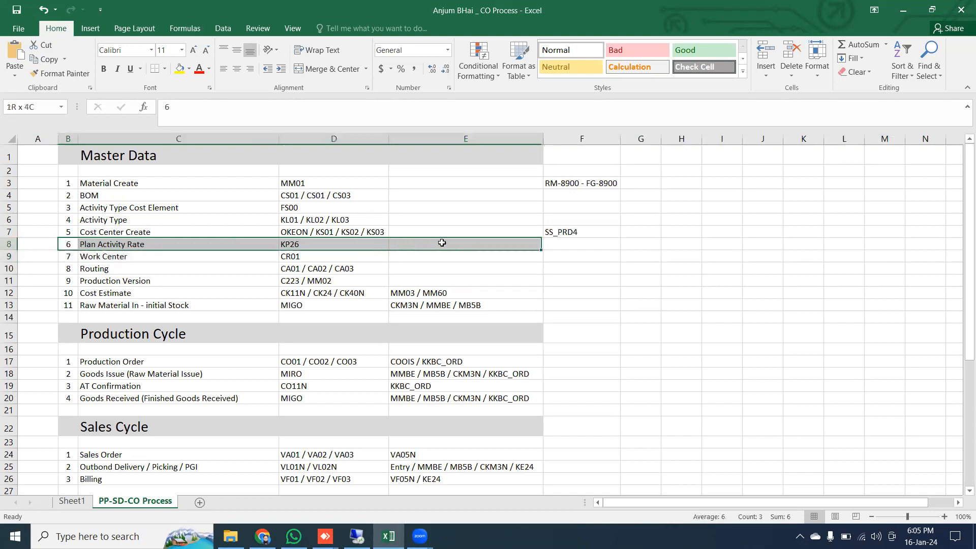
{"action": "left_click", "coordinate": [179, 69]}
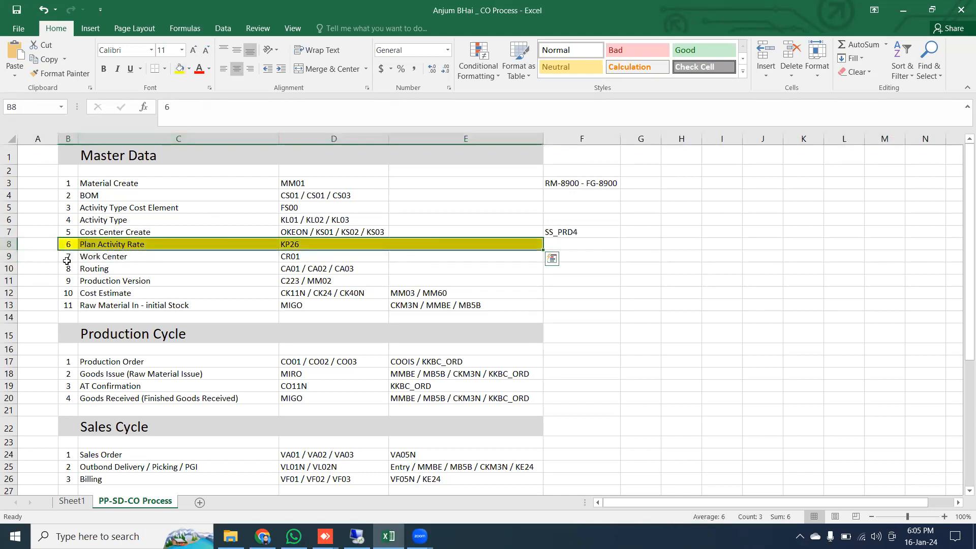
{"action": "left_click_drag", "start_coordinate": [67, 259], "coordinate": [451, 260]}
In SAP, start transaction CR01 and enter SS_WC4 as the new work center for plant 1710
{"action": "left_click", "coordinate": [358, 537]}
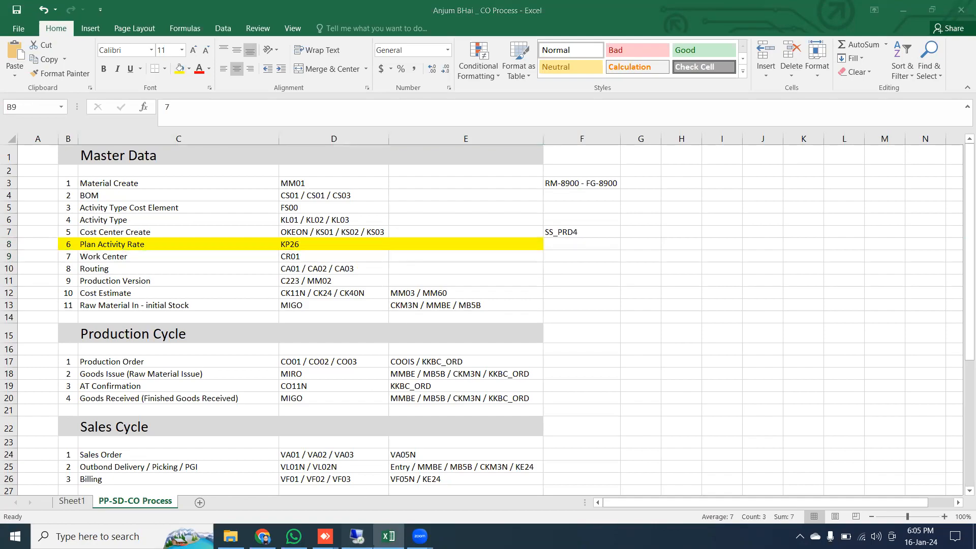
{"action": "key", "text": "F3"}
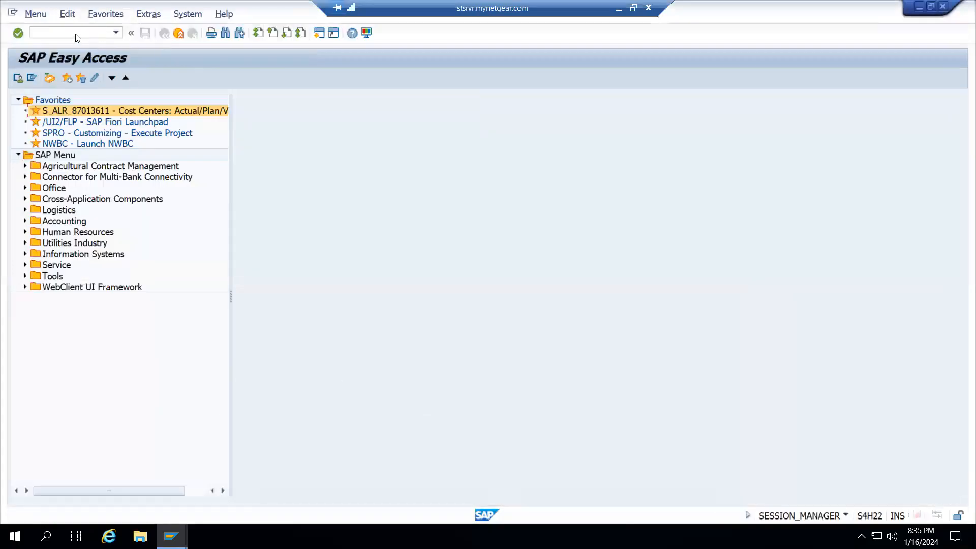
{"action": "left_click", "coordinate": [76, 34]}
{"action": "type", "text": "cr01"}
{"action": "key", "text": "Return"}
{"action": "left_click", "coordinate": [148, 143]}
{"action": "type", "text": "SS_WC4"}
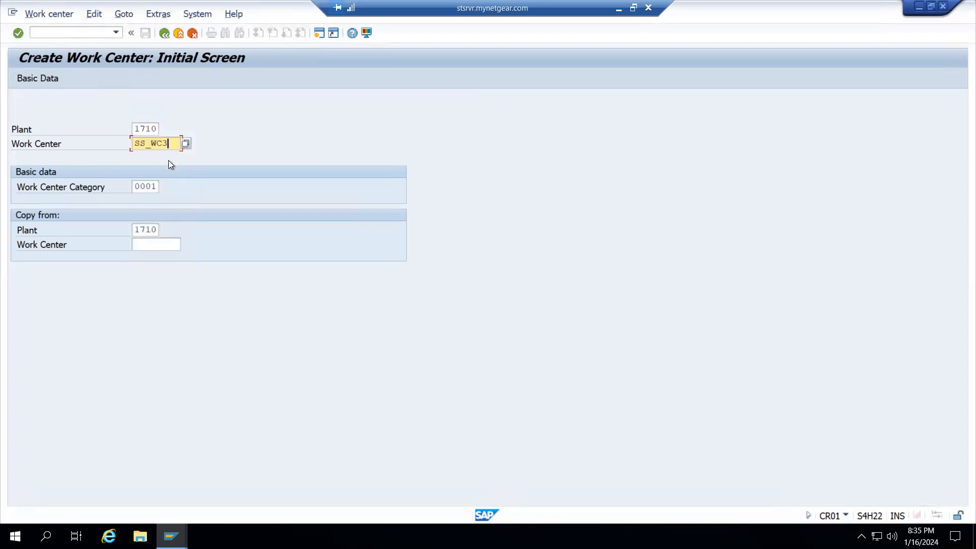
Use work center SS_WC2 as the copy source and copy its preselected data into the new work center
{"action": "left_click", "coordinate": [152, 243]}
{"action": "left_click", "coordinate": [163, 253]}
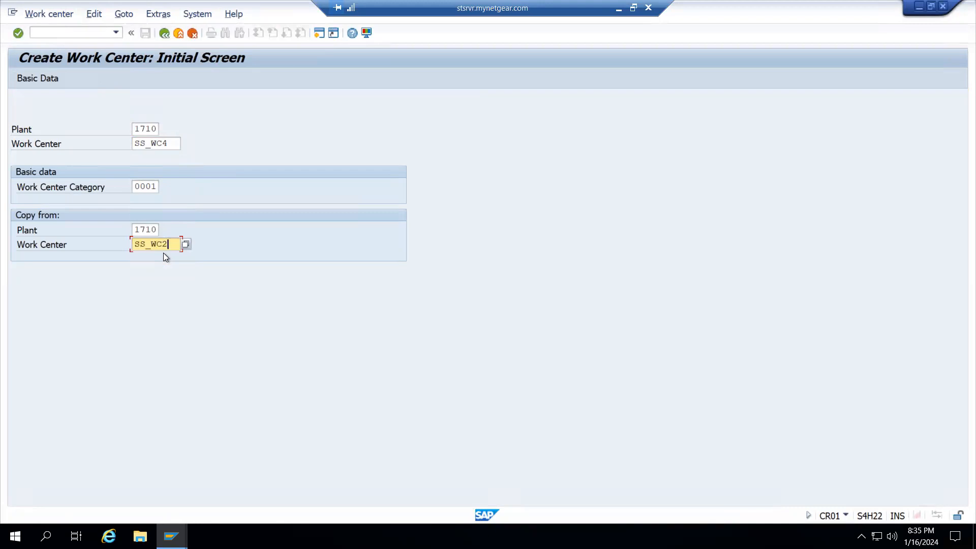
{"action": "key", "text": "Return"}
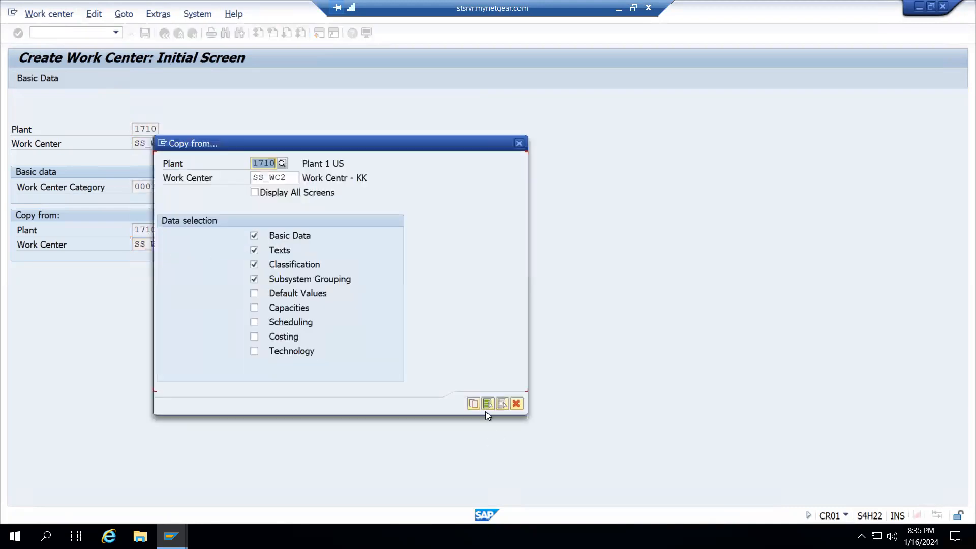
{"action": "left_click", "coordinate": [474, 404]}
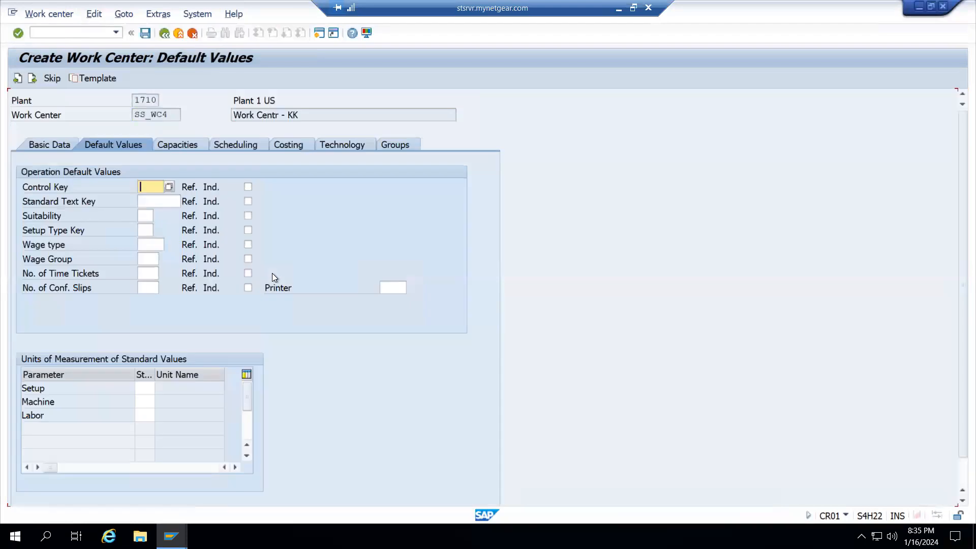
Set the work center's default control key to PP01 and check the units available for the Setup standard value
{"action": "left_click", "coordinate": [157, 198]}
{"action": "key", "text": "Return"}
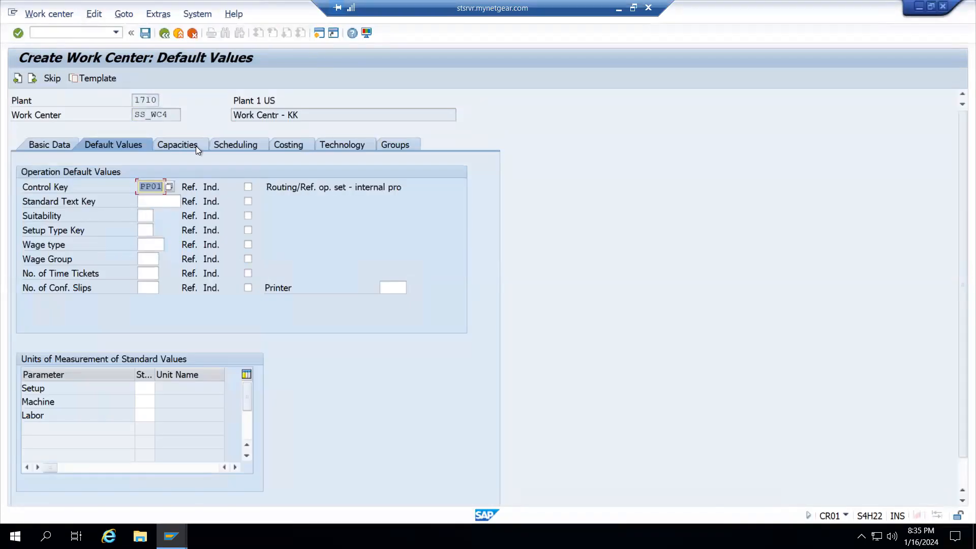
{"action": "left_click", "coordinate": [152, 391]}
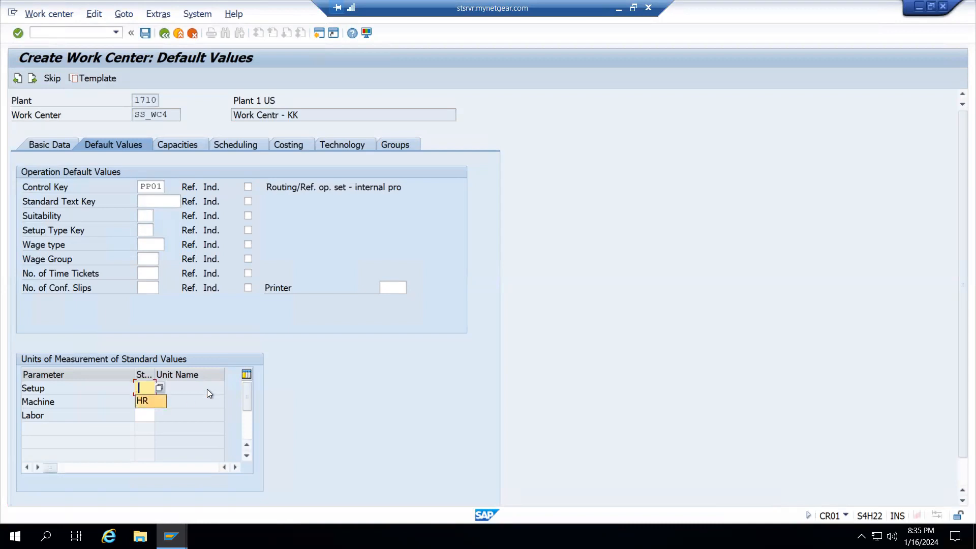
{"action": "left_click", "coordinate": [161, 390]}
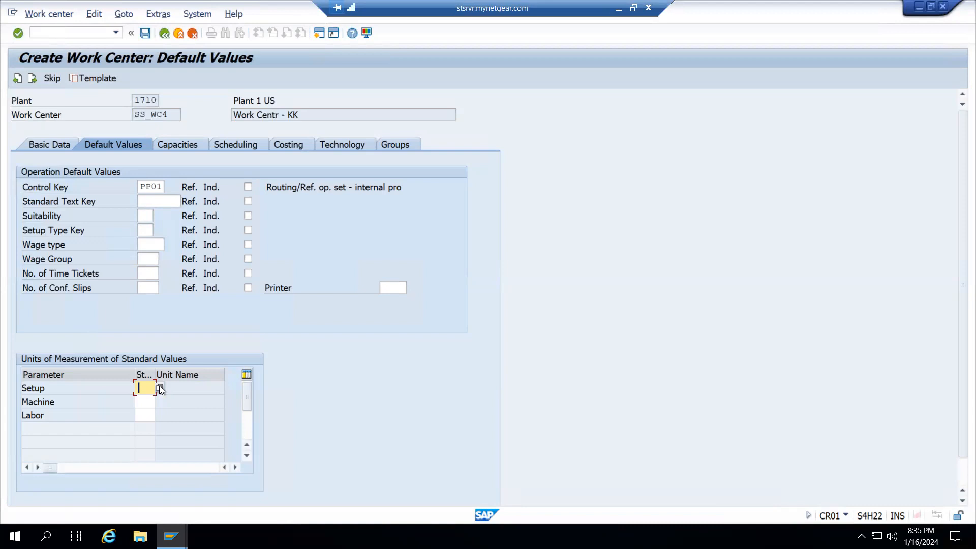
{"action": "left_click", "coordinate": [160, 389]}
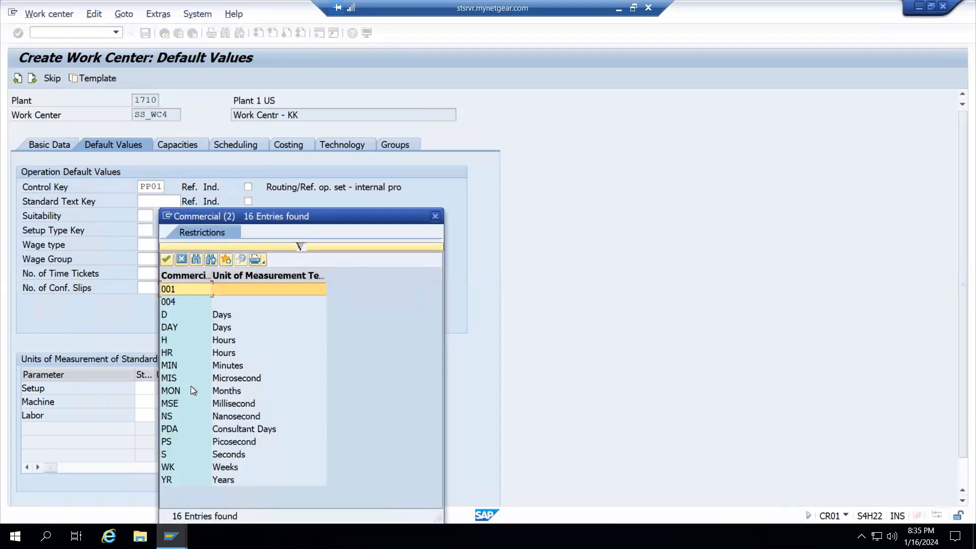
{"action": "key", "text": "Escape"}
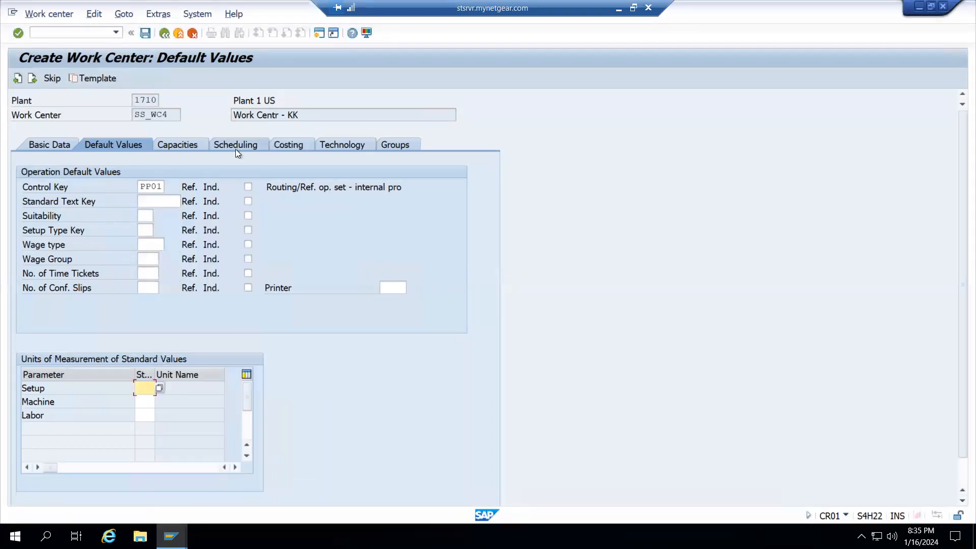
Assign cost center SS_PRD4 in the work center's costing data and look up the activity types for Setup
{"action": "left_click", "coordinate": [283, 145]}
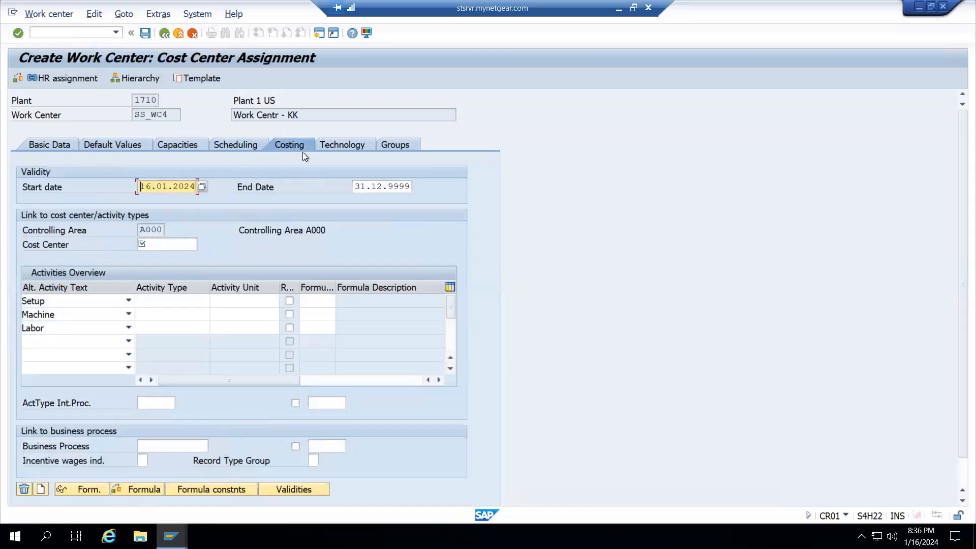
{"action": "left_click", "coordinate": [163, 248]}
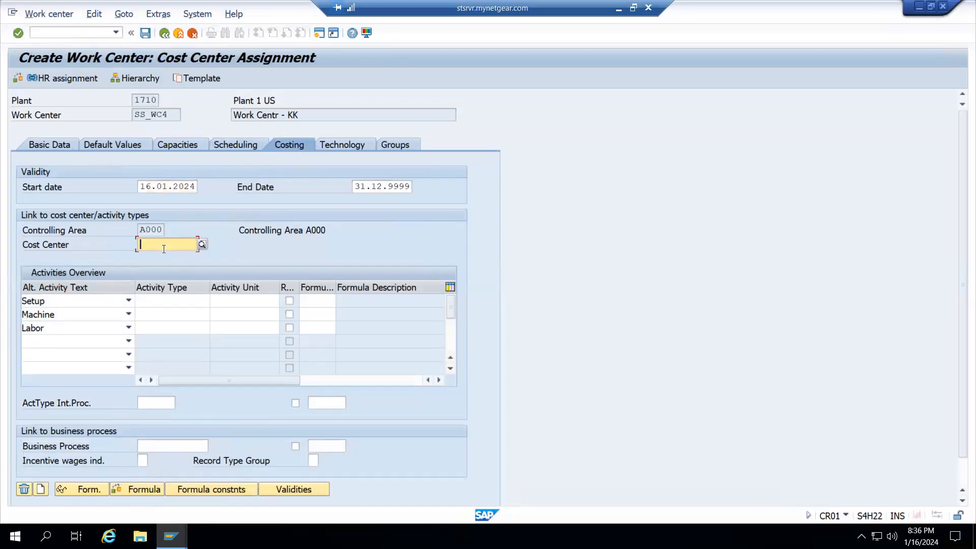
{"action": "left_click", "coordinate": [166, 258]}
{"action": "key", "text": "BackSpace"}
{"action": "type", "text": "4"}
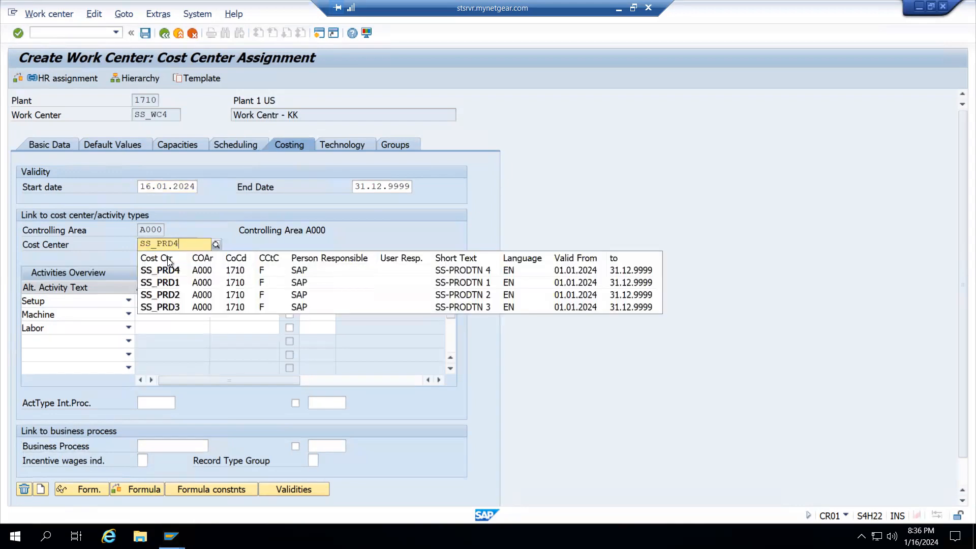
{"action": "left_click", "coordinate": [178, 273]}
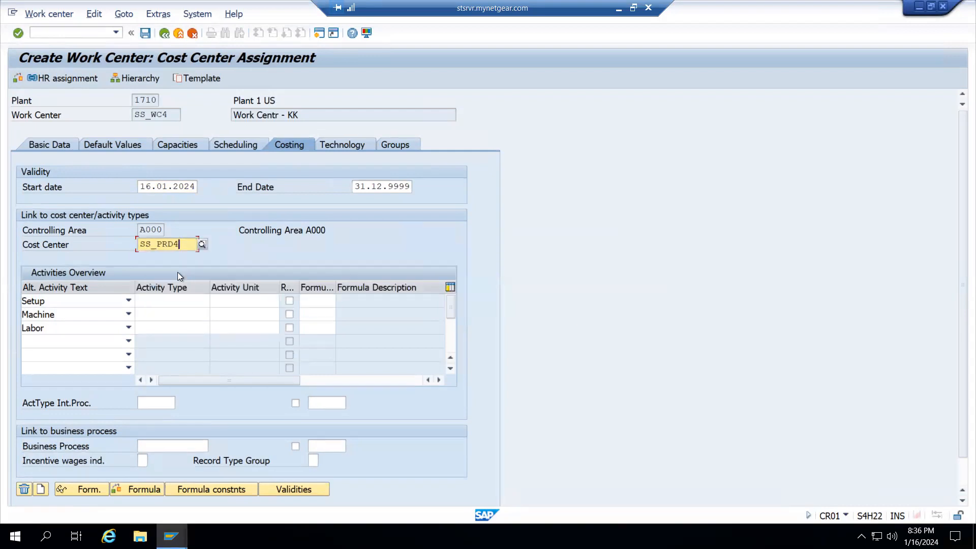
{"action": "key", "text": "Return"}
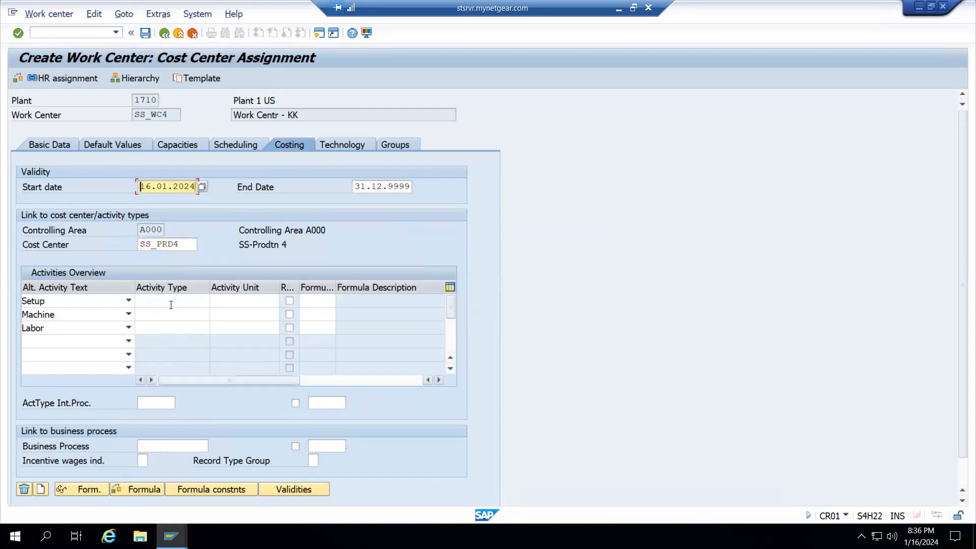
{"action": "left_click", "coordinate": [200, 304]}
{"action": "left_click", "coordinate": [214, 302]}
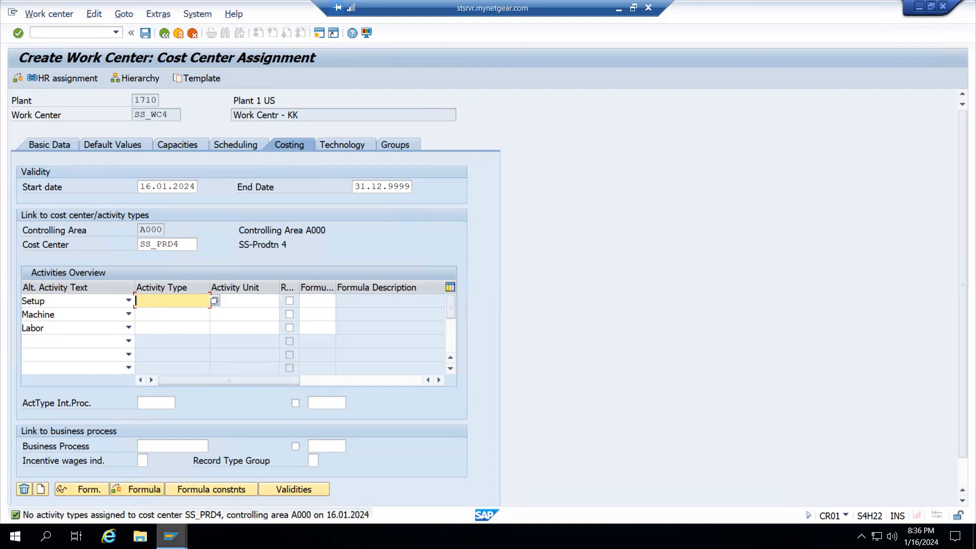
Open an additional SAP session and start transaction KP26 for activity type price planning
{"action": "left_click", "coordinate": [172, 536]}
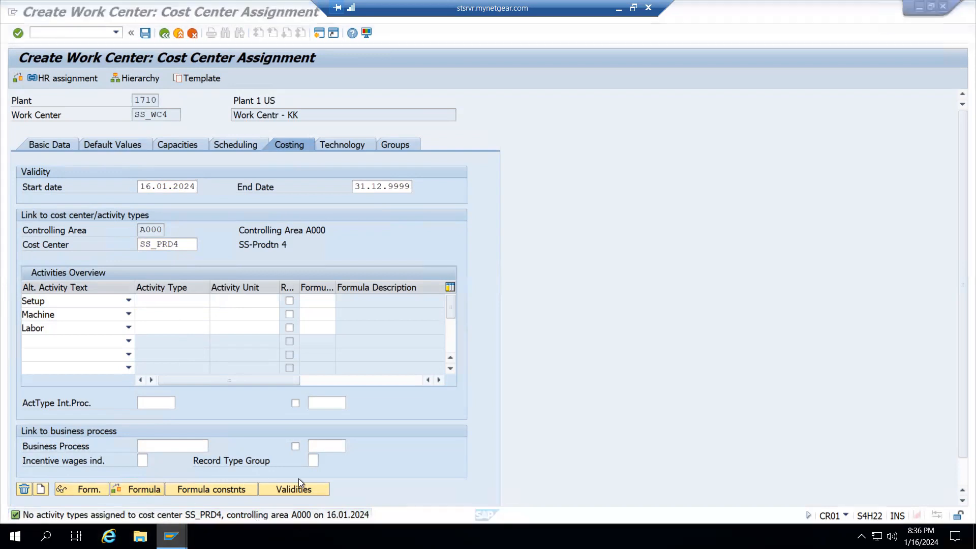
{"action": "left_click", "coordinate": [5, 7]}
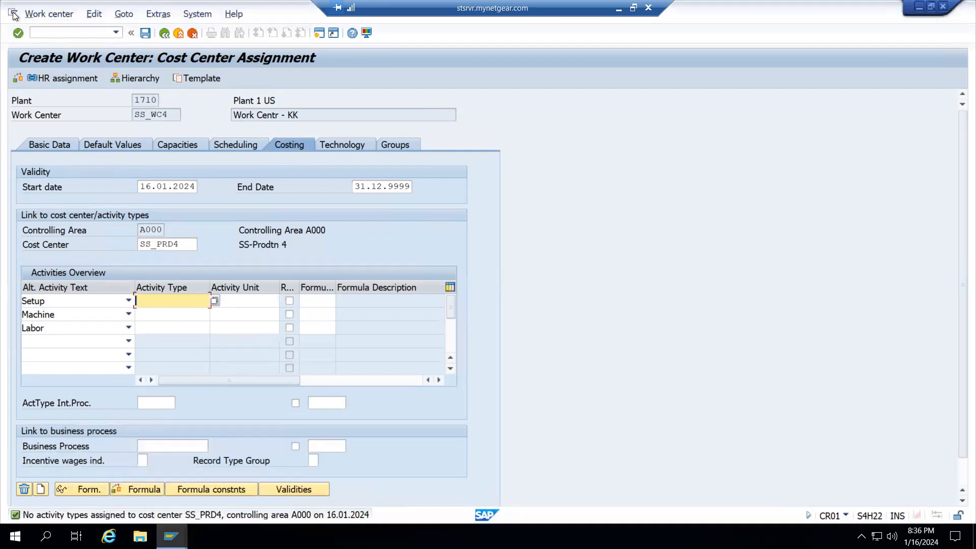
{"action": "left_click", "coordinate": [12, 12]}
{"action": "left_click", "coordinate": [76, 122]}
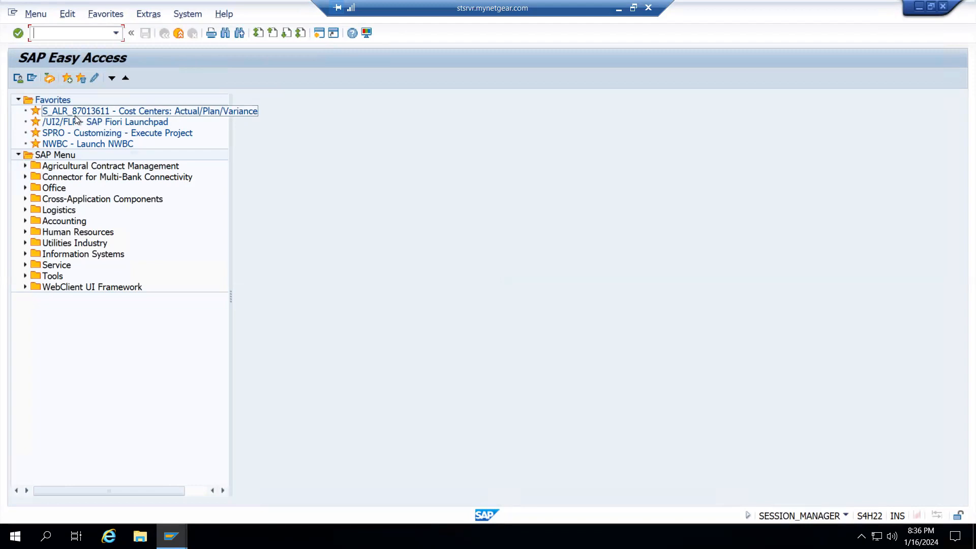
{"action": "type", "text": "kp26"}
{"action": "key", "text": "Return"}
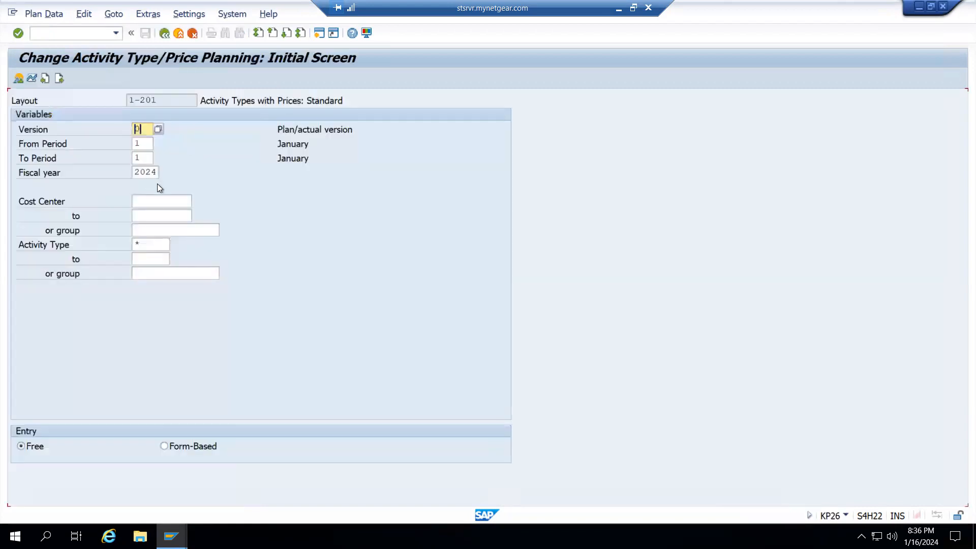
Set the planning cost center to SS_PRD4 and open the activity price overview
{"action": "left_click", "coordinate": [153, 203]}
{"action": "left_click", "coordinate": [153, 206]}
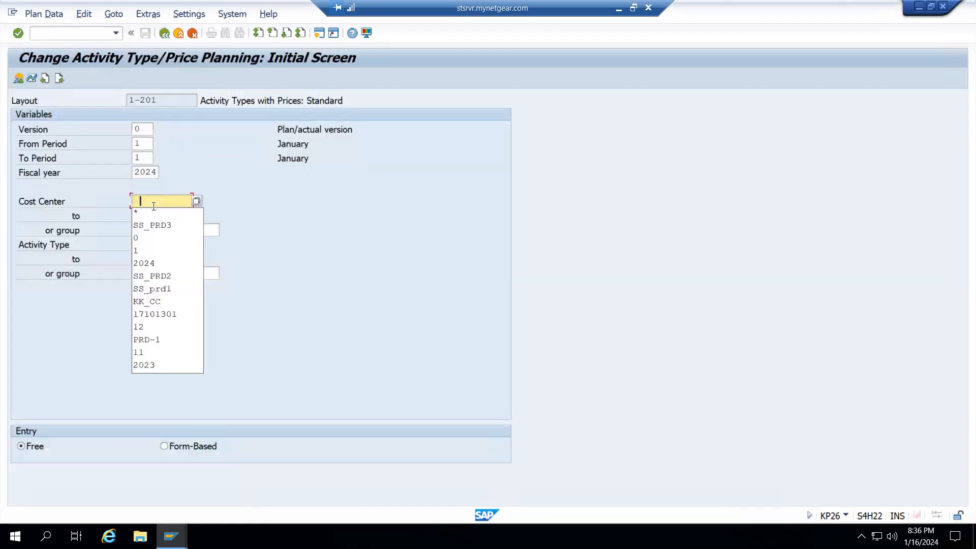
{"action": "left_click", "coordinate": [174, 227]}
{"action": "key", "text": "BackSpace"}
{"action": "type", "text": "4"}
{"action": "key", "text": "Return"}
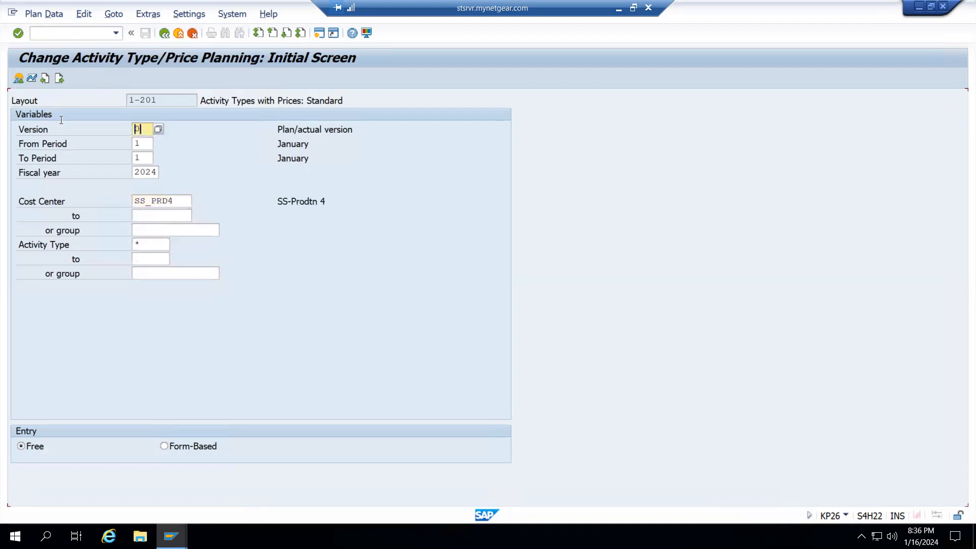
{"action": "left_click", "coordinate": [19, 80]}
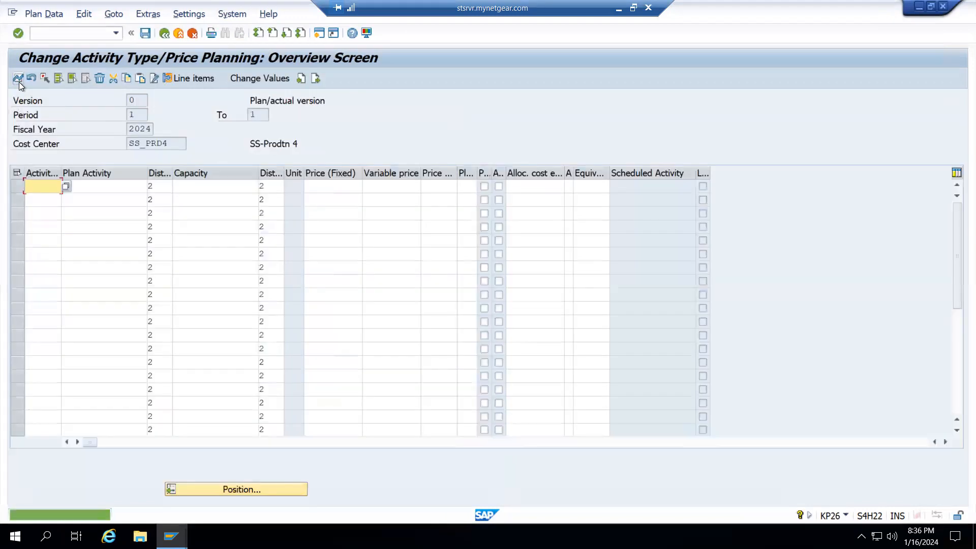
Copy activity types LBR, MAC and SET from the value list and enter them as planning rows for the cost center
{"action": "left_click", "coordinate": [66, 184]}
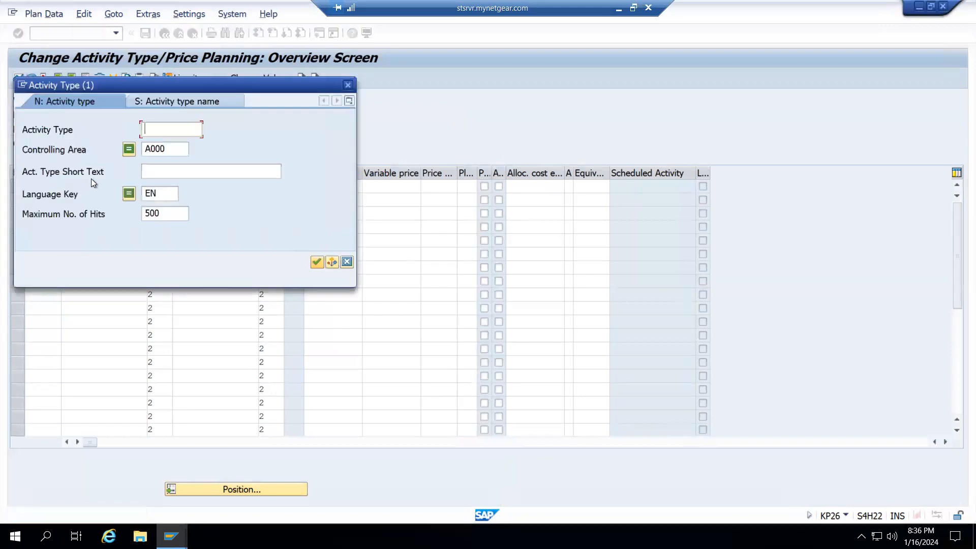
{"action": "key", "text": "Return"}
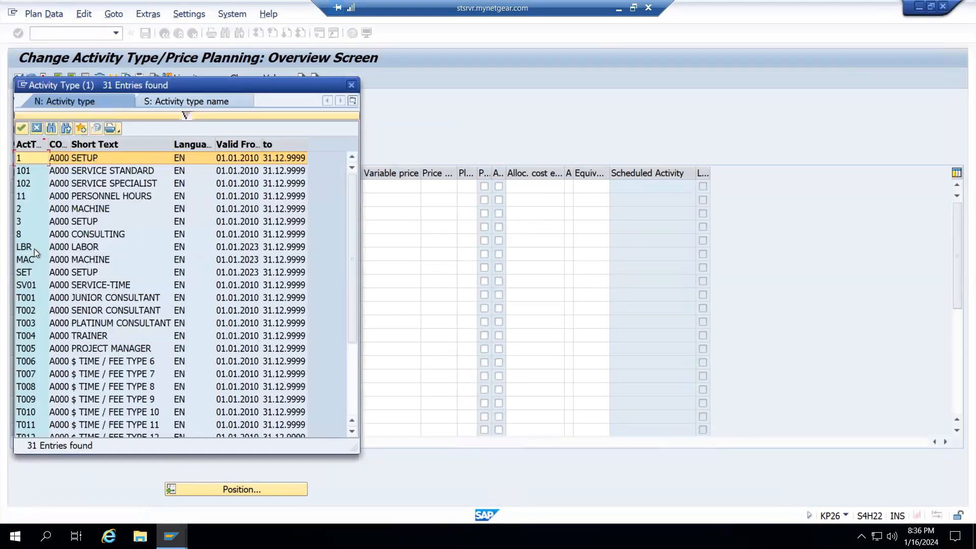
{"action": "left_click", "coordinate": [34, 249]}
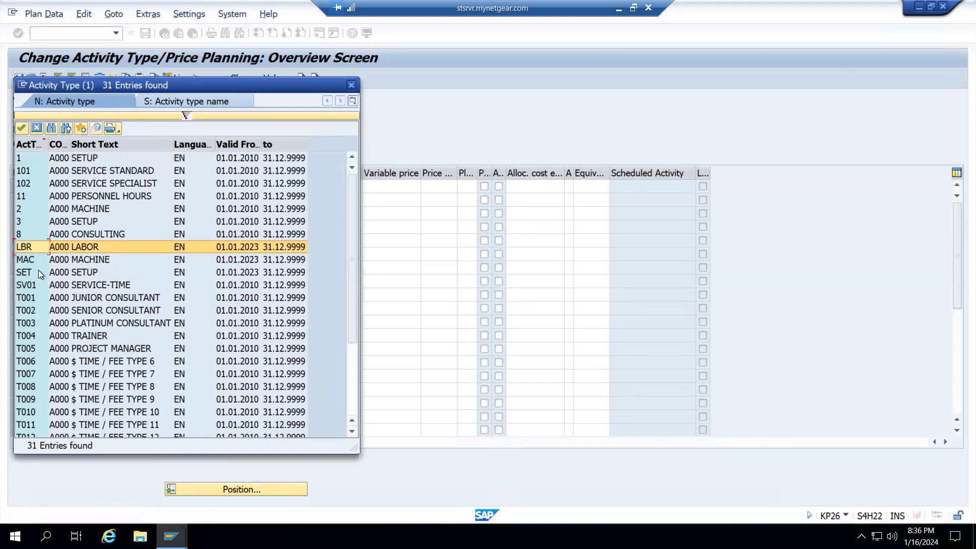
{"action": "left_click", "coordinate": [26, 249]}
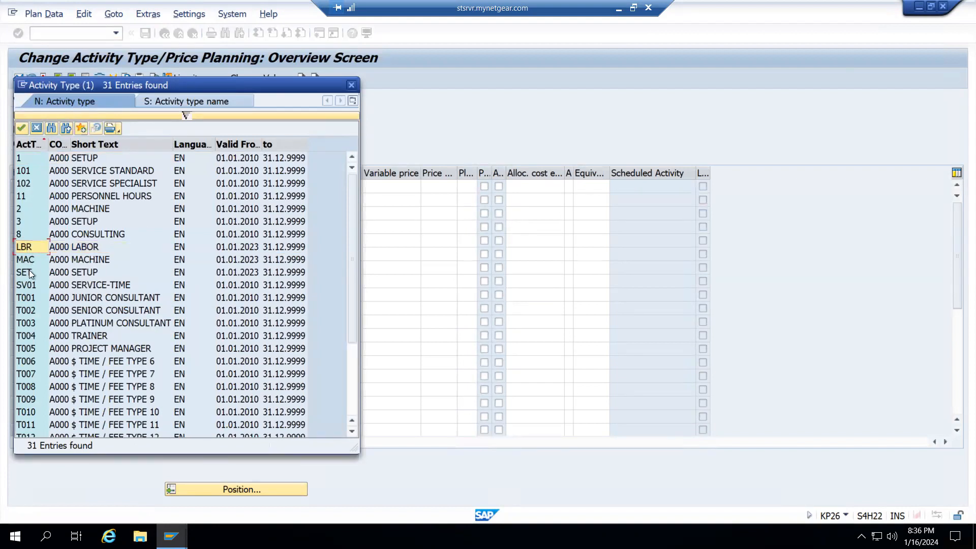
{"action": "left_click_drag", "start_coordinate": [29, 271], "coordinate": [29, 271]}
{"action": "key", "text": "ctrl+c"}
{"action": "left_click", "coordinate": [350, 85]}
{"action": "key", "text": "ctrl+v"}
{"action": "key", "text": "Return"}
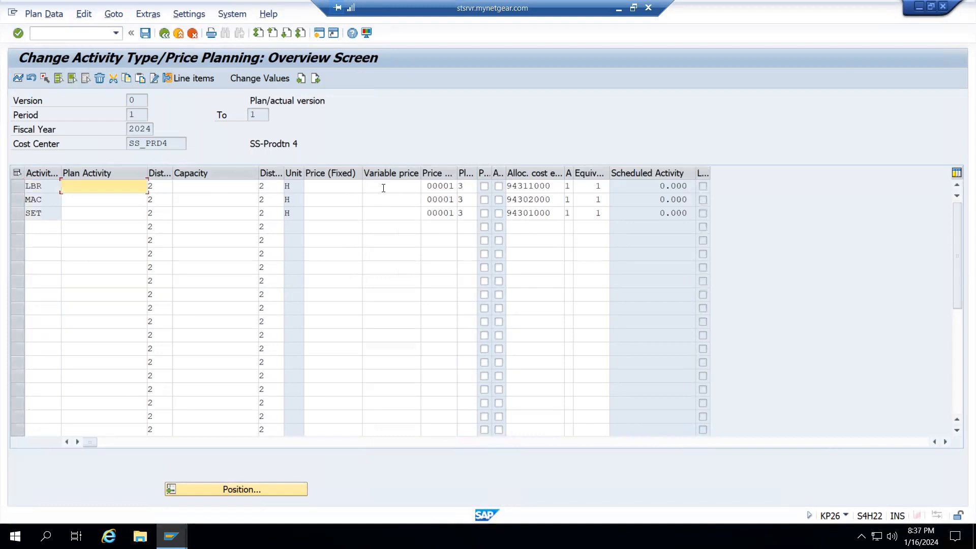
Set the fixed prices to 30 for LBR, 40 for MAC and 50 for SET, and confirm the entries
{"action": "left_click", "coordinate": [332, 186]}
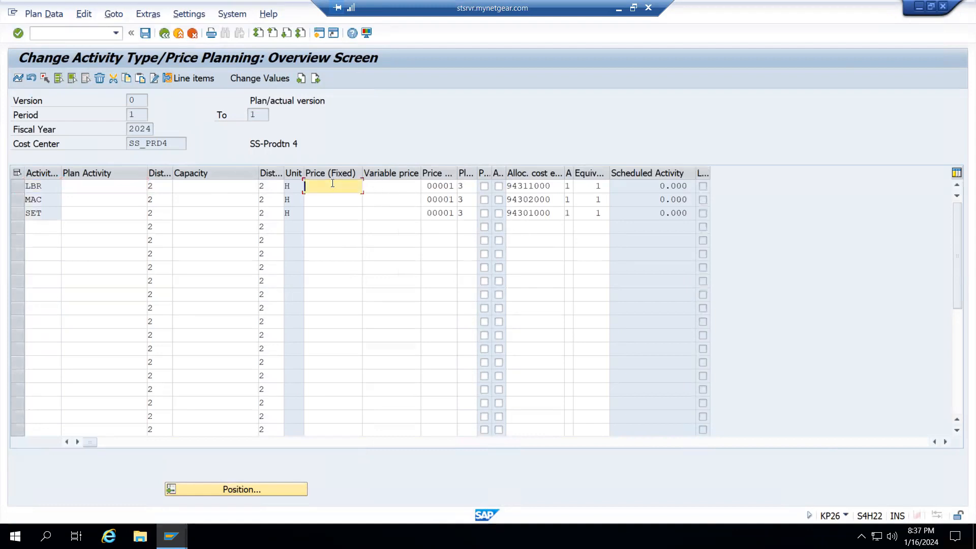
{"action": "type", "text": "30"}
{"action": "key", "text": "Down"}
{"action": "type", "text": "40"}
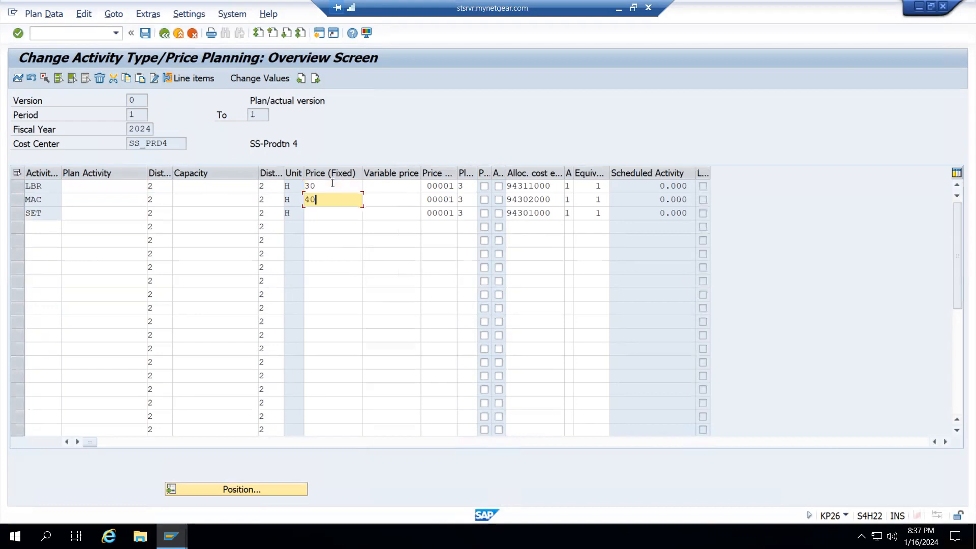
{"action": "key", "text": "Down"}
{"action": "type", "text": "50"}
{"action": "key", "text": "Return"}
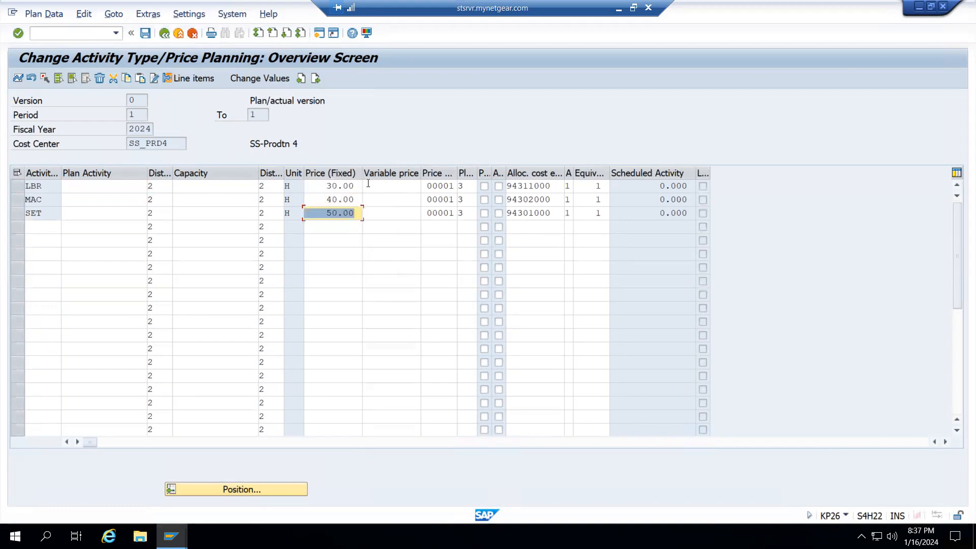
{"action": "left_click_drag", "start_coordinate": [454, 186], "coordinate": [444, 186]}
{"action": "left_click", "coordinate": [443, 186]}
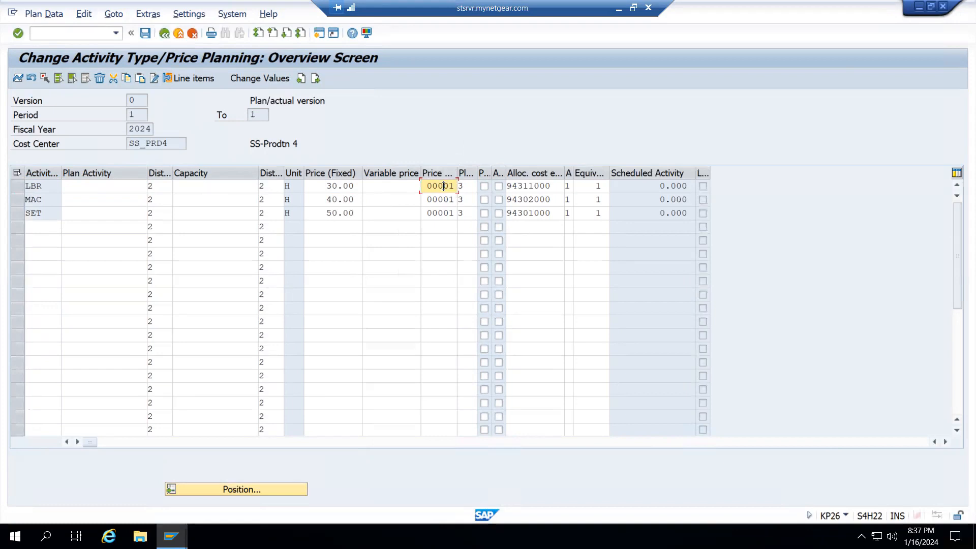
{"action": "left_click", "coordinate": [330, 185]}
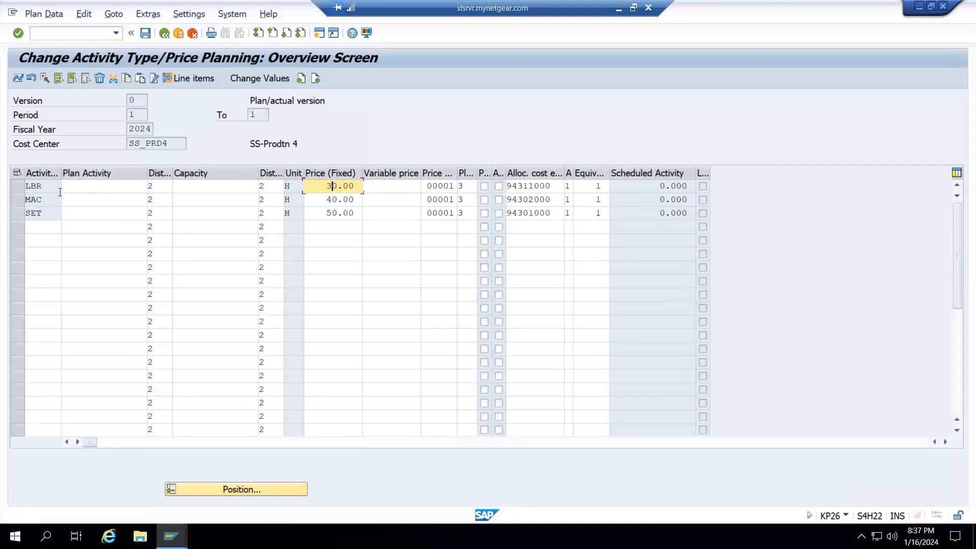
{"action": "left_click", "coordinate": [81, 184]}
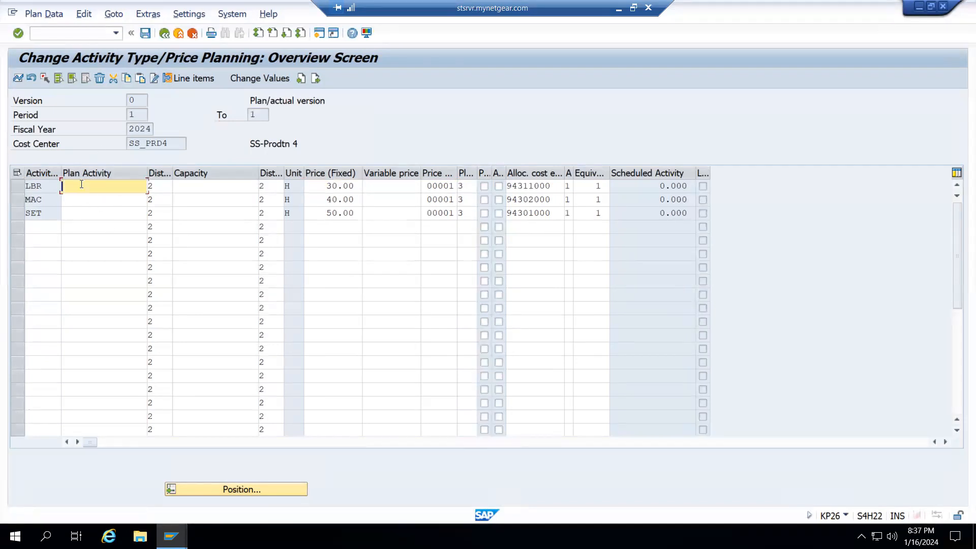
Save the activity price planning for cost center SS_PRD4 and leave the KP26 transaction
{"action": "left_click", "coordinate": [151, 32]}
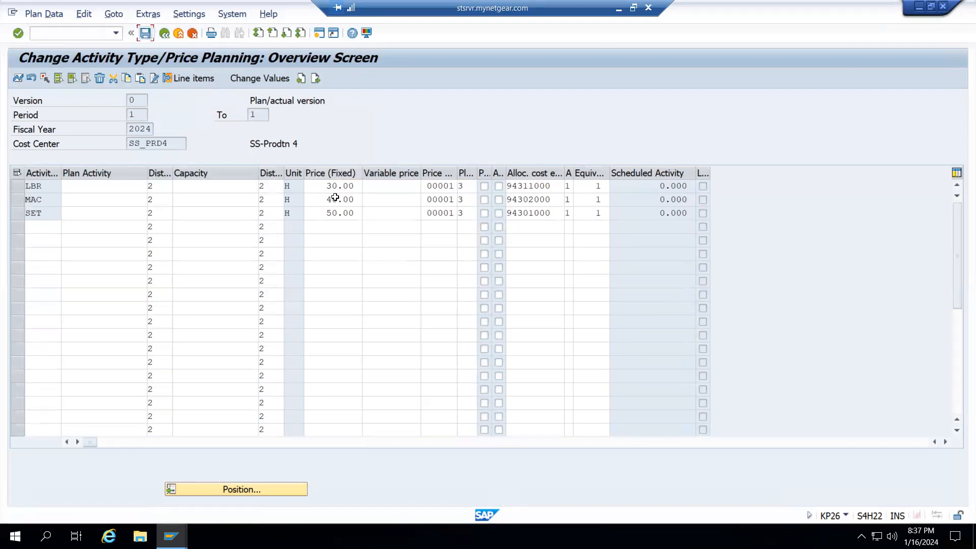
{"action": "left_click", "coordinate": [151, 33]}
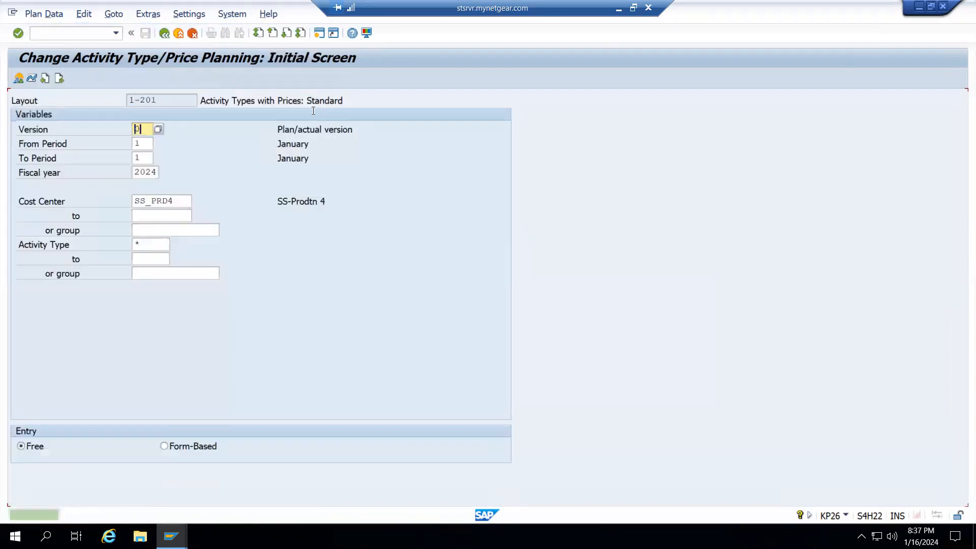
{"action": "key", "text": "F3"}
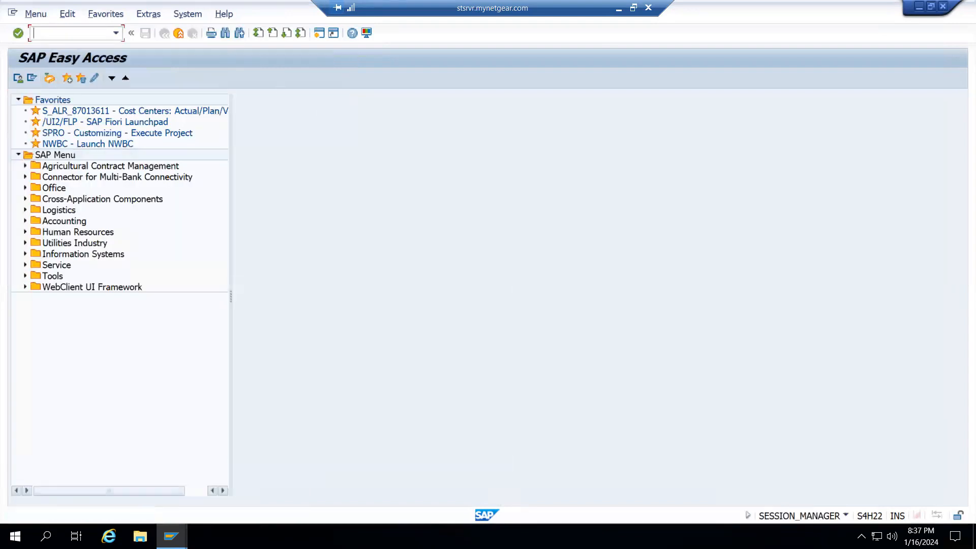
In the SS_WC4 work center session, assign activity type SET to Setup, MAC to Machine and LBR to Labor from the value list
{"action": "mouse_move", "coordinate": [171, 536]}
{"action": "left_click", "coordinate": [163, 477]}
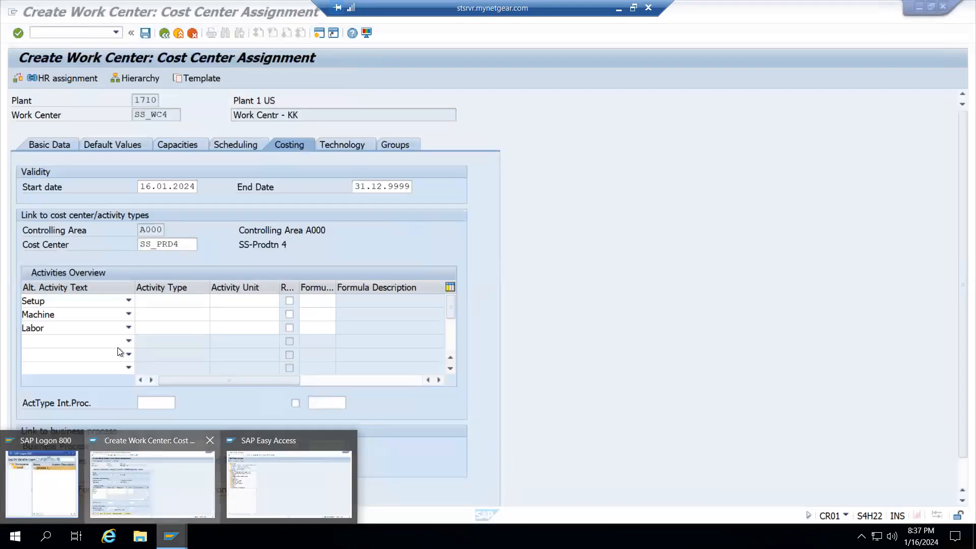
{"action": "left_click", "coordinate": [163, 303]}
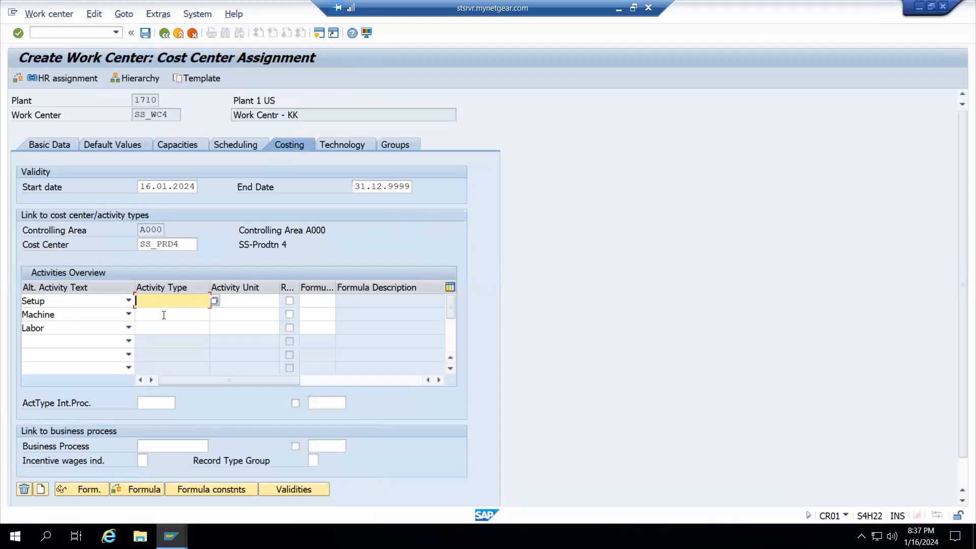
{"action": "left_click", "coordinate": [214, 301]}
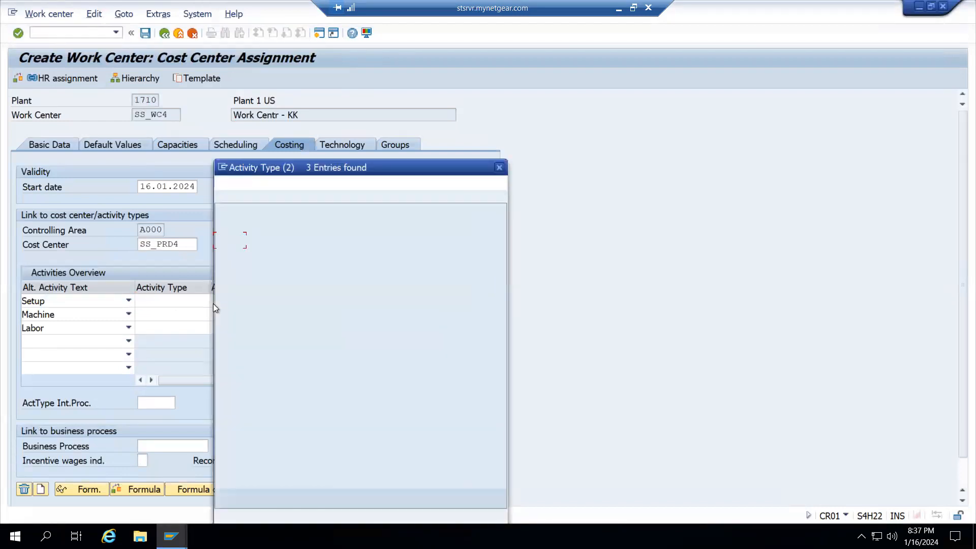
{"action": "double_click", "coordinate": [224, 267]}
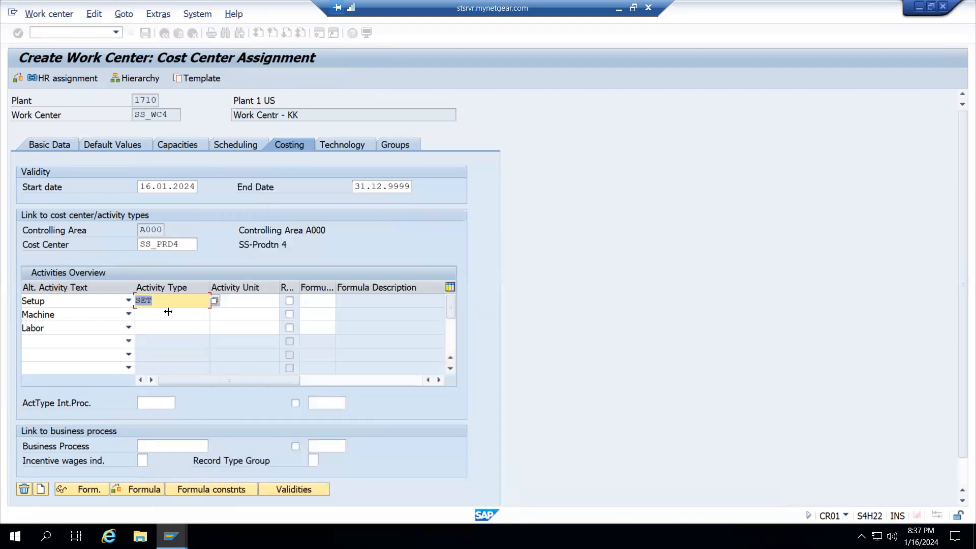
{"action": "left_click", "coordinate": [216, 313]}
{"action": "left_click", "coordinate": [216, 313]}
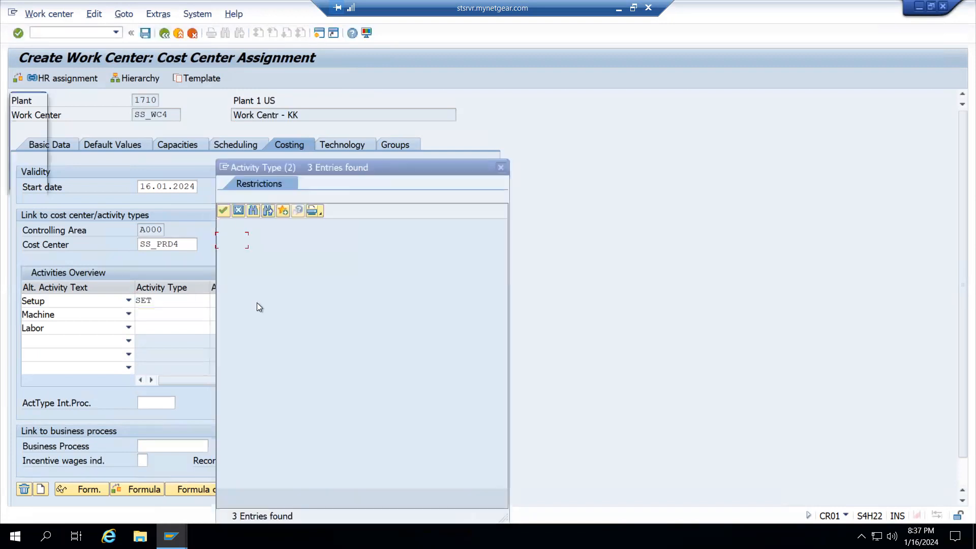
{"action": "double_click", "coordinate": [236, 258]}
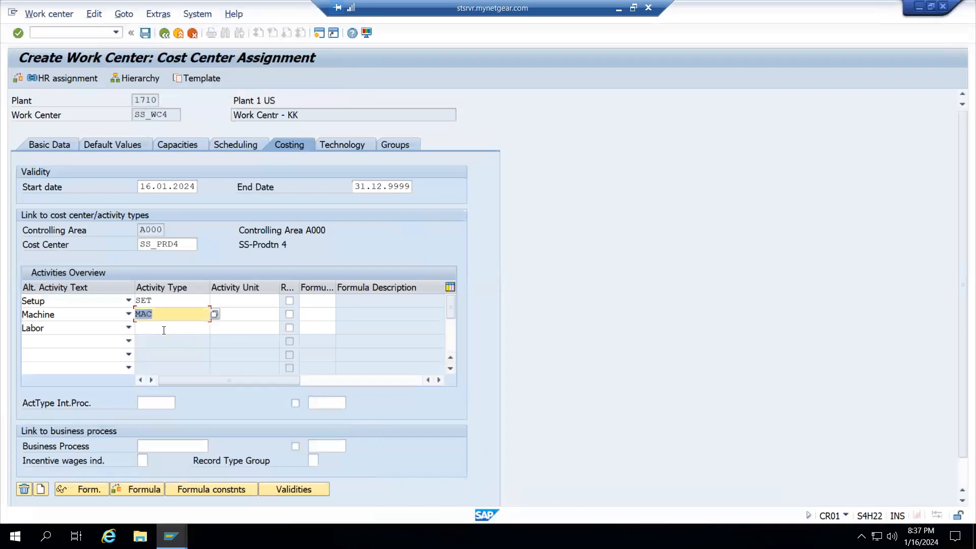
{"action": "left_click", "coordinate": [168, 328]}
{"action": "left_click", "coordinate": [215, 327]}
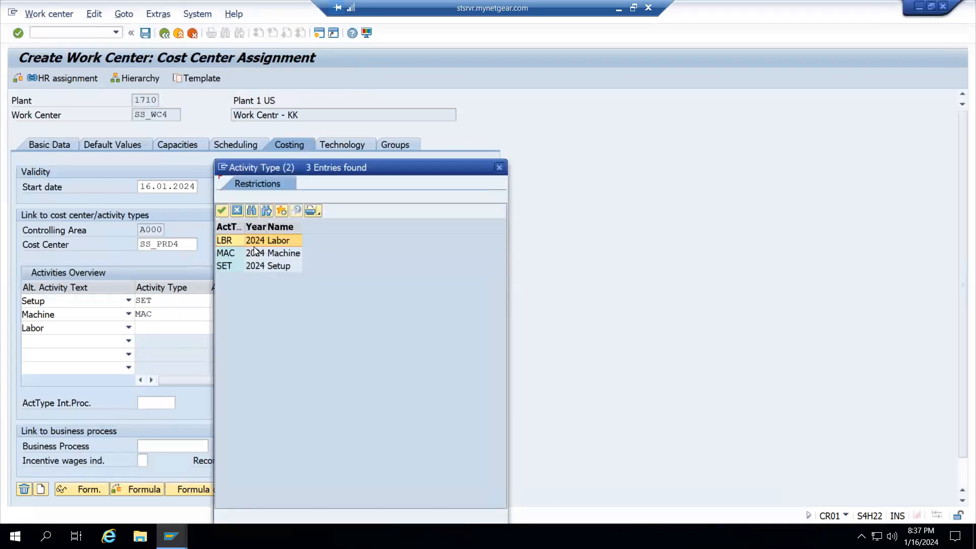
{"action": "double_click", "coordinate": [227, 245]}
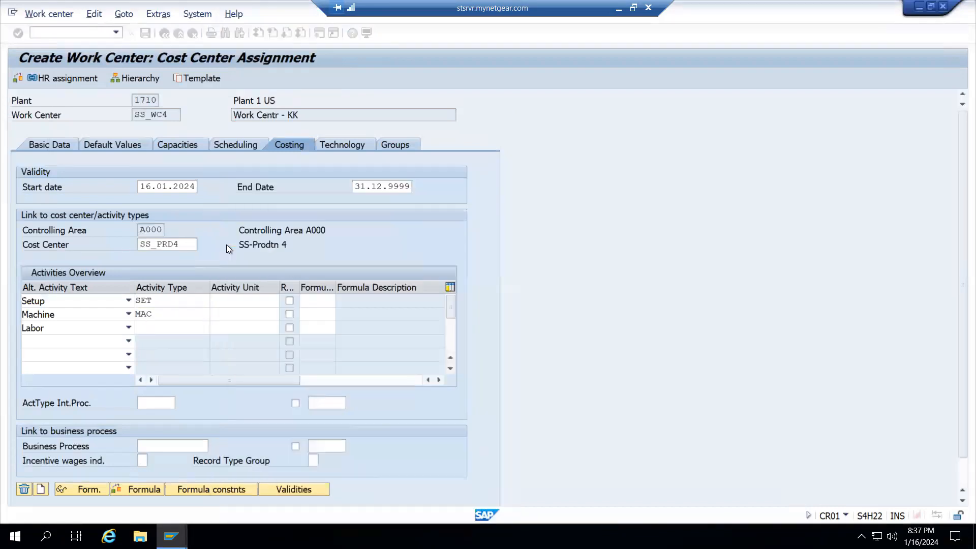
Set the activity unit to H for the Setup, Machine and Labor activities and confirm the entries
{"action": "left_click", "coordinate": [254, 303]}
{"action": "type", "text": "H"}
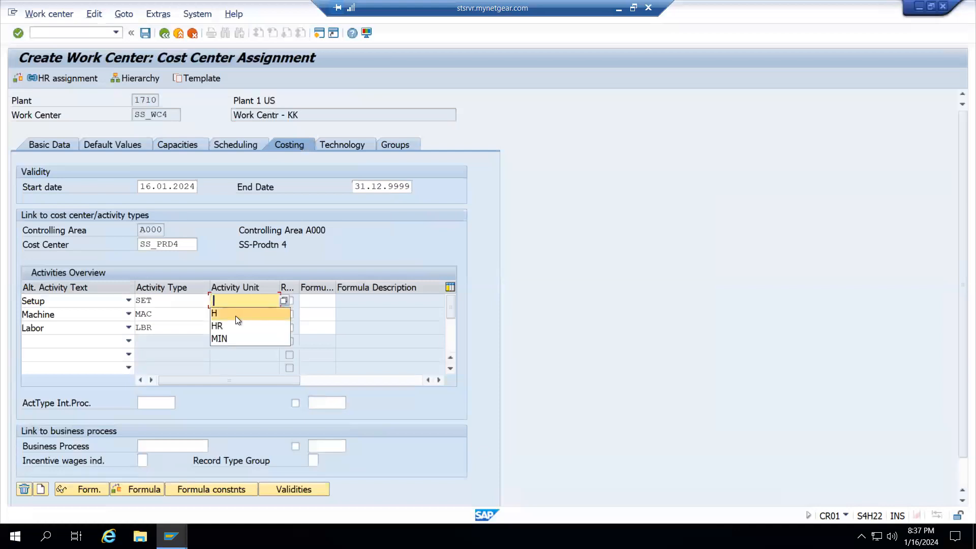
{"action": "left_click", "coordinate": [233, 316]}
{"action": "left_click", "coordinate": [231, 325]}
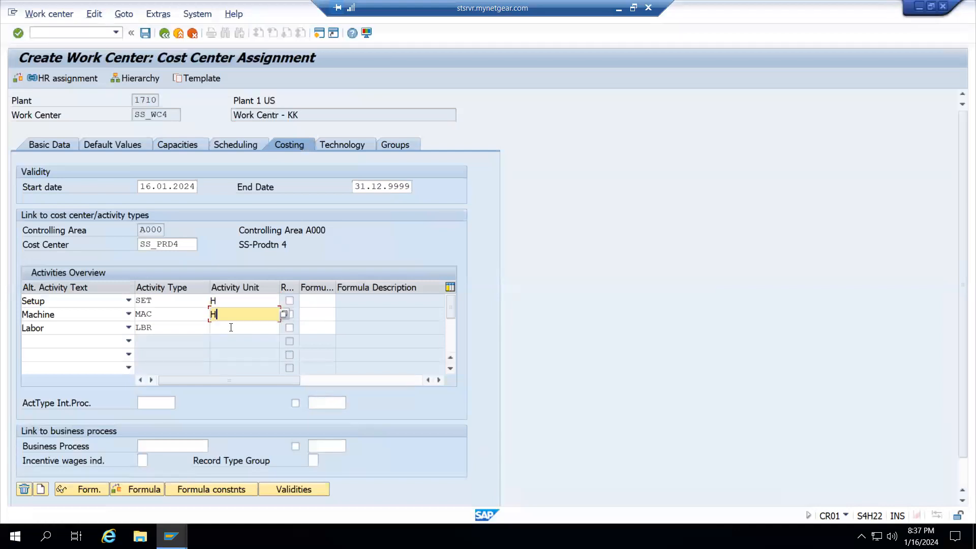
{"action": "left_click", "coordinate": [234, 328]}
{"action": "left_click", "coordinate": [234, 340]}
{"action": "key", "text": "Return"}
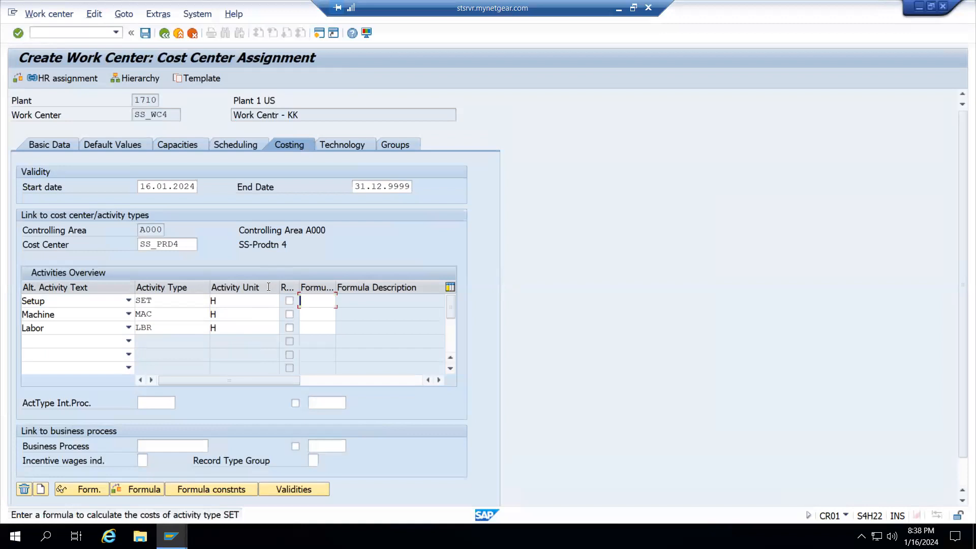
Assign formula SAP001 to Setup, SAP002 to Machine and SAP003 to Labor, and save the work center
{"action": "left_click", "coordinate": [332, 303]}
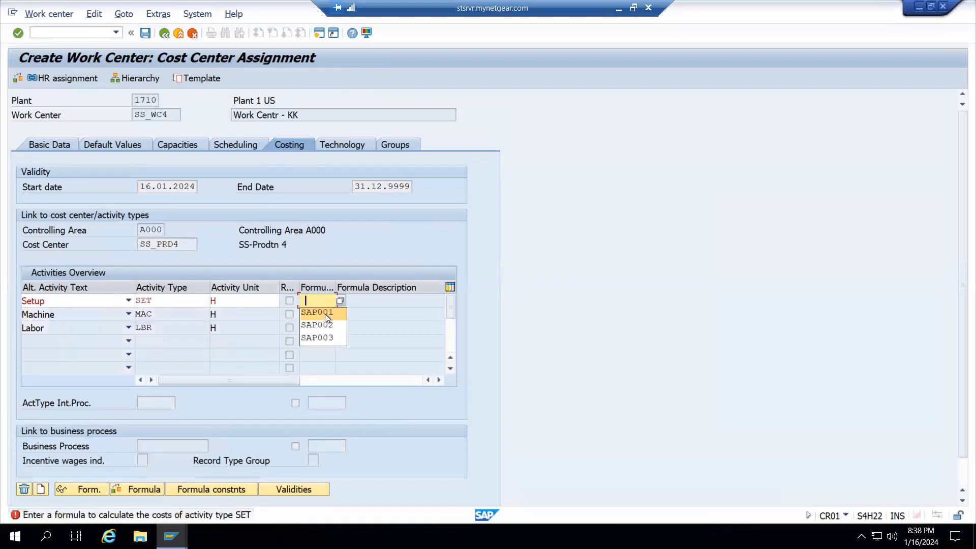
{"action": "left_click", "coordinate": [316, 314]}
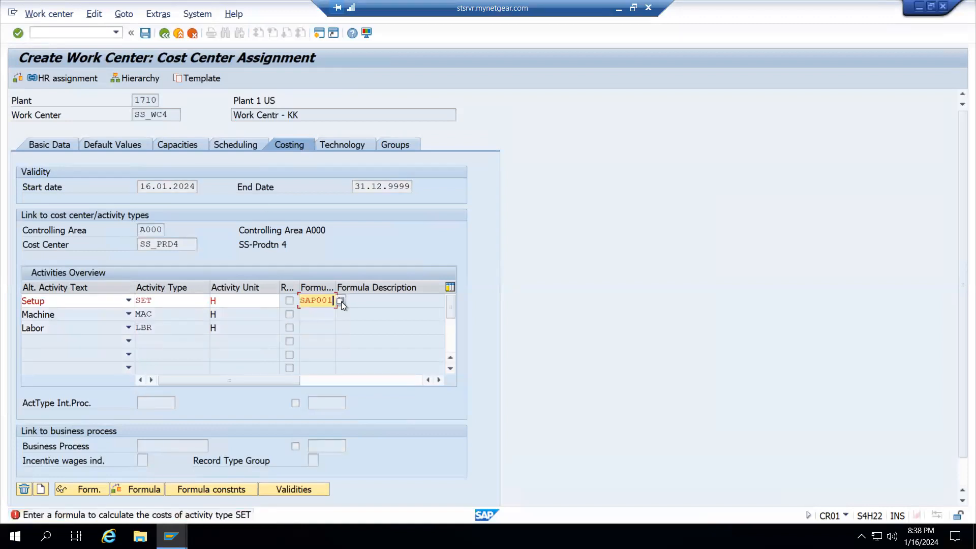
{"action": "left_click", "coordinate": [341, 301]}
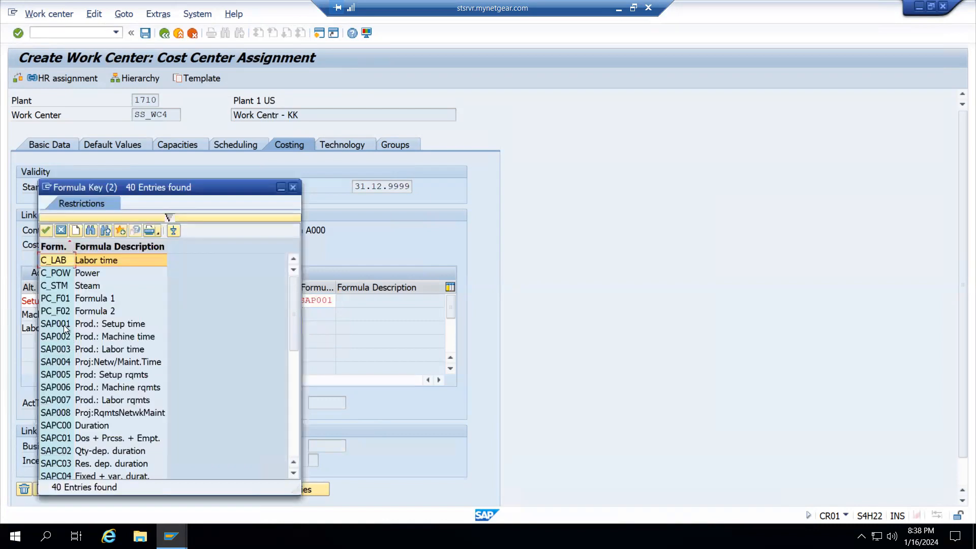
{"action": "double_click", "coordinate": [62, 325]}
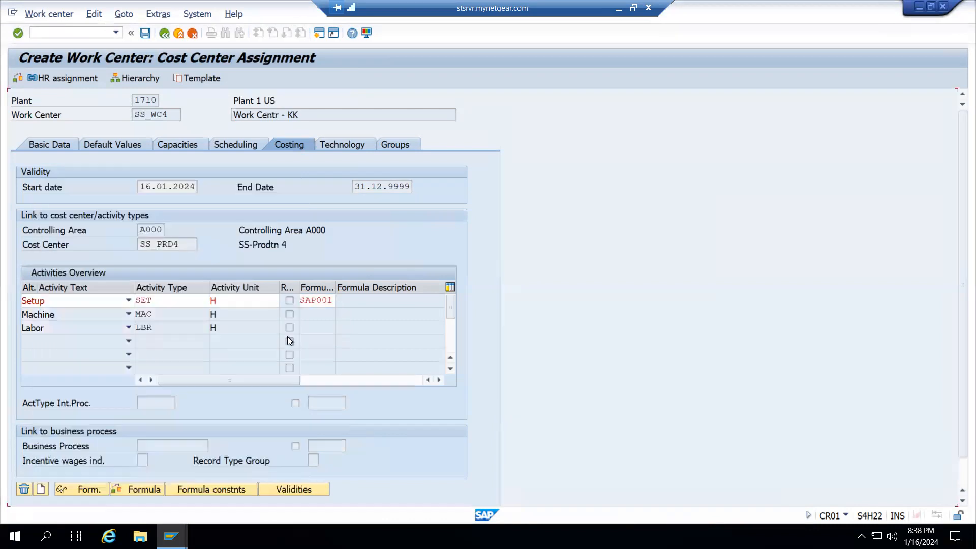
{"action": "left_click", "coordinate": [319, 315]}
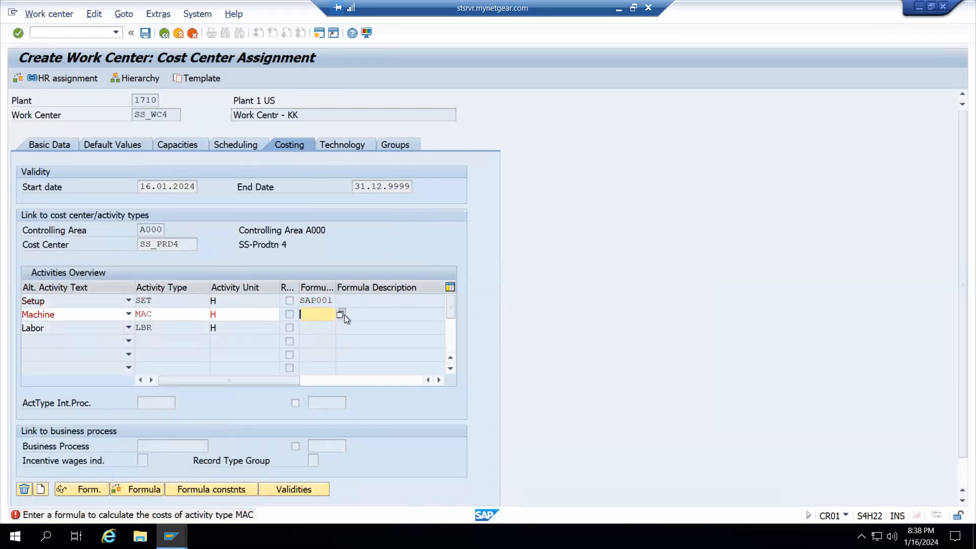
{"action": "left_click", "coordinate": [342, 314]}
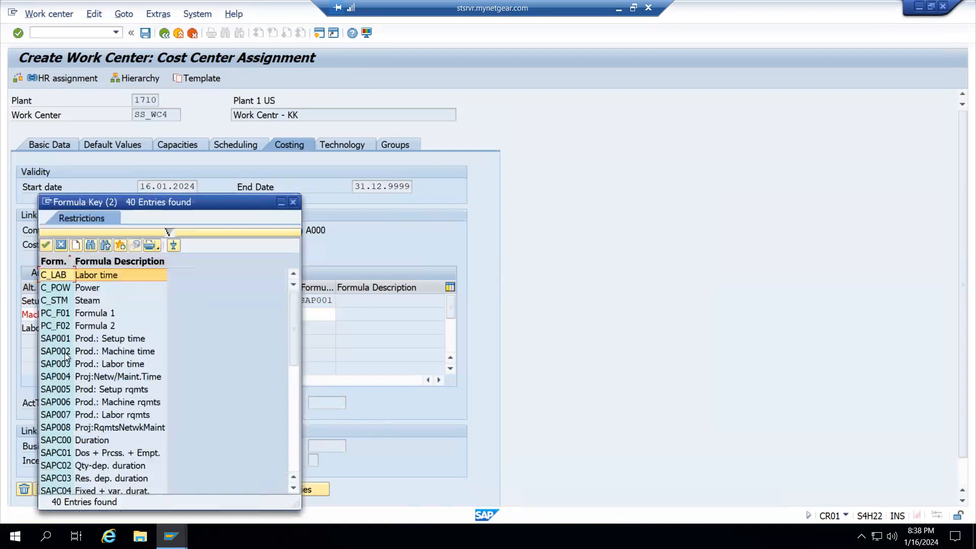
{"action": "double_click", "coordinate": [59, 352]}
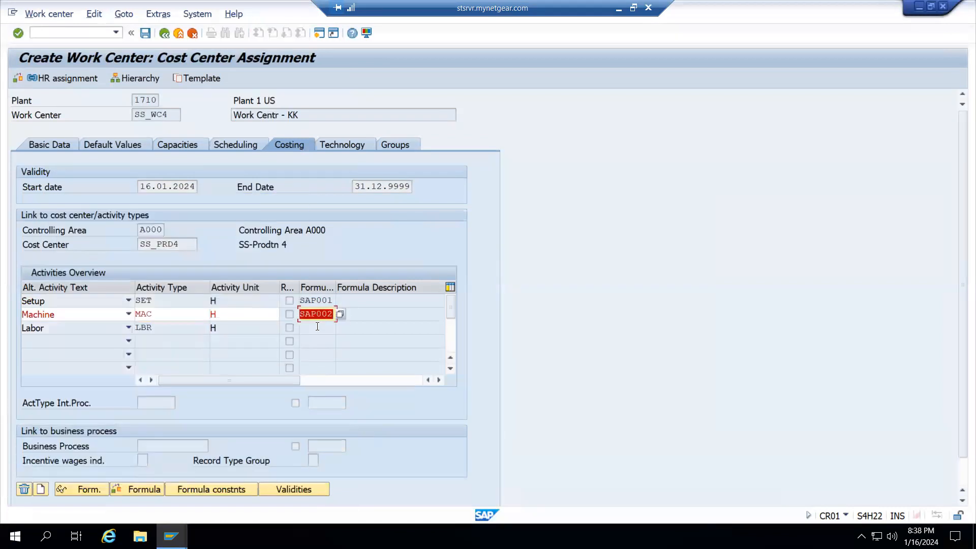
{"action": "left_click", "coordinate": [317, 326]}
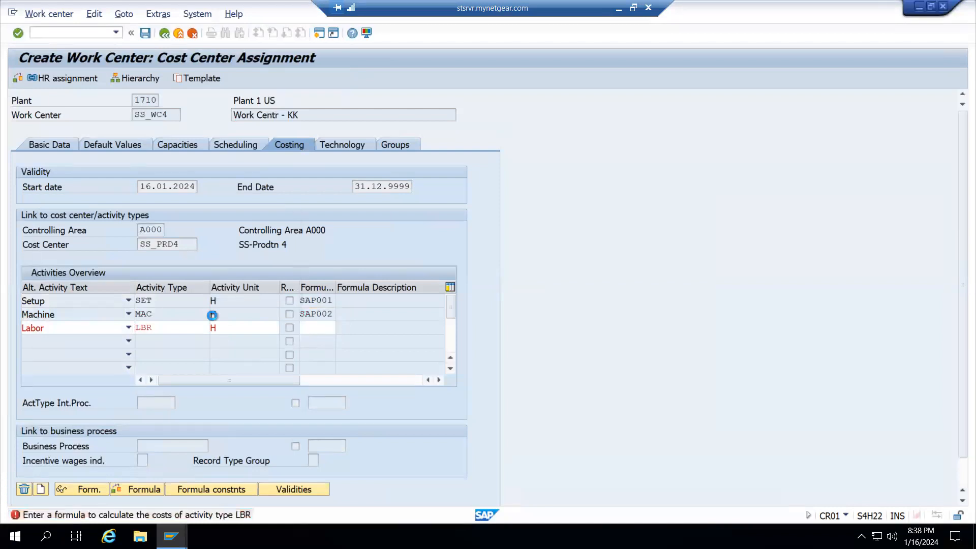
{"action": "key", "text": "F4"}
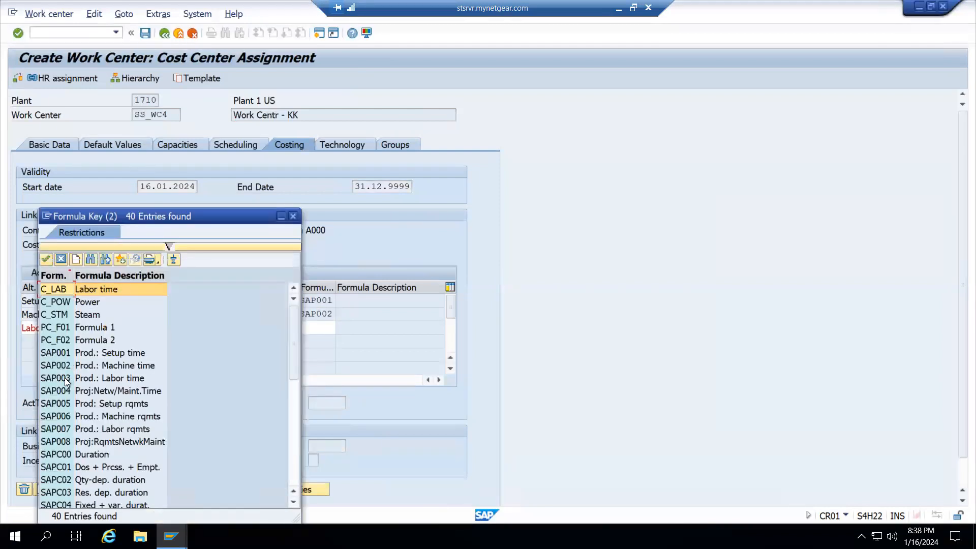
{"action": "left_click", "coordinate": [65, 378]}
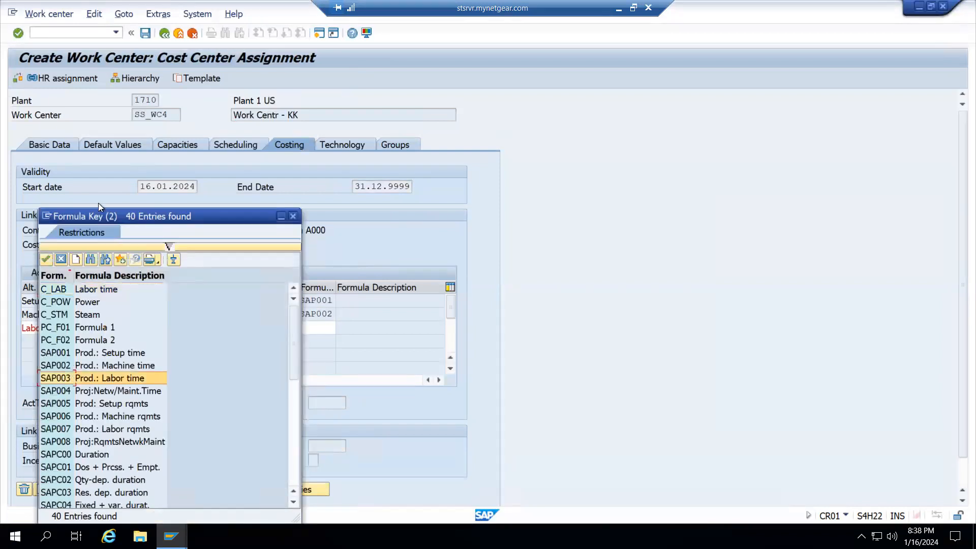
{"action": "double_click", "coordinate": [50, 377]}
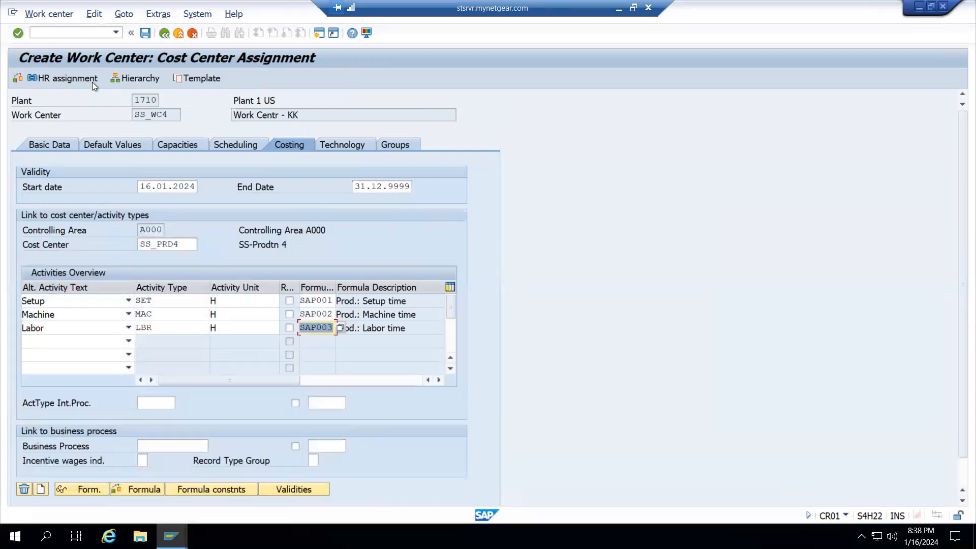
{"action": "left_click", "coordinate": [143, 34]}
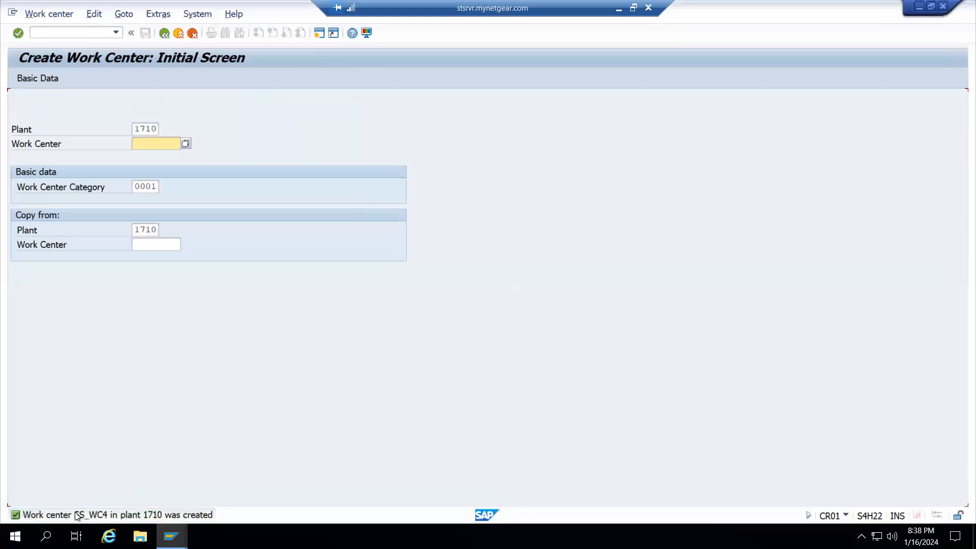
Copy the name SS_WC4 from the details of the creation message and paste it beside Work Center in cell F9 of the Excel checklist
{"action": "key", "text": "F1"}
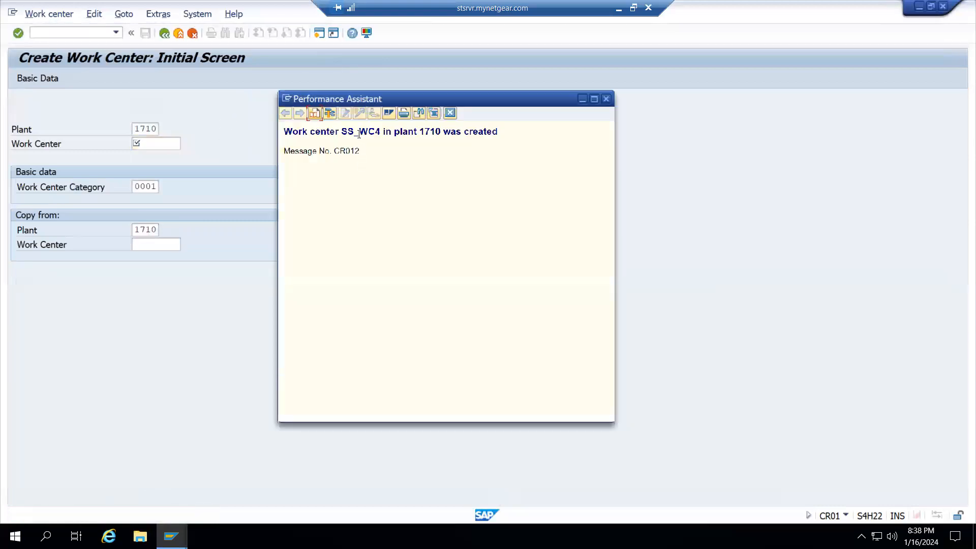
{"action": "double_click", "coordinate": [359, 133]}
{"action": "key", "text": "ctrl+c"}
{"action": "key", "text": "alt+Tab"}
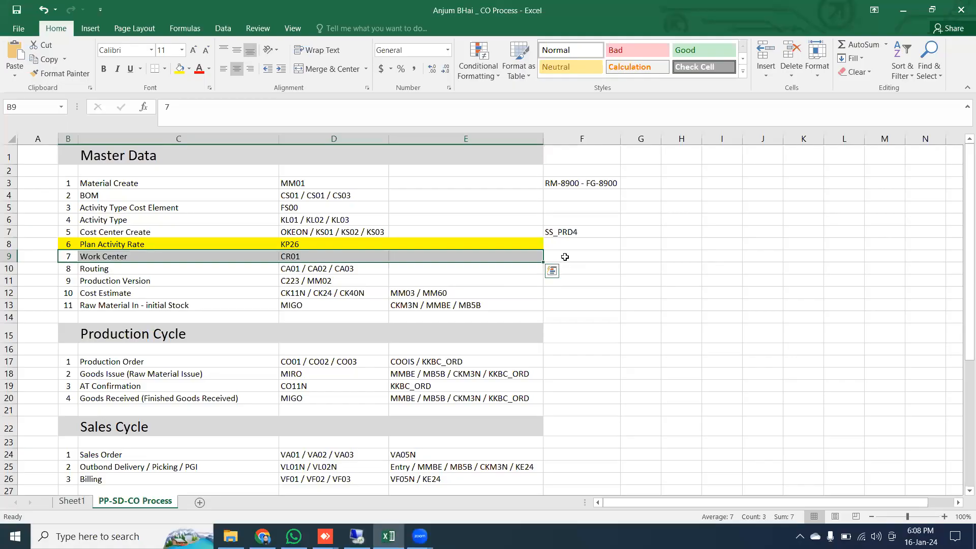
{"action": "left_click", "coordinate": [565, 257]}
{"action": "key", "text": "ctrl+v"}
Apply the formatting of cell F7 to the SS_WC4 entry in F9 and switch back to the SAP session
{"action": "left_click", "coordinate": [560, 230]}
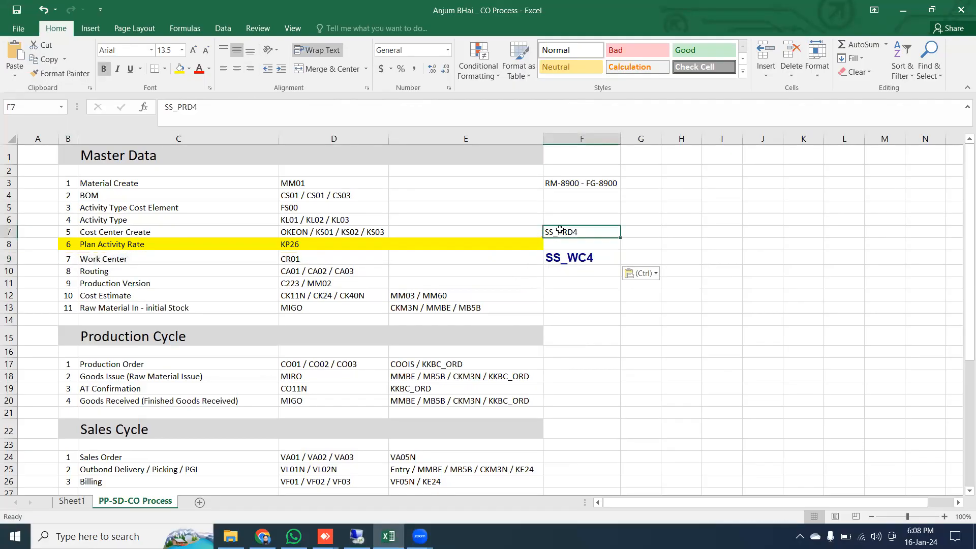
{"action": "left_click", "coordinate": [60, 73]}
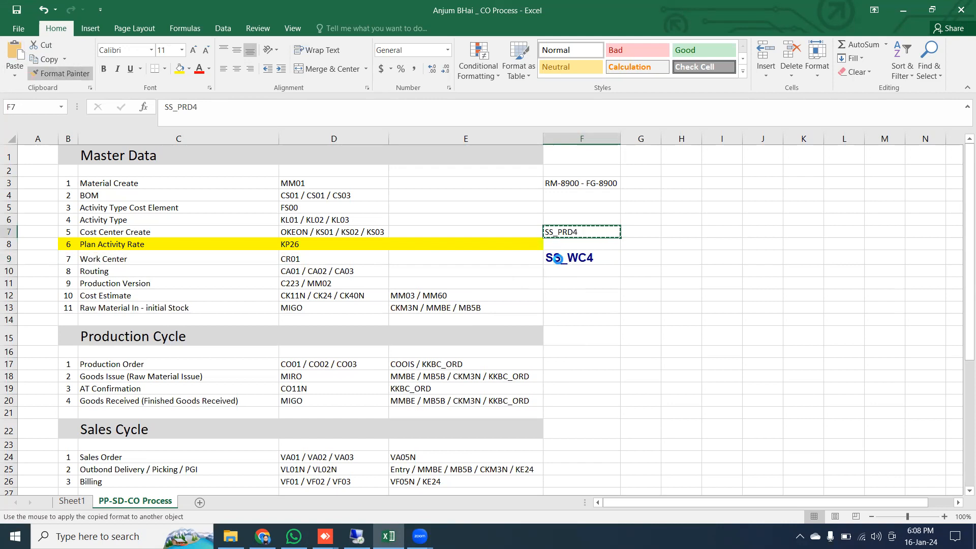
{"action": "left_click", "coordinate": [557, 259]}
{"action": "left_click", "coordinate": [9, 268]}
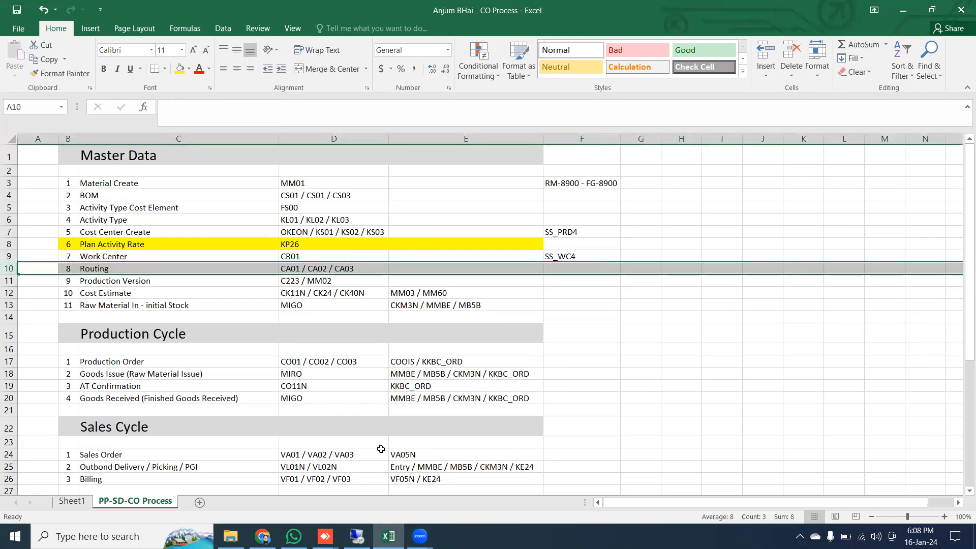
{"action": "left_click", "coordinate": [357, 536]}
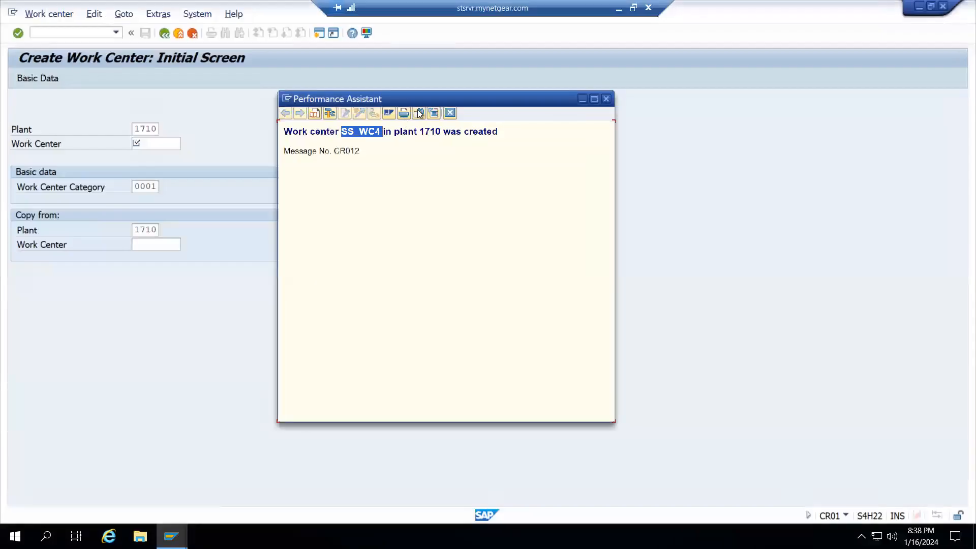
Close the message details, leave work center creation and start transaction CA01 to create a routing
{"action": "key", "text": "Escape"}
{"action": "key", "text": "F3"}
{"action": "left_click", "coordinate": [41, 36]}
{"action": "type", "text": "ca01"}
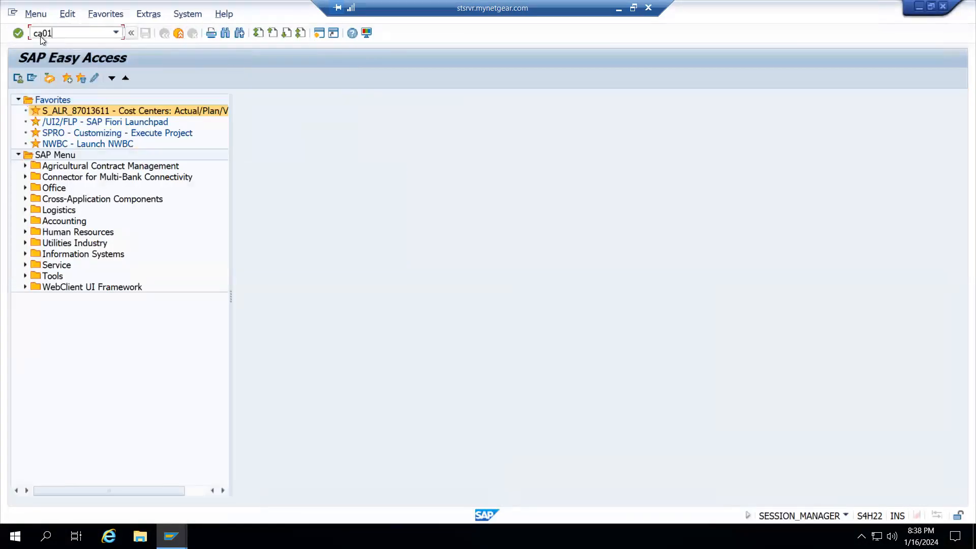
{"action": "key", "text": "Return"}
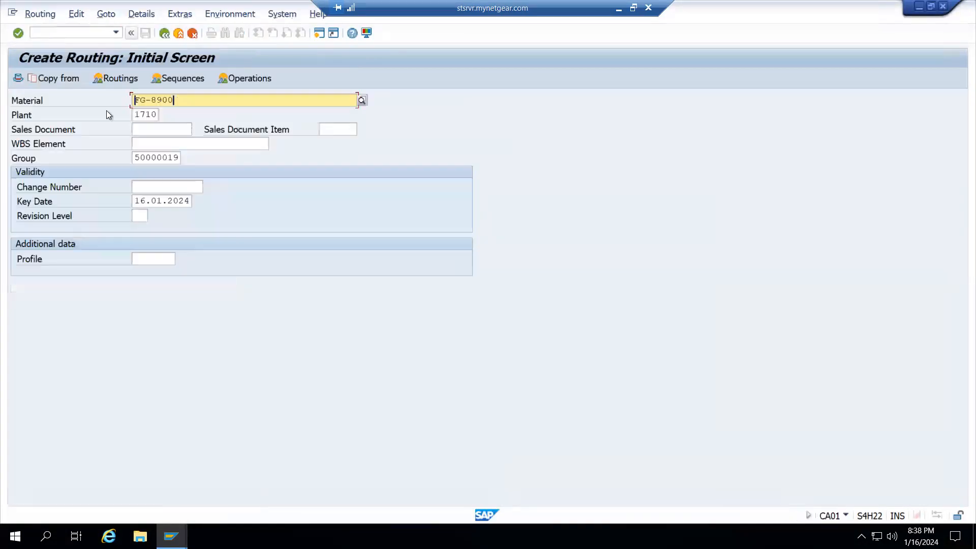
Clear the existing Group value and continue to the routing header for material FG-8900 in plant 1710
{"action": "left_click", "coordinate": [178, 157]}
{"action": "key", "text": "BackSpace"}
{"action": "key", "text": "BackSpace"}
{"action": "key", "text": "BackSpace"}
{"action": "key", "text": "BackSpace"}
{"action": "key", "text": "BackSpace"}
{"action": "key", "text": "BackSpace"}
{"action": "key", "text": "BackSpace"}
{"action": "key", "text": "BackSpace"}
{"action": "key", "text": "Return"}
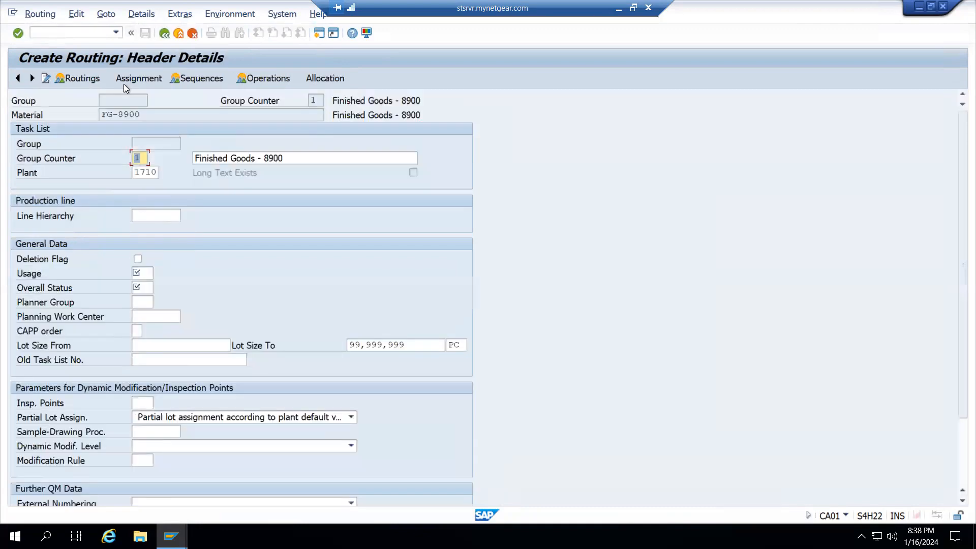
Set the routing's Usage to 1 and Overall Status to 4, and open its operation overview
{"action": "left_click", "coordinate": [143, 273]}
{"action": "left_click", "coordinate": [141, 285]}
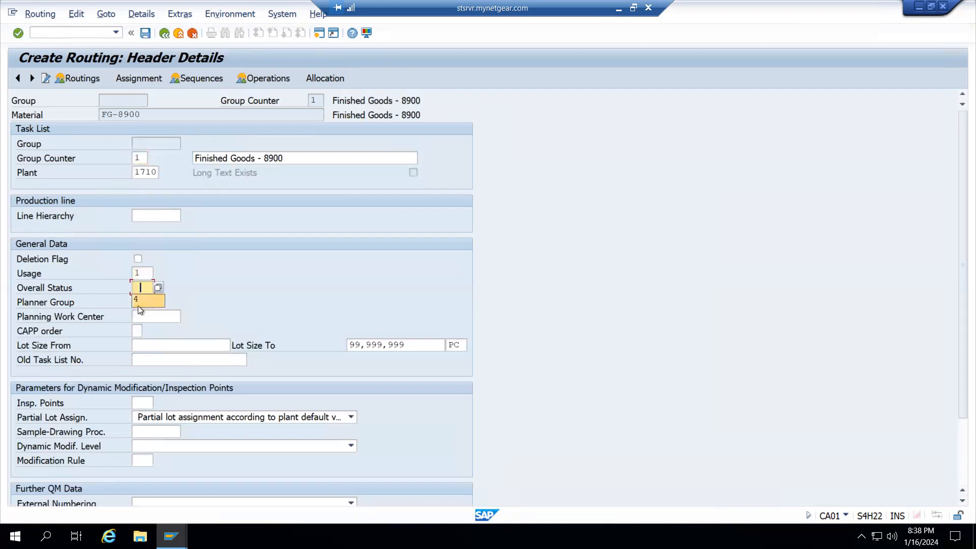
{"action": "key", "text": "Return"}
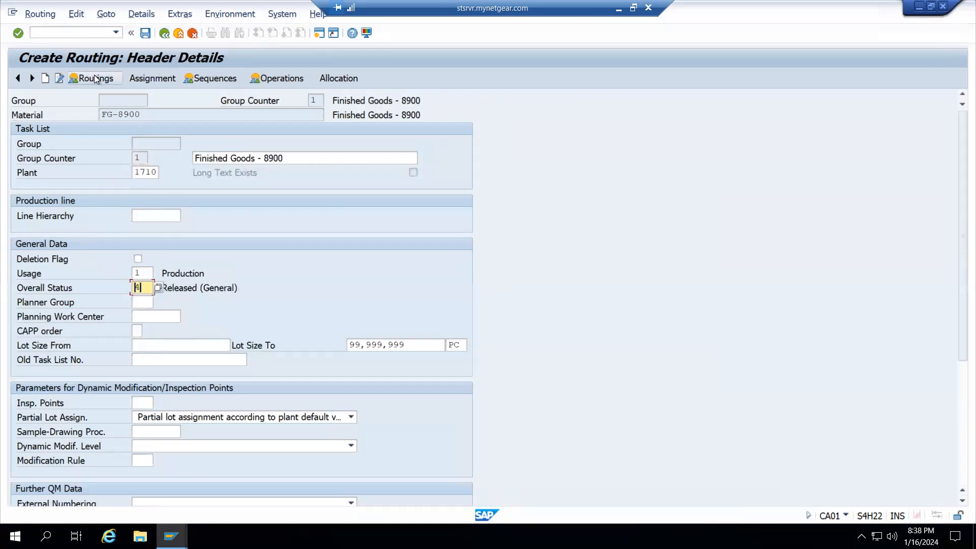
{"action": "left_click", "coordinate": [286, 80]}
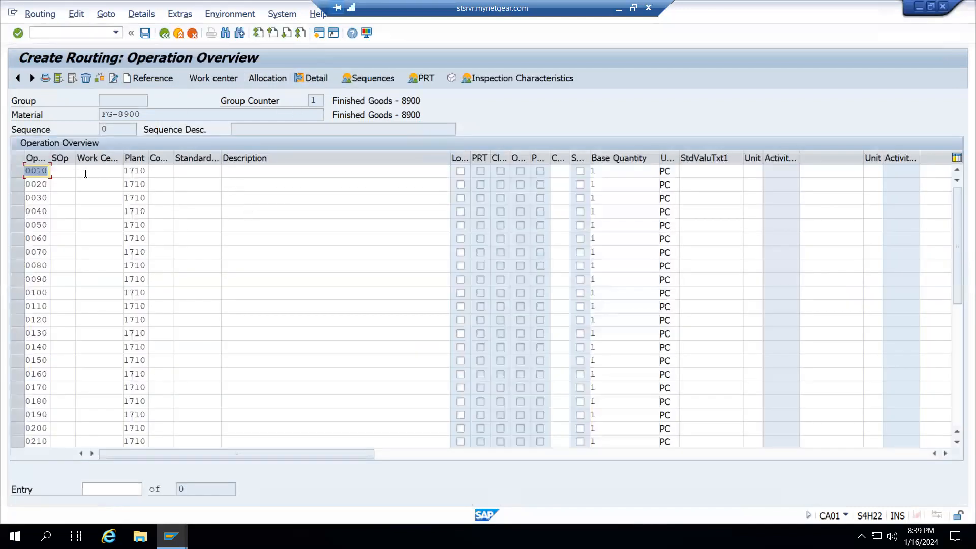
Assign work center SS_WC4 to operation 0010 and enter the description FG-8900 Routing
{"action": "left_click", "coordinate": [96, 172]}
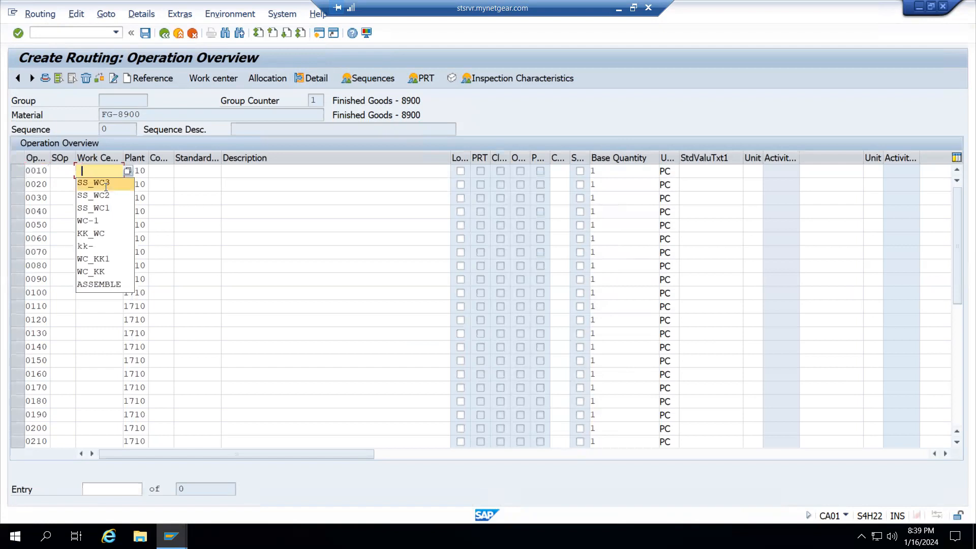
{"action": "left_click", "coordinate": [106, 187]}
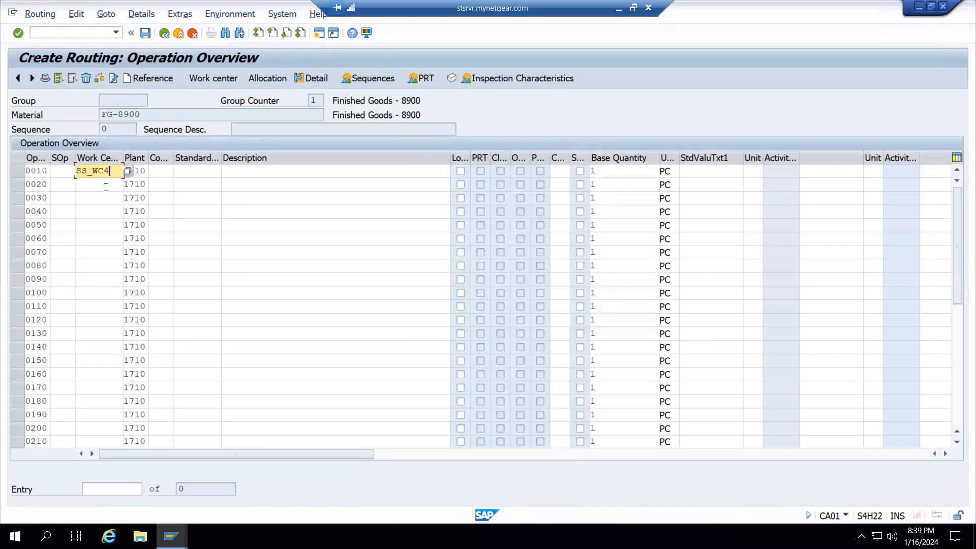
{"action": "key", "text": "Return"}
{"action": "left_click", "coordinate": [258, 174]}
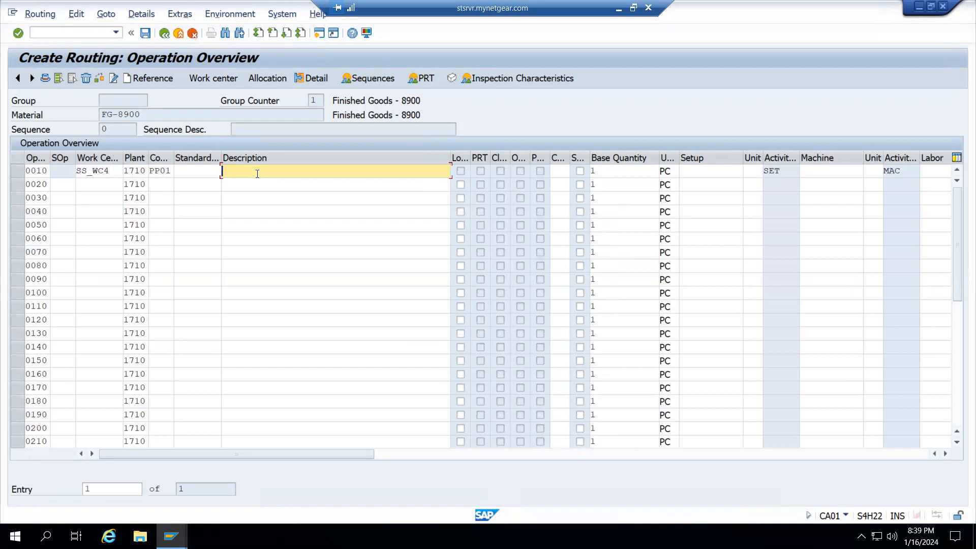
{"action": "type", "text": "FG-8900 Routing"}
{"action": "key", "text": "Tab"}
Enter standard values of 2 for Setup, 3 for Machine and 4 for Labor on operation 0010
{"action": "left_click", "coordinate": [591, 172]}
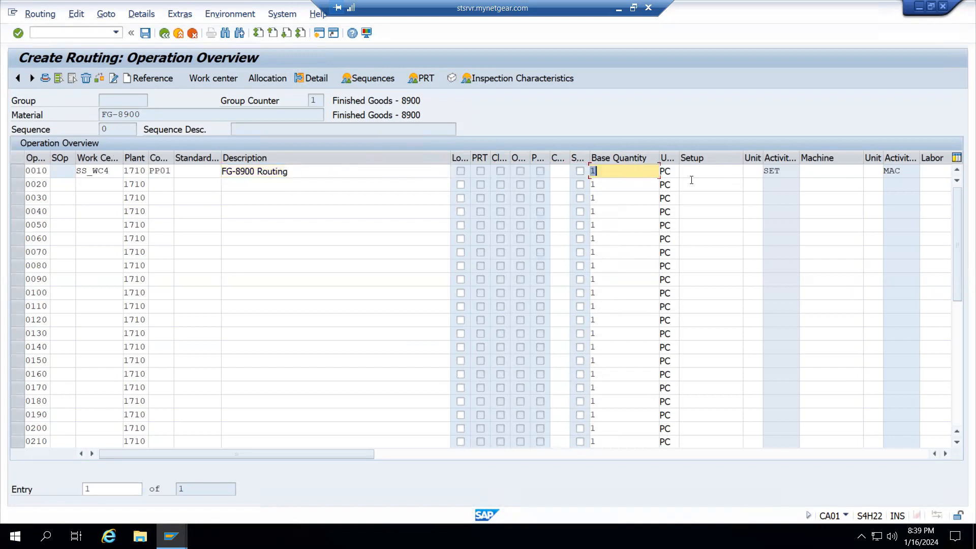
{"action": "key", "text": "Tab"}
{"action": "left_click", "coordinate": [707, 174]}
{"action": "type", "text": "2"}
{"action": "key", "text": "Tab"}
{"action": "key", "text": "Tab"}
{"action": "key", "text": "Tab"}
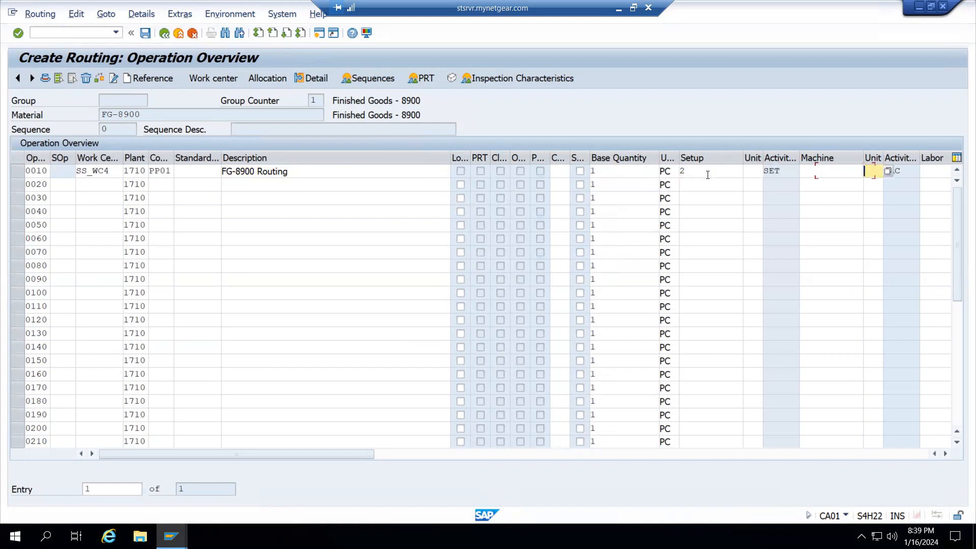
{"action": "left_click", "coordinate": [844, 172]}
{"action": "type", "text": "3"}
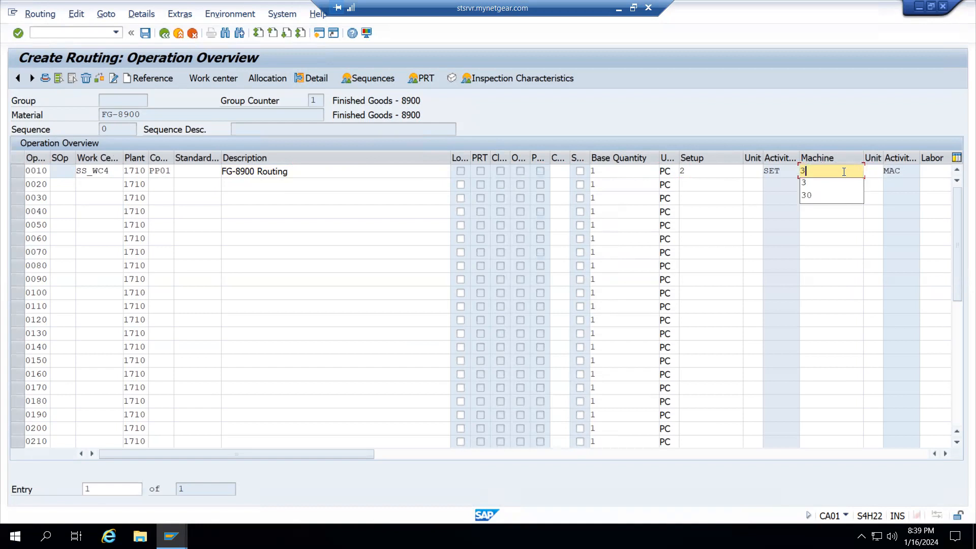
{"action": "key", "text": "Tab"}
{"action": "left_click", "coordinate": [922, 173]}
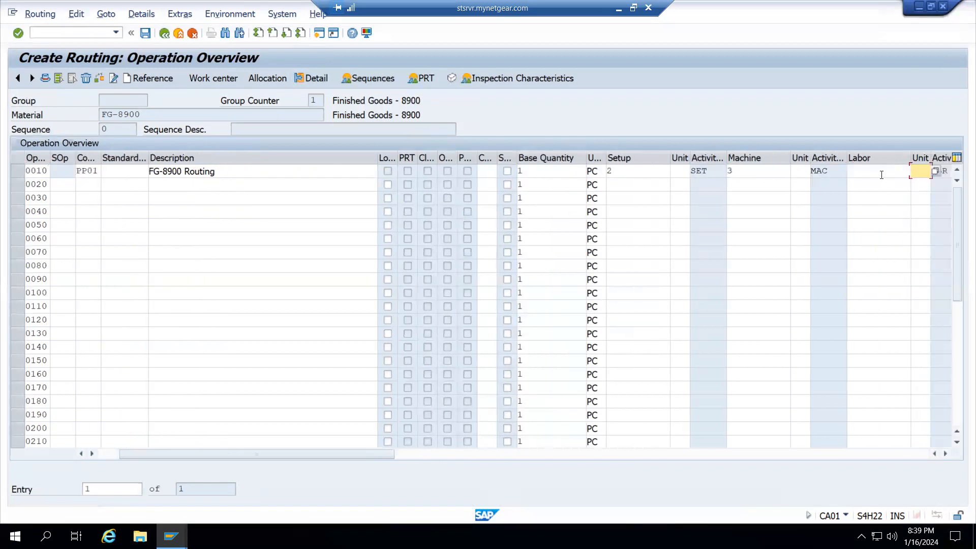
{"action": "left_click", "coordinate": [879, 174]}
{"action": "type", "text": "4"}
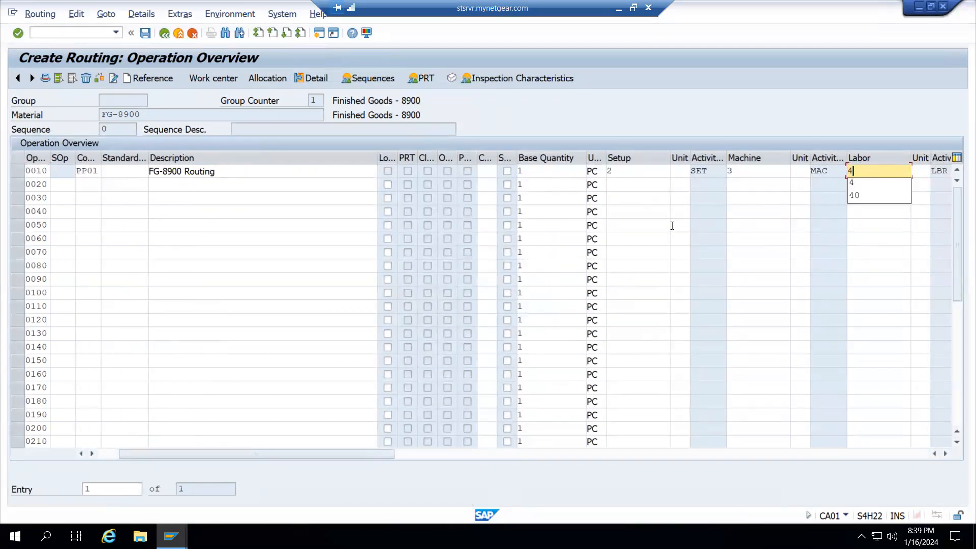
Set the unit to H for the Setup, Machine and Labor values of operation 0010 and save the routing
{"action": "left_click", "coordinate": [681, 171]}
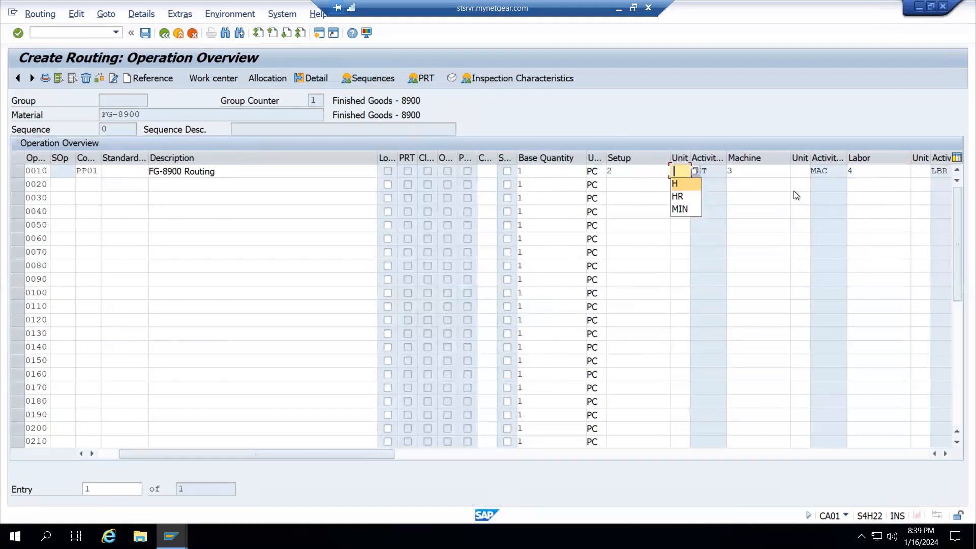
{"action": "type", "text": "H"}
{"action": "left_click", "coordinate": [797, 171]}
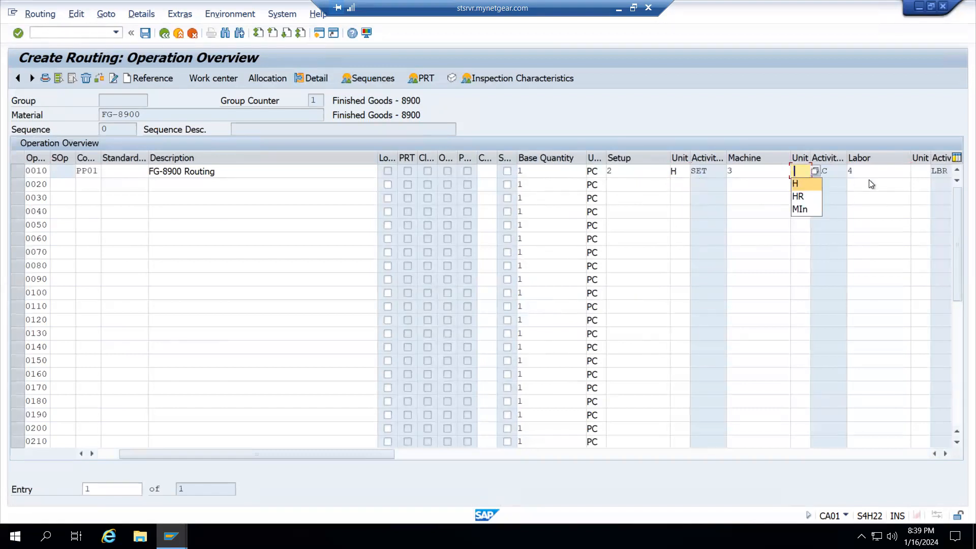
{"action": "type", "text": "H"}
{"action": "left_click", "coordinate": [916, 173]}
{"action": "left_click", "coordinate": [917, 184]}
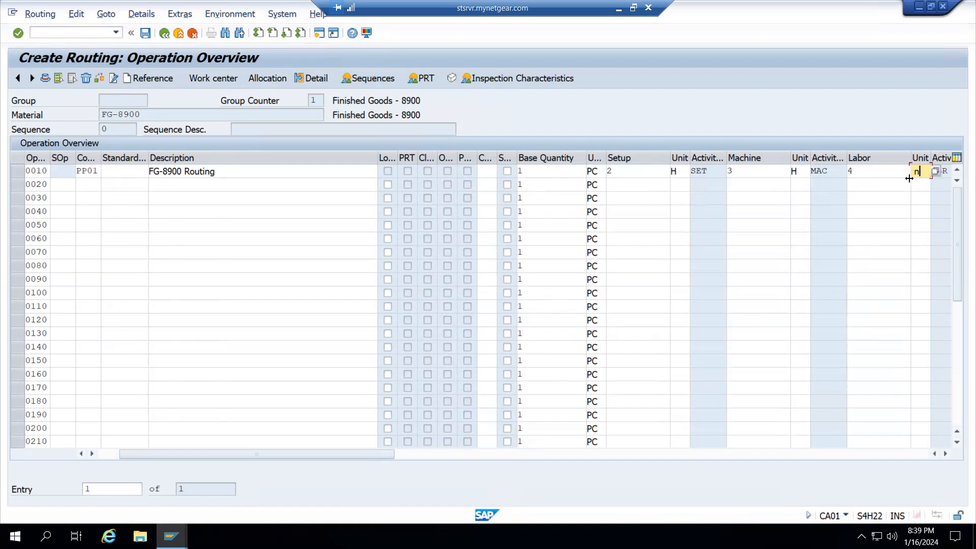
{"action": "left_click", "coordinate": [909, 178]}
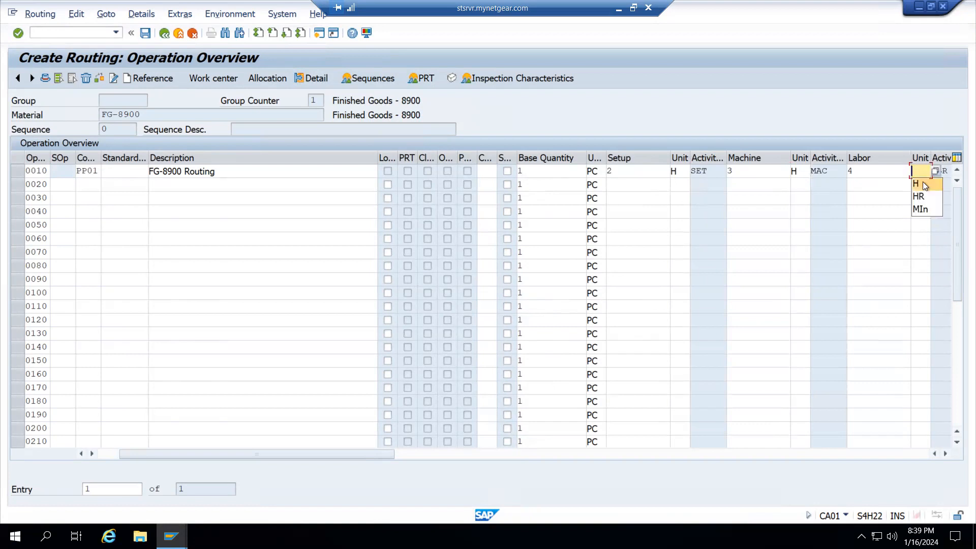
{"action": "left_click", "coordinate": [923, 182]}
{"action": "key", "text": "Return"}
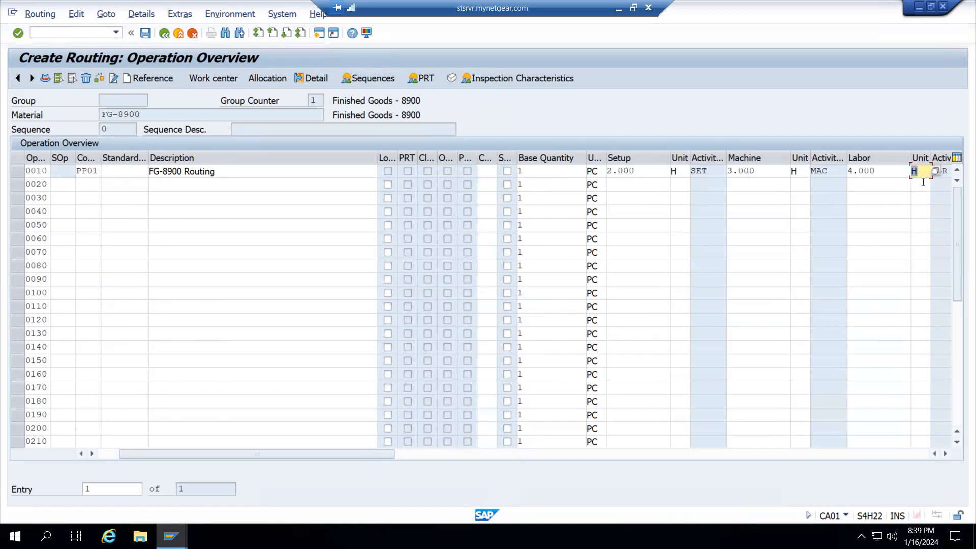
{"action": "left_click", "coordinate": [146, 33]}
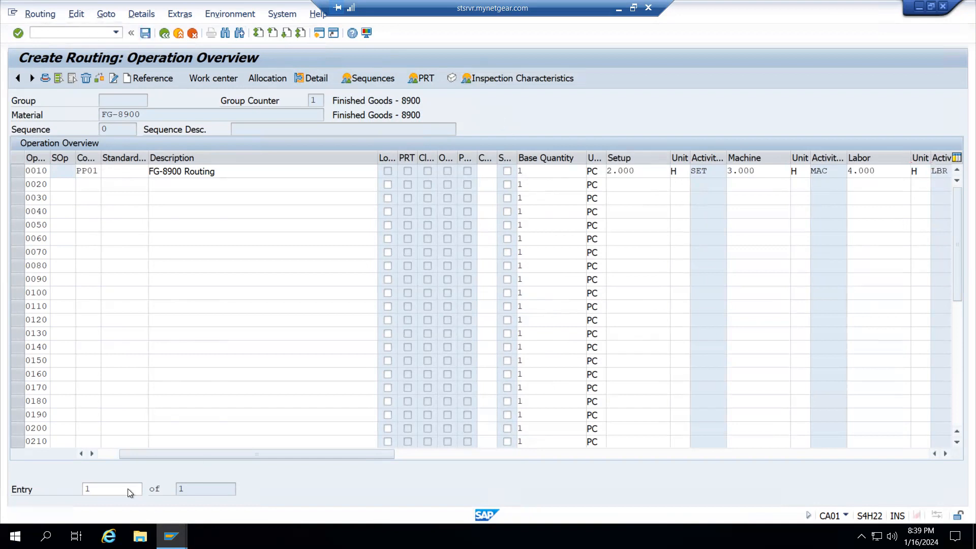
Copy the routing's group number from the save message details and paste it beside Routing in cell F10 of the Excel checklist
{"action": "double_click", "coordinate": [121, 515]}
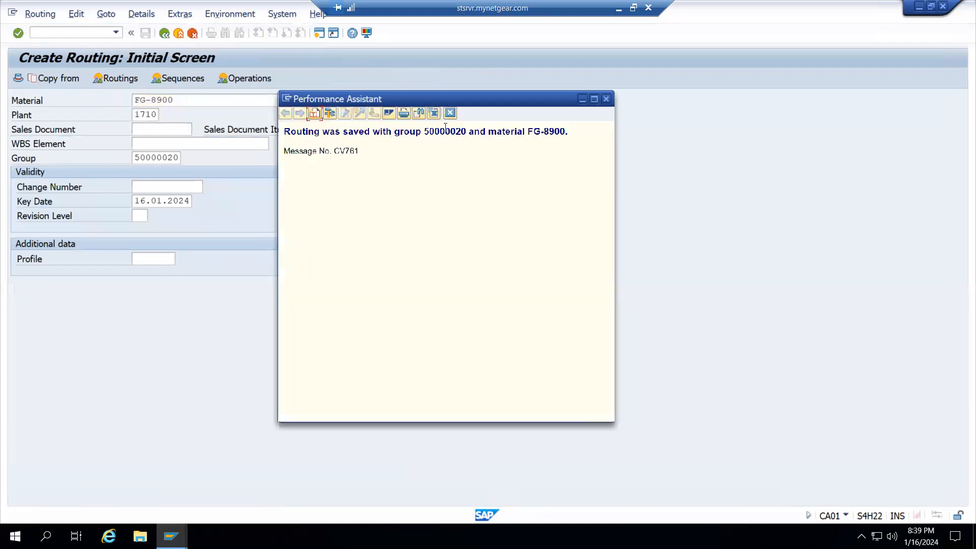
{"action": "double_click", "coordinate": [445, 131]}
{"action": "key", "text": "ctrl+c"}
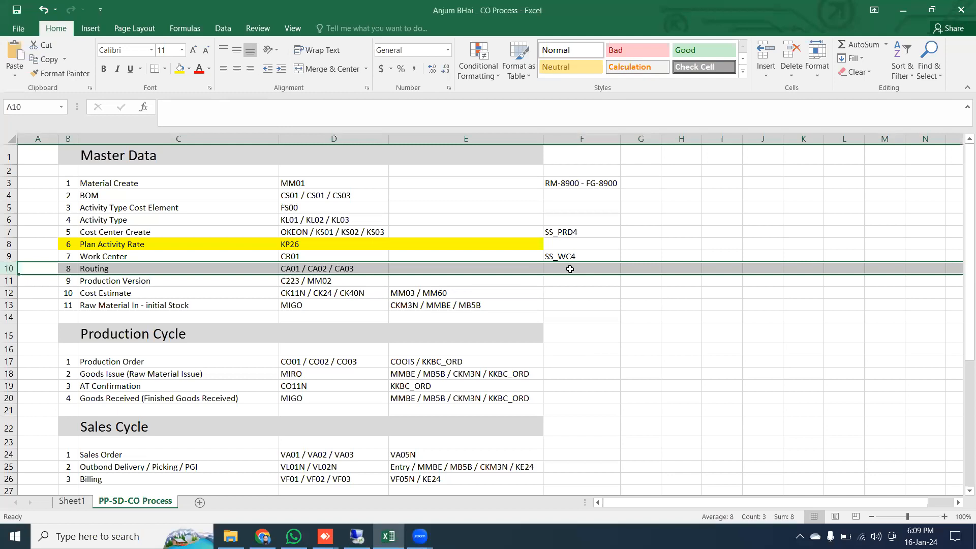
{"action": "left_click", "coordinate": [570, 269]}
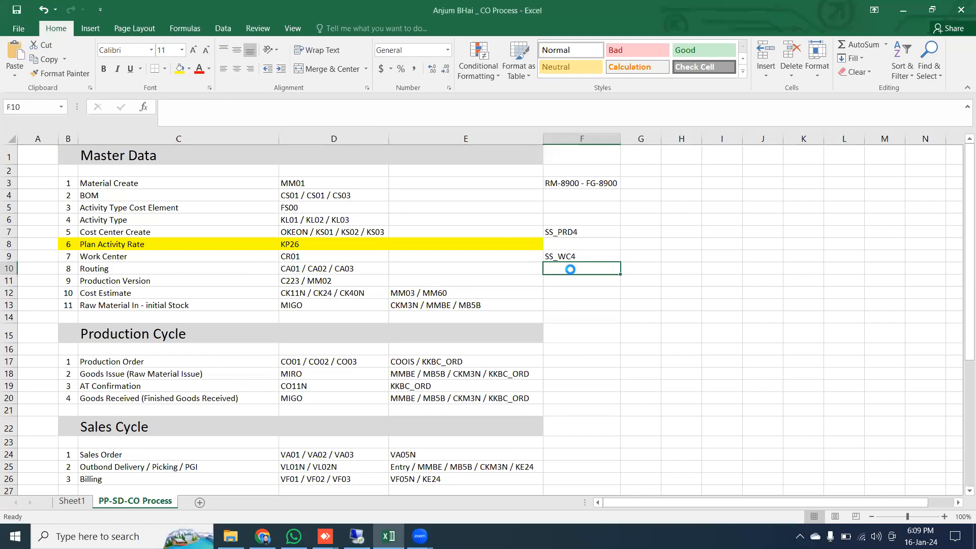
{"action": "key", "text": "ctrl+v"}
Apply the formatting of cell F9 to the group number in F10 and colour the text of column F red
{"action": "left_click", "coordinate": [572, 254]}
{"action": "left_click", "coordinate": [60, 73]}
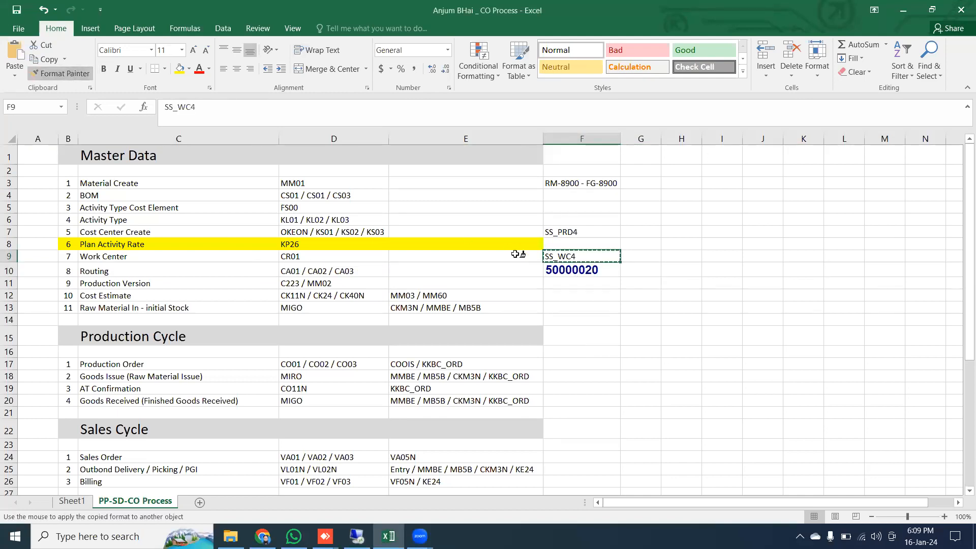
{"action": "left_click", "coordinate": [572, 269]}
{"action": "left_click", "coordinate": [572, 139]}
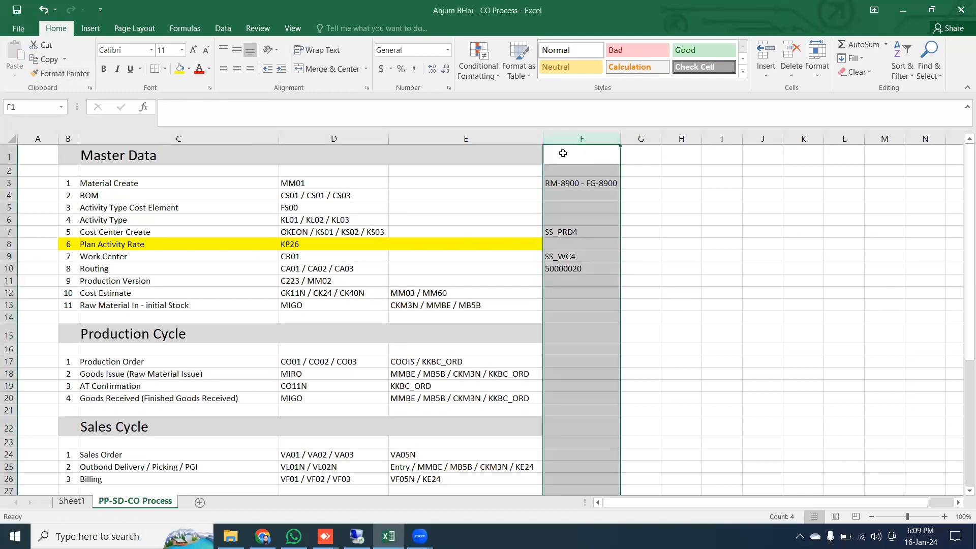
{"action": "left_click", "coordinate": [592, 290]}
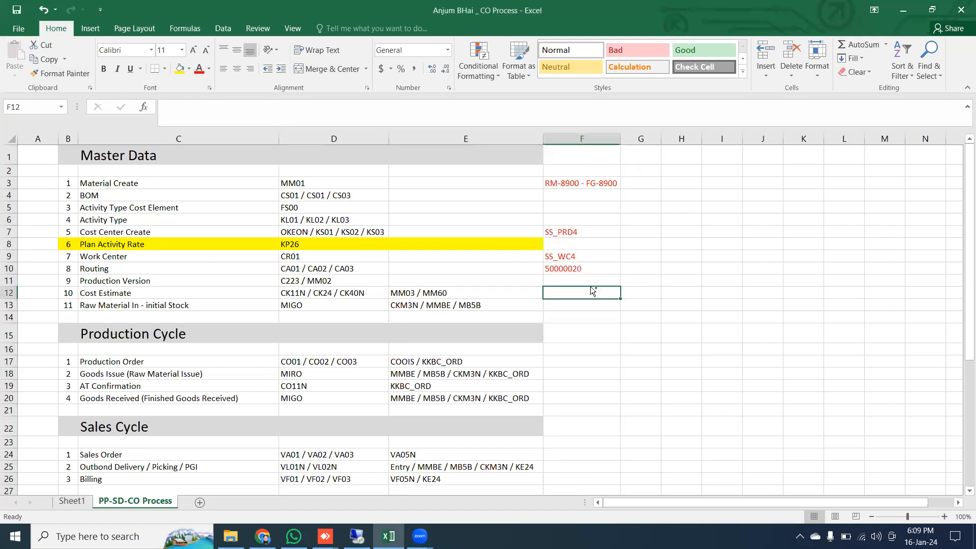
Copy the Production Version entry in B11:E11 and paste it at B16, under the Production Cycle heading
{"action": "left_click", "coordinate": [9, 281]}
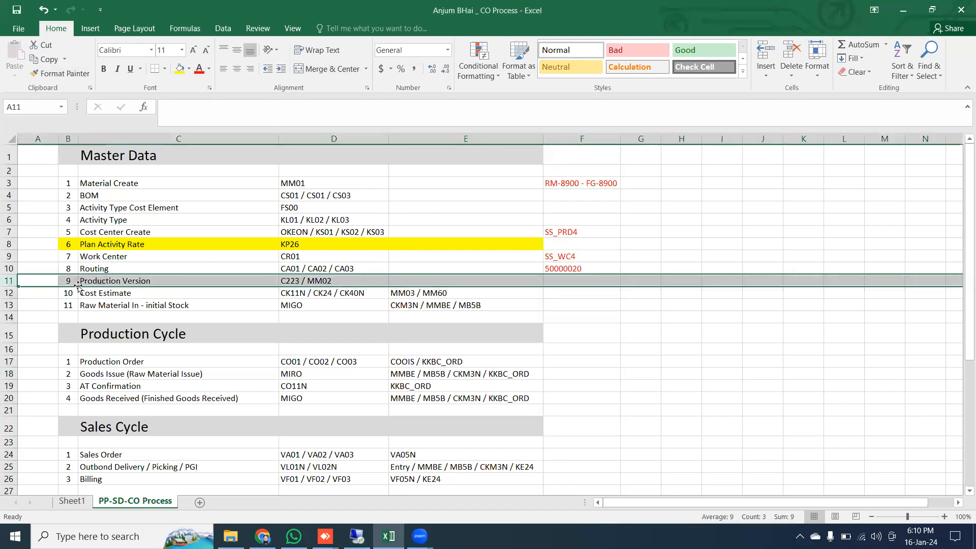
{"action": "left_click_drag", "start_coordinate": [74, 279], "coordinate": [417, 279]}
{"action": "key", "text": "ctrl+c"}
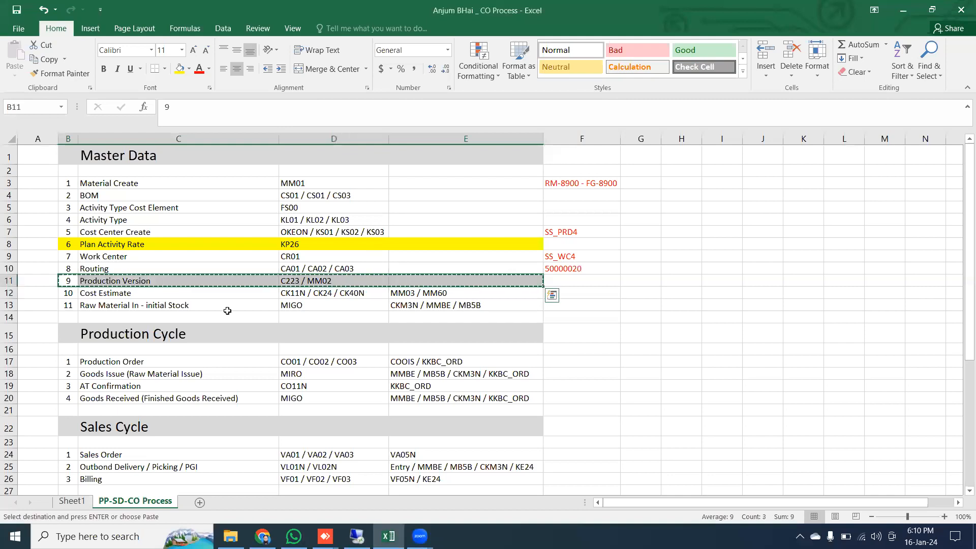
{"action": "left_click", "coordinate": [73, 349]}
{"action": "key", "text": "ctrl+v"}
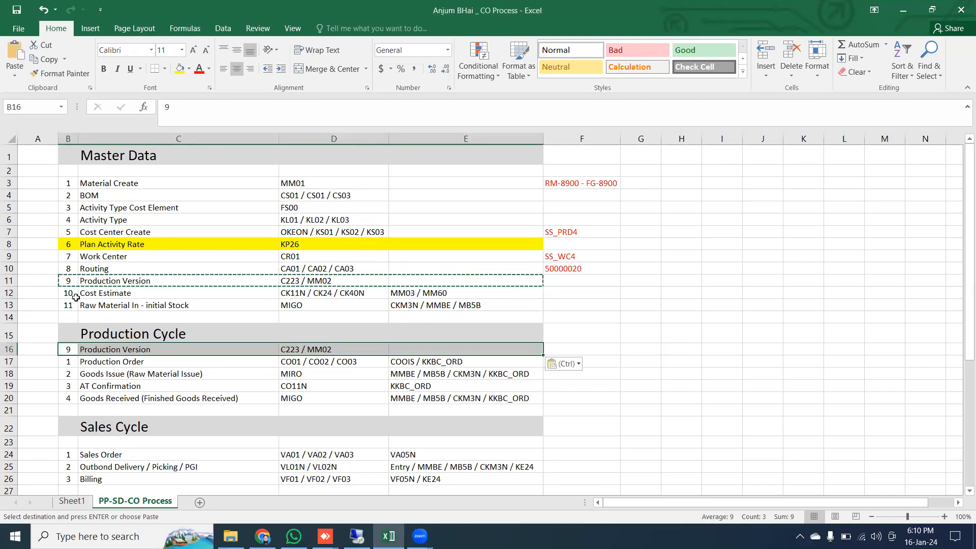
Mark the Cost Estimate row in the checklist, return to SAP, leave routing creation and start transaction CK11N
{"action": "left_click", "coordinate": [9, 292]}
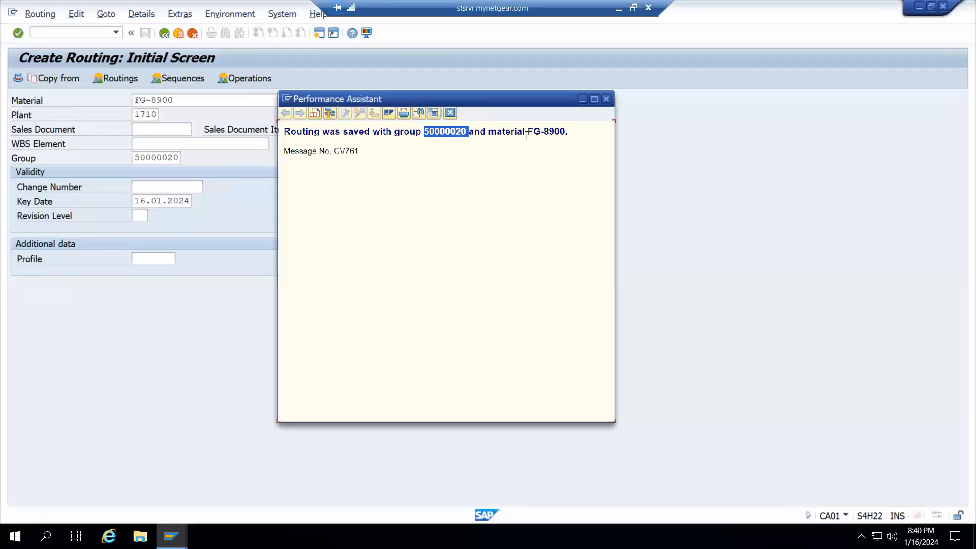
{"action": "left_click", "coordinate": [606, 99]}
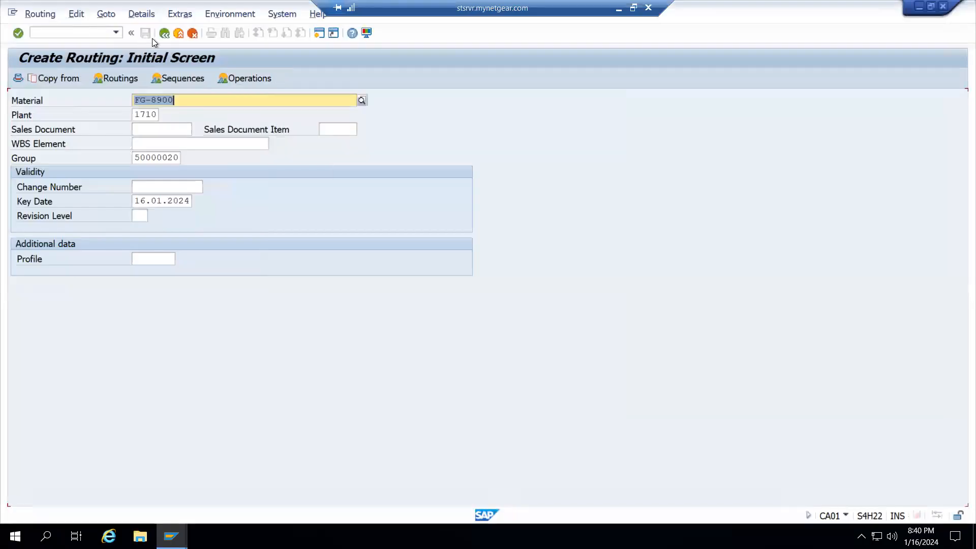
{"action": "left_click", "coordinate": [161, 35]}
{"action": "left_click", "coordinate": [90, 39]}
{"action": "type", "text": "ck11n"}
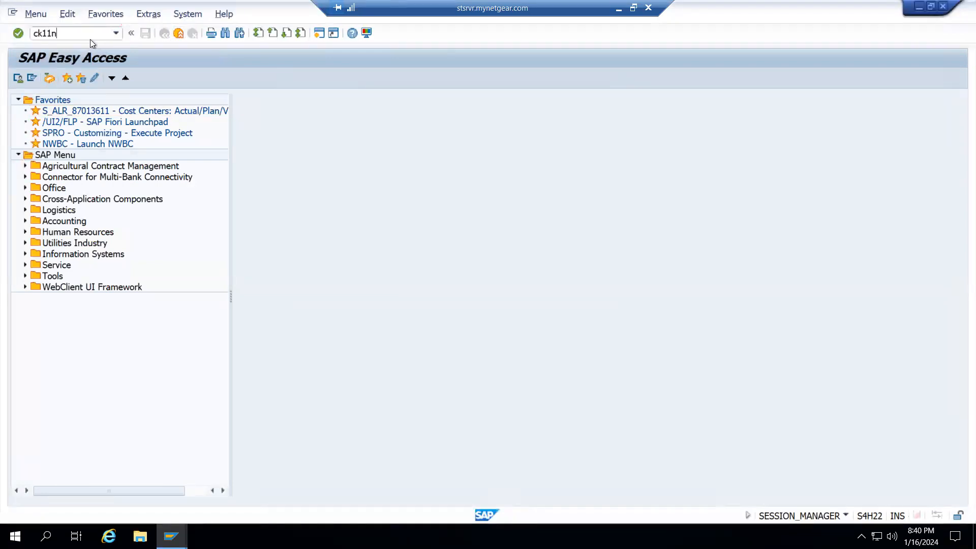
{"action": "key", "text": "Return"}
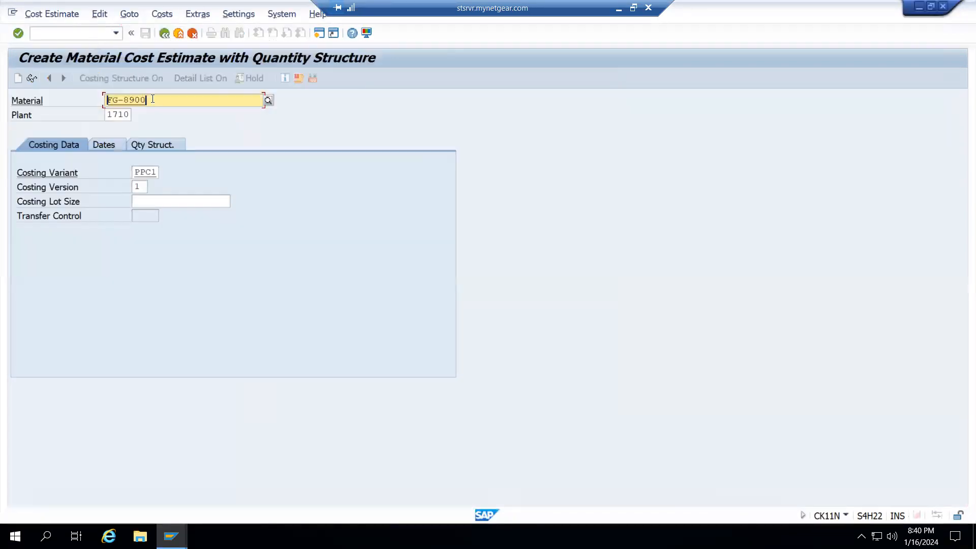
Replace the material in the cost estimate with RM-8900
{"action": "key", "text": "BackSpace"}
{"action": "key", "text": "BackSpace"}
{"action": "key", "text": "BackSpace"}
{"action": "key", "text": "BackSpace"}
{"action": "key", "text": "BackSpace"}
{"action": "key", "text": "BackSpace"}
{"action": "key", "text": "BackSpace"}
{"action": "type", "text": "RM-890"}
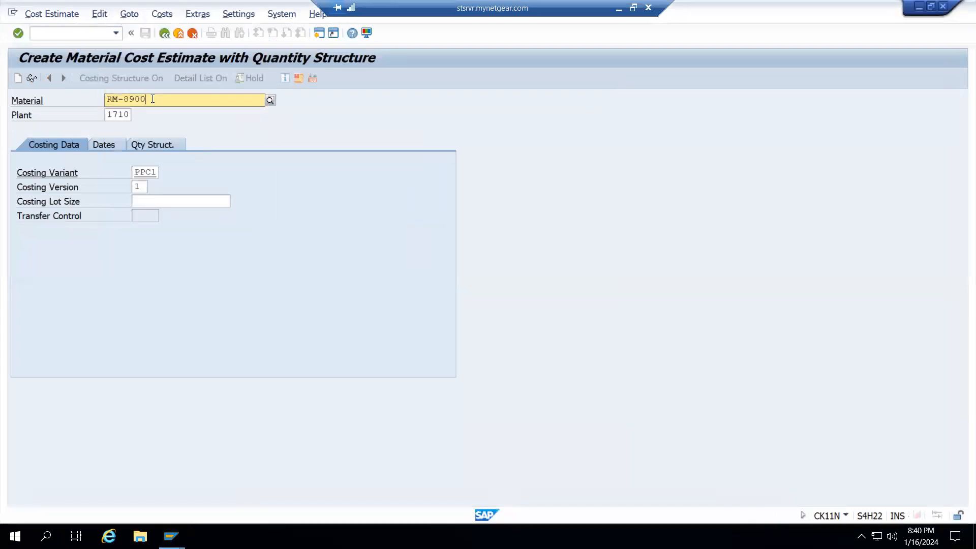
{"action": "type", "text": "0"}
{"action": "left_click", "coordinate": [228, 131]}
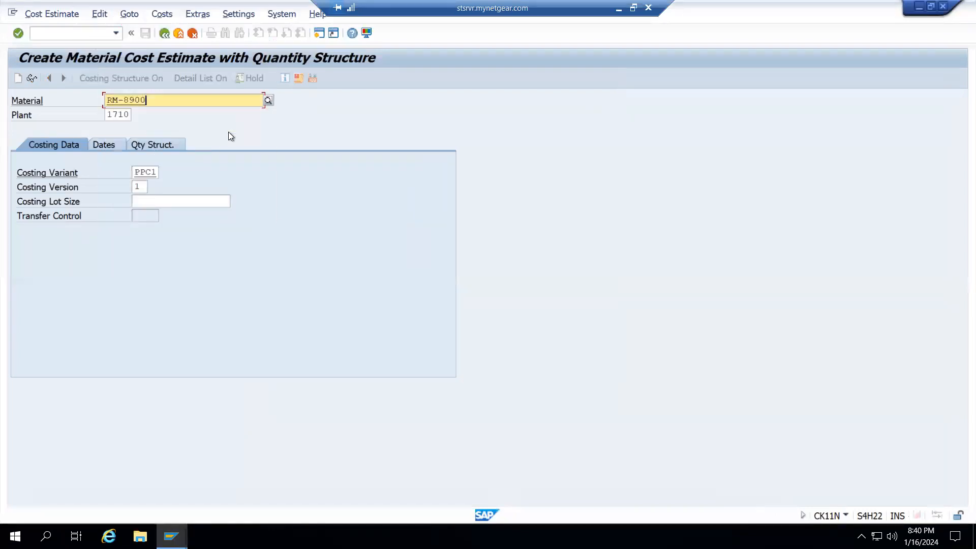
Calculate the cost estimate for RM-8900 with the default costing dates, save it and leave the transaction
{"action": "key", "text": "Return"}
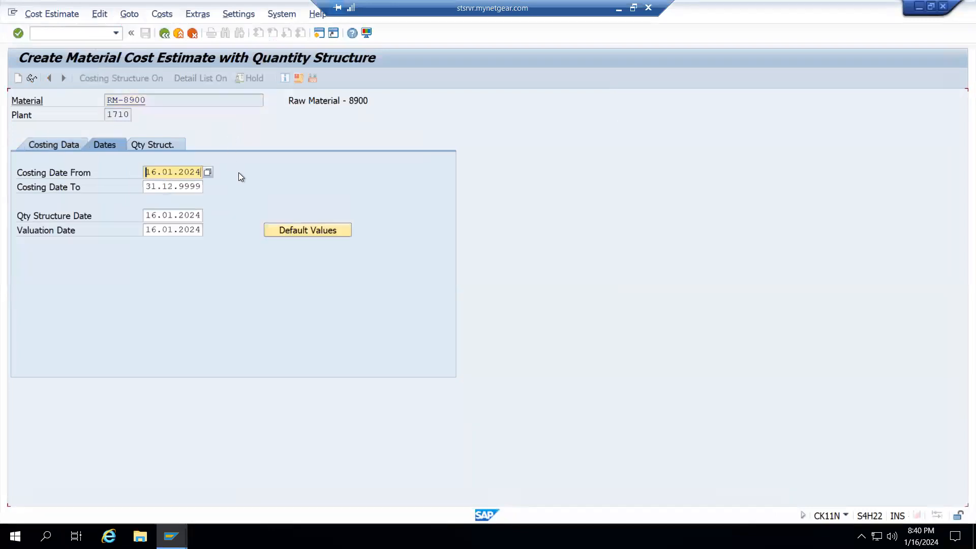
{"action": "key", "text": "Return"}
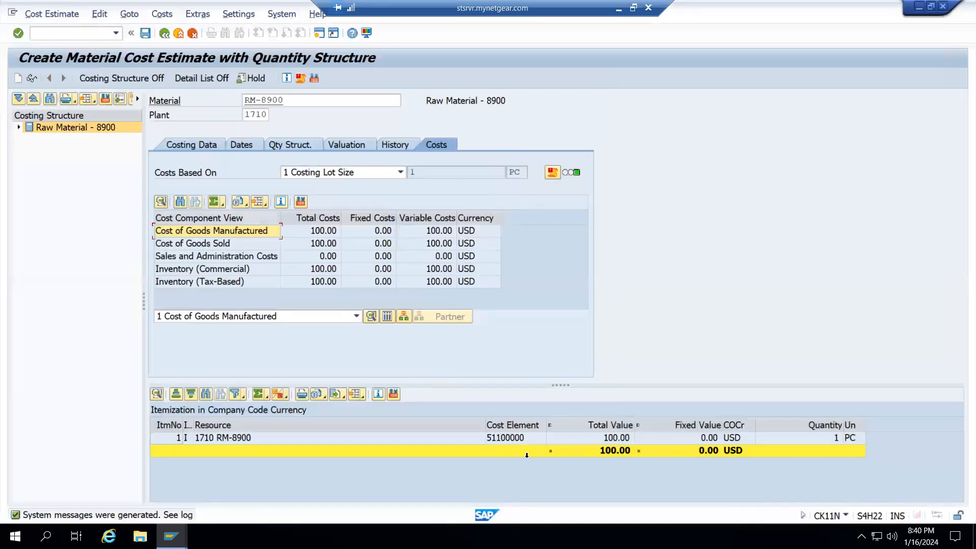
{"action": "left_click", "coordinate": [145, 33]}
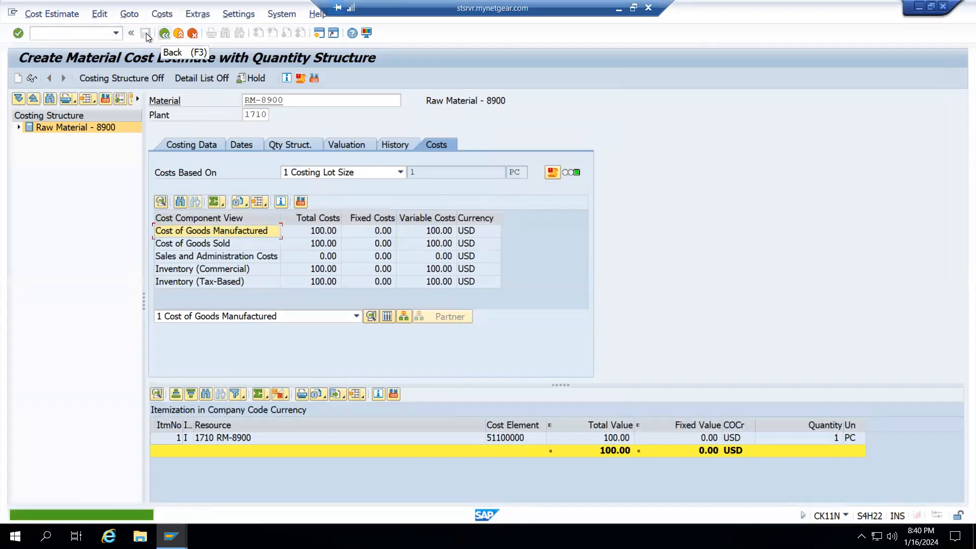
{"action": "key", "text": "F3"}
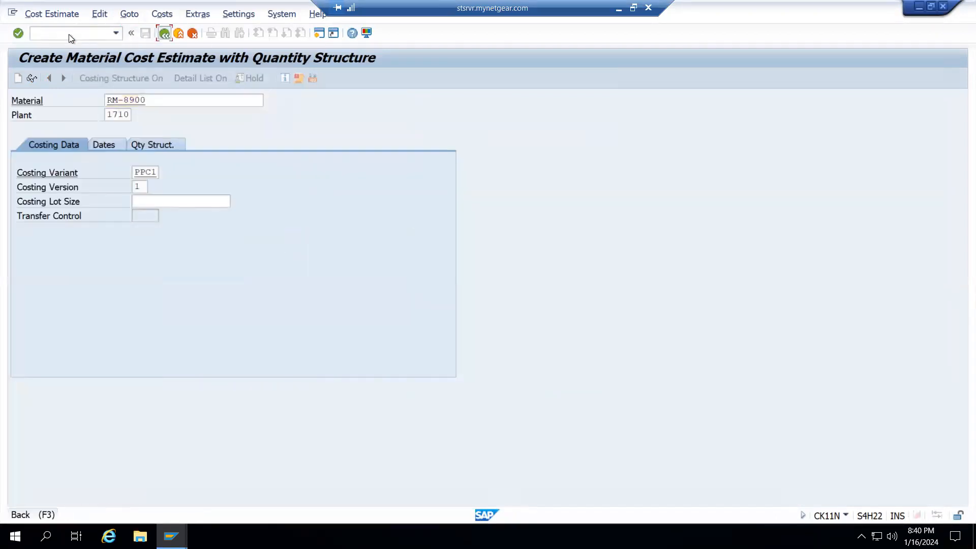
{"action": "type", "text": "ck24"}
{"action": "key", "text": "Return"}
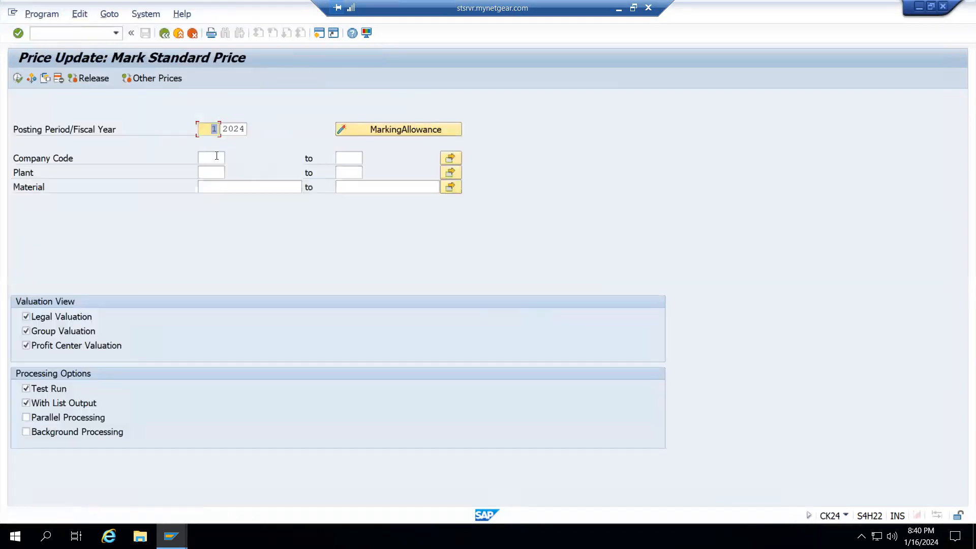
{"action": "left_click", "coordinate": [212, 170]}
{"action": "left_click", "coordinate": [156, 29]}
Recalculate the cost estimate for RM-8900 in transaction CK11N and exit without saving it
{"action": "type", "text": "ck11n"}
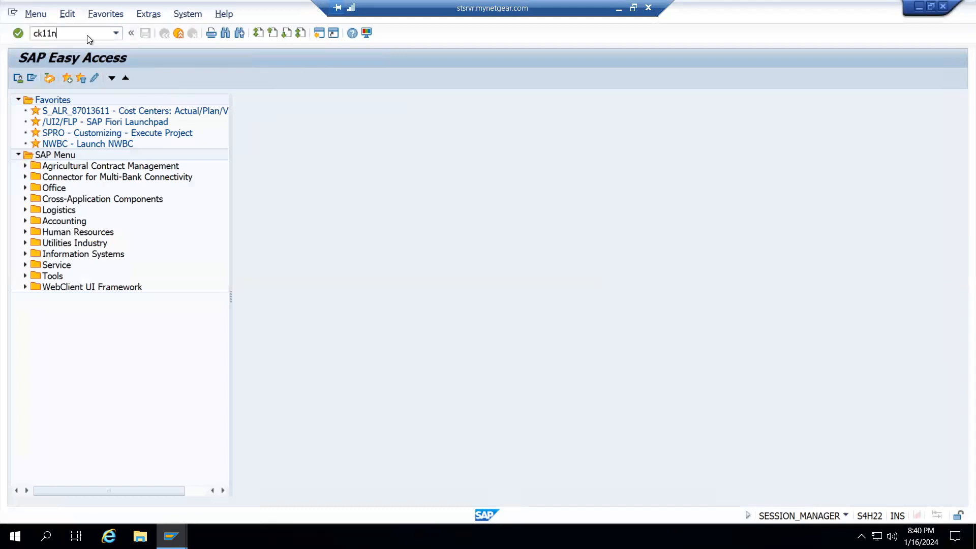
{"action": "key", "text": "Return"}
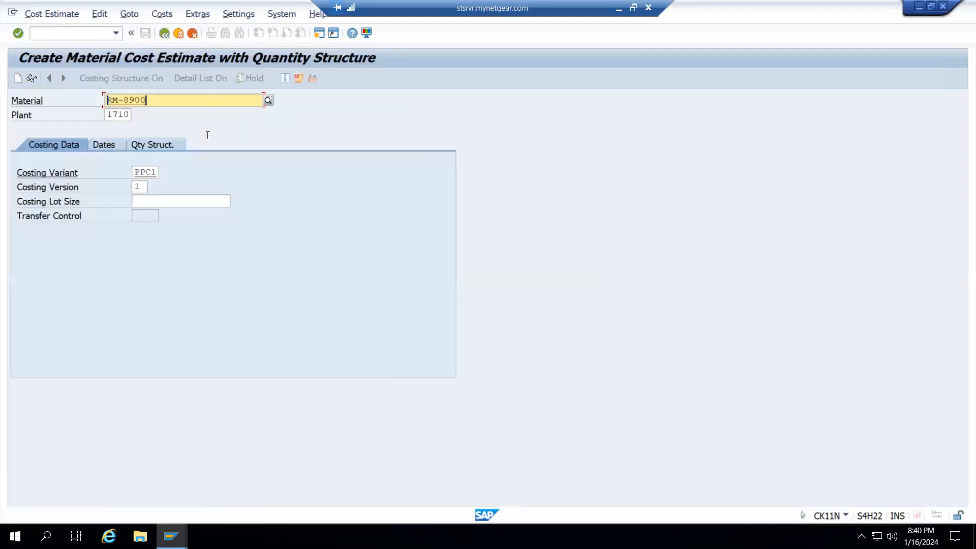
{"action": "key", "text": "Return"}
{"action": "key", "text": "Return"}
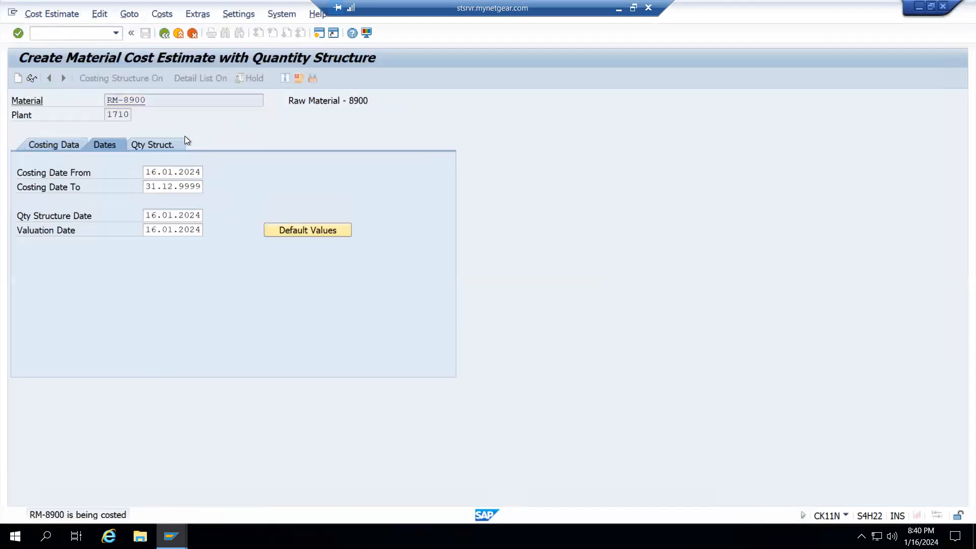
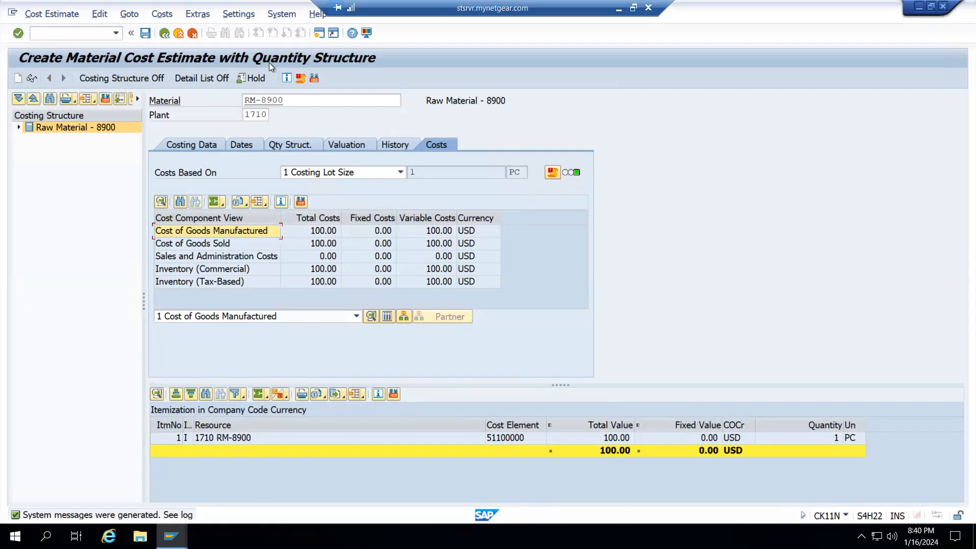
{"action": "key", "text": "F3"}
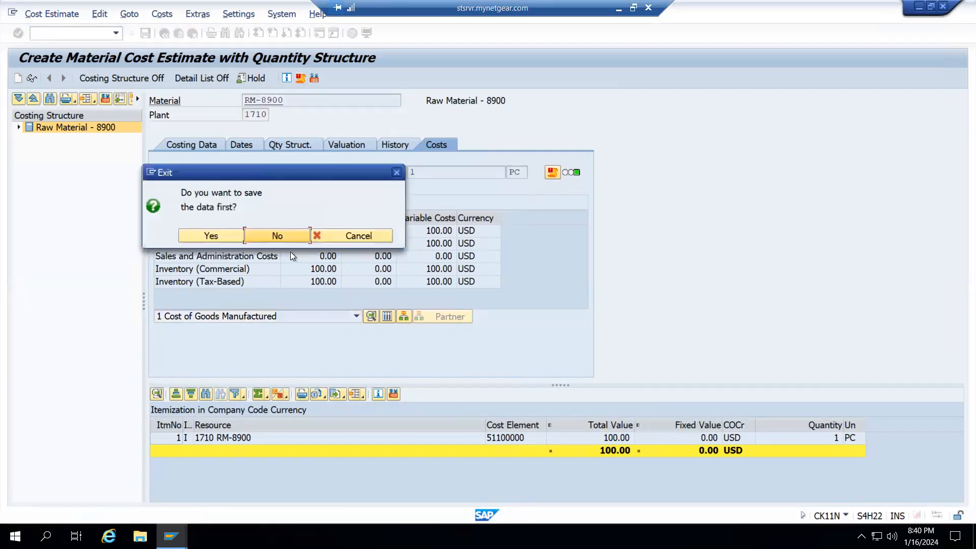
{"action": "left_click", "coordinate": [255, 233]}
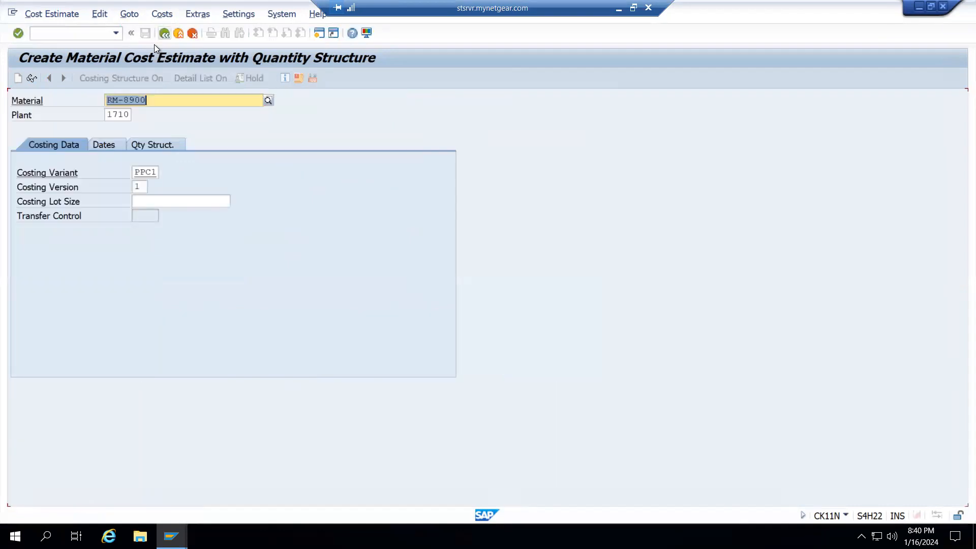
{"action": "key", "text": "F3"}
Start transaction CK24 for the price update, correcting the transaction code if it is mistyped
{"action": "type", "text": "ck"}
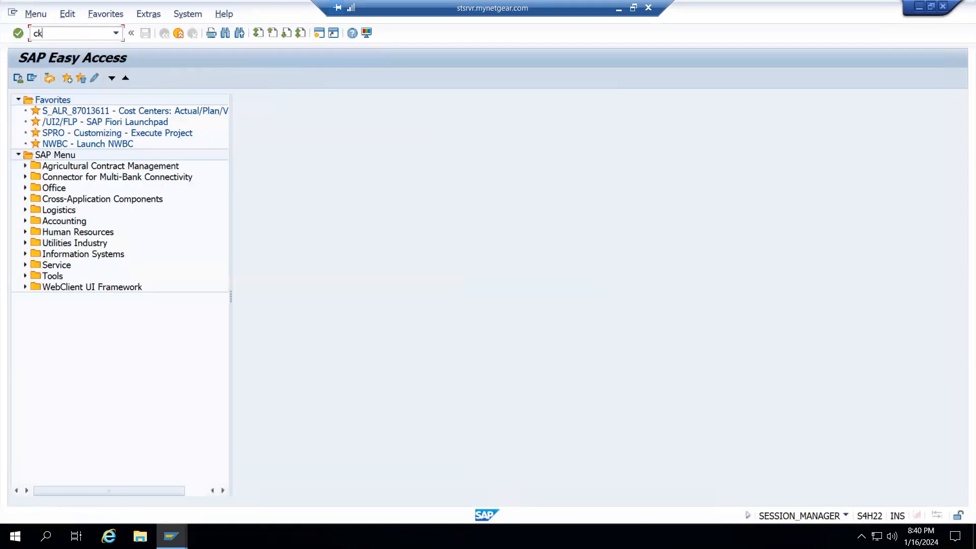
{"action": "type", "text": "24"}
{"action": "key", "text": "Return"}
{"action": "type", "text": "ck12"}
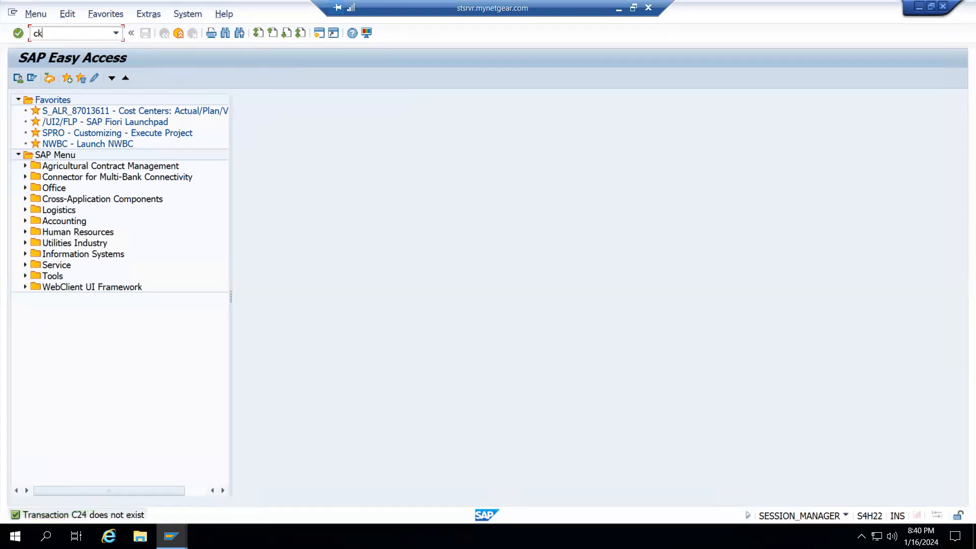
{"action": "key", "text": "BackSpace"}
{"action": "key", "text": "BackSpace"}
{"action": "type", "text": "2"}
{"action": "key", "text": "Return"}
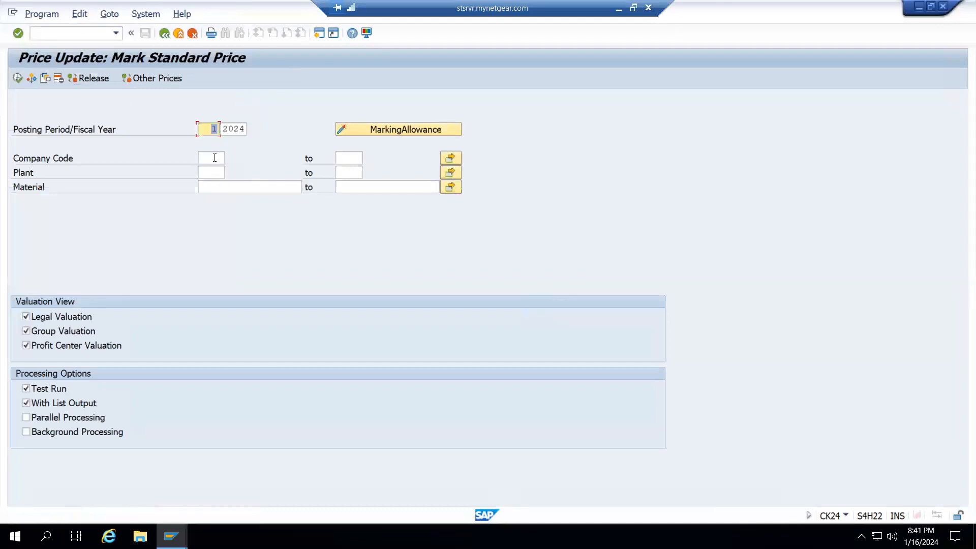
Set both the company code and the plant of the marking run to 1710
{"action": "left_click", "coordinate": [215, 158]}
{"action": "key", "text": "space"}
{"action": "left_click", "coordinate": [216, 172]}
{"action": "left_click", "coordinate": [214, 175]}
{"action": "key", "text": "space"}
Set the material of the marking run to RM-8900
{"action": "left_click", "coordinate": [218, 183]}
{"action": "left_click", "coordinate": [216, 185]}
{"action": "left_click", "coordinate": [218, 186]}
{"action": "key", "text": "space"}
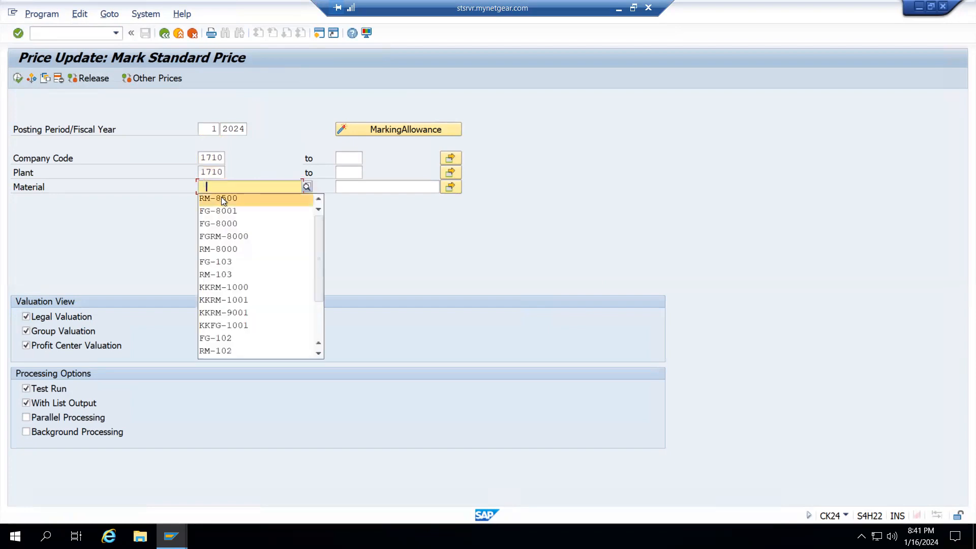
{"action": "left_click", "coordinate": [221, 198]}
{"action": "key", "text": "BackSpace"}
{"action": "key", "text": "BackSpace"}
{"action": "key", "text": "BackSpace"}
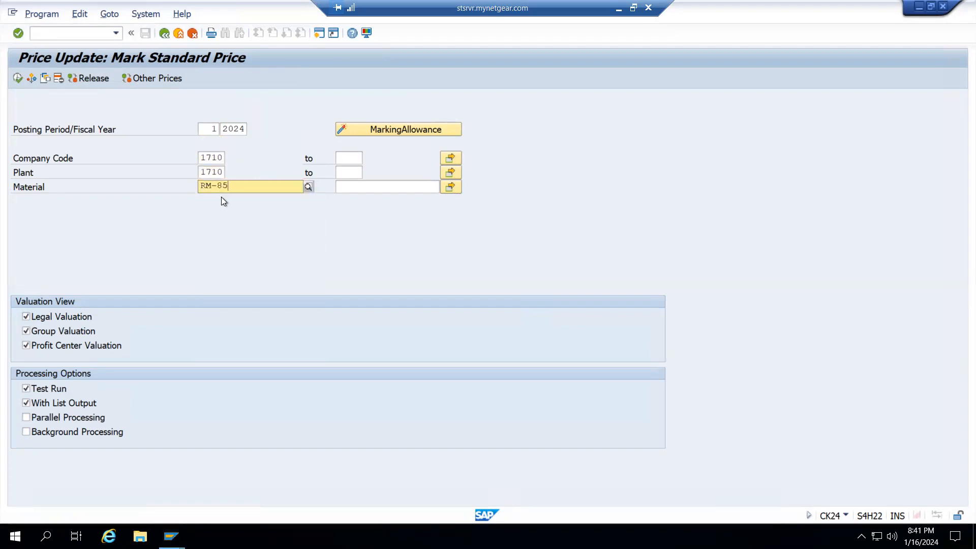
{"action": "type", "text": "900"}
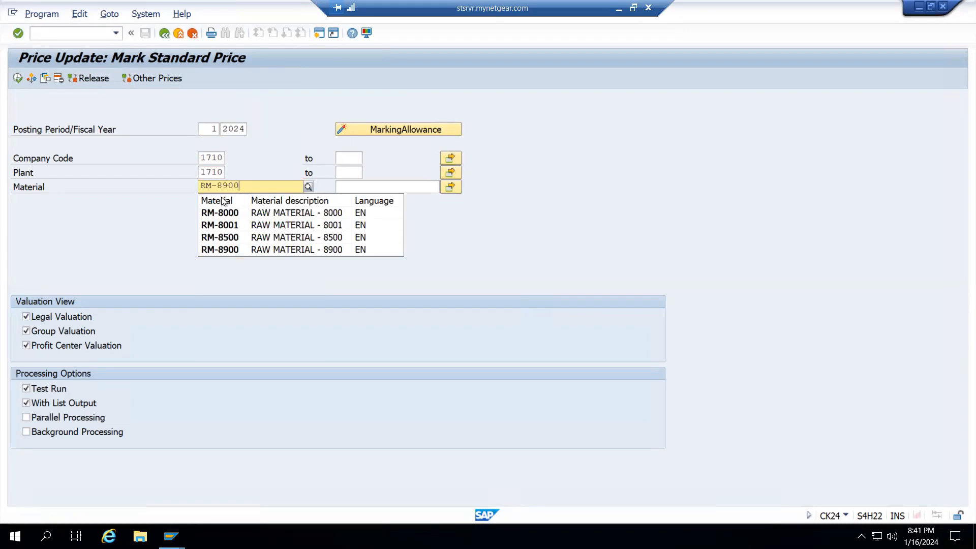
{"action": "key", "text": "Return"}
Turn off the test run, execute the marking of the RM-8900 standard price and return to the selection screen
{"action": "left_click", "coordinate": [35, 389]}
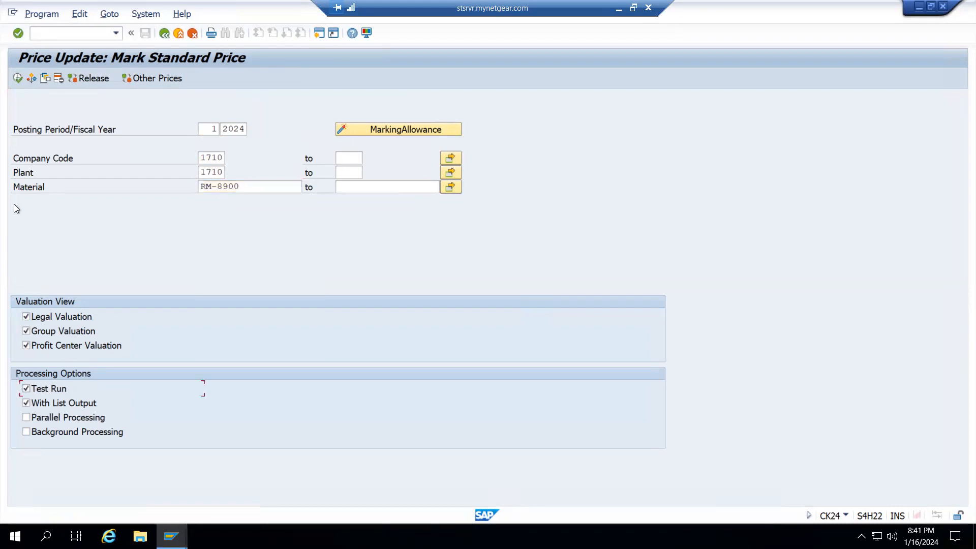
{"action": "left_click", "coordinate": [19, 80]}
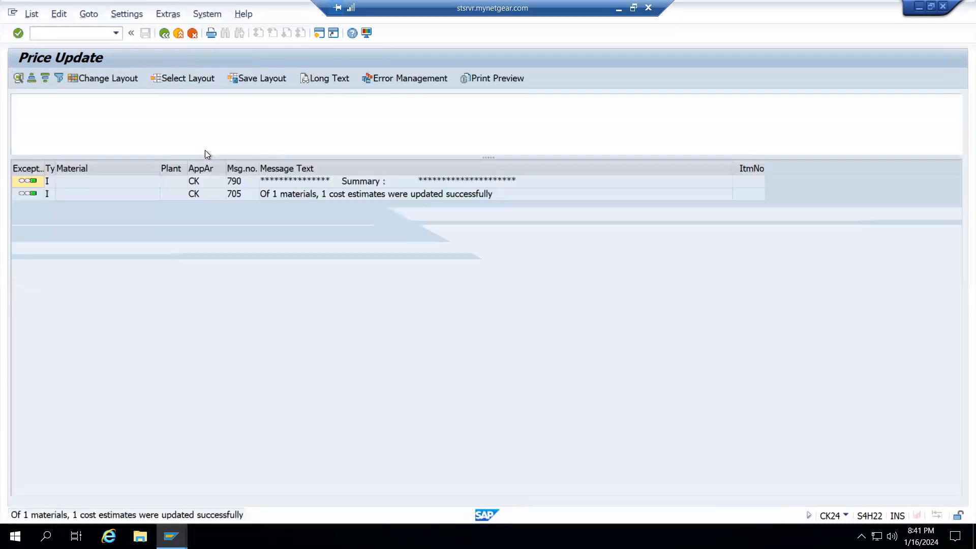
{"action": "key", "text": "F3"}
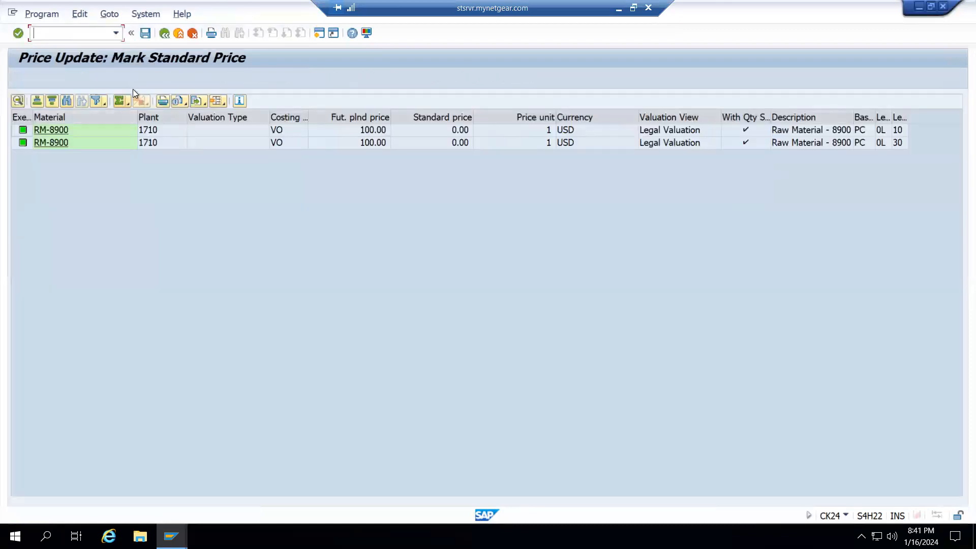
{"action": "key", "text": "F3"}
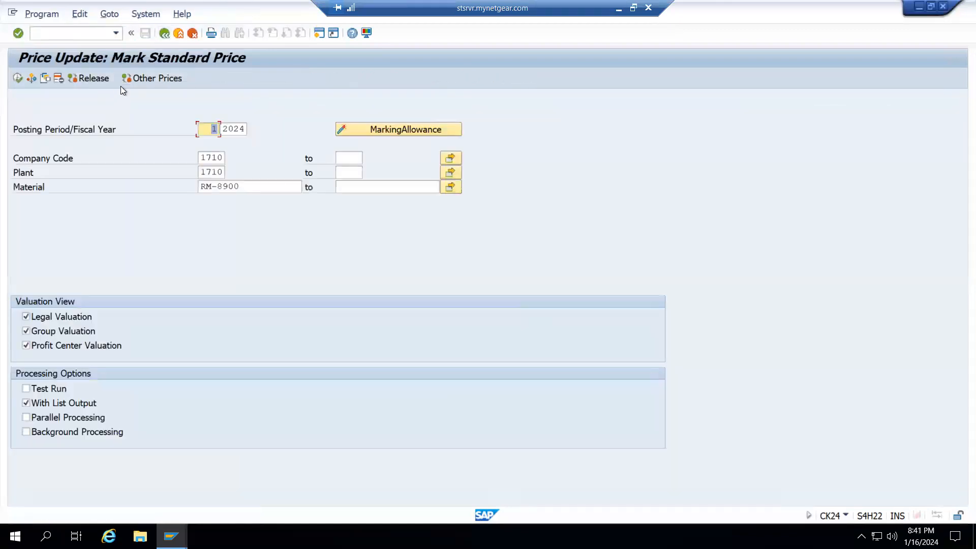
Switch the price update to release, execute it for RM-8900 and leave the transaction
{"action": "left_click", "coordinate": [89, 80]}
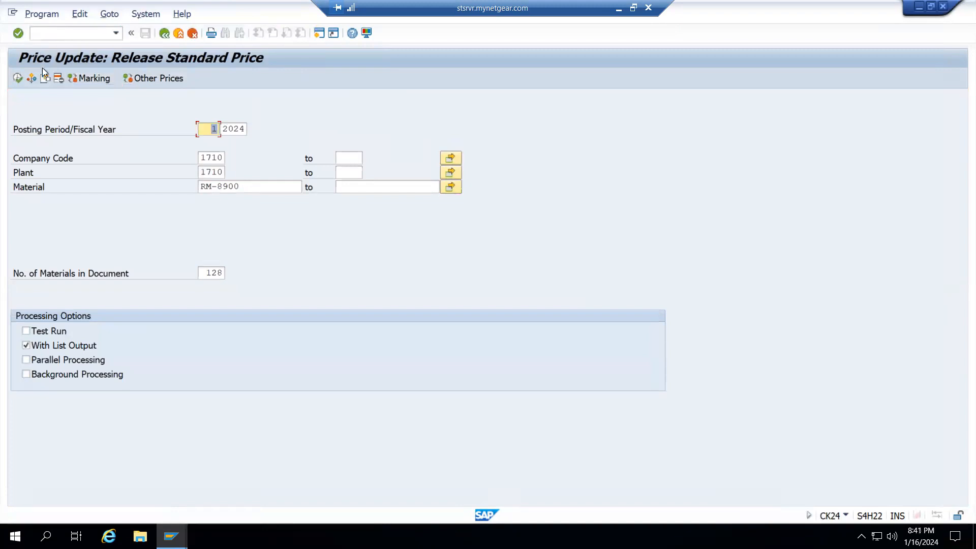
{"action": "left_click", "coordinate": [16, 79]}
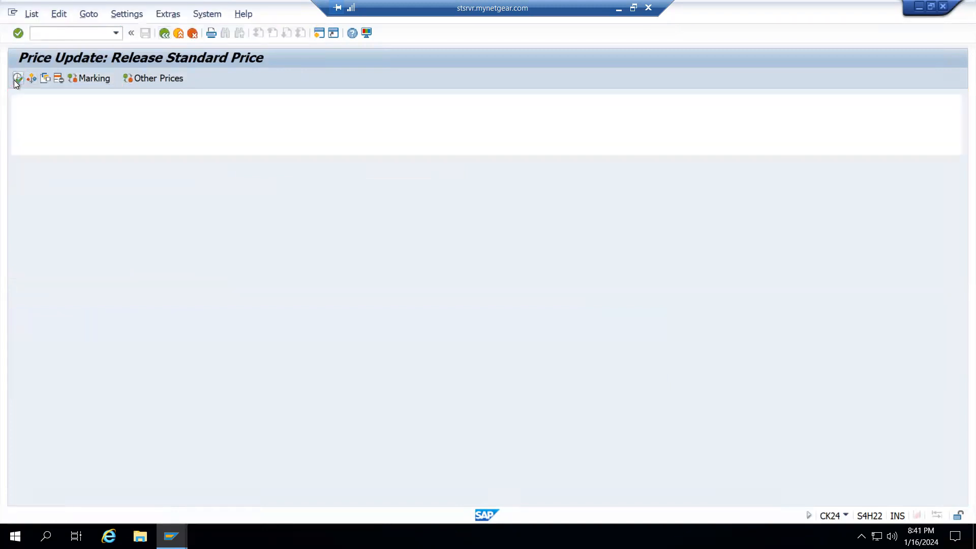
{"action": "key", "text": "F3"}
{"action": "key", "text": "F3"}
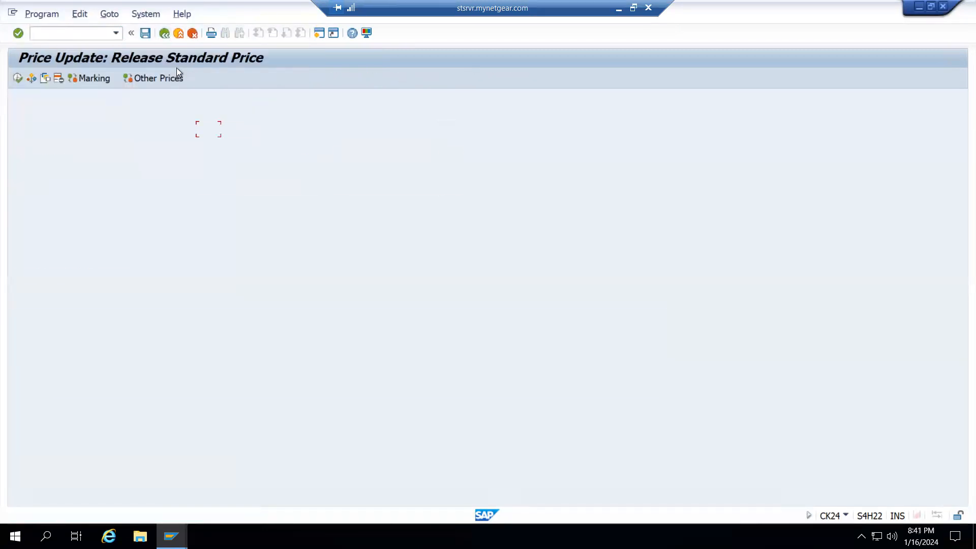
{"action": "key", "text": "F3"}
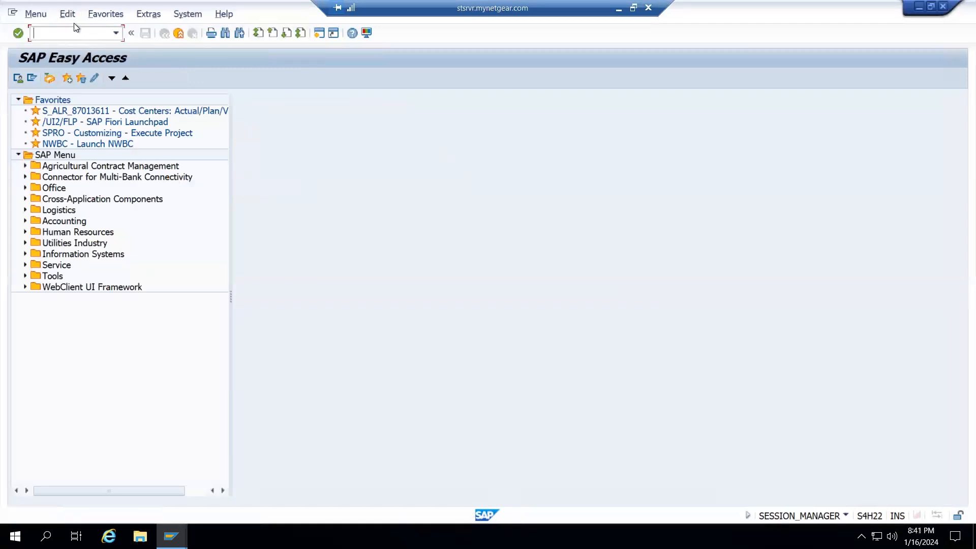
Start transaction CK11N and replace the material in the cost estimate with FG-8900
{"action": "type", "text": "ck11n"}
{"action": "key", "text": "Return"}
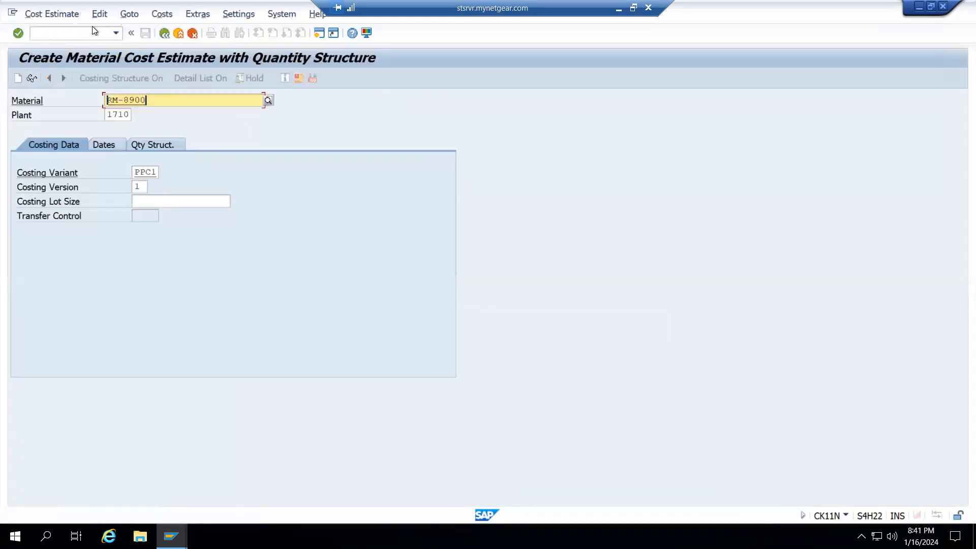
{"action": "key", "text": "BackSpace"}
{"action": "key", "text": "BackSpace"}
{"action": "key", "text": "BackSpace"}
{"action": "key", "text": "BackSpace"}
{"action": "key", "text": "BackSpace"}
{"action": "key", "text": "BackSpace"}
{"action": "key", "text": "BackSpace"}
{"action": "type", "text": "FG-"}
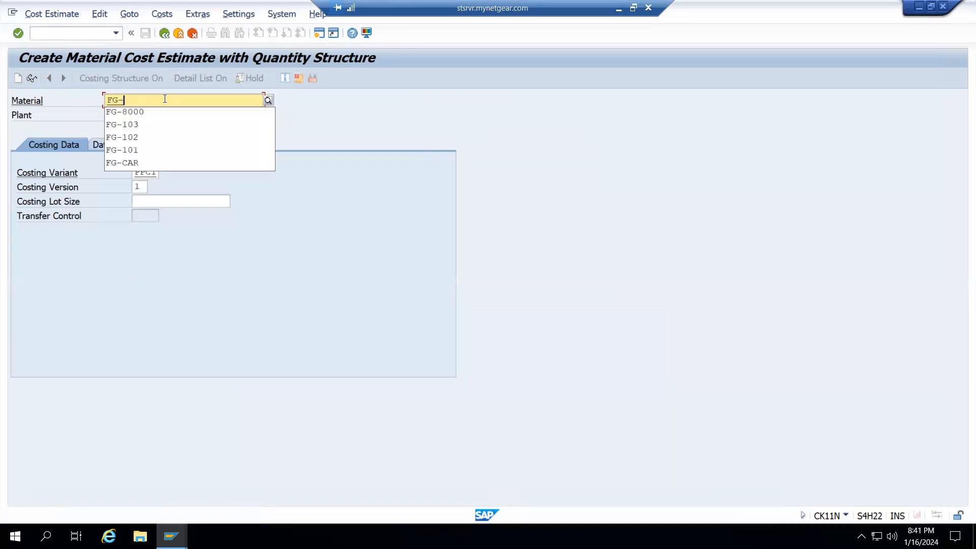
{"action": "type", "text": "8900"}
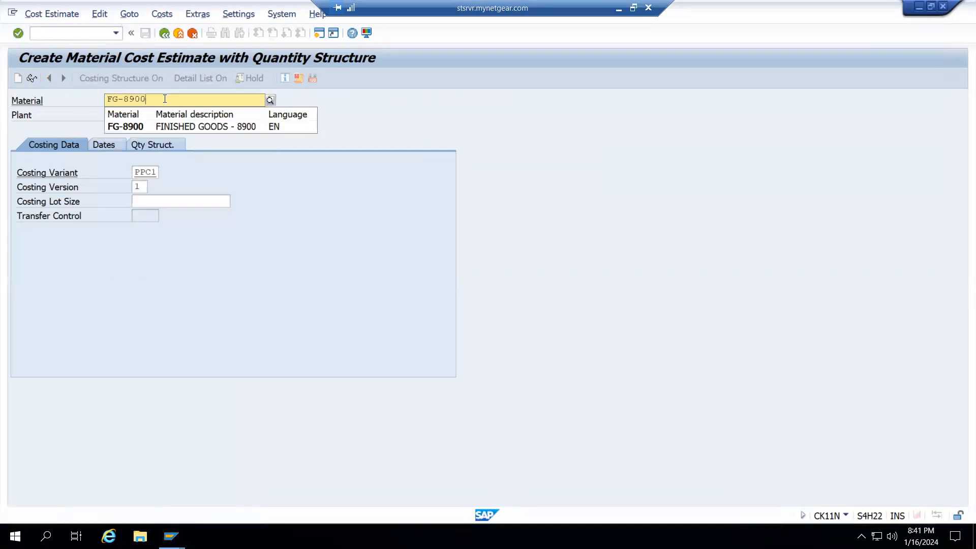
Calculate the cost estimate for FG-8900, enlarge the itemization area to review its cost items, save the estimate and leave the transaction
{"action": "key", "text": "Return"}
{"action": "key", "text": "Return"}
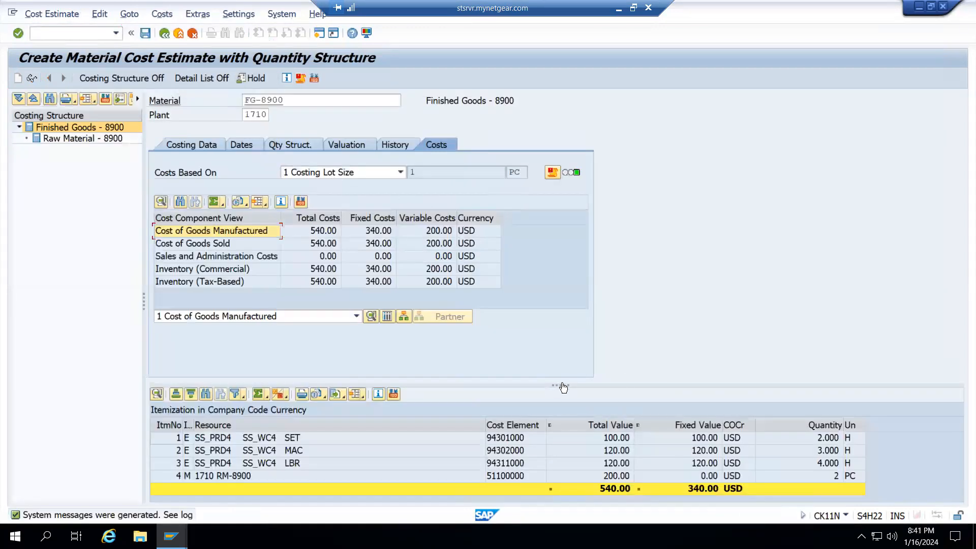
{"action": "left_click_drag", "start_coordinate": [559, 385], "coordinate": [554, 340]}
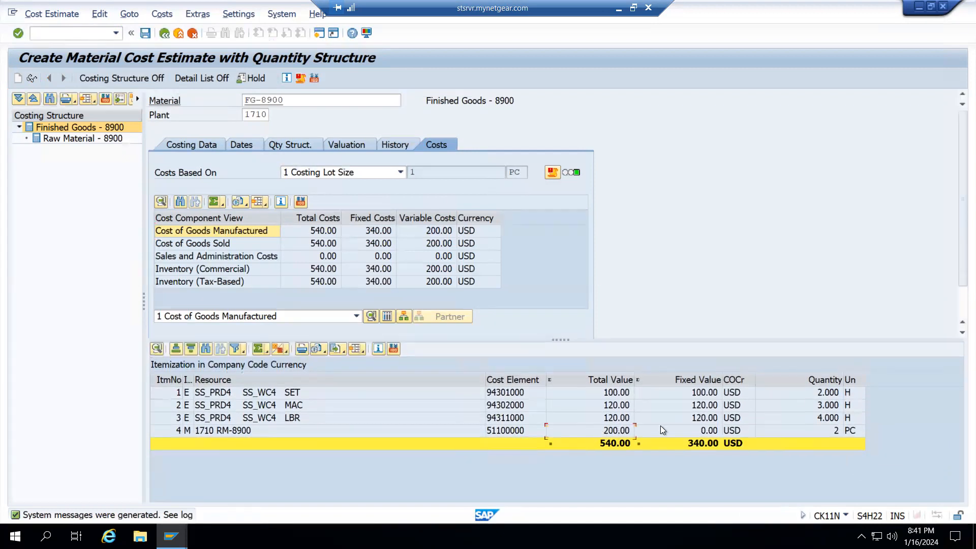
{"action": "left_click", "coordinate": [828, 394]}
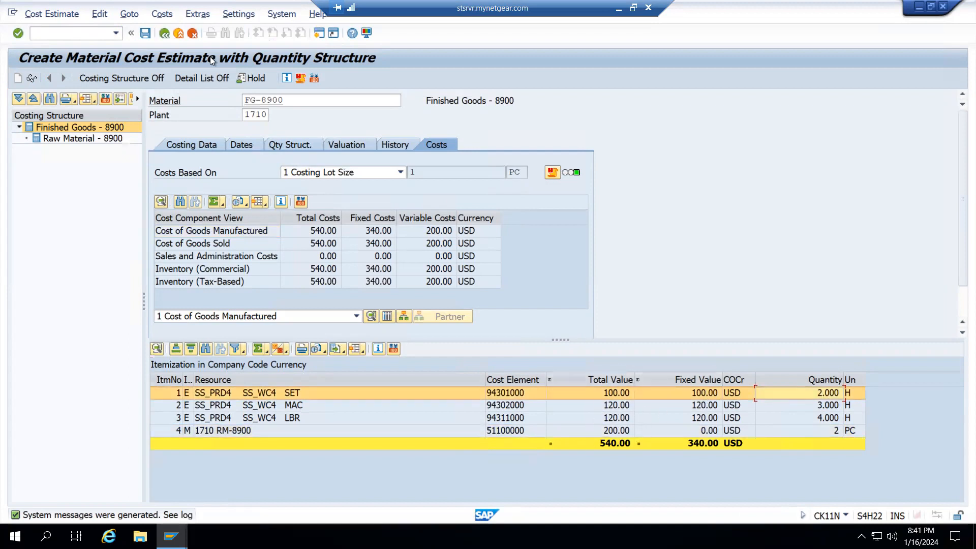
{"action": "left_click", "coordinate": [147, 36]}
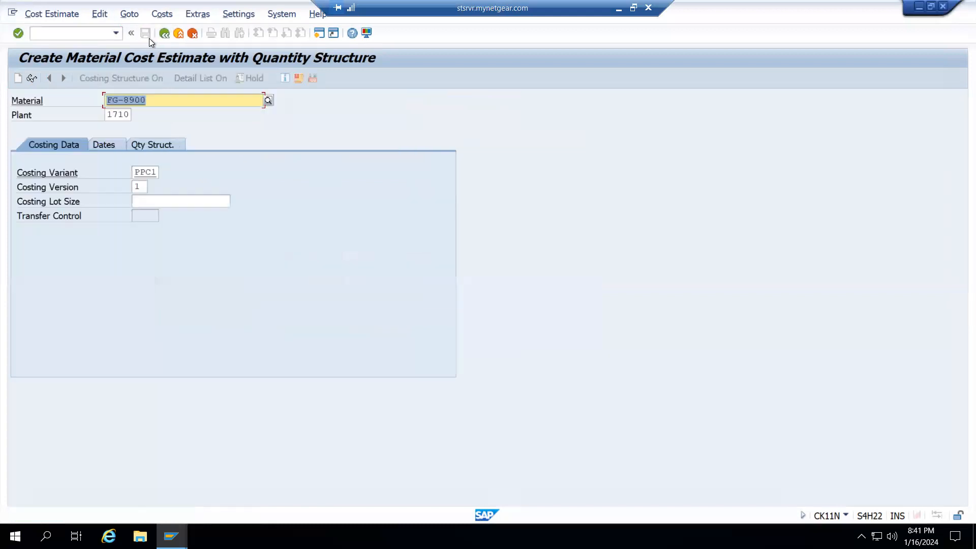
{"action": "key", "text": "F3"}
Start transaction CK24 and enter posting period 1/2024, company code 1710, plant 1710 and material FG-8900
{"action": "type", "text": "ck24"}
{"action": "key", "text": "Return"}
{"action": "key", "text": "BackSpace"}
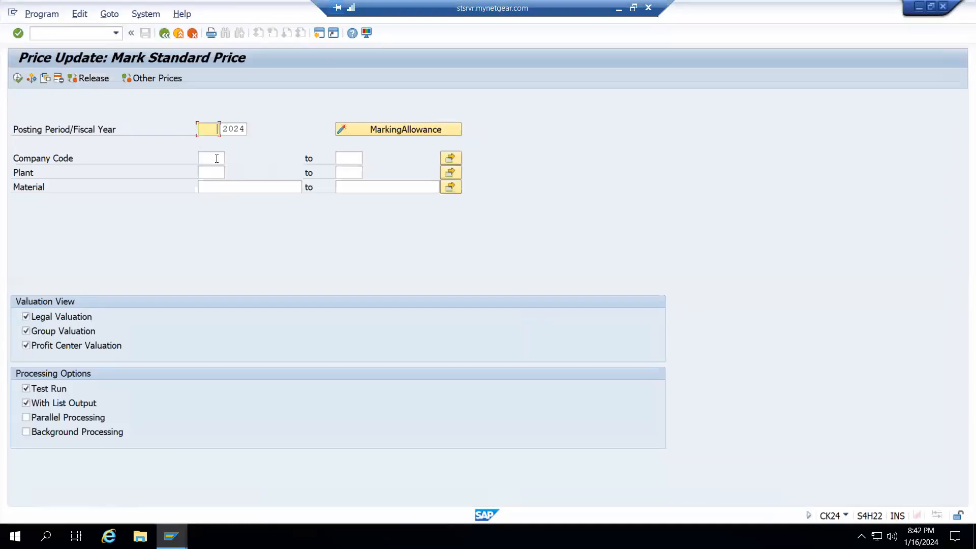
{"action": "key", "text": "Tab"}
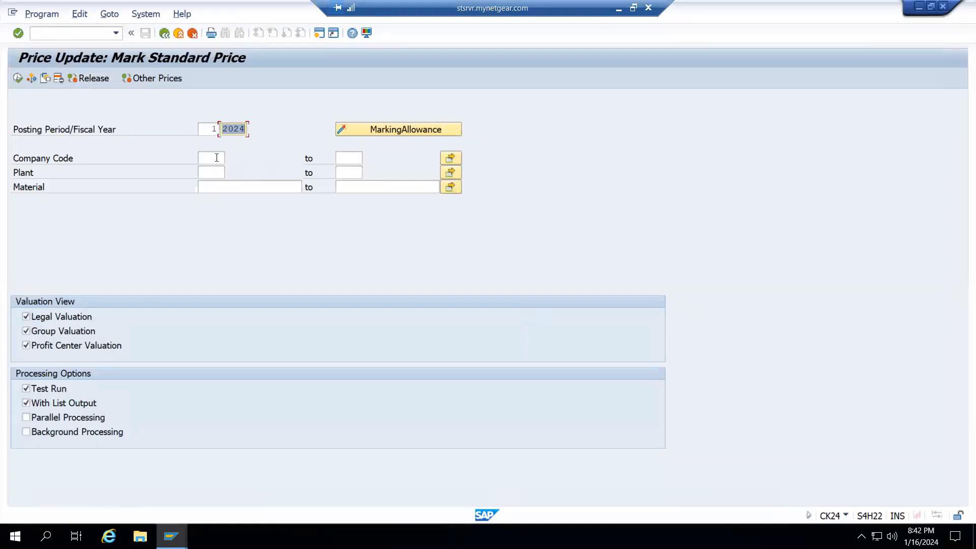
{"action": "left_click", "coordinate": [217, 158]}
{"action": "left_click", "coordinate": [212, 172]}
{"action": "left_click", "coordinate": [213, 173]}
{"action": "left_click", "coordinate": [218, 185]}
{"action": "left_click", "coordinate": [228, 187]}
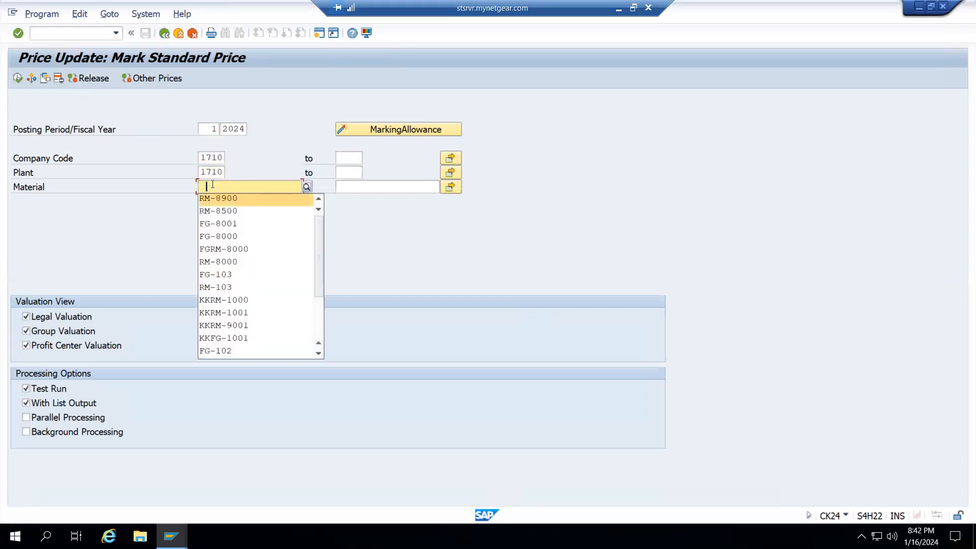
{"action": "type", "text": "FG-8900"}
{"action": "key", "text": "Return"}
Turn off the test run, execute the marking of the FG-8900 standard price and return to the selection screen
{"action": "left_click", "coordinate": [26, 388]}
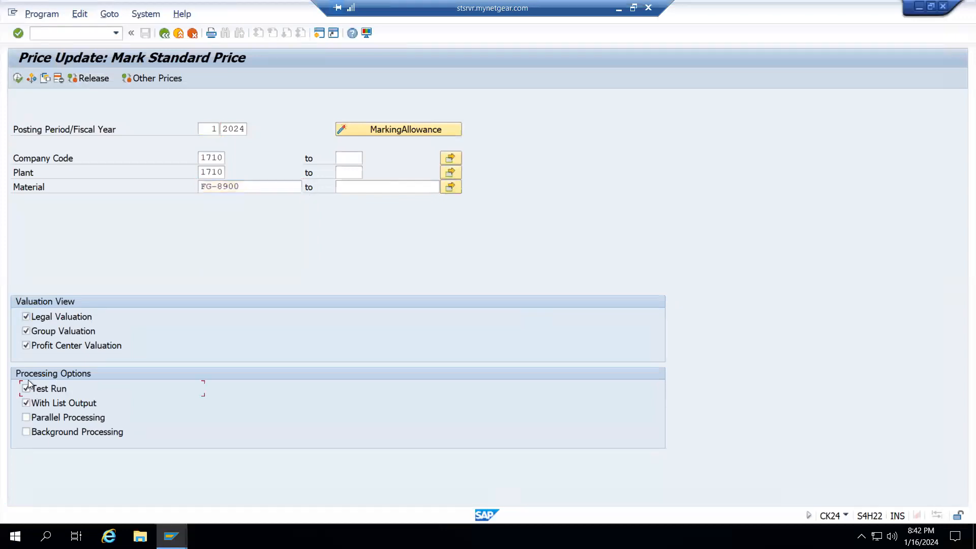
{"action": "left_click", "coordinate": [17, 79]}
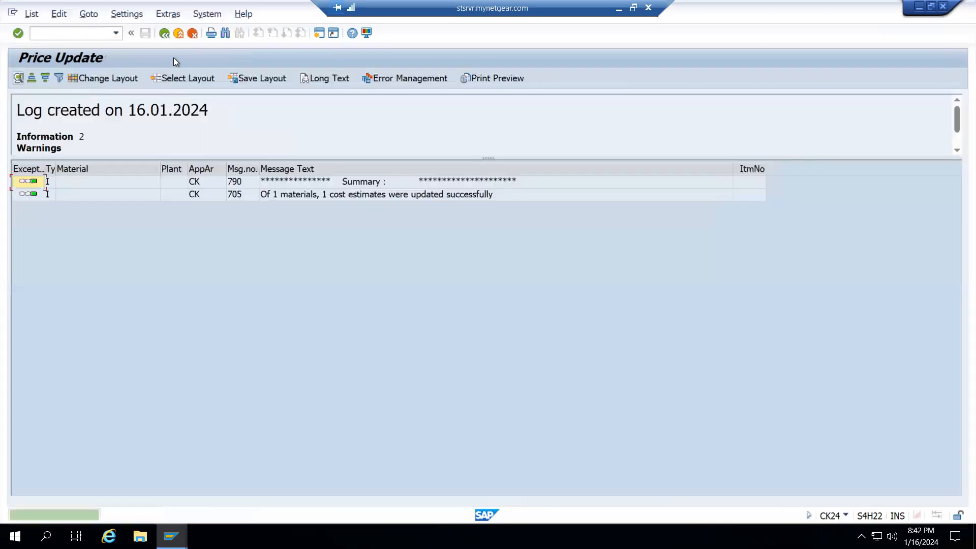
{"action": "left_click", "coordinate": [164, 33]}
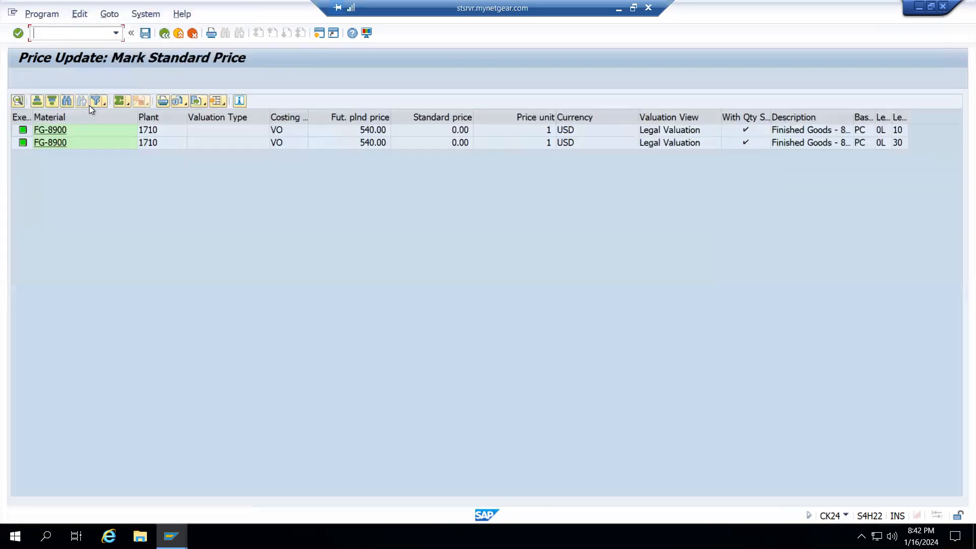
{"action": "left_click", "coordinate": [164, 33]}
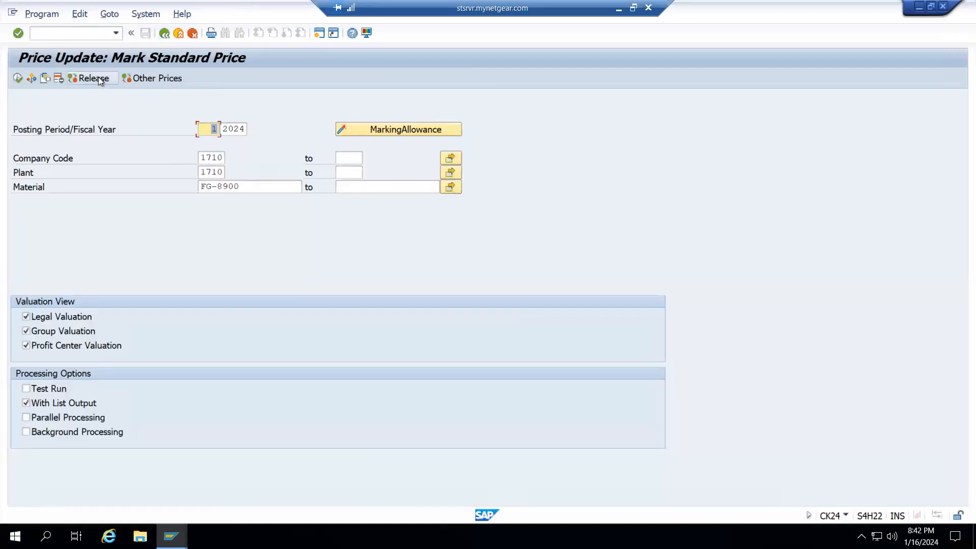
Switch the price update to release, execute it for FG-8900 and leave the result list
{"action": "left_click", "coordinate": [99, 77]}
{"action": "left_click", "coordinate": [18, 79]}
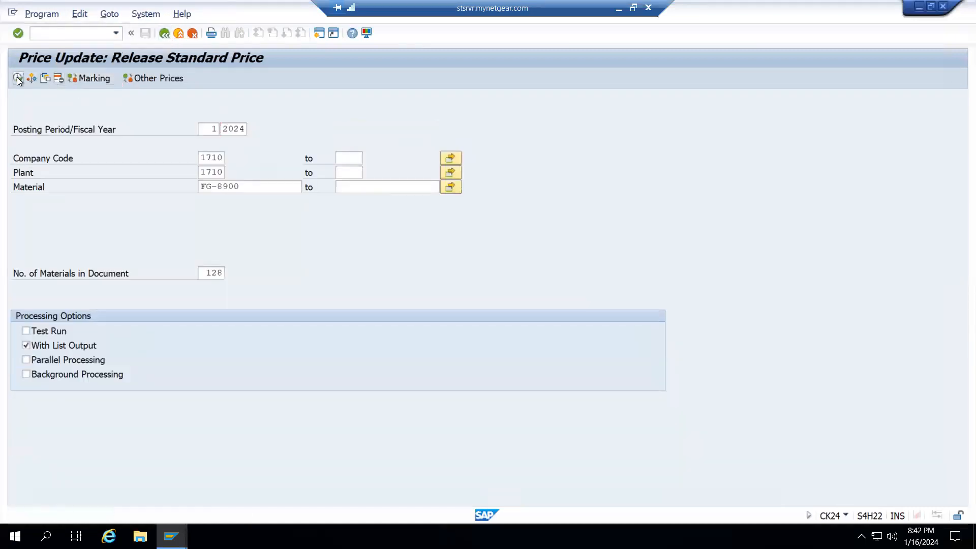
{"action": "key", "text": "F3"}
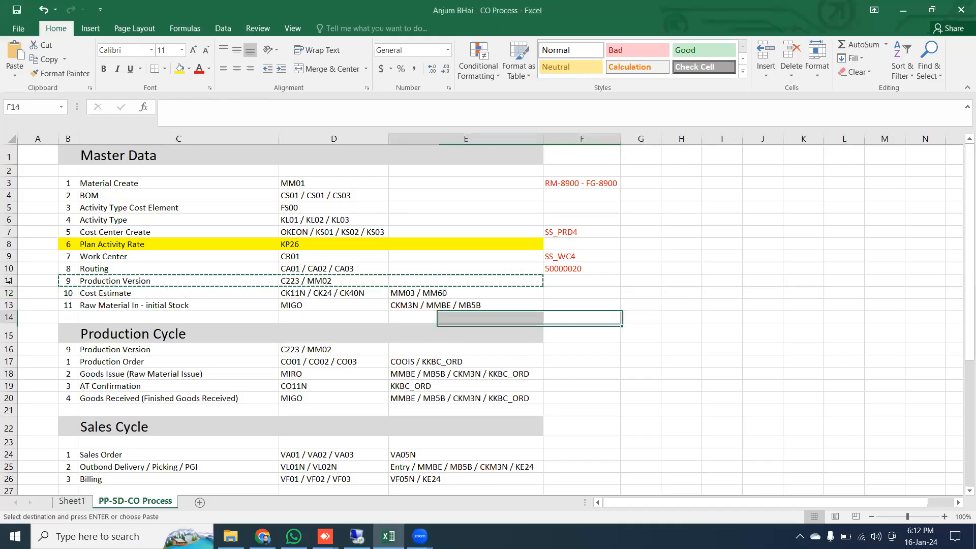
Check the Cost Estimate and Raw Material In - initial Stock rows in the Excel checklist and return to SAP
{"action": "left_click_drag", "start_coordinate": [9, 293], "coordinate": [48, 307]}
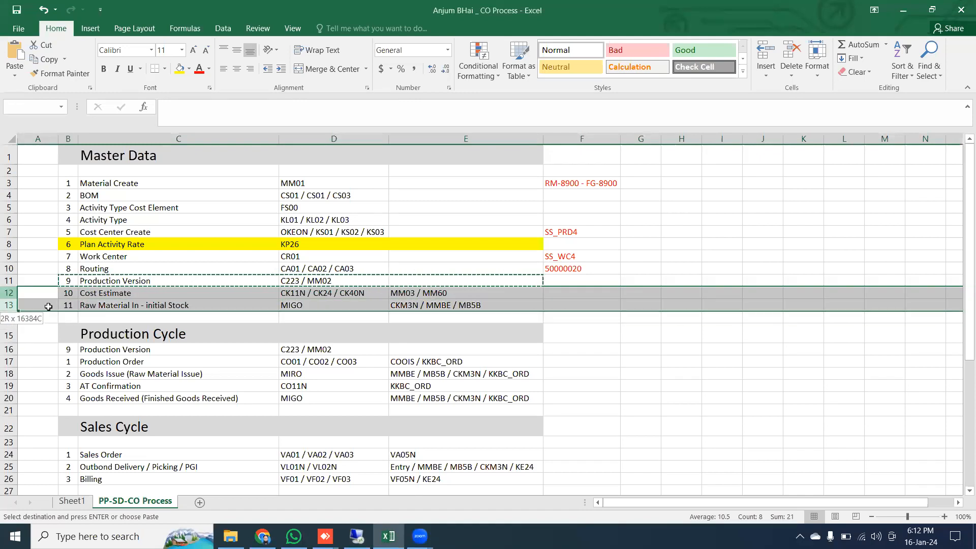
{"action": "left_click", "coordinate": [440, 308]}
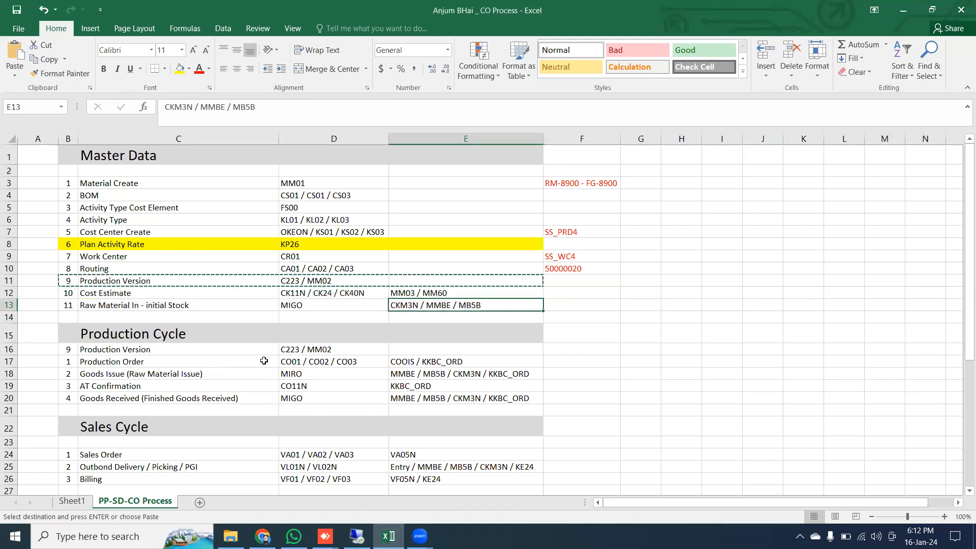
{"action": "key", "text": "alt+Tab"}
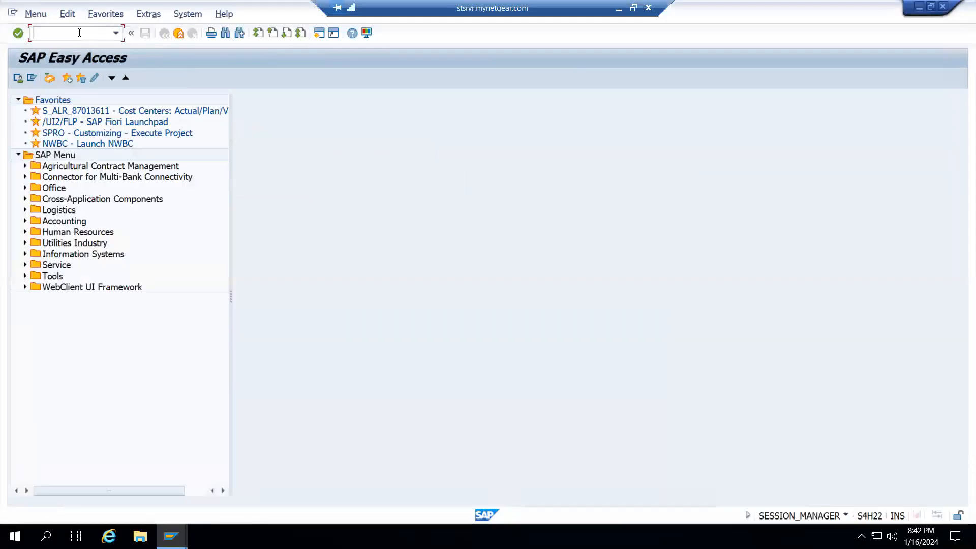
Start transaction CO01 and open a new production order header for material FG-8900 in plant 1710 with order type PP01
{"action": "type", "text": "co03"}
{"action": "key", "text": "Return"}
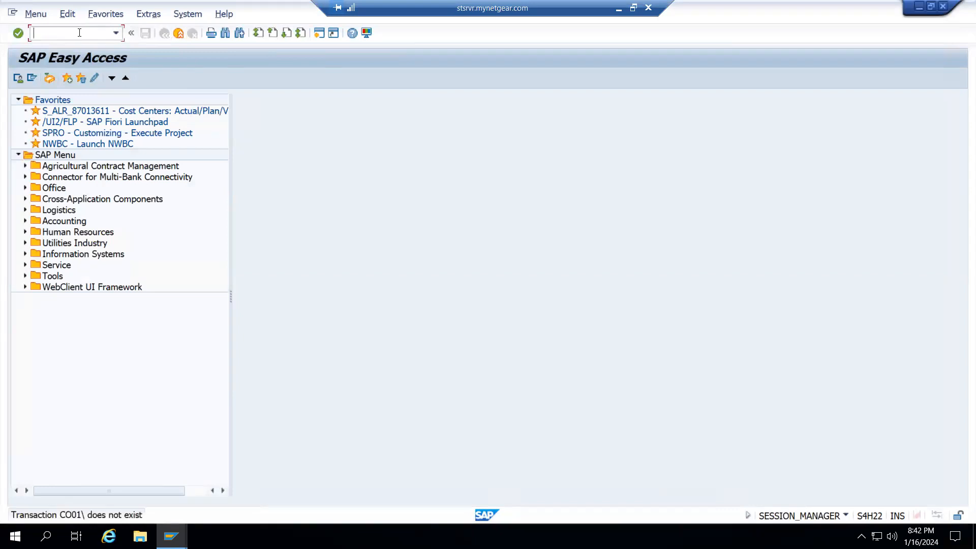
{"action": "type", "text": "co01"}
{"action": "key", "text": "Return"}
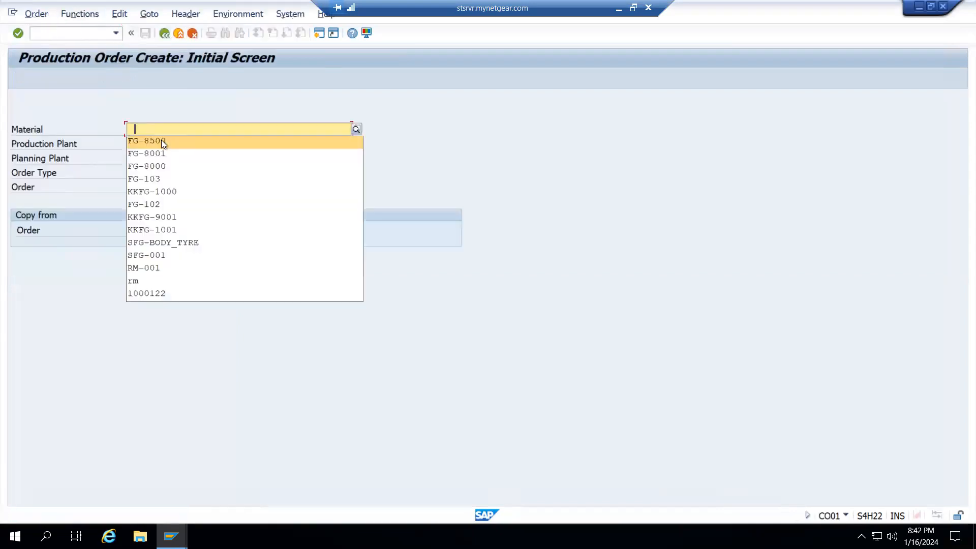
{"action": "left_click", "coordinate": [162, 141]}
{"action": "type", "text": "\\\\"}
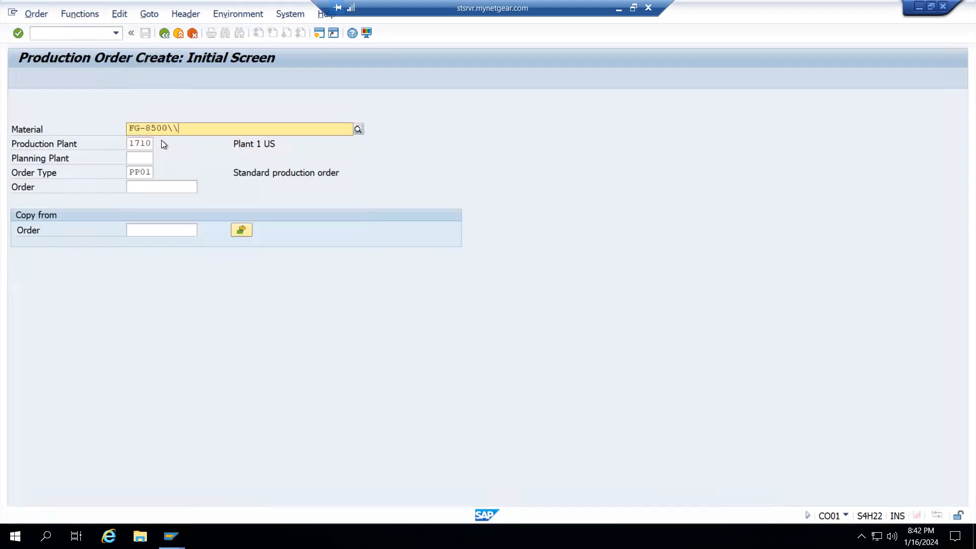
{"action": "type", "text": "900"}
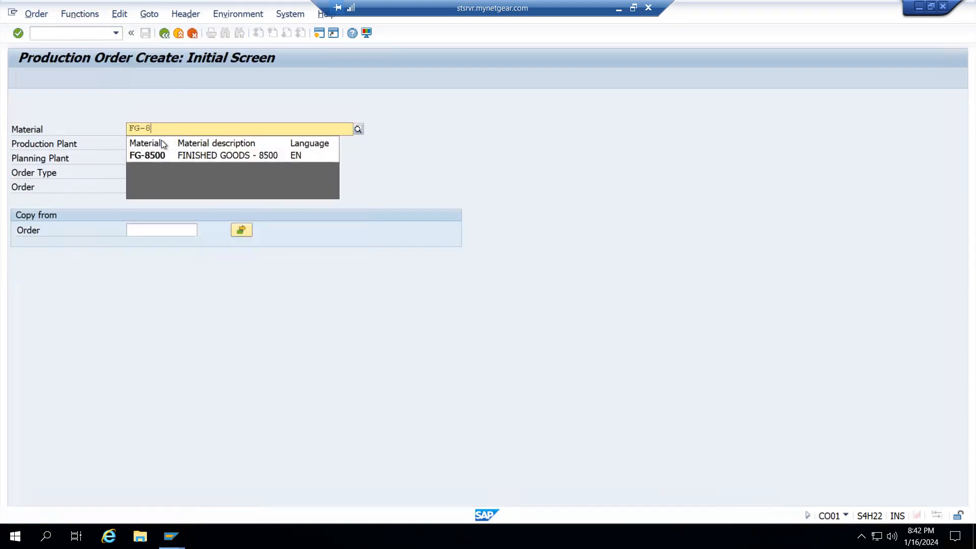
{"action": "key", "text": "Return"}
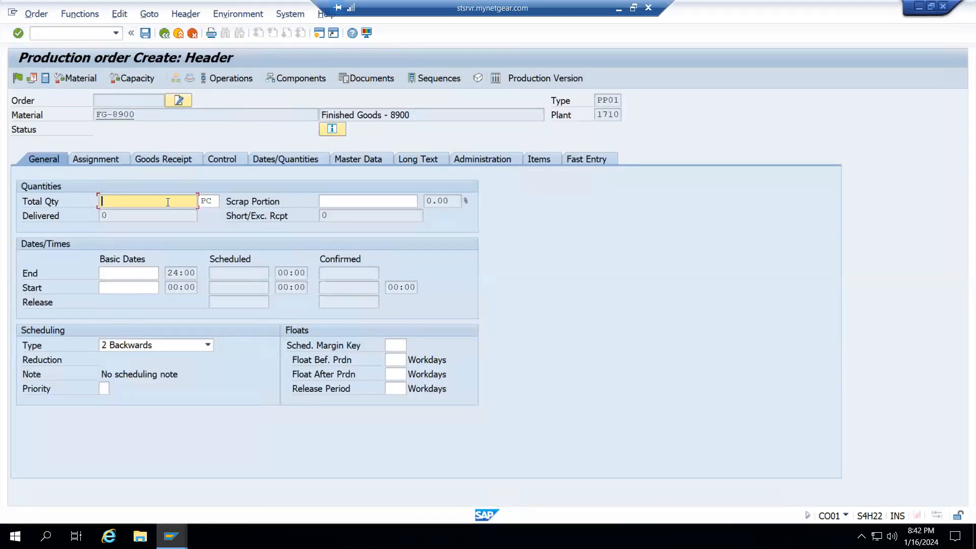
Try to schedule the order with a total quantity of 5 PC and scheduling type Current date, and exit the routing selection
{"action": "type", "text": "5"}
{"action": "key", "text": "Return"}
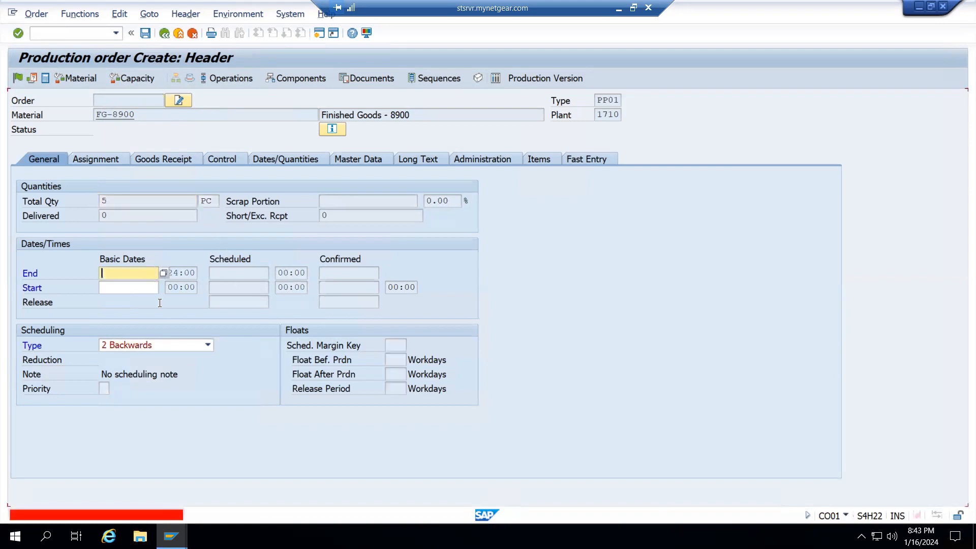
{"action": "double_click", "coordinate": [113, 202]}
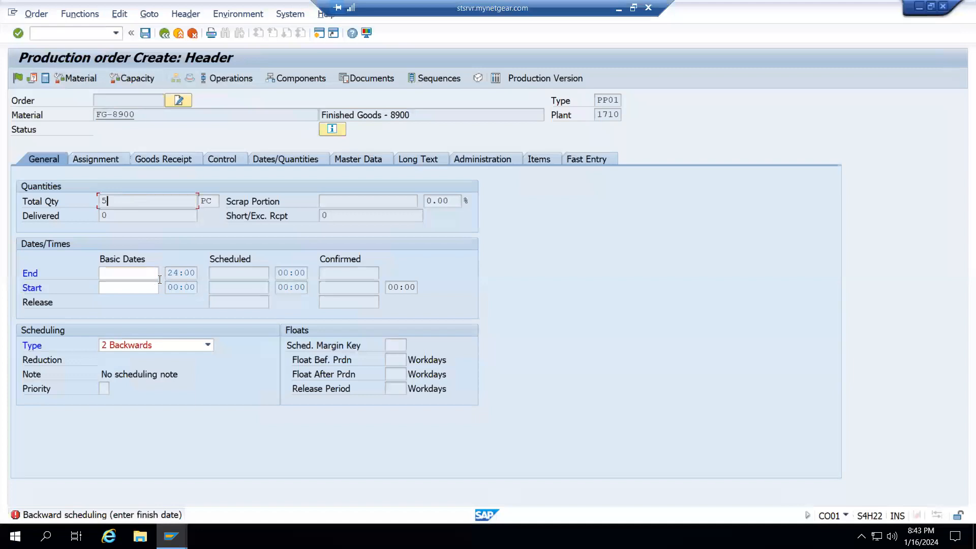
{"action": "left_click", "coordinate": [212, 346]}
{"action": "left_click", "coordinate": [154, 390]}
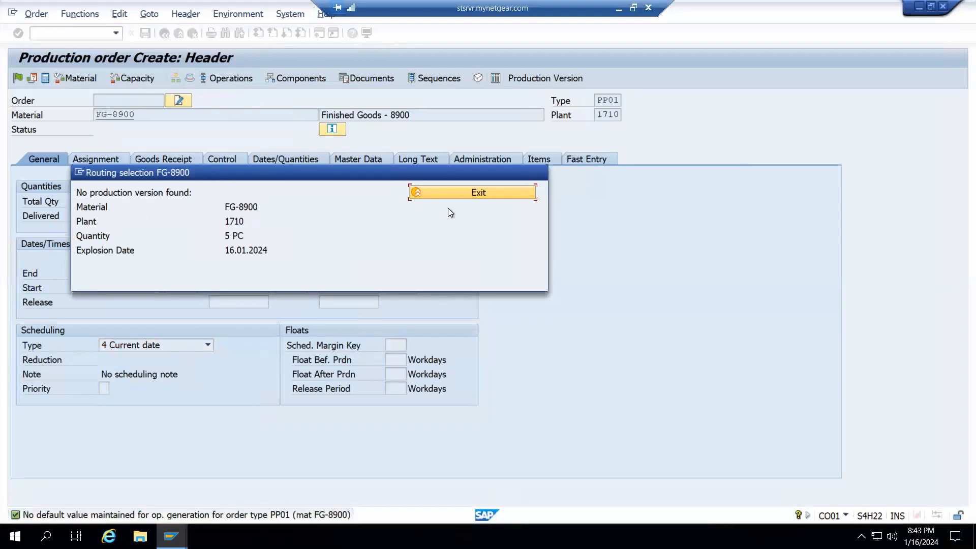
{"action": "left_click", "coordinate": [456, 197]}
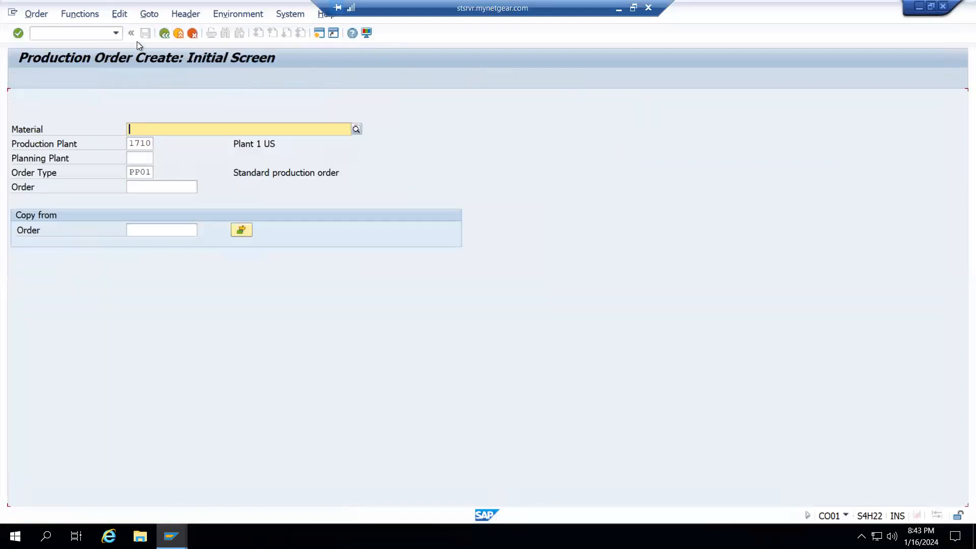
Start transaction MM02 and open the Costing 1 view of material FG-8900 for plant 1710
{"action": "key", "text": "shift+F3"}
{"action": "type", "text": "mm"}
{"action": "key", "text": "Return"}
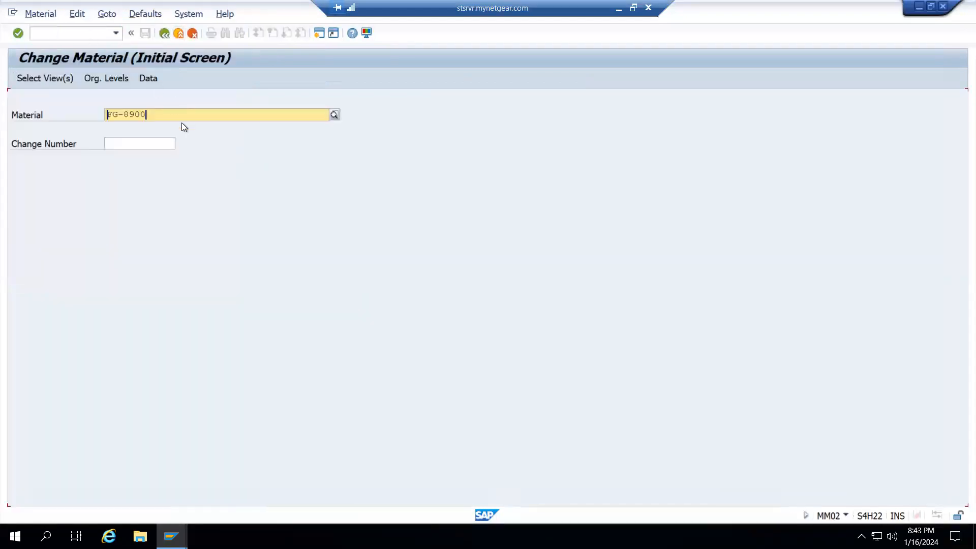
{"action": "key", "text": "Return"}
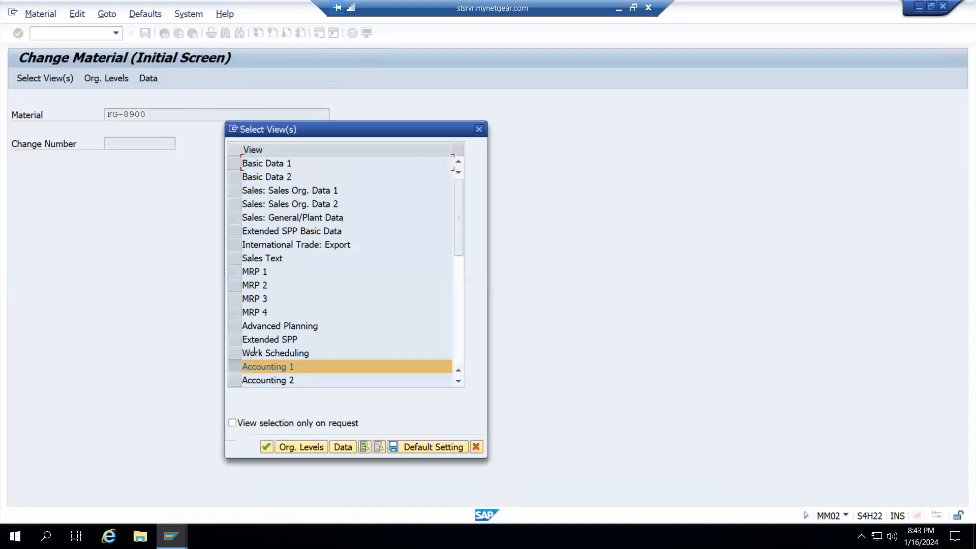
{"action": "scroll", "coordinate": [239, 280], "scroll_direction": "down", "scroll_amount": 4}
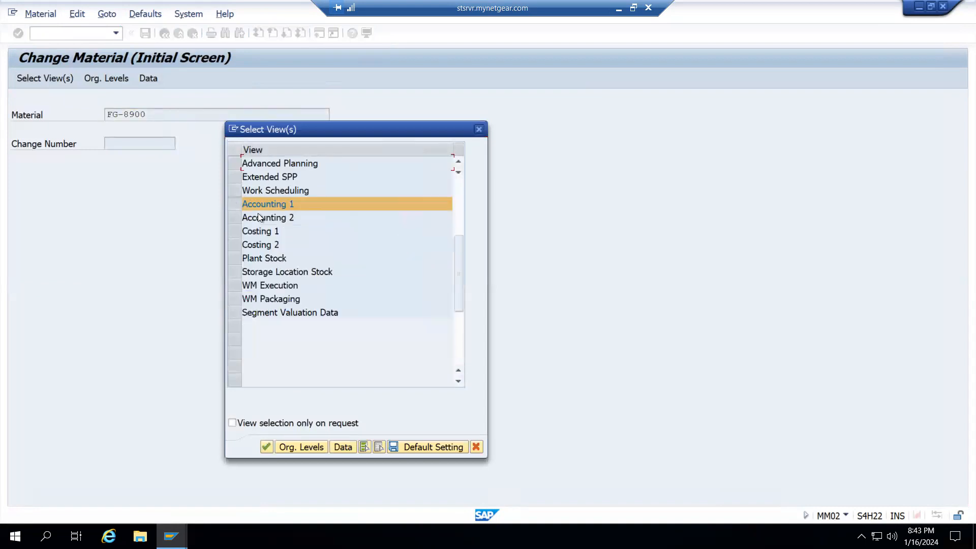
{"action": "left_click", "coordinate": [258, 210]}
{"action": "left_click", "coordinate": [236, 230]}
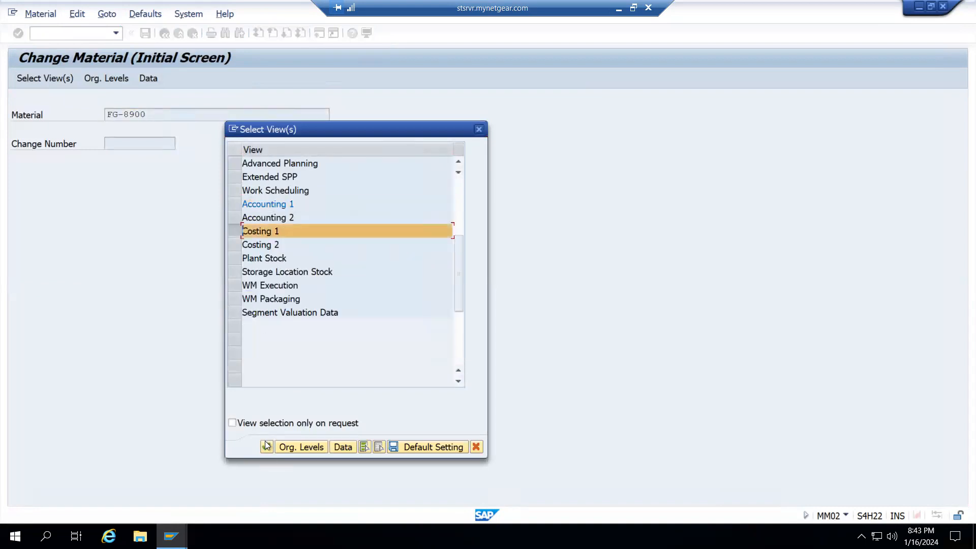
{"action": "left_click", "coordinate": [267, 445]}
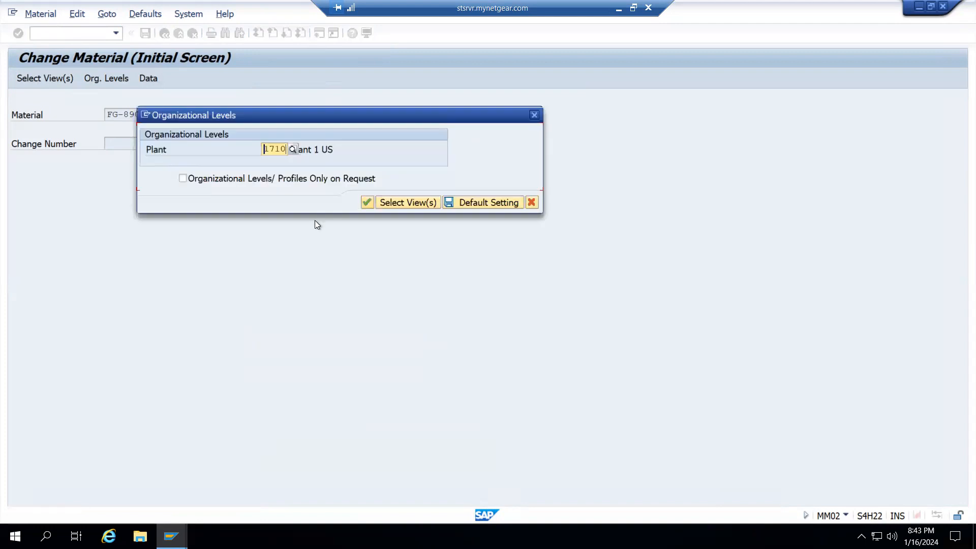
{"action": "left_click", "coordinate": [362, 203]}
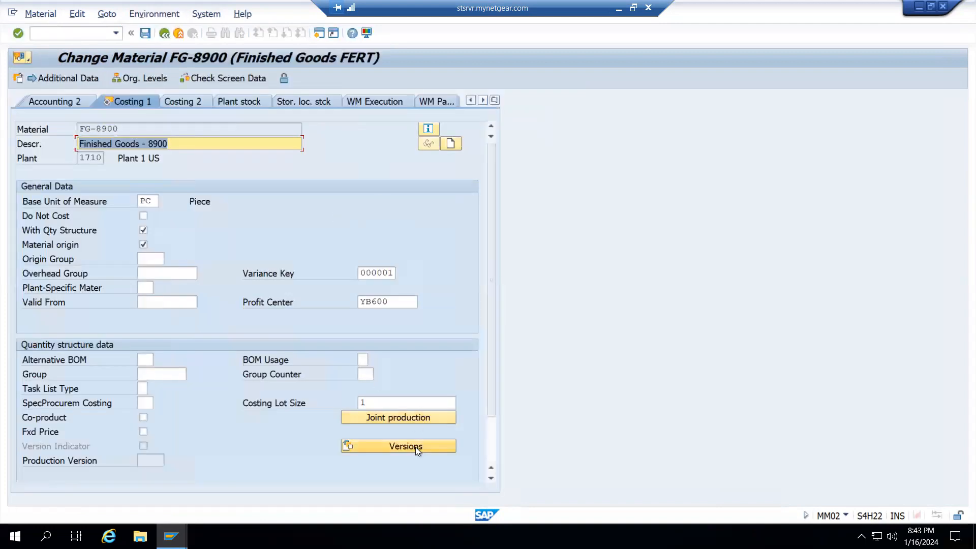
Add production version V1 with the text VER-1, valid from 16.01.2024 to 31.12.9999, to FG-8900
{"action": "left_click", "coordinate": [416, 447]}
{"action": "left_click", "coordinate": [383, 450]}
{"action": "left_click", "coordinate": [41, 179]}
{"action": "left_click", "coordinate": [35, 187]}
{"action": "left_click", "coordinate": [79, 176]}
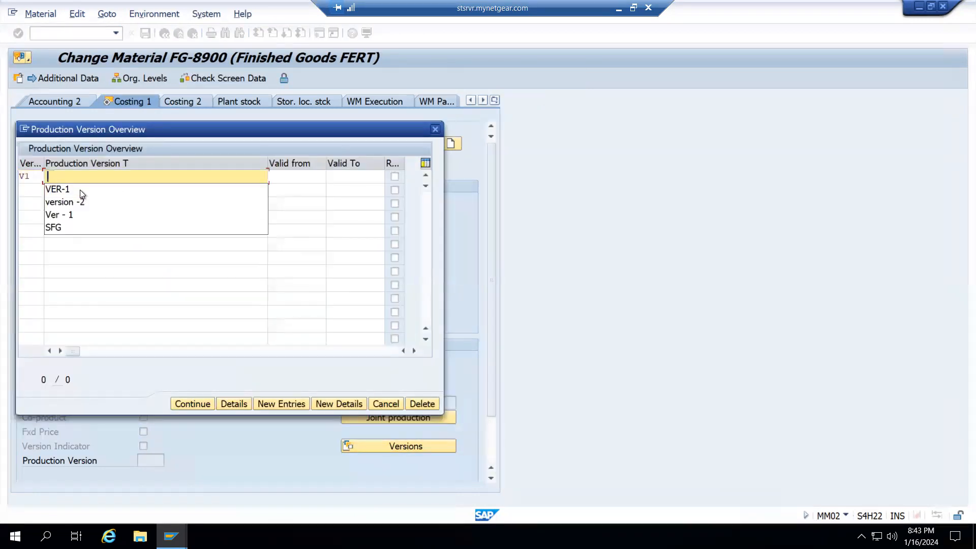
{"action": "key", "text": "Return"}
{"action": "left_click", "coordinate": [293, 177]}
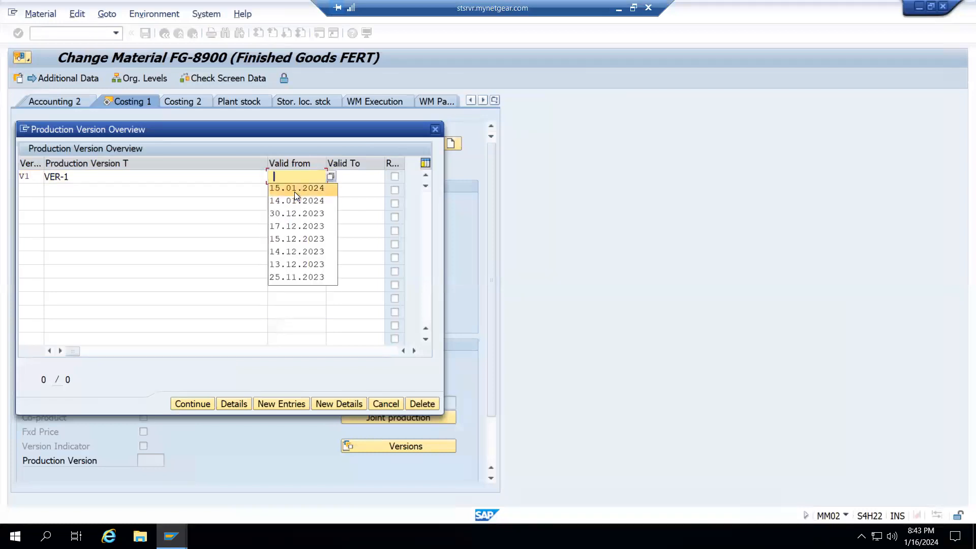
{"action": "type", "text": "16.01.2024"}
{"action": "key", "text": "Tab"}
{"action": "type", "text": "3"}
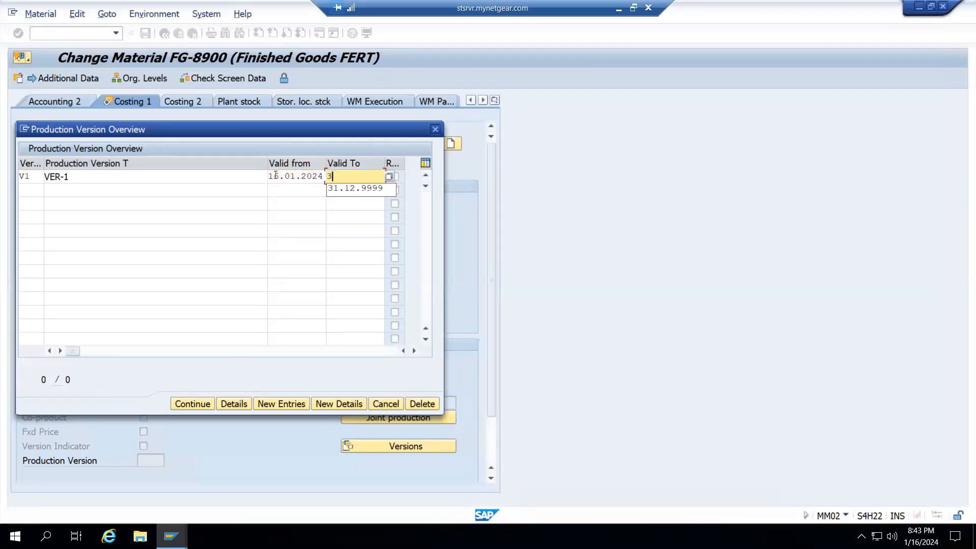
{"action": "type", "text": "1.12.9999"}
{"action": "key", "text": "Return"}
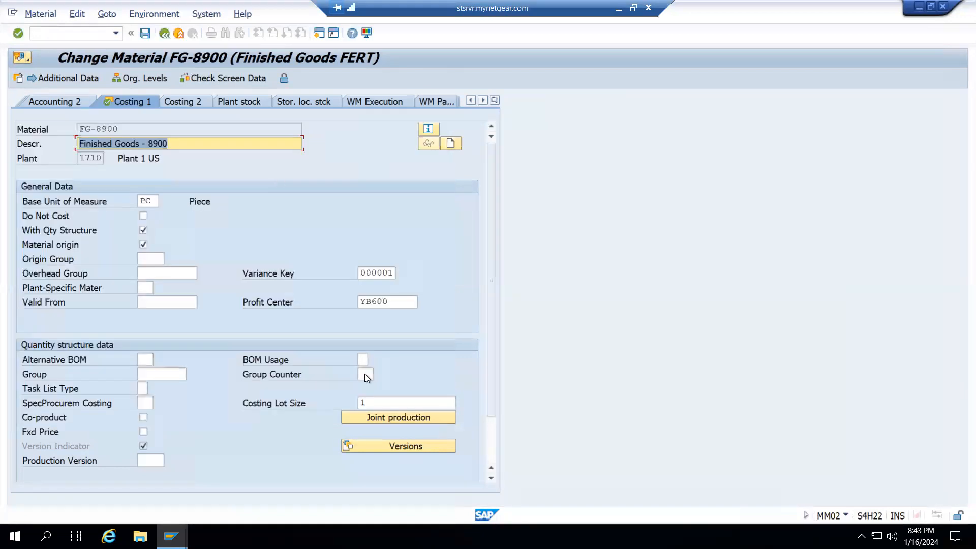
Assign task list type N Routing with group 50000020 and group counter 1 to production version V1 of FG-8900
{"action": "left_click", "coordinate": [410, 446]}
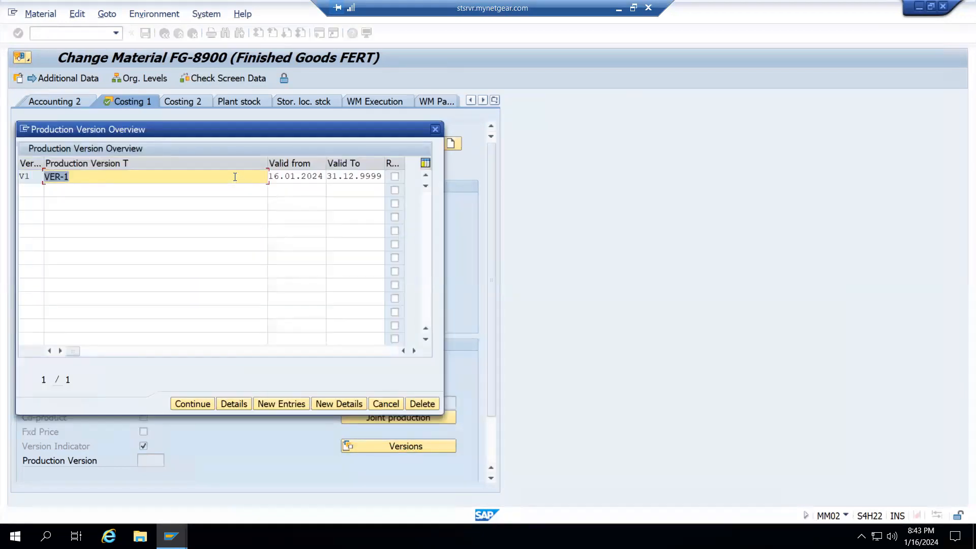
{"action": "double_click", "coordinate": [235, 176]}
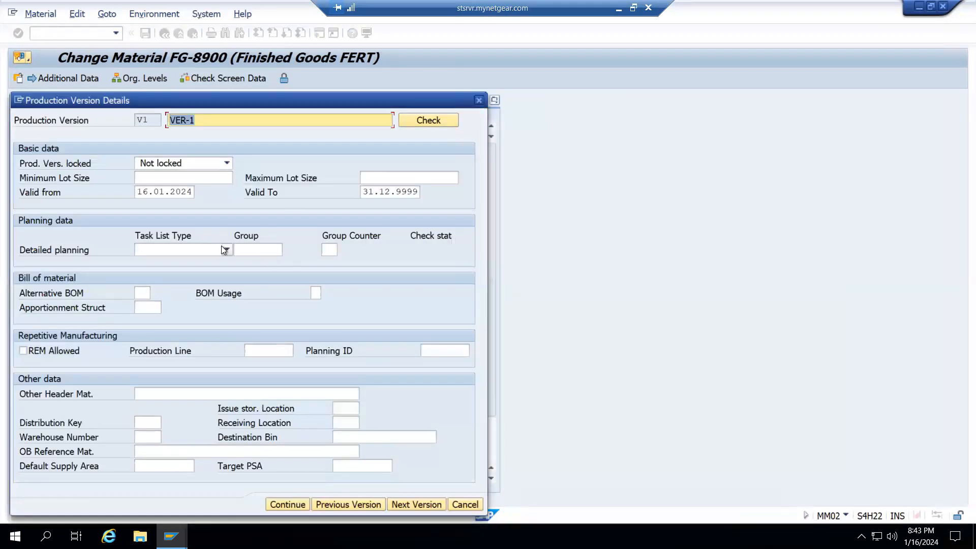
{"action": "left_click", "coordinate": [222, 248]}
{"action": "left_click", "coordinate": [120, 364]}
{"action": "left_click", "coordinate": [258, 249]}
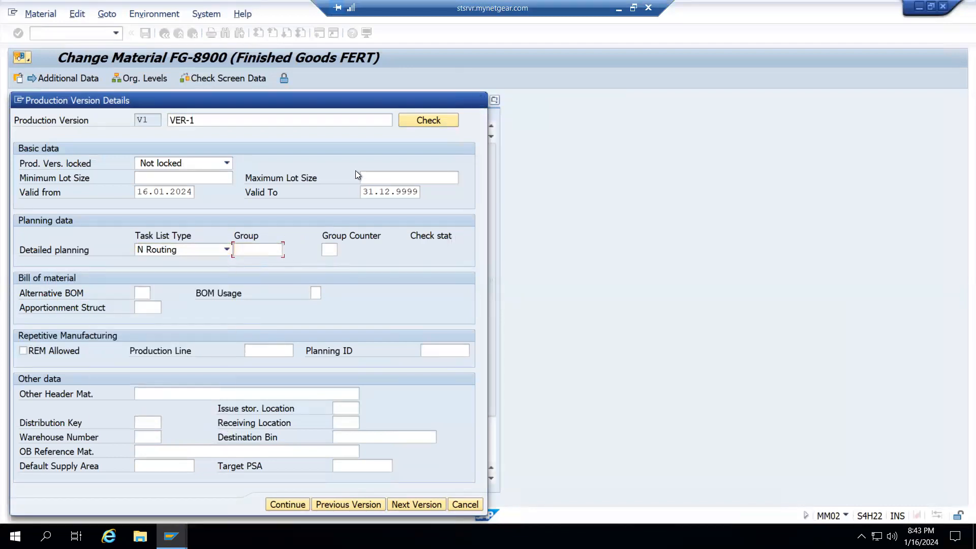
{"action": "key", "text": "F4"}
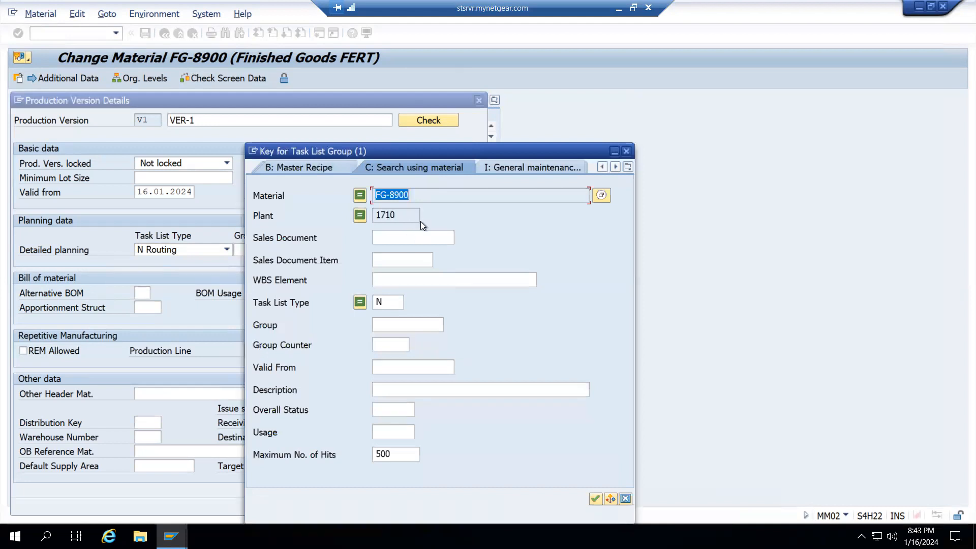
{"action": "key", "text": "Return"}
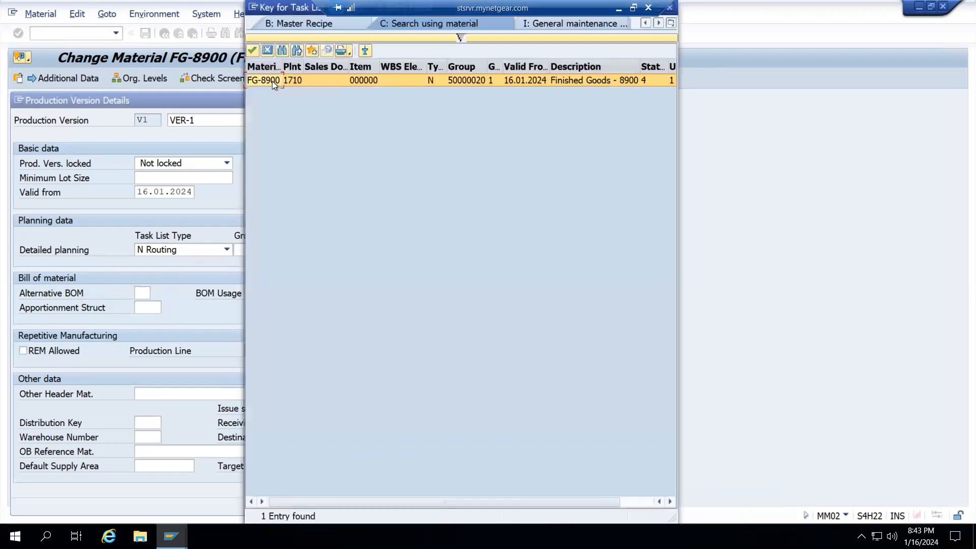
{"action": "double_click", "coordinate": [273, 81]}
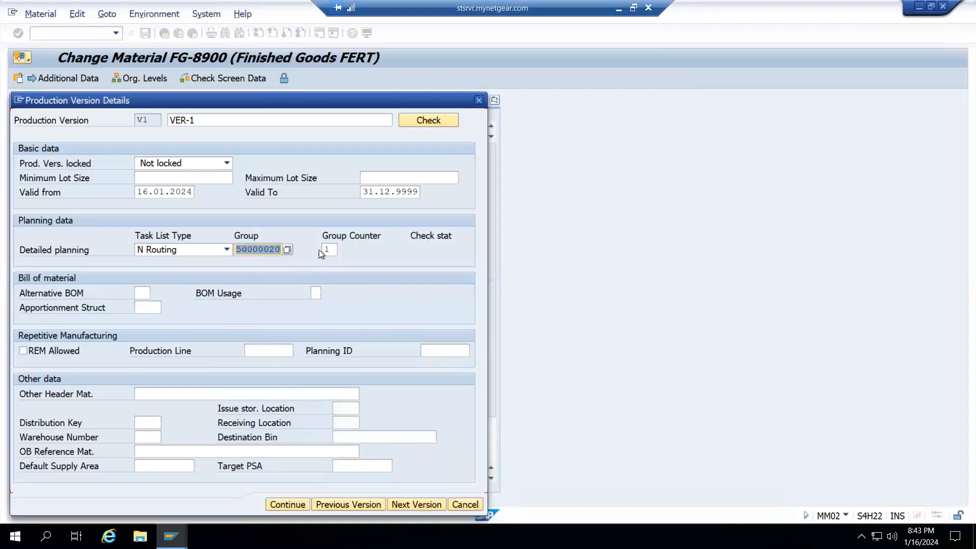
Compare the assigned routing group with the number recorded for Routing in the Excel checklist, and return to SAP
{"action": "left_click", "coordinate": [619, 9]}
{"action": "left_click", "coordinate": [593, 271]}
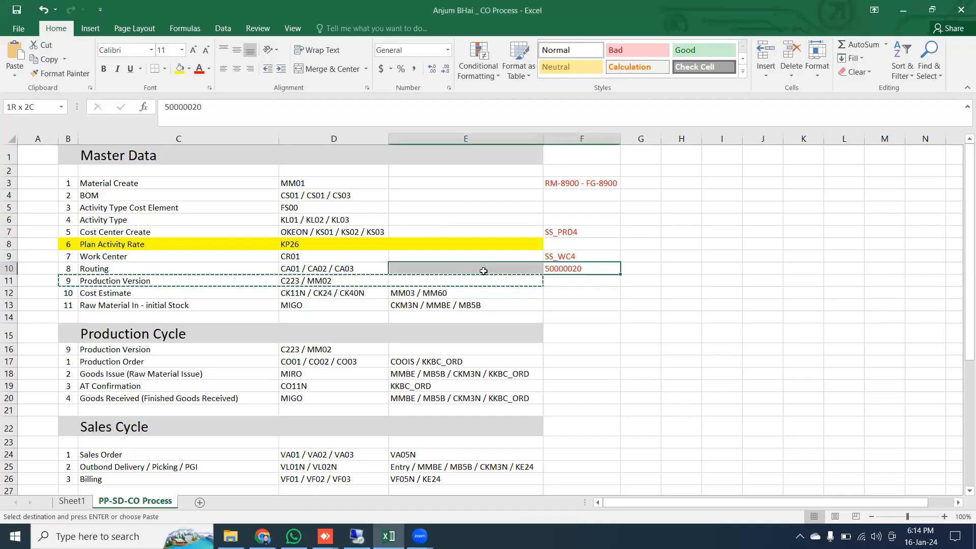
{"action": "left_click", "coordinate": [357, 536]}
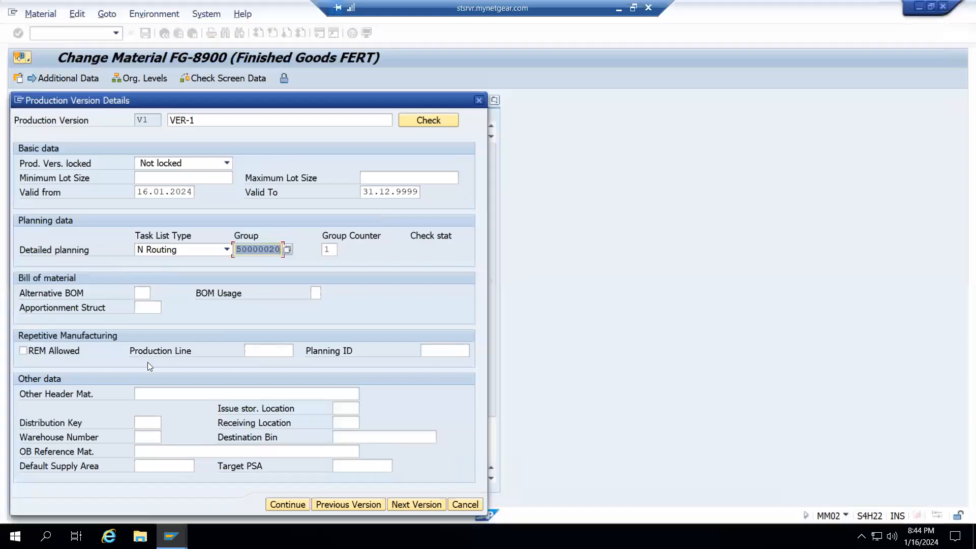
Assign alternative BOM 1 with BOM usage 1 to production version V1, and run the version's consistency check
{"action": "left_click", "coordinate": [139, 294]}
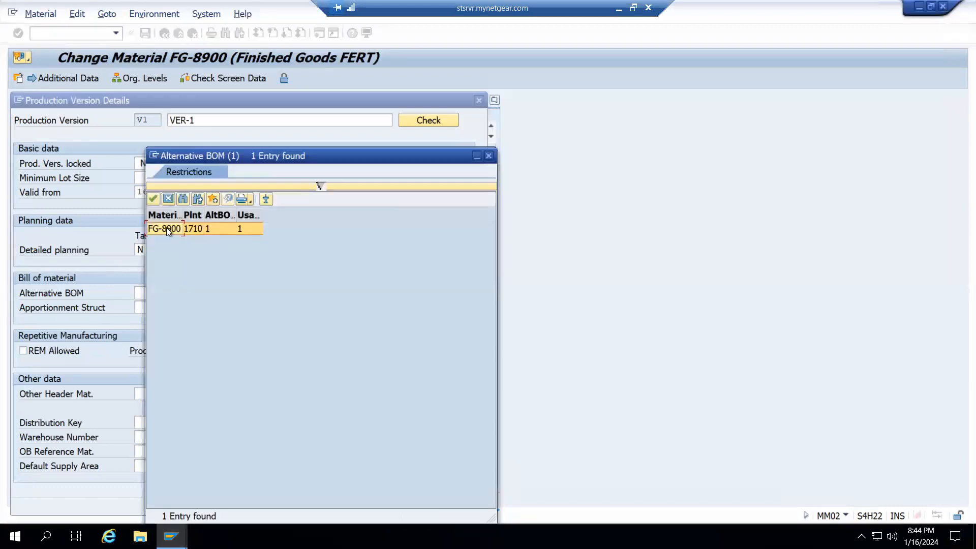
{"action": "double_click", "coordinate": [166, 227]}
{"action": "left_click", "coordinate": [440, 120]}
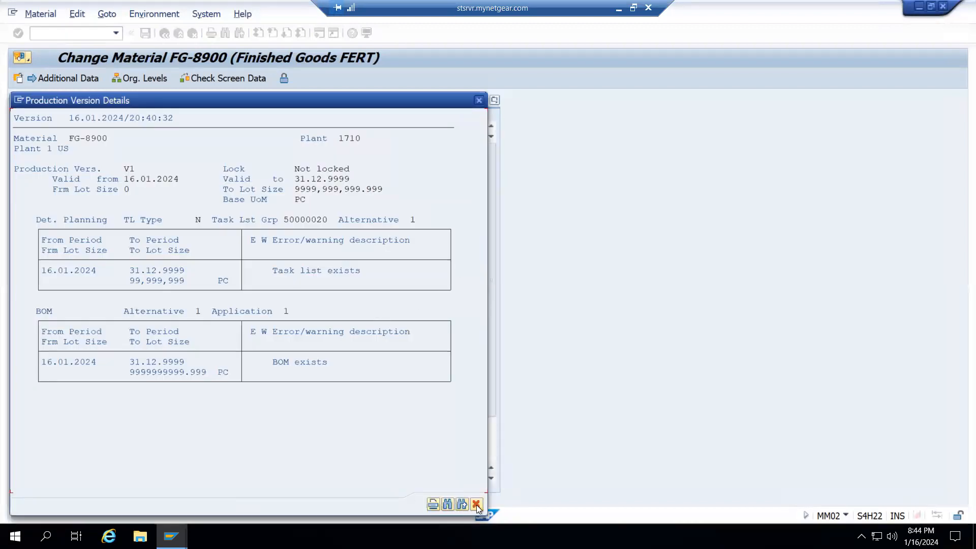
{"action": "left_click", "coordinate": [476, 504]}
Accept the production version details and overview, and save material FG-8900
{"action": "left_click", "coordinate": [304, 504]}
{"action": "left_click", "coordinate": [193, 405]}
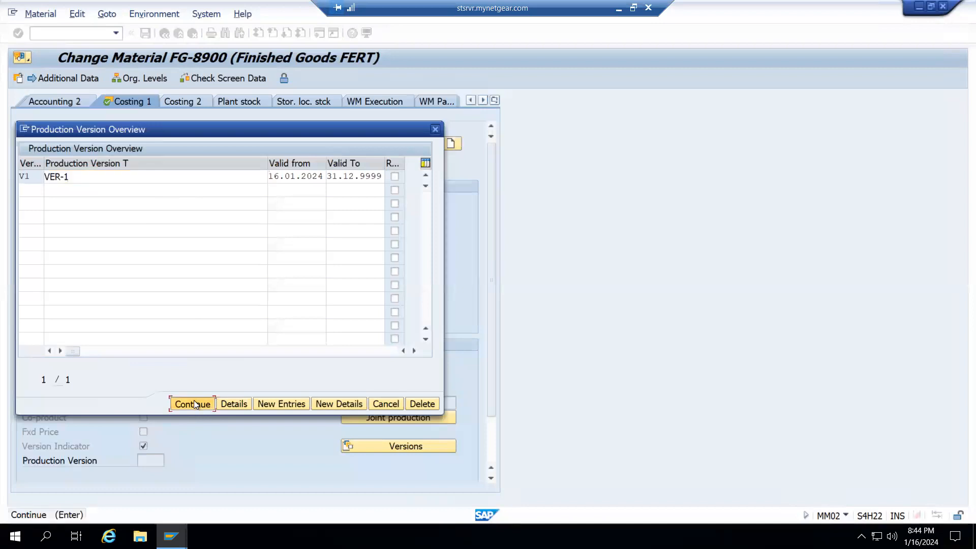
{"action": "left_click", "coordinate": [144, 33]}
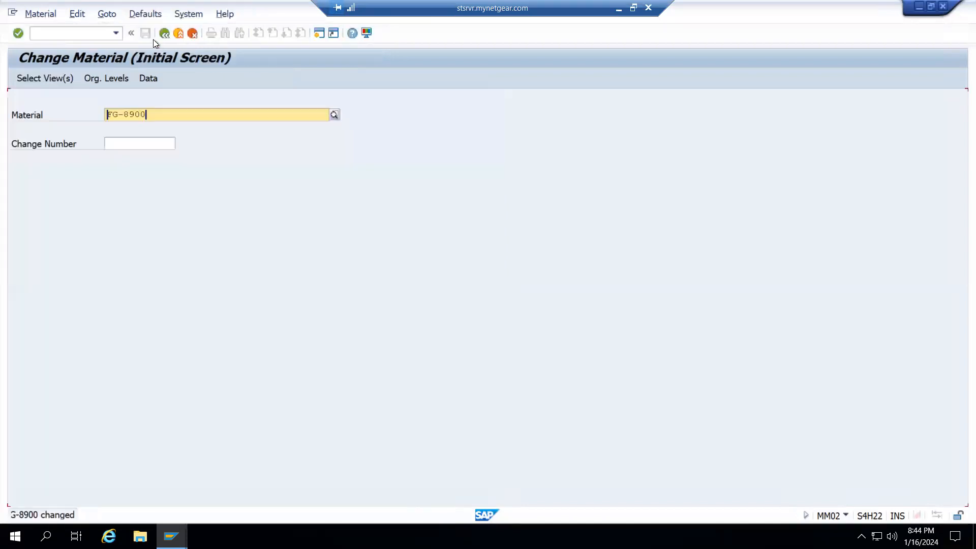
Leave the material change transaction and start transaction CO01
{"action": "key", "text": "F3"}
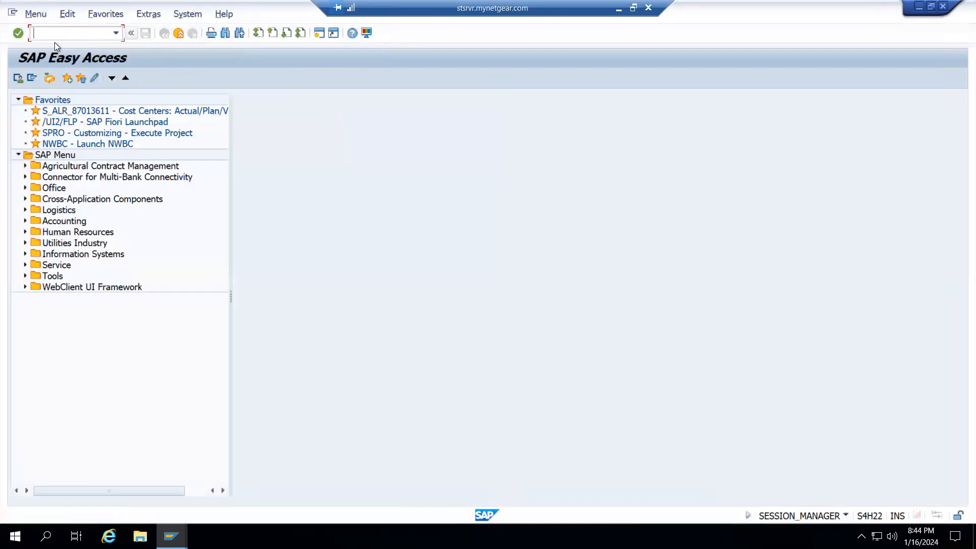
{"action": "type", "text": "co01"}
{"action": "key", "text": "Return"}
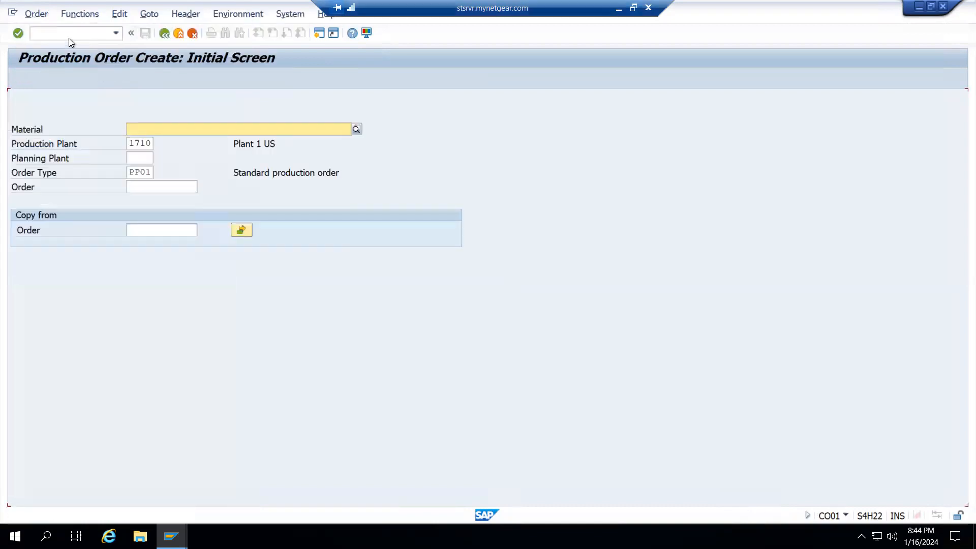
Review the Master Data and Production Cycle sections of the Excel checklist
{"action": "key", "text": "alt+Tab"}
{"action": "left_click_drag", "start_coordinate": [69, 157], "coordinate": [524, 306]}
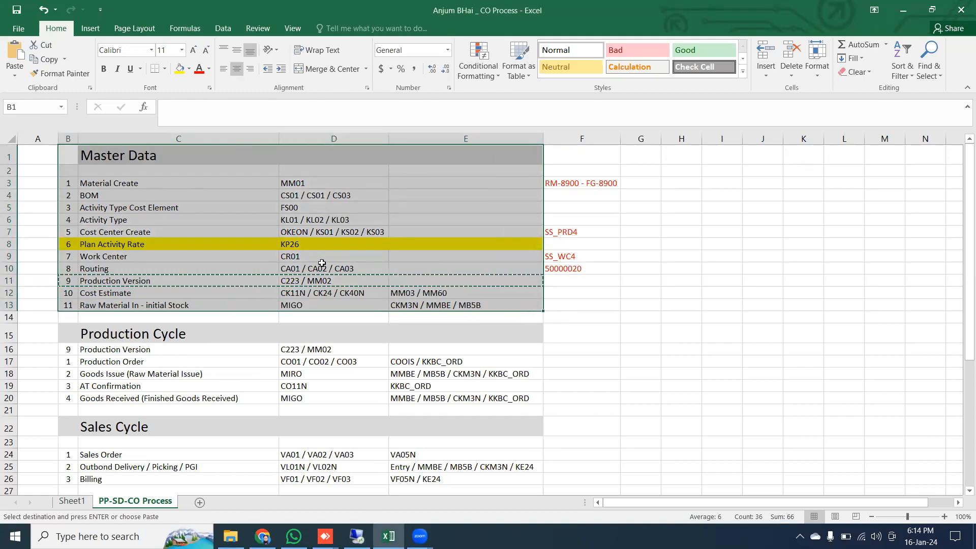
{"action": "scroll", "coordinate": [322, 264], "scroll_direction": "down", "scroll_amount": 3}
{"action": "left_click_drag", "start_coordinate": [8, 219], "coordinate": [13, 280]}
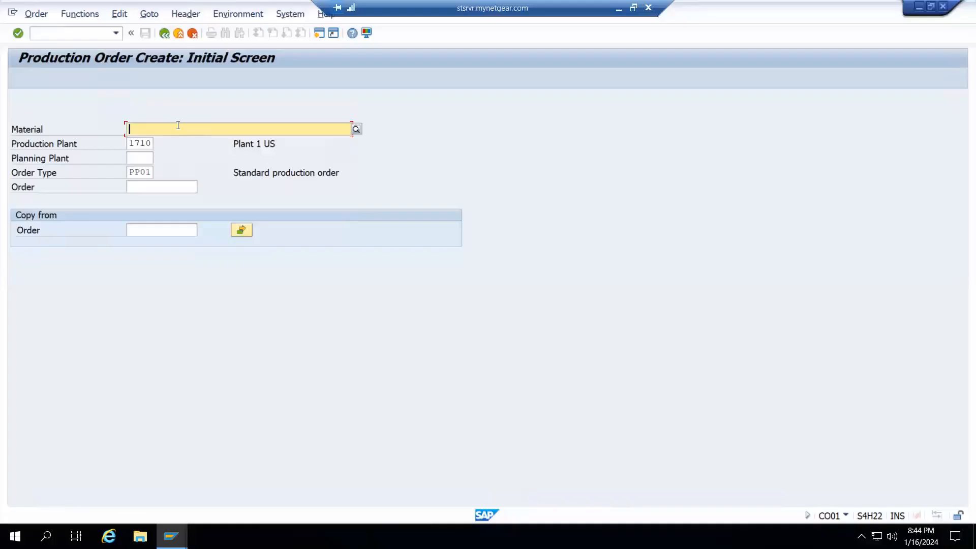
Set up a production order for material FG-8900 with a total quantity of 1 PC and scheduling type Current date
{"action": "left_click", "coordinate": [178, 125]}
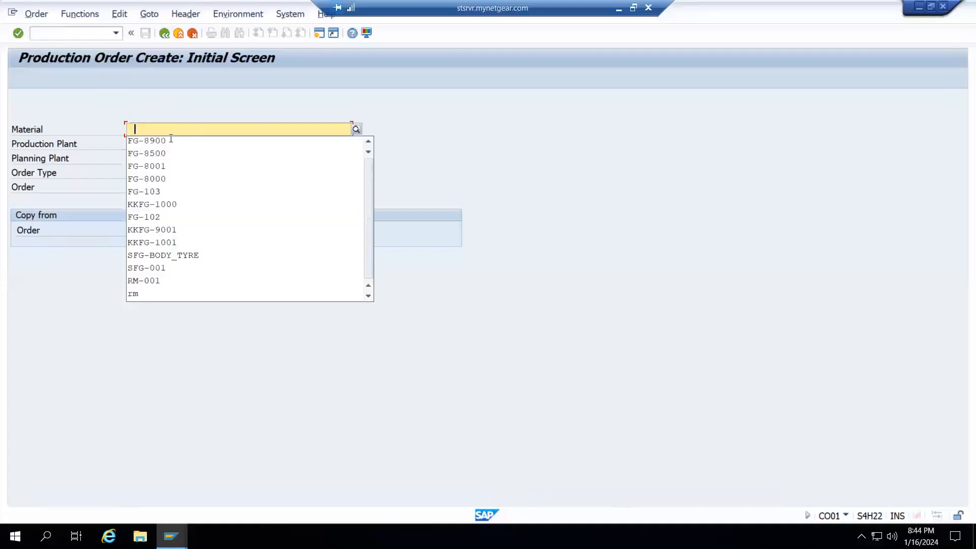
{"action": "left_click", "coordinate": [169, 142]}
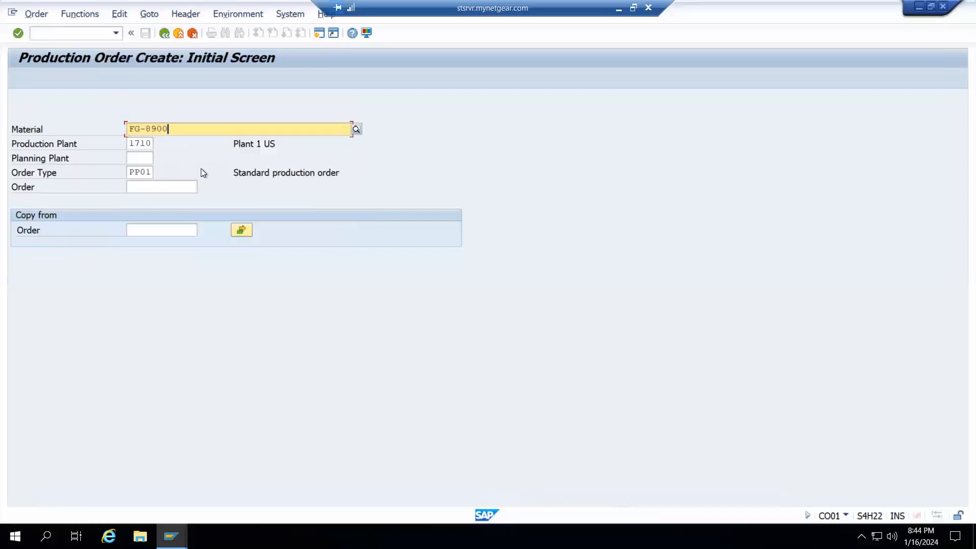
{"action": "key", "text": "Return"}
{"action": "type", "text": "1"}
{"action": "key", "text": "Return"}
{"action": "left_click", "coordinate": [208, 346]}
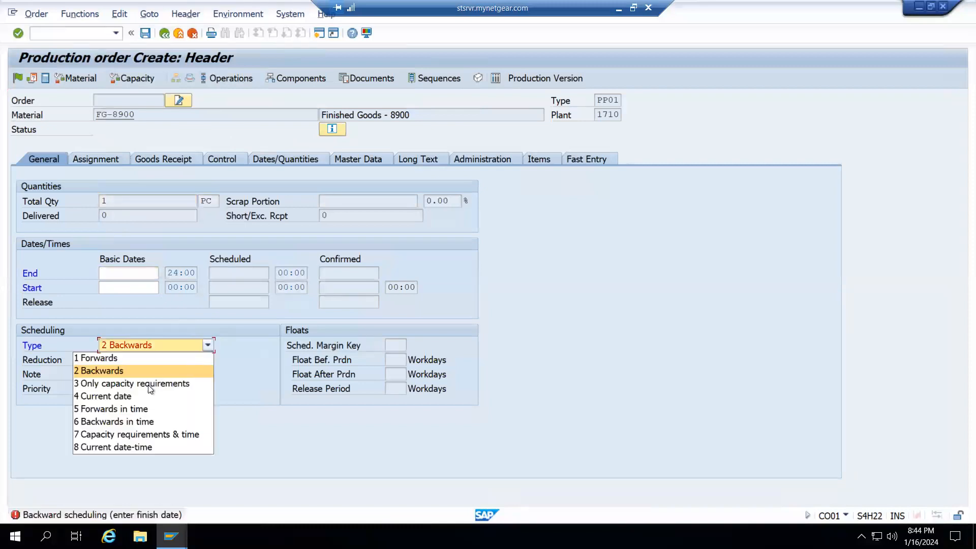
{"action": "left_click", "coordinate": [130, 396]}
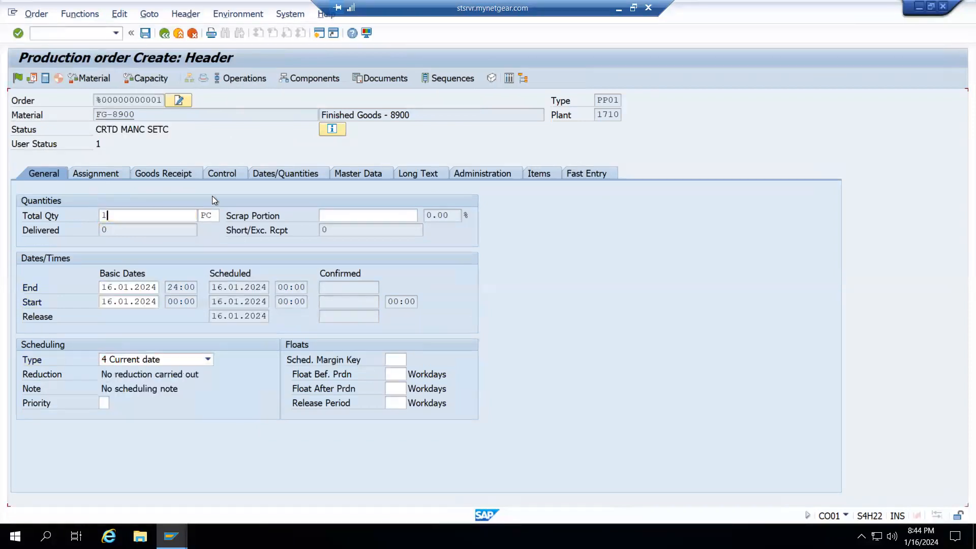
Calculate the production order's costs and view its cost analysis
{"action": "left_click", "coordinate": [45, 79]}
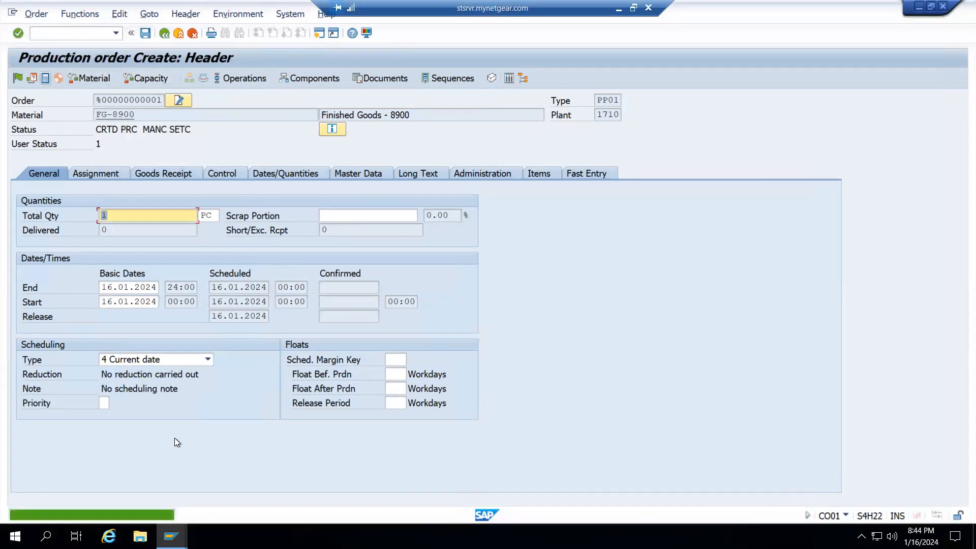
{"action": "left_click", "coordinate": [150, 14]}
{"action": "mouse_move", "coordinate": [179, 75]}
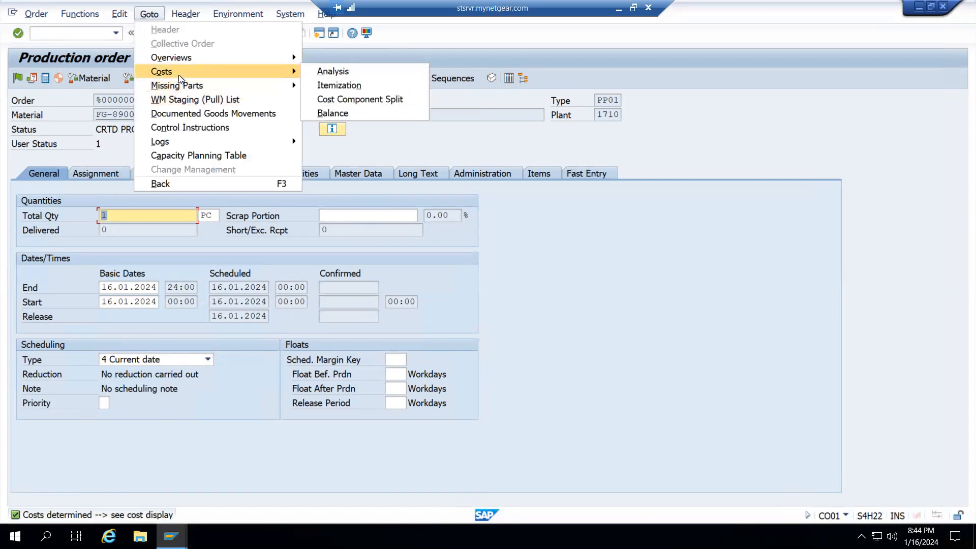
{"action": "left_click", "coordinate": [333, 71]}
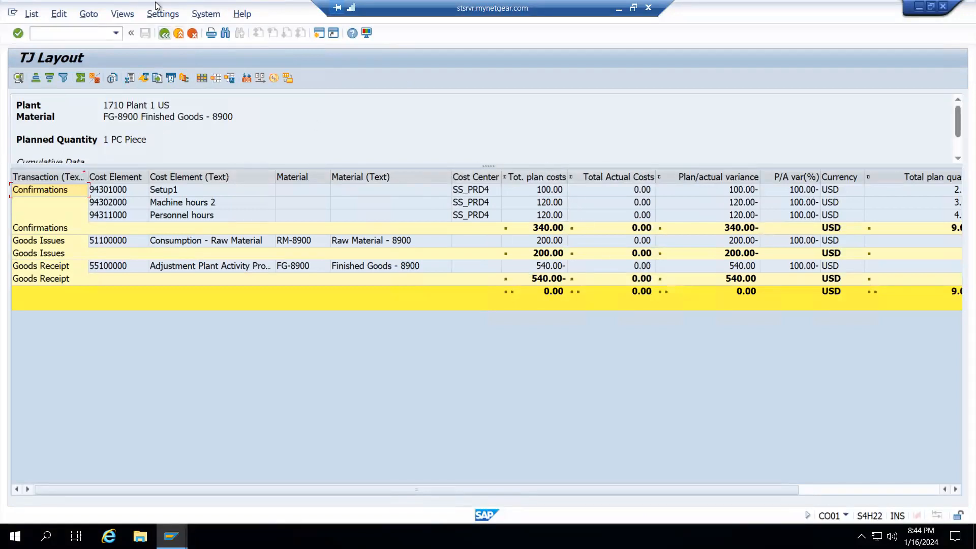
{"action": "key", "text": "F3"}
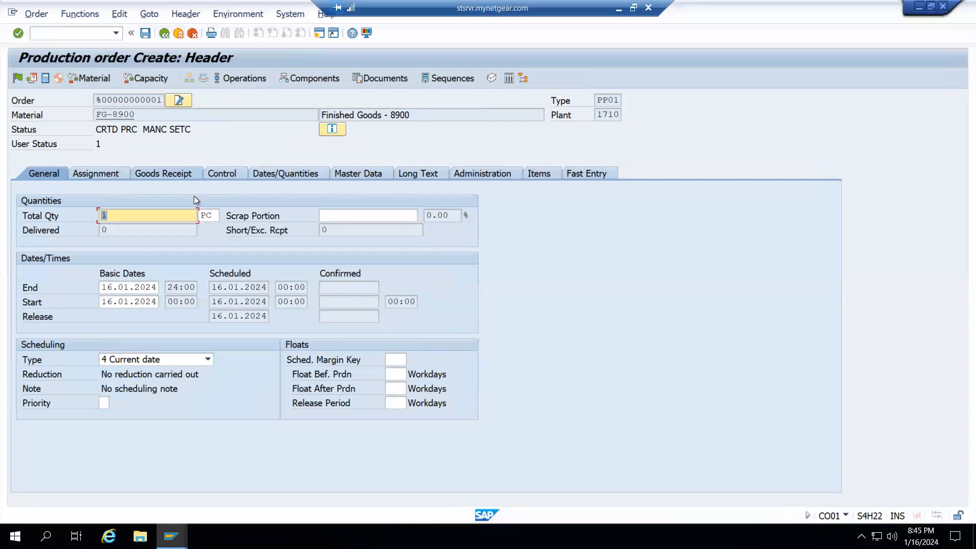
Reopen the order's cost analysis and examine the planned cost of the RM-8900 raw material consumption
{"action": "left_click", "coordinate": [149, 14]}
{"action": "mouse_move", "coordinate": [175, 73]}
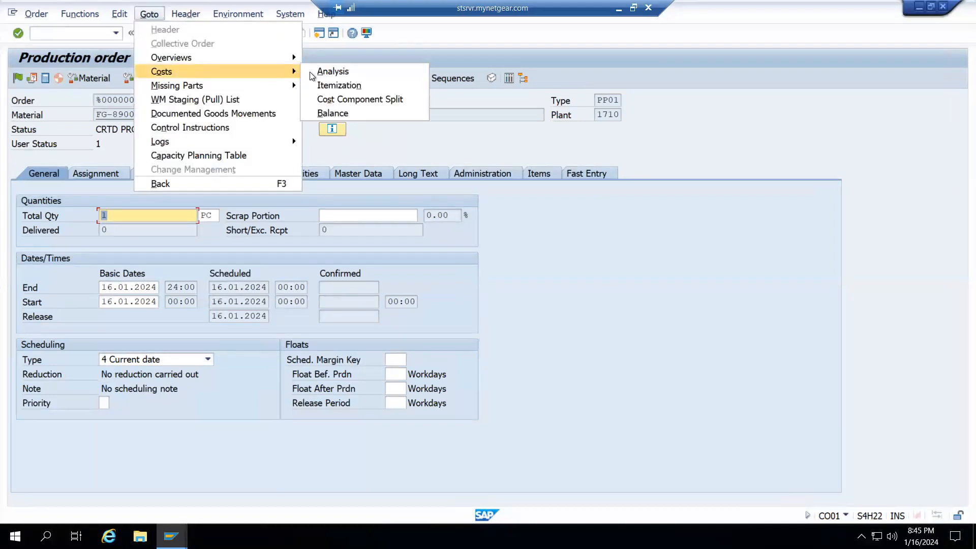
{"action": "left_click", "coordinate": [311, 72]}
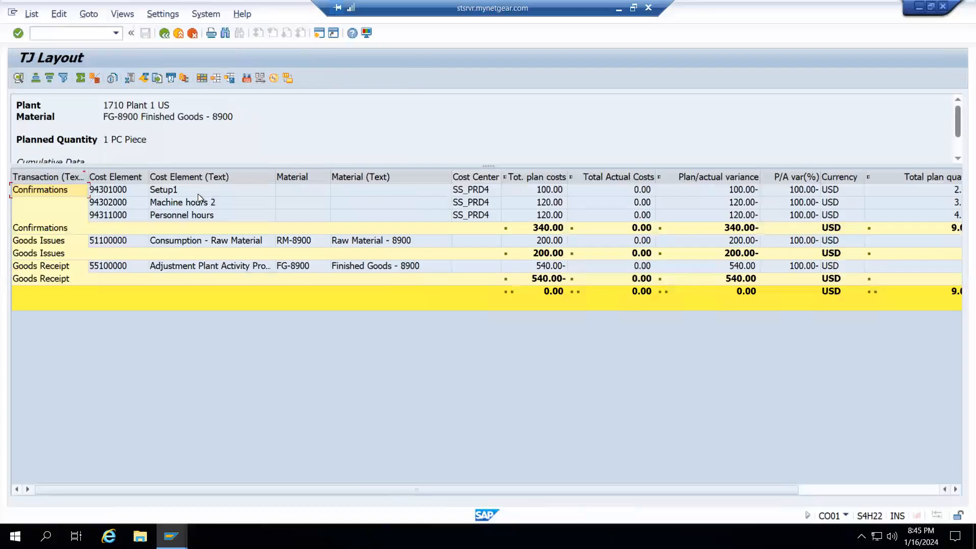
{"action": "left_click", "coordinate": [246, 245]}
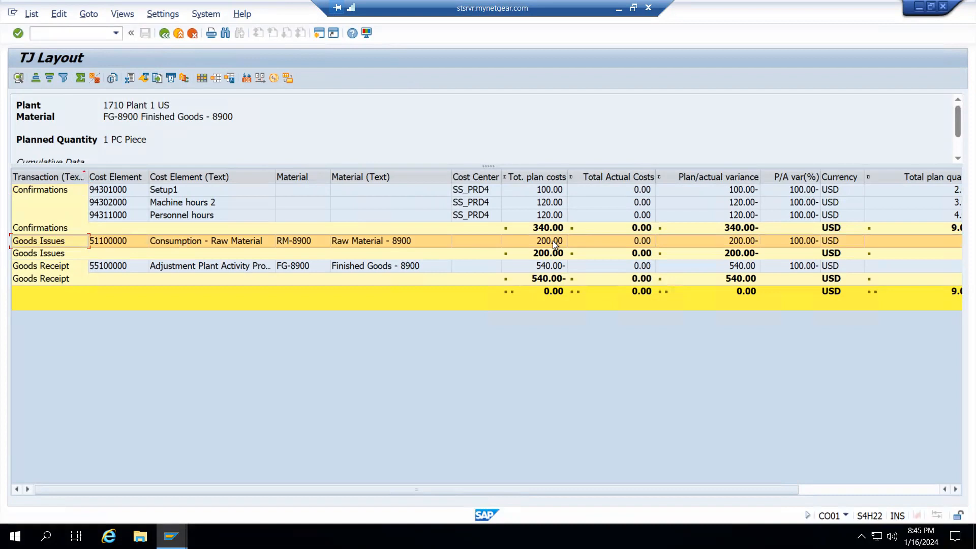
{"action": "key", "text": "F3"}
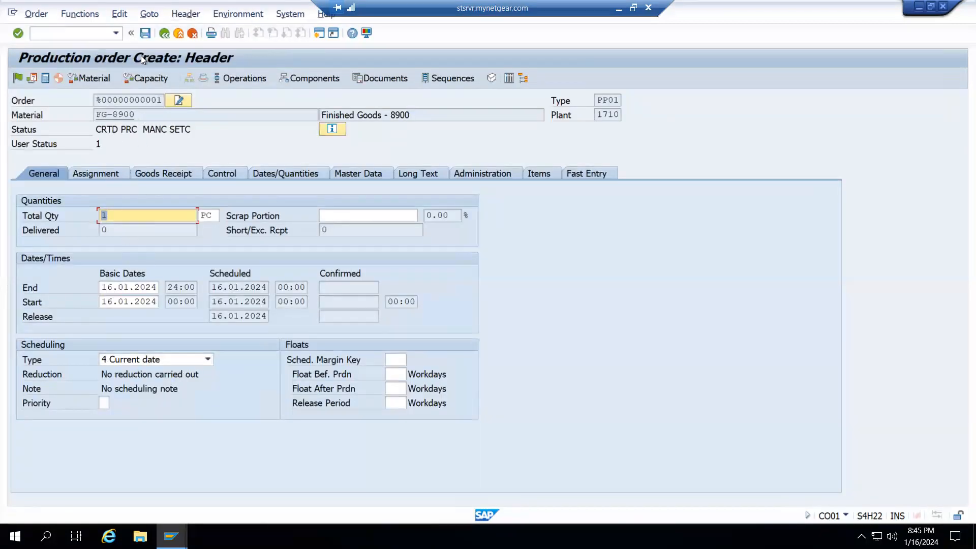
Release the FG-8900 production order and save it
{"action": "left_click", "coordinate": [17, 79]}
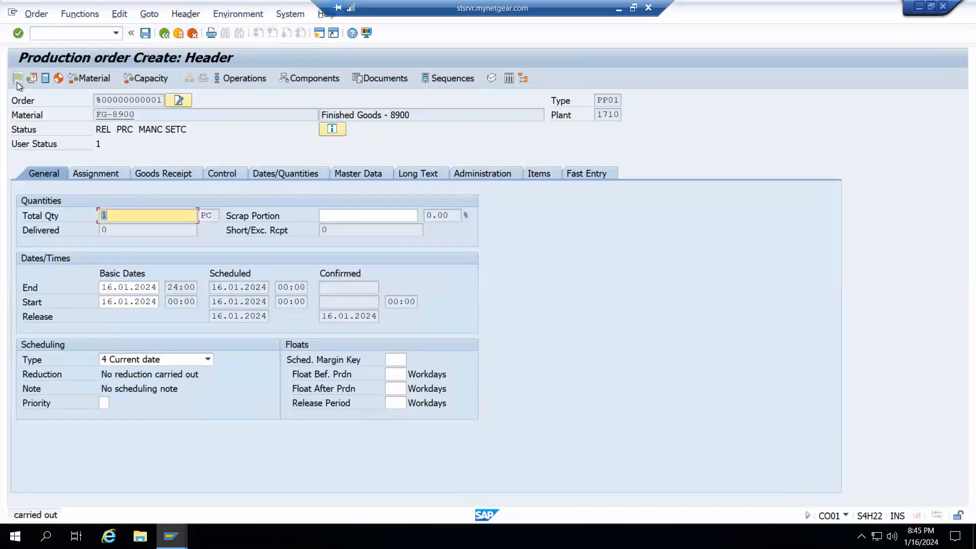
{"action": "left_click", "coordinate": [144, 33]}
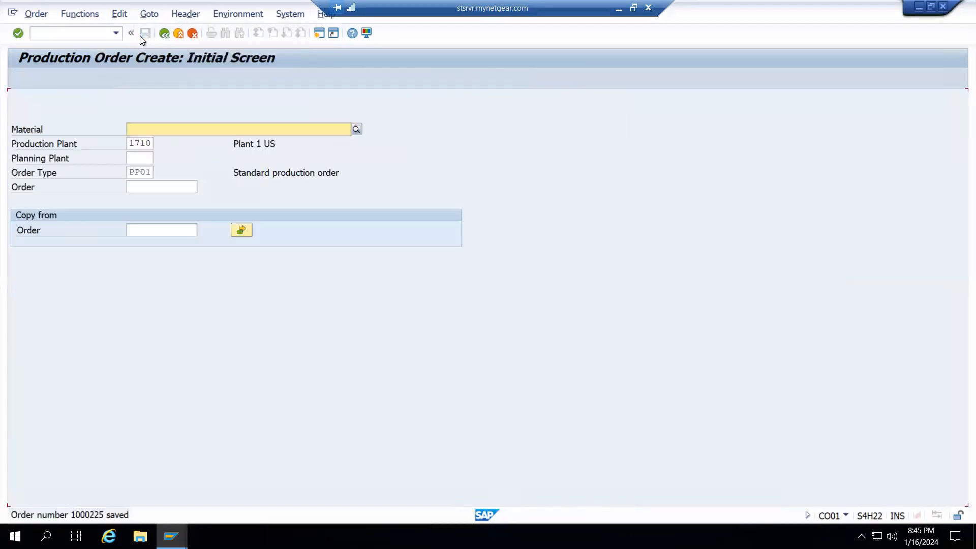
Copy the new order number from the save message into cell F17, beside Production Order in the Excel checklist
{"action": "left_click", "coordinate": [104, 516]}
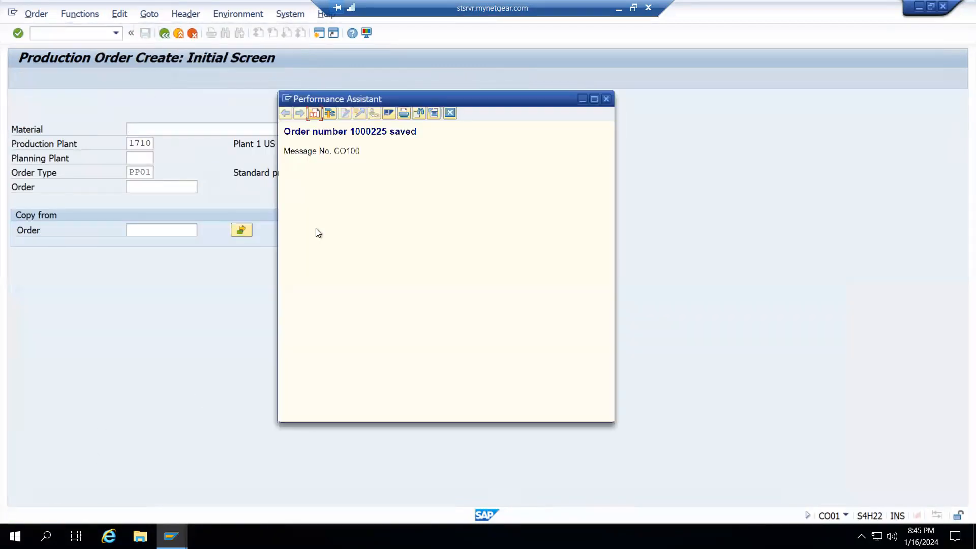
{"action": "double_click", "coordinate": [372, 132]}
{"action": "key", "text": "ctrl+c"}
{"action": "key", "text": "Escape"}
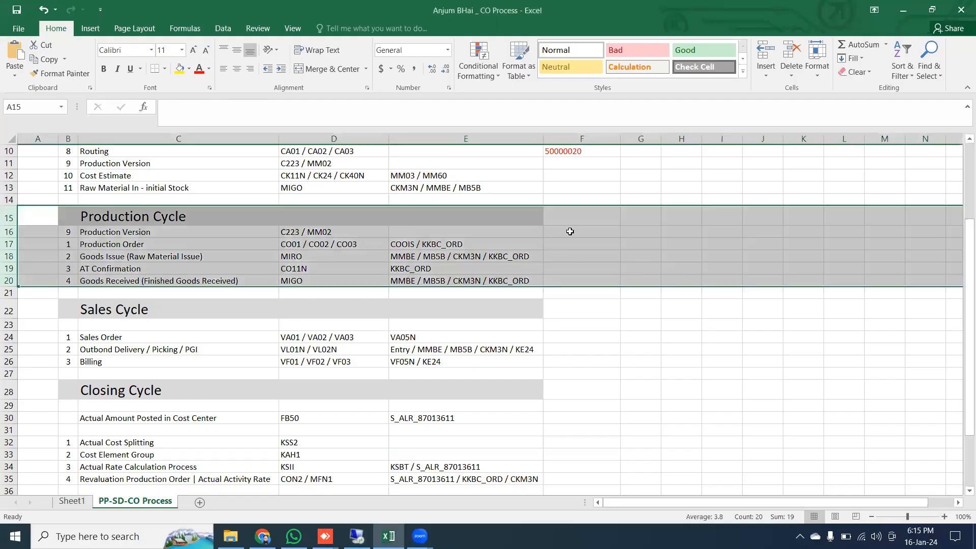
{"action": "left_click", "coordinate": [581, 245]}
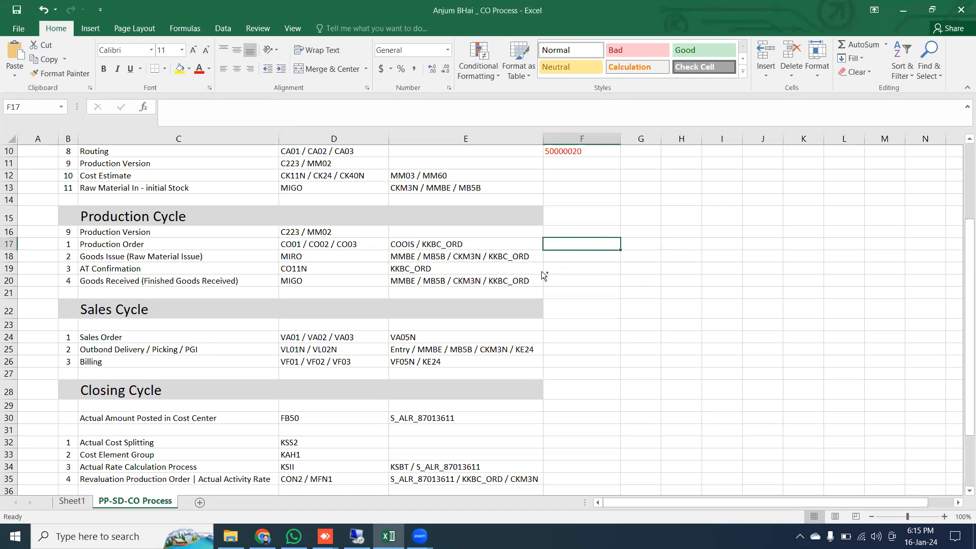
{"action": "key", "text": "ctrl+v"}
Clear the Production Version entry in row 16 of the checklist's Production Cycle section, and return to SAP
{"action": "left_click_drag", "start_coordinate": [321, 232], "coordinate": [61, 232]}
{"action": "key", "text": "Delete"}
{"action": "left_click", "coordinate": [519, 309]}
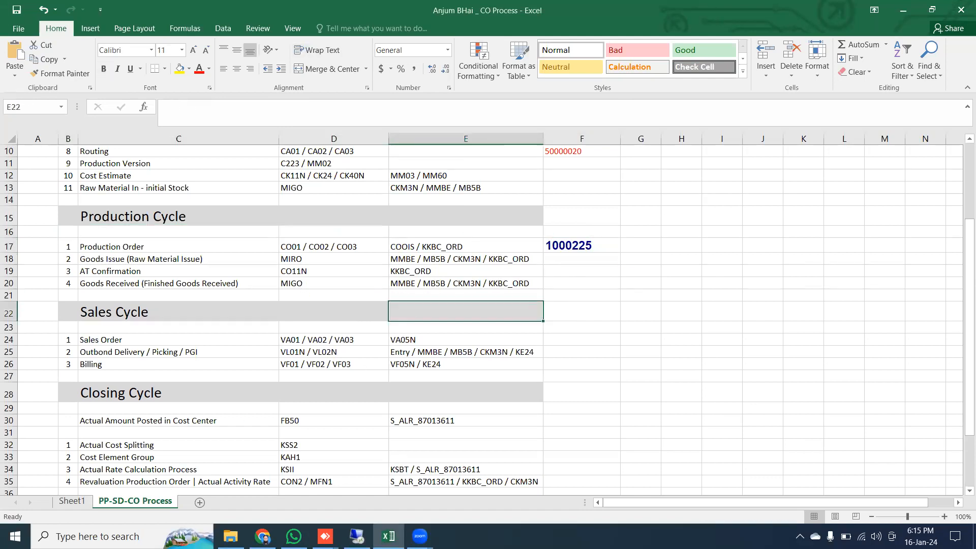
{"action": "left_click", "coordinate": [199, 503]}
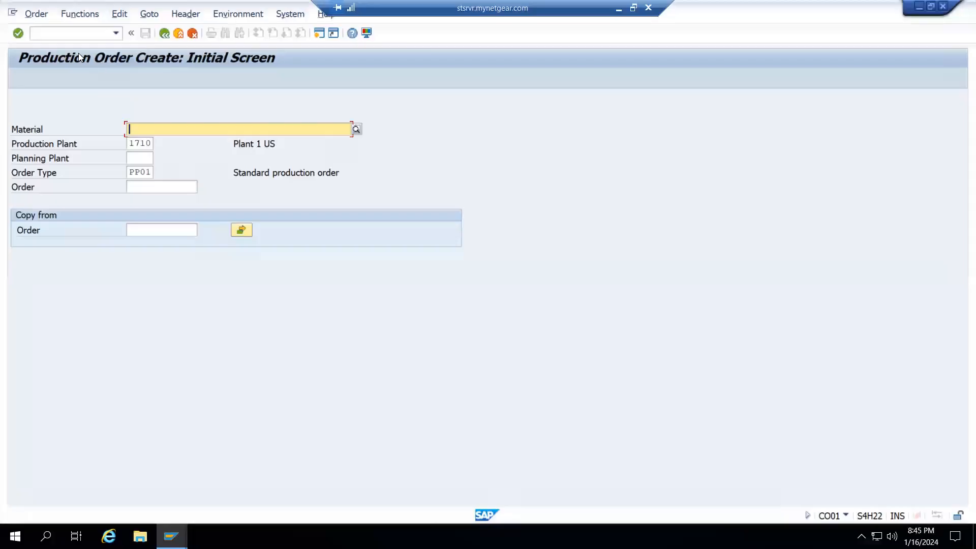
Leave order creation, display the released FG-8900 production order with CO03, and open its cost analysis
{"action": "left_click", "coordinate": [155, 35]}
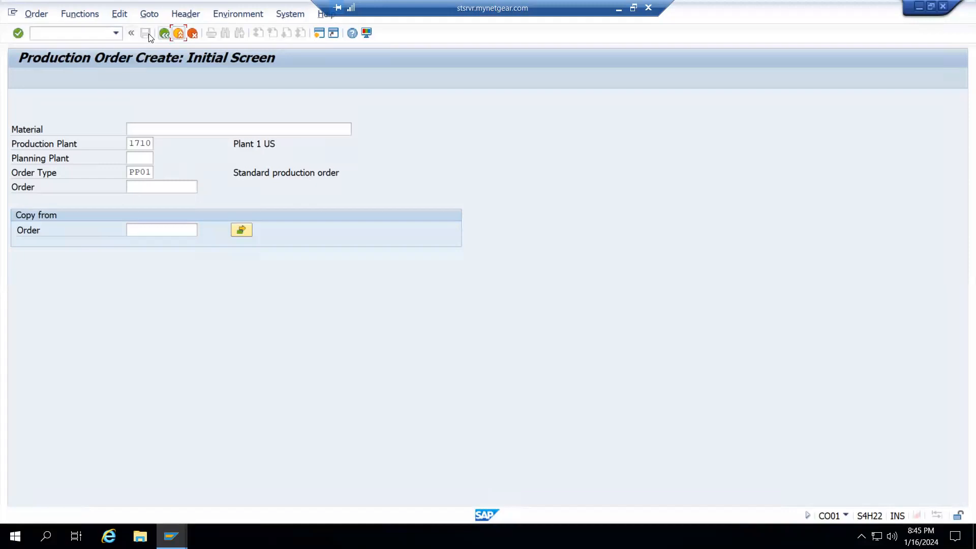
{"action": "left_click", "coordinate": [164, 34]}
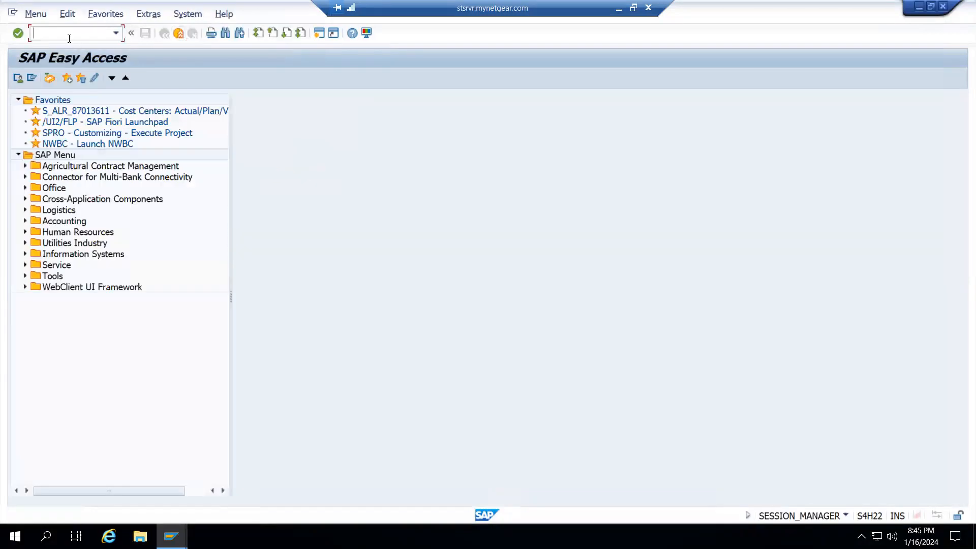
{"action": "key", "text": "Return"}
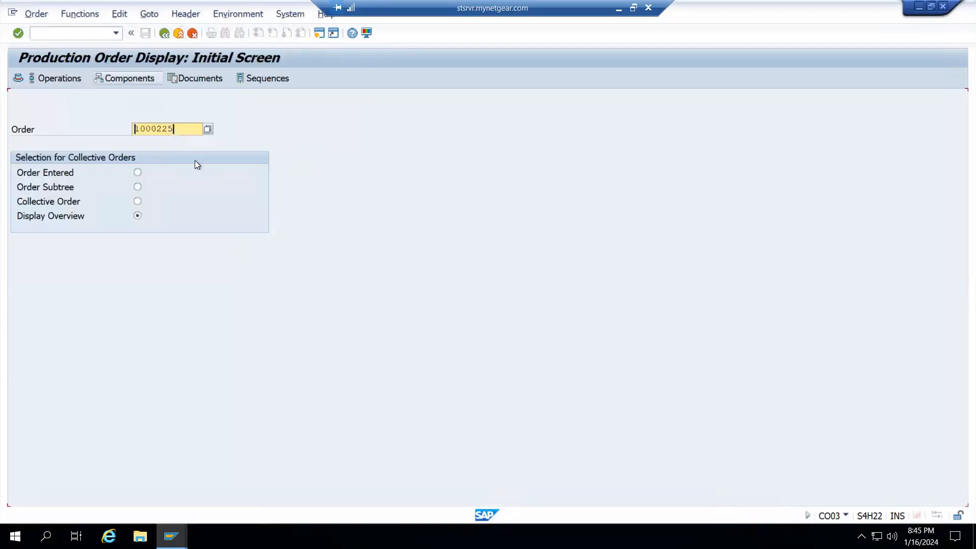
{"action": "key", "text": "Return"}
{"action": "left_click", "coordinate": [148, 14]}
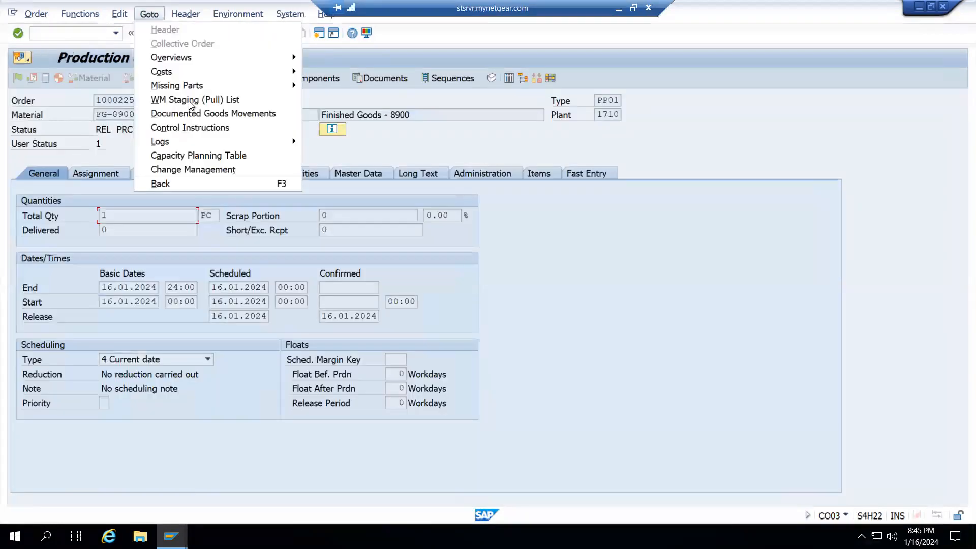
{"action": "mouse_move", "coordinate": [181, 70]}
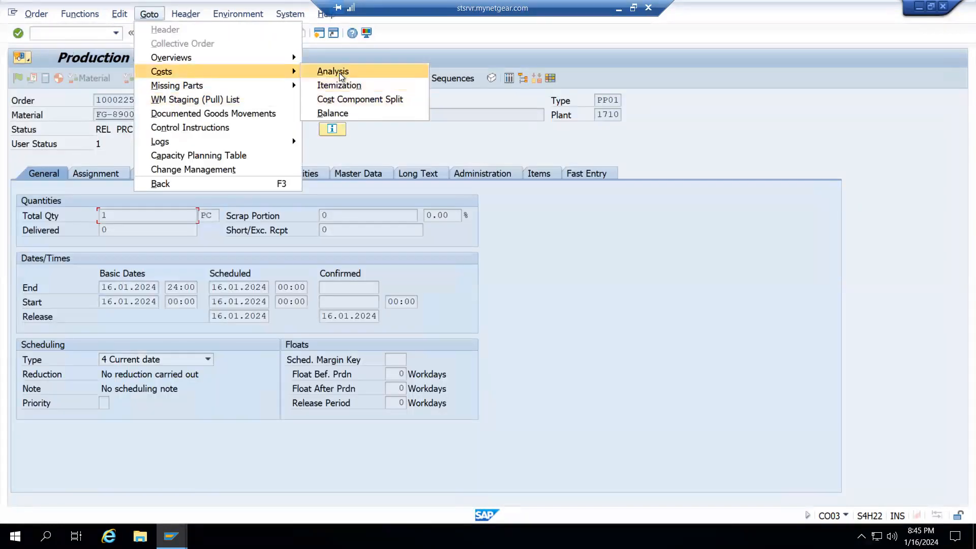
{"action": "left_click", "coordinate": [340, 72]}
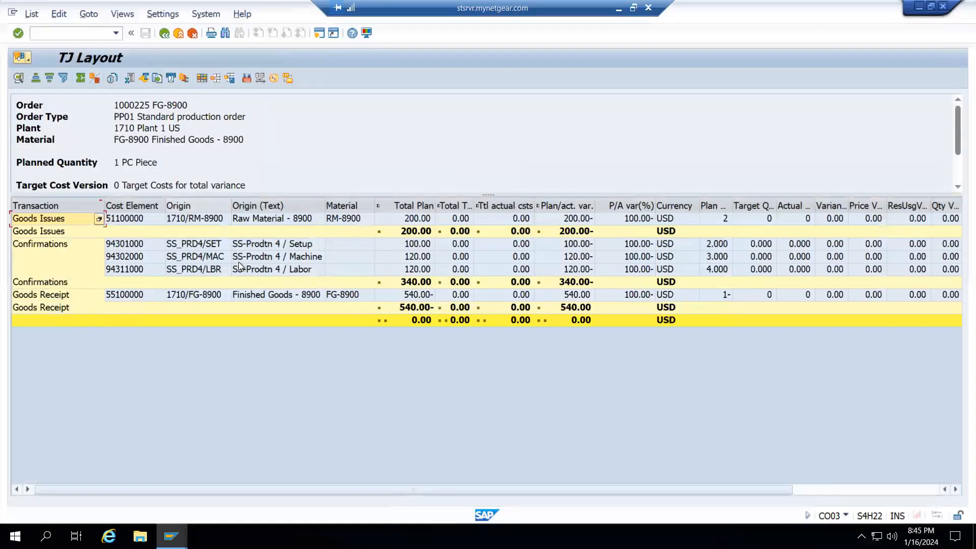
{"action": "right_click", "coordinate": [272, 259]}
{"action": "left_click", "coordinate": [301, 345]}
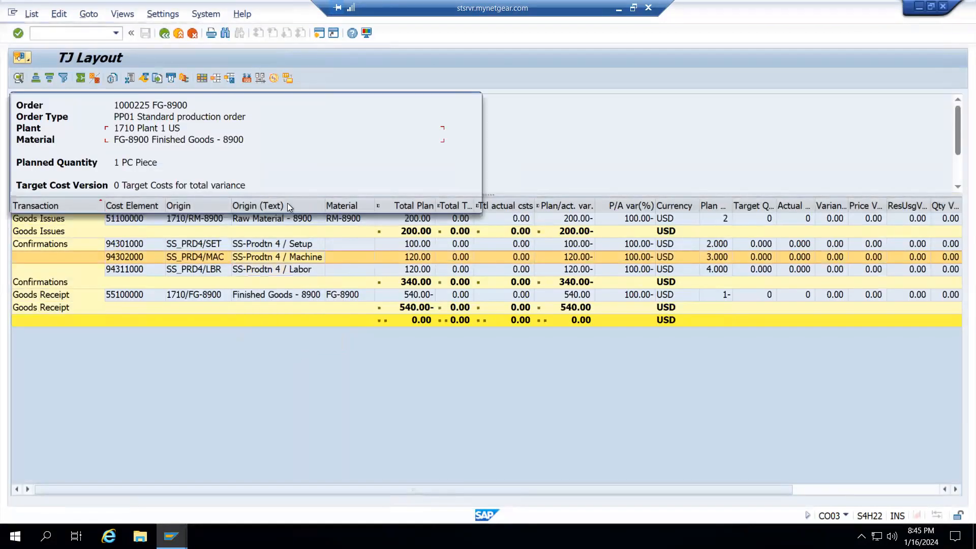
{"action": "left_click", "coordinate": [383, 202]}
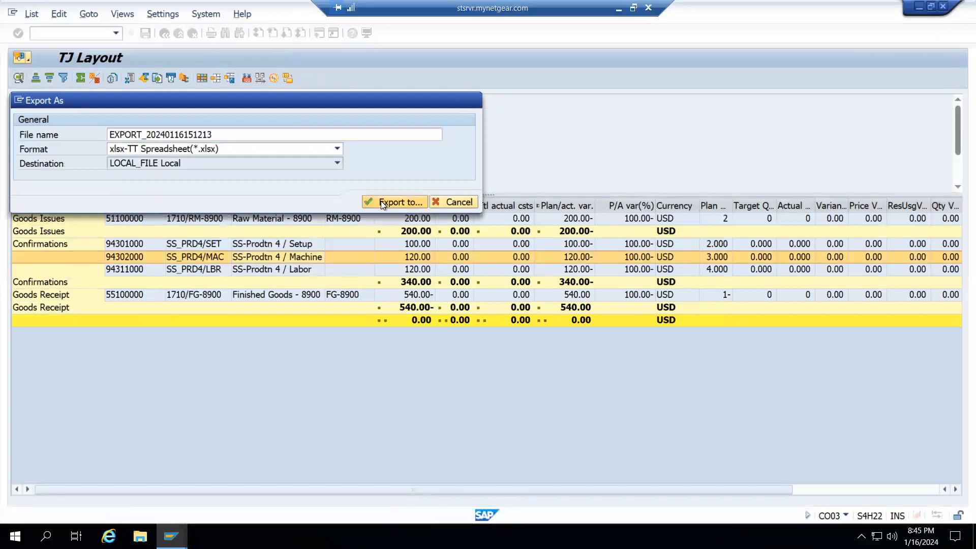
{"action": "left_click", "coordinate": [310, 393]}
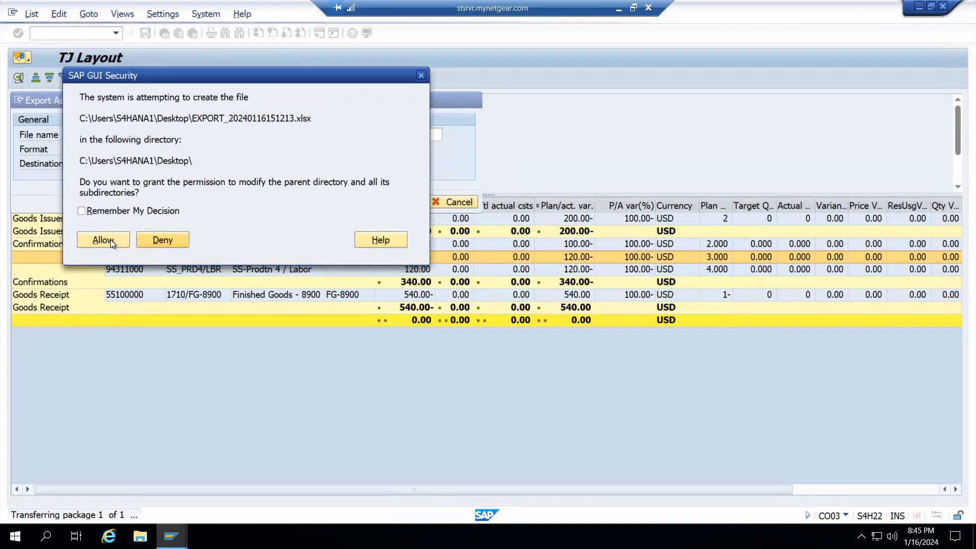
{"action": "left_click", "coordinate": [111, 240]}
{"action": "left_click", "coordinate": [103, 197]}
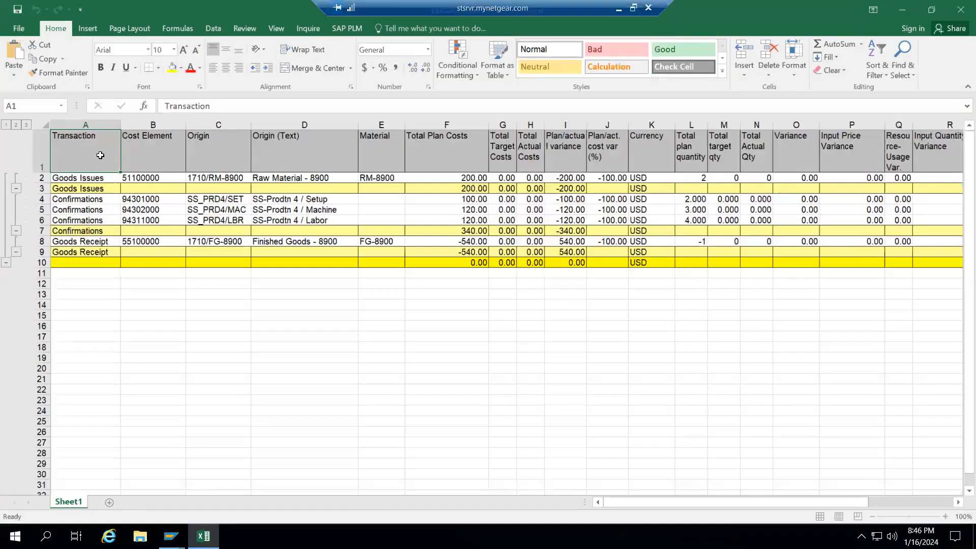
Copy the whole exported cost table and paste it at cell A1 of Sheet3 in the CO Process workbook
{"action": "key", "text": "ctrl+shift+Right"}
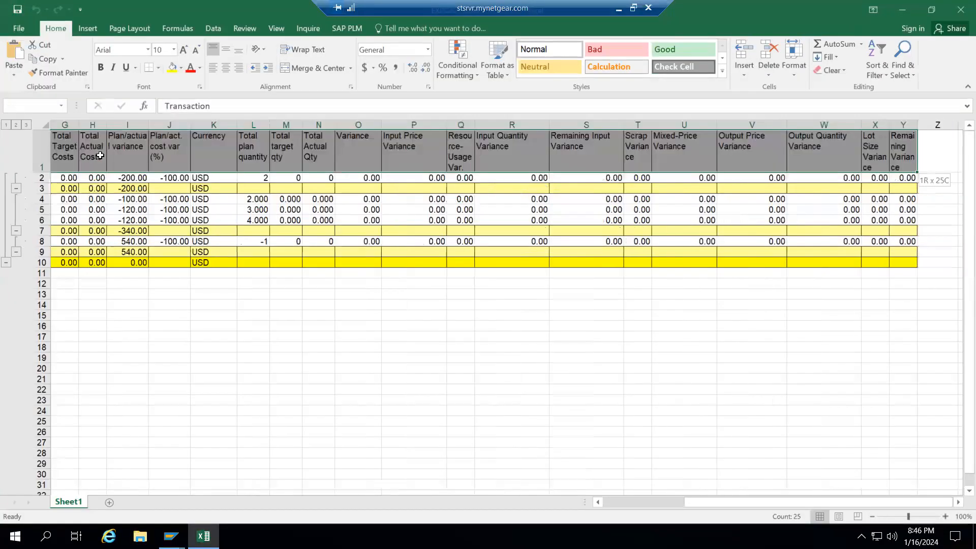
{"action": "key", "text": "ctrl+shift+Down"}
{"action": "key", "text": "ctrl+c"}
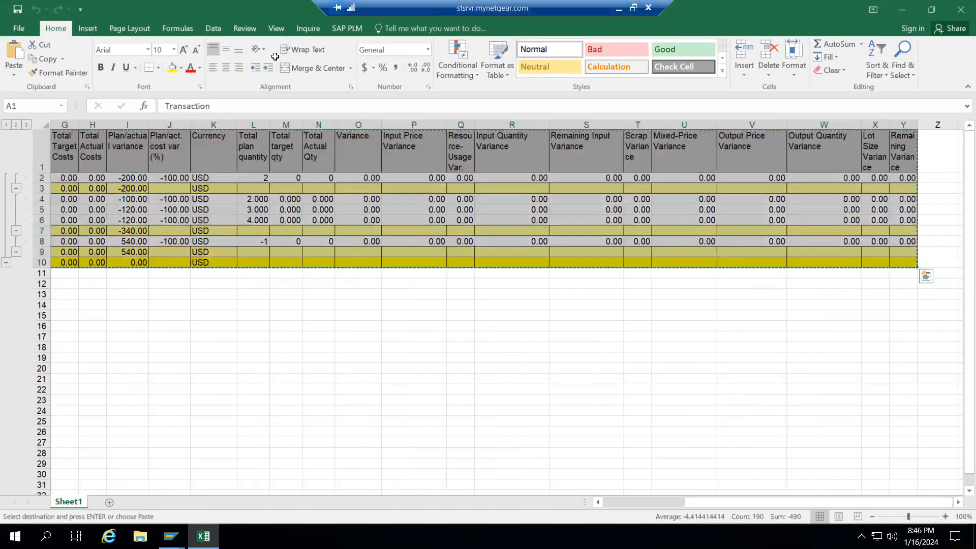
{"action": "key", "text": "alt+Tab"}
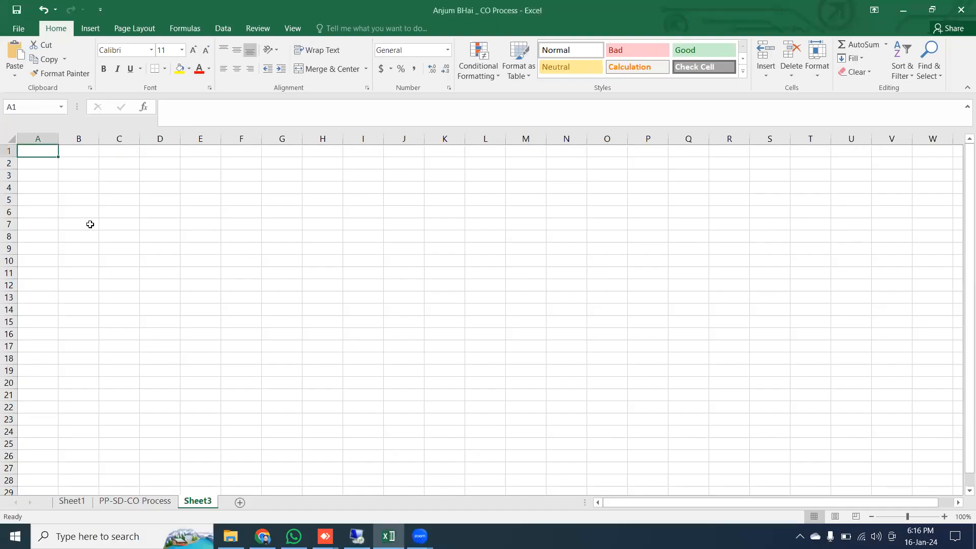
{"action": "key", "text": "ctrl+v"}
Autofit columns A to D of the pasted table and review the total plan costs and total plan quantity columns
{"action": "double_click", "coordinate": [58, 138]}
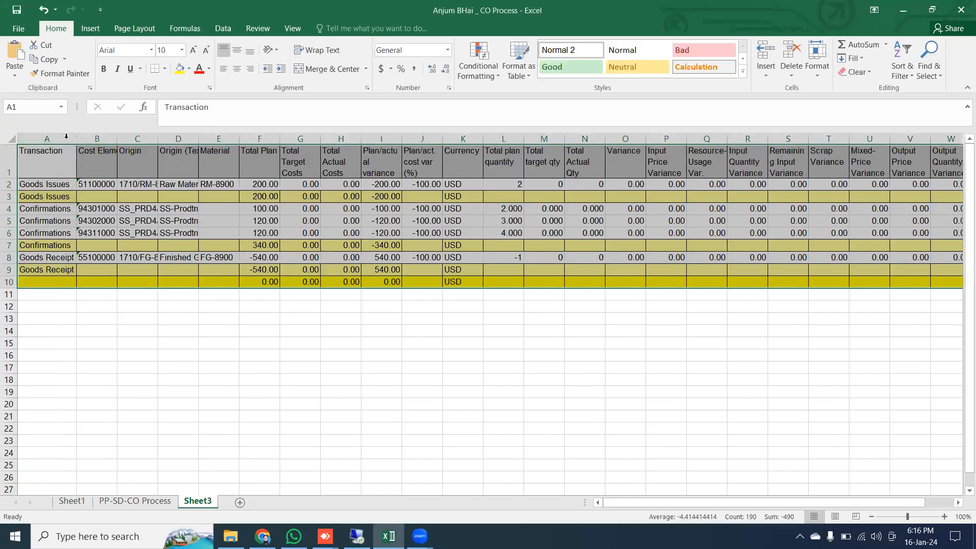
{"action": "double_click", "coordinate": [117, 136]}
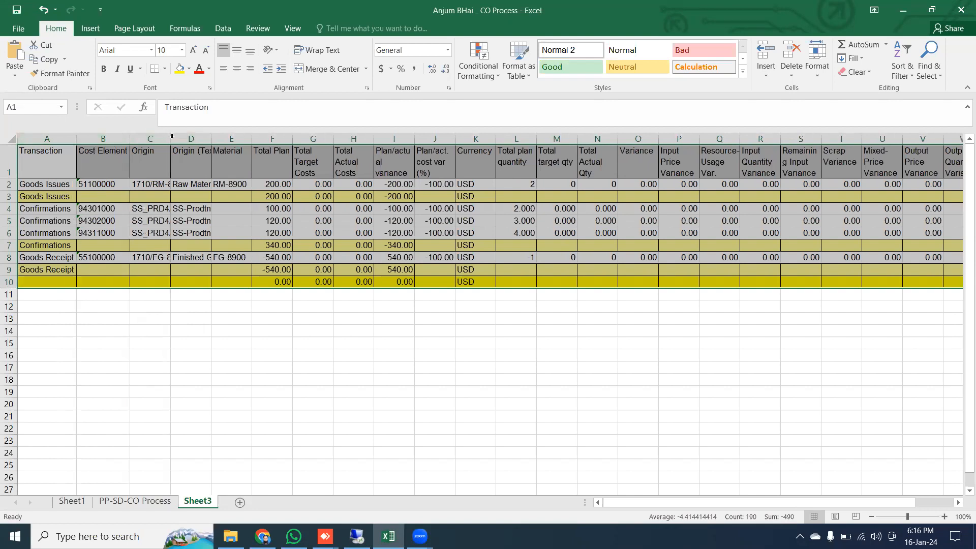
{"action": "double_click", "coordinate": [170, 136]}
{"action": "double_click", "coordinate": [235, 137]}
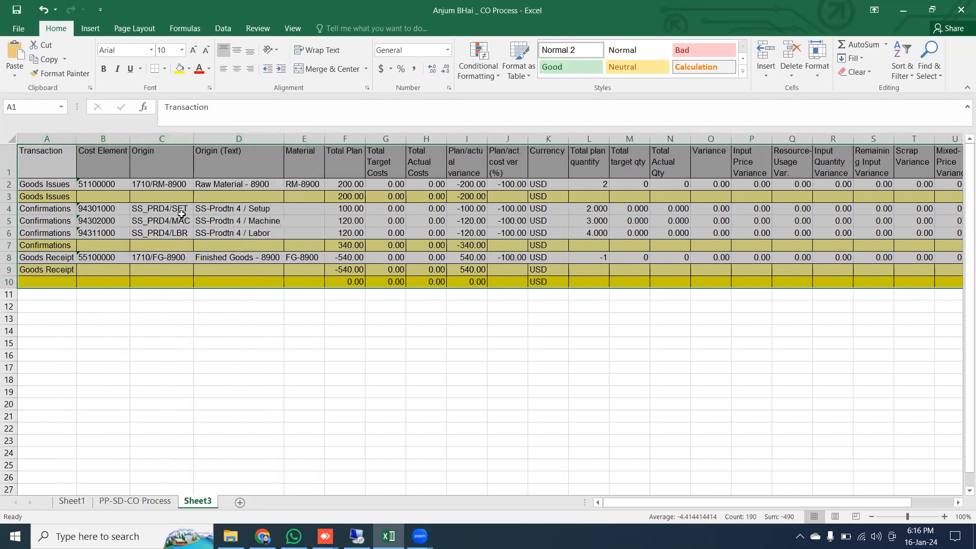
{"action": "left_click_drag", "start_coordinate": [277, 342], "coordinate": [286, 341]}
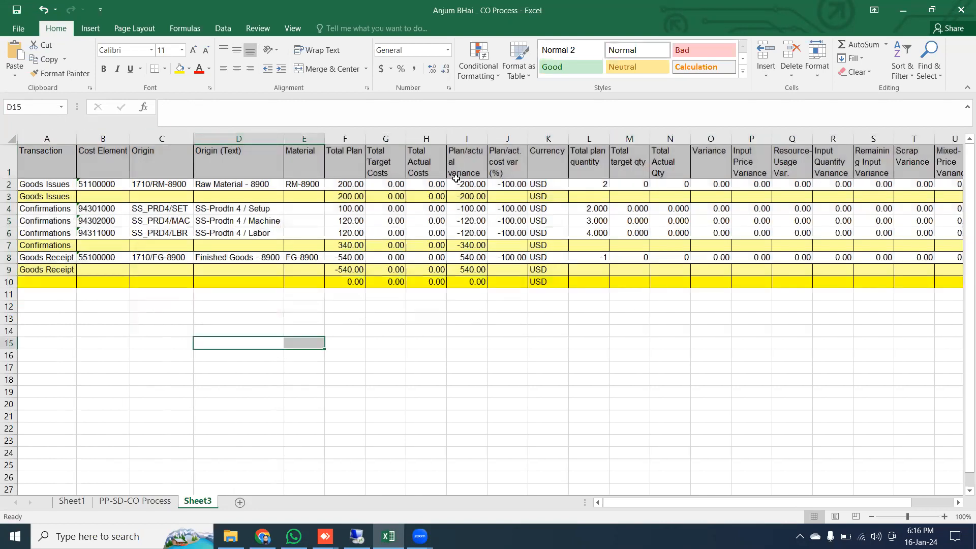
{"action": "left_click_drag", "start_coordinate": [354, 186], "coordinate": [357, 280]}
{"action": "left_click_drag", "start_coordinate": [597, 181], "coordinate": [600, 280]}
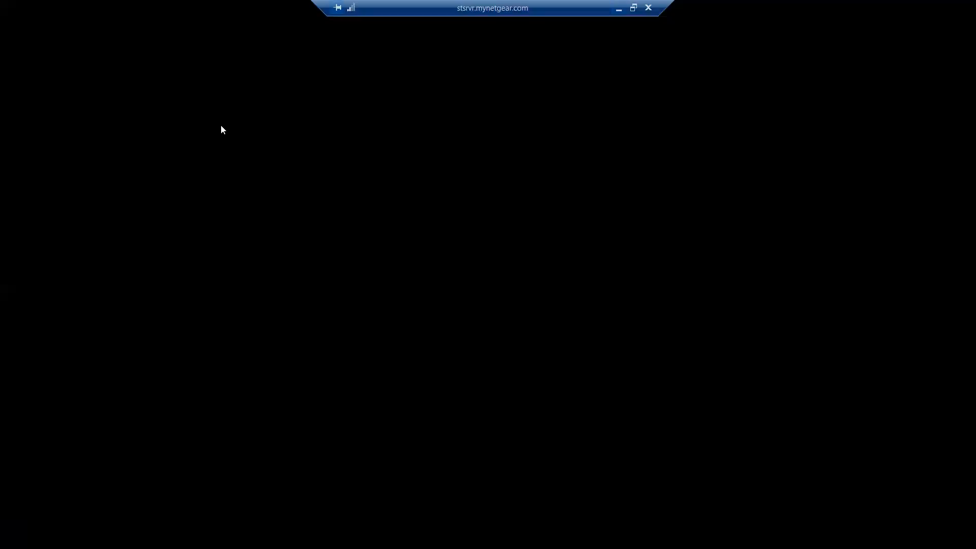
Copy the exported table again and close the exported workbook in the remote session
{"action": "key", "text": "ctrl+a"}
{"action": "key", "text": "ctrl+c"}
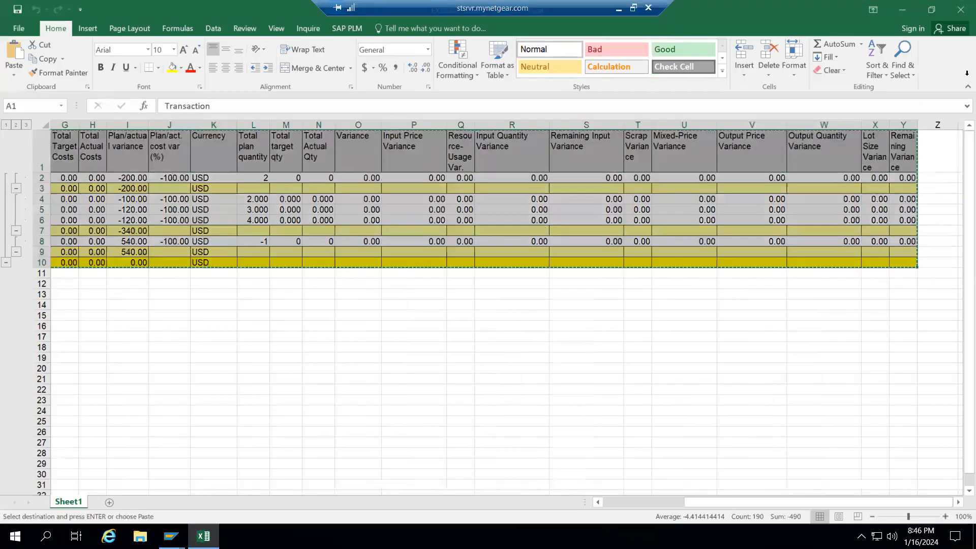
{"action": "left_click", "coordinate": [960, 13]}
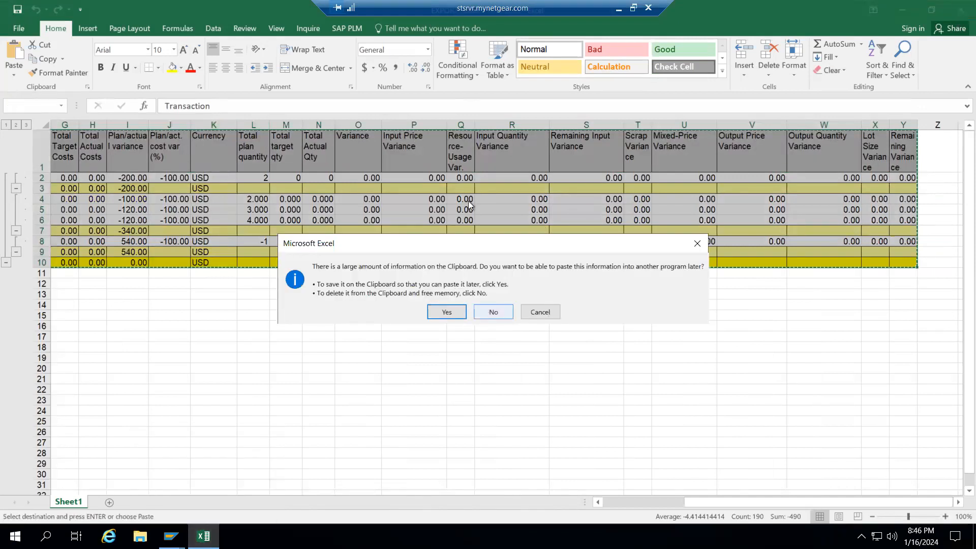
{"action": "key", "text": "Return"}
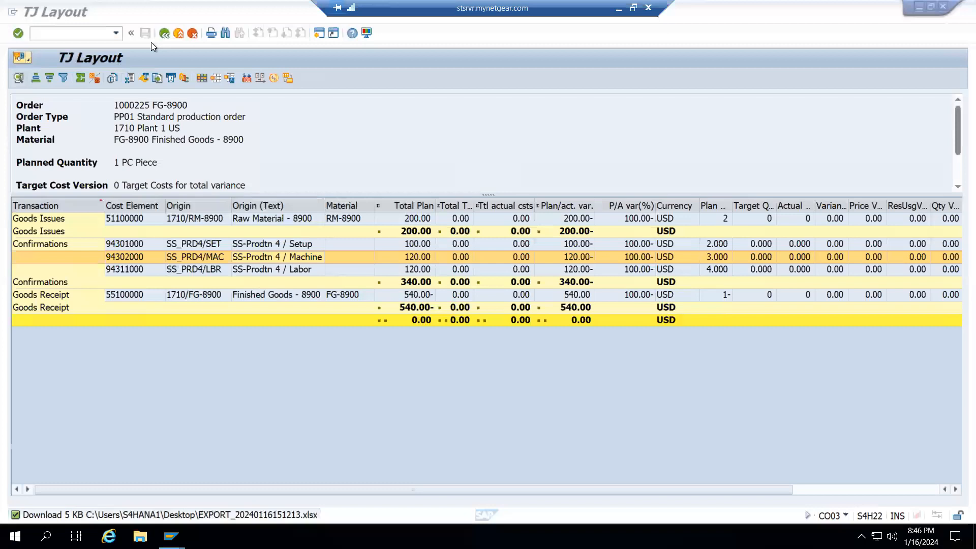
Leave the order display and check the stock overview (MMBE) of material RM-8900 in plant 1710
{"action": "key", "text": "F3"}
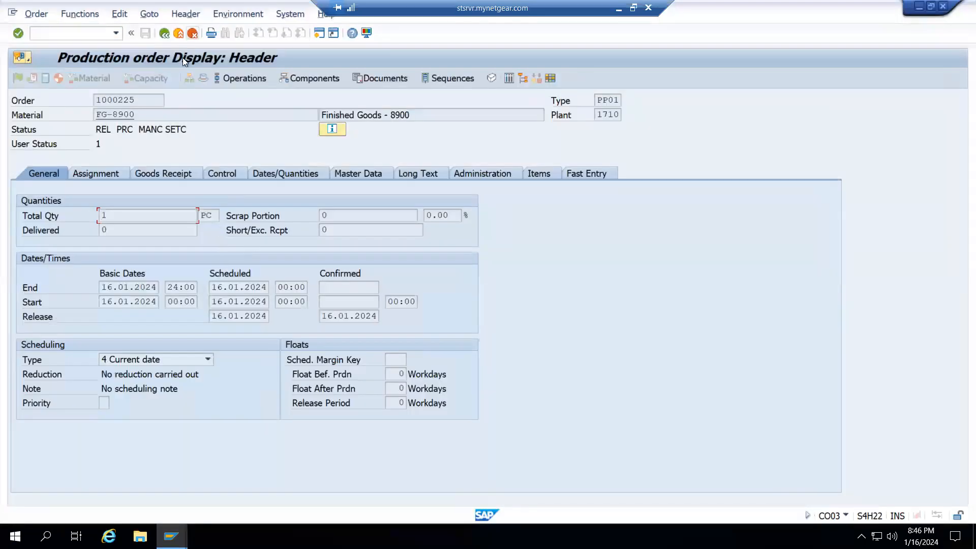
{"action": "left_click", "coordinate": [178, 33]}
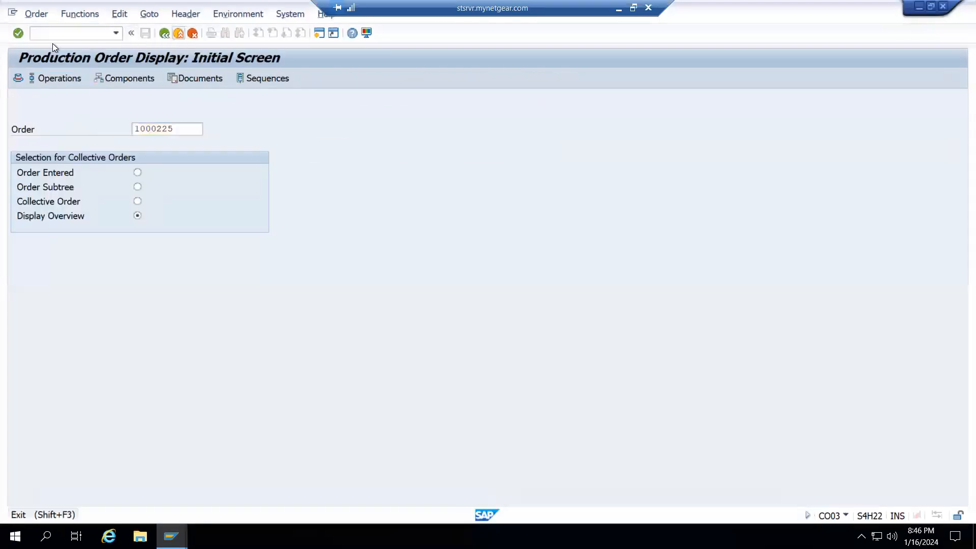
{"action": "type", "text": "mmbe"}
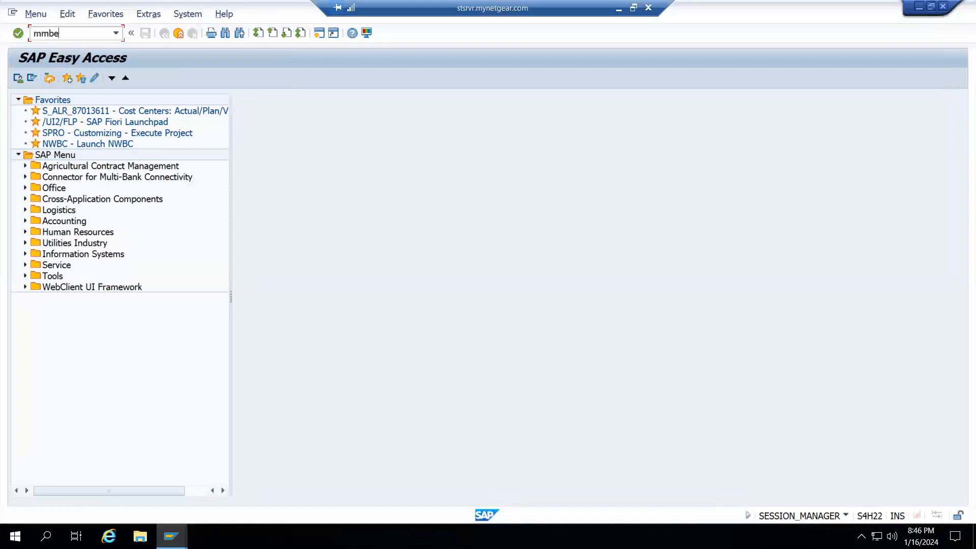
{"action": "key", "text": "Return"}
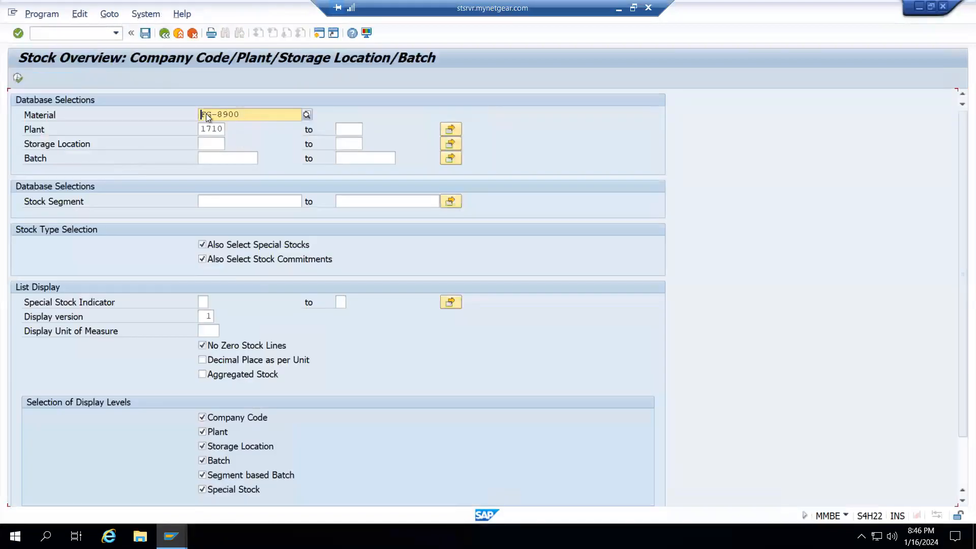
{"action": "key", "text": "shift+End"}
{"action": "key", "text": "Delete"}
{"action": "type", "text": "RM-8900"}
{"action": "key", "text": "Return"}
{"action": "left_click", "coordinate": [18, 77]}
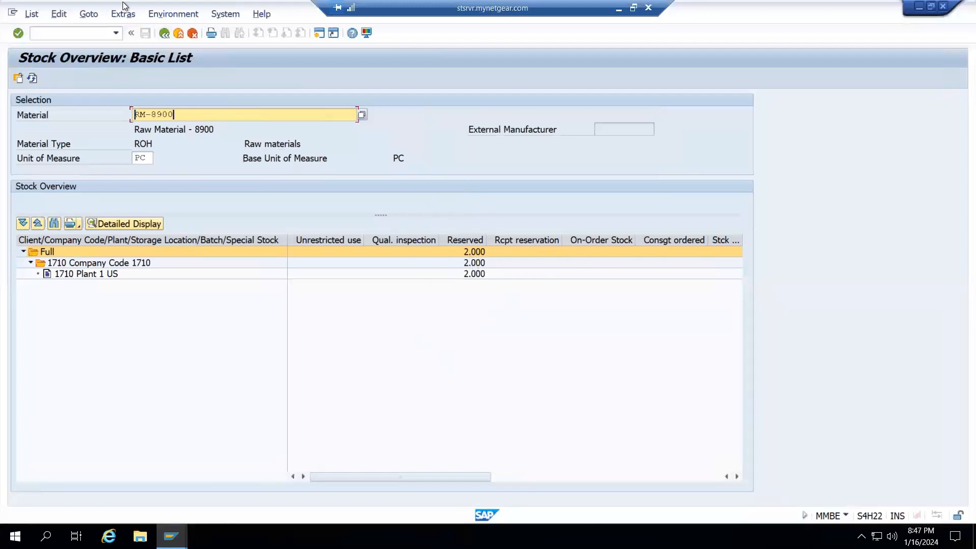
Leave the stock overview without logging off, start MIGO, and set the goods receipt reference to R10 Other
{"action": "left_click", "coordinate": [161, 33]}
{"action": "left_click", "coordinate": [162, 33]}
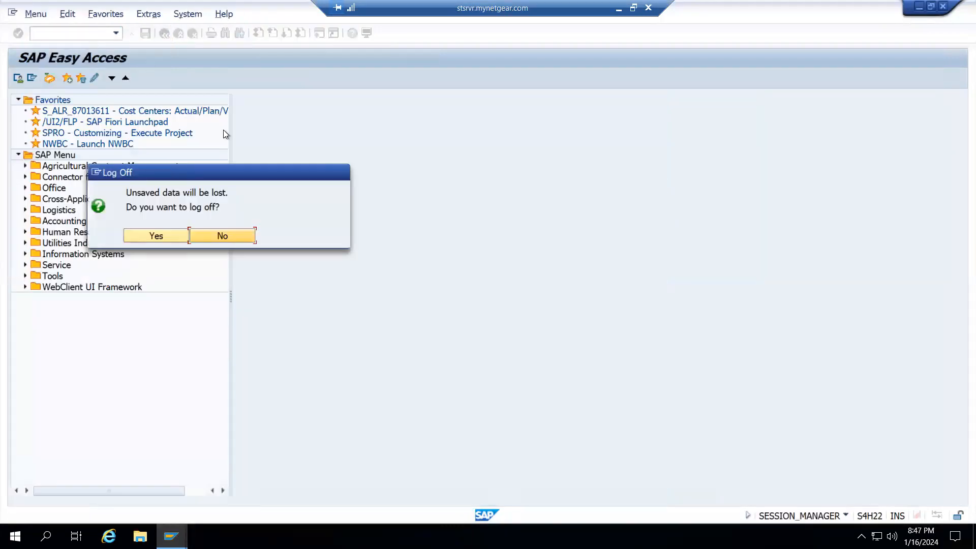
{"action": "left_click", "coordinate": [239, 237]}
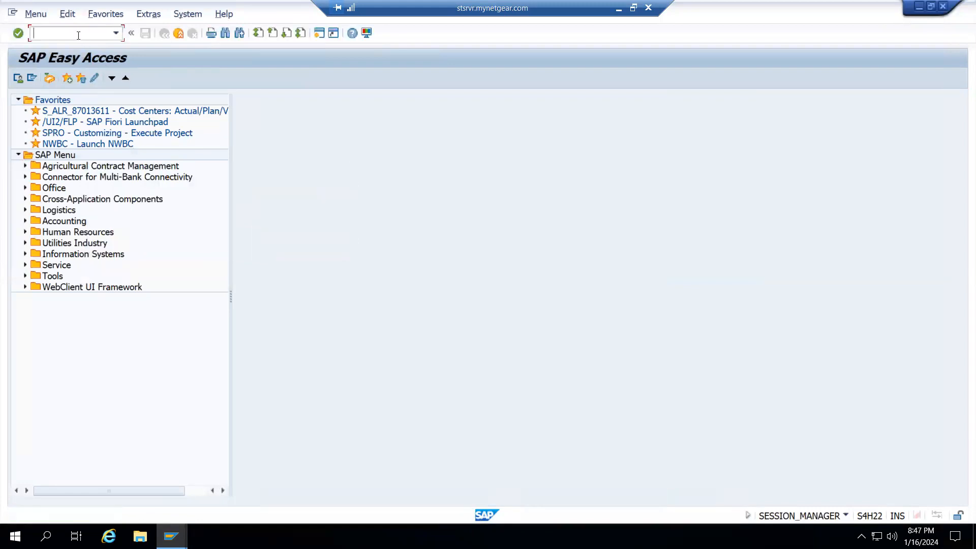
{"action": "type", "text": "migo"}
{"action": "key", "text": "Return"}
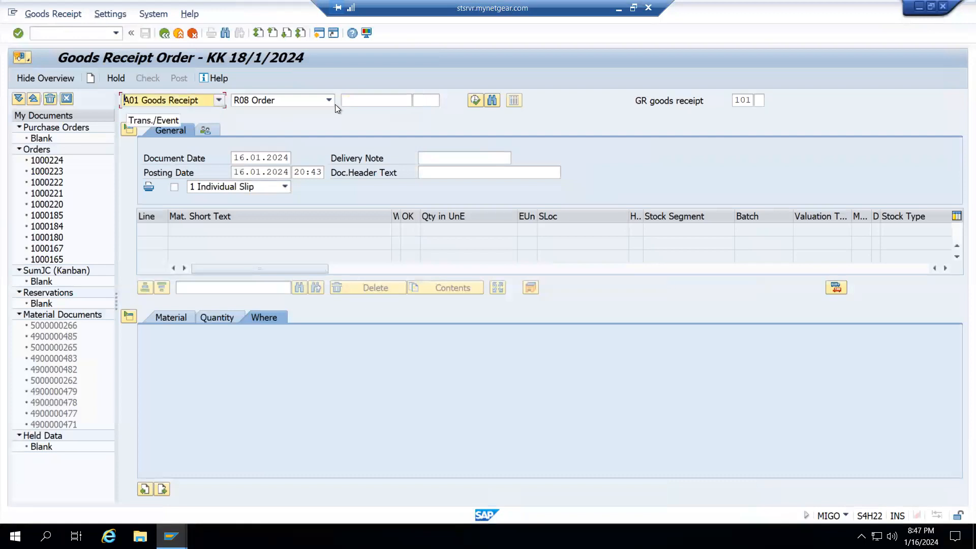
{"action": "left_click", "coordinate": [322, 102]}
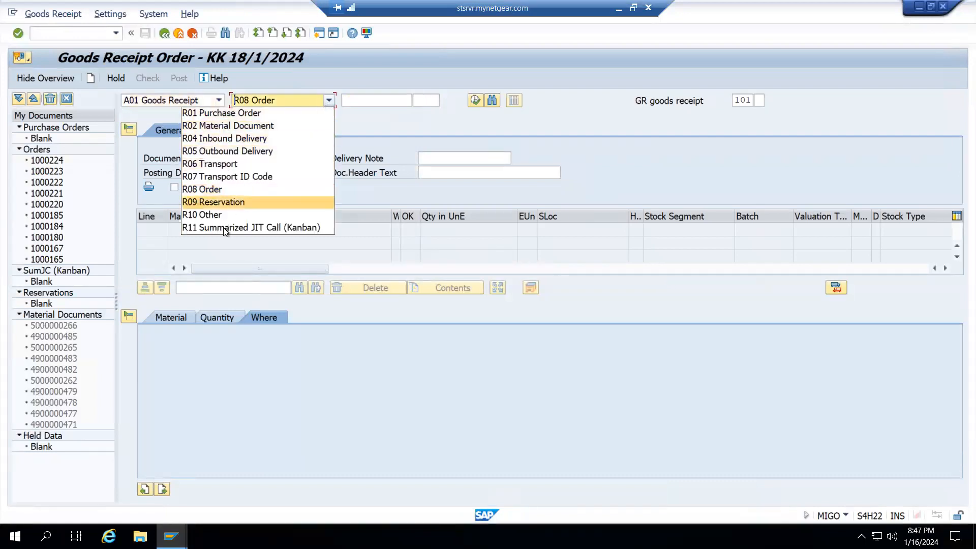
{"action": "left_click", "coordinate": [215, 215]}
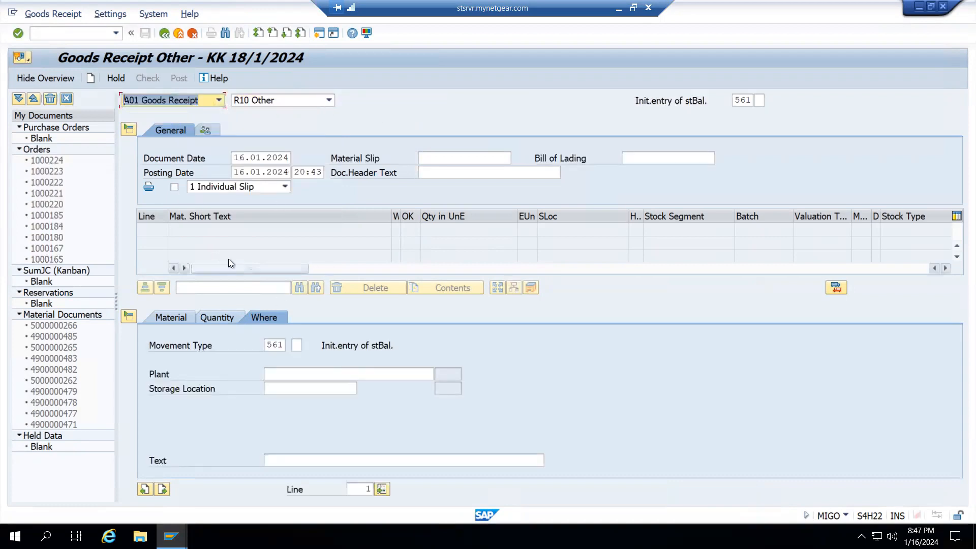
Enter RM-8900 as the material of the goods receipt item
{"action": "left_click", "coordinate": [307, 375]}
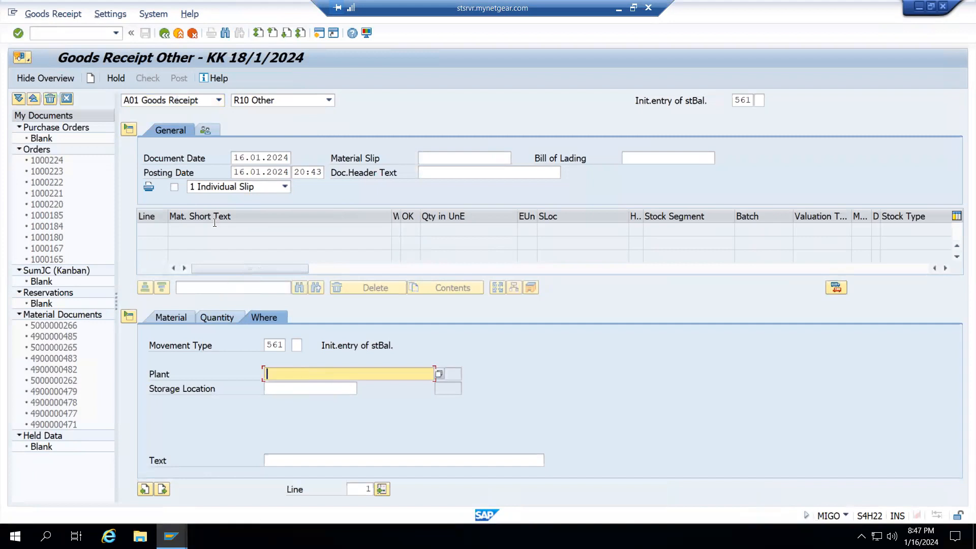
{"action": "left_click", "coordinate": [181, 314]}
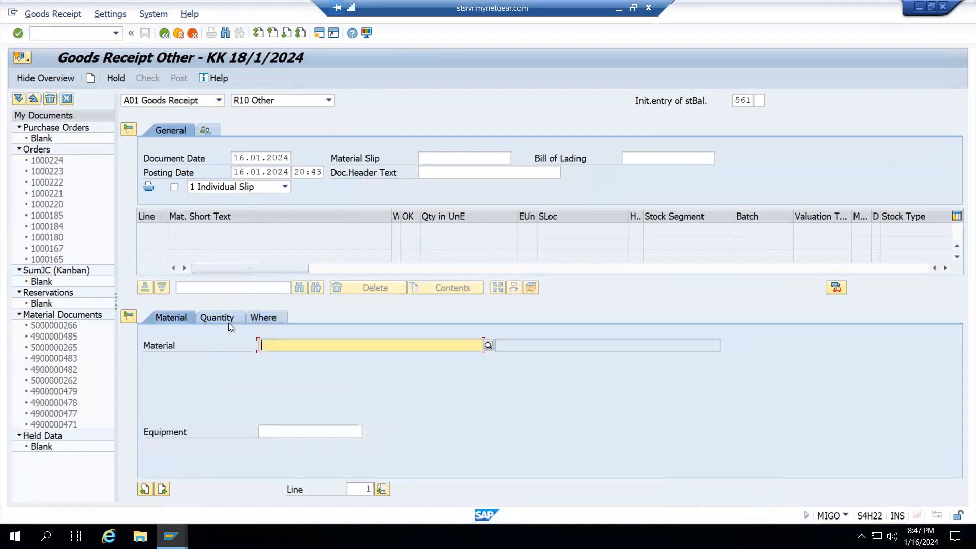
{"action": "left_click", "coordinate": [299, 345]}
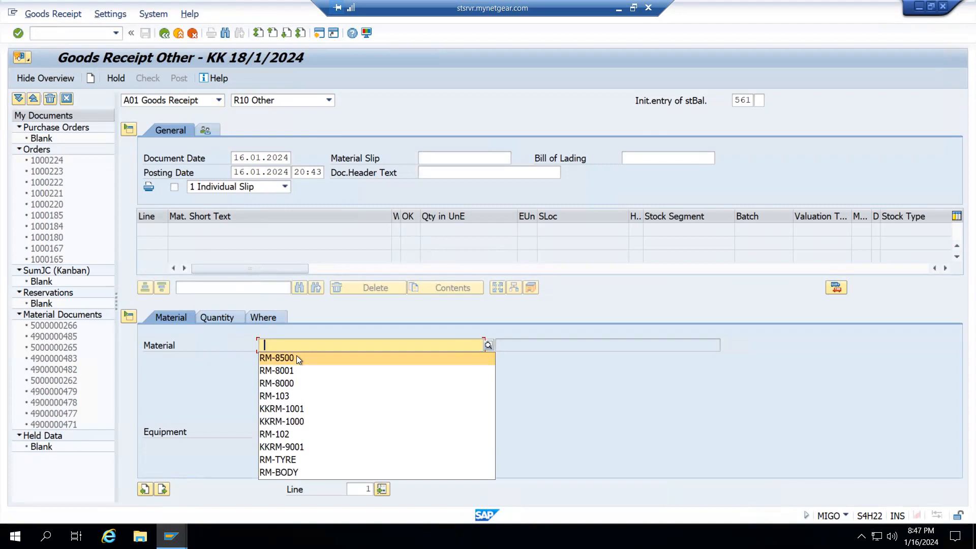
{"action": "left_click", "coordinate": [297, 357]}
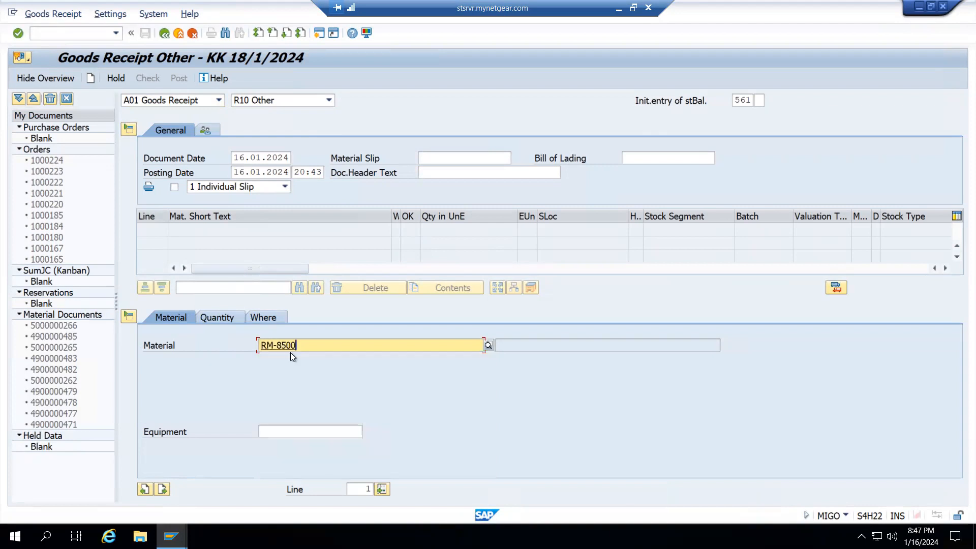
{"action": "key", "text": "BackSpace"}
{"action": "key", "text": "BackSpace"}
{"action": "key", "text": "BackSpace"}
{"action": "type", "text": "900"}
{"action": "key", "text": "Return"}
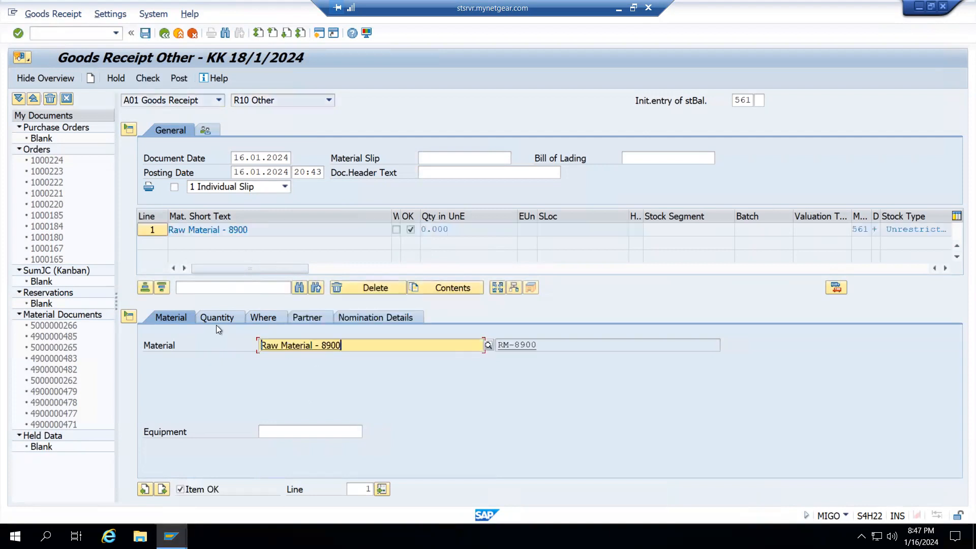
Set the item's quantity in unit of entry to 100 and its external amount in local currency to 15000
{"action": "left_click", "coordinate": [239, 316]}
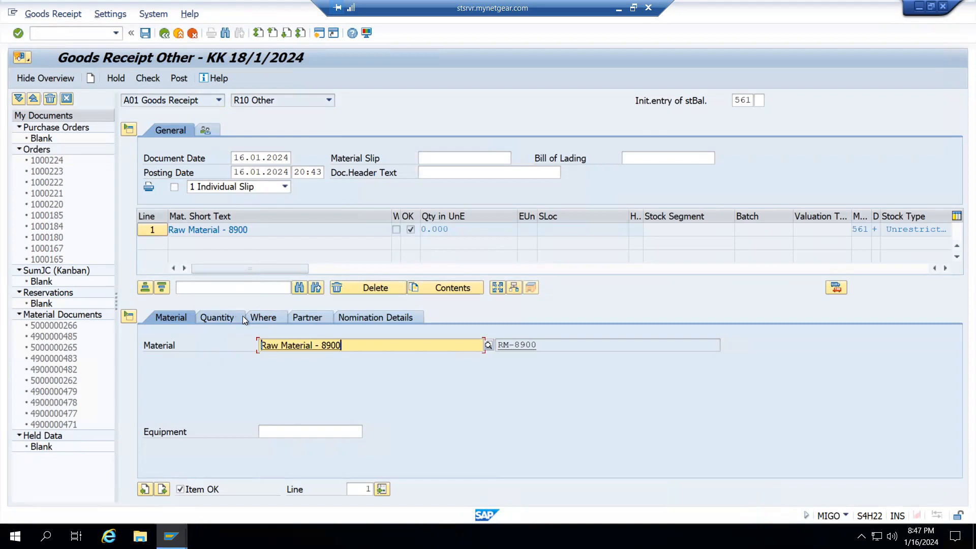
{"action": "left_click", "coordinate": [297, 349]}
{"action": "type", "text": "100"}
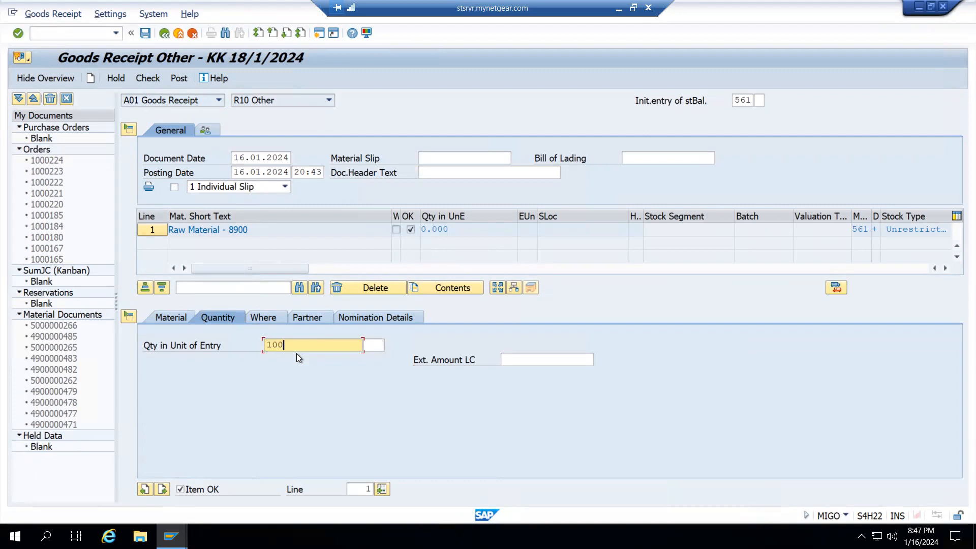
{"action": "key", "text": "Return"}
{"action": "left_click", "coordinate": [534, 362]}
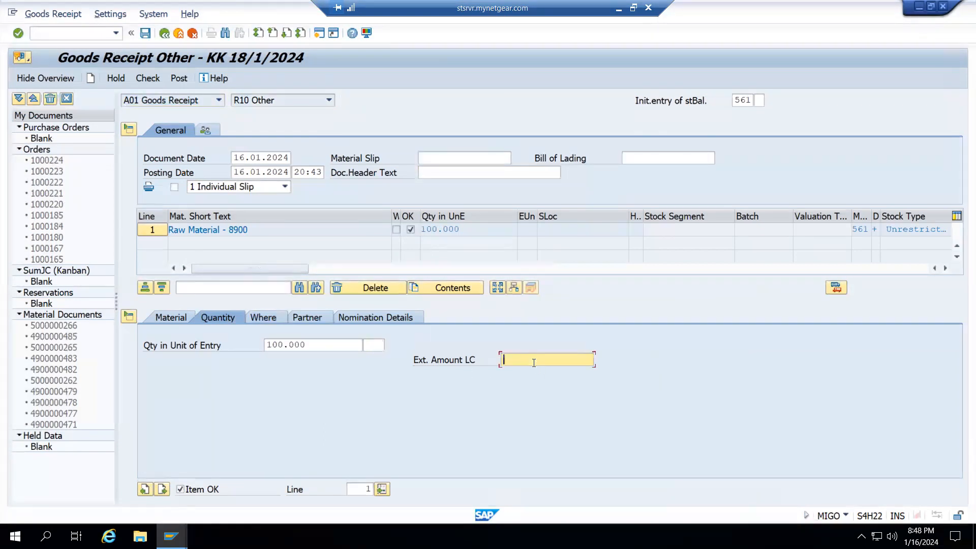
{"action": "type", "text": "15000"}
{"action": "key", "text": "Return"}
Assign plant 1710 and storage location 171A to the item, and check and post the goods receipt
{"action": "left_click", "coordinate": [266, 313]}
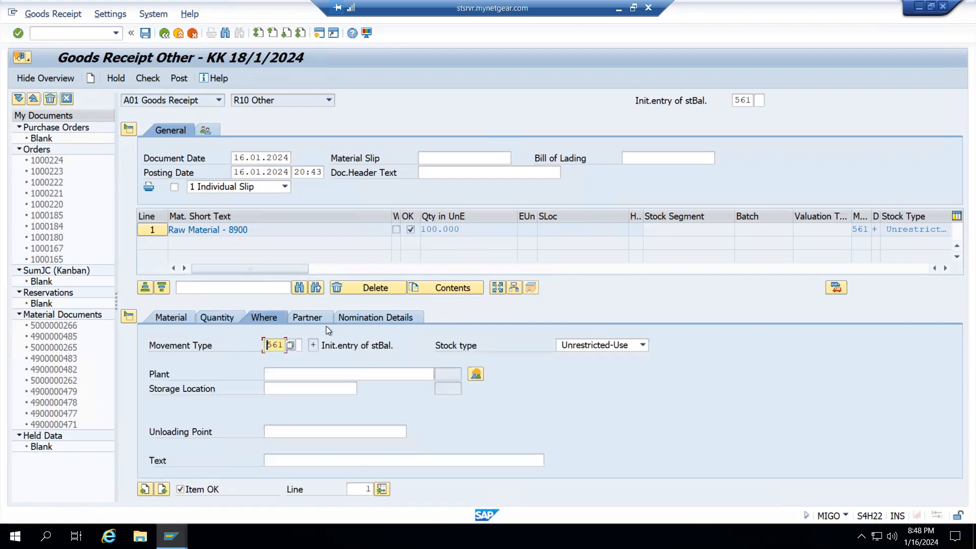
{"action": "left_click", "coordinate": [279, 374]}
{"action": "type", "text": "1710"}
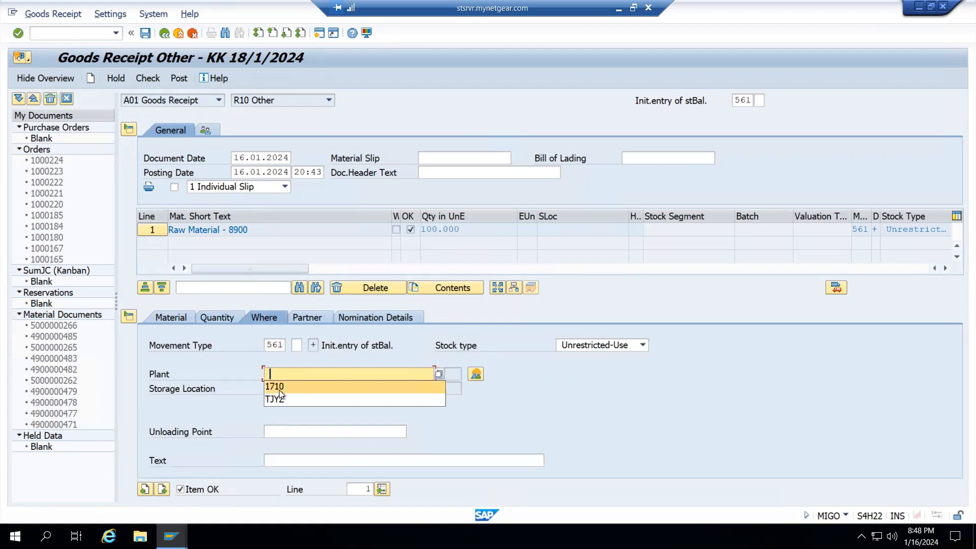
{"action": "left_click", "coordinate": [282, 393]}
{"action": "type", "text": "1710"}
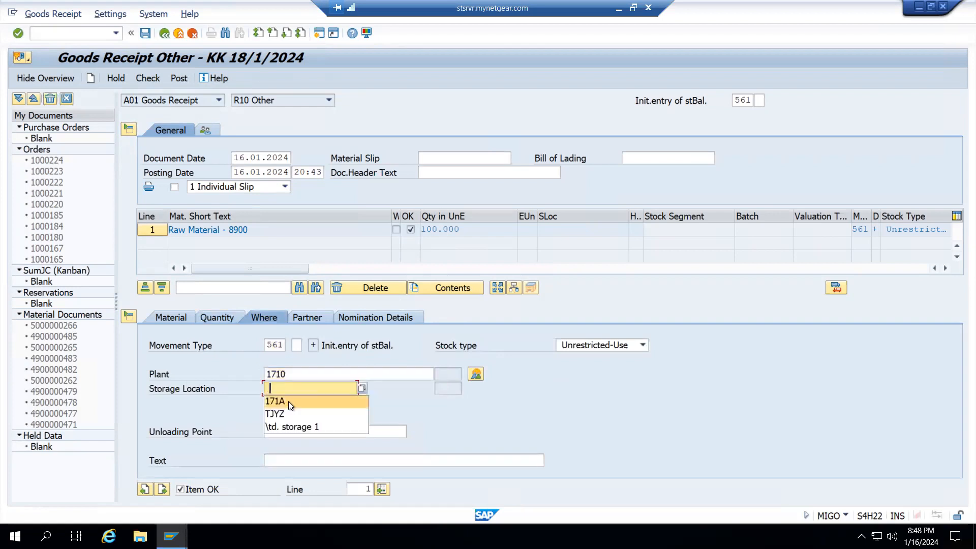
{"action": "left_click", "coordinate": [288, 401]}
{"action": "key", "text": "Return"}
{"action": "left_click", "coordinate": [147, 79]}
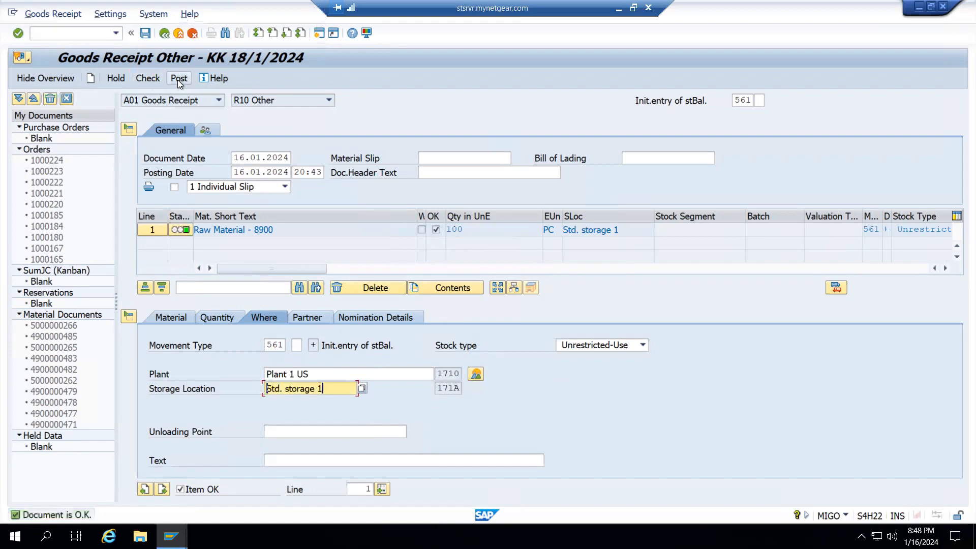
{"action": "left_click", "coordinate": [178, 79]}
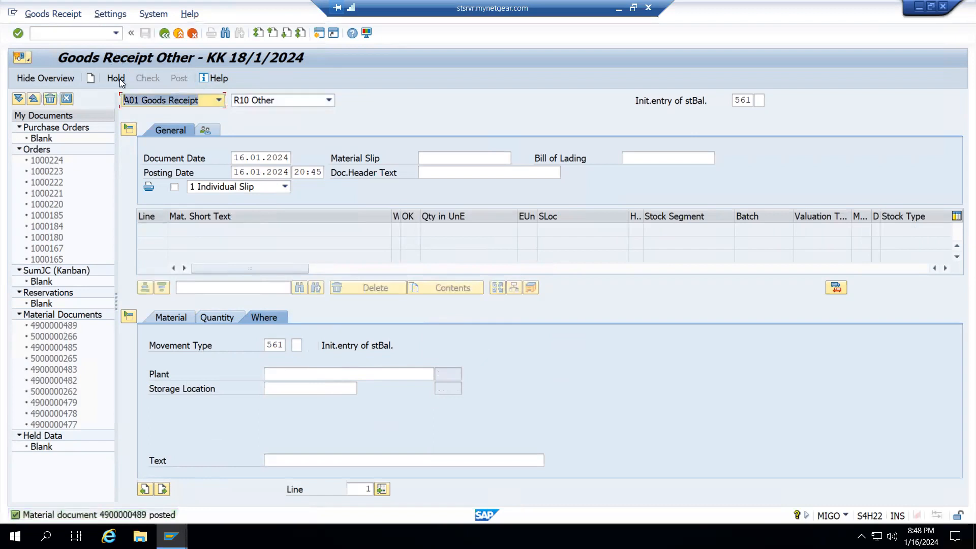
Display the posted material document and open its related accounting document from the document information
{"action": "left_click", "coordinate": [218, 100]}
{"action": "left_click", "coordinate": [158, 152]}
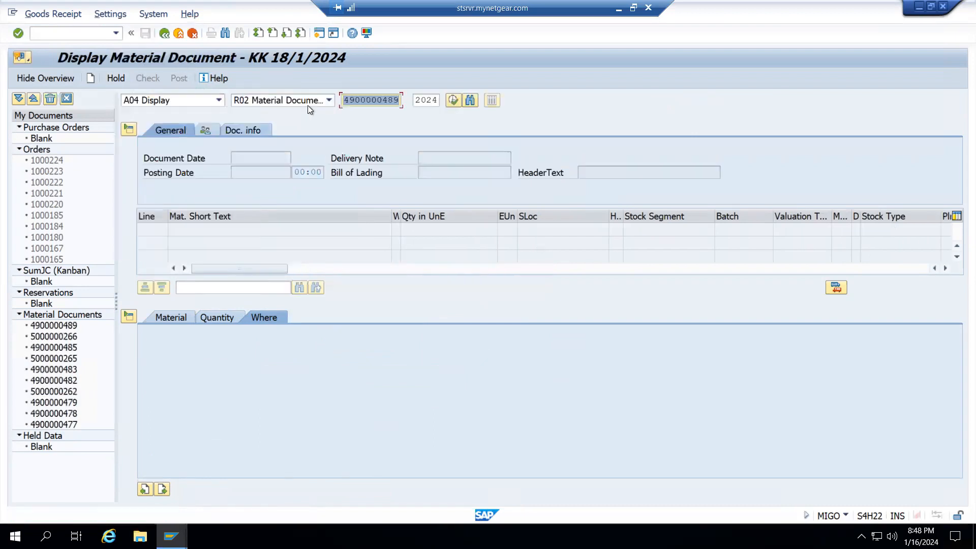
{"action": "left_click", "coordinate": [453, 101]}
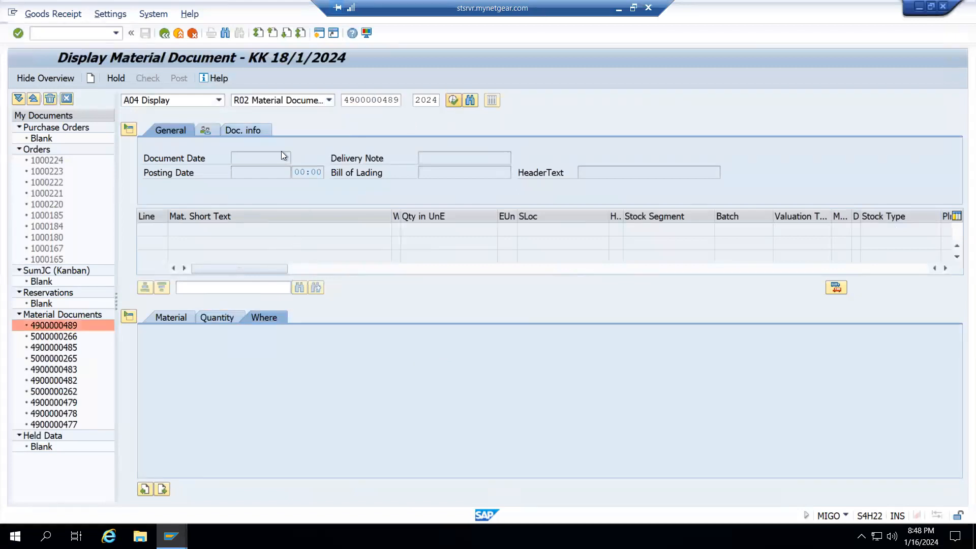
{"action": "left_click", "coordinate": [255, 131]}
{"action": "left_click", "coordinate": [588, 162]}
{"action": "double_click", "coordinate": [36, 156]}
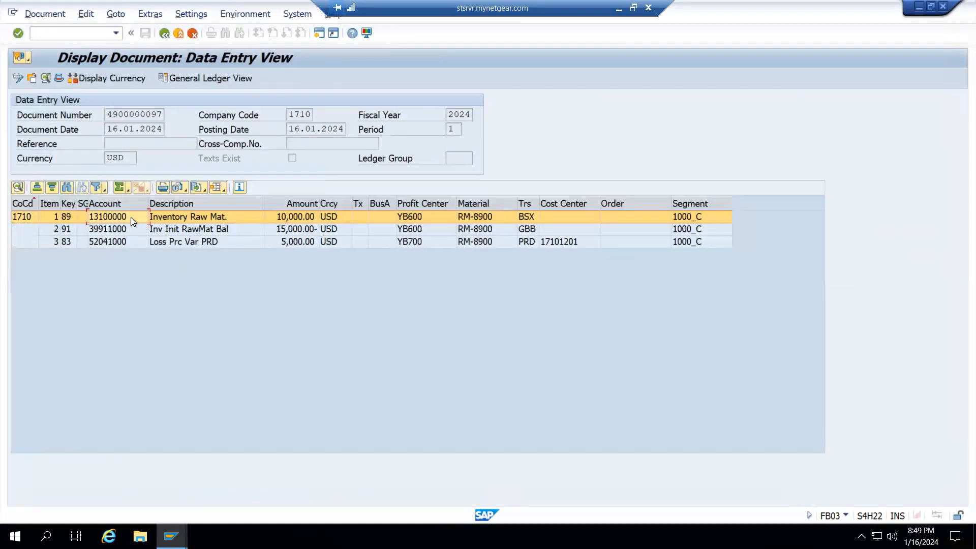
Select the account, description and amount cells of all three accounting lines and switch to the Excel workbook
{"action": "left_click", "coordinate": [130, 218]}
{"action": "mouse_move", "coordinate": [279, 245]}
{"action": "left_mouse_down"}
{"action": "mouse_move", "coordinate": [355, 246]}
{"action": "mouse_move", "coordinate": [269, 243]}
{"action": "left_mouse_up"}
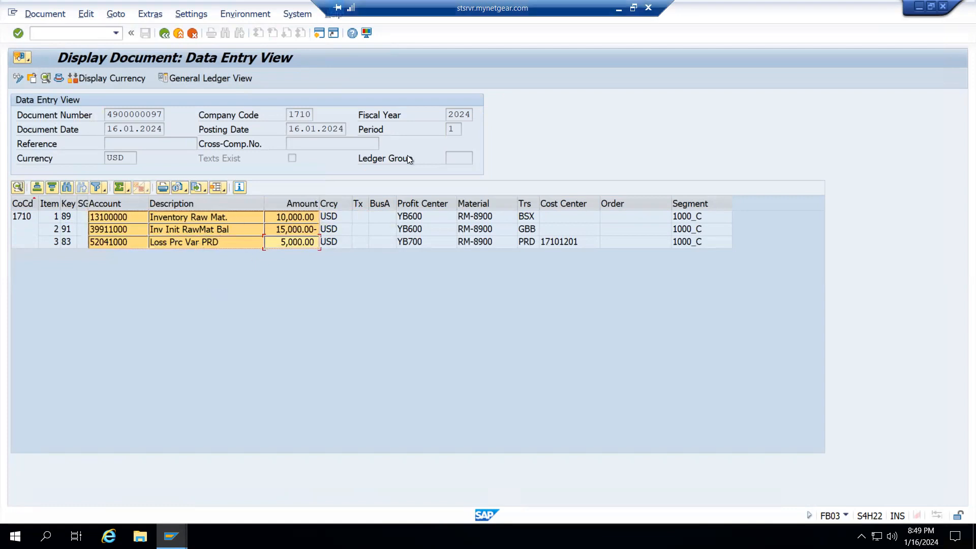
{"action": "key", "text": "alt+Tab"}
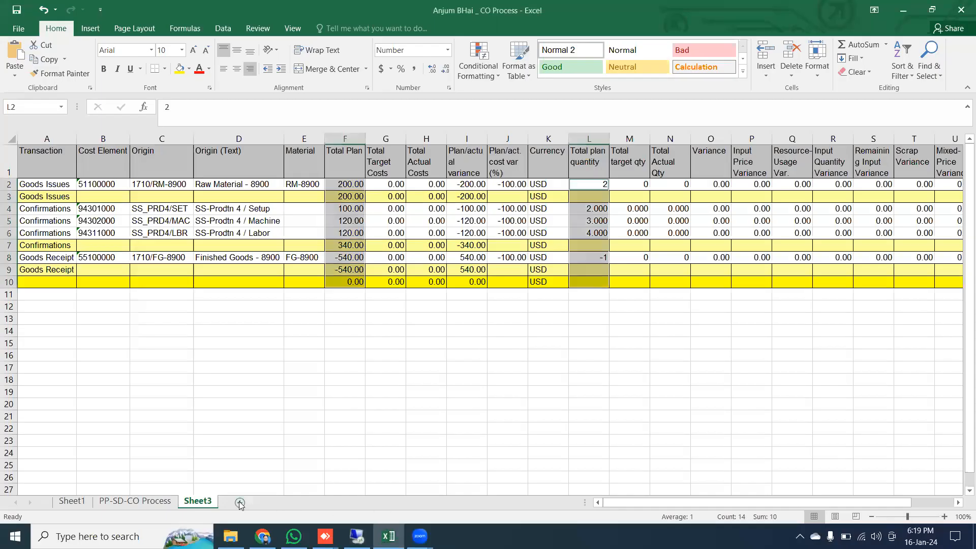
Add a new worksheet after Sheet3 and name it Entry
{"action": "left_click", "coordinate": [240, 502]}
{"action": "right_click", "coordinate": [234, 508]}
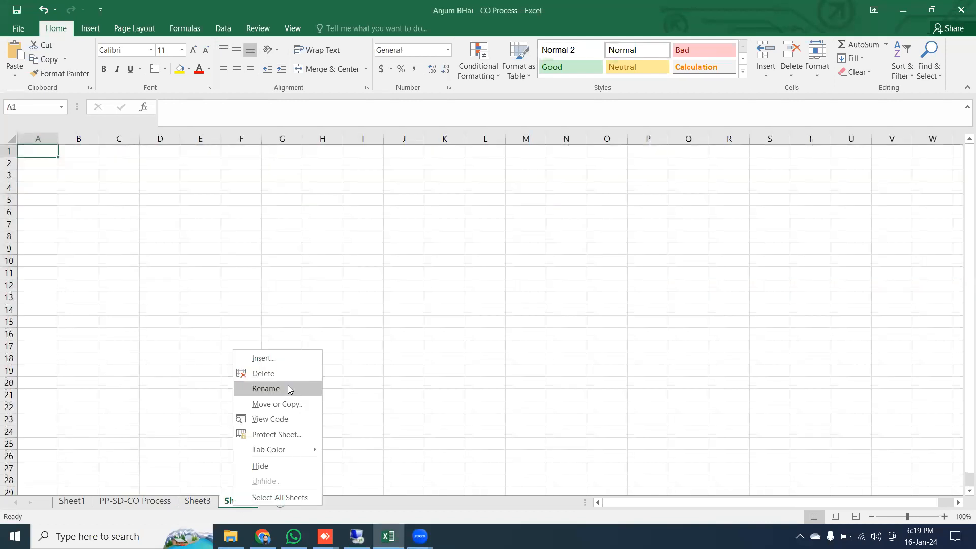
{"action": "left_click", "coordinate": [288, 387]}
{"action": "type", "text": "Entry"}
{"action": "key", "text": "Return"}
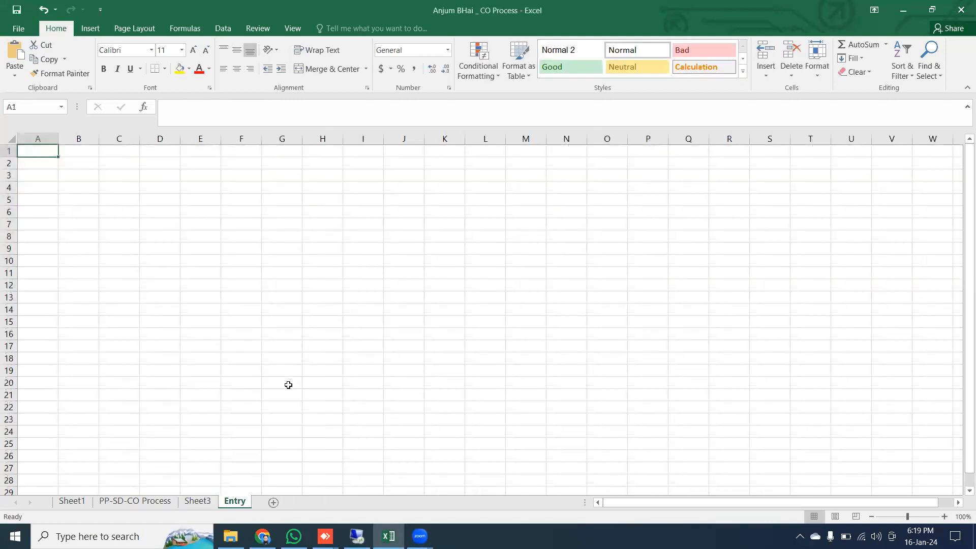
Start renaming the Sheet3 worksheet
{"action": "right_click", "coordinate": [209, 506]}
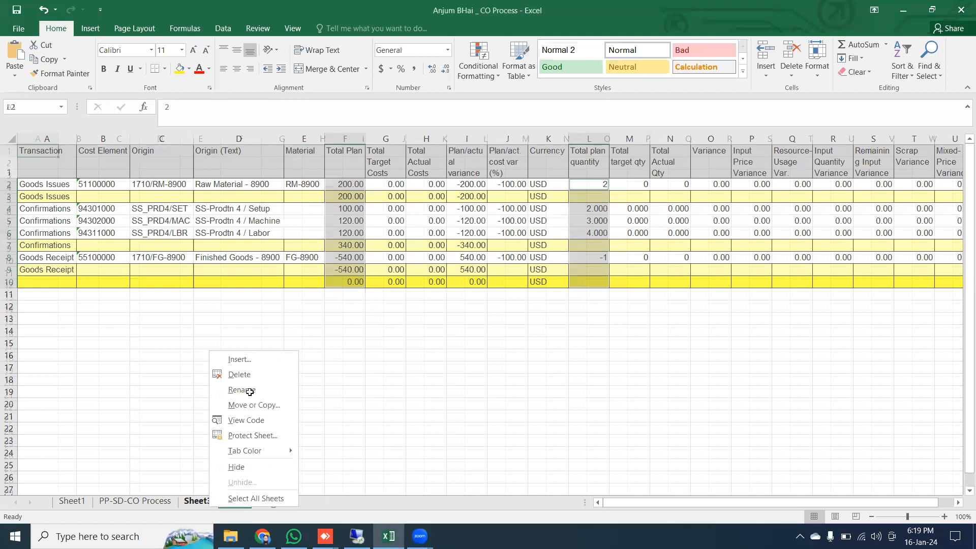
Rename the cost analysis worksheet as Process
{"action": "left_click", "coordinate": [249, 392]}
{"action": "type", "text": "Process"}
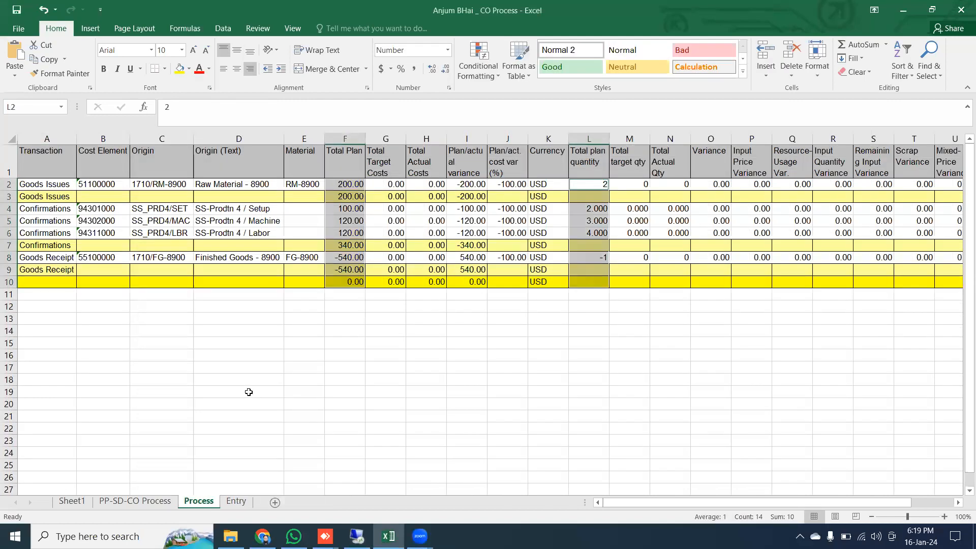
Paste the three copied raw material posting lines into the Entry sheet from cell C4 and fit columns D and E to their contents
{"action": "left_click", "coordinate": [237, 501]}
{"action": "left_click", "coordinate": [102, 186]}
{"action": "type", "text": "13100000\tInventory\t10,000.00 39911000\tInv Init Ra\t15,000.00- 52041000\tLoss Prc Va\t5,000.00"}
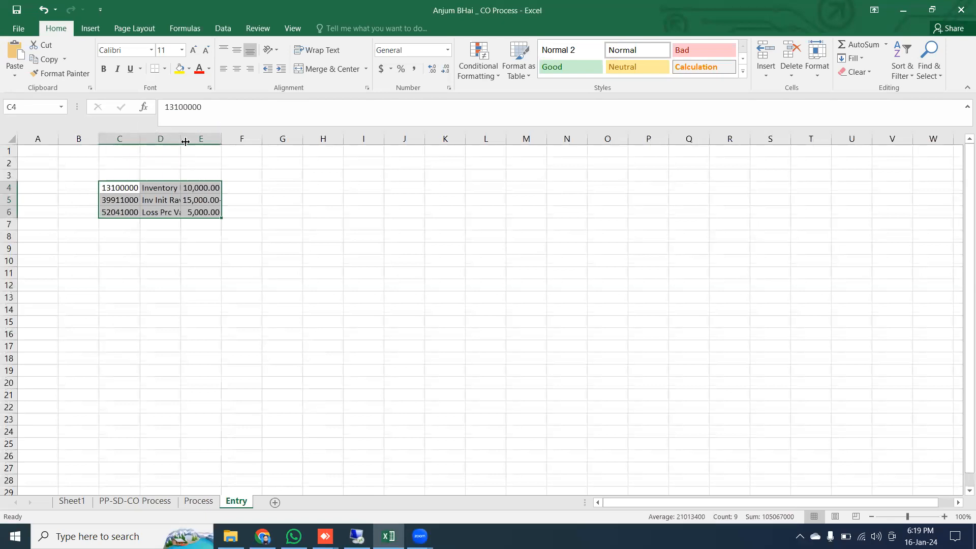
{"action": "double_click", "coordinate": [221, 138]}
{"action": "double_click", "coordinate": [181, 138]}
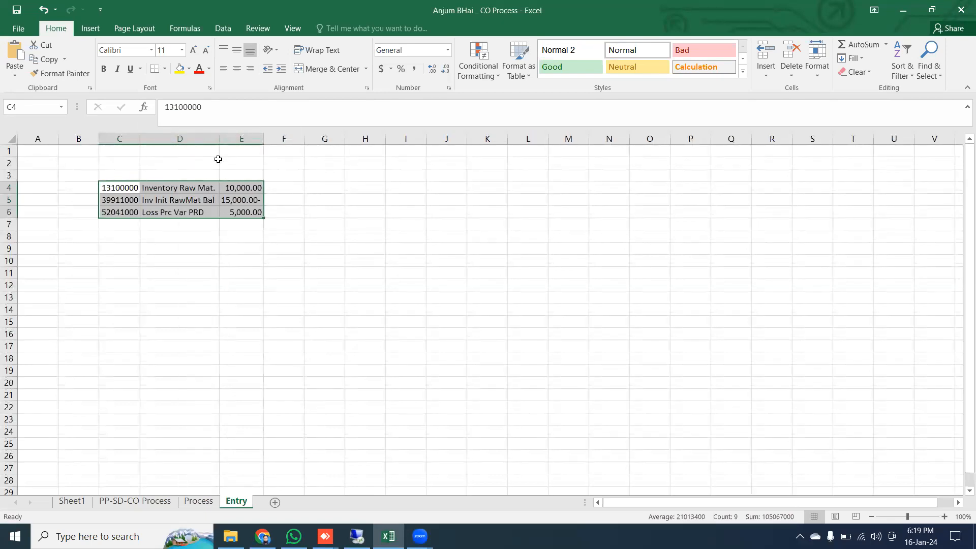
Enter the heading "RM - In" in cell C2 above the posting lines
{"action": "left_click", "coordinate": [129, 163]}
{"action": "type", "text": "R"}
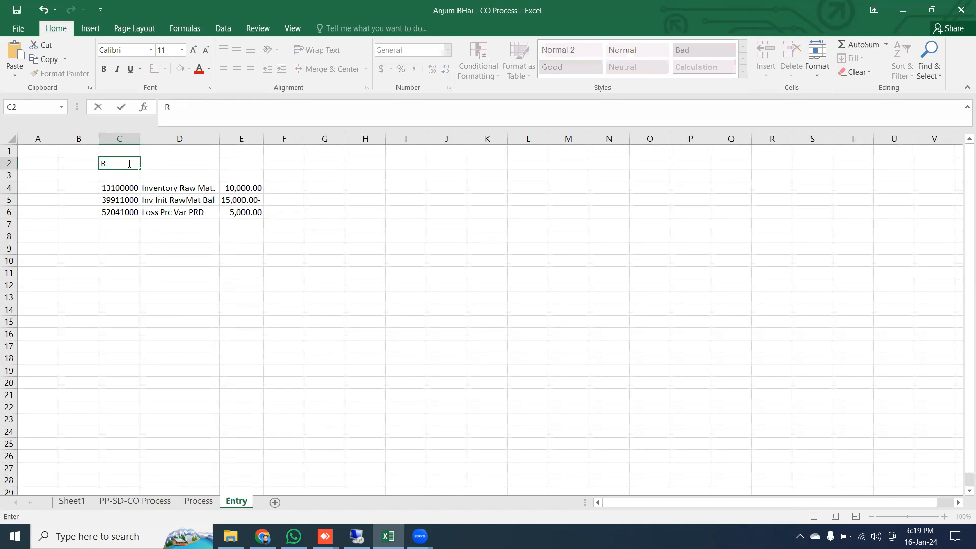
{"action": "type", "text": "M - In"}
{"action": "key", "text": "Return"}
{"action": "left_click", "coordinate": [171, 213]}
Format the RM - In heading with yellow fill, font size 16 and bold, and fit column C to its contents
{"action": "left_click", "coordinate": [119, 162]}
{"action": "left_click", "coordinate": [180, 68]}
{"action": "left_click", "coordinate": [193, 50]}
{"action": "left_click", "coordinate": [193, 50]}
{"action": "left_click", "coordinate": [193, 50]}
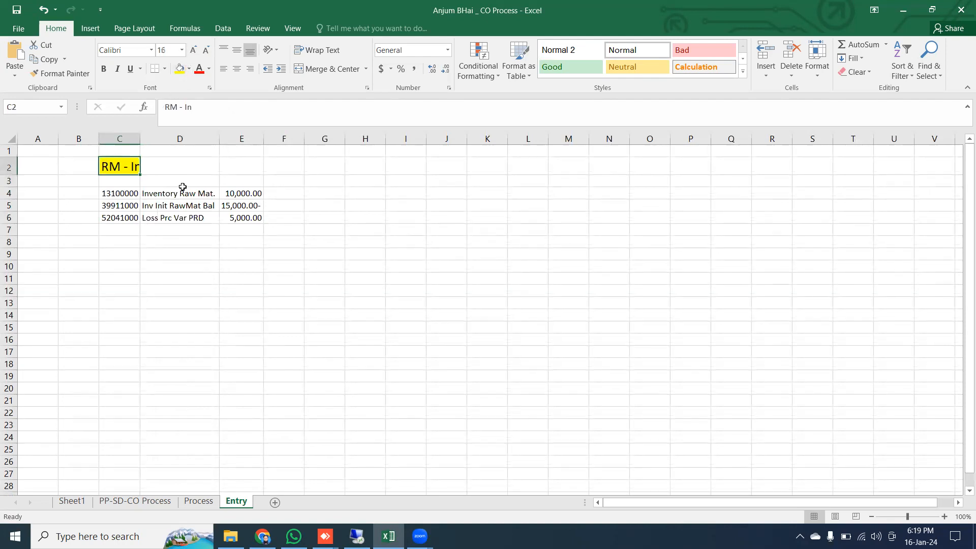
{"action": "double_click", "coordinate": [139, 139]}
{"action": "left_click", "coordinate": [104, 68]}
{"action": "left_click", "coordinate": [163, 289]}
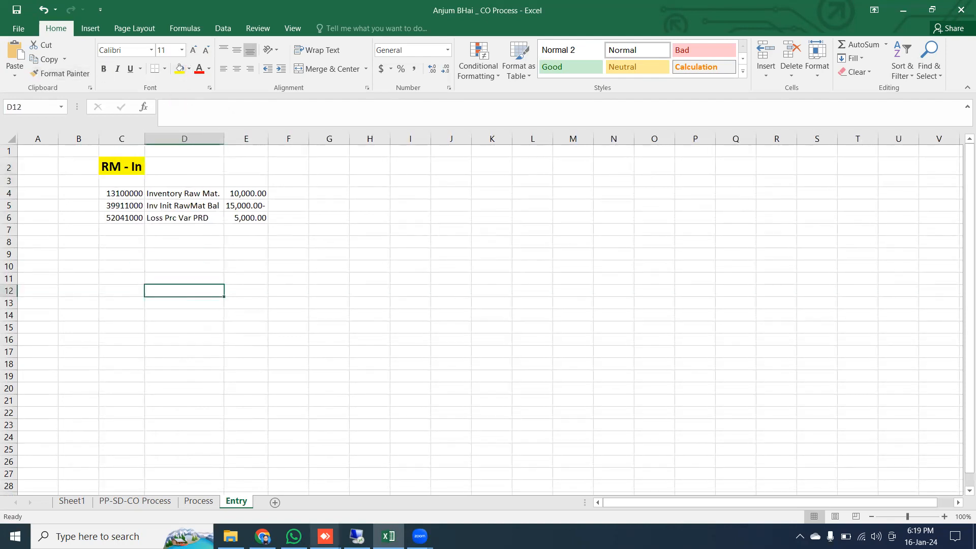
{"action": "left_click", "coordinate": [198, 501]}
{"action": "left_click", "coordinate": [420, 360]}
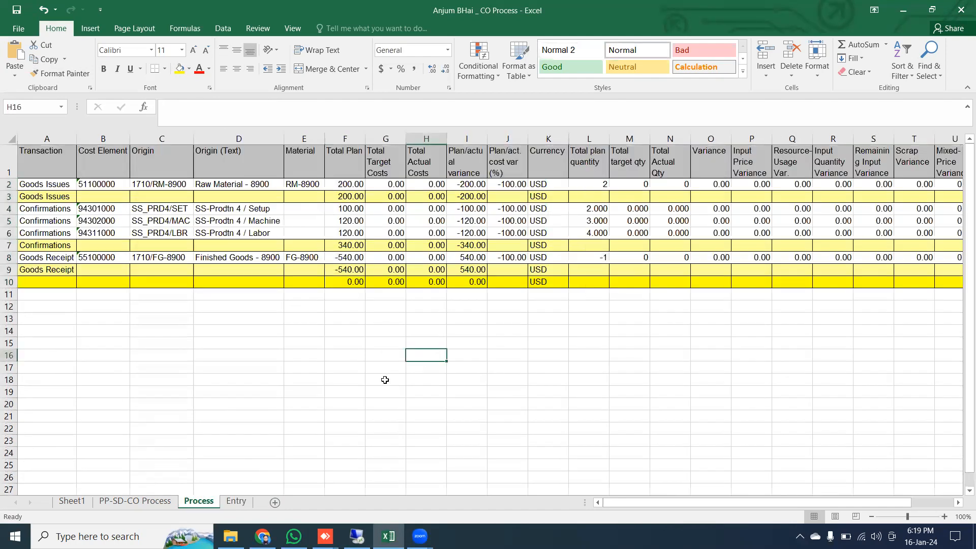
Switch to the SAP session and exit the accounting and material document displays back to SAP Easy Access
{"action": "left_click", "coordinate": [357, 536]}
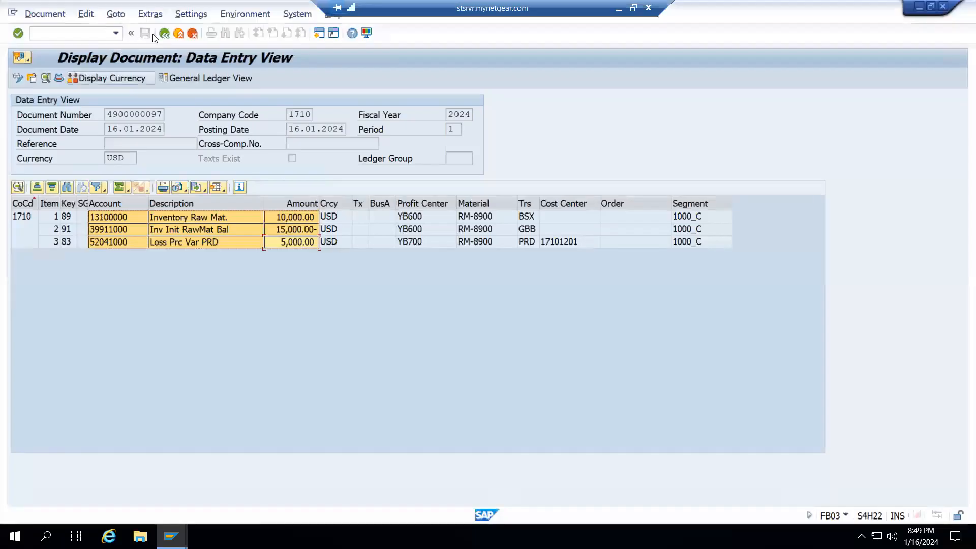
{"action": "left_click", "coordinate": [165, 34]}
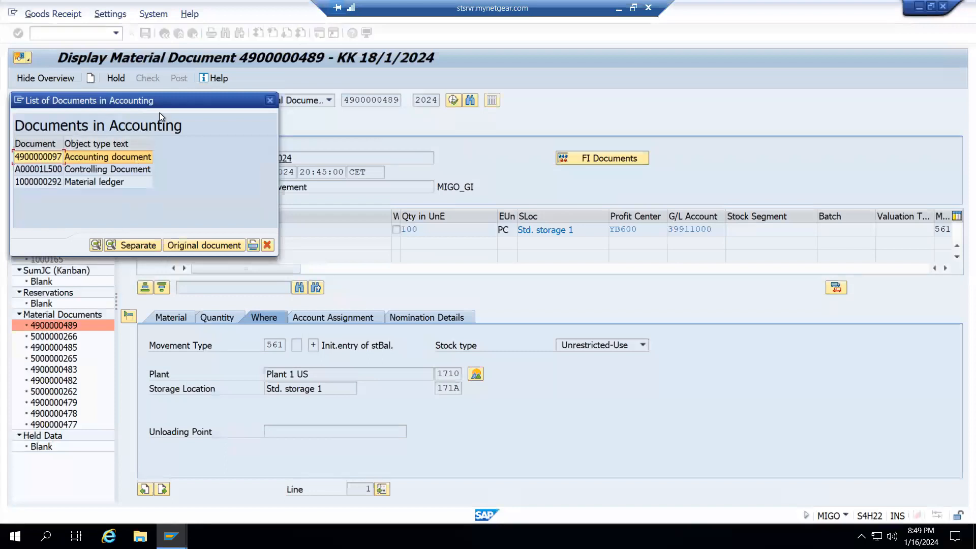
{"action": "left_click", "coordinate": [158, 34]}
{"action": "left_click", "coordinate": [158, 35]}
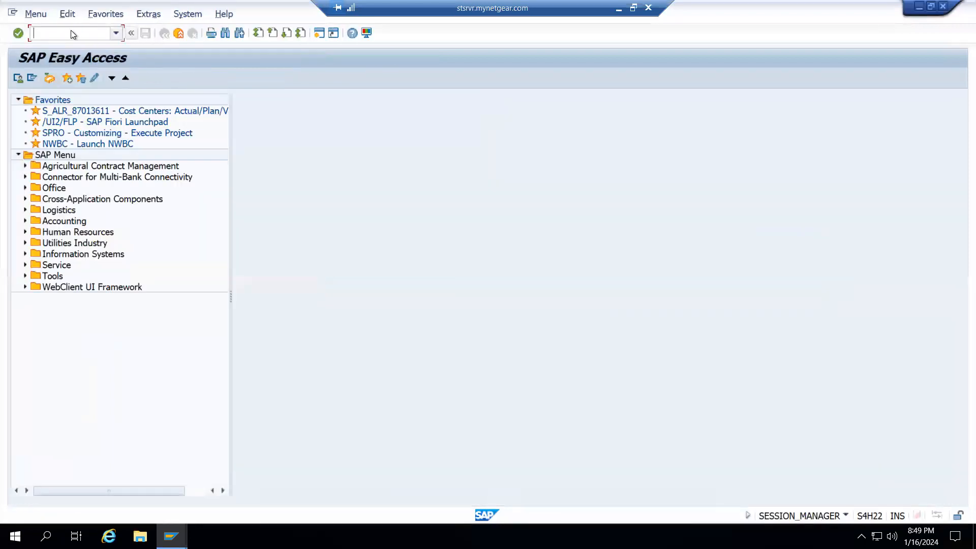
Check the stock overview of material RM-8900 in plant 1710 with transaction MMBE, and return to SAP Easy Access
{"action": "type", "text": "mmbe"}
{"action": "key", "text": "Return"}
{"action": "left_click", "coordinate": [17, 78]}
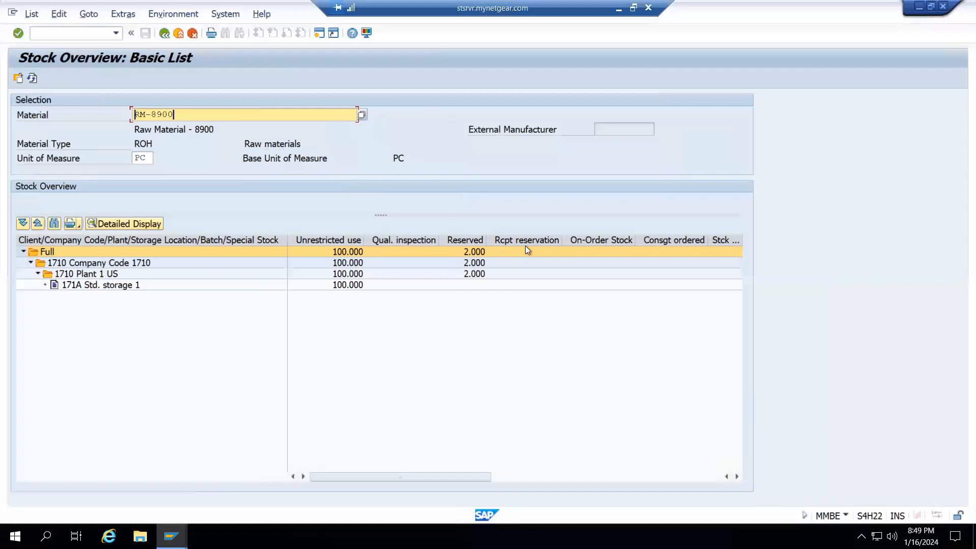
{"action": "key", "text": "F3"}
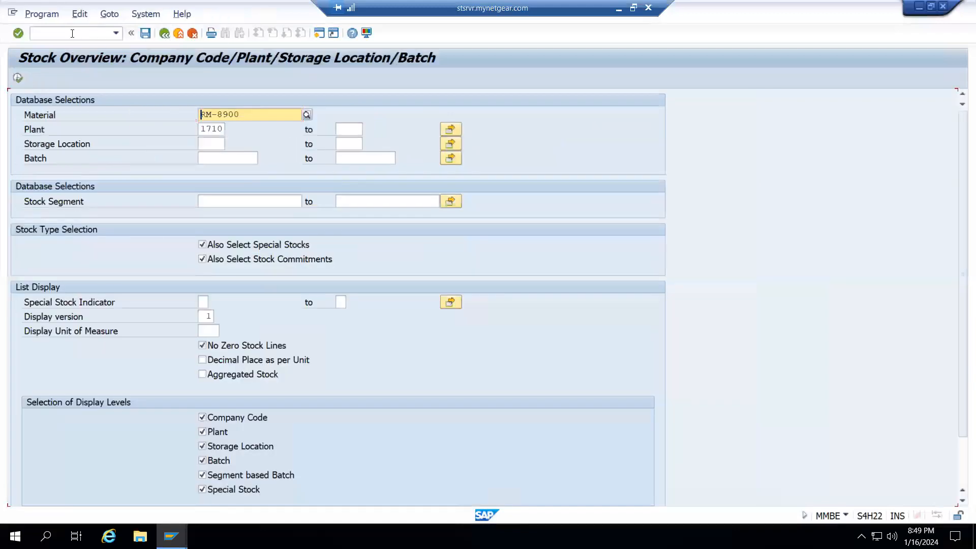
{"action": "key", "text": "F3"}
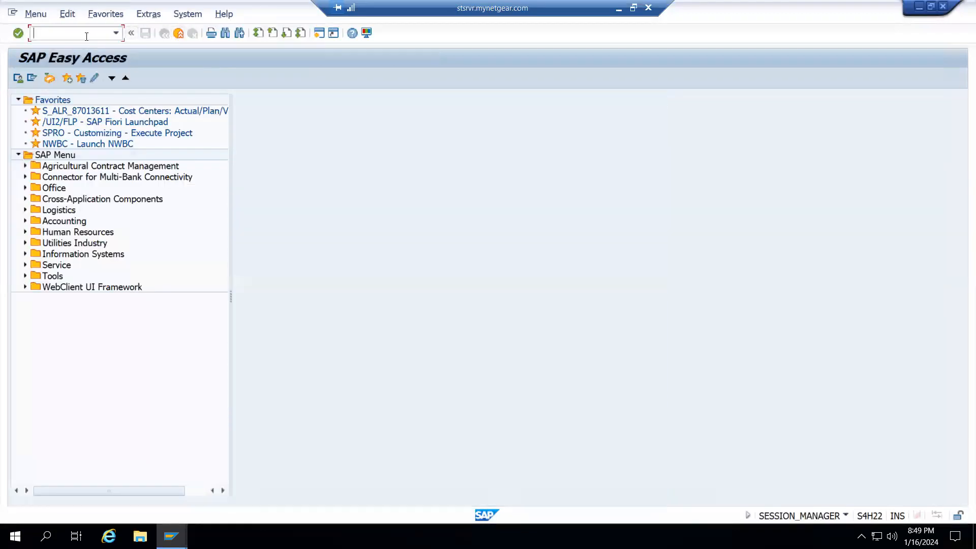
Open the CKM3N price analysis for RM-8900 and expand Receipts and Procurement to the initial stock entry, widening the Category column
{"action": "type", "text": "ckm3n"}
{"action": "key", "text": "Return"}
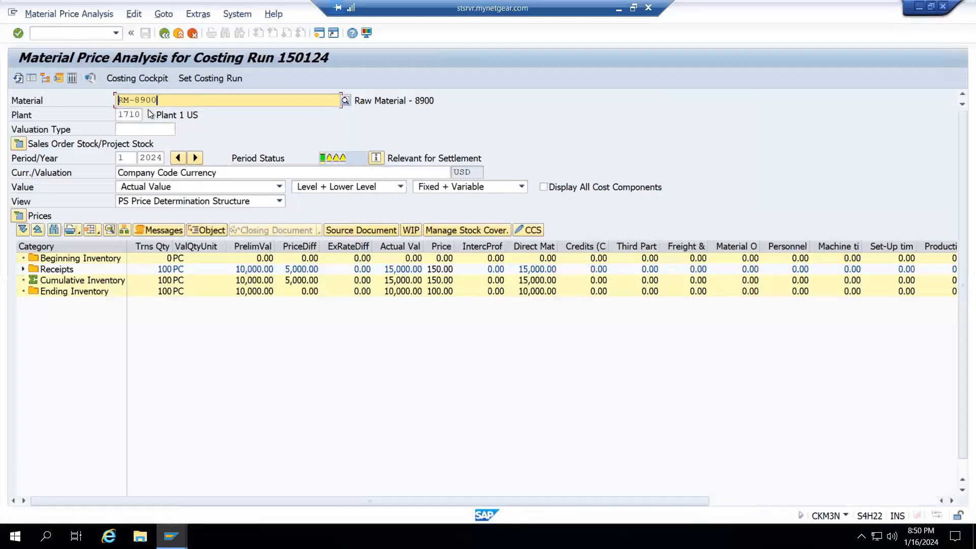
{"action": "left_click", "coordinate": [23, 269]}
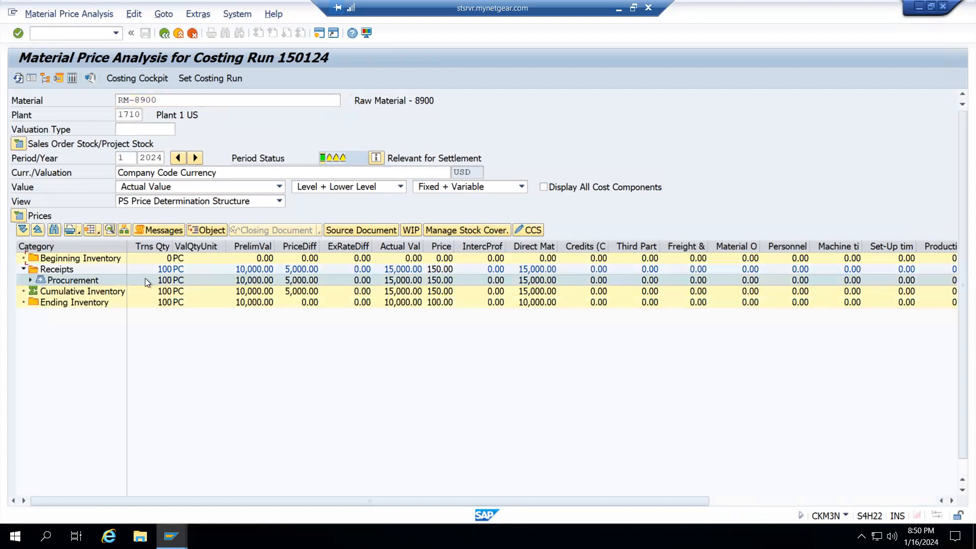
{"action": "left_click", "coordinate": [30, 280]}
{"action": "left_click_drag", "start_coordinate": [124, 249], "coordinate": [202, 253]}
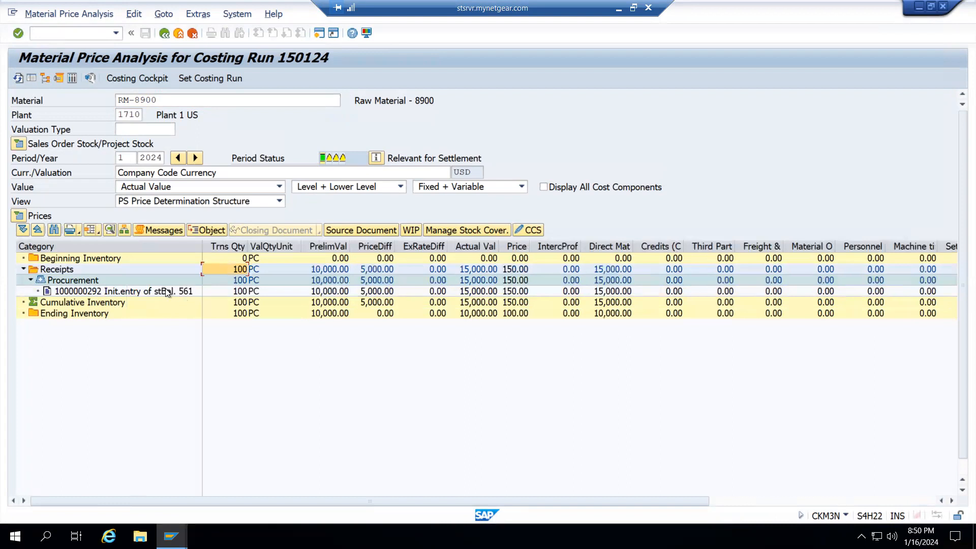
{"action": "left_click", "coordinate": [171, 291]}
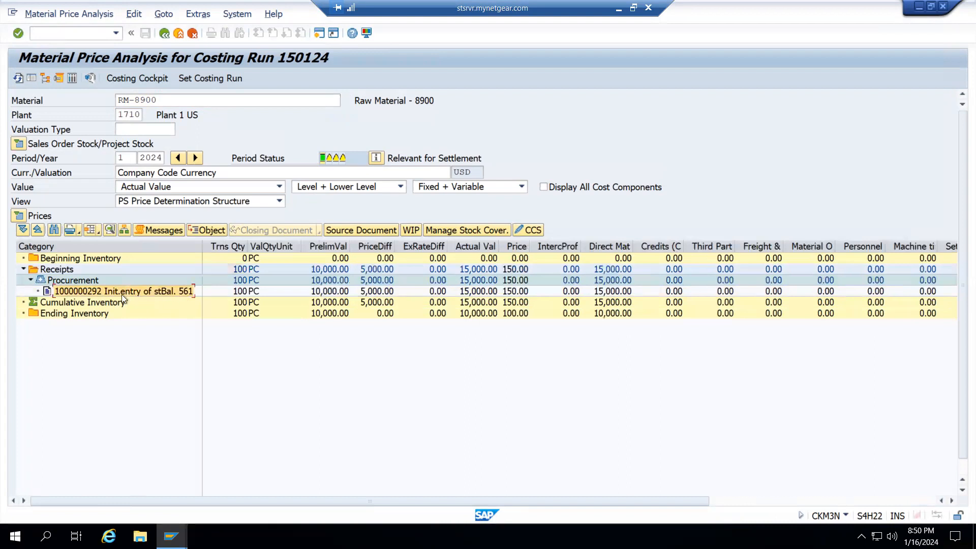
Examine the preliminary value, price difference and price of the initial stock entry
{"action": "left_click", "coordinate": [326, 250]}
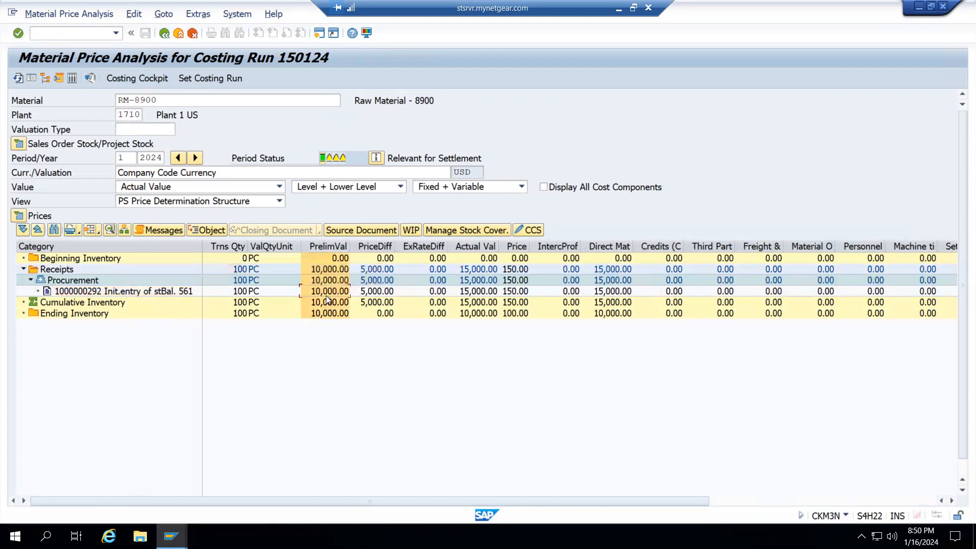
{"action": "left_click", "coordinate": [375, 293]}
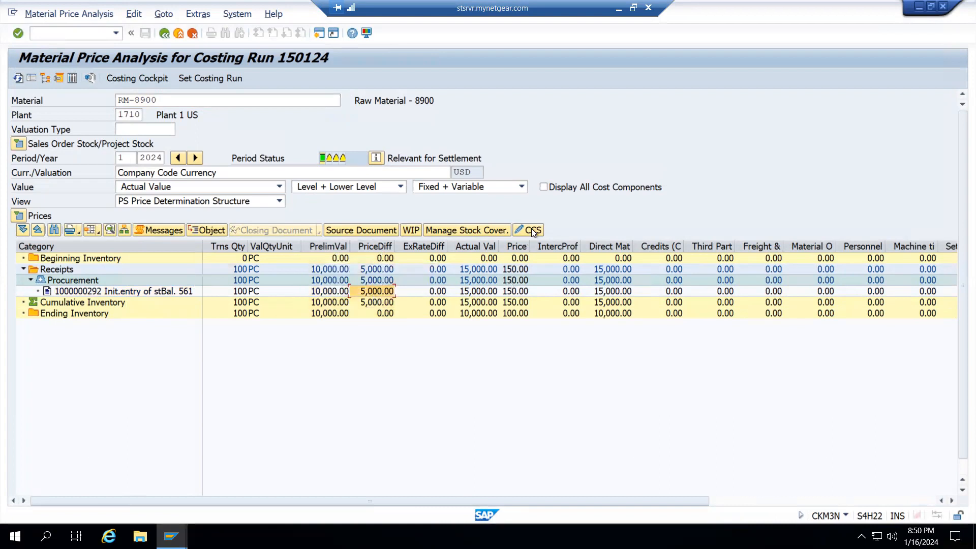
{"action": "left_click", "coordinate": [518, 247]}
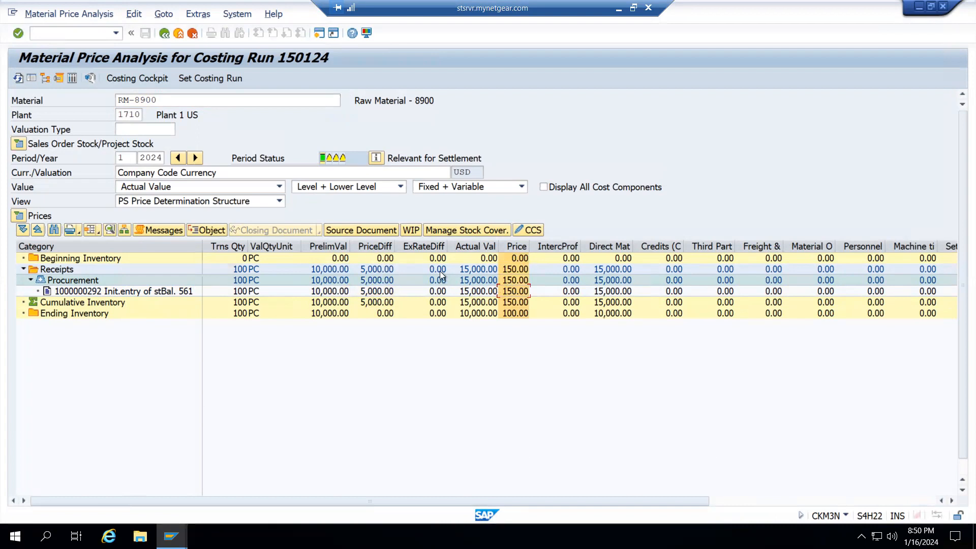
Expand the Prices section to check the standard price of RM-8900, and exit the price analysis to SAP Easy Access
{"action": "left_click", "coordinate": [18, 215]}
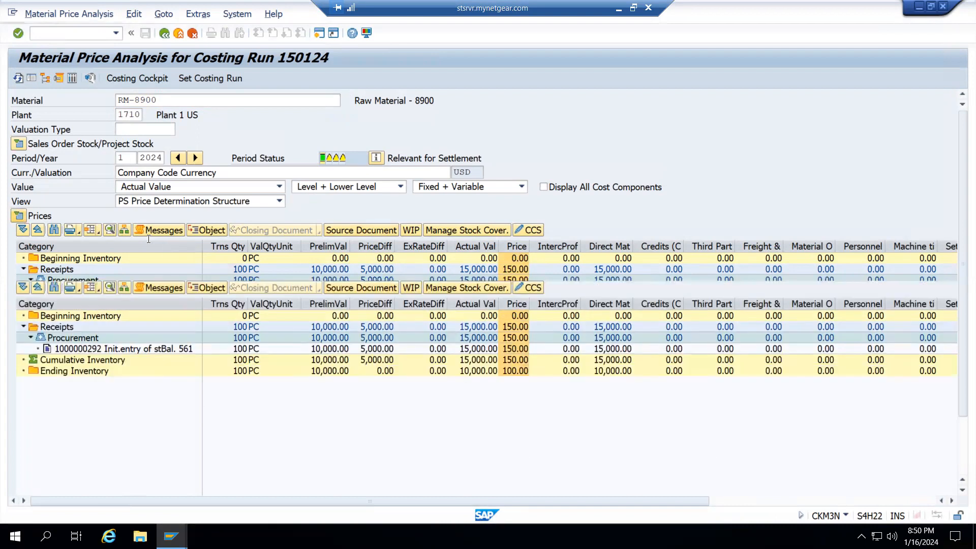
{"action": "left_click_drag", "start_coordinate": [273, 229], "coordinate": [329, 229]}
{"action": "left_click", "coordinate": [311, 229]}
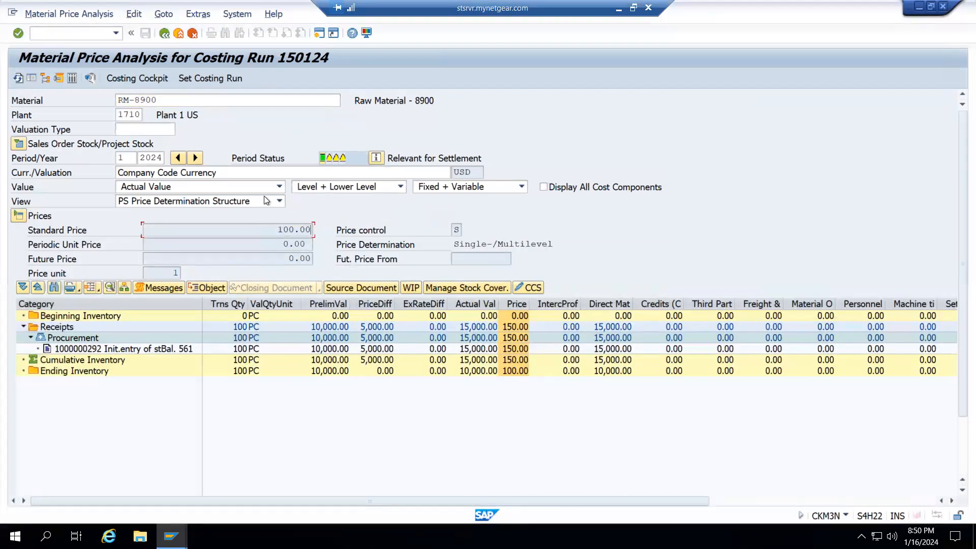
{"action": "left_click", "coordinate": [165, 33]}
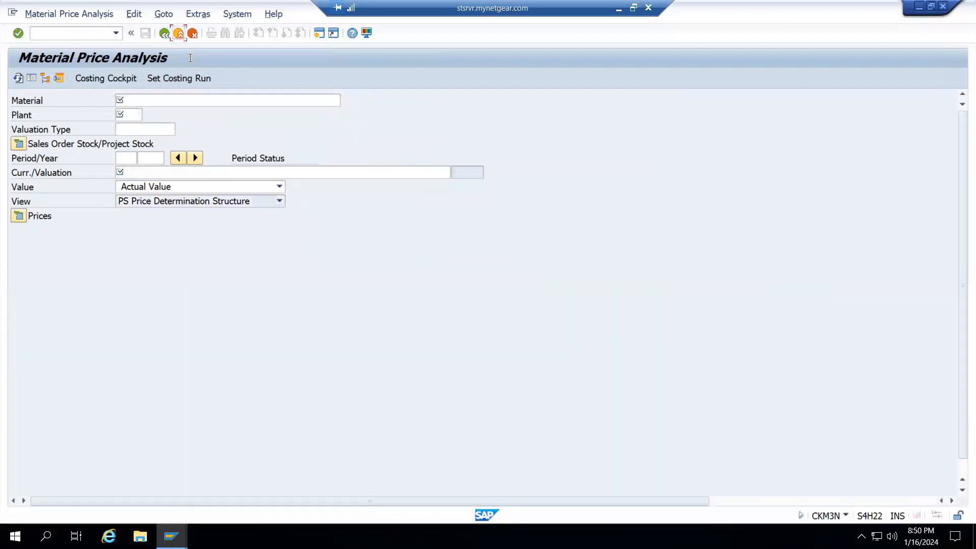
{"action": "left_click", "coordinate": [164, 33]}
Start transaction MIGO and set the action to A07 Goods Issue
{"action": "mouse_move", "coordinate": [171, 536]}
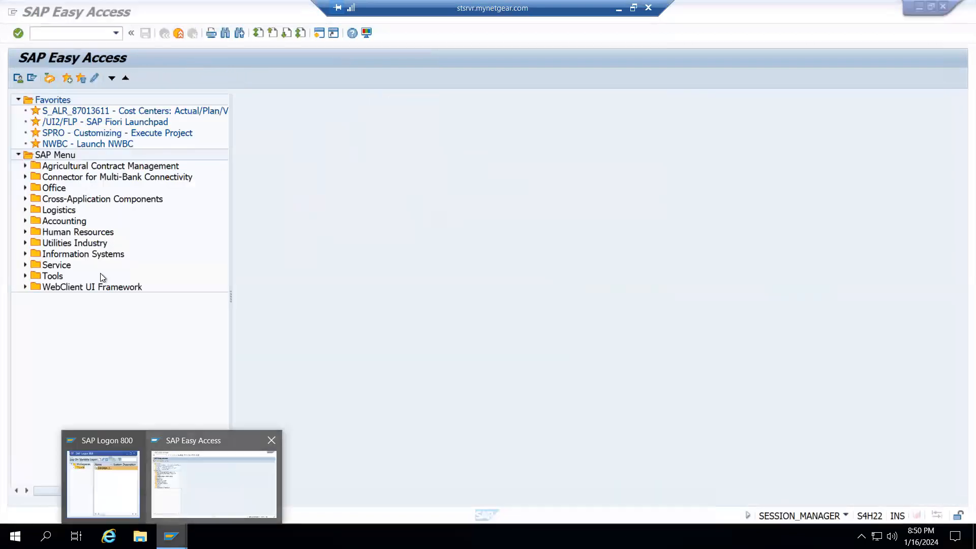
{"action": "left_click", "coordinate": [85, 28]}
{"action": "type", "text": "migo"}
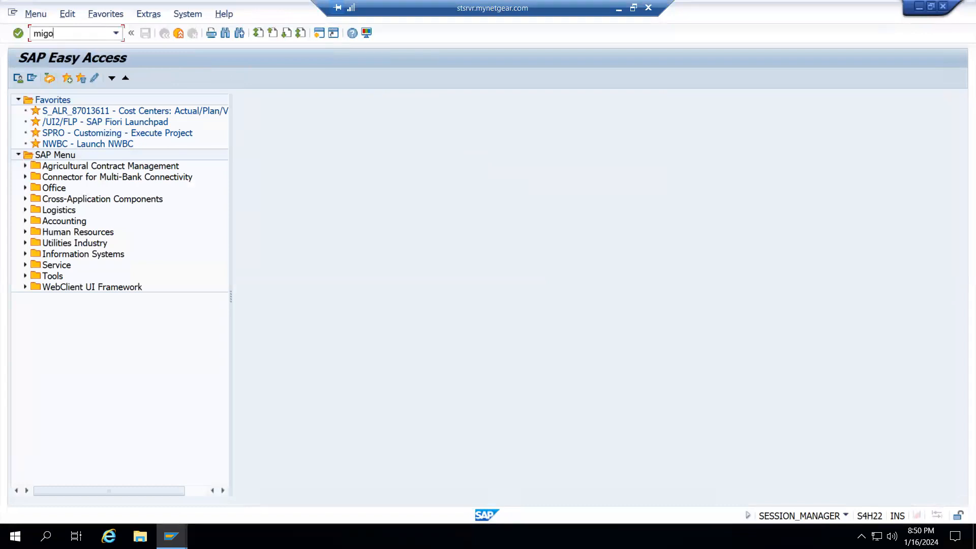
{"action": "key", "text": "Return"}
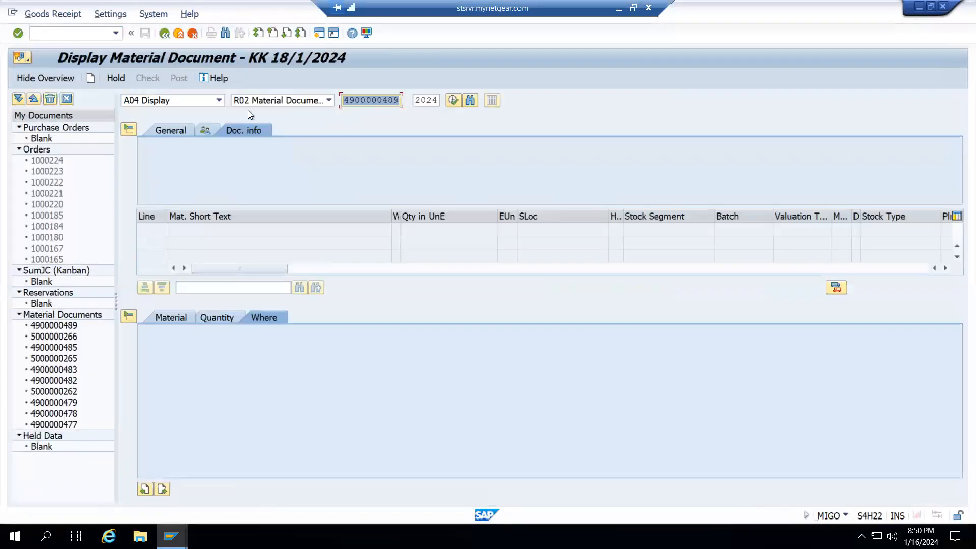
{"action": "left_click", "coordinate": [218, 100]}
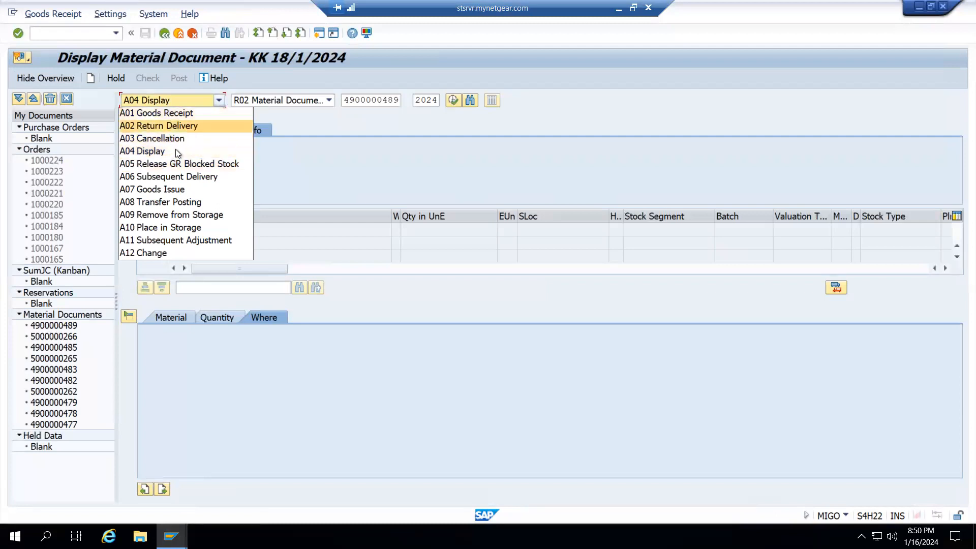
{"action": "left_click", "coordinate": [173, 190]}
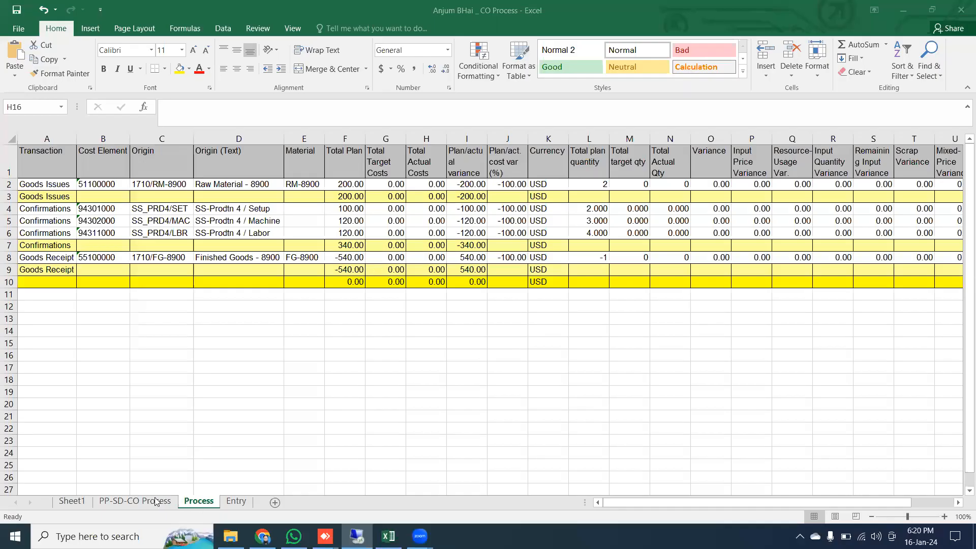
Copy the production order number from the PP-SD-CO Process sheet and load that order in the SAP goods issue
{"action": "left_click", "coordinate": [158, 501]}
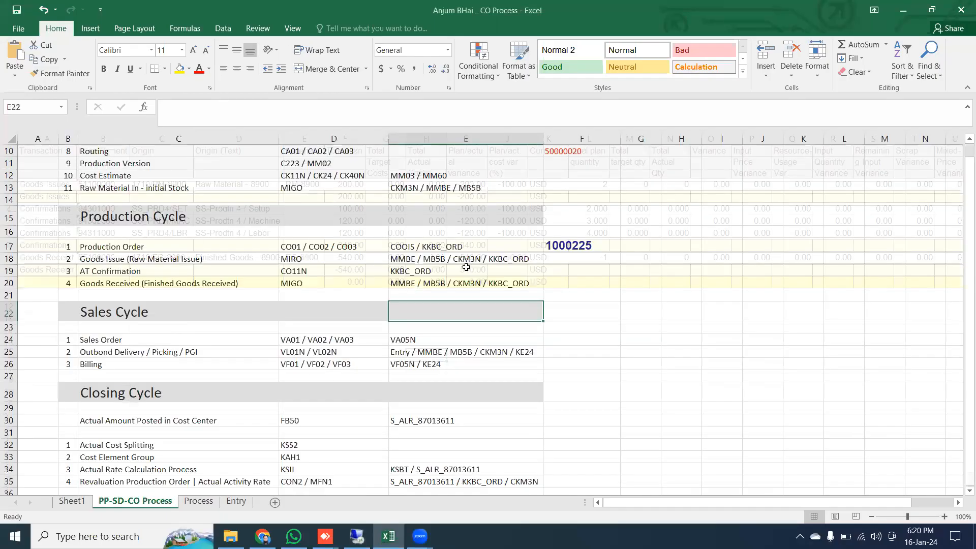
{"action": "left_click", "coordinate": [595, 245]}
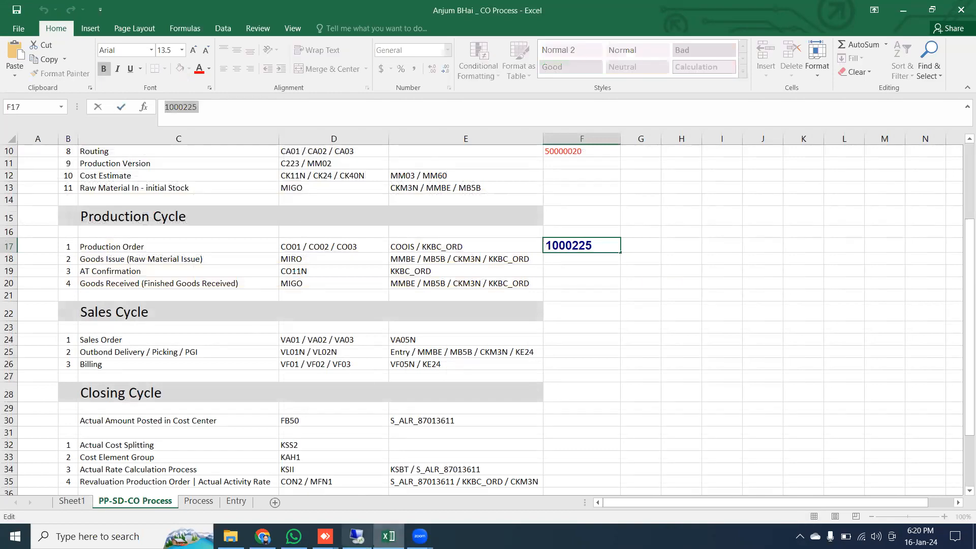
{"action": "left_click", "coordinate": [358, 536]}
{"action": "type", "text": "1000225"}
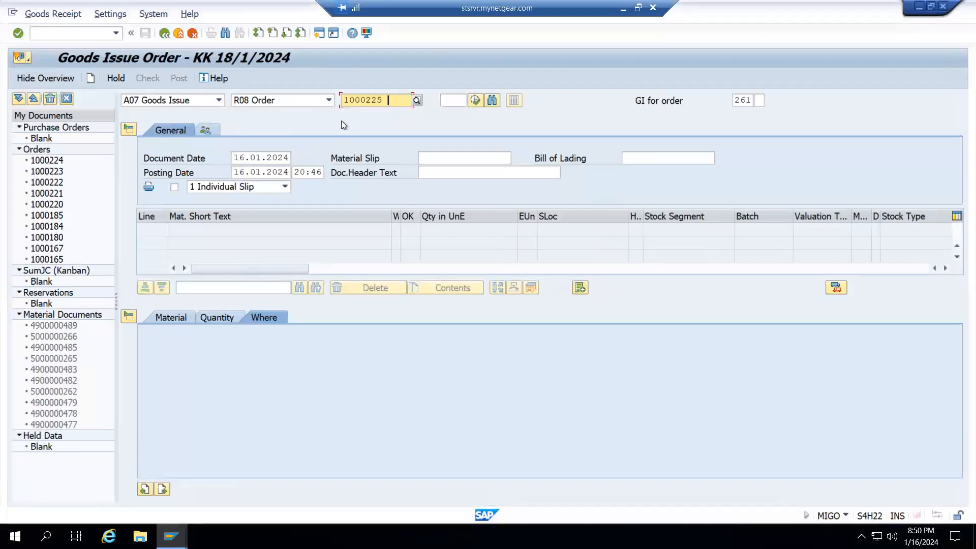
{"action": "key", "text": "Return"}
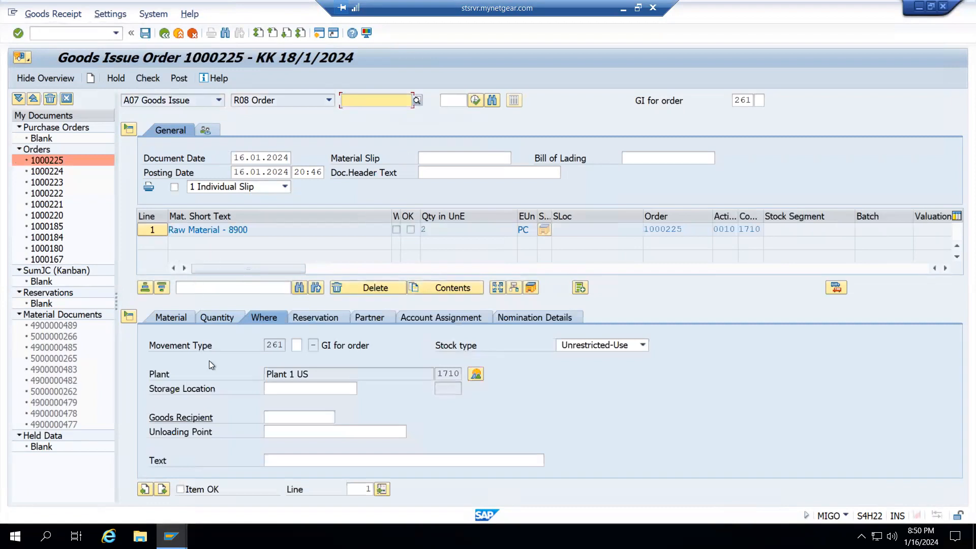
Set the entry quantity of the Raw Material - 8900 item to 3 PC and mark the item as OK
{"action": "left_click", "coordinate": [178, 321]}
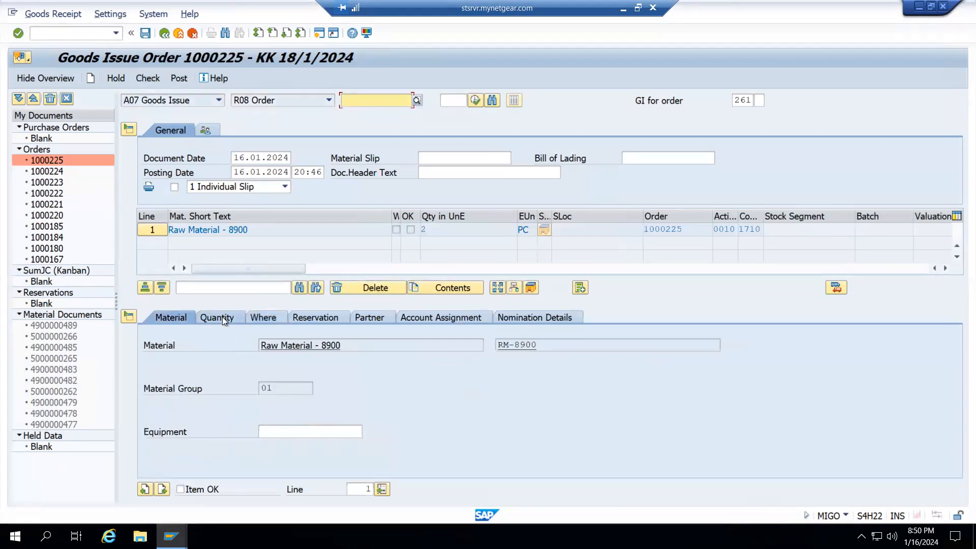
{"action": "left_click", "coordinate": [222, 316]}
{"action": "left_click", "coordinate": [283, 349]}
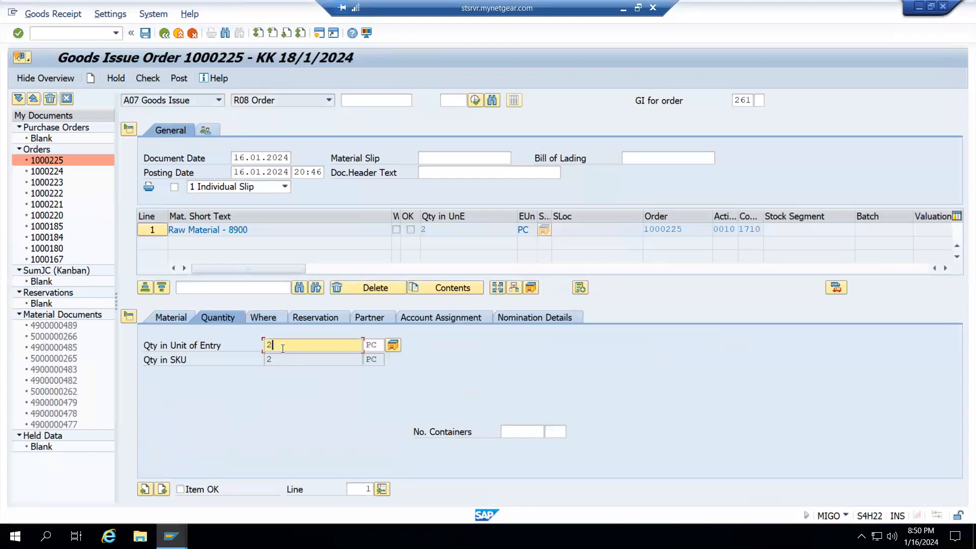
{"action": "key", "text": "BackSpace"}
{"action": "type", "text": "3"}
{"action": "key", "text": "Return"}
{"action": "left_click", "coordinate": [180, 489]}
Set the storage location of the Raw Material - 8900 item to 171A, then check and post the goods issue
{"action": "left_click", "coordinate": [278, 316]}
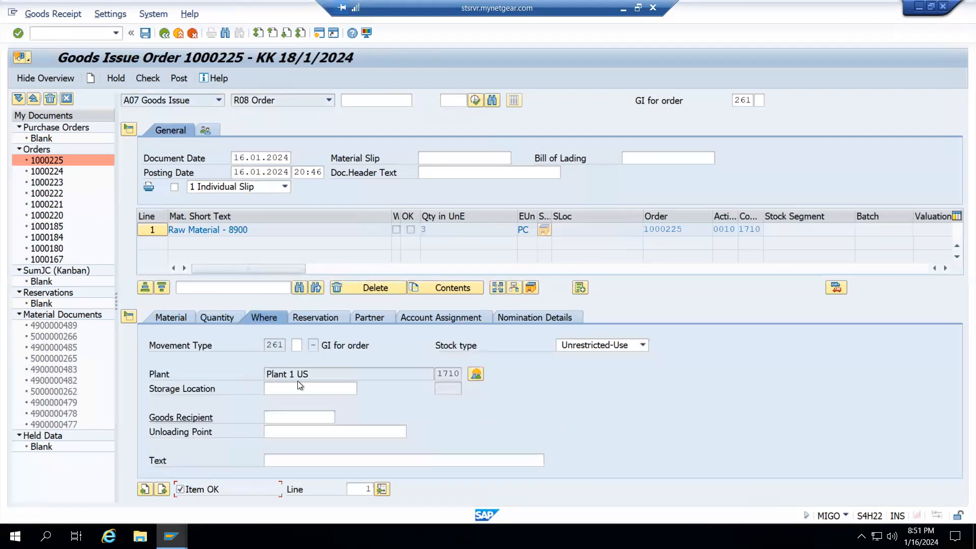
{"action": "left_click", "coordinate": [309, 388]}
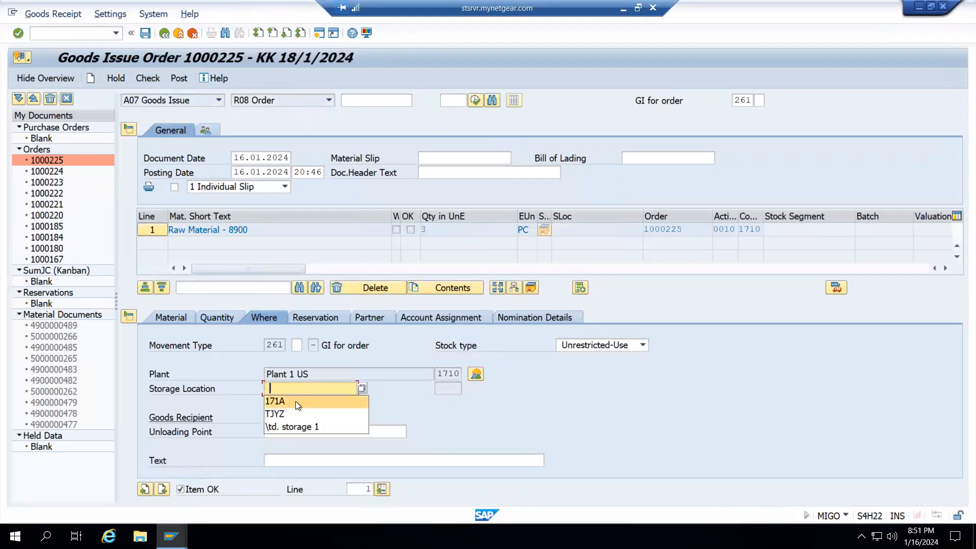
{"action": "left_click", "coordinate": [295, 401]}
{"action": "key", "text": "Return"}
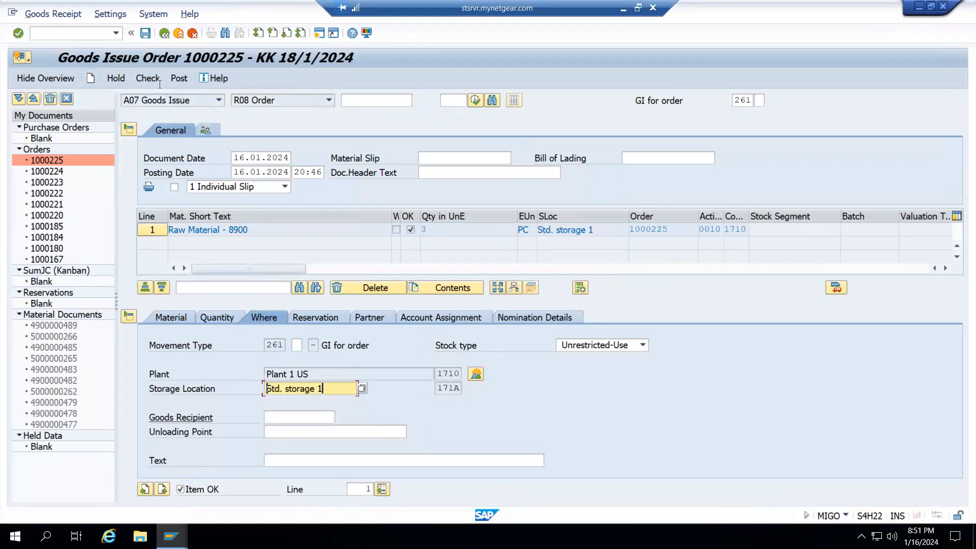
{"action": "left_click", "coordinate": [157, 81]}
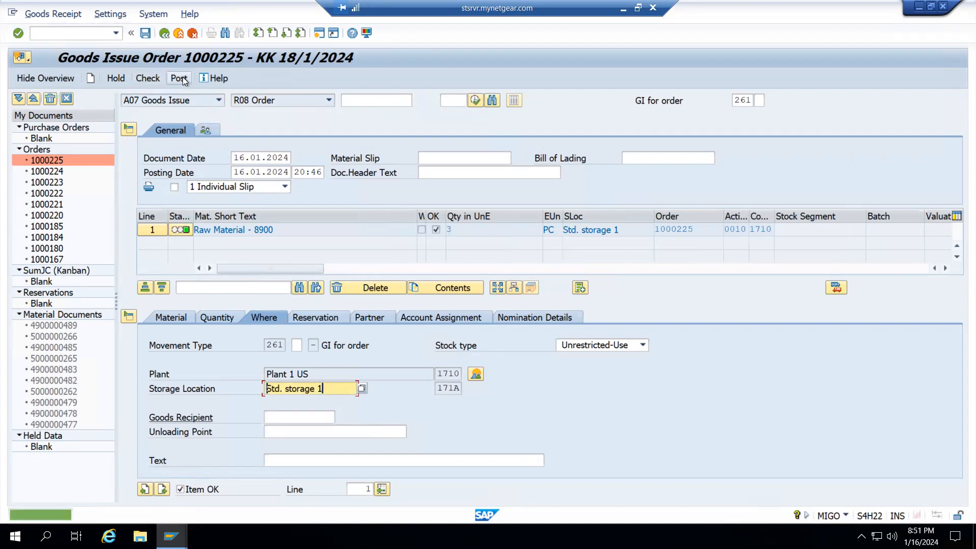
{"action": "left_click", "coordinate": [182, 77]}
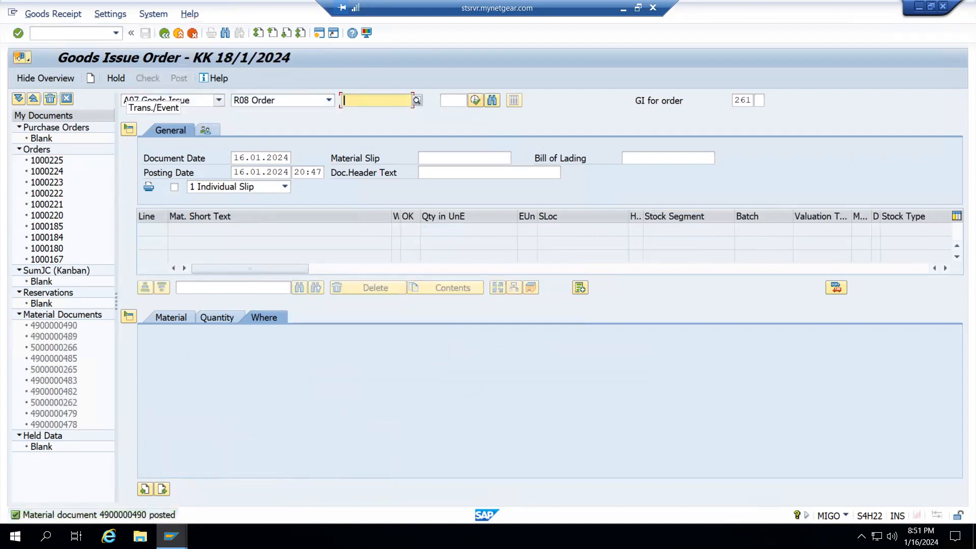
Open a new SAP GUI window and start transaction MB5B
{"action": "left_click", "coordinate": [18, 15]}
{"action": "left_click", "coordinate": [12, 14]}
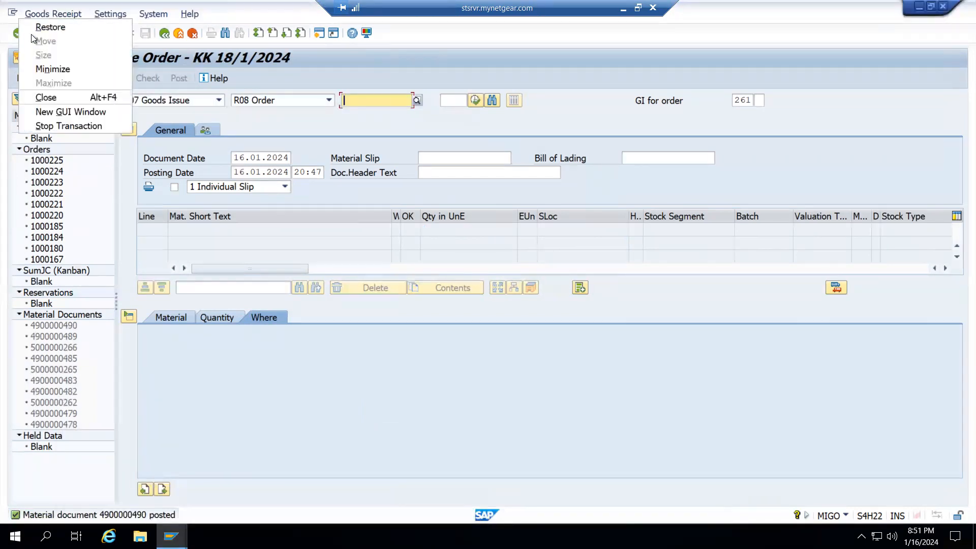
{"action": "left_click", "coordinate": [89, 106]}
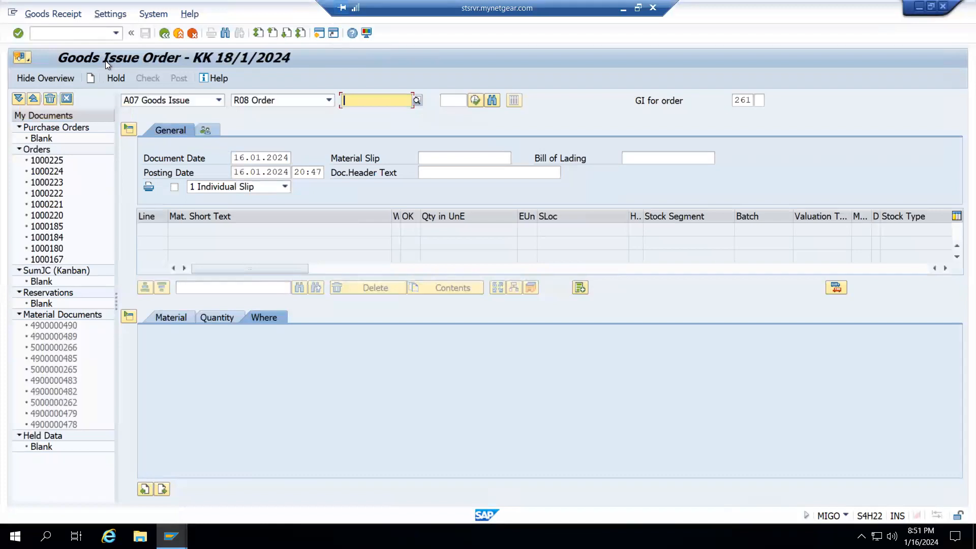
{"action": "type", "text": "mm"}
{"action": "key", "text": "BackSpace"}
{"action": "type", "text": "b"}
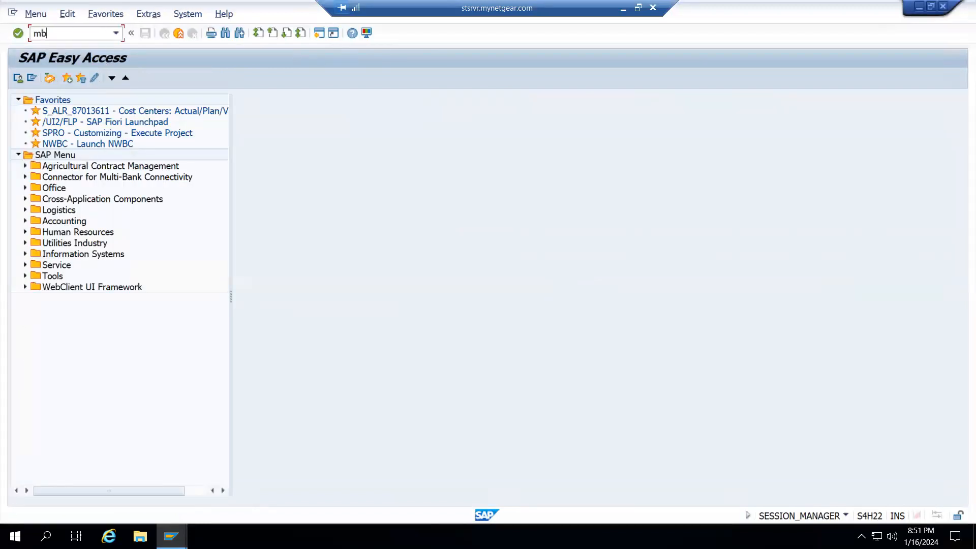
{"action": "type", "text": "5b"}
{"action": "key", "text": "Return"}
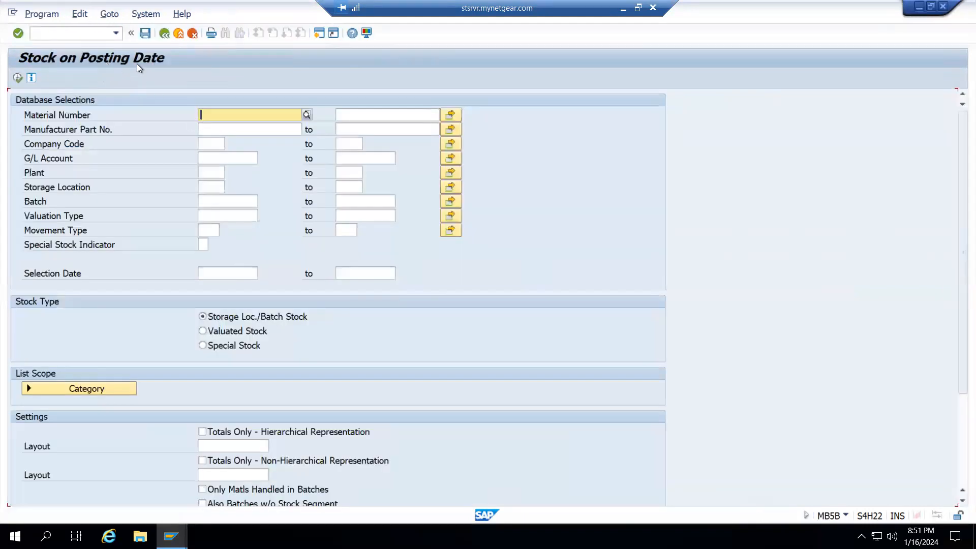
Run the Stock on Posting Date report for material RM-8900
{"action": "left_click", "coordinate": [223, 116]}
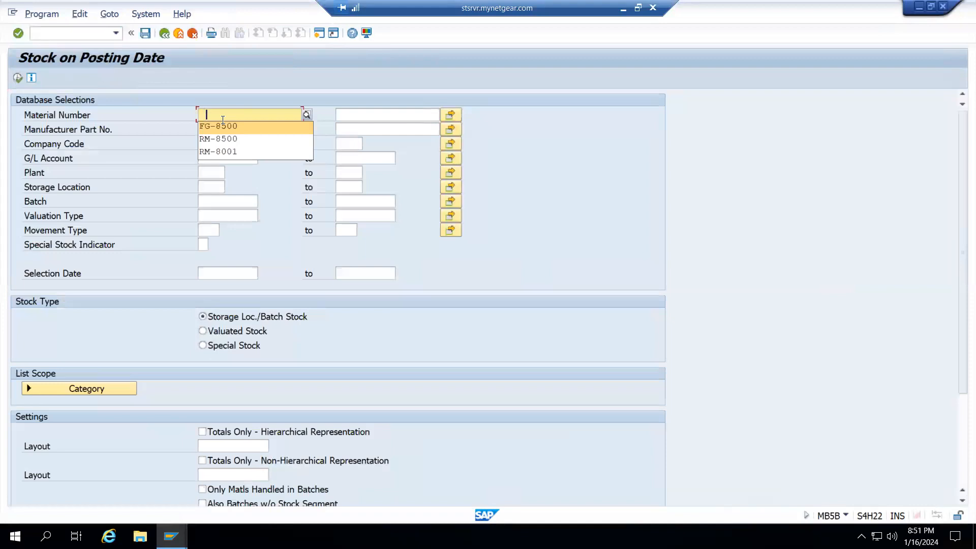
{"action": "type", "text": "RM-"}
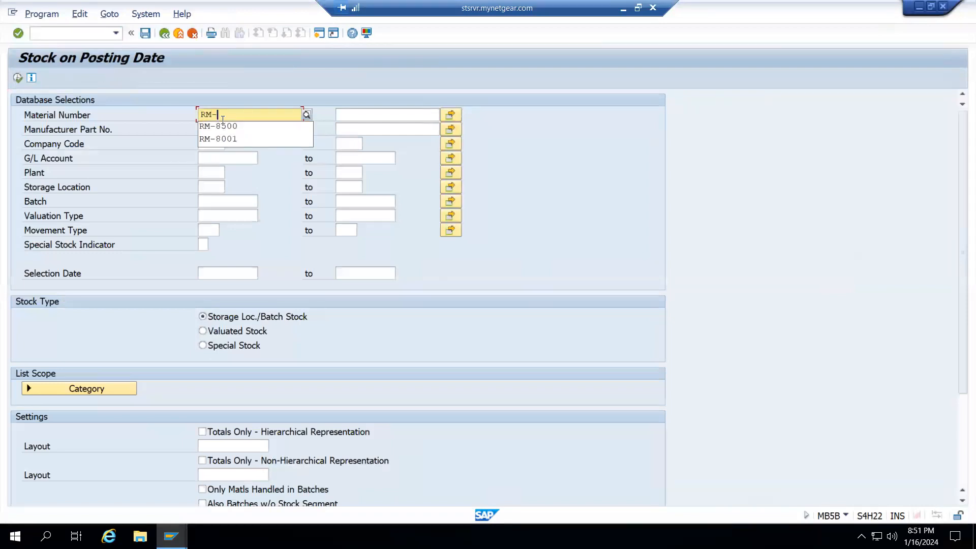
{"action": "type", "text": "8900"}
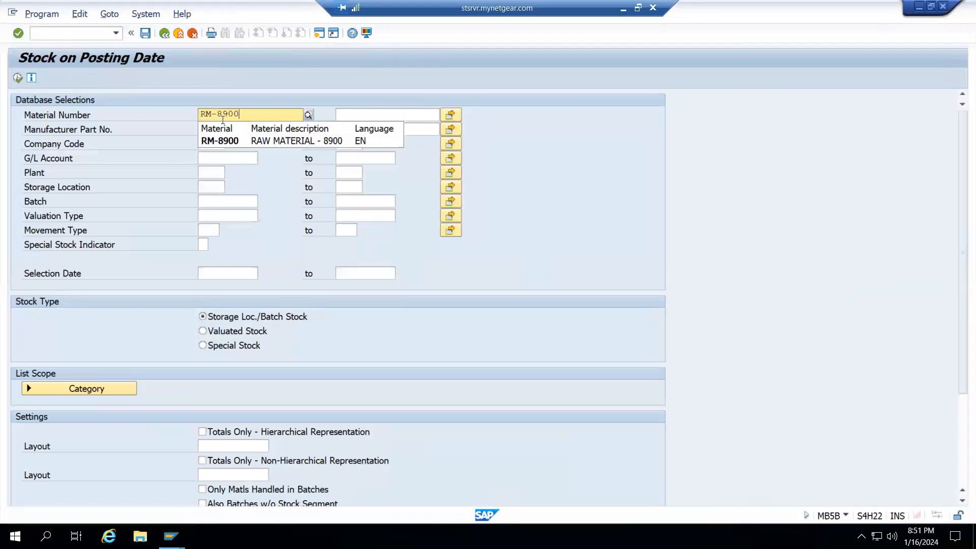
{"action": "key", "text": "Return"}
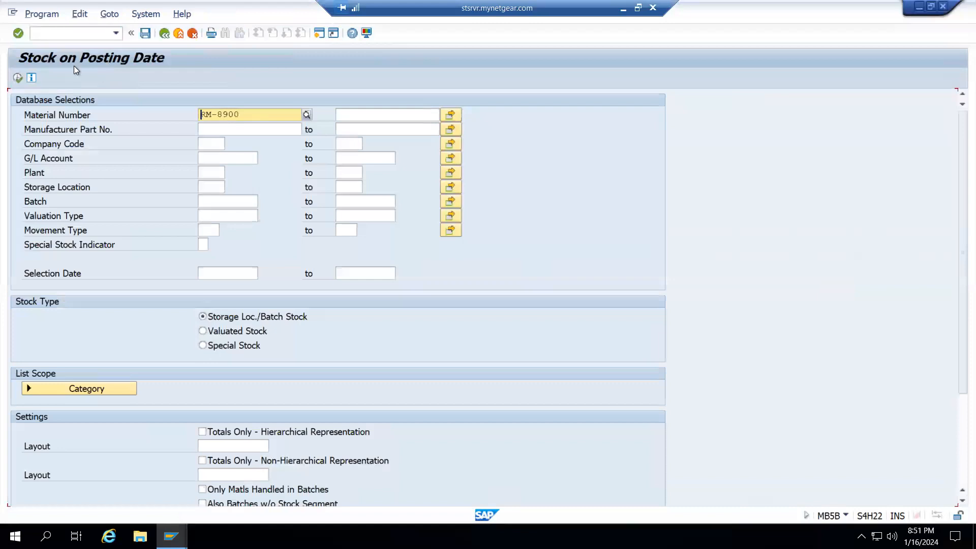
{"action": "left_click", "coordinate": [18, 78]}
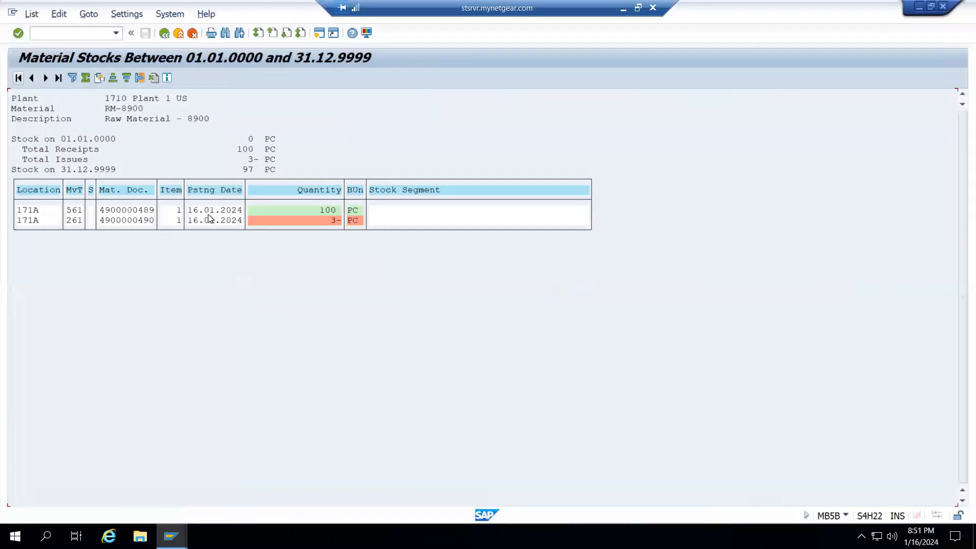
Open the material document of the 261 movement and display its accounting document from the FI documents
{"action": "double_click", "coordinate": [129, 221]}
{"action": "left_click", "coordinate": [132, 130]}
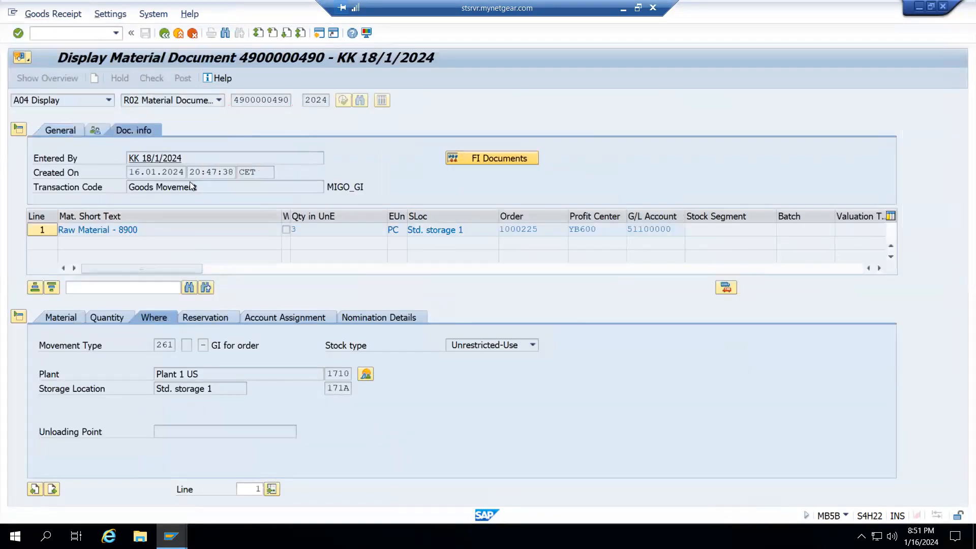
{"action": "double_click", "coordinate": [33, 157]}
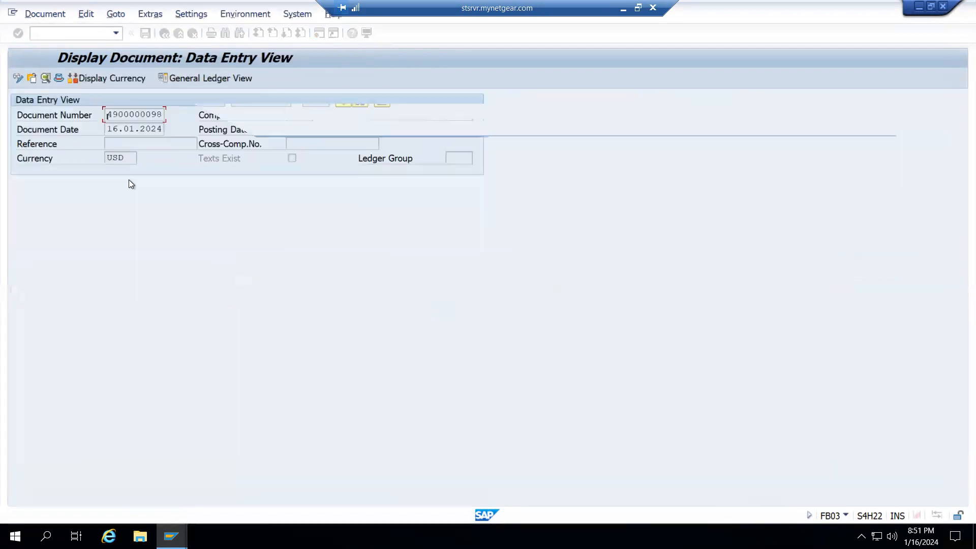
Copy the accounting document's line items with account, description and amount, and paste them into the Excel Entry sheet at C10
{"action": "left_click_drag", "start_coordinate": [105, 217], "coordinate": [300, 229]}
{"action": "key", "text": "ctrl+c"}
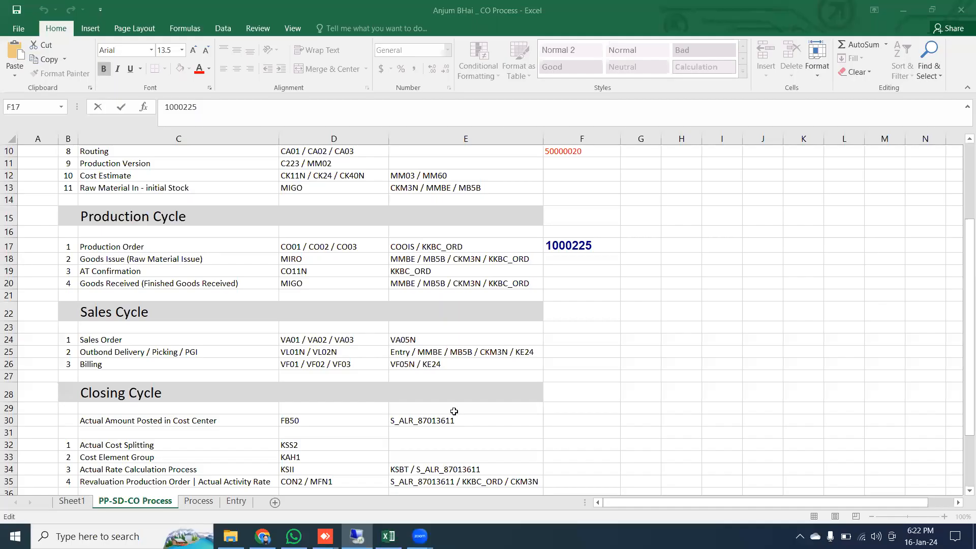
{"action": "key", "text": "ctrl+Page_Down"}
{"action": "key", "text": "ctrl+Page_Down"}
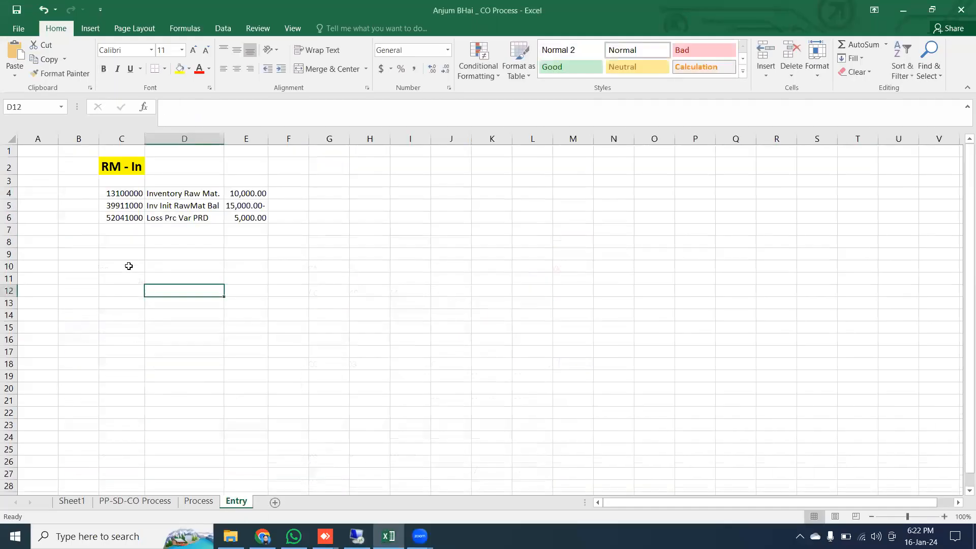
{"action": "key", "text": "ctrl+v"}
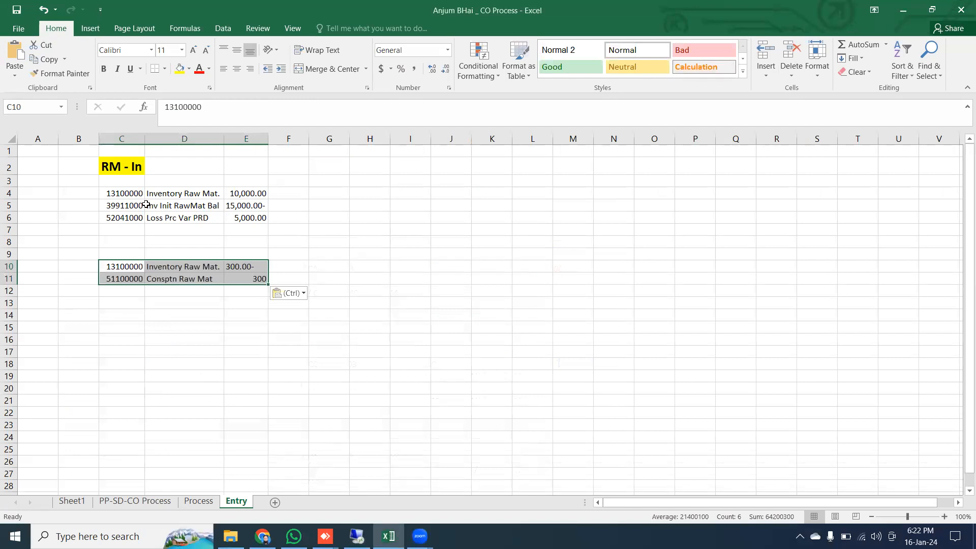
Enter the heading "RM-Issue to Order" in C8 and apply the formatting of the "RM - In" heading to it
{"action": "left_click", "coordinate": [124, 242]}
{"action": "type", "text": "RM"}
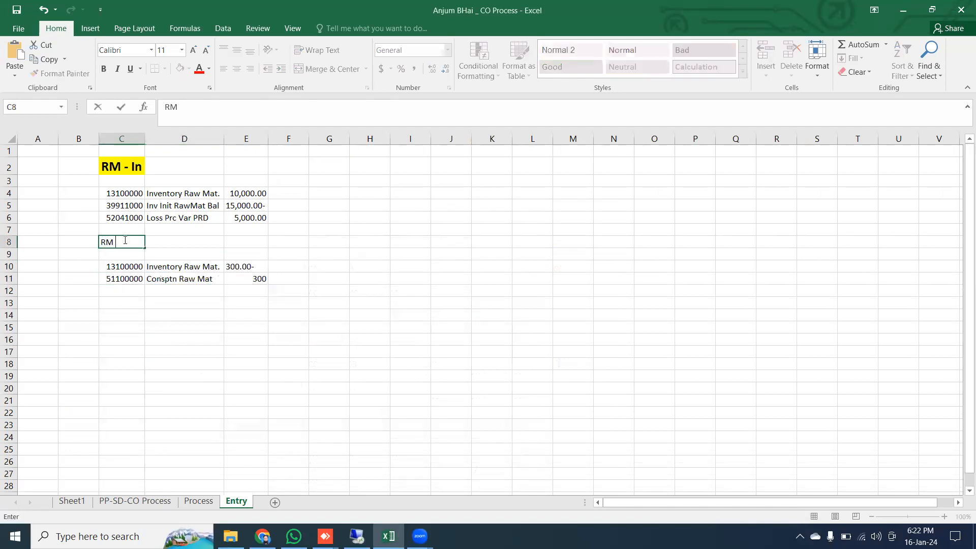
{"action": "type", "text": "-Issue to Order"}
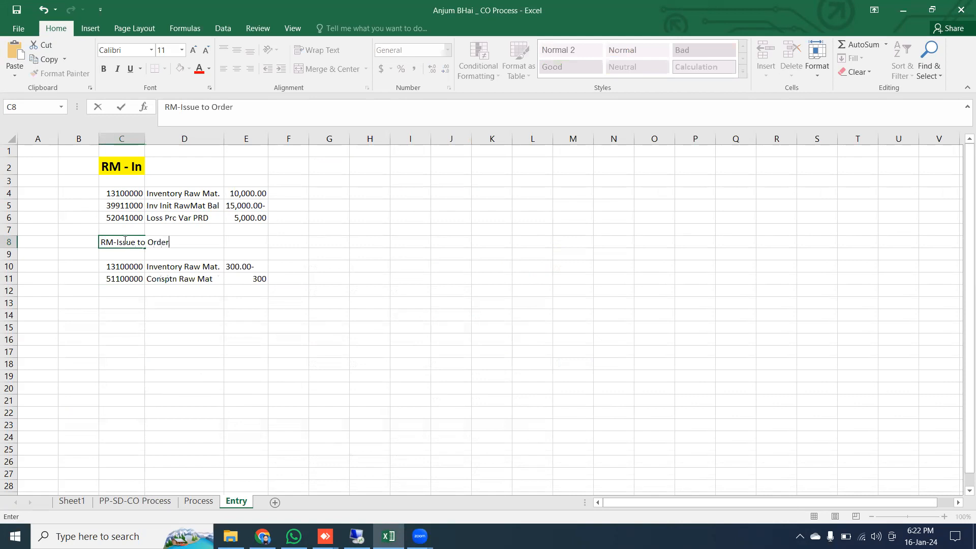
{"action": "key", "text": "Return"}
{"action": "left_click", "coordinate": [122, 166]}
{"action": "left_click", "coordinate": [60, 73]}
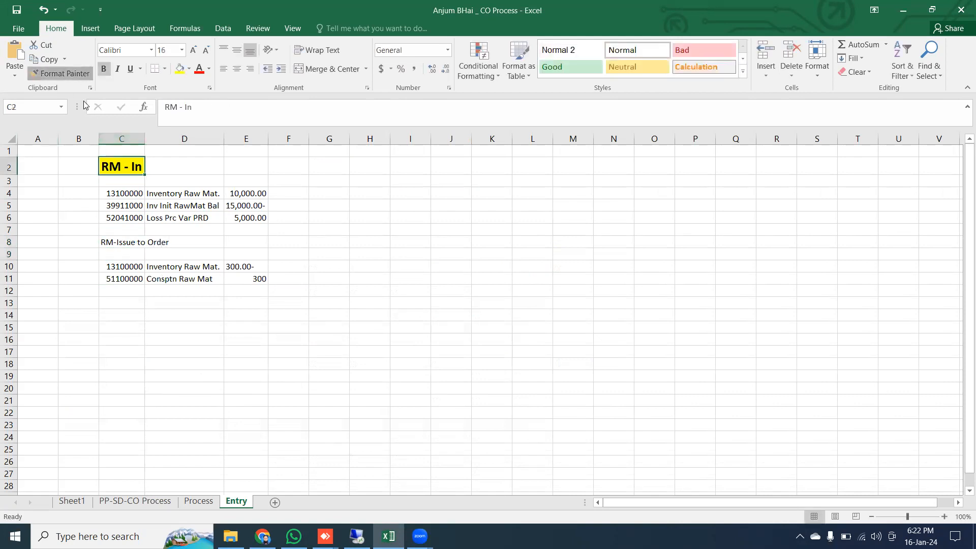
{"action": "left_click", "coordinate": [124, 243]}
{"action": "left_click", "coordinate": [155, 333]}
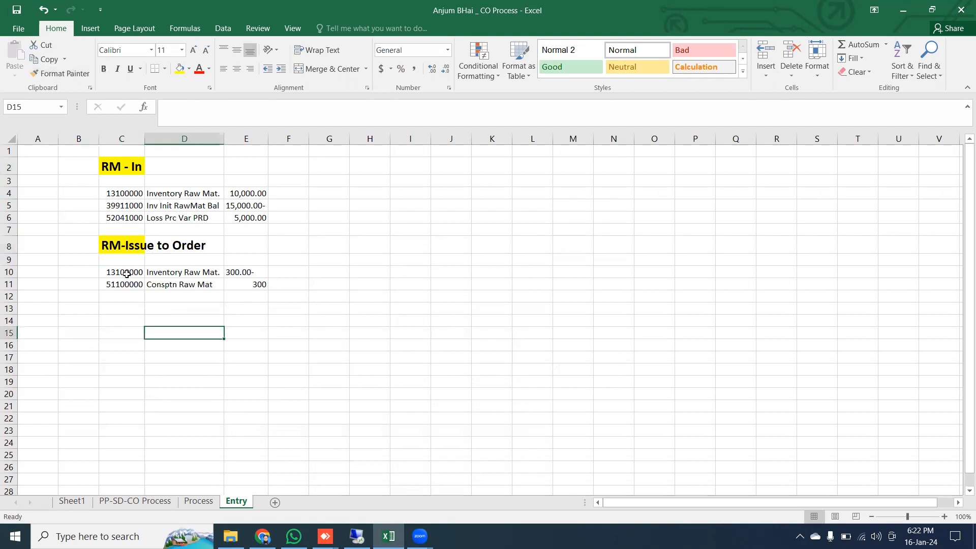
{"action": "left_click_drag", "start_coordinate": [127, 274], "coordinate": [260, 273]}
{"action": "left_click_drag", "start_coordinate": [116, 285], "coordinate": [258, 285]}
{"action": "left_click", "coordinate": [236, 368]}
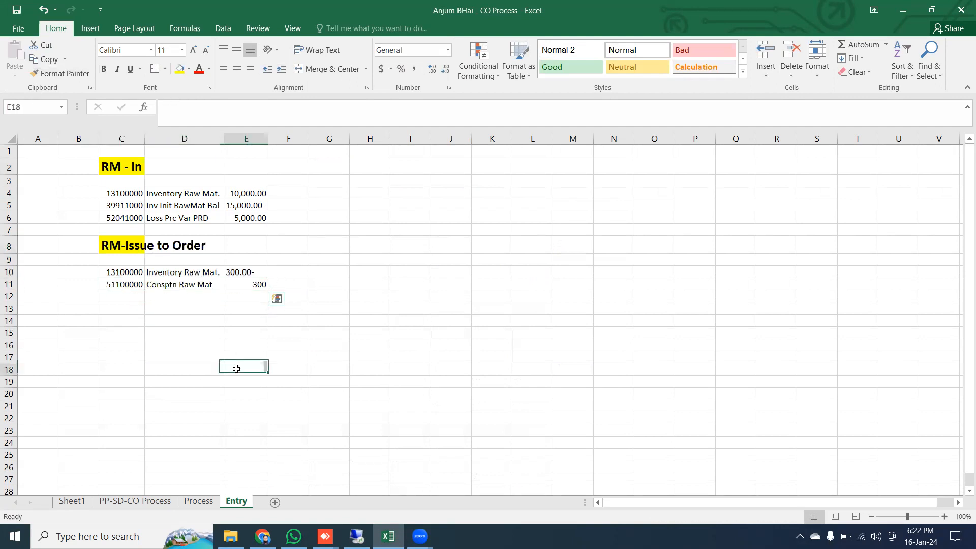
Return to SAP, exit the displayed documents and the stock report to SAP Easy Access, and start transaction CO11N
{"action": "left_click", "coordinate": [357, 537]}
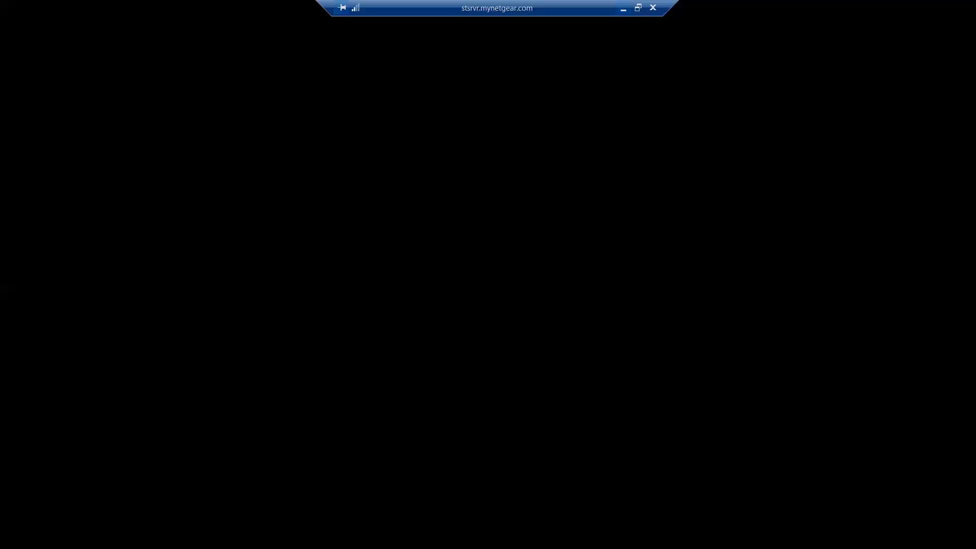
{"action": "key", "text": "F3"}
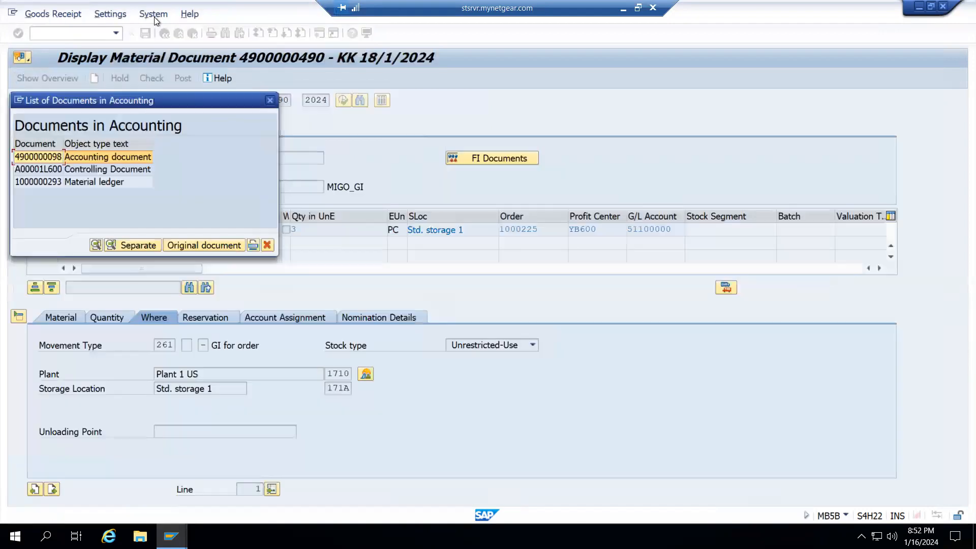
{"action": "key", "text": "F3"}
{"action": "key", "text": "F3"}
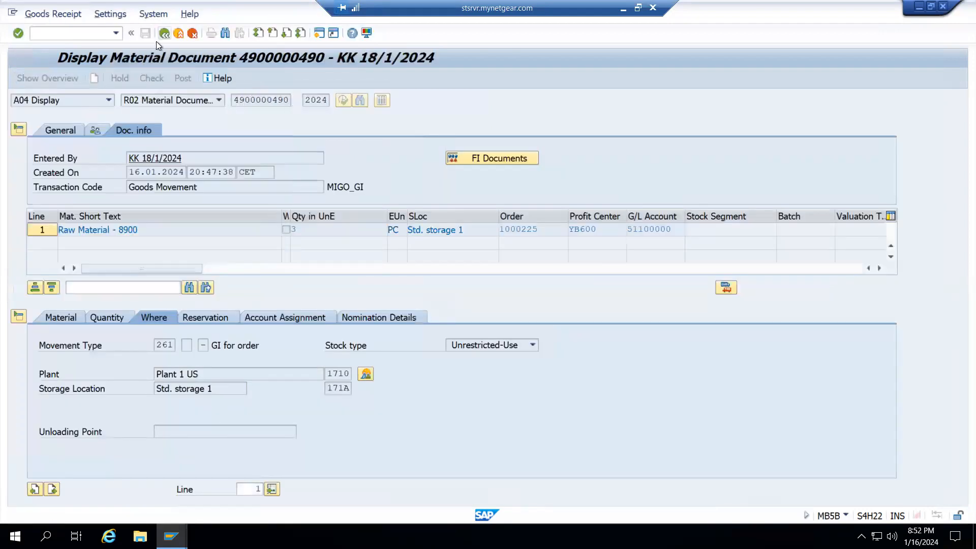
{"action": "mouse_move", "coordinate": [171, 536]}
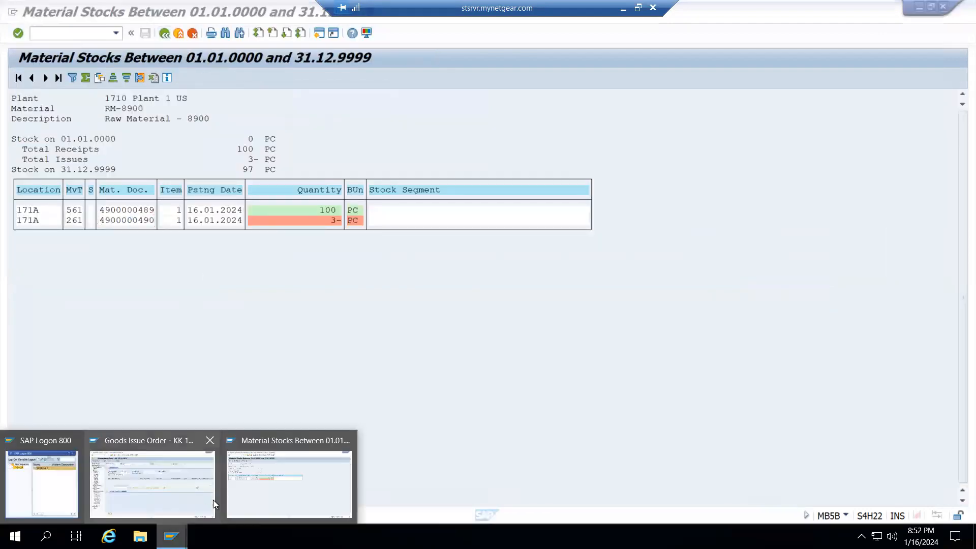
{"action": "key", "text": "F3"}
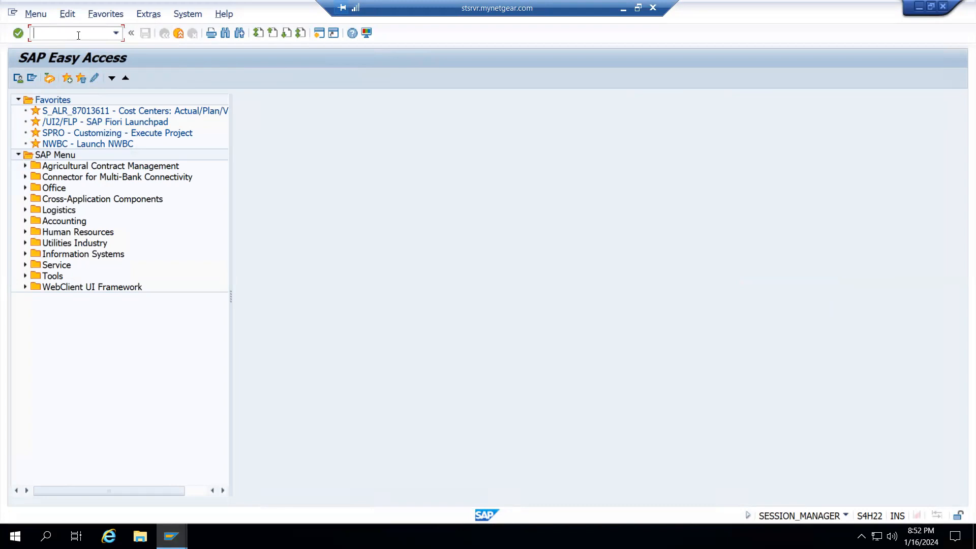
{"action": "type", "text": "co11n"}
{"action": "key", "text": "Return"}
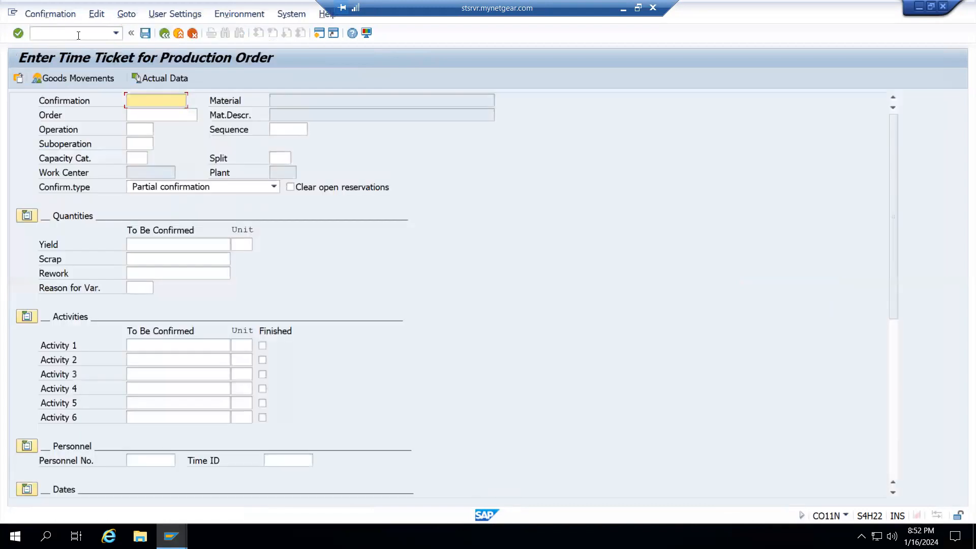
{"action": "left_click", "coordinate": [148, 116]}
{"action": "left_click", "coordinate": [157, 132]}
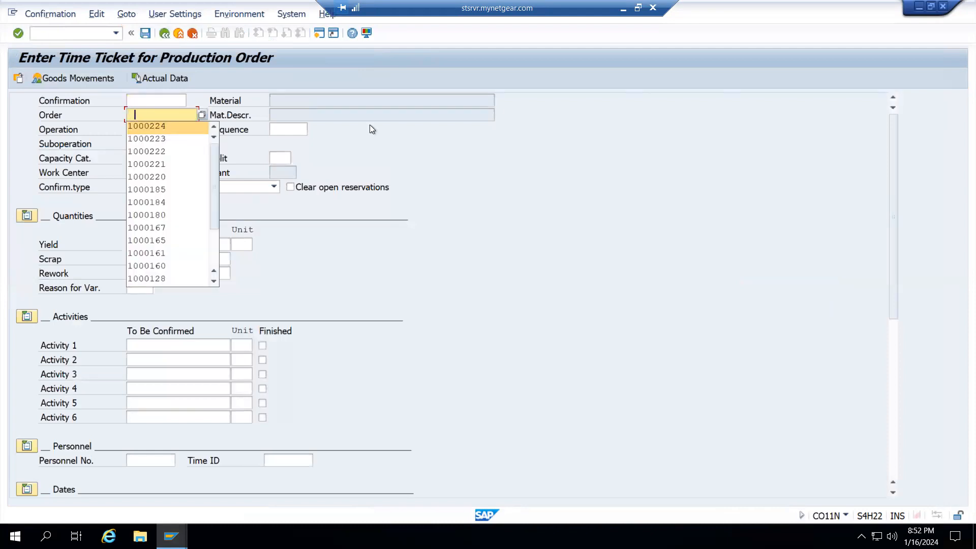
{"action": "key", "text": "BackSpace"}
{"action": "key", "text": "BackSpace"}
{"action": "key", "text": "BackSpace"}
{"action": "key", "text": "BackSpace"}
{"action": "key", "text": "BackSpace"}
{"action": "key", "text": "BackSpace"}
{"action": "key", "text": "BackSpace"}
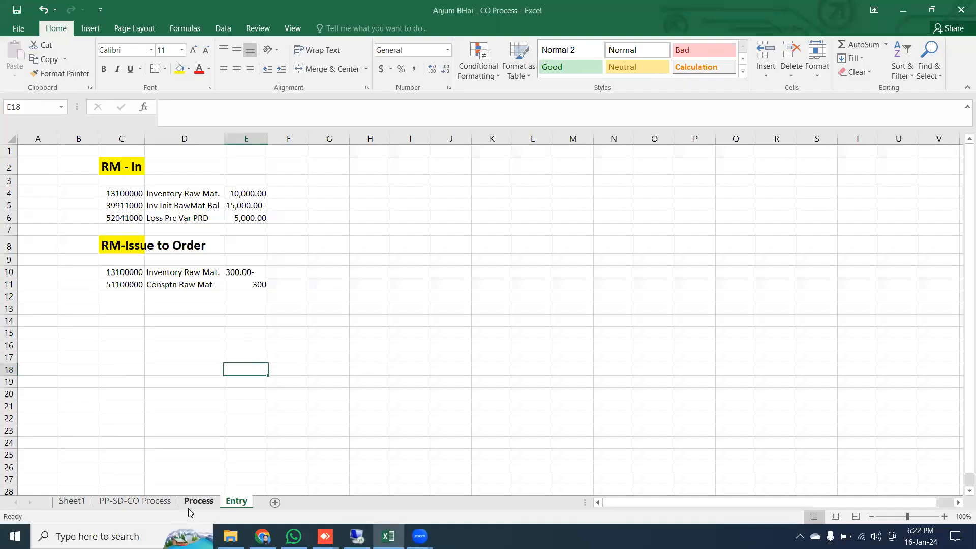
Copy the production order number from the PP-SD-CO Process sheet and paste it as the order of the SAP time ticket
{"action": "left_click", "coordinate": [189, 503]}
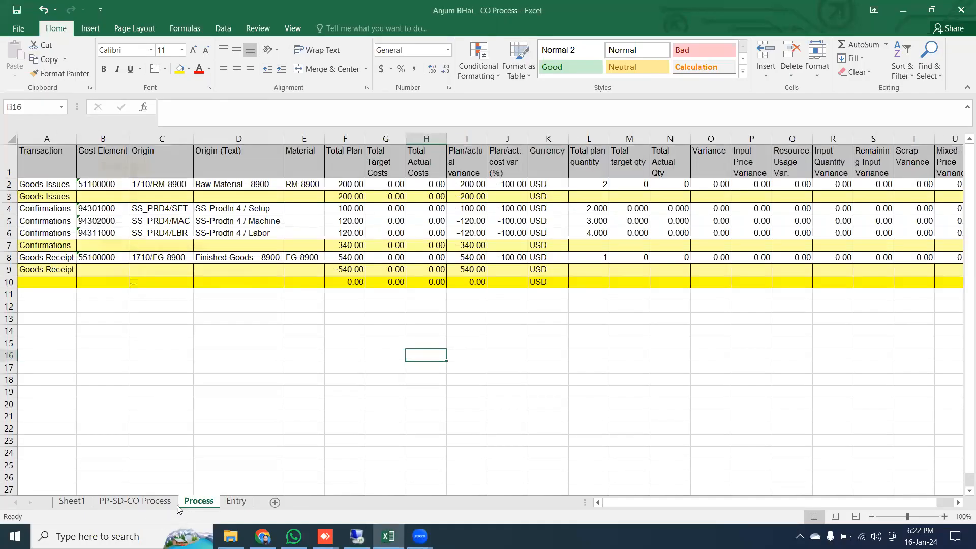
{"action": "left_click", "coordinate": [135, 502]}
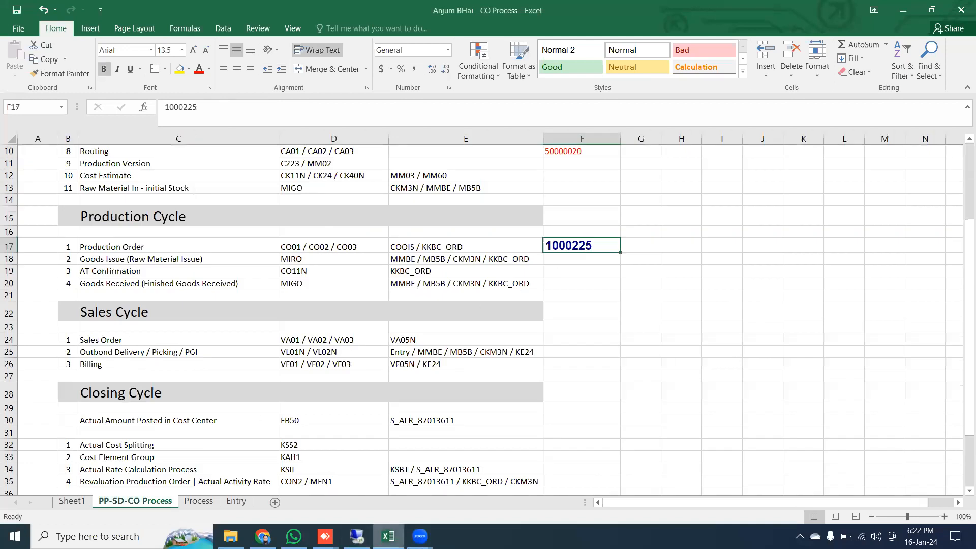
{"action": "key", "text": "ctrl+c"}
{"action": "left_click", "coordinate": [357, 536]}
{"action": "left_click", "coordinate": [140, 113]}
{"action": "key", "text": "ctrl+v"}
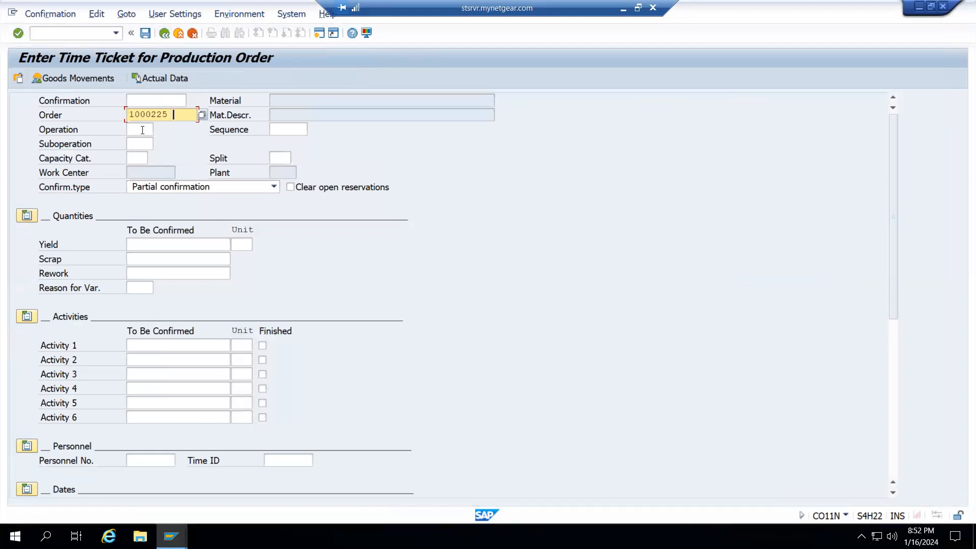
Enter operation 10 in the time ticket and load its proposed quantities and activities
{"action": "left_click", "coordinate": [142, 130]}
{"action": "left_click", "coordinate": [149, 145]}
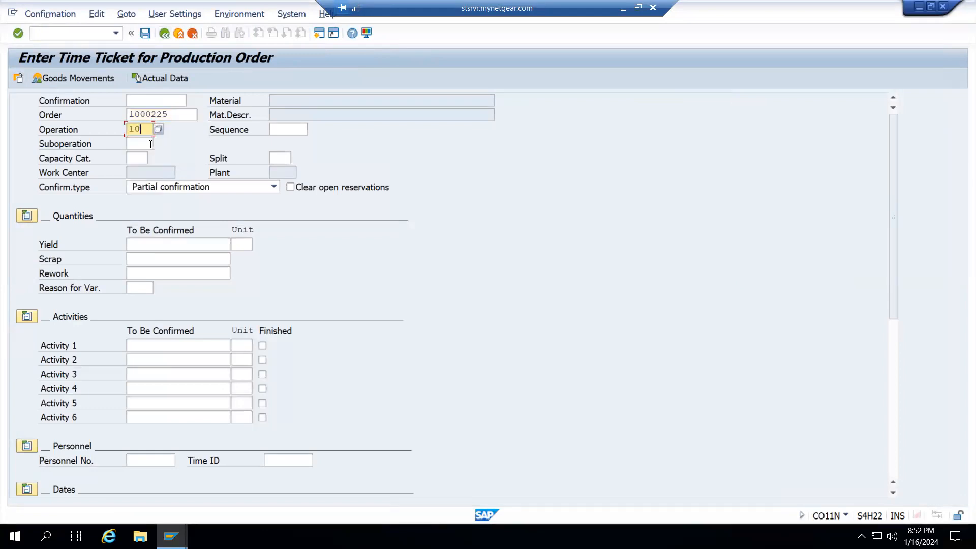
{"action": "key", "text": "Return"}
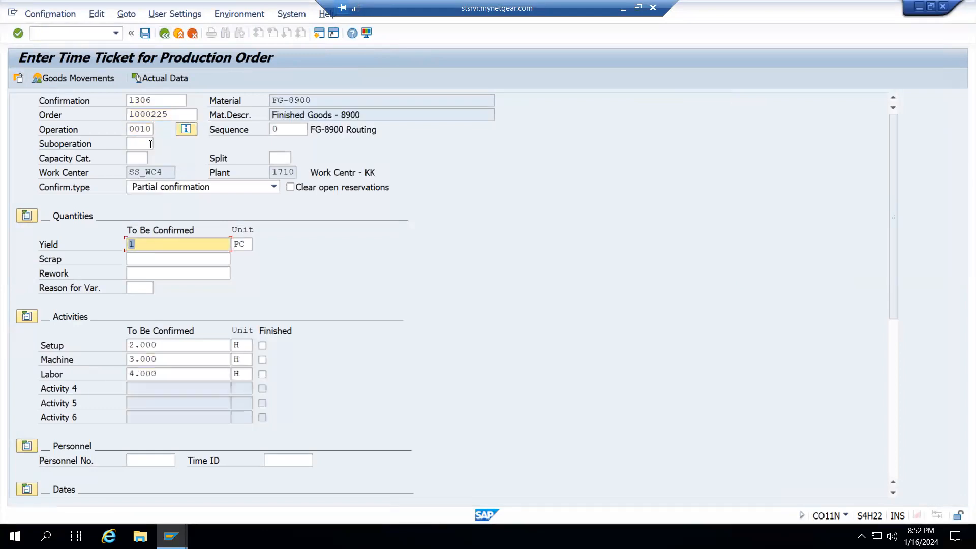
Set the confirmed activities to 3 hours setup, 4 hours machine and 5 hours labor, and save the confirmation
{"action": "left_click", "coordinate": [137, 345]}
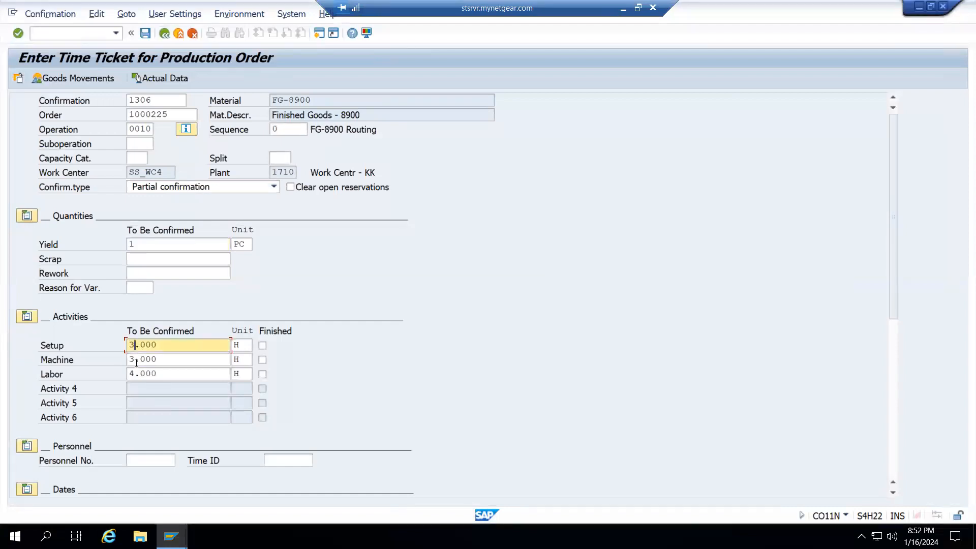
{"action": "left_click", "coordinate": [135, 361]}
{"action": "key", "text": "BackSpace"}
{"action": "type", "text": "4"}
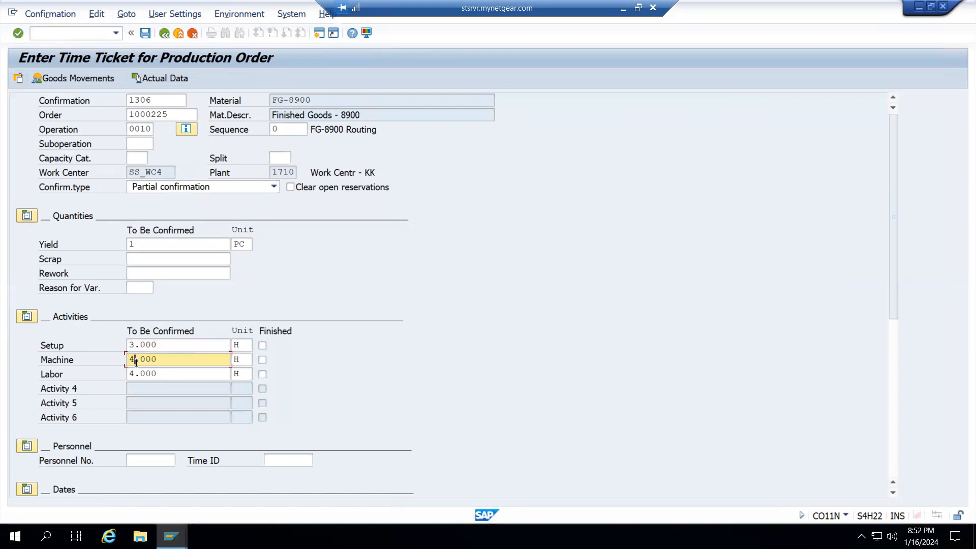
{"action": "left_click", "coordinate": [135, 373]}
{"action": "key", "text": "BackSpace"}
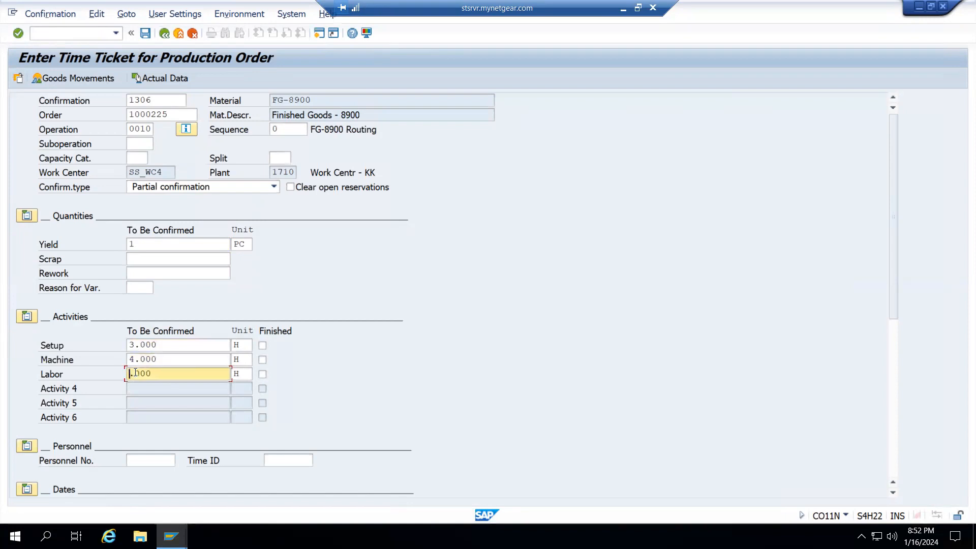
{"action": "type", "text": "5"}
{"action": "key", "text": "Return"}
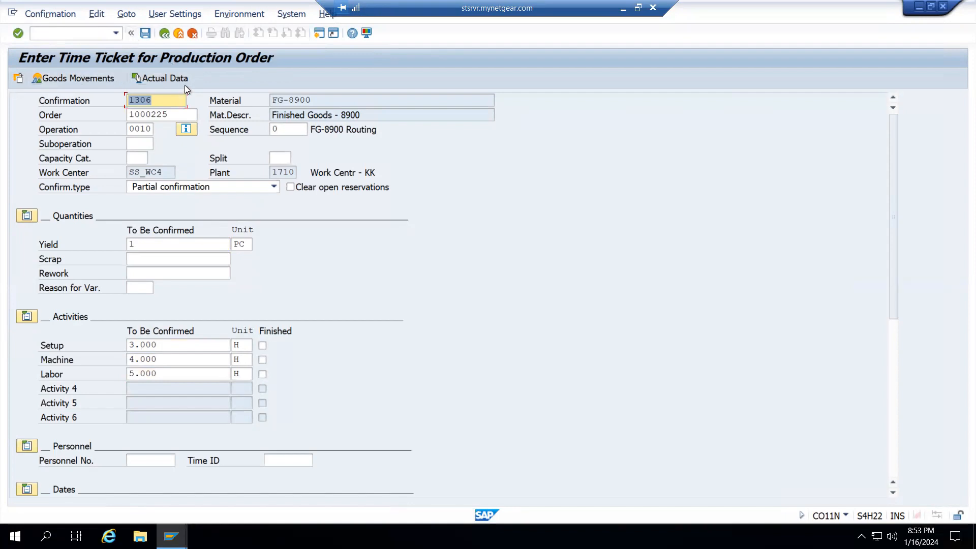
{"action": "left_click", "coordinate": [145, 33]}
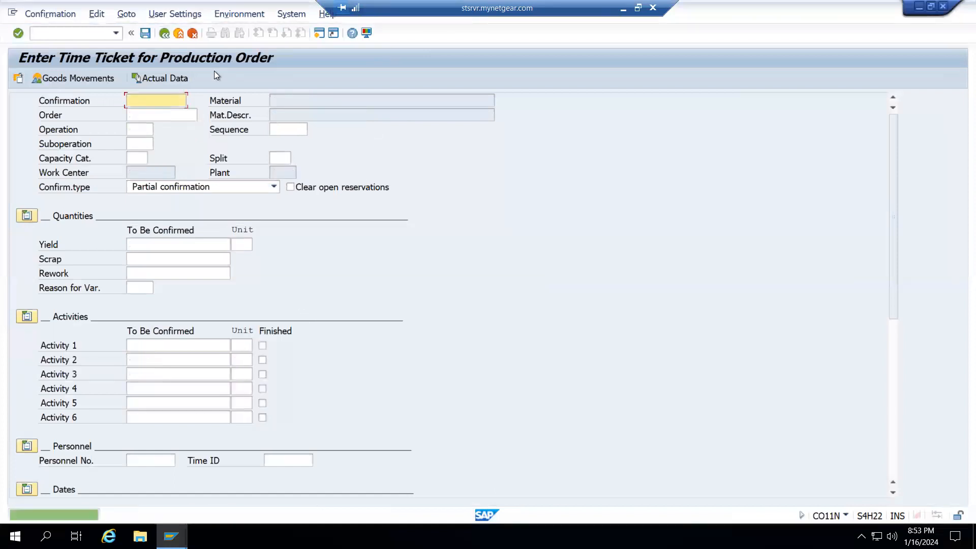
Leave the time ticket for SAP Easy Access and run the cost analysis KKBC_ORD for the production order
{"action": "left_click", "coordinate": [164, 34]}
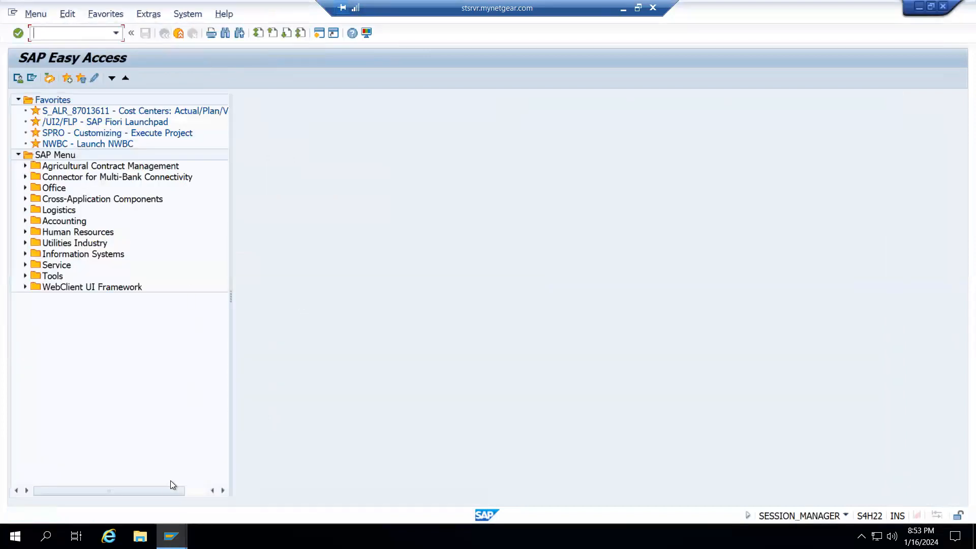
{"action": "type", "text": "rag"}
{"action": "key", "text": "BackSpace"}
{"action": "key", "text": "BackSpace"}
{"action": "key", "text": "BackSpace"}
{"action": "type", "text": "d"}
{"action": "key", "text": "Return"}
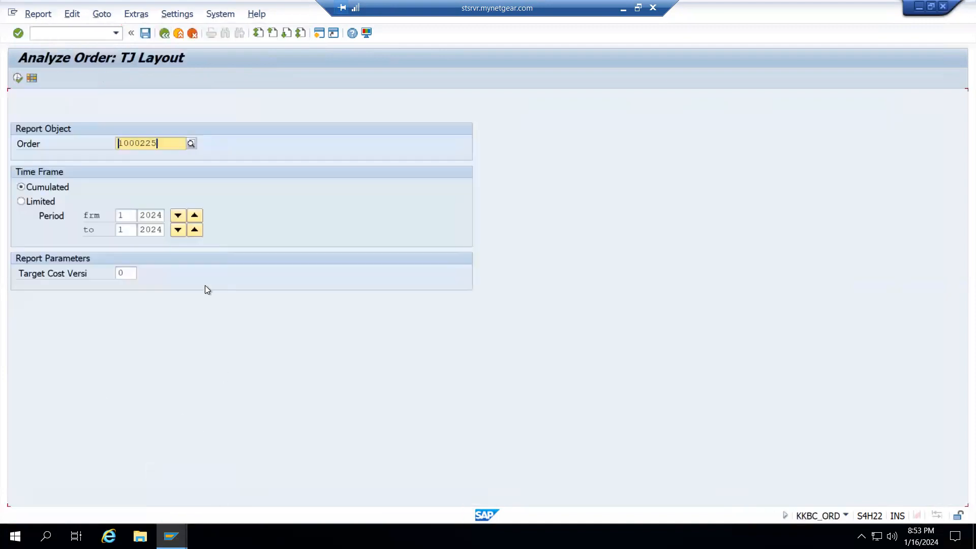
{"action": "left_click", "coordinate": [16, 77]}
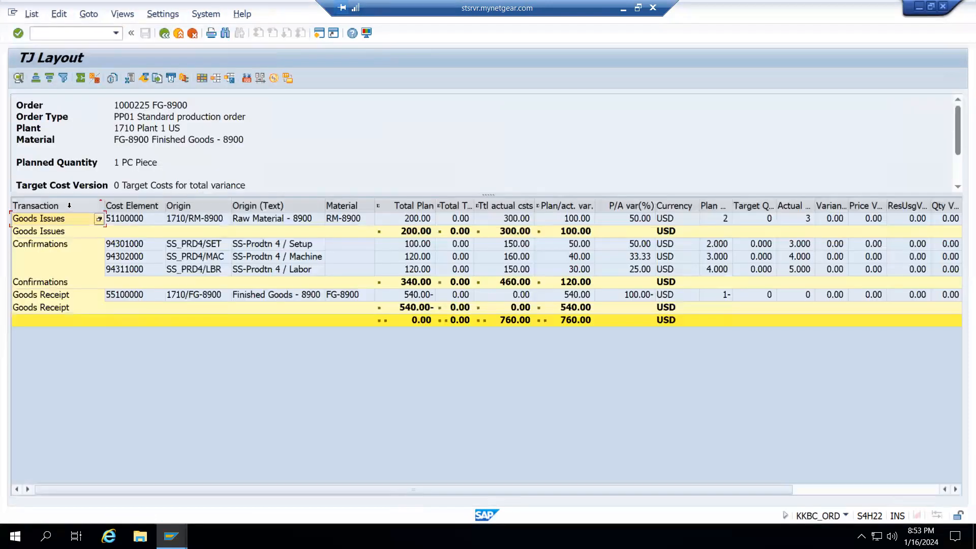
Copy all rows of the TJ Layout cost report and paste them into the Excel Process sheet at A16
{"action": "left_click_drag", "start_coordinate": [72, 203], "coordinate": [959, 233]}
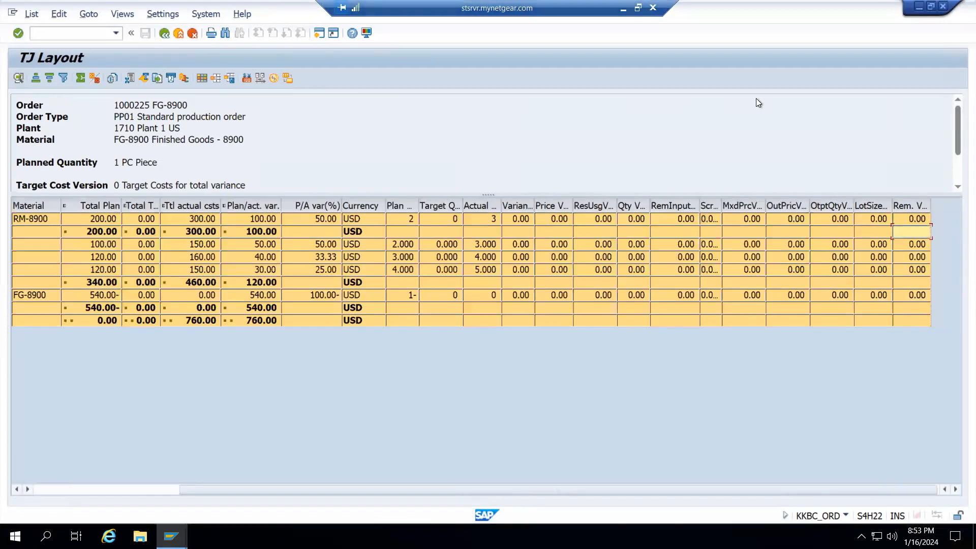
{"action": "key", "text": "alt+Tab"}
{"action": "left_click", "coordinate": [198, 501]}
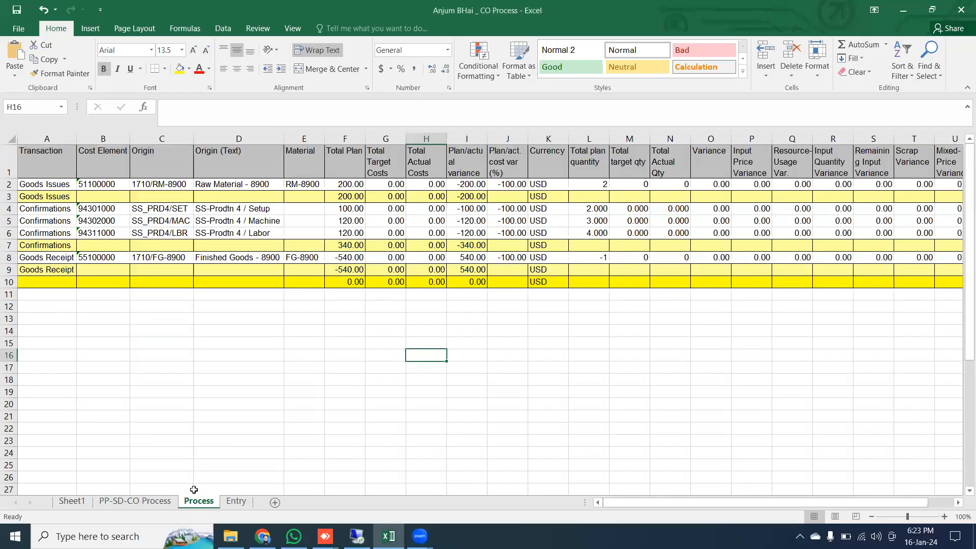
{"action": "left_click", "coordinate": [46, 363]}
{"action": "left_click", "coordinate": [48, 334]}
{"action": "left_click", "coordinate": [48, 354]}
{"action": "key", "text": "ctrl+v"}
Copy the header row of the first cost table and paste it at A14 above the pasted report rows
{"action": "left_click", "coordinate": [65, 165]}
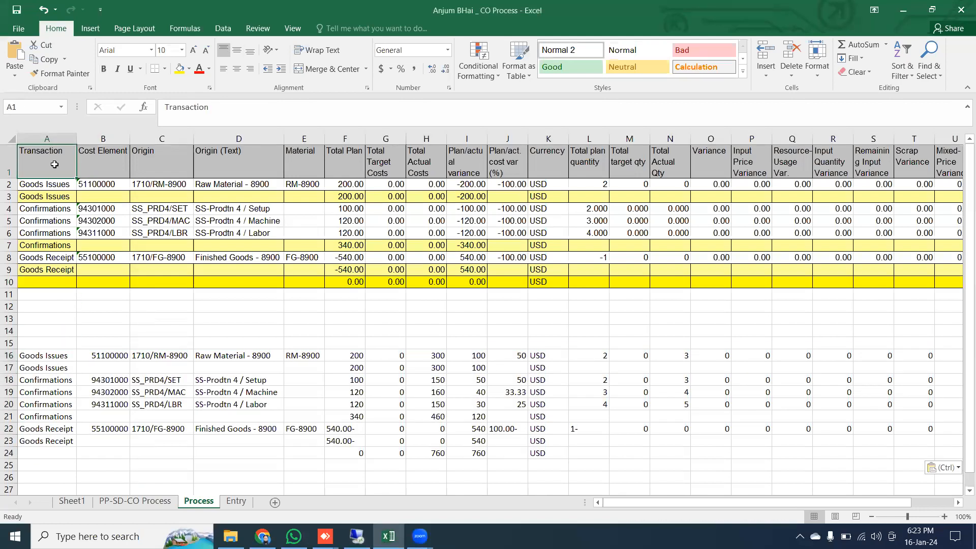
{"action": "scroll", "coordinate": [55, 164], "scroll_direction": "right", "scroll_amount": 2}
{"action": "key", "text": "ctrl+c"}
{"action": "left_click_drag", "start_coordinate": [656, 504], "coordinate": [584, 508]}
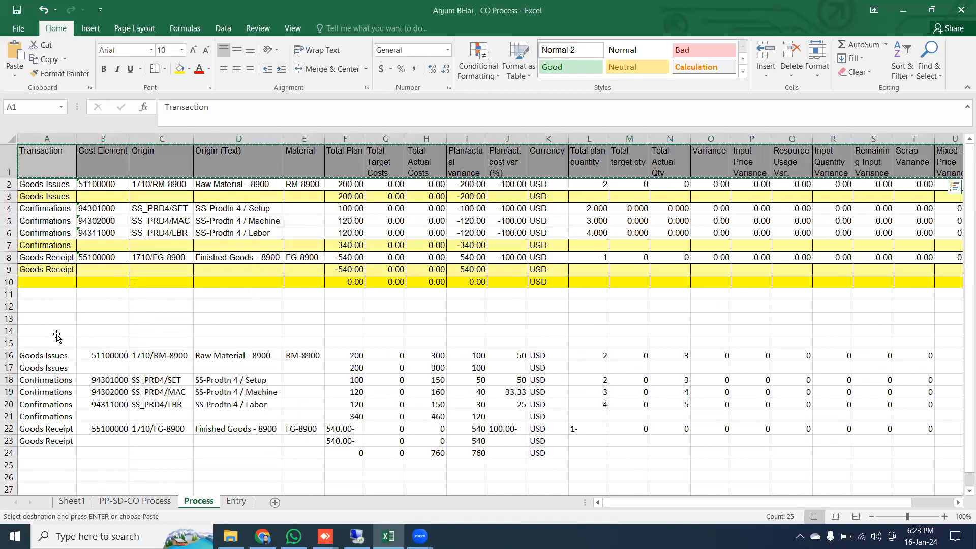
{"action": "left_click", "coordinate": [56, 332]}
{"action": "key", "text": "ctrl+v"}
Enter the heading "After GI - CO11N" in A12 above the second cost table
{"action": "left_click", "coordinate": [53, 305]}
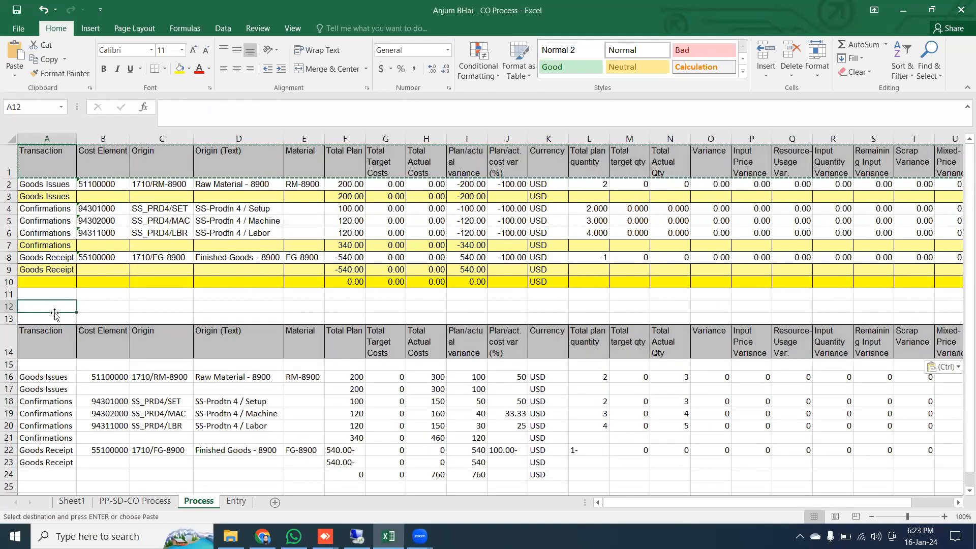
{"action": "type", "text": "Af"}
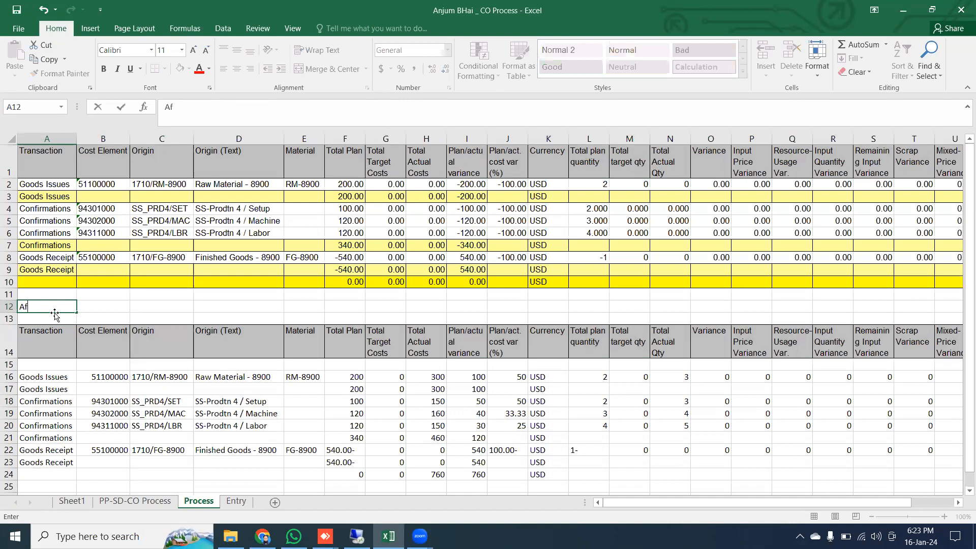
{"action": "type", "text": "ter MIGO - CO11N"}
{"action": "key", "text": "Return"}
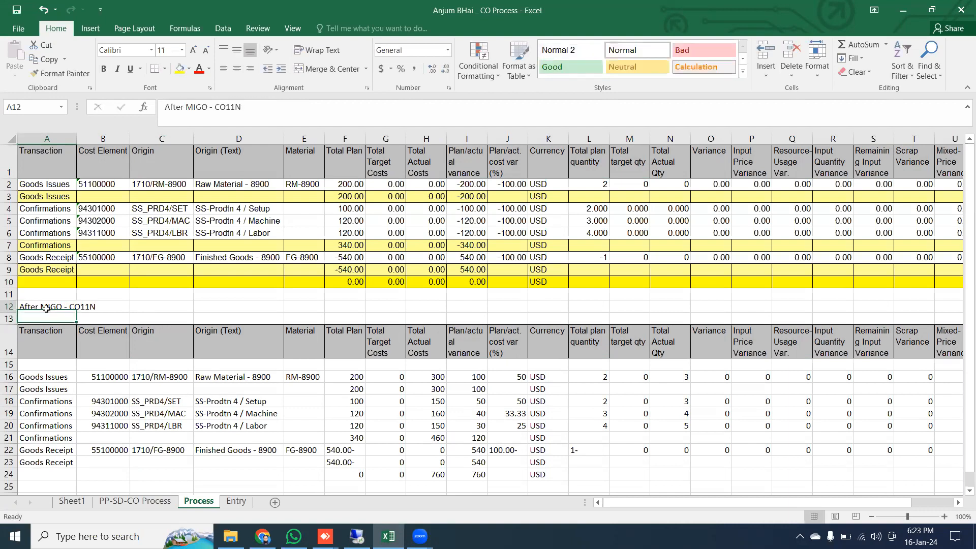
{"action": "double_click", "coordinate": [47, 309]}
{"action": "type", "text": "GI"}
{"action": "key", "text": "Return"}
{"action": "scroll", "coordinate": [55, 316], "scroll_direction": "down", "scroll_amount": 2}
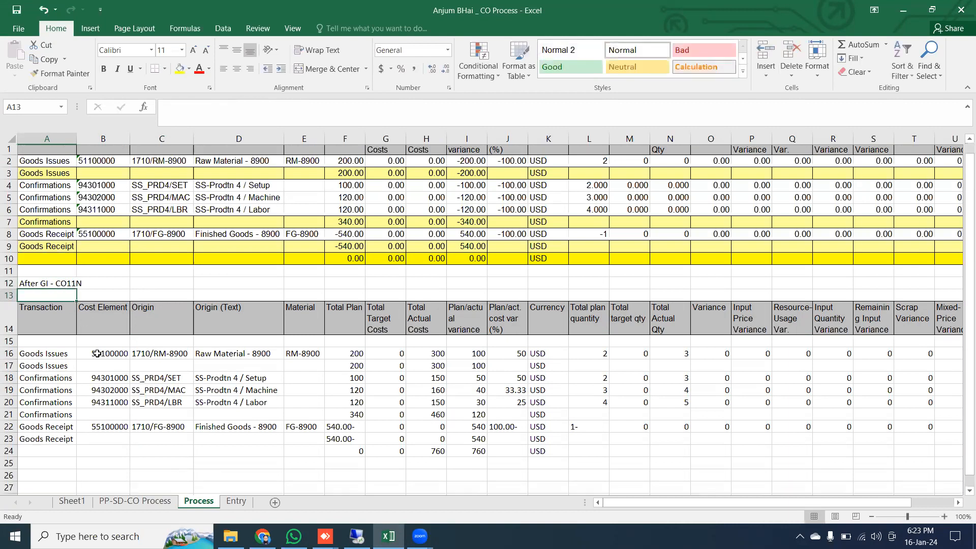
{"action": "left_click", "coordinate": [49, 418]}
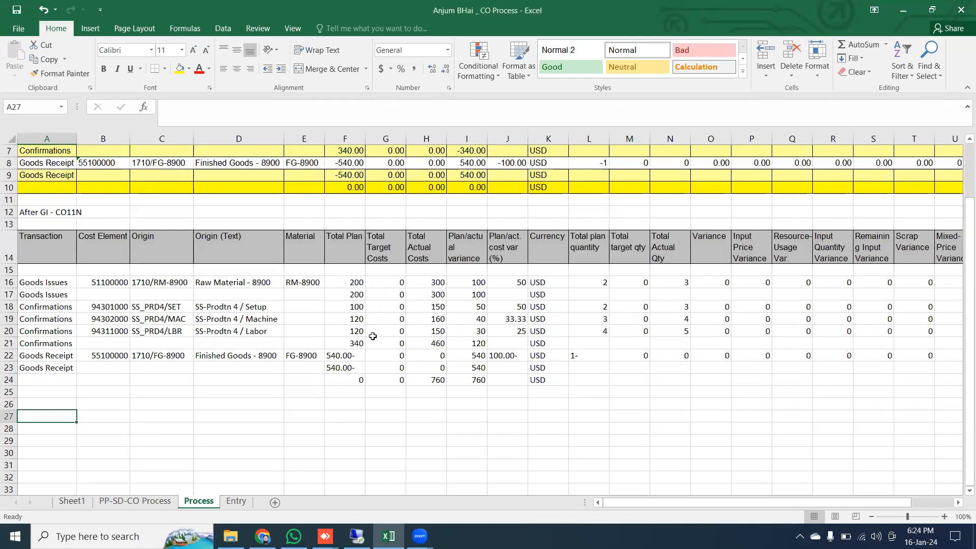
{"action": "scroll", "coordinate": [359, 288], "scroll_direction": "up", "scroll_amount": 2}
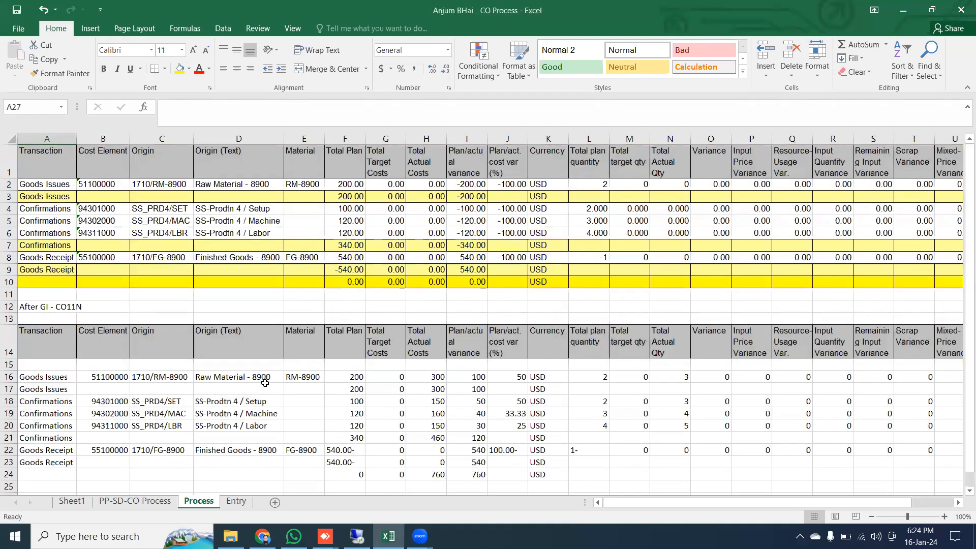
Switch to SAP and export the TJ Layout report as an xlsx spreadsheet to the Desktop, allowing SAP GUI access to the file
{"action": "left_click", "coordinate": [357, 536]}
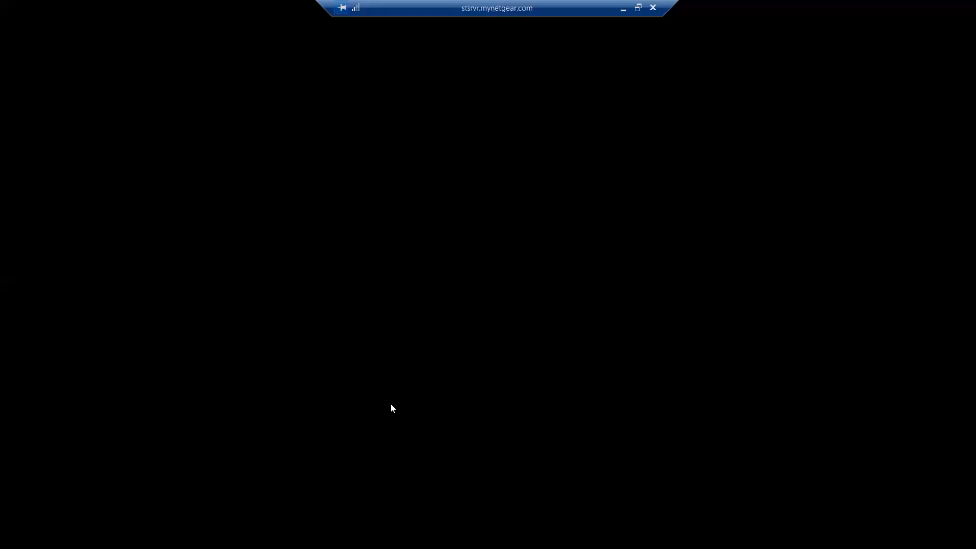
{"action": "right_click", "coordinate": [156, 222]}
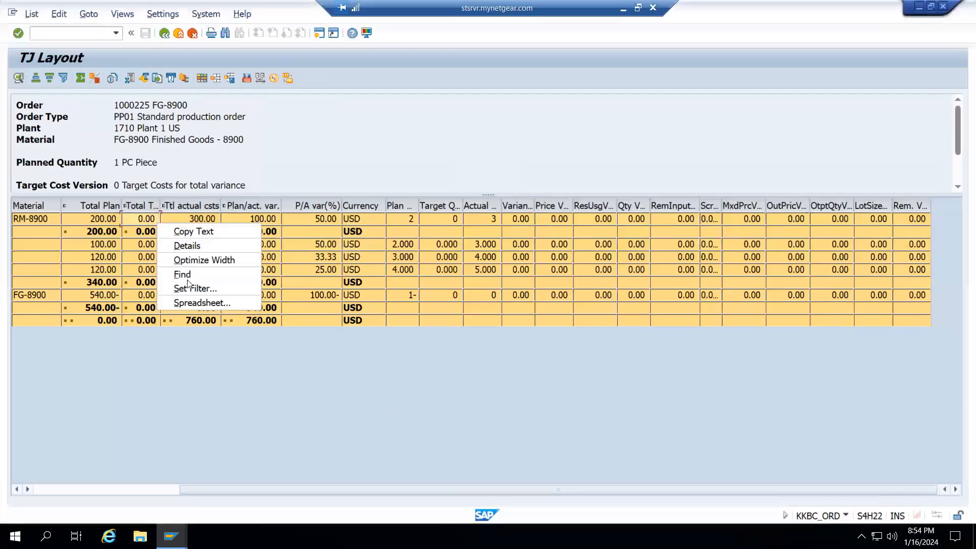
{"action": "left_click", "coordinate": [203, 303]}
{"action": "left_click", "coordinate": [386, 203]}
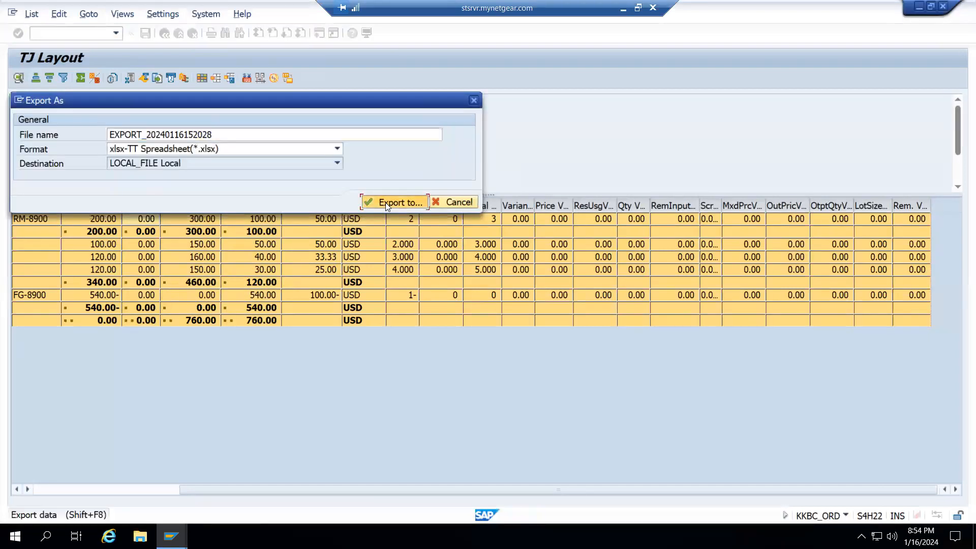
{"action": "left_click", "coordinate": [317, 391]}
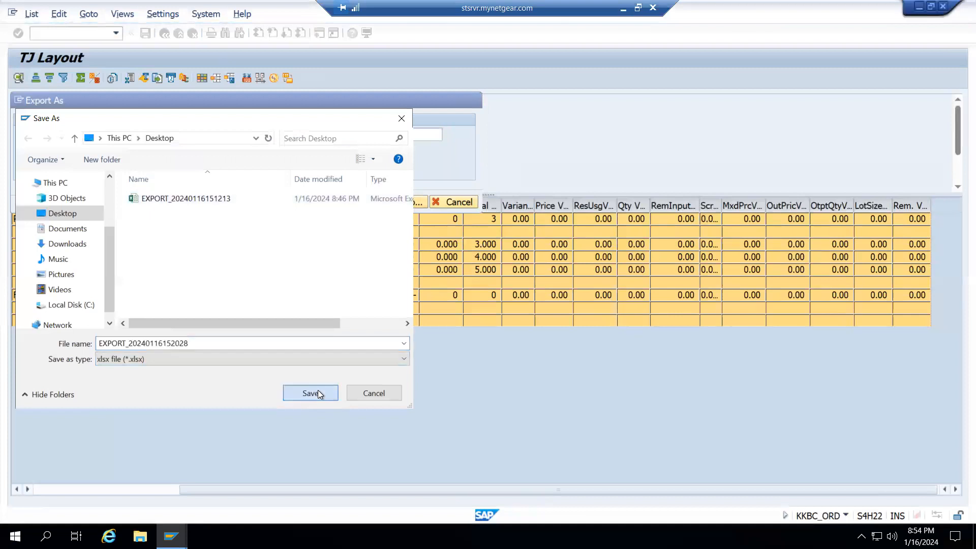
{"action": "left_click", "coordinate": [106, 240]}
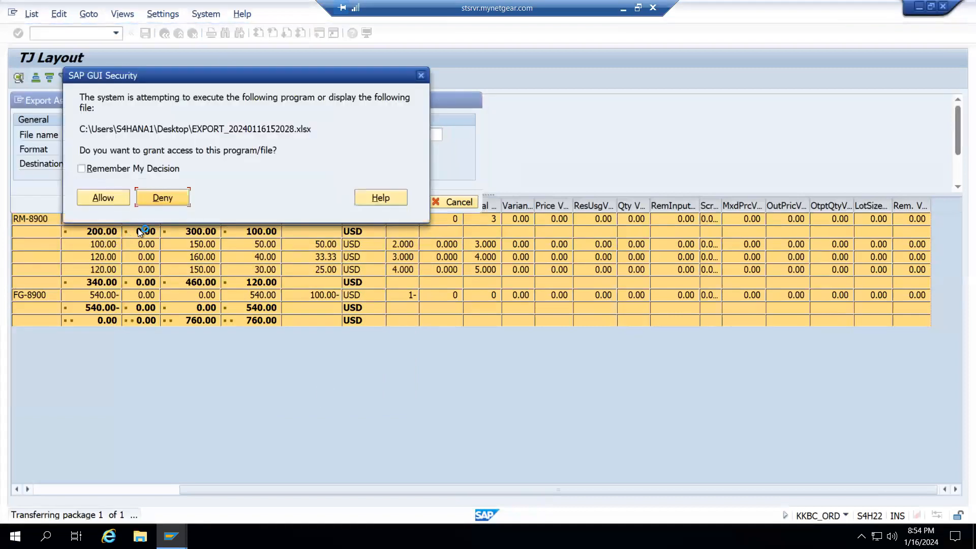
{"action": "left_click", "coordinate": [97, 252]}
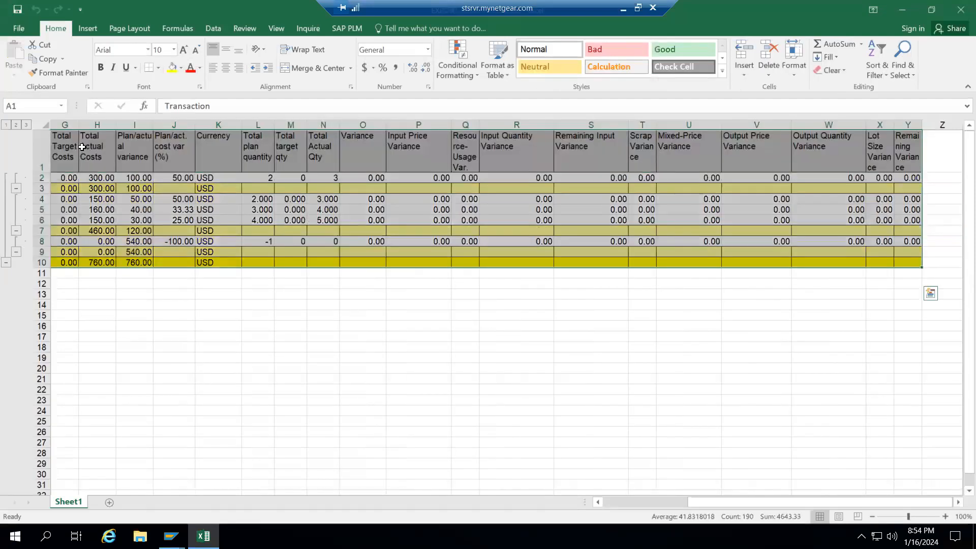
Copy the whole exported table, paste it into the local workbook's Process sheet at A14, and clear the leftover values in row 24
{"action": "key", "text": "ctrl+c"}
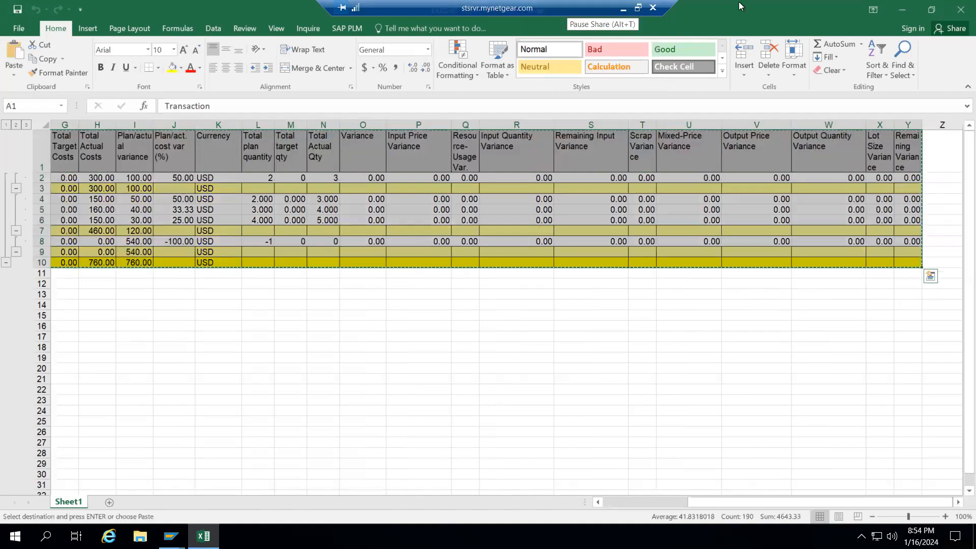
{"action": "left_click", "coordinate": [623, 8]}
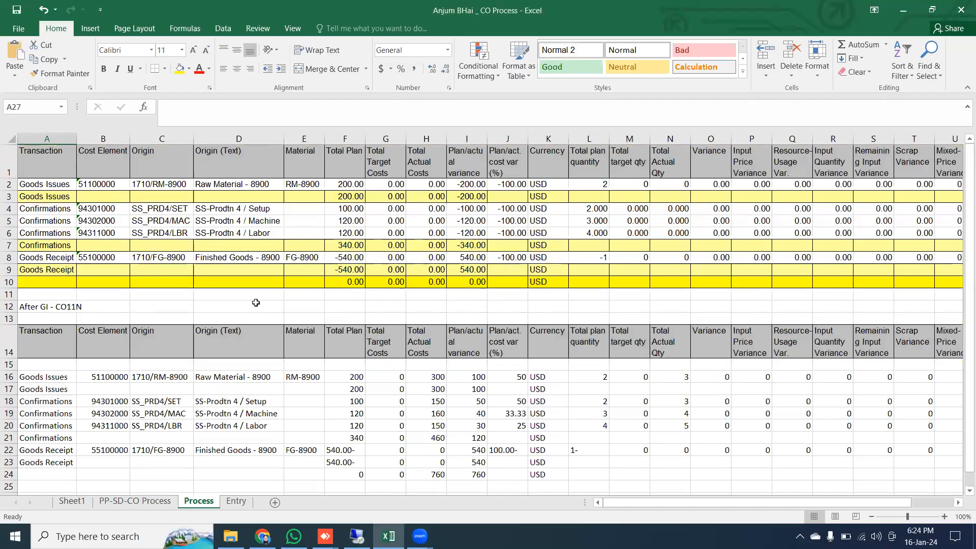
{"action": "left_click", "coordinate": [41, 349]}
{"action": "key", "text": "ctrl+v"}
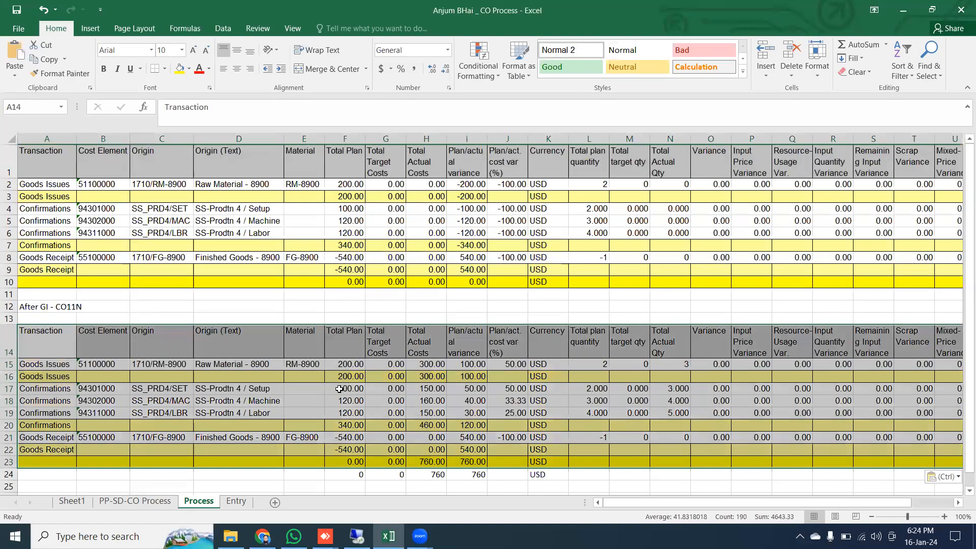
{"action": "left_click", "coordinate": [10, 474]}
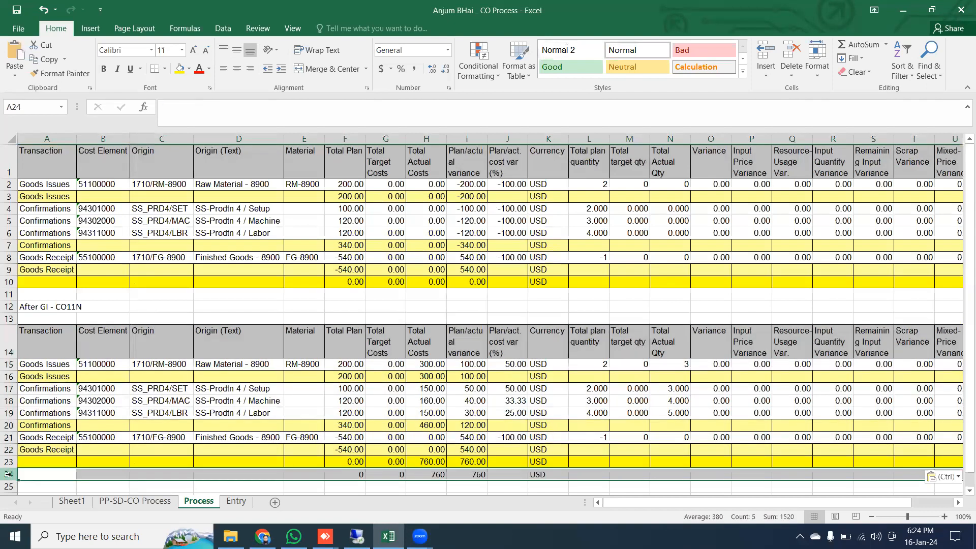
{"action": "key", "text": "Delete"}
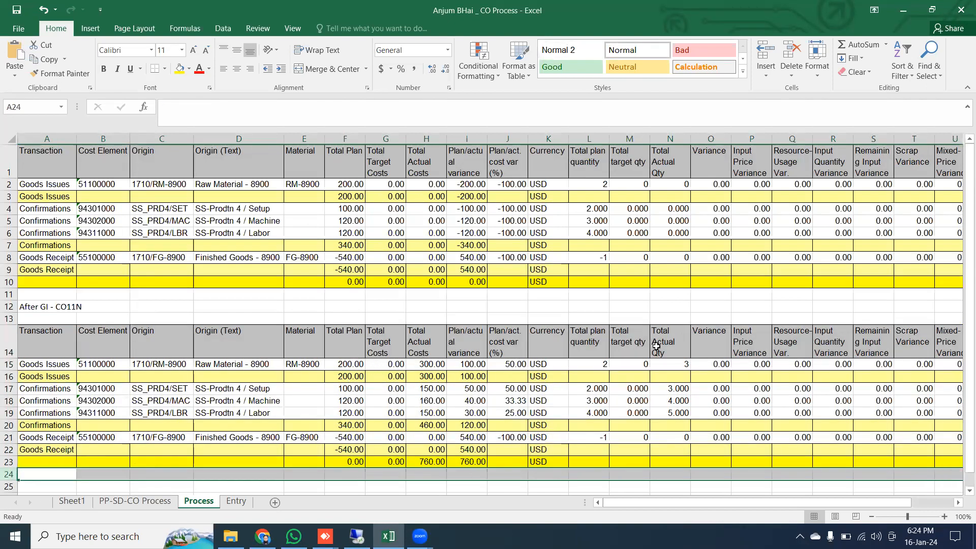
Compare the planned and actual quantities and costs, the variances and the target columns in the After GI - CO11N cost table
{"action": "left_click", "coordinate": [592, 364]}
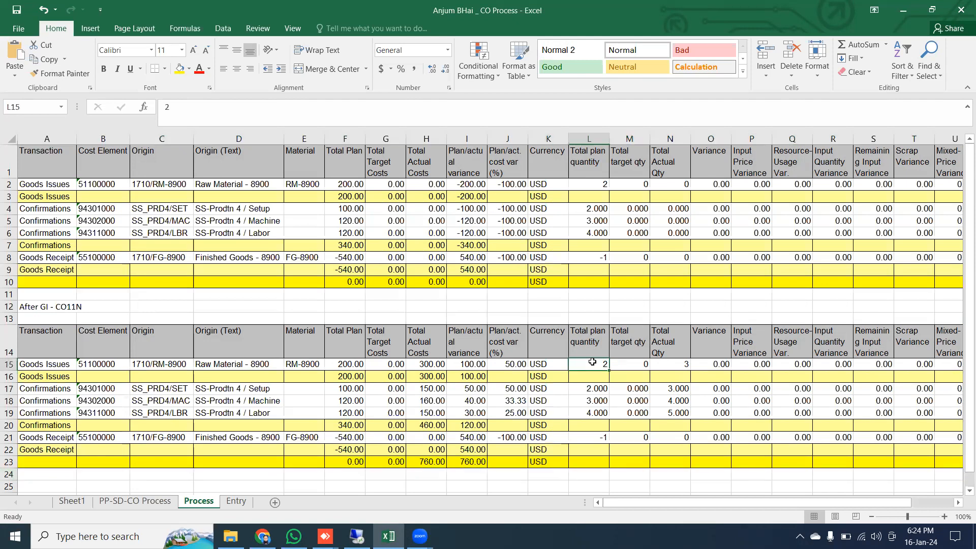
{"action": "left_click", "coordinate": [686, 366], "text": "ctrl"}
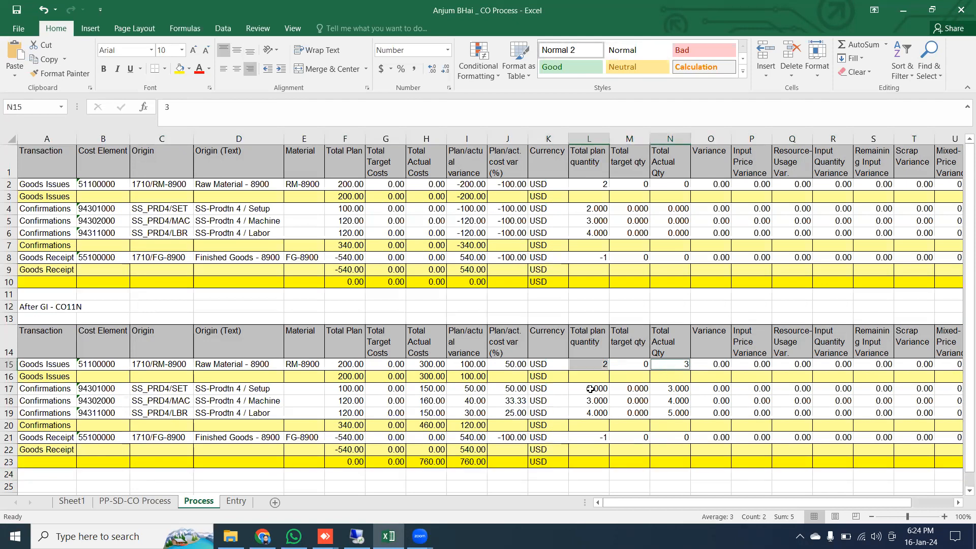
{"action": "left_click_drag", "start_coordinate": [590, 389], "coordinate": [592, 413]}
{"action": "left_click_drag", "start_coordinate": [666, 388], "coordinate": [670, 412], "text": "ctrl"}
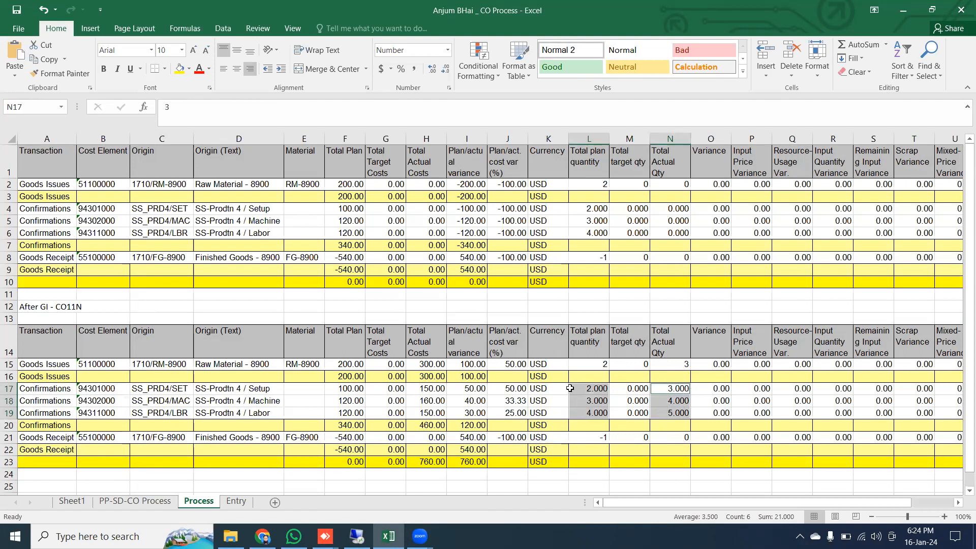
{"action": "left_click_drag", "start_coordinate": [345, 388], "coordinate": [347, 413]}
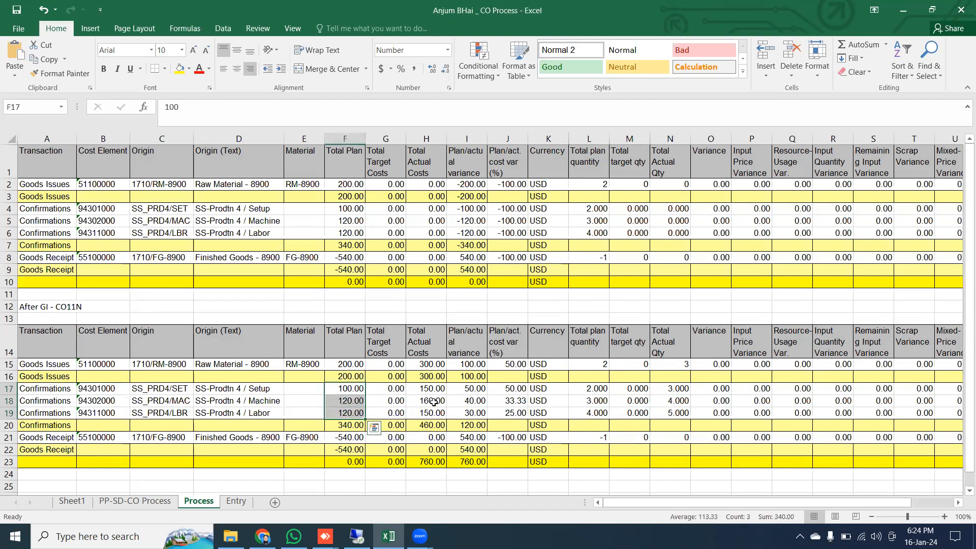
{"action": "left_click_drag", "start_coordinate": [430, 387], "coordinate": [432, 412]}
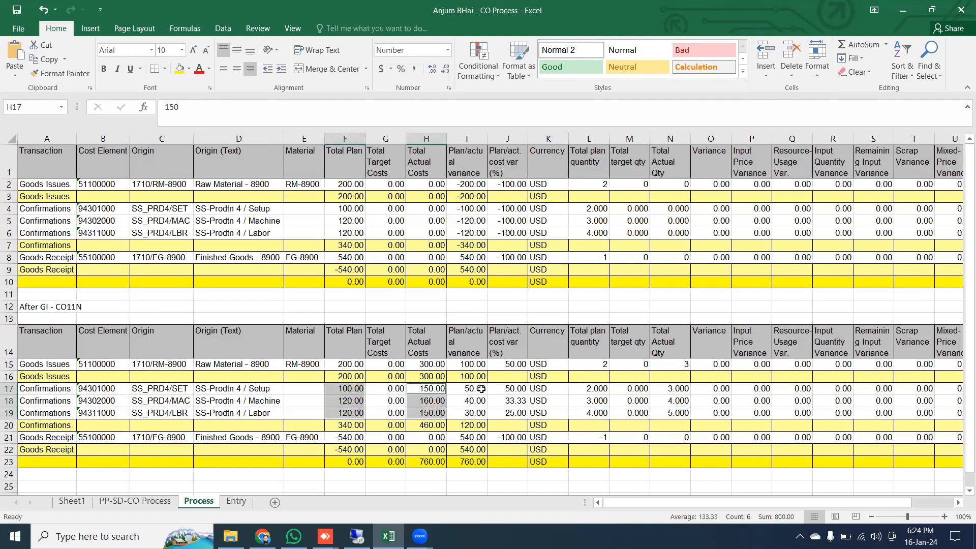
{"action": "left_click_drag", "start_coordinate": [473, 389], "coordinate": [520, 410]}
{"action": "left_click", "coordinate": [670, 412]}
{"action": "left_click_drag", "start_coordinate": [634, 334], "coordinate": [635, 462]}
{"action": "left_click_drag", "start_coordinate": [394, 329], "coordinate": [405, 469]}
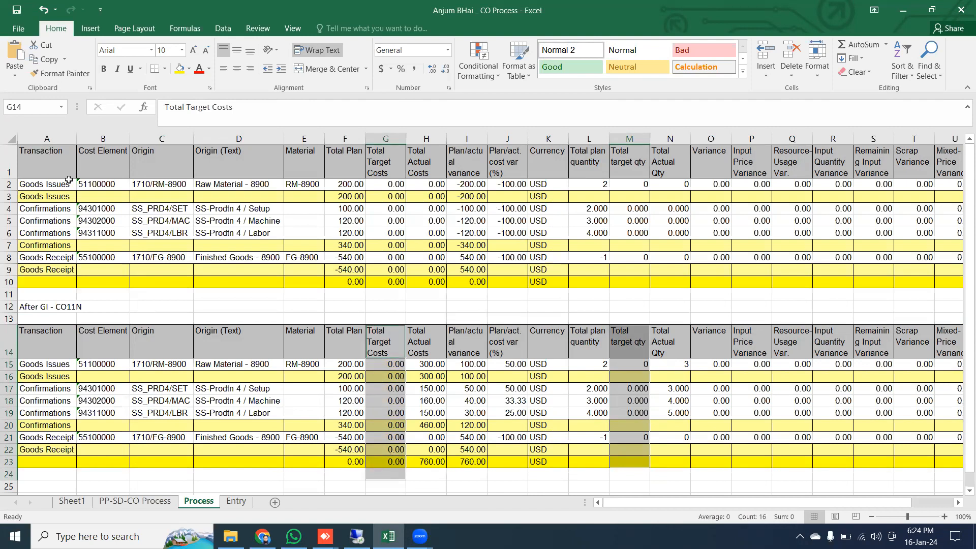
{"action": "left_click", "coordinate": [107, 231]}
{"action": "scroll", "coordinate": [174, 390], "scroll_direction": "down", "scroll_amount": 3}
{"action": "scroll", "coordinate": [174, 390], "scroll_direction": "up", "scroll_amount": 1}
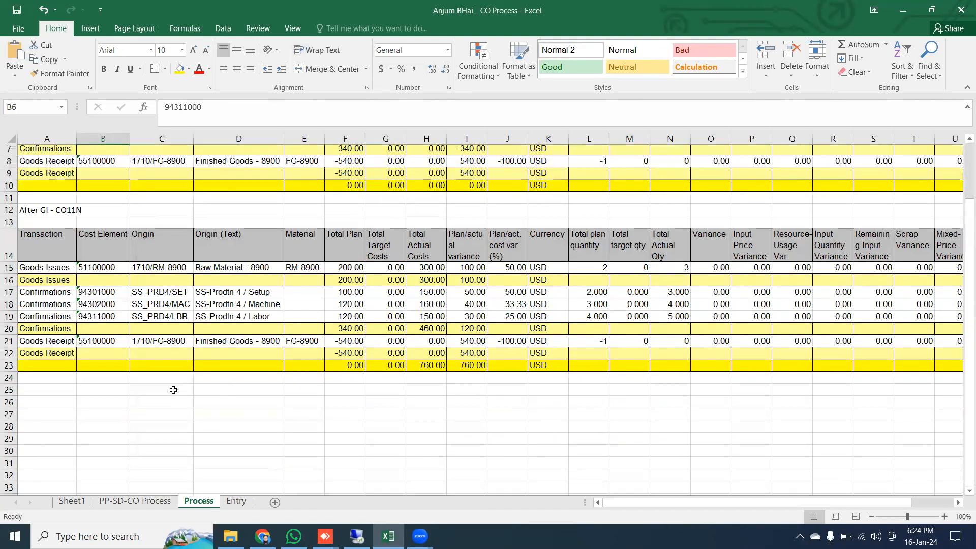
Switch to the remote SAP session, close the exported workbook without keeping its clipboard contents, and leave the TJ Layout report
{"action": "key", "text": "alt+Tab"}
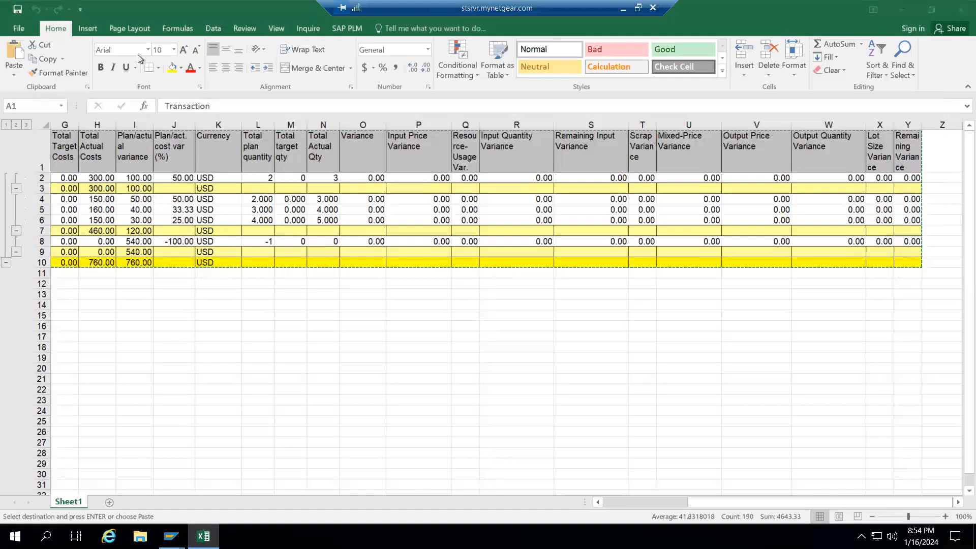
{"action": "left_click", "coordinate": [961, 9]}
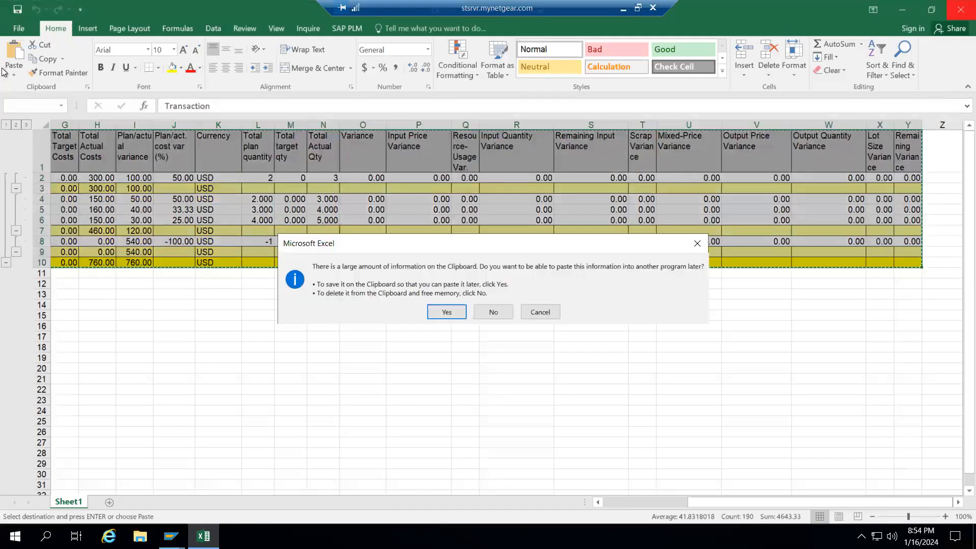
{"action": "left_click", "coordinate": [493, 312]}
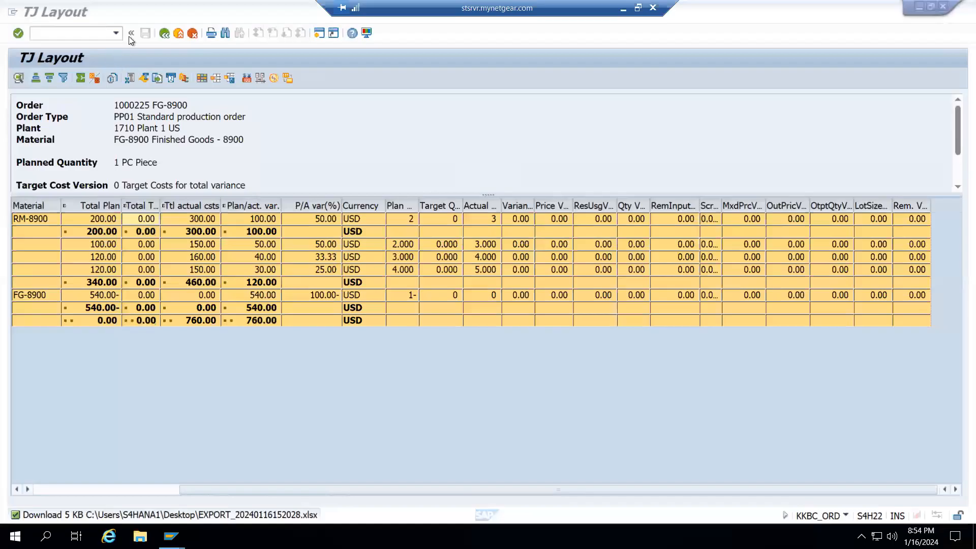
{"action": "left_click", "coordinate": [157, 35]}
{"action": "left_click", "coordinate": [157, 34]}
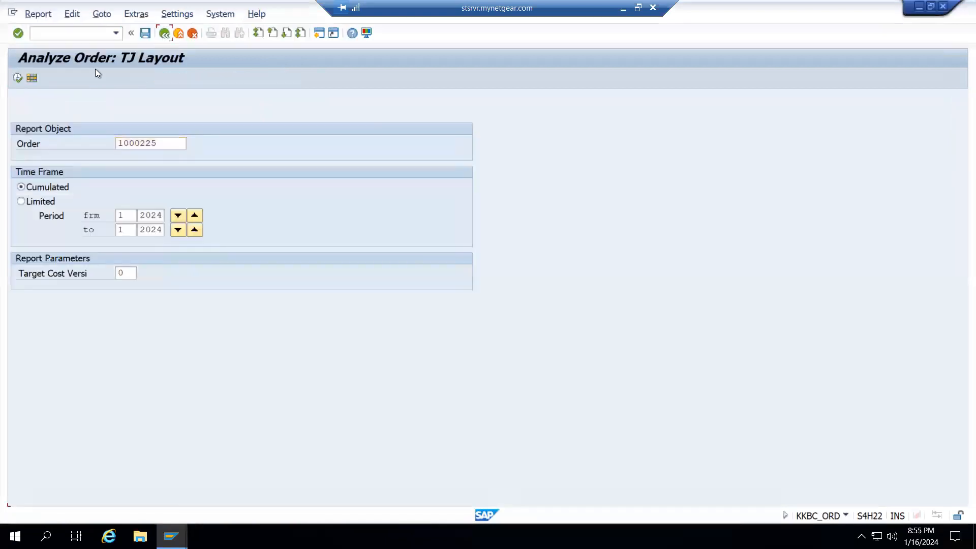
Open transaction MIGO, set it to A01 Goods Receipt with reference R08 Order, and try to load the FG-8900 production order
{"action": "type", "text": "migo"}
{"action": "key", "text": "Return"}
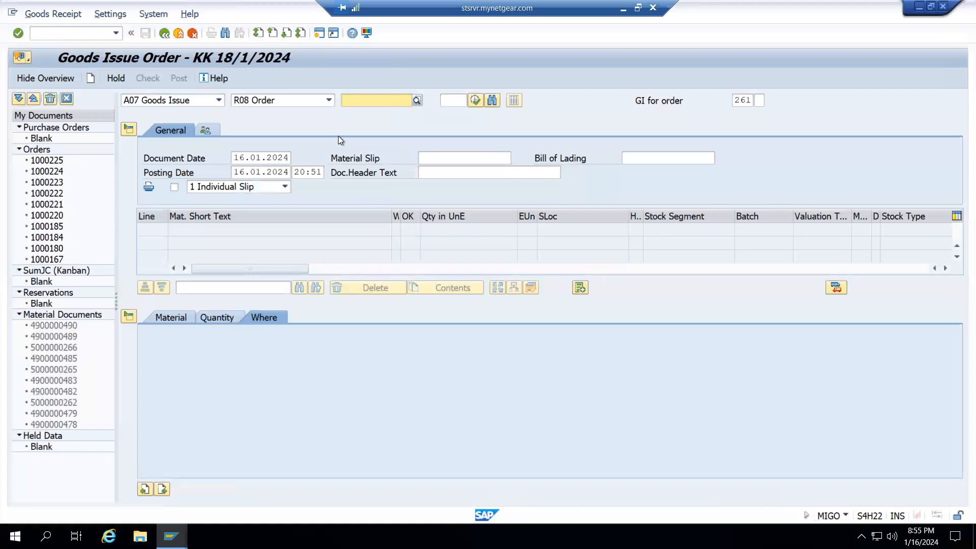
{"action": "left_click", "coordinate": [371, 103]}
{"action": "left_click", "coordinate": [370, 111]}
{"action": "left_click", "coordinate": [220, 100]}
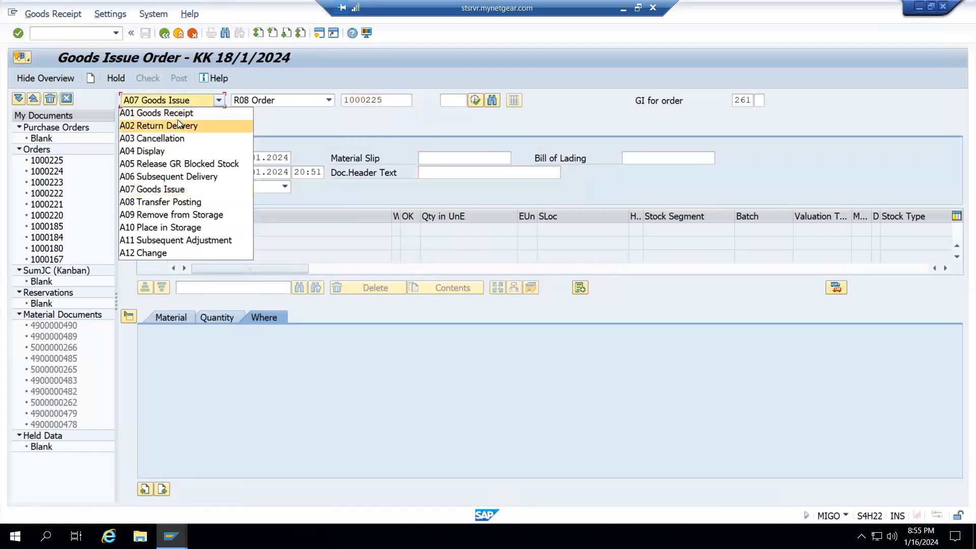
{"action": "left_click", "coordinate": [172, 113]}
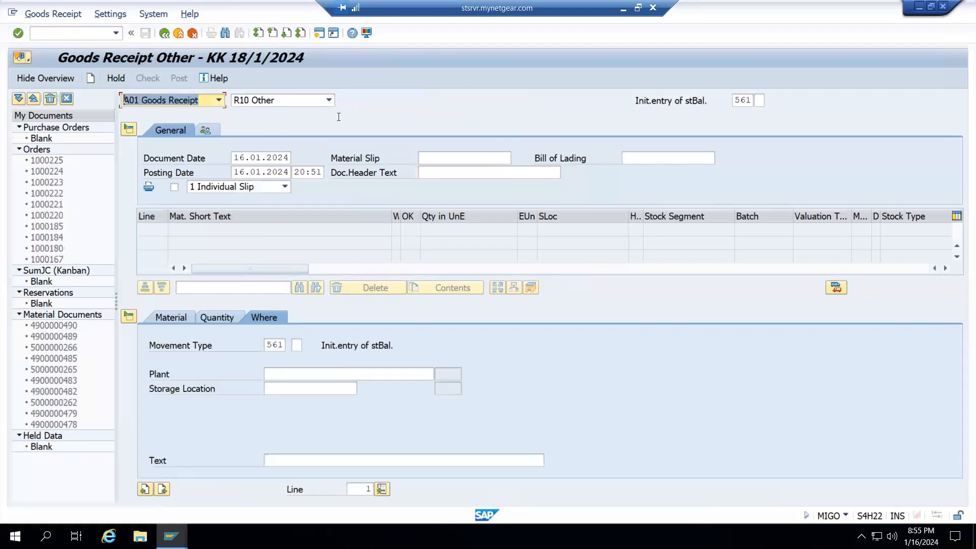
{"action": "left_click", "coordinate": [323, 103]}
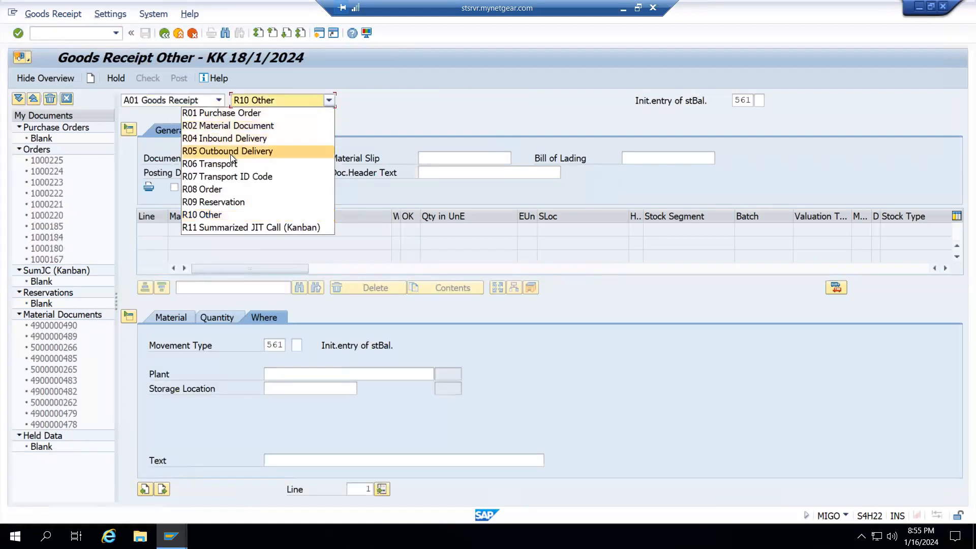
{"action": "left_click", "coordinate": [219, 190]}
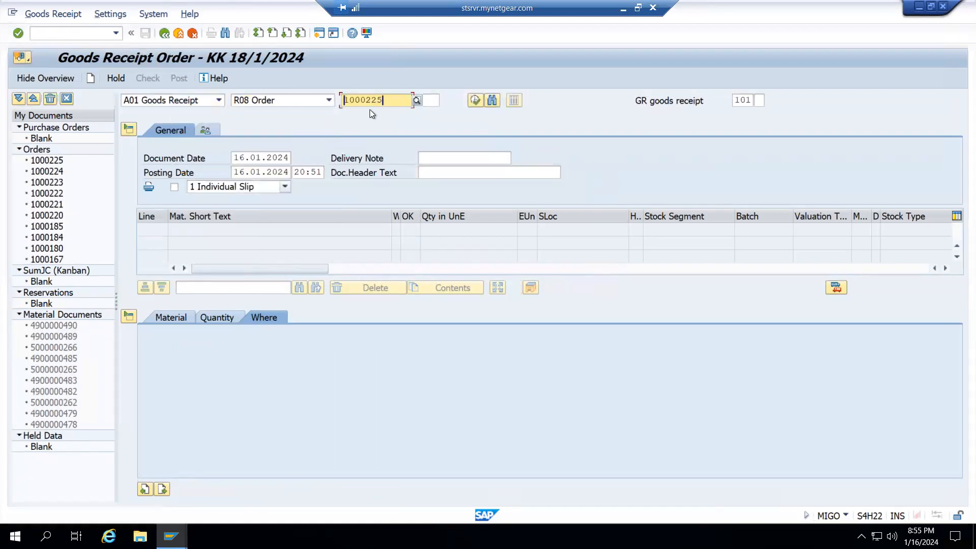
{"action": "left_click", "coordinate": [471, 102]}
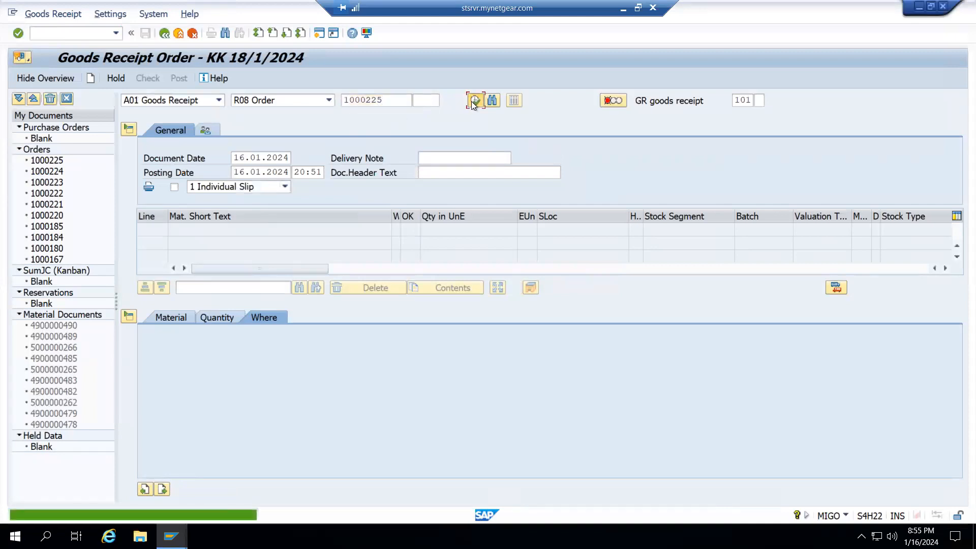
Switch to the Material Stocks session, leave the report, and try to open the FG-8900 production order in CO02
{"action": "mouse_move", "coordinate": [171, 536]}
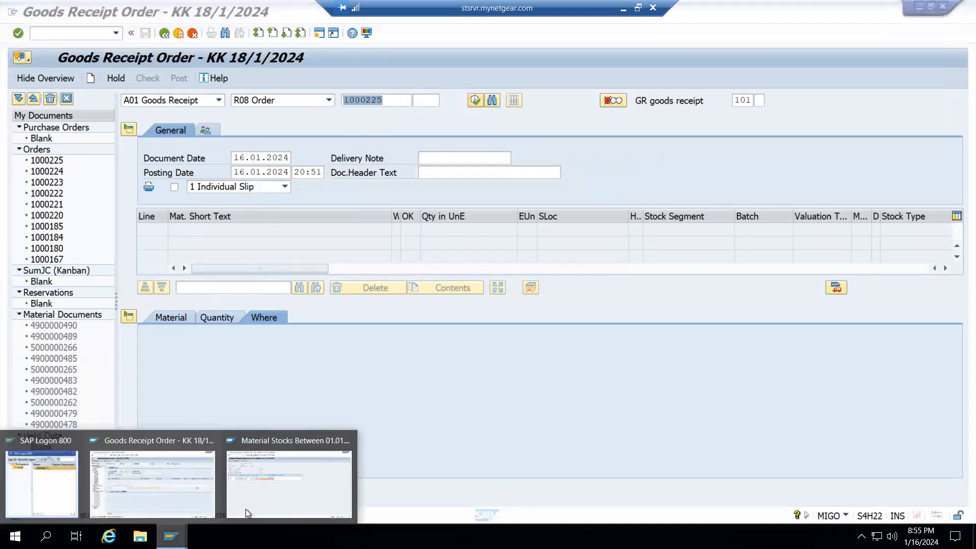
{"action": "left_click", "coordinate": [289, 483]}
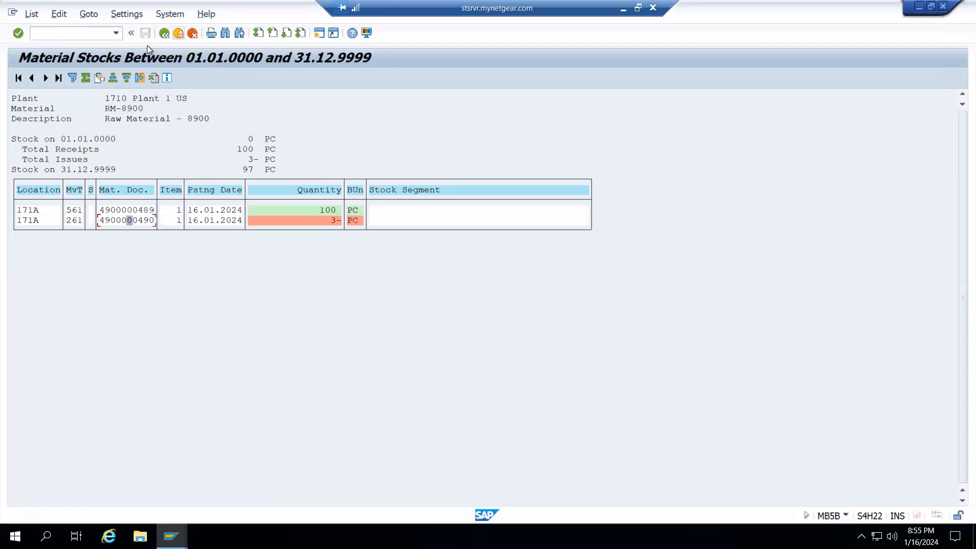
{"action": "key", "text": "F3"}
{"action": "key", "text": "shift+F3"}
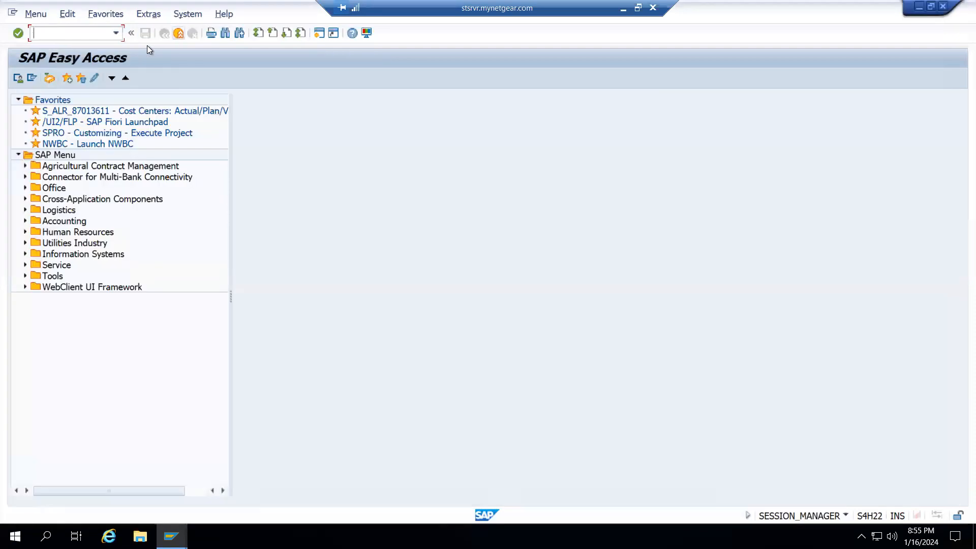
{"action": "type", "text": "co02"}
{"action": "key", "text": "Return"}
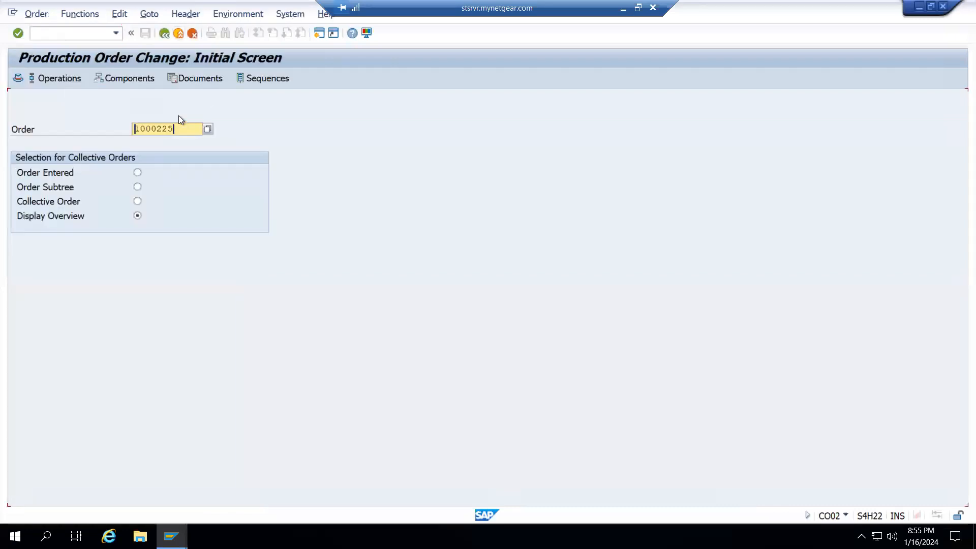
{"action": "key", "text": "Return"}
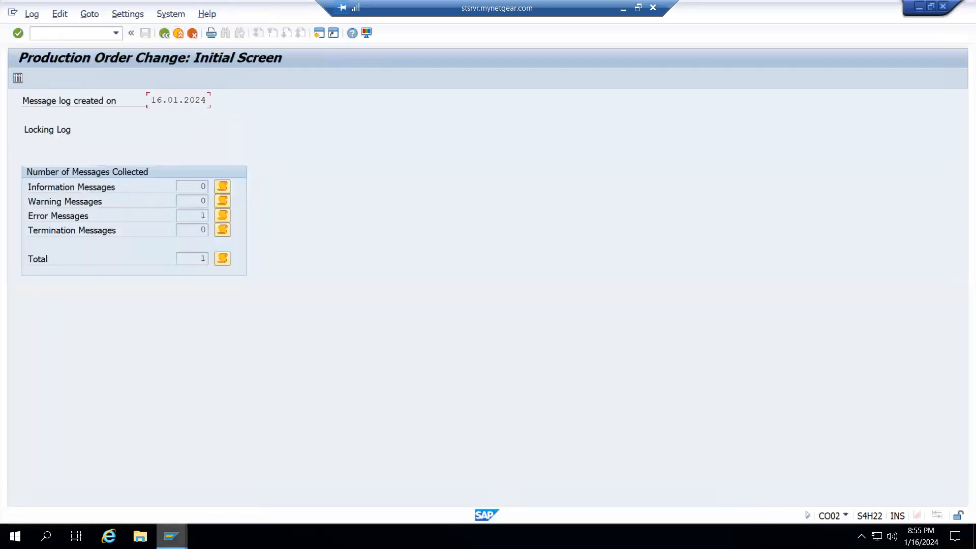
Exit MIGO in the other session to release the production order, and reopen the order in CO02
{"action": "mouse_move", "coordinate": [171, 536]}
{"action": "left_click", "coordinate": [150, 498]}
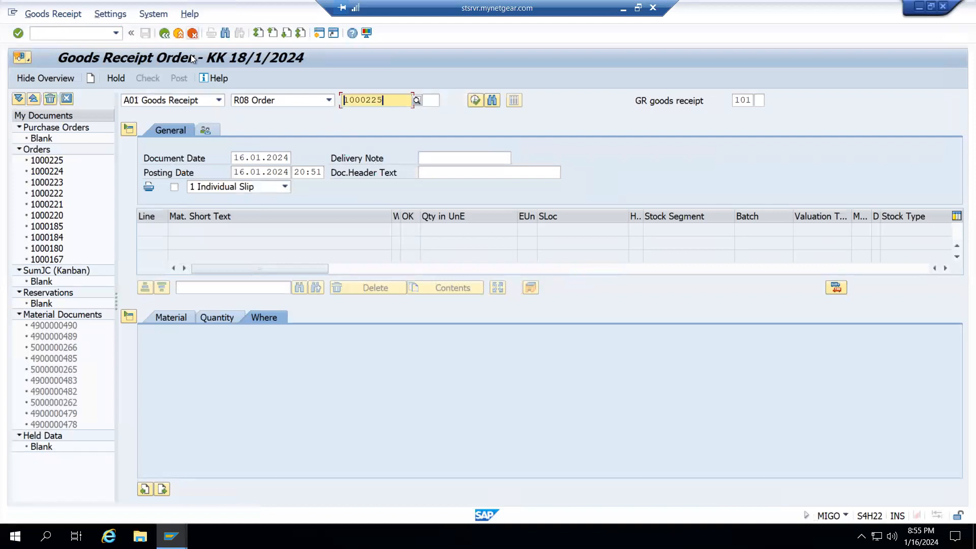
{"action": "left_click", "coordinate": [178, 32]}
{"action": "mouse_move", "coordinate": [170, 536]}
{"action": "left_click", "coordinate": [297, 468]}
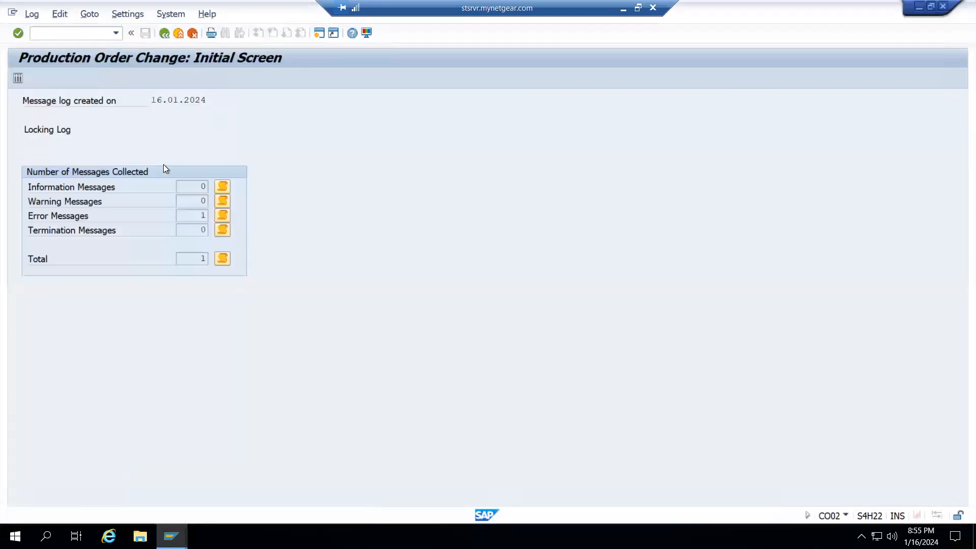
{"action": "key", "text": "F3"}
{"action": "key", "text": "Return"}
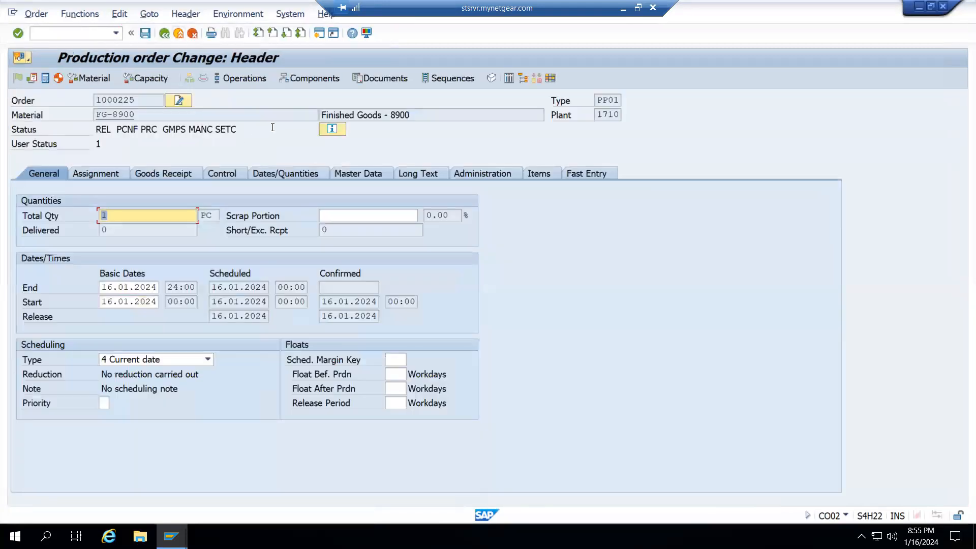
Set the production order's user status to GR allowed and save the order
{"action": "left_click", "coordinate": [333, 132]}
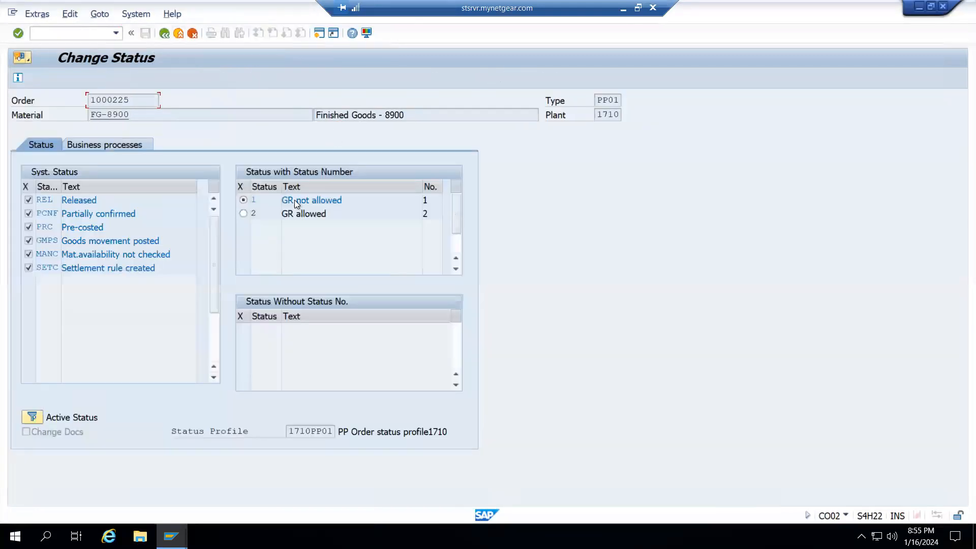
{"action": "key", "text": "F3"}
{"action": "left_click", "coordinate": [145, 35]}
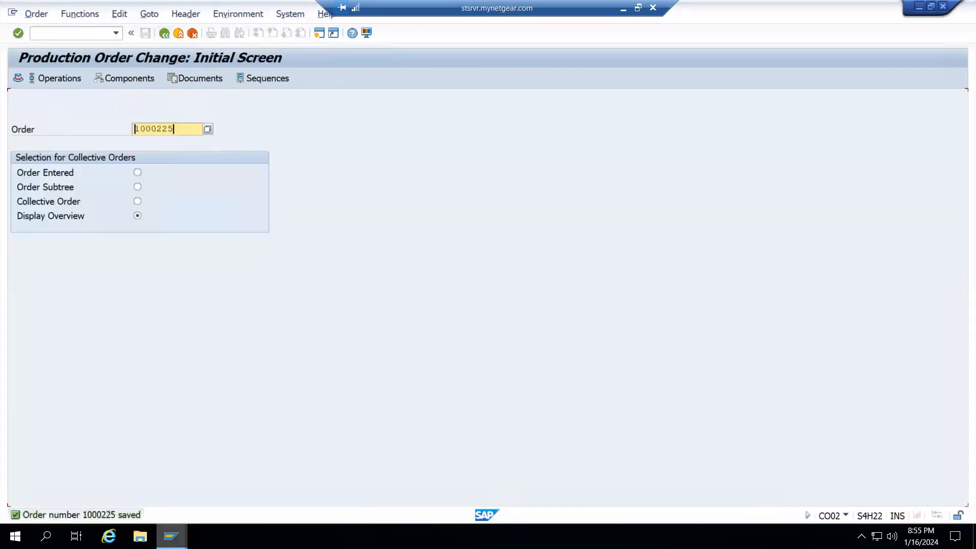
Return to the other SAP session, reopen MIGO, and load the FG-8900 production order for goods receipt
{"action": "left_click", "coordinate": [171, 536]}
{"action": "left_click", "coordinate": [156, 481]}
{"action": "type", "text": "migo"}
{"action": "key", "text": "Return"}
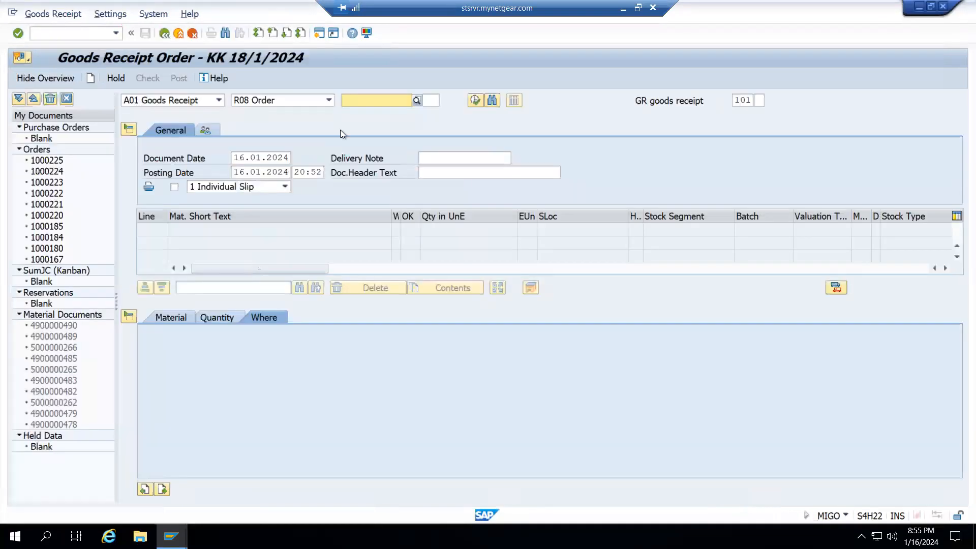
{"action": "left_click", "coordinate": [375, 104]}
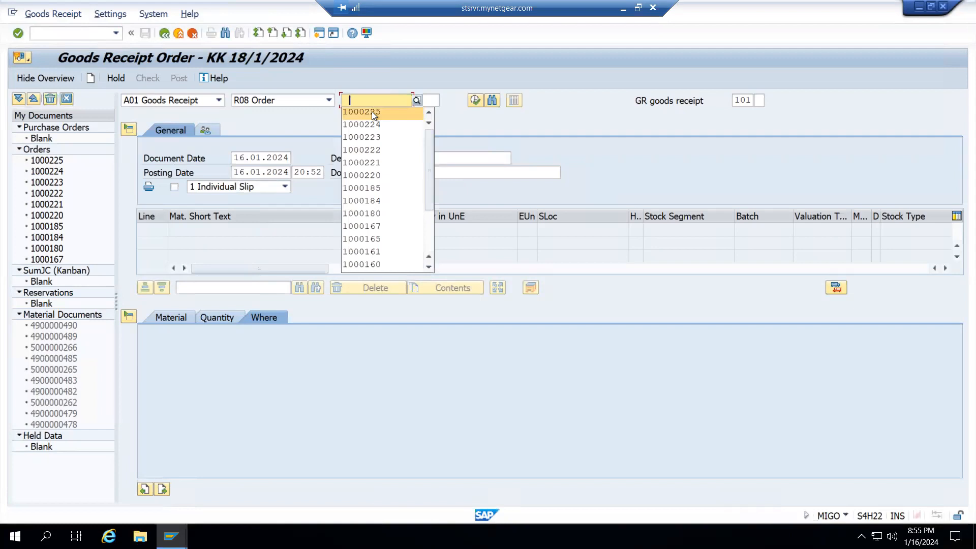
{"action": "left_click", "coordinate": [371, 111]}
{"action": "key", "text": "Return"}
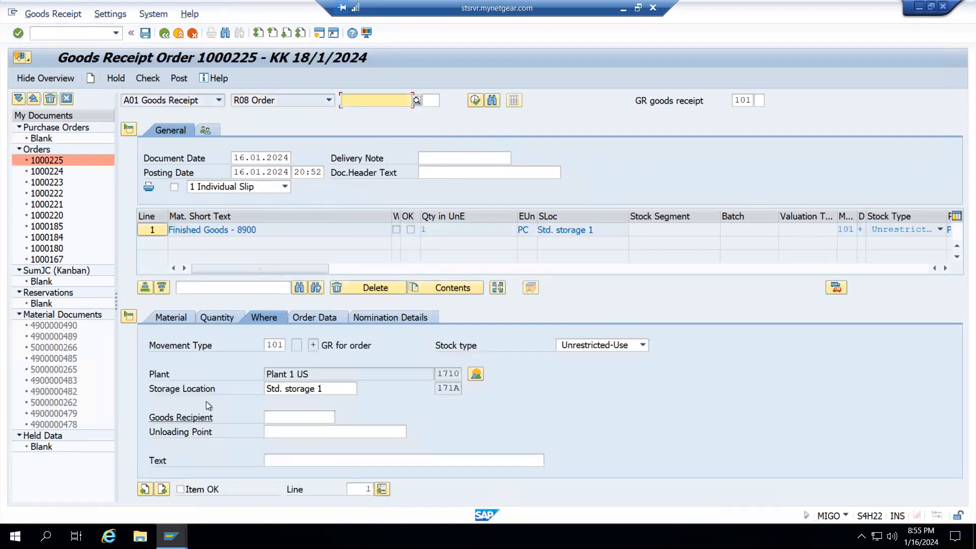
Mark the Finished Goods - 8900 item OK, review its material and quantity, check and post the goods receipt, and exit MIGO
{"action": "left_click", "coordinate": [182, 490]}
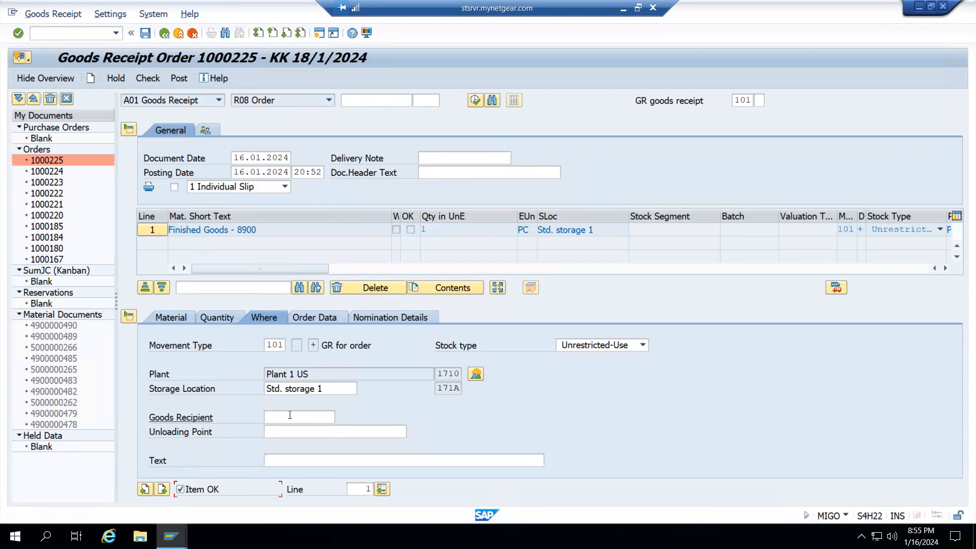
{"action": "left_click", "coordinate": [175, 318]}
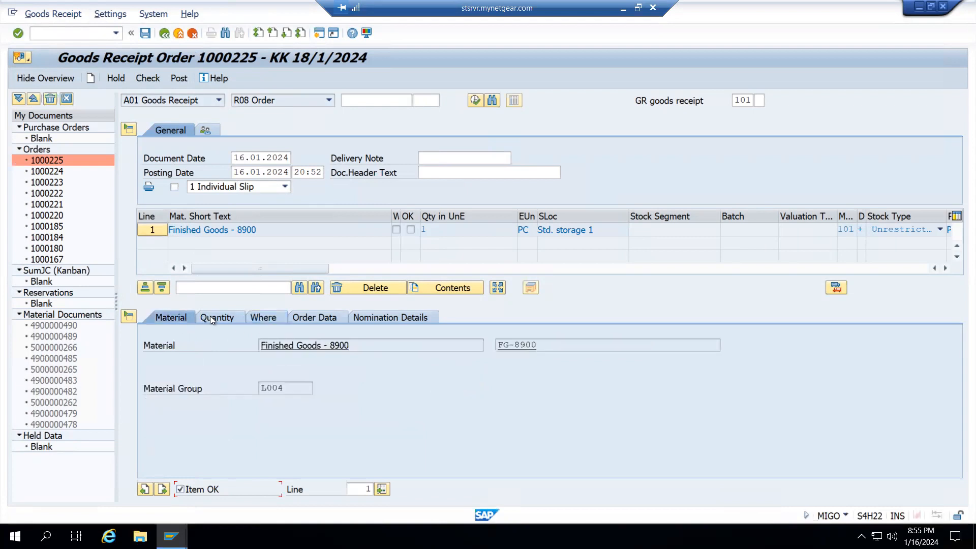
{"action": "left_click", "coordinate": [237, 317]}
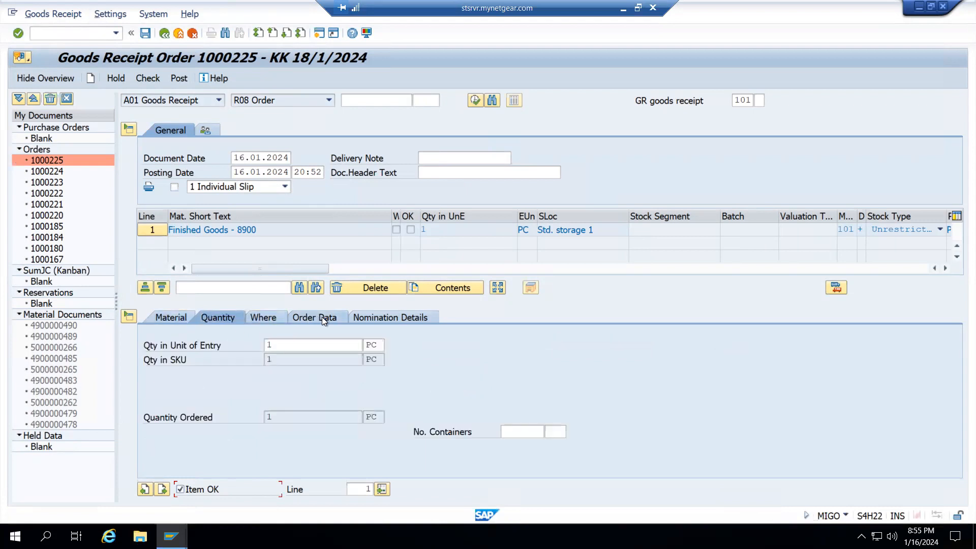
{"action": "left_click", "coordinate": [147, 78]}
{"action": "left_click", "coordinate": [178, 79]}
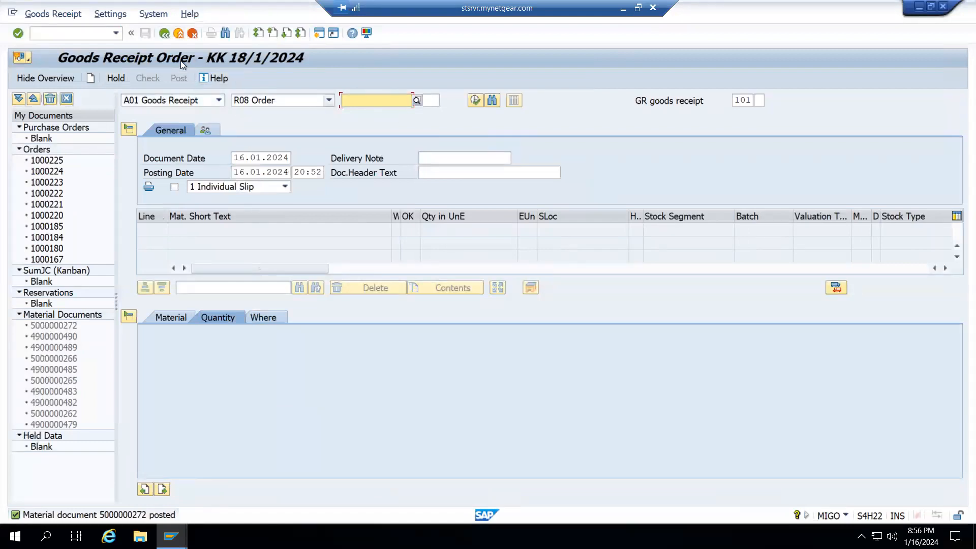
{"action": "left_click", "coordinate": [178, 33]}
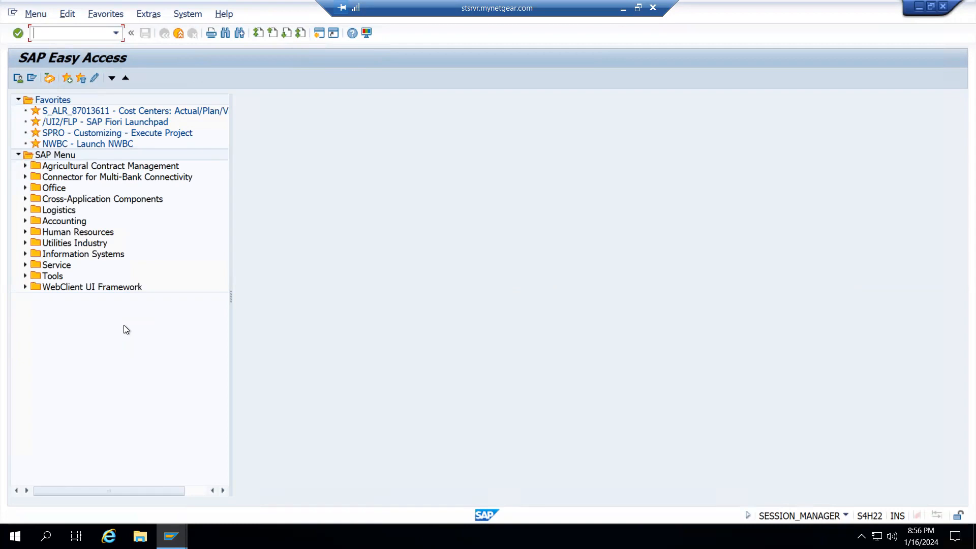
Run the MMBE stock overview for material FG-8900 and exit the transaction
{"action": "key", "text": "Return"}
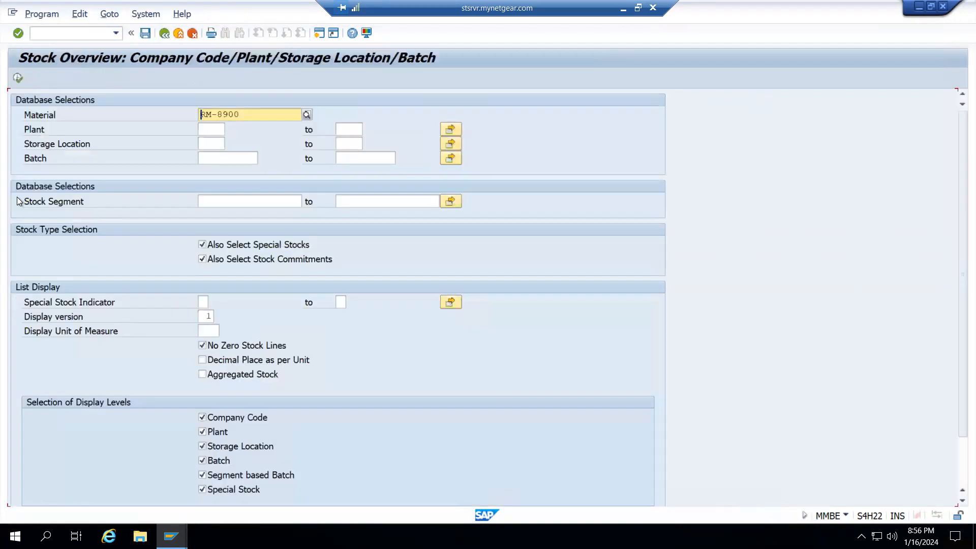
{"action": "double_click", "coordinate": [212, 114]}
{"action": "type", "text": "FG-8900"}
{"action": "left_click", "coordinate": [19, 78]}
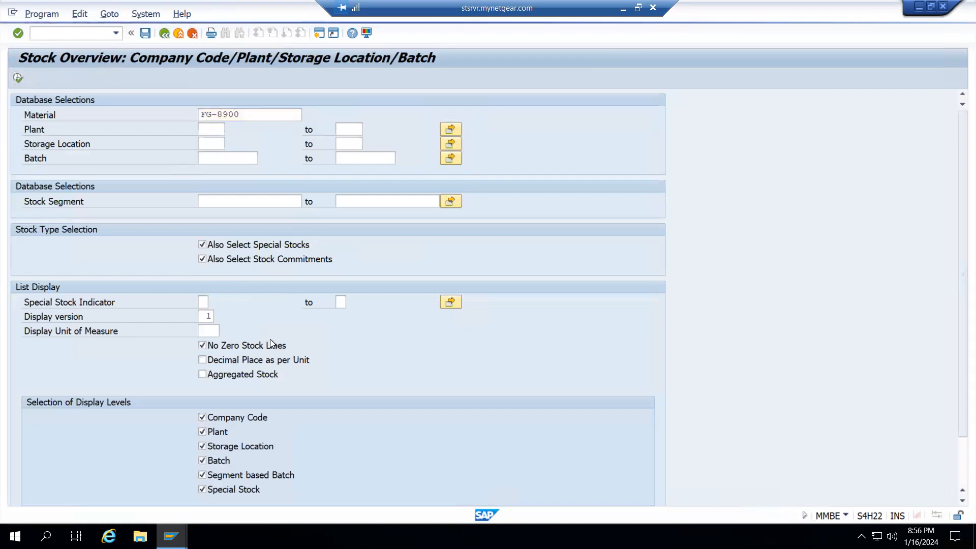
{"action": "left_click", "coordinate": [158, 34]}
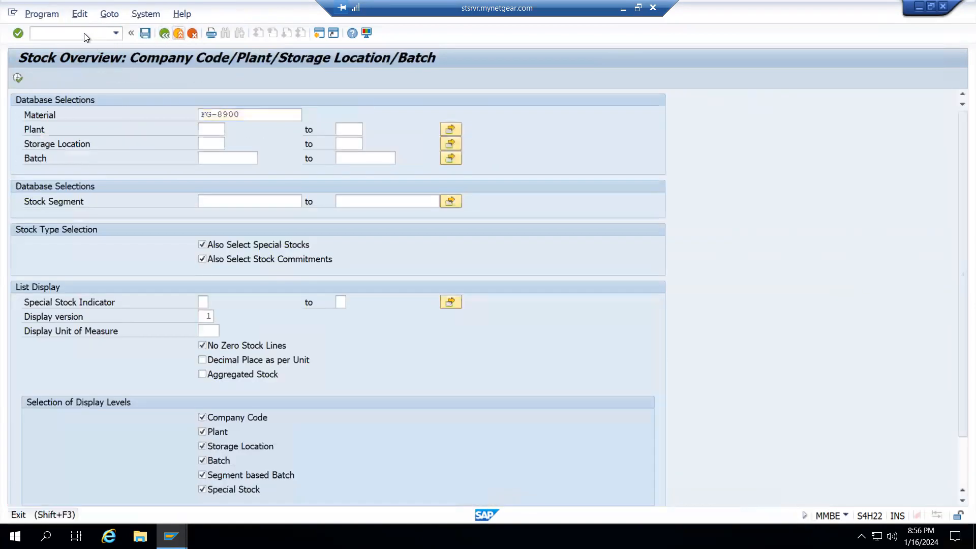
Run the MM60 materials list for FG-8900, check its price and available layout columns, and exit the report
{"action": "type", "text": "mm"}
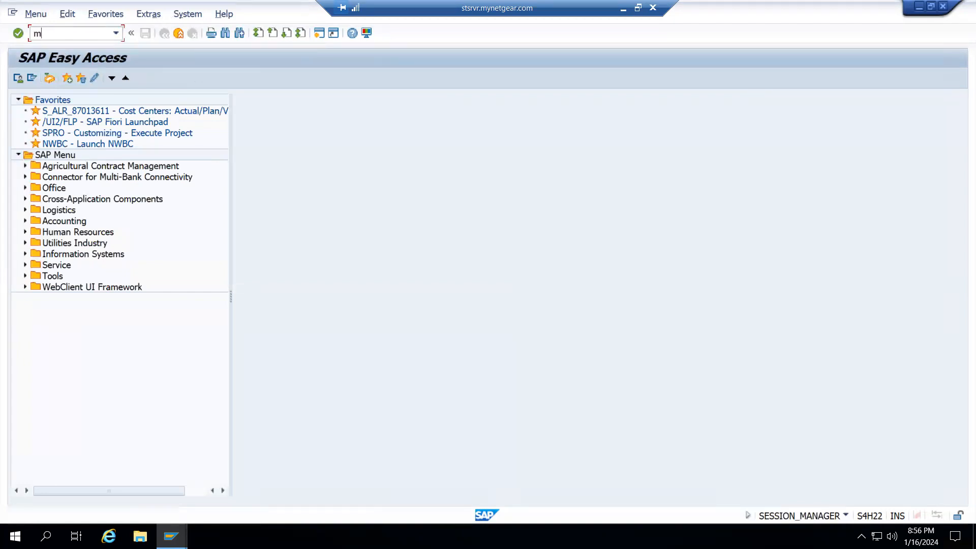
{"action": "type", "text": "m60"}
{"action": "key", "text": "Return"}
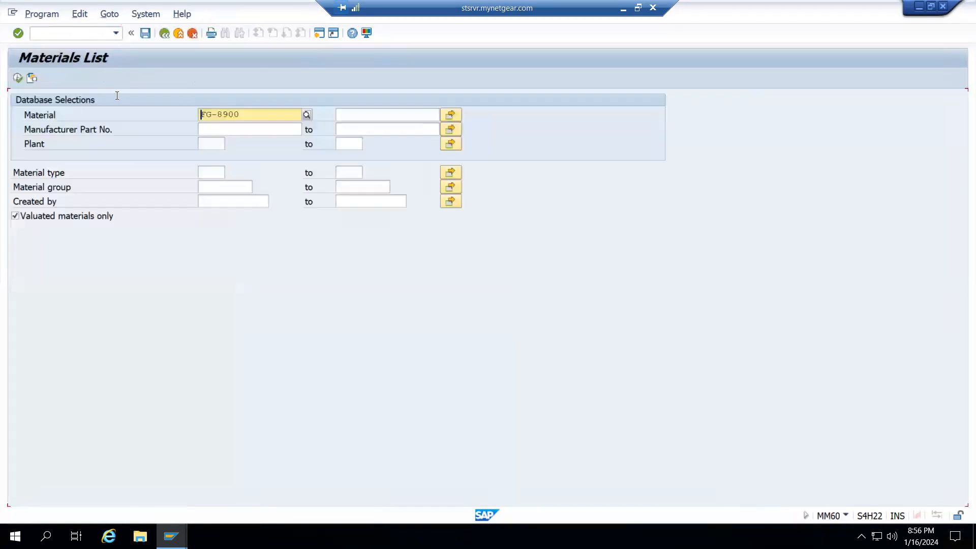
{"action": "left_click", "coordinate": [18, 78]}
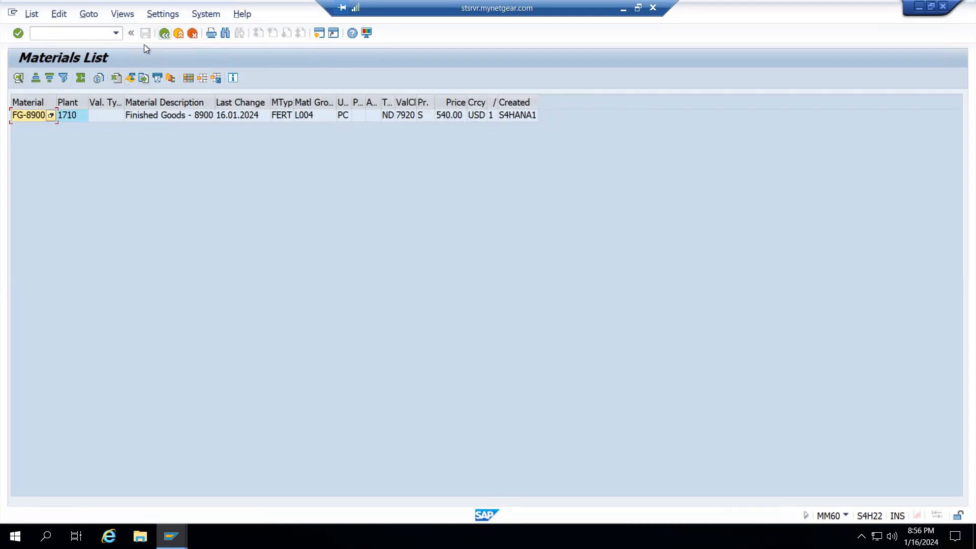
{"action": "left_click", "coordinate": [163, 34]}
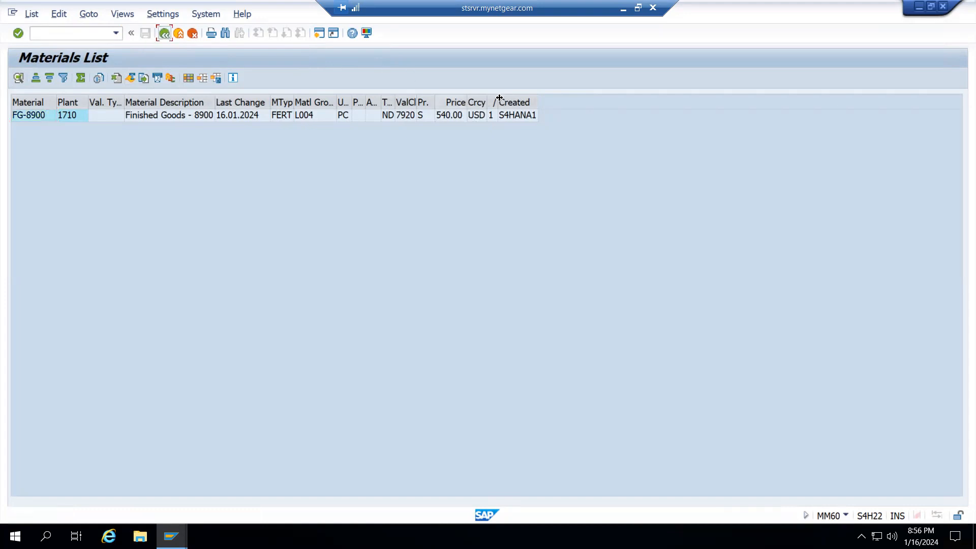
{"action": "left_click", "coordinate": [189, 79]}
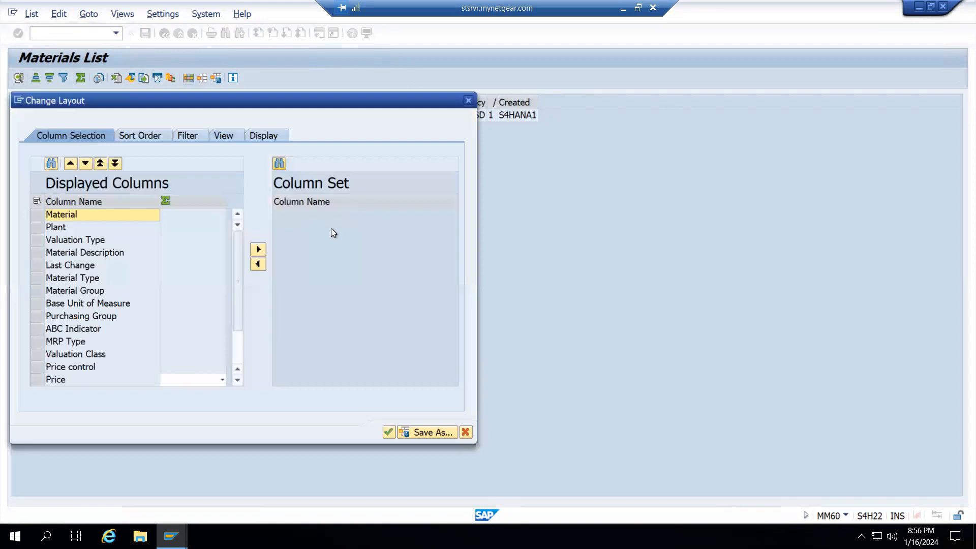
{"action": "key", "text": "Escape"}
{"action": "key", "text": "F3"}
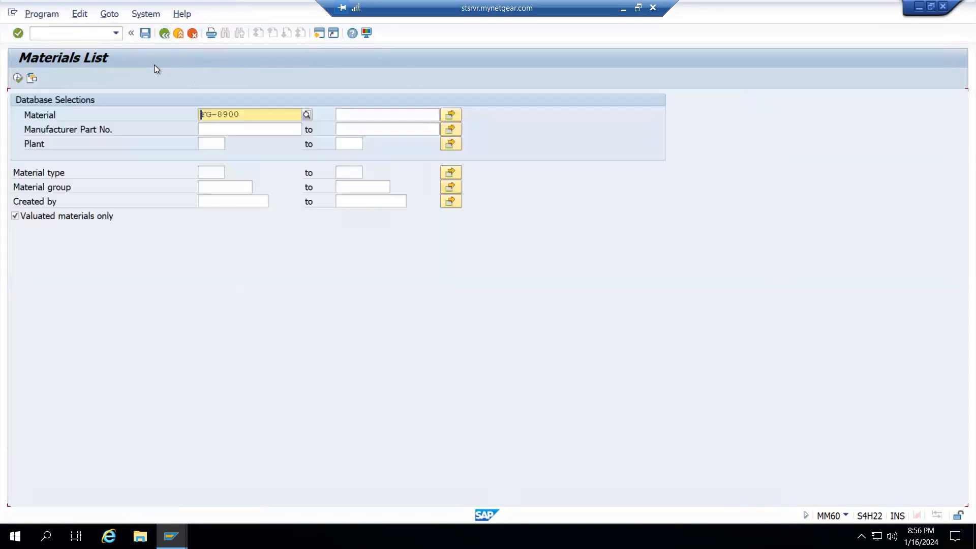
{"action": "key", "text": "F3"}
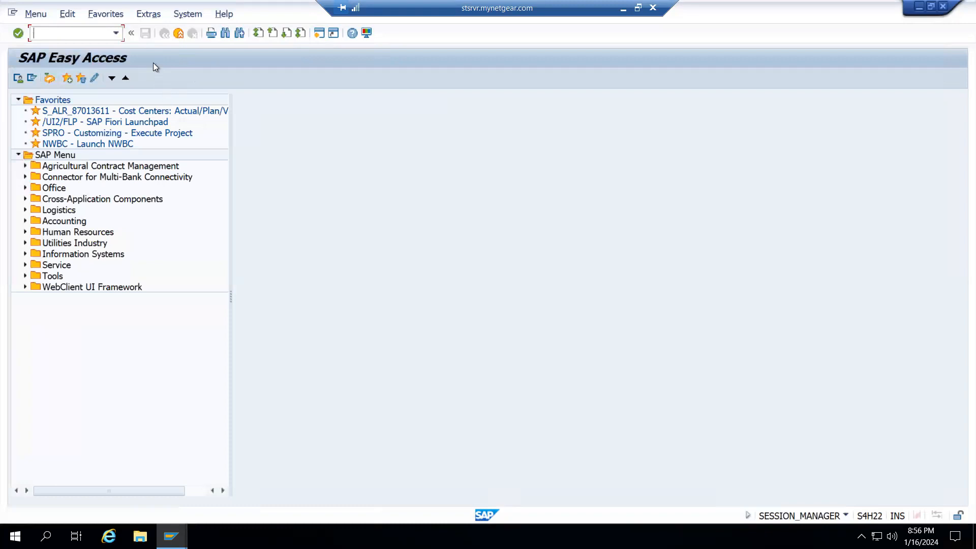
Run MB5B for FG-8900 and open the accounting document behind its goods receipt material document
{"action": "type", "text": "mb5b"}
{"action": "key", "text": "Return"}
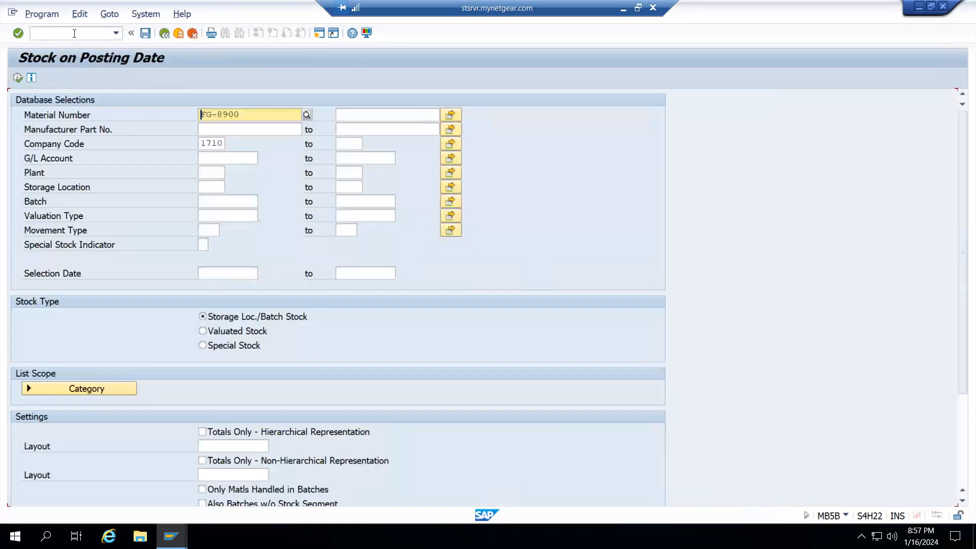
{"action": "left_click", "coordinate": [17, 78]}
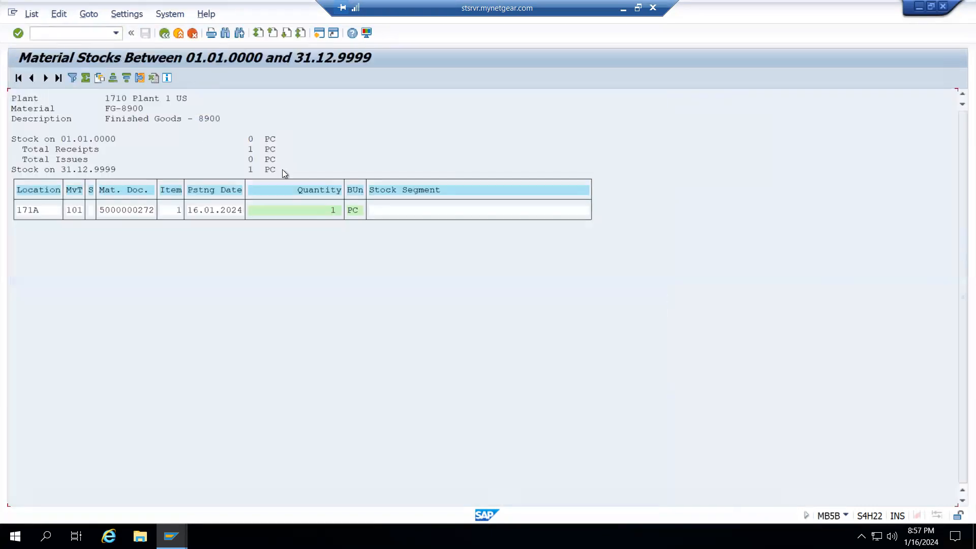
{"action": "double_click", "coordinate": [130, 209]}
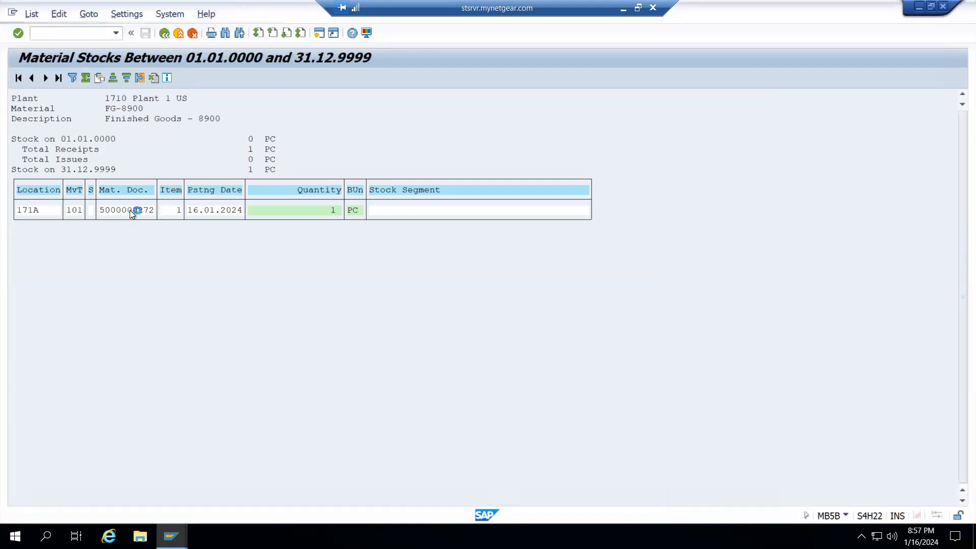
{"action": "left_click", "coordinate": [150, 133]}
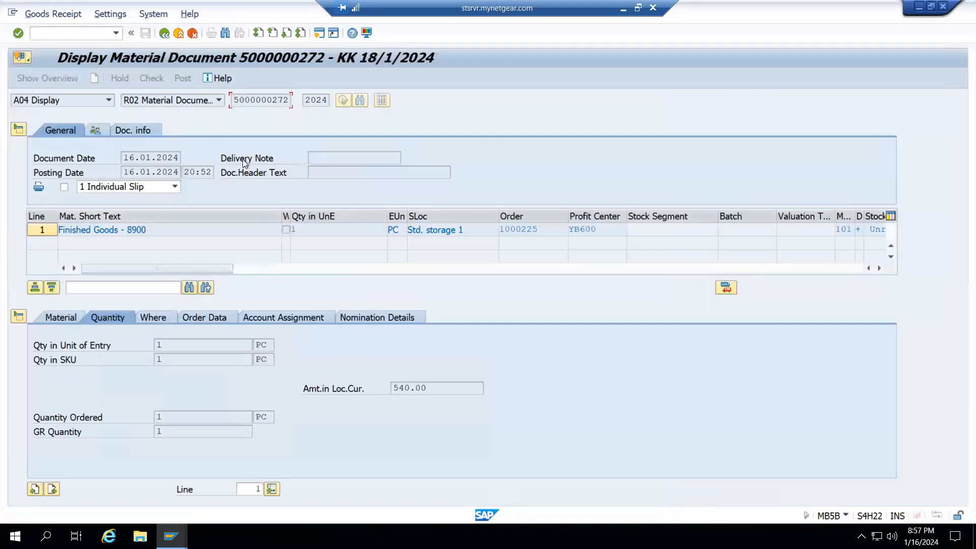
{"action": "left_click", "coordinate": [506, 159]}
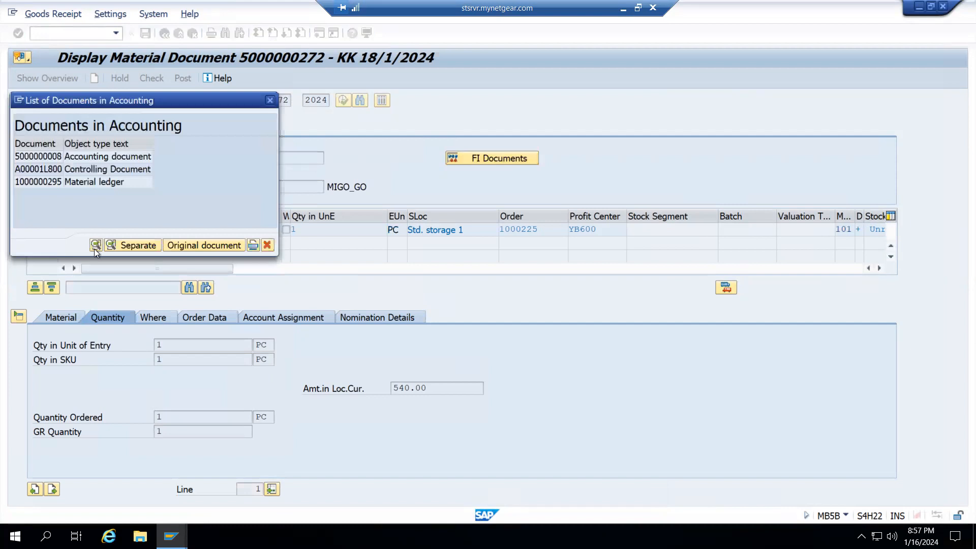
{"action": "double_click", "coordinate": [35, 157]}
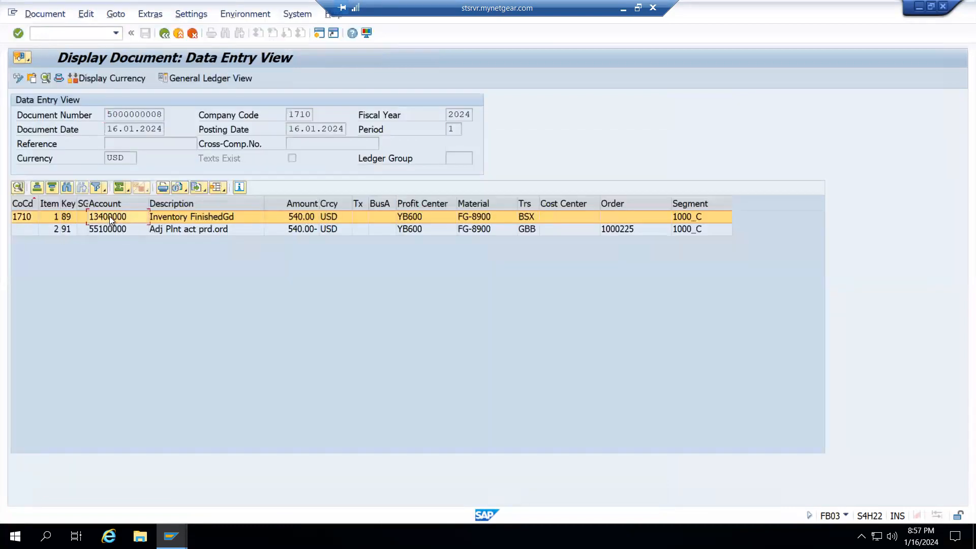
Copy the account, description and amount of both posting lines into the Excel Entry sheet starting at cell C16
{"action": "left_click", "coordinate": [108, 216]}
{"action": "left_click_drag", "start_coordinate": [285, 222], "coordinate": [300, 227]}
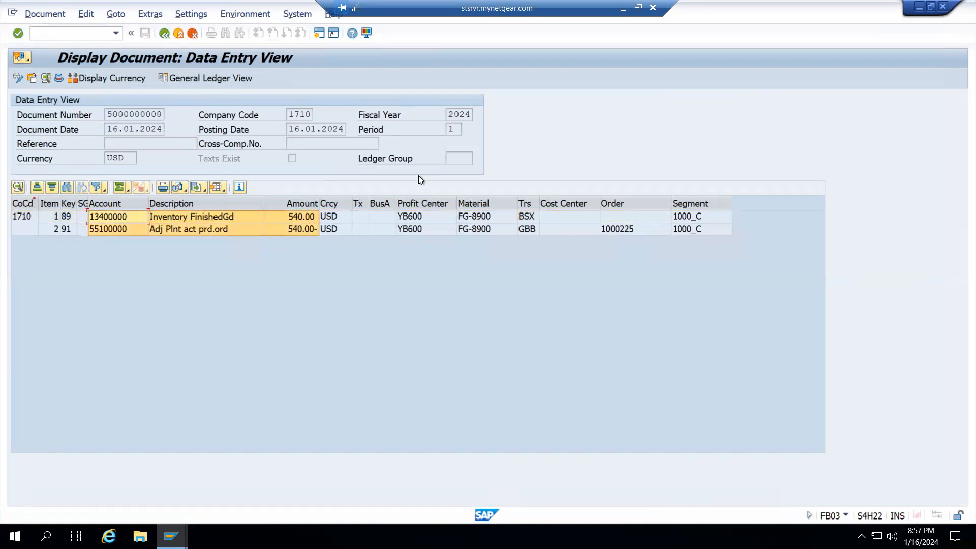
{"action": "left_click", "coordinate": [624, 9]}
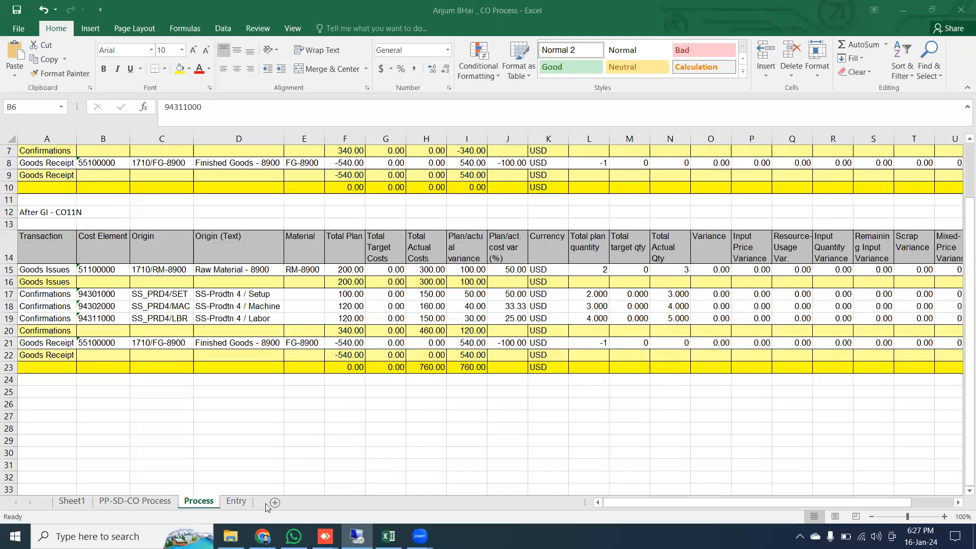
{"action": "left_click", "coordinate": [242, 505]}
{"action": "left_click", "coordinate": [122, 345]}
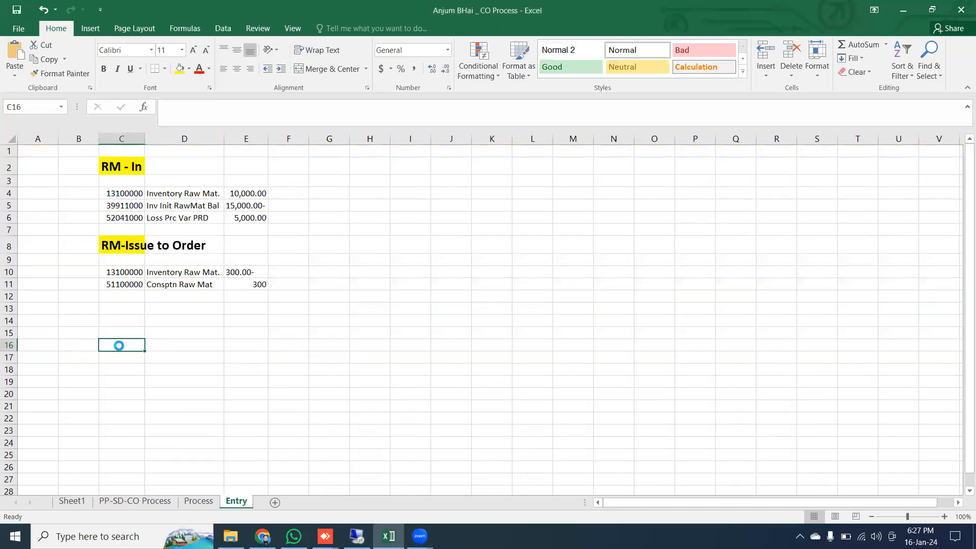
{"action": "key", "text": "ctrl+v"}
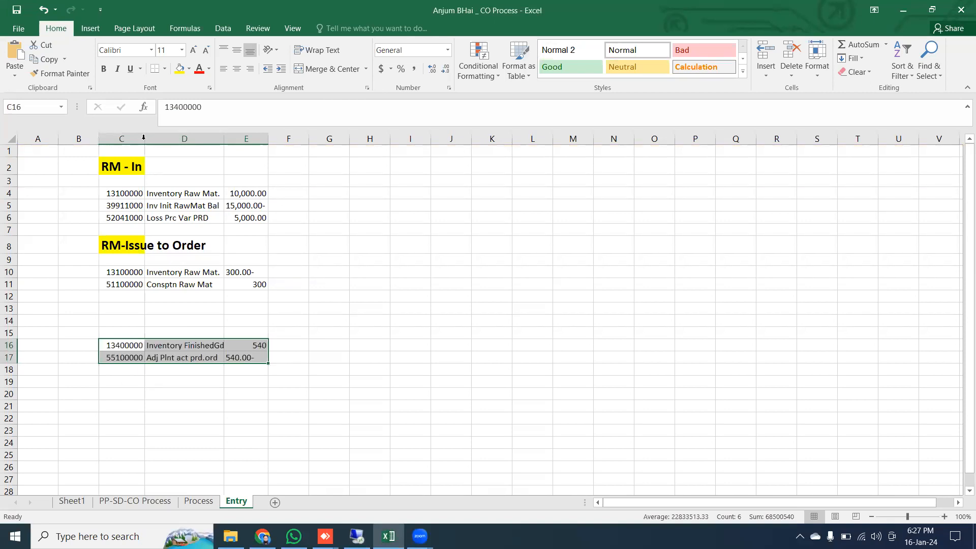
Auto-fit the widths of columns C and D on the Entry sheet to the pasted posting lines
{"action": "double_click", "coordinate": [145, 139]}
{"action": "left_click_drag", "start_coordinate": [210, 139], "coordinate": [158, 137]}
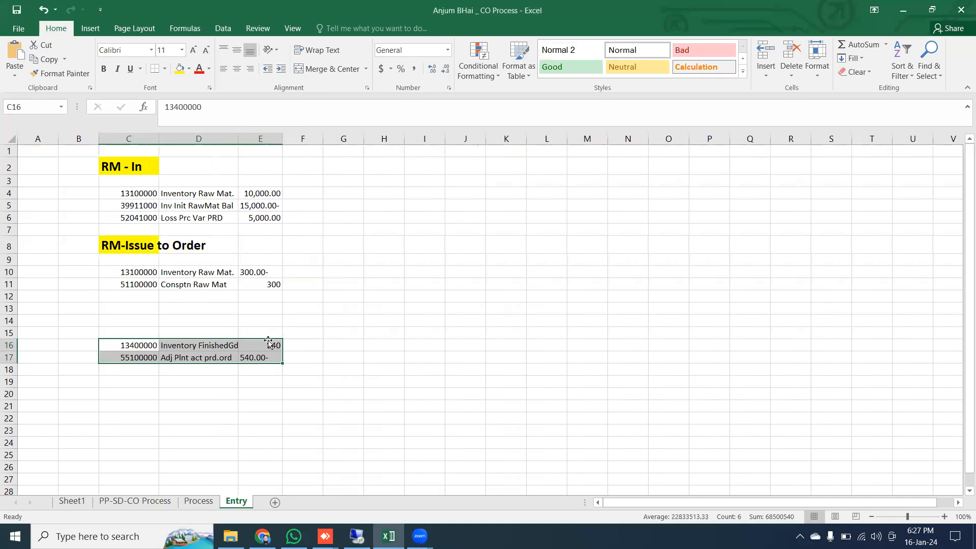
{"action": "double_click", "coordinate": [238, 141]}
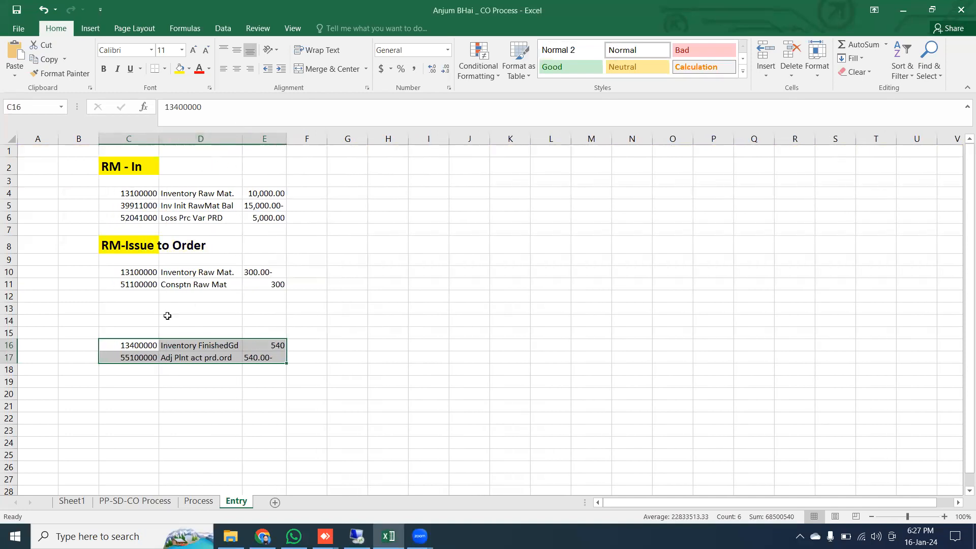
{"action": "left_click", "coordinate": [144, 323]}
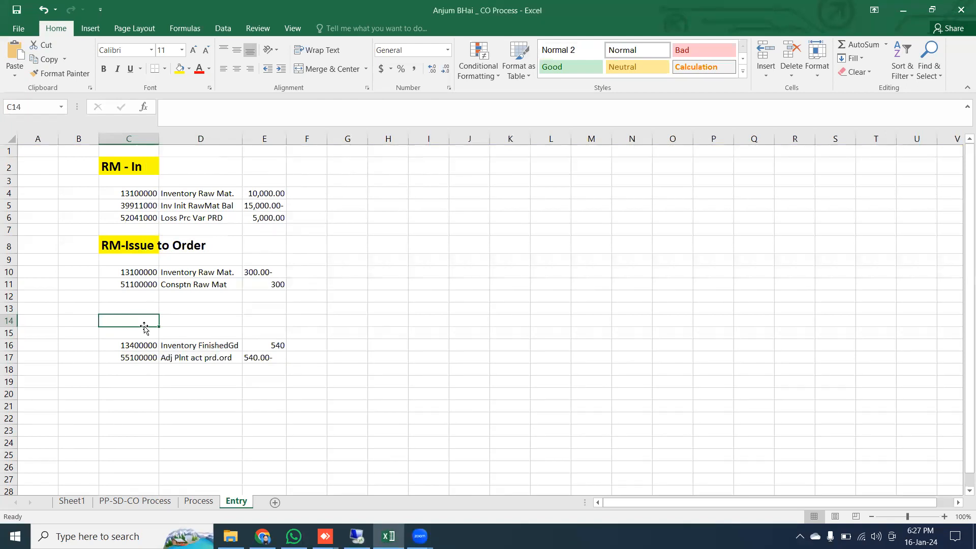
{"action": "left_click_drag", "start_coordinate": [277, 345], "coordinate": [204, 346]}
Return to SAP, review the Inventory FinishedGd and Adj Plnt act prd.ord lines, and leave the accounting document and stock report
{"action": "key", "text": "alt+Tab"}
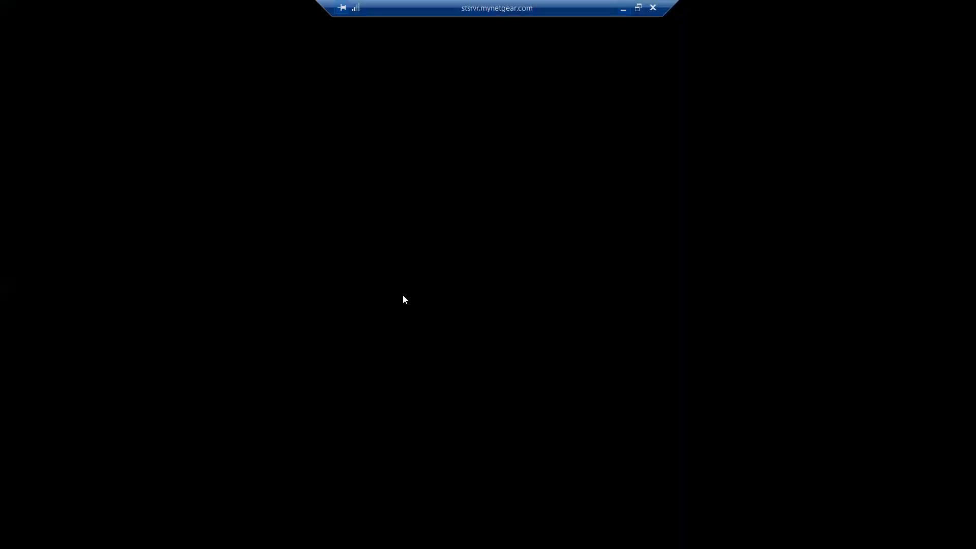
{"action": "left_click", "coordinate": [175, 218]}
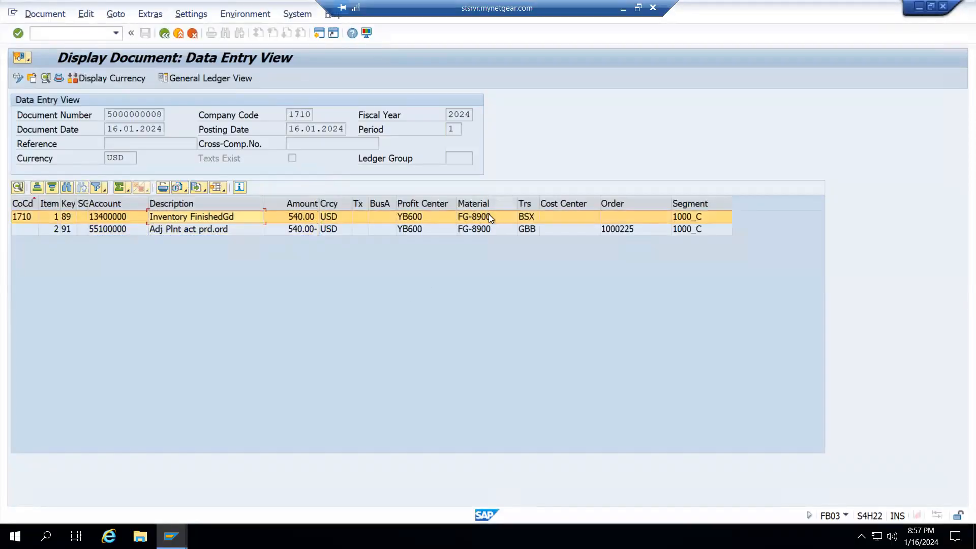
{"action": "left_click", "coordinate": [181, 230]}
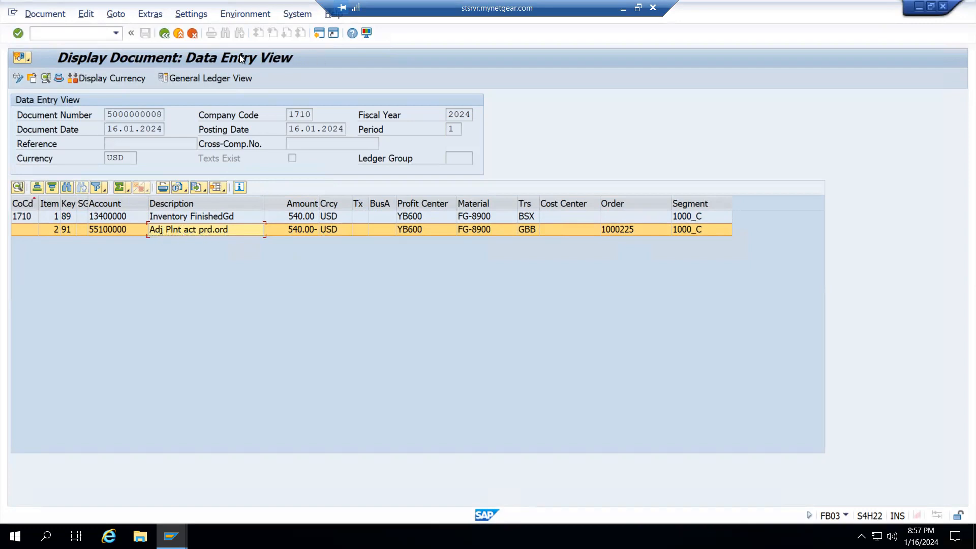
{"action": "left_click", "coordinate": [165, 33]}
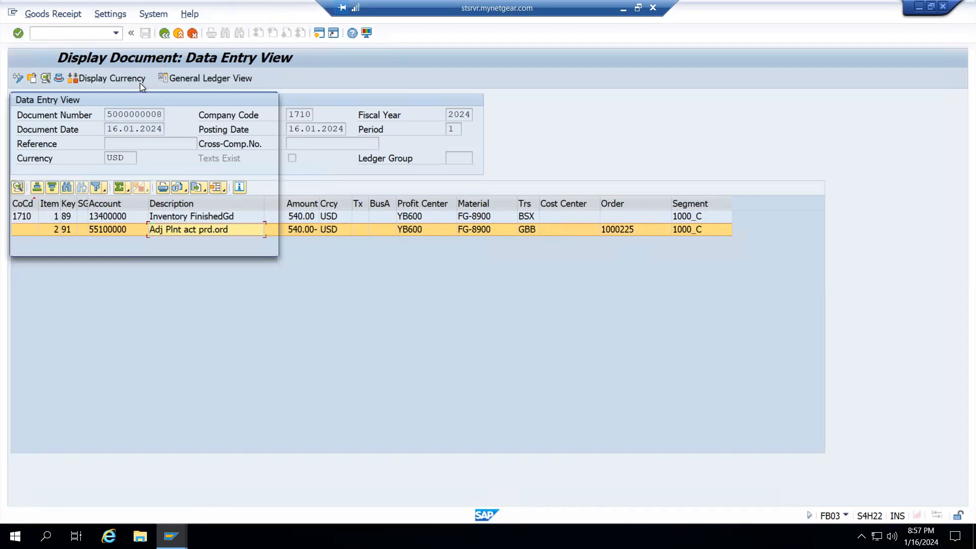
{"action": "left_click", "coordinate": [270, 101]}
{"action": "left_click", "coordinate": [178, 33]}
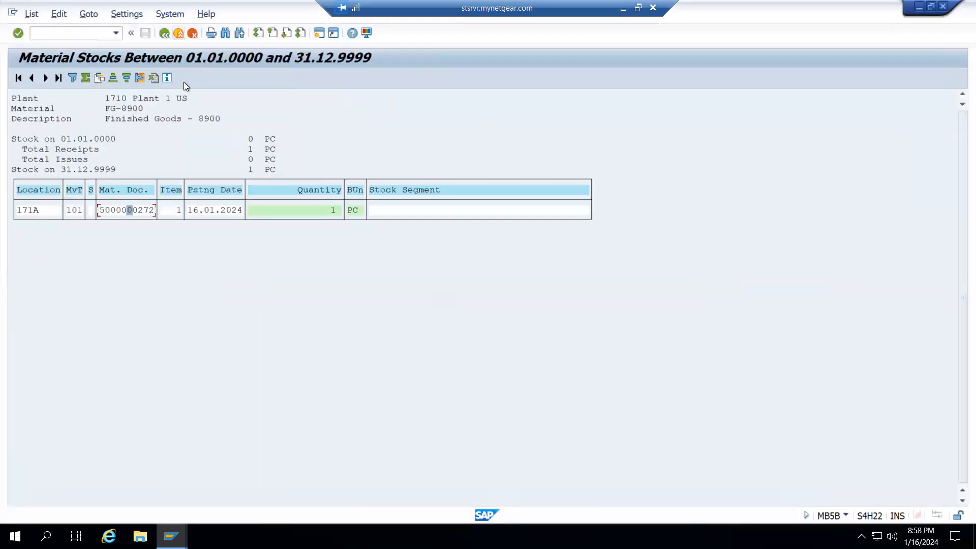
{"action": "left_click", "coordinate": [179, 33]}
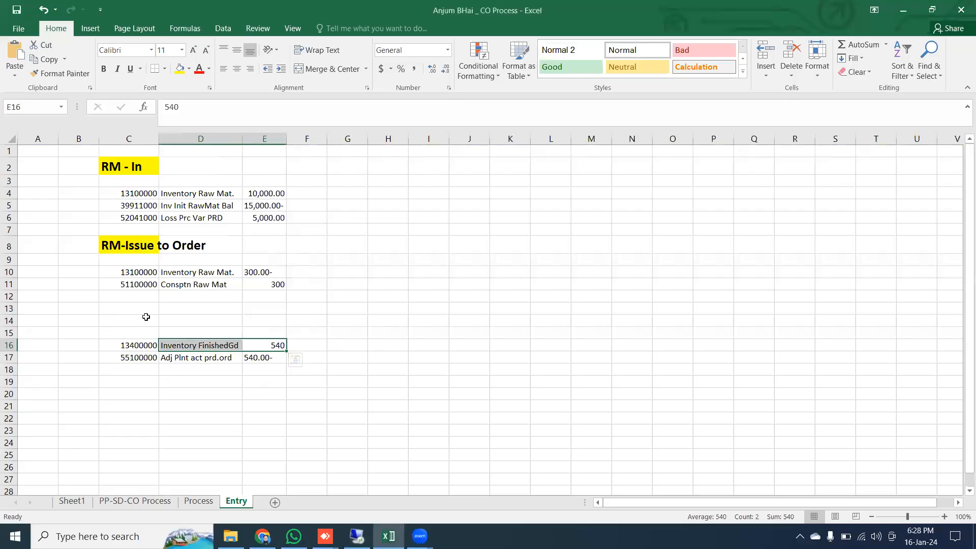
Add the heading "GR - FG" in cell C14 of the Entry sheet, using the format of the "RM-Issue to Order" heading
{"action": "left_click", "coordinate": [145, 317]}
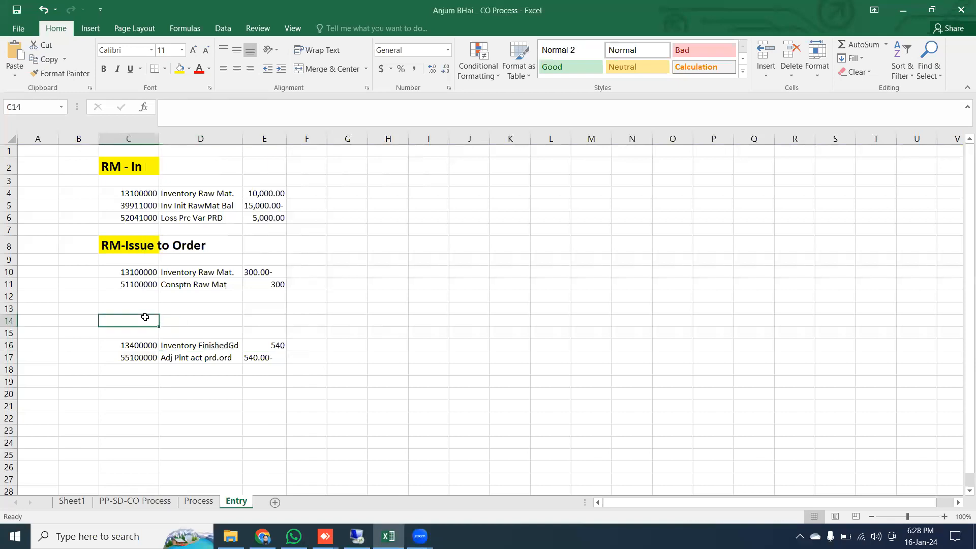
{"action": "type", "text": "GR - FG"}
{"action": "key", "text": "Return"}
{"action": "left_click", "coordinate": [146, 239]}
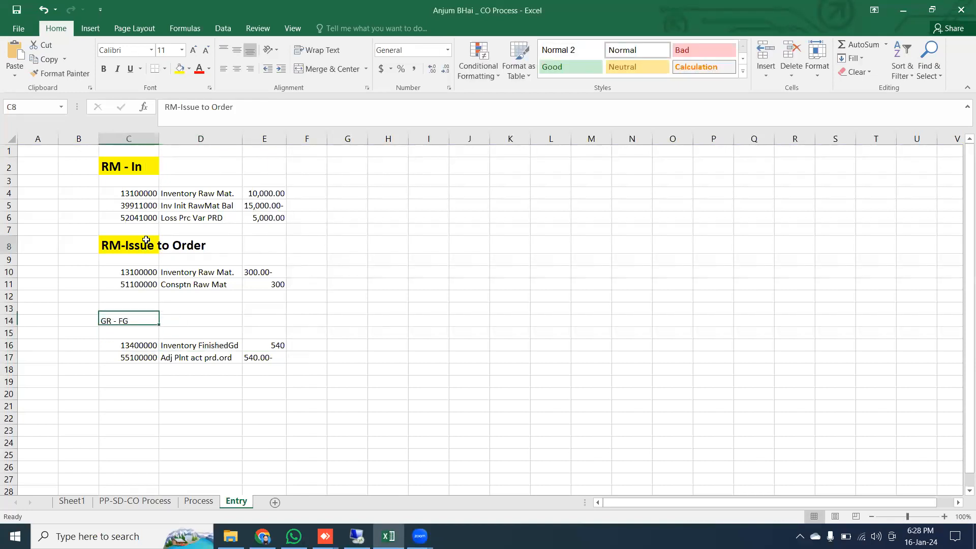
{"action": "left_click", "coordinate": [59, 73]}
{"action": "left_click", "coordinate": [124, 320]}
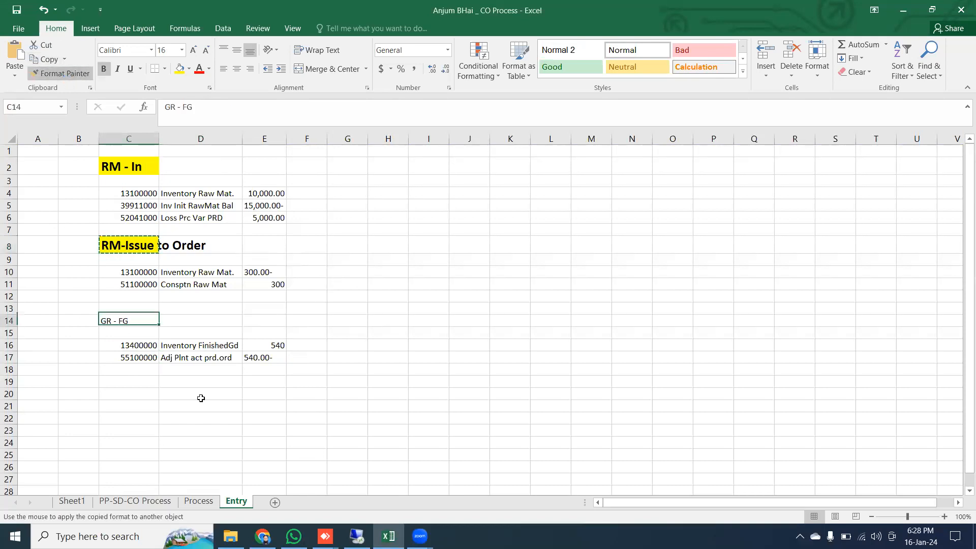
Show the Process sheet, switch to SAP, and display the CKM3N material price analysis for FG-8900 in plant 1710
{"action": "left_click", "coordinate": [198, 501]}
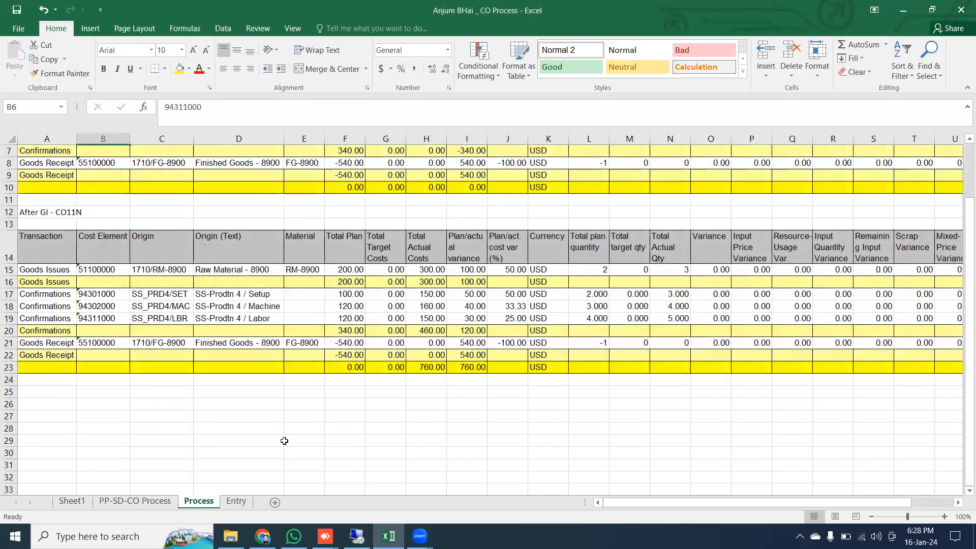
{"action": "left_click", "coordinate": [357, 536]}
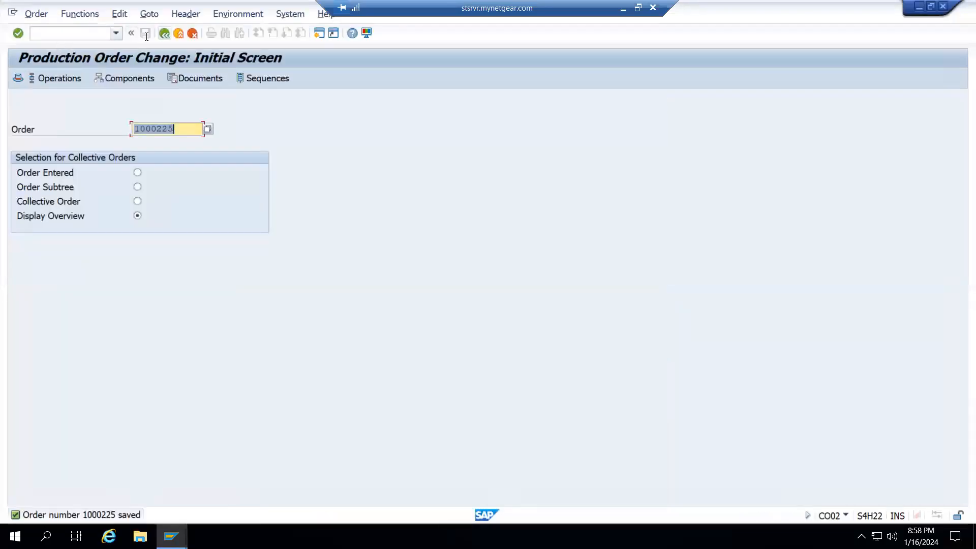
{"action": "key", "text": "F3"}
{"action": "type", "text": "ckm3n"}
{"action": "key", "text": "Return"}
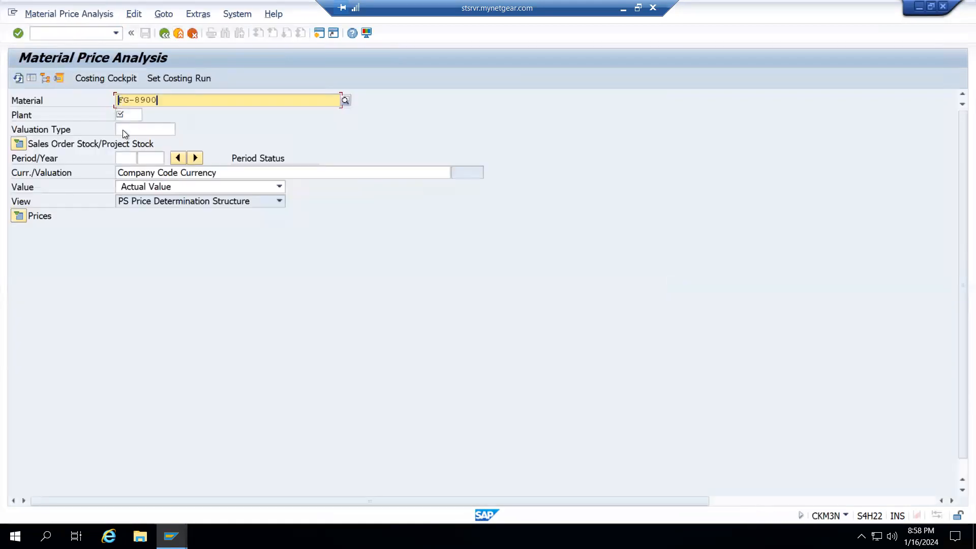
{"action": "left_click", "coordinate": [130, 116]}
{"action": "key", "text": "Return"}
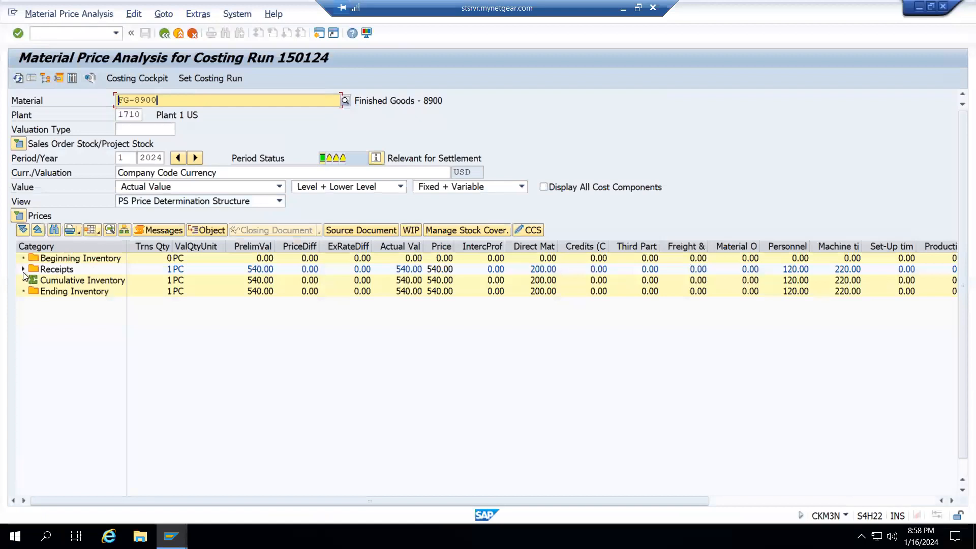
Expand Receipts and Production for FG-8900 and widen the Category and Price columns to read the order's goods receipt line
{"action": "left_click", "coordinate": [24, 269]}
{"action": "left_click", "coordinate": [31, 281]}
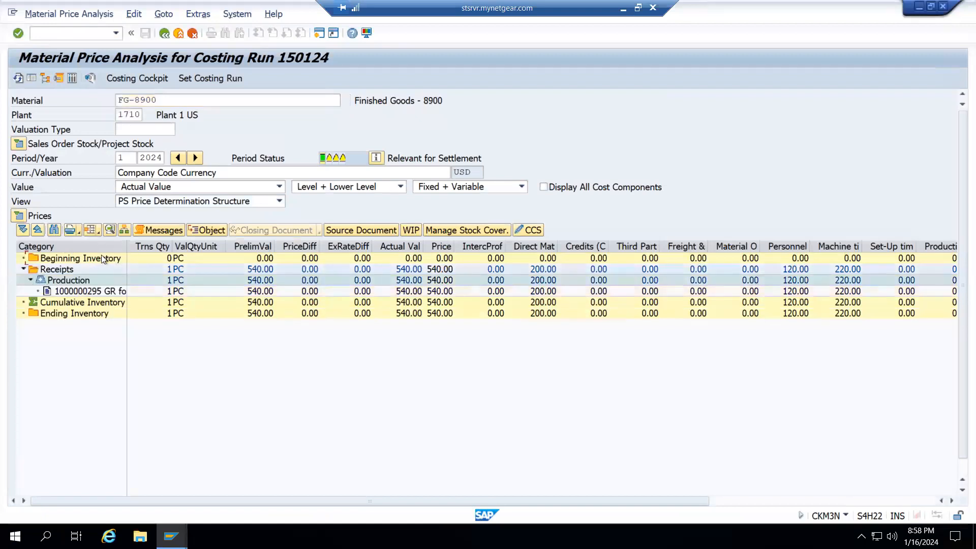
{"action": "left_click_drag", "start_coordinate": [127, 246], "coordinate": [192, 247]}
{"action": "left_click", "coordinate": [155, 290]}
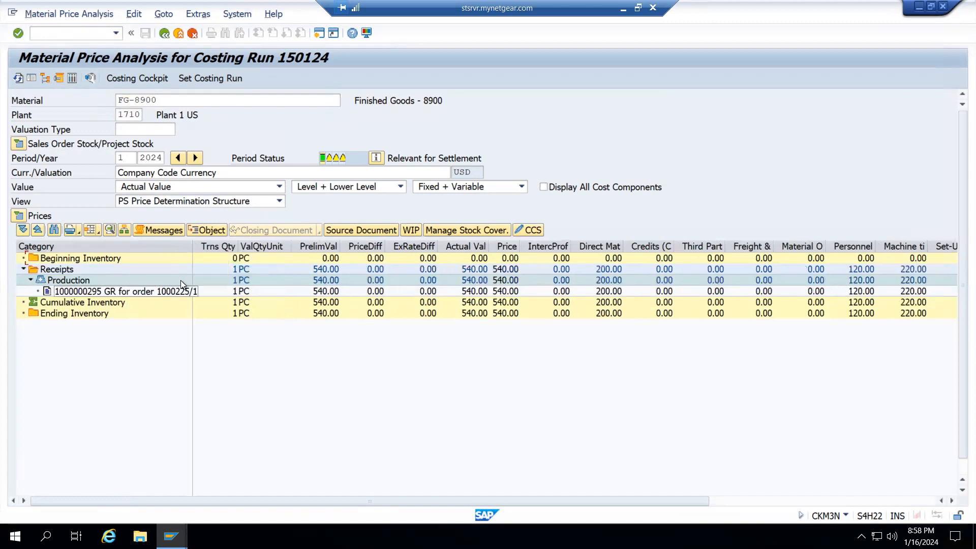
{"action": "left_click_drag", "start_coordinate": [191, 247], "coordinate": [219, 247]}
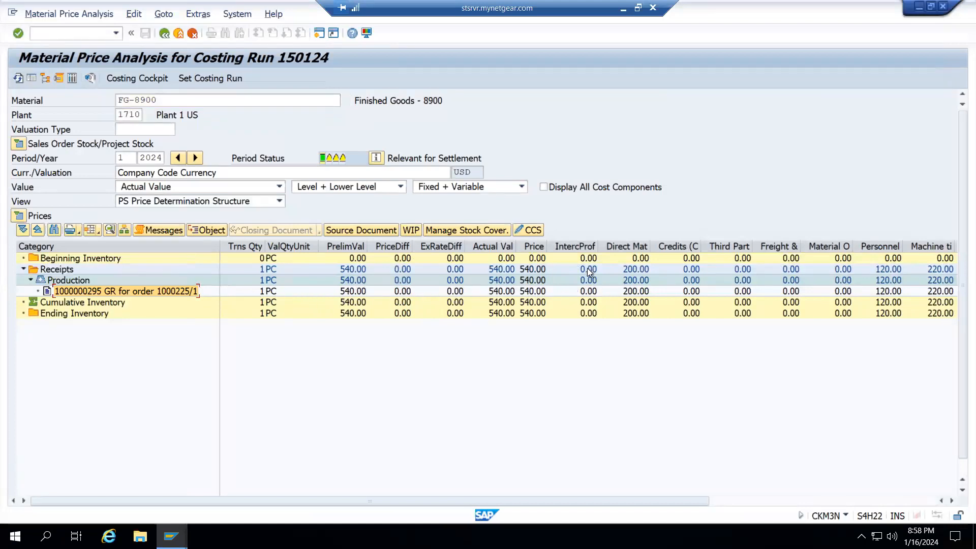
{"action": "left_click_drag", "start_coordinate": [552, 252], "coordinate": [561, 251]}
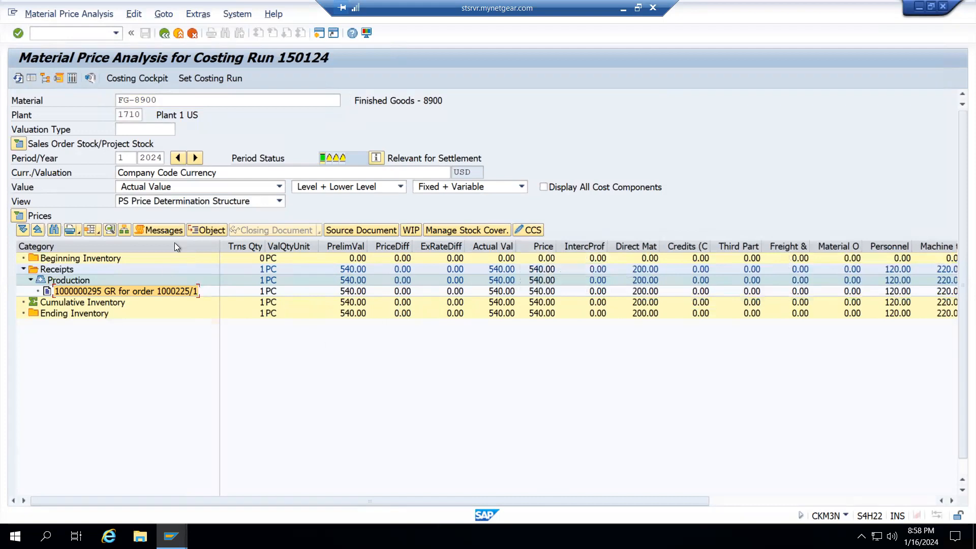
Reopen CKM3N and display the price analysis for RM-8900, examining its cumulative inventory quantity
{"action": "key", "text": "F3"}
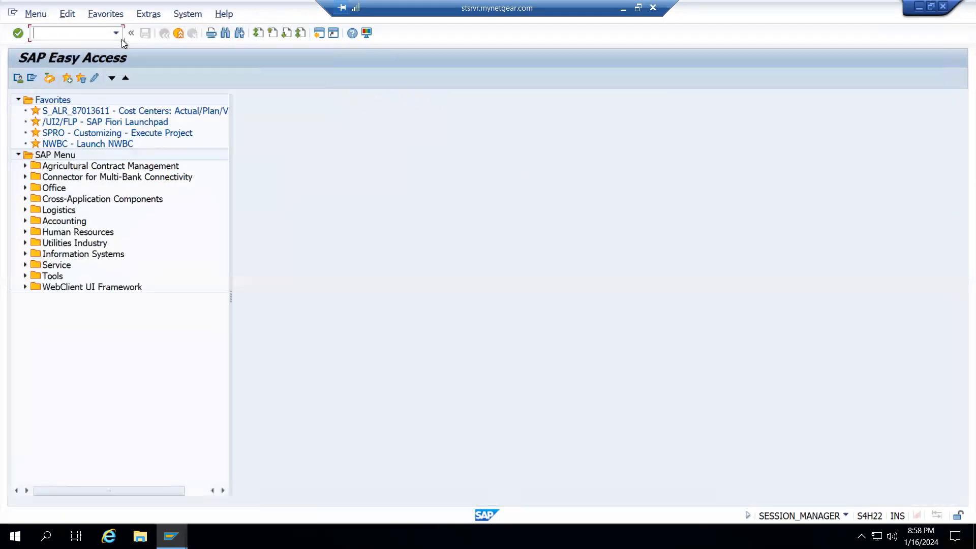
{"action": "left_click", "coordinate": [116, 32]}
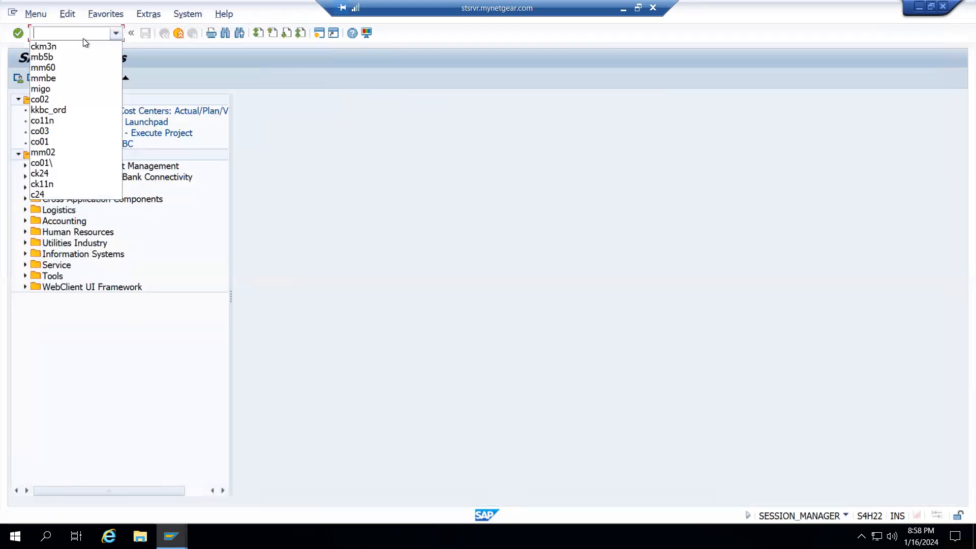
{"action": "left_click", "coordinate": [78, 47]}
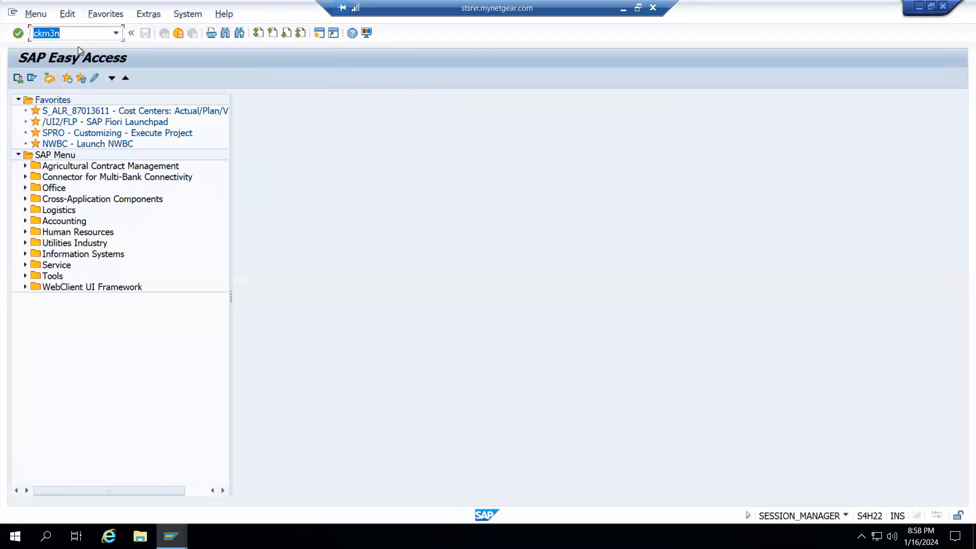
{"action": "key", "text": "Return"}
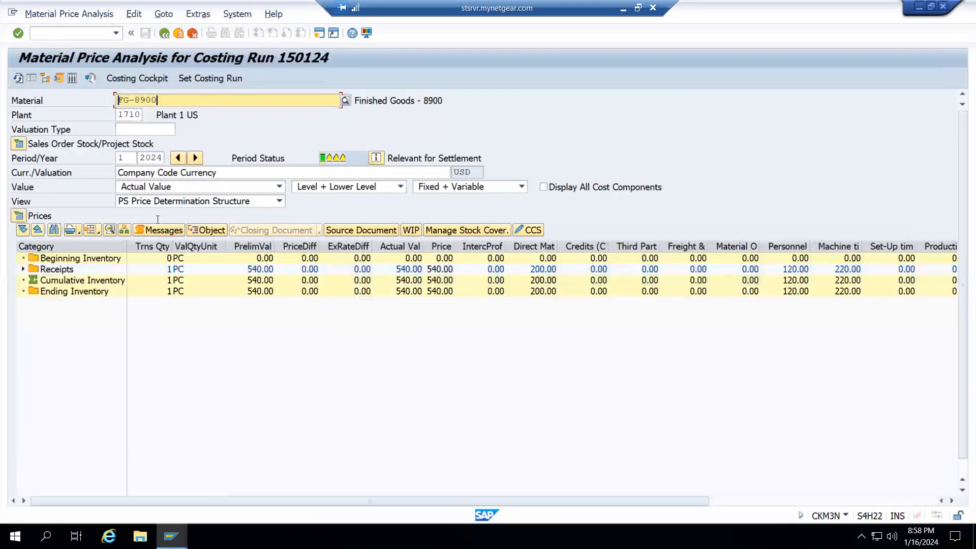
{"action": "left_click", "coordinate": [128, 99]}
{"action": "key", "text": "BackSpace"}
{"action": "key", "text": "BackSpace"}
{"action": "type", "text": "RM4"}
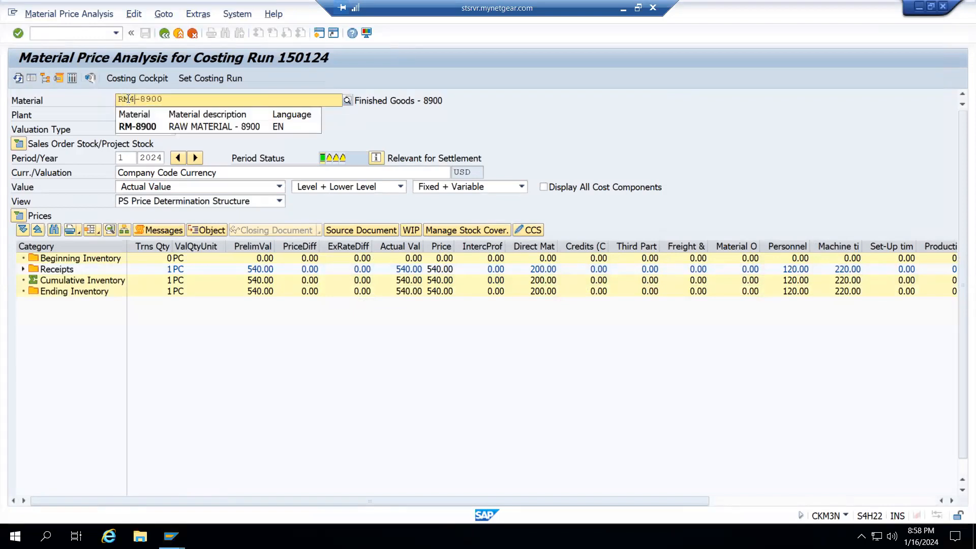
{"action": "key", "text": "Return"}
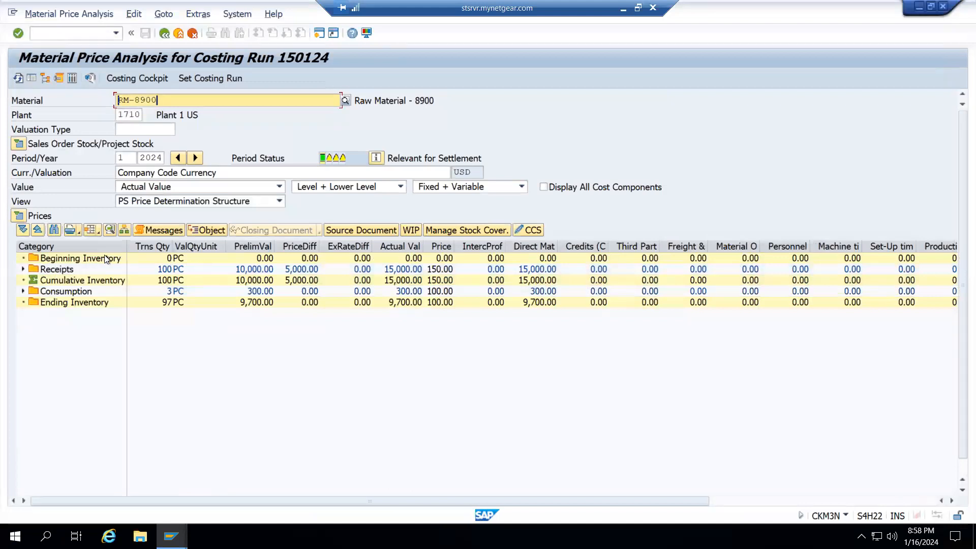
{"action": "left_click", "coordinate": [148, 279]}
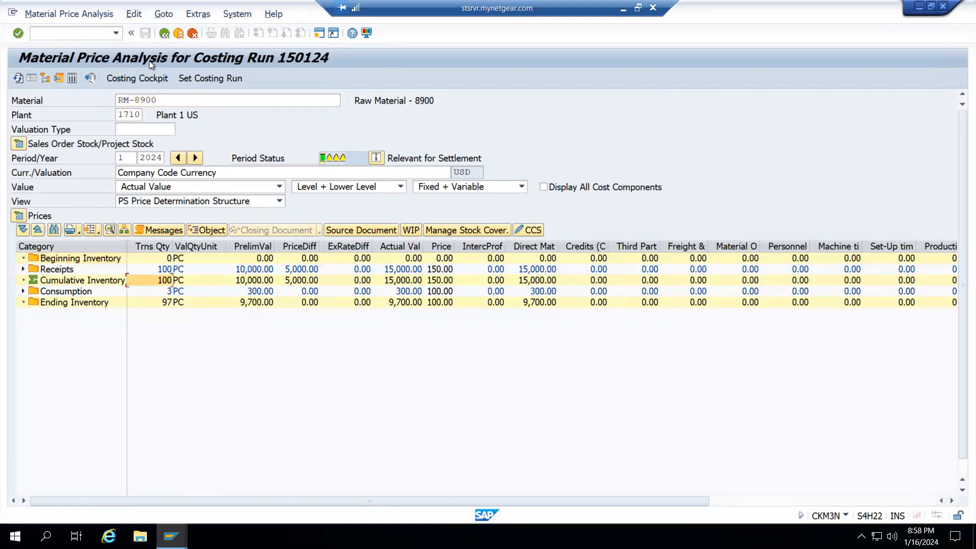
Return the price analysis to FG-8900, examine the goods receipt under Receipts and Production, and leave CKM3N
{"action": "left_click", "coordinate": [130, 99]}
{"action": "key", "text": "BackSpace"}
{"action": "key", "text": "BackSpace"}
{"action": "type", "text": "FG"}
{"action": "key", "text": "Return"}
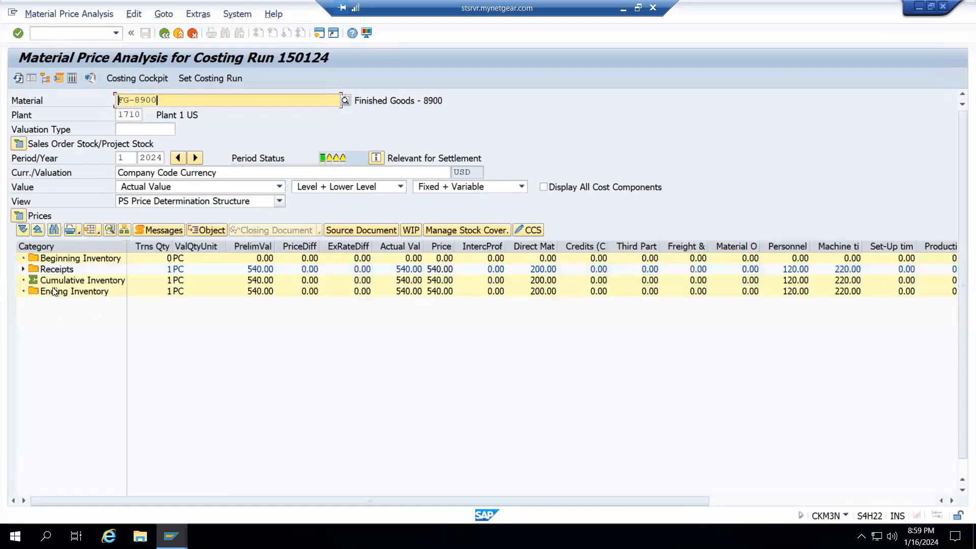
{"action": "left_click", "coordinate": [23, 269]}
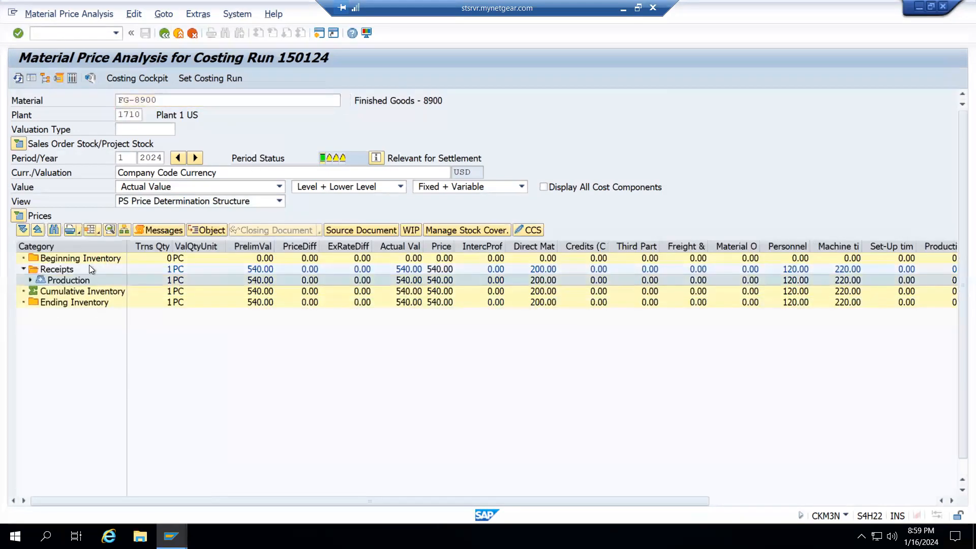
{"action": "left_click", "coordinate": [30, 280]}
{"action": "left_click_drag", "start_coordinate": [127, 246], "coordinate": [151, 246]}
{"action": "left_click", "coordinate": [164, 33]}
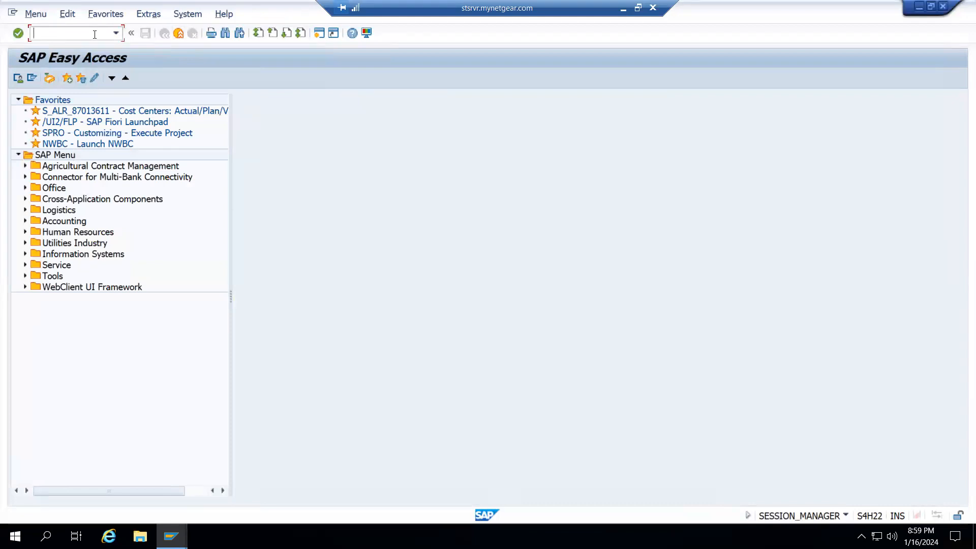
Run KKBC_ORD for the FG-8900 production order and export its cost list as an xlsx spreadsheet, allowing file creation and opening
{"action": "type", "text": "kbc_ord"}
{"action": "key", "text": "Return"}
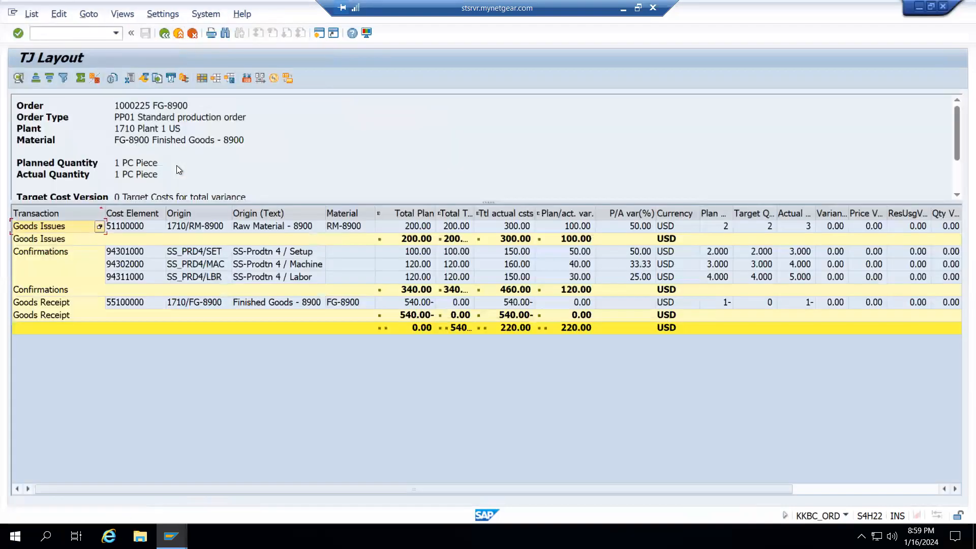
{"action": "right_click", "coordinate": [191, 264]}
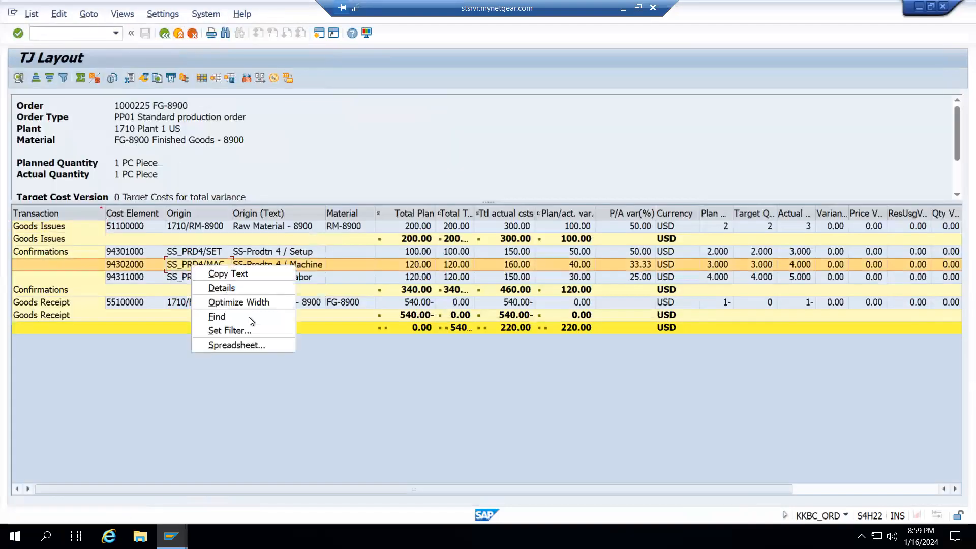
{"action": "left_click", "coordinate": [252, 345]}
{"action": "left_click", "coordinate": [383, 206]}
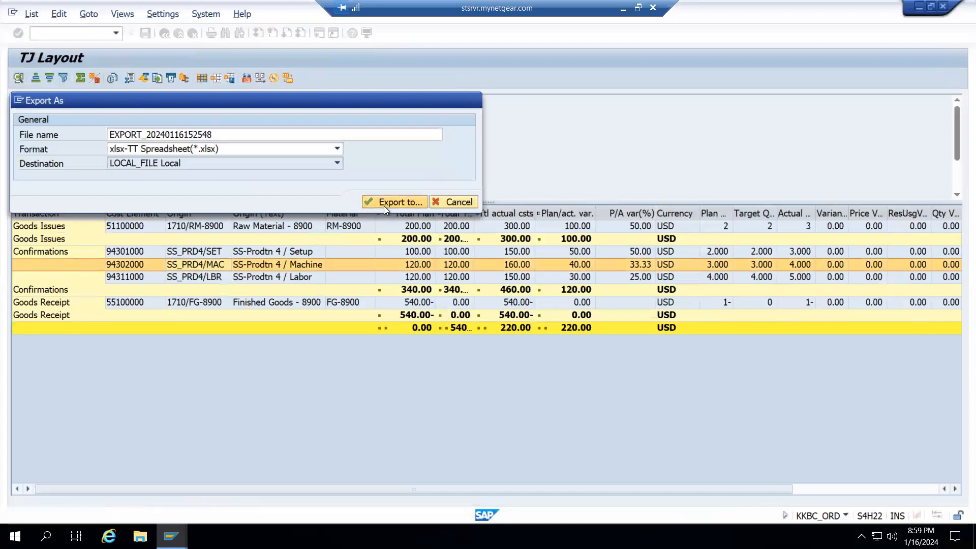
{"action": "left_click", "coordinate": [307, 392]}
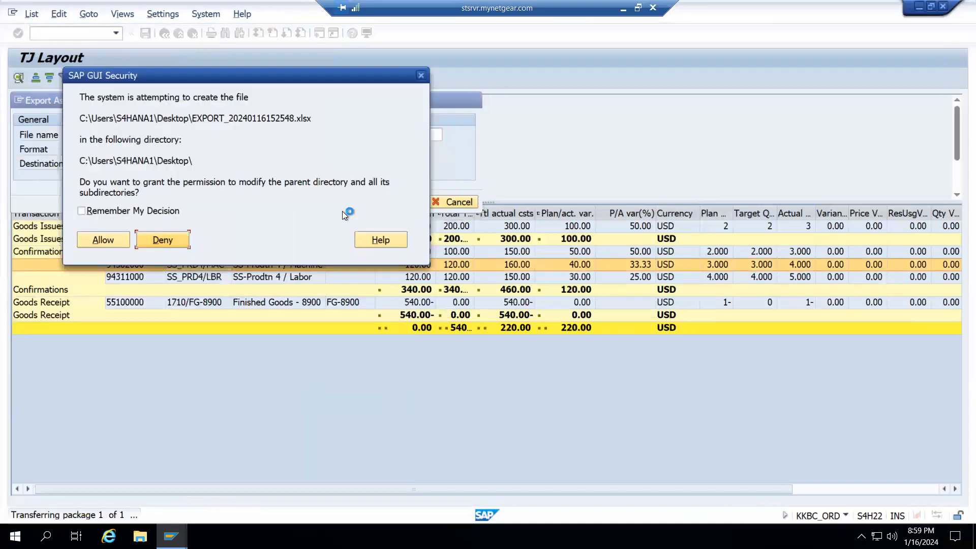
{"action": "left_click", "coordinate": [100, 238]}
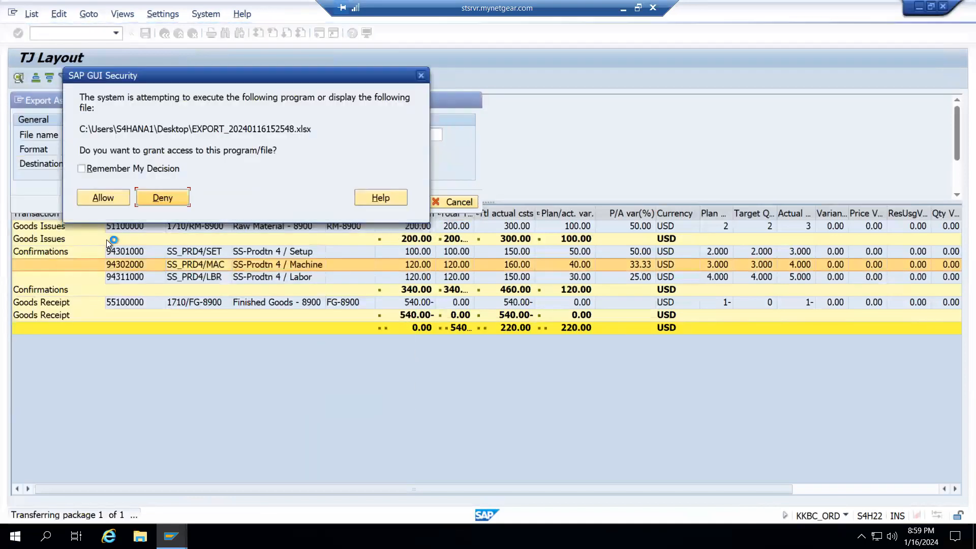
{"action": "left_click", "coordinate": [105, 199]}
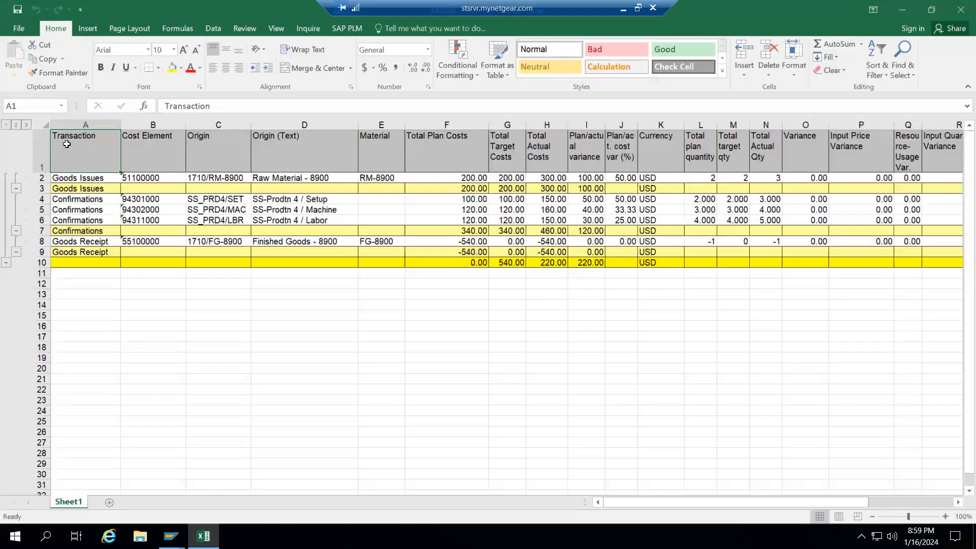
Copy the entire exported cost table into the Process sheet of the CO Process workbook, starting at cell A28
{"action": "key", "text": "ctrl+shift+Right"}
{"action": "key", "text": "ctrl+shift+Down"}
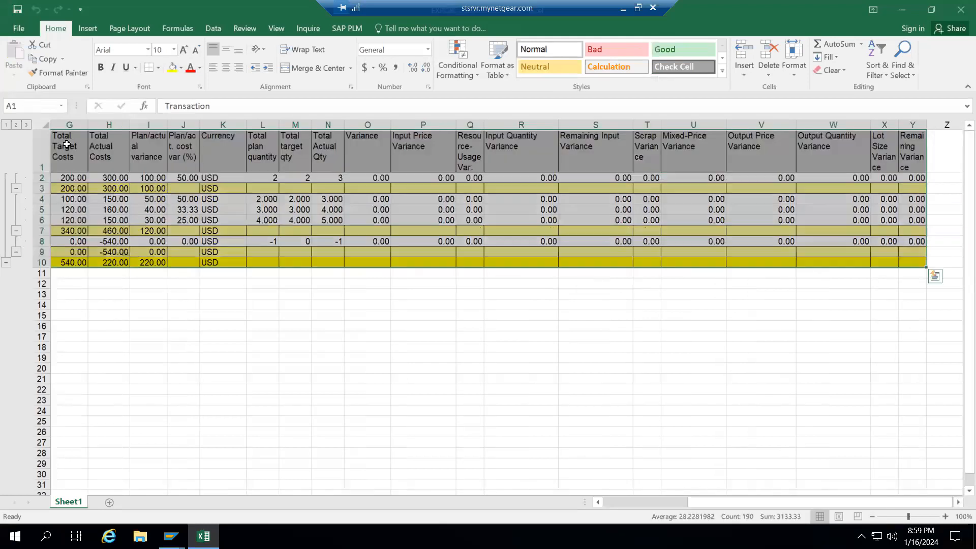
{"action": "key", "text": "ctrl+c"}
{"action": "key", "text": "alt+Tab"}
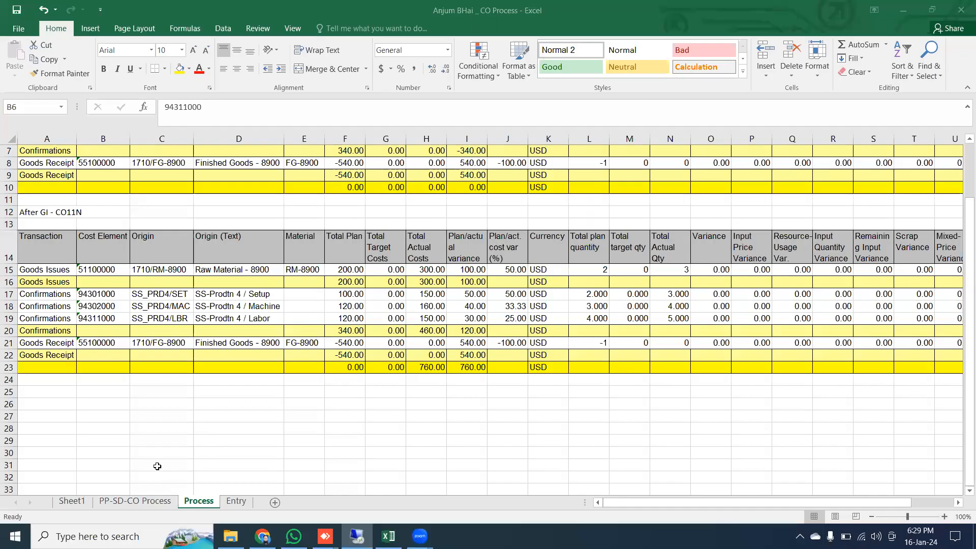
{"action": "left_click", "coordinate": [43, 430]}
{"action": "key", "text": "ctrl+v"}
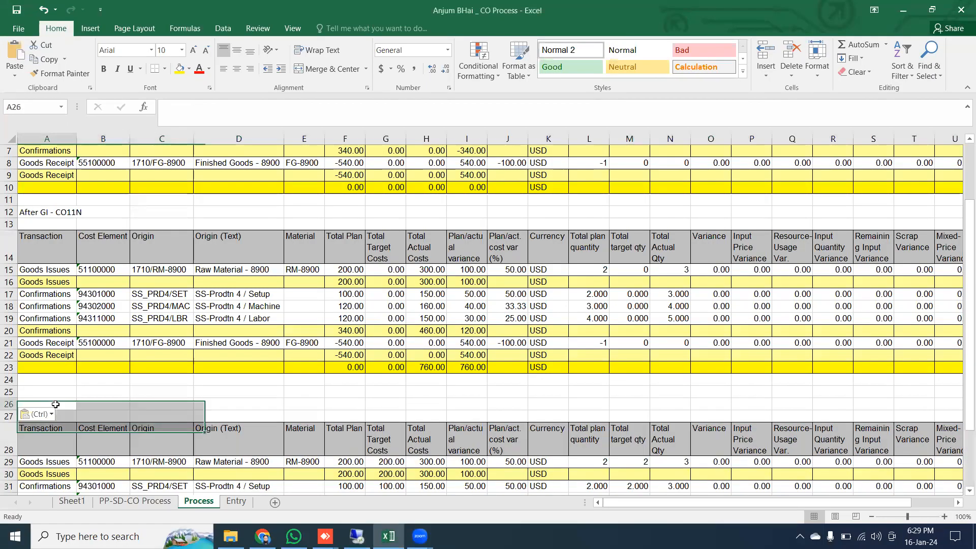
Enter the heading "After GR" in cell A26 above the pasted cost table
{"action": "left_click", "coordinate": [57, 404]}
{"action": "type", "text": "After GR"}
{"action": "key", "text": "Return"}
Format the "After GI - CO11N" and "After GR" headings as 16-point bold text with yellow fill
{"action": "left_click", "coordinate": [46, 202]}
{"action": "left_click", "coordinate": [56, 214]}
{"action": "left_click", "coordinate": [59, 403], "text": "ctrl"}
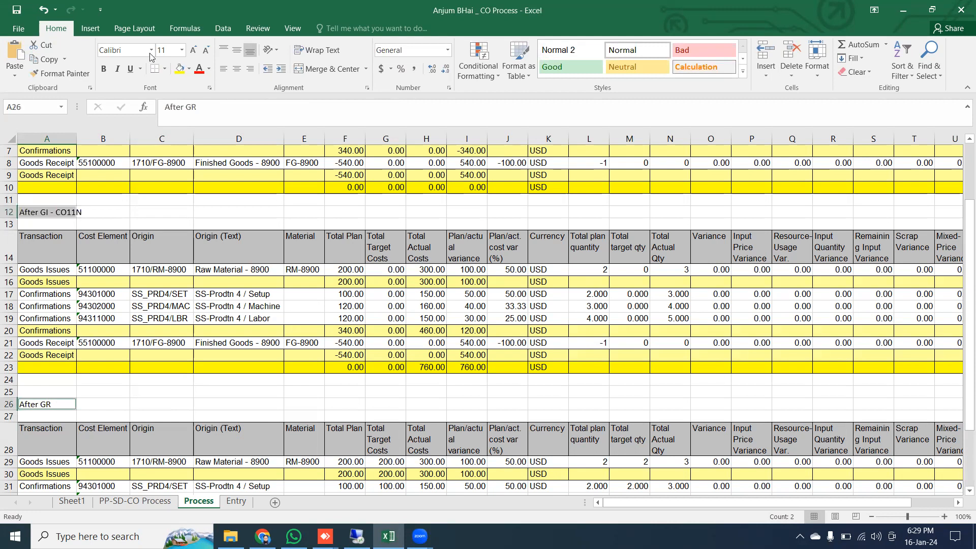
{"action": "left_click", "coordinate": [192, 54]}
{"action": "left_click", "coordinate": [192, 54]}
{"action": "left_click", "coordinate": [193, 53]}
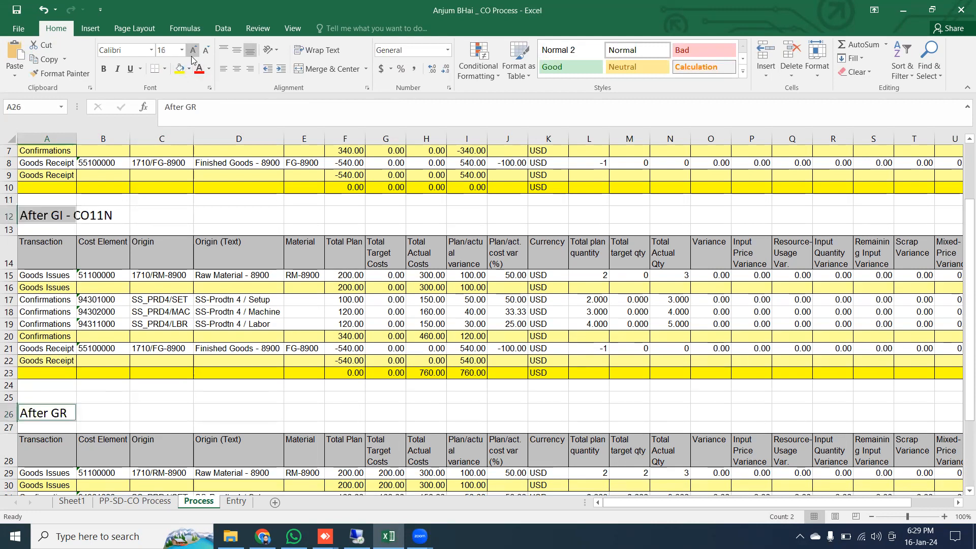
{"action": "left_click", "coordinate": [179, 68]}
{"action": "left_click", "coordinate": [103, 69]}
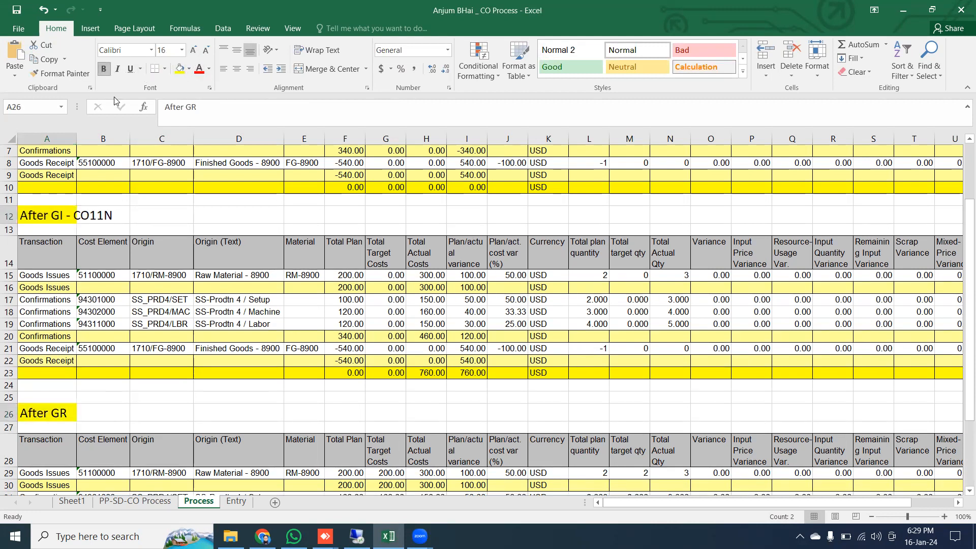
Compare Total Target Costs before and after the goods receipt, and examine the target cost and quantity in the After GR receipt row
{"action": "scroll", "coordinate": [410, 427], "scroll_direction": "down", "scroll_amount": 3}
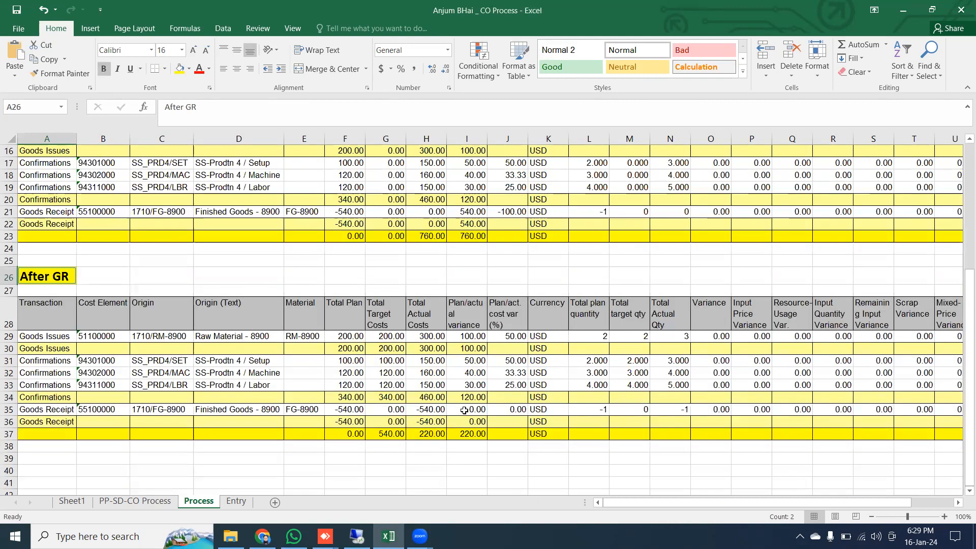
{"action": "scroll", "coordinate": [465, 411], "scroll_direction": "up", "scroll_amount": 1}
{"action": "left_click_drag", "start_coordinate": [396, 266], "coordinate": [395, 295]}
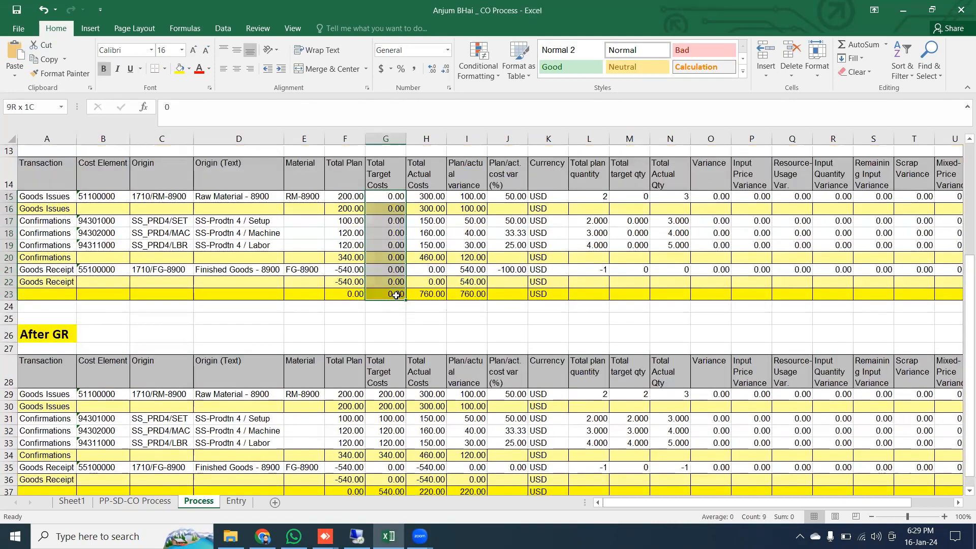
{"action": "left_click_drag", "start_coordinate": [392, 393], "coordinate": [395, 420]}
{"action": "left_click", "coordinate": [395, 420]}
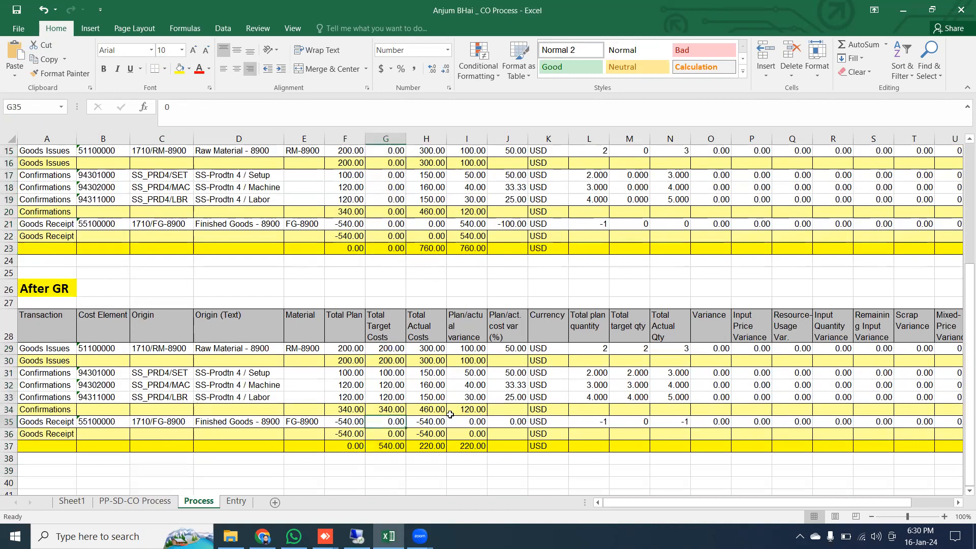
{"action": "left_click", "coordinate": [13, 422]}
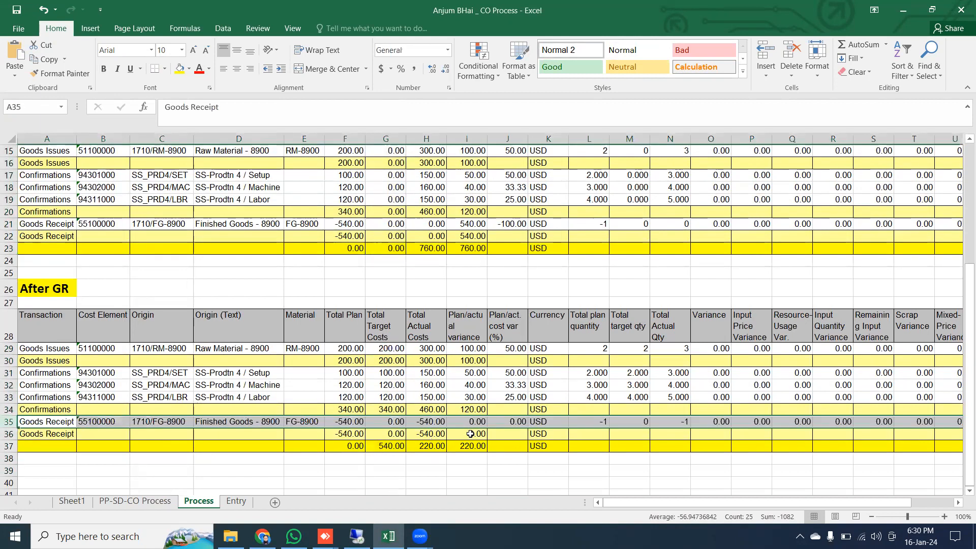
{"action": "left_click", "coordinate": [390, 420]}
{"action": "left_click", "coordinate": [635, 422], "text": "ctrl"}
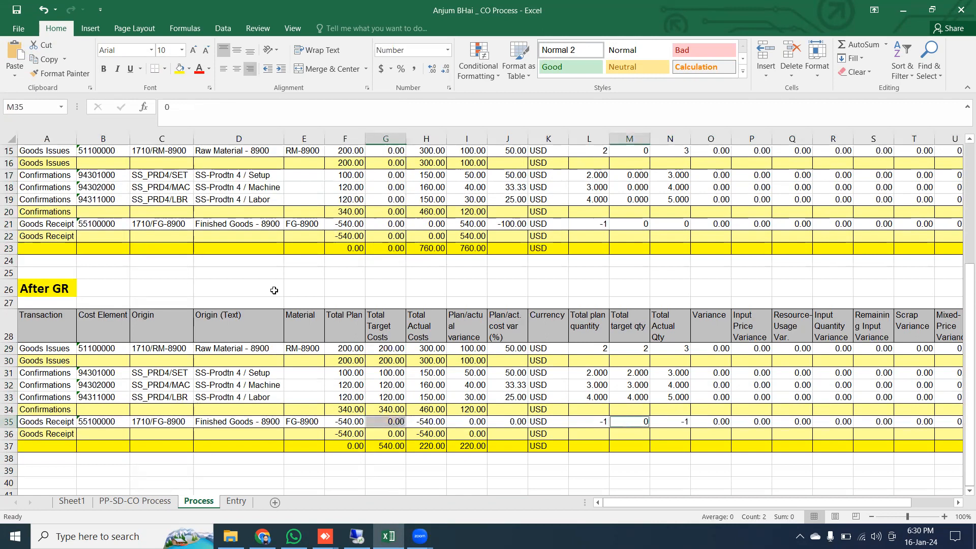
Go to the PP-SD-CO Process sheet of the CO Process workbook and review the Sales Cycle and Closing Cycle transactions
{"action": "left_click", "coordinate": [200, 69]}
{"action": "left_click", "coordinate": [350, 325]}
{"action": "key", "text": "alt+Tab"}
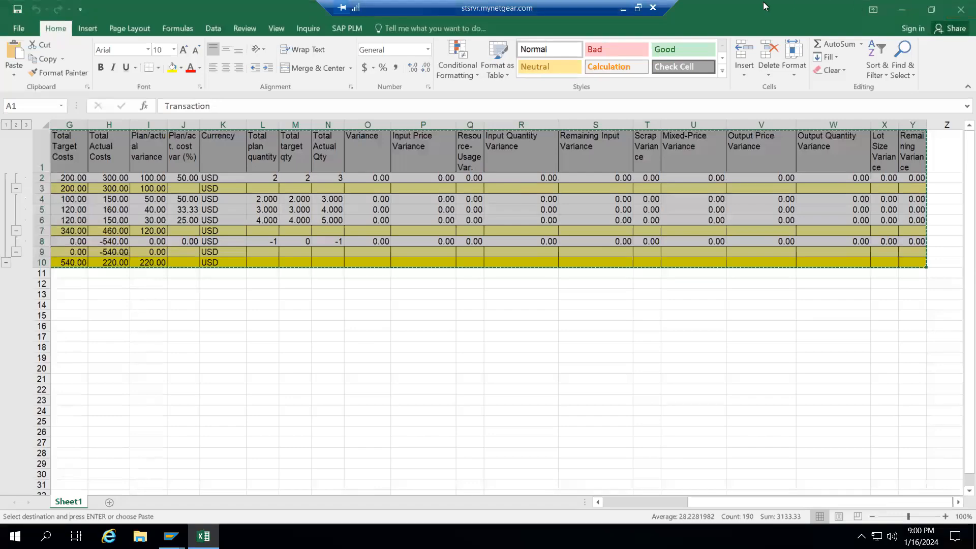
{"action": "left_click", "coordinate": [623, 8]}
{"action": "left_click", "coordinate": [134, 502]}
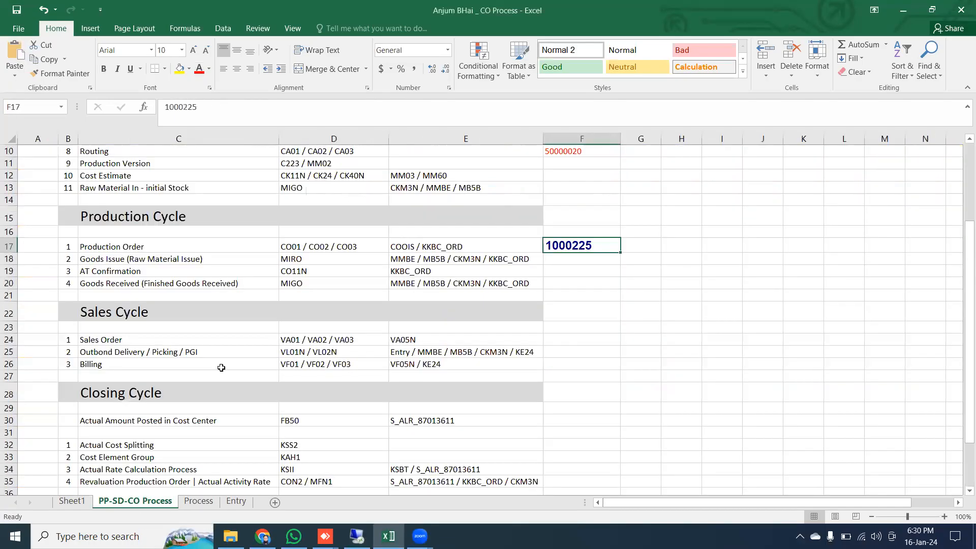
{"action": "scroll", "coordinate": [221, 367], "scroll_direction": "down", "scroll_amount": 4}
{"action": "left_click_drag", "start_coordinate": [63, 252], "coordinate": [472, 400]}
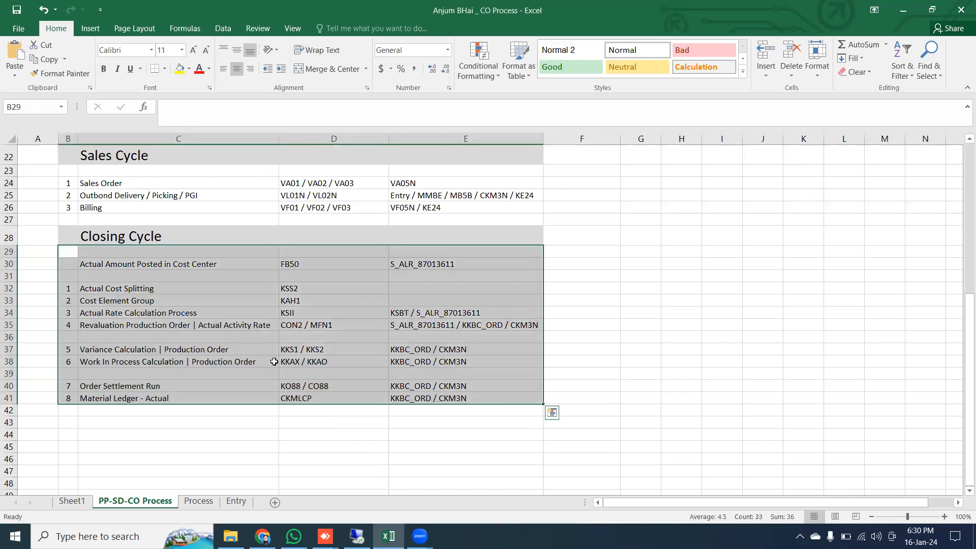
{"action": "scroll", "coordinate": [274, 361], "scroll_direction": "up", "scroll_amount": 2}
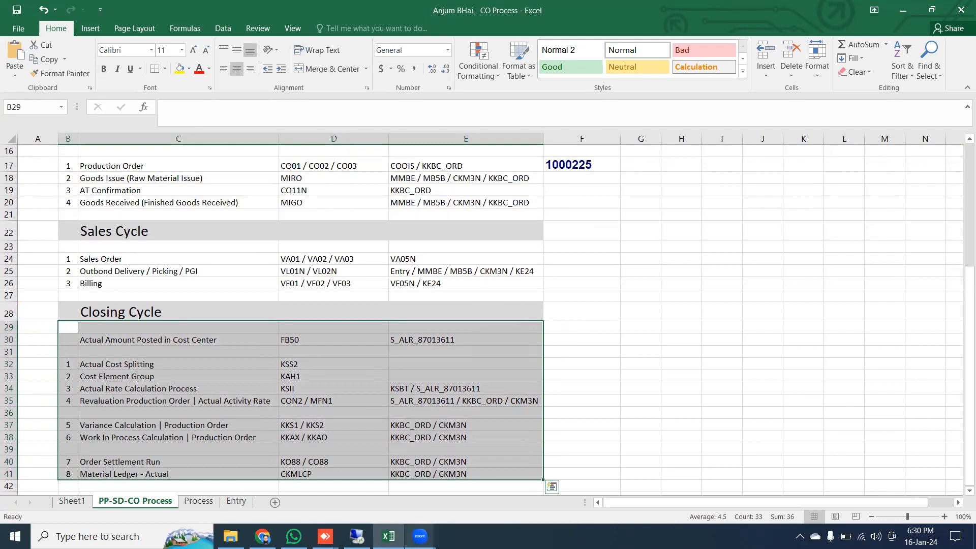
Switch to SAP, close the exported cost table, leave the order analysis report and start transaction VA01
{"action": "left_click", "coordinate": [357, 537]}
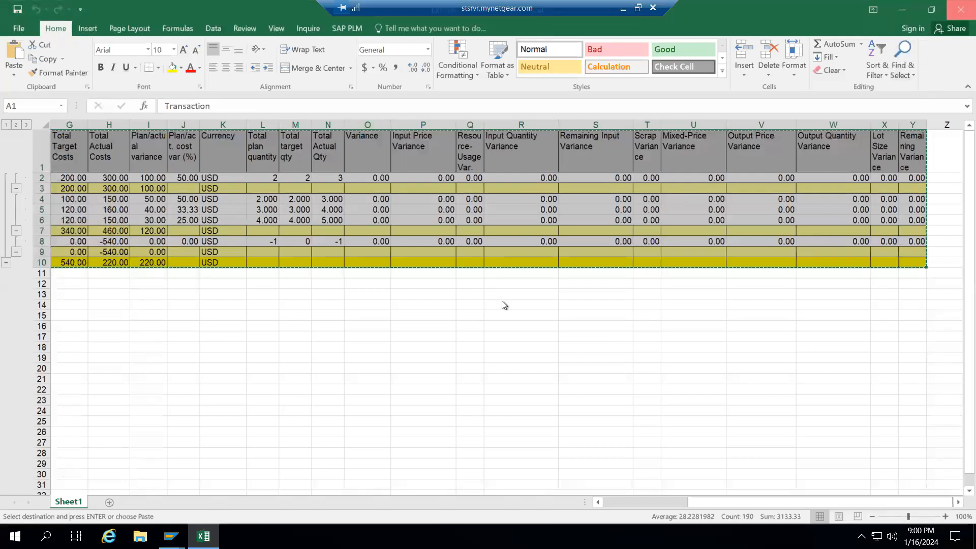
{"action": "key", "text": "F3"}
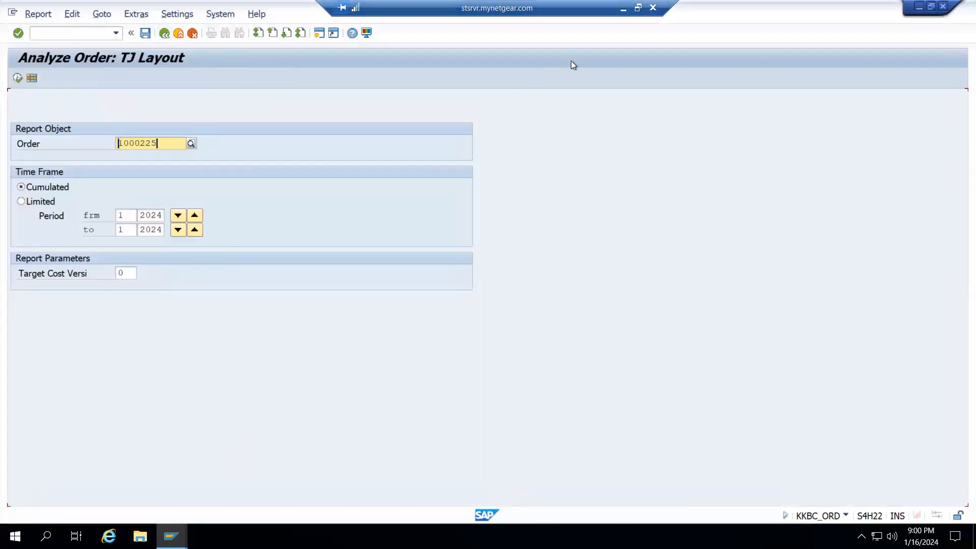
{"action": "key", "text": "F3"}
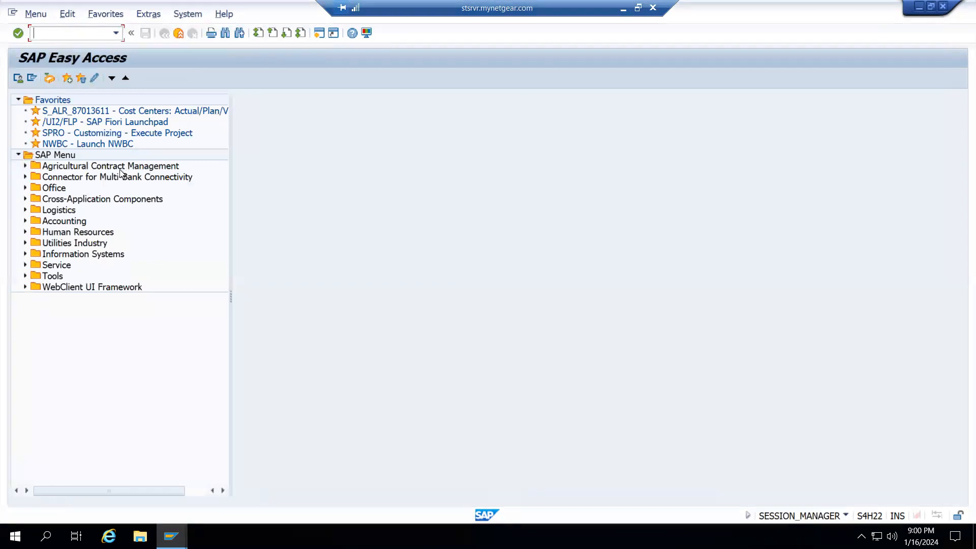
{"action": "type", "text": "va01"}
{"action": "key", "text": "Return"}
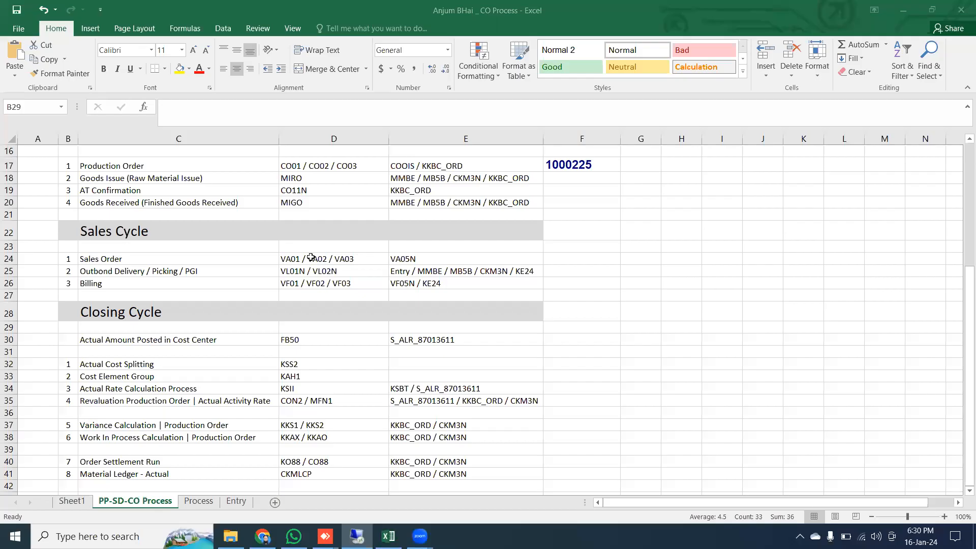
Check the production and sales cycle list in the workbook, and open a new standard order of type OR in SAP
{"action": "scroll", "coordinate": [135, 262], "scroll_direction": "up", "scroll_amount": 3}
{"action": "left_click_drag", "start_coordinate": [74, 248], "coordinate": [449, 417]}
{"action": "left_click", "coordinate": [357, 537]}
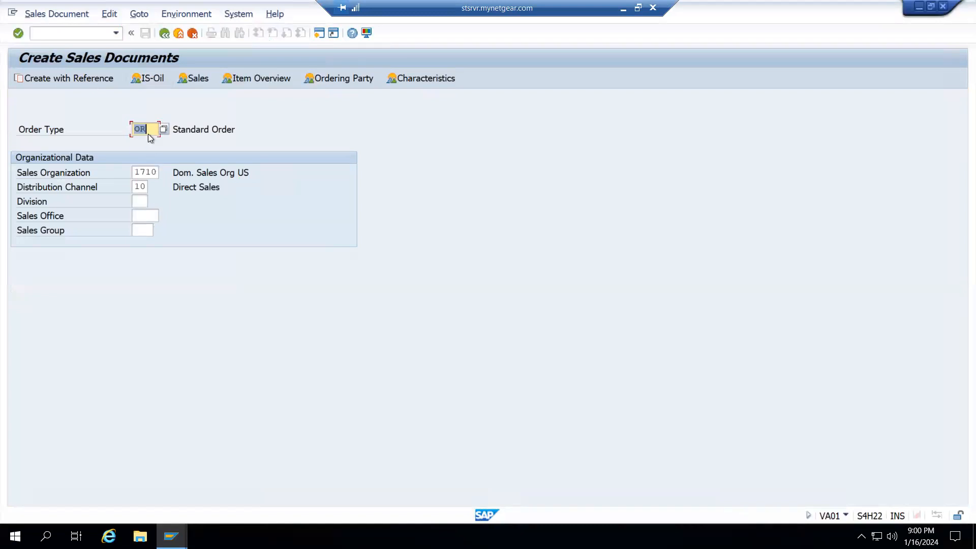
{"action": "key", "text": "Return"}
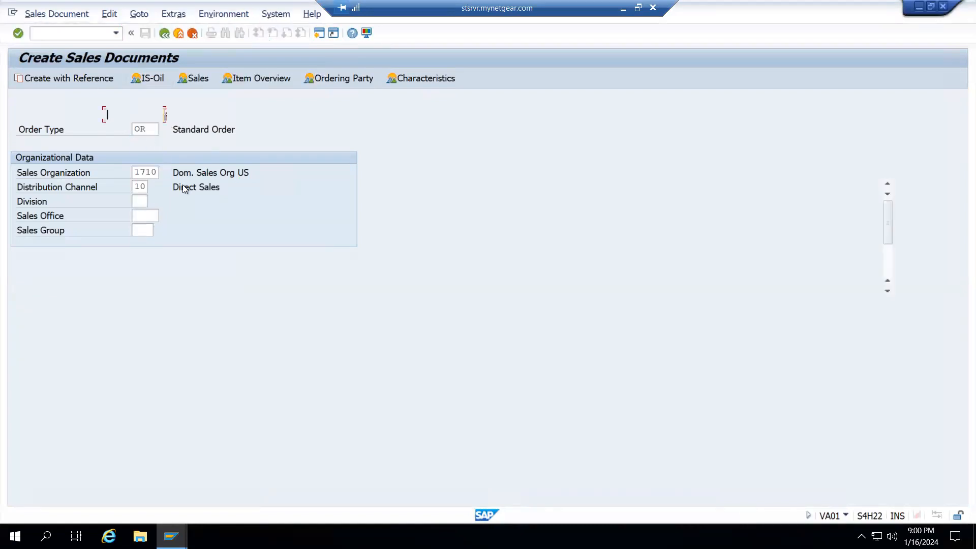
Fill in the sold-to party and ship-to party with the customer number and set the customer reference to "tezst"
{"action": "left_click", "coordinate": [134, 116]}
{"action": "left_click", "coordinate": [126, 126]}
{"action": "left_click", "coordinate": [124, 130]}
{"action": "left_click", "coordinate": [123, 142]}
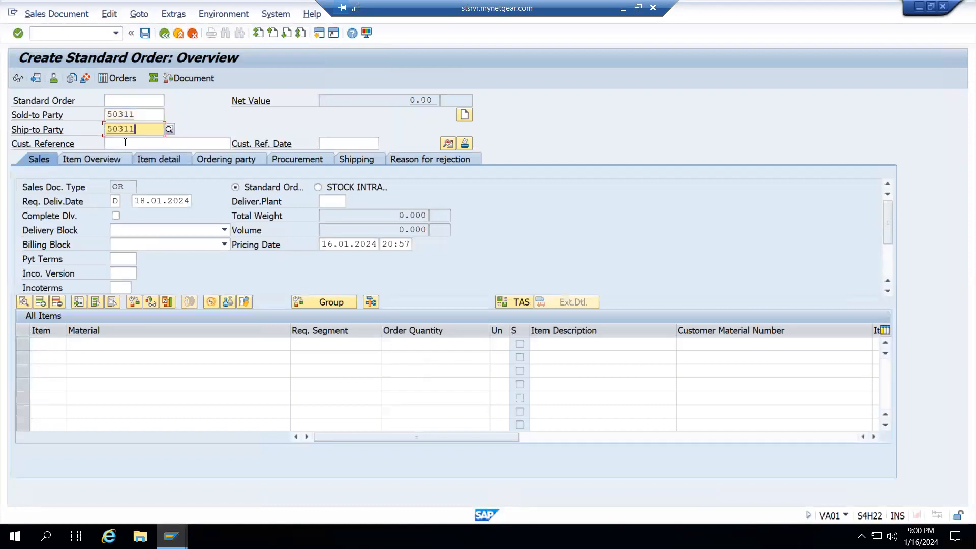
{"action": "left_click", "coordinate": [123, 143]}
{"action": "type", "text": "tezst"}
Add material FG-8900 as the first item of the sales order with an order quantity of 1
{"action": "left_click", "coordinate": [125, 345]}
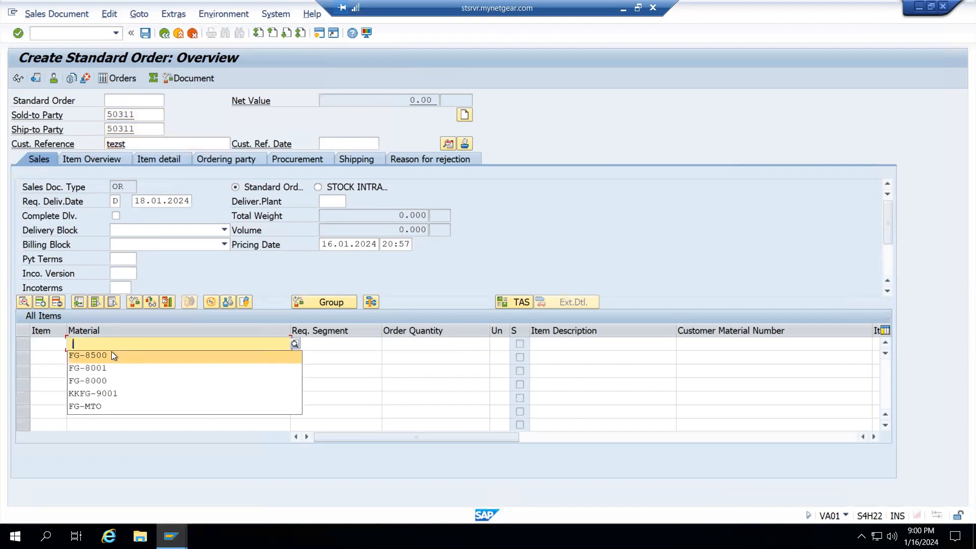
{"action": "left_click", "coordinate": [112, 355]}
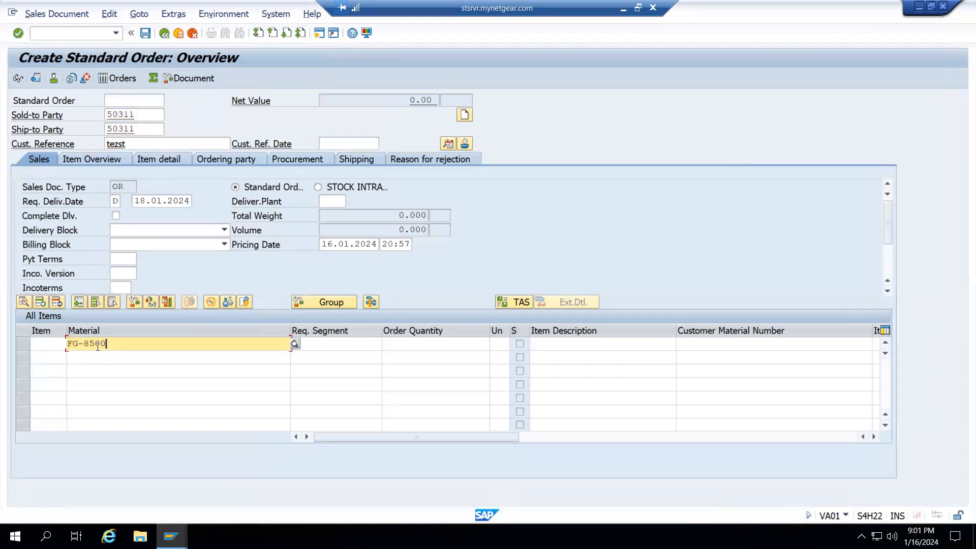
{"action": "key", "text": "BackSpace"}
{"action": "type", "text": "9"}
{"action": "key", "text": "Return"}
{"action": "double_click", "coordinate": [149, 279]}
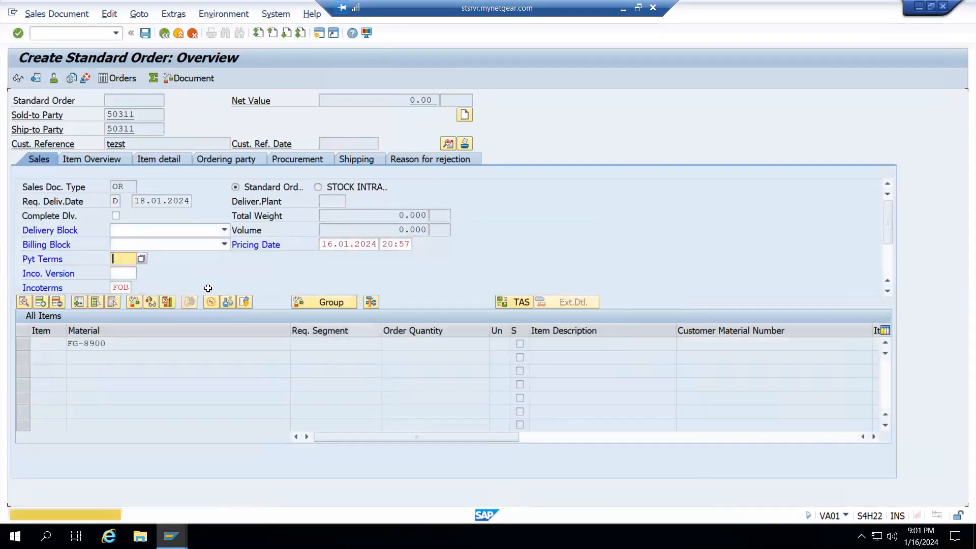
{"action": "left_click", "coordinate": [133, 270]}
{"action": "key", "text": "Return"}
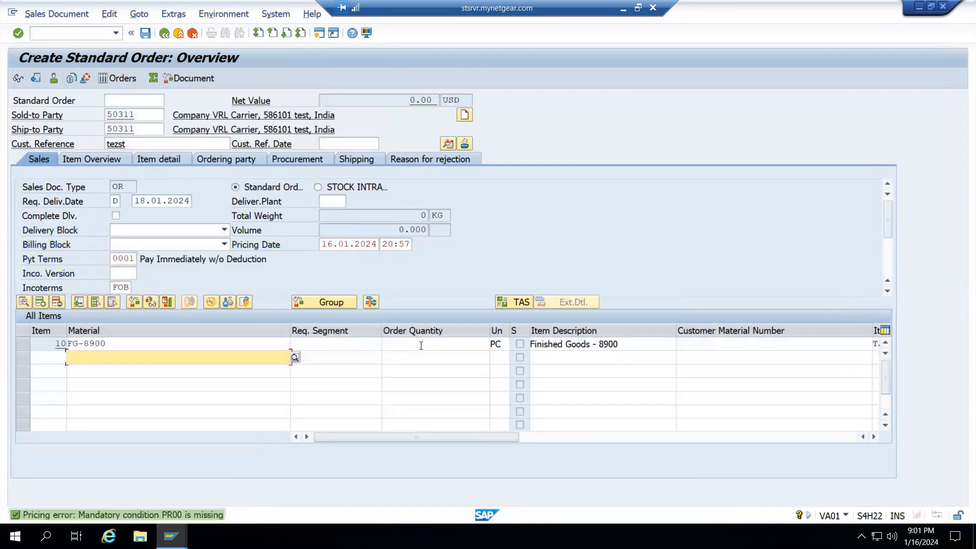
{"action": "left_click", "coordinate": [421, 345]}
{"action": "type", "text": "1"}
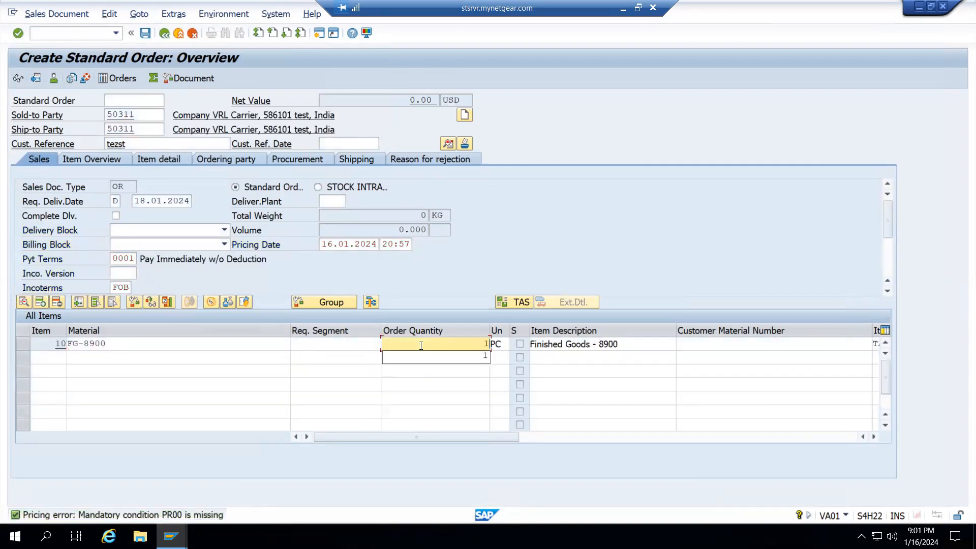
{"action": "key", "text": "Return"}
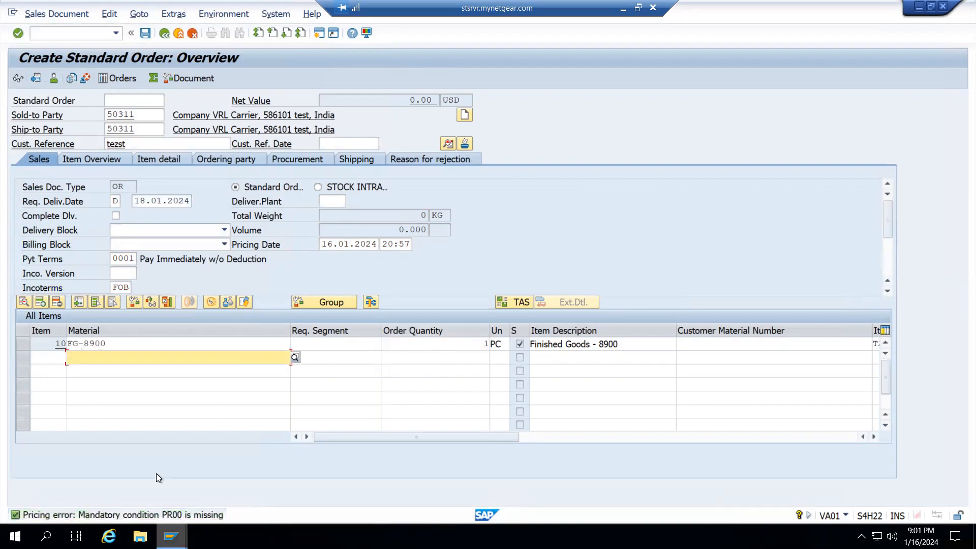
Add pricing condition PR00 with an amount of 1000 USD to the FG-8900 item's conditions
{"action": "double_click", "coordinate": [161, 344]}
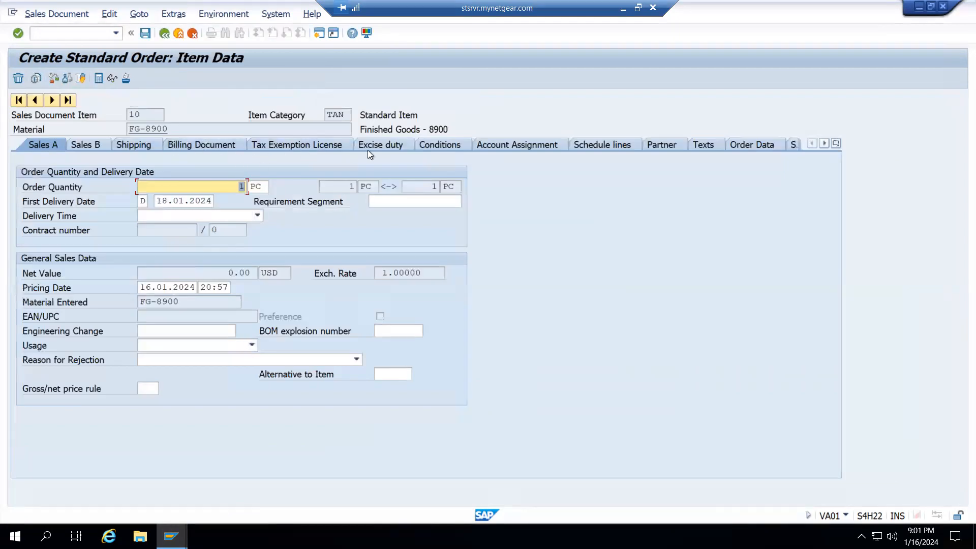
{"action": "key", "text": "Return"}
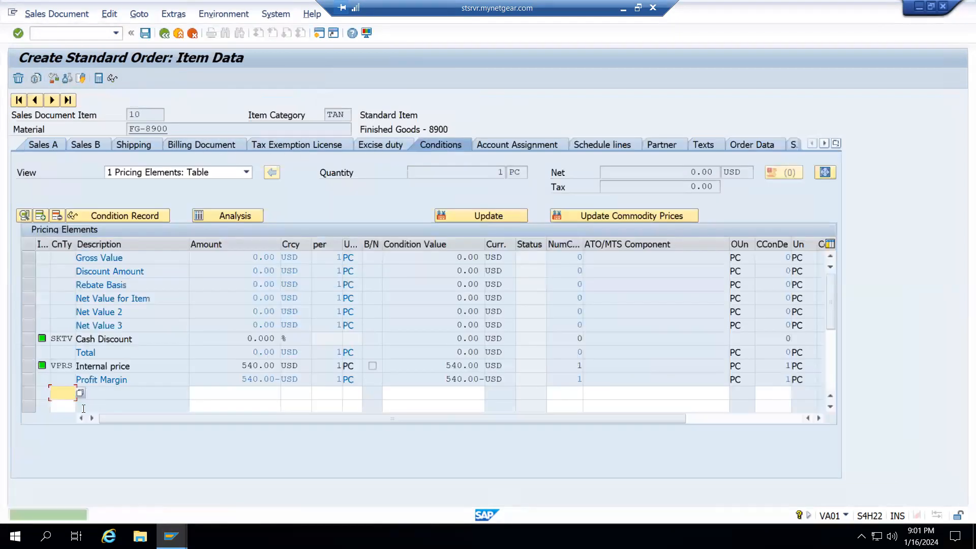
{"action": "type", "text": "PR00"}
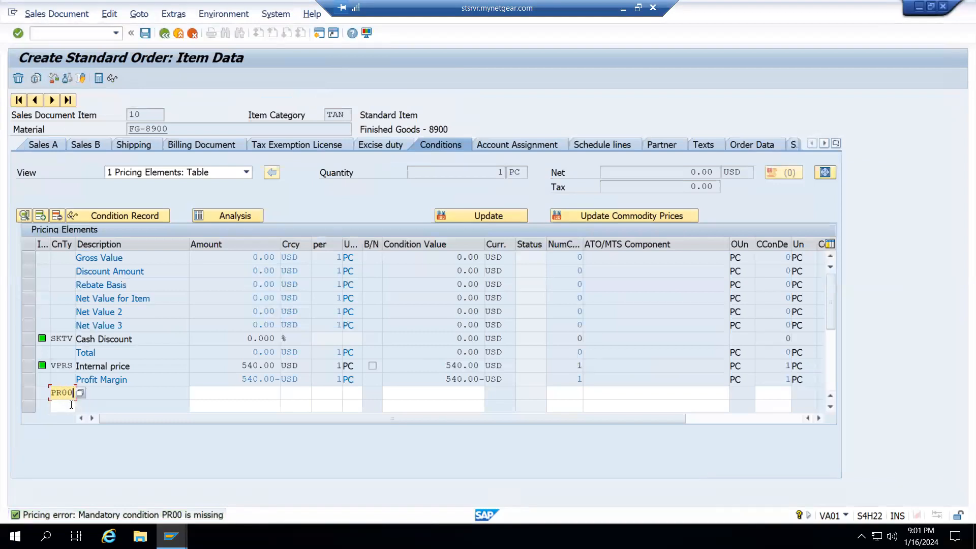
{"action": "key", "text": "Return"}
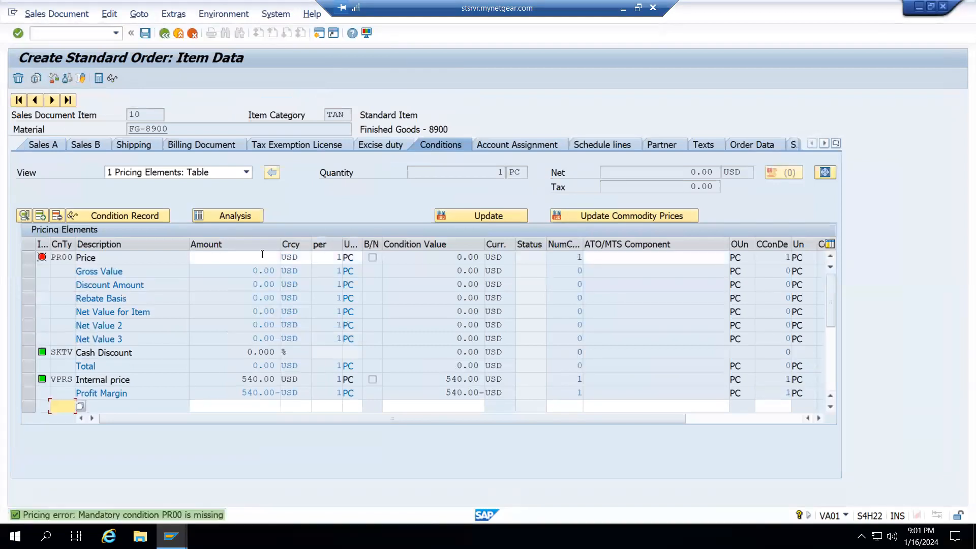
{"action": "left_click", "coordinate": [262, 255]}
{"action": "type", "text": "1000"}
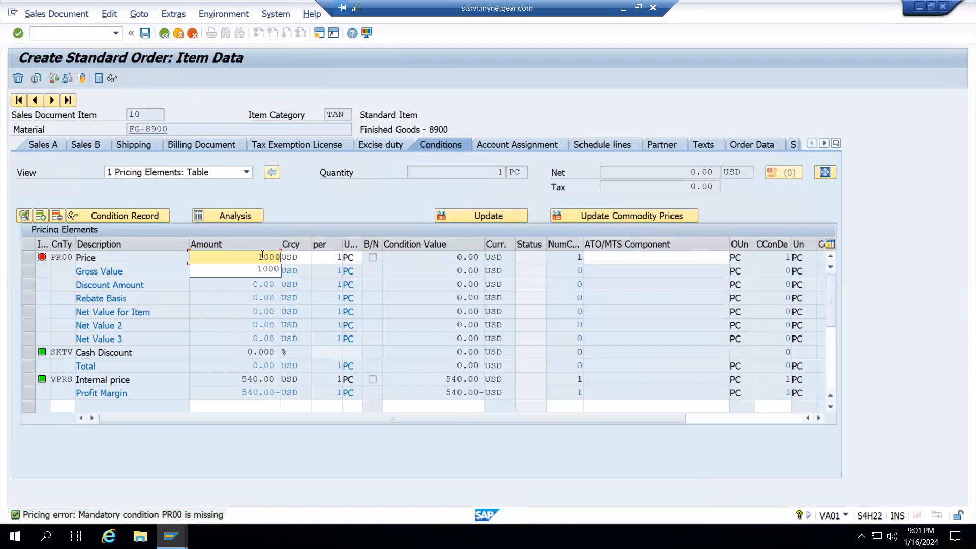
{"action": "key", "text": "Return"}
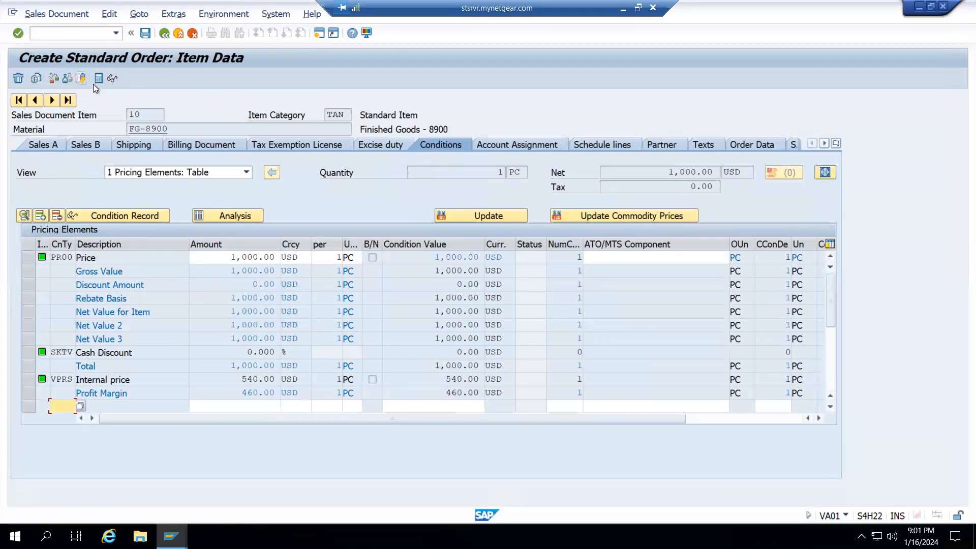
Check the sales order's incompletion log, save the order and return to SAP Easy Access
{"action": "left_click", "coordinate": [55, 16]}
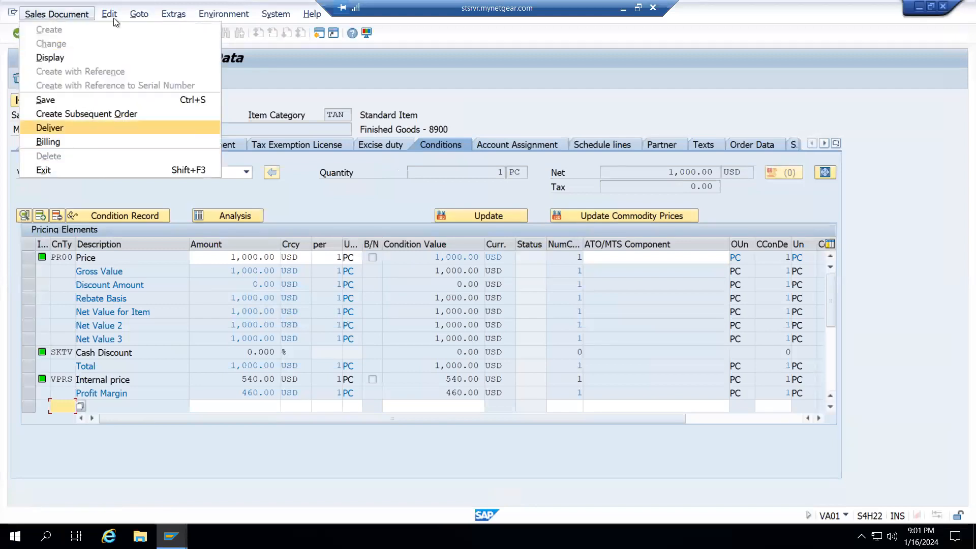
{"action": "mouse_move", "coordinate": [112, 14]}
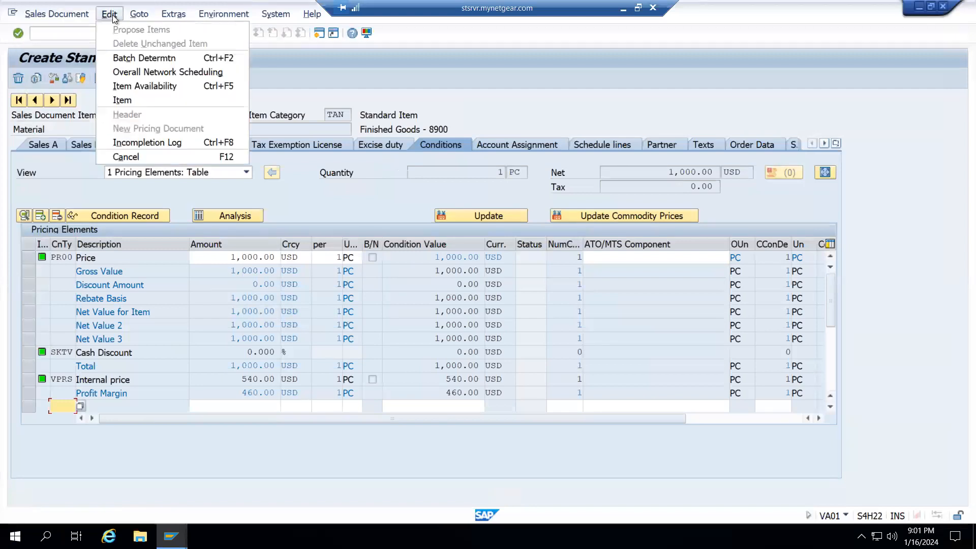
{"action": "left_click", "coordinate": [145, 142]}
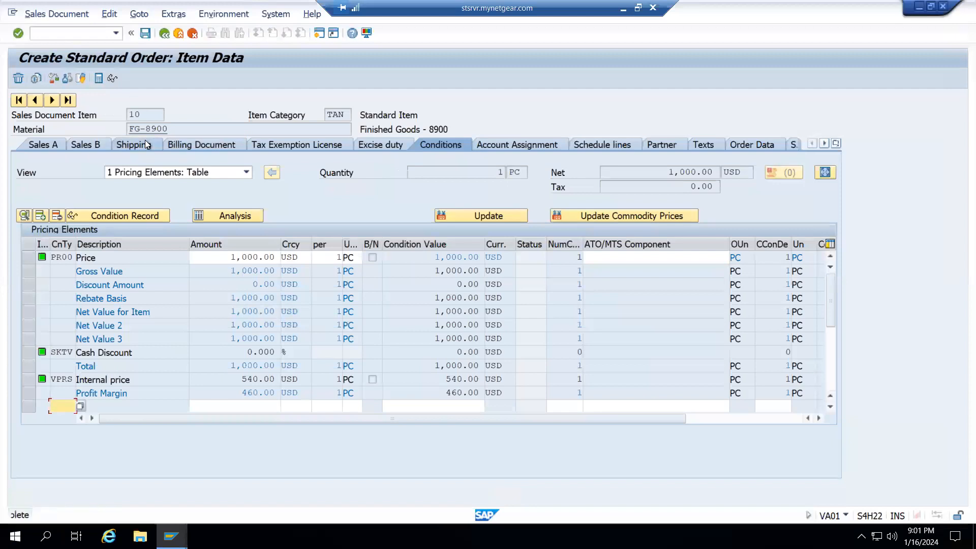
{"action": "left_click", "coordinate": [145, 34]}
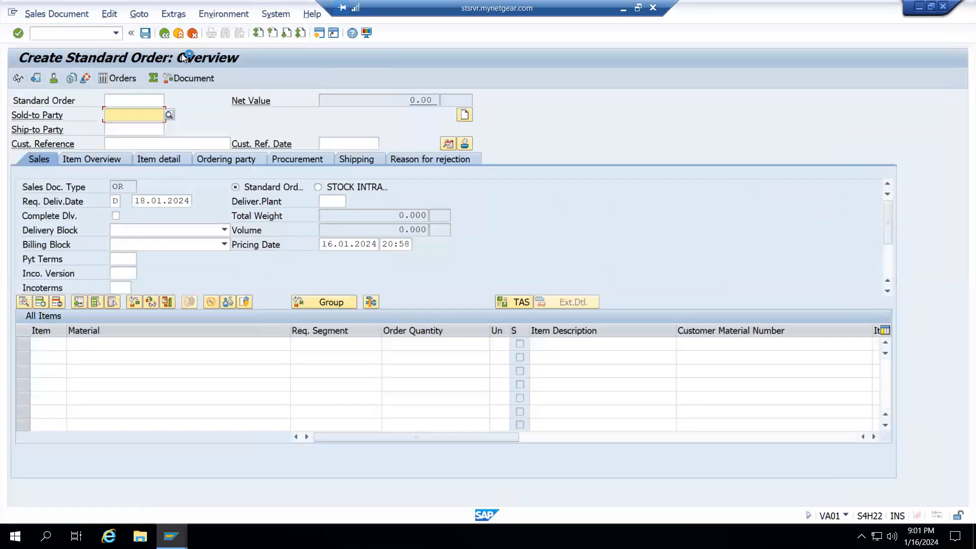
{"action": "key", "text": "F3"}
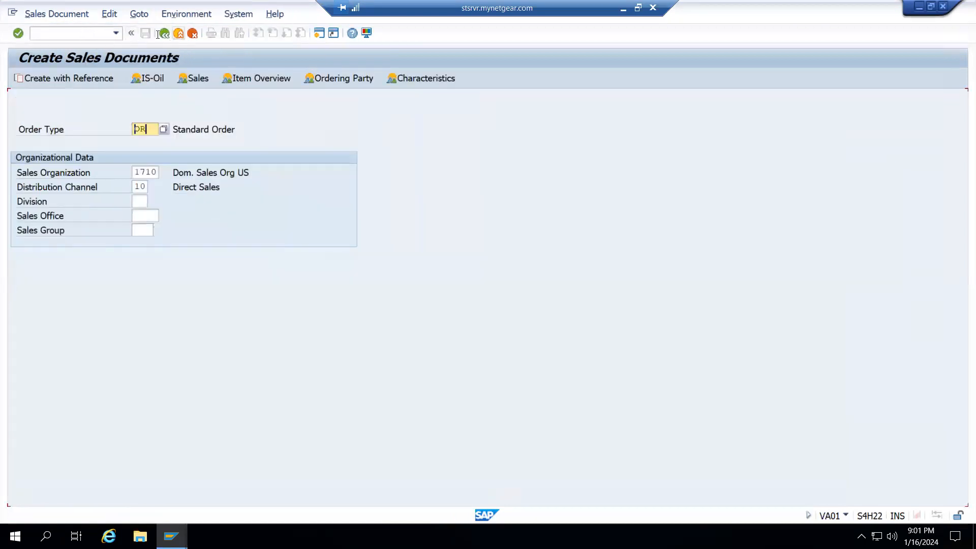
{"action": "key", "text": "shift+F3"}
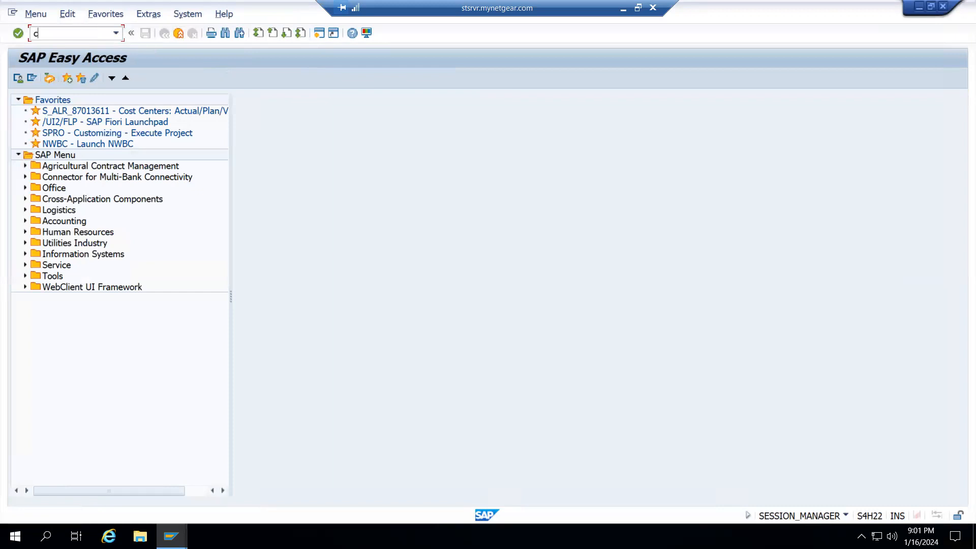
Try to start transaction CL01N, and look up the outbound delivery transaction in the workbook's Sales Cycle list
{"action": "type", "text": "cl01n"}
{"action": "key", "text": "Return"}
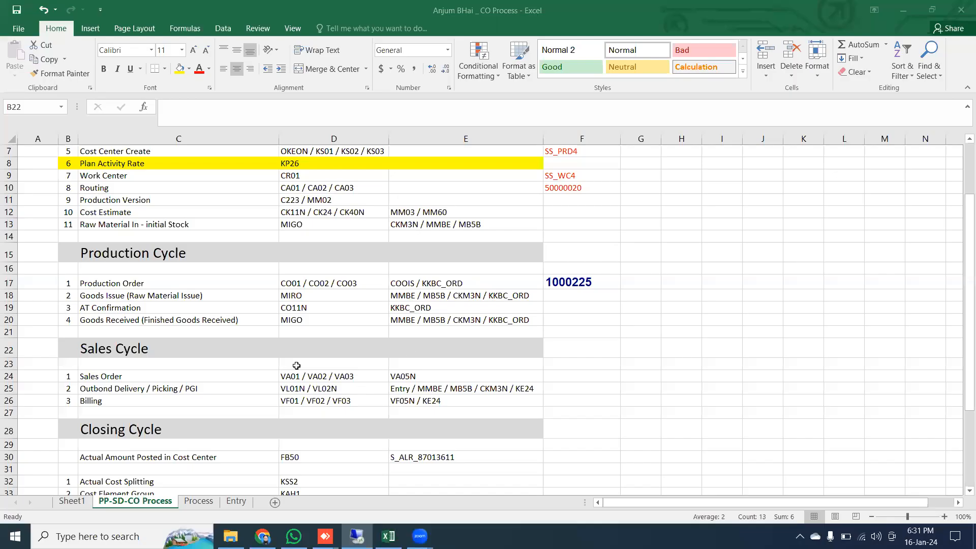
{"action": "left_click", "coordinate": [305, 389]}
{"action": "left_click_drag", "start_coordinate": [71, 376], "coordinate": [84, 402]}
{"action": "left_click", "coordinate": [357, 536]}
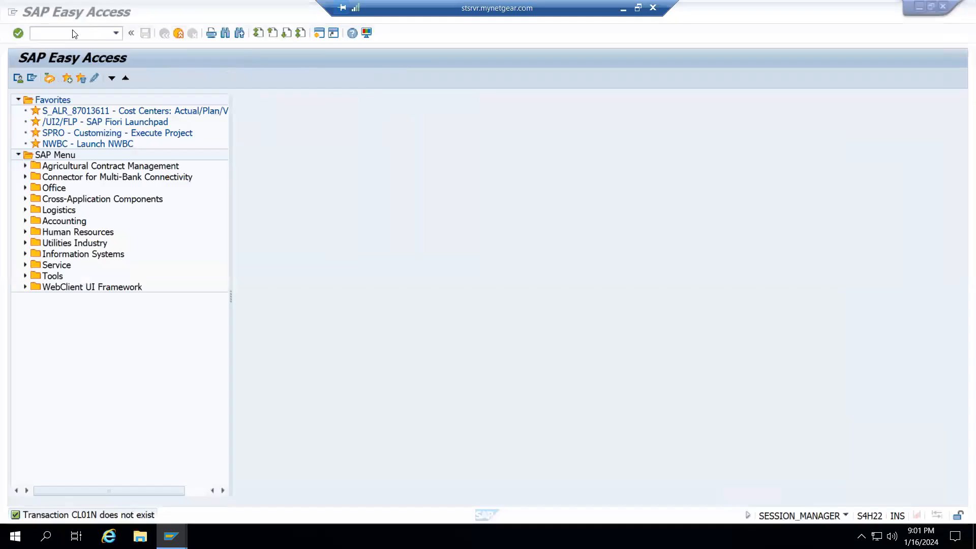
Start transaction VL01N and create an outbound delivery for shipping point 1710 with reference to the saved sales order
{"action": "type", "text": "vl01n"}
{"action": "key", "text": "Return"}
{"action": "type", "text": "470"}
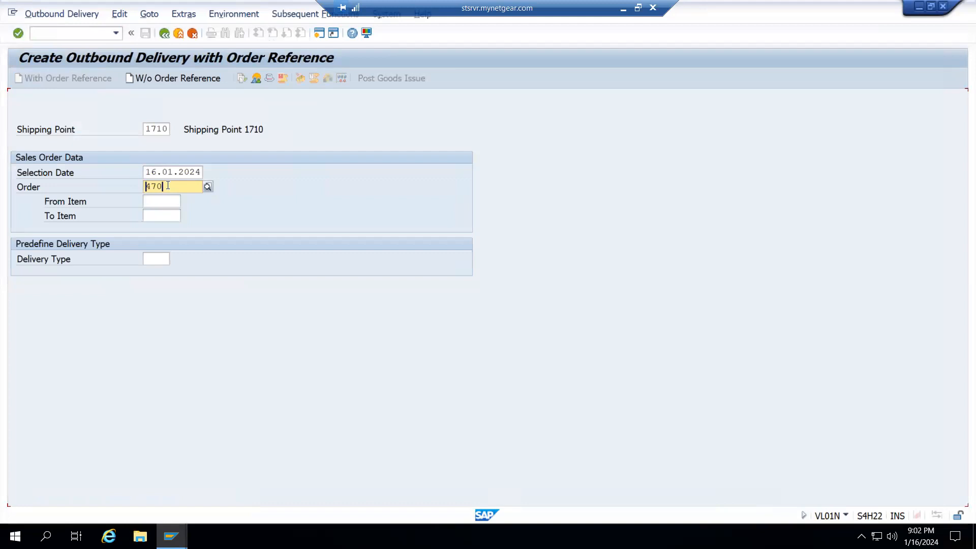
{"action": "key", "text": "Return"}
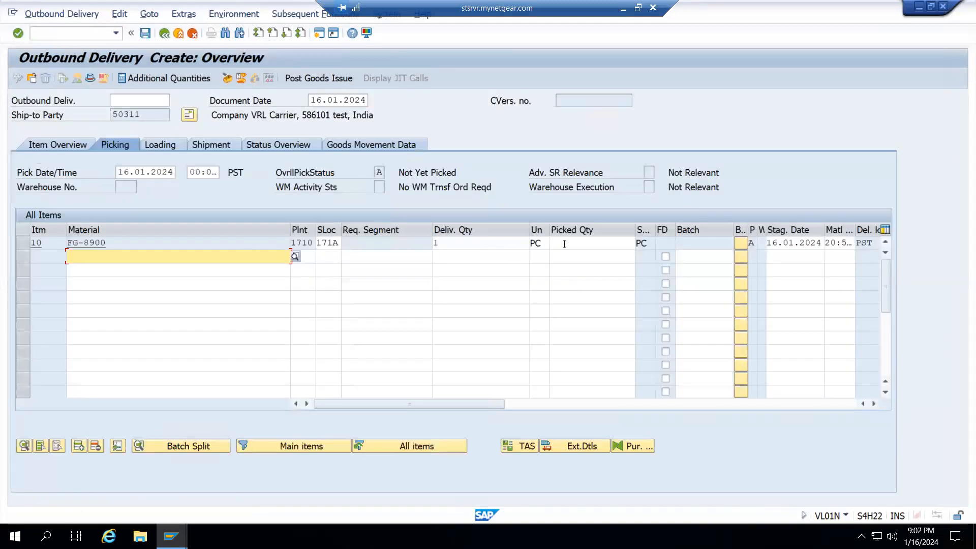
Set the picked quantity of the FG-8900 delivery item to 1 and save the outbound delivery
{"action": "left_click", "coordinate": [565, 245]}
{"action": "key", "text": "Return"}
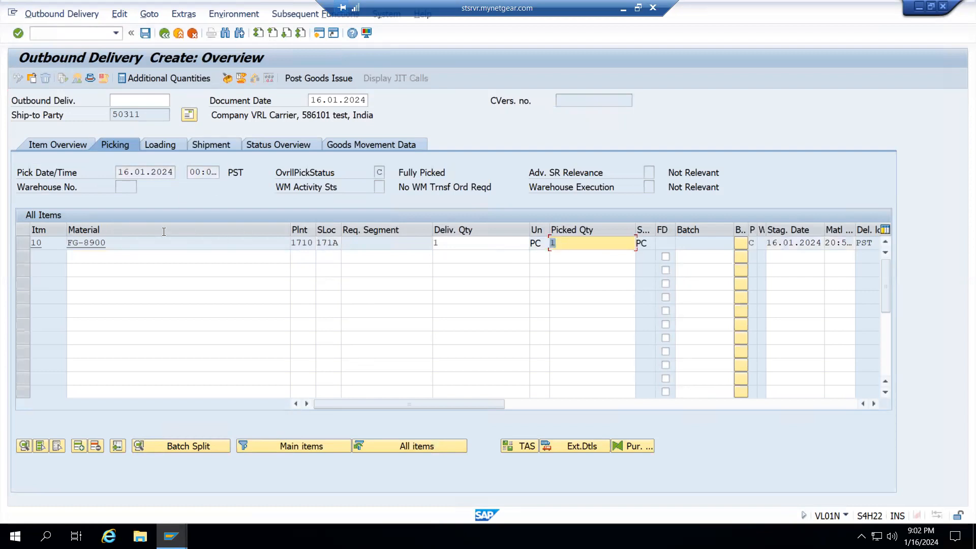
{"action": "left_click", "coordinate": [146, 33]}
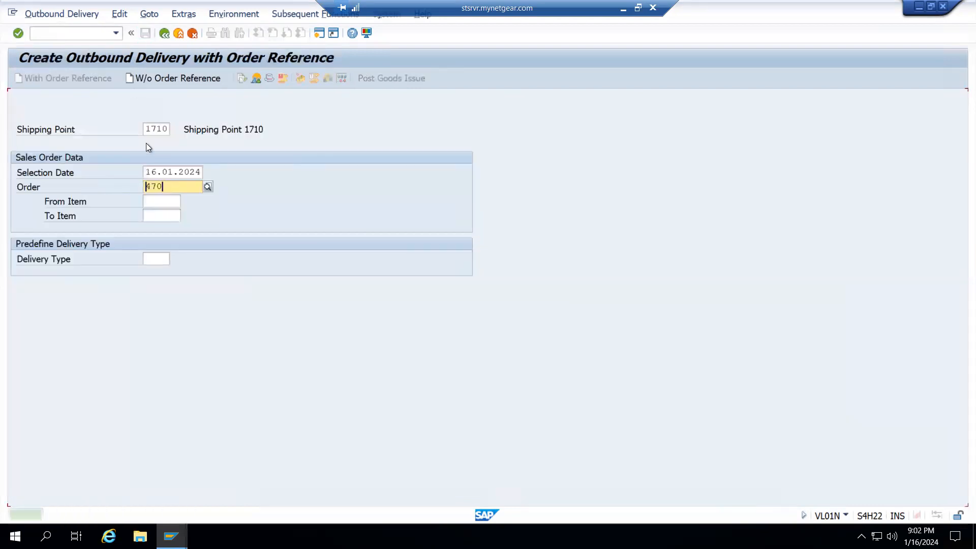
Switch to the Excel workbook and record the sales order number in cell F24 of the Sales Order row
{"action": "mouse_move", "coordinate": [172, 536]}
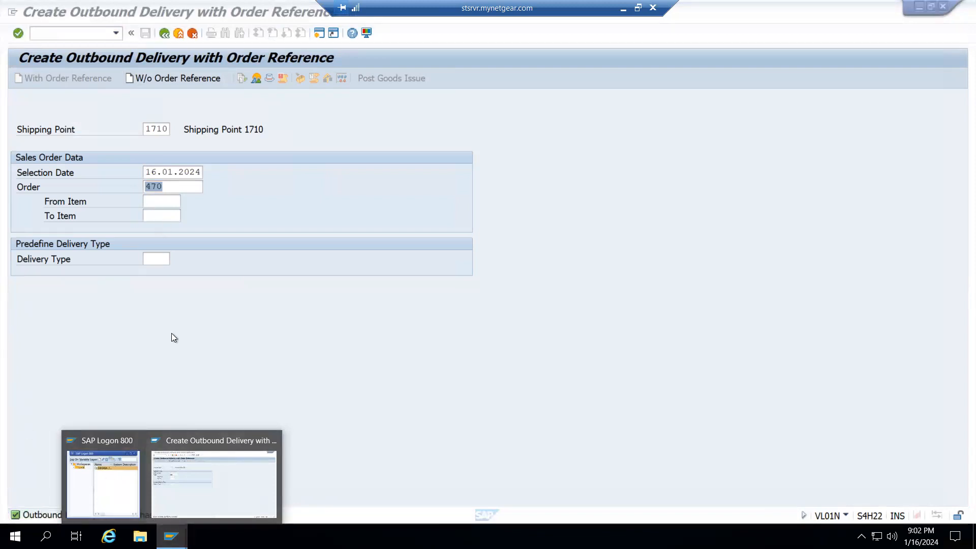
{"action": "left_click", "coordinate": [196, 503]}
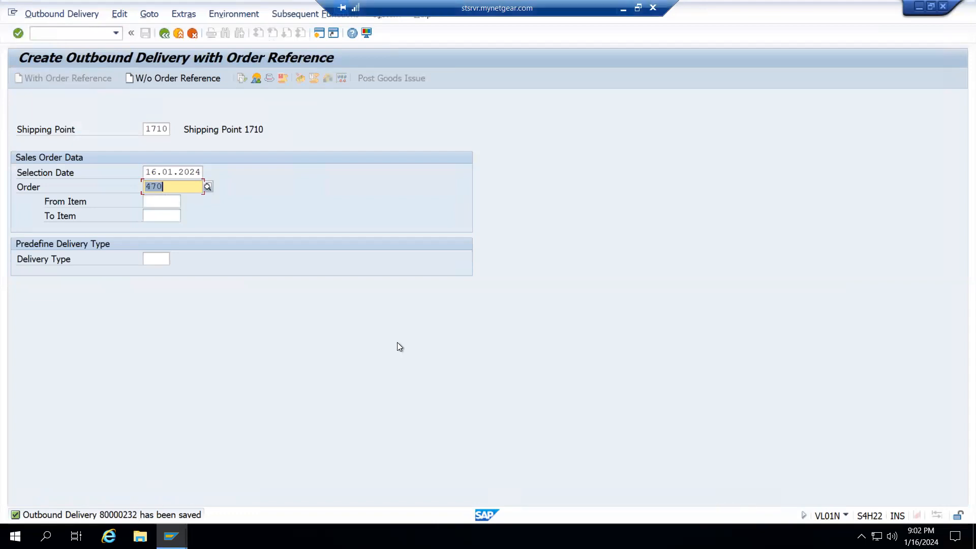
{"action": "key", "text": "alt+Tab"}
{"action": "left_click", "coordinate": [584, 373]}
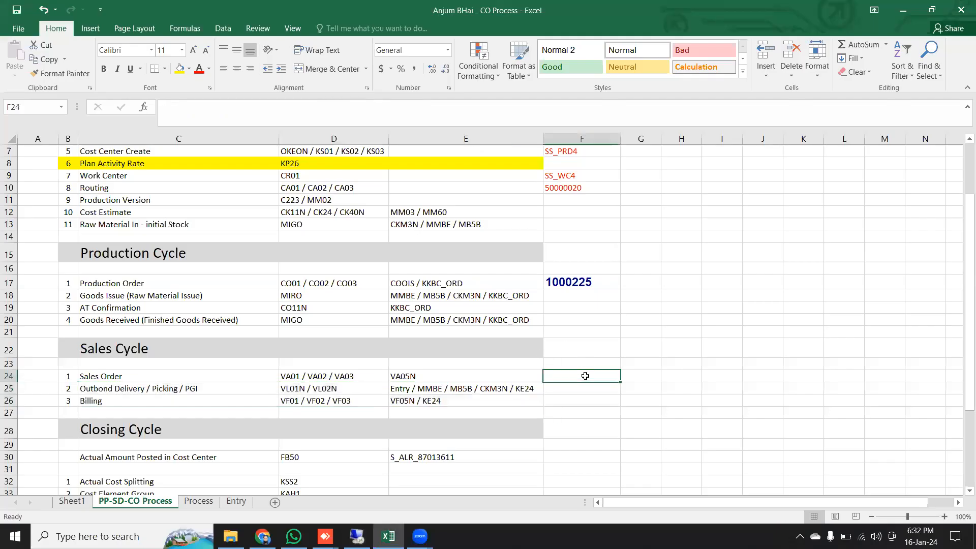
{"action": "type", "text": "470"}
{"action": "key", "text": "Return"}
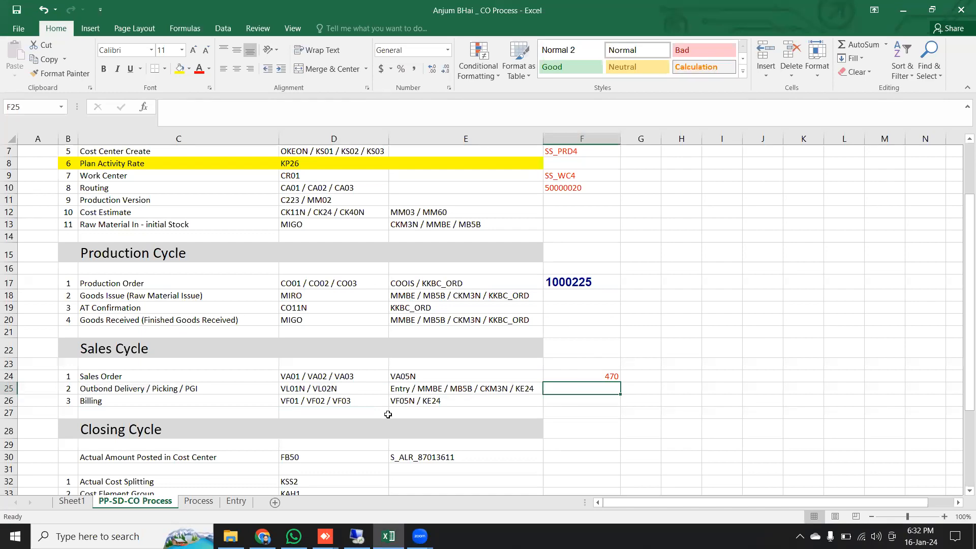
Copy the outbound delivery number from SAP's save message into cell F25 of the workbook's Outbound Delivery row
{"action": "left_click", "coordinate": [357, 536]}
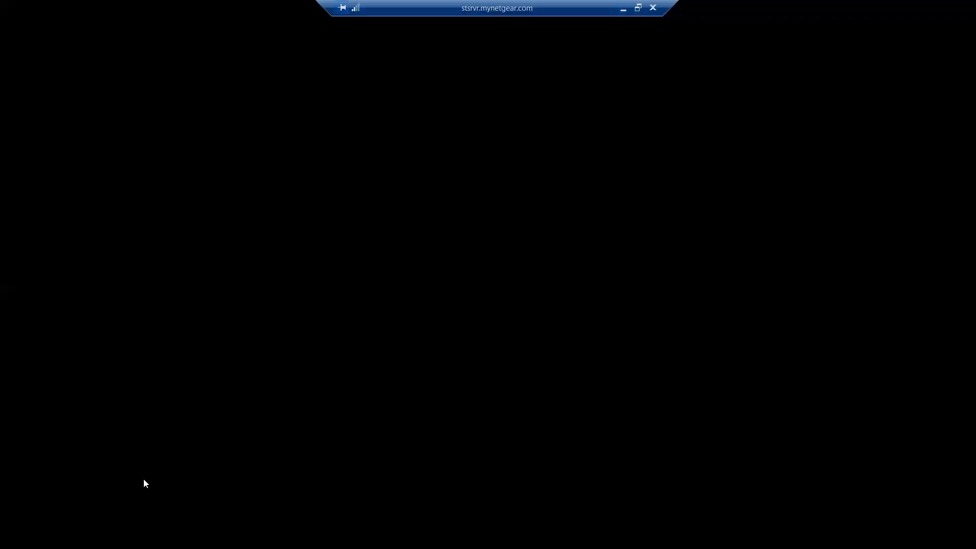
{"action": "double_click", "coordinate": [116, 517]}
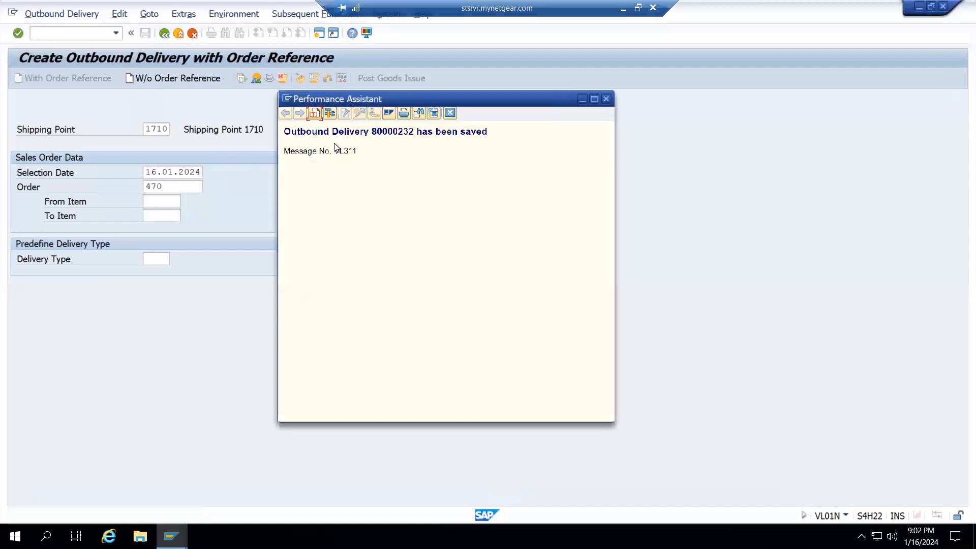
{"action": "double_click", "coordinate": [396, 132]}
{"action": "key", "text": "ctrl+c"}
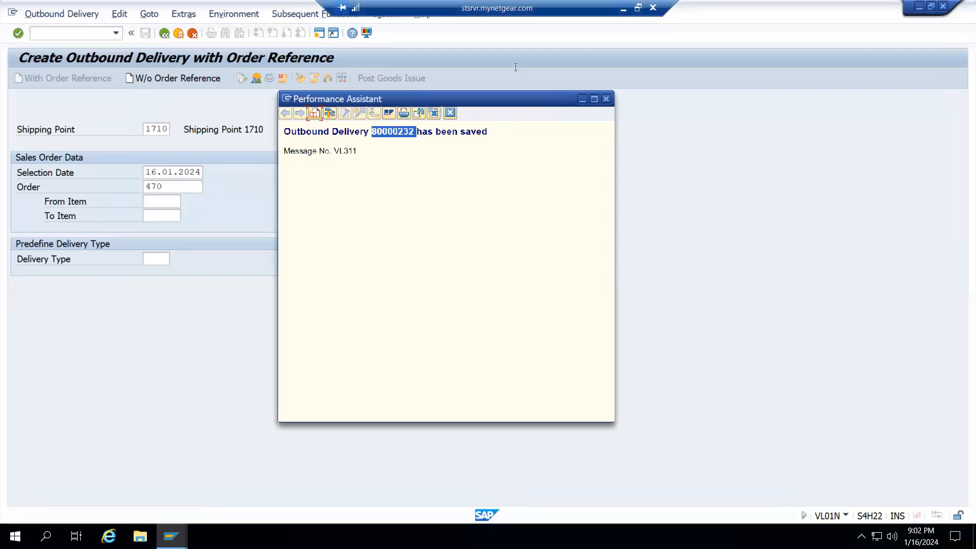
{"action": "key", "text": "alt+Tab"}
{"action": "key", "text": "ctrl+v"}
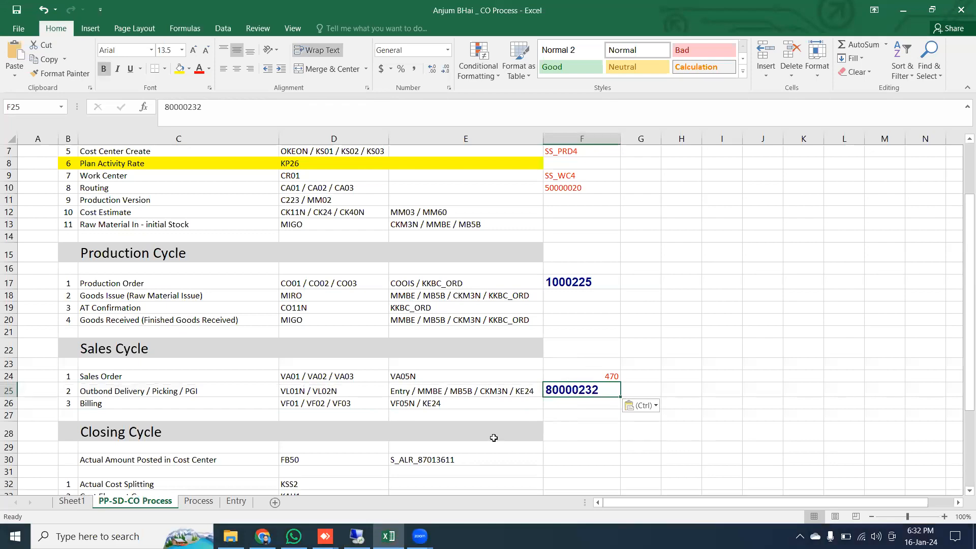
Return to SAP, leave the delivery creation and open the saved sales order in transaction VA02
{"action": "left_click", "coordinate": [357, 536]}
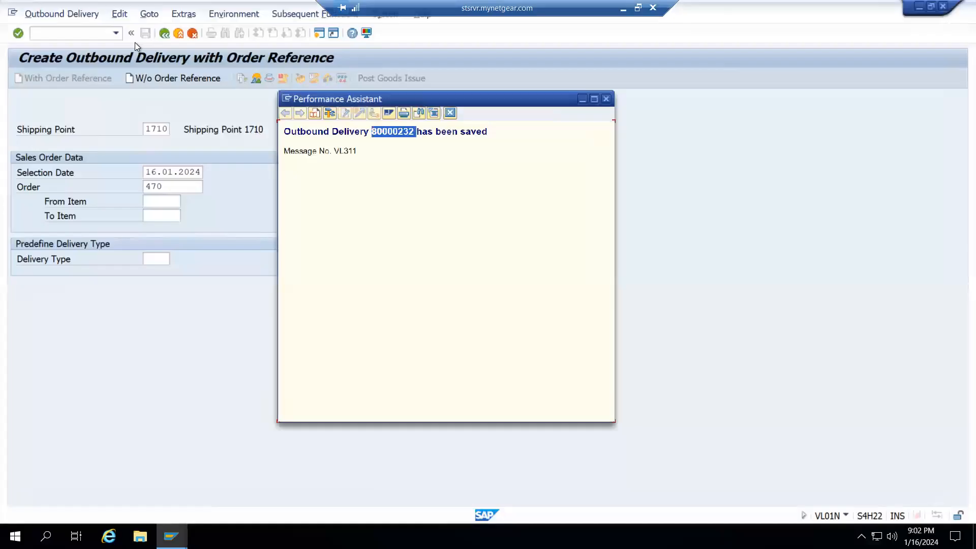
{"action": "key", "text": "Escape"}
{"action": "key", "text": "shift+F3"}
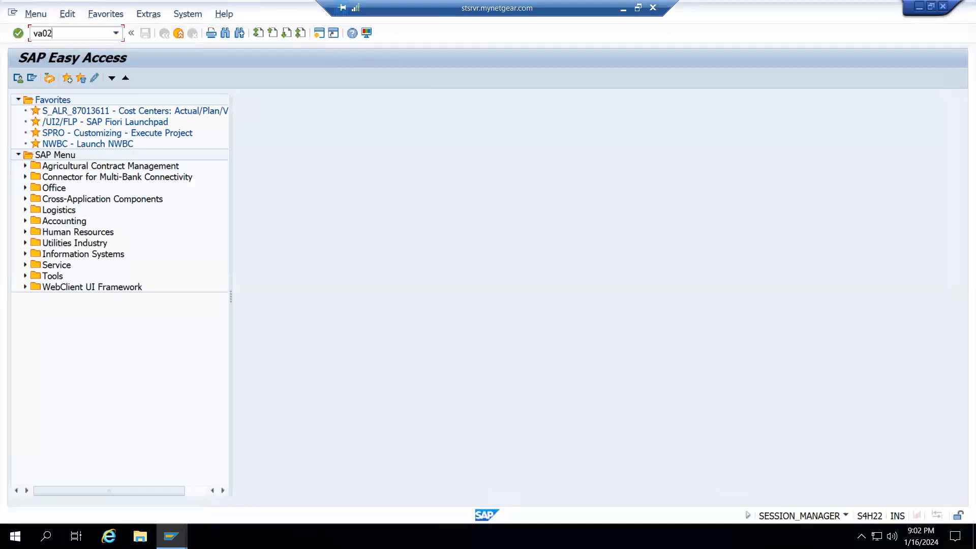
{"action": "type", "text": "va02"}
{"action": "key", "text": "Return"}
{"action": "key", "text": "Return"}
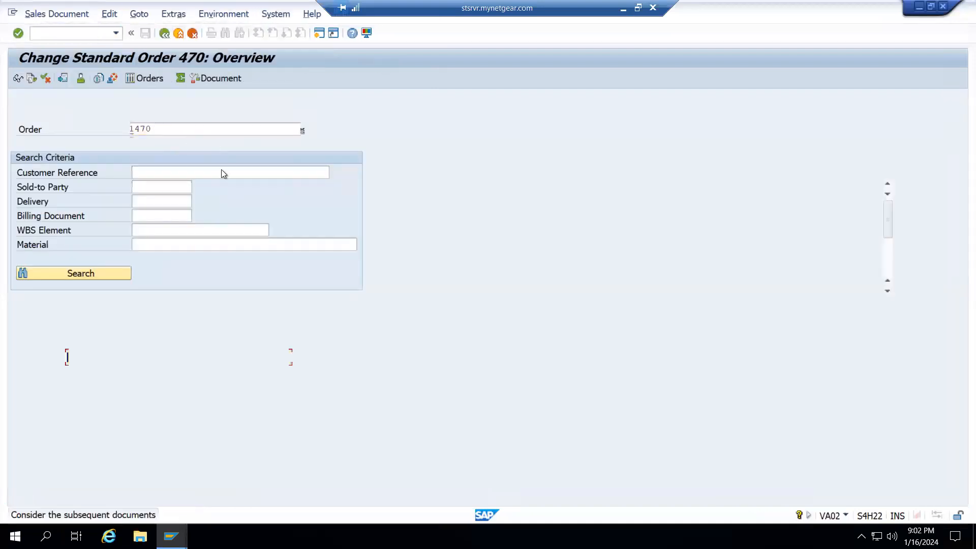
Check the overall status of the FG-8900 item in the sales order
{"action": "left_click", "coordinate": [587, 348]}
{"action": "key", "text": "Tab"}
{"action": "key", "text": "Tab"}
{"action": "key", "text": "Tab"}
{"action": "key", "text": "Tab"}
{"action": "key", "text": "Tab"}
{"action": "key", "text": "Tab"}
{"action": "key", "text": "Tab"}
{"action": "key", "text": "Tab"}
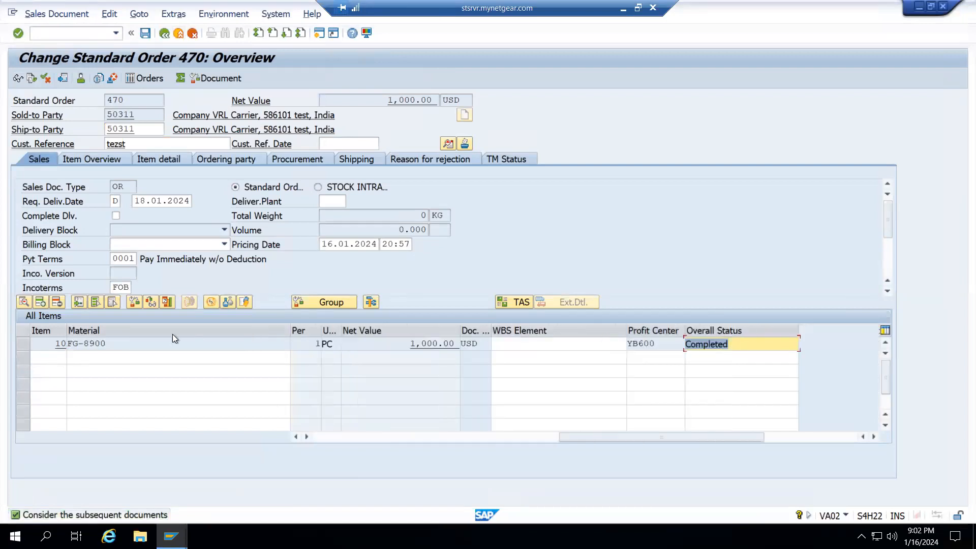
Inspect the FG-8900 item's shipping data, including its storage location field, and return to the order overview
{"action": "double_click", "coordinate": [158, 347]}
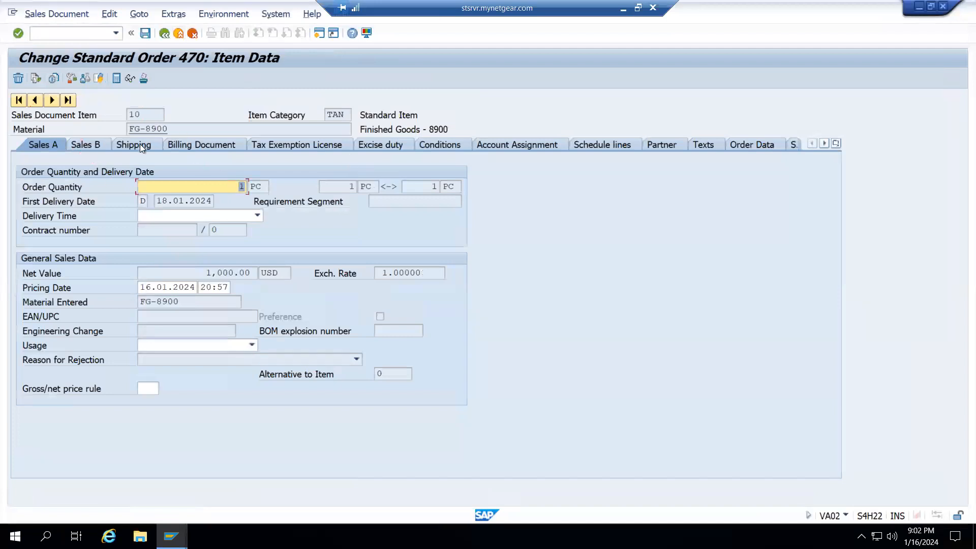
{"action": "left_click", "coordinate": [147, 142]}
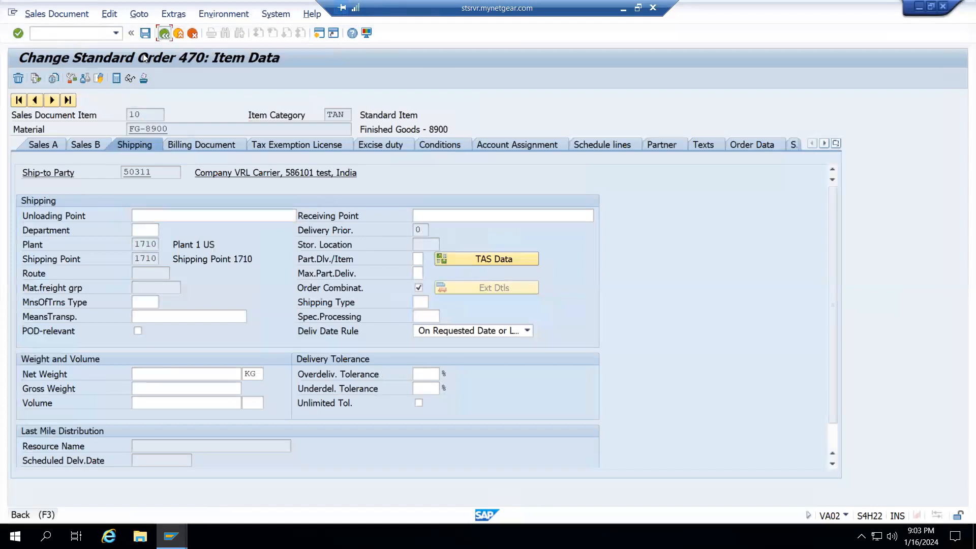
{"action": "left_click", "coordinate": [164, 33]}
{"action": "double_click", "coordinate": [144, 343]}
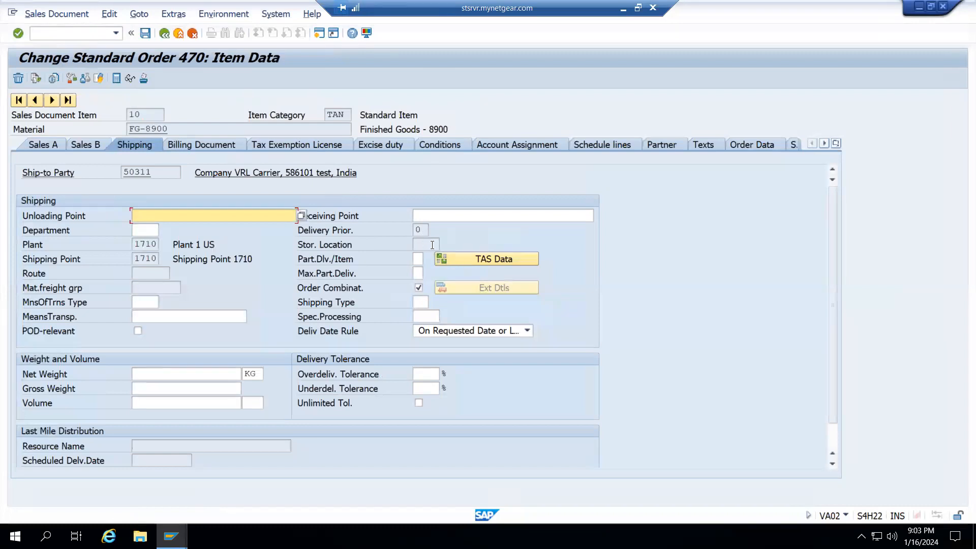
{"action": "left_click", "coordinate": [429, 246]}
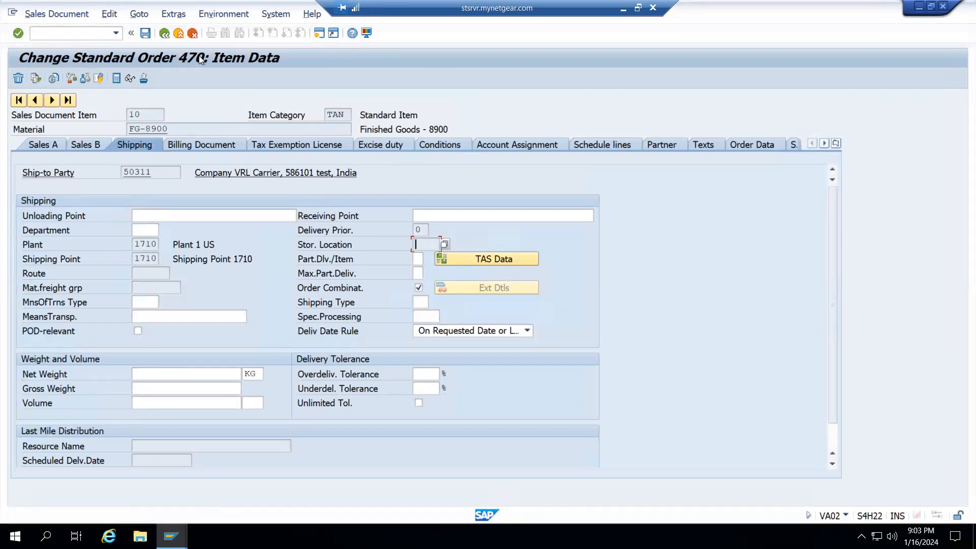
{"action": "key", "text": "F3"}
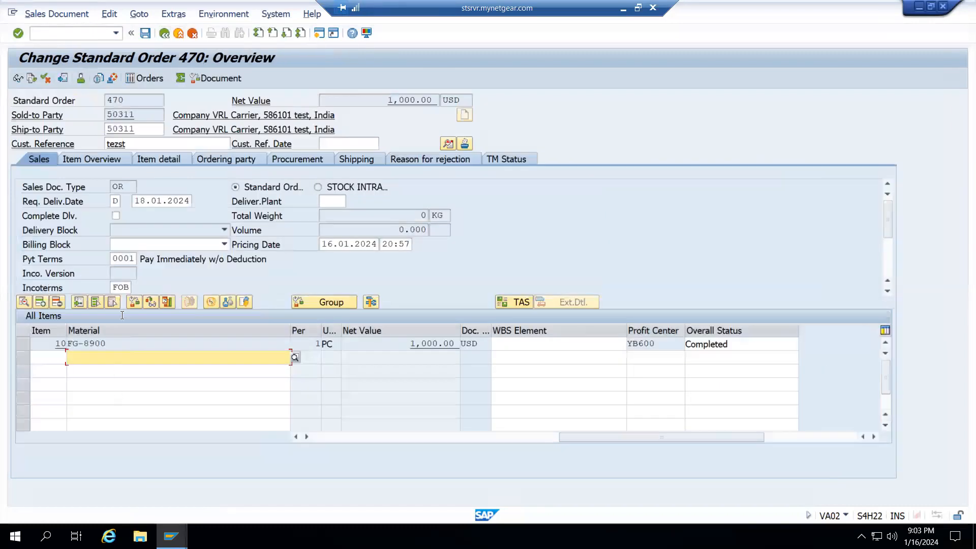
Reopen the sales order, review the delivery and picking request in its document flow, and return to SAP Easy Access
{"action": "key", "text": "F3"}
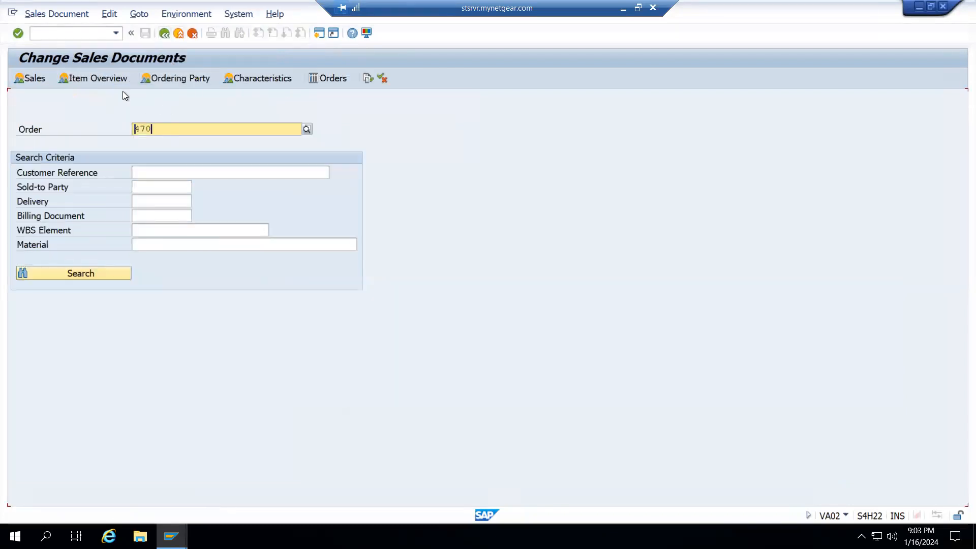
{"action": "key", "text": "Return"}
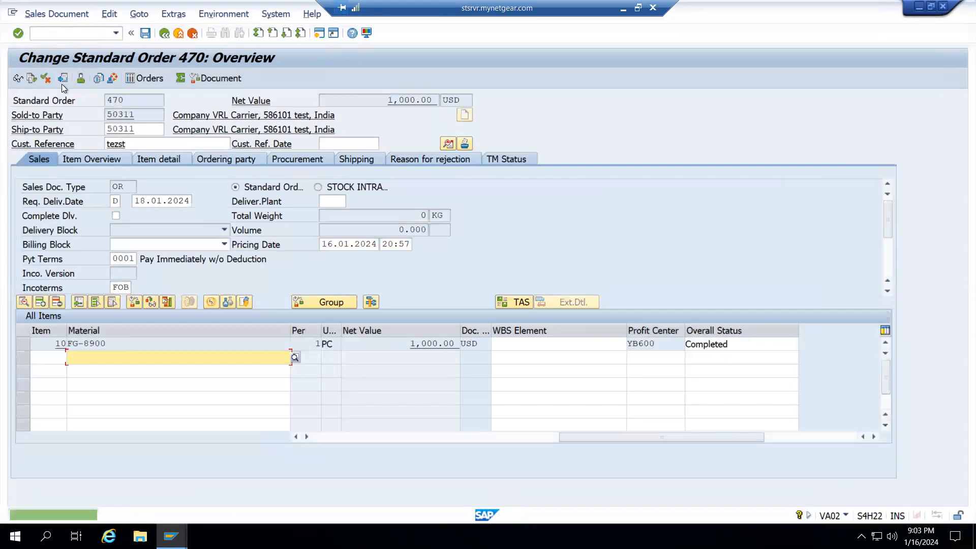
{"action": "left_click", "coordinate": [29, 80]}
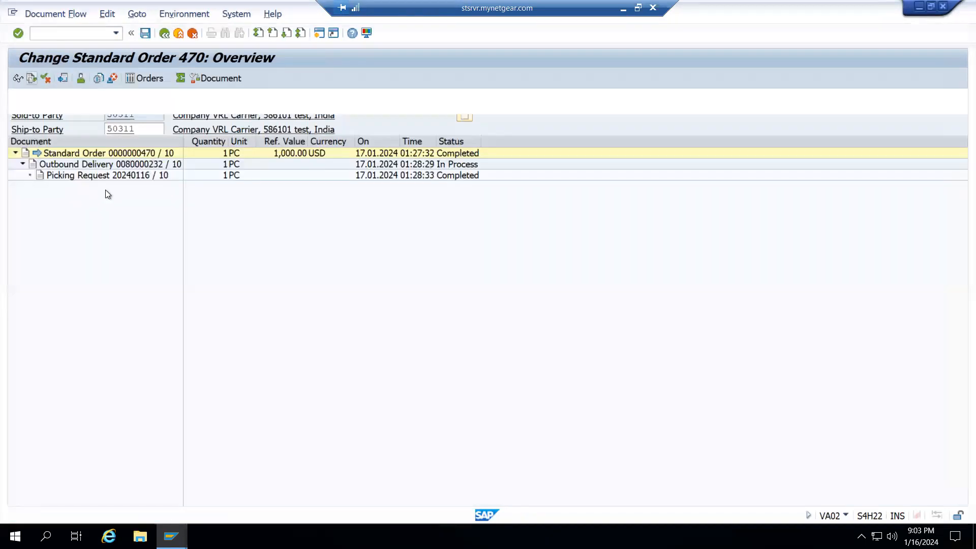
{"action": "left_click", "coordinate": [108, 175]}
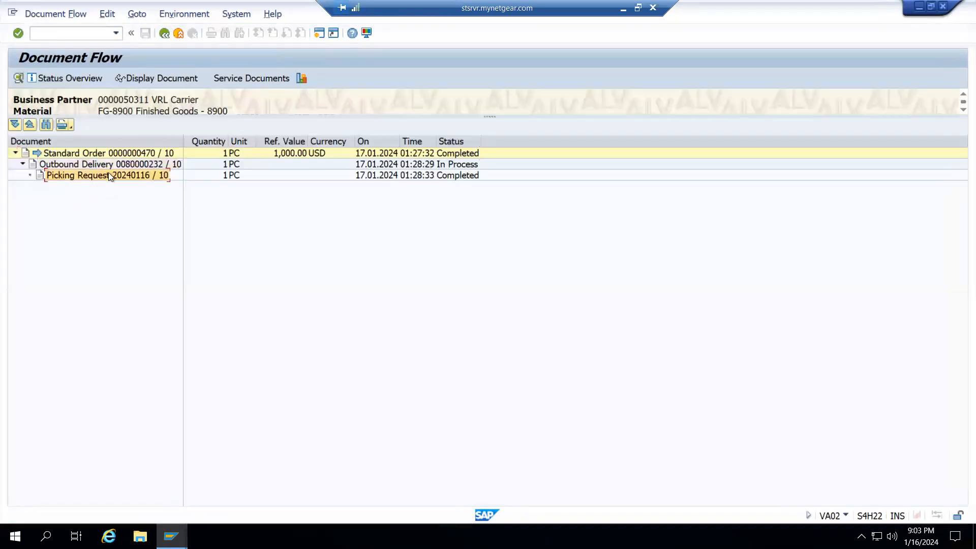
{"action": "left_click", "coordinate": [158, 32]}
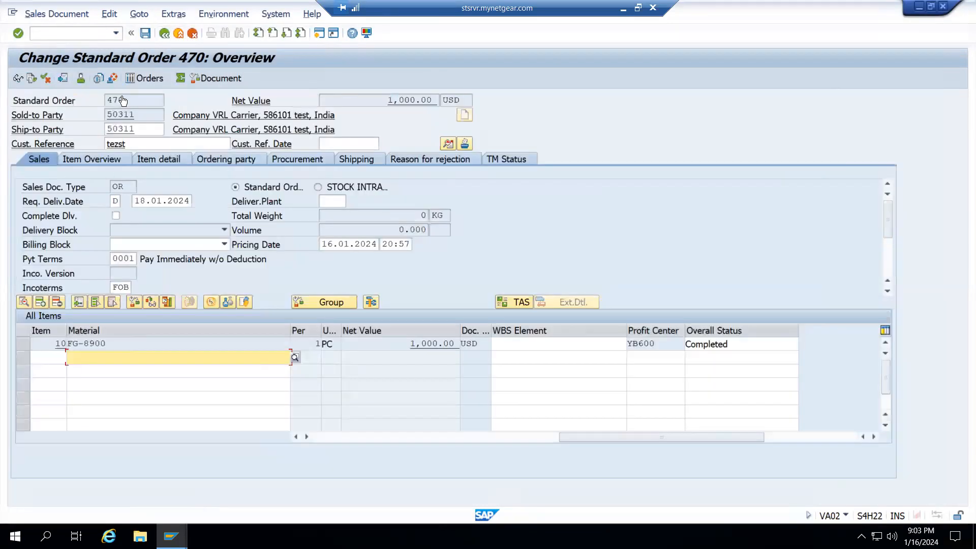
{"action": "left_click", "coordinate": [159, 32]}
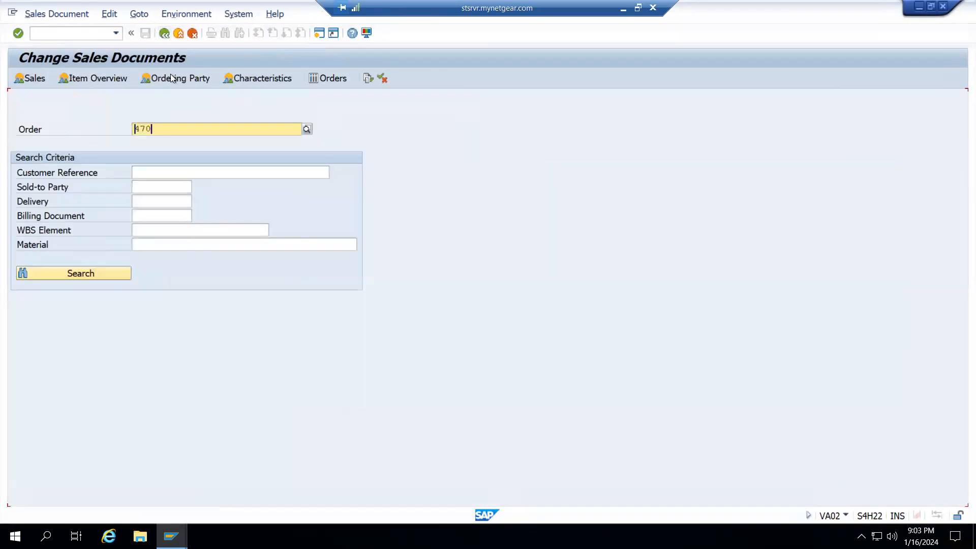
{"action": "left_click", "coordinate": [158, 32]}
Post the goods issue for the saved outbound delivery in transaction VL02N and return to SAP Easy Access
{"action": "type", "text": "v"}
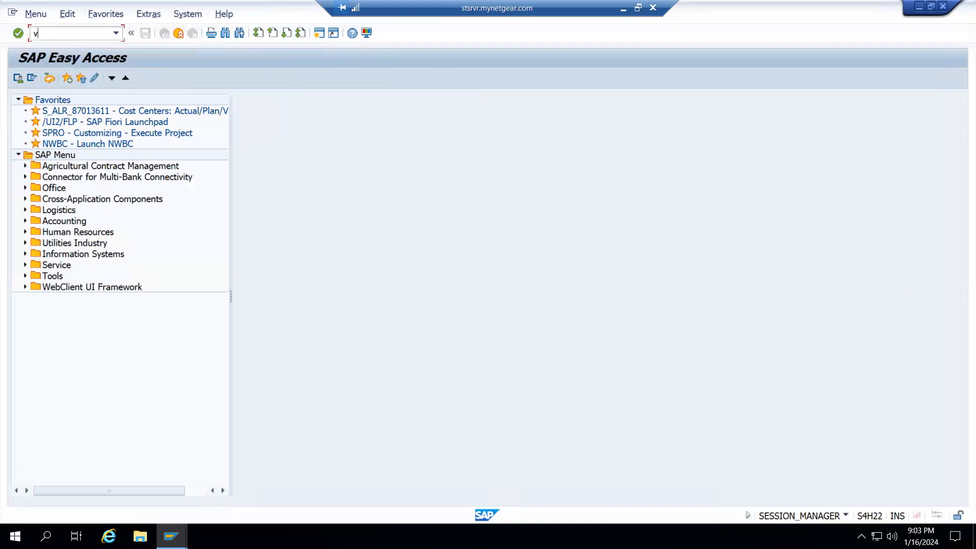
{"action": "type", "text": "l02n"}
{"action": "key", "text": "Return"}
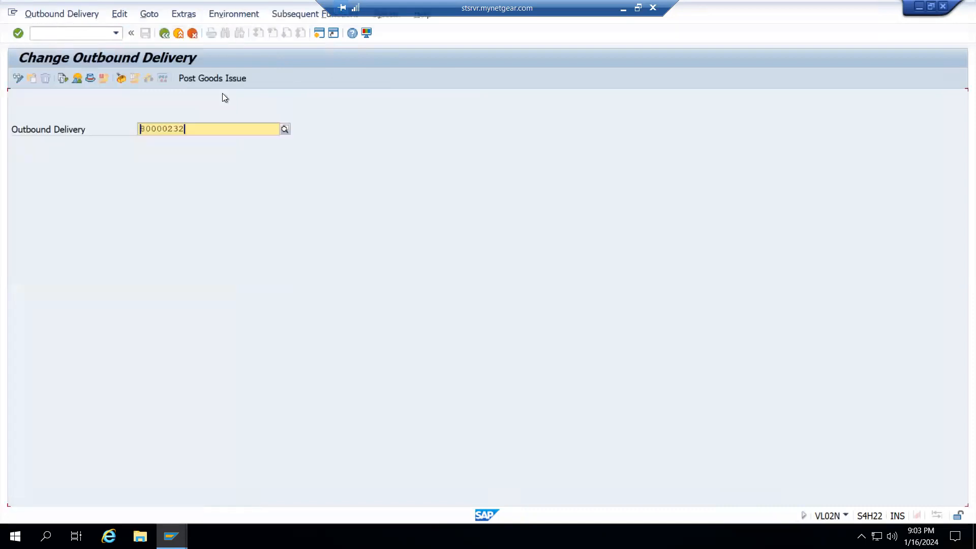
{"action": "left_click", "coordinate": [213, 84]}
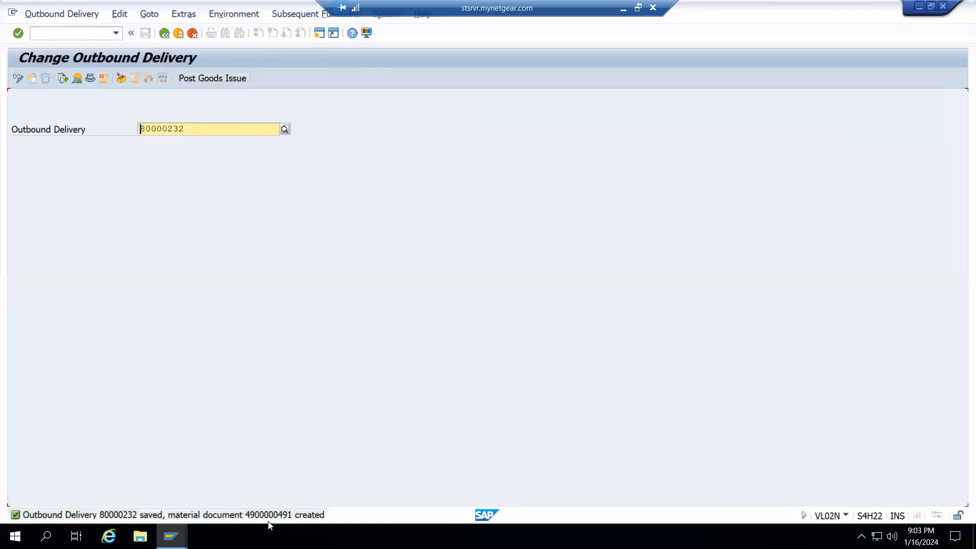
{"action": "key", "text": "F3"}
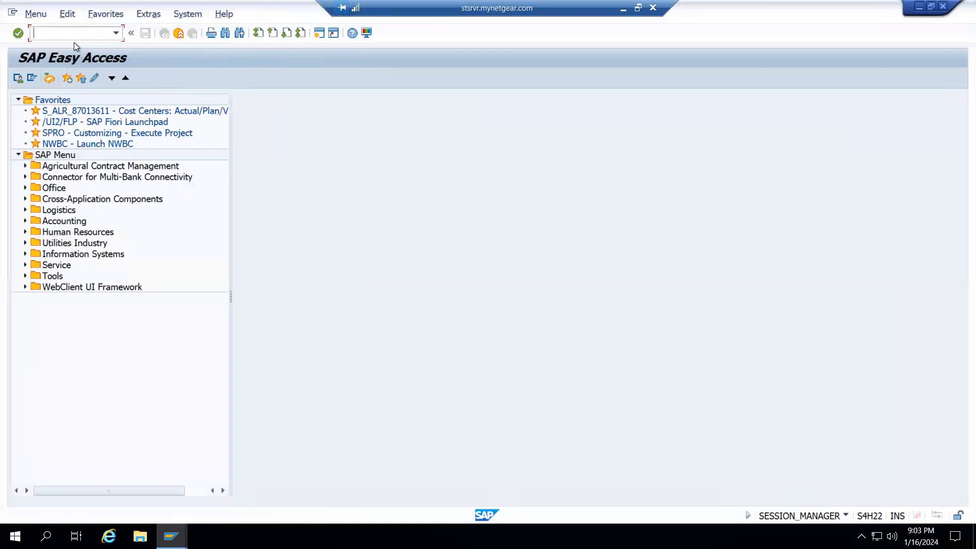
Open the sales order in transaction VA03 and display the goods issue document from its document flow
{"action": "type", "text": "va03"}
{"action": "key", "text": "Return"}
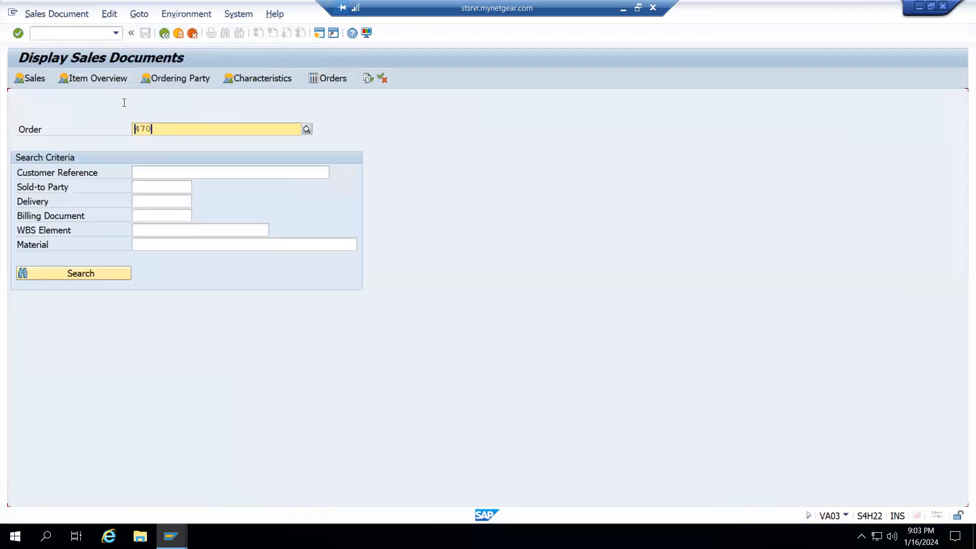
{"action": "key", "text": "Return"}
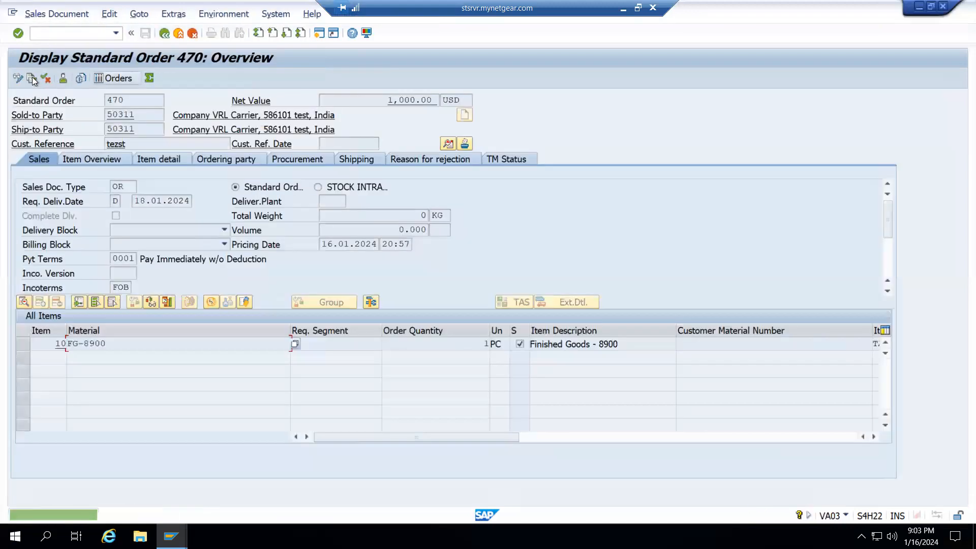
{"action": "left_click", "coordinate": [28, 77]}
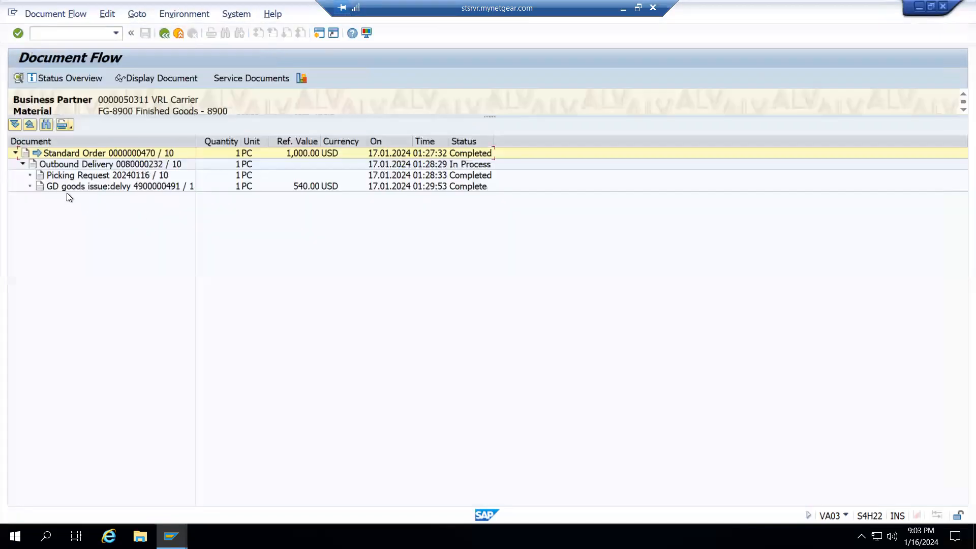
{"action": "left_click", "coordinate": [79, 186]}
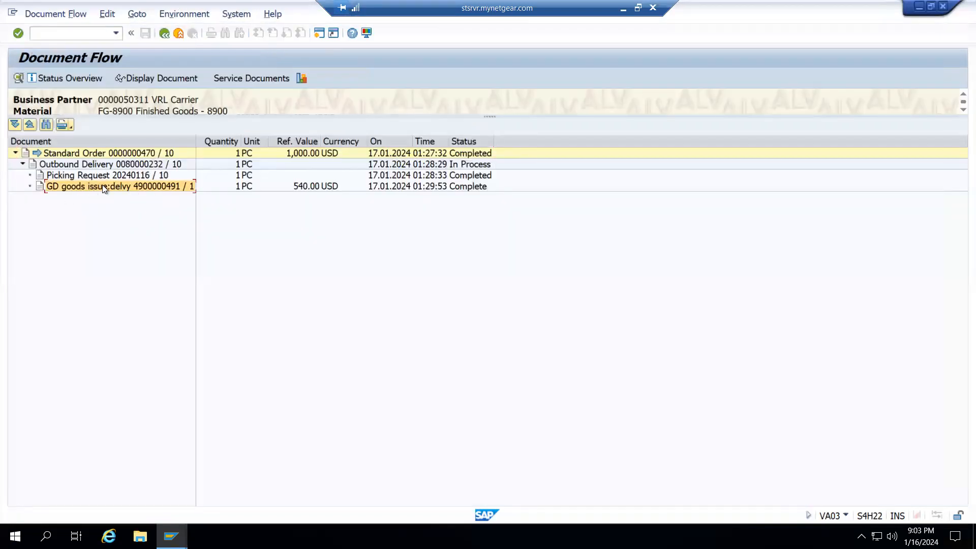
{"action": "left_click", "coordinate": [145, 78]}
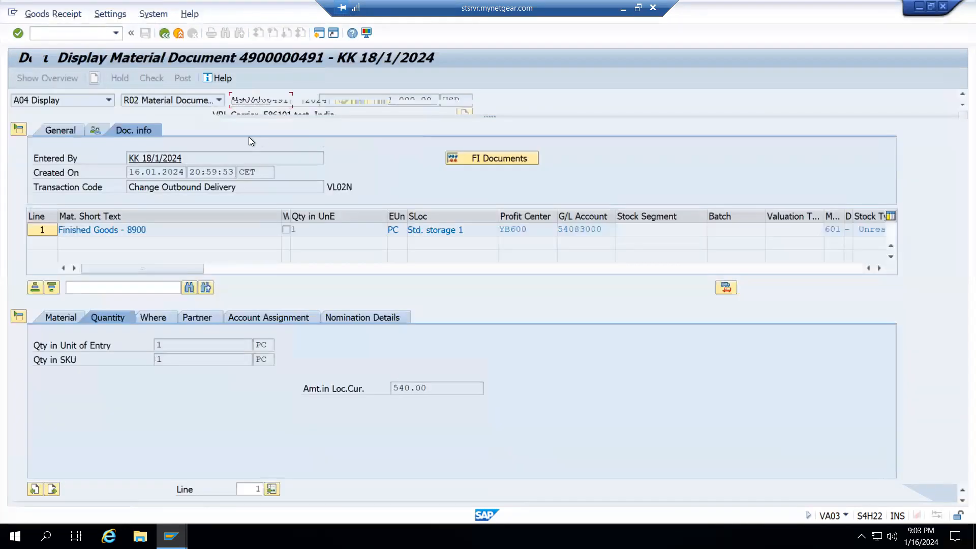
Open the first accounting document of the goods issue and examine its Inventory FinishedGd line
{"action": "left_click", "coordinate": [491, 158]}
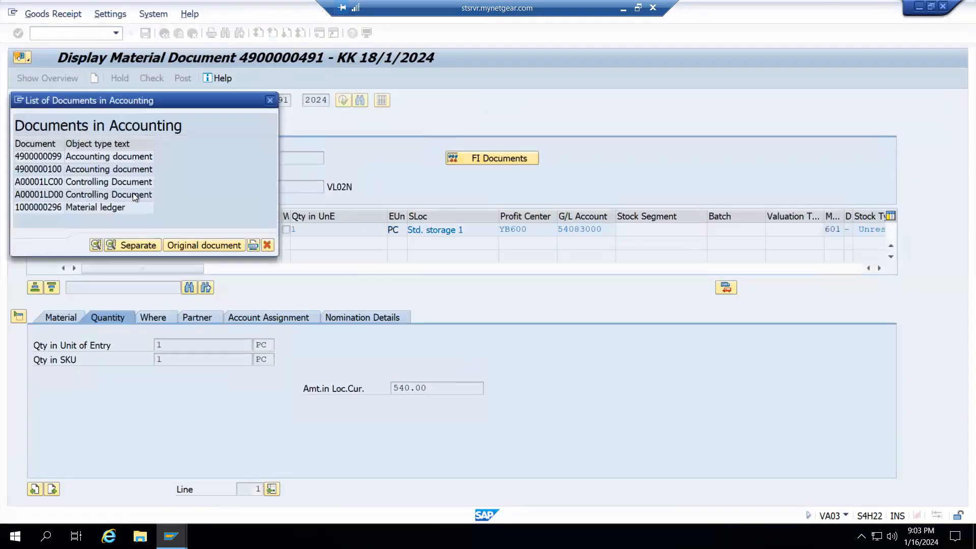
{"action": "double_click", "coordinate": [53, 156]}
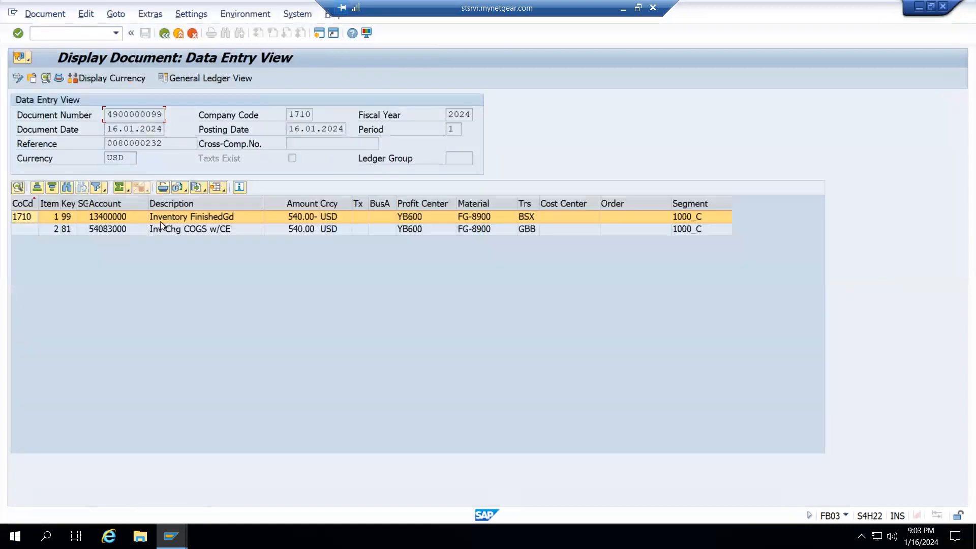
{"action": "left_click", "coordinate": [106, 217]}
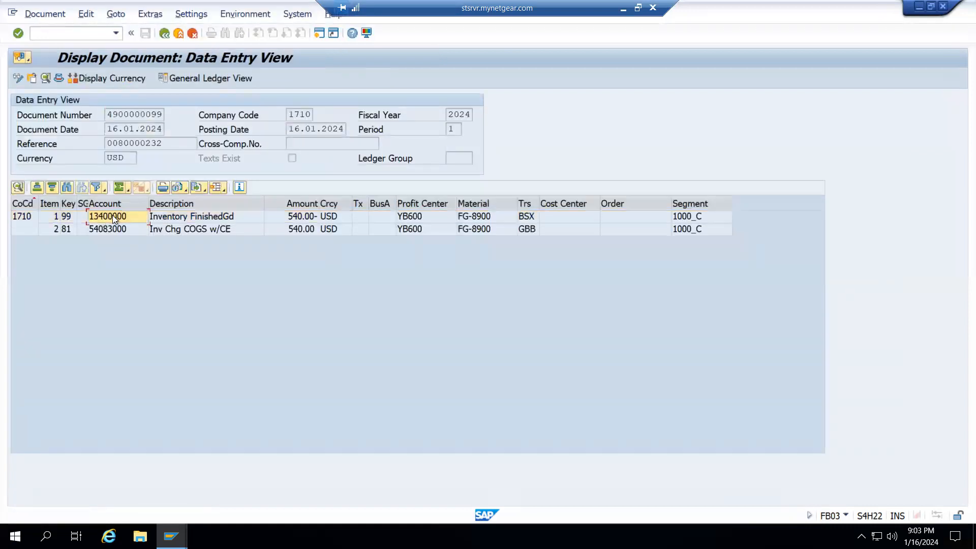
Copy the account, description and amount of both goods issue lines into the Entry sheet in Excel starting at C22
{"action": "left_click_drag", "start_coordinate": [257, 228], "coordinate": [315, 230]}
{"action": "key", "text": "ctrl+c"}
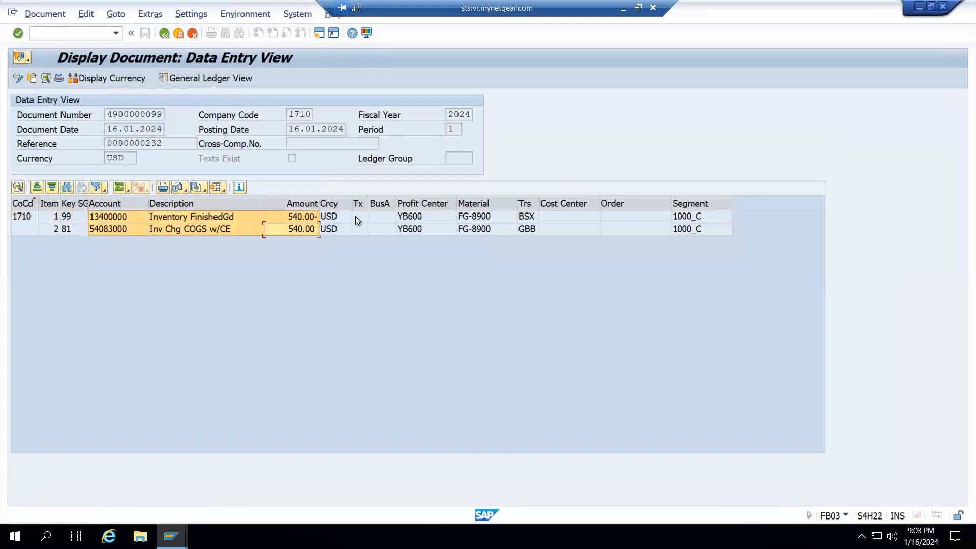
{"action": "key", "text": "alt+Tab"}
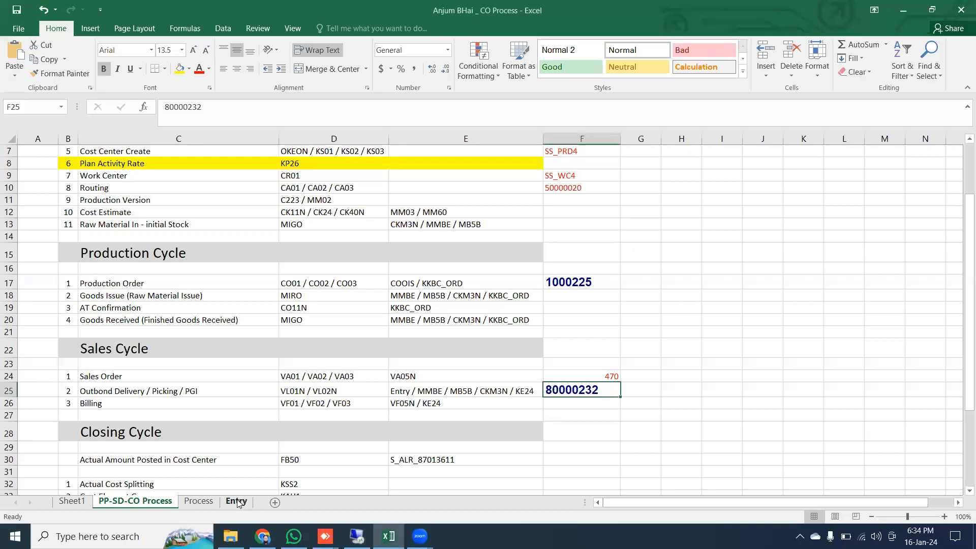
{"action": "left_click", "coordinate": [237, 501]}
{"action": "scroll", "coordinate": [131, 343], "scroll_direction": "down", "scroll_amount": 2}
{"action": "left_click", "coordinate": [131, 345]}
{"action": "key", "text": "ctrl+v"}
Enter the headings COGS in C20 and COGS-Splitting in C25 of the Entry sheet
{"action": "left_click", "coordinate": [142, 320]}
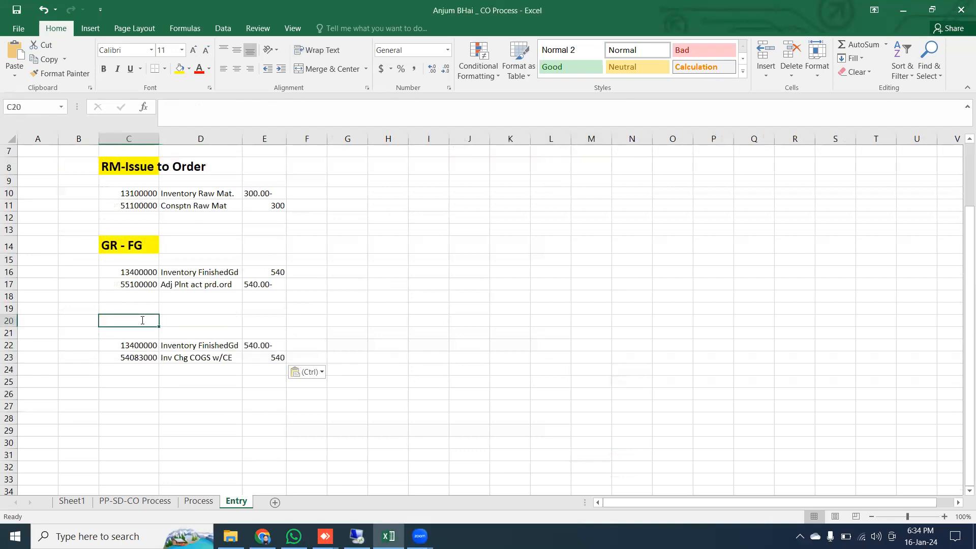
{"action": "type", "text": "COGS"}
{"action": "key", "text": "Return"}
{"action": "key", "text": "Return"}
{"action": "key", "text": "Return"}
{"action": "key", "text": "Return"}
{"action": "key", "text": "Return"}
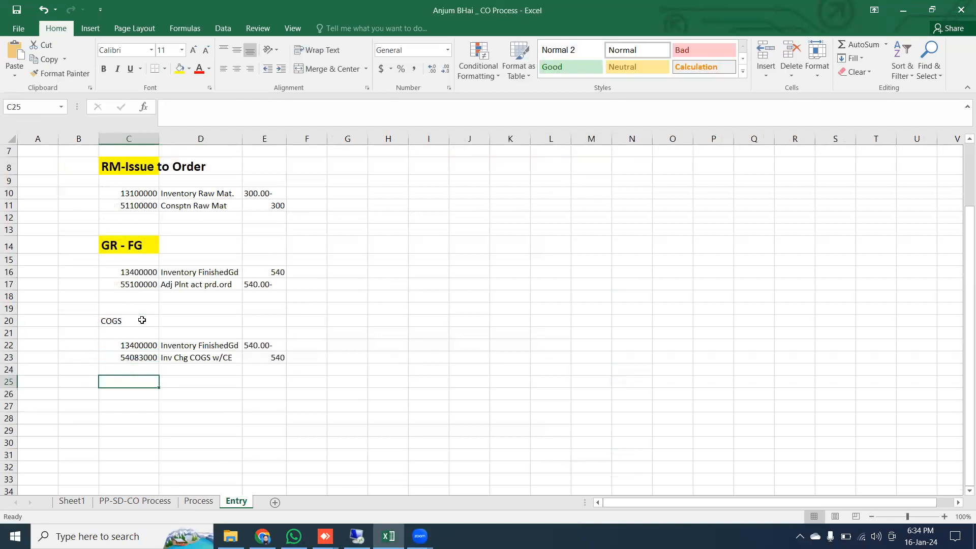
{"action": "type", "text": "COGS-Splitting"}
{"action": "key", "text": "Return"}
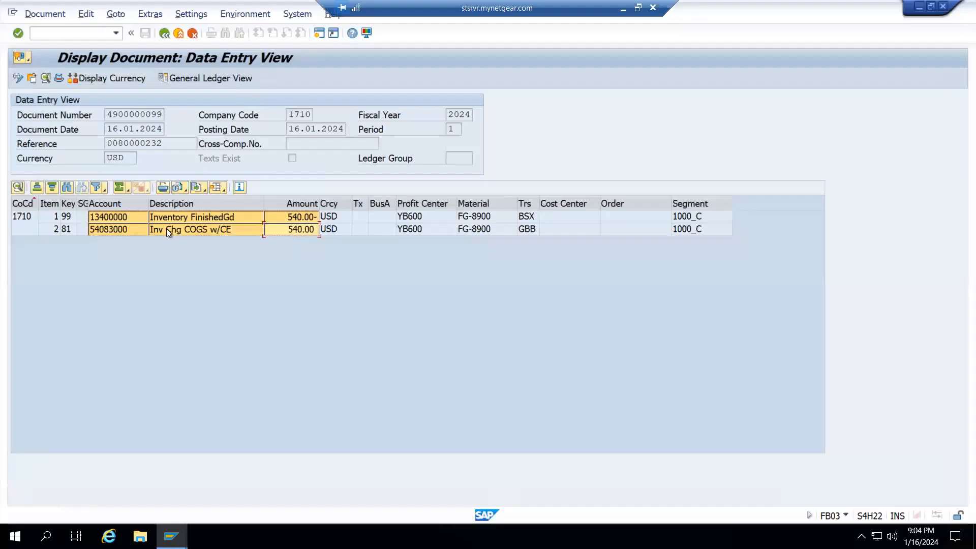
Return to SAP and open the second accounting document of the goods issue from the list of accounting documents
{"action": "left_click", "coordinate": [249, 228]}
{"action": "left_click", "coordinate": [206, 216]}
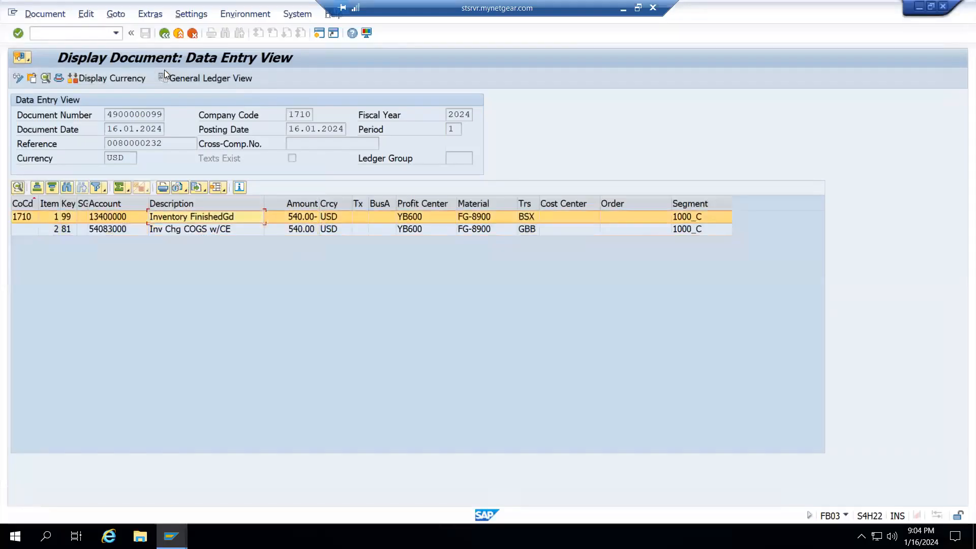
{"action": "key", "text": "F3"}
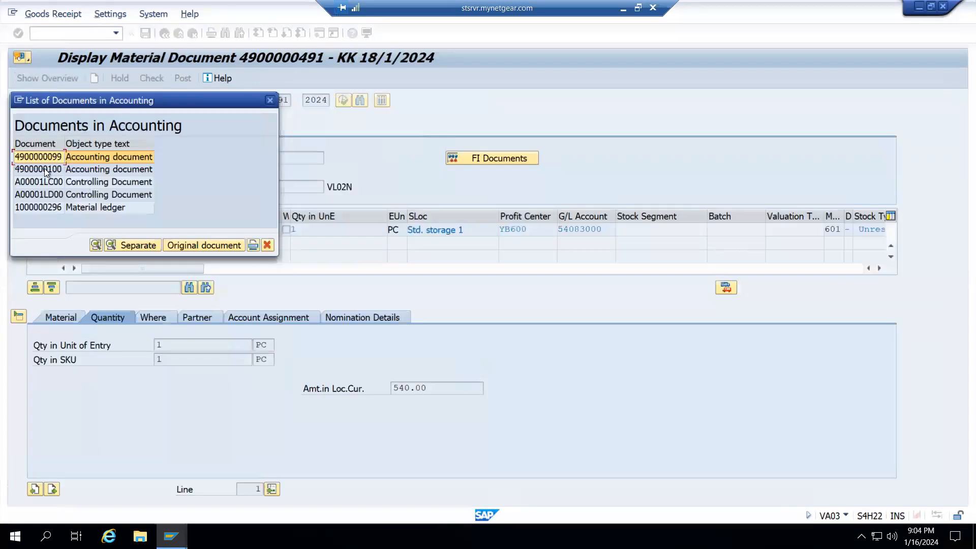
{"action": "double_click", "coordinate": [44, 169]}
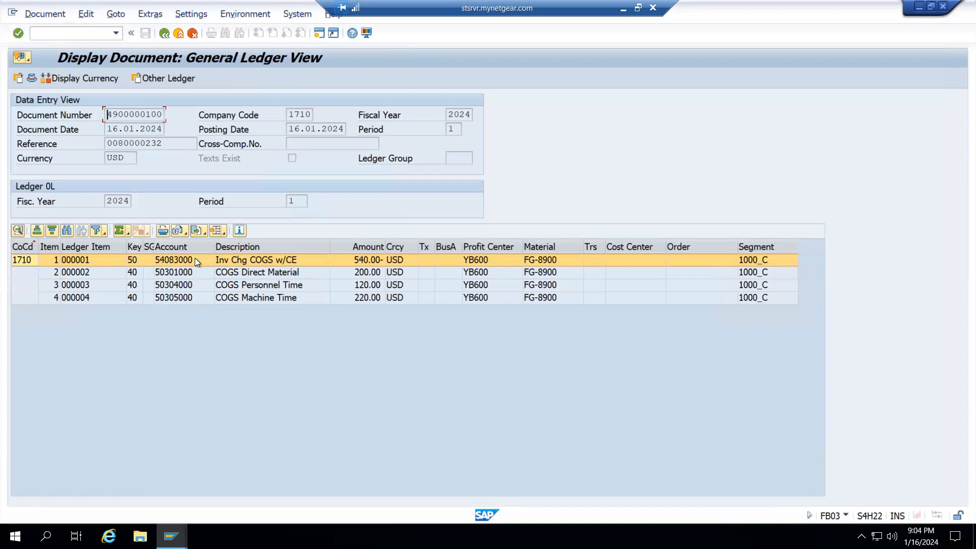
Copy the account, description and amount of all four lines into the Entry sheet below the COGS-Splitting heading, starting at C27
{"action": "left_click", "coordinate": [338, 295]}
{"action": "left_click_drag", "start_coordinate": [188, 261], "coordinate": [364, 295]}
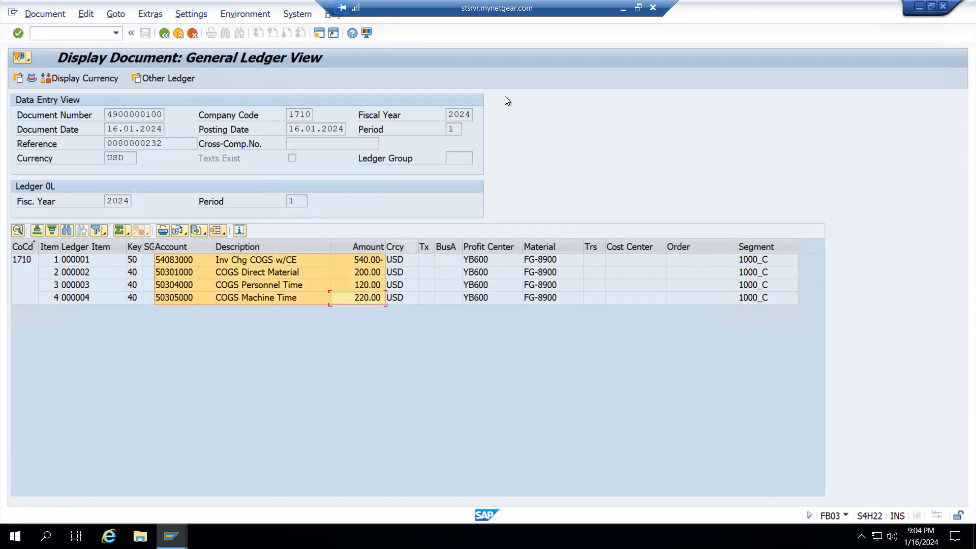
{"action": "key", "text": "alt+Tab"}
{"action": "left_click", "coordinate": [139, 404]}
{"action": "key", "text": "ctrl+v"}
Apply the formatting of the GR - FG heading to the COGS and COGS-Splitting headings
{"action": "left_click", "coordinate": [129, 246]}
{"action": "left_click", "coordinate": [49, 72]}
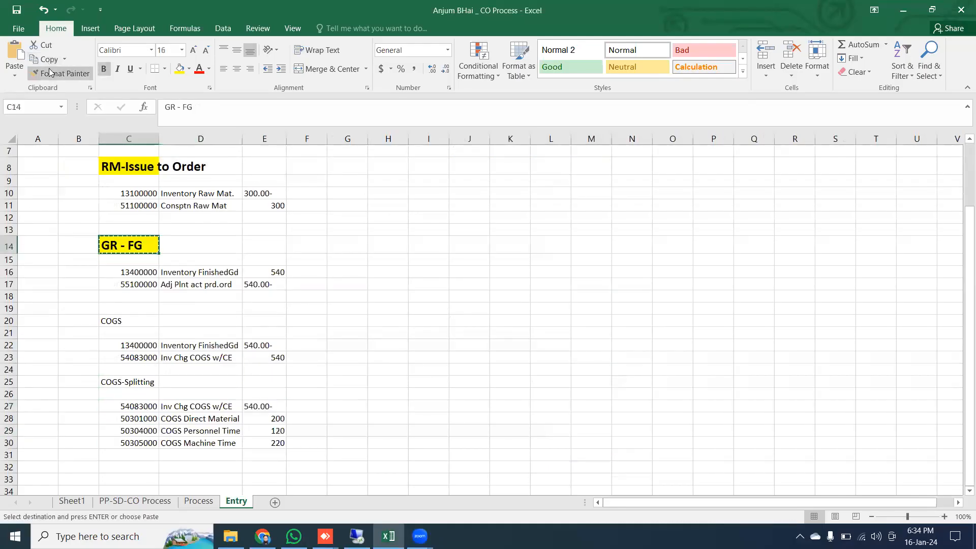
{"action": "left_click", "coordinate": [139, 319]}
{"action": "left_click", "coordinate": [70, 80]}
{"action": "left_click", "coordinate": [143, 388]}
{"action": "left_click", "coordinate": [362, 395]}
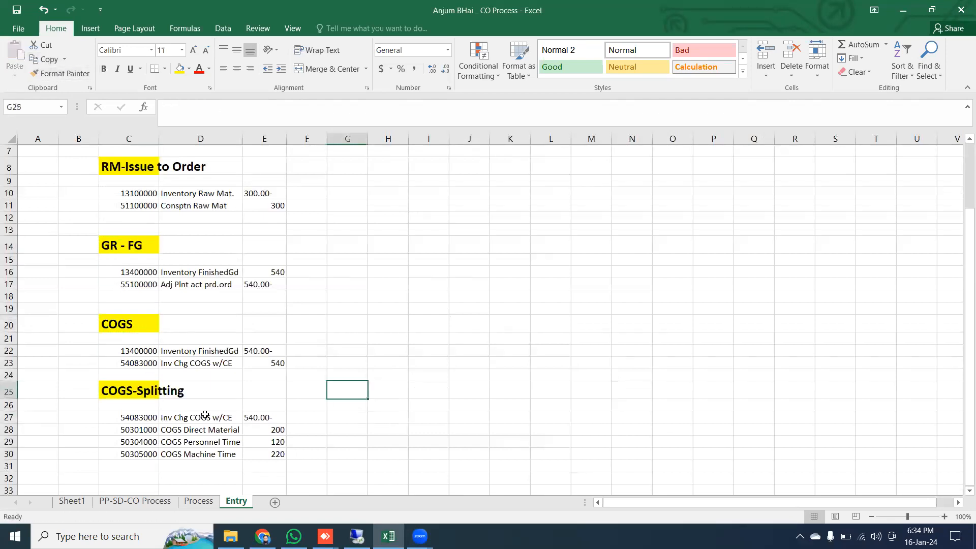
Review the Inv Chg COGS w/CE line and the three cost component lines in the COGS-Splitting entry
{"action": "left_click_drag", "start_coordinate": [133, 416], "coordinate": [279, 418]}
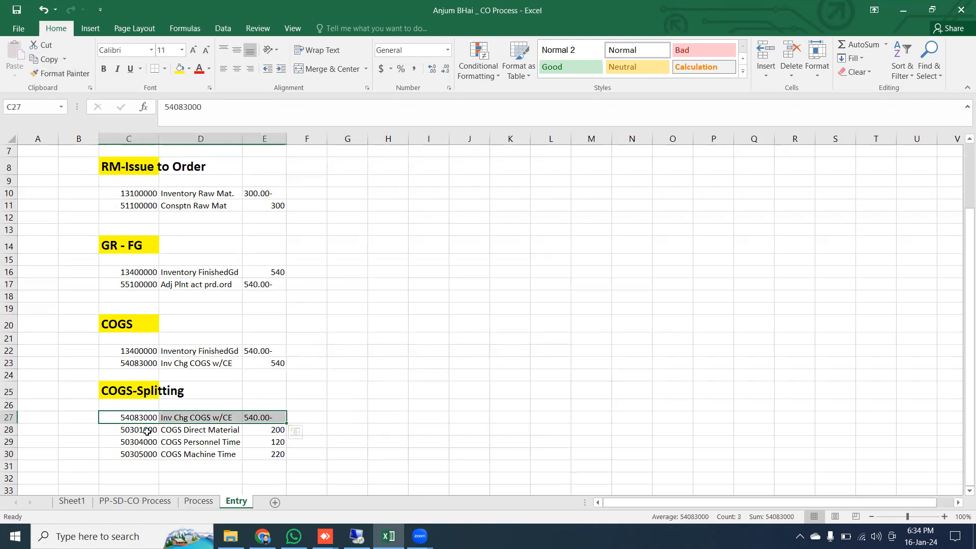
{"action": "left_click_drag", "start_coordinate": [146, 431], "coordinate": [279, 454]}
{"action": "left_click", "coordinate": [459, 273]}
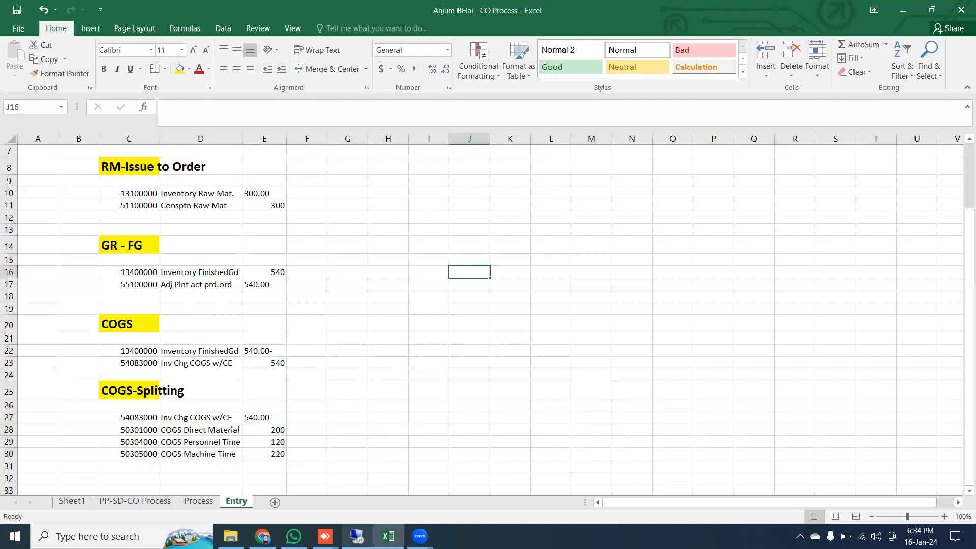
Switch to SAP, leave the accounting document, material document and document flow, and return to SAP Easy Access
{"action": "key", "text": "alt+Tab"}
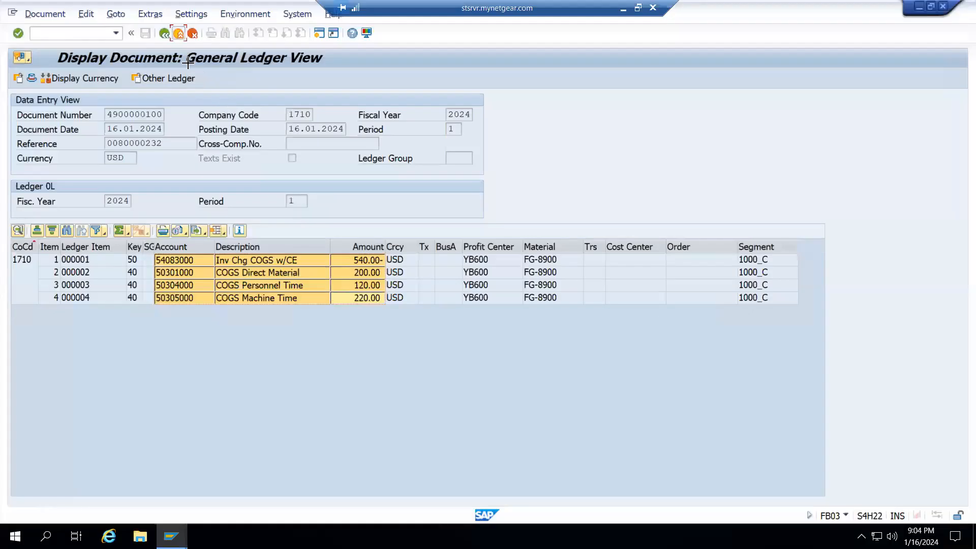
{"action": "left_click", "coordinate": [178, 33]}
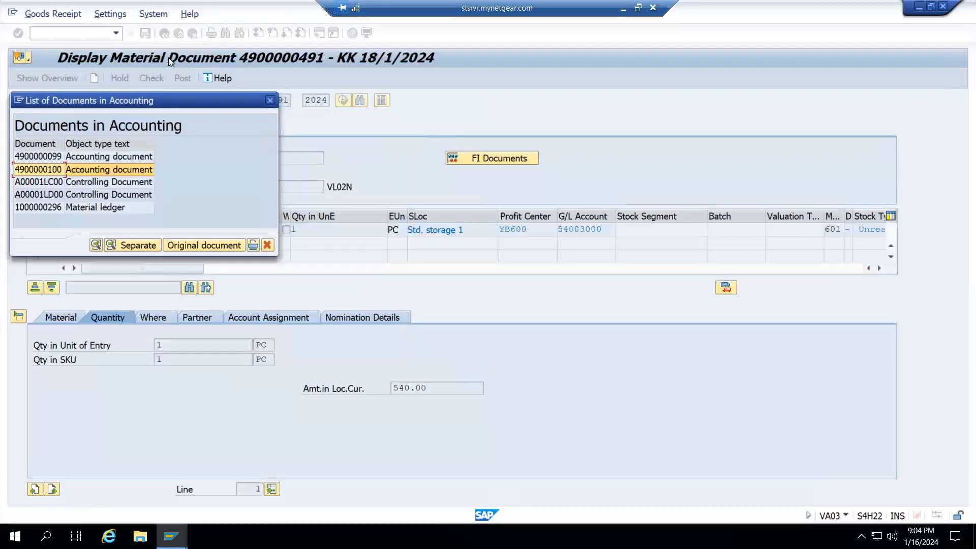
{"action": "key", "text": "Escape"}
{"action": "key", "text": "F3"}
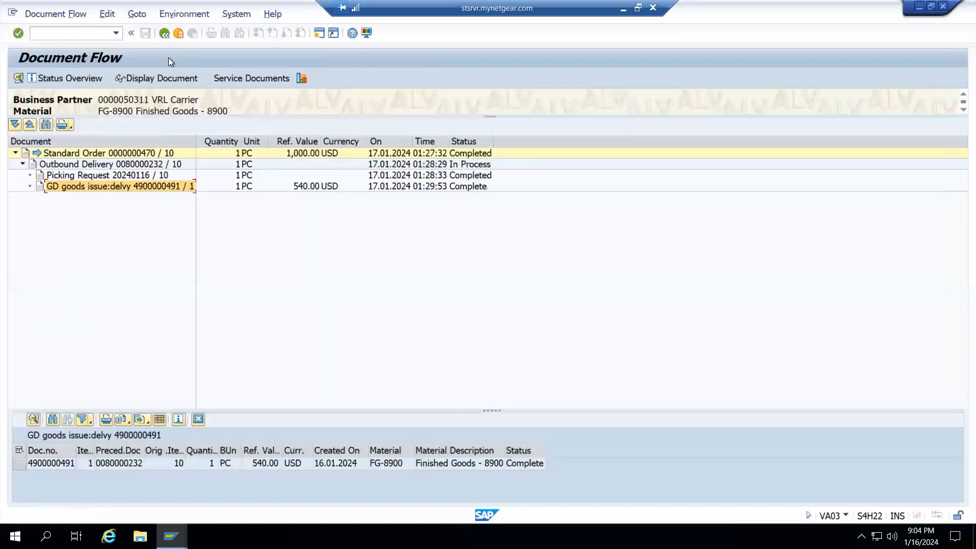
{"action": "key", "text": "F3"}
{"action": "key", "text": "F3"}
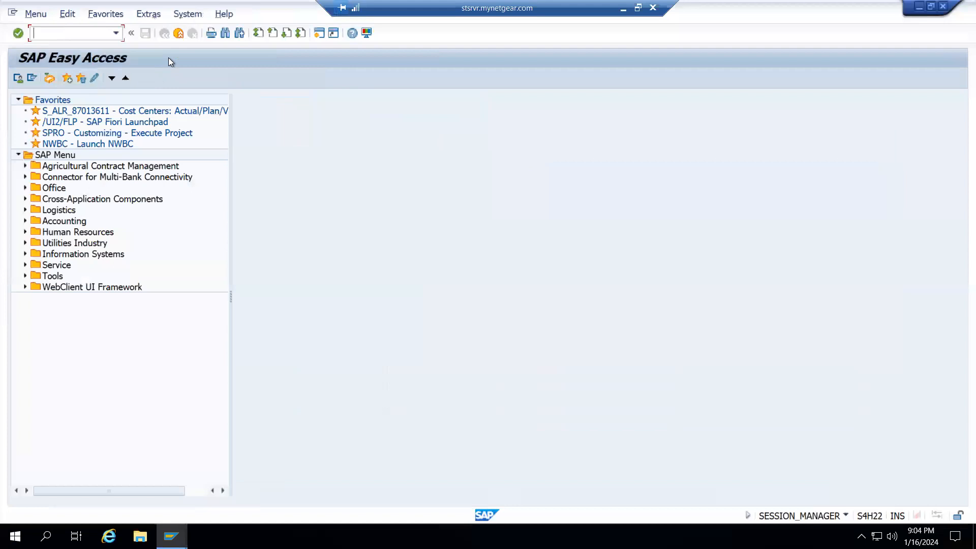
Run transaction KE24 to display the actual line items for period 001.2024 and company code 1710
{"action": "type", "text": "ke24"}
{"action": "key", "text": "Return"}
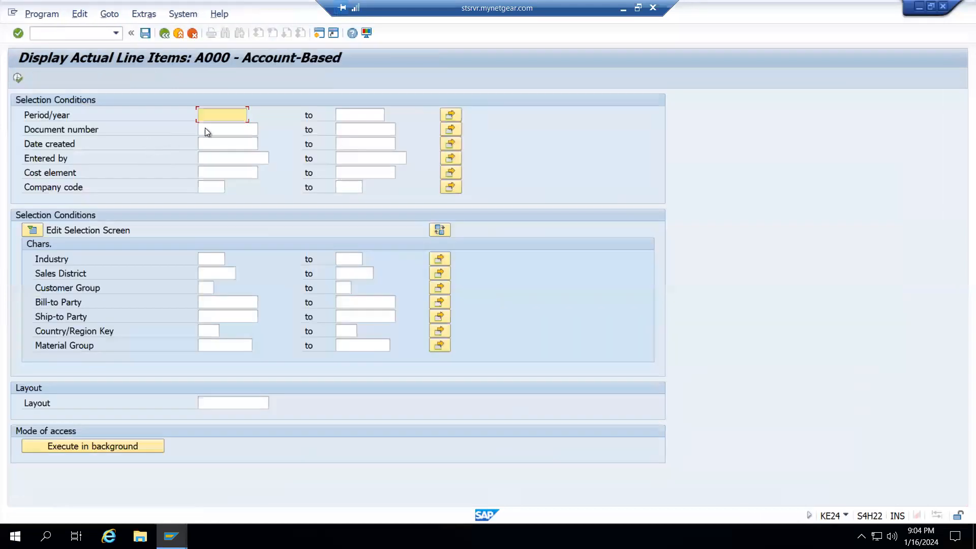
{"action": "left_click", "coordinate": [224, 125]}
{"action": "left_click", "coordinate": [206, 191]}
{"action": "left_click", "coordinate": [215, 197]}
{"action": "left_click", "coordinate": [20, 77]}
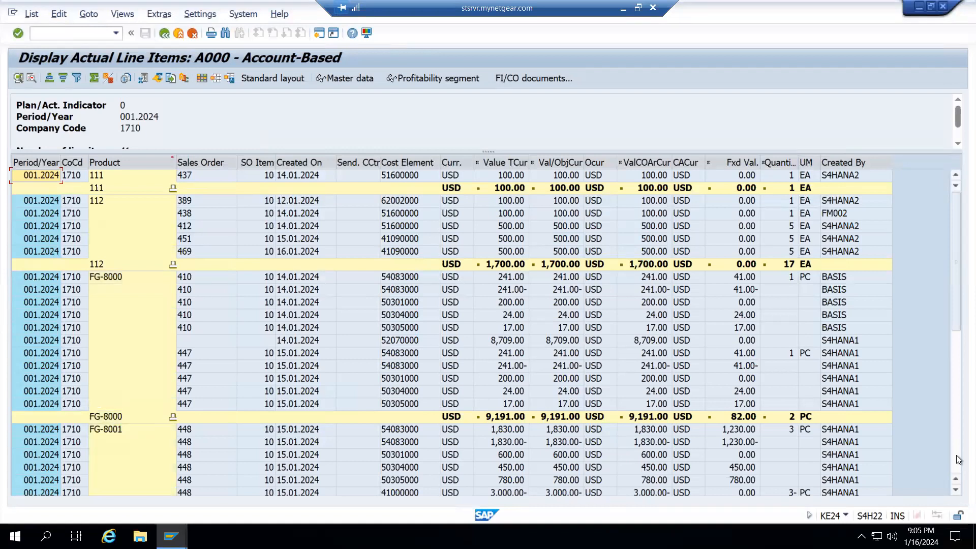
Locate FG-8900 in the actual line items, collapse the list to product subtotals and expand only FG-8900
{"action": "scroll", "coordinate": [955, 460], "scroll_direction": "down", "scroll_amount": 1}
{"action": "scroll", "coordinate": [954, 460], "scroll_direction": "down", "scroll_amount": 2}
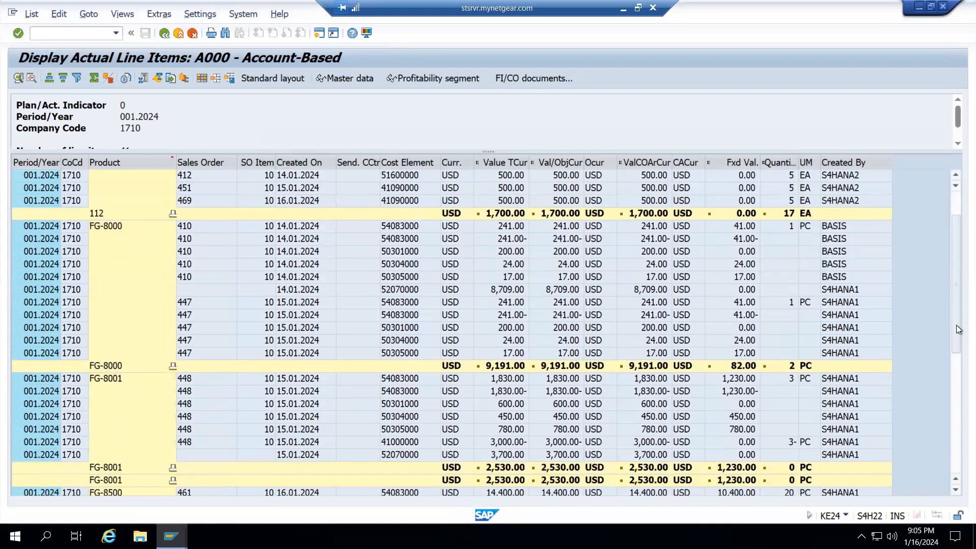
{"action": "scroll", "coordinate": [956, 456], "scroll_direction": "down", "scroll_amount": 1}
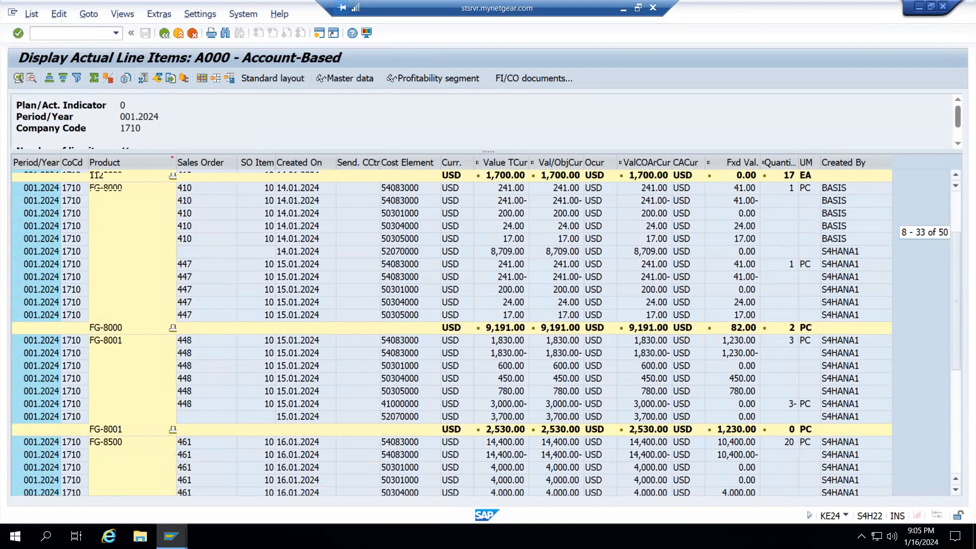
{"action": "scroll", "coordinate": [191, 501], "scroll_direction": "down", "scroll_amount": 3}
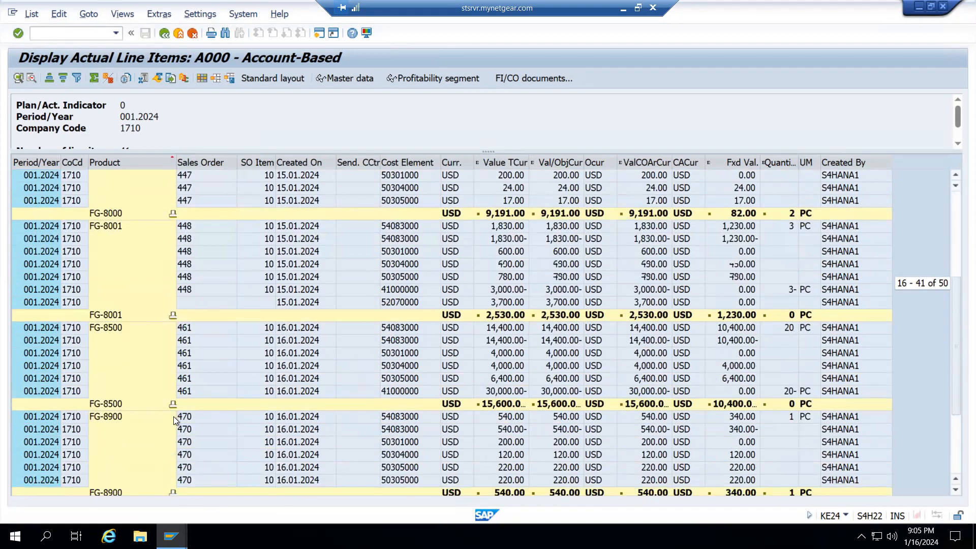
{"action": "scroll", "coordinate": [153, 418], "scroll_direction": "down", "scroll_amount": 3}
{"action": "scroll", "coordinate": [135, 355], "scroll_direction": "up", "scroll_amount": 7}
{"action": "scroll", "coordinate": [134, 255], "scroll_direction": "down", "scroll_amount": 7}
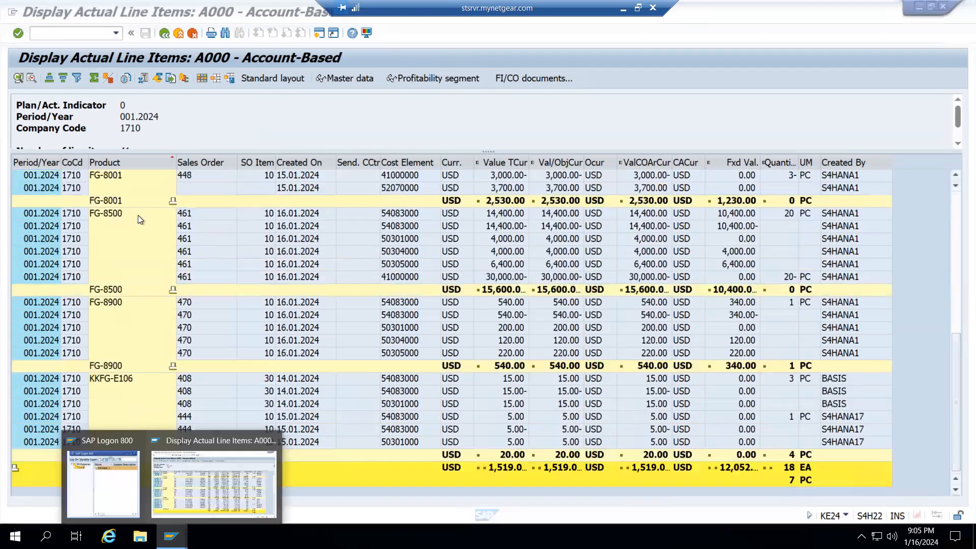
{"action": "left_click", "coordinate": [47, 306]}
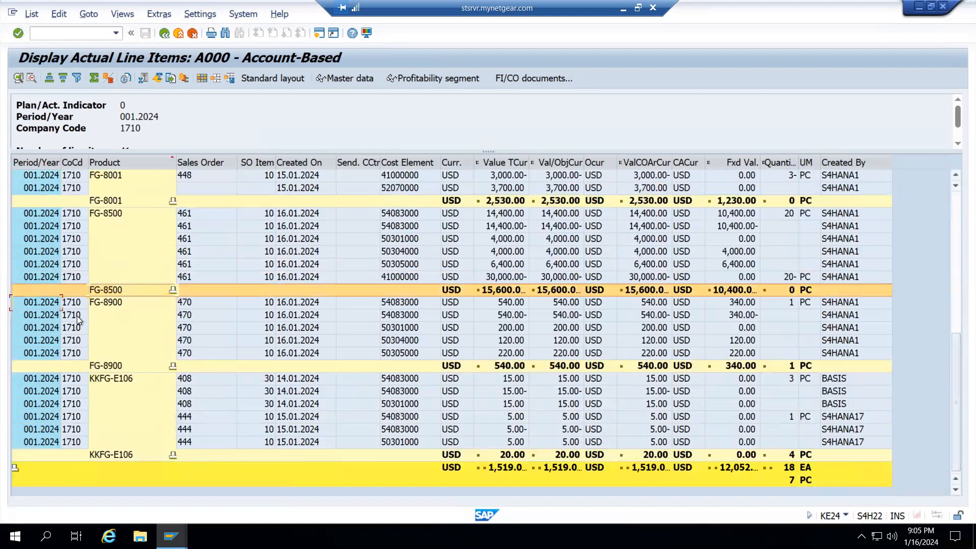
{"action": "double_click", "coordinate": [484, 471]}
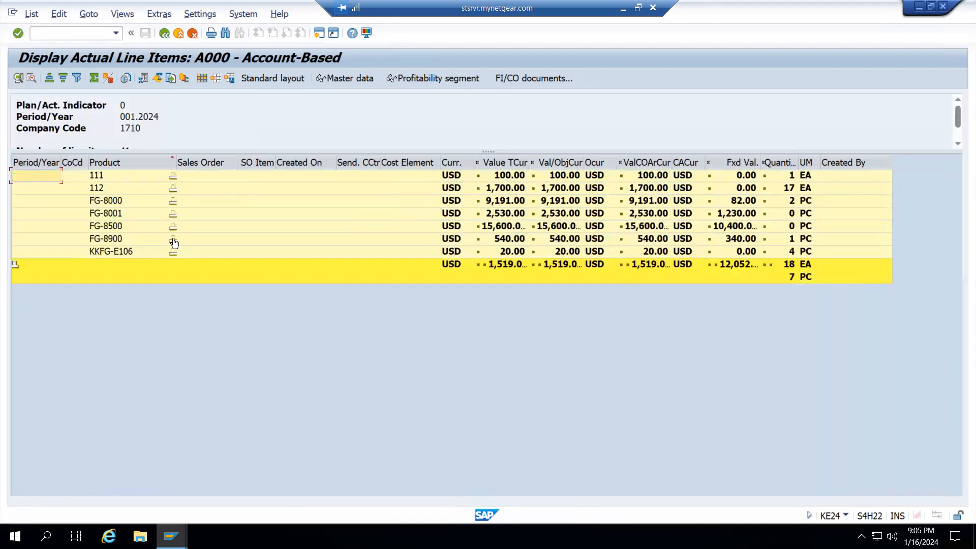
{"action": "left_click", "coordinate": [173, 242]}
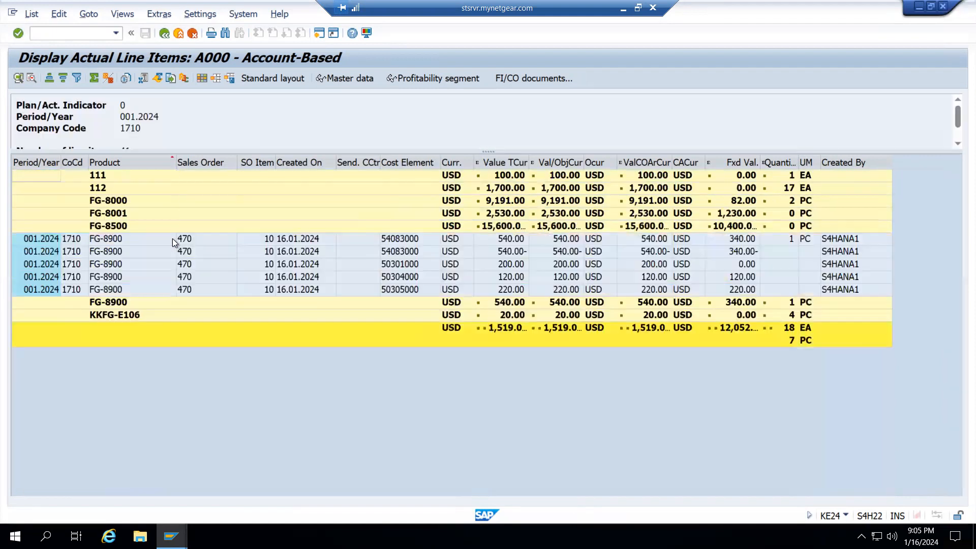
Compare the FG-8900 line item values with the COGS and COGS-Splitting amounts in the Entry sheet
{"action": "left_click", "coordinate": [203, 239]}
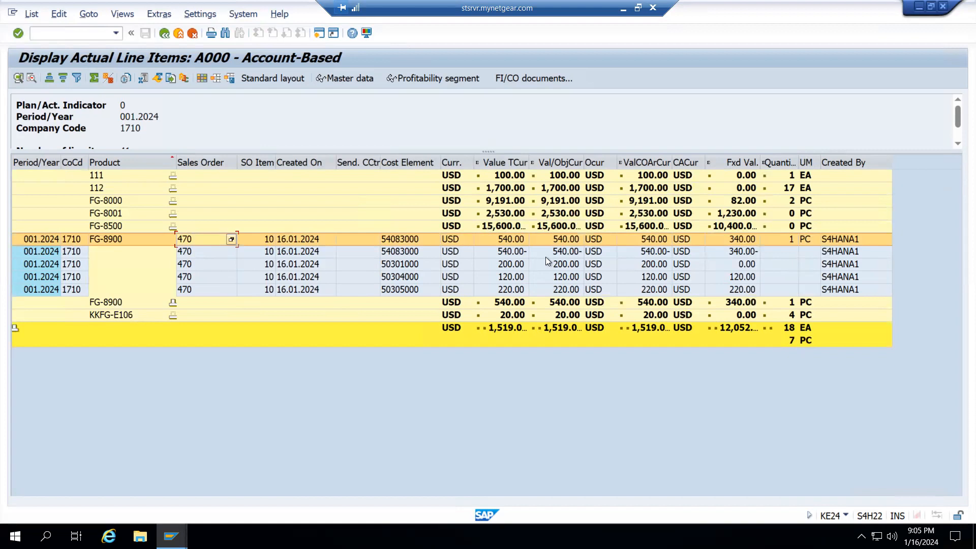
{"action": "left_click", "coordinate": [511, 251]}
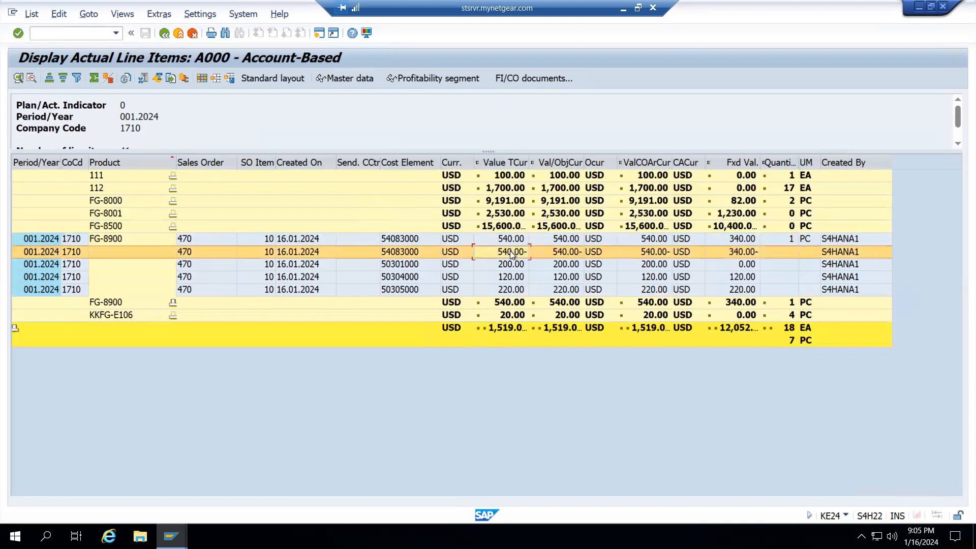
{"action": "key", "text": "alt+Tab"}
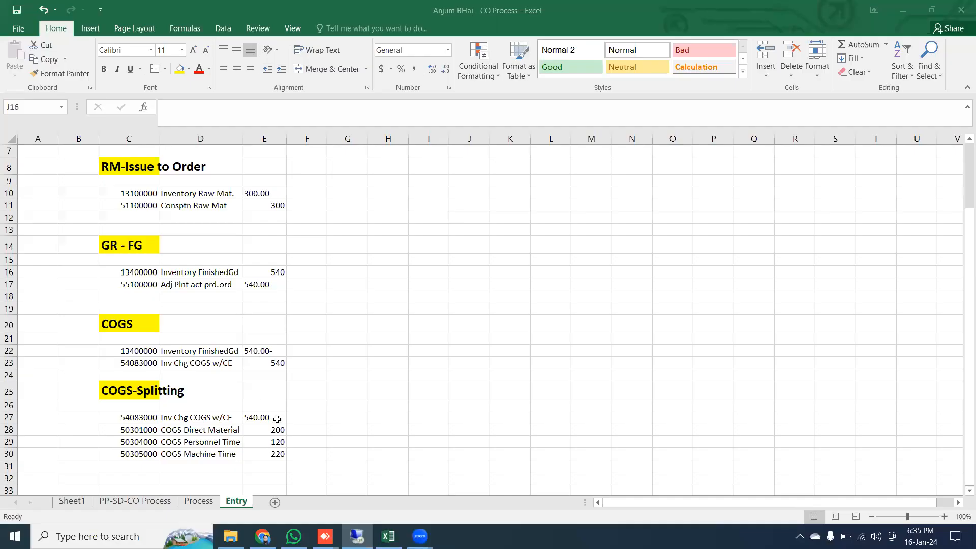
{"action": "left_click", "coordinate": [280, 365]}
{"action": "left_click", "coordinate": [269, 418]}
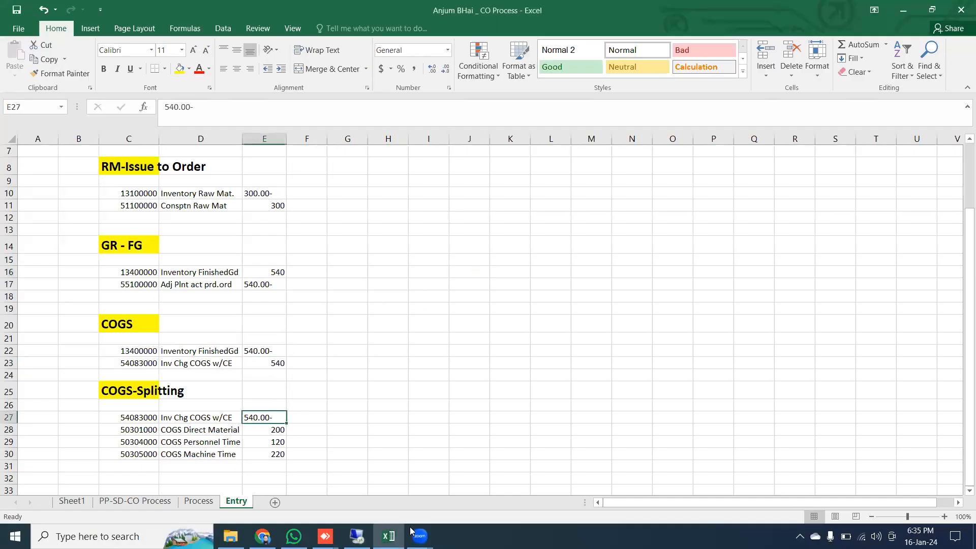
{"action": "key", "text": "alt+Tab"}
{"action": "left_click", "coordinate": [564, 264]}
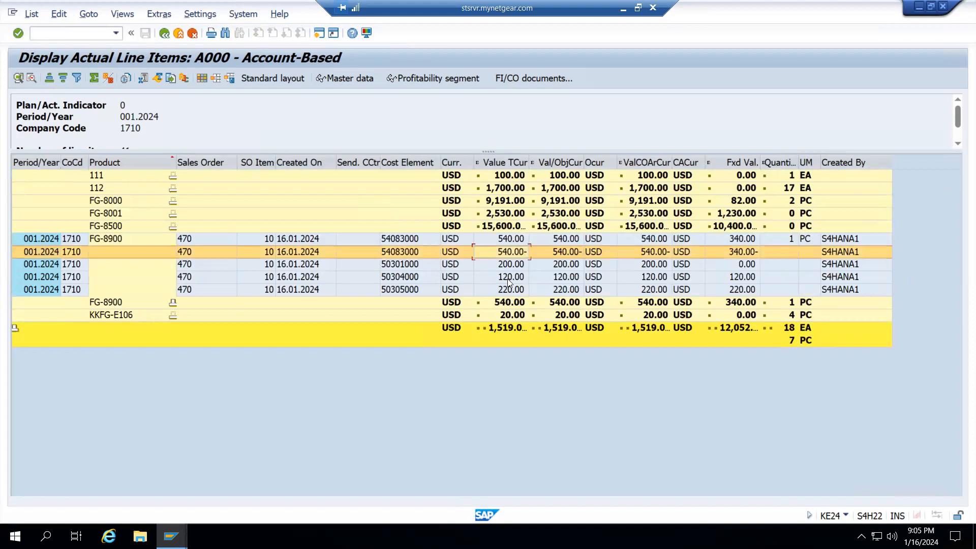
{"action": "left_click", "coordinate": [499, 276]}
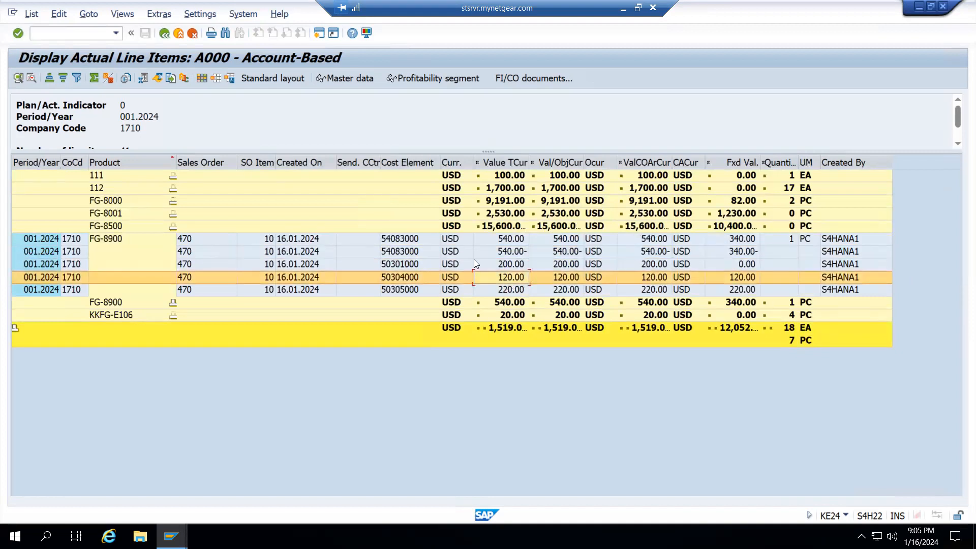
{"action": "key", "text": "Down"}
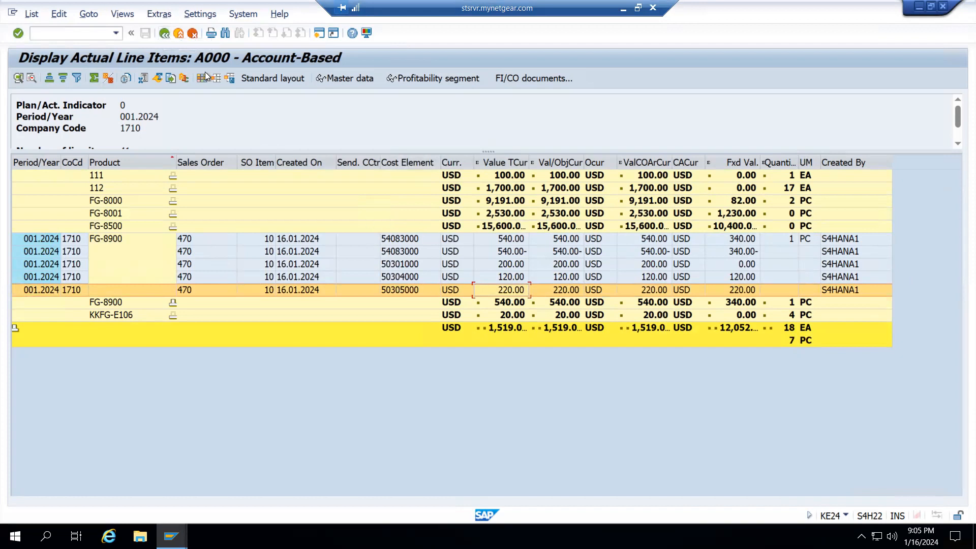
Open a new SAP GUI window, run VF01 for the proposed outbound delivery and save the billing document
{"action": "left_click", "coordinate": [172, 537]}
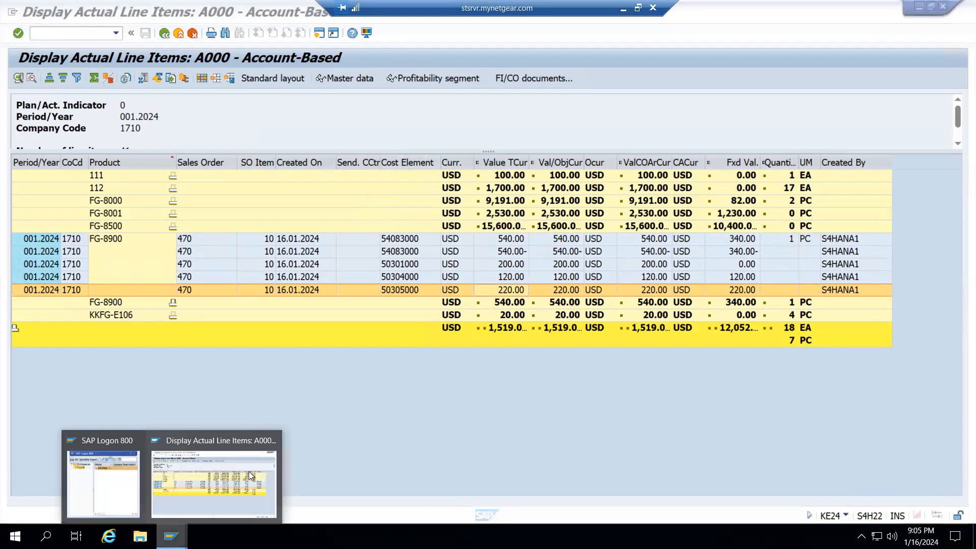
{"action": "left_click", "coordinate": [13, 11]}
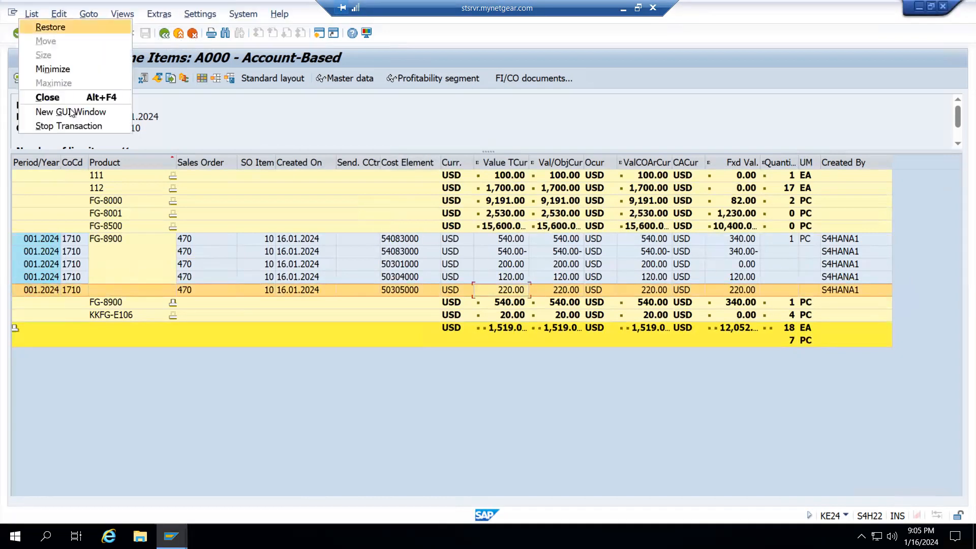
{"action": "left_click", "coordinate": [74, 110]}
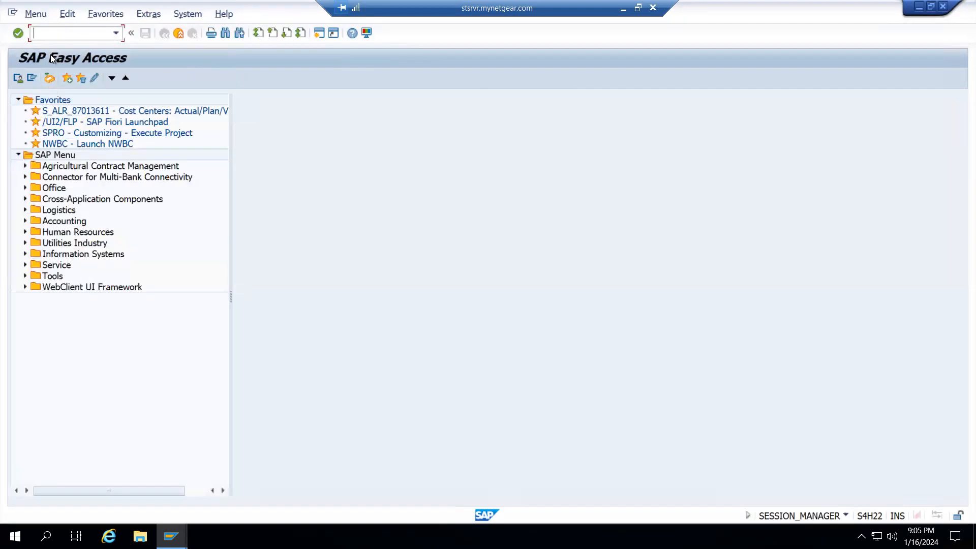
{"action": "type", "text": "vf01"}
{"action": "key", "text": "Return"}
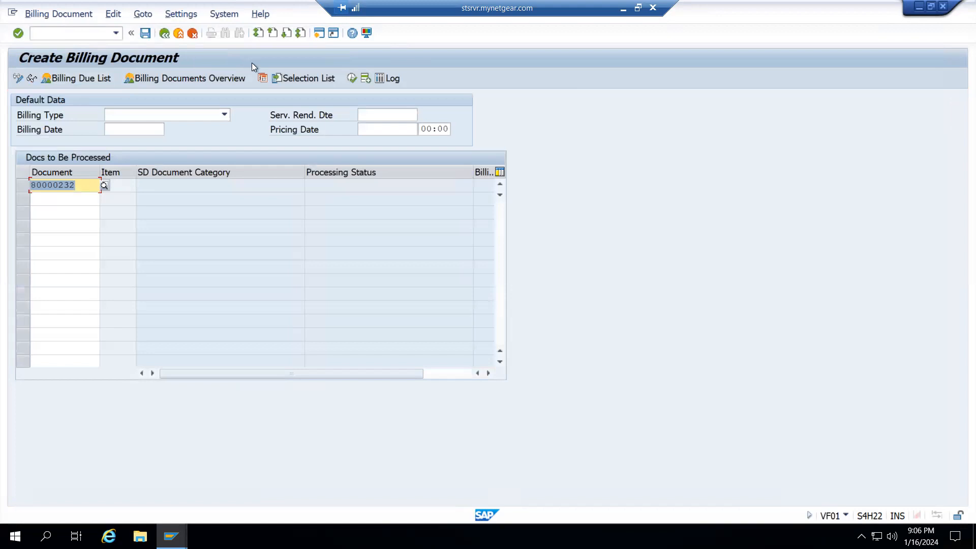
{"action": "key", "text": "Return"}
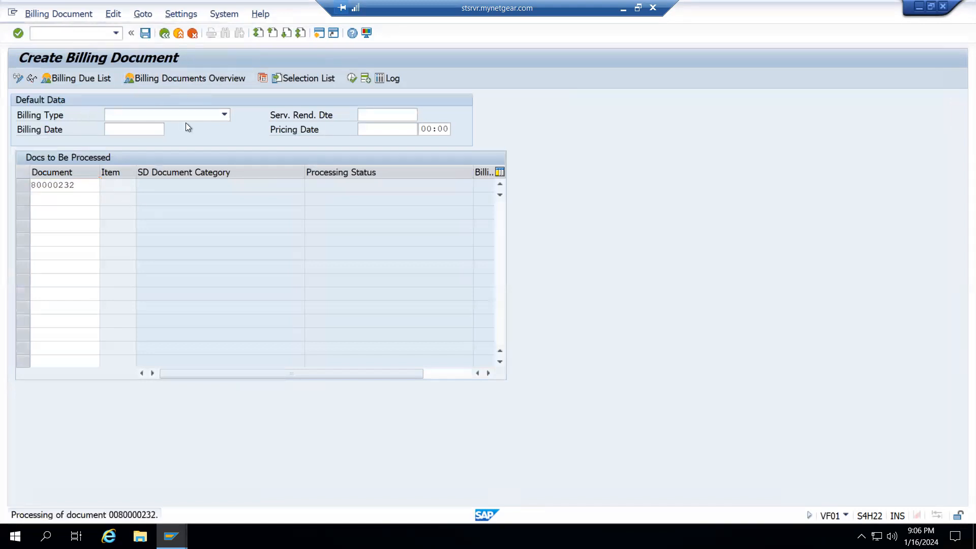
{"action": "left_click", "coordinate": [145, 34]}
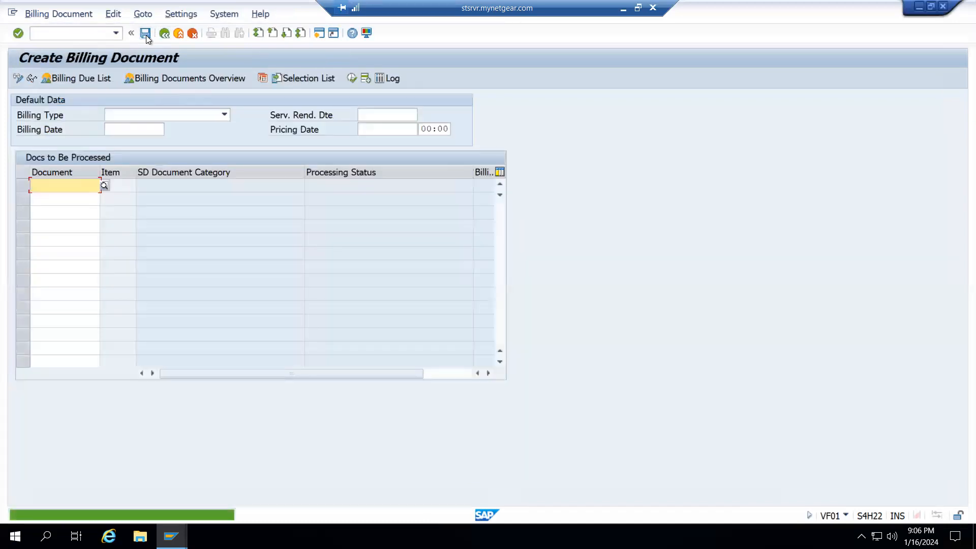
Run VF02, release the new billing document to accounting and return to SAP Easy Access
{"action": "key", "text": "F3"}
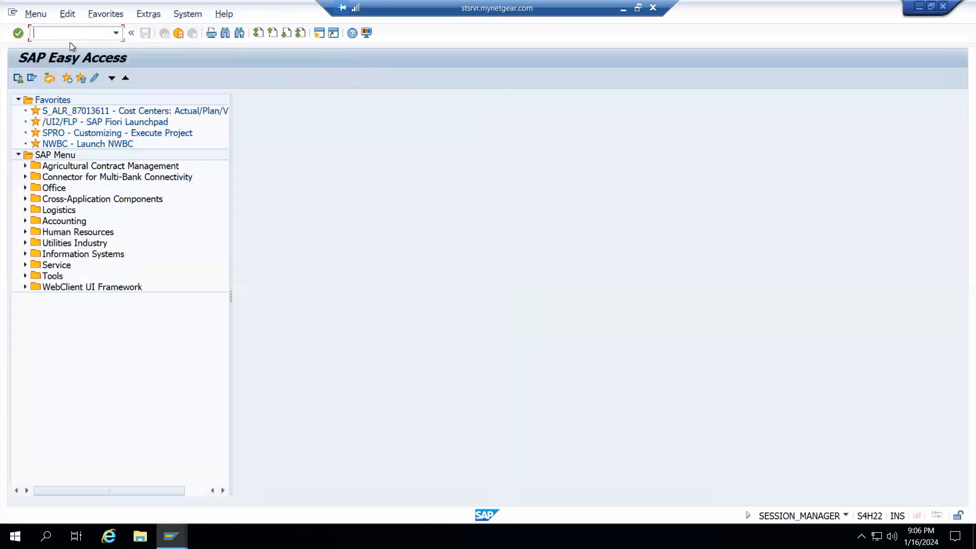
{"action": "type", "text": "vf02"}
{"action": "key", "text": "Return"}
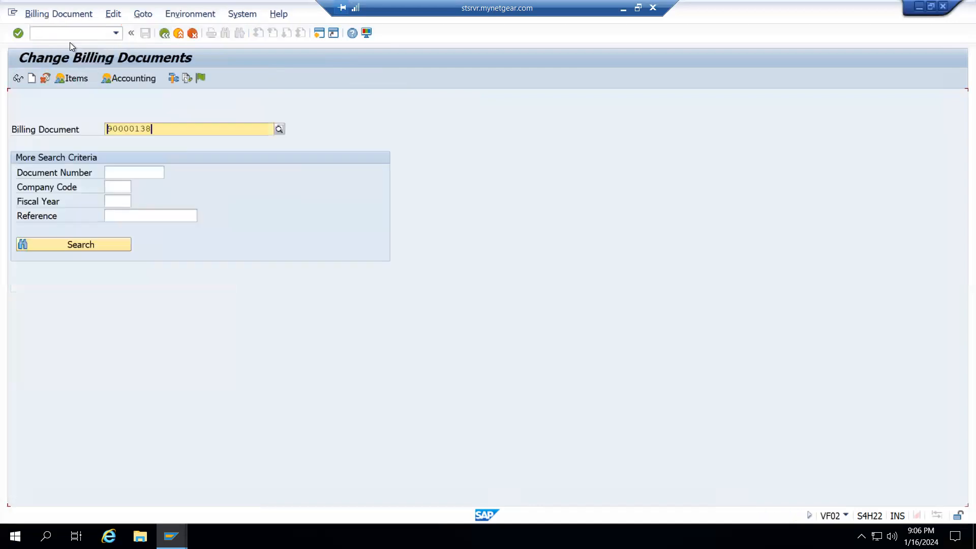
{"action": "left_click", "coordinate": [202, 75]}
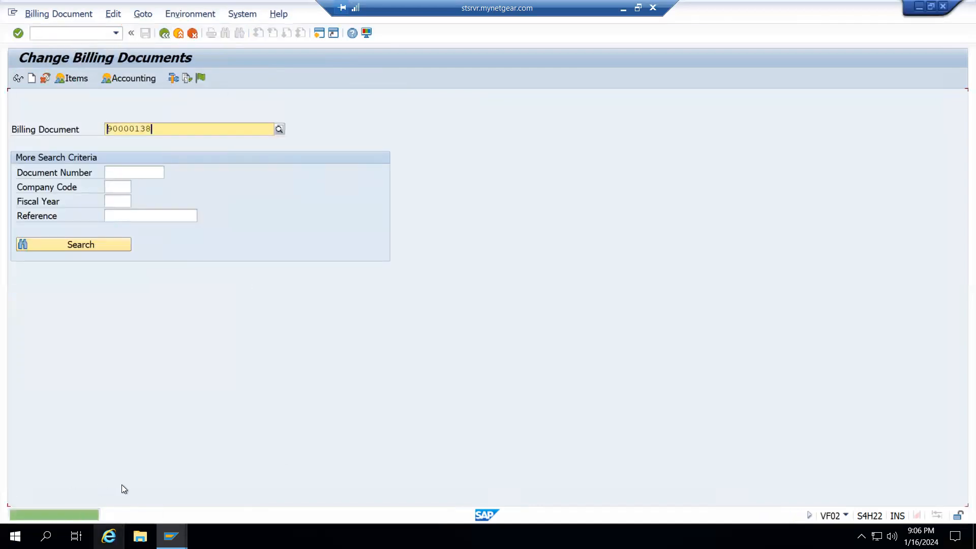
{"action": "key", "text": "F3"}
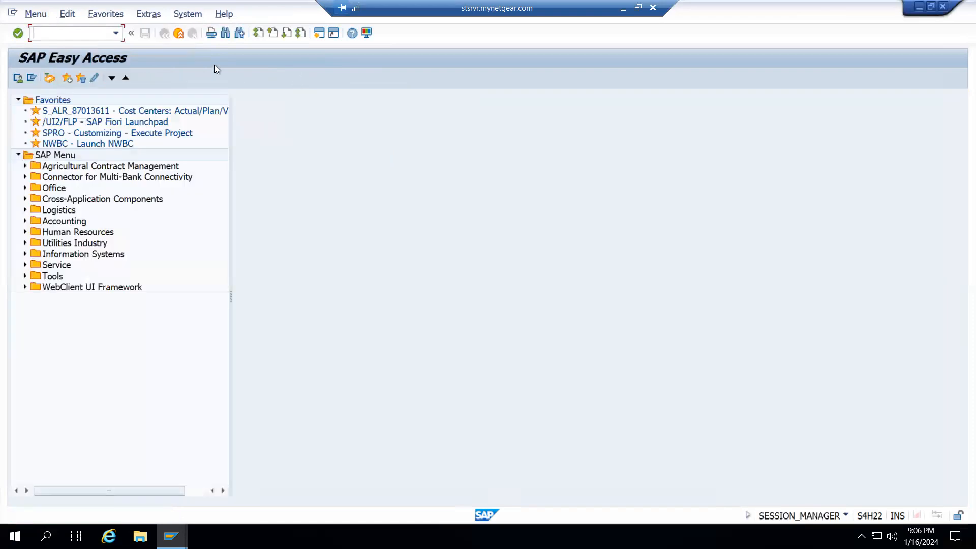
Display the FG-8900 sales order with VA03 and open the invoice's journal entry from its document flow
{"action": "type", "text": "va03"}
{"action": "key", "text": "Return"}
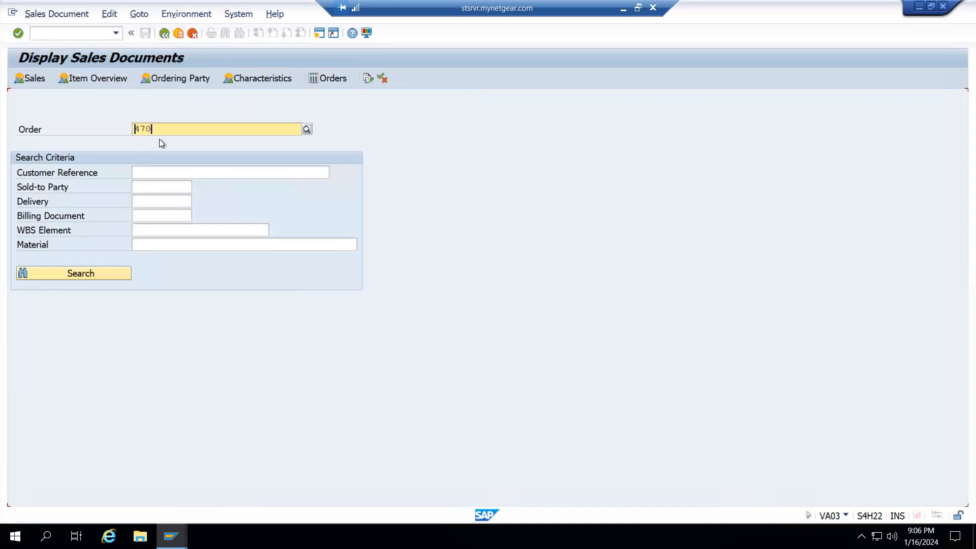
{"action": "key", "text": "Return"}
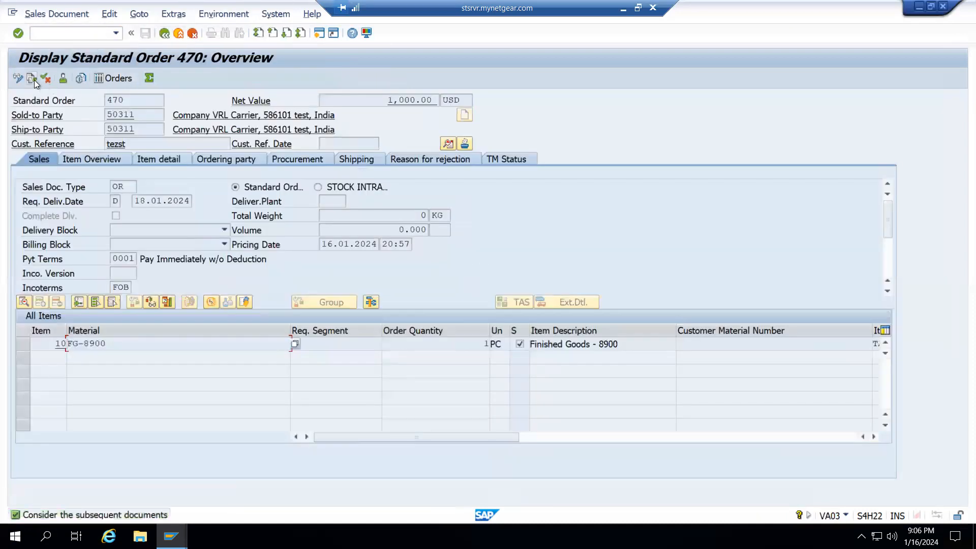
{"action": "left_click", "coordinate": [34, 80]}
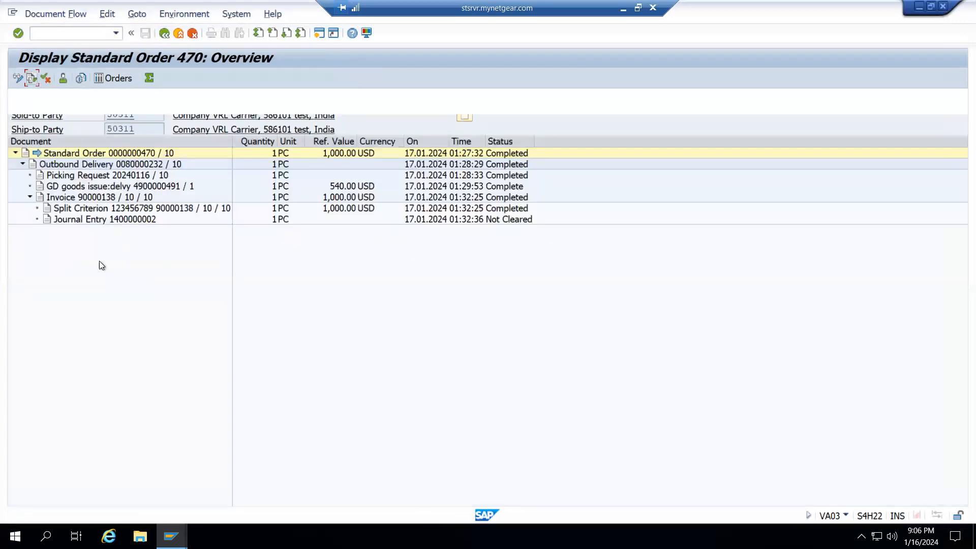
{"action": "left_click", "coordinate": [102, 220]}
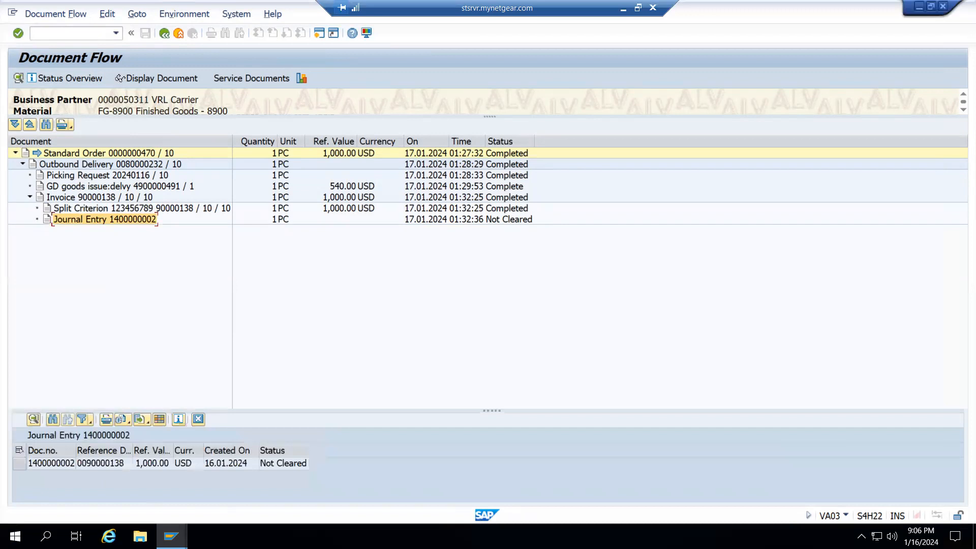
{"action": "left_click", "coordinate": [147, 79]}
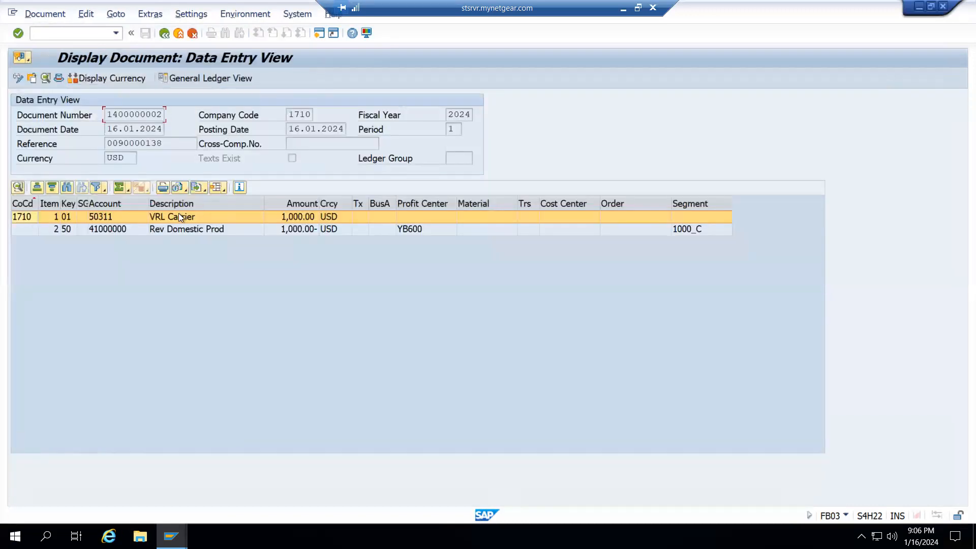
Copy the account, description and amount of both General Ledger View lines into the Excel Entry sheet from cell C35
{"action": "left_click", "coordinate": [224, 77]}
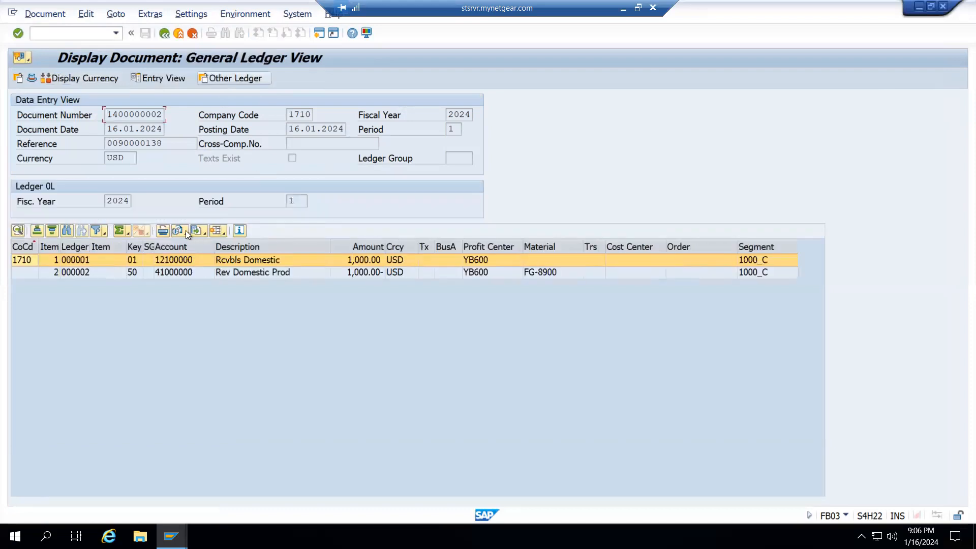
{"action": "left_click", "coordinate": [179, 261]}
{"action": "left_click_drag", "start_coordinate": [179, 260], "coordinate": [374, 272]}
{"action": "key", "text": "ctrl+c"}
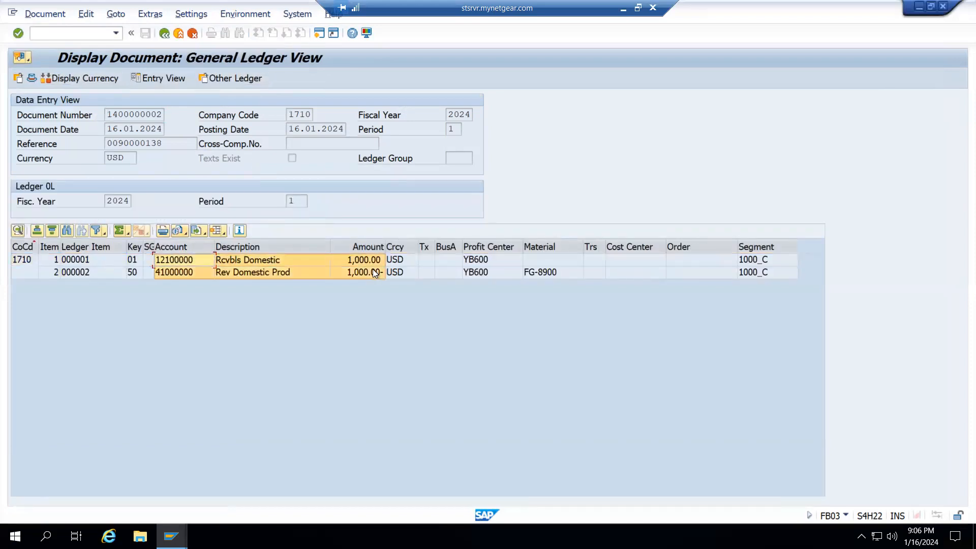
{"action": "left_click", "coordinate": [624, 9]}
{"action": "scroll", "coordinate": [176, 432], "scroll_direction": "down", "scroll_amount": 5}
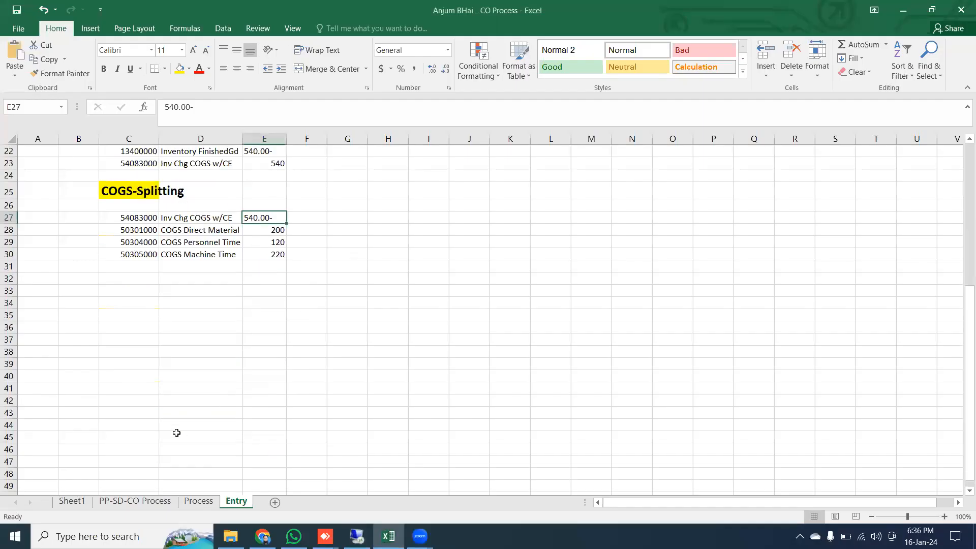
{"action": "left_click", "coordinate": [133, 316]}
{"action": "key", "text": "ctrl+v"}
Add the heading Sales in cell C33 and apply the COGS-Splitting heading's format to it
{"action": "left_click", "coordinate": [142, 294]}
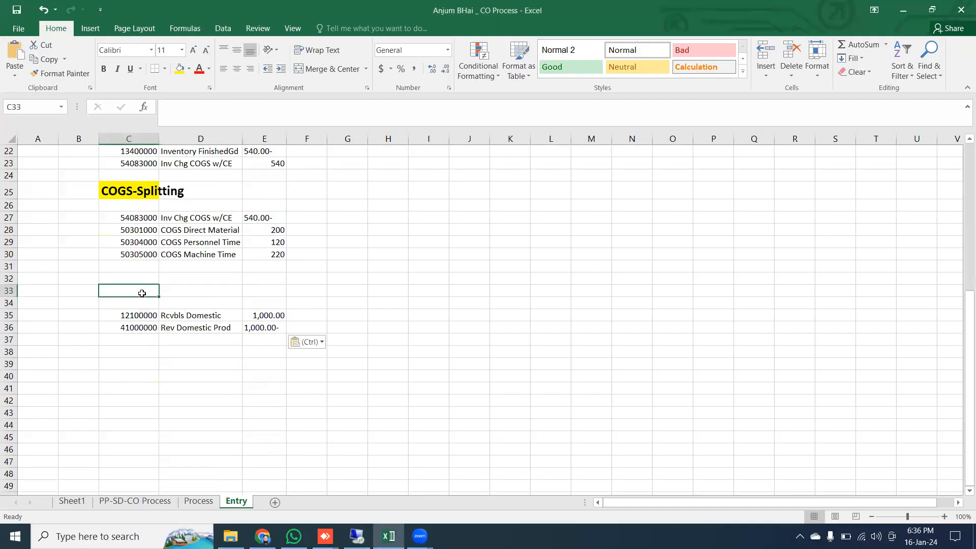
{"action": "type", "text": "Sales"}
{"action": "key", "text": "Return"}
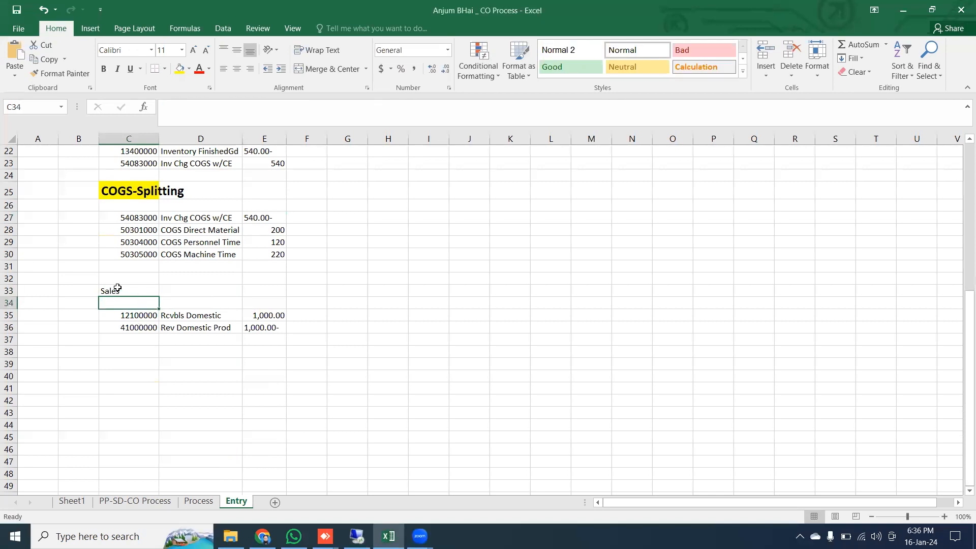
{"action": "left_click", "coordinate": [129, 190]}
{"action": "left_click", "coordinate": [60, 73]}
{"action": "left_click", "coordinate": [131, 292]}
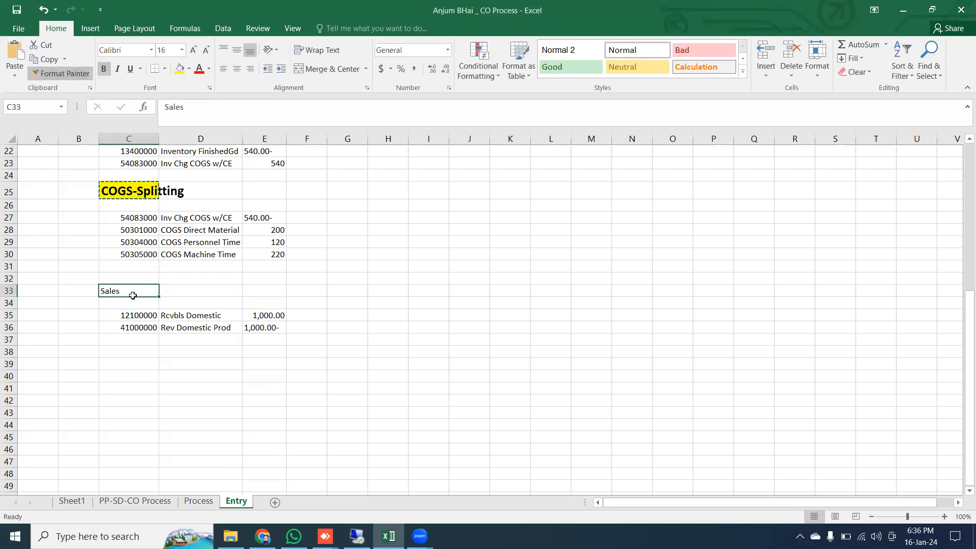
{"action": "left_click", "coordinate": [275, 295]}
Switch to SAP and leave the journal entry and document flow to return to the sales order
{"action": "left_click", "coordinate": [357, 536]}
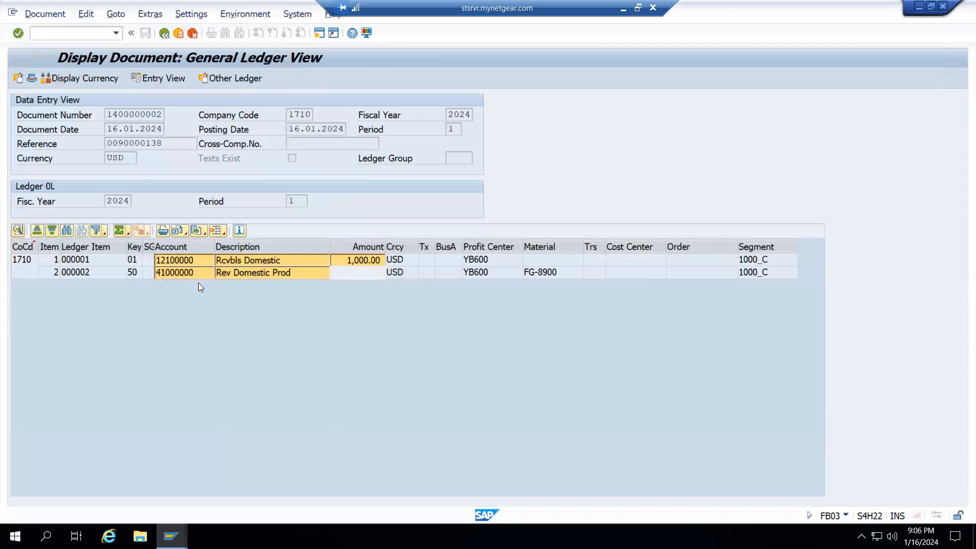
{"action": "key", "text": "F3"}
{"action": "key", "text": "F3"}
Switch to Excel and review the process steps on the PP-SD-CO Process sheet
{"action": "key", "text": "alt+Tab"}
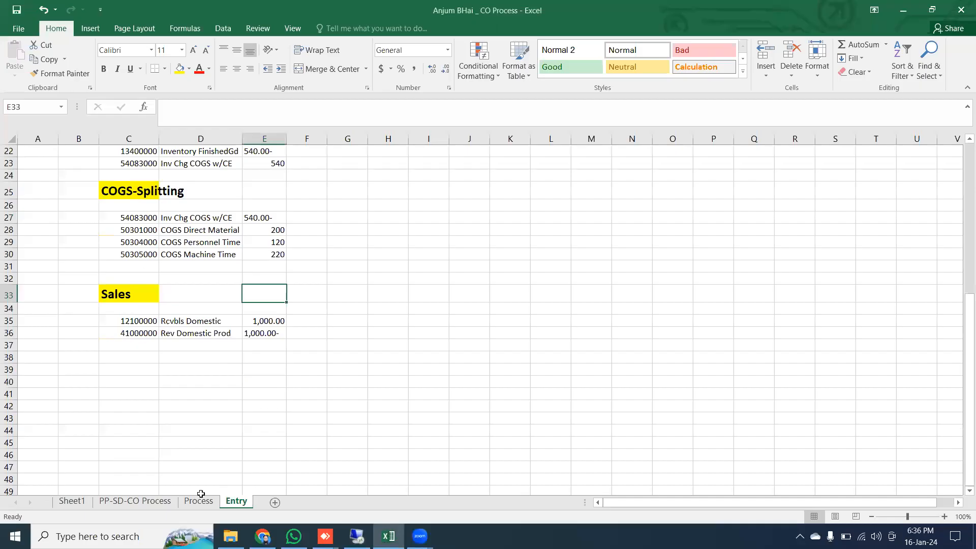
{"action": "left_click", "coordinate": [154, 503]}
{"action": "scroll", "coordinate": [92, 289], "scroll_direction": "down", "scroll_amount": 2}
{"action": "left_click_drag", "start_coordinate": [78, 270], "coordinate": [506, 335]}
Switch to SAP, leave the sales order and check the FG-8900 stock in plant 1710 with MMBE
{"action": "left_click", "coordinate": [357, 536]}
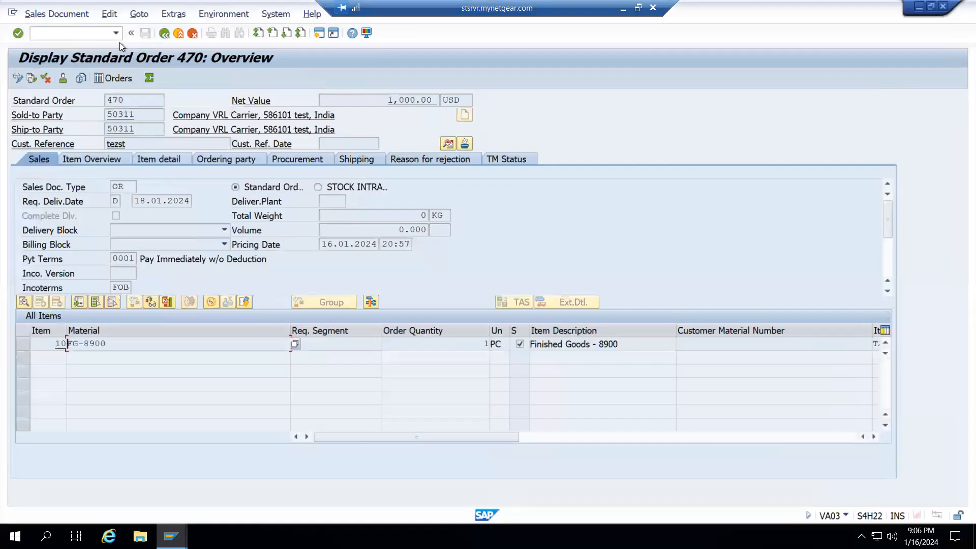
{"action": "left_click", "coordinate": [155, 34]}
{"action": "left_click", "coordinate": [155, 35]}
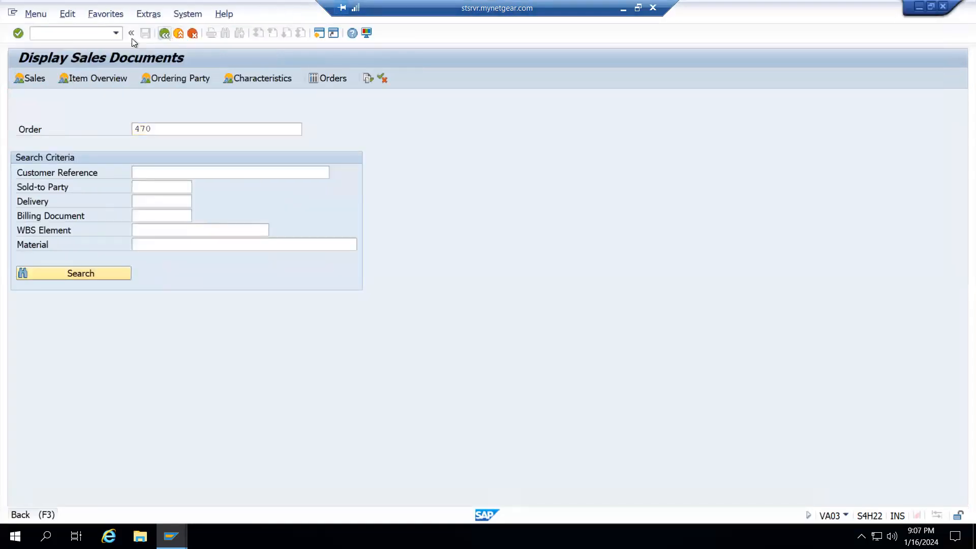
{"action": "type", "text": "mmbe"}
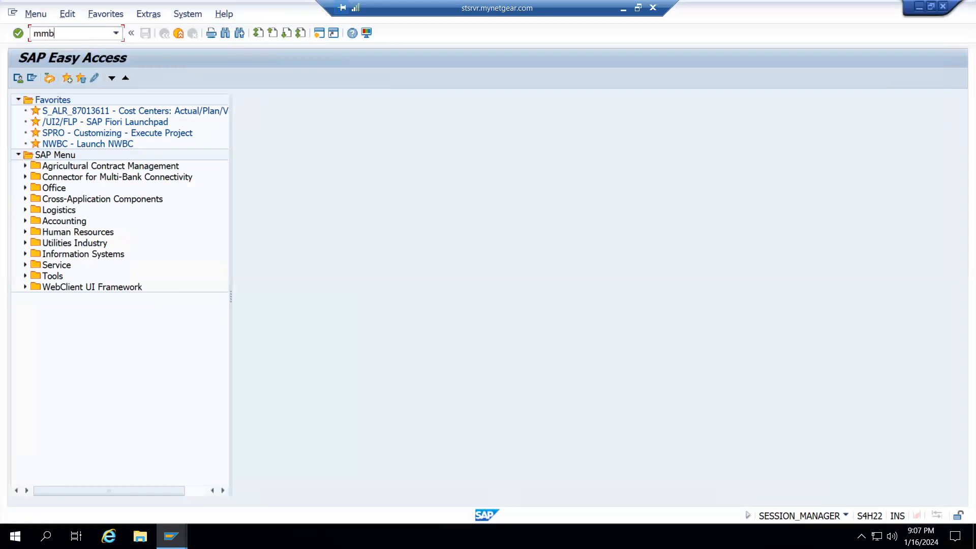
{"action": "key", "text": "Return"}
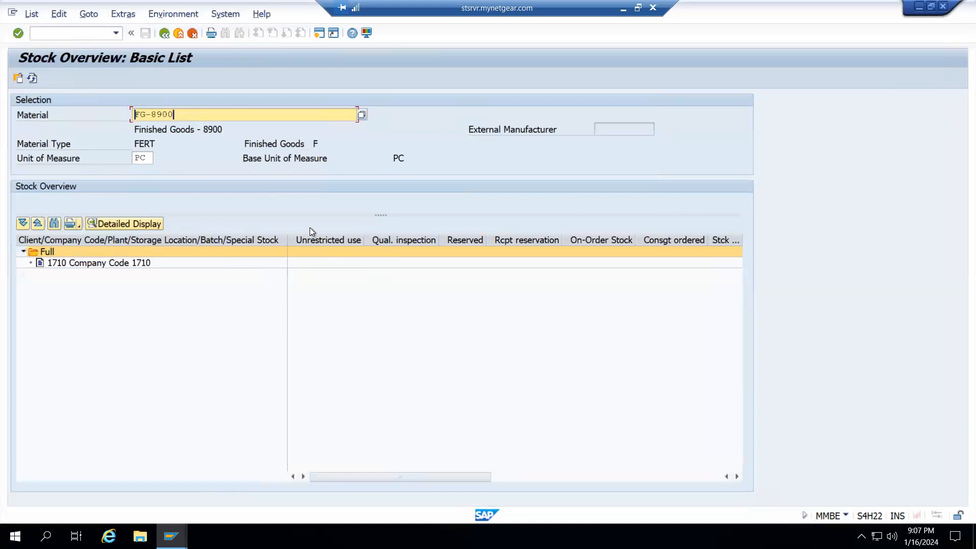
{"action": "key", "text": "F3"}
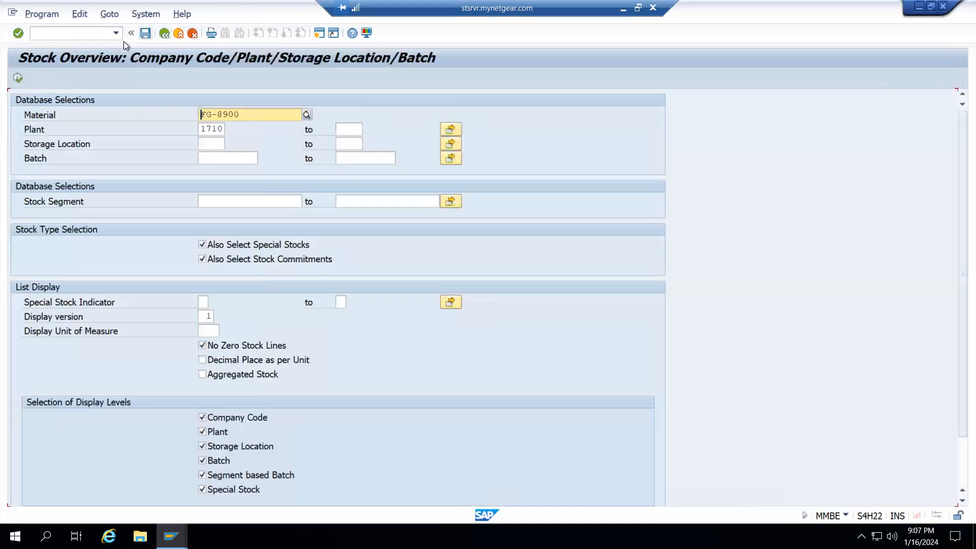
{"action": "key", "text": "shift+F3"}
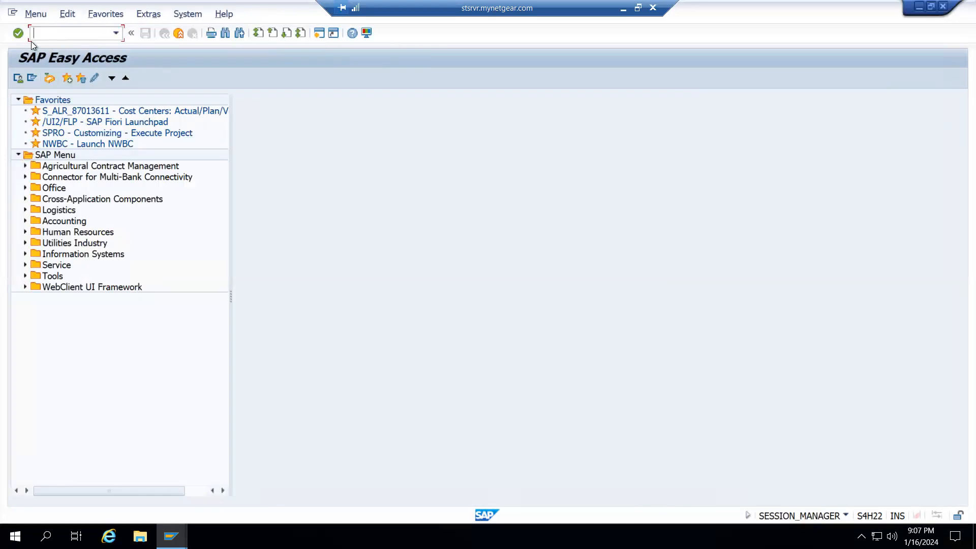
Run CKM3N for FG-8900, plant 1710, period 1/2024, with the SD document field cleared
{"action": "type", "text": "ckm3n"}
{"action": "key", "text": "Return"}
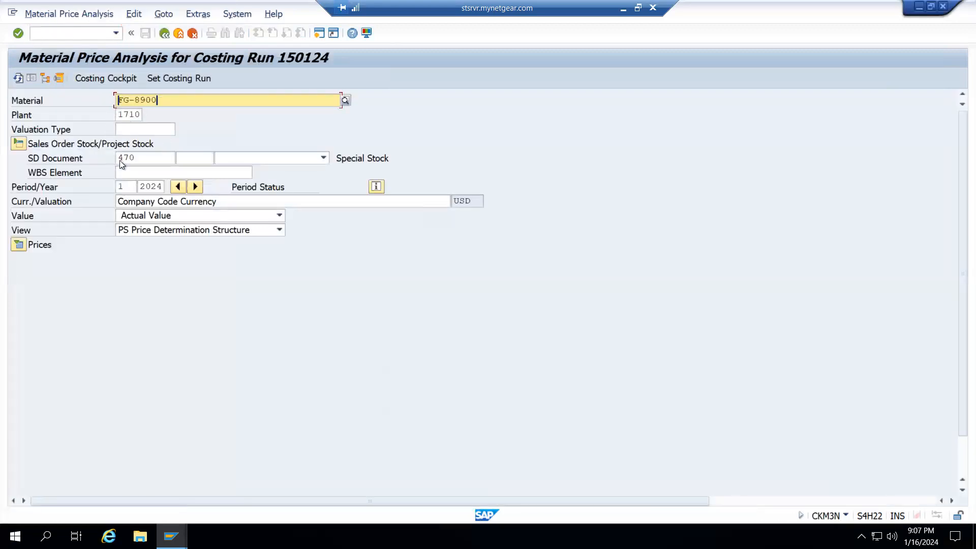
{"action": "left_click", "coordinate": [149, 158]}
{"action": "key", "text": "BackSpace"}
{"action": "key", "text": "BackSpace"}
{"action": "key", "text": "BackSpace"}
{"action": "key", "text": "Return"}
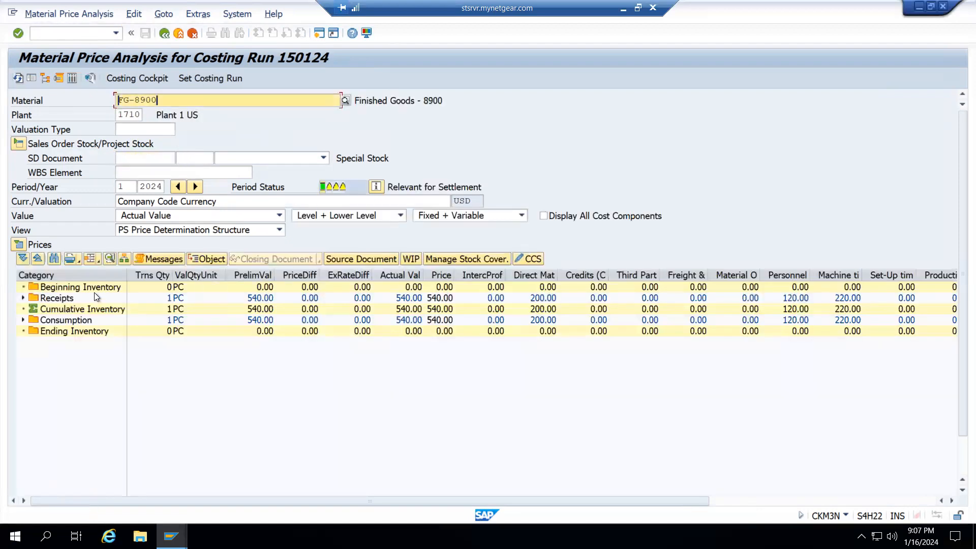
Expand Receipts and Consumption down to their individual documents, widening the Category and PrelimVal columns to read the FG-8900 entries
{"action": "left_click", "coordinate": [93, 294]}
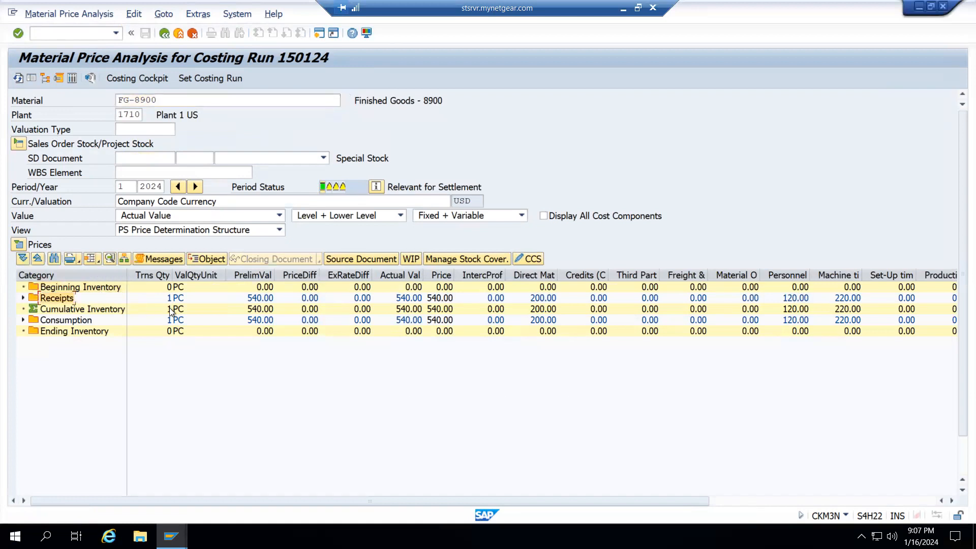
{"action": "left_click", "coordinate": [67, 324]}
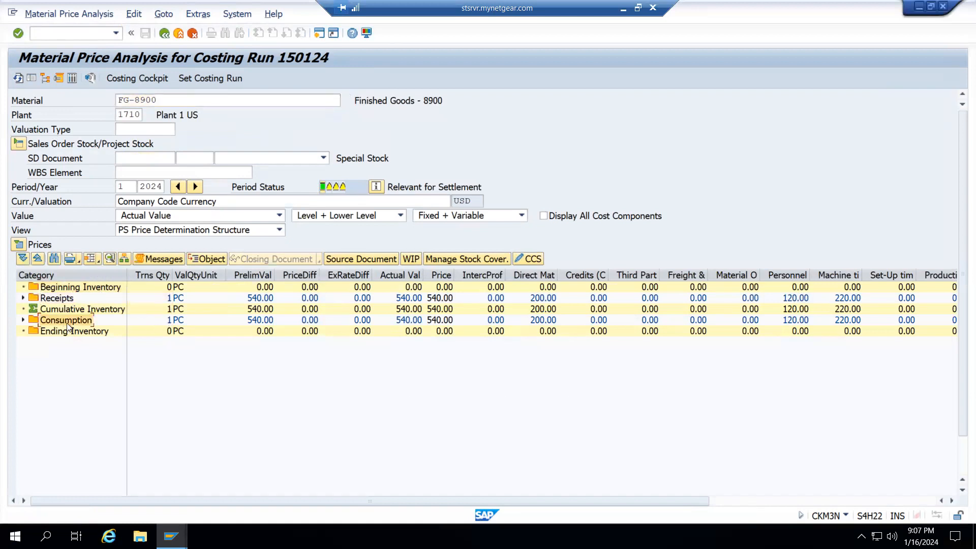
{"action": "left_click", "coordinate": [23, 299]}
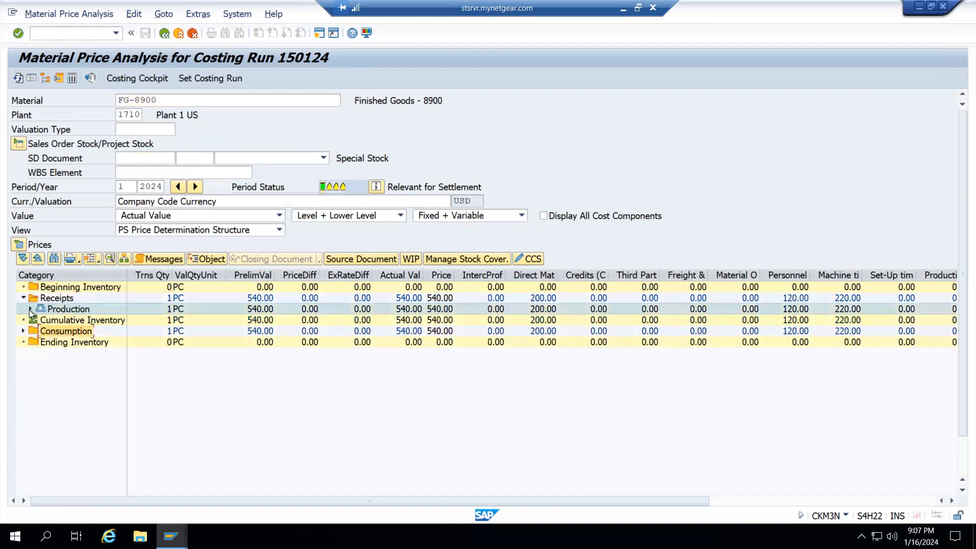
{"action": "left_click", "coordinate": [30, 309]}
{"action": "left_click", "coordinate": [23, 342]}
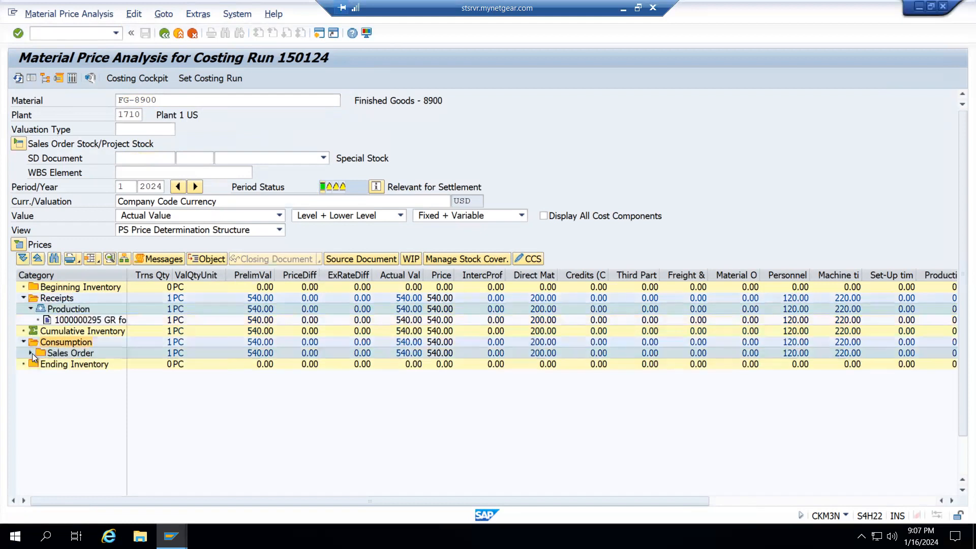
{"action": "left_click", "coordinate": [30, 353]}
{"action": "left_click_drag", "start_coordinate": [124, 275], "coordinate": [228, 275]}
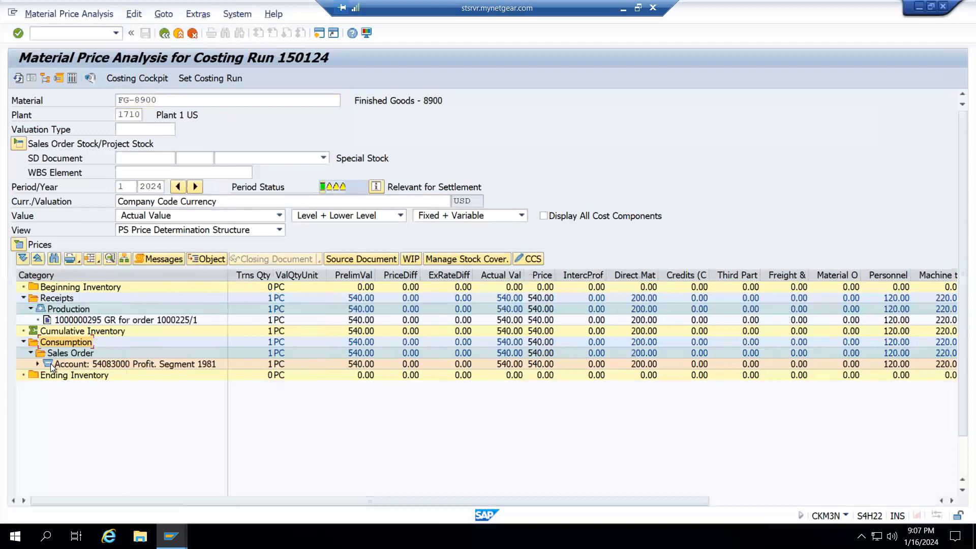
{"action": "left_click", "coordinate": [37, 364]}
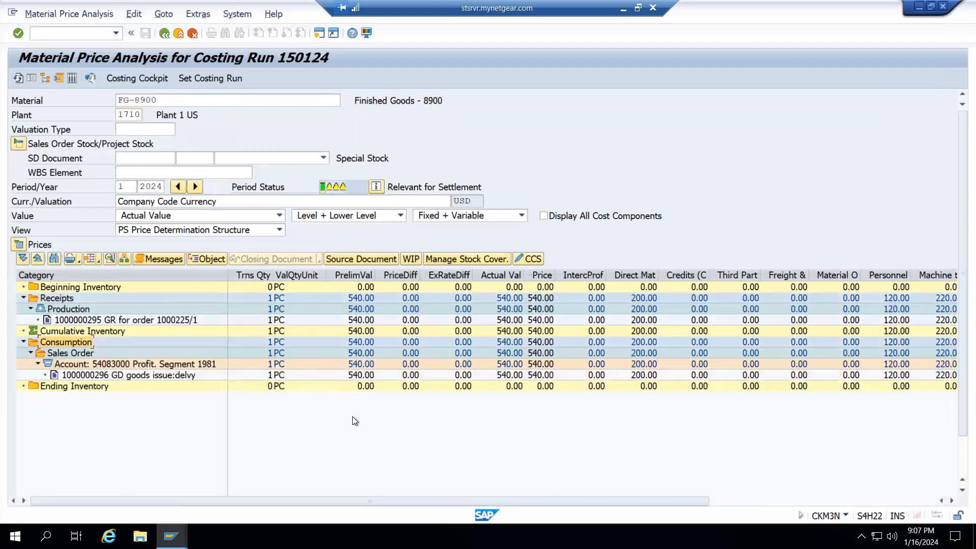
{"action": "left_click", "coordinate": [355, 375]}
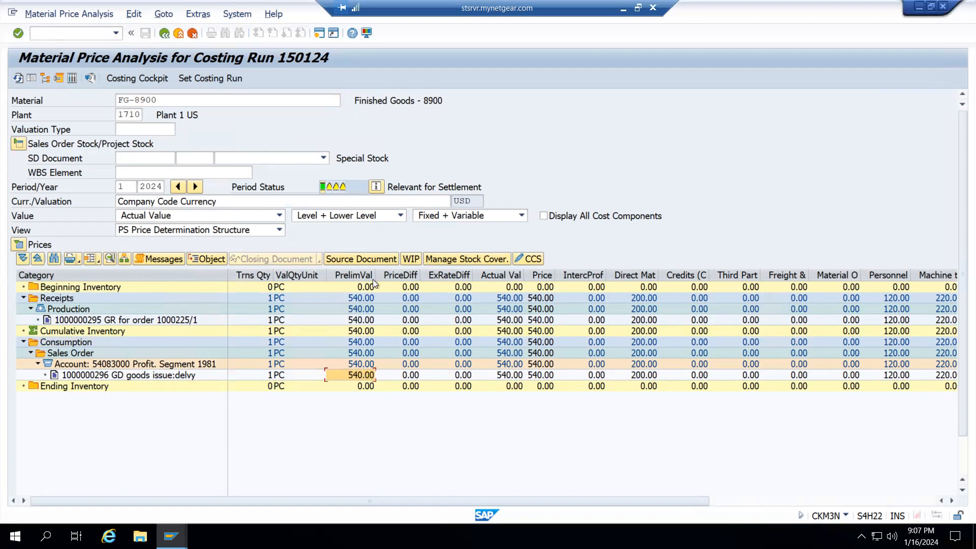
{"action": "left_click_drag", "start_coordinate": [373, 278], "coordinate": [376, 277]}
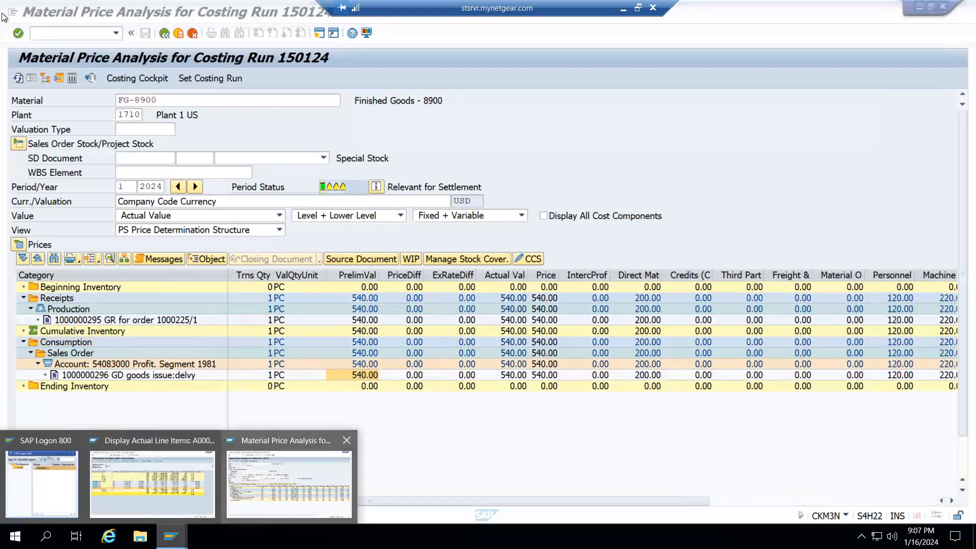
Switch to the KE24 actual line items session, leave the old list and run the report again
{"action": "mouse_move", "coordinate": [173, 535]}
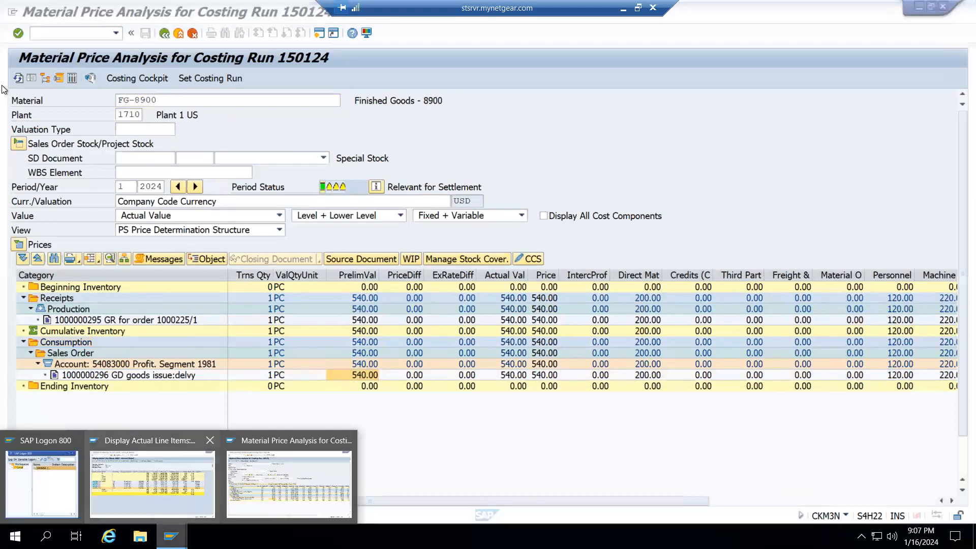
{"action": "left_click", "coordinate": [153, 478]}
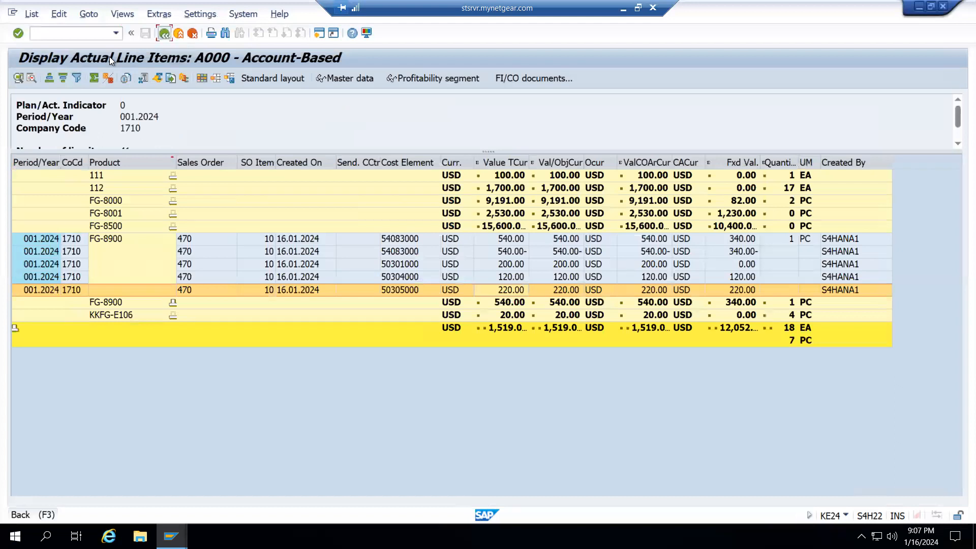
{"action": "left_click", "coordinate": [164, 33]}
{"action": "left_click", "coordinate": [18, 79]}
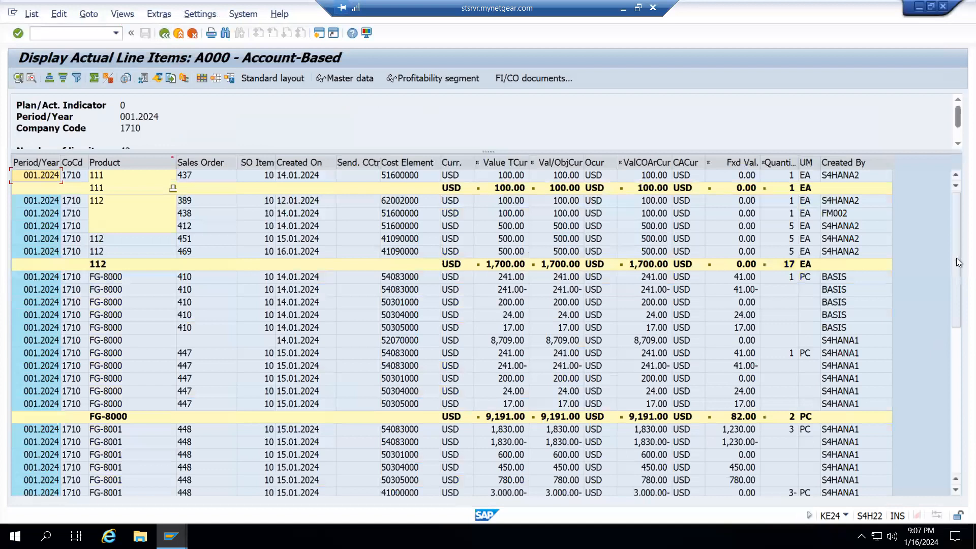
Collapse the line items list to product subtotals and expand only the FG-8900 items
{"action": "left_click_drag", "start_coordinate": [956, 259], "coordinate": [957, 464]}
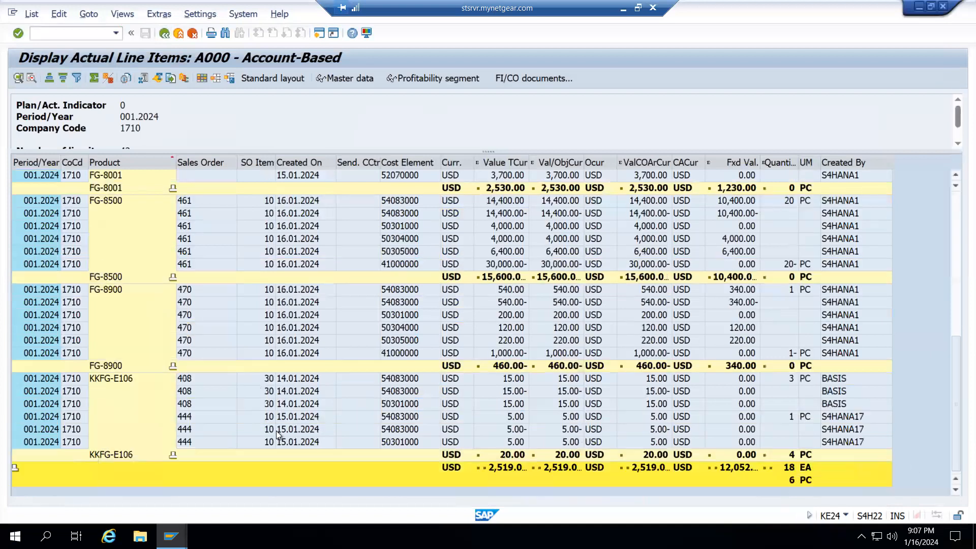
{"action": "left_click", "coordinate": [478, 471]}
{"action": "left_click", "coordinate": [174, 238]}
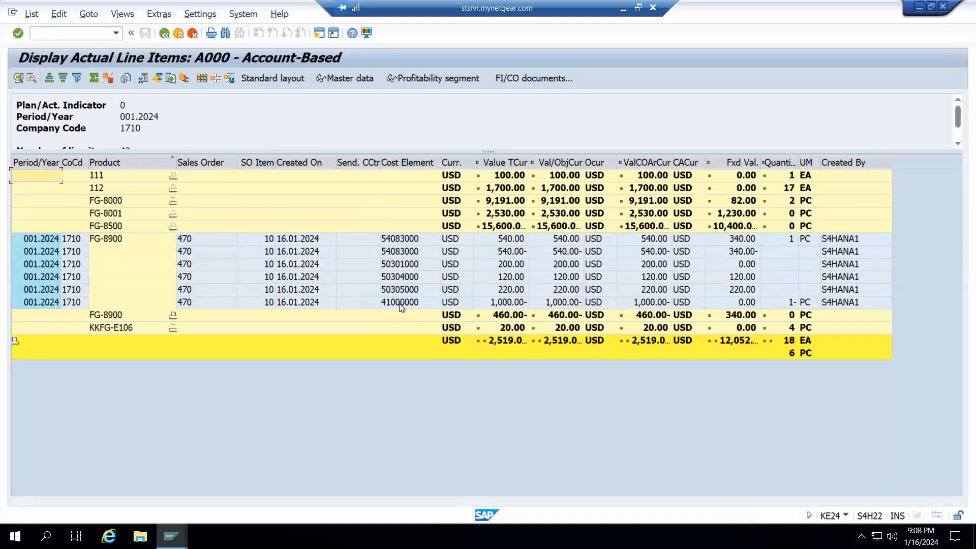
Widen the Value TCur column and review the FG-8900 revenue line, cost of sales line and product subtotal
{"action": "left_click", "coordinate": [505, 303]}
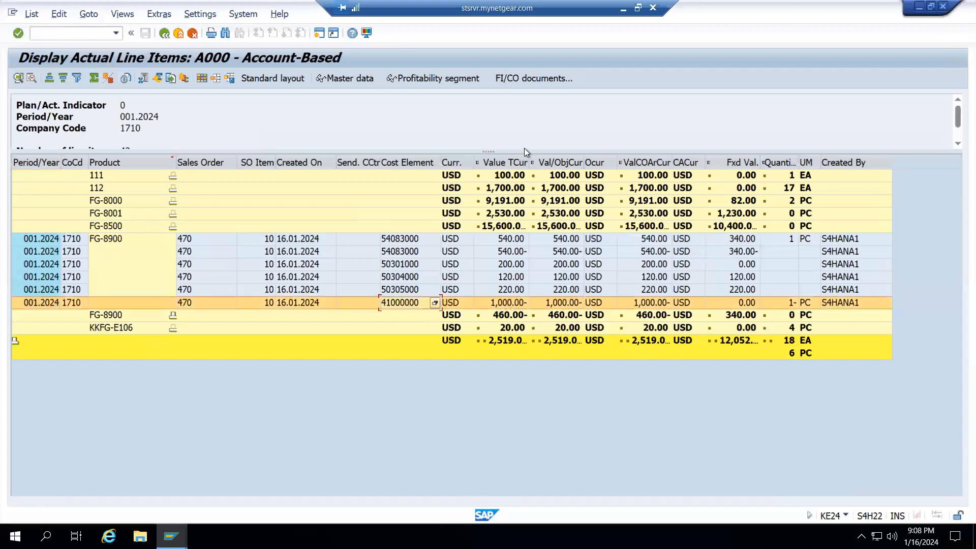
{"action": "left_click_drag", "start_coordinate": [529, 163], "coordinate": [536, 163]}
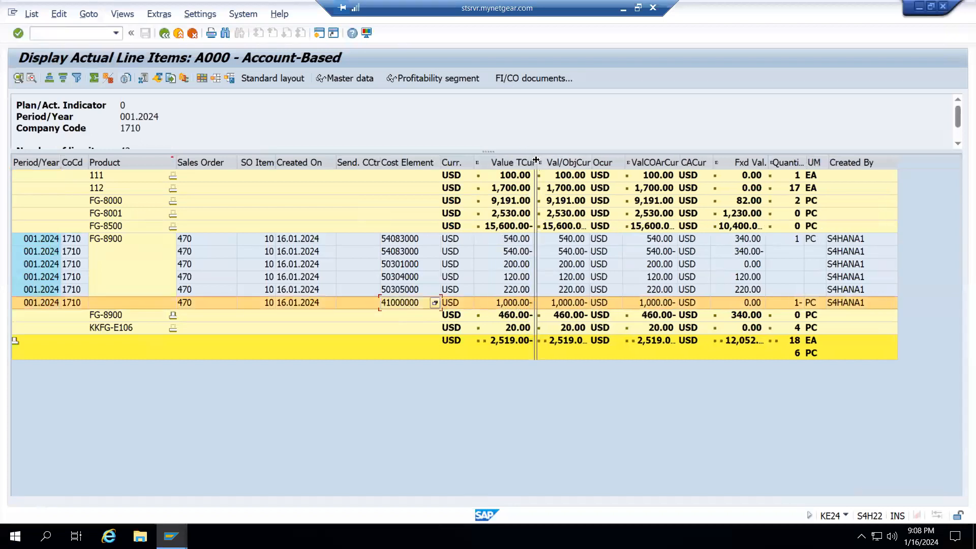
{"action": "left_click", "coordinate": [521, 316]}
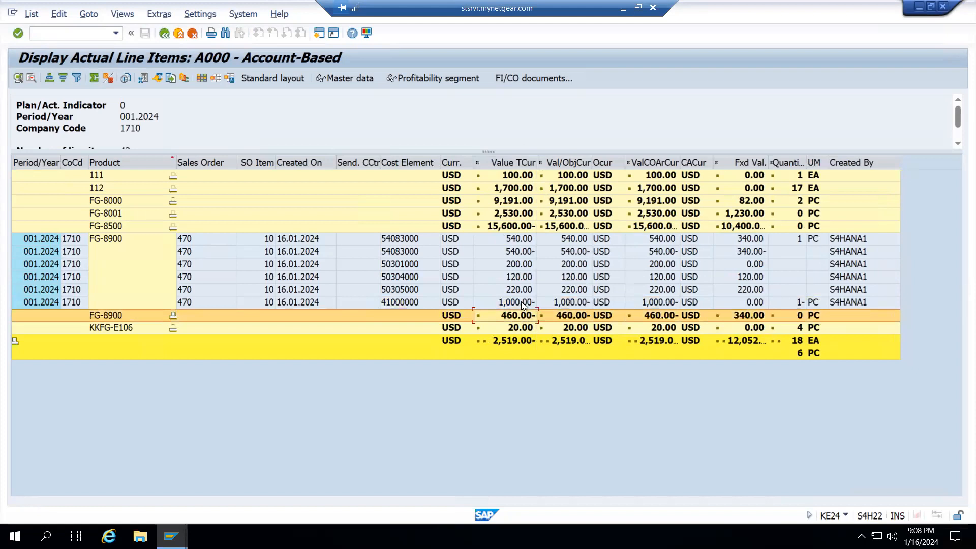
{"action": "left_click", "coordinate": [517, 242]}
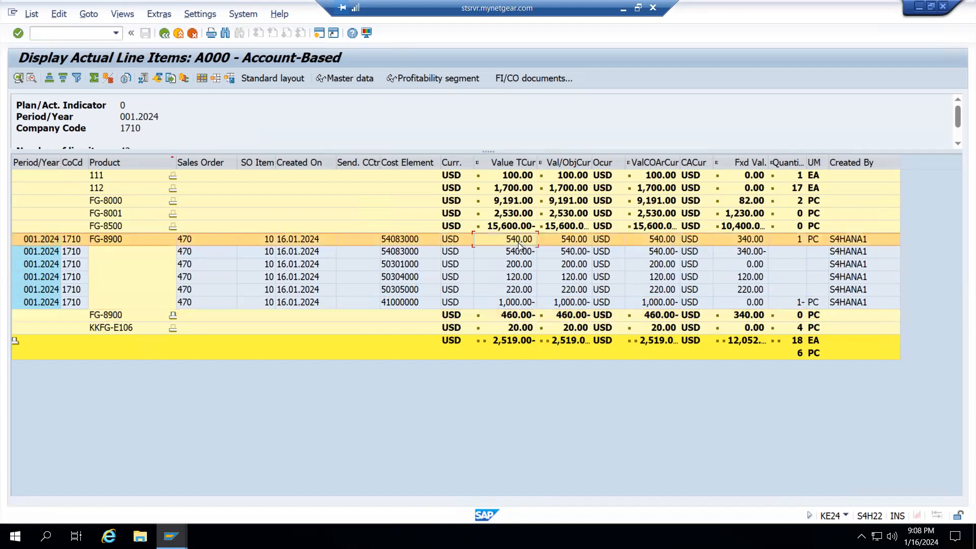
{"action": "left_click", "coordinate": [513, 303]}
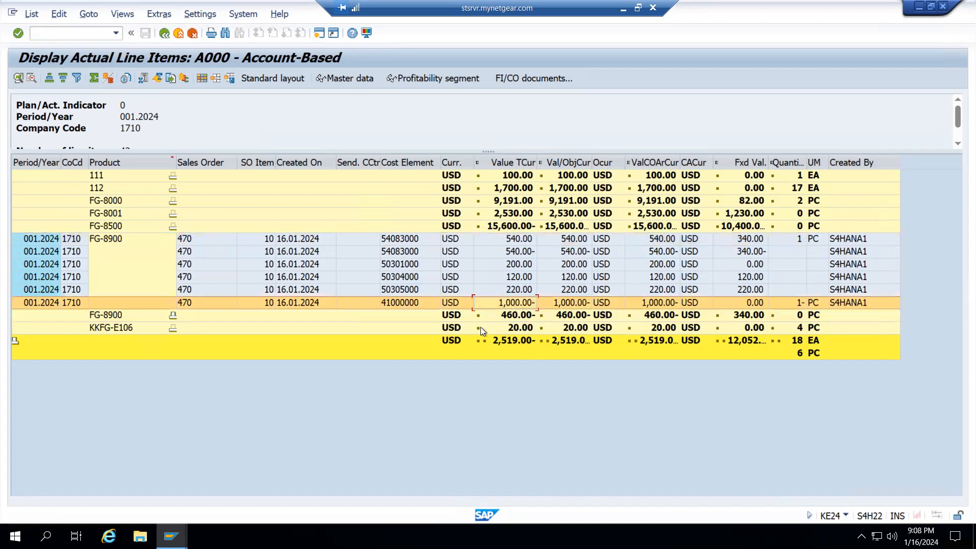
{"action": "left_click", "coordinate": [516, 316]}
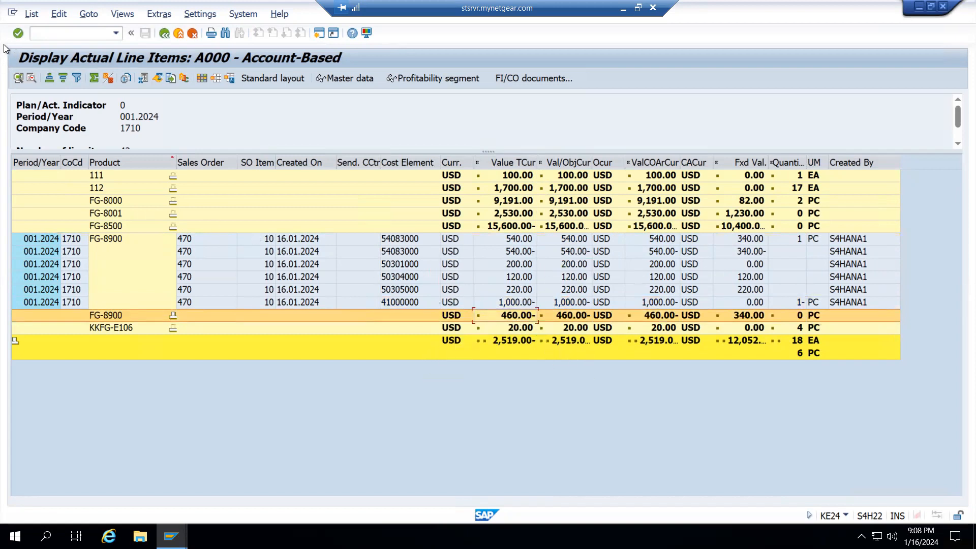
Capture a screen snip of the Display Actual Line Items list with the FG-8900 items expanded
{"action": "key", "text": "super+shift+s"}
{"action": "left_click_drag", "start_coordinate": [283, 188], "coordinate": [4, 45]}
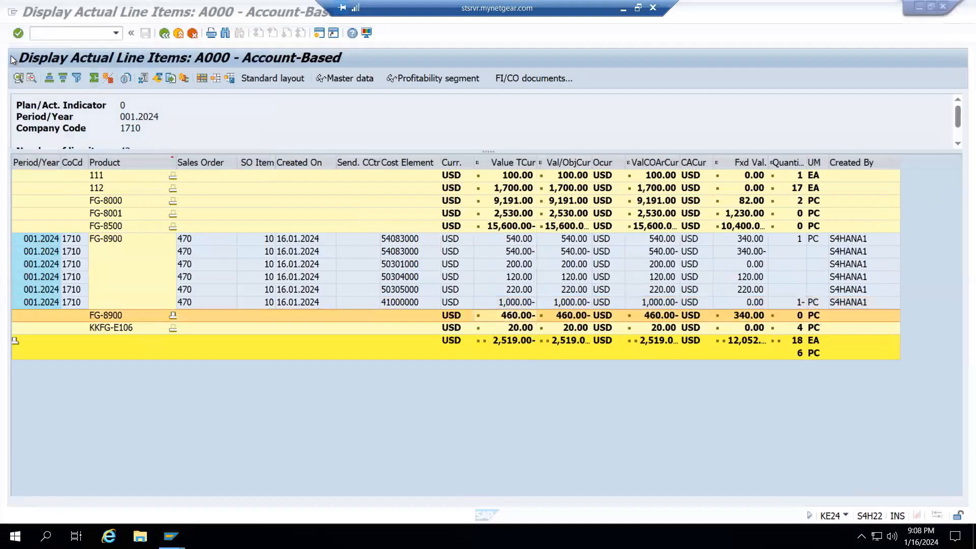
{"action": "key", "text": "super+shift+s"}
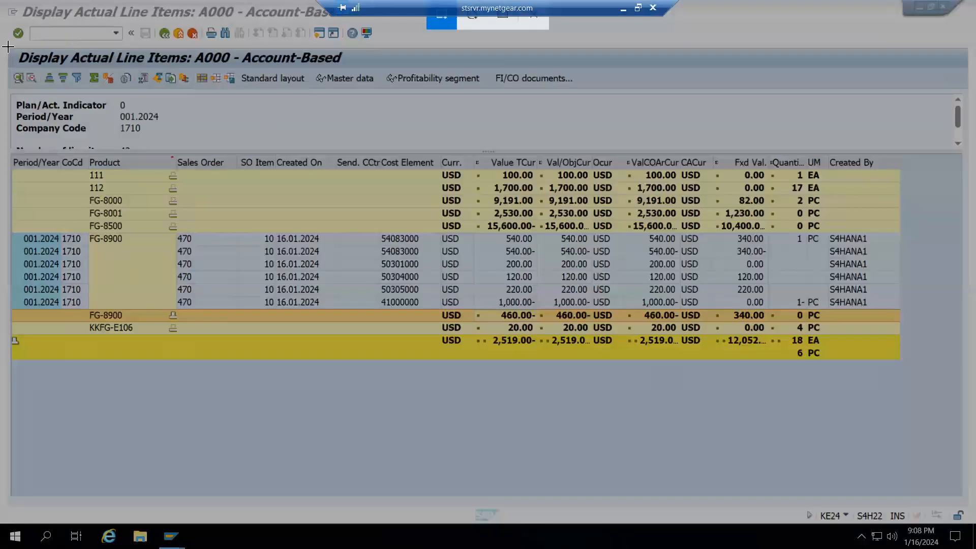
Capture a screenshot of the Display Actual Line Items report and switch to the Excel workbook
{"action": "left_click_drag", "start_coordinate": [7, 47], "coordinate": [970, 349]}
{"action": "left_click_drag", "start_coordinate": [939, 316], "coordinate": [963, 376]}
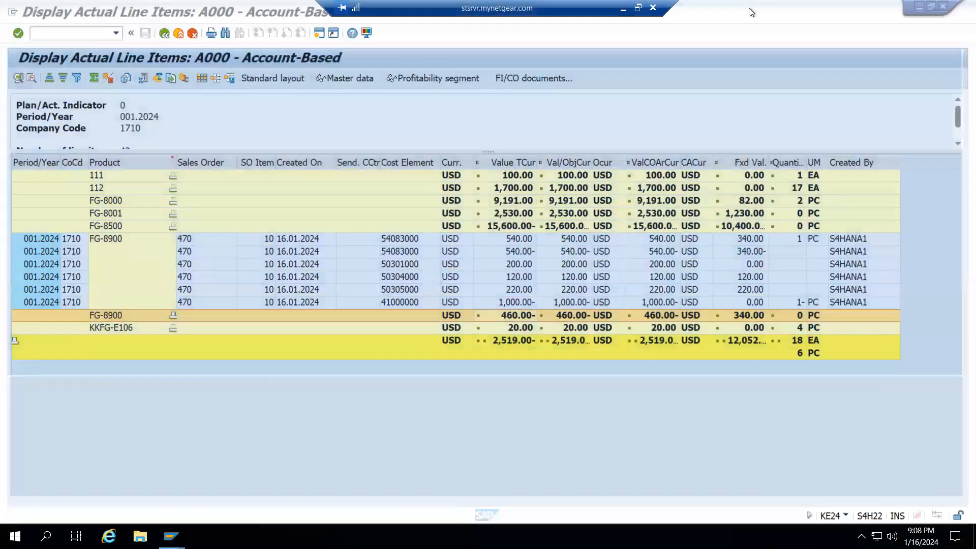
{"action": "key", "text": "alt+Tab"}
Add a new worksheet before the Process sheet and name it SS
{"action": "left_click", "coordinate": [275, 502]}
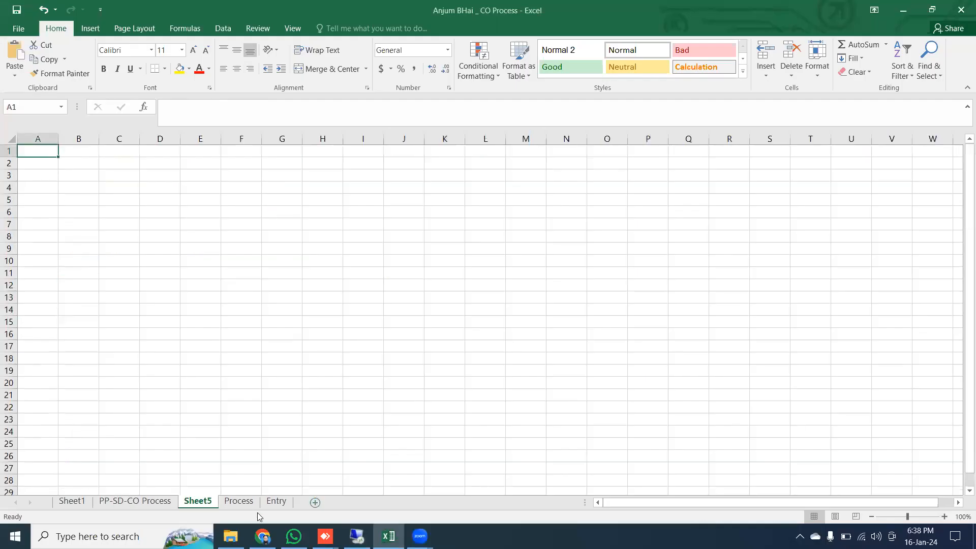
{"action": "right_click", "coordinate": [213, 503]}
{"action": "left_click", "coordinate": [249, 386]}
{"action": "type", "text": "S"}
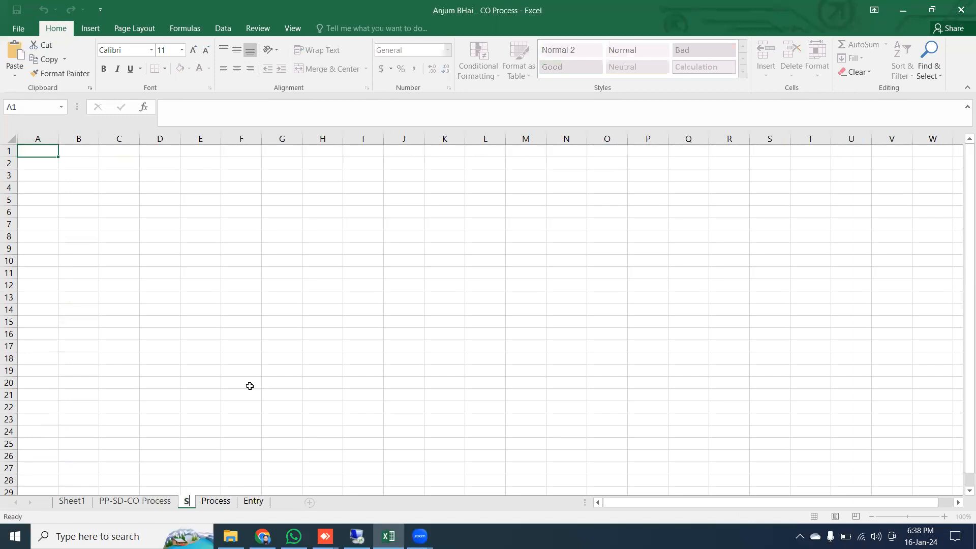
{"action": "type", "text": "S"}
Paste the captured line items report into the SS sheet at cell B3
{"action": "left_click", "coordinate": [65, 173]}
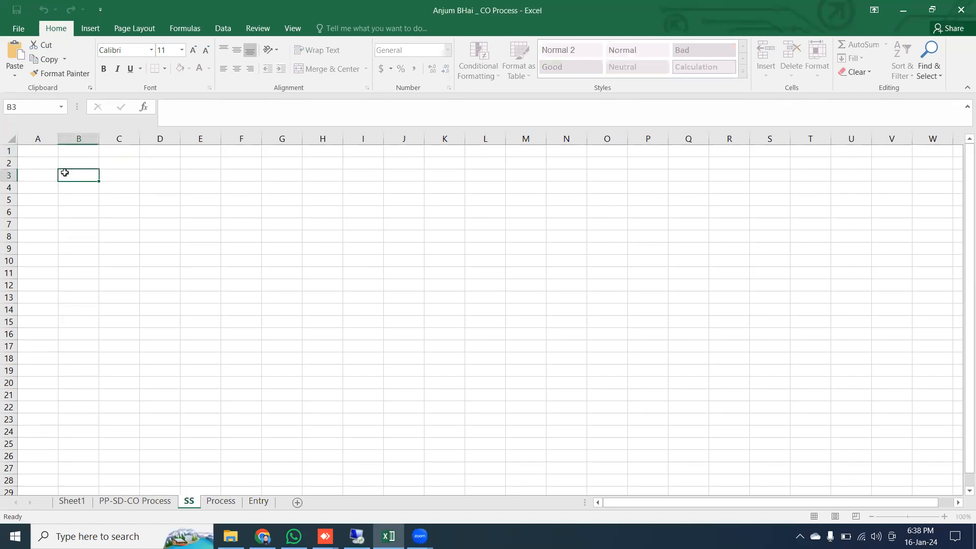
{"action": "key", "text": "ctrl+v"}
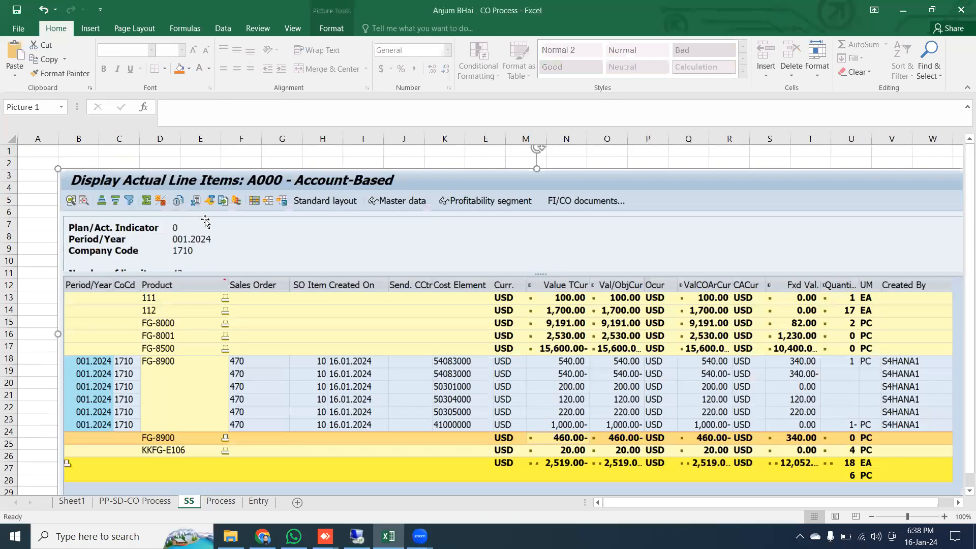
{"action": "left_click", "coordinate": [126, 159]}
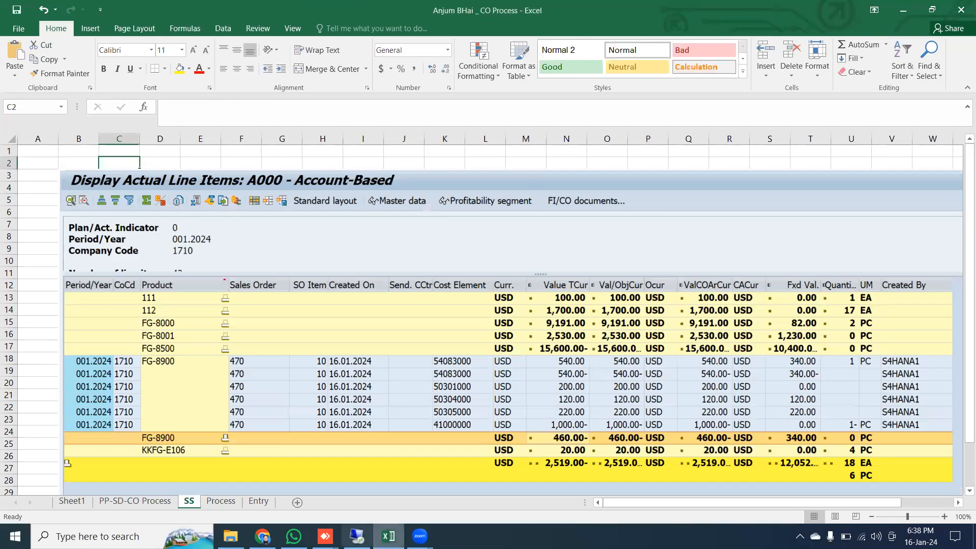
Switch to SAP, open transaction CKM3N in place of the line items report and expand the Consumption category of FG-8900
{"action": "left_click", "coordinate": [357, 536]}
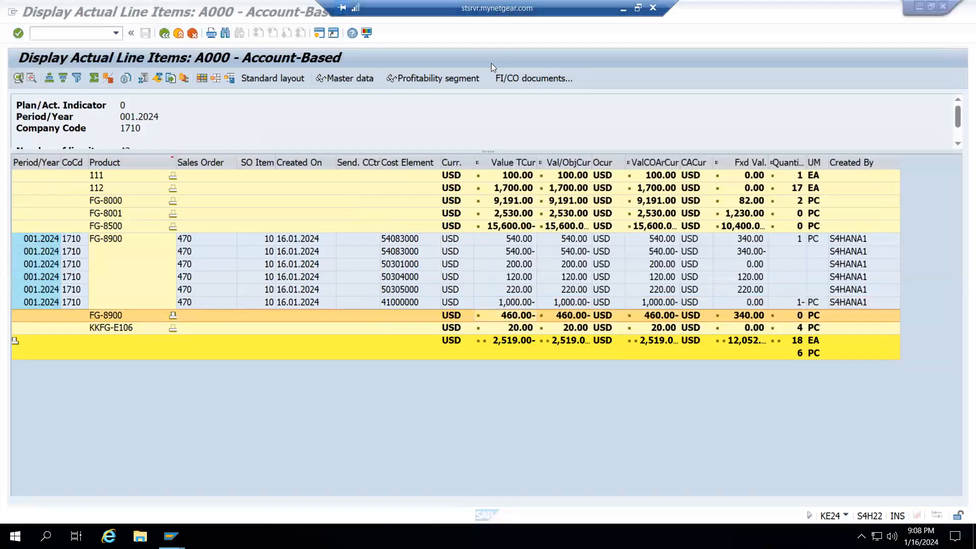
{"action": "key", "text": "F3"}
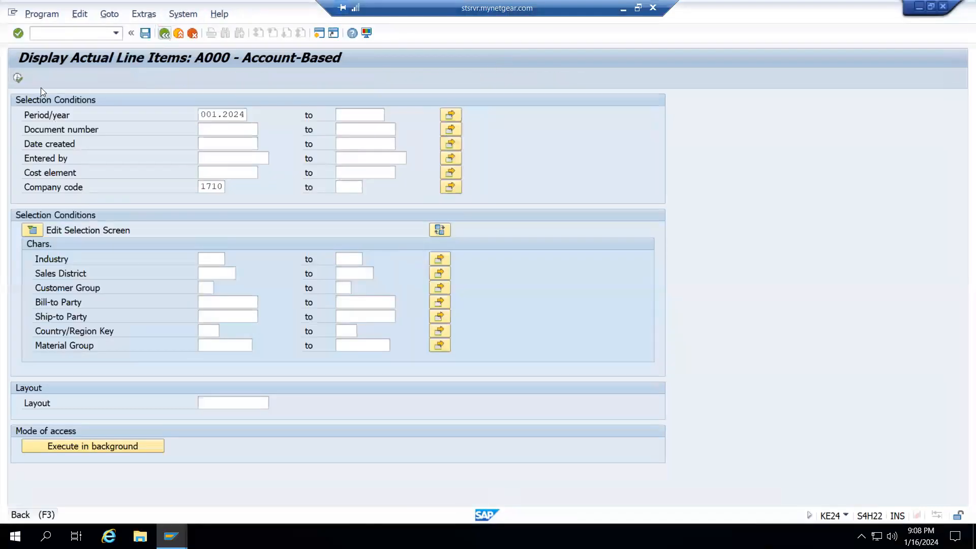
{"action": "key", "text": "F3"}
{"action": "type", "text": "ckm3n"}
{"action": "key", "text": "Return"}
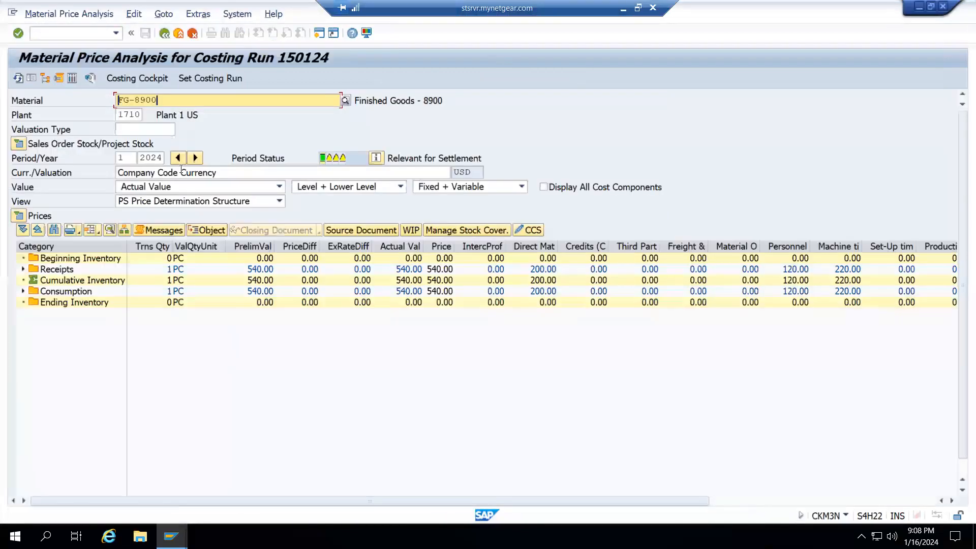
{"action": "left_click", "coordinate": [23, 292]}
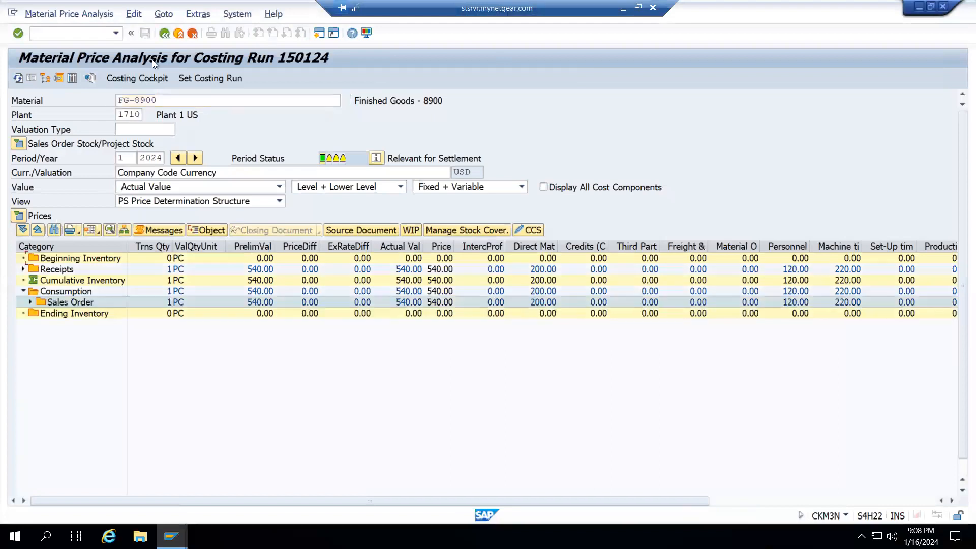
{"action": "key", "text": "F3"}
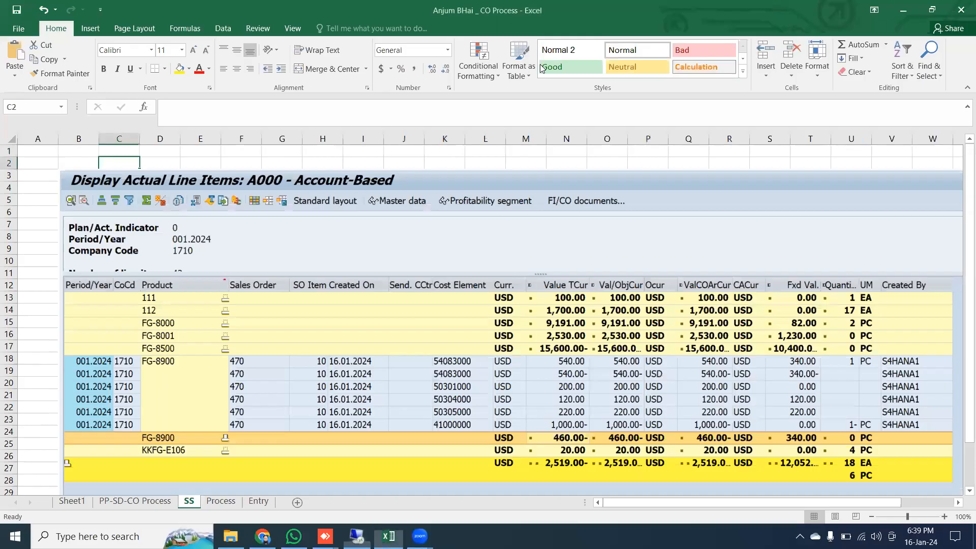
In Excel, copy the code S_ALR_87013611 from the Actual Amount Posted in Cost Center row of the PP-SD-CO Process sheet
{"action": "left_click", "coordinate": [135, 501]}
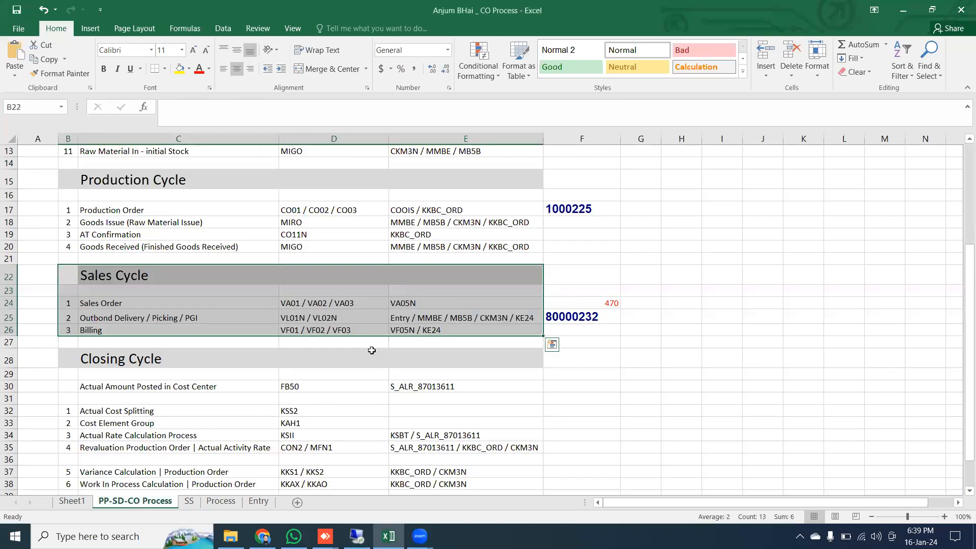
{"action": "scroll", "coordinate": [371, 351], "scroll_direction": "down", "scroll_amount": 4}
{"action": "left_click_drag", "start_coordinate": [63, 266], "coordinate": [457, 266]}
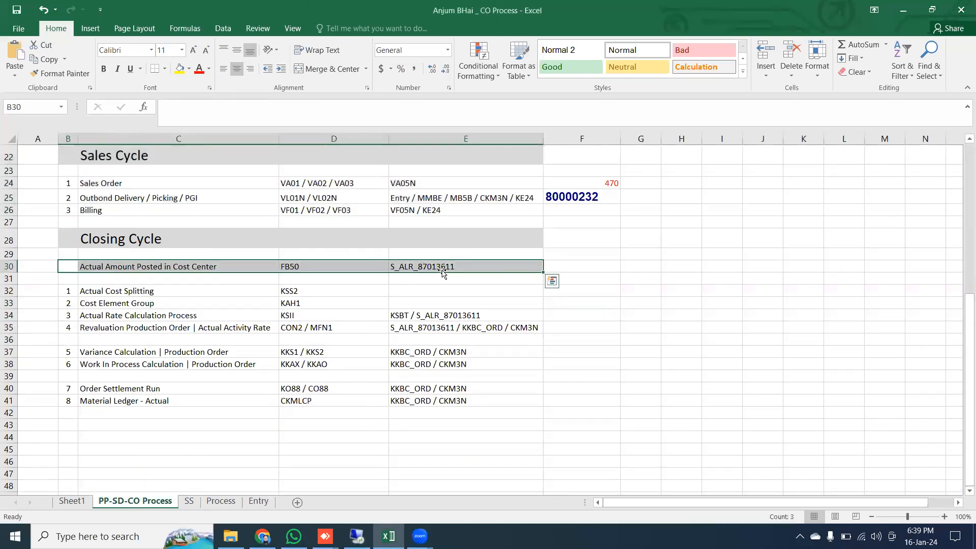
{"action": "left_click", "coordinate": [437, 267]}
{"action": "left_click_drag", "start_coordinate": [230, 107], "coordinate": [155, 108]}
{"action": "key", "text": "ctrl+c"}
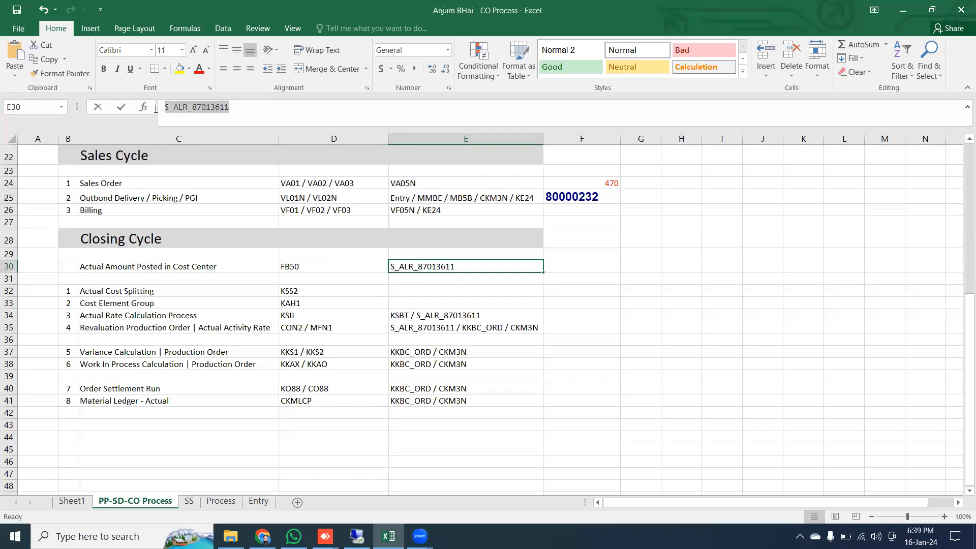
Switch to SAP and start the cost center report with the copied transaction code S_ALR_87013611
{"action": "left_click", "coordinate": [356, 536]}
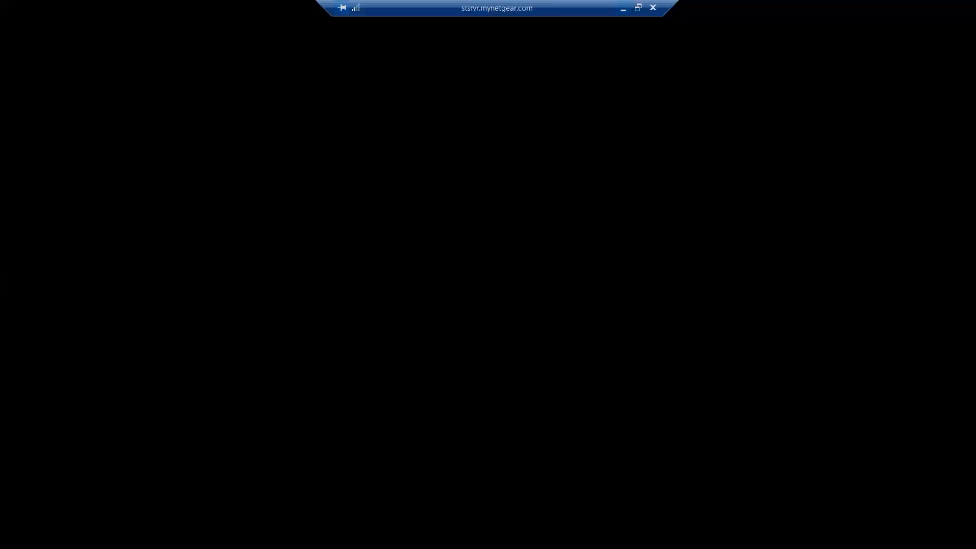
{"action": "key", "text": "ctrl+v"}
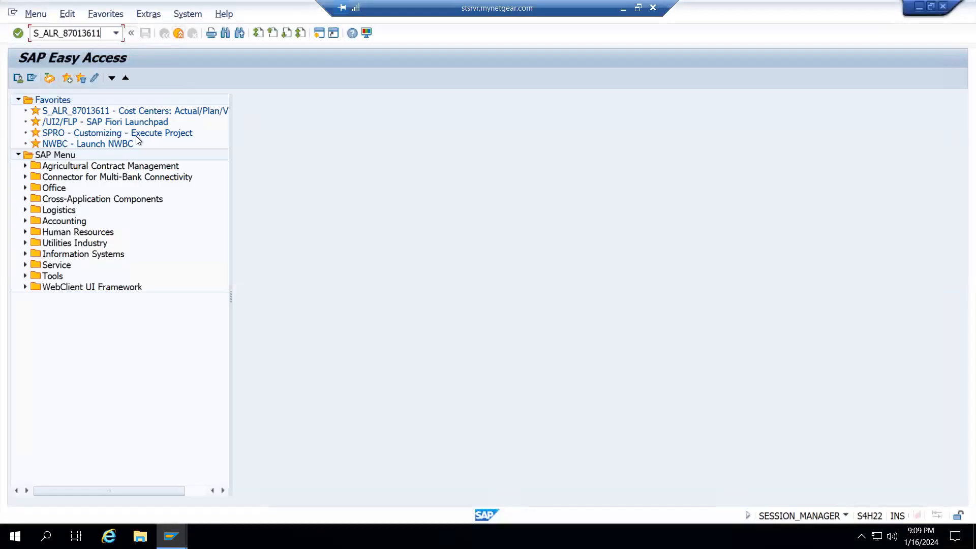
{"action": "key", "text": "Return"}
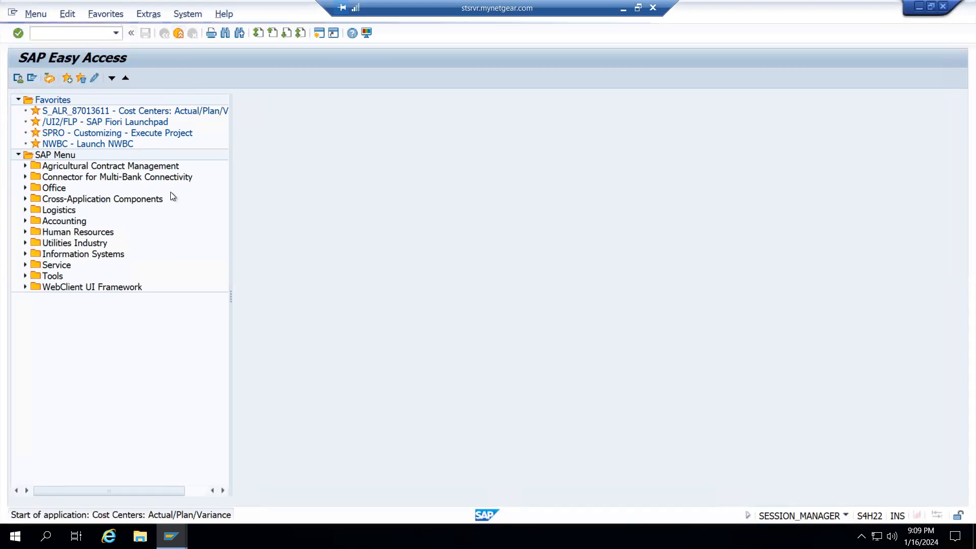
Limit the report selection to period 1 by setting both From Period and To Period to 1
{"action": "left_click", "coordinate": [214, 144]}
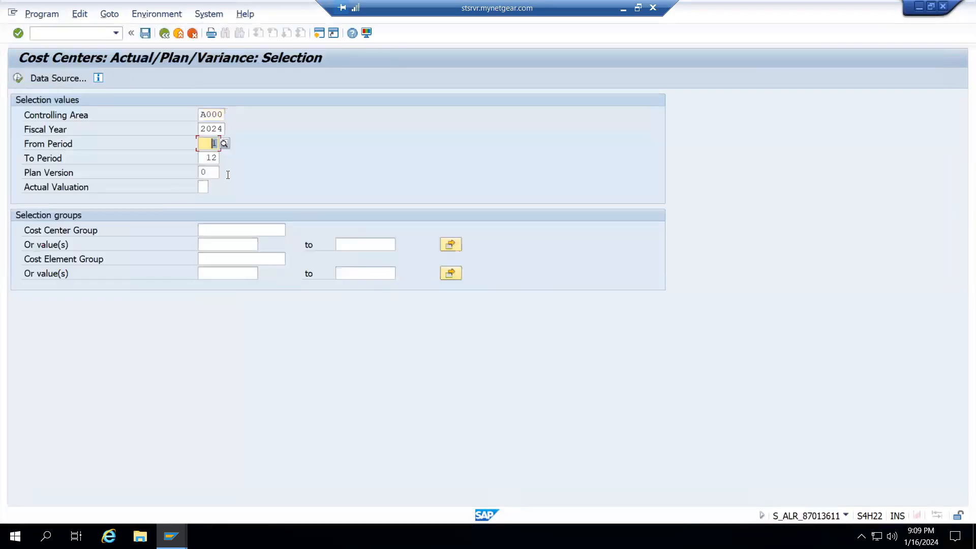
{"action": "key", "text": "BackSpace"}
{"action": "type", "text": "1"}
{"action": "key", "text": "Tab"}
{"action": "key", "text": "BackSpace"}
{"action": "type", "text": "12"}
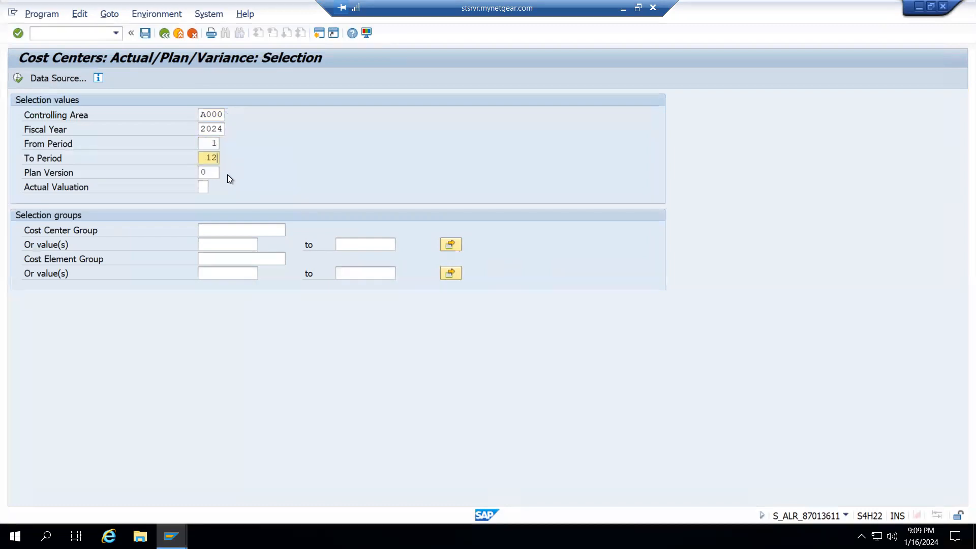
{"action": "left_click", "coordinate": [218, 160]}
{"action": "key", "text": "BackSpace"}
Enter SS_PRD4 as the cost center value in the report's selection groups
{"action": "left_click", "coordinate": [223, 240]}
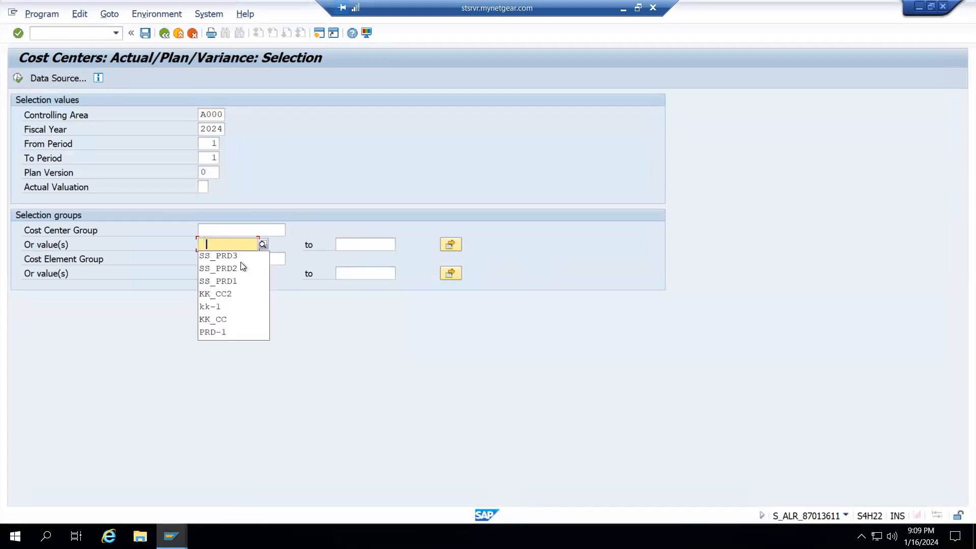
{"action": "left_click", "coordinate": [233, 257]}
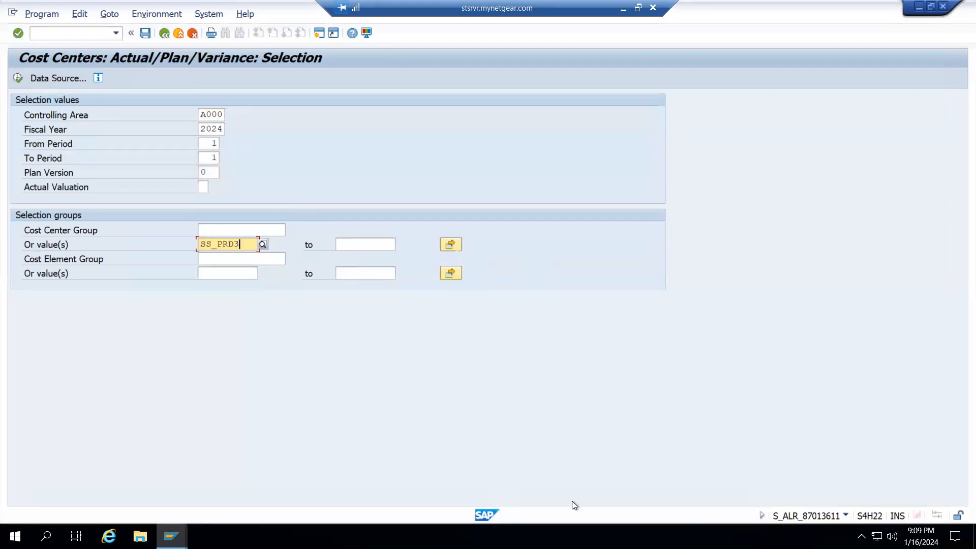
{"action": "key", "text": "BackSpace"}
{"action": "type", "text": "4"}
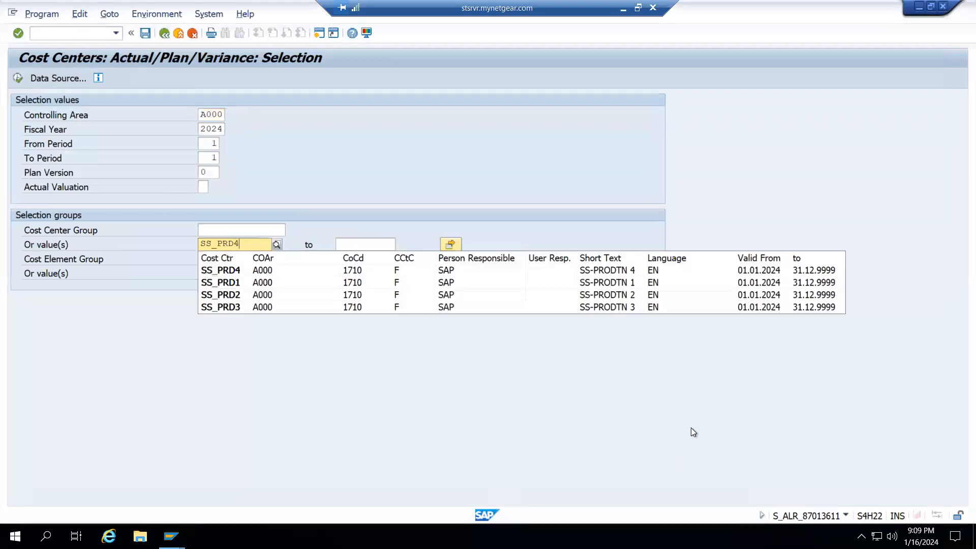
{"action": "left_click", "coordinate": [224, 271]}
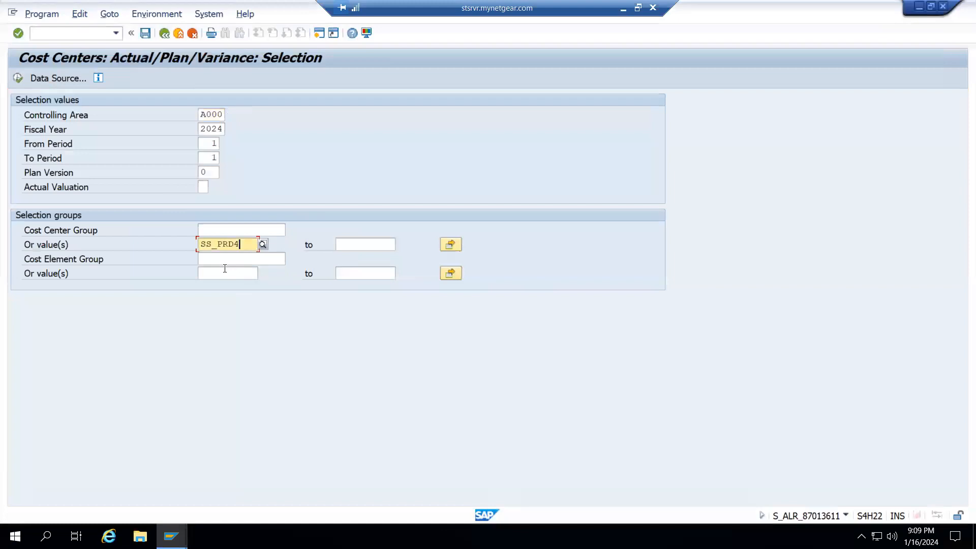
Run the report, examine the actual costs and activity quantities of cost center SS_PRD4, and exit the report
{"action": "key", "text": "Return"}
{"action": "double_click", "coordinate": [246, 246]}
{"action": "left_click", "coordinate": [18, 77]}
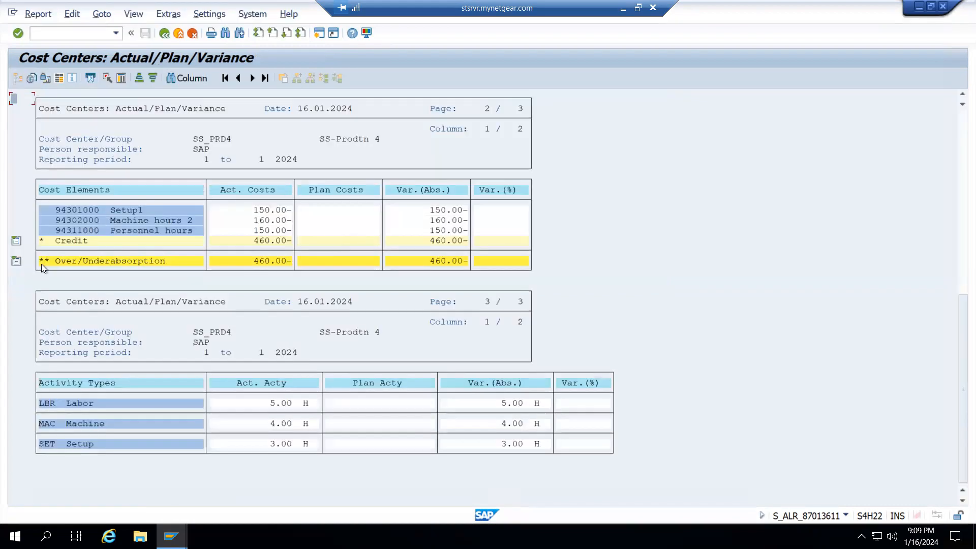
{"action": "scroll", "coordinate": [306, 147], "scroll_direction": "up", "scroll_amount": 2}
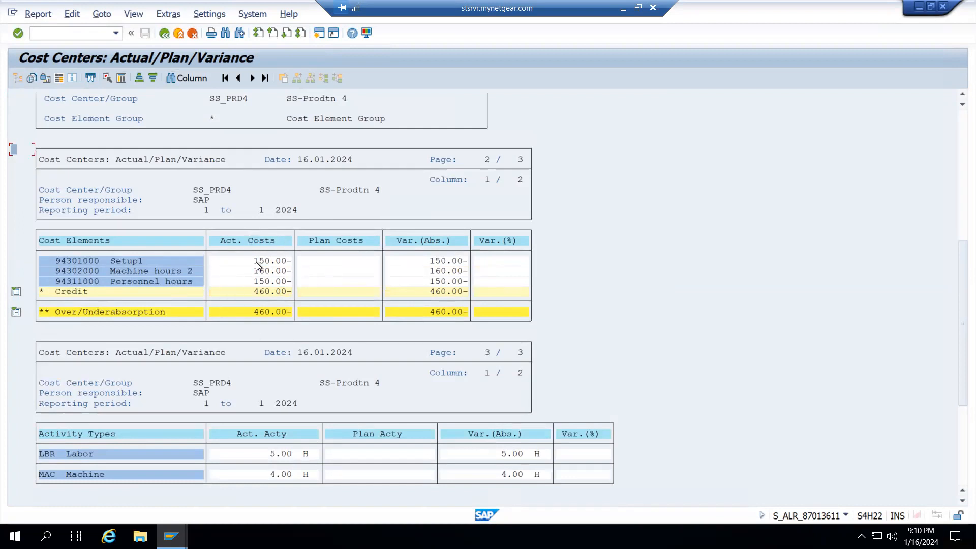
{"action": "scroll", "coordinate": [267, 261], "scroll_direction": "down", "scroll_amount": 2}
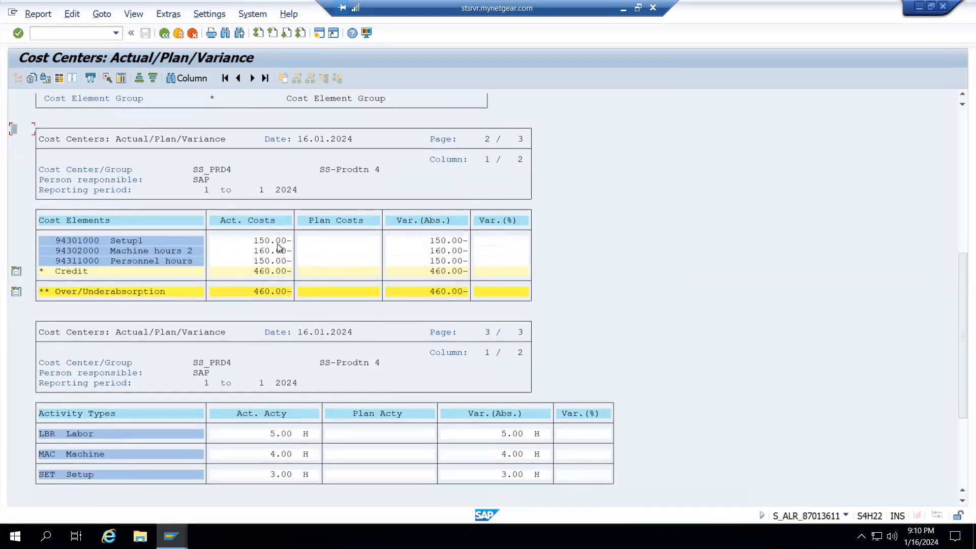
{"action": "scroll", "coordinate": [277, 243], "scroll_direction": "down", "scroll_amount": 1}
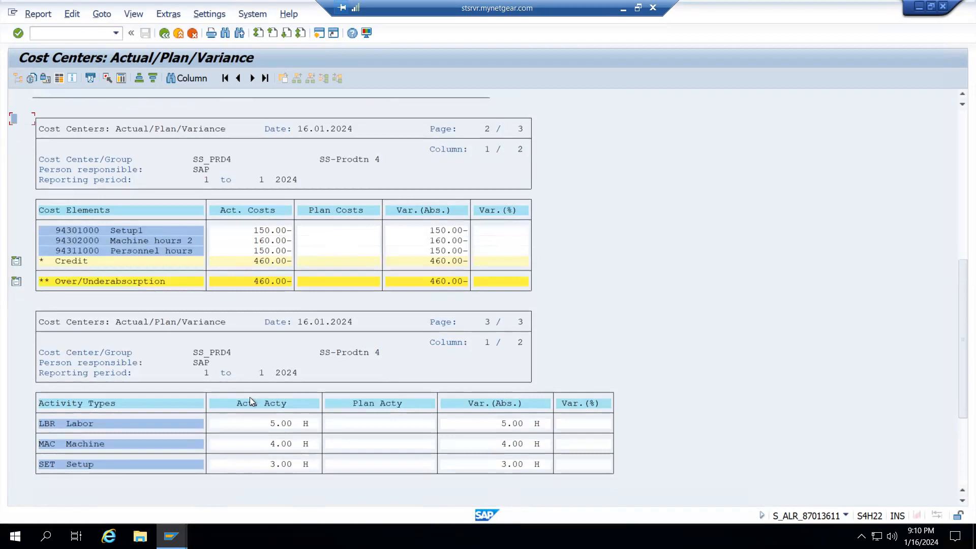
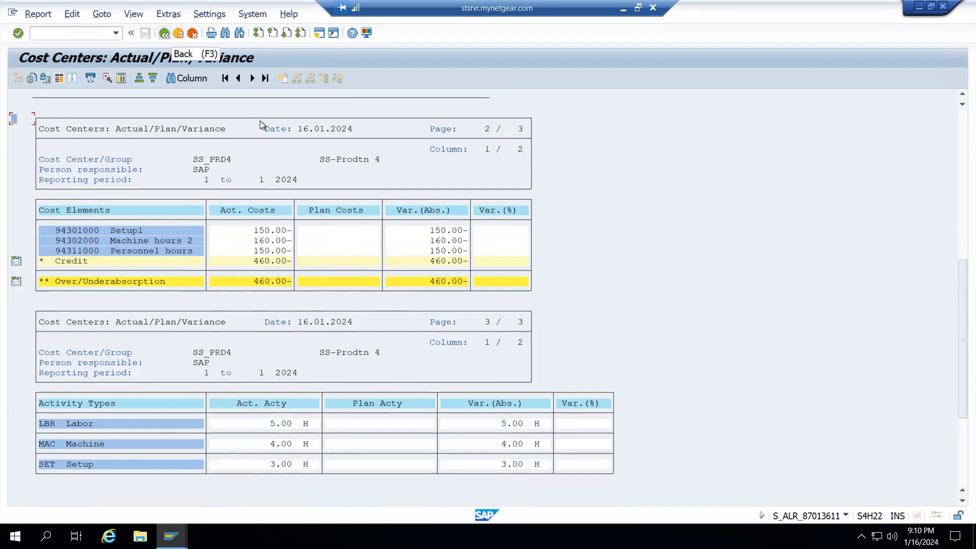
{"action": "key", "text": "F3"}
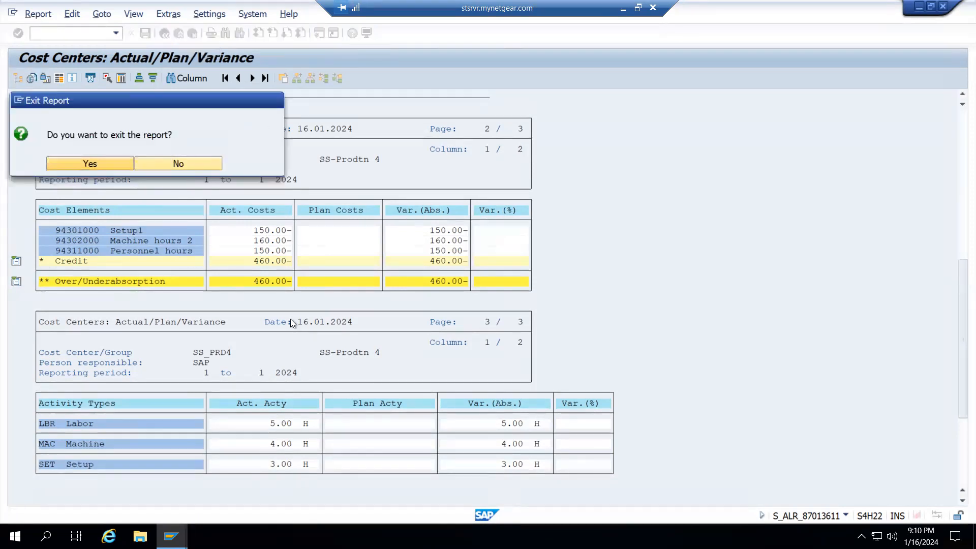
{"action": "left_click", "coordinate": [121, 161]}
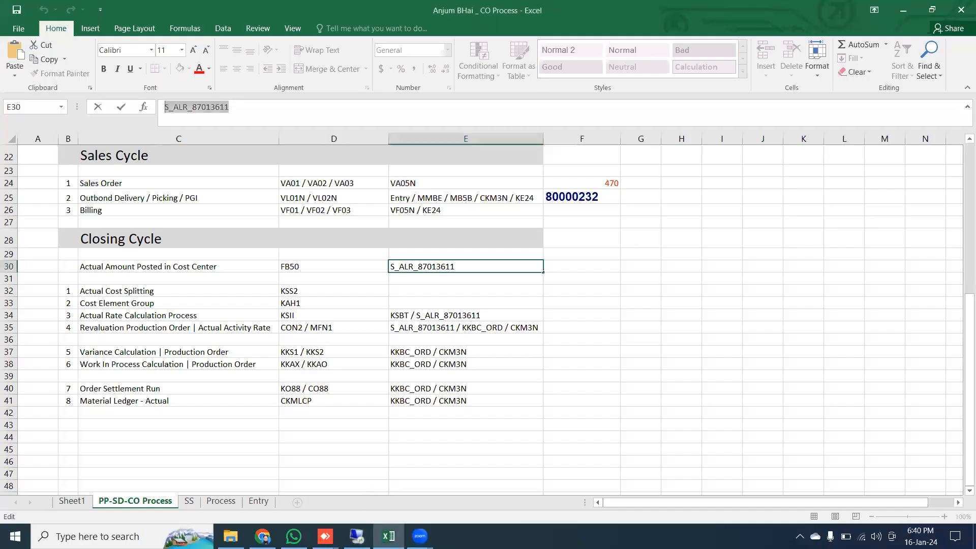
Switch to the SAP session showing Material Price Analysis, leave it and open transaction FB50
{"action": "left_click", "coordinate": [357, 536]}
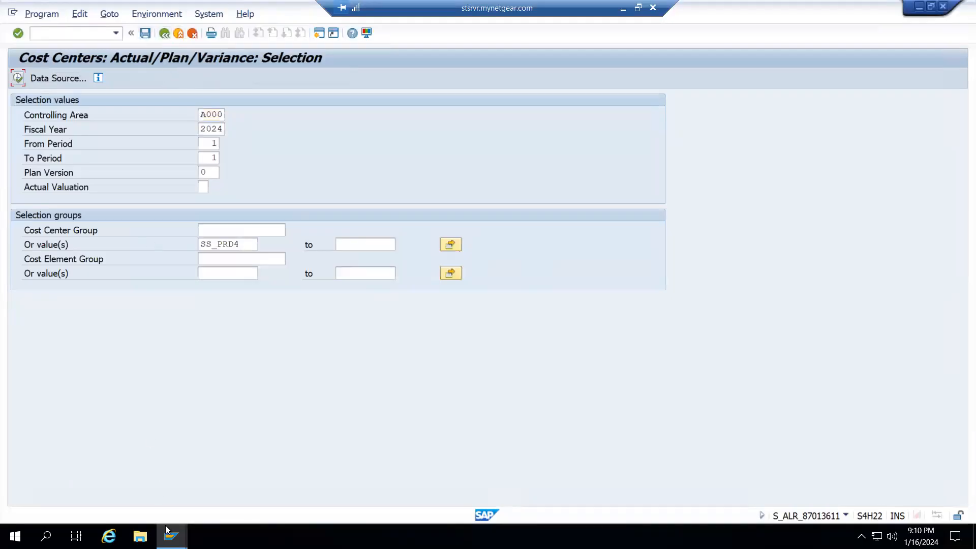
{"action": "mouse_move", "coordinate": [168, 532]}
{"action": "left_click", "coordinate": [285, 480]}
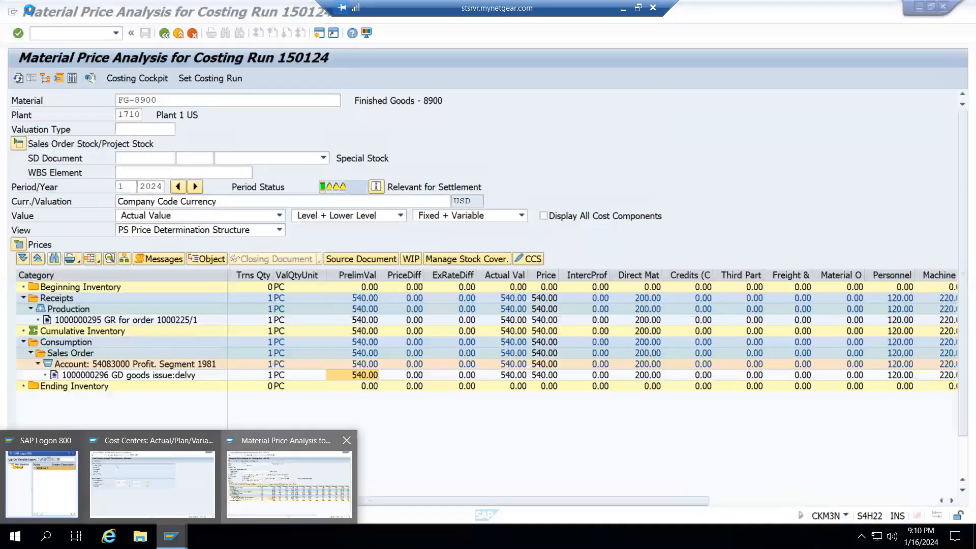
{"action": "key", "text": "F3"}
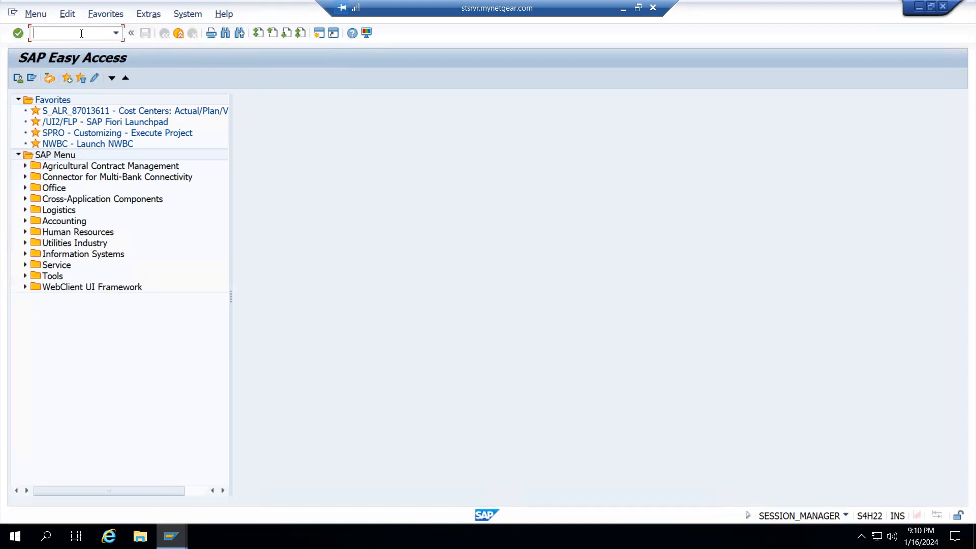
{"action": "type", "text": "fb50"}
{"action": "key", "text": "Return"}
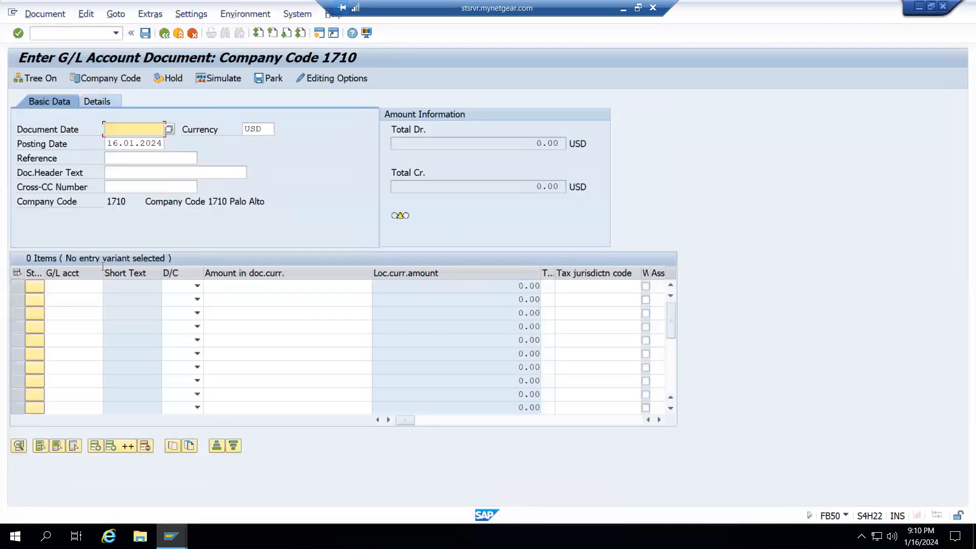
Set the document date to 16.01.2024 and enter G/L accounts 63001000 and 63002000 on the first two lines
{"action": "left_click", "coordinate": [138, 143]}
{"action": "left_click", "coordinate": [61, 287]}
{"action": "left_click", "coordinate": [68, 298]}
{"action": "left_click", "coordinate": [68, 299]}
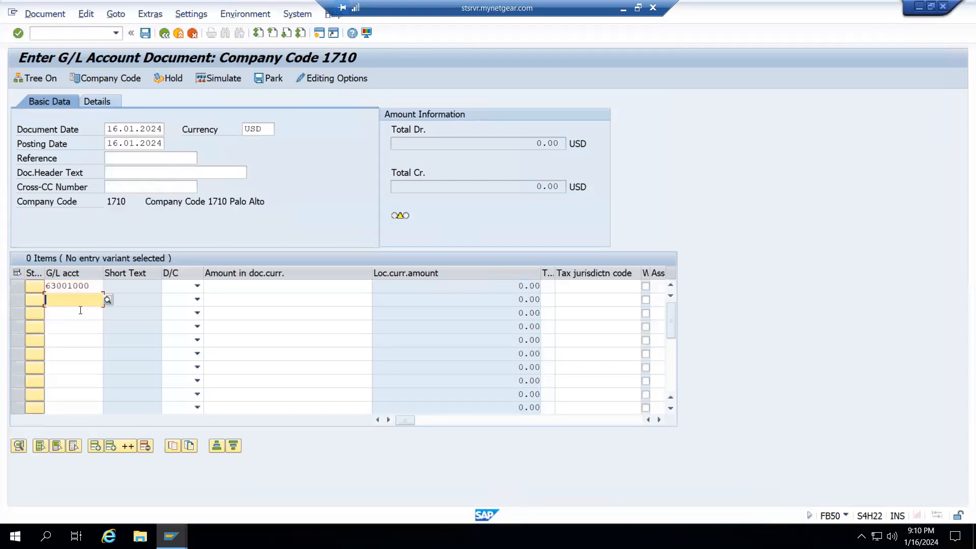
{"action": "left_click", "coordinate": [82, 324]}
{"action": "left_click", "coordinate": [69, 312]}
{"action": "left_click", "coordinate": [75, 349]}
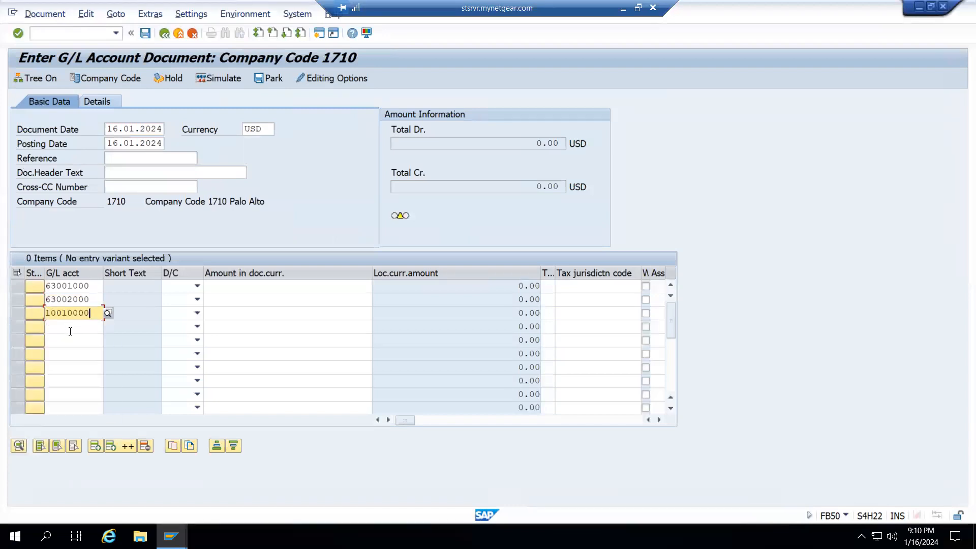
{"action": "key", "text": "BackSpace"}
{"action": "key", "text": "BackSpace"}
{"action": "key", "text": "BackSpace"}
{"action": "key", "text": "BackSpace"}
{"action": "key", "text": "BackSpace"}
{"action": "key", "text": "BackSpace"}
{"action": "key", "text": "BackSpace"}
{"action": "key", "text": "BackSpace"}
Enter G/L accounts 64002000, 64002100, 61010000 and 61020000 on the third to sixth lines
{"action": "left_click", "coordinate": [72, 363]}
{"action": "left_click", "coordinate": [75, 327]}
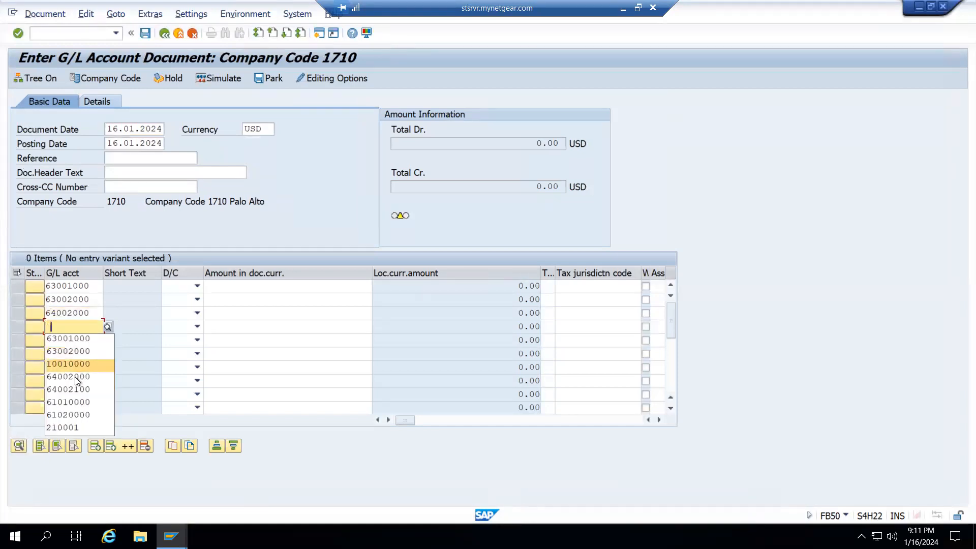
{"action": "left_click", "coordinate": [76, 391]}
{"action": "left_click", "coordinate": [66, 340]}
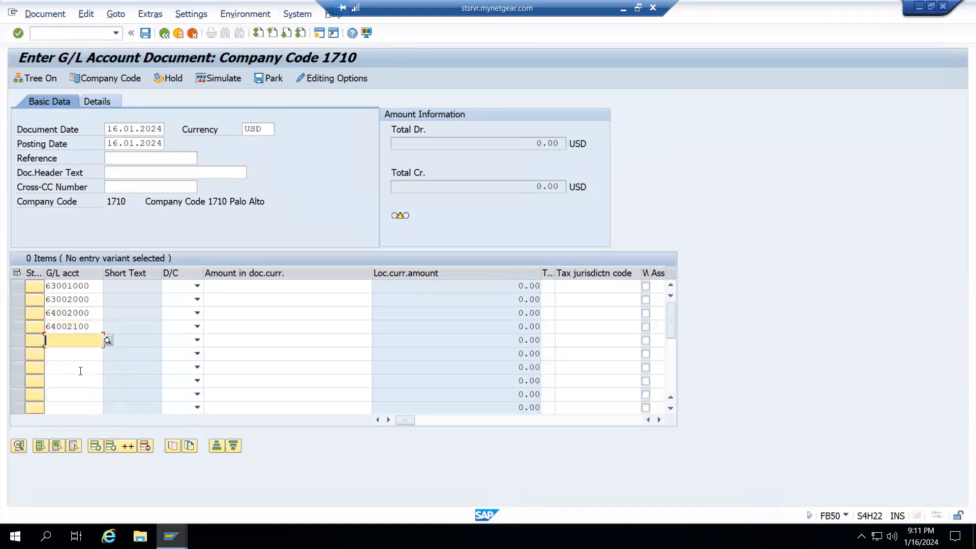
{"action": "left_click", "coordinate": [69, 412]}
{"action": "left_click", "coordinate": [71, 351]}
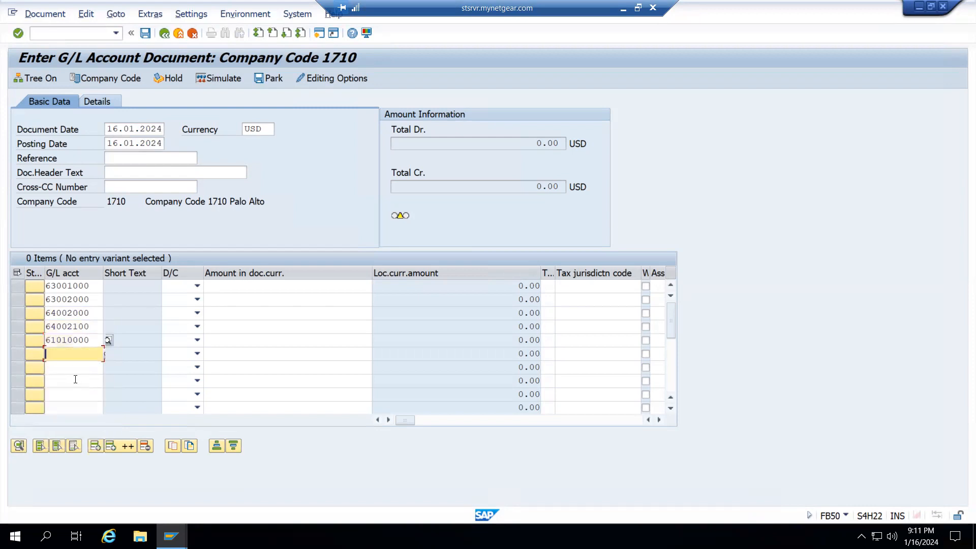
{"action": "left_click", "coordinate": [72, 441]}
Mark all six expense account lines as S Debit
{"action": "left_click", "coordinate": [196, 286]}
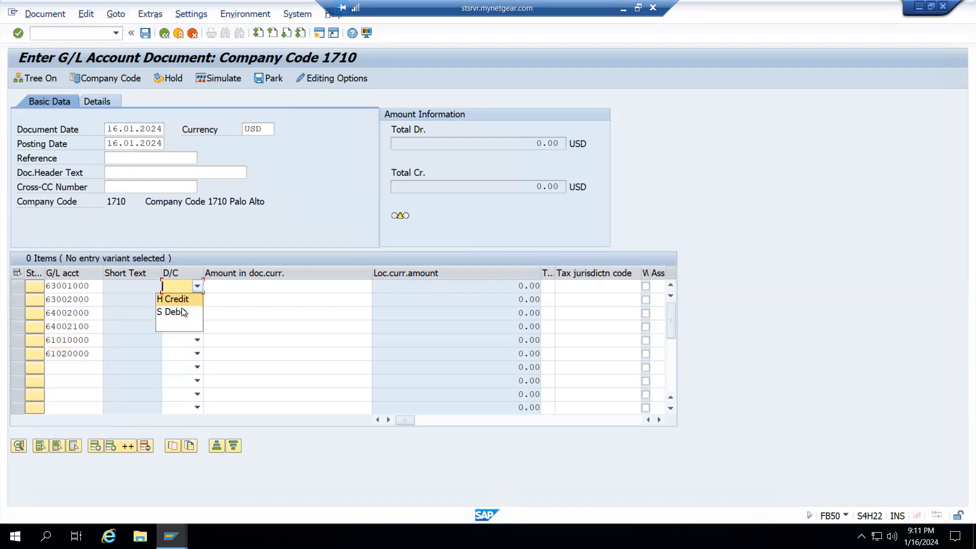
{"action": "left_click", "coordinate": [175, 312]}
{"action": "left_click", "coordinate": [197, 299]}
{"action": "left_click", "coordinate": [186, 329]}
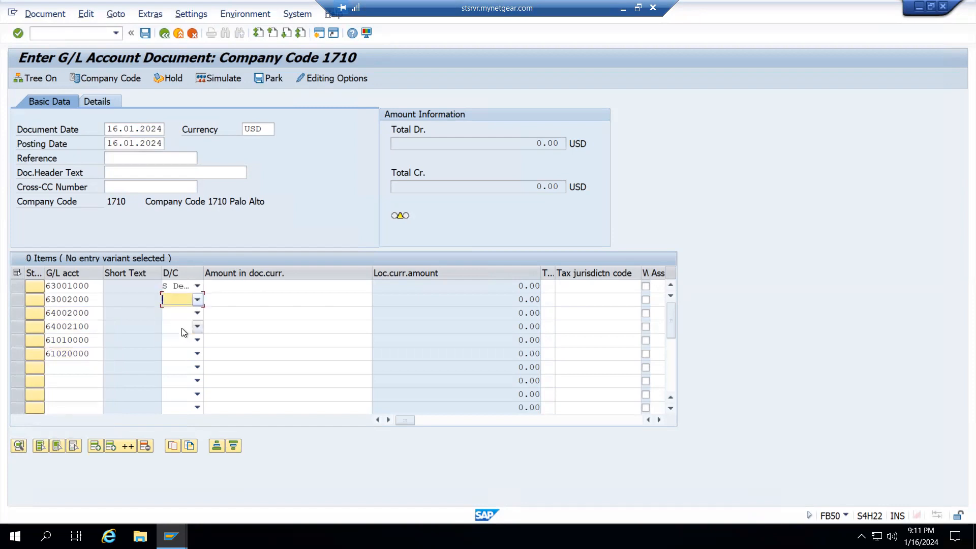
{"action": "left_click", "coordinate": [196, 313]}
{"action": "left_click", "coordinate": [179, 340]}
{"action": "left_click", "coordinate": [197, 326]}
{"action": "left_click", "coordinate": [189, 352]}
{"action": "left_click", "coordinate": [197, 339]}
{"action": "left_click", "coordinate": [195, 365]}
{"action": "left_click", "coordinate": [198, 353]}
{"action": "left_click", "coordinate": [175, 379]}
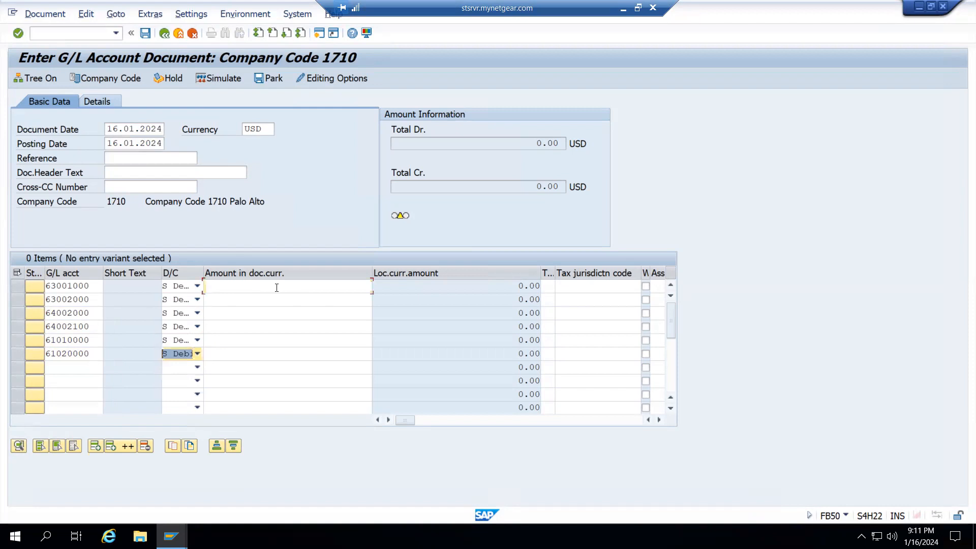
Enter document currency amounts of 1500 for account 63001000, 2000 for 64002100 and 1100 for 63002000
{"action": "left_click", "coordinate": [277, 288]}
{"action": "type", "text": "1500"}
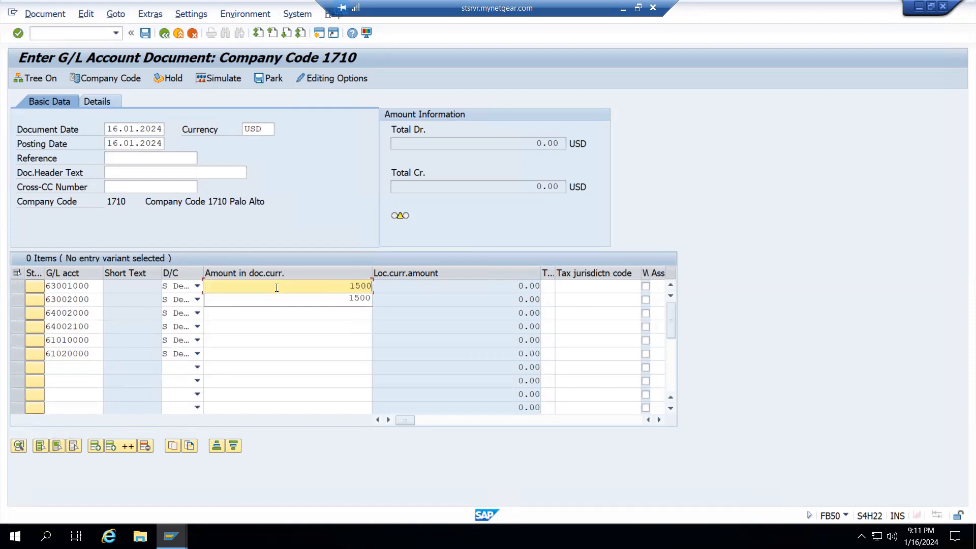
{"action": "left_click", "coordinate": [361, 328]}
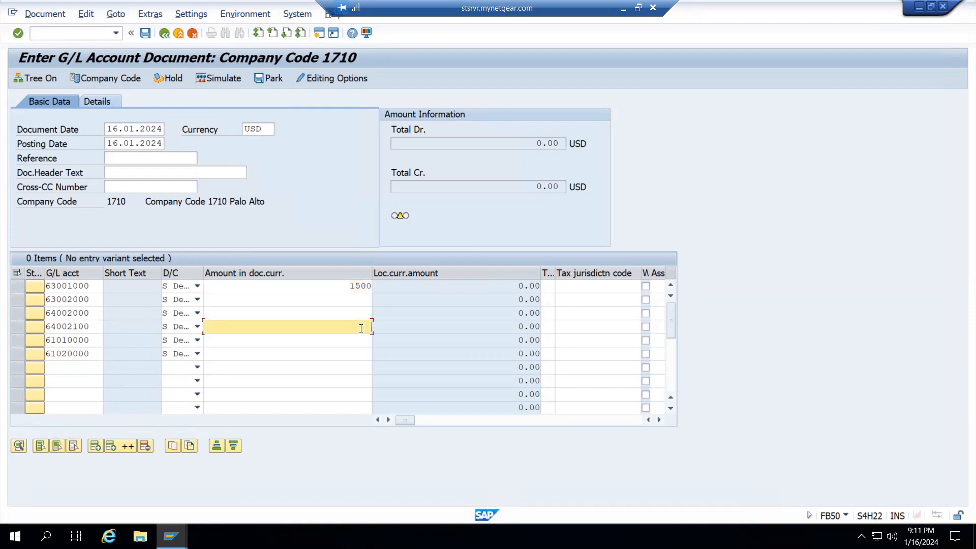
{"action": "type", "text": "2000"}
{"action": "left_click", "coordinate": [361, 300]}
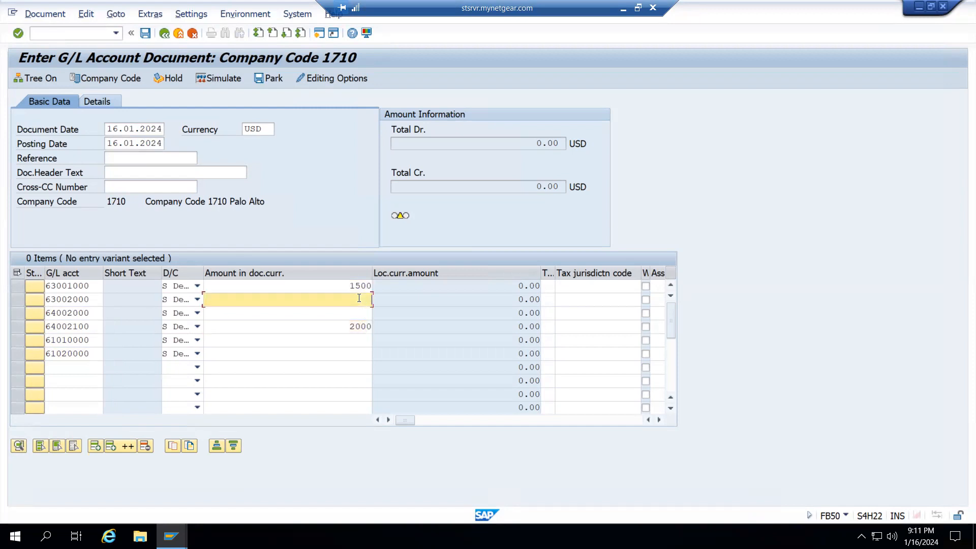
{"action": "type", "text": "11000"}
{"action": "key", "text": "BackSpace"}
Enter document currency amounts of 1200 for account 61010000, 1300 for 64002000 and 1400 for 61020000
{"action": "left_click", "coordinate": [366, 340]}
{"action": "type", "text": "1200"}
{"action": "left_click", "coordinate": [362, 313]}
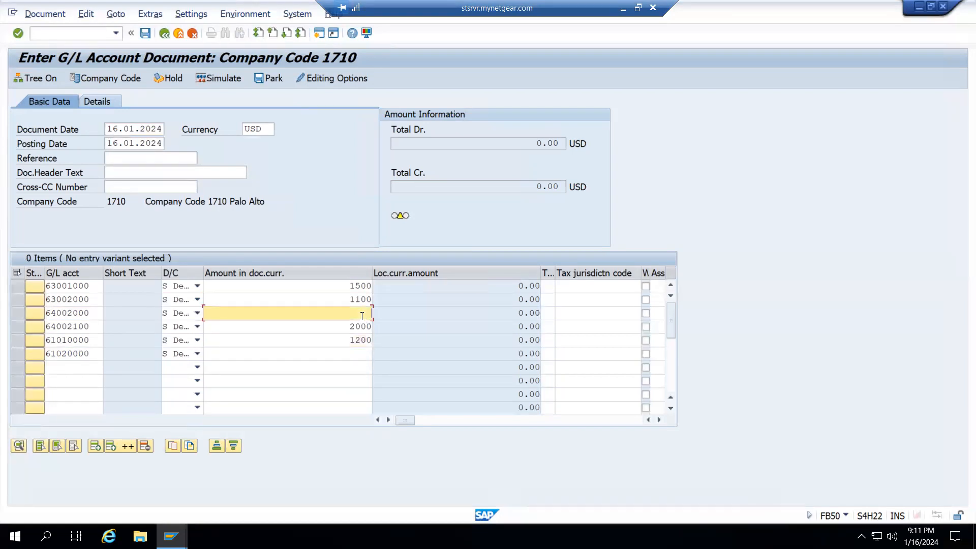
{"action": "type", "text": "1300"}
{"action": "left_click", "coordinate": [359, 354]}
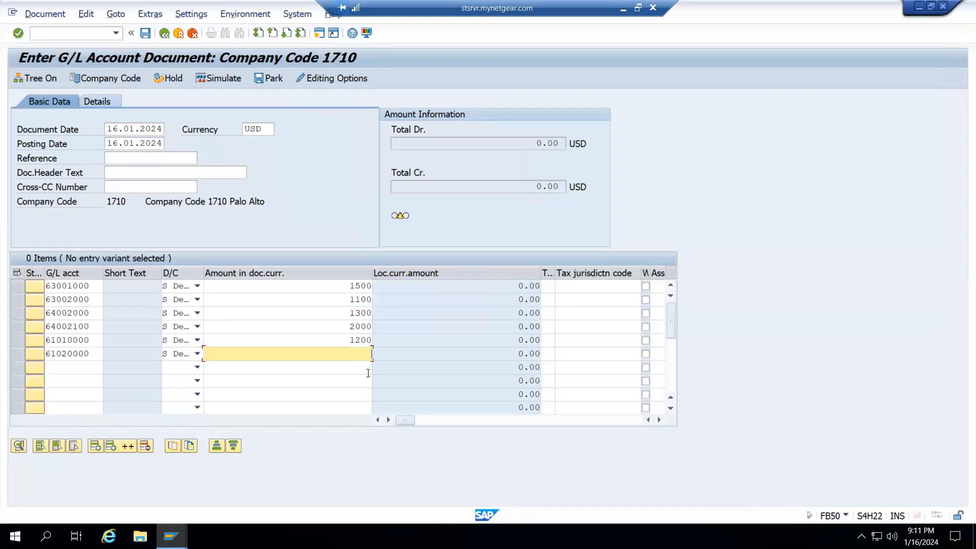
{"action": "type", "text": "1400"}
Add G/L account 10010000 on the seventh line as H Credit
{"action": "left_click", "coordinate": [91, 370]}
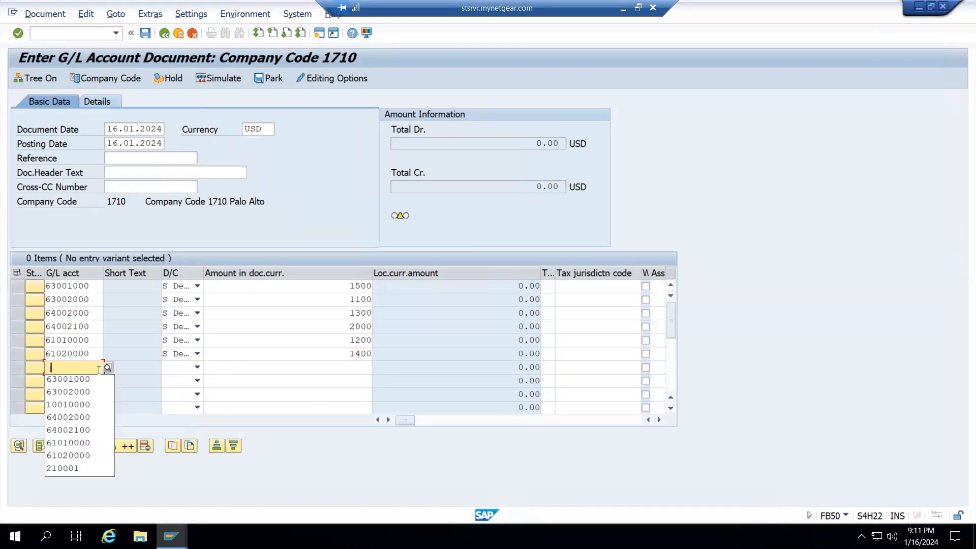
{"action": "left_click", "coordinate": [84, 400]}
{"action": "left_click", "coordinate": [197, 367]}
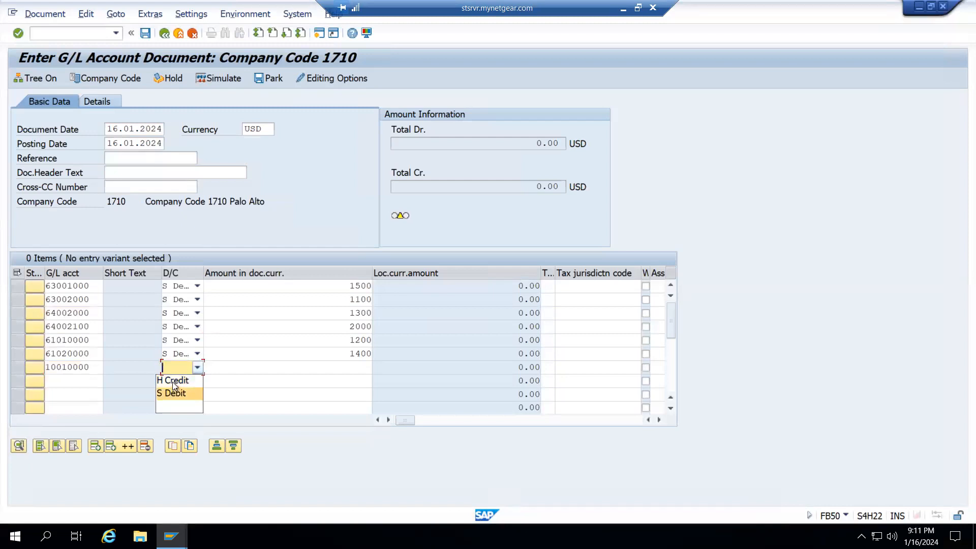
{"action": "left_click", "coordinate": [173, 382]}
Assign cost center SS_PRD4 to the first line item, account 63001000
{"action": "left_click", "coordinate": [340, 285]}
{"action": "key", "text": "Tab"}
{"action": "key", "text": "Tab"}
{"action": "key", "text": "Tab"}
{"action": "key", "text": "Tab"}
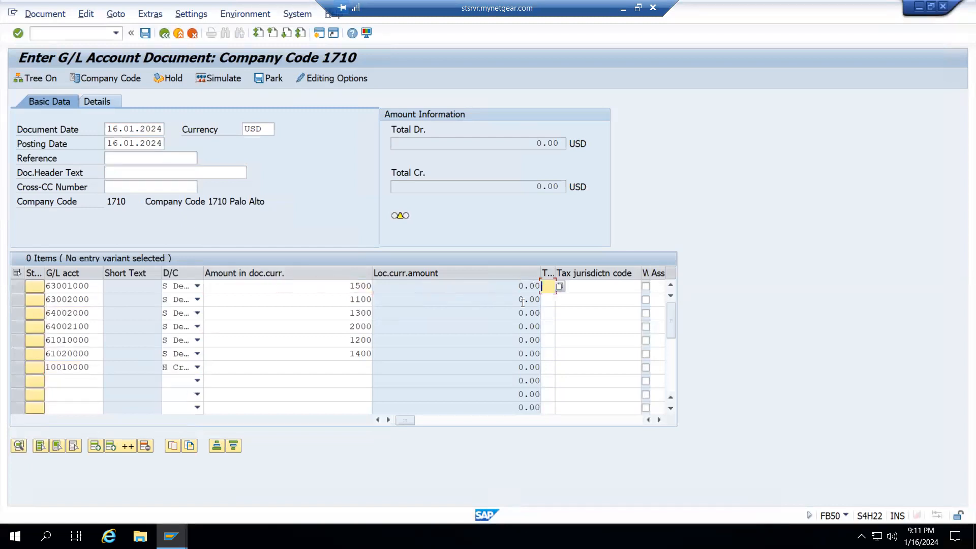
{"action": "key", "text": "Tab"}
{"action": "key", "text": "Tab"}
{"action": "key", "text": "Tab"}
{"action": "key", "text": "Tab"}
{"action": "key", "text": "Tab"}
{"action": "key", "text": "Tab"}
{"action": "key", "text": "Tab"}
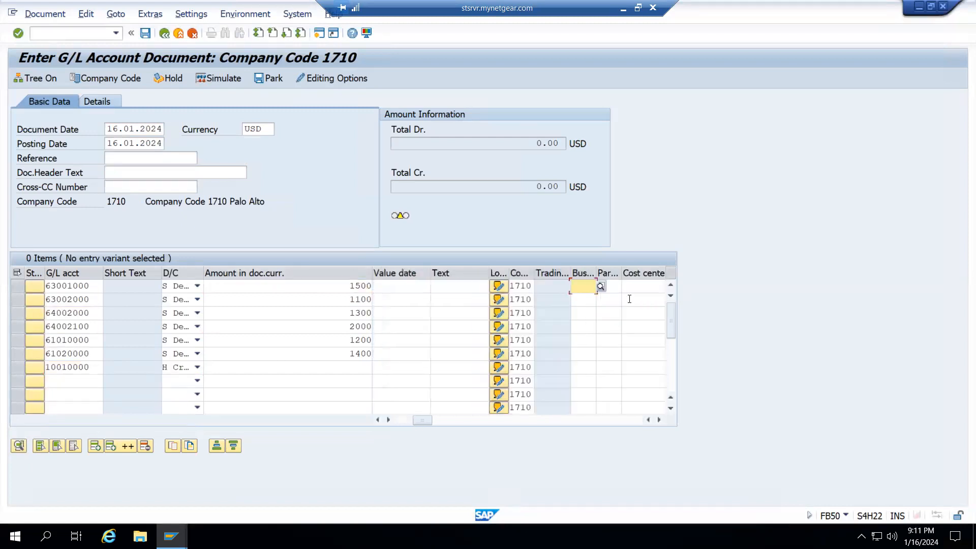
{"action": "key", "text": "Tab"}
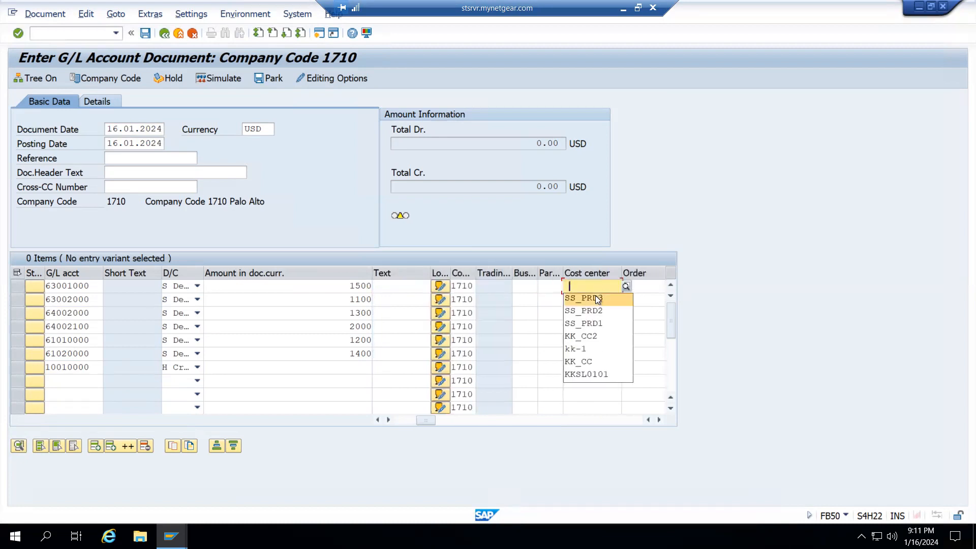
{"action": "left_click", "coordinate": [596, 295]}
{"action": "key", "text": "BackSpace"}
{"action": "type", "text": "4"}
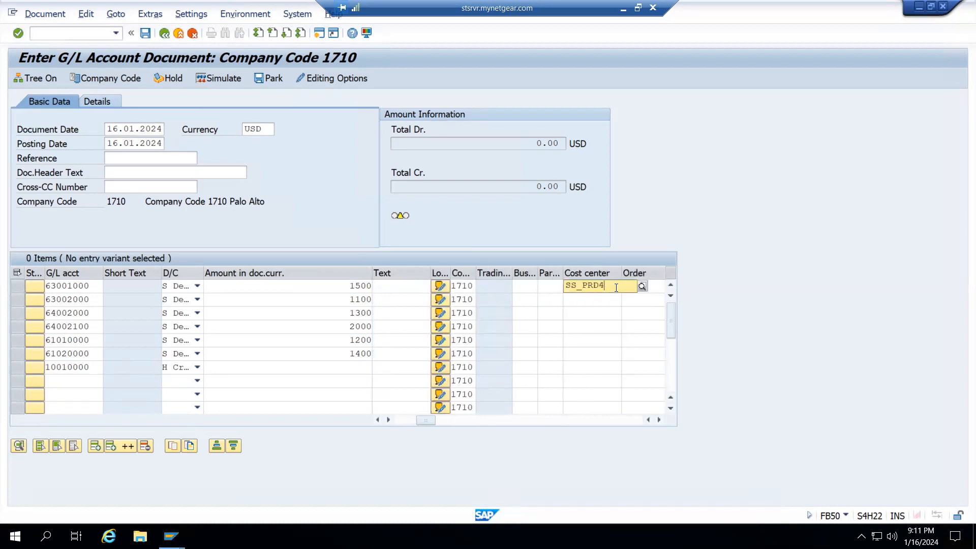
{"action": "key", "text": "Escape"}
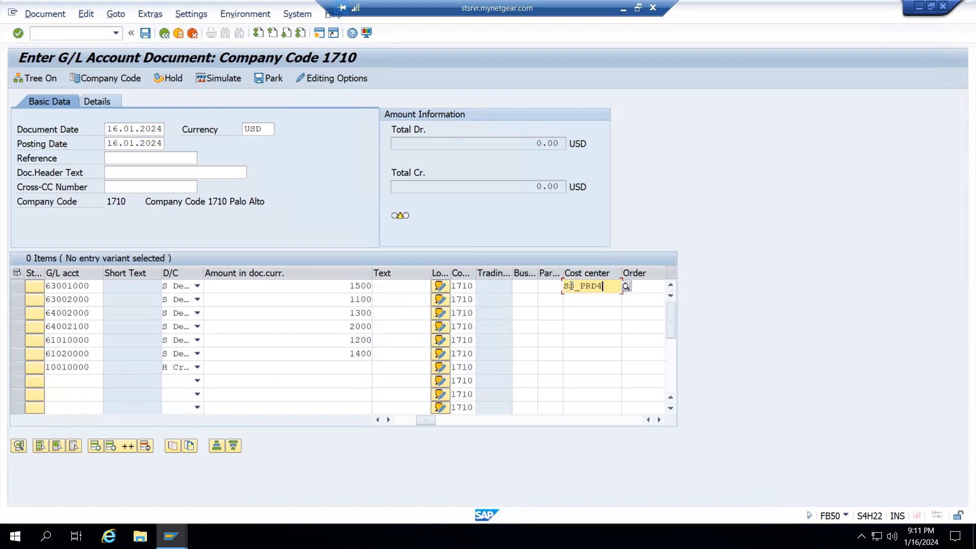
Copy cost center SS_PRD4 to the other five debit lines, leaving the credit line without one
{"action": "double_click", "coordinate": [571, 286]}
{"action": "key", "text": "ctrl+c"}
{"action": "left_click", "coordinate": [592, 300]}
{"action": "key", "text": "ctrl+v"}
{"action": "left_click", "coordinate": [589, 315]}
{"action": "key", "text": "ctrl+v"}
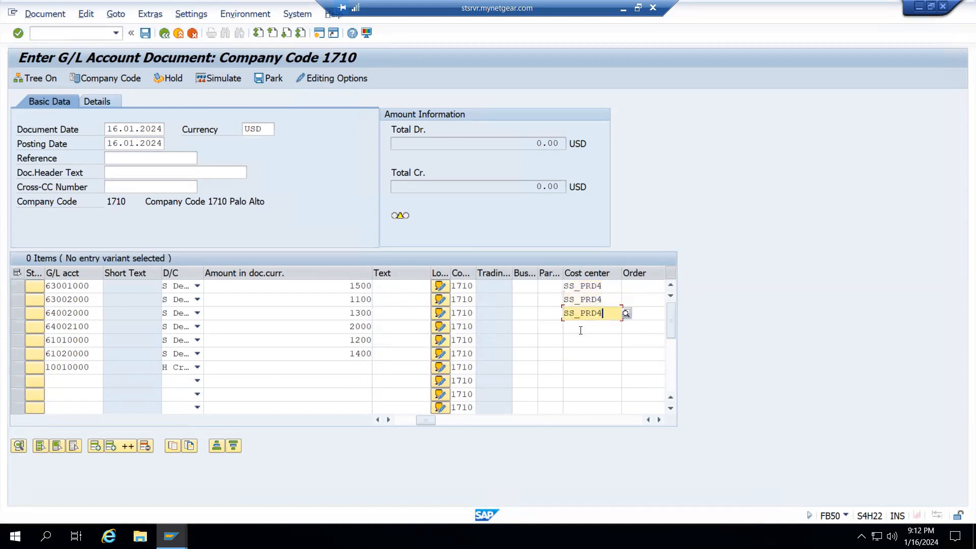
{"action": "left_click", "coordinate": [583, 328]}
{"action": "key", "text": "ctrl+v"}
{"action": "left_click", "coordinate": [591, 341]}
{"action": "key", "text": "ctrl+v"}
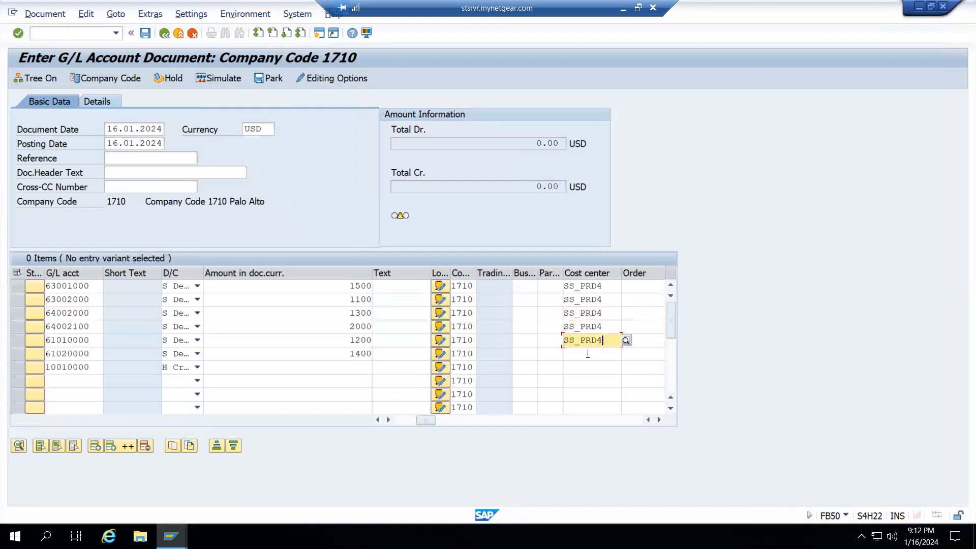
{"action": "left_click", "coordinate": [589, 354]}
{"action": "key", "text": "ctrl+v"}
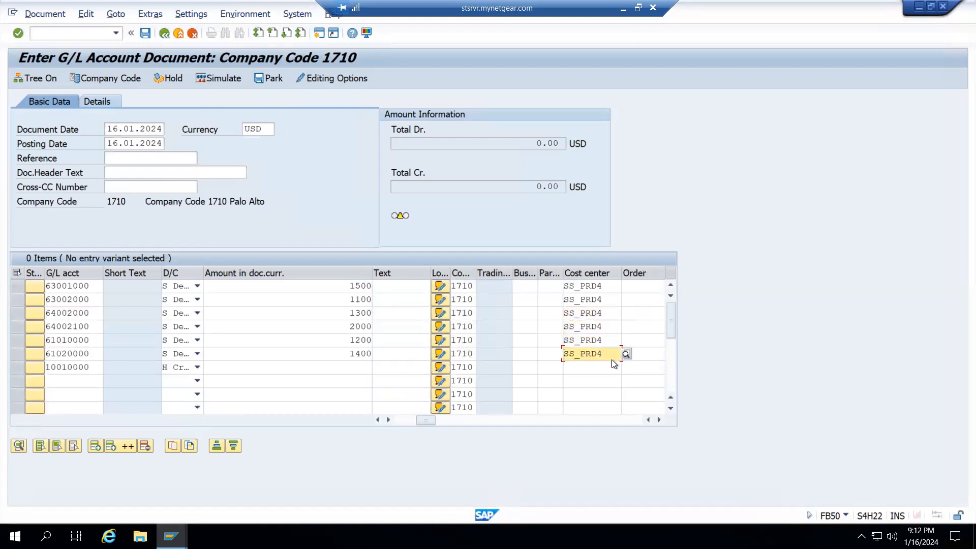
Validate the line items, assigning tax code E0 to the 63001000 and 63002000 lines
{"action": "key", "text": "Return"}
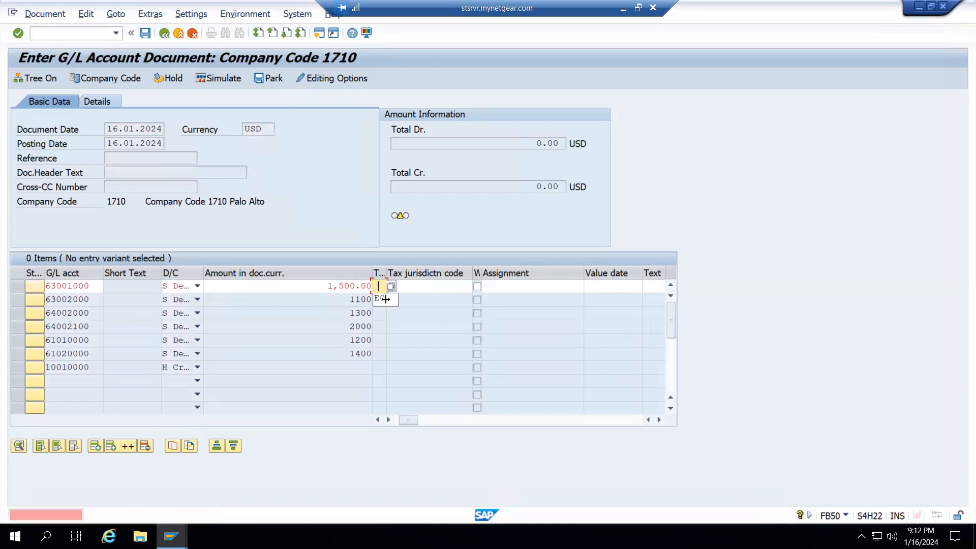
{"action": "left_click", "coordinate": [385, 299]}
{"action": "key", "text": "Return"}
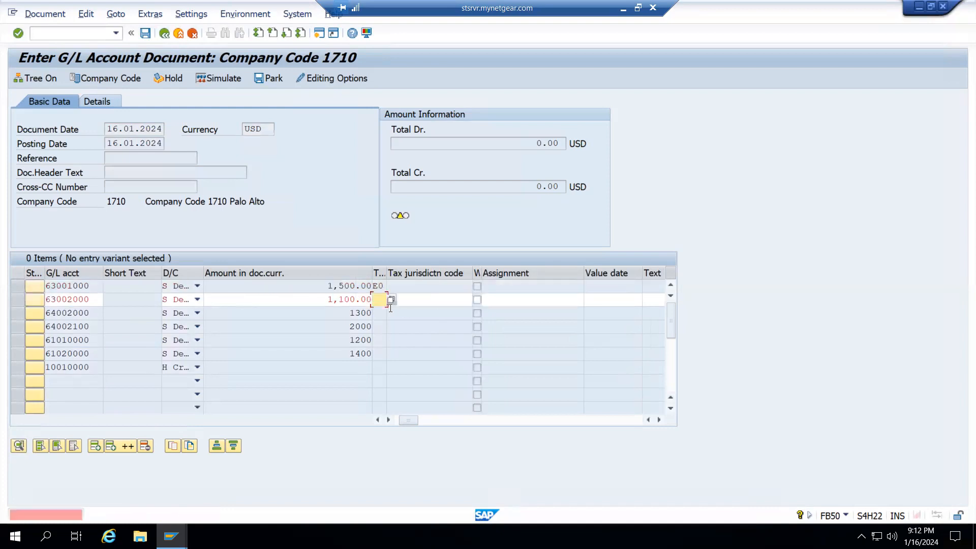
{"action": "key", "text": "Return"}
{"action": "key", "text": "Return"}
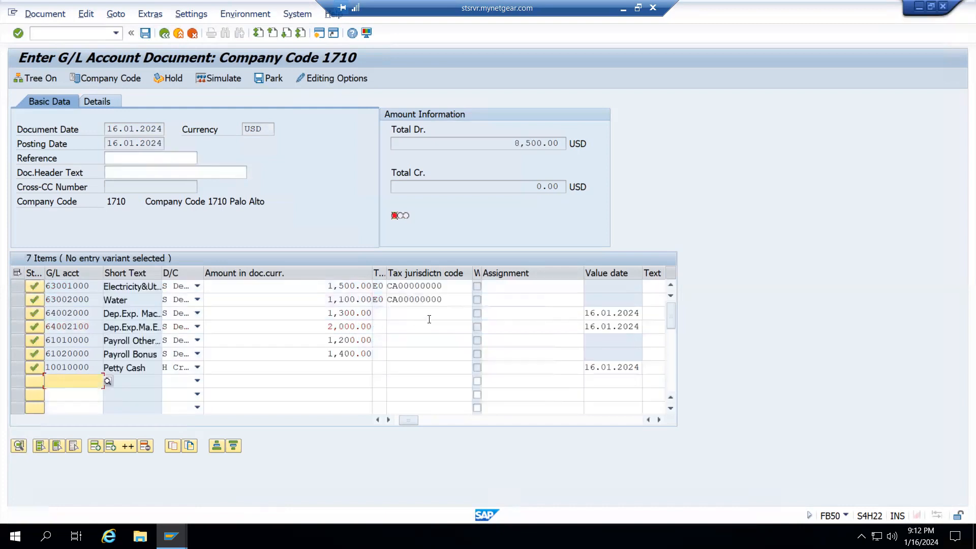
Set the Petty Cash credit amount to 8500 to balance the document
{"action": "left_click", "coordinate": [352, 365]}
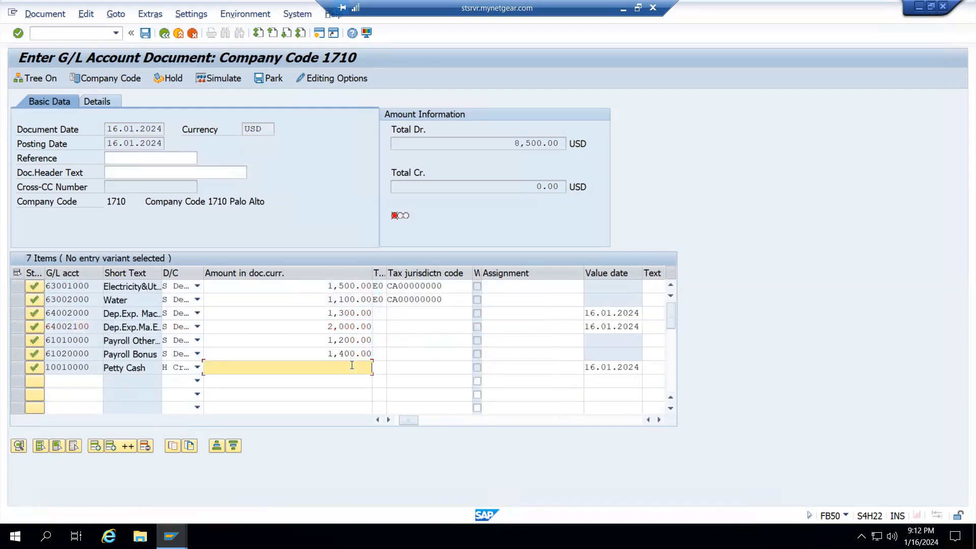
{"action": "type", "text": "8500"}
{"action": "key", "text": "Return"}
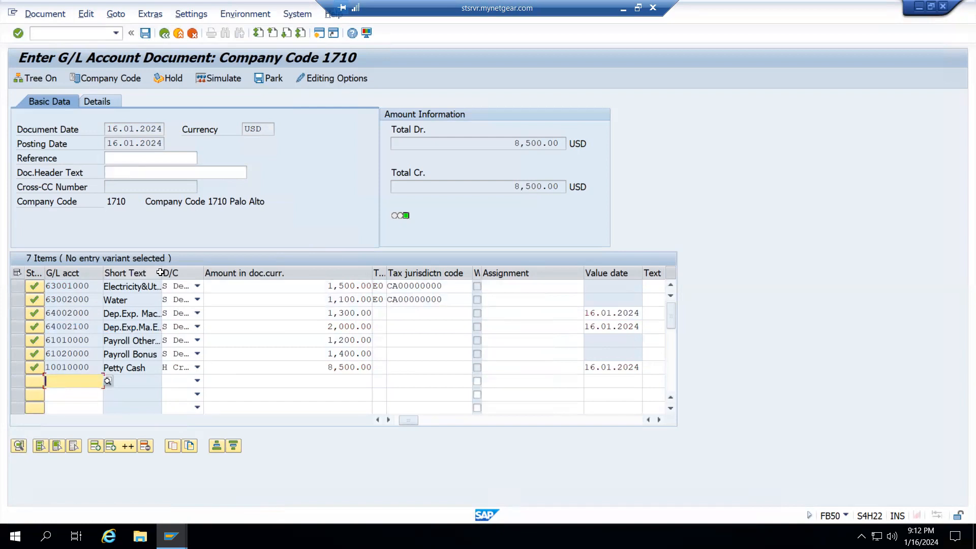
Widen the Short Text column to show the full account names and post the G/L document
{"action": "left_click_drag", "start_coordinate": [162, 273], "coordinate": [233, 272]}
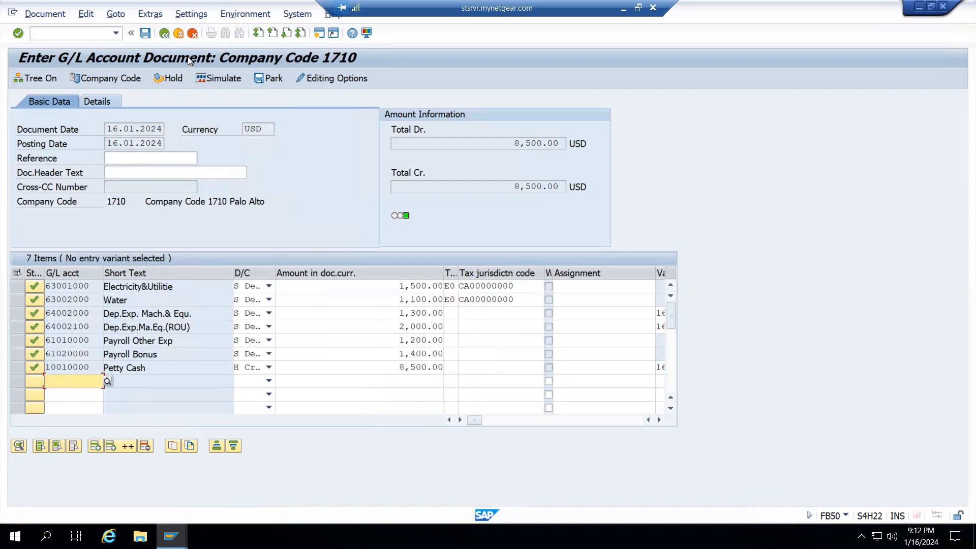
{"action": "left_click", "coordinate": [146, 32]}
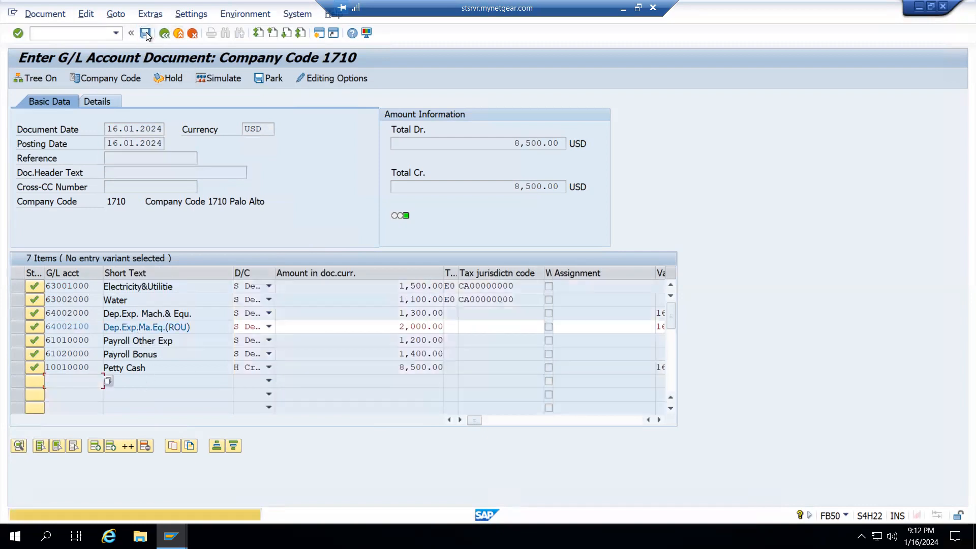
{"action": "left_click", "coordinate": [145, 32]}
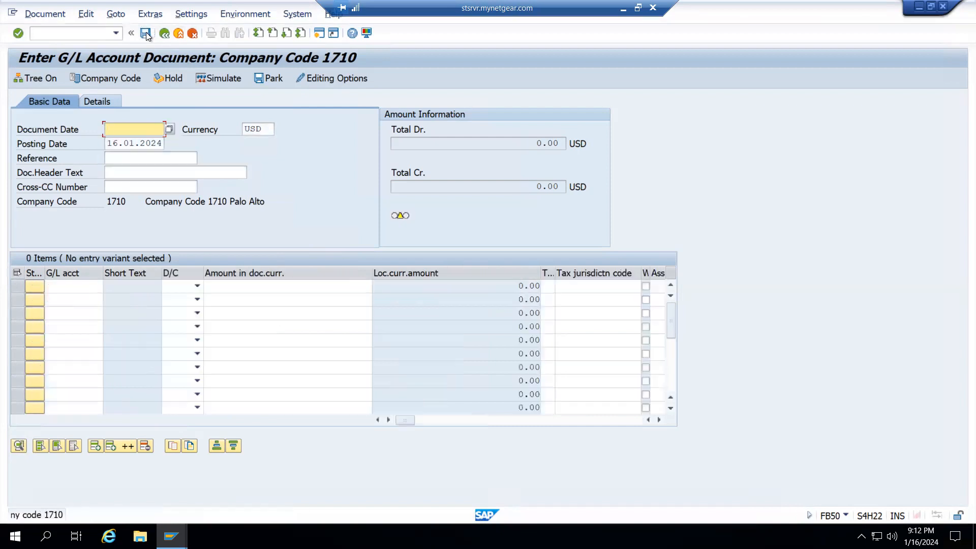
Switch to the Cost Centers: Actual/Plan/Variance session, run the report for SS_PRD4, examine its actual costs and exit to SAP Easy Access
{"action": "left_click", "coordinate": [171, 536]}
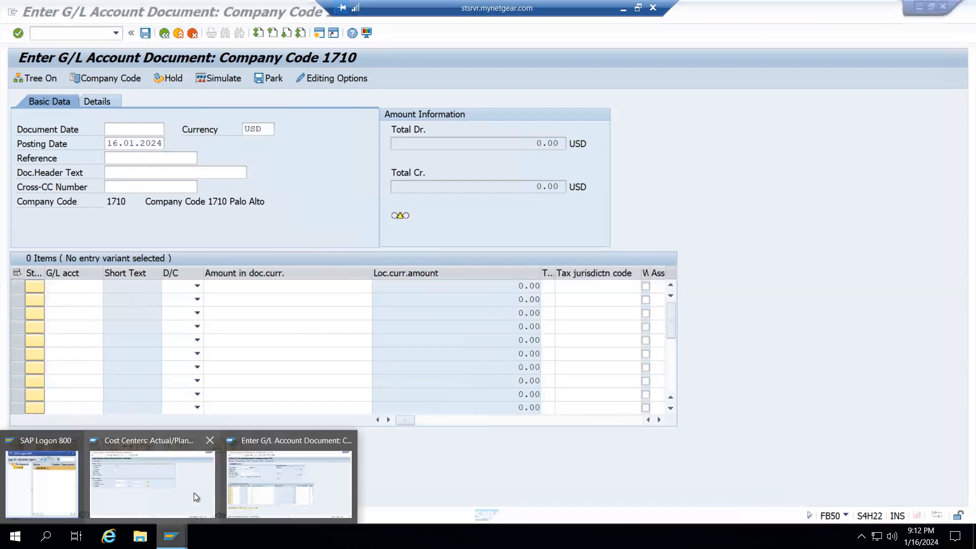
{"action": "left_click", "coordinate": [152, 470]}
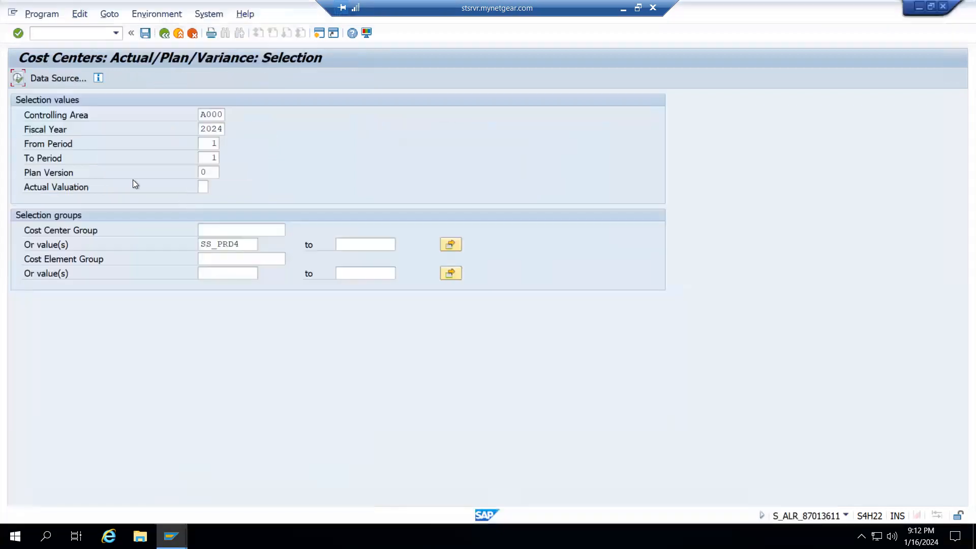
{"action": "left_click", "coordinate": [19, 79]}
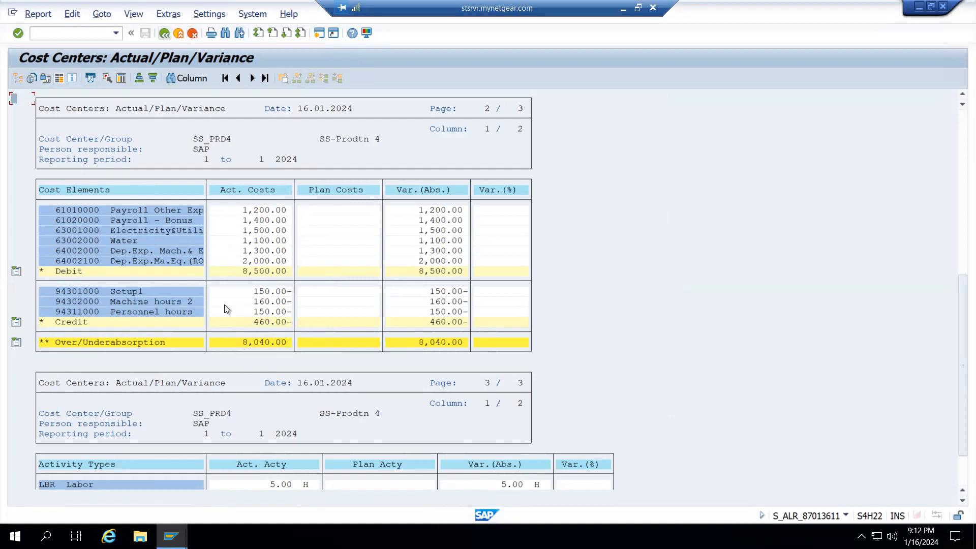
{"action": "key", "text": "F3"}
{"action": "left_click", "coordinate": [118, 164]}
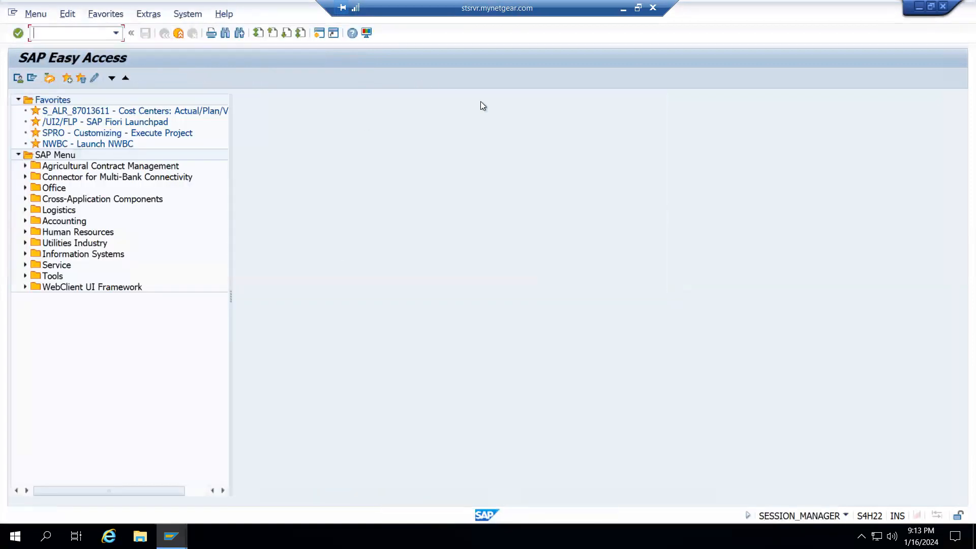
Switch to the Excel process sheet, move the numbered Cost Element Group / KAH1 entry to C29 under Closing Cycle and delete its emptied row
{"action": "key", "text": "alt+Tab"}
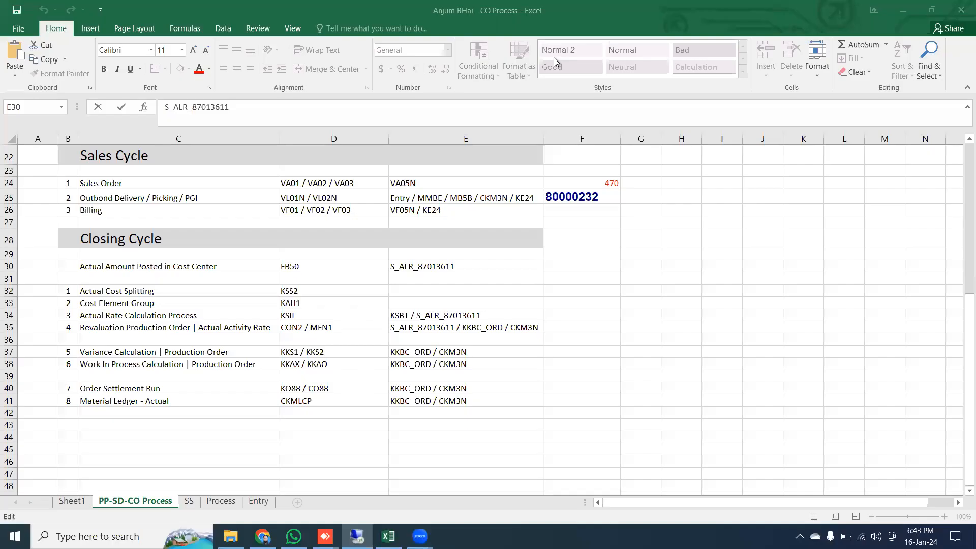
{"action": "left_click", "coordinate": [273, 275]}
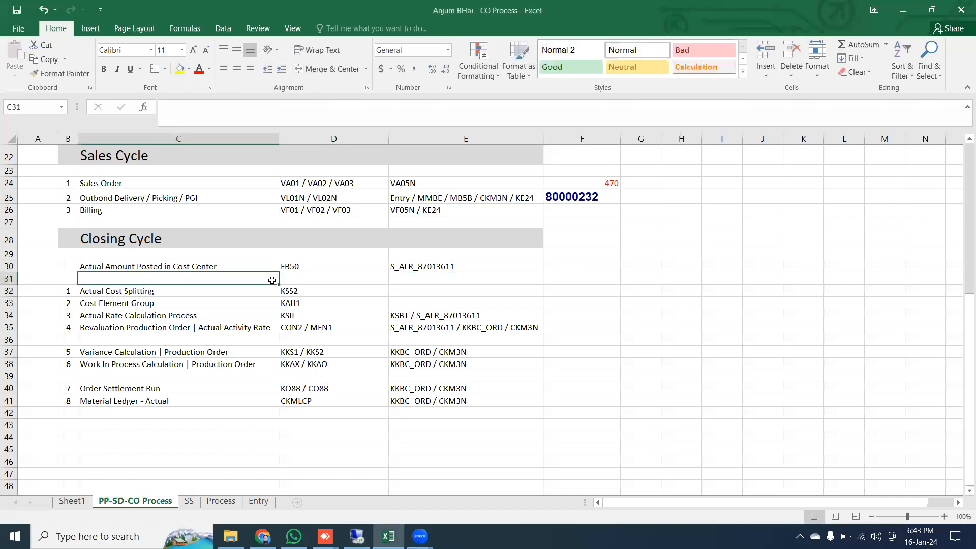
{"action": "left_click_drag", "start_coordinate": [10, 291], "coordinate": [124, 316]}
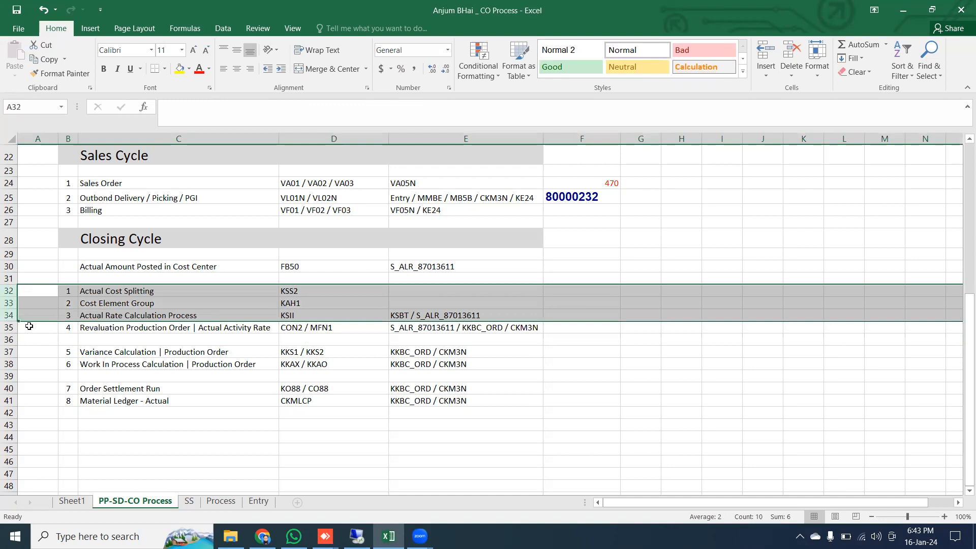
{"action": "left_click", "coordinate": [173, 304]}
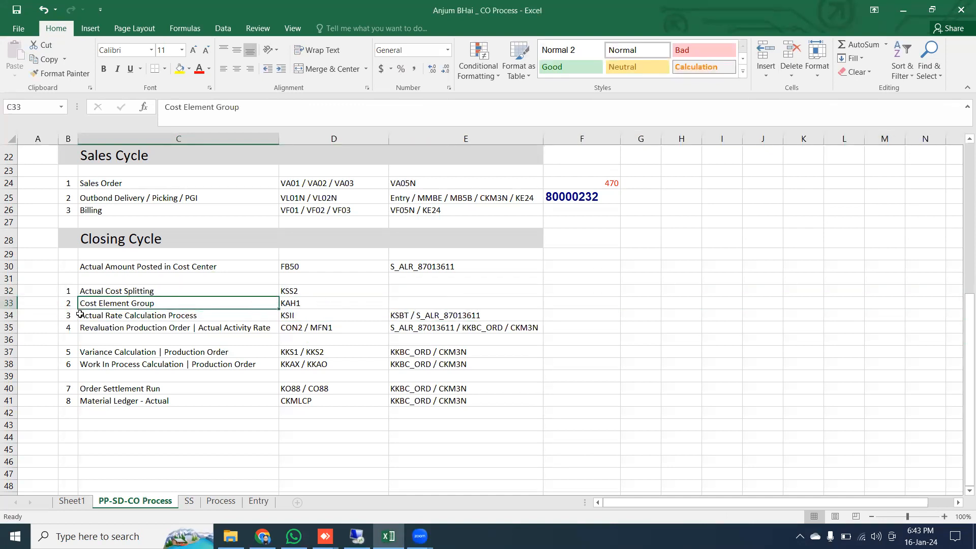
{"action": "left_click_drag", "start_coordinate": [239, 295], "coordinate": [406, 329]}
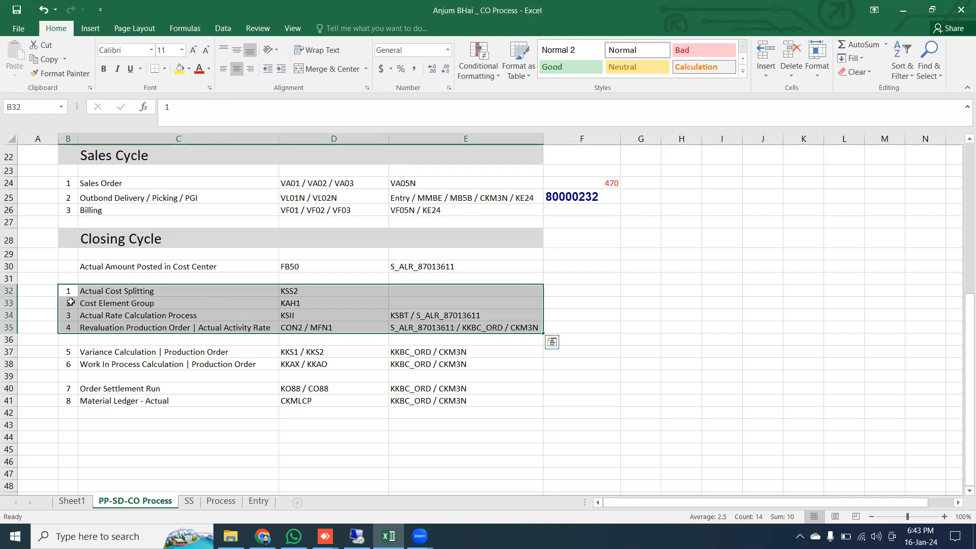
{"action": "left_click_drag", "start_coordinate": [63, 303], "coordinate": [349, 303]}
{"action": "key", "text": "ctrl+c"}
{"action": "left_click", "coordinate": [166, 257]}
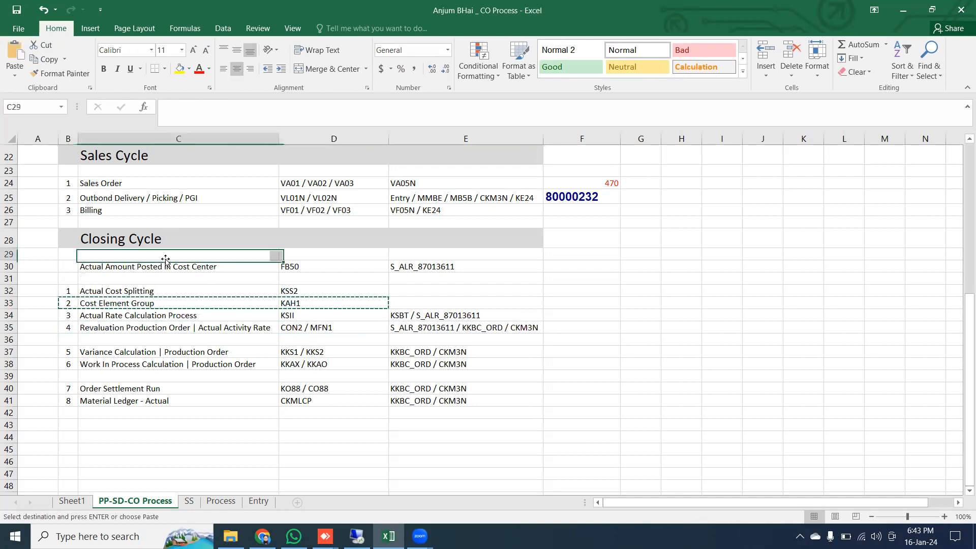
{"action": "key", "text": "ctrl+v"}
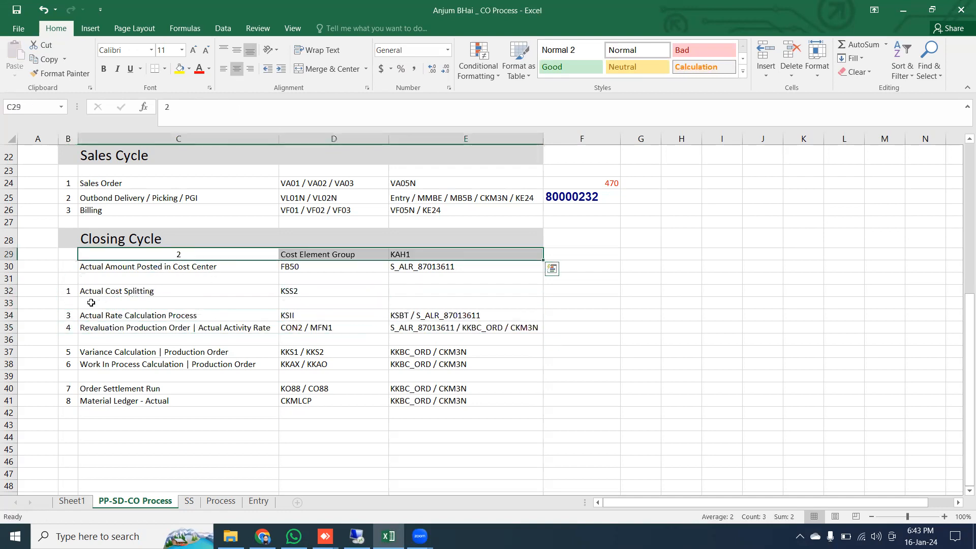
{"action": "left_click", "coordinate": [9, 302]}
{"action": "key", "text": "ctrl+minus"}
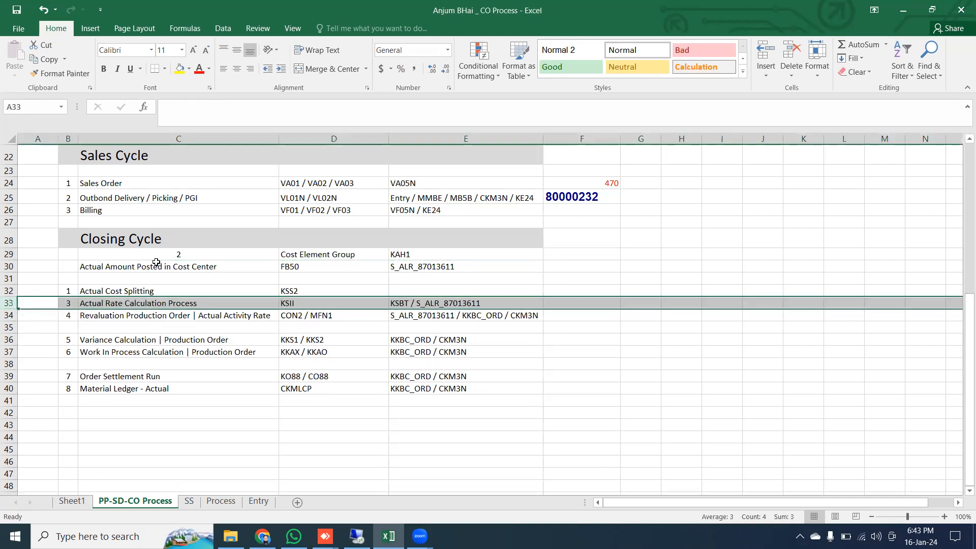
Apply the fill color to the Actual Cost Splitting, Actual Rate Calculation Process and Revaluation Production Order rows
{"action": "left_click_drag", "start_coordinate": [74, 291], "coordinate": [481, 304]}
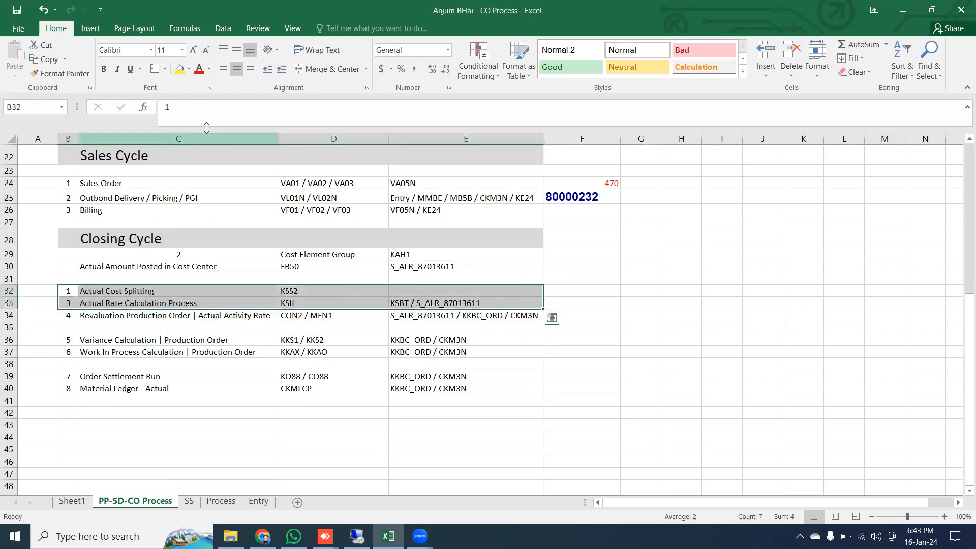
{"action": "left_click", "coordinate": [179, 68]}
{"action": "left_click", "coordinate": [253, 346]}
{"action": "left_click_drag", "start_coordinate": [74, 314], "coordinate": [407, 315]}
{"action": "left_click", "coordinate": [179, 68]}
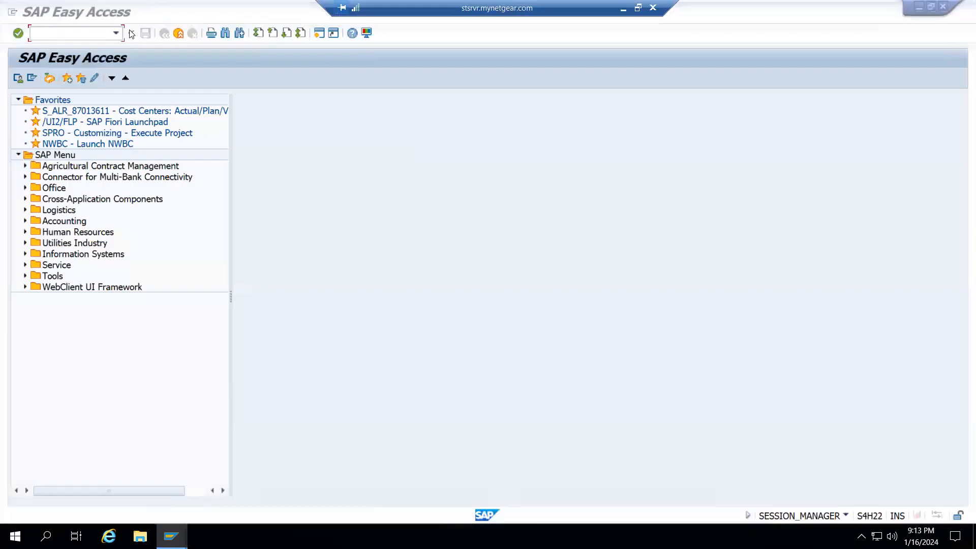
Switch back to SAP, start Actual Cost Splitting with transaction KSS2 and enter cost center SS_PRD4
{"action": "left_click", "coordinate": [90, 36]}
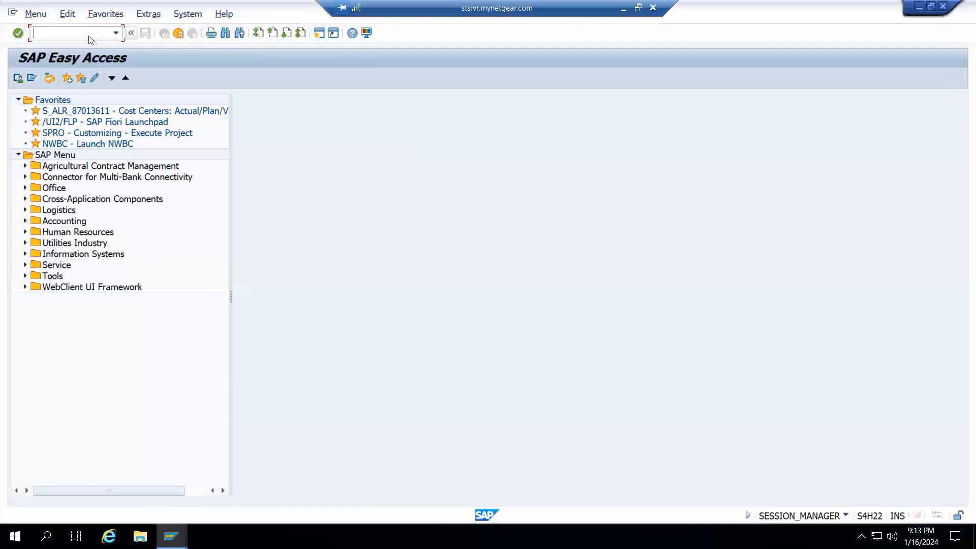
{"action": "type", "text": "kss2"}
{"action": "key", "text": "Return"}
{"action": "left_click", "coordinate": [43, 117]}
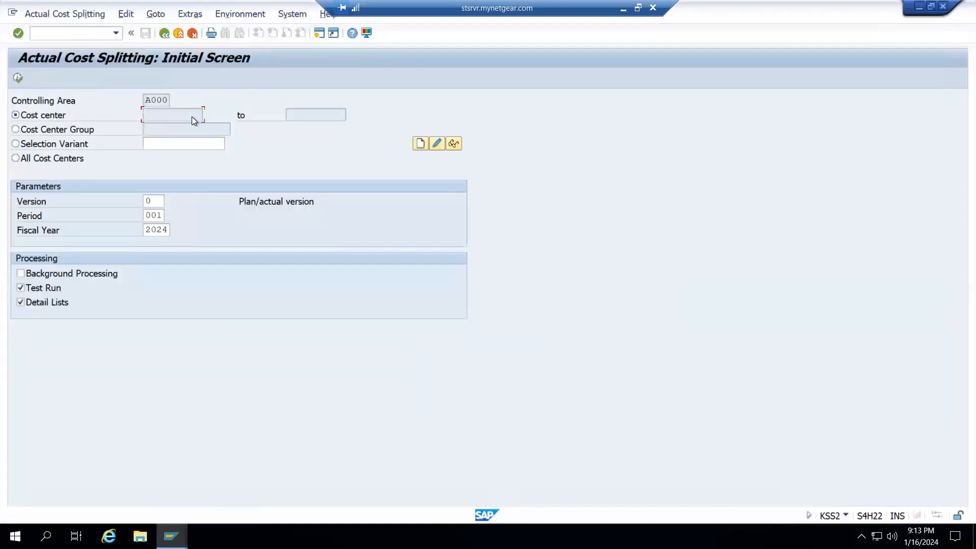
{"action": "left_click", "coordinate": [189, 115]}
{"action": "left_click", "coordinate": [181, 137]}
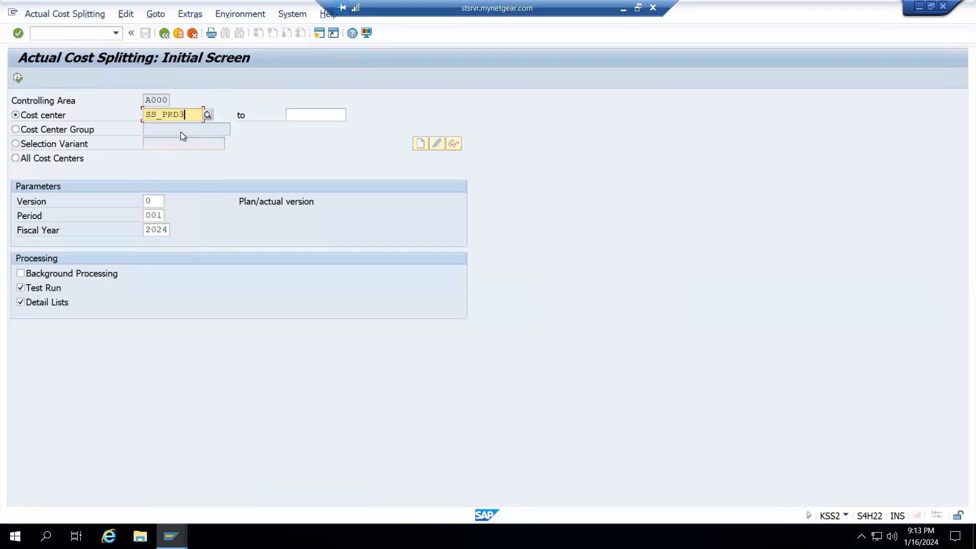
{"action": "key", "text": "BackSpace"}
{"action": "type", "text": "4"}
Turn off Test Run and execute the actual cost splitting
{"action": "left_click", "coordinate": [21, 288]}
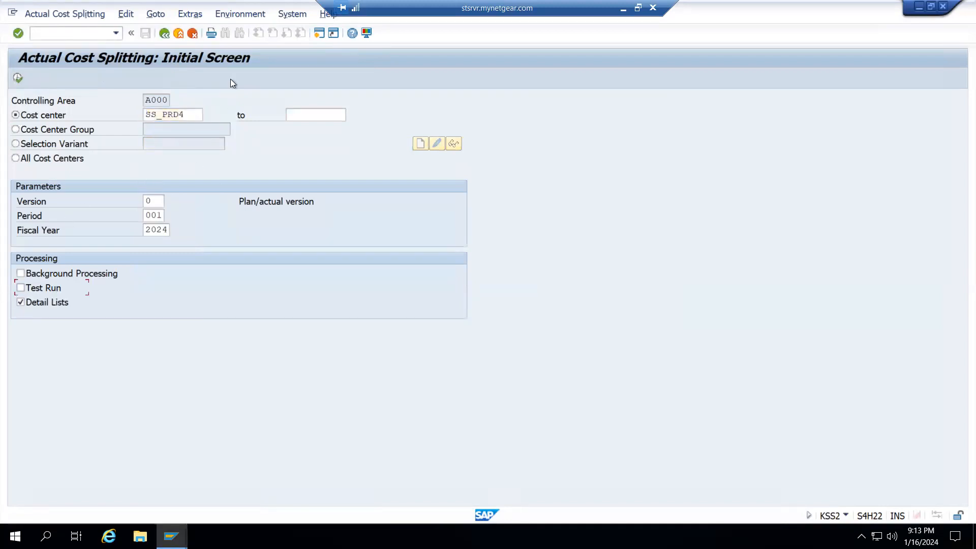
{"action": "key", "text": "Return"}
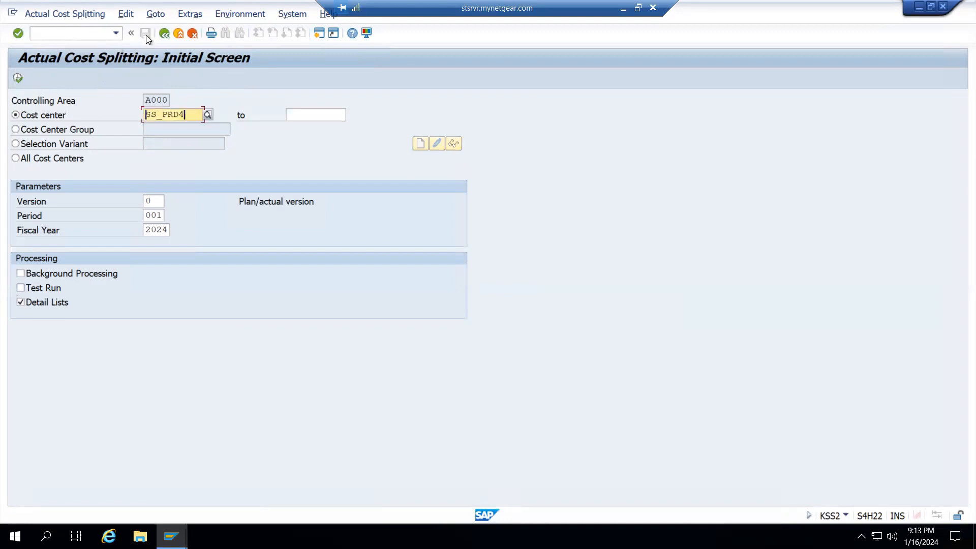
{"action": "left_click", "coordinate": [22, 78]}
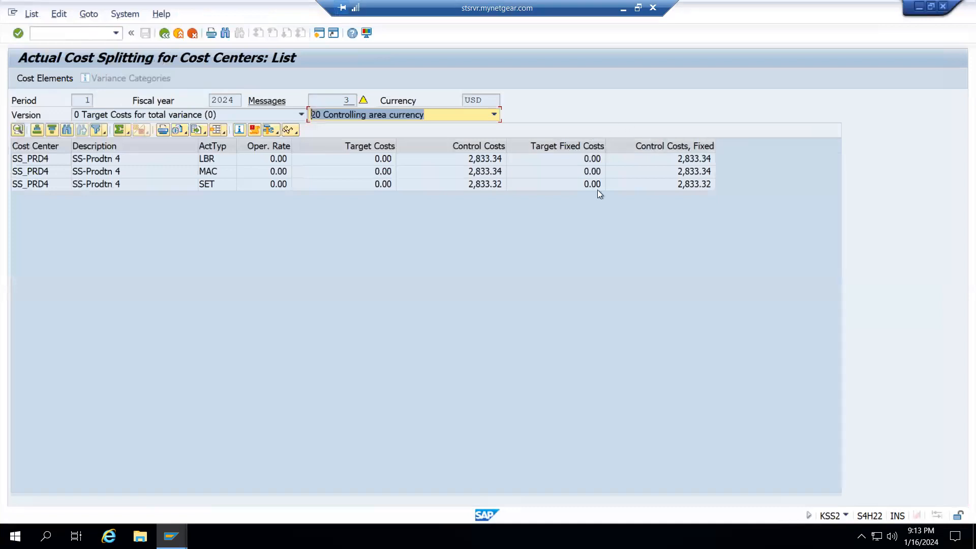
Open the splitting message log, read the warning messages and return to the message overview
{"action": "left_click", "coordinate": [268, 104]}
{"action": "left_click", "coordinate": [222, 201]}
{"action": "key", "text": "F3"}
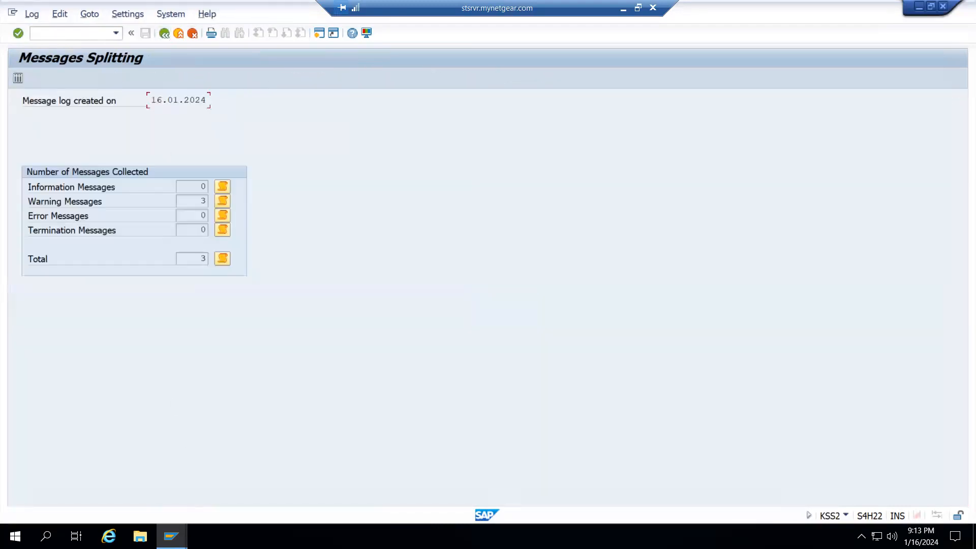
Switch to the FB50 session, exit the empty G/L document without saving and start activity price planning with KP26
{"action": "mouse_move", "coordinate": [170, 536]}
{"action": "left_click", "coordinate": [294, 490]}
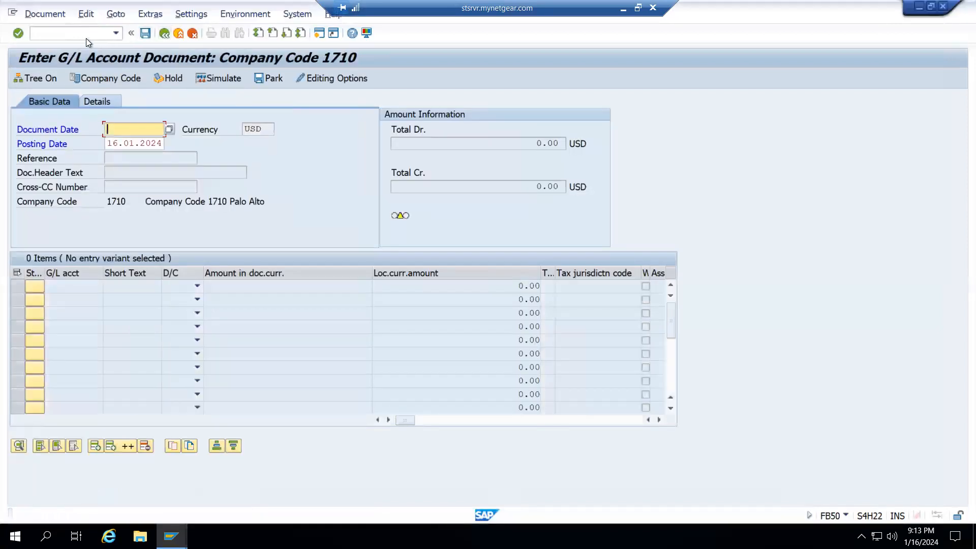
{"action": "key", "text": "F3"}
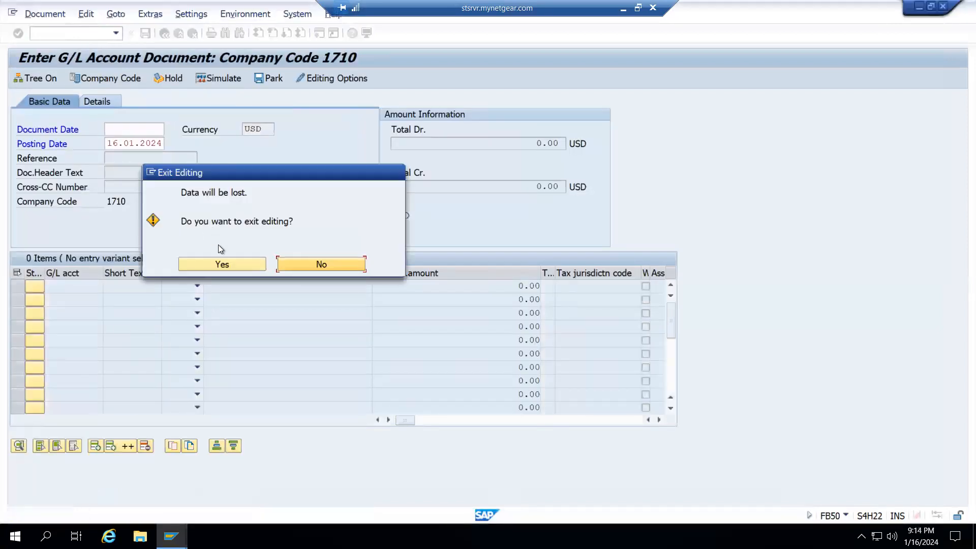
{"action": "left_click", "coordinate": [234, 264]}
{"action": "type", "text": "kp26"}
{"action": "key", "text": "Return"}
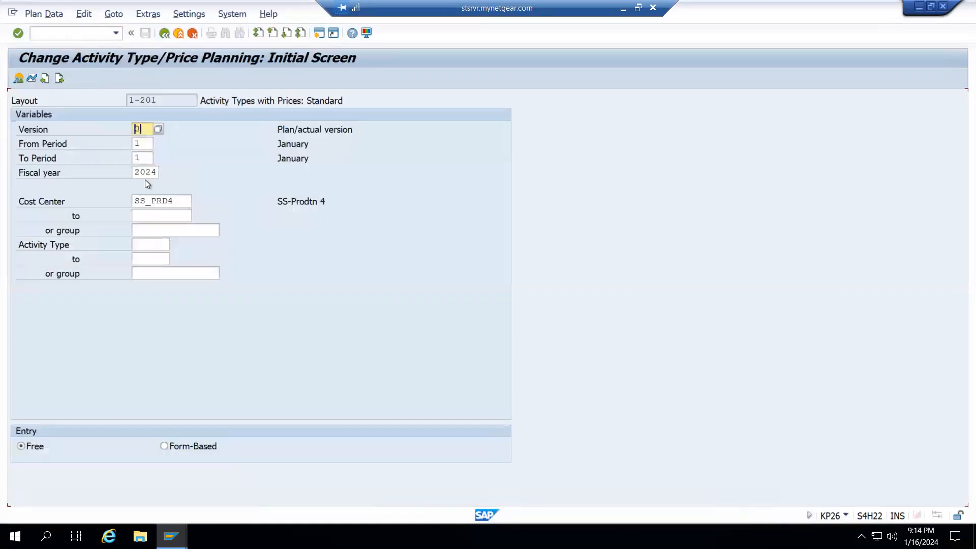
Set the activity type to * for cost center SS_PRD4 and open the planning overview
{"action": "left_click", "coordinate": [153, 250]}
{"action": "type", "text": "*"}
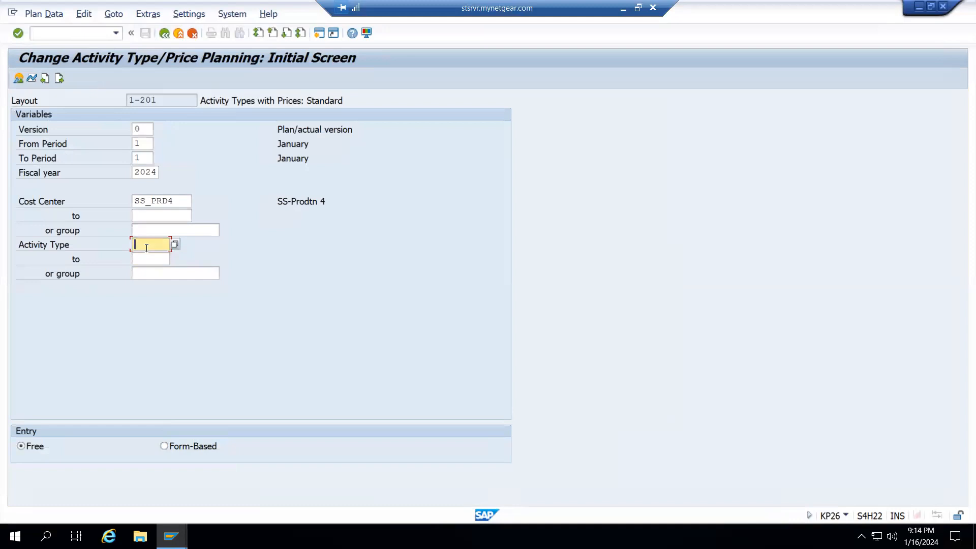
{"action": "key", "text": "Return"}
{"action": "left_click", "coordinate": [20, 80]}
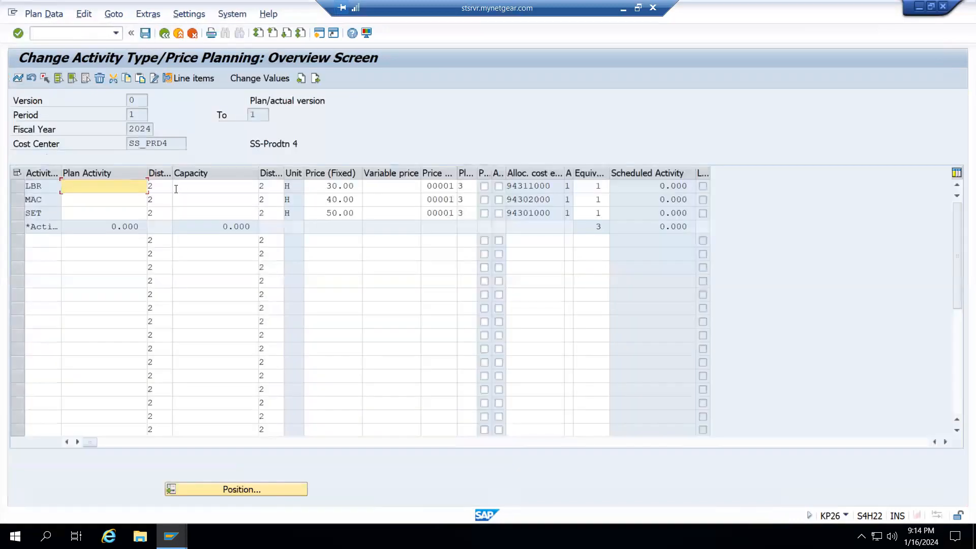
Set the plan activity to 1000 for LBR, MAC and SET, save the plan data and exit to SAP Easy Access
{"action": "type", "text": "1000"}
{"action": "key", "text": "Down"}
{"action": "type", "text": "1000"}
{"action": "key", "text": "Down"}
{"action": "type", "text": "1000"}
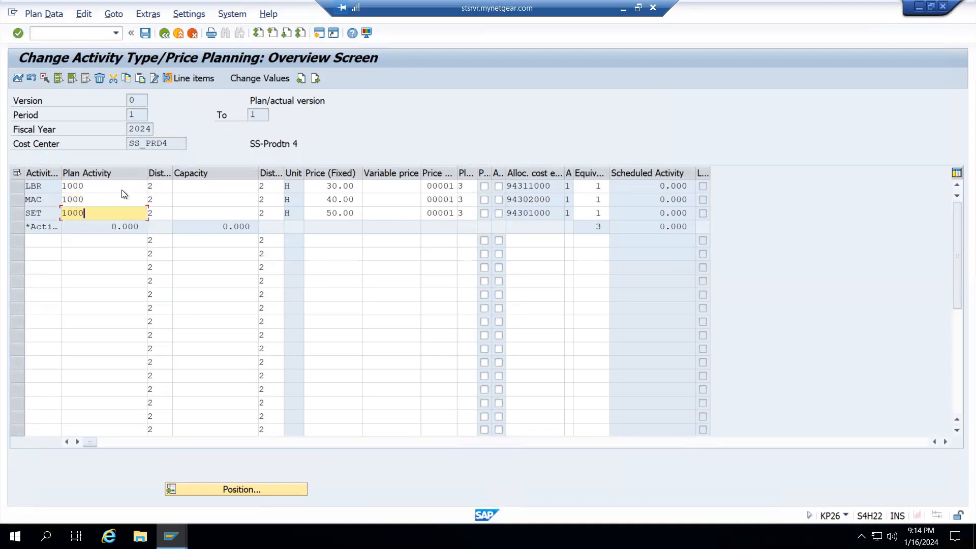
{"action": "key", "text": "Return"}
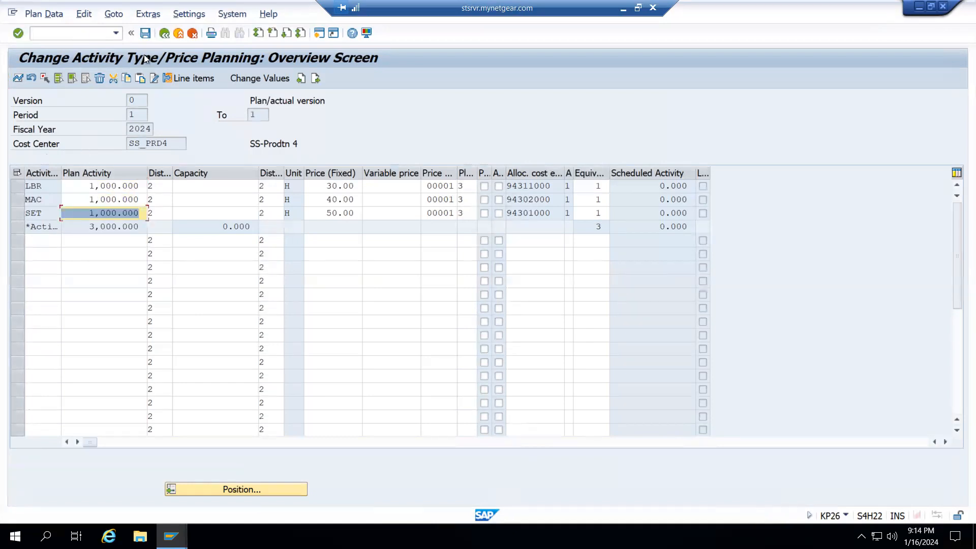
{"action": "left_click", "coordinate": [145, 33]}
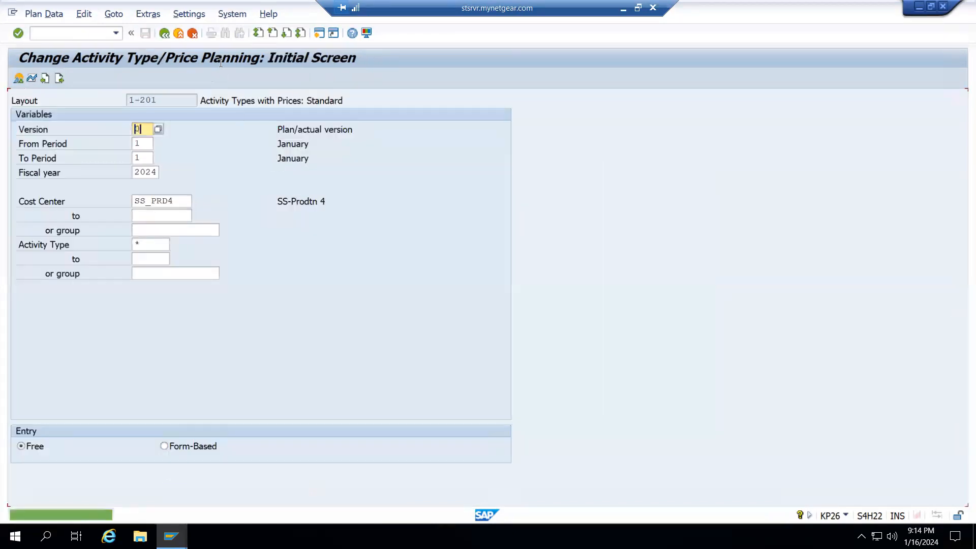
{"action": "left_click", "coordinate": [165, 32]}
Switch to the Messages Splitting session and return to the actual cost splitting list
{"action": "mouse_move", "coordinate": [171, 537]}
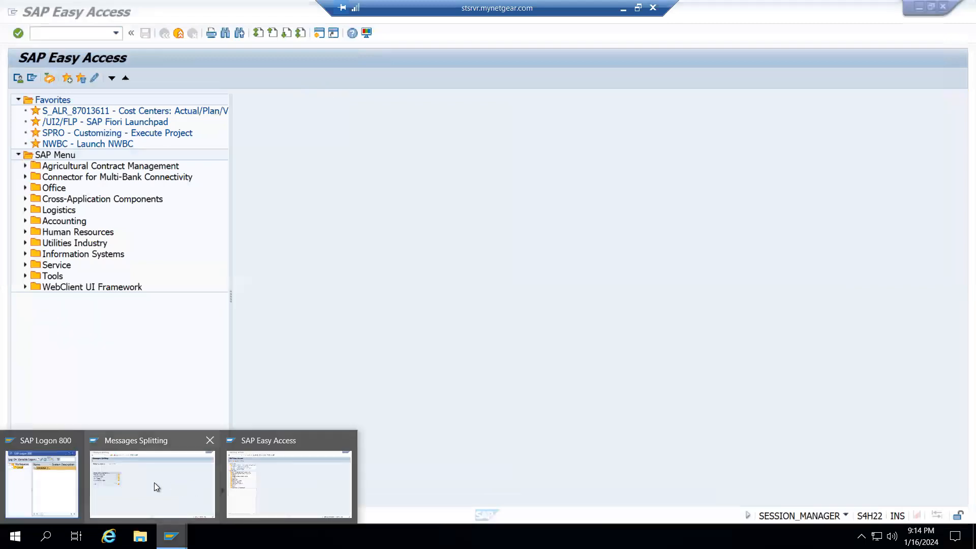
{"action": "left_click", "coordinate": [152, 483]}
{"action": "key", "text": "F3"}
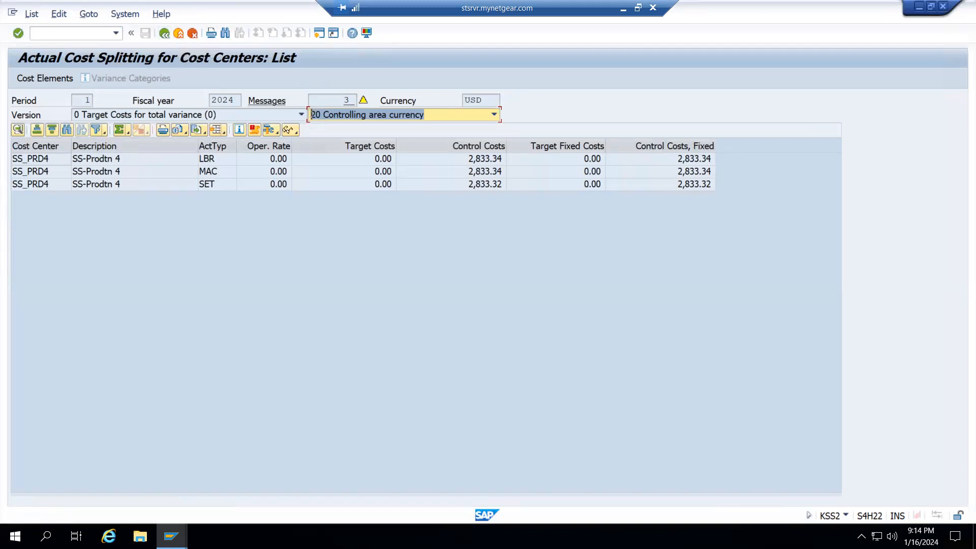
Switch to the SAP Easy Access session, open the Cost Centers: Actual/Plan/Variance report and set To Period to 1
{"action": "mouse_move", "coordinate": [171, 535]}
{"action": "left_click", "coordinate": [309, 501]}
{"action": "double_click", "coordinate": [93, 112]}
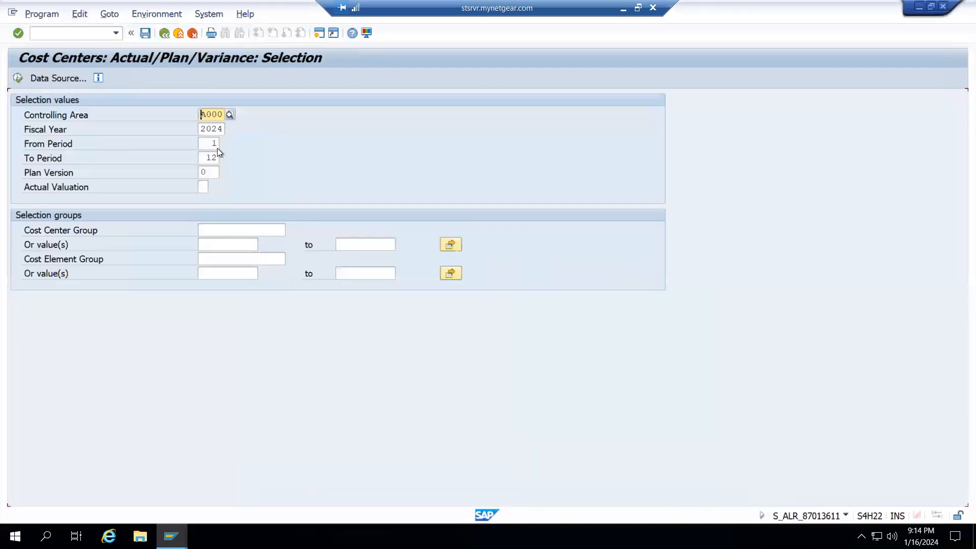
{"action": "left_click", "coordinate": [216, 141]}
{"action": "key", "text": "Tab"}
{"action": "type", "text": "12"}
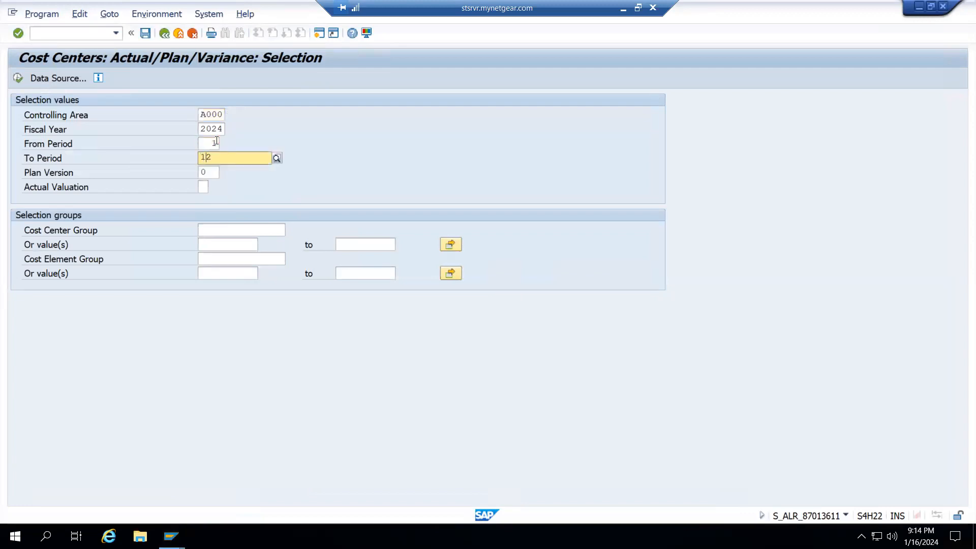
{"action": "left_click_drag", "start_coordinate": [209, 161], "coordinate": [218, 160]}
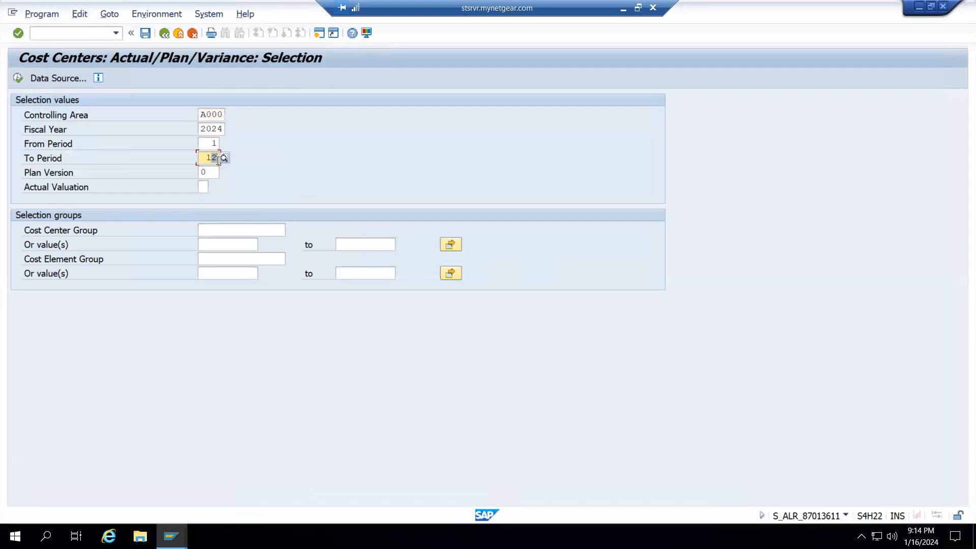
{"action": "type", "text": "1"}
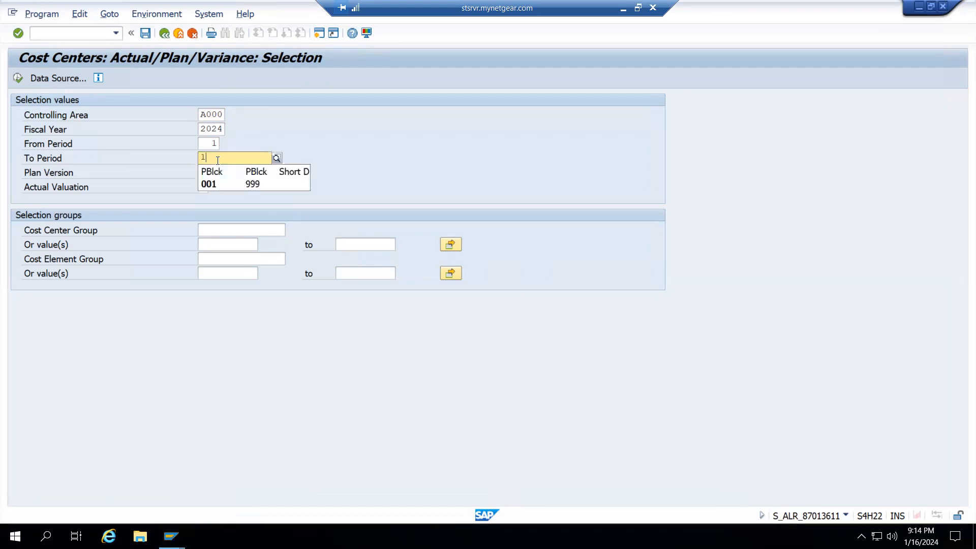
{"action": "left_click", "coordinate": [217, 161]}
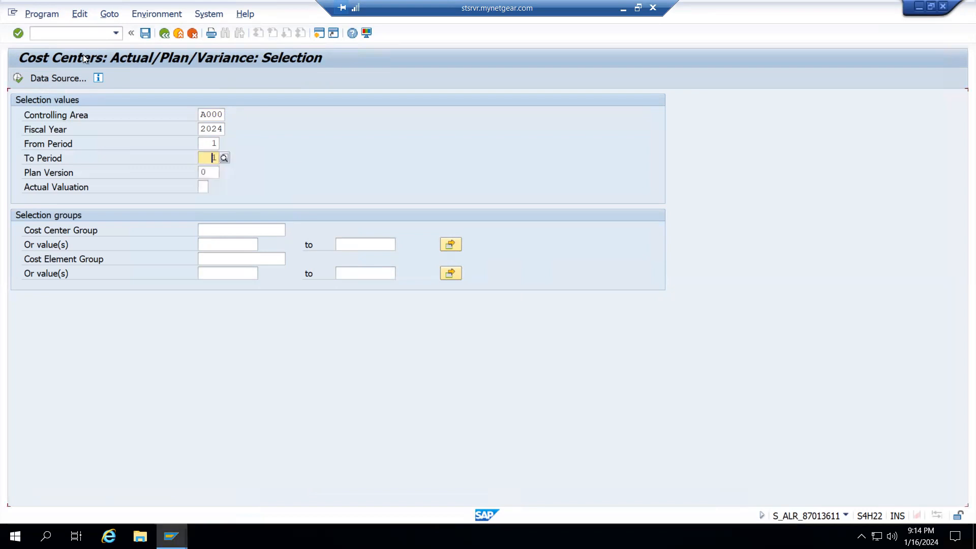
Run the report for cost center SS_PRD4, examine its actual and plan costs and switch back to the cost splitting list
{"action": "left_click", "coordinate": [223, 249]}
{"action": "key", "text": "Return"}
{"action": "left_click", "coordinate": [19, 79]}
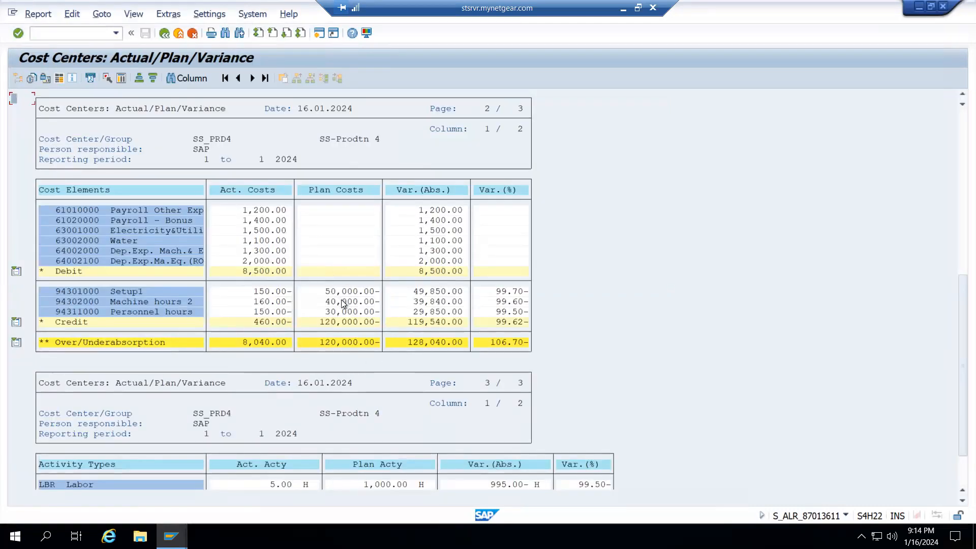
{"action": "left_click", "coordinate": [170, 537]}
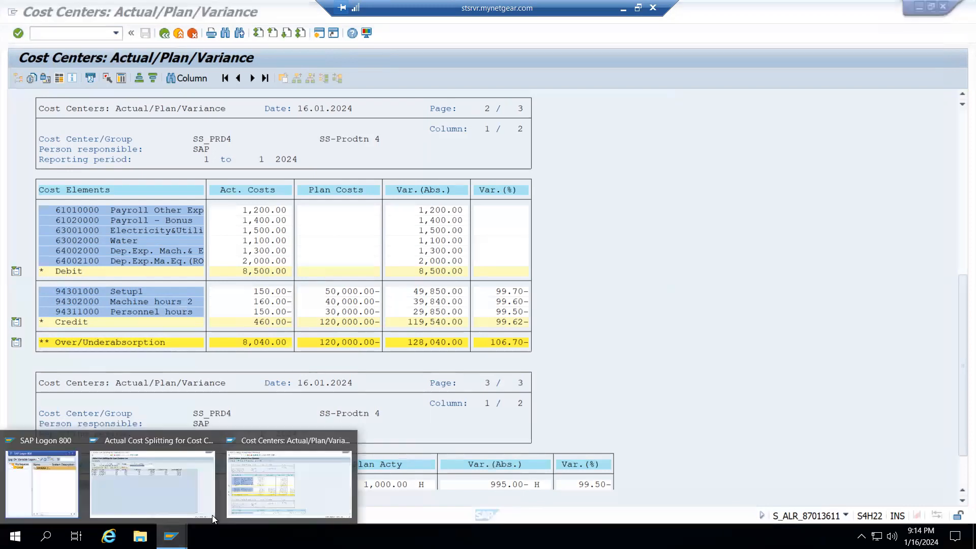
{"action": "left_click", "coordinate": [195, 503]}
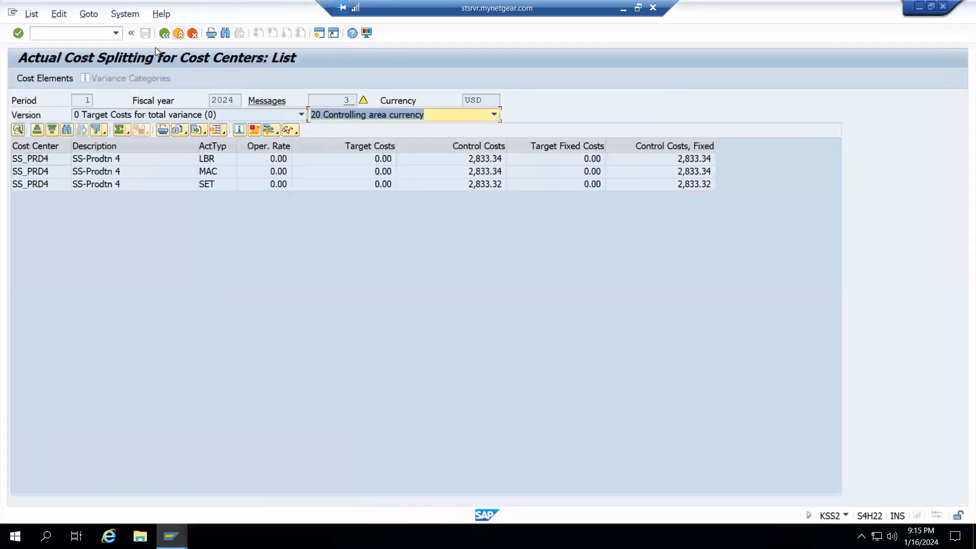
Leave the splitting list, exit the Cost Centers: Actual/Plan/Variance report to its selection screen and switch back to the Actual Cost Splitting session
{"action": "key", "text": "F3"}
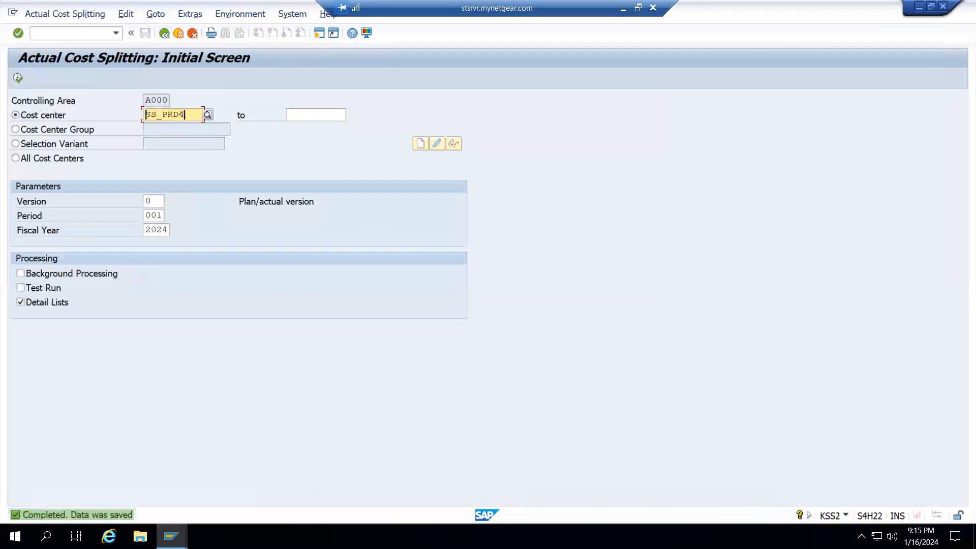
{"action": "left_click", "coordinate": [171, 536]}
{"action": "left_click", "coordinate": [315, 499]}
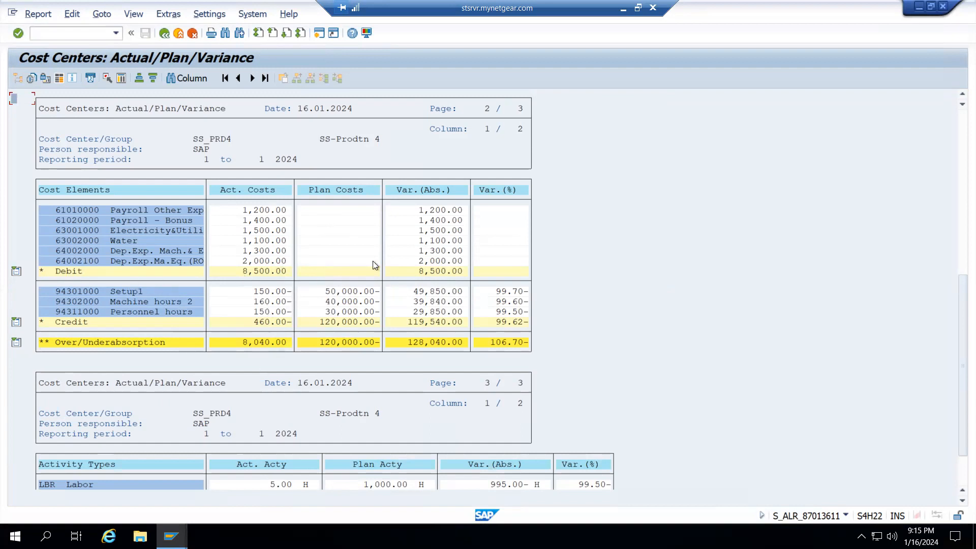
{"action": "left_click", "coordinate": [164, 33]}
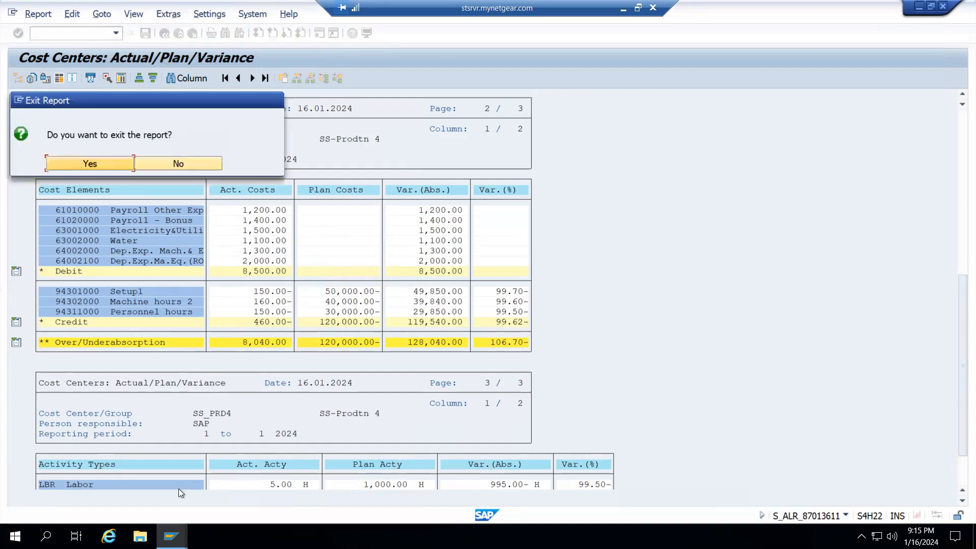
{"action": "left_click", "coordinate": [111, 169]}
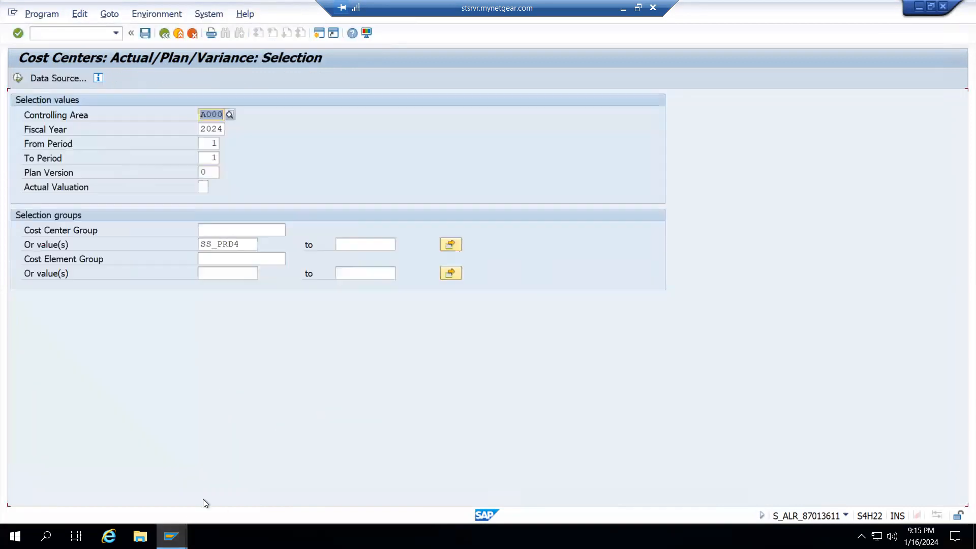
{"action": "left_click", "coordinate": [177, 488]}
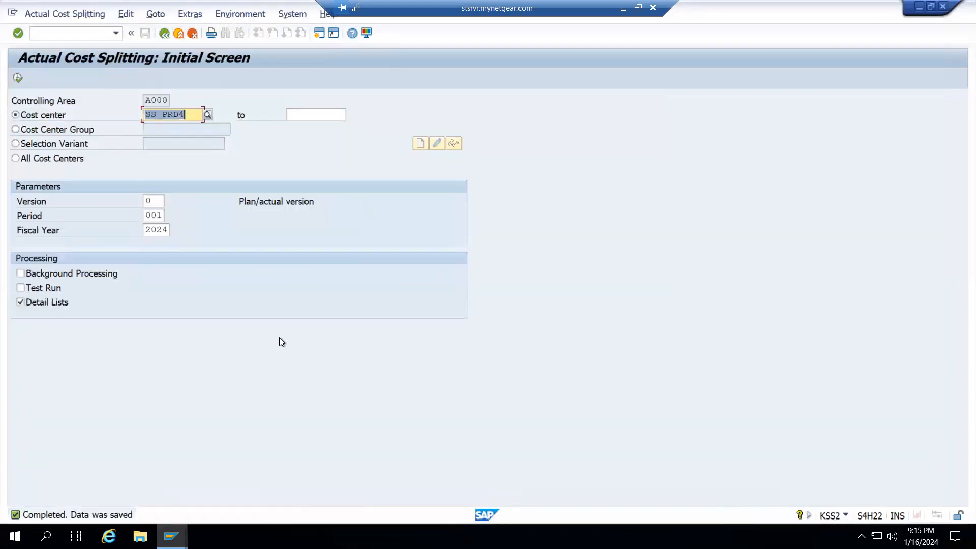
Run actual cost splitting again for cost center SS_PRD4 and display the cost elements for activity type MAC
{"action": "left_click", "coordinate": [18, 77]}
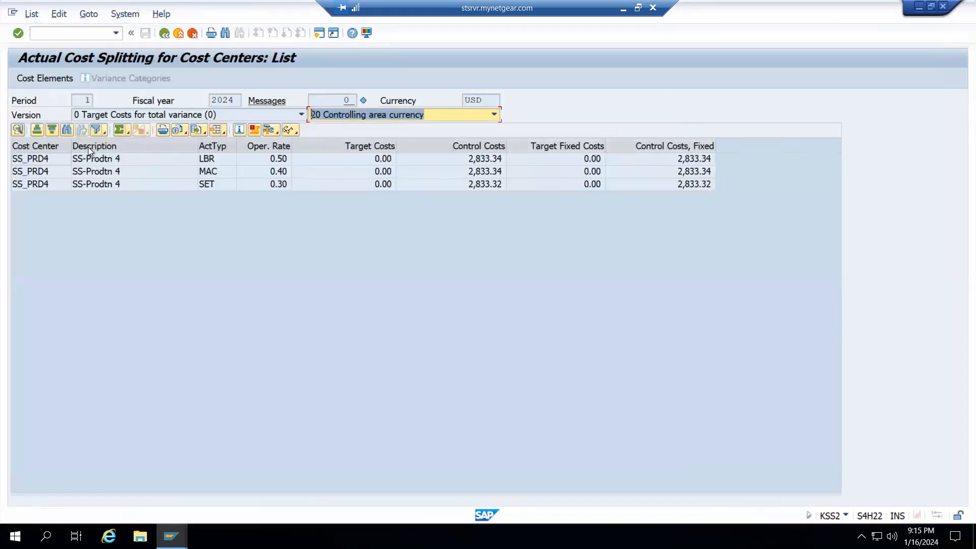
{"action": "left_click", "coordinate": [125, 171]}
{"action": "left_click", "coordinate": [45, 81]}
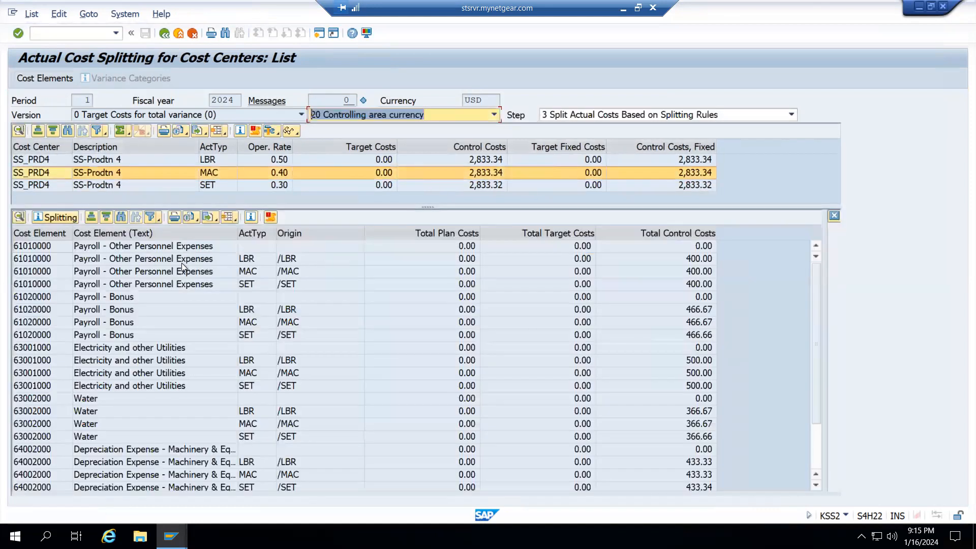
Examine how the payroll, water and depreciation cost elements are split among activity types LBR, MAC and SET
{"action": "left_click", "coordinate": [182, 262]}
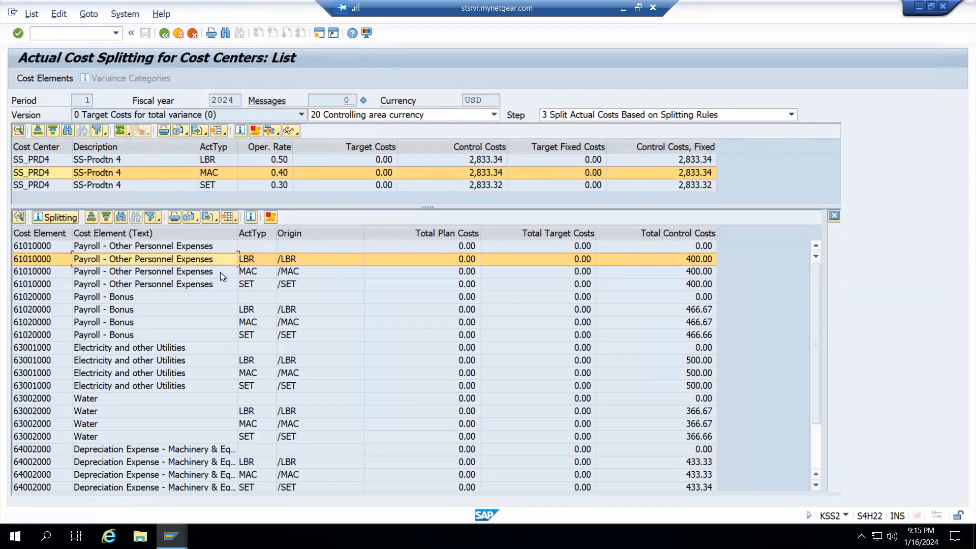
{"action": "left_click", "coordinate": [259, 273]}
{"action": "left_click", "coordinate": [255, 261]}
{"action": "key", "text": "Down"}
{"action": "key", "text": "Down"}
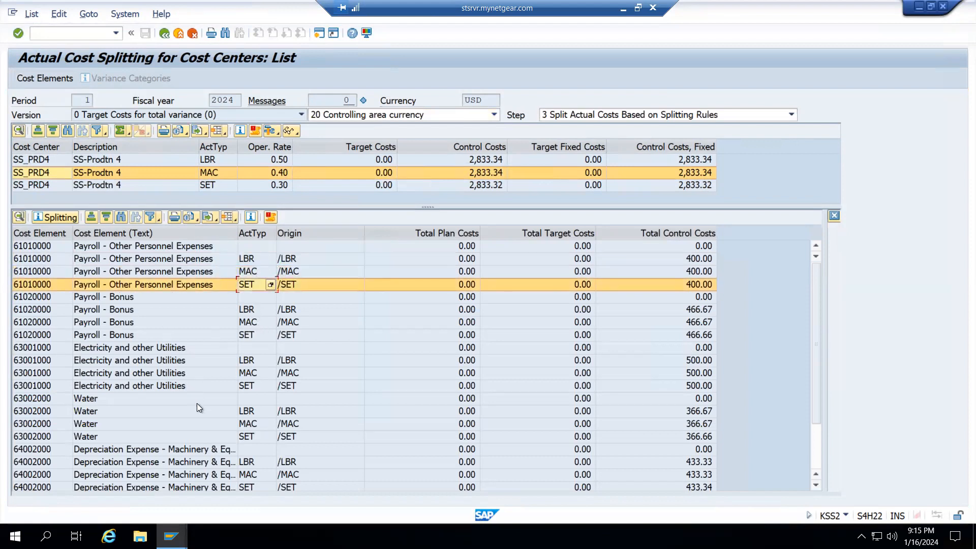
{"action": "left_click", "coordinate": [235, 412]}
{"action": "left_click", "coordinate": [254, 423]}
{"action": "left_click", "coordinate": [252, 437]}
{"action": "scroll", "coordinate": [242, 432], "scroll_direction": "down", "scroll_amount": 2}
{"action": "left_click", "coordinate": [228, 399]}
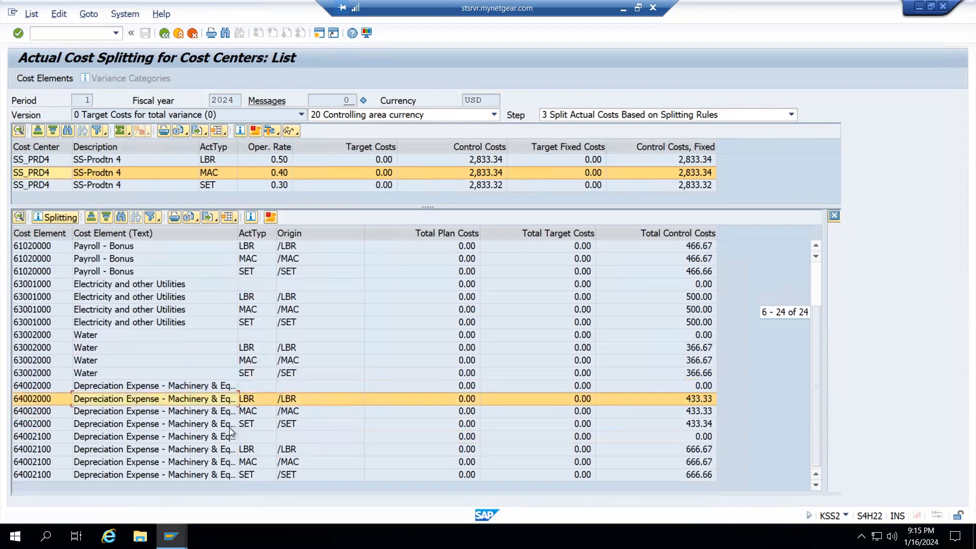
{"action": "key", "text": "Down"}
{"action": "key", "text": "Down"}
{"action": "scroll", "coordinate": [477, 322], "scroll_direction": "up", "scroll_amount": 2}
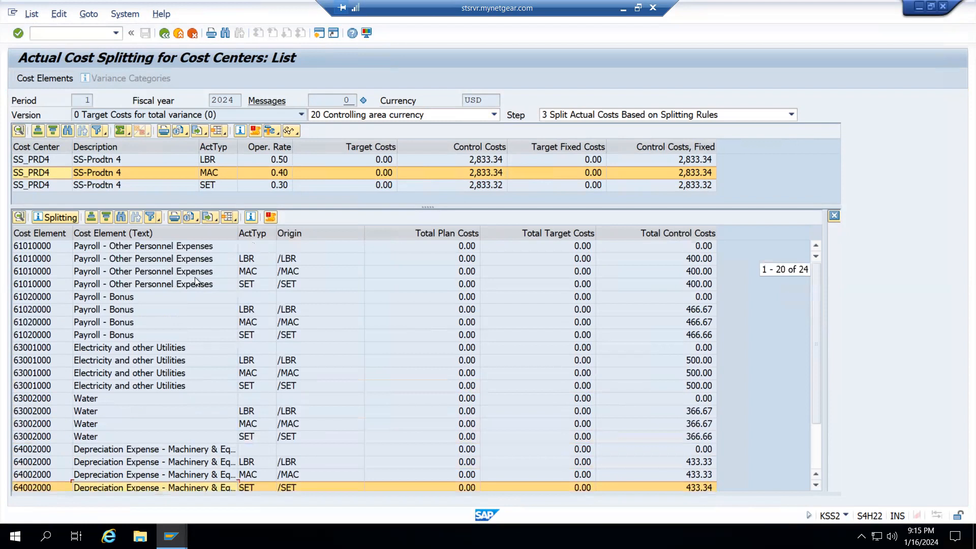
{"action": "left_click", "coordinate": [136, 250]}
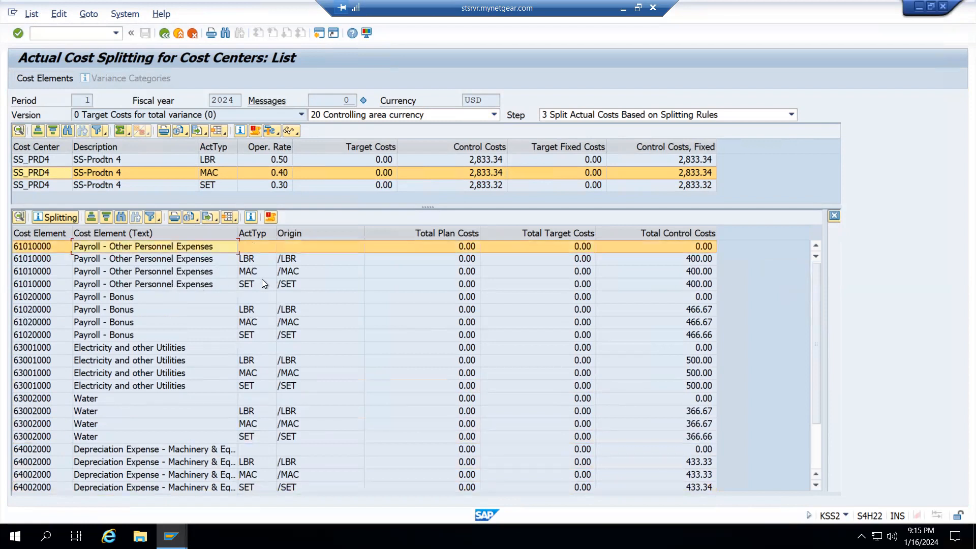
{"action": "left_click", "coordinate": [260, 284]}
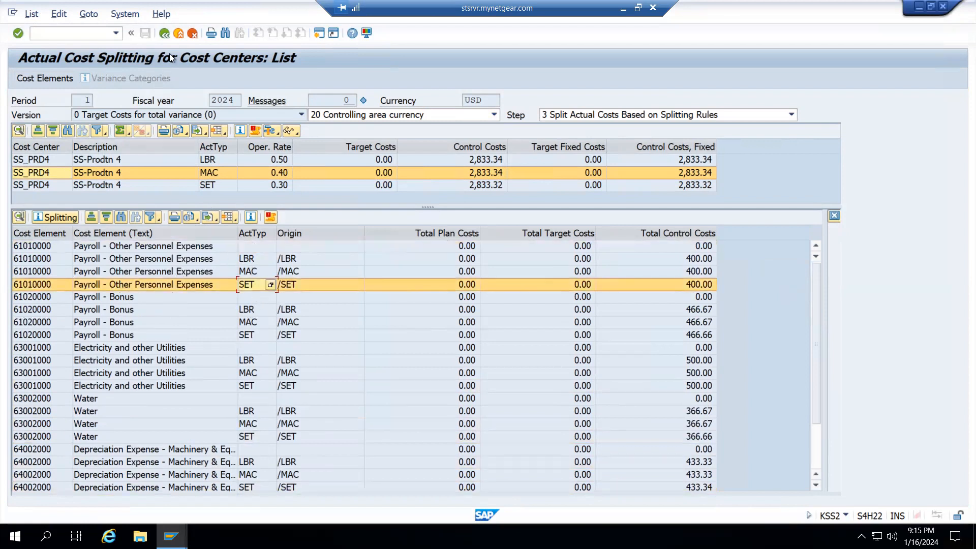
Return to the splitting initial screen and open the splitting structure assignment of SS_PRD4 for all versions in change mode
{"action": "key", "text": "F3"}
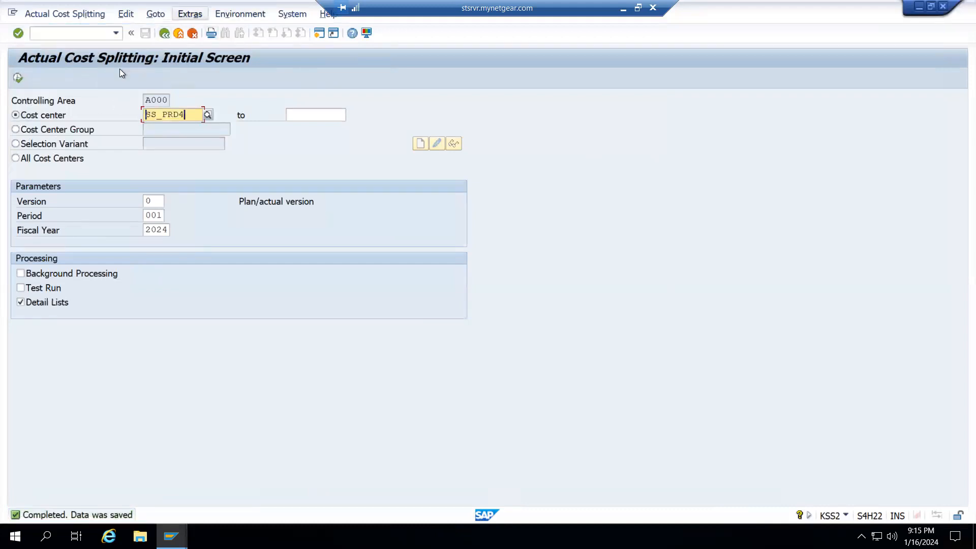
{"action": "key", "text": "Right"}
{"action": "key", "text": "Down"}
{"action": "key", "text": "Down"}
{"action": "key", "text": "Right"}
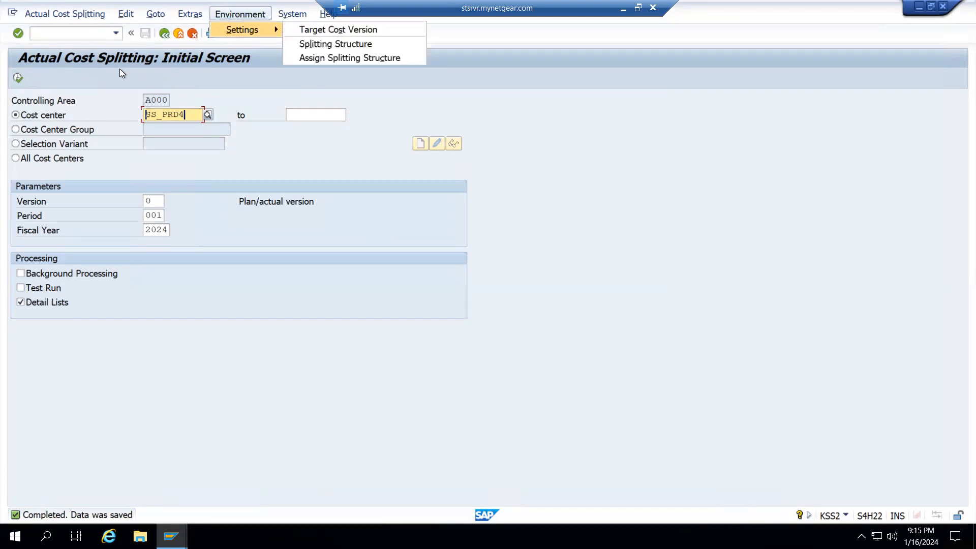
{"action": "left_click", "coordinate": [328, 59]}
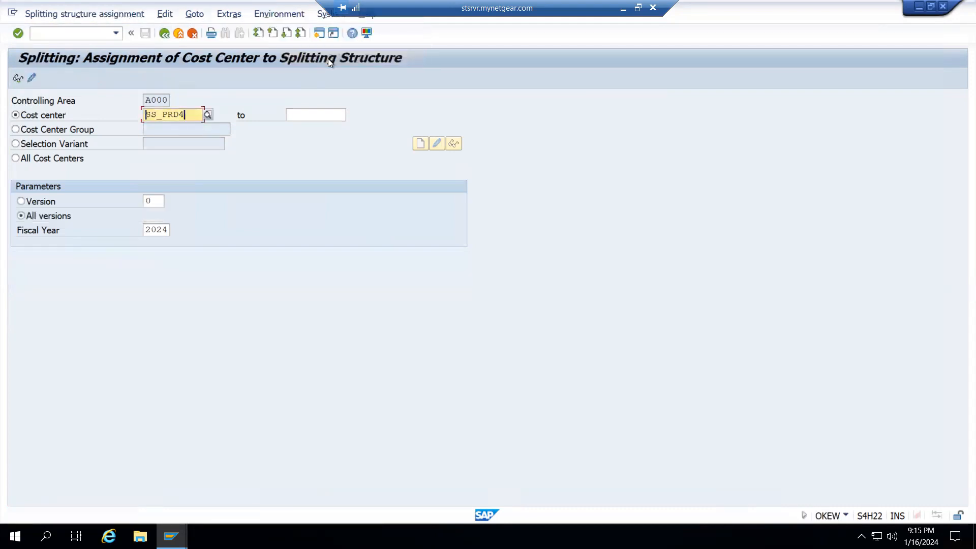
{"action": "left_click", "coordinate": [31, 78]}
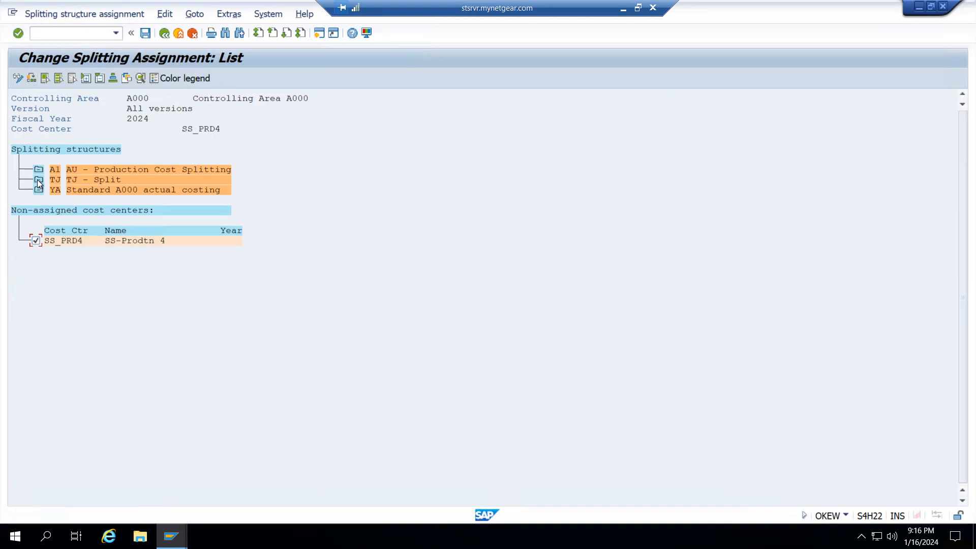
Assign cost center SS_PRD4 to the splitting structure TJ - Split and save the assignment
{"action": "left_click", "coordinate": [32, 78]}
{"action": "left_click", "coordinate": [145, 33]}
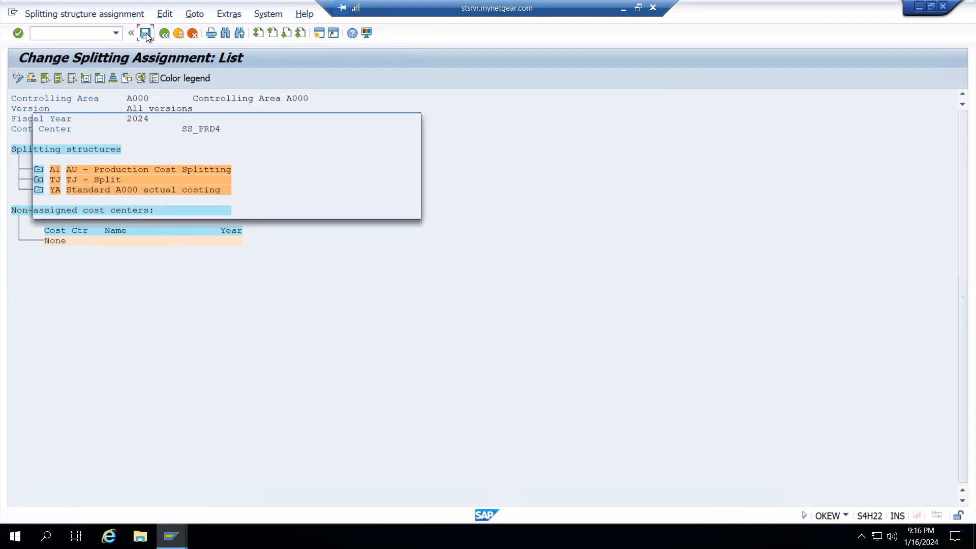
{"action": "left_click", "coordinate": [256, 207]}
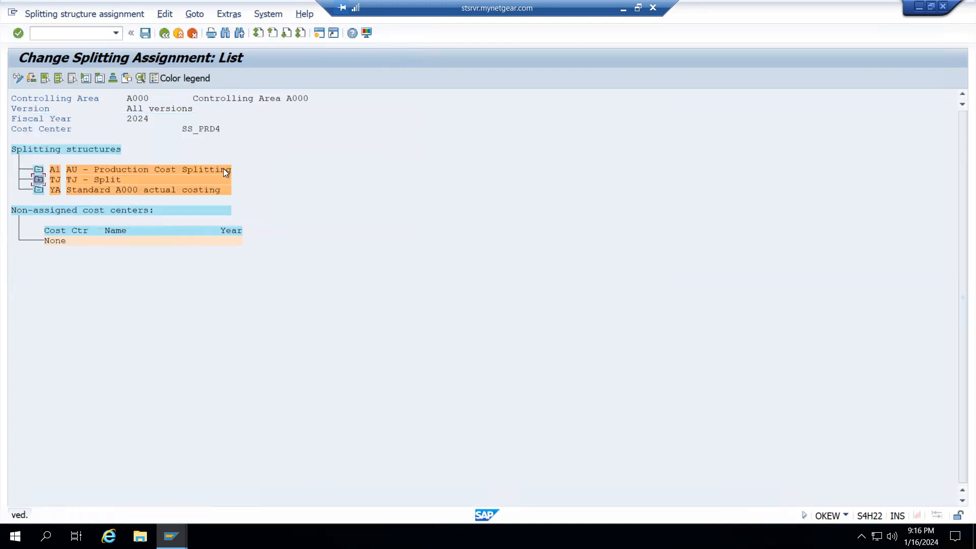
Return to the Actual Cost Splitting initial screen, turn off Test Run and execute the splitting for SS_PRD4
{"action": "key", "text": "F3"}
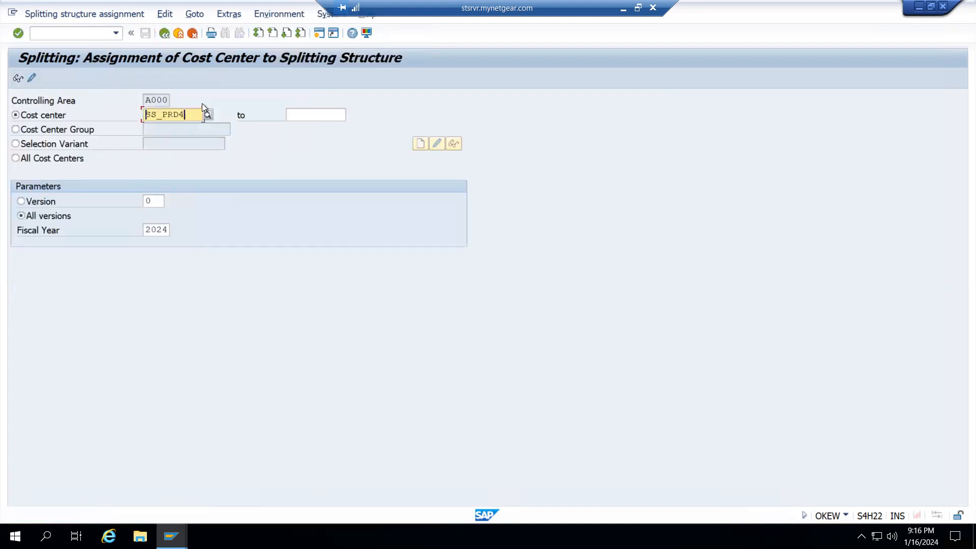
{"action": "left_click", "coordinate": [165, 33]}
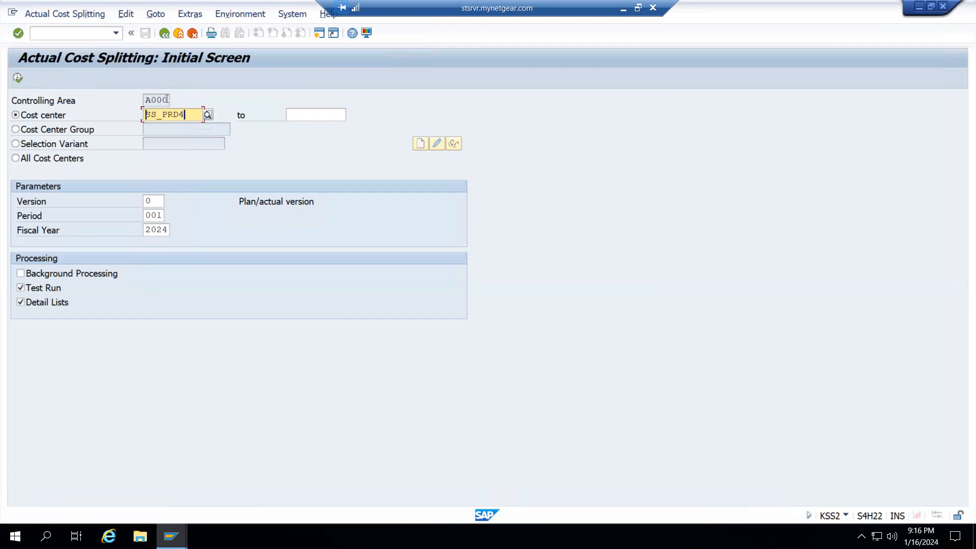
{"action": "left_click", "coordinate": [20, 288]}
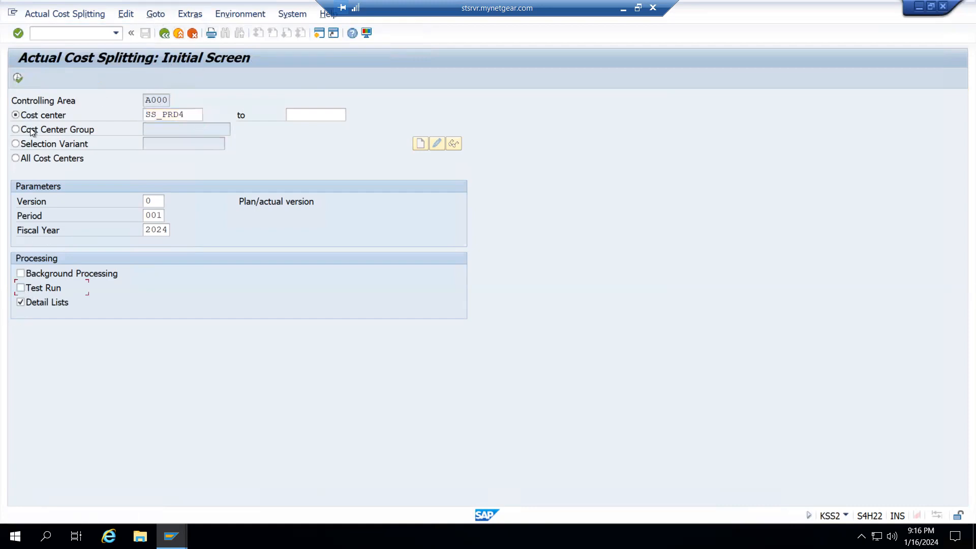
{"action": "left_click", "coordinate": [18, 78]}
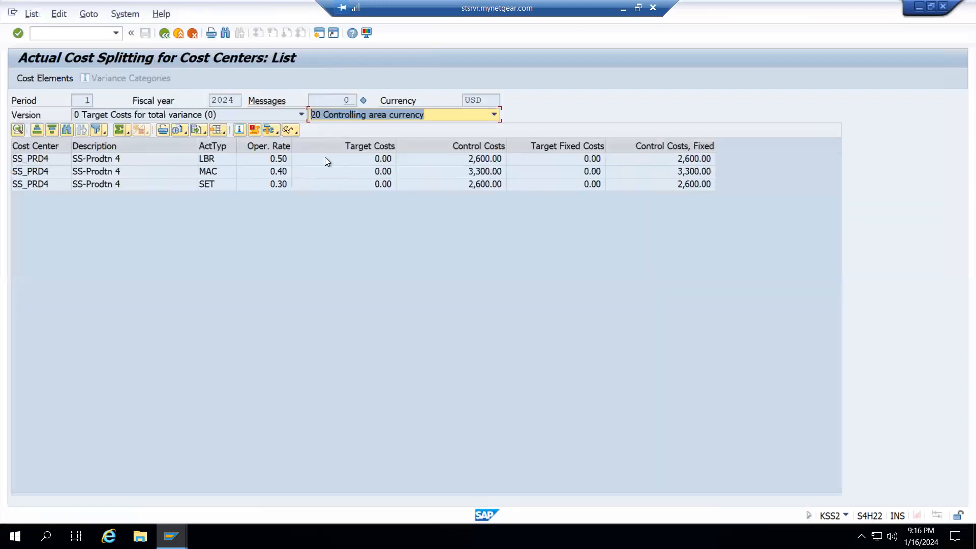
Review the control costs per activity type, display the cost elements and examine which activity type each one is assigned to
{"action": "left_click", "coordinate": [678, 160]}
{"action": "left_click", "coordinate": [672, 172]}
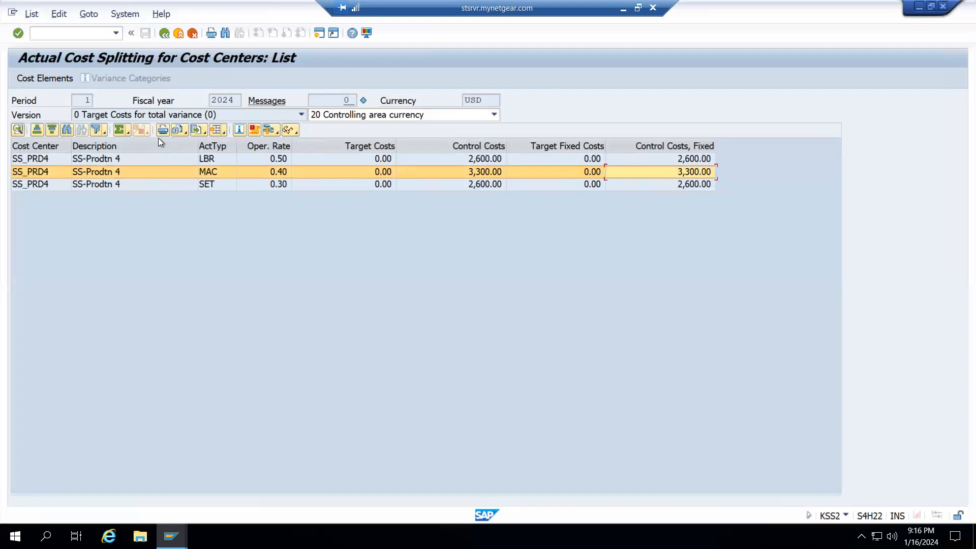
{"action": "left_click", "coordinate": [53, 78]}
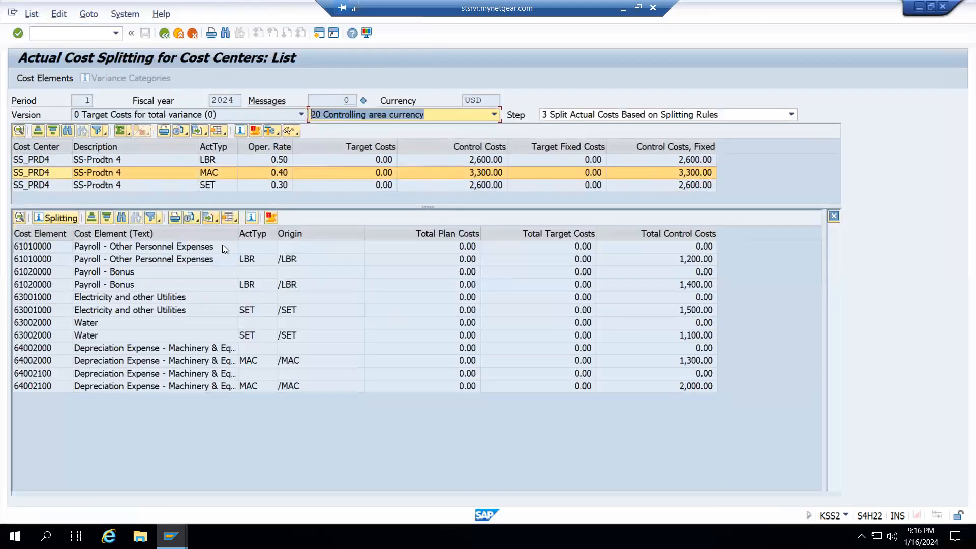
{"action": "left_click", "coordinate": [191, 255]}
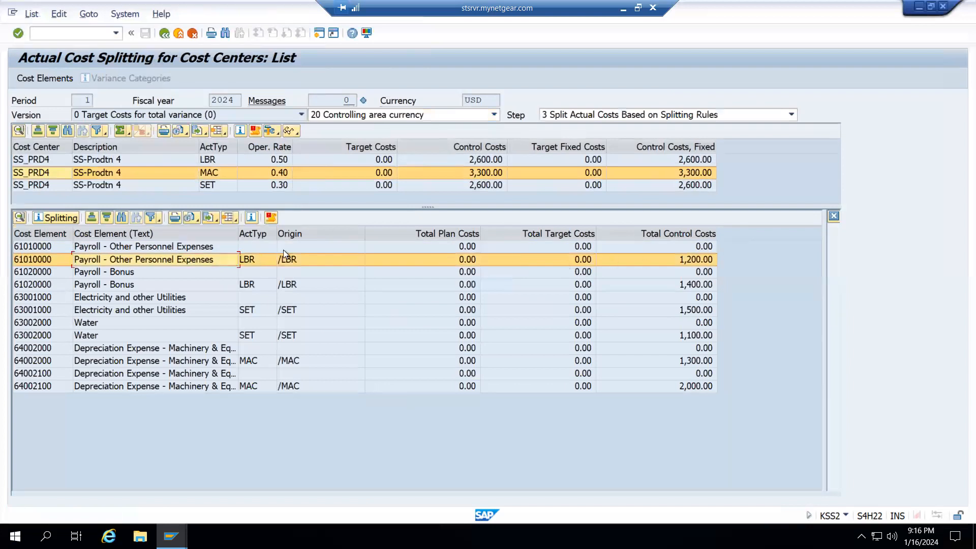
{"action": "left_click", "coordinate": [138, 280]}
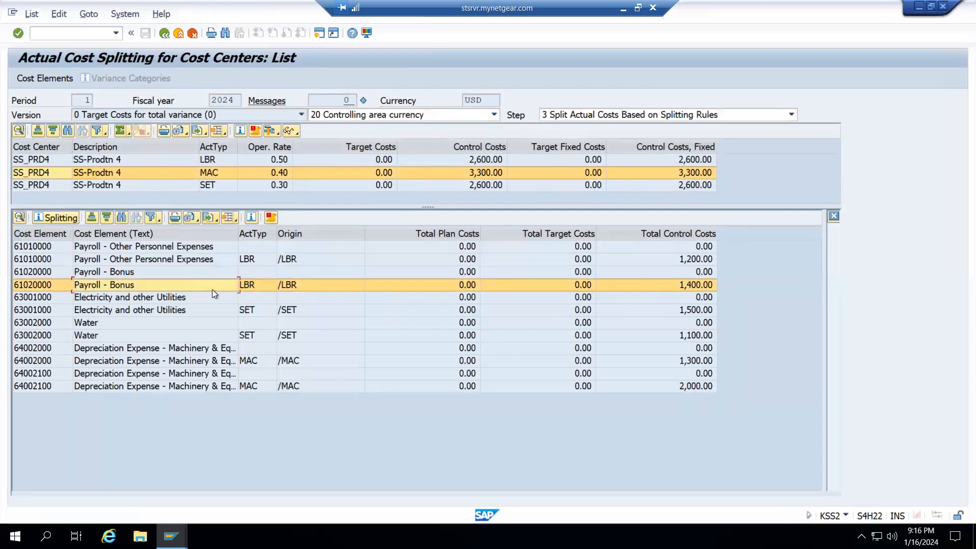
{"action": "left_click", "coordinate": [117, 310]}
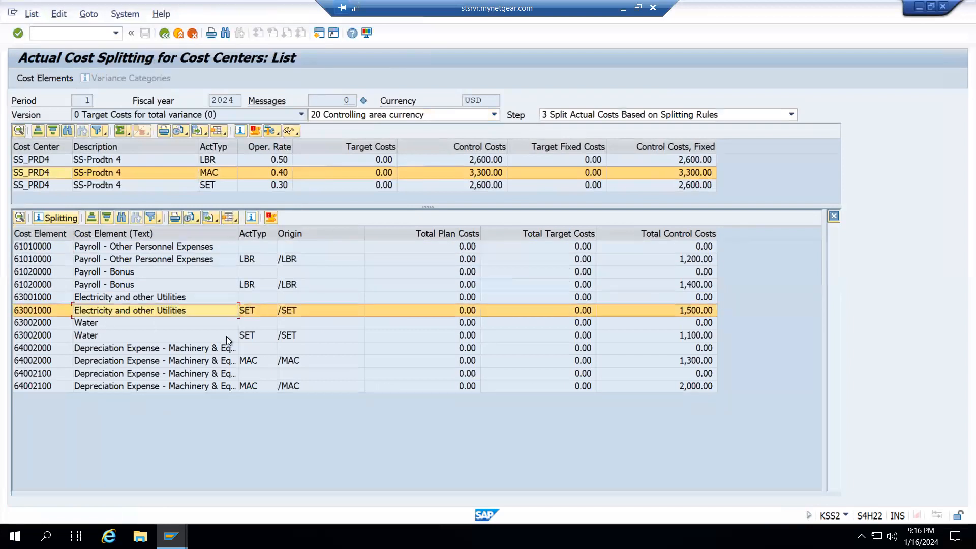
{"action": "left_click", "coordinate": [227, 336]}
{"action": "left_click", "coordinate": [216, 362]}
{"action": "left_click", "coordinate": [218, 388]}
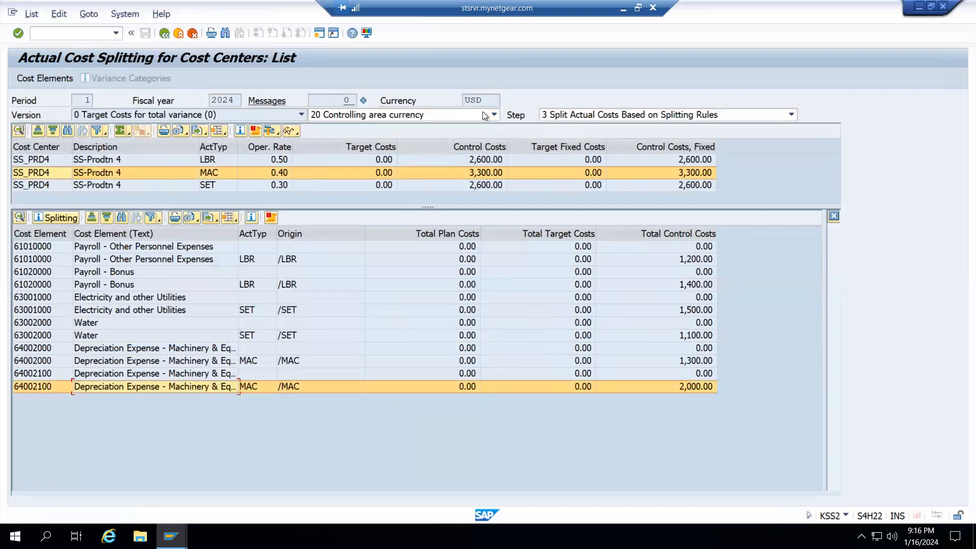
Exit to SAP Easy Access and open the SAP Customizing Implementation Guide with transaction SPRO
{"action": "key", "text": "shift+F3"}
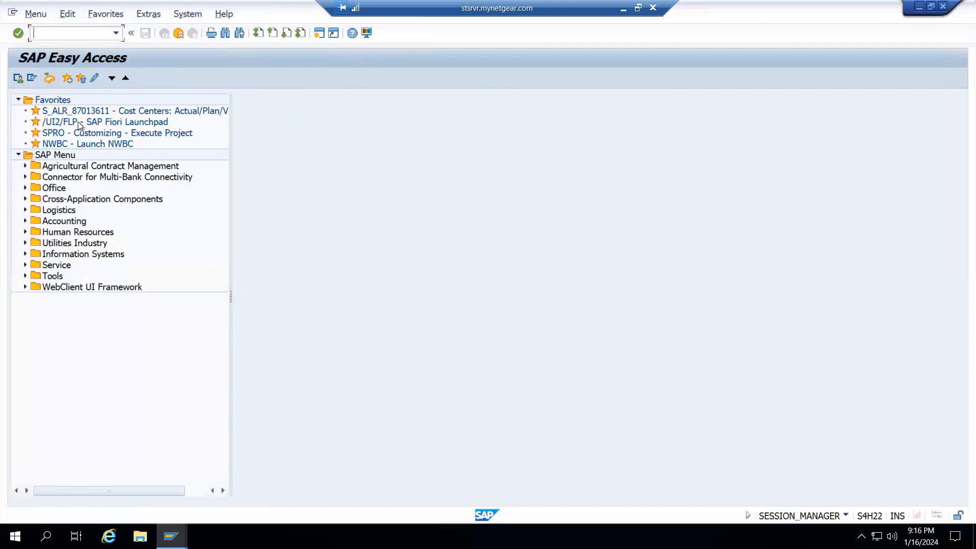
{"action": "type", "text": "spro1"}
{"action": "key", "text": "Return"}
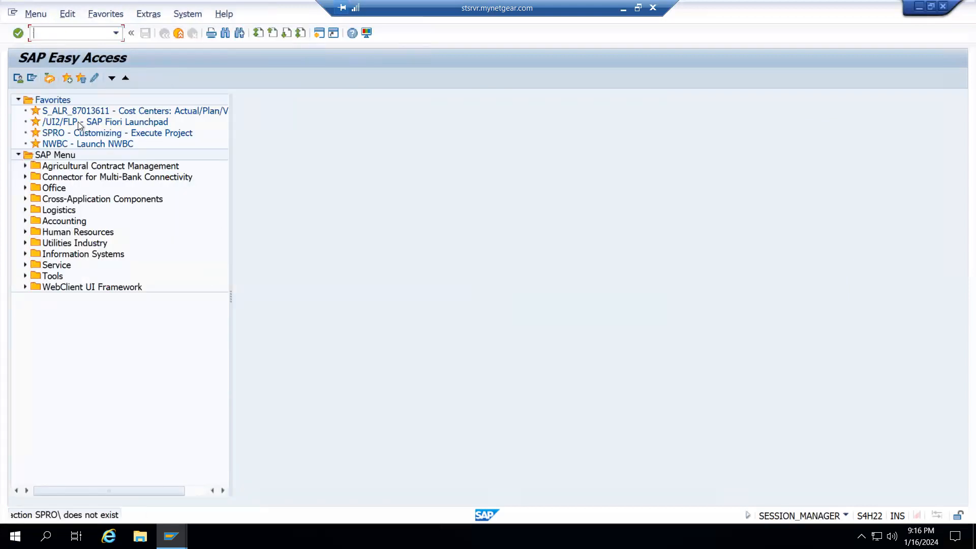
{"action": "type", "text": "spro"}
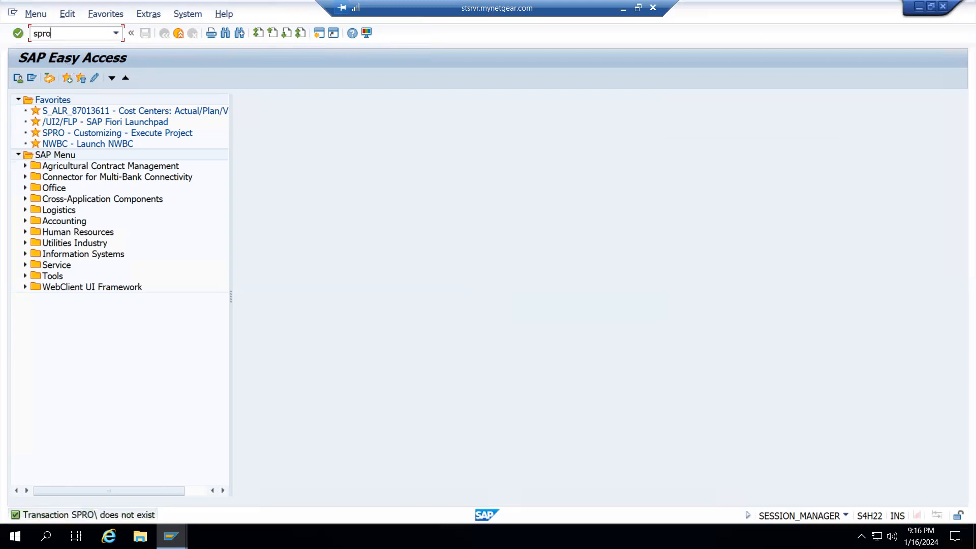
{"action": "key", "text": "Return"}
{"action": "left_click", "coordinate": [75, 76]}
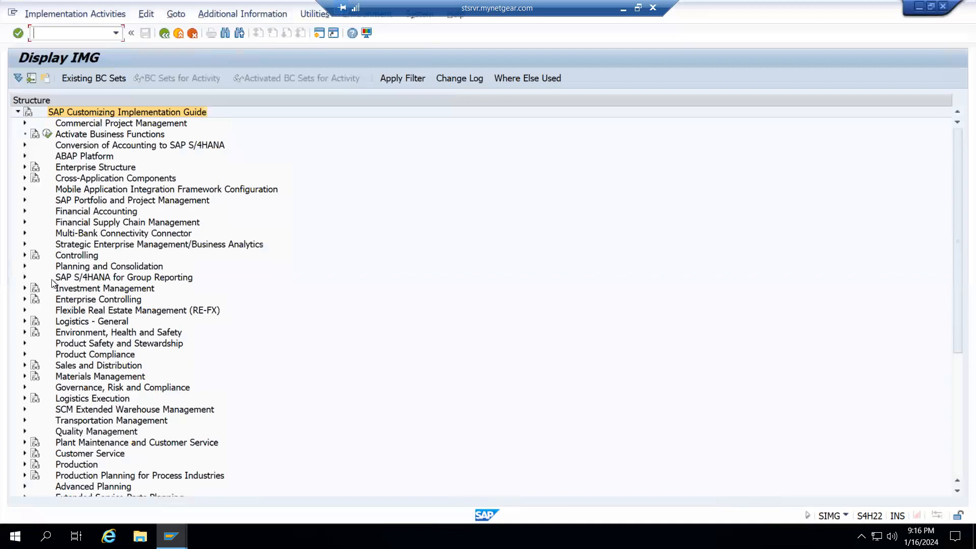
Expand the implementation guide through Controlling, Cost Center Accounting, Actual Postings, Period-End Closing and Activity Allocation down to the Splitting activities
{"action": "left_click", "coordinate": [25, 255]}
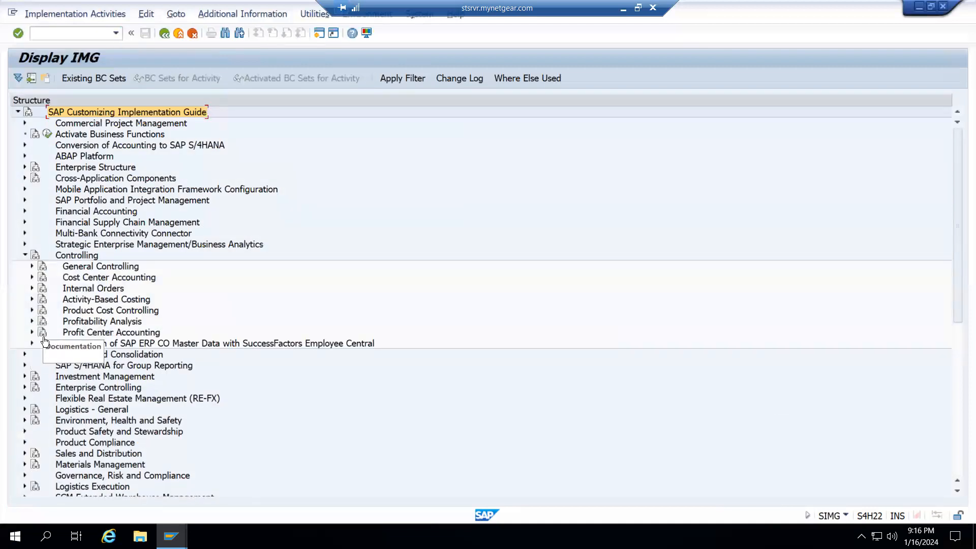
{"action": "left_click", "coordinate": [32, 277]}
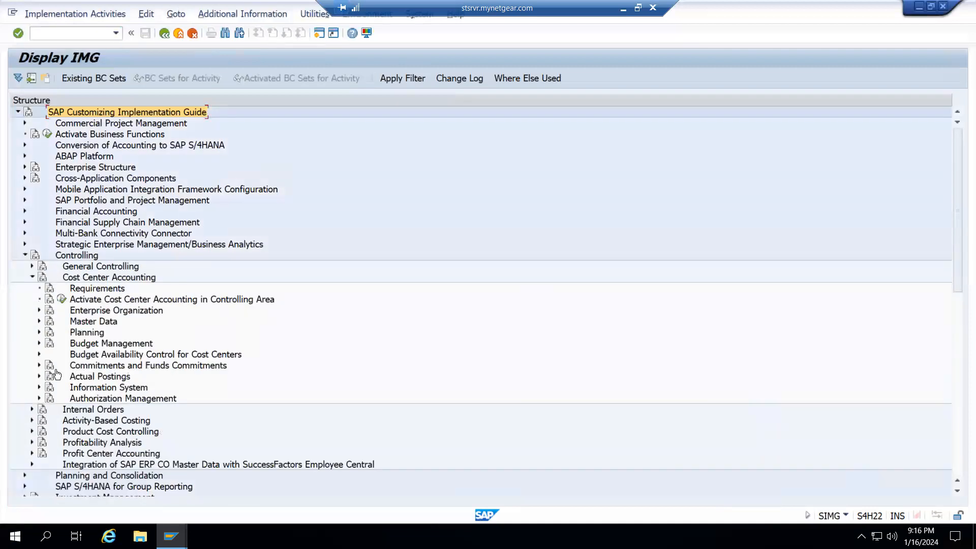
{"action": "left_click", "coordinate": [39, 376]}
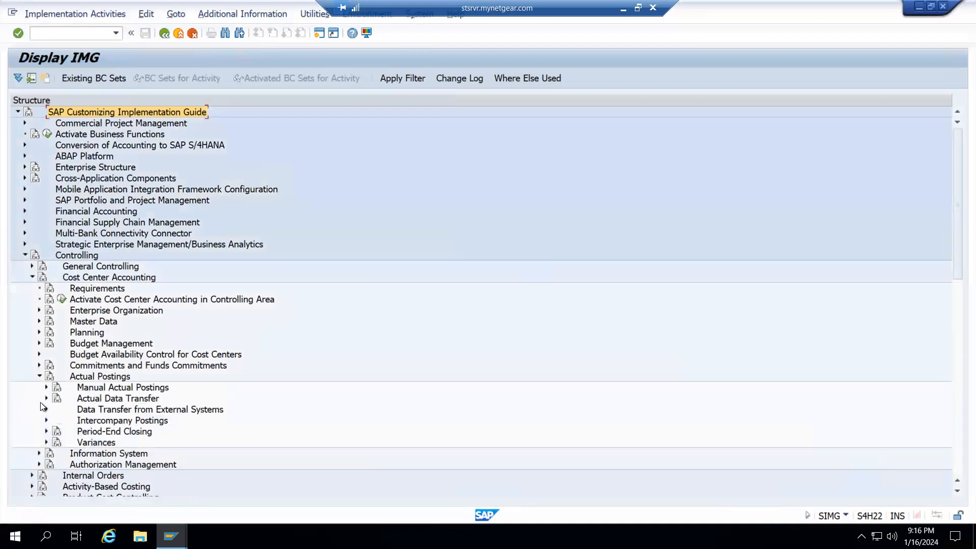
{"action": "scroll", "coordinate": [142, 375], "scroll_direction": "down", "scroll_amount": 3}
{"action": "left_click", "coordinate": [46, 332]}
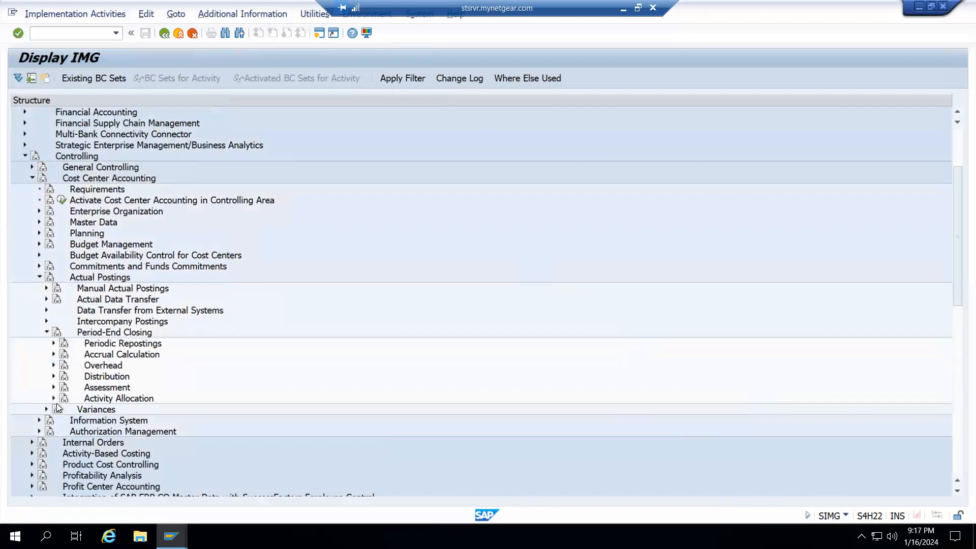
{"action": "left_click", "coordinate": [54, 399]}
{"action": "left_click", "coordinate": [61, 453]}
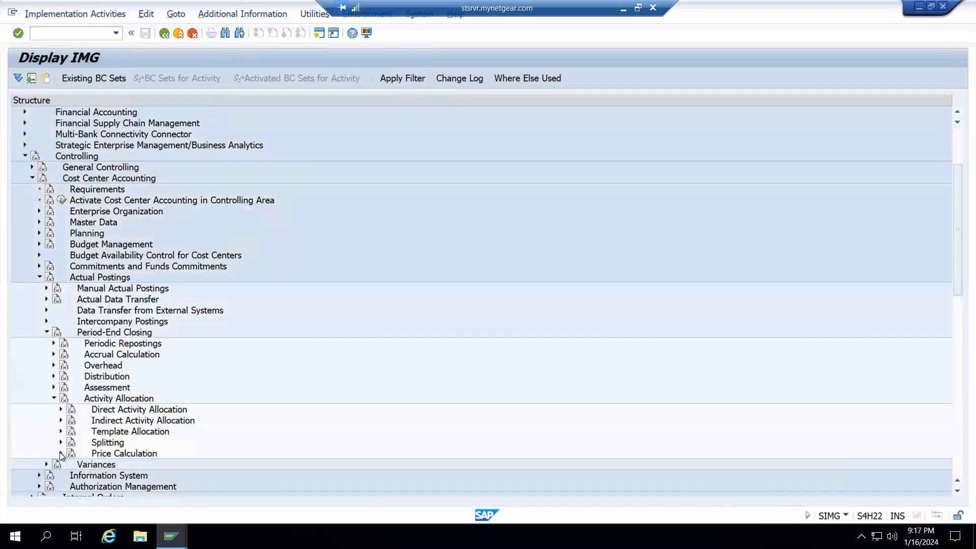
{"action": "left_click", "coordinate": [60, 443]}
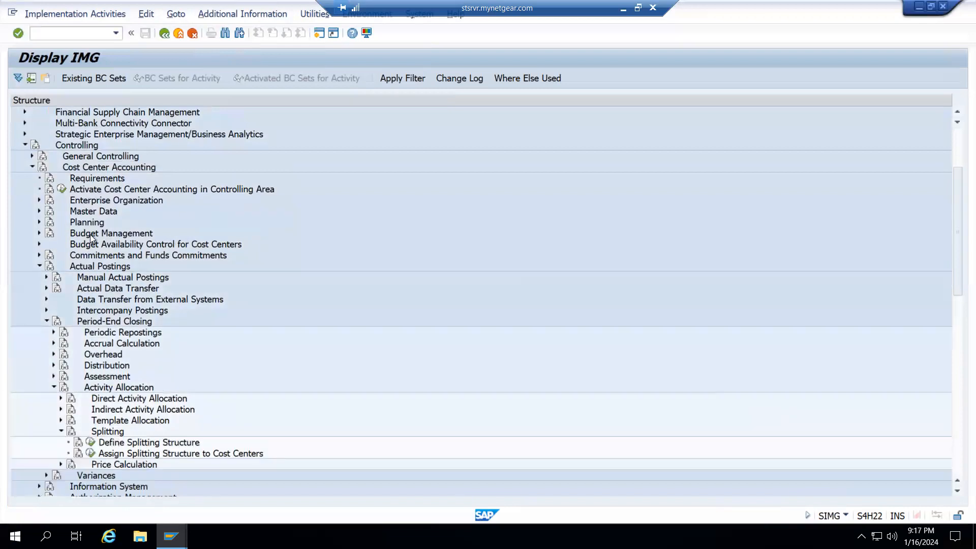
Capture a screenshot of the expanded Splitting path, switch to the Excel workbook and insert a new sheet named AT Split Config
{"action": "key", "text": "super+shift+s"}
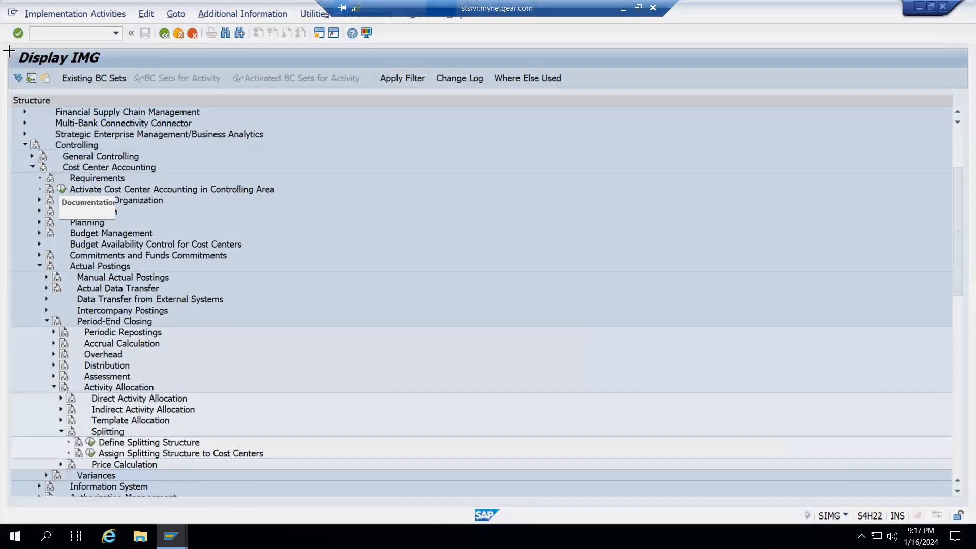
{"action": "left_click_drag", "start_coordinate": [7, 48], "coordinate": [564, 514]}
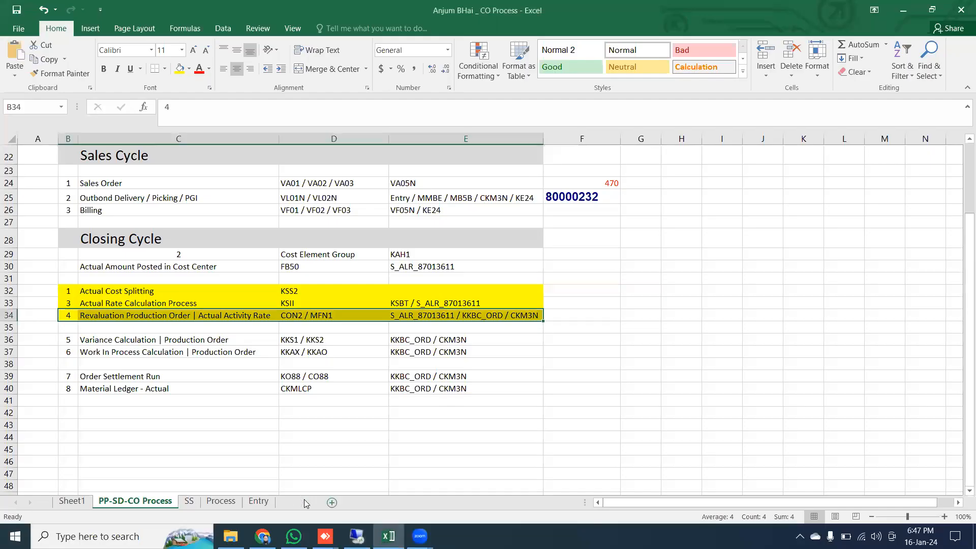
{"action": "left_click", "coordinate": [217, 503]}
{"action": "right_click", "coordinate": [217, 505]}
{"action": "left_click", "coordinate": [246, 388]}
{"action": "type", "text": "AT Split Config"}
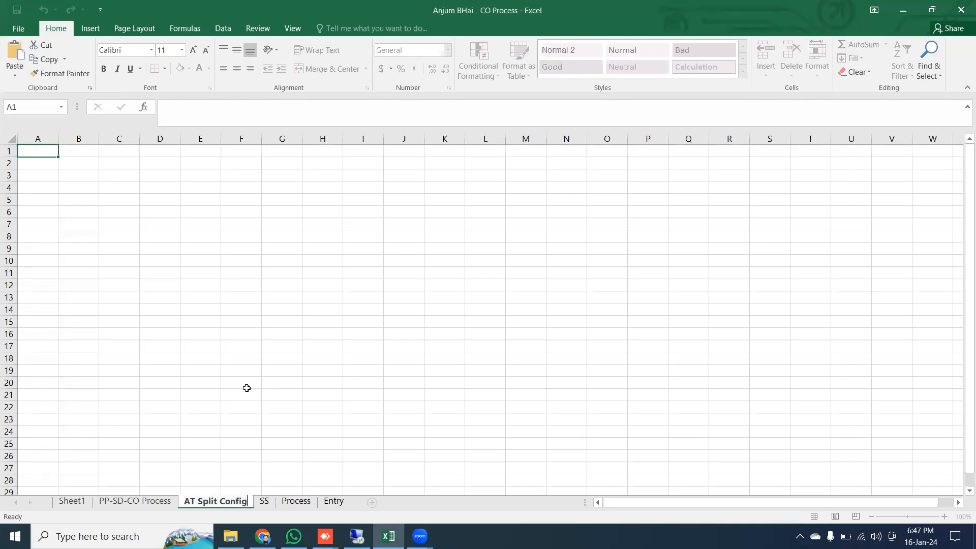
{"action": "key", "text": "Return"}
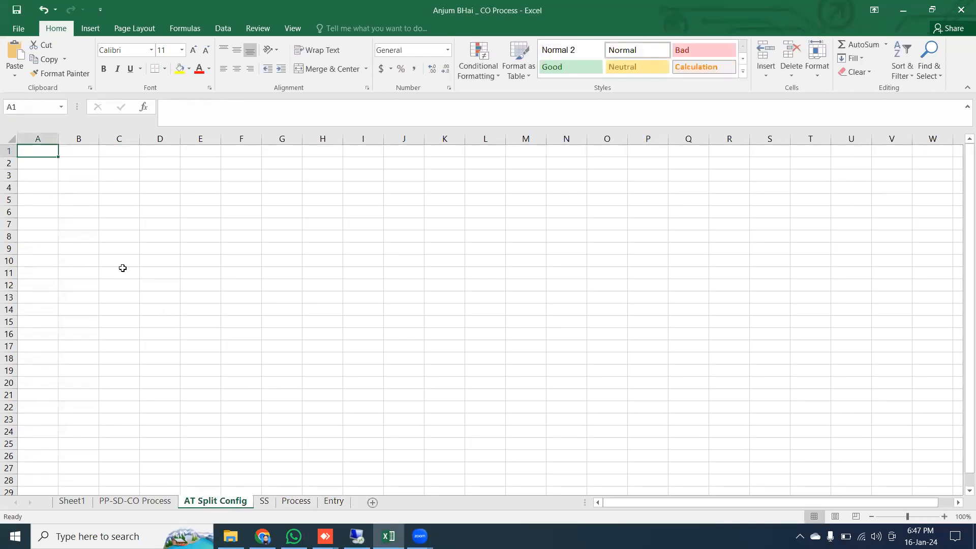
Paste the captured implementation guide path at cell B2 of the AT Split Config sheet
{"action": "left_click", "coordinate": [80, 161]}
{"action": "key", "text": "ctrl+v"}
{"action": "scroll", "coordinate": [317, 389], "scroll_direction": "down", "scroll_amount": 7}
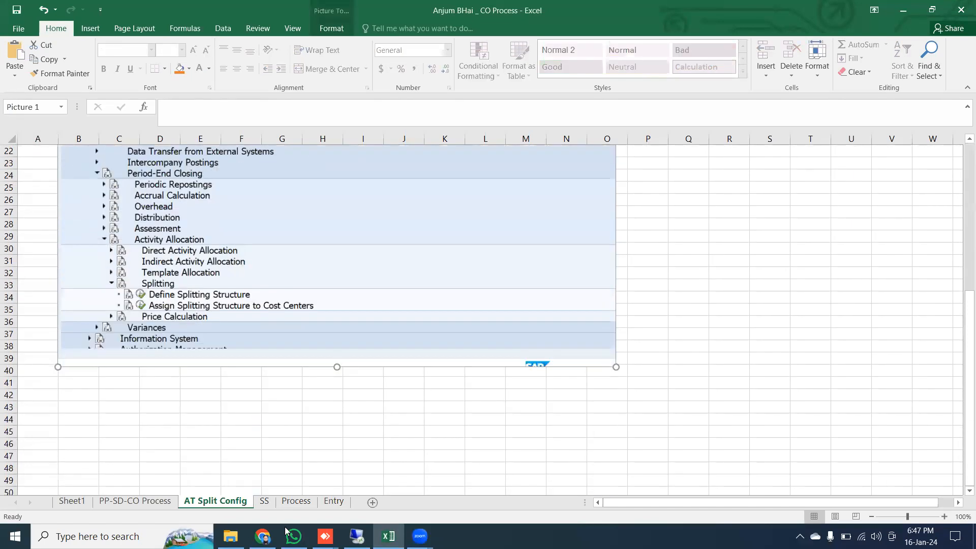
Switch back to SAP, open Define Splitting Structure, select structure TJ - Split and capture a screenshot of the overview
{"action": "left_click", "coordinate": [357, 536]}
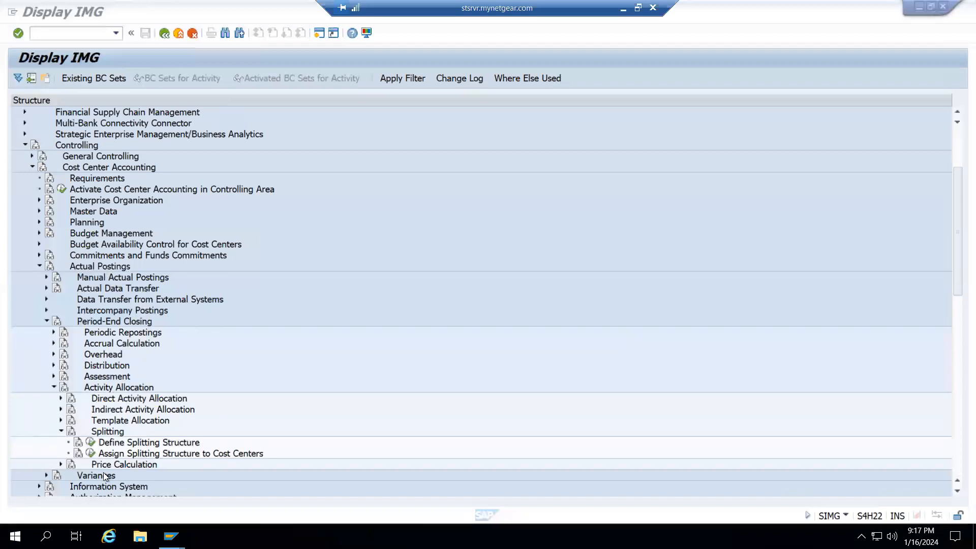
{"action": "left_click", "coordinate": [92, 443]}
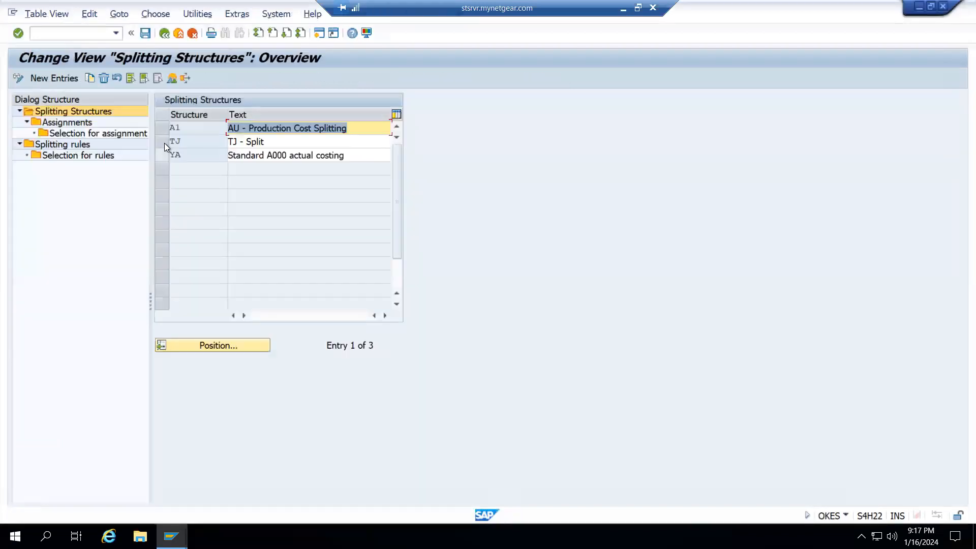
{"action": "left_click", "coordinate": [163, 142]}
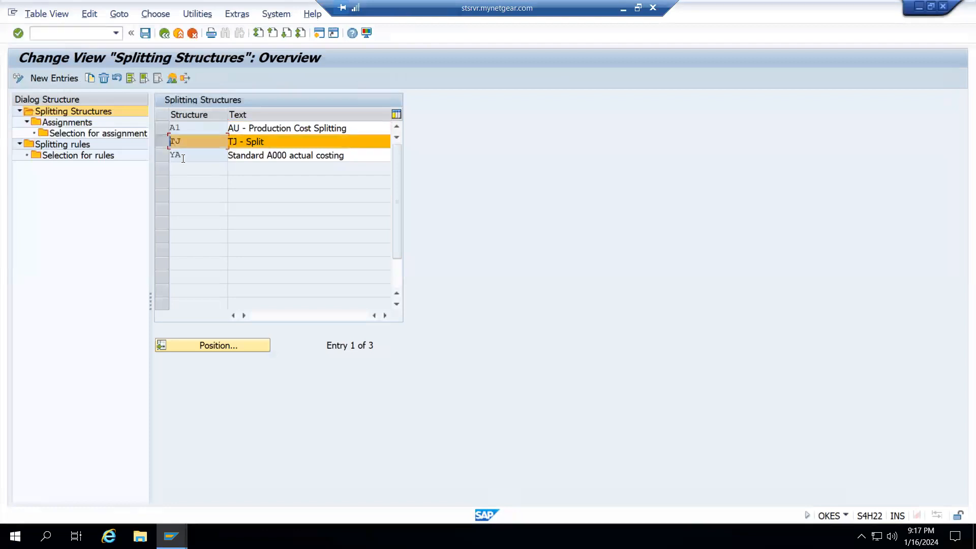
{"action": "key", "text": "super+shift+s"}
{"action": "left_click_drag", "start_coordinate": [10, 42], "coordinate": [499, 186]}
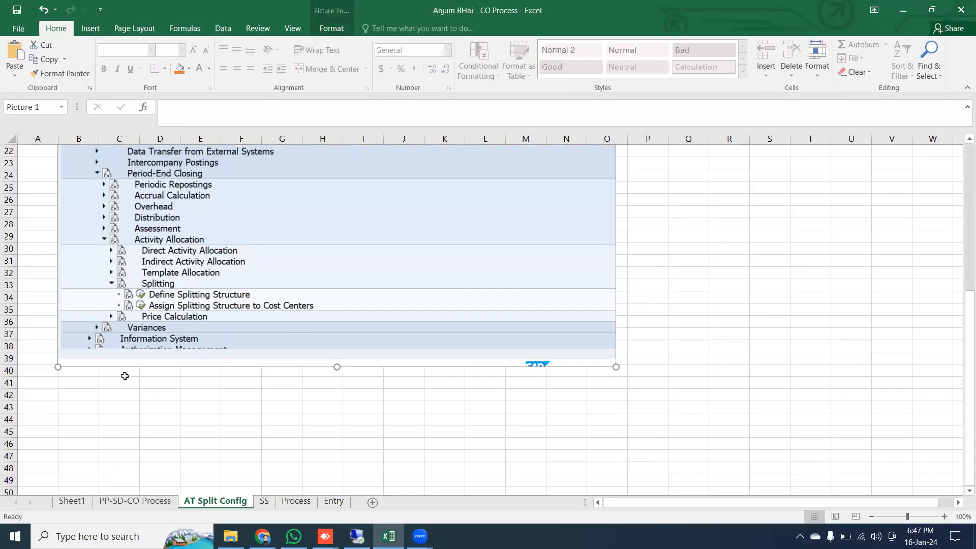
In Excel, paste the Splitting Structures screenshot at cell B42, below the implementation guide picture
{"action": "left_click", "coordinate": [98, 396]}
{"action": "left_click", "coordinate": [91, 396]}
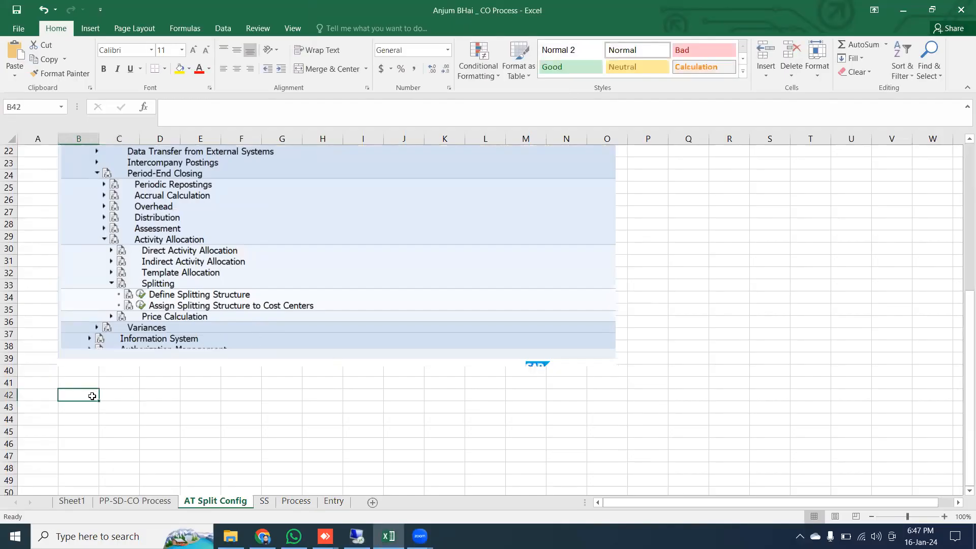
{"action": "key", "text": "ctrl+v"}
{"action": "scroll", "coordinate": [207, 466], "scroll_direction": "down", "scroll_amount": 5}
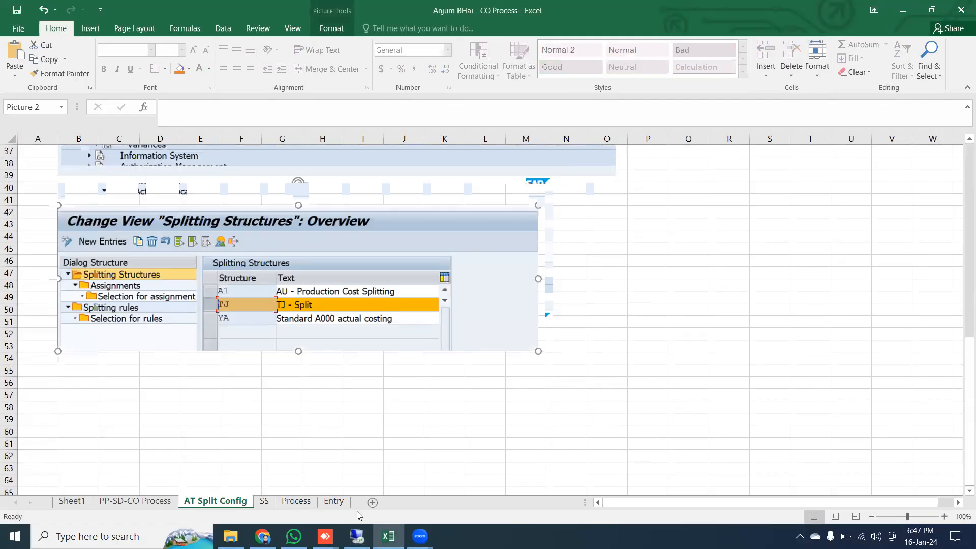
Switch to SAP, open the assignments of structure TJ and capture a screenshot of the Setup, Machine and Lbr rows
{"action": "left_click", "coordinate": [356, 537]}
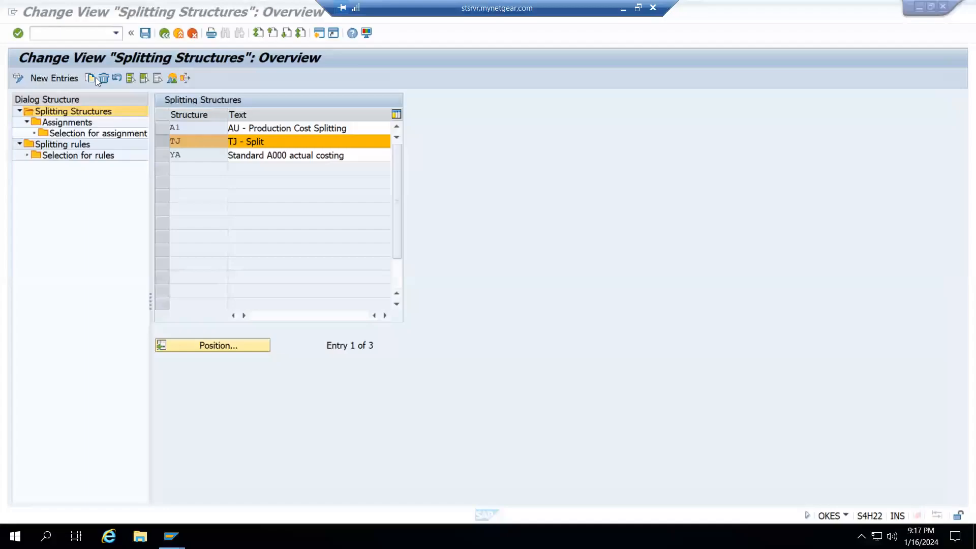
{"action": "double_click", "coordinate": [72, 123]}
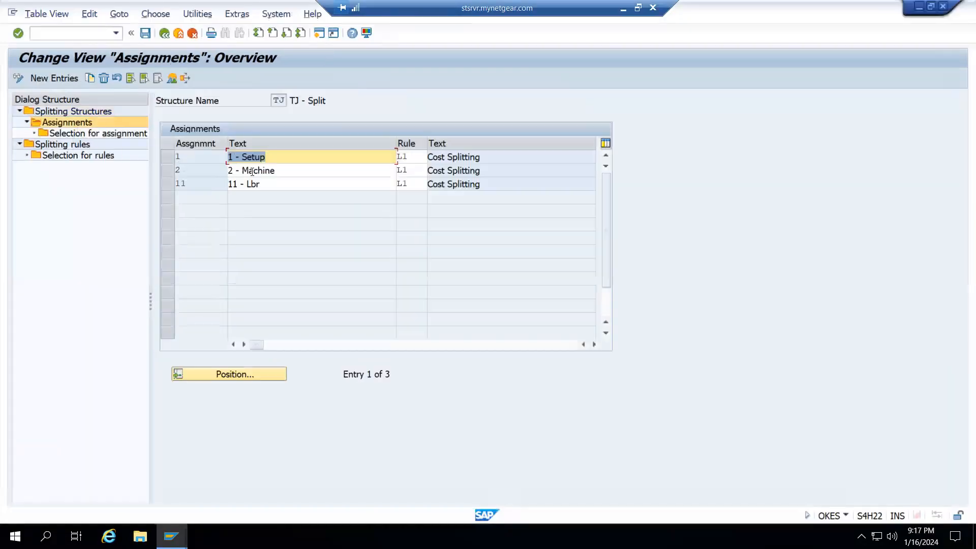
{"action": "left_click", "coordinate": [169, 159]}
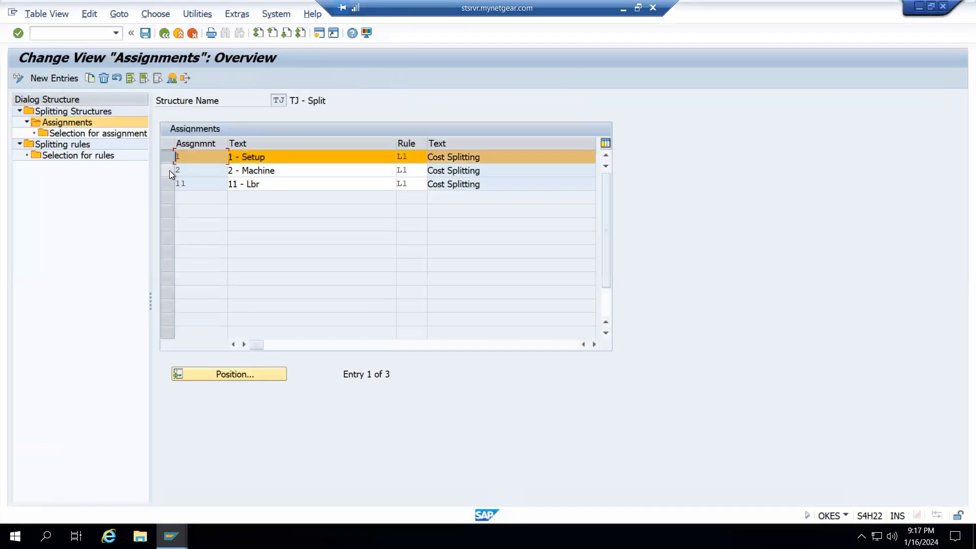
{"action": "left_click", "coordinate": [169, 171]}
{"action": "left_click", "coordinate": [169, 184]}
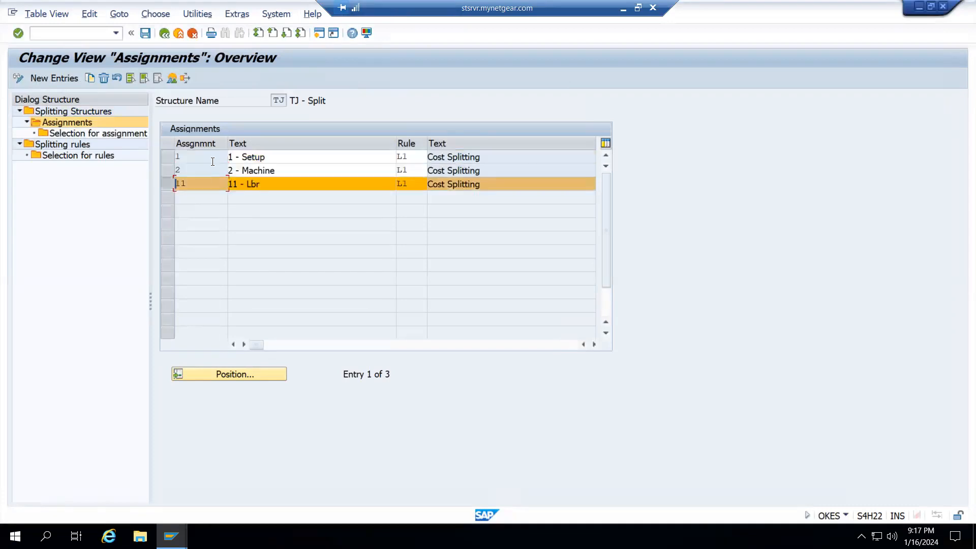
{"action": "key", "text": "super+shift+s"}
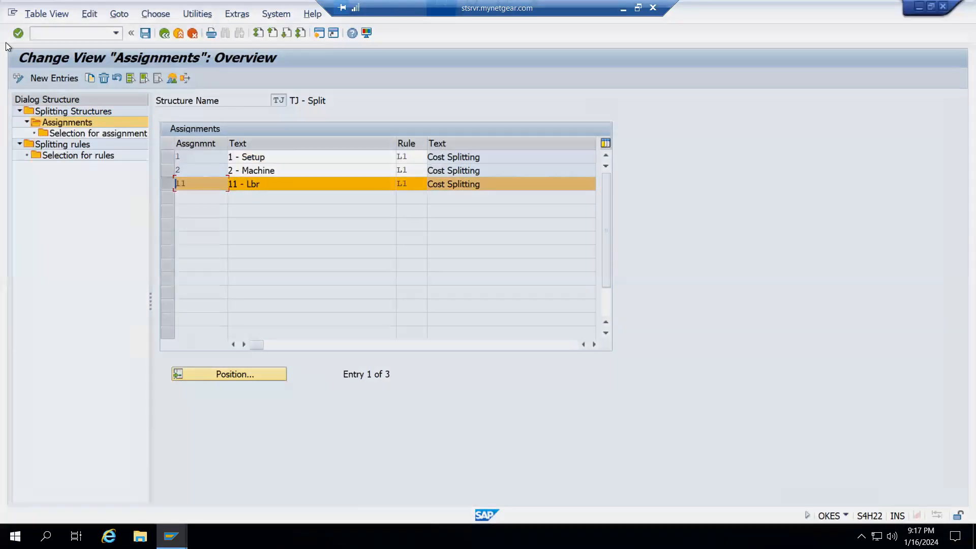
{"action": "left_click_drag", "start_coordinate": [8, 44], "coordinate": [650, 213]}
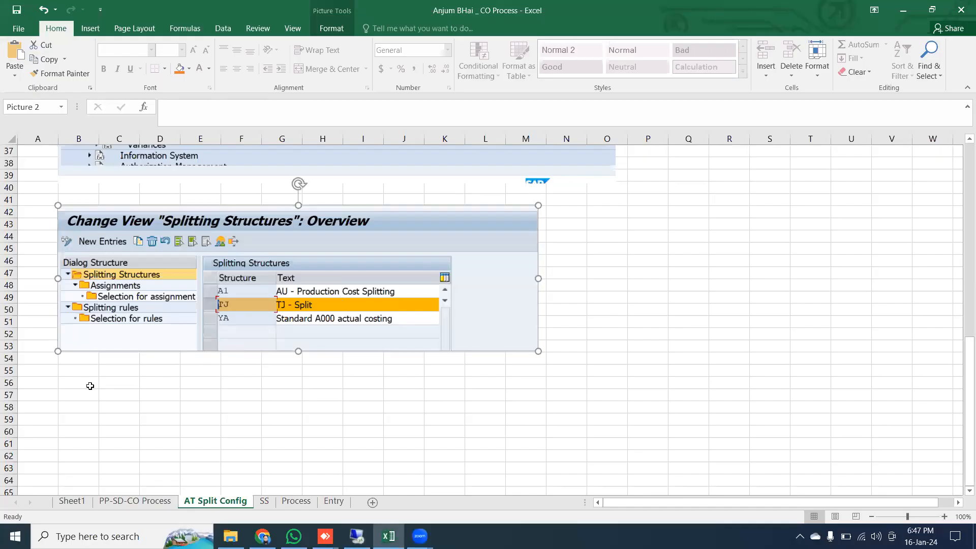
In Excel, paste the Assignments screenshot at cell B56, below the Splitting Structures picture
{"action": "left_click", "coordinate": [91, 385]}
{"action": "key", "text": "ctrl+v"}
{"action": "scroll", "coordinate": [407, 477], "scroll_direction": "down", "scroll_amount": 3}
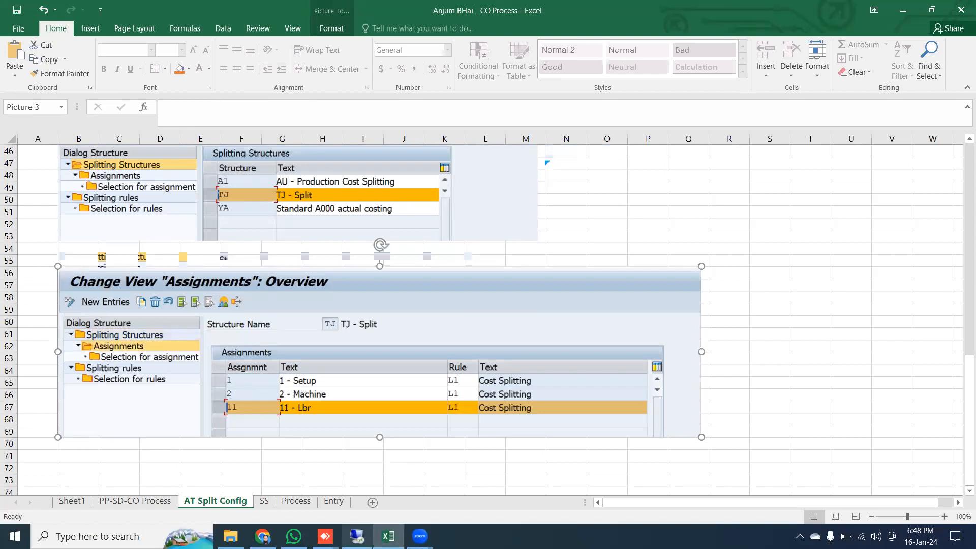
Return to SAP and open Selection for assignment for assignment 1 - Setup of structure TJ
{"action": "left_click", "coordinate": [357, 537]}
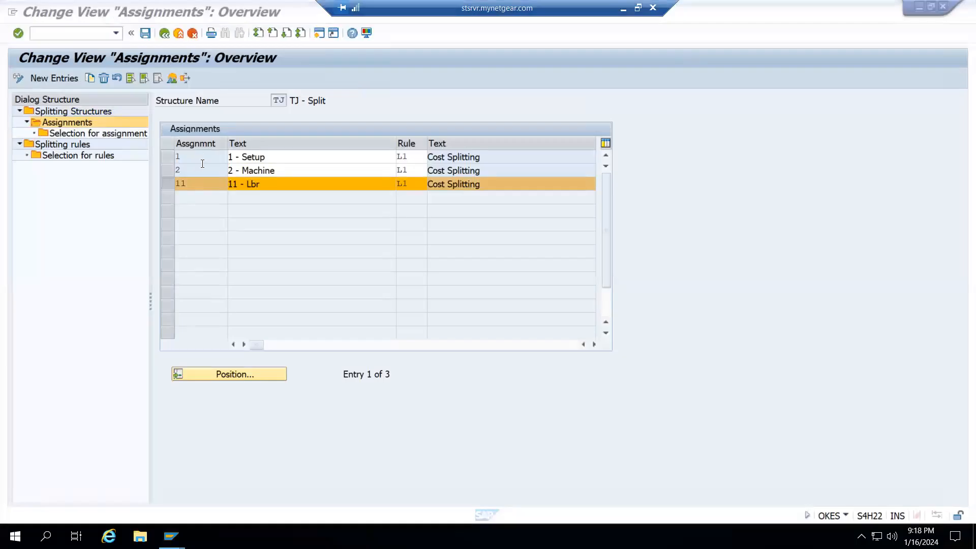
{"action": "left_click", "coordinate": [202, 163]}
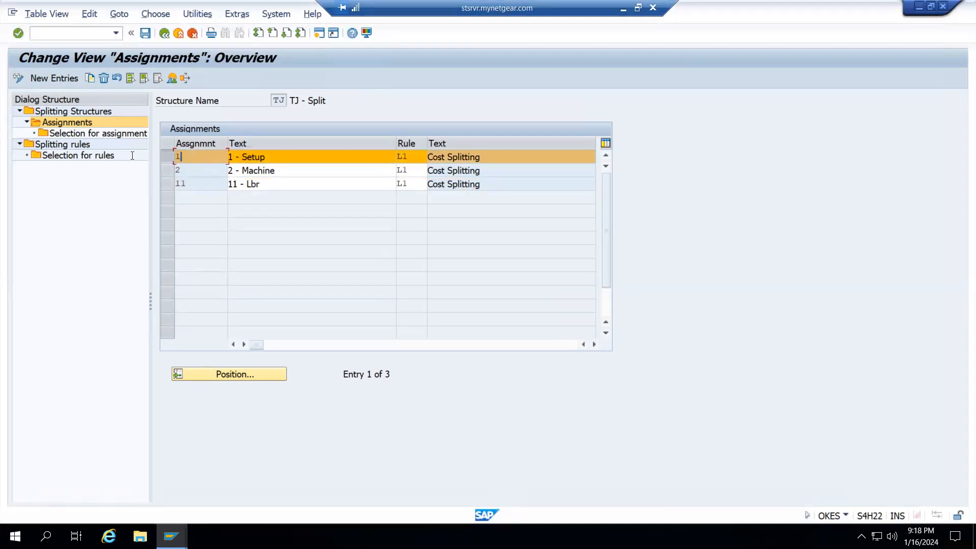
{"action": "left_click", "coordinate": [101, 137]}
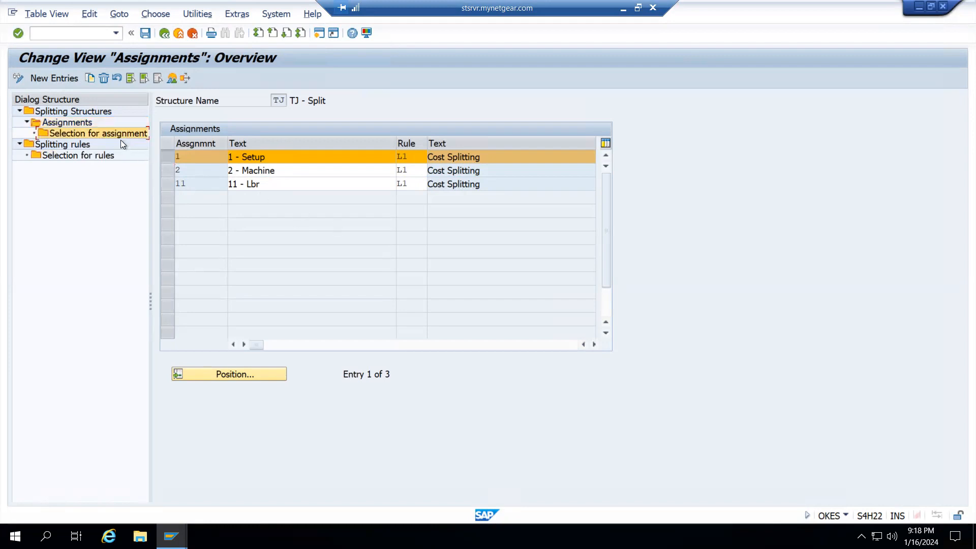
{"action": "double_click", "coordinate": [117, 133]}
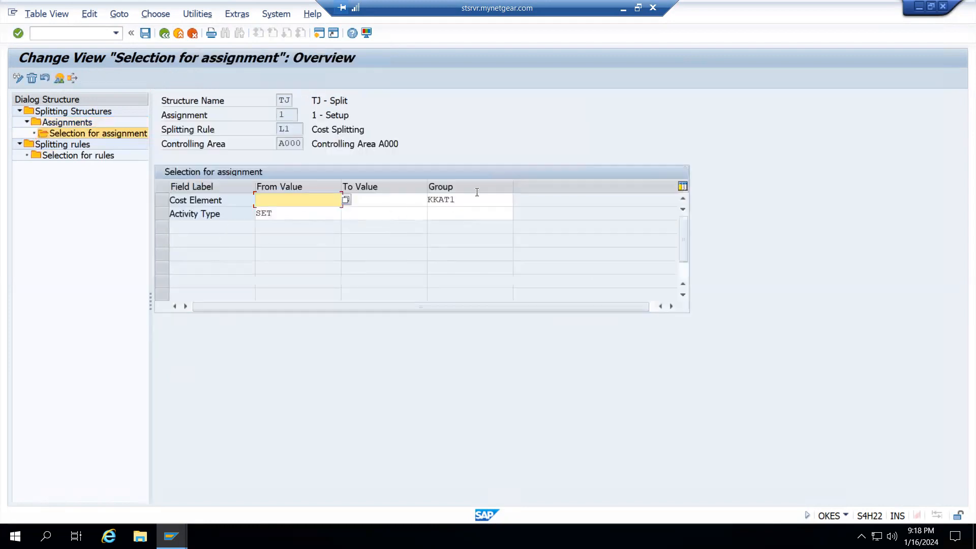
Review the cost element group and activity type selected for 1 - Setup and capture a screenshot of the selection
{"action": "left_click", "coordinate": [466, 198]}
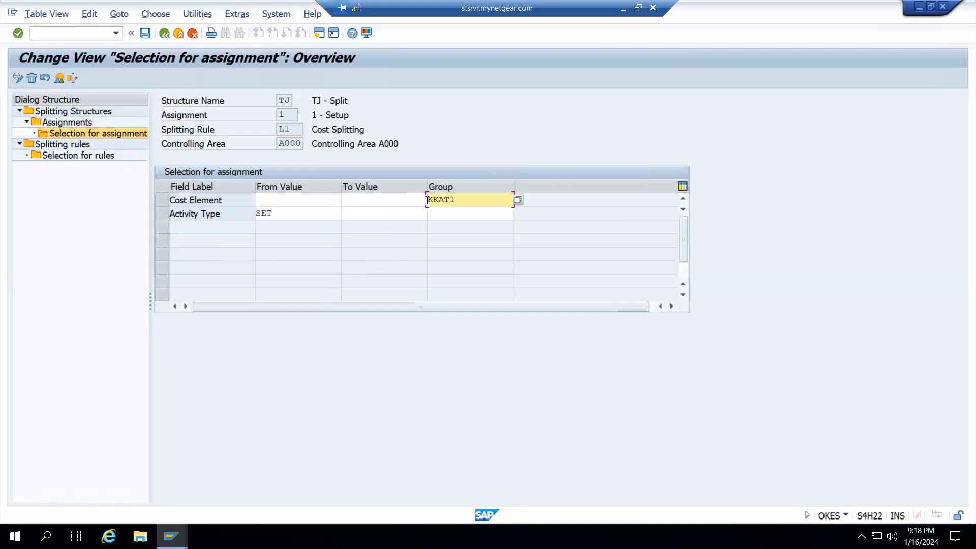
{"action": "left_click", "coordinate": [277, 213]}
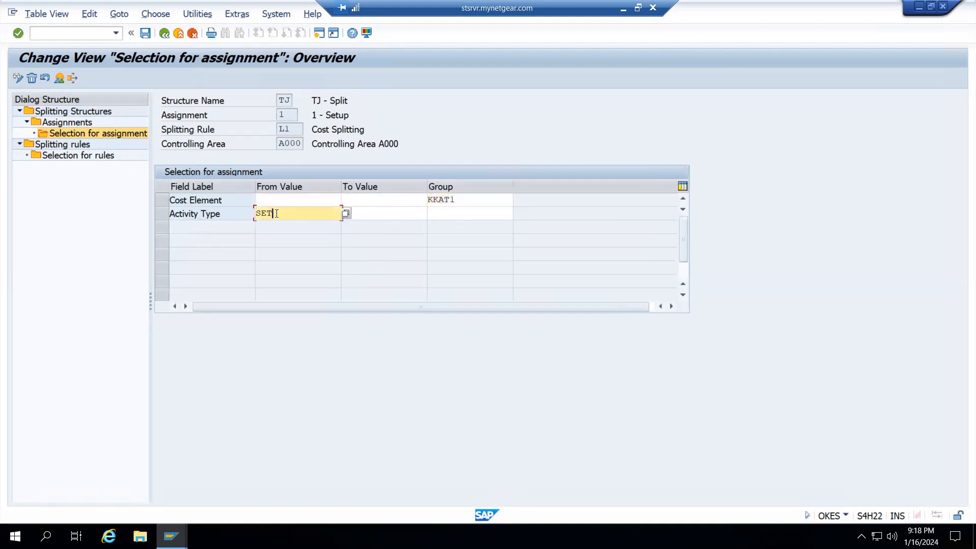
{"action": "left_click", "coordinate": [475, 198]}
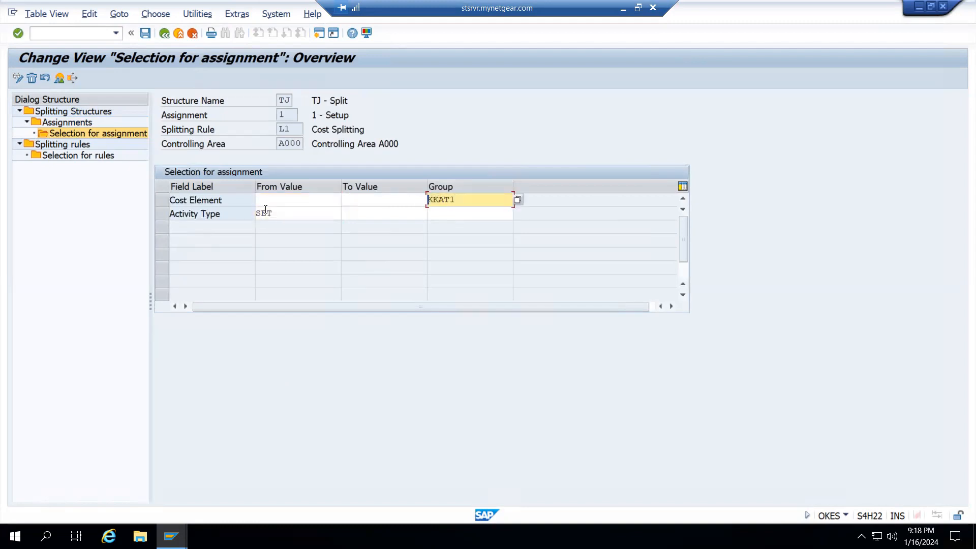
{"action": "left_click_drag", "start_coordinate": [277, 214], "coordinate": [257, 214]}
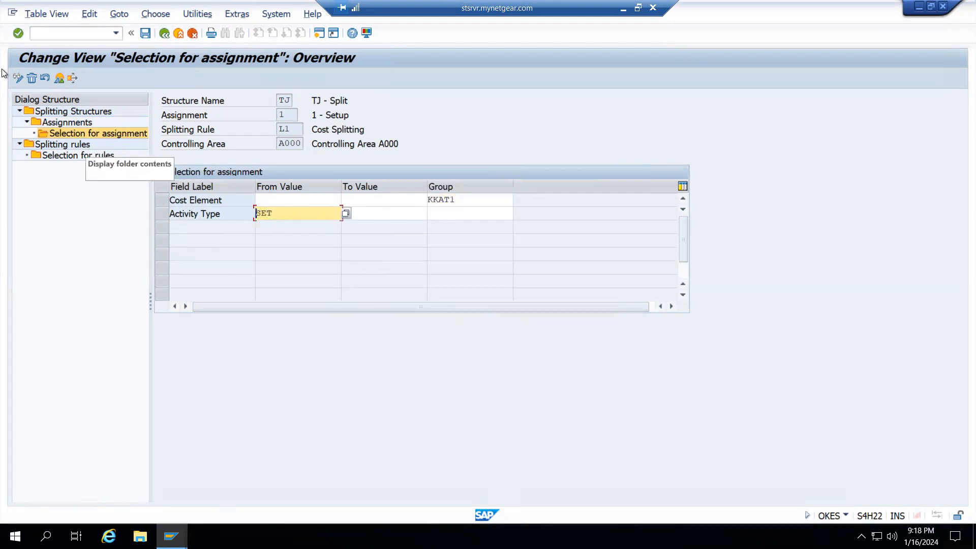
{"action": "key", "text": "super+shift+s"}
{"action": "left_click_drag", "start_coordinate": [3, 46], "coordinate": [582, 237]}
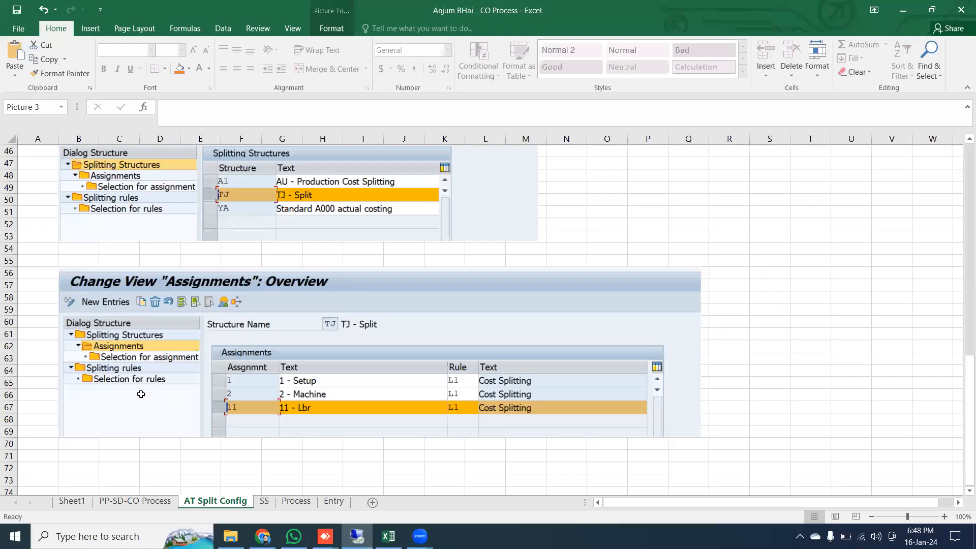
Recapture the Selection for assignment screen of 1 - Setup in SAP and paste it at cell B72 in Excel
{"action": "scroll", "coordinate": [142, 394], "scroll_direction": "down", "scroll_amount": 5}
{"action": "left_click", "coordinate": [67, 356]}
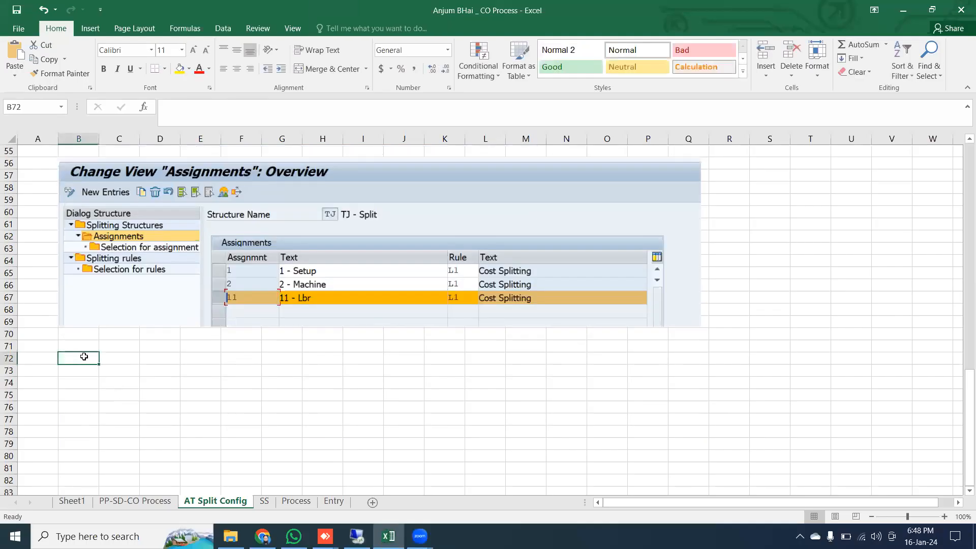
{"action": "type", "text": "v"}
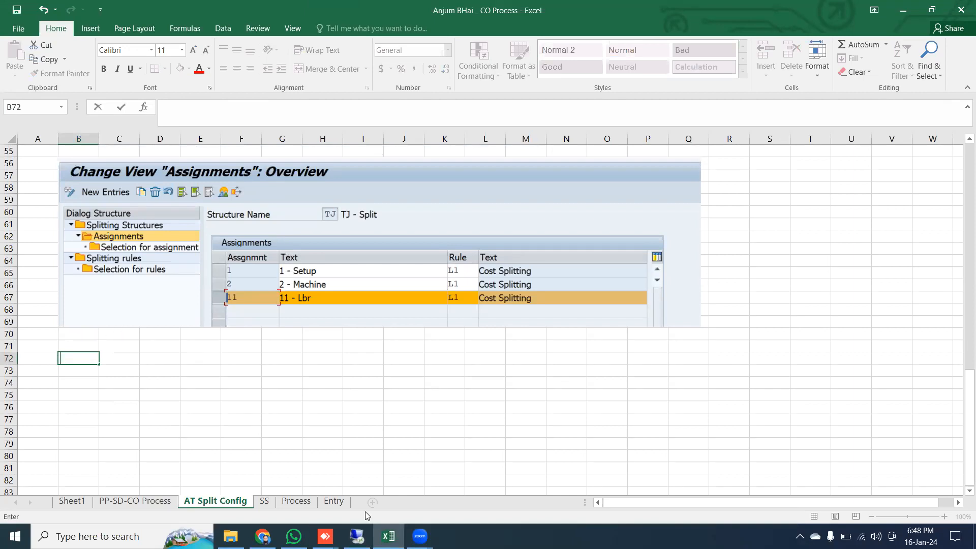
{"action": "left_click", "coordinate": [356, 536]}
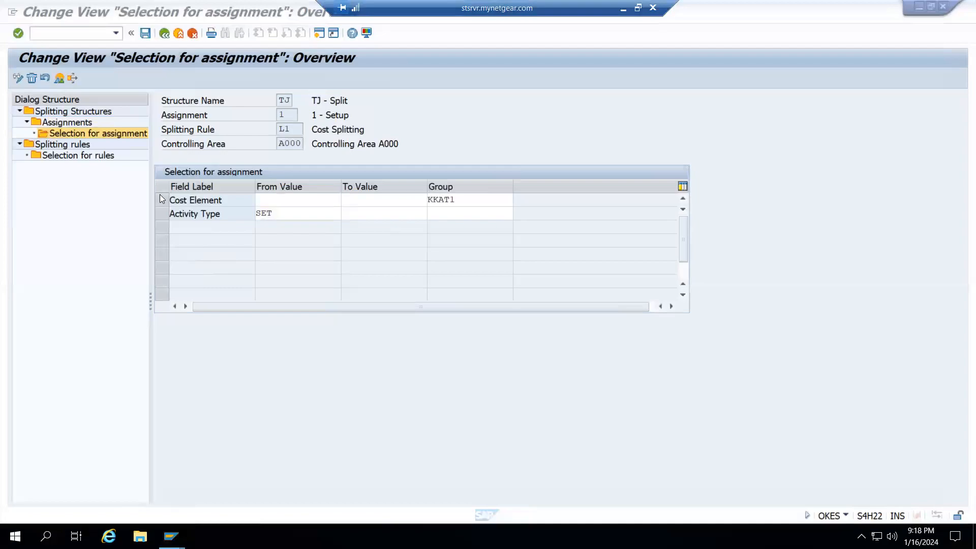
{"action": "key", "text": "super+shift+s"}
{"action": "left_click_drag", "start_coordinate": [6, 44], "coordinate": [665, 278]}
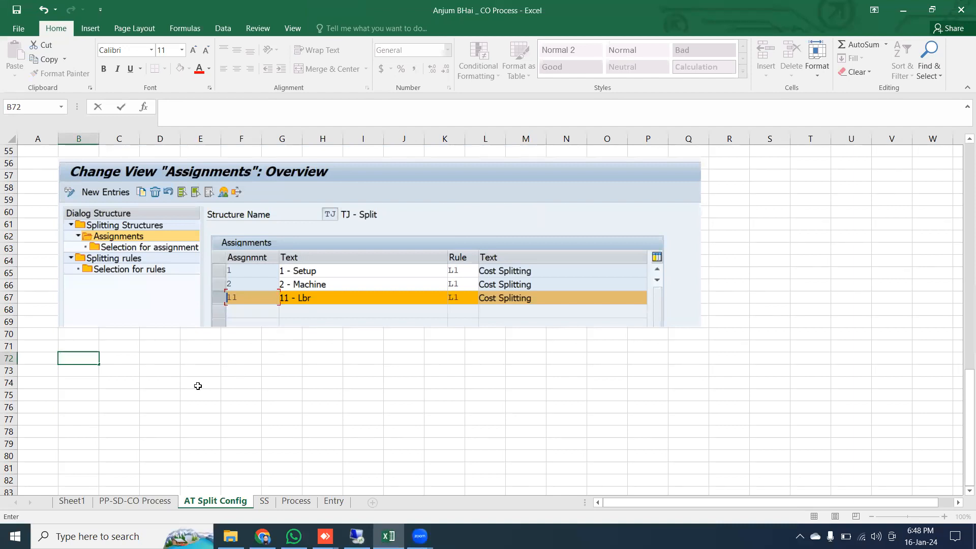
{"action": "key", "text": "Escape"}
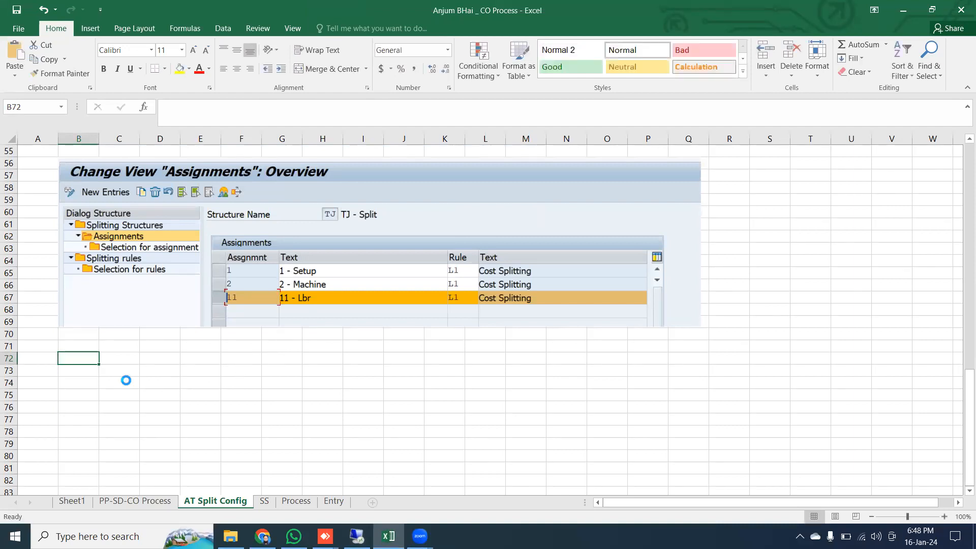
{"action": "key", "text": "ctrl+v"}
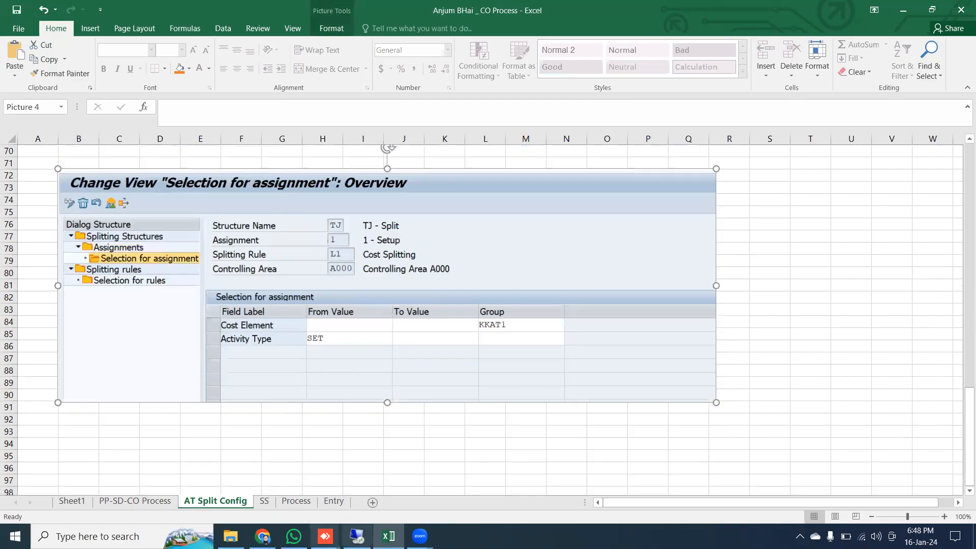
Open Selection for assignment for 2 - Machine in SAP, capture its screen and paste it at cell B93 in Excel
{"action": "left_click", "coordinate": [357, 536]}
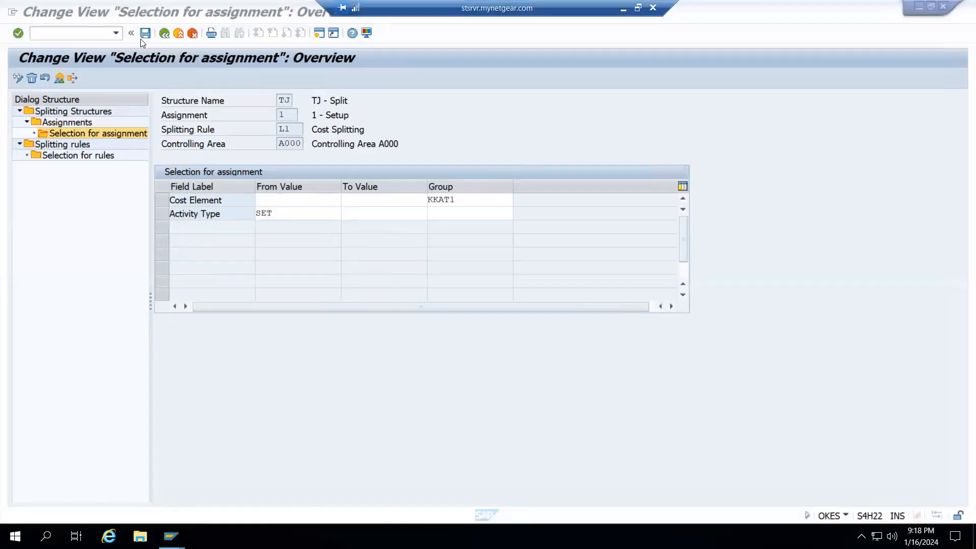
{"action": "double_click", "coordinate": [80, 123]}
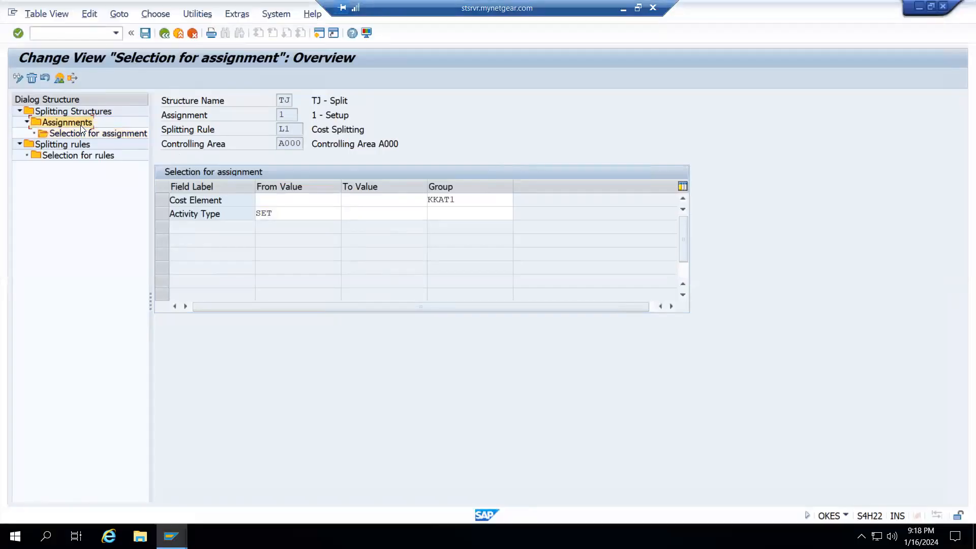
{"action": "left_click", "coordinate": [167, 172]}
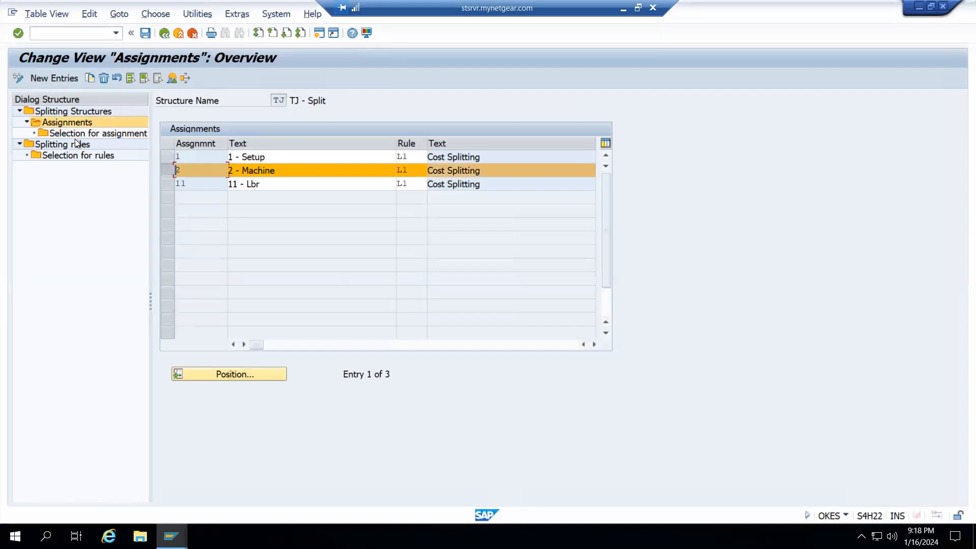
{"action": "double_click", "coordinate": [75, 133]}
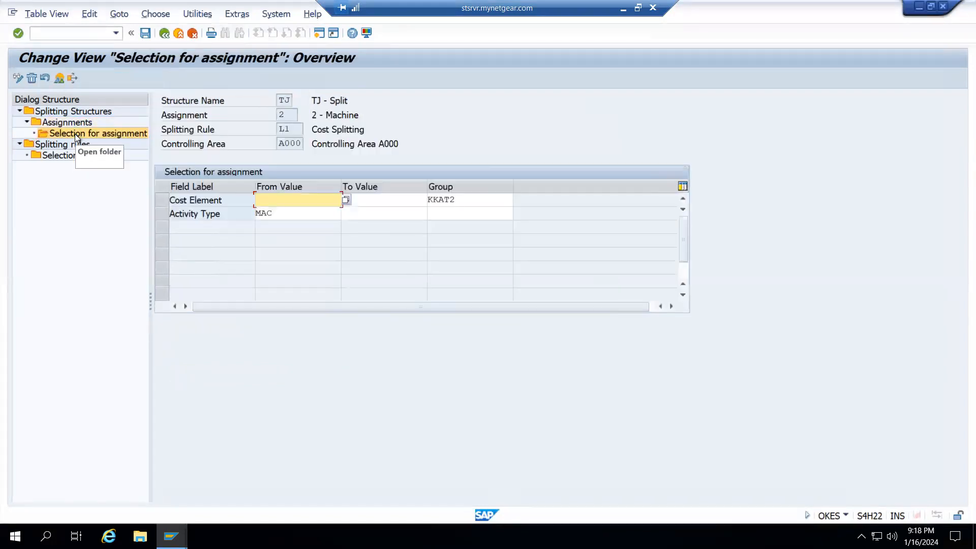
{"action": "key", "text": "super+shift+s"}
{"action": "left_click_drag", "start_coordinate": [10, 48], "coordinate": [537, 237]}
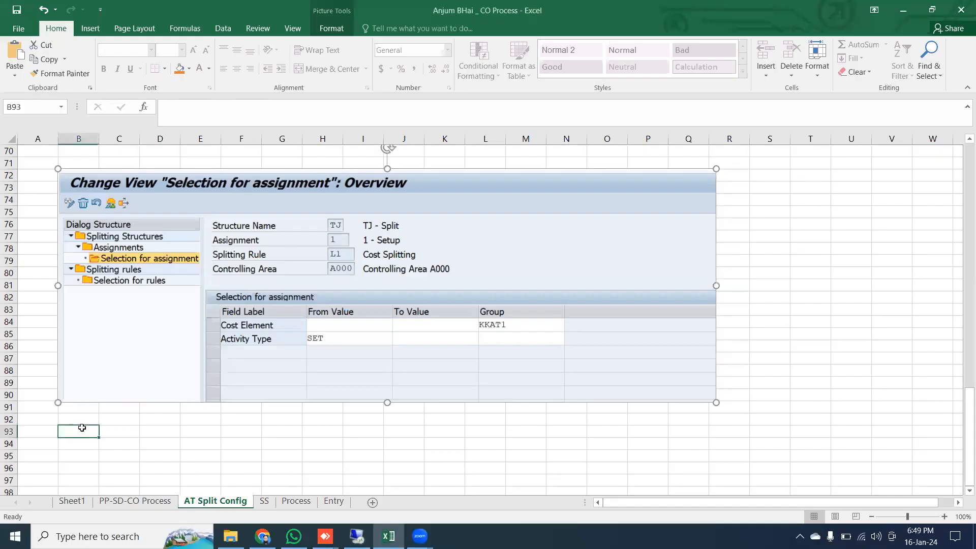
{"action": "key", "text": "ctrl+v"}
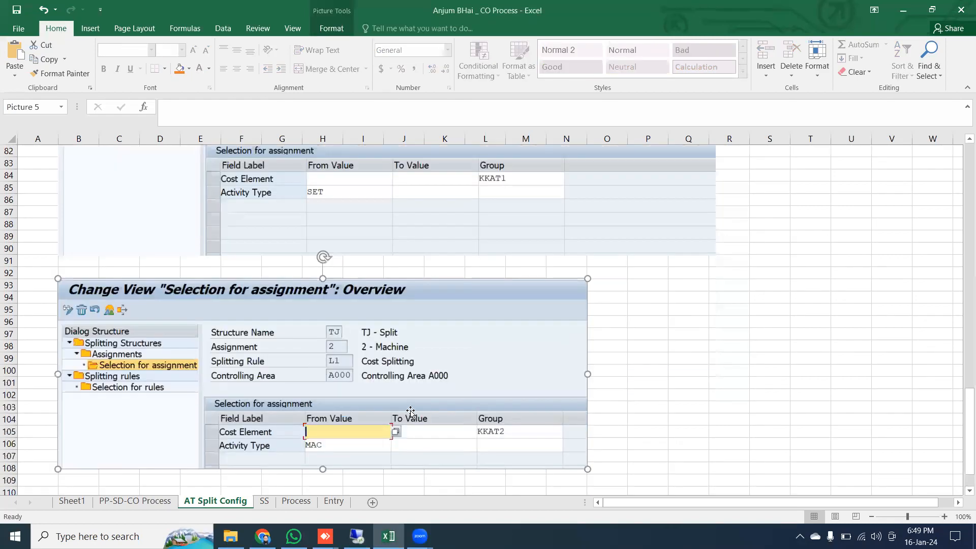
Switch to SAP, open Selection for assignment for 11 - Lbr and capture a screenshot of its cost element group and activity type
{"action": "left_click", "coordinate": [357, 535]}
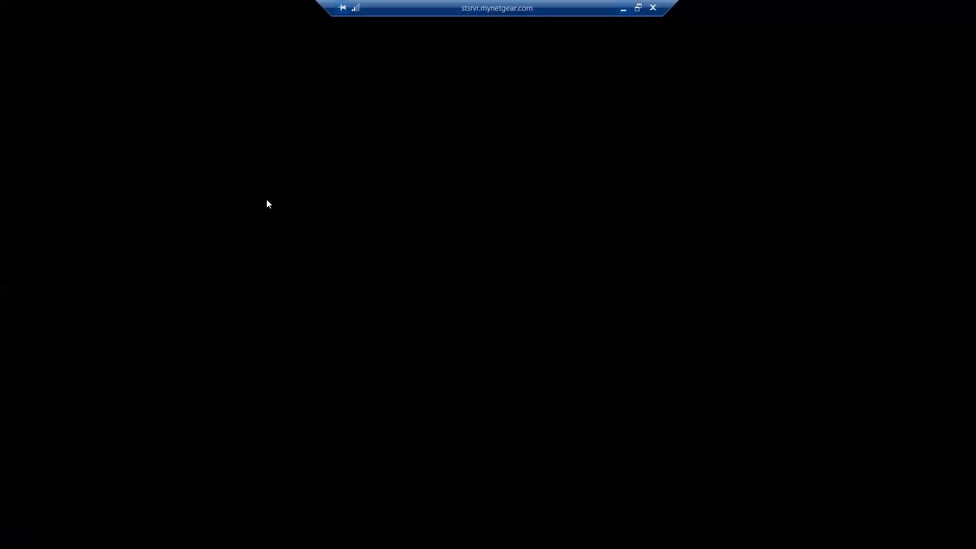
{"action": "double_click", "coordinate": [74, 124]}
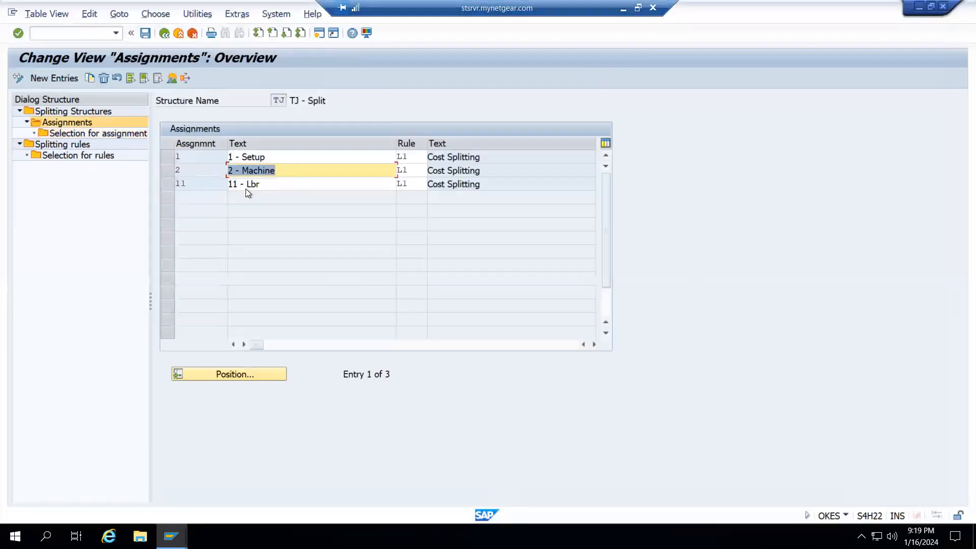
{"action": "left_click", "coordinate": [167, 183]}
{"action": "double_click", "coordinate": [87, 134]}
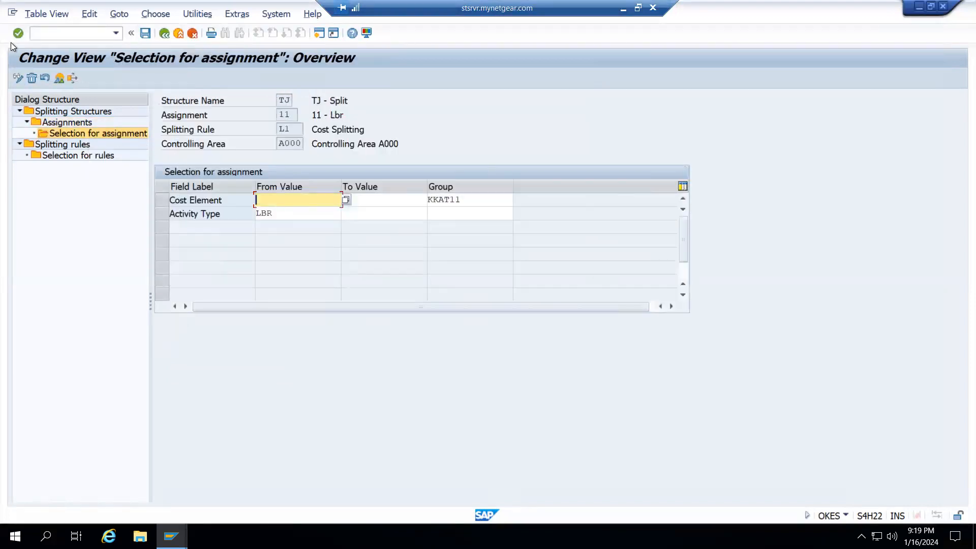
{"action": "key", "text": "super+shift+s"}
{"action": "left_click_drag", "start_coordinate": [6, 45], "coordinate": [538, 198]}
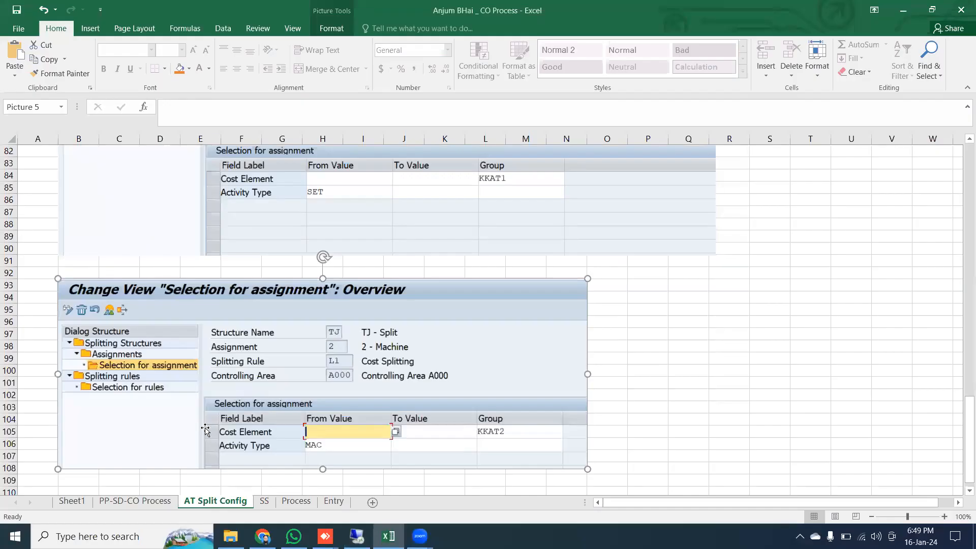
In Excel, paste the 11 - Lbr selection screenshot at cell B110, below the 2 - Machine picture
{"action": "left_click", "coordinate": [81, 344]}
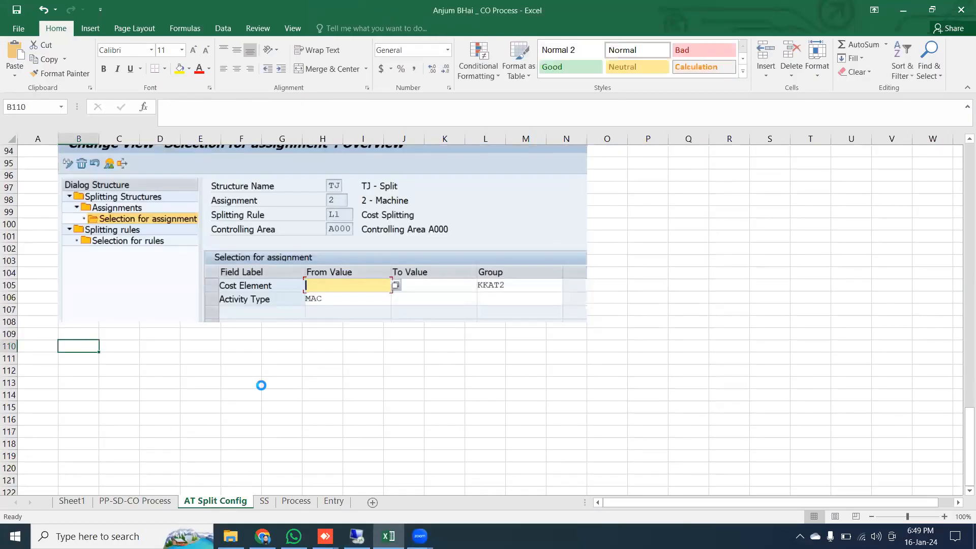
{"action": "key", "text": "ctrl+v"}
{"action": "scroll", "coordinate": [201, 383], "scroll_direction": "down", "scroll_amount": 3}
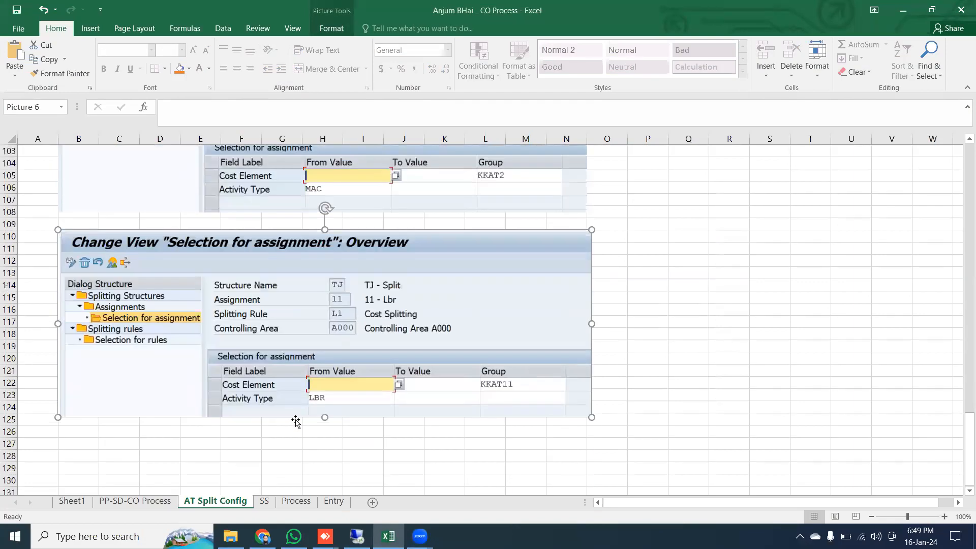
Return to SAP, open the Splitting rules overview and capture a screenshot of the rules list
{"action": "left_click", "coordinate": [357, 536]}
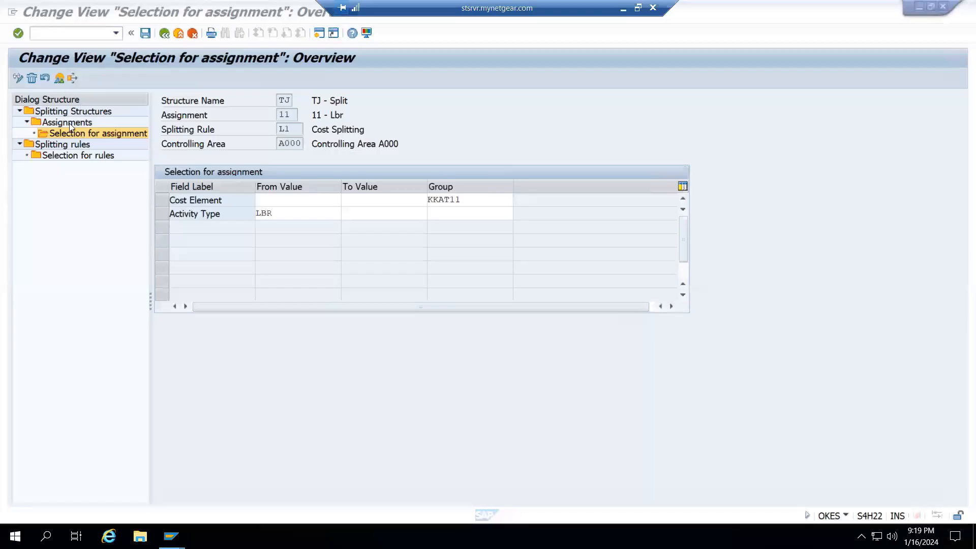
{"action": "left_click", "coordinate": [75, 147]}
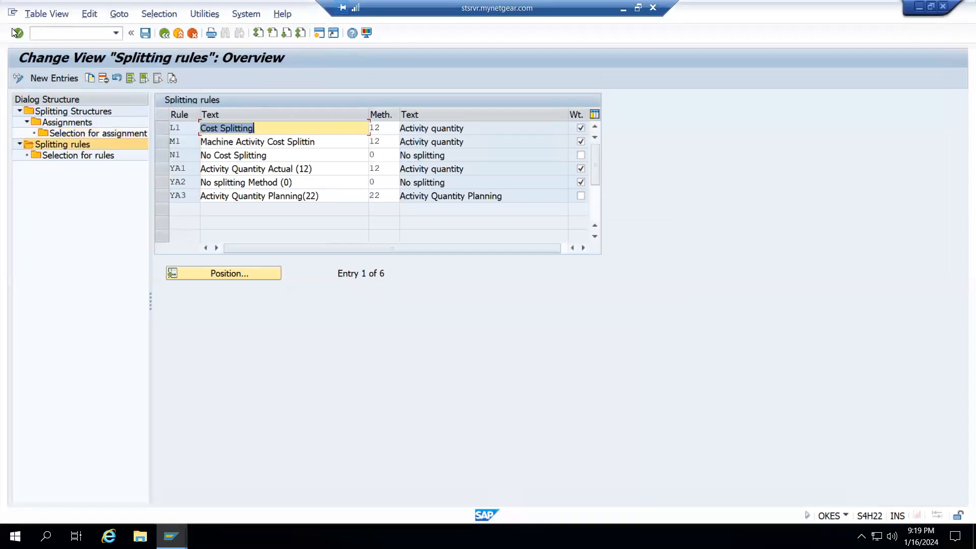
{"action": "key", "text": "super+shift+s"}
{"action": "left_click_drag", "start_coordinate": [8, 44], "coordinate": [622, 228]}
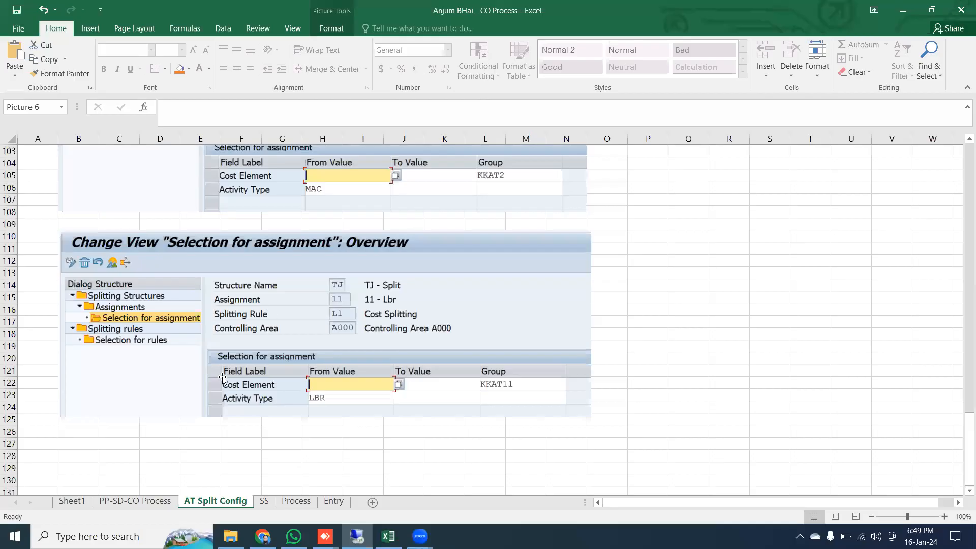
In Excel, paste the Splitting rules screenshot at cell B128, below the 11 - Lbr picture
{"action": "scroll", "coordinate": [159, 385], "scroll_direction": "down", "scroll_amount": 2}
{"action": "left_click", "coordinate": [93, 382]}
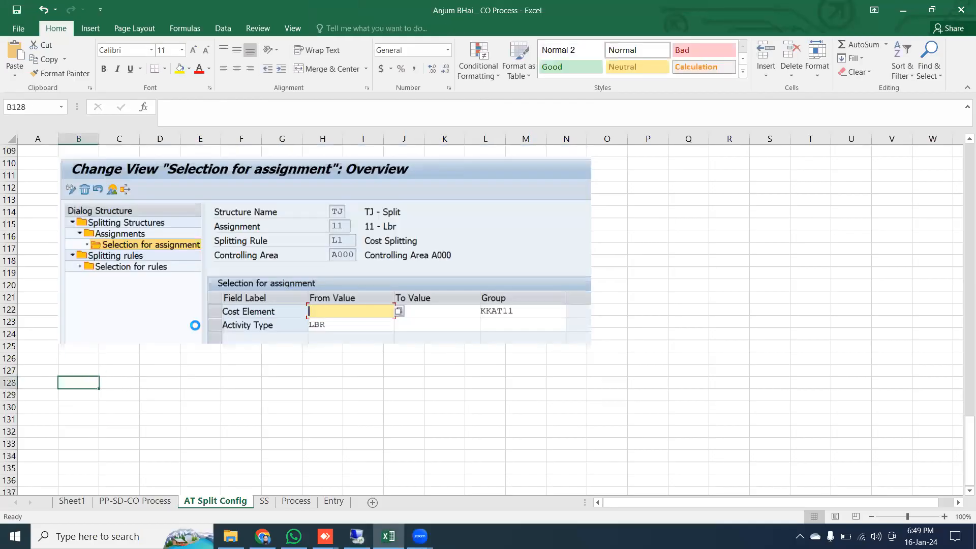
{"action": "left_click", "coordinate": [282, 267]}
{"action": "key", "text": "ctrl+v"}
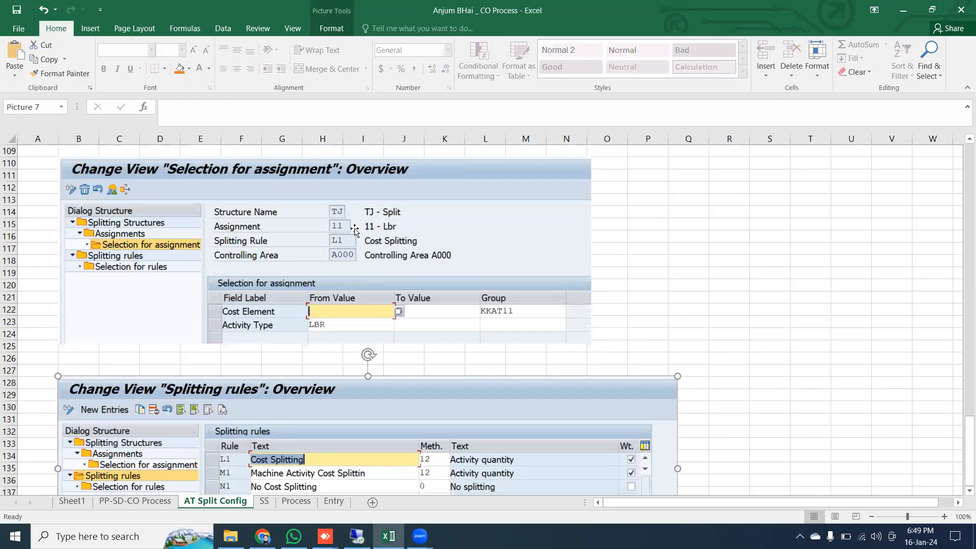
{"action": "scroll", "coordinate": [334, 273], "scroll_direction": "down", "scroll_amount": 1}
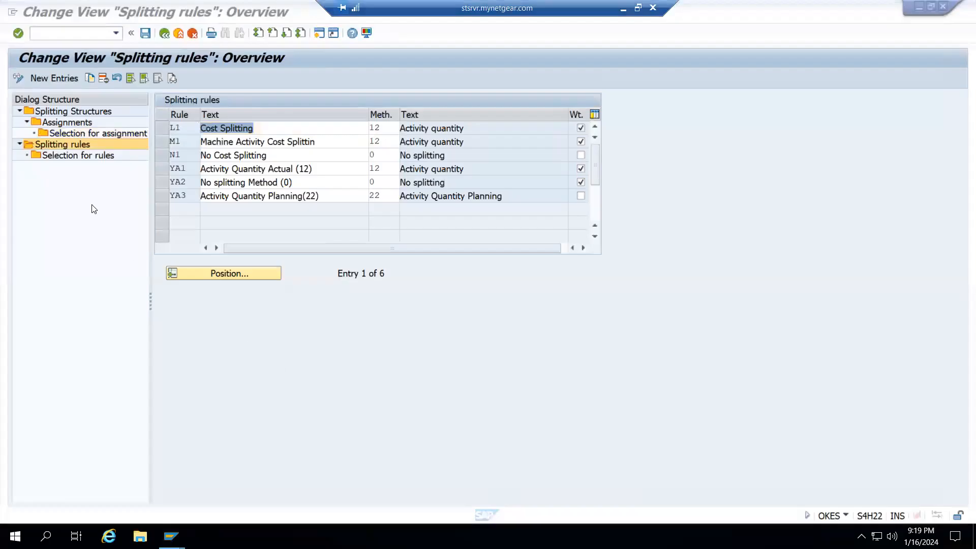
In SAP, try to open Selection for rules and exit the splitting customizing to SAP Easy Access
{"action": "double_click", "coordinate": [81, 155]}
{"action": "double_click", "coordinate": [84, 155]}
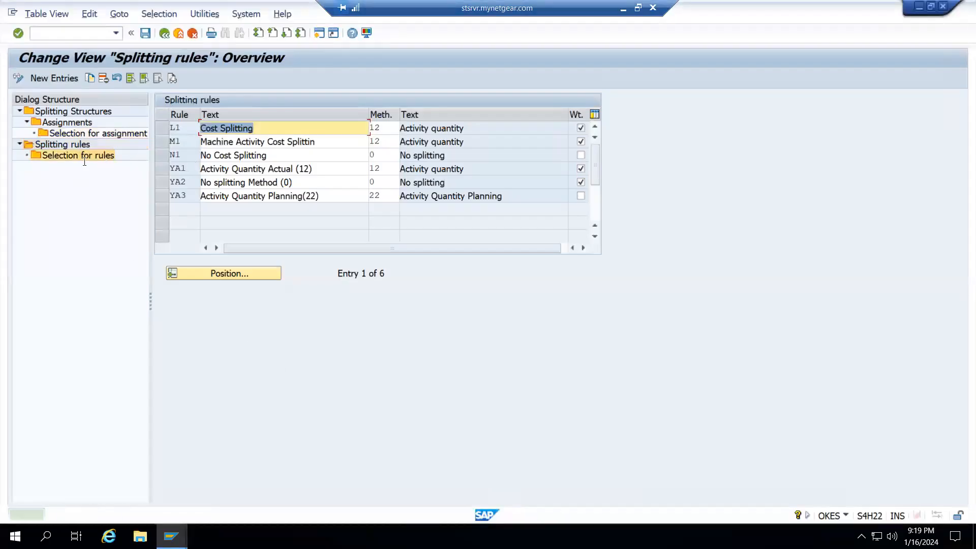
{"action": "left_click", "coordinate": [164, 33]}
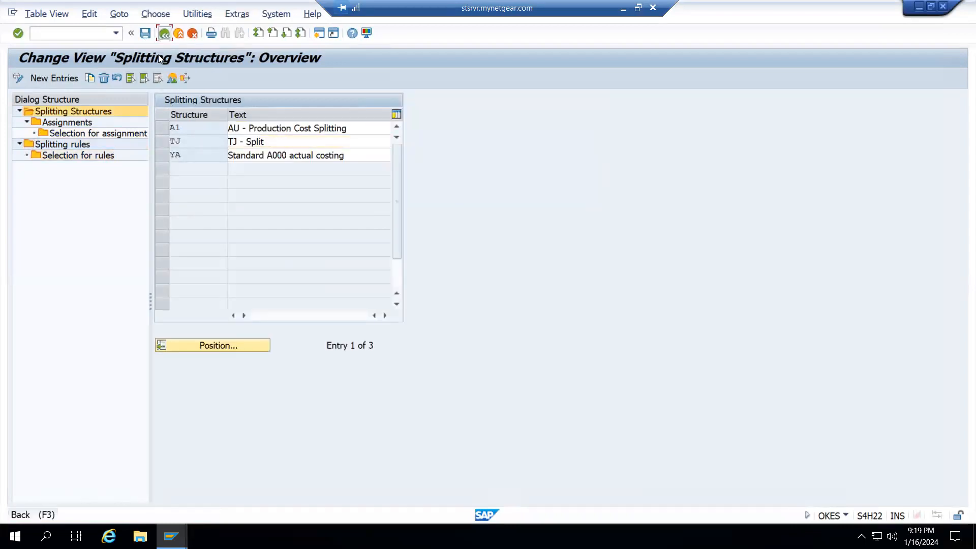
{"action": "left_click", "coordinate": [163, 34]}
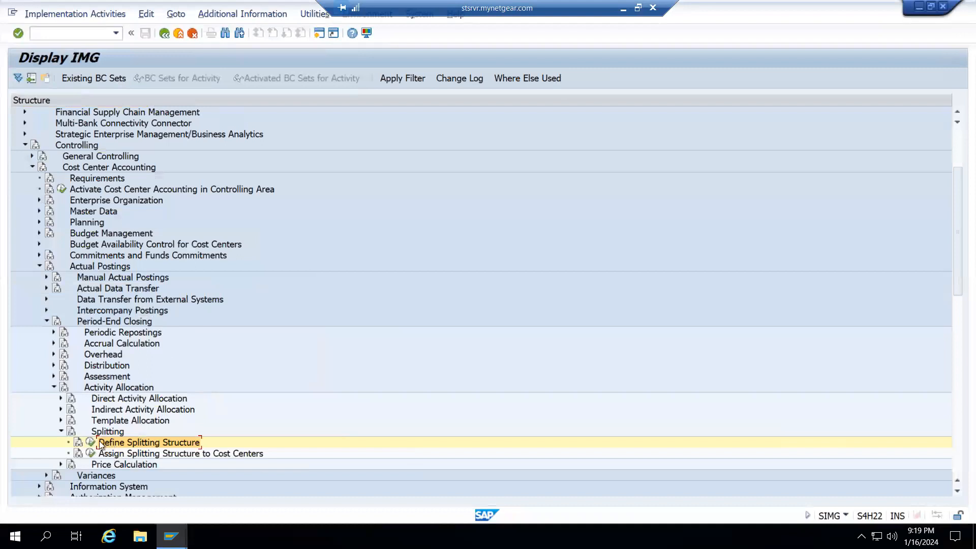
{"action": "left_click", "coordinate": [163, 34]}
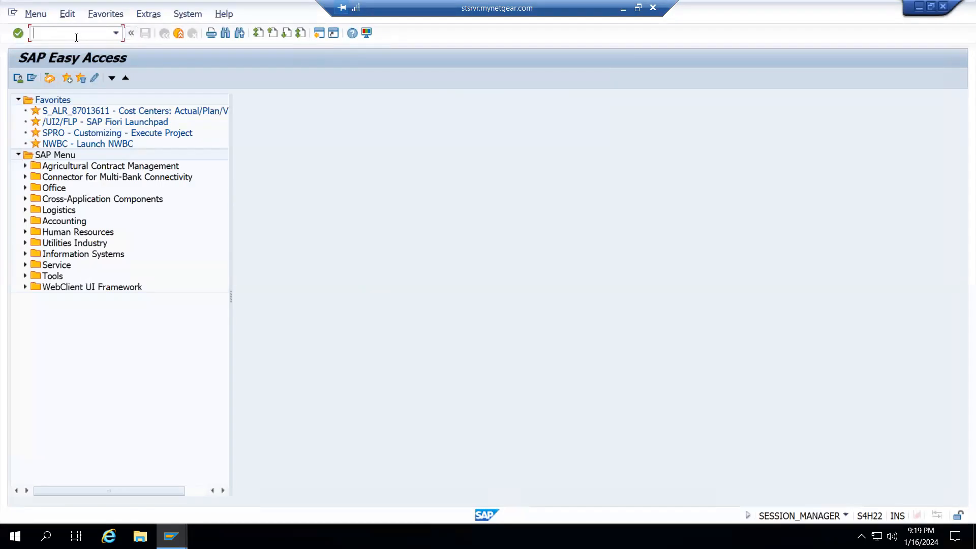
Run transaction KAH3, display cost element group KKAT11 and capture a screenshot of its structure
{"action": "type", "text": "kah3"}
{"action": "key", "text": "Return"}
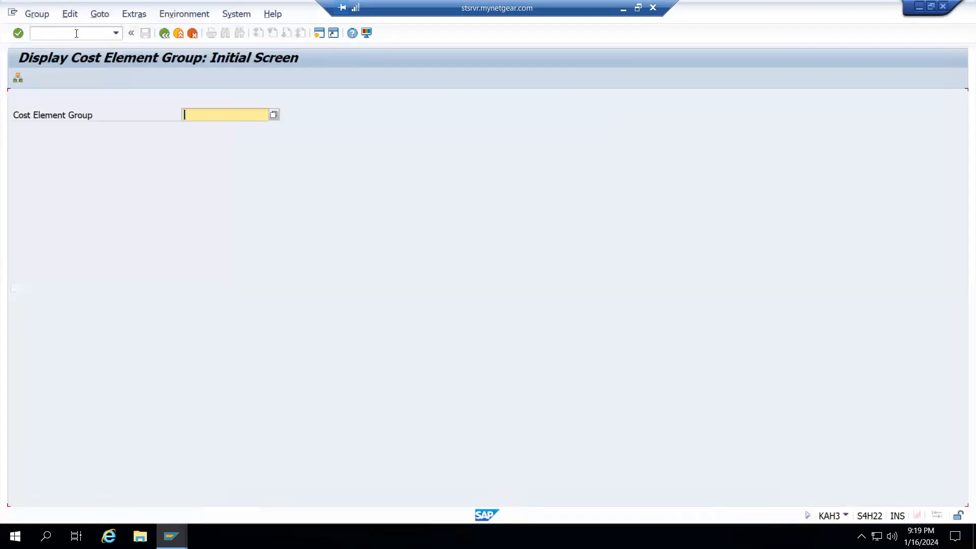
{"action": "left_click", "coordinate": [277, 115]}
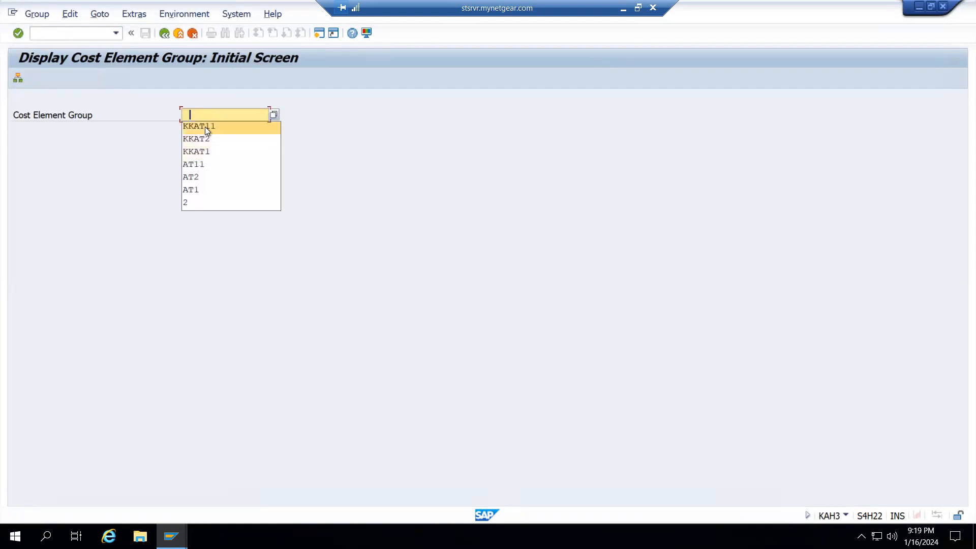
{"action": "left_click", "coordinate": [205, 126]}
{"action": "key", "text": "Return"}
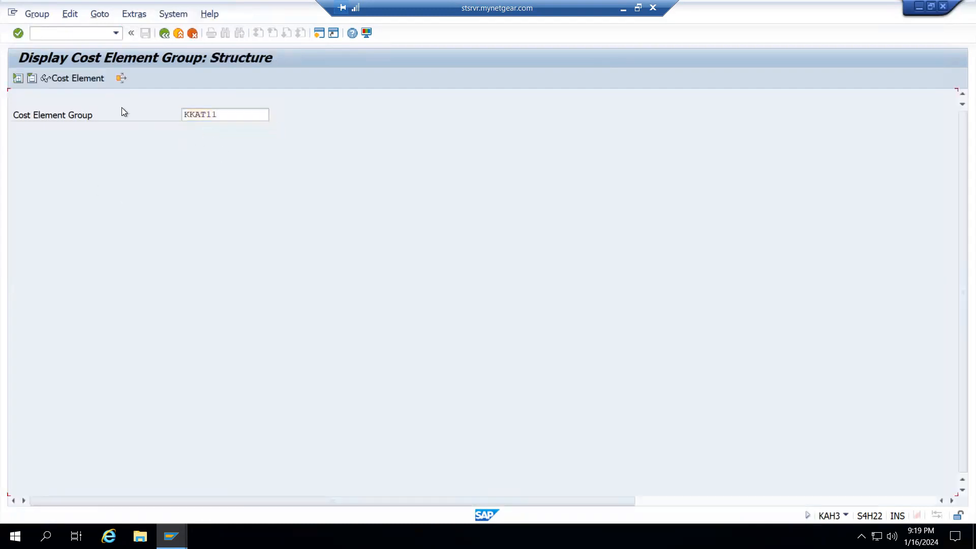
{"action": "key", "text": "super+shift+s"}
{"action": "left_click_drag", "start_coordinate": [6, 42], "coordinate": [316, 144]}
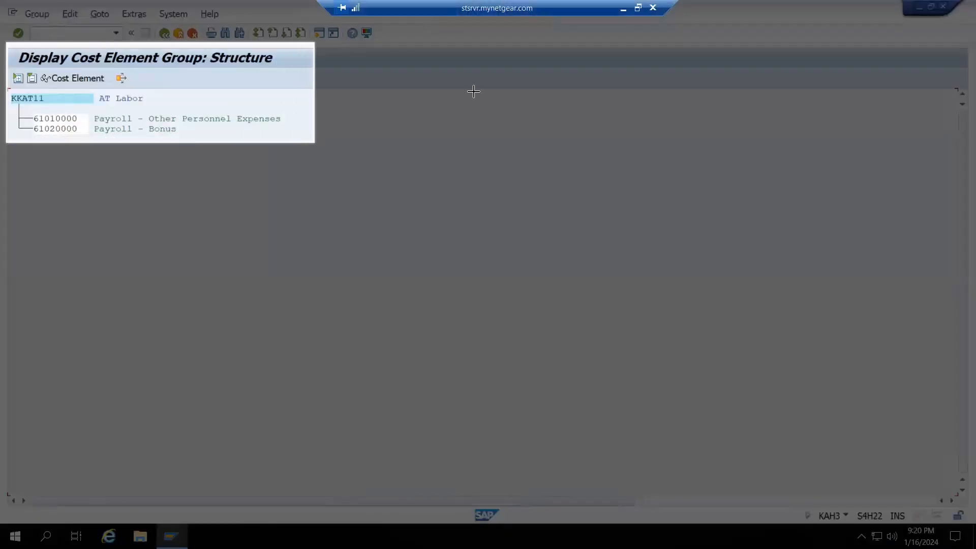
Switch to Excel and paste the KKAT11 structure screenshot at cell P113, beside the 11 - Lbr selection picture
{"action": "key", "text": "alt+Tab"}
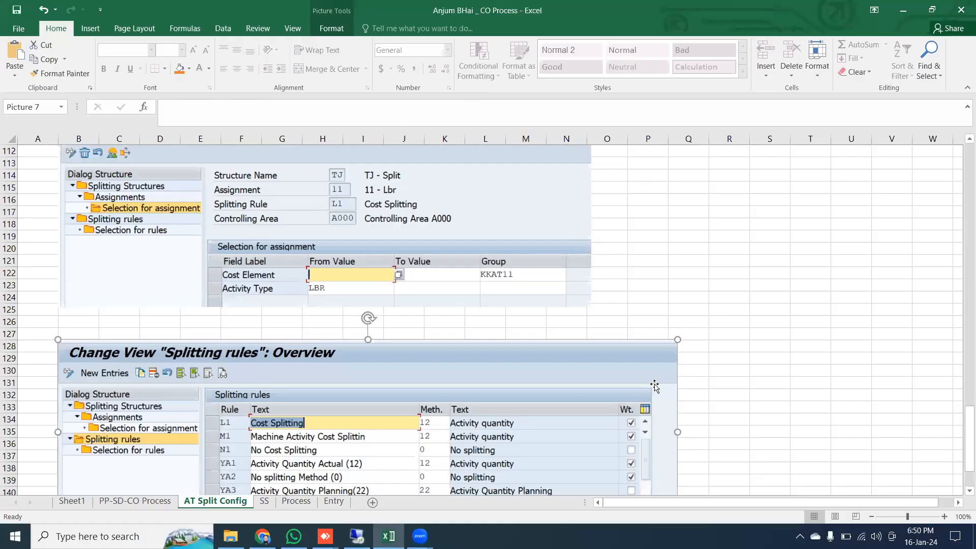
{"action": "scroll", "coordinate": [645, 266], "scroll_direction": "up", "scroll_amount": 1}
{"action": "left_click", "coordinate": [653, 204]}
{"action": "type", "text": "v"}
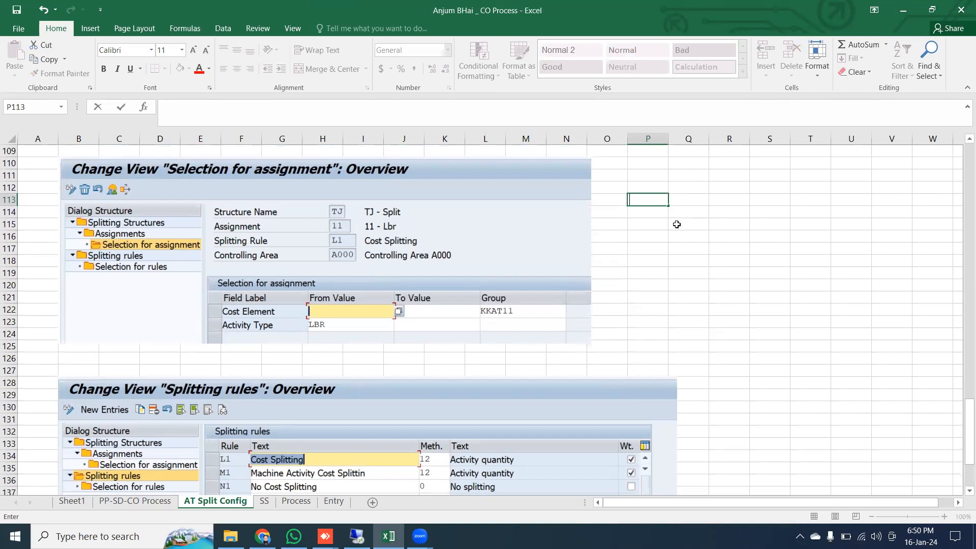
{"action": "key", "text": "Escape"}
{"action": "left_click", "coordinate": [726, 300]}
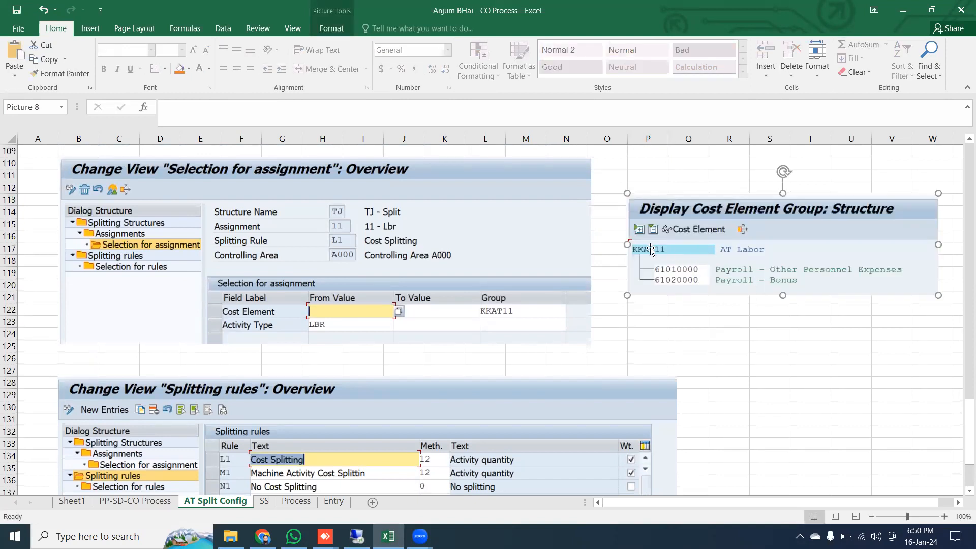
Label the KKAT11 screenshot by entering KAH3 in cell P111 and Cost Element Group in Q111
{"action": "left_click", "coordinate": [657, 179]}
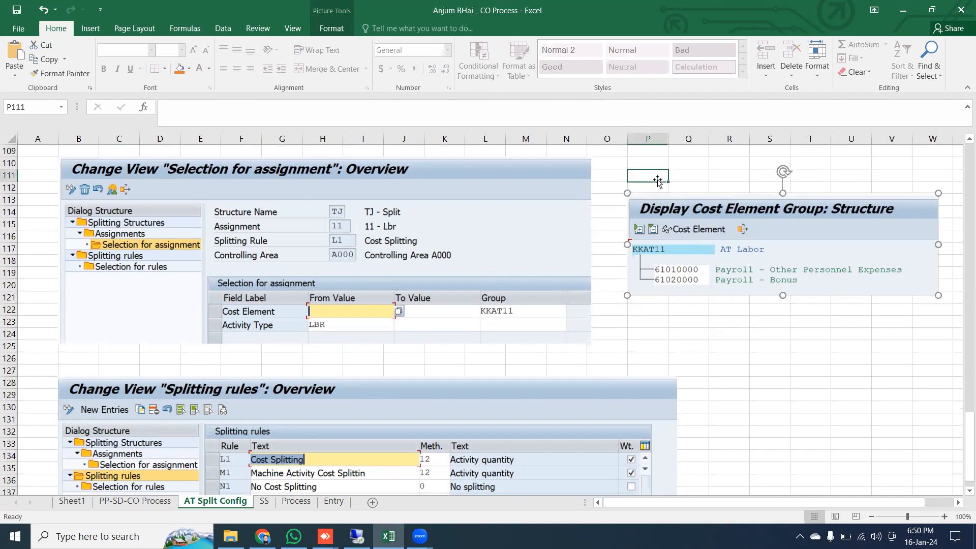
{"action": "type", "text": "KAH3"}
{"action": "key", "text": "Return"}
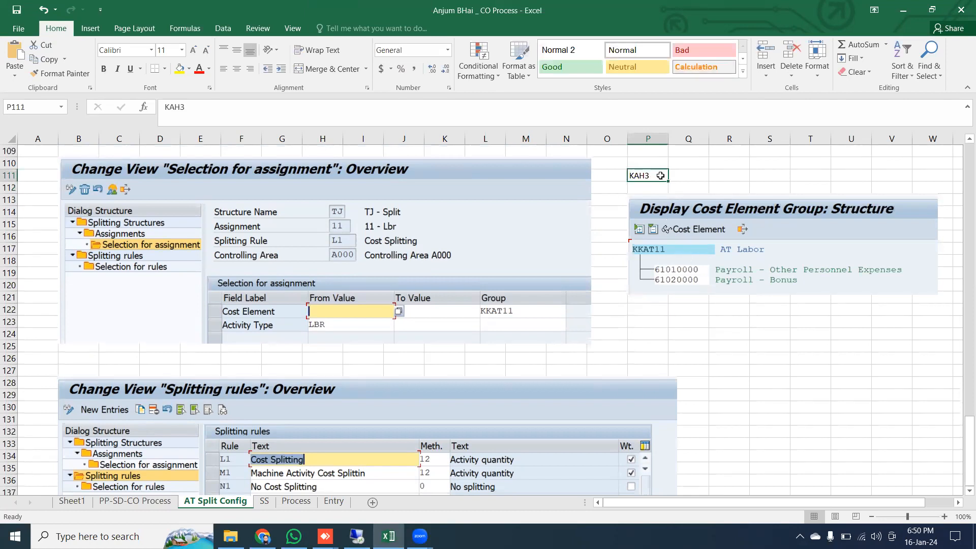
{"action": "left_click", "coordinate": [682, 175]}
{"action": "type", "text": "Cost"}
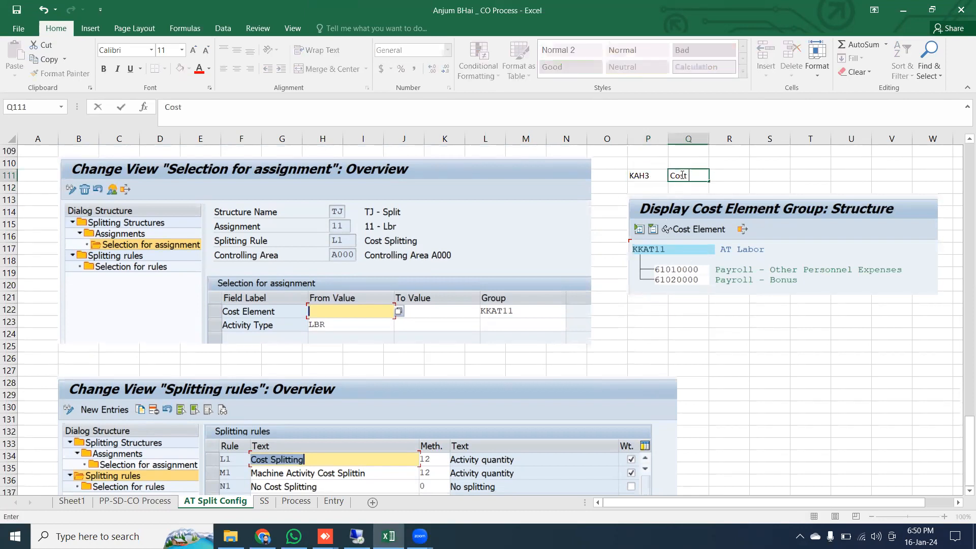
{"action": "type", "text": " Element Group["}
{"action": "key", "text": "ctrl+Return"}
{"action": "left_click", "coordinate": [347, 118]}
{"action": "key", "text": "BackSpace"}
{"action": "key", "text": "Return"}
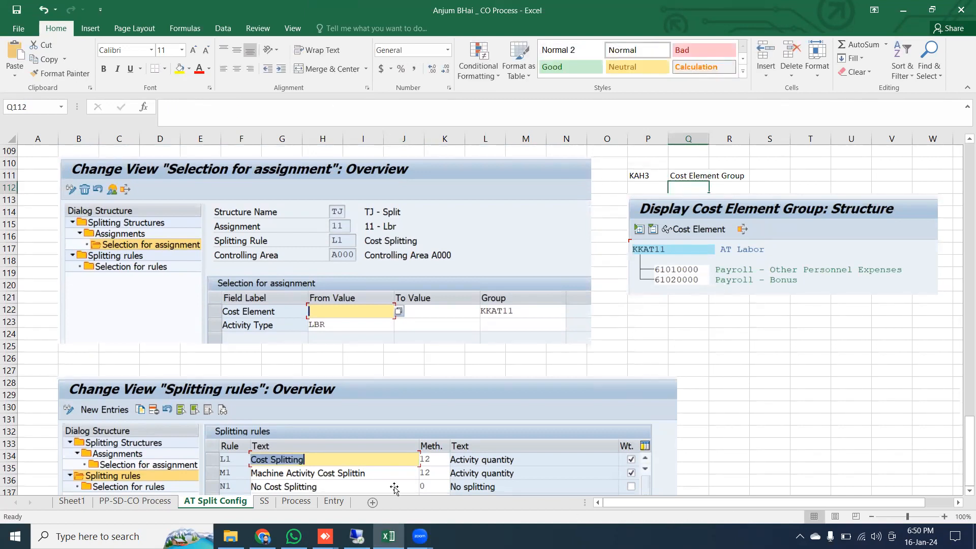
Switch to SAP, display the structure of cost element group KKAT1 and capture a screenshot of it
{"action": "left_click", "coordinate": [357, 536]}
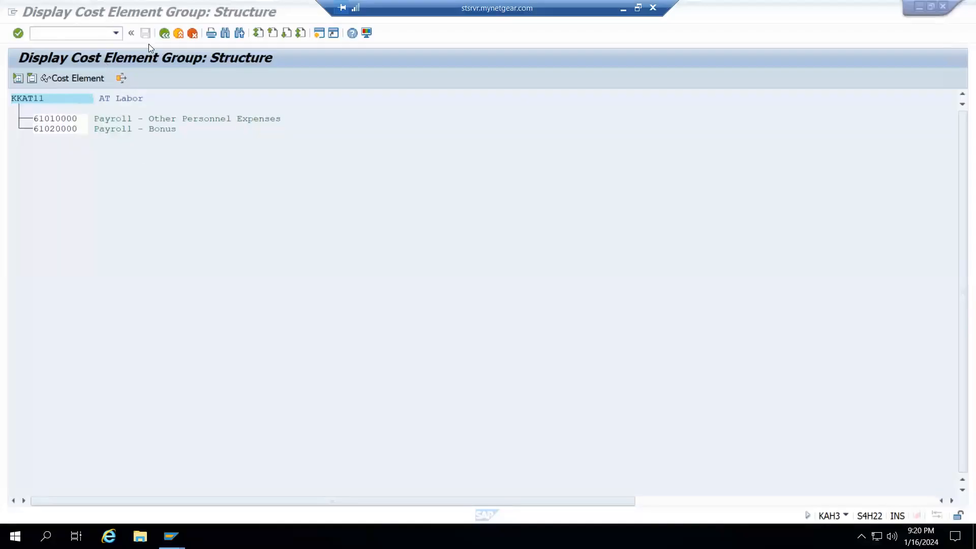
{"action": "key", "text": "F3"}
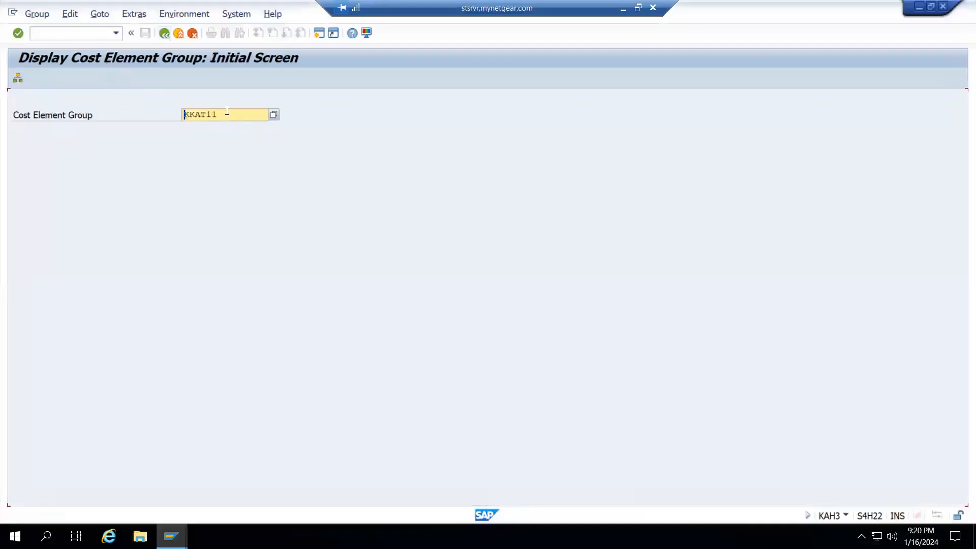
{"action": "key", "text": "BackSpace"}
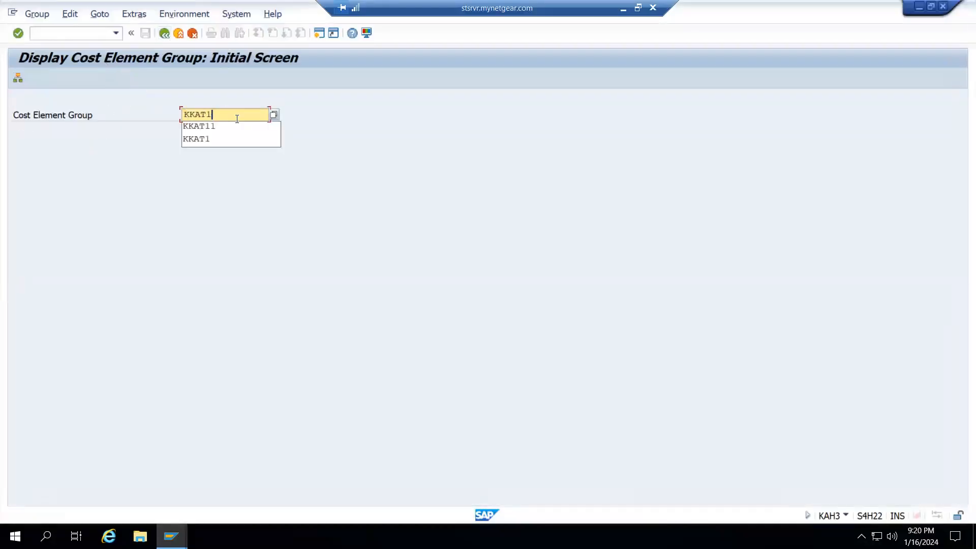
{"action": "left_click", "coordinate": [197, 139]}
{"action": "key", "text": "Return"}
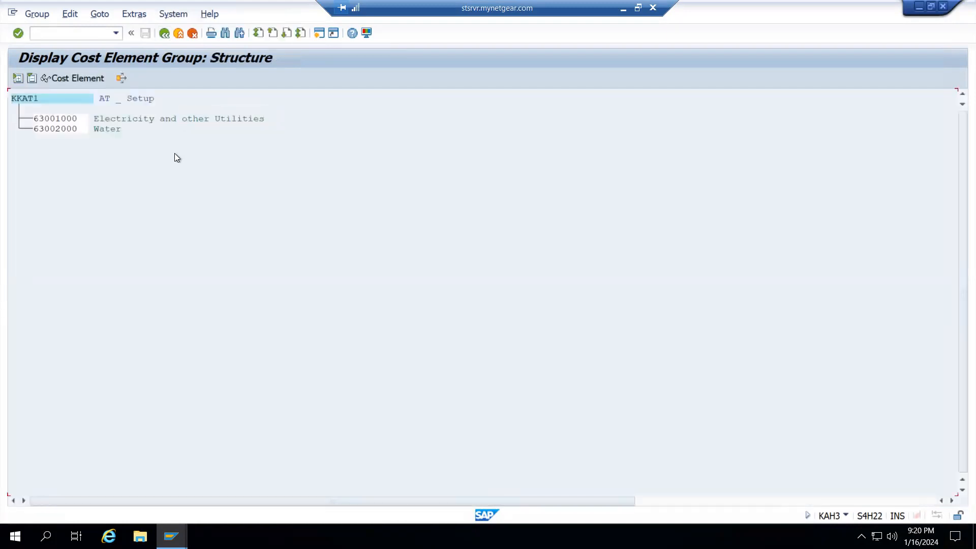
{"action": "key", "text": "super+shift+s"}
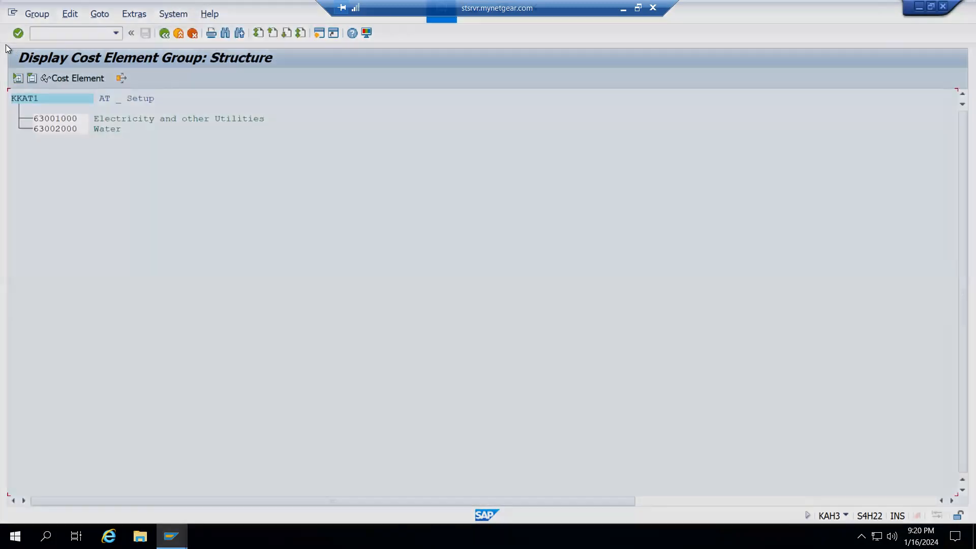
{"action": "left_click_drag", "start_coordinate": [2, 37], "coordinate": [320, 146]}
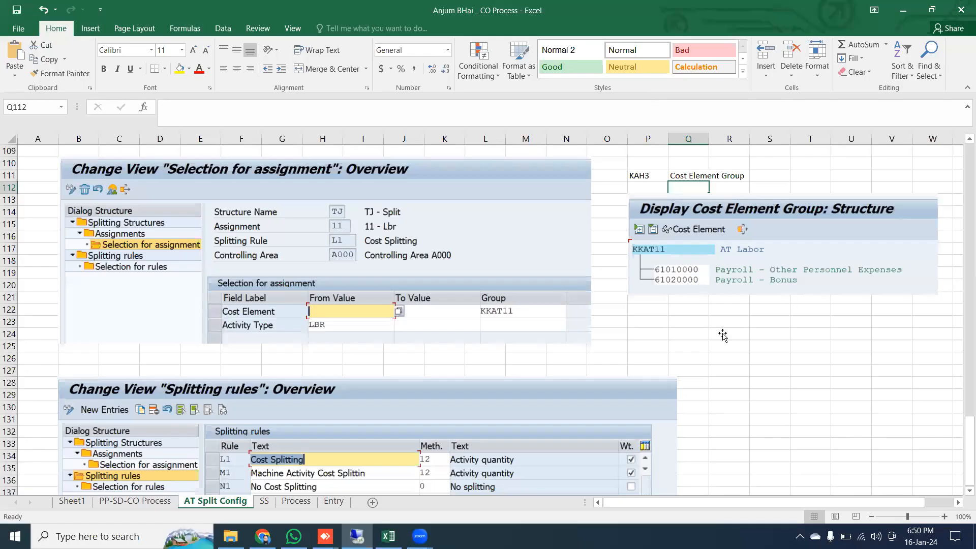
In Excel, paste the KKAT1 structure screenshot at cell S79, beside the 1 - Setup selection picture
{"action": "scroll", "coordinate": [722, 335], "scroll_direction": "up", "scroll_amount": 6}
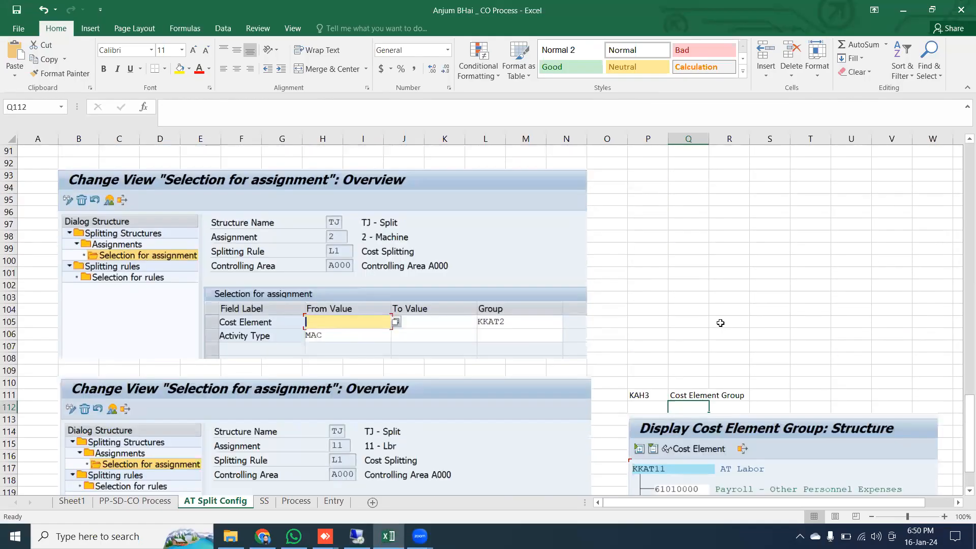
{"action": "scroll", "coordinate": [721, 323], "scroll_direction": "up", "scroll_amount": 5}
{"action": "left_click", "coordinate": [773, 196]}
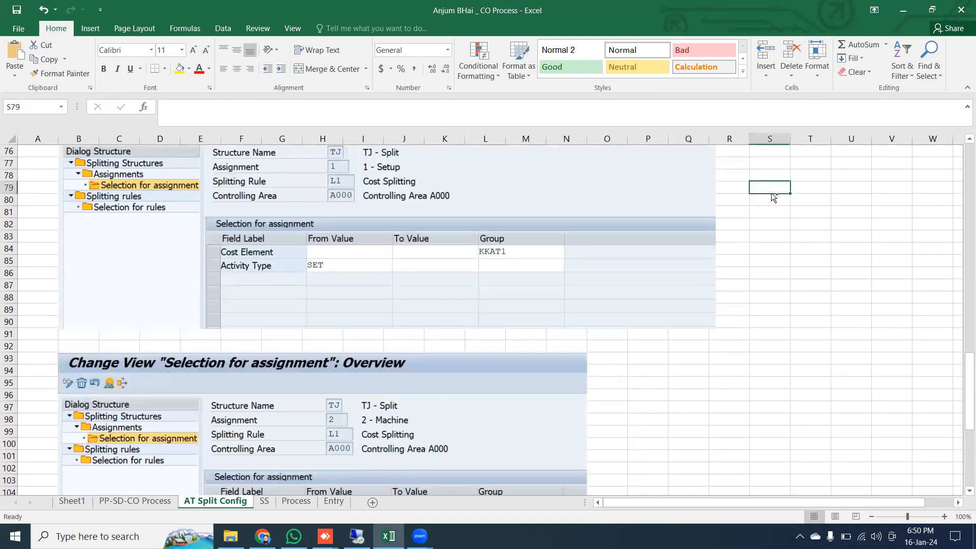
{"action": "key", "text": "ctrl+v"}
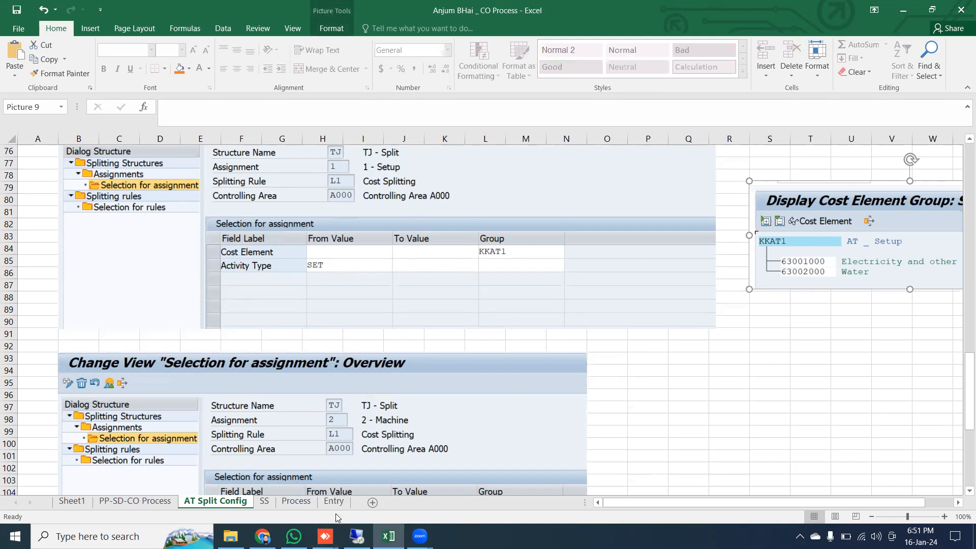
Switch to SAP, display the structure of cost element group KKAT2 and capture a screenshot of it
{"action": "left_click", "coordinate": [357, 536]}
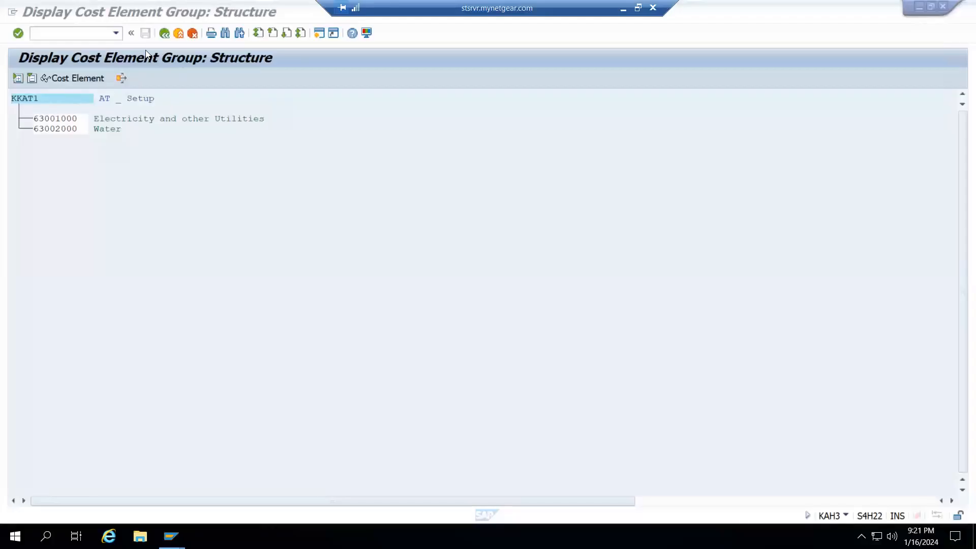
{"action": "key", "text": "F3"}
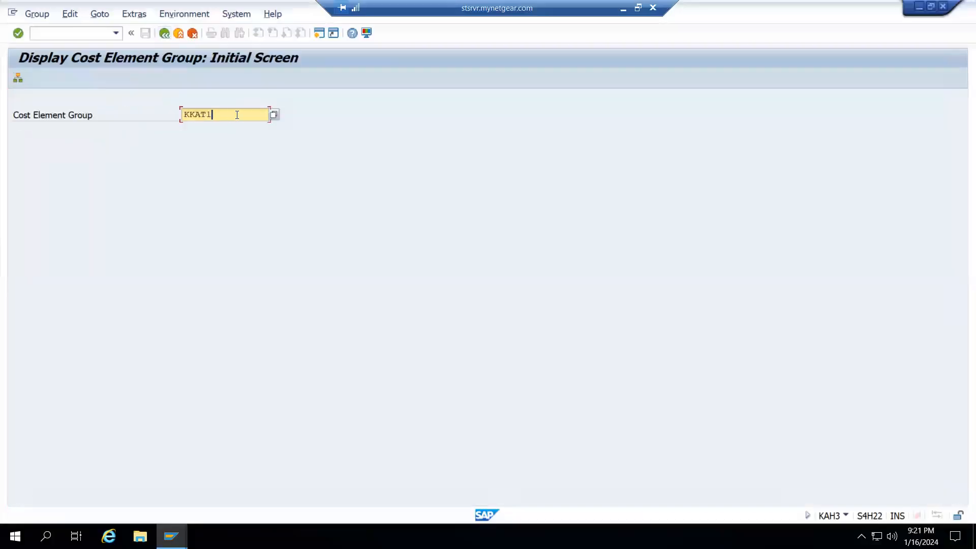
{"action": "key", "text": "BackSpace"}
{"action": "left_click", "coordinate": [194, 153]}
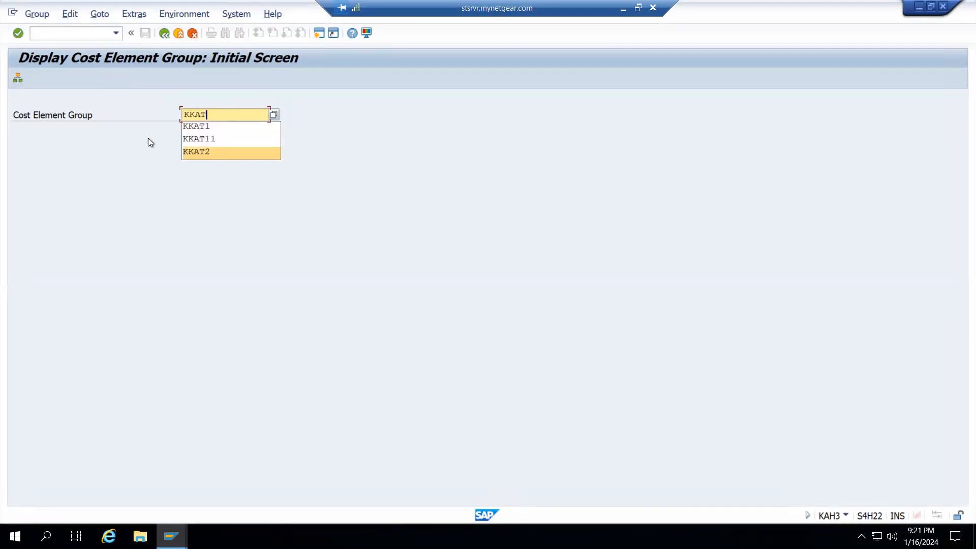
{"action": "key", "text": "Return"}
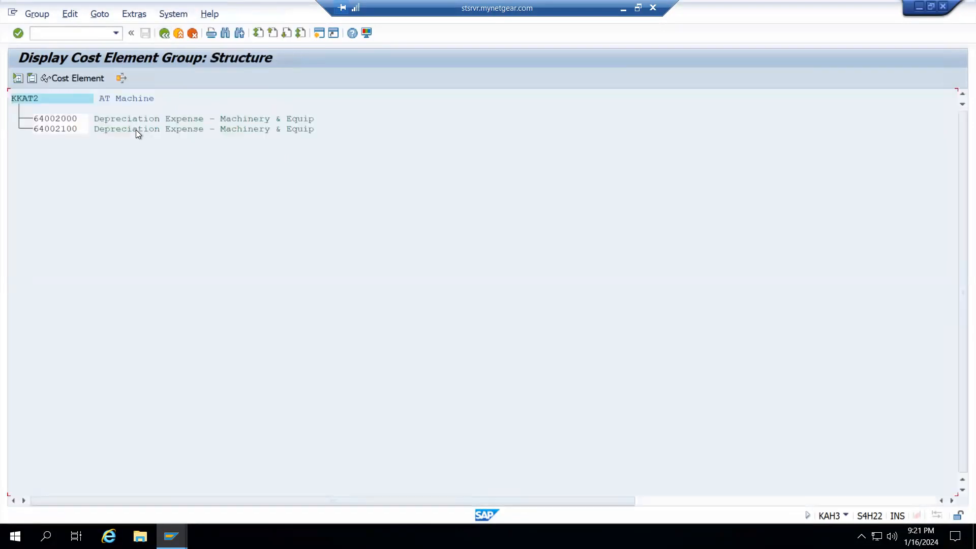
{"action": "key", "text": "super+shift+s"}
{"action": "left_click_drag", "start_coordinate": [3, 41], "coordinate": [361, 152]}
Switch to Excel and paste the KKAT2 structure screenshot at cell R96, beside the 2 - Machine selection picture
{"action": "key", "text": "alt+Tab"}
{"action": "scroll", "coordinate": [804, 368], "scroll_direction": "down", "scroll_amount": 2}
{"action": "left_click", "coordinate": [746, 325]}
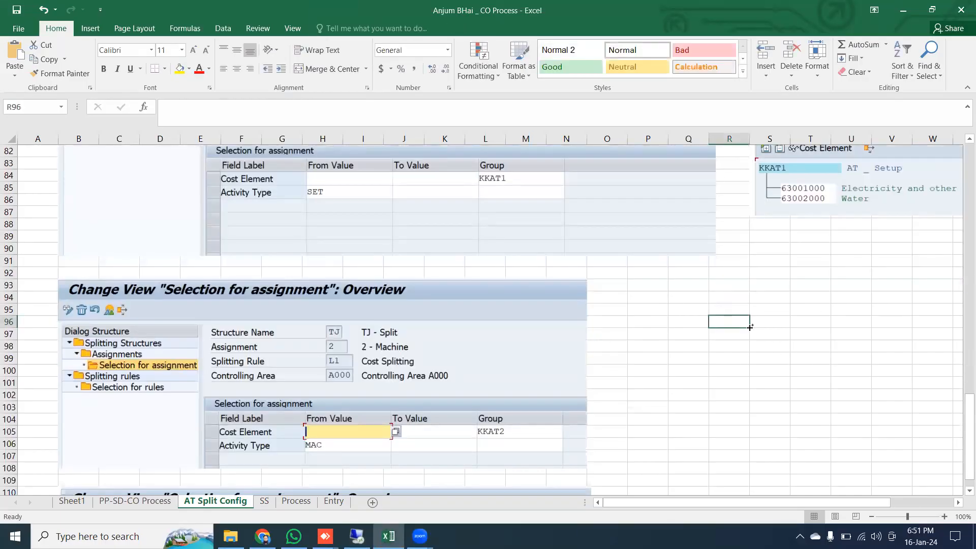
{"action": "key", "text": "ctrl+v"}
{"action": "left_click", "coordinate": [682, 288]}
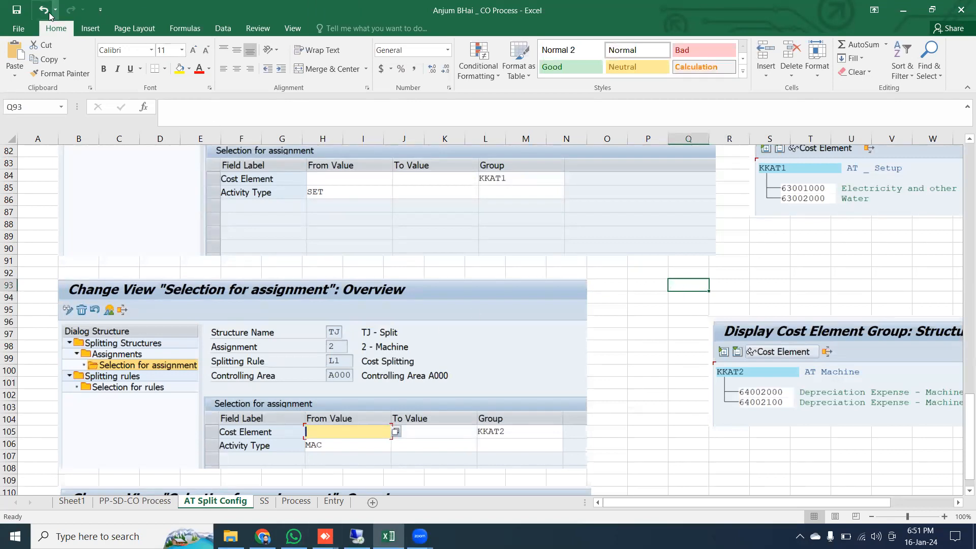
In SAP, leave KAH3 and execute actual cost splitting with transaction KSS2 for cost center SS_PRD4, with Test Run turned off
{"action": "left_click", "coordinate": [358, 537]}
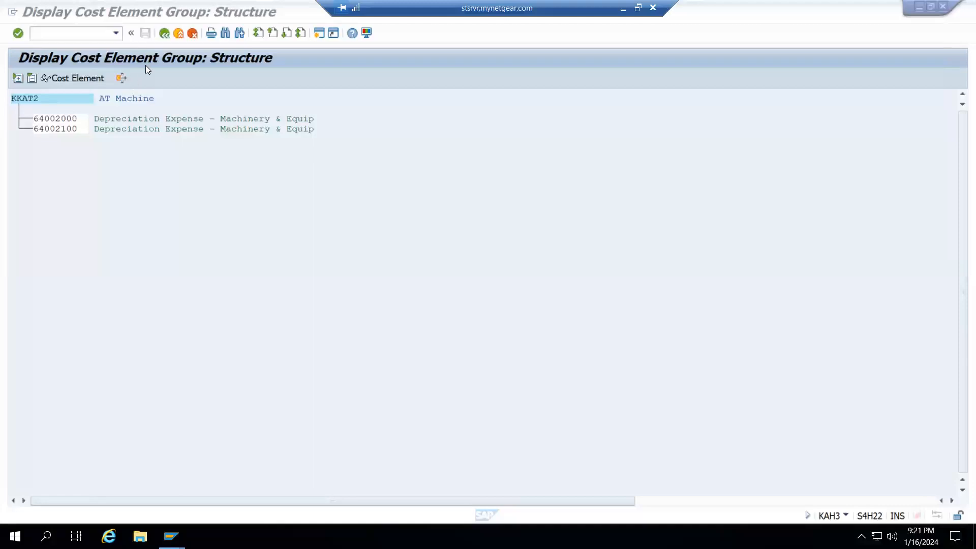
{"action": "key", "text": "F3"}
{"action": "key", "text": "F3"}
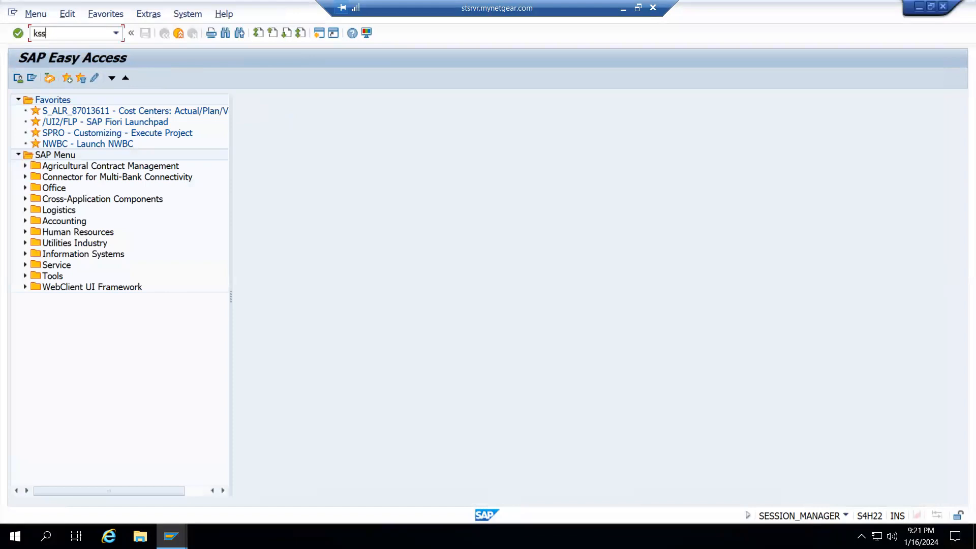
{"action": "key", "text": "Return"}
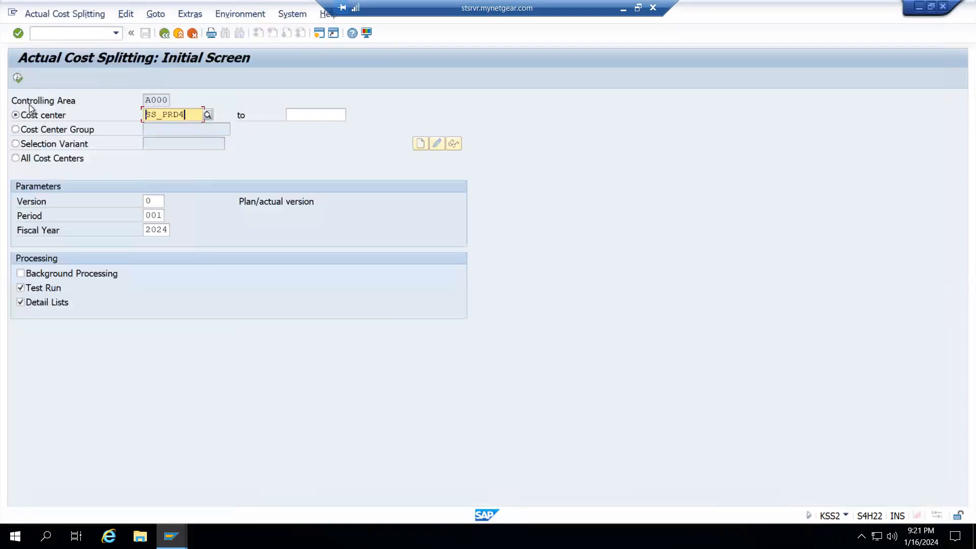
{"action": "left_click", "coordinate": [26, 287]}
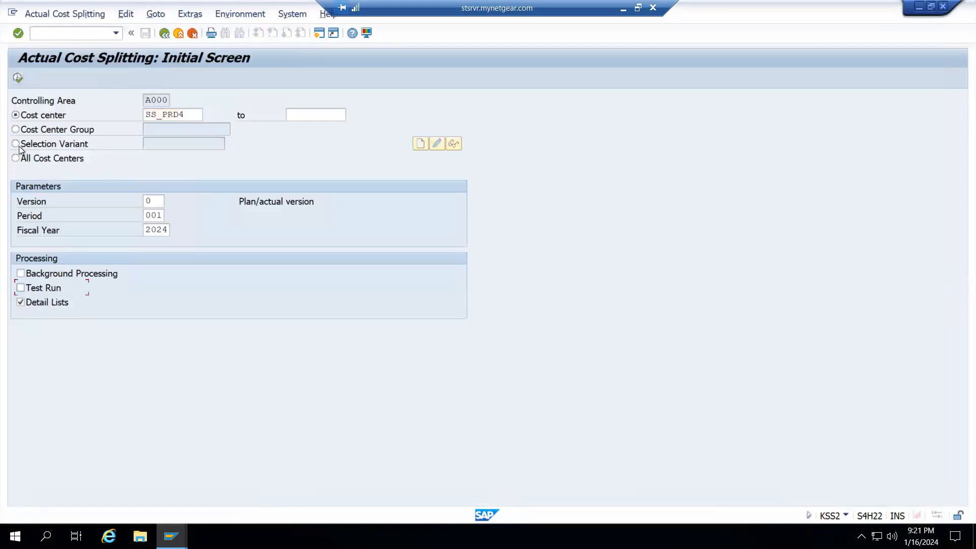
{"action": "left_click", "coordinate": [20, 76]}
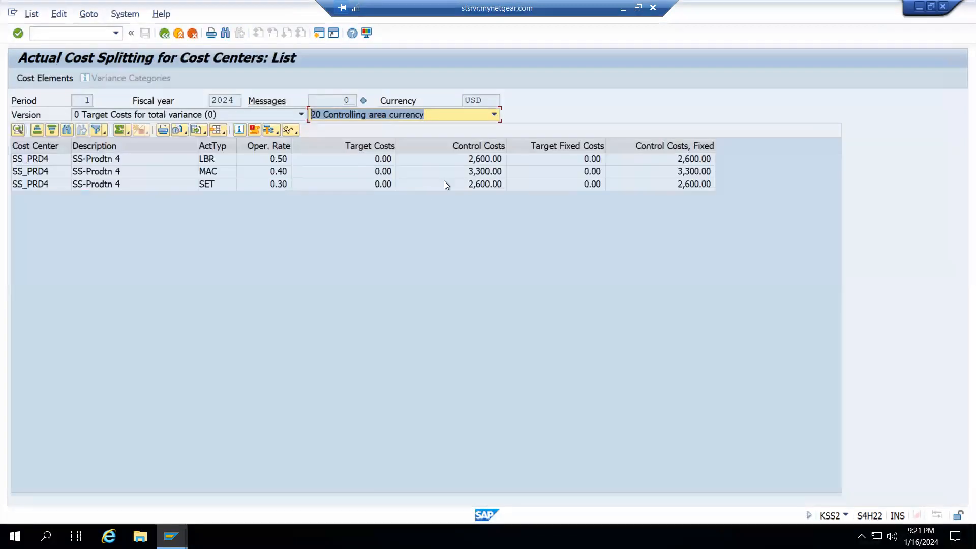
Show the cost elements for the SS_PRD4 SET line and capture a screenshot of the cost splitting list
{"action": "left_click", "coordinate": [679, 185]}
{"action": "left_click", "coordinate": [60, 75]}
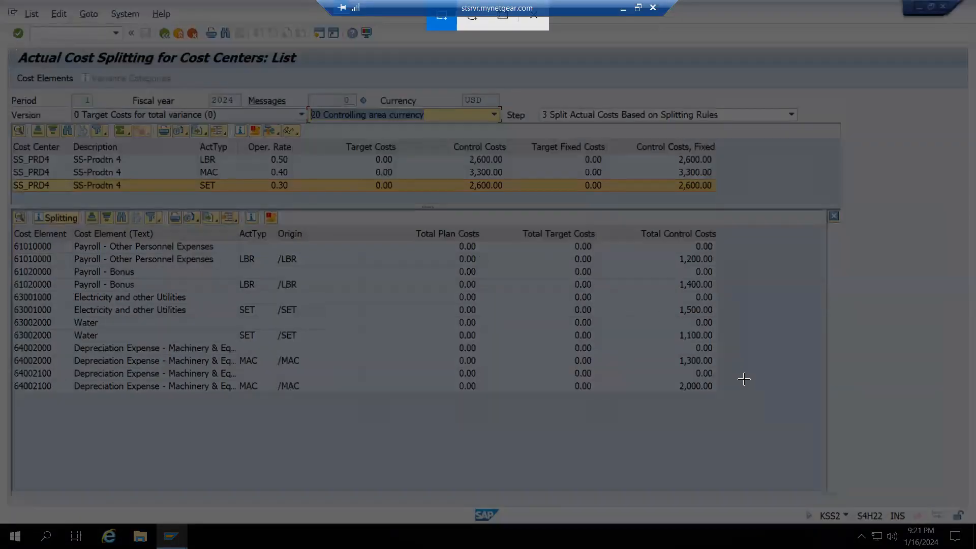
{"action": "left_click_drag", "start_coordinate": [7, 43], "coordinate": [757, 427]}
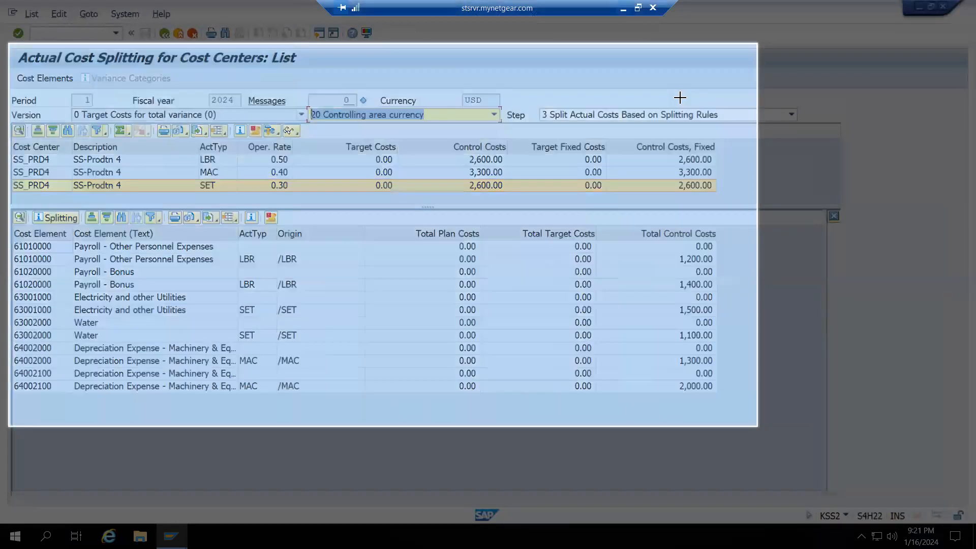
Switch to Excel and paste the Actual Cost Splitting screenshot at cell B146, below the Splitting rules picture
{"action": "key", "text": "alt+Tab"}
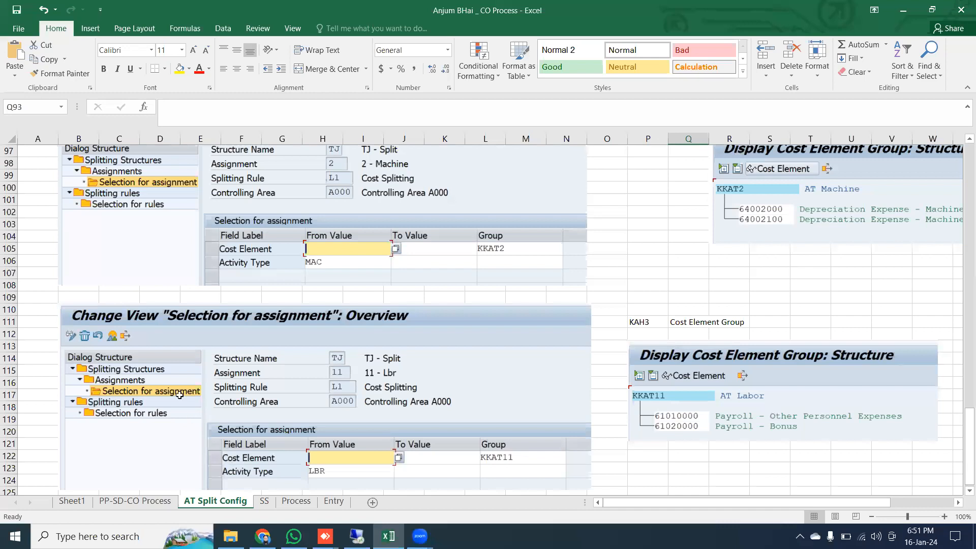
{"action": "scroll", "coordinate": [97, 232], "scroll_direction": "down", "scroll_amount": 14}
{"action": "left_click", "coordinate": [96, 231]}
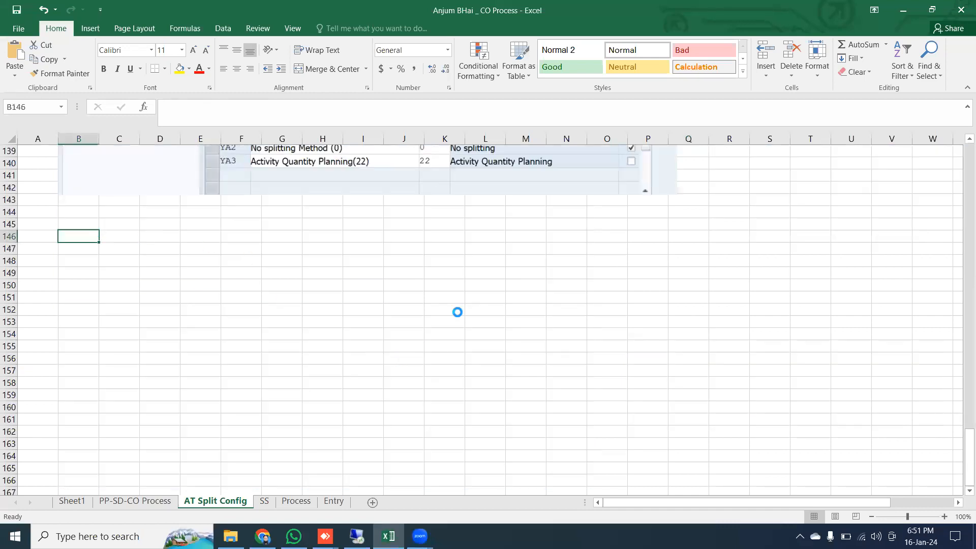
{"action": "key", "text": "ctrl+v"}
{"action": "left_click", "coordinate": [447, 201]}
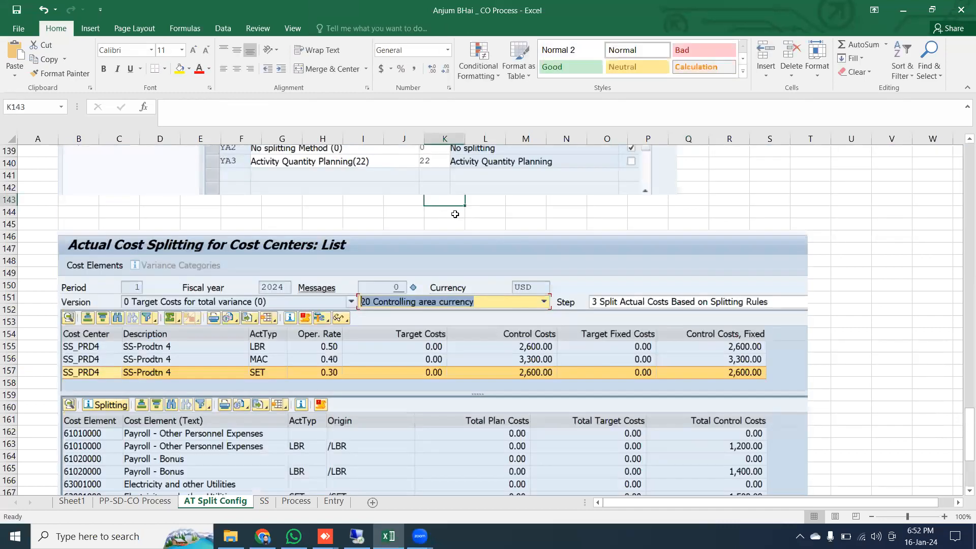
In SAP, run transaction KSII to calculate actual prices for all cost centers as an update run, and acknowledge the posting
{"action": "left_click", "coordinate": [356, 537]}
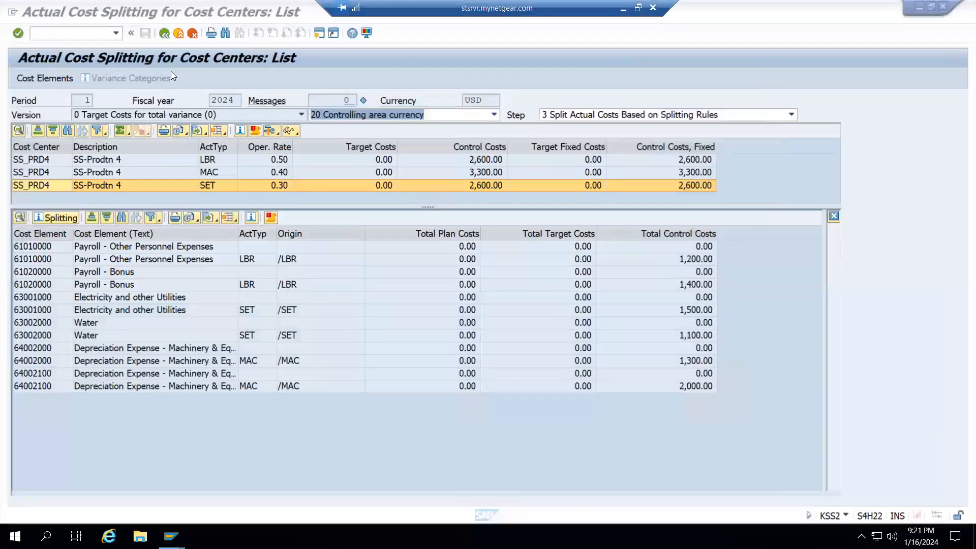
{"action": "key", "text": "shift+F3"}
{"action": "type", "text": "ksii"}
{"action": "key", "text": "Return"}
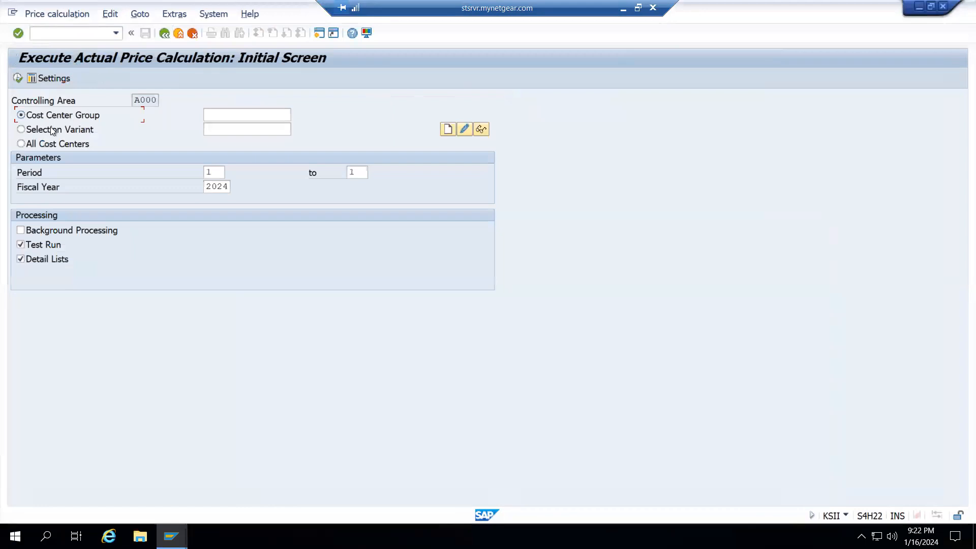
{"action": "left_click", "coordinate": [41, 145]}
{"action": "left_click", "coordinate": [19, 79]}
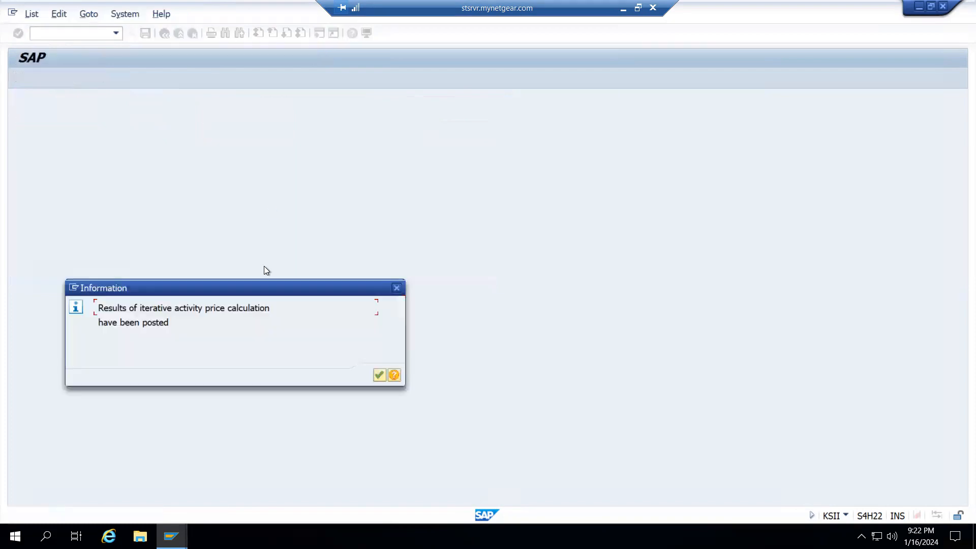
{"action": "left_click", "coordinate": [380, 376]}
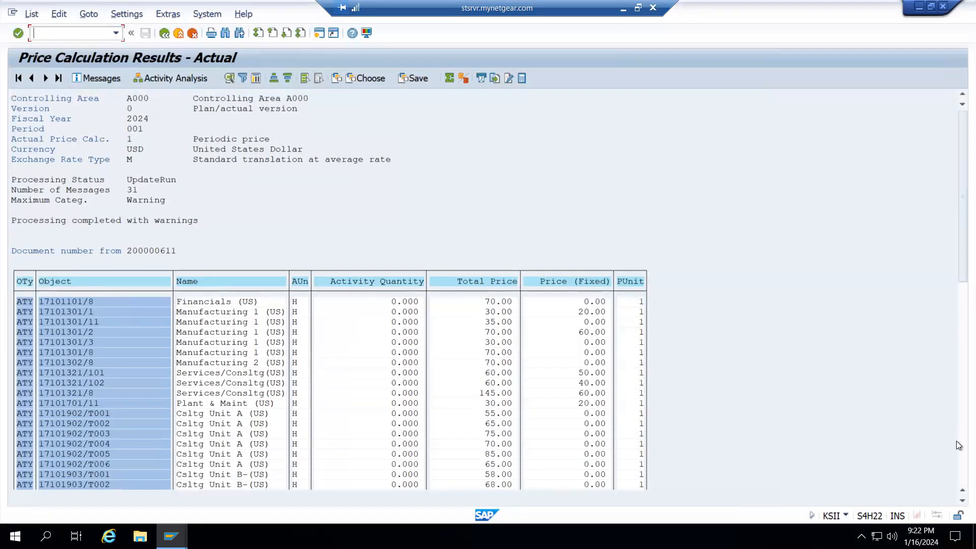
Bring the SS_PRD4 activity types into view in the price calculation results and capture a screenshot of the list
{"action": "scroll", "coordinate": [956, 453], "scroll_direction": "down", "scroll_amount": 5}
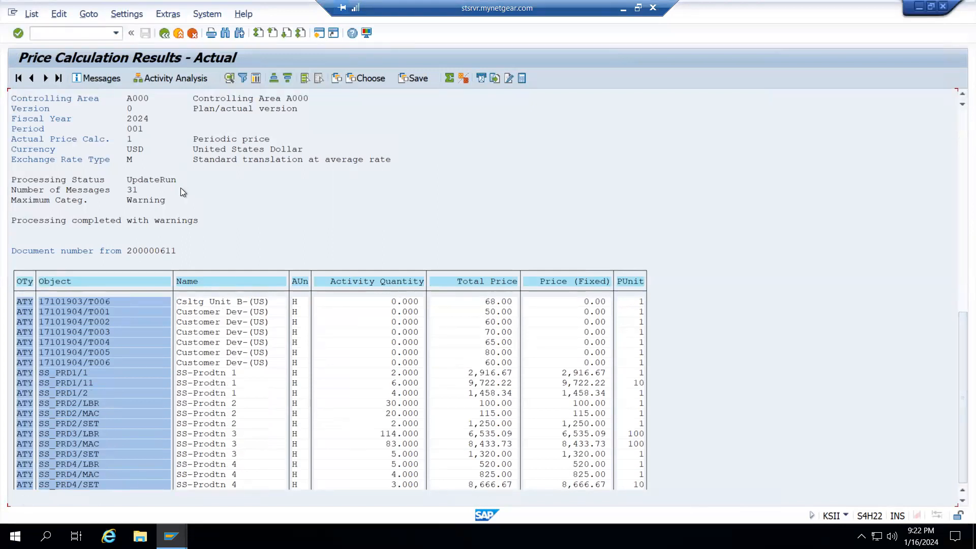
{"action": "key", "text": "super+shift+s"}
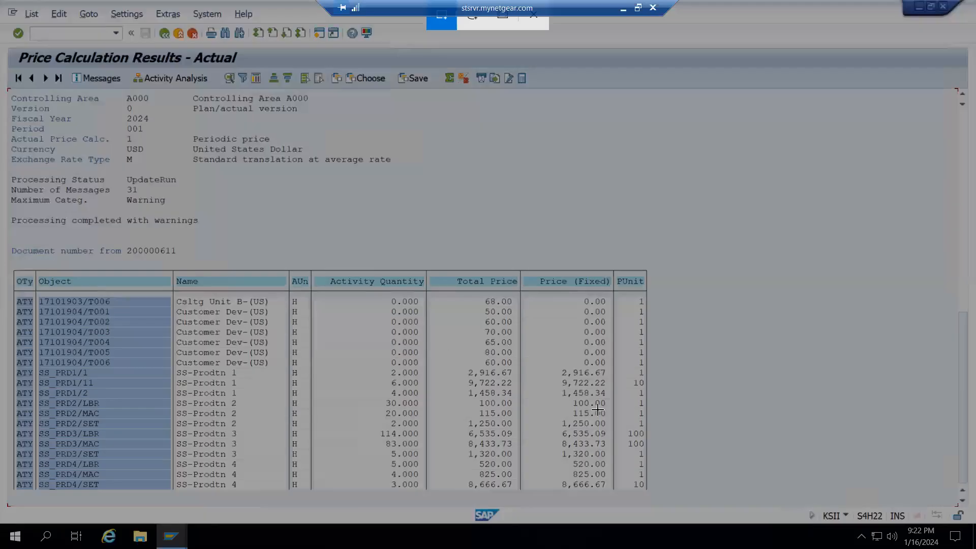
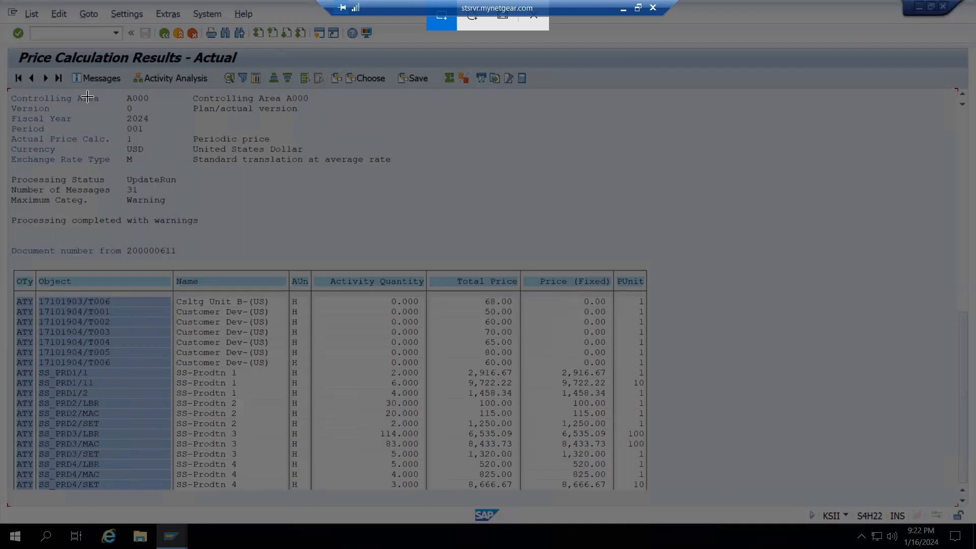
{"action": "left_click_drag", "start_coordinate": [676, 436], "coordinate": [823, 510]}
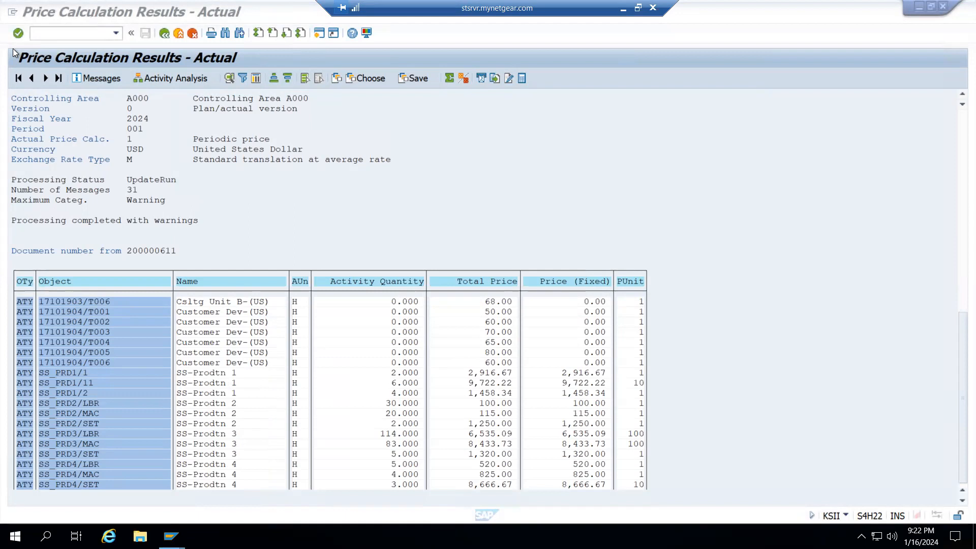
{"action": "key", "text": "super+shift+s"}
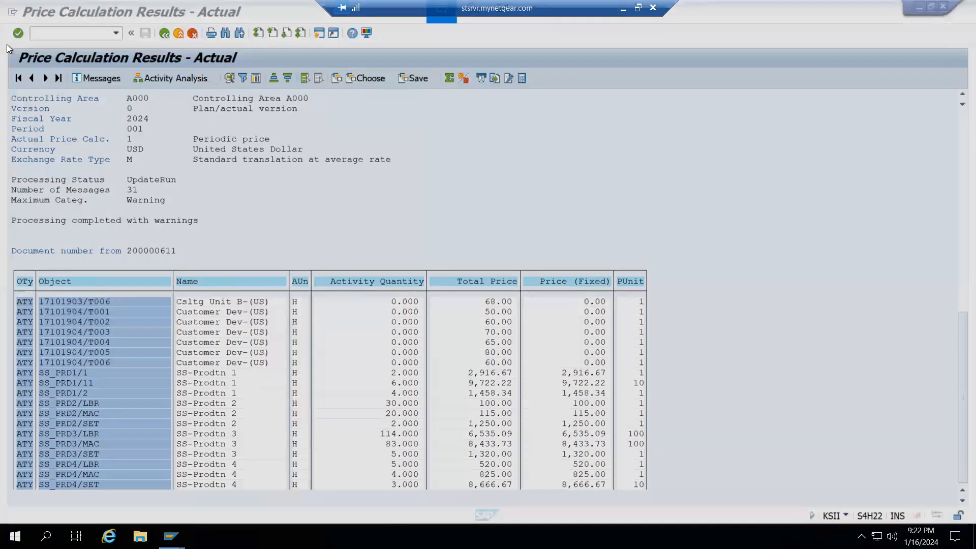
{"action": "left_click_drag", "start_coordinate": [7, 44], "coordinate": [855, 527]}
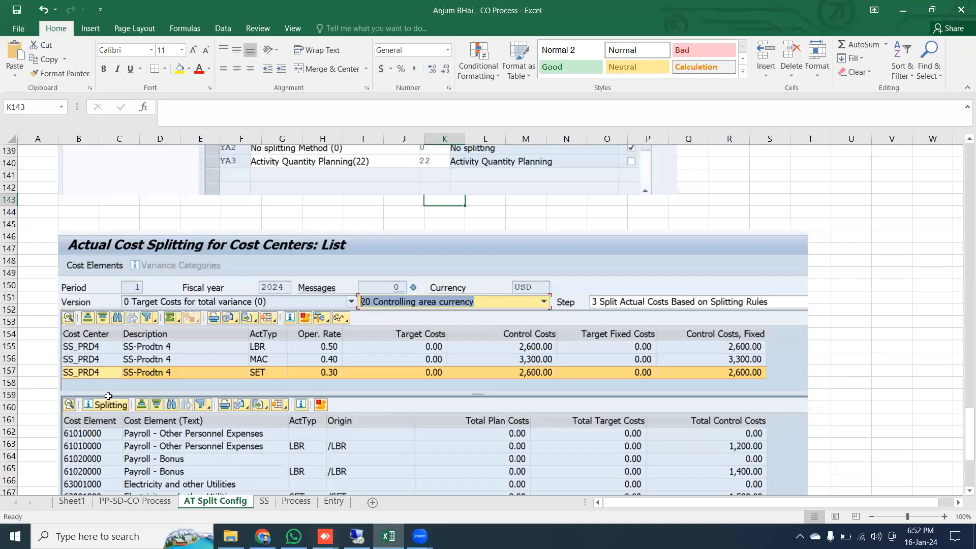
Switch to Excel and paste the Price Calculation Results screenshot at cell B179, below the Actual Cost Splitting picture
{"action": "scroll", "coordinate": [89, 344], "scroll_direction": "down", "scroll_amount": 8}
{"action": "left_click", "coordinate": [89, 346]}
{"action": "key", "text": "ctrl+v"}
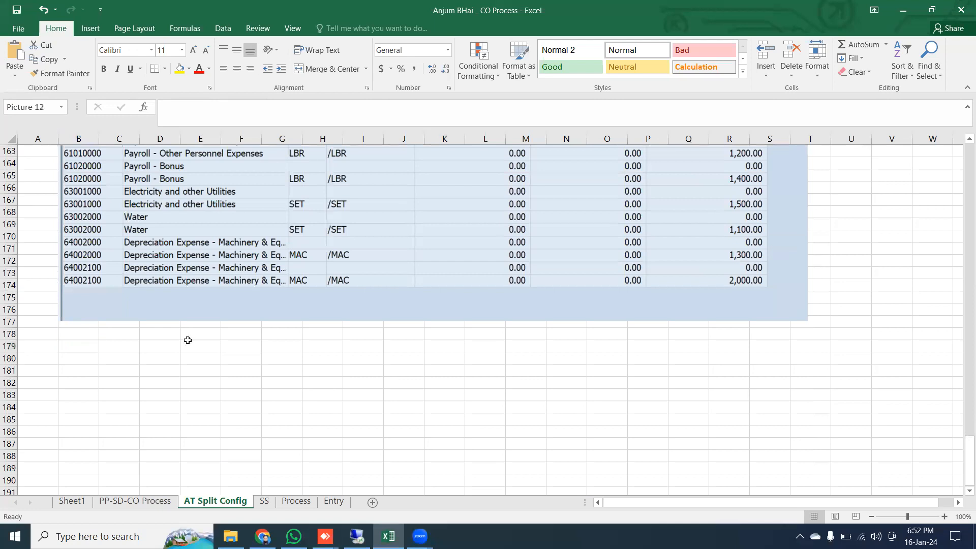
{"action": "scroll", "coordinate": [360, 351], "scroll_direction": "down", "scroll_amount": 11}
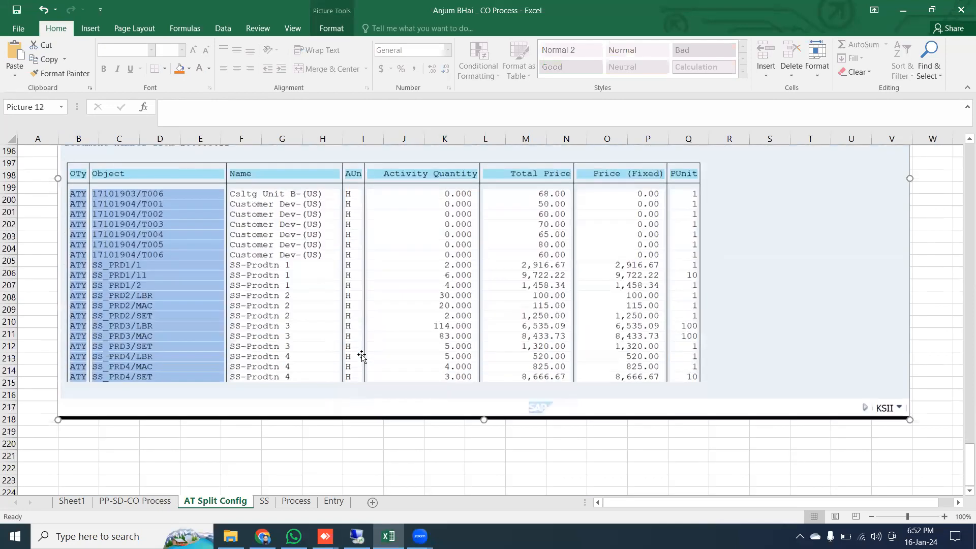
Beside the Actual Cost Splitting picture, enter the labels LBR, Mac and Set in V155:V157, with 2600 for LBR in W155
{"action": "scroll", "coordinate": [385, 381], "scroll_direction": "up", "scroll_amount": 16}
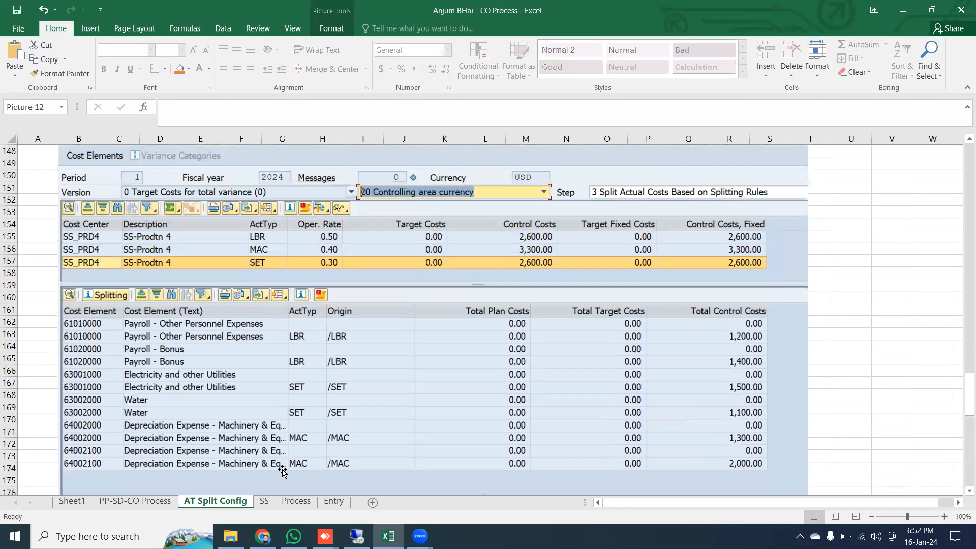
{"action": "scroll", "coordinate": [864, 351], "scroll_direction": "right", "scroll_amount": 2}
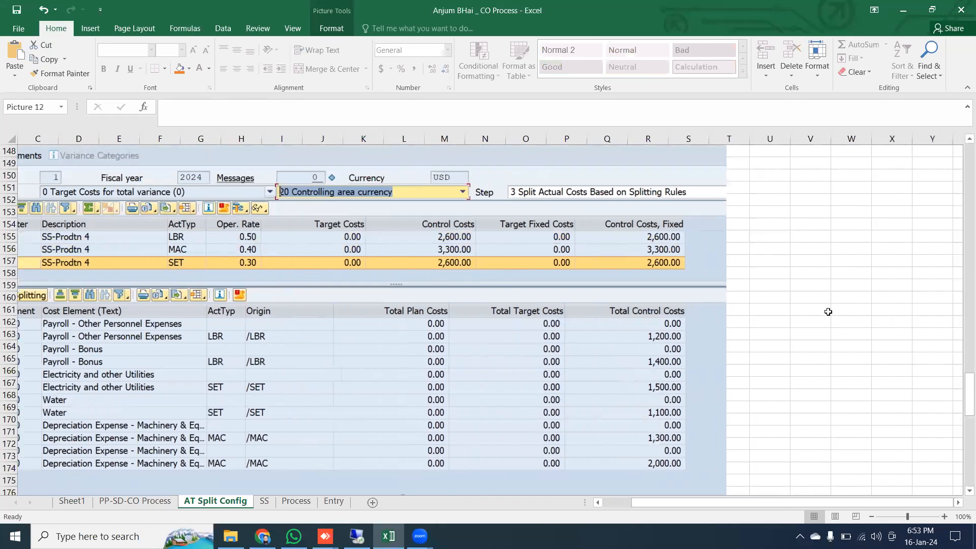
{"action": "left_click", "coordinate": [810, 234]}
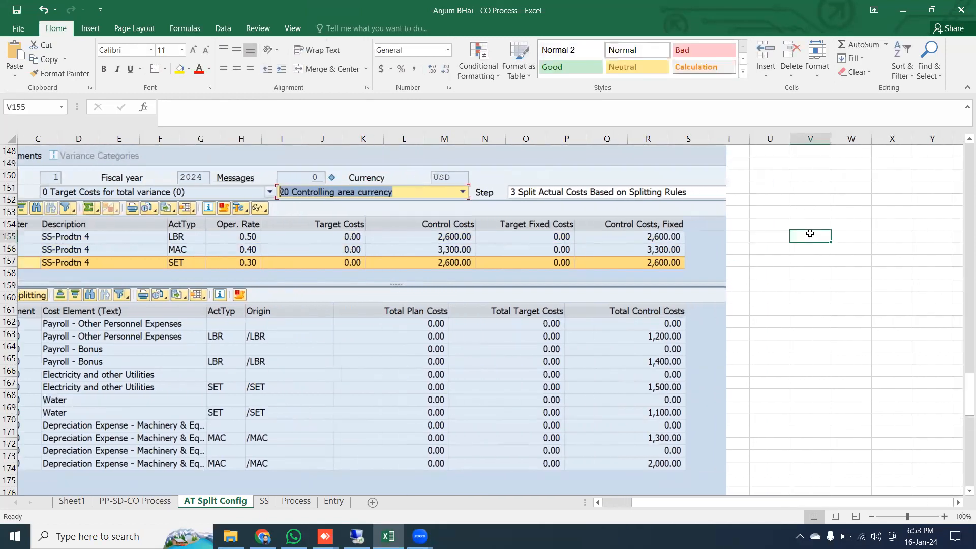
{"action": "type", "text": "LBR"}
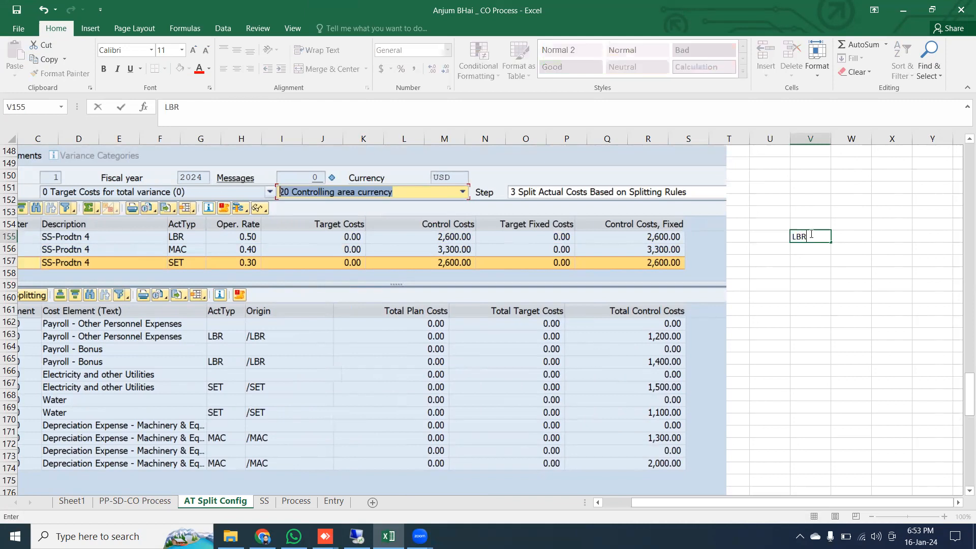
{"action": "key", "text": "Tab"}
{"action": "type", "text": "2600"}
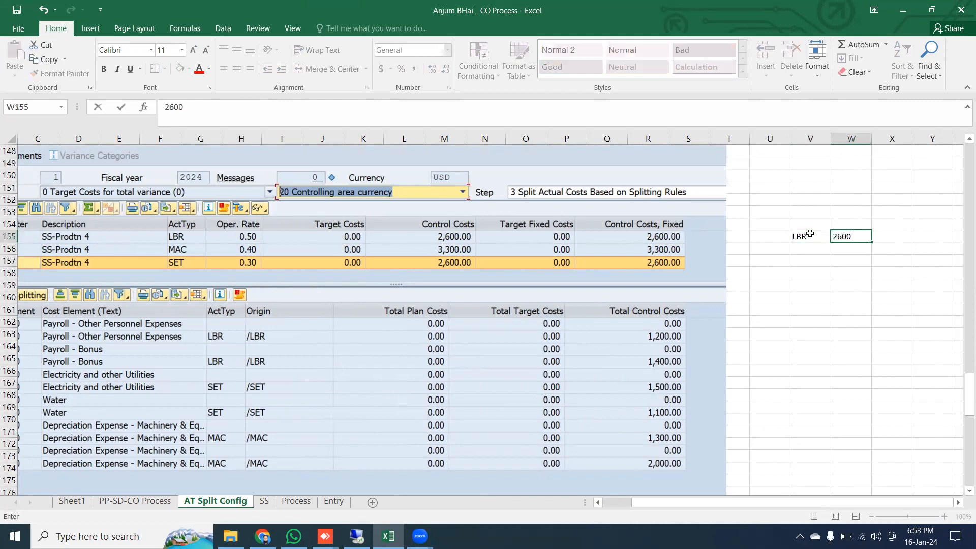
{"action": "key", "text": "Return"}
{"action": "type", "text": "Mac"}
{"action": "key", "text": "Return"}
{"action": "type", "text": "Set"}
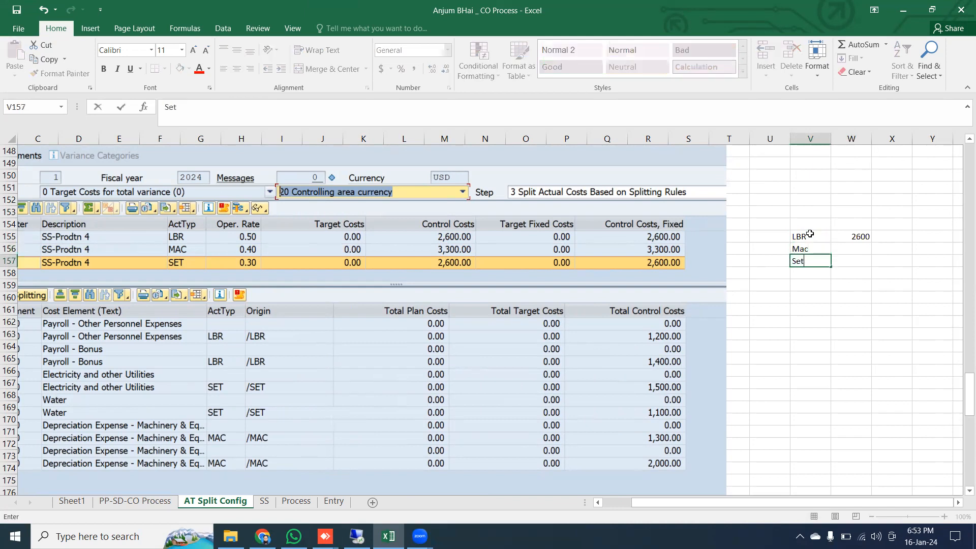
{"action": "key", "text": "Tab"}
{"action": "key", "text": "Up"}
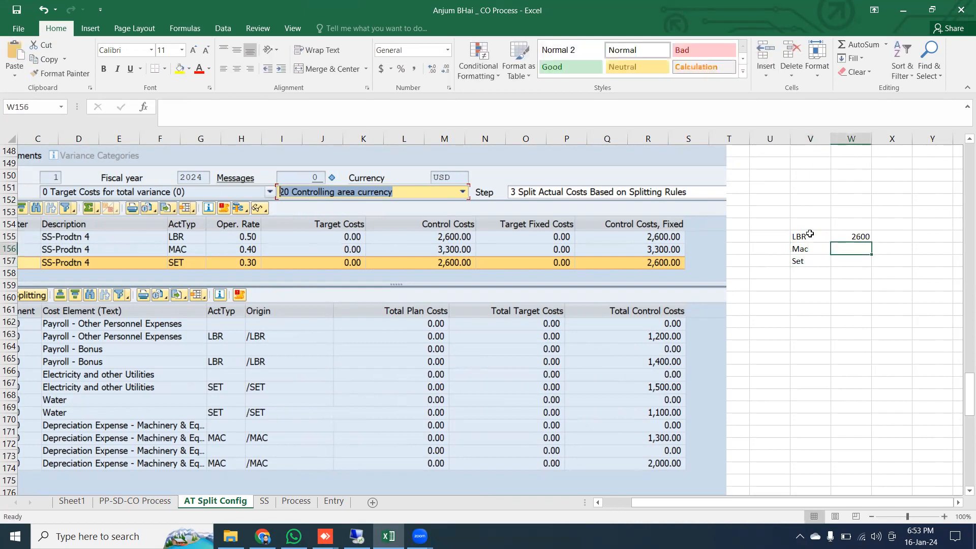
Enter 3300 for Mac and 2600 for Set, and sum the three amounts in W159
{"action": "type", "text": "3300"}
{"action": "key", "text": "Return"}
{"action": "type", "text": "2600"}
{"action": "key", "text": "Return"}
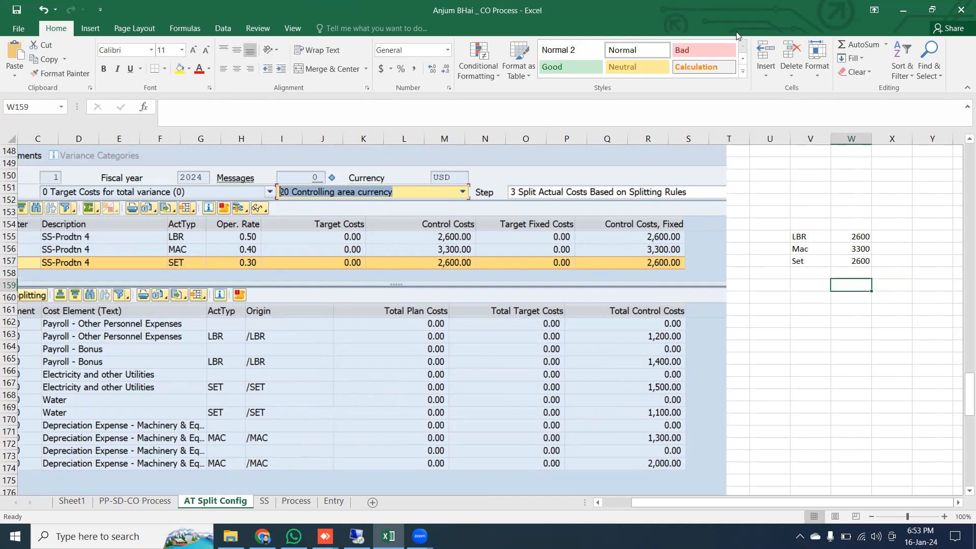
{"action": "left_click", "coordinate": [859, 44]}
{"action": "key", "text": "Return"}
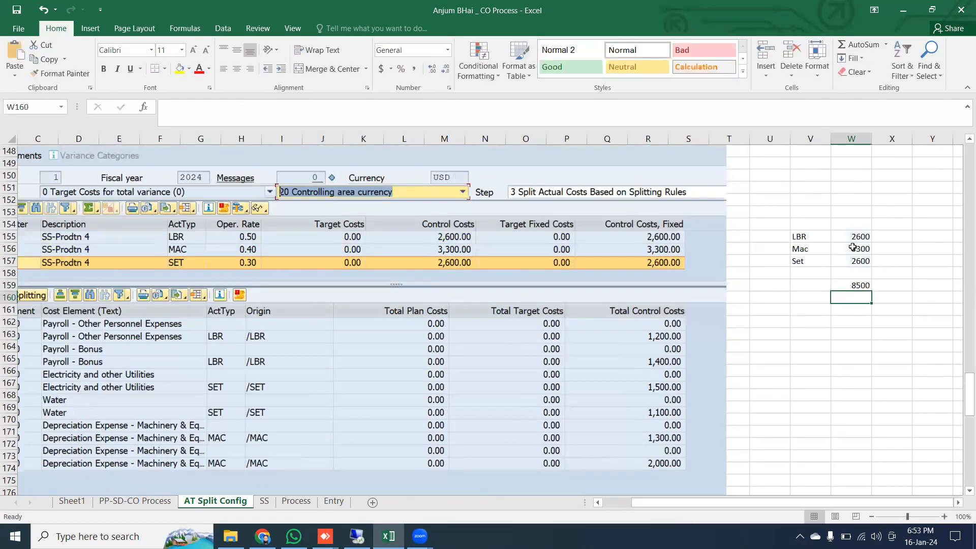
In SAP, run the Cost Centers: Actual/Plan/Variance report for SS_PRD4 and capture a screenshot of its cost elements
{"action": "left_click", "coordinate": [358, 537]}
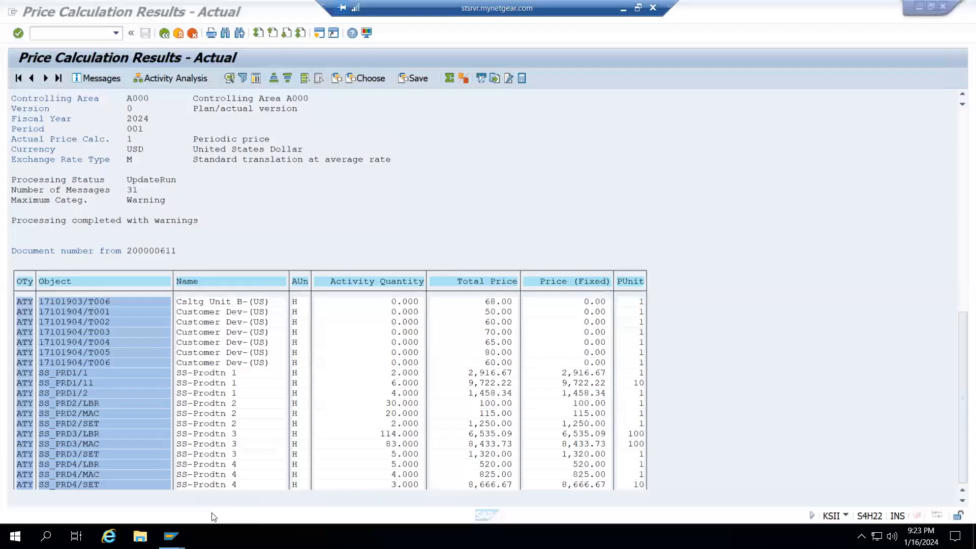
{"action": "mouse_move", "coordinate": [171, 536]}
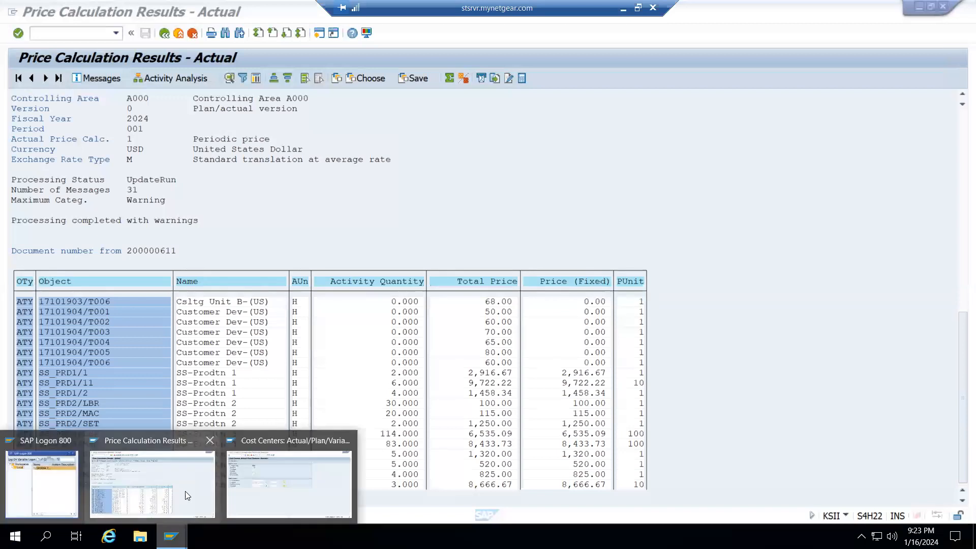
{"action": "left_click", "coordinate": [274, 488]}
{"action": "left_click", "coordinate": [19, 79]}
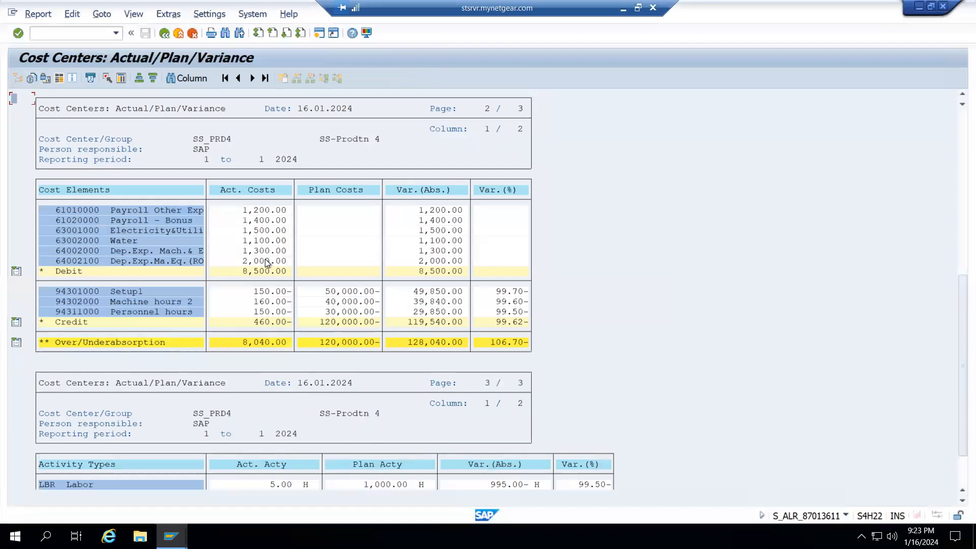
{"action": "key", "text": "super+shift+s"}
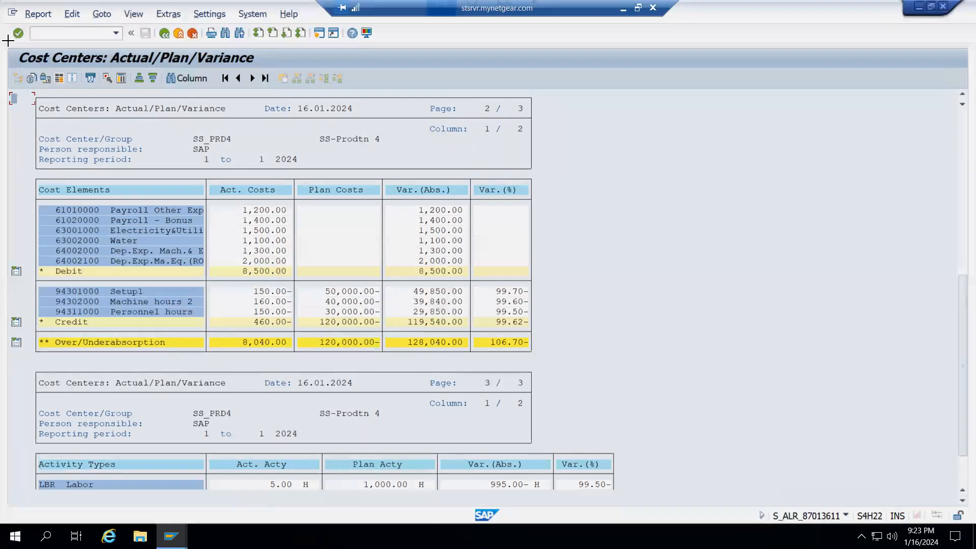
{"action": "left_click_drag", "start_coordinate": [5, 41], "coordinate": [617, 492]}
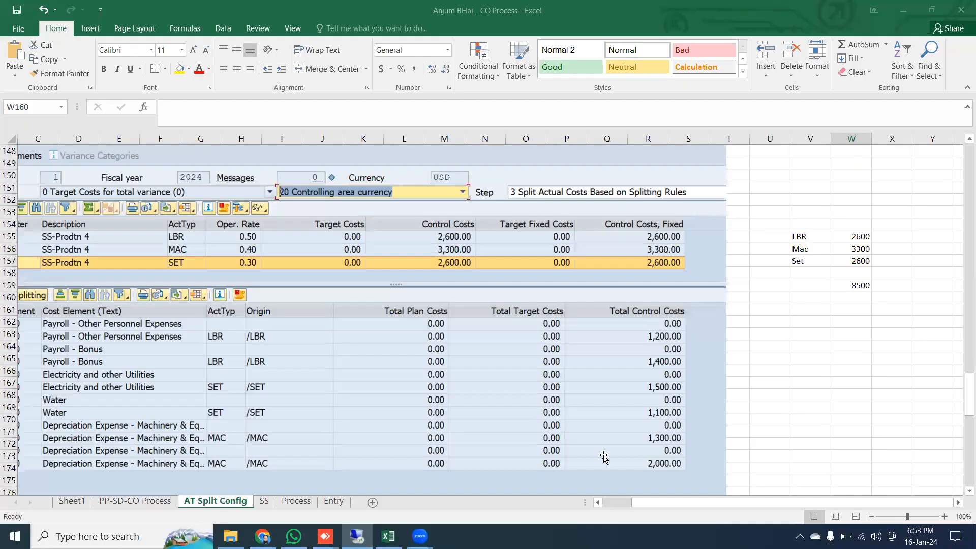
Switch to Excel and paste the Actual/Plan/Variance report screenshot at cell C222, below the Price Calculation Results picture
{"action": "scroll", "coordinate": [70, 459], "scroll_direction": "down", "scroll_amount": 11}
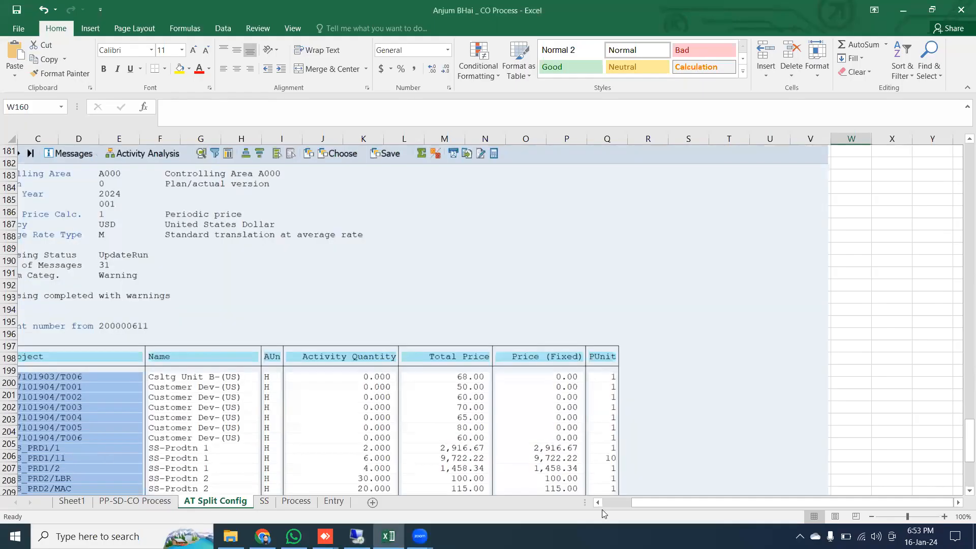
{"action": "scroll", "coordinate": [602, 509], "scroll_direction": "down", "scroll_amount": 9}
{"action": "scroll", "coordinate": [483, 480], "scroll_direction": "left", "scroll_amount": 2}
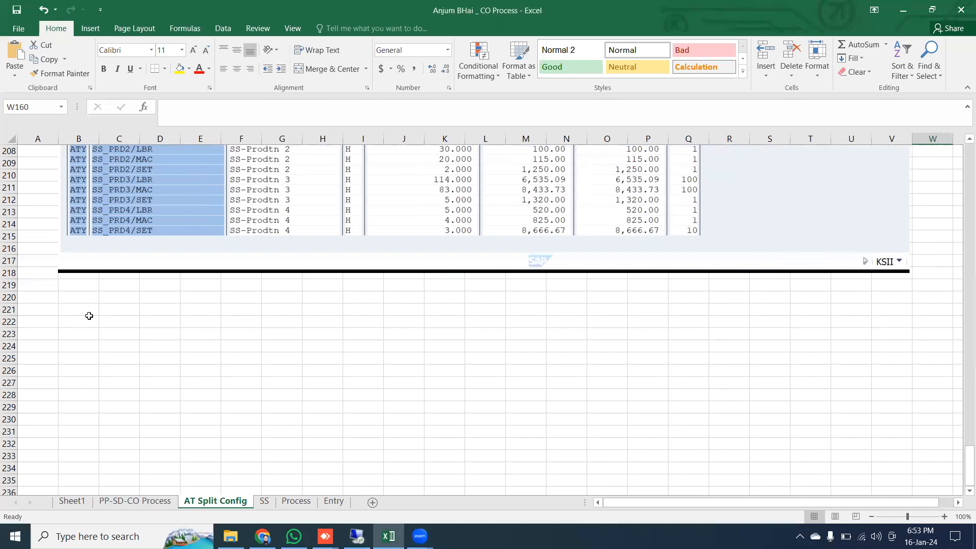
{"action": "scroll", "coordinate": [89, 316], "scroll_direction": "up", "scroll_amount": 20}
{"action": "scroll", "coordinate": [223, 373], "scroll_direction": "down", "scroll_amount": 20}
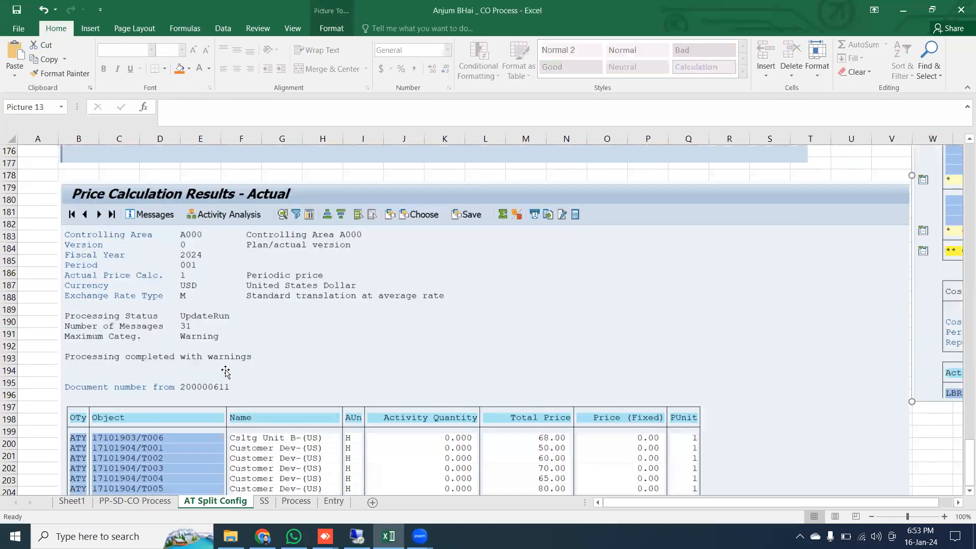
{"action": "left_click", "coordinate": [102, 273]}
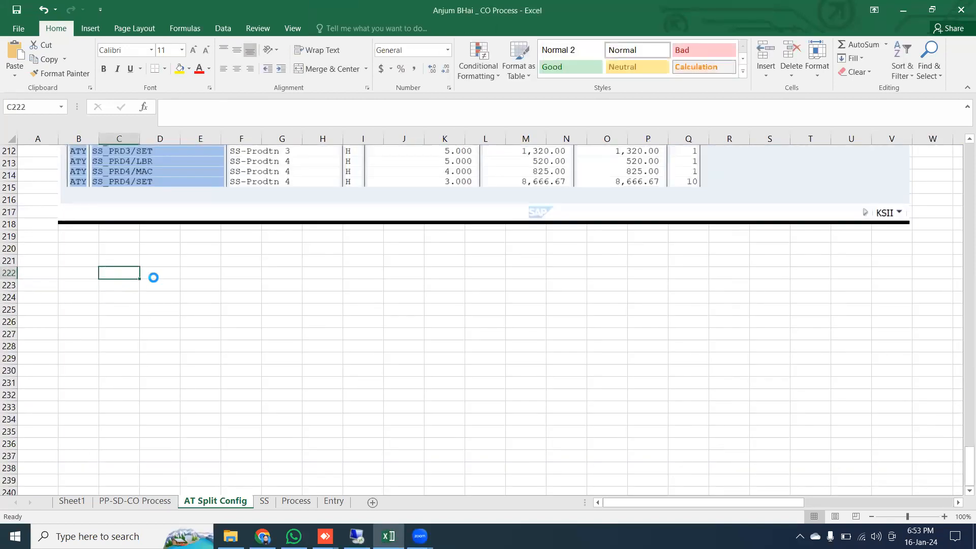
{"action": "key", "text": "ctrl+v"}
Delete the extra copy of the Actual/Plan/Variance picture at W160, under the LBR, Mac and Set amounts
{"action": "scroll", "coordinate": [275, 315], "scroll_direction": "up", "scroll_amount": 1}
{"action": "scroll", "coordinate": [280, 323], "scroll_direction": "up", "scroll_amount": 20}
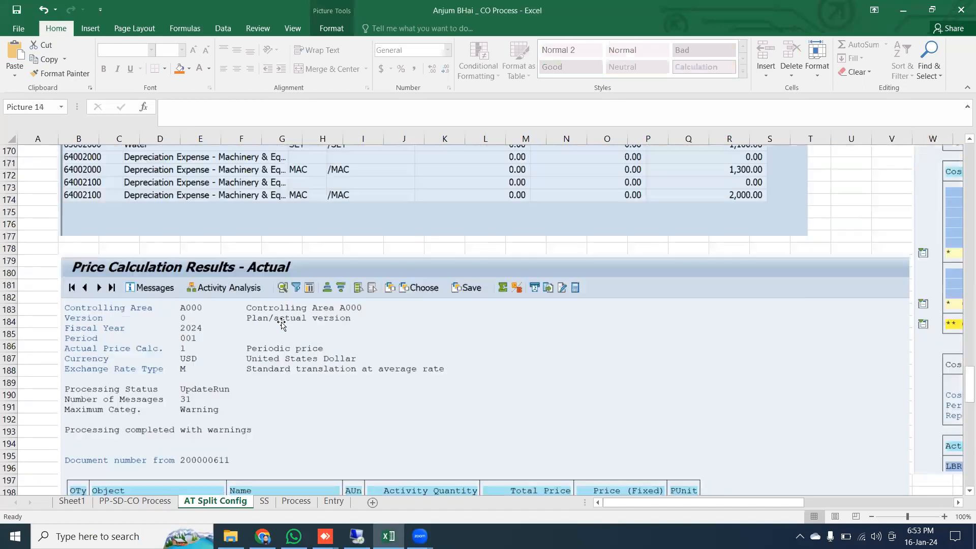
{"action": "scroll", "coordinate": [286, 328], "scroll_direction": "up", "scroll_amount": 20}
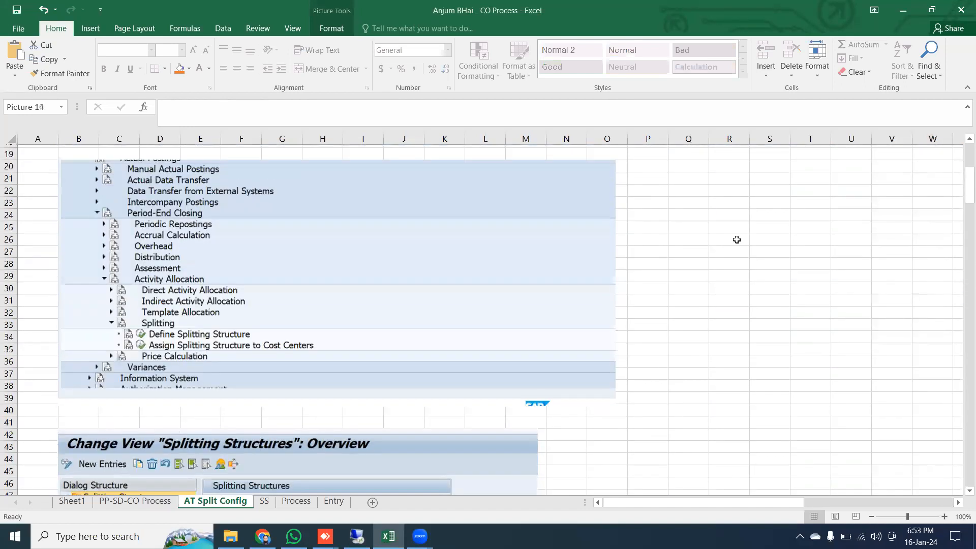
{"action": "scroll", "coordinate": [737, 239], "scroll_direction": "up", "scroll_amount": 6}
{"action": "left_click_drag", "start_coordinate": [964, 161], "coordinate": [962, 481]}
{"action": "scroll", "coordinate": [789, 448], "scroll_direction": "down", "scroll_amount": 2}
{"action": "scroll", "coordinate": [791, 458], "scroll_direction": "up", "scroll_amount": 3}
{"action": "left_click_drag", "start_coordinate": [801, 503], "coordinate": [902, 505]}
{"action": "scroll", "coordinate": [865, 458], "scroll_direction": "up", "scroll_amount": 20}
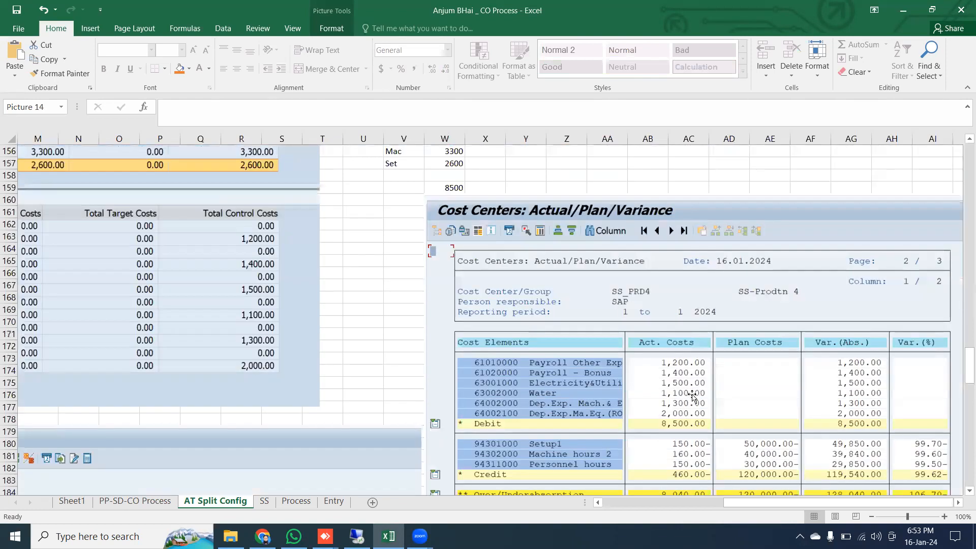
{"action": "key", "text": "Delete"}
{"action": "scroll", "coordinate": [462, 222], "scroll_direction": "up", "scroll_amount": 2}
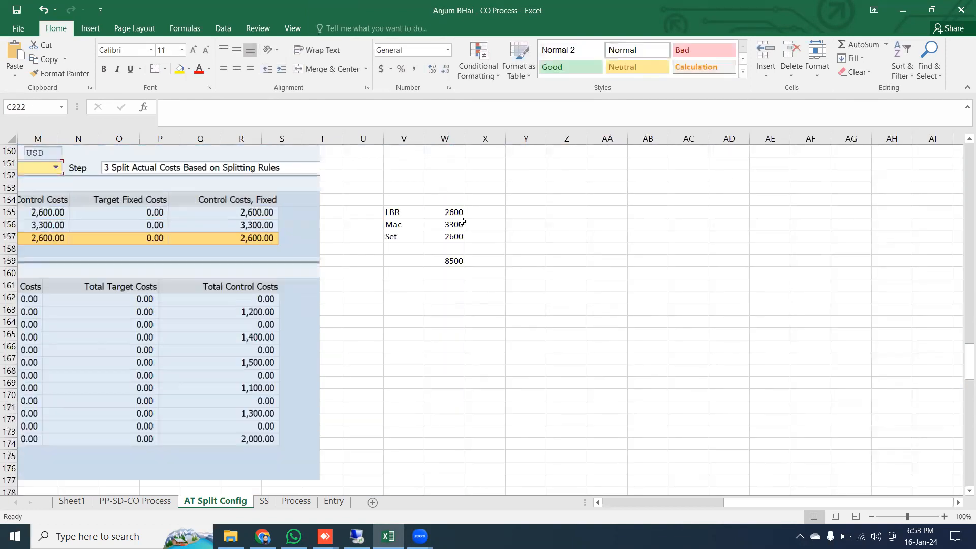
Review the split costs in Excel, then switch to SAP and examine the SS_PRD4 report's cost elements and activity types
{"action": "scroll", "coordinate": [462, 222], "scroll_direction": "up", "scroll_amount": 1}
{"action": "left_click", "coordinate": [398, 269]}
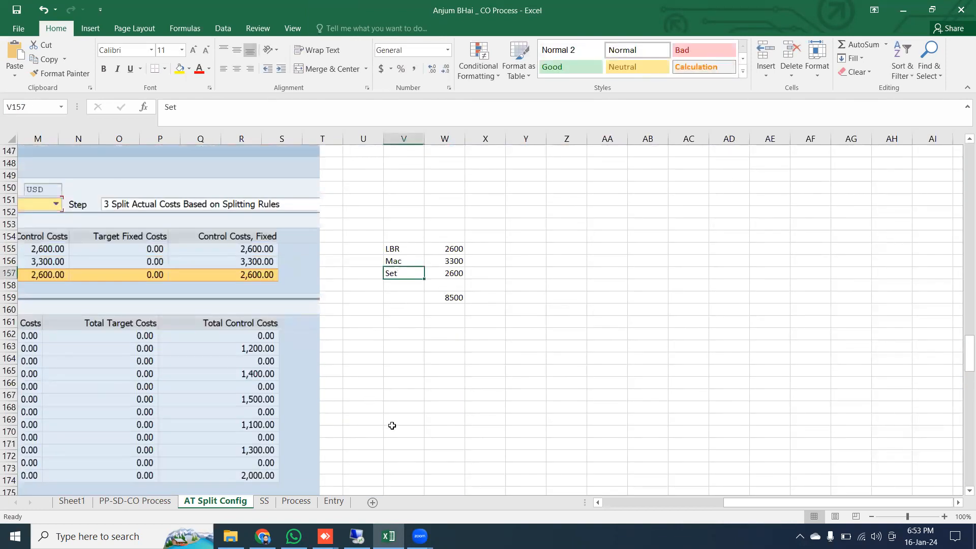
{"action": "left_click_drag", "start_coordinate": [794, 504], "coordinate": [723, 504]}
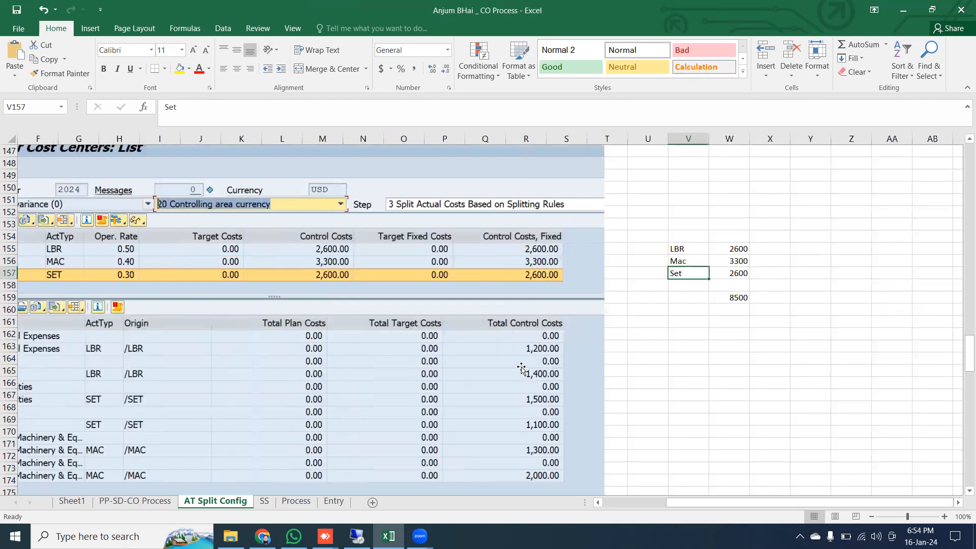
{"action": "scroll", "coordinate": [370, 346], "scroll_direction": "down", "scroll_amount": 6}
{"action": "scroll", "coordinate": [370, 345], "scroll_direction": "down", "scroll_amount": 5}
{"action": "left_click", "coordinate": [357, 537]}
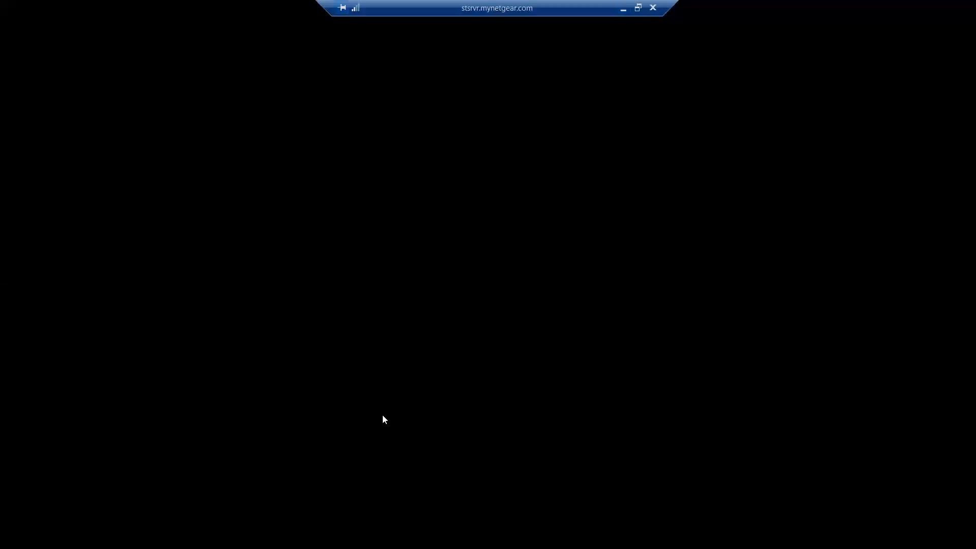
{"action": "scroll", "coordinate": [356, 432], "scroll_direction": "down", "scroll_amount": 2}
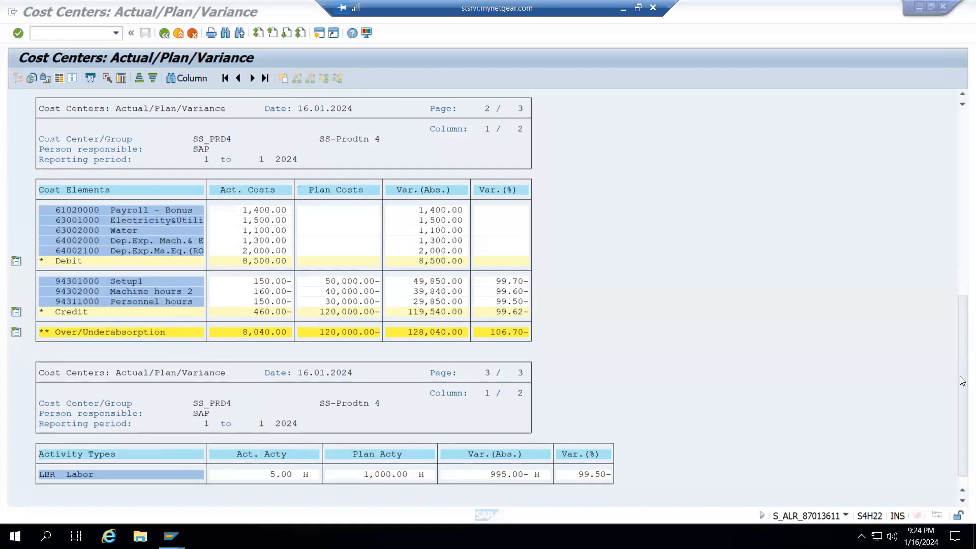
{"action": "scroll", "coordinate": [204, 357], "scroll_direction": "down", "scroll_amount": 1}
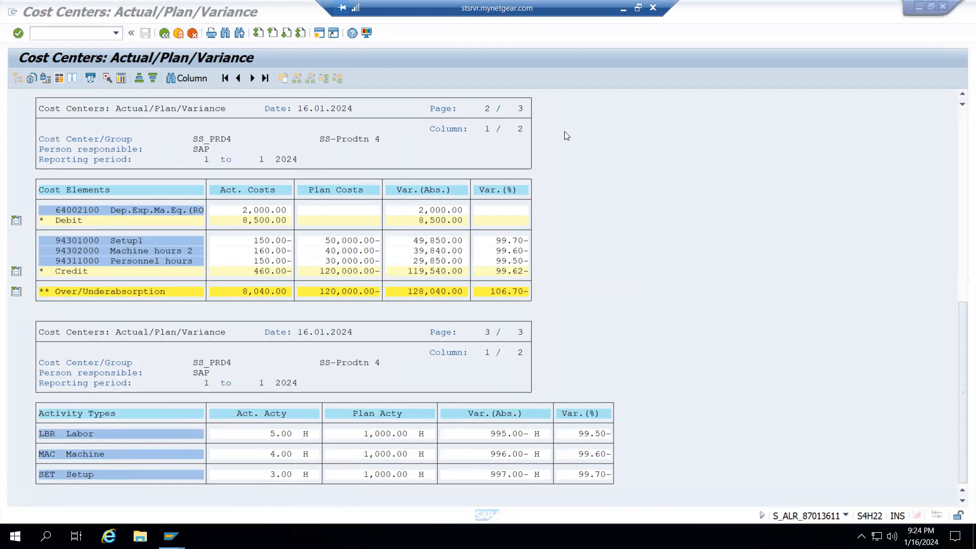
Check the Price Calculation Results in SAP, then switch to Excel and review the splitting and rate calculation rows of the Closing Cycle on PP-SD-CO Process
{"action": "mouse_move", "coordinate": [171, 536]}
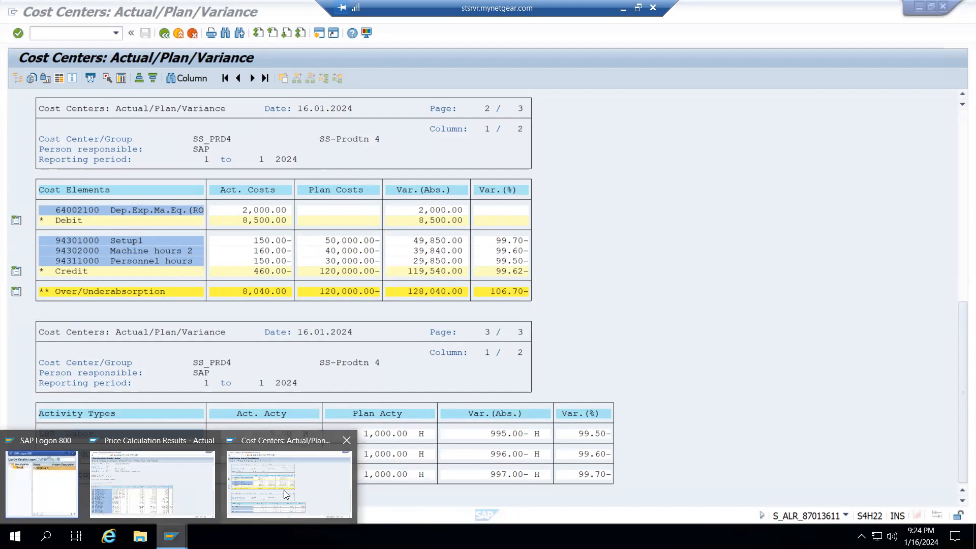
{"action": "left_click", "coordinate": [190, 487]}
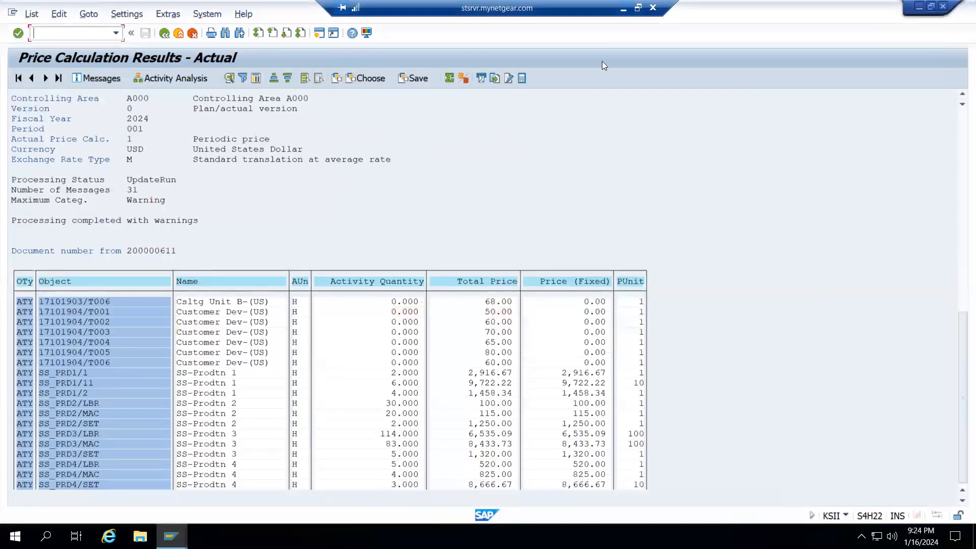
{"action": "left_click", "coordinate": [623, 9]}
{"action": "left_click", "coordinate": [134, 501]}
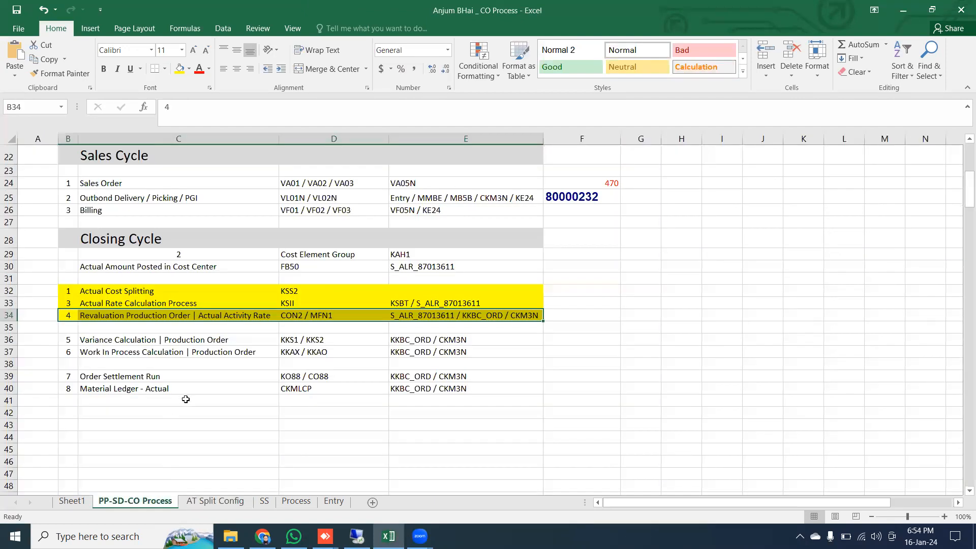
{"action": "left_click", "coordinate": [152, 340]}
{"action": "left_click", "coordinate": [9, 303]}
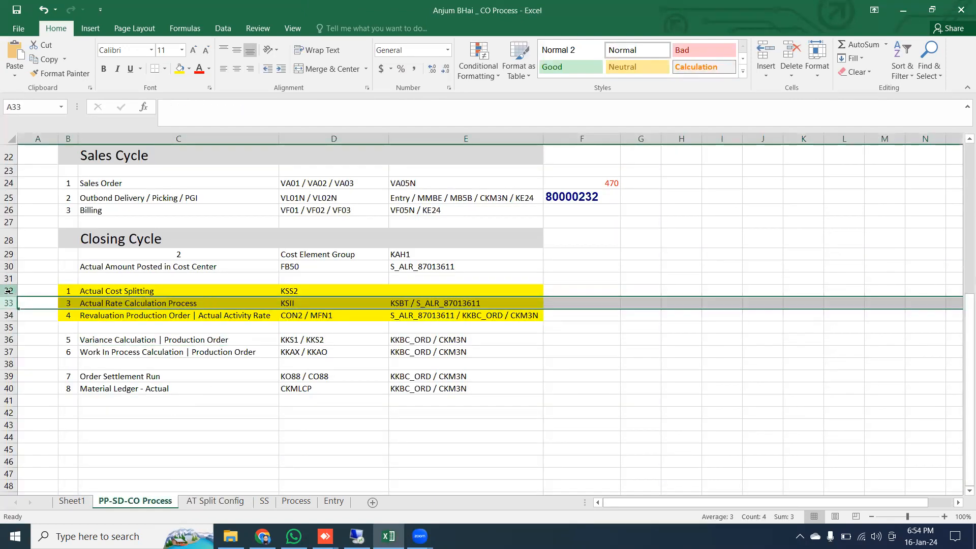
{"action": "left_click", "coordinate": [9, 291]}
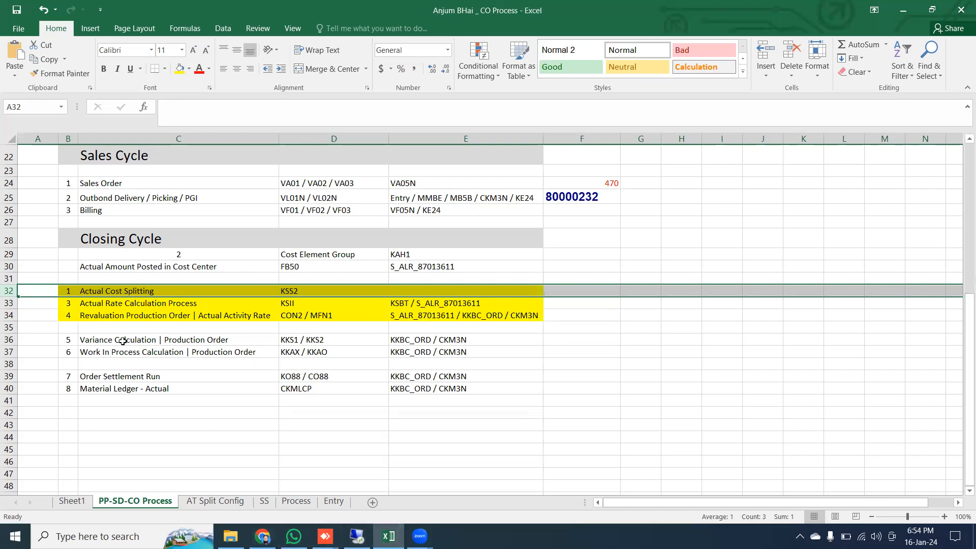
{"action": "left_click", "coordinate": [8, 304]}
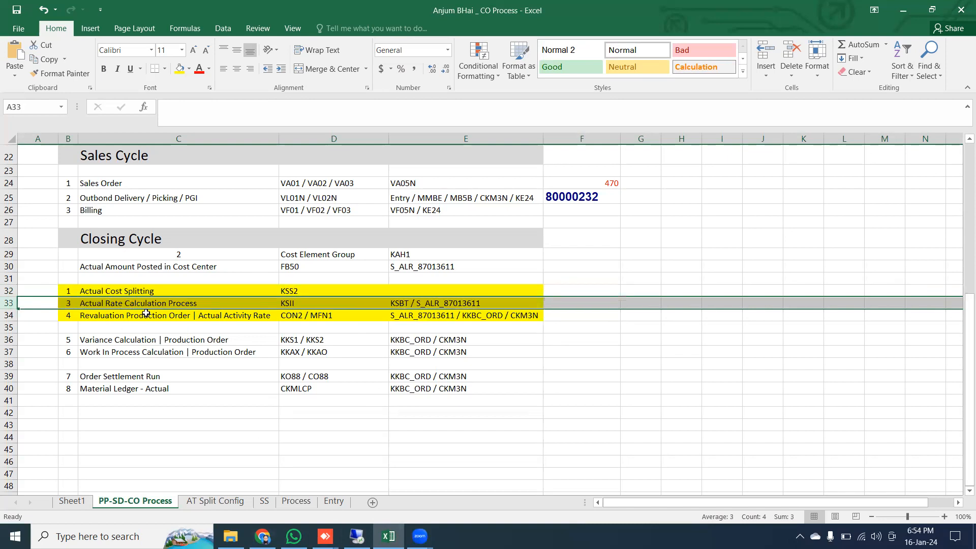
On the AT Split Config sheet, enter LBR's SS_PRD4 activity quantity of 5 in X155, beside its cost
{"action": "left_click", "coordinate": [215, 501]}
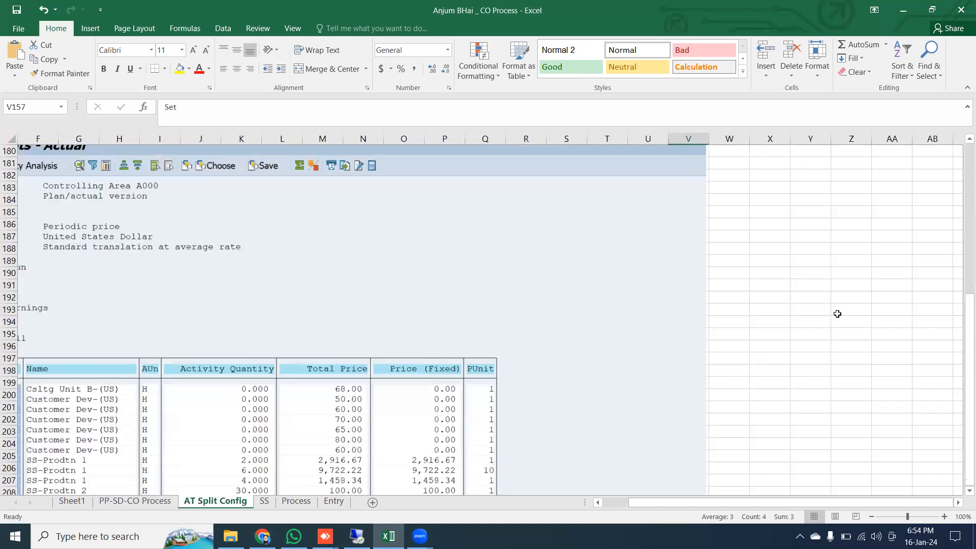
{"action": "scroll", "coordinate": [859, 437], "scroll_direction": "down", "scroll_amount": 6}
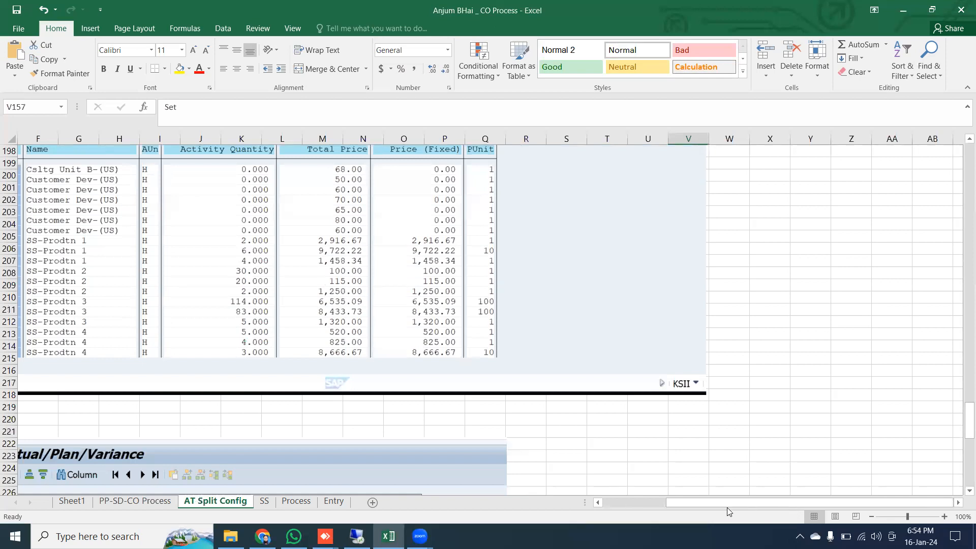
{"action": "left_click_drag", "start_coordinate": [698, 502], "coordinate": [621, 510]}
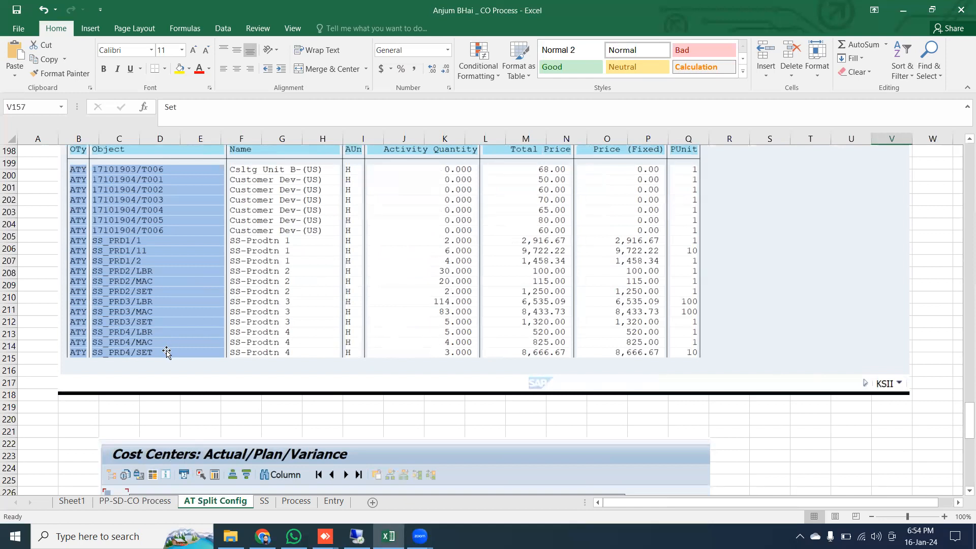
{"action": "scroll", "coordinate": [890, 465], "scroll_direction": "up", "scroll_amount": 1}
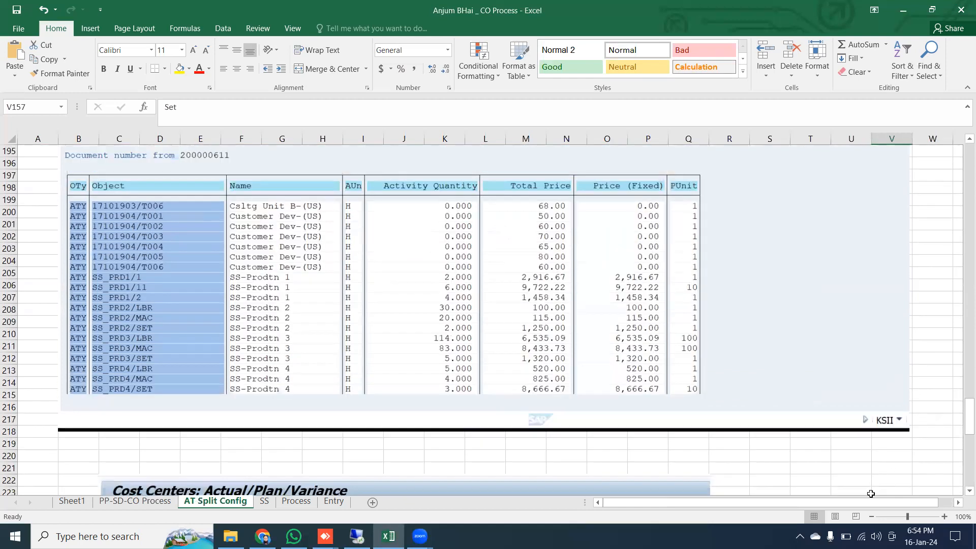
{"action": "scroll", "coordinate": [905, 470], "scroll_direction": "right", "scroll_amount": 1}
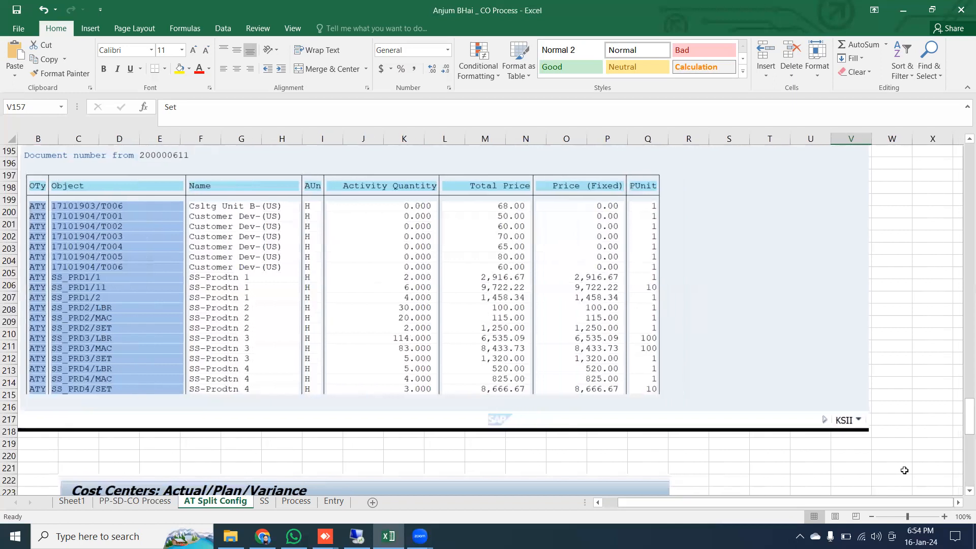
{"action": "scroll", "coordinate": [904, 470], "scroll_direction": "up", "scroll_amount": 10}
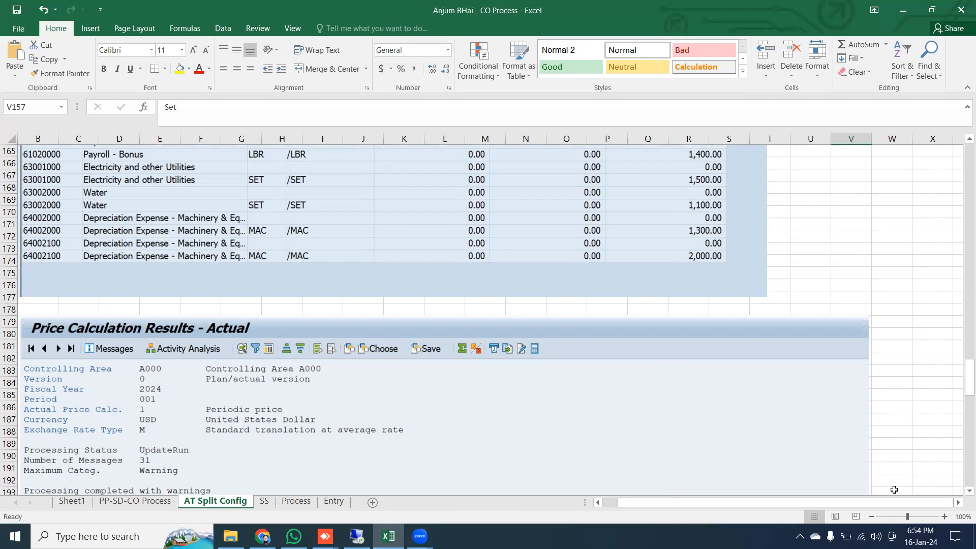
{"action": "scroll", "coordinate": [890, 389], "scroll_direction": "up", "scroll_amount": 10}
{"action": "left_click", "coordinate": [934, 397]}
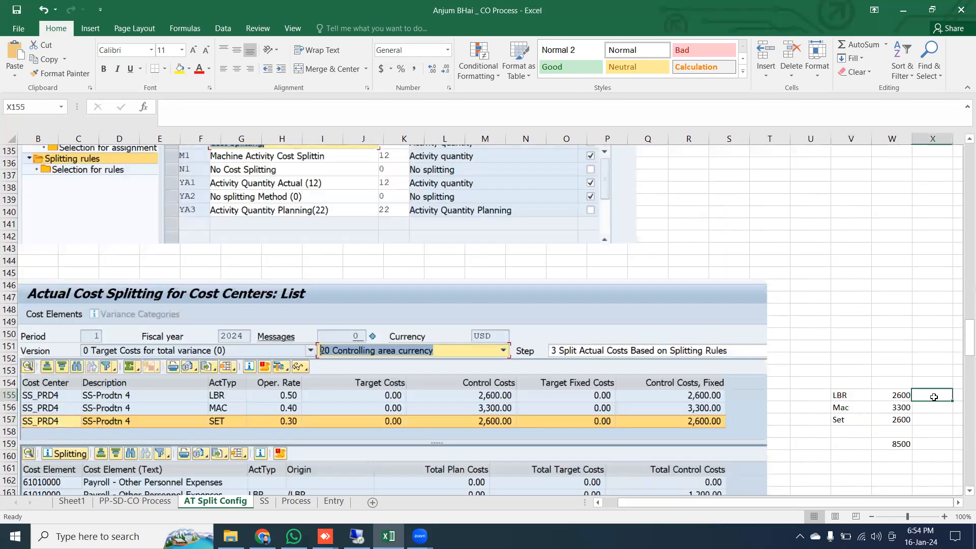
{"action": "type", "text": "5"}
{"action": "key", "text": "Return"}
Enter the SS_PRD4 activity quantities 4 for Mac and 3 for Set in X156 and X157
{"action": "scroll", "coordinate": [634, 454], "scroll_direction": "down", "scroll_amount": 19}
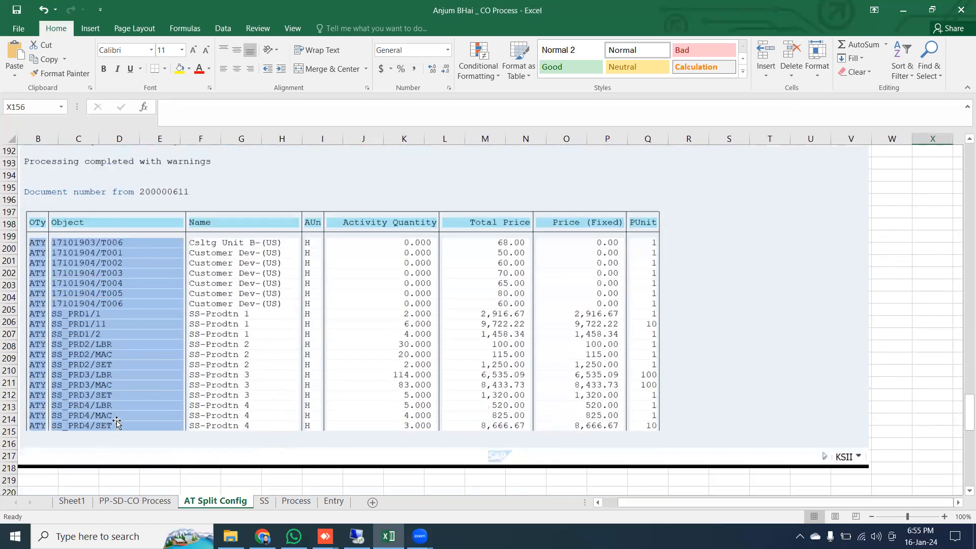
{"action": "scroll", "coordinate": [485, 421], "scroll_direction": "up", "scroll_amount": 14}
{"action": "scroll", "coordinate": [937, 430], "scroll_direction": "up", "scroll_amount": 2}
{"action": "type", "text": "4"}
{"action": "key", "text": "Return"}
{"action": "type", "text": "3"}
{"action": "key", "text": "Return"}
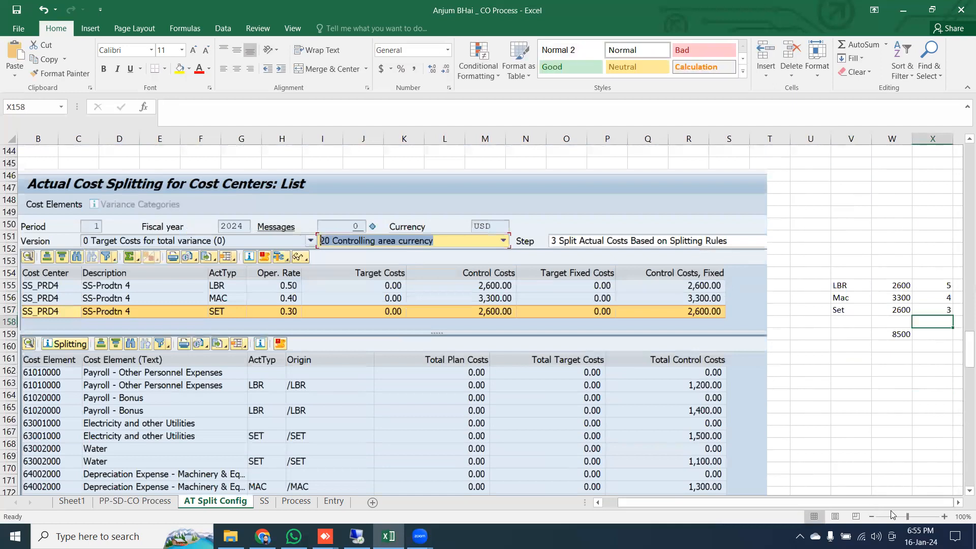
Add the column headings Cost, Hr Confrm and AT Rate in W153:Y153 above the activity type values
{"action": "scroll", "coordinate": [961, 508], "scroll_direction": "right", "scroll_amount": 3}
{"action": "left_click", "coordinate": [782, 262]}
{"action": "type", "text": "Cost"}
{"action": "key", "text": "Tab"}
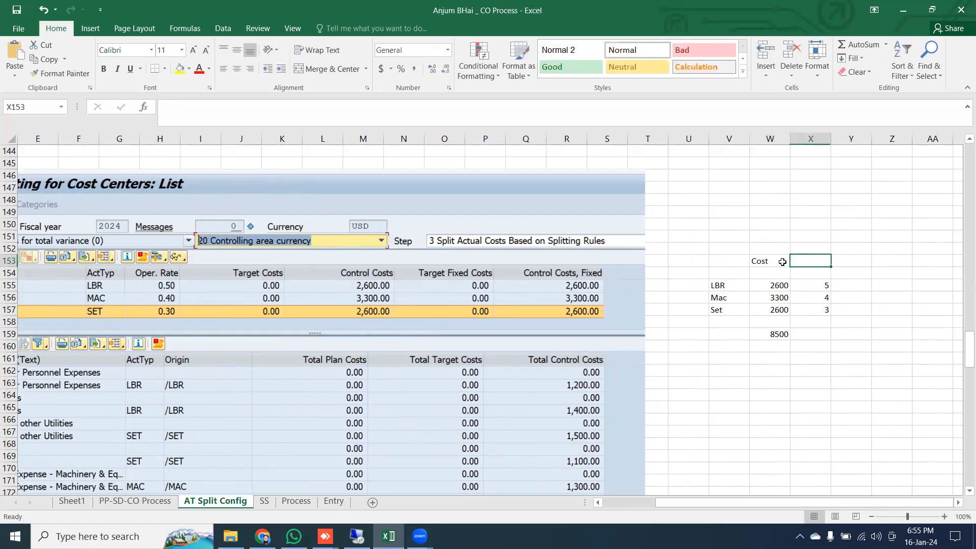
{"action": "type", "text": "Hr Confrm"}
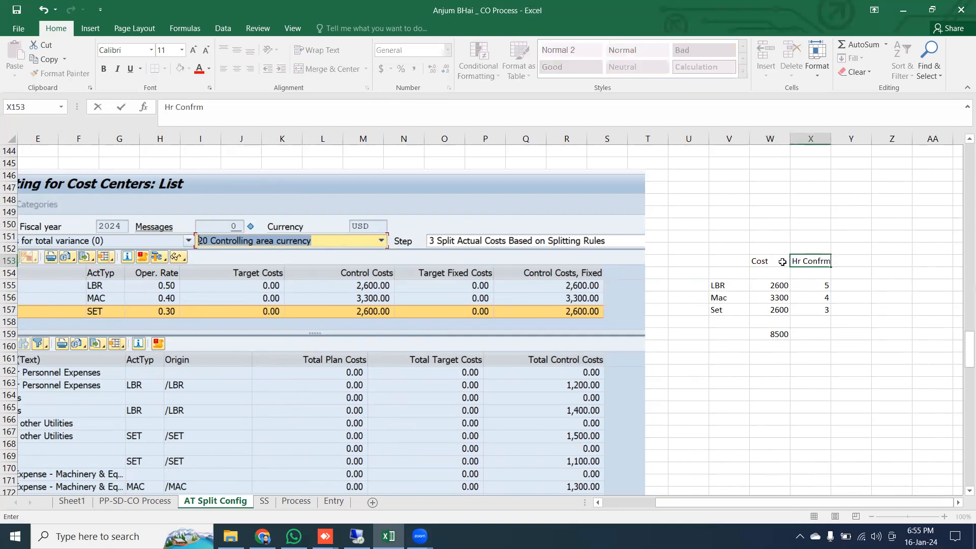
{"action": "key", "text": "Tab"}
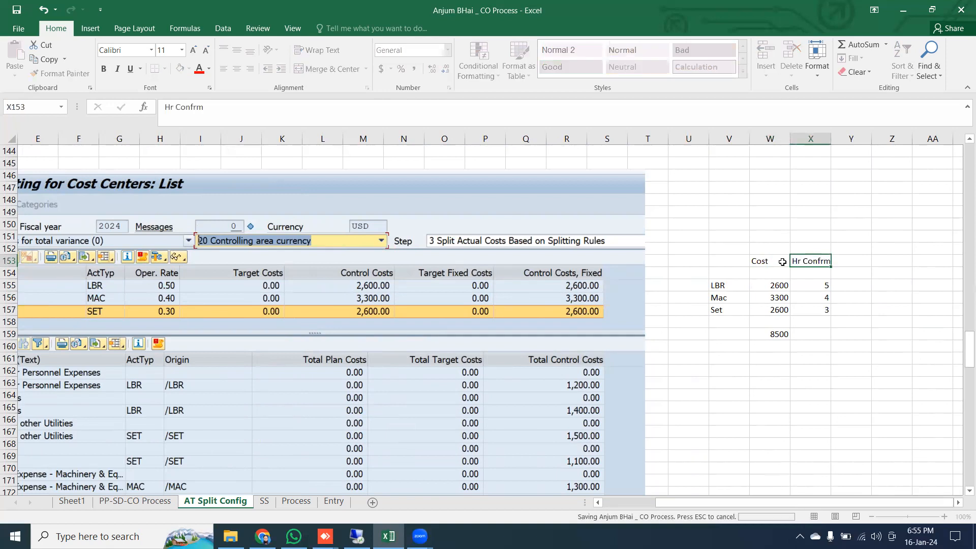
{"action": "type", "text": "A"}
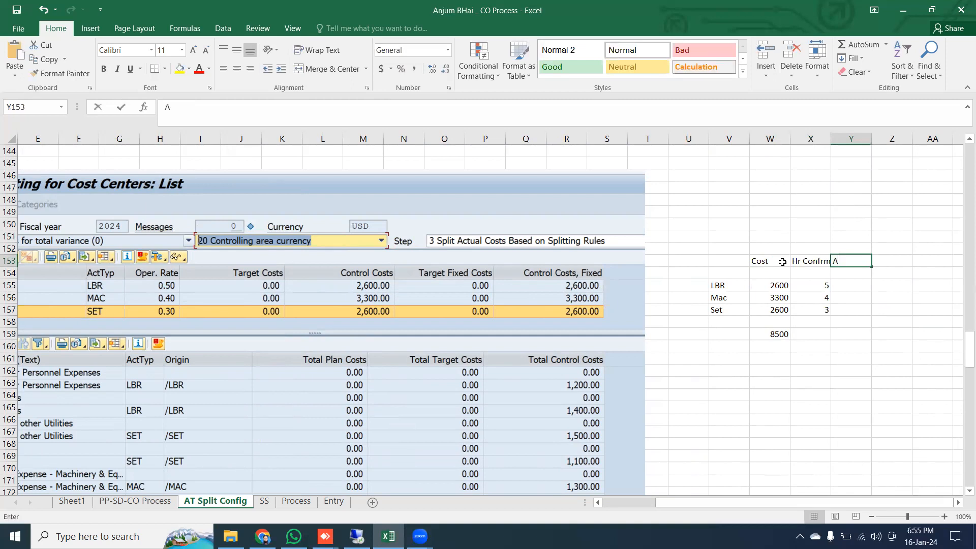
{"action": "type", "text": "T Rate"}
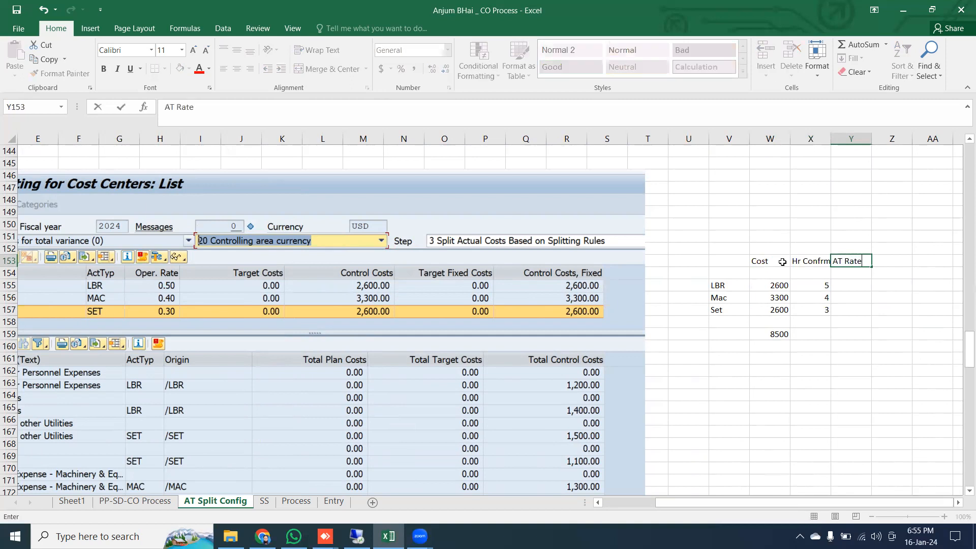
{"action": "key", "text": "Return"}
Calculate the AT Rate for LBR, Mac and Set in Y155:Y157 by dividing each cost by its confirmed hours
{"action": "key", "text": "Down"}
{"action": "type", "text": "+"}
{"action": "key", "text": "Left"}
{"action": "key", "text": "Left"}
{"action": "type", "text": "/"}
{"action": "key", "text": "Left"}
{"action": "key", "text": "Return"}
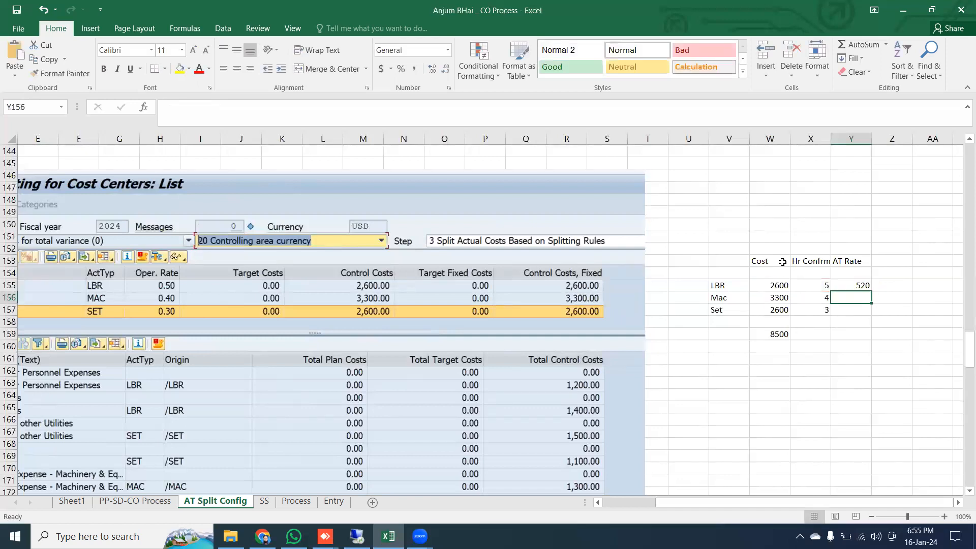
{"action": "key", "text": "ctrl+d"}
{"action": "key", "text": "Down"}
{"action": "key", "text": "ctrl+d"}
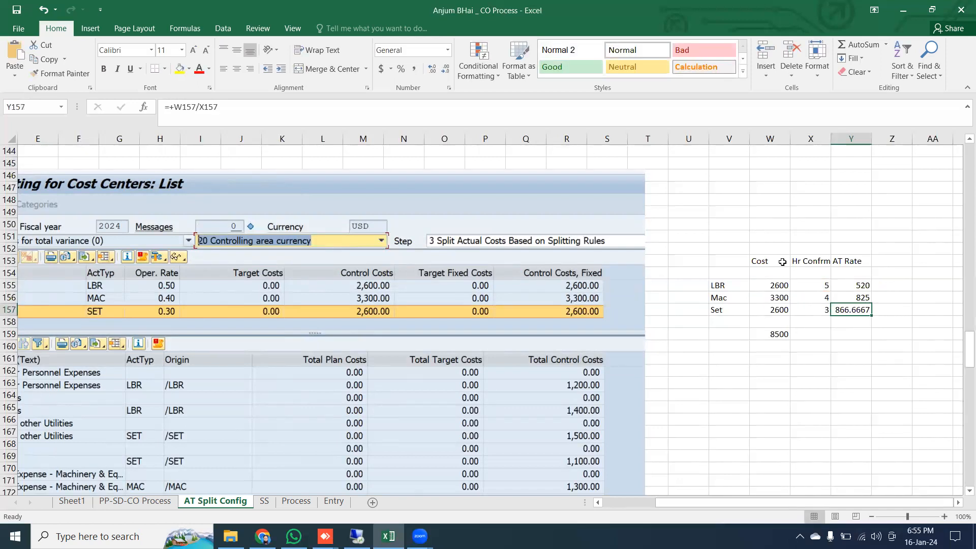
Copy the rate table V153:Y160 to X194, beside the Price Calculation Results picture
{"action": "scroll", "coordinate": [337, 458], "scroll_direction": "down", "scroll_amount": 15}
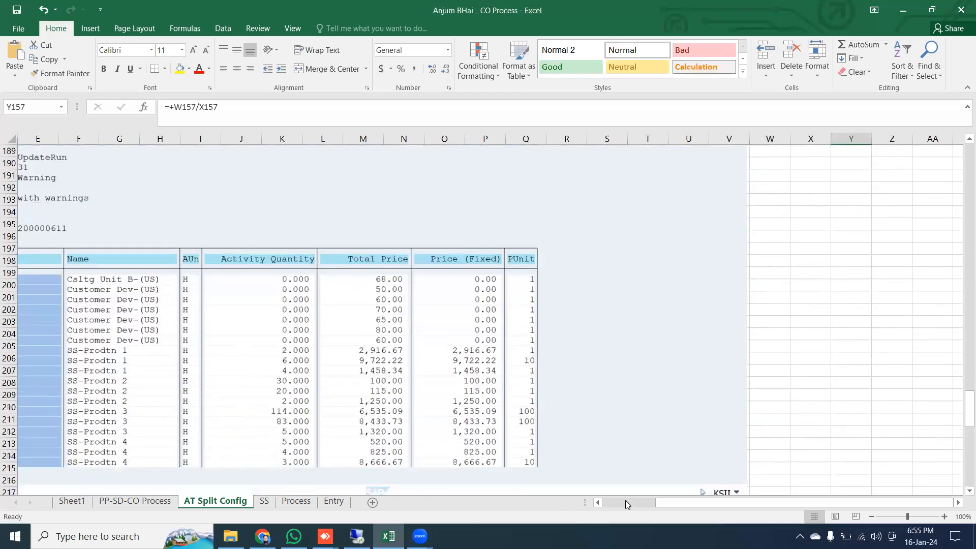
{"action": "left_click_drag", "start_coordinate": [625, 502], "coordinate": [568, 504]}
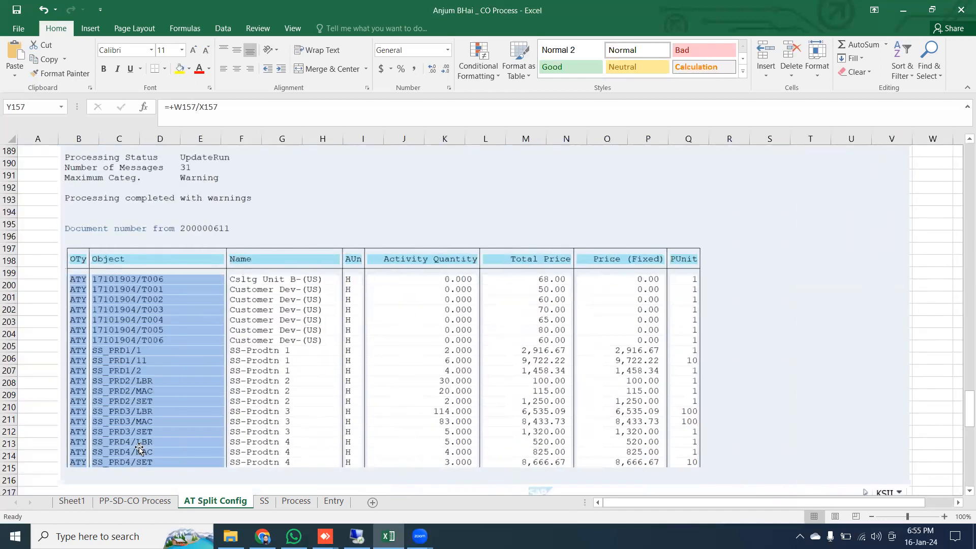
{"action": "scroll", "coordinate": [744, 492], "scroll_direction": "up", "scroll_amount": 2}
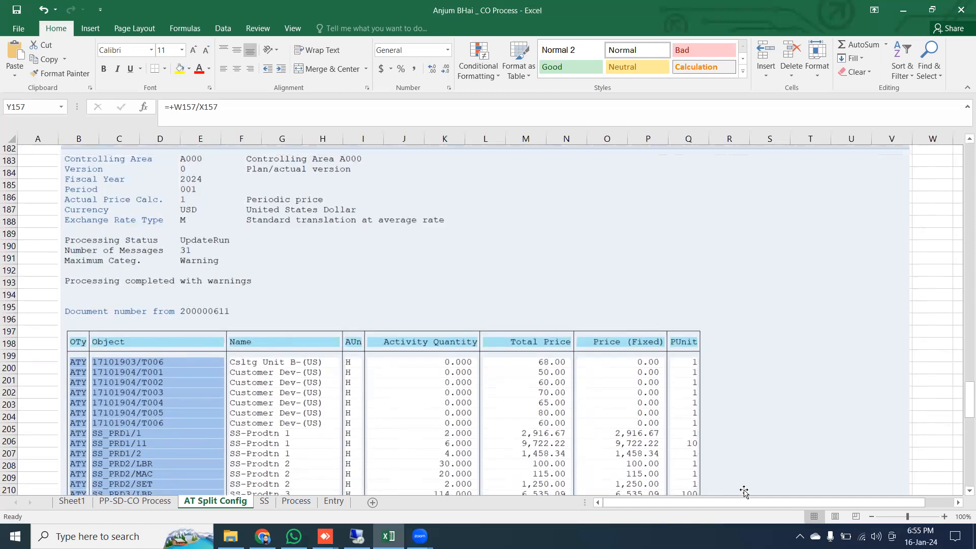
{"action": "scroll", "coordinate": [744, 492], "scroll_direction": "up", "scroll_amount": 13}
{"action": "scroll", "coordinate": [909, 329], "scroll_direction": "right", "scroll_amount": 2}
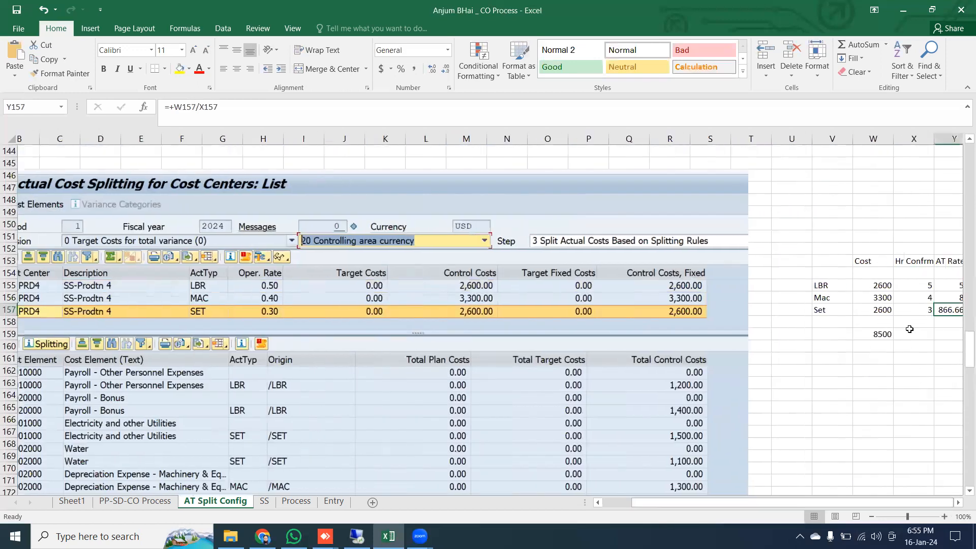
{"action": "scroll", "coordinate": [909, 329], "scroll_direction": "right", "scroll_amount": 1}
{"action": "left_click_drag", "start_coordinate": [809, 259], "coordinate": [927, 341]}
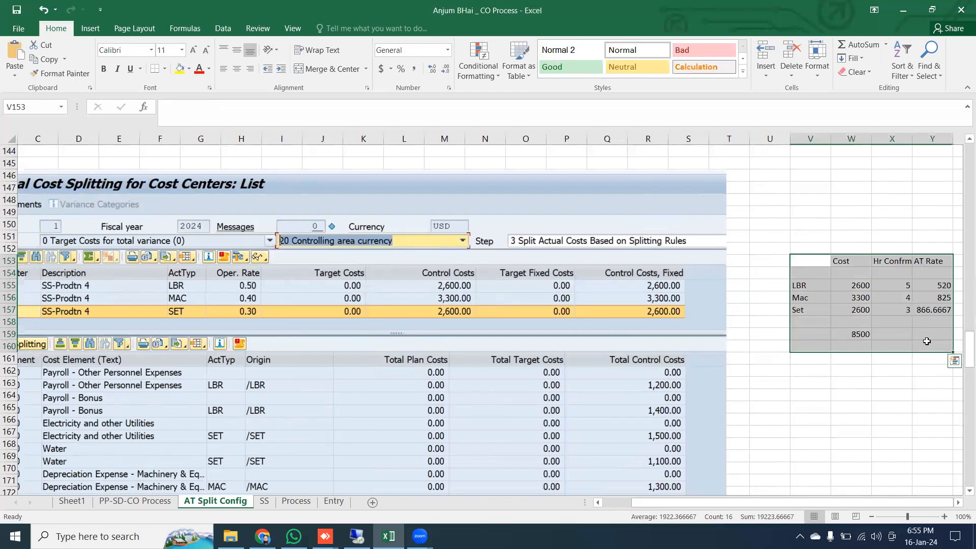
{"action": "key", "text": "ctrl+c"}
{"action": "scroll", "coordinate": [817, 404], "scroll_direction": "down", "scroll_amount": 11}
{"action": "left_click", "coordinate": [887, 361]}
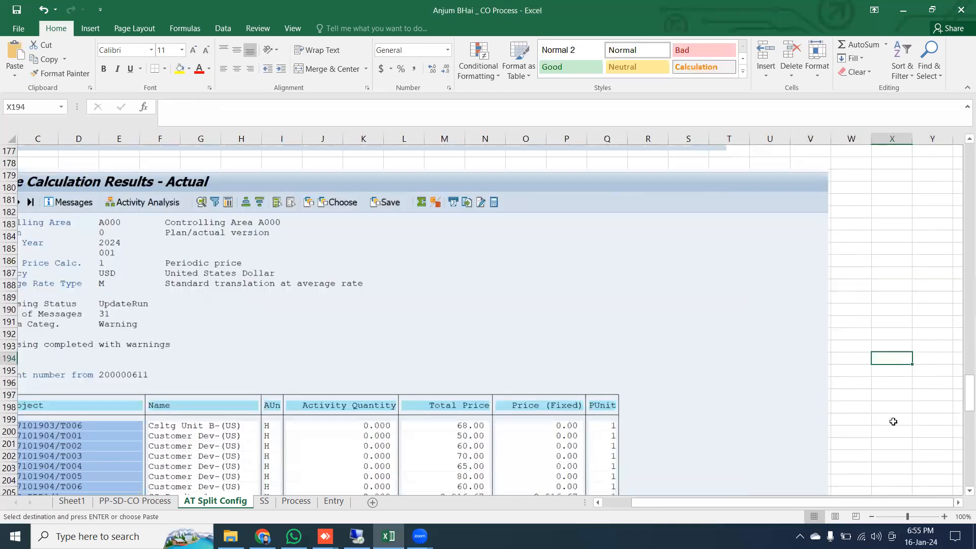
{"action": "key", "text": "Return"}
Compare the calculated AT Rates with the SS_PRD4 LBR, MAC and SET prices and price units in the Price Calculation Results picture
{"action": "scroll", "coordinate": [957, 503], "scroll_direction": "down", "scroll_amount": 3}
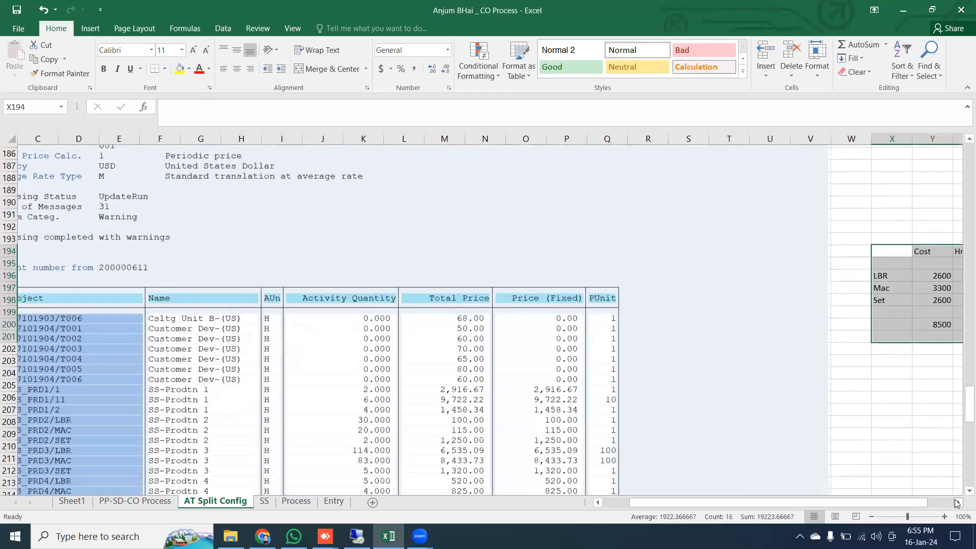
{"action": "left_click", "coordinate": [958, 503]}
{"action": "left_click", "coordinate": [958, 503]}
{"action": "scroll", "coordinate": [898, 398], "scroll_direction": "down", "scroll_amount": 2}
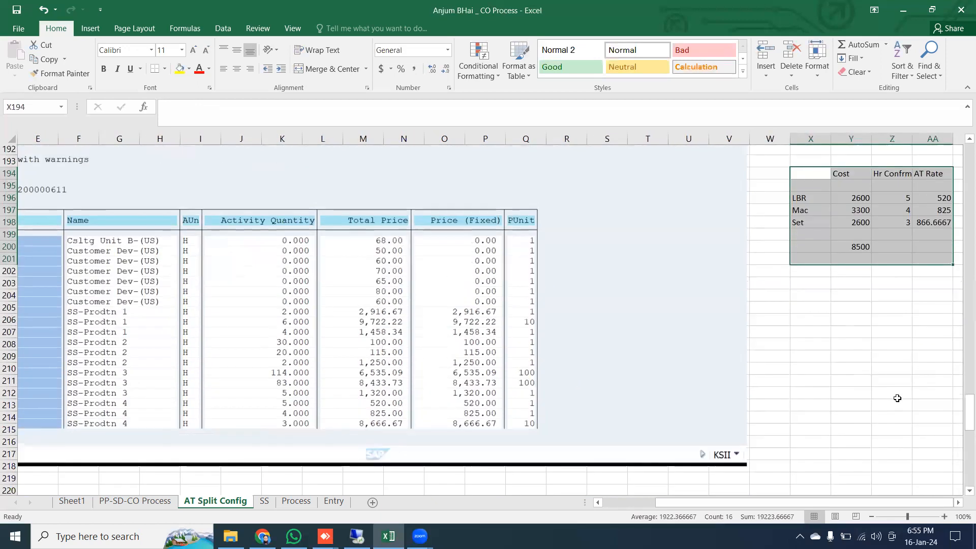
{"action": "left_click", "coordinate": [949, 199]}
{"action": "left_click", "coordinate": [533, 432]}
{"action": "left_click_drag", "start_coordinate": [697, 501], "coordinate": [611, 503]}
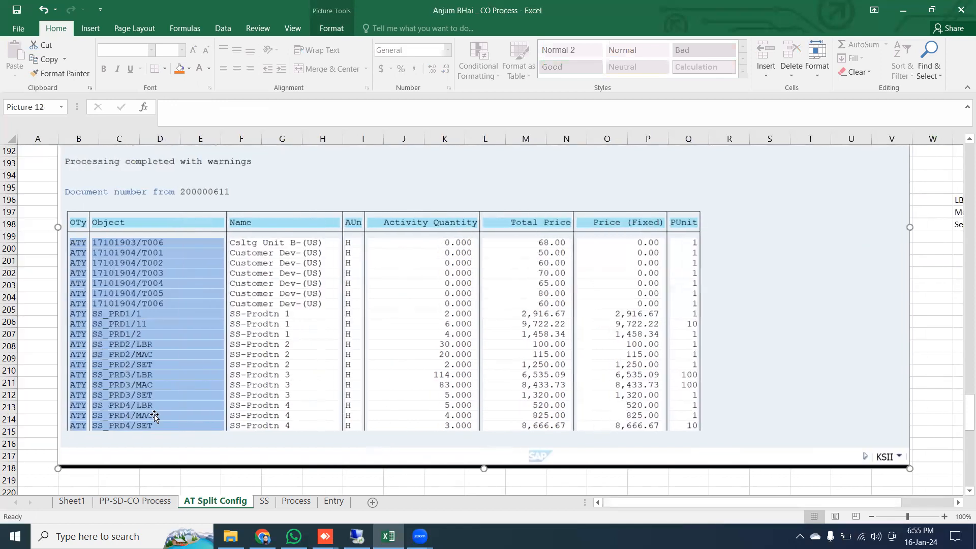
{"action": "left_click_drag", "start_coordinate": [745, 503], "coordinate": [797, 502]}
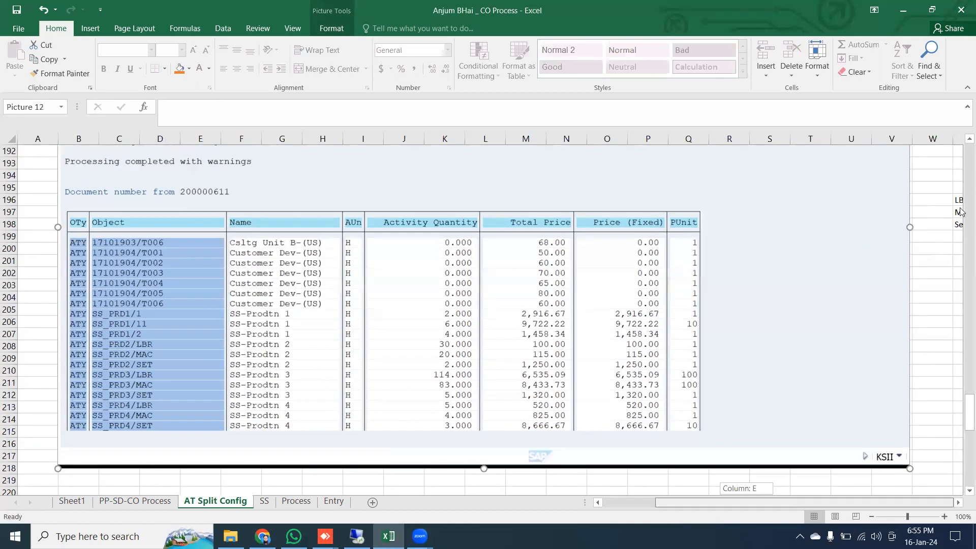
{"action": "left_click_drag", "start_coordinate": [806, 211], "coordinate": [859, 225]}
{"action": "left_click", "coordinate": [940, 212]}
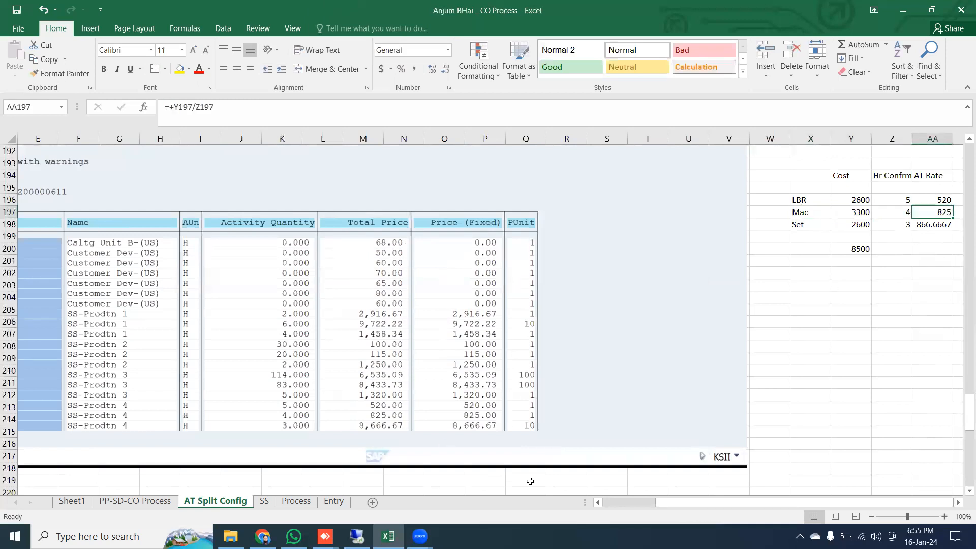
{"action": "left_click_drag", "start_coordinate": [697, 503], "coordinate": [645, 503]}
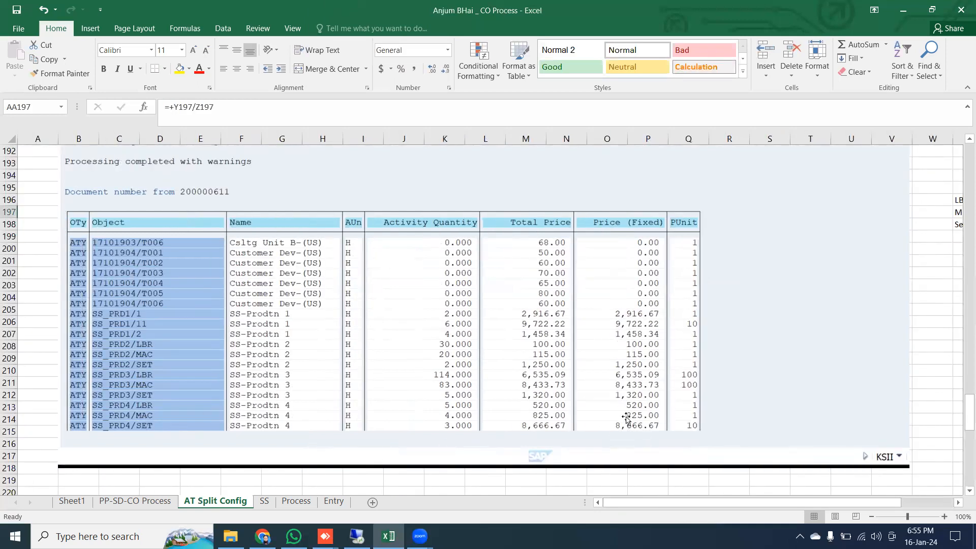
{"action": "left_click_drag", "start_coordinate": [677, 496], "coordinate": [729, 504]}
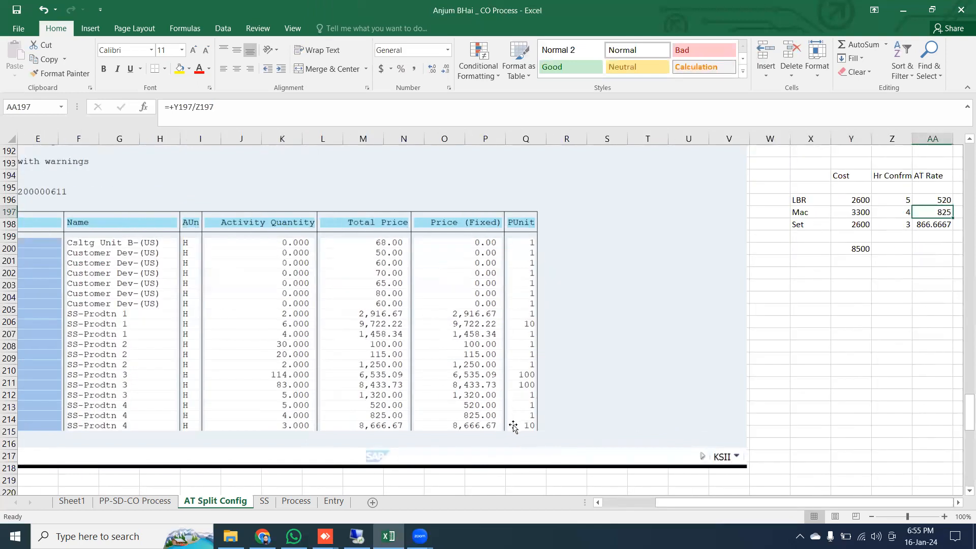
Reposition the Price Calculation Results picture slightly and format the AT Rates in AA196:AA198 with comma style and two decimals
{"action": "left_click_drag", "start_coordinate": [512, 426], "coordinate": [541, 427]}
{"action": "left_click_drag", "start_coordinate": [581, 401], "coordinate": [564, 405]}
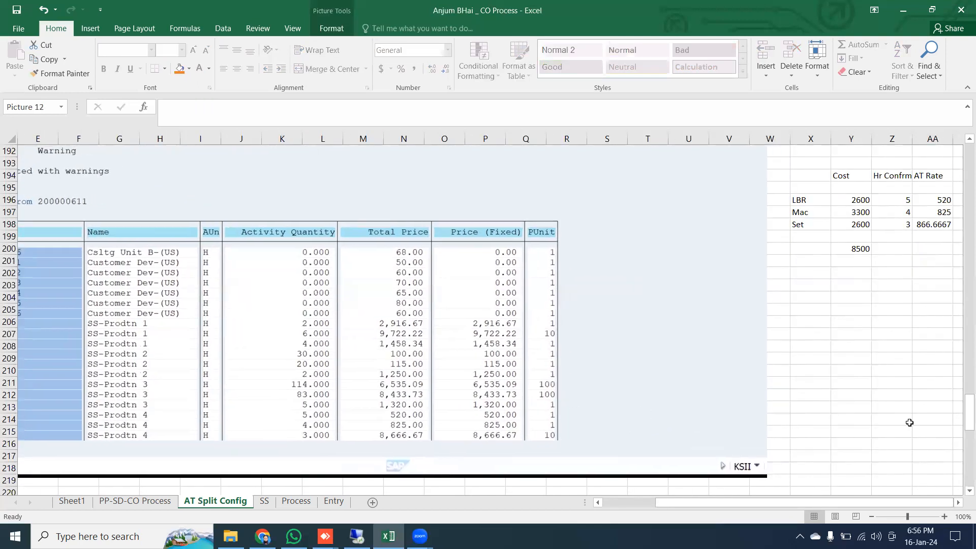
{"action": "left_click", "coordinate": [942, 226]}
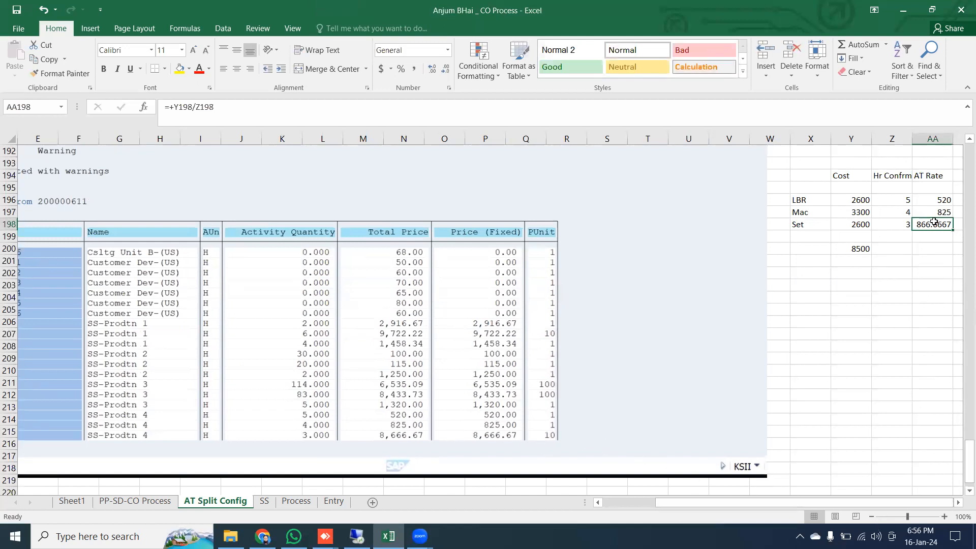
{"action": "left_click_drag", "start_coordinate": [938, 200], "coordinate": [940, 226]}
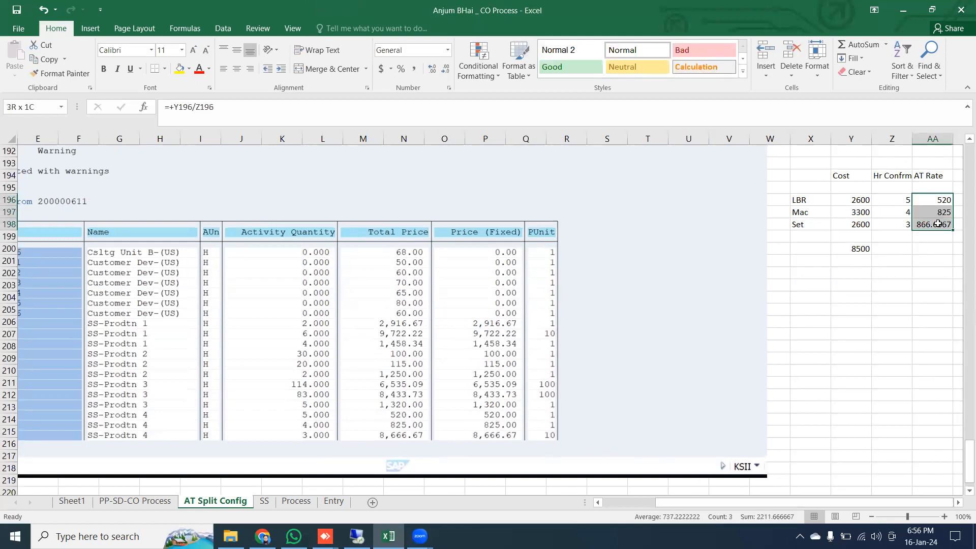
{"action": "left_click", "coordinate": [413, 71]}
{"action": "left_click", "coordinate": [851, 285]}
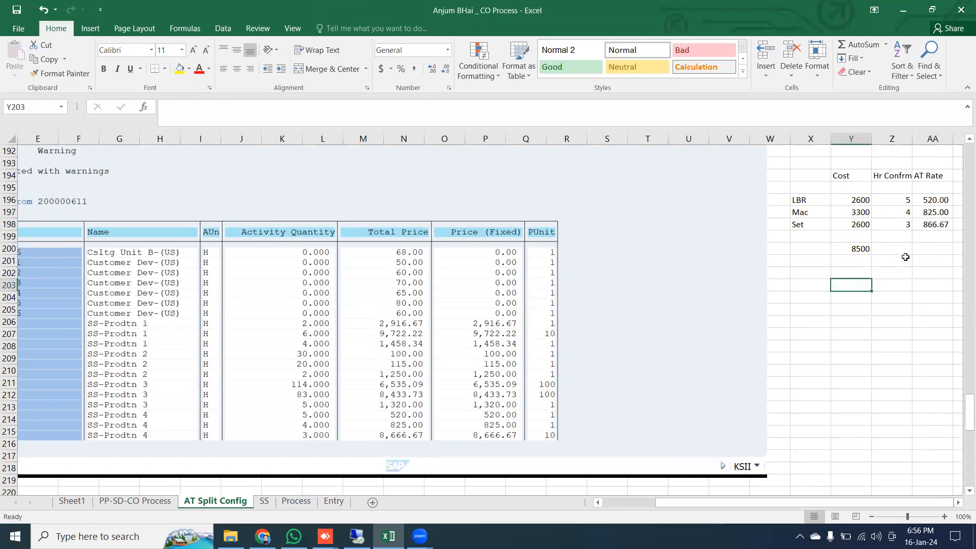
{"action": "mouse_move", "coordinate": [797, 179]}
{"action": "left_mouse_down"}
{"action": "mouse_move", "coordinate": [947, 239]}
{"action": "mouse_move", "coordinate": [951, 251]}
{"action": "left_mouse_up"}
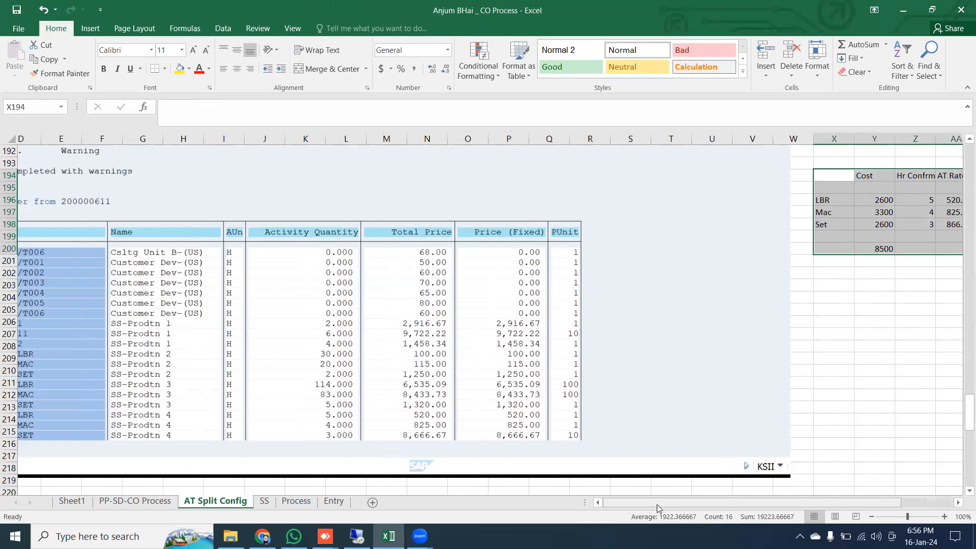
{"action": "scroll", "coordinate": [625, 331], "scroll_direction": "left", "scroll_amount": 4}
{"action": "scroll", "coordinate": [438, 406], "scroll_direction": "down", "scroll_amount": 6}
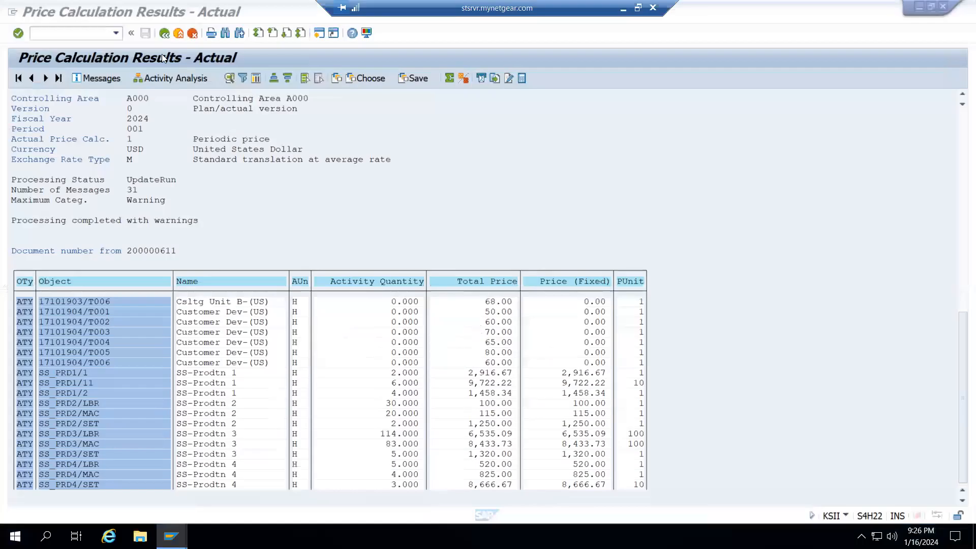
Switch to SAP, end the actual price calculation and return to SAP Easy Access
{"action": "key", "text": "F3"}
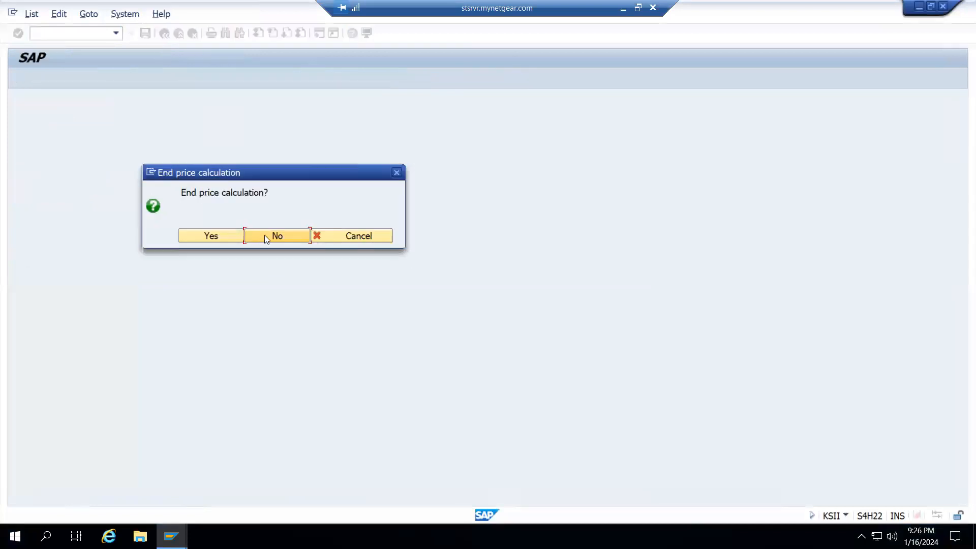
{"action": "left_click", "coordinate": [265, 235]}
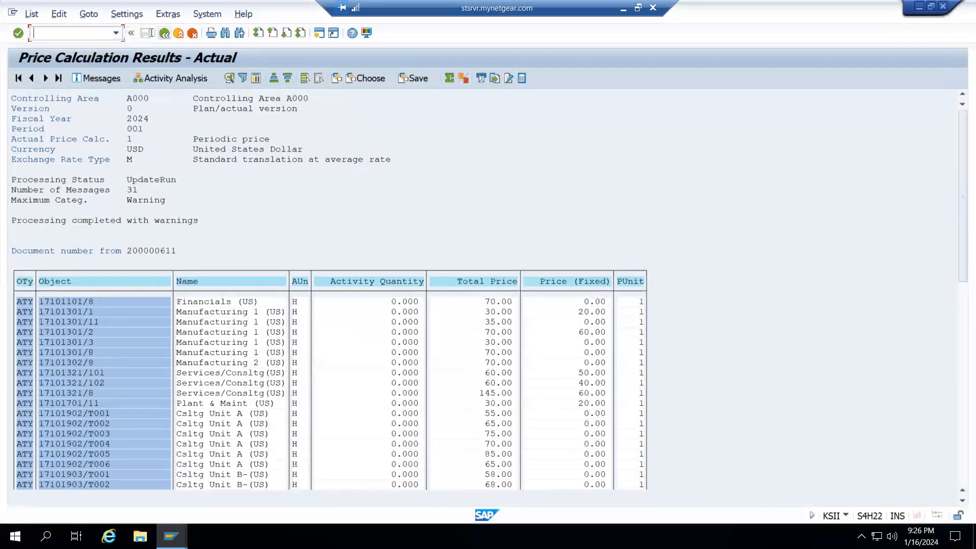
{"action": "key", "text": "F3"}
{"action": "left_click", "coordinate": [209, 237]}
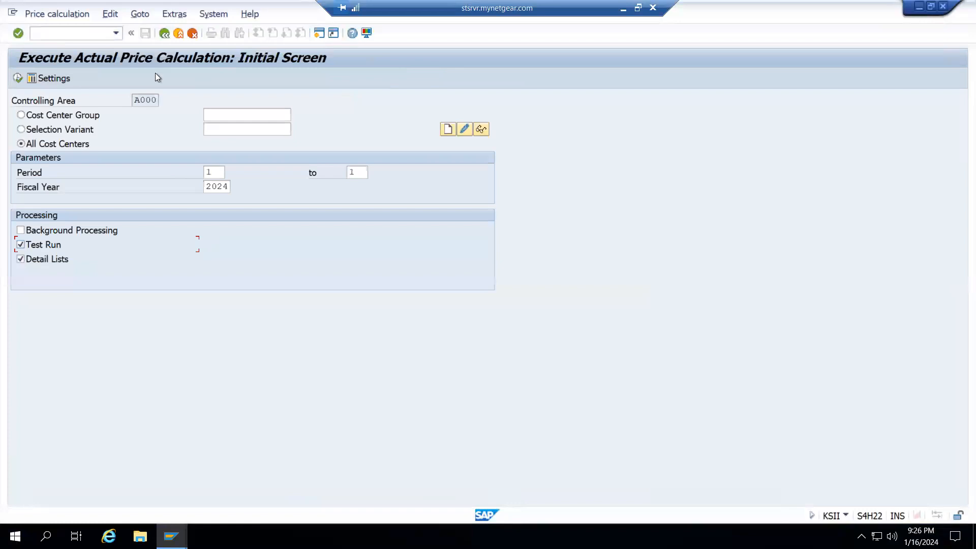
{"action": "key", "text": "F3"}
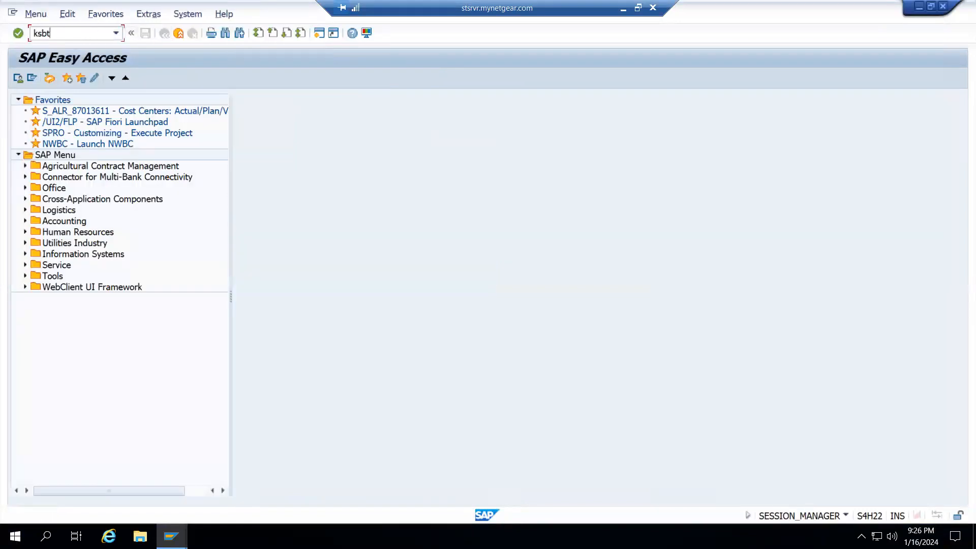
Run the KSBT activity type price report for cost center SS_PRD4, all activity types, period 1 of 2024
{"action": "type", "text": "ksbt"}
{"action": "key", "text": "Return"}
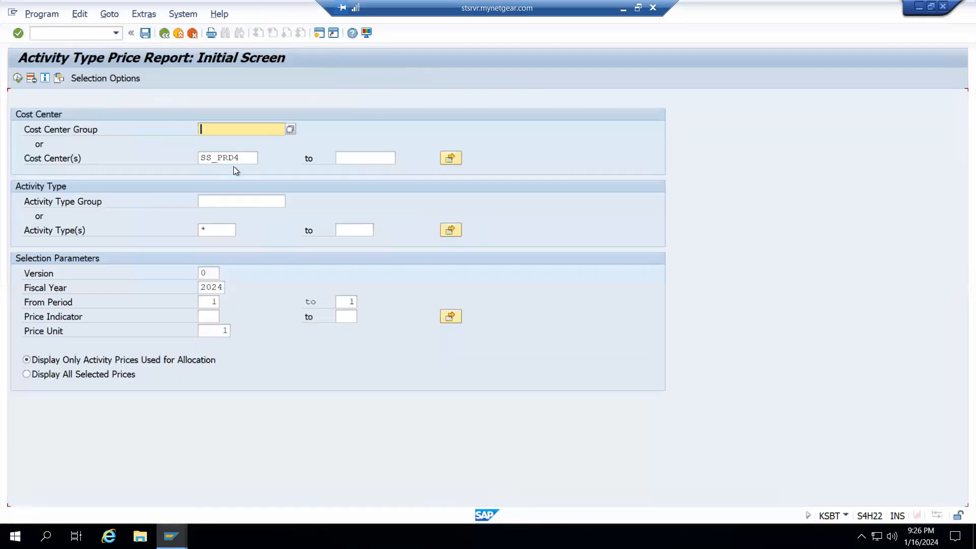
{"action": "left_click", "coordinate": [240, 157]}
{"action": "key", "text": "F8"}
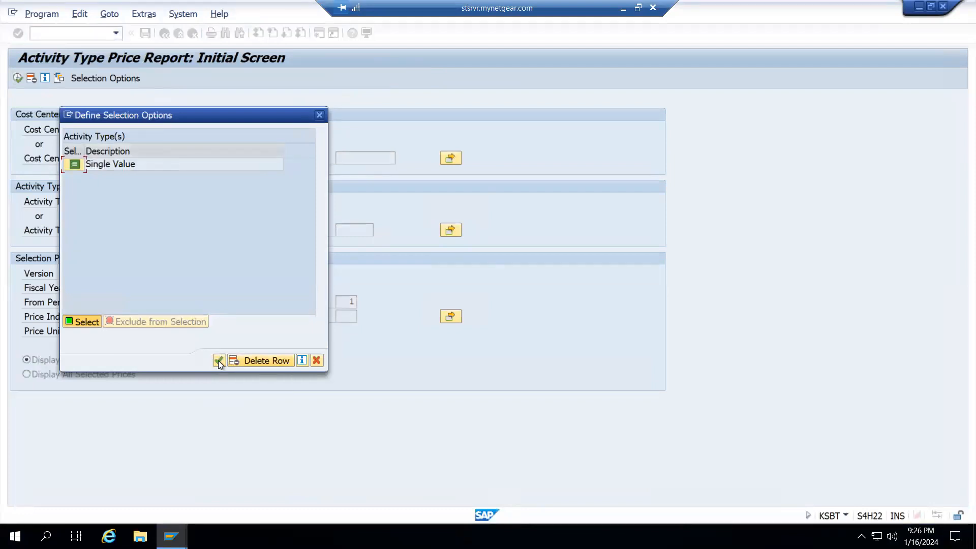
{"action": "key", "text": "Return"}
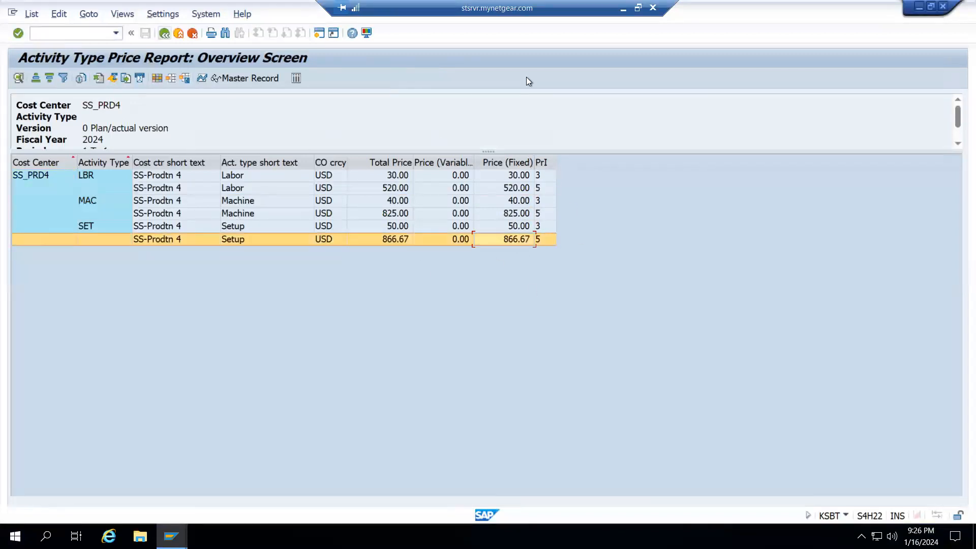
Exit the activity type price report and return to SAP Easy Access
{"action": "key", "text": "F3"}
{"action": "left_click", "coordinate": [282, 236]}
{"action": "key", "text": "F3"}
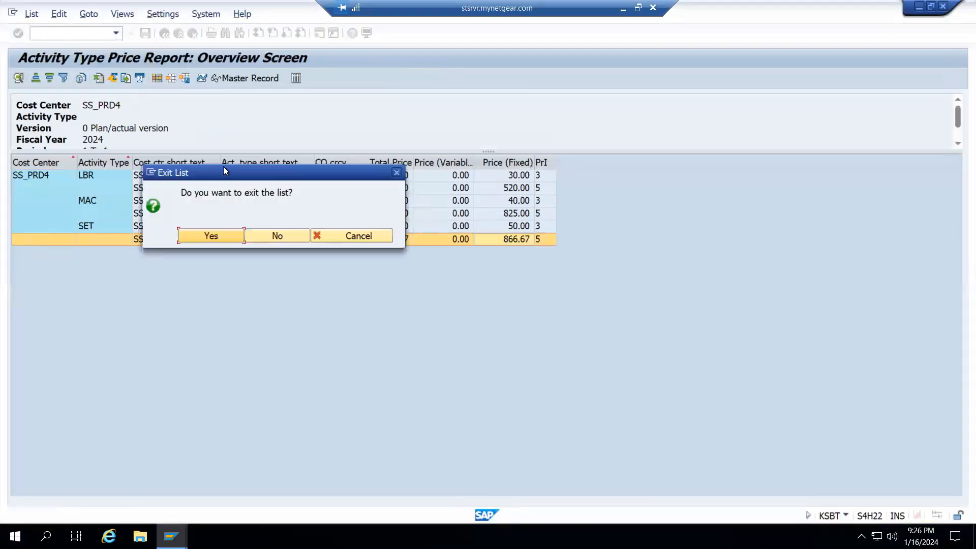
{"action": "left_click", "coordinate": [230, 237]}
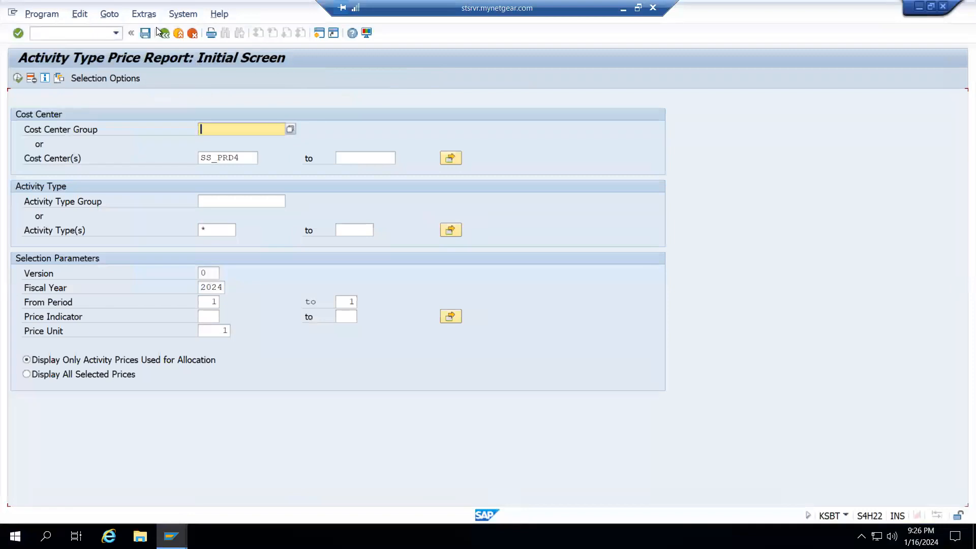
{"action": "left_click", "coordinate": [161, 31]}
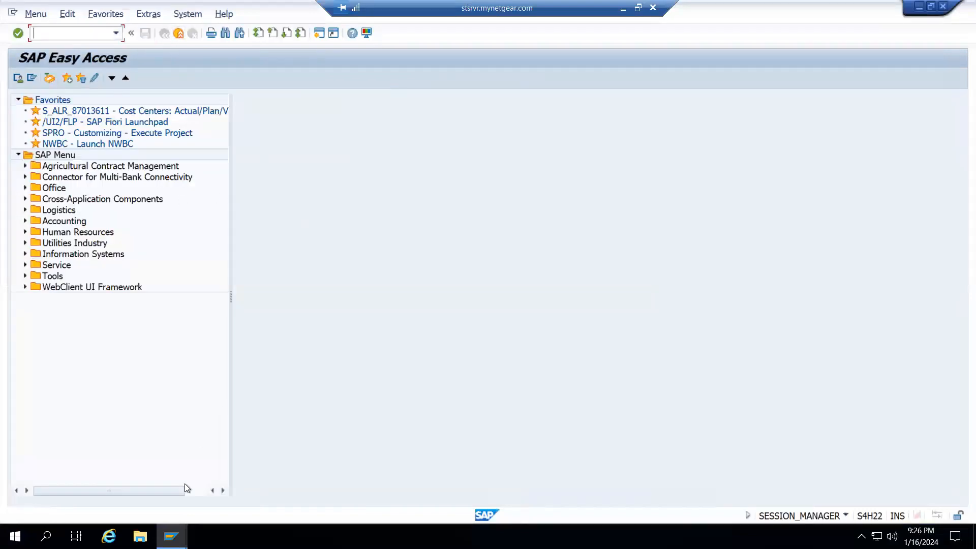
Run the KKBC_ORD order analysis for the FG-8900 production order and check the actual setup, machine and labor costs
{"action": "type", "text": "kkbc_ord"}
{"action": "key", "text": "Return"}
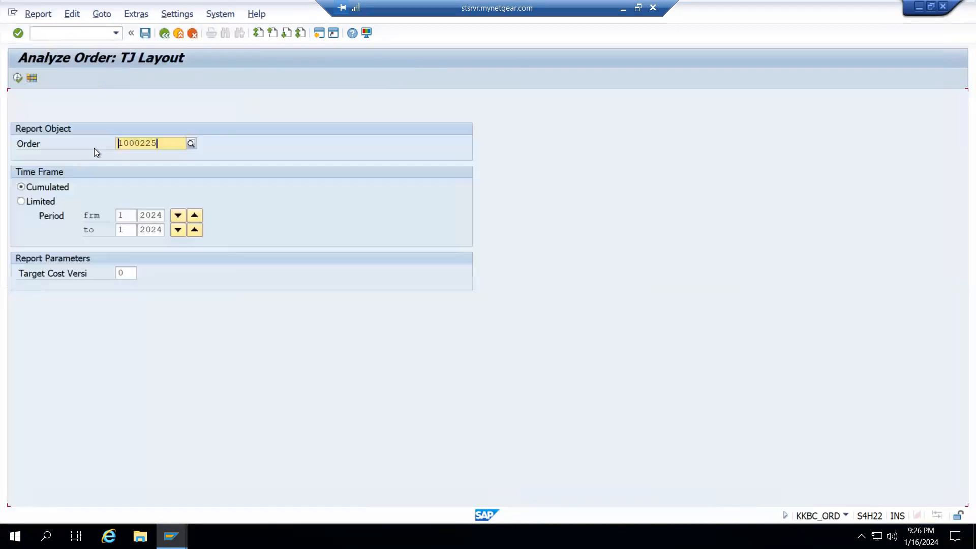
{"action": "left_click", "coordinate": [18, 77]}
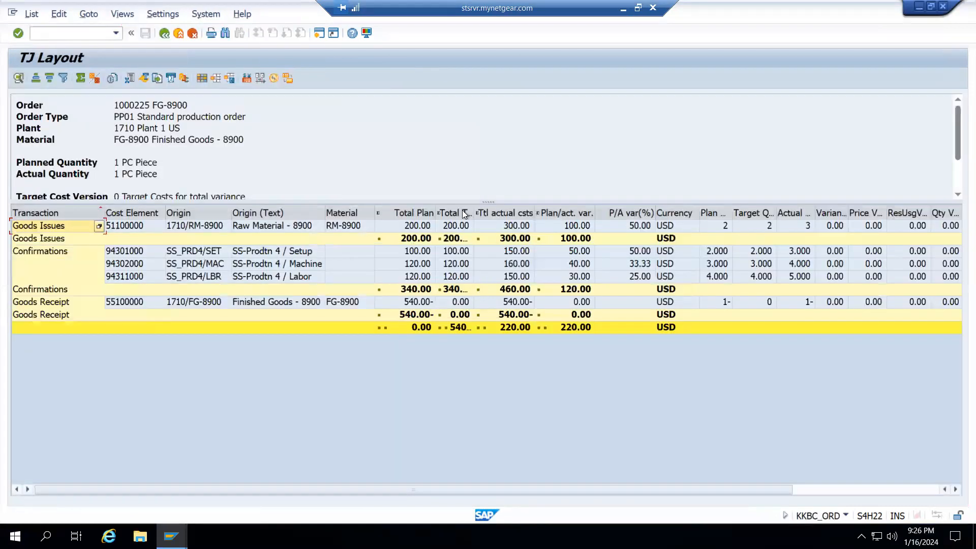
{"action": "left_click", "coordinate": [518, 254]}
{"action": "left_click", "coordinate": [517, 265]}
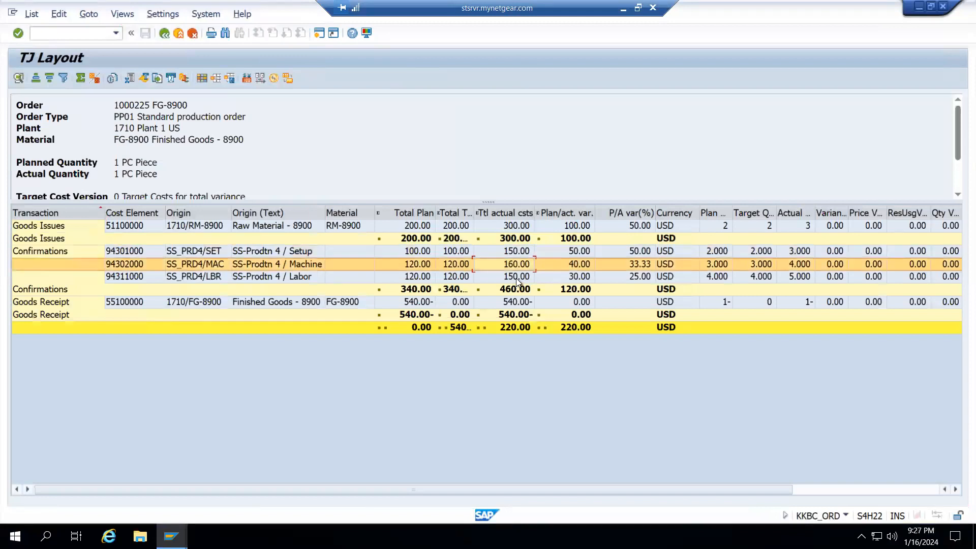
{"action": "left_click", "coordinate": [516, 278]}
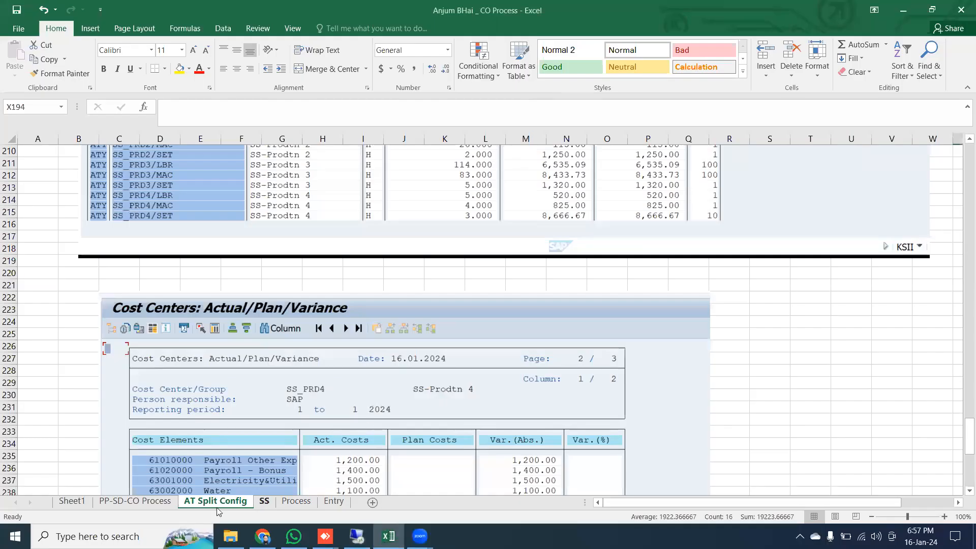
Switch to Excel and find the production order revaluation row with its transactions in the Closing Cycle list on the PP-SD-CO Process sheet
{"action": "left_click", "coordinate": [296, 502]}
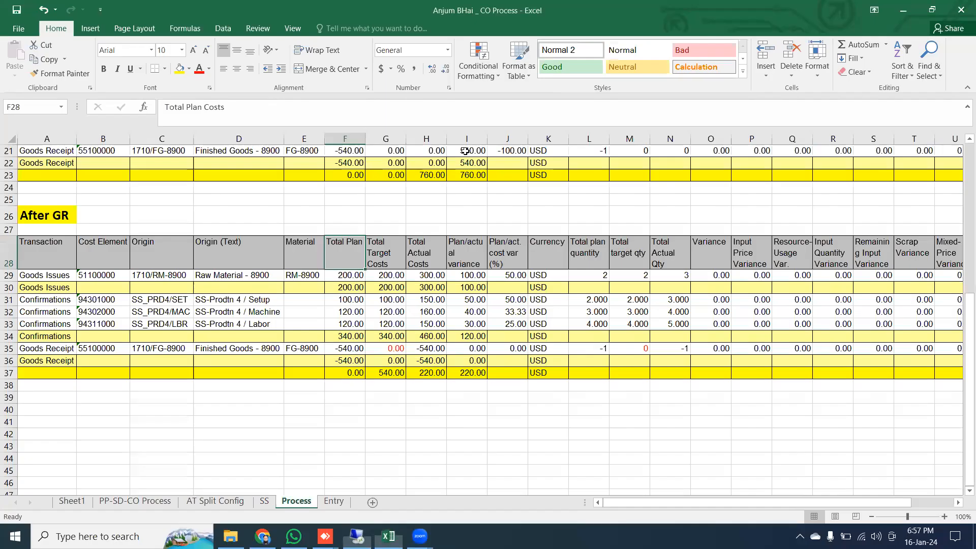
{"action": "left_click", "coordinate": [135, 502]}
{"action": "scroll", "coordinate": [290, 347], "scroll_direction": "down", "scroll_amount": 1}
{"action": "scroll", "coordinate": [290, 348], "scroll_direction": "down", "scroll_amount": 1}
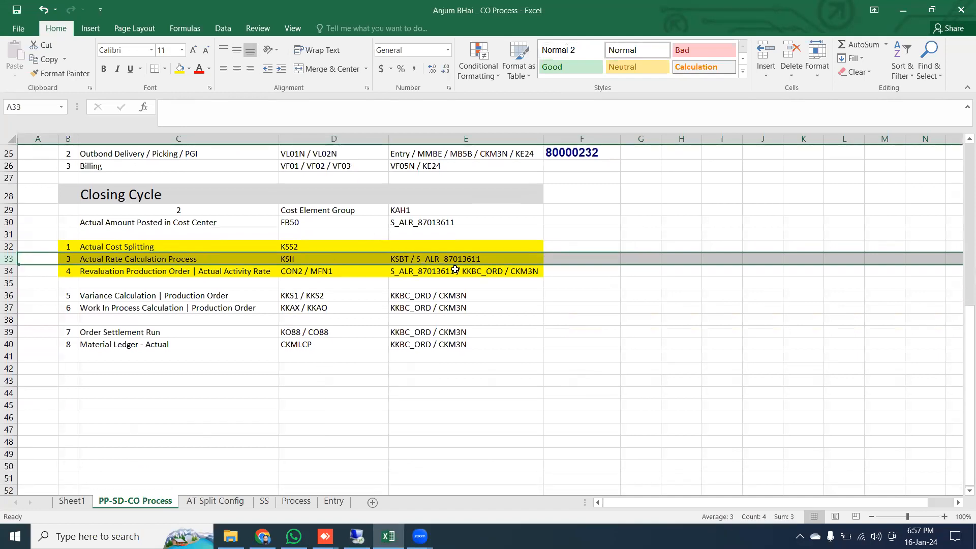
{"action": "left_click_drag", "start_coordinate": [528, 284], "coordinate": [4, 276]}
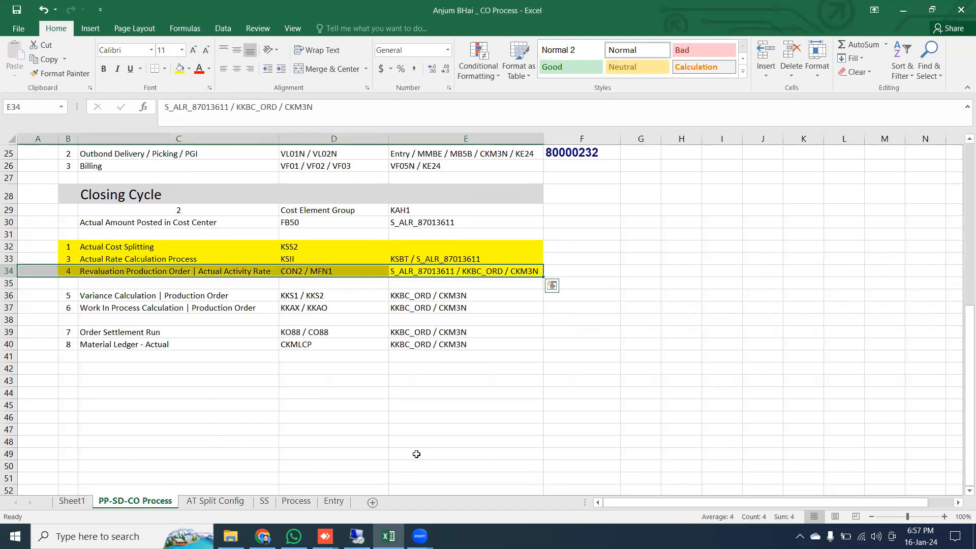
Switch back to SAP, leave the order analysis and start transaction MFN1
{"action": "left_click", "coordinate": [357, 536]}
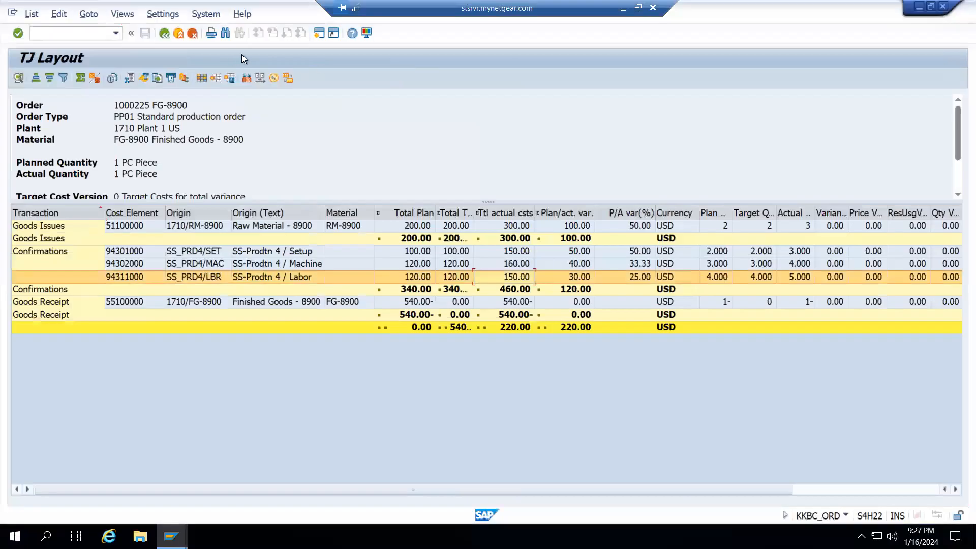
{"action": "key", "text": "F3"}
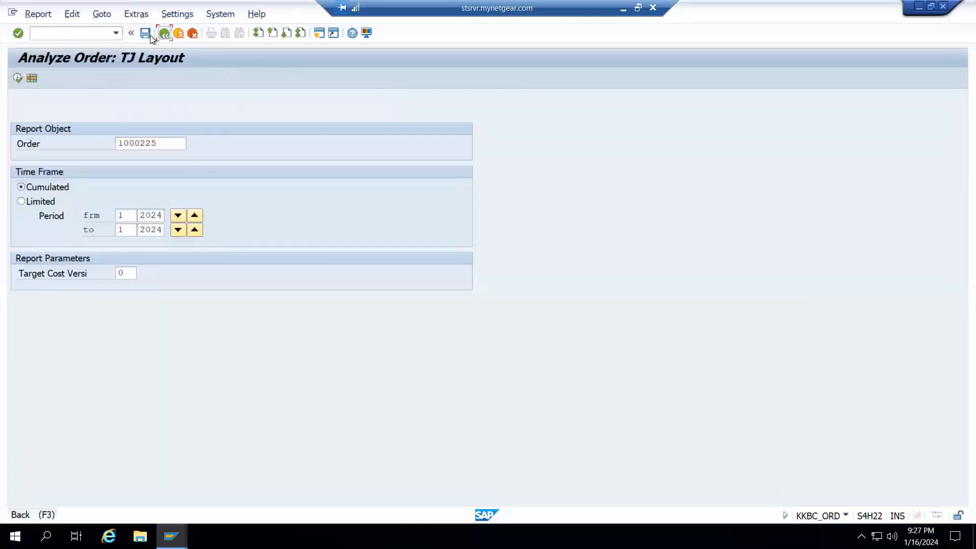
{"action": "key", "text": "F3"}
{"action": "type", "text": "MFN1"}
{"action": "key", "text": "Return"}
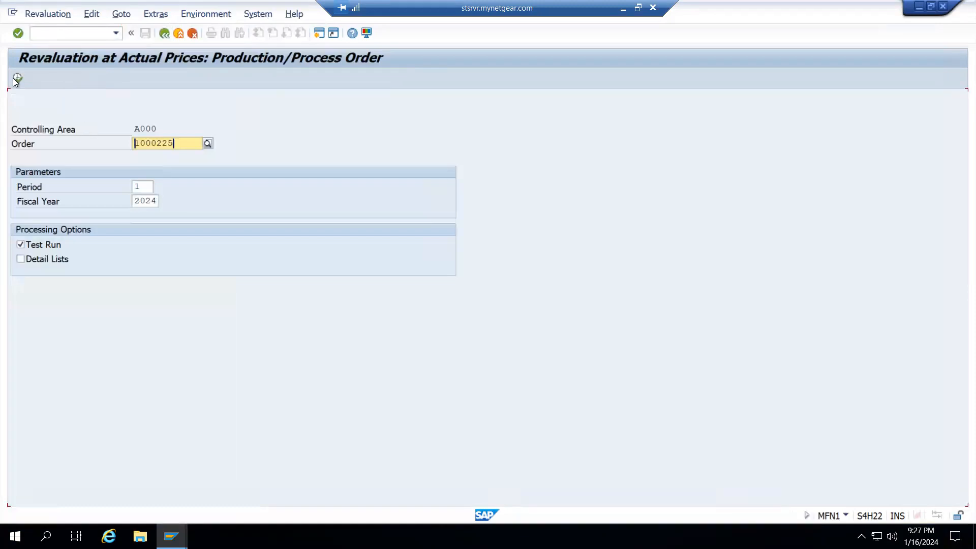
Execute the revaluation at actual prices for the FG-8900 order with Test Run off, review the revaluations list, and exit
{"action": "left_click", "coordinate": [20, 245]}
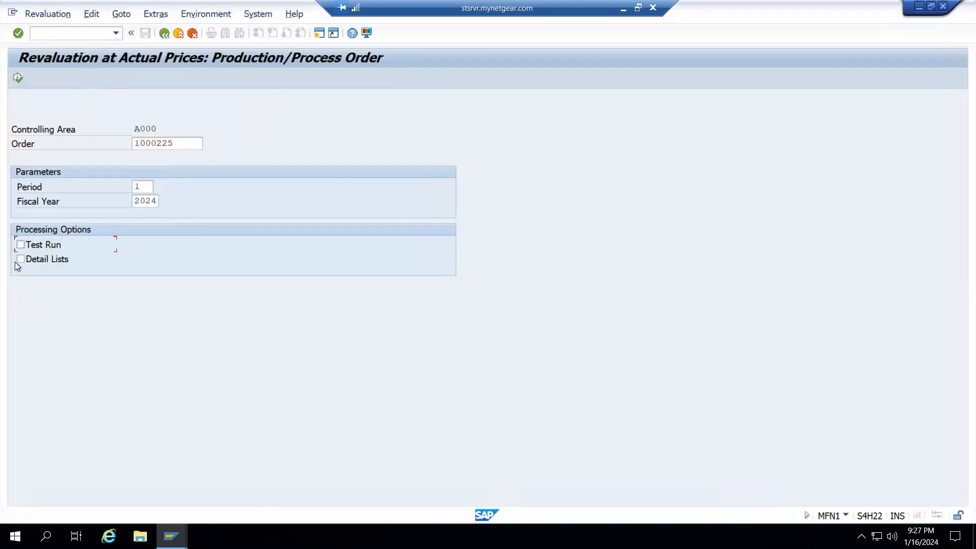
{"action": "left_click", "coordinate": [18, 78]}
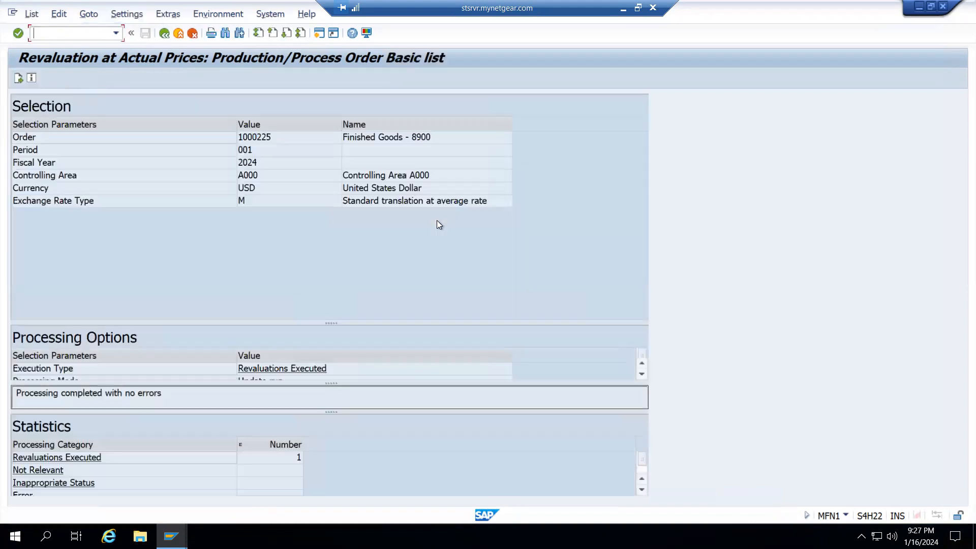
{"action": "left_click", "coordinate": [19, 78]}
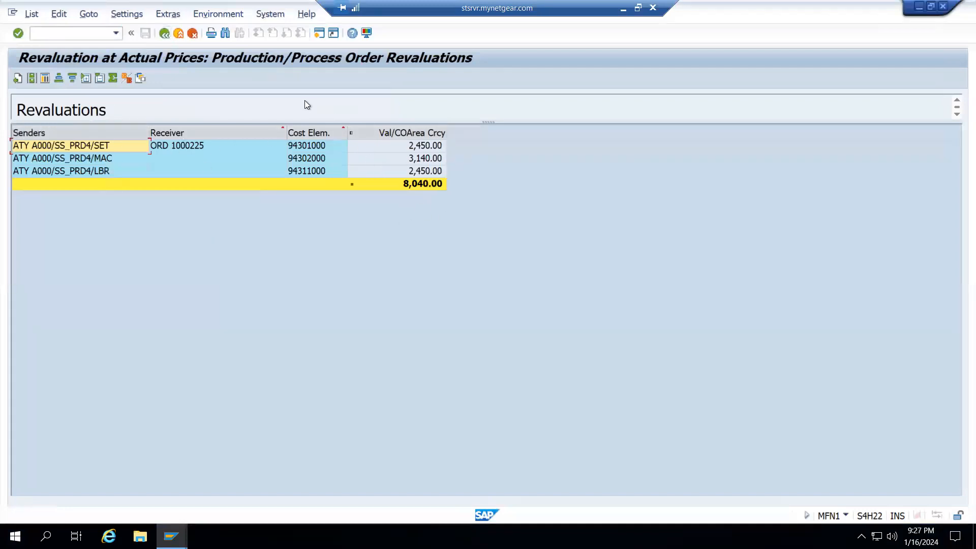
{"action": "left_click", "coordinate": [178, 33]}
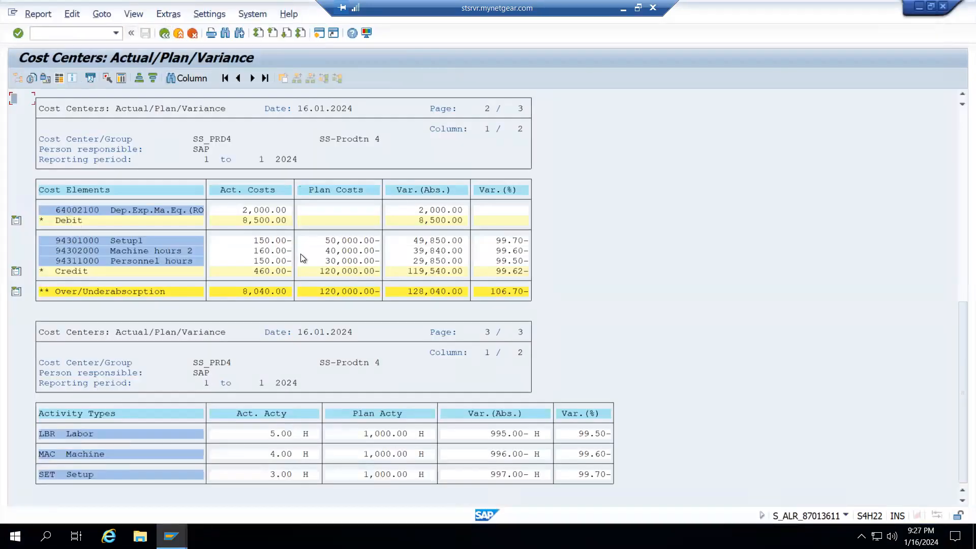
Check the debit, credit and over/underabsorption of SS_PRD4 in the Actual/Plan/Variance report, and exit to its selection screen
{"action": "scroll", "coordinate": [958, 238], "scroll_direction": "up", "scroll_amount": 2}
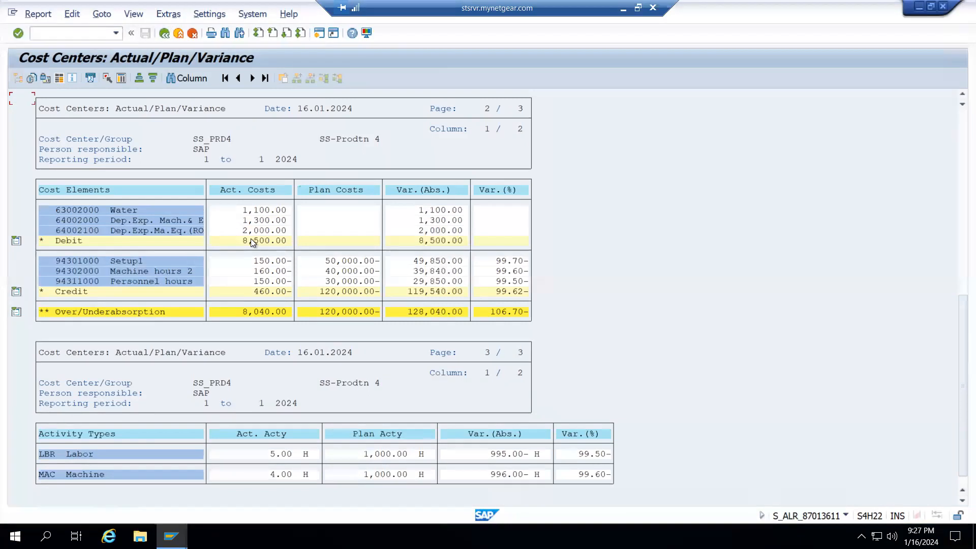
{"action": "scroll", "coordinate": [268, 136], "scroll_direction": "up", "scroll_amount": 1}
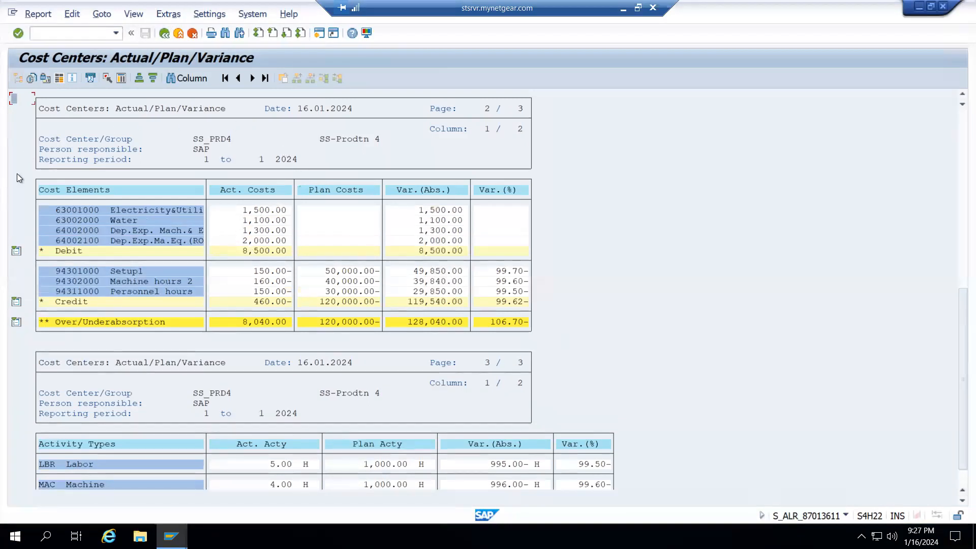
{"action": "left_click", "coordinate": [193, 320]}
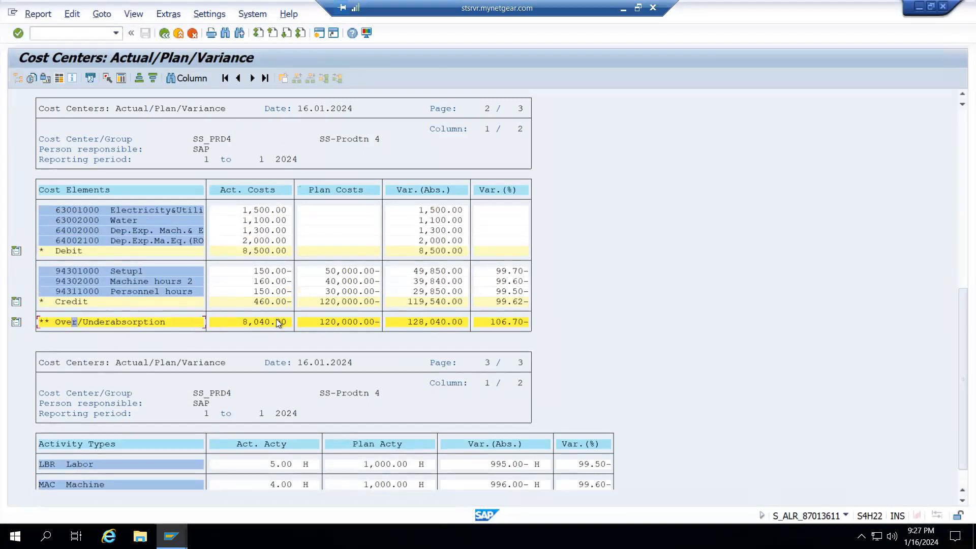
{"action": "key", "text": "F3"}
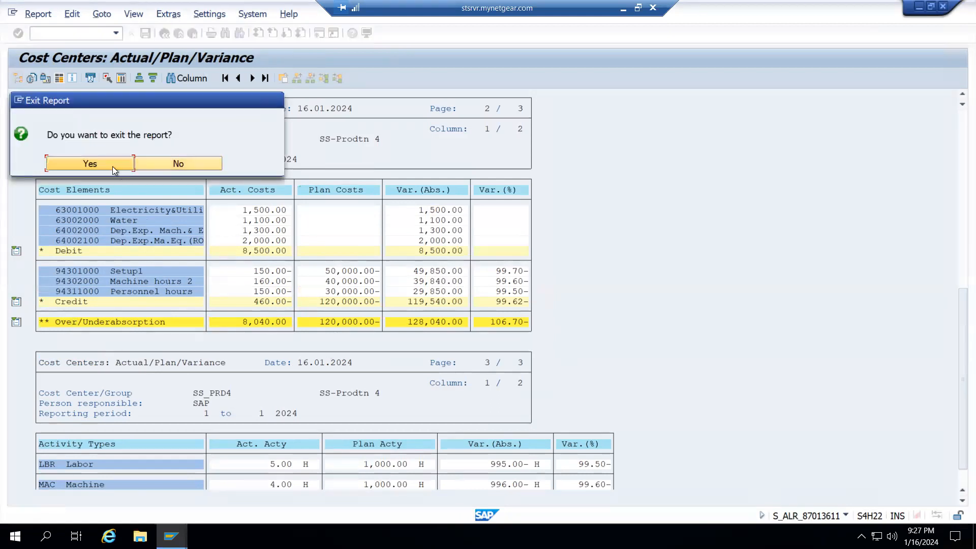
{"action": "left_click", "coordinate": [112, 166]}
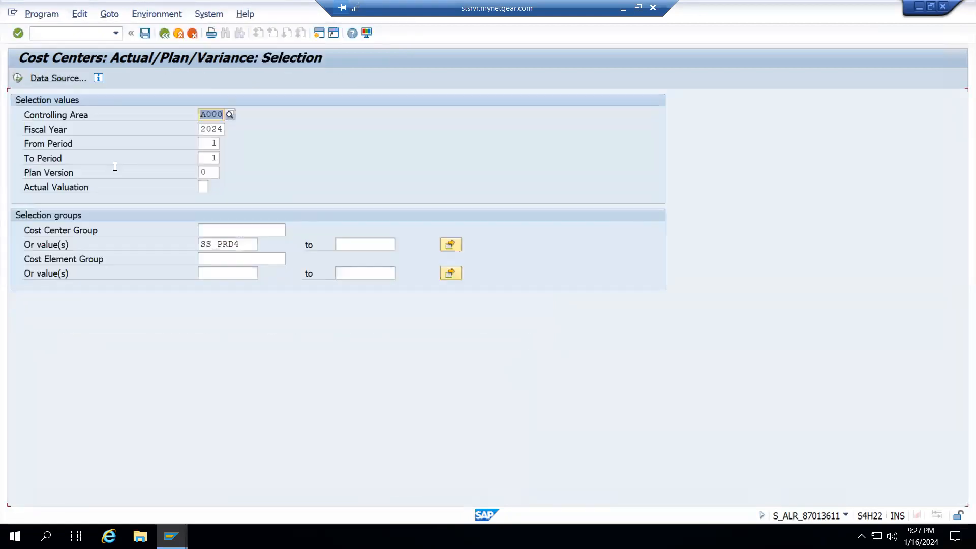
Rerun the Actual/Plan/Variance report for cost center SS_PRD4, review cost elements and activity types, and leave the report for SAP Easy Access
{"action": "left_click", "coordinate": [17, 79]}
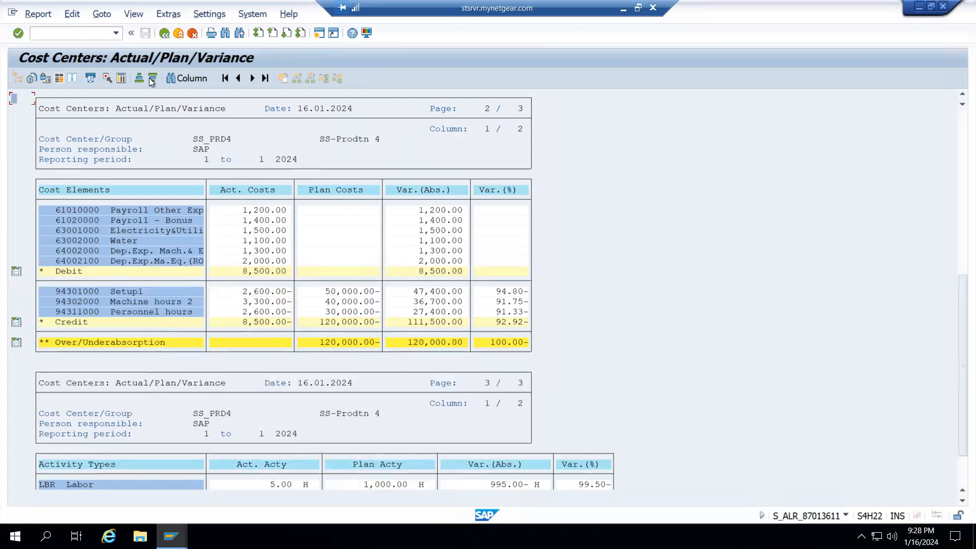
{"action": "left_click", "coordinate": [164, 33]}
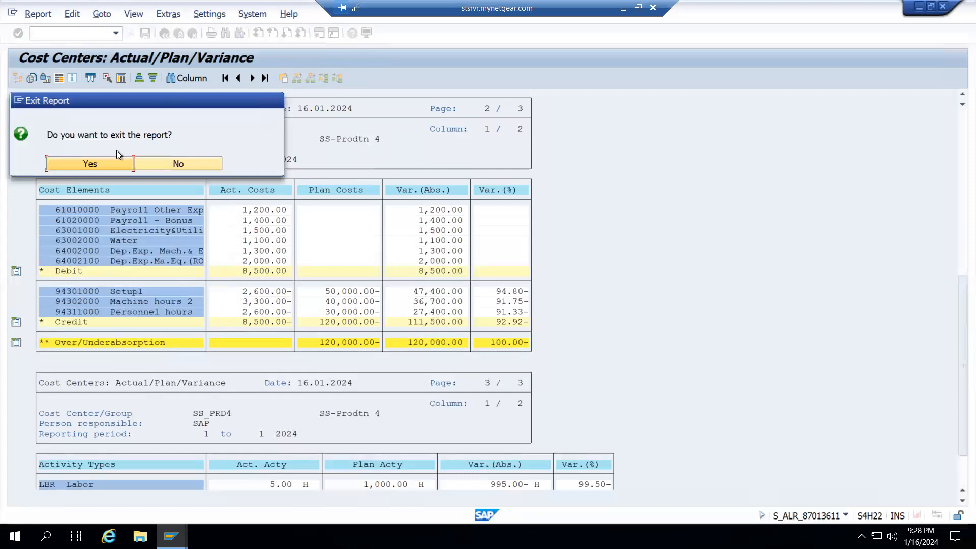
{"action": "left_click", "coordinate": [107, 165]}
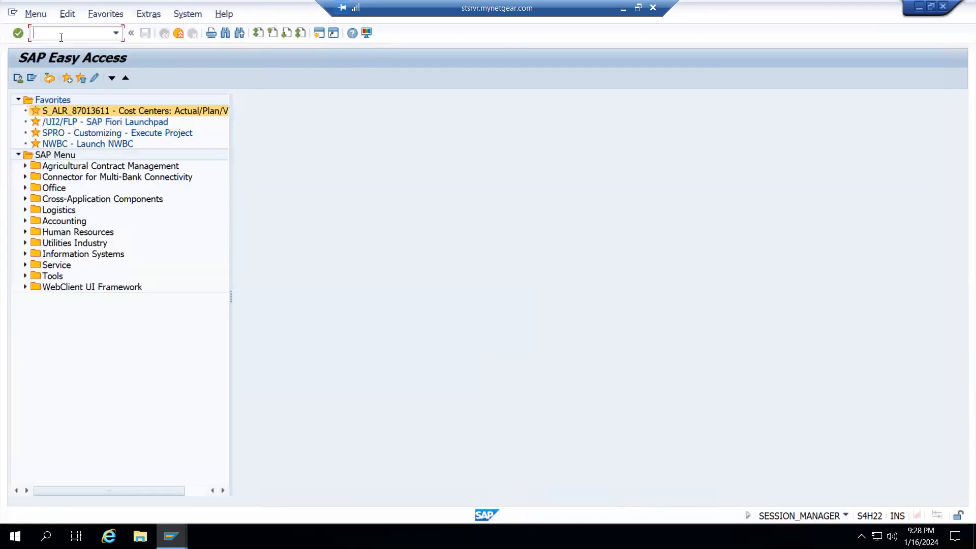
Start transaction KKBC_ORD and run the cumulated order analysis for the FG-8900 production order
{"action": "type", "text": "KKBC_ORD"}
{"action": "key", "text": "Return"}
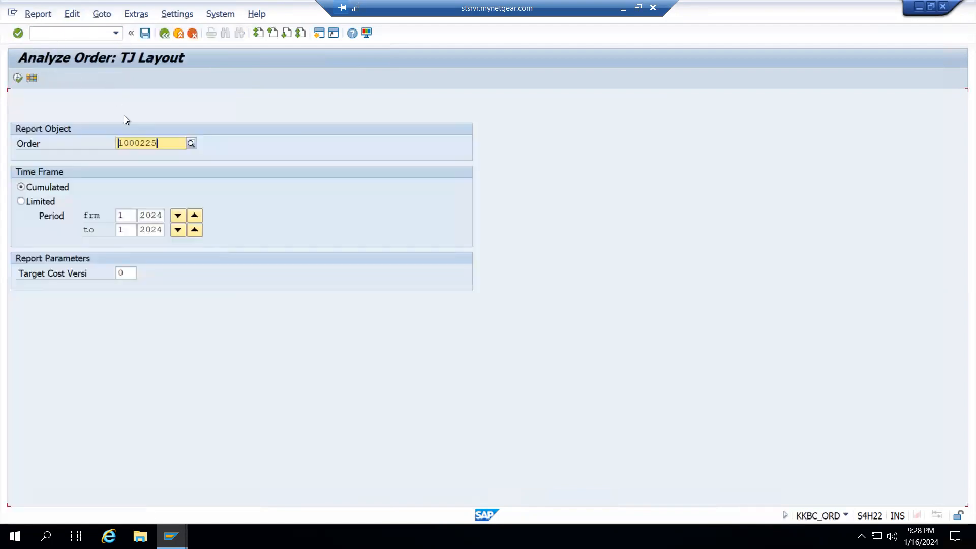
{"action": "left_click", "coordinate": [18, 79]}
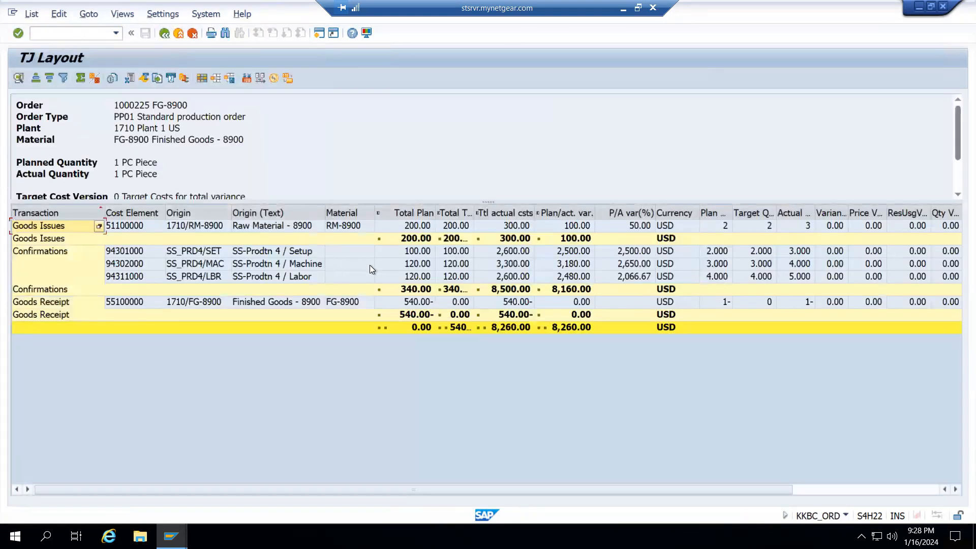
{"action": "right_click", "coordinate": [345, 264]}
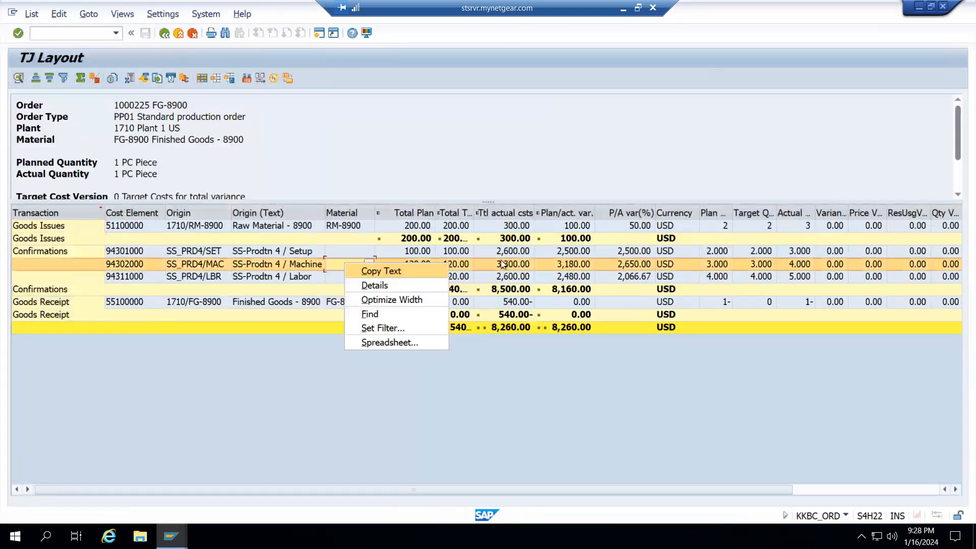
{"action": "left_click", "coordinate": [395, 343]}
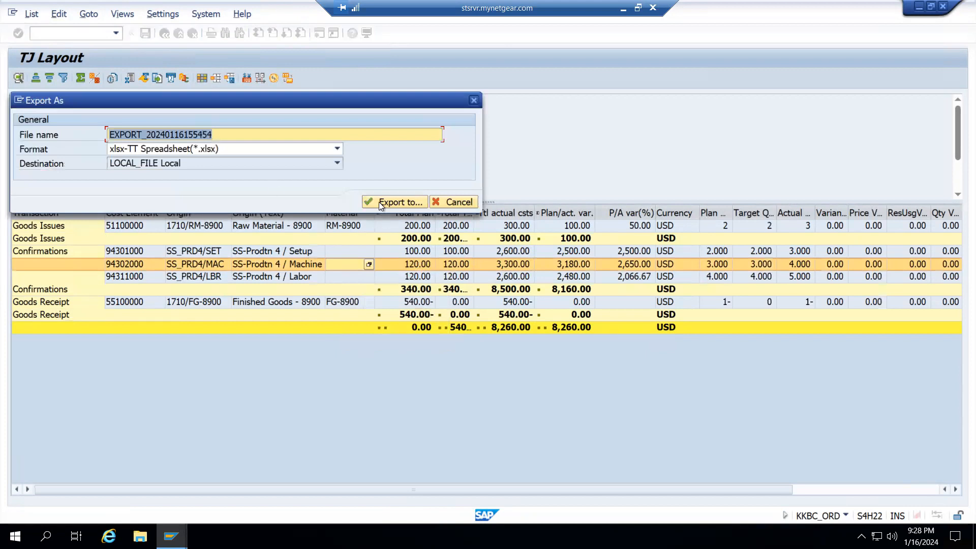
{"action": "left_click", "coordinate": [392, 201]}
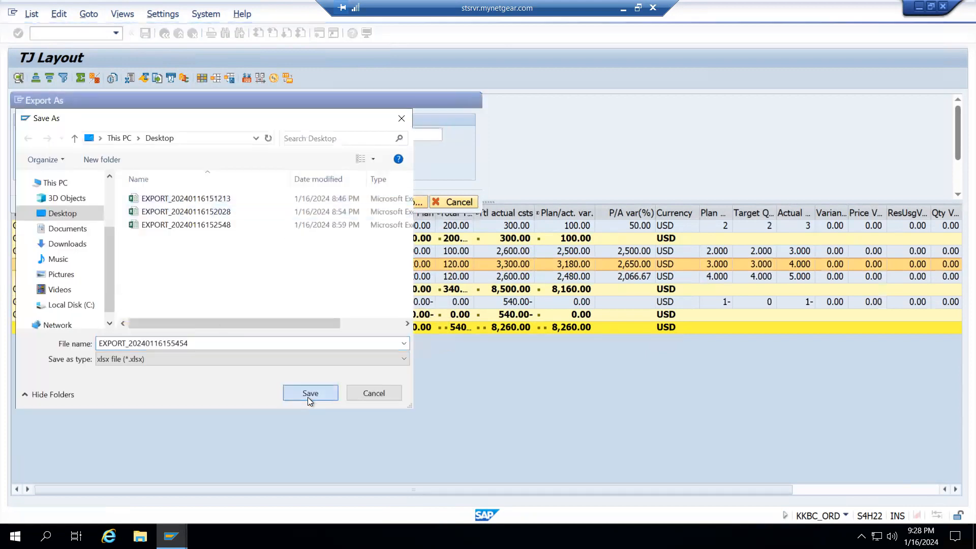
{"action": "left_click", "coordinate": [308, 395]}
{"action": "left_click", "coordinate": [118, 244]}
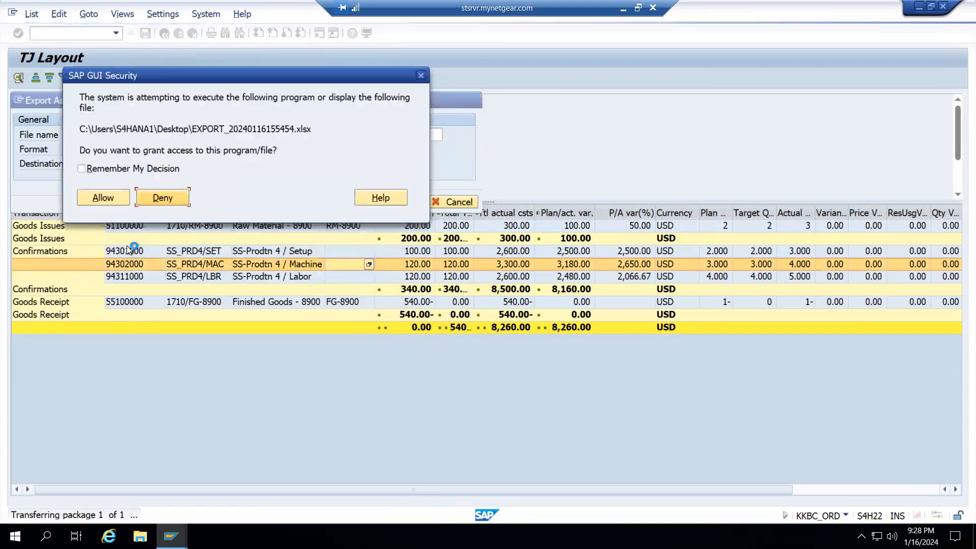
{"action": "left_click", "coordinate": [115, 200]}
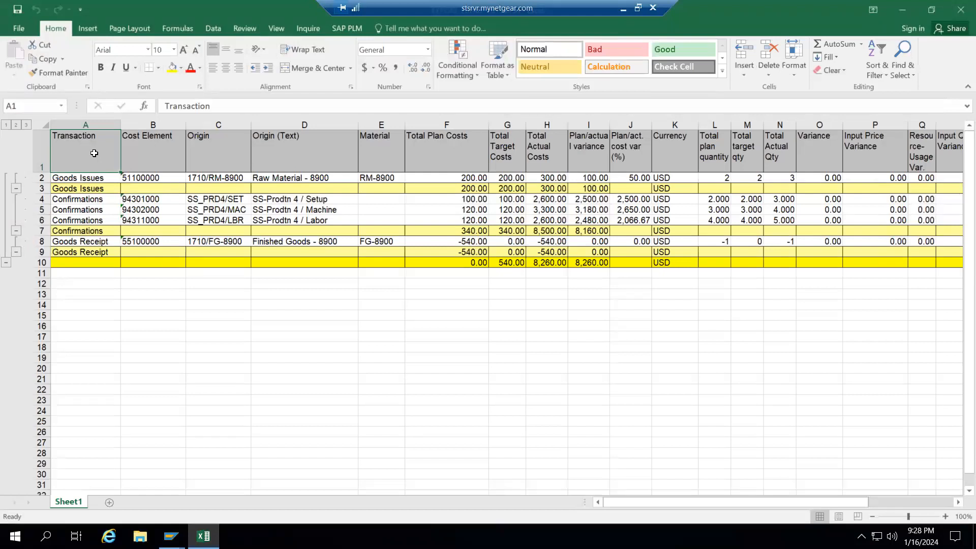
Copy the whole exported cost table and paste it below the After GR table on the Process sheet of the CO Process workbook, starting at A41
{"action": "scroll", "coordinate": [94, 153], "scroll_direction": "right", "scroll_amount": 3}
{"action": "key", "text": "ctrl+a"}
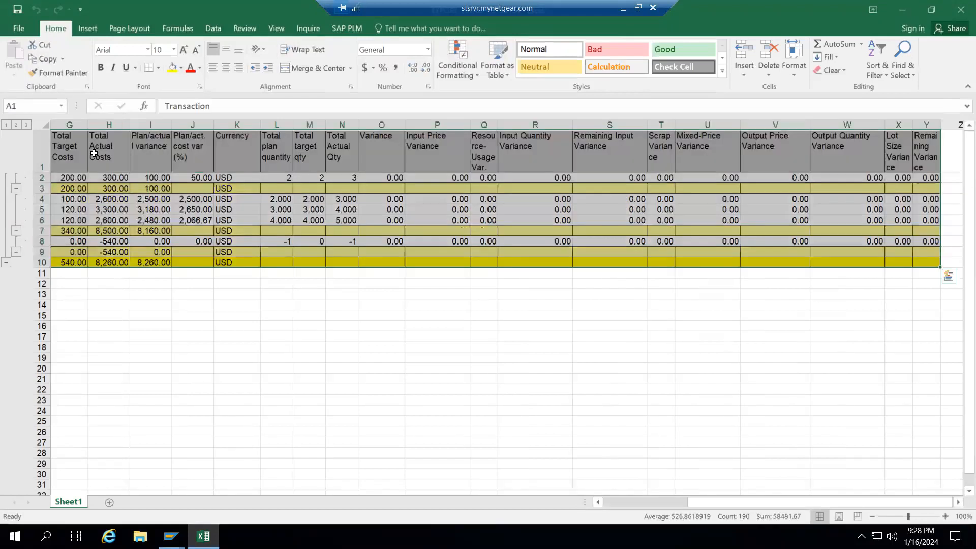
{"action": "key", "text": "ctrl+c"}
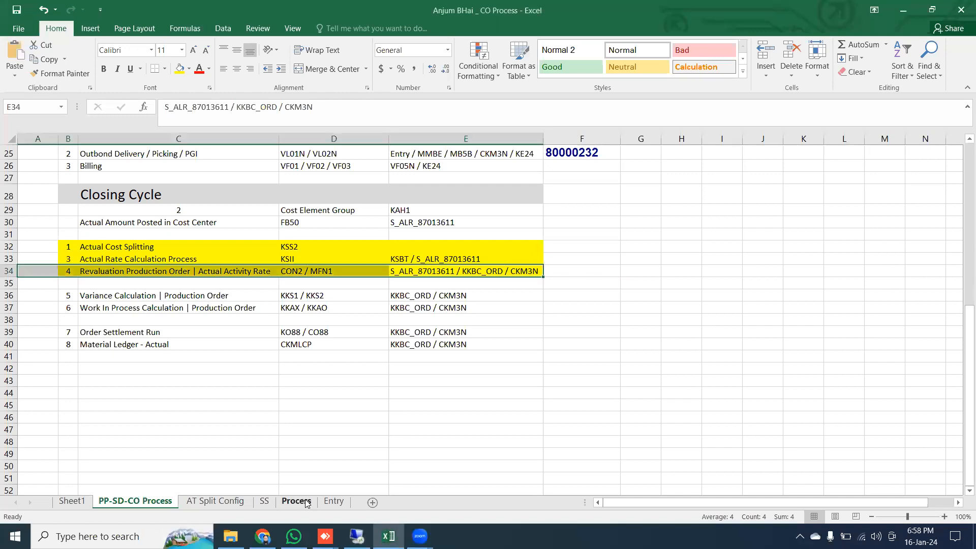
{"action": "left_click", "coordinate": [297, 501]}
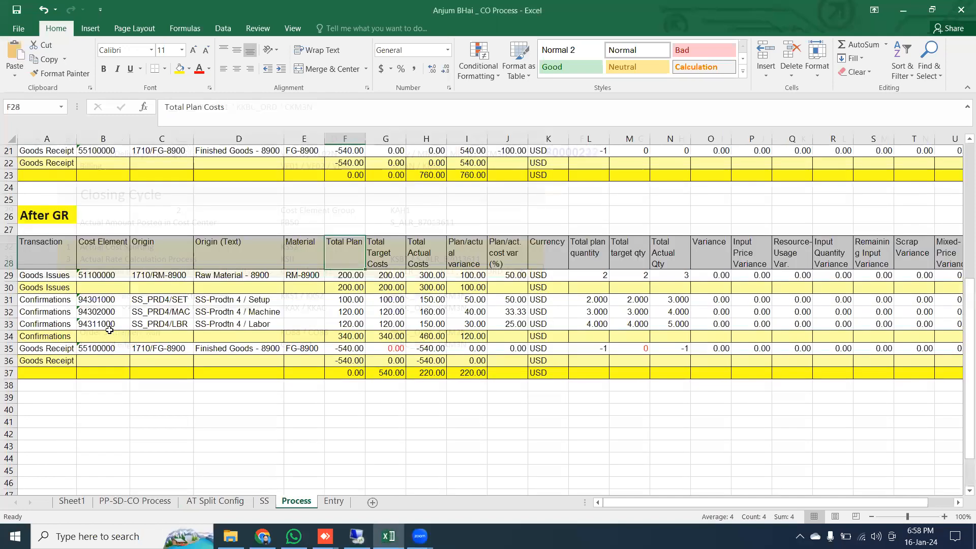
{"action": "left_click", "coordinate": [57, 397]}
{"action": "key", "text": "ctrl+v"}
Enter a heading starting with "After AT Re" in cell A39, above the newly pasted cost table
{"action": "type", "text": "After "}
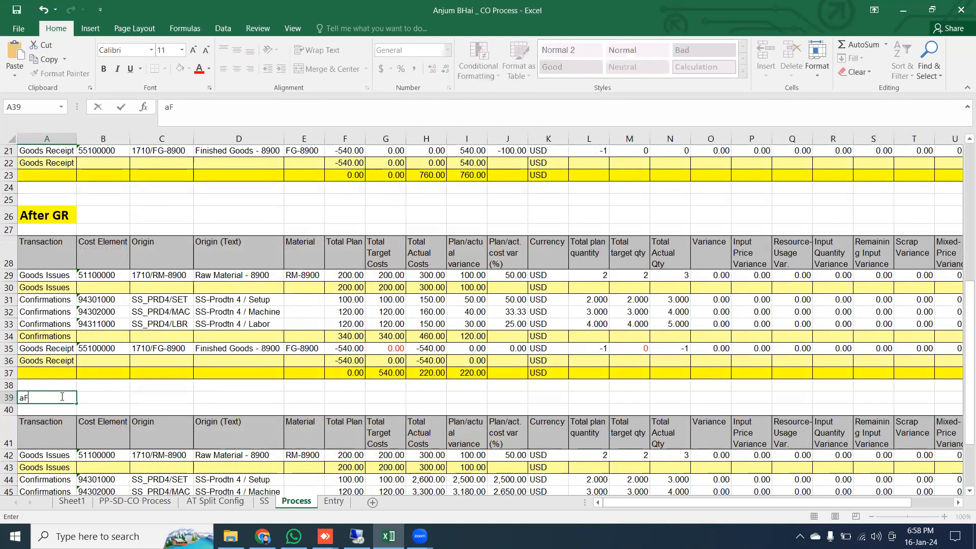
{"action": "type", "text": "AT Re"}
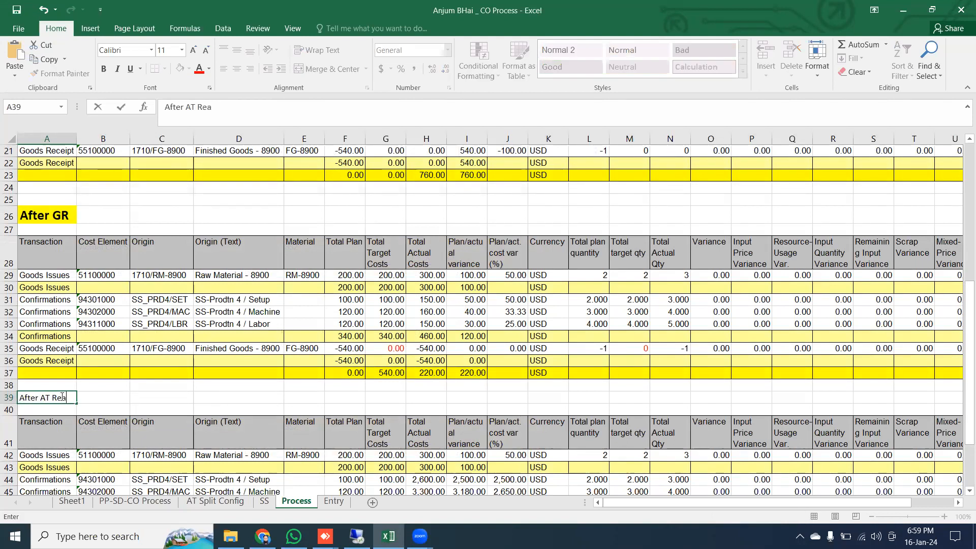
Finish the heading above the last cost table as "After AT Revalatn" and give it the formatting of the "After GR" heading
{"action": "type", "text": "valatn"}
{"action": "key", "text": "Return"}
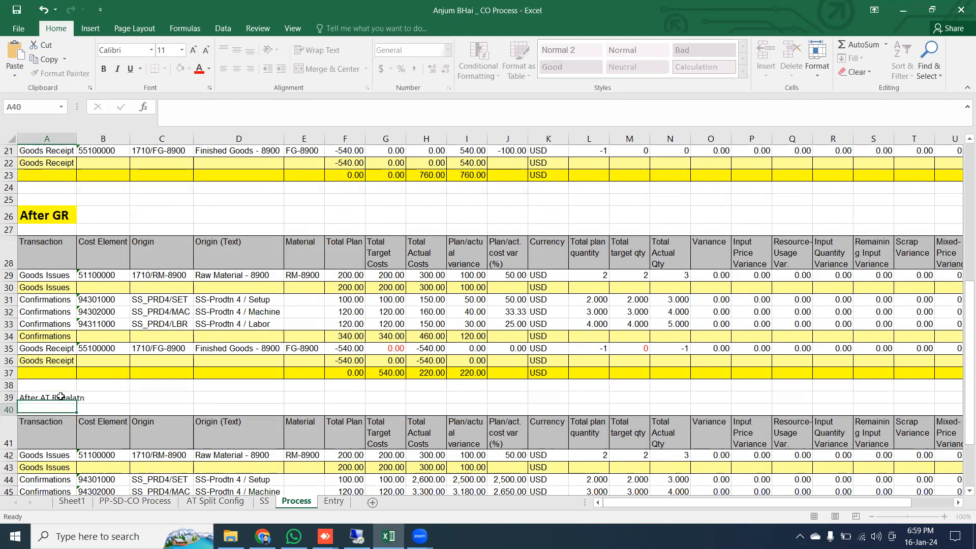
{"action": "left_click", "coordinate": [48, 216]}
{"action": "left_click", "coordinate": [60, 73]}
{"action": "left_click", "coordinate": [47, 397]}
{"action": "scroll", "coordinate": [407, 305], "scroll_direction": "down", "scroll_amount": 5}
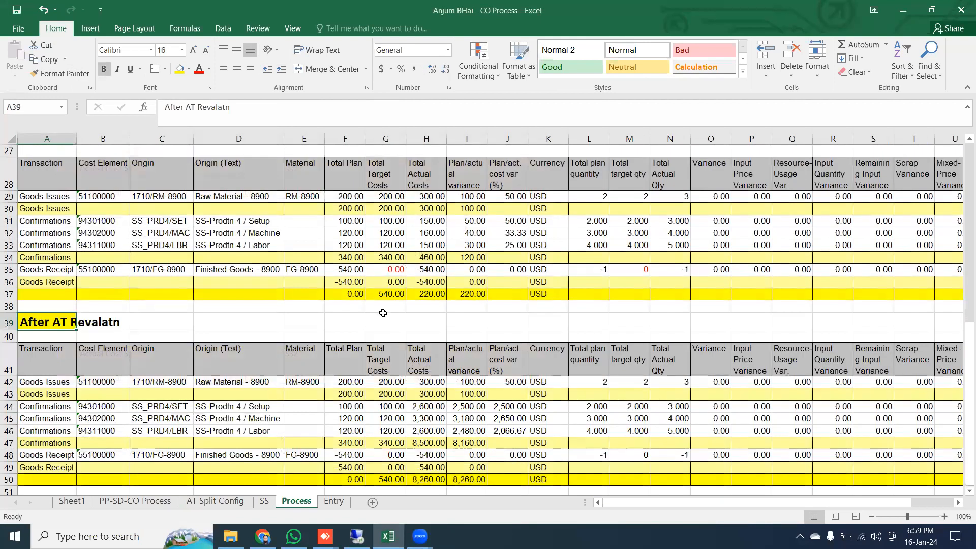
Fill the confirmation actual costs and their subtotals in the After GR and After AT Revalatn tables with green
{"action": "scroll", "coordinate": [497, 302], "scroll_direction": "up", "scroll_amount": 3}
{"action": "left_click_drag", "start_coordinate": [428, 222], "coordinate": [435, 245]}
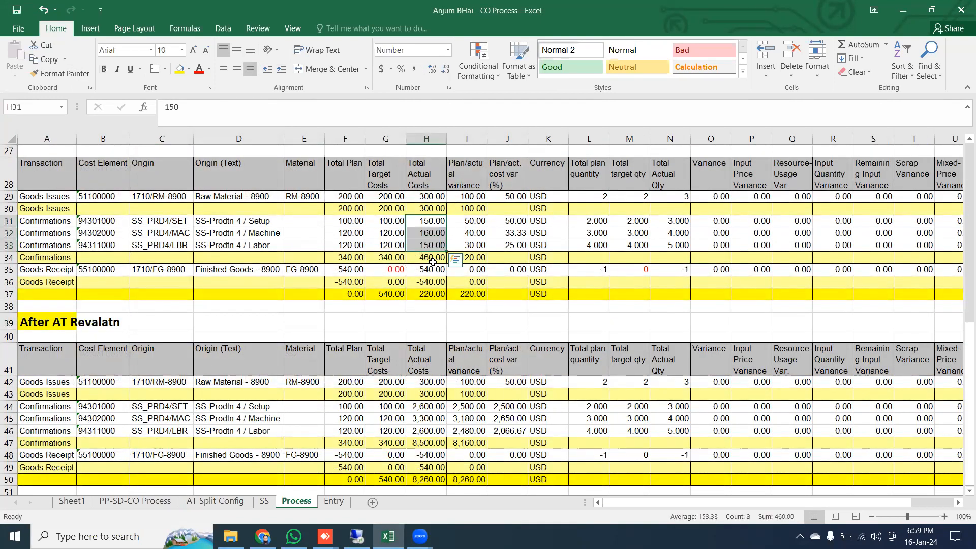
{"action": "left_click", "coordinate": [432, 258]}
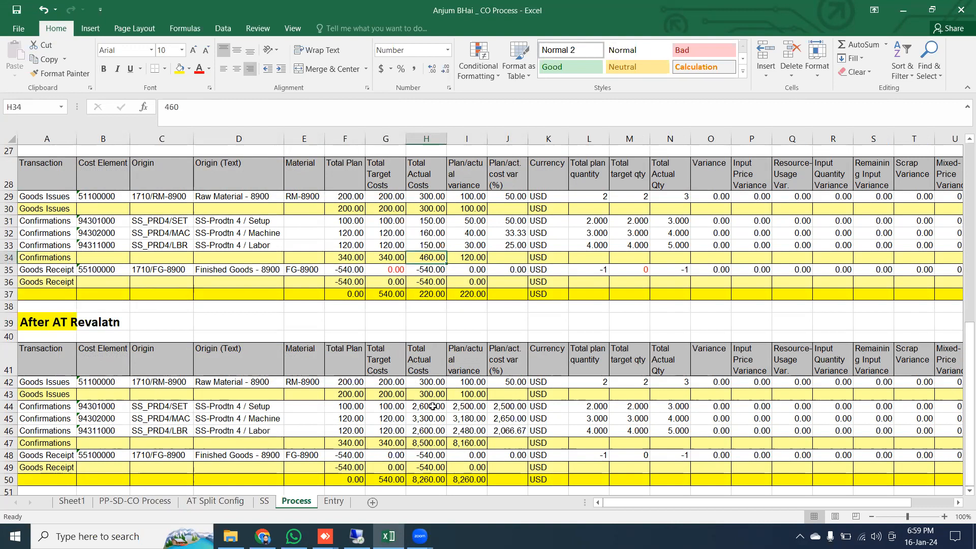
{"action": "left_click_drag", "start_coordinate": [433, 406], "coordinate": [436, 442]}
{"action": "left_click_drag", "start_coordinate": [416, 224], "coordinate": [429, 243]}
{"action": "left_click", "coordinate": [189, 69]}
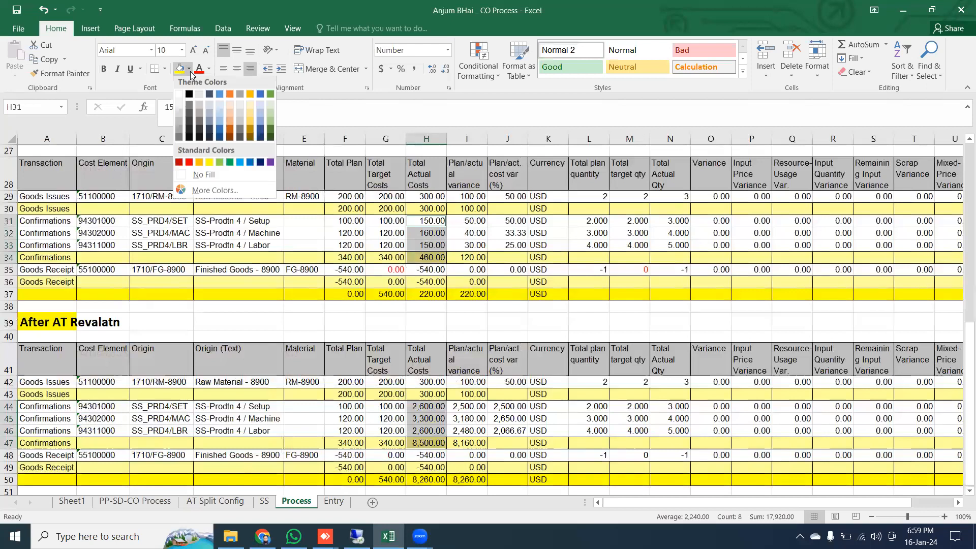
{"action": "left_click", "coordinate": [220, 161]}
{"action": "left_click", "coordinate": [545, 344]}
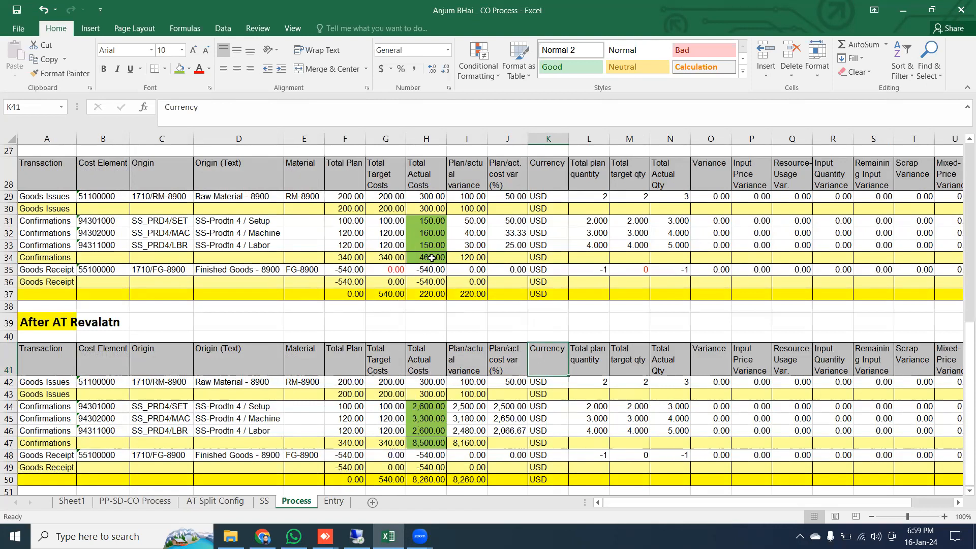
Compare the Total Actual Costs columns of the After GR and After AT Revalatn tables
{"action": "left_click_drag", "start_coordinate": [431, 163], "coordinate": [432, 294]}
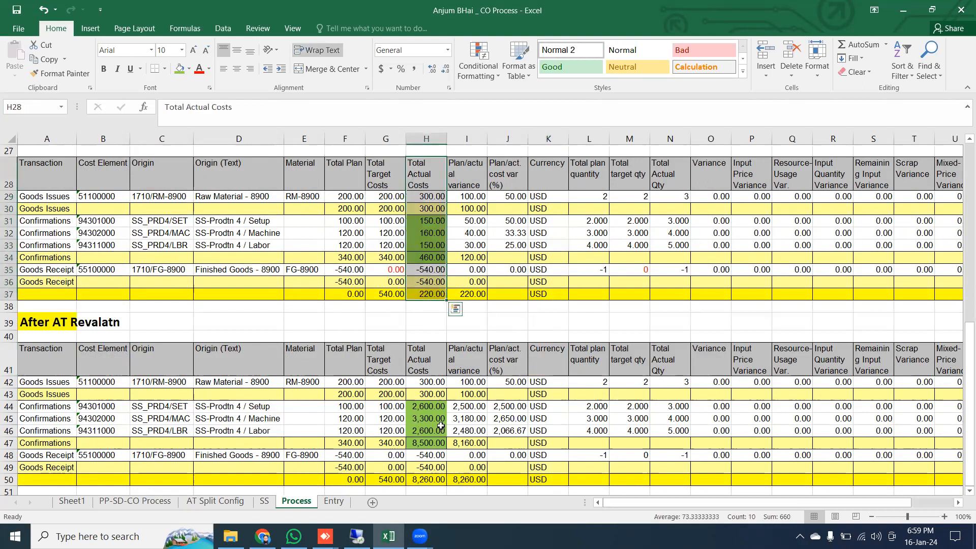
{"action": "left_click_drag", "start_coordinate": [431, 352], "coordinate": [435, 485]}
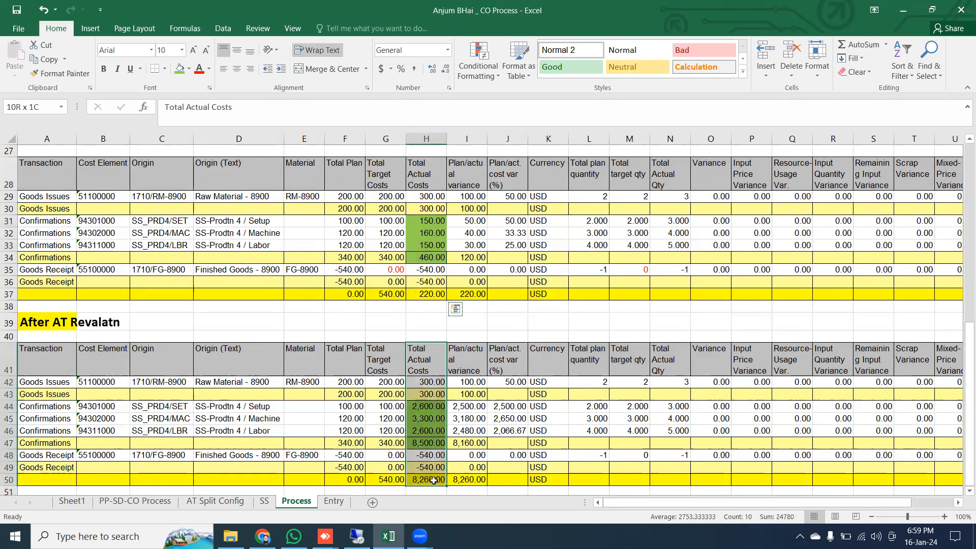
{"action": "left_click", "coordinate": [266, 245]}
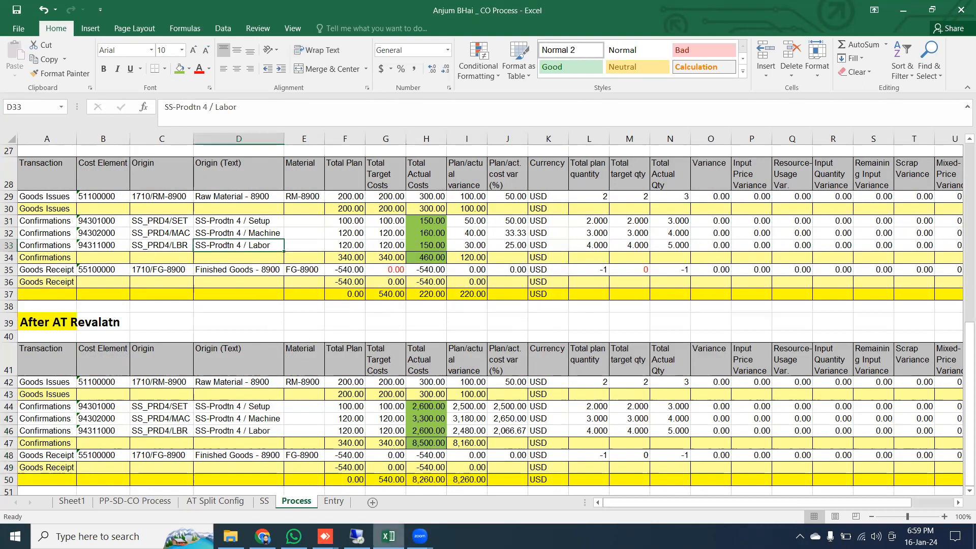
Look up the Variance Calculation | Production Order row in the closing cycle on the PP-SD-CO Process sheet
{"action": "left_click", "coordinate": [185, 502]}
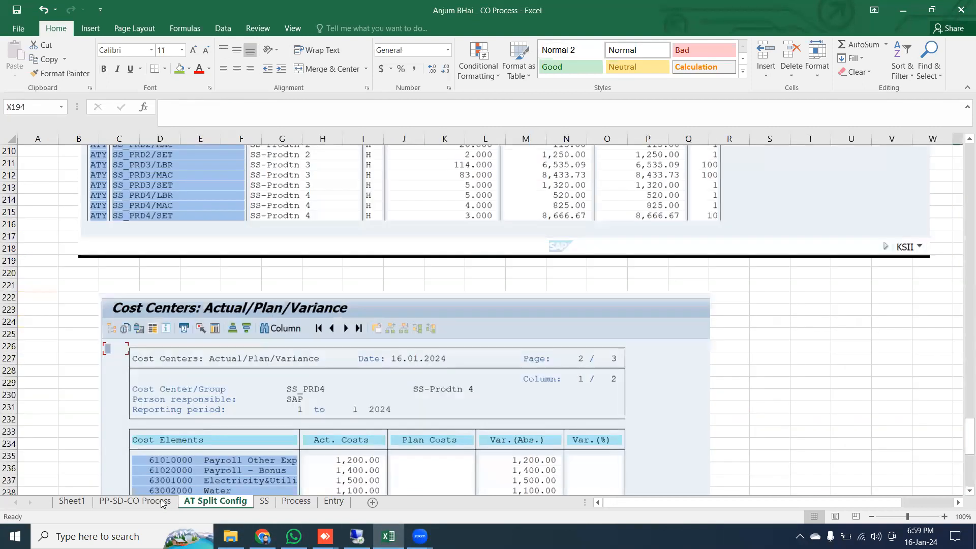
{"action": "left_click", "coordinate": [135, 501]}
{"action": "left_click", "coordinate": [79, 295]}
{"action": "left_click_drag", "start_coordinate": [78, 295], "coordinate": [488, 297]}
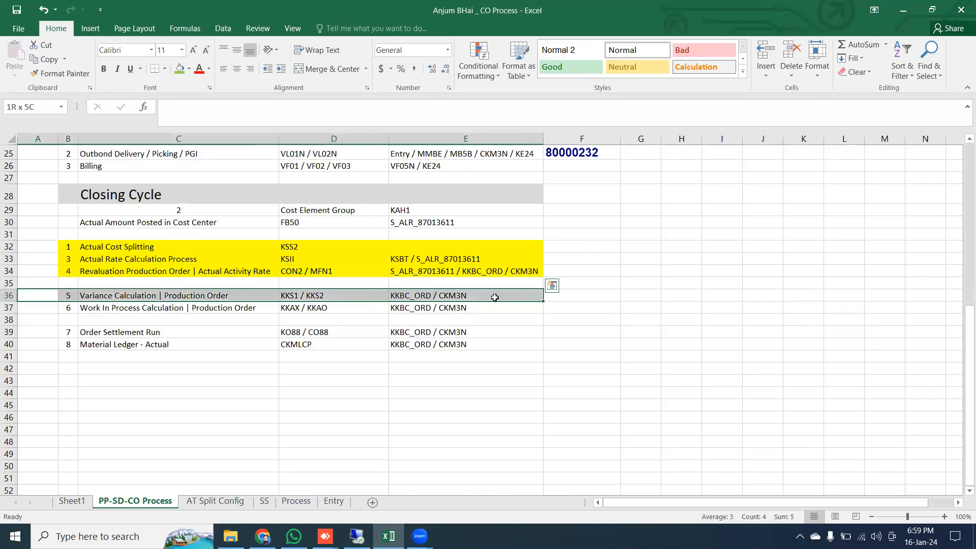
Switch to the remote SAP session, close the exported workbook and leave the order analysis report for SAP Easy Access
{"action": "left_click", "coordinate": [357, 536]}
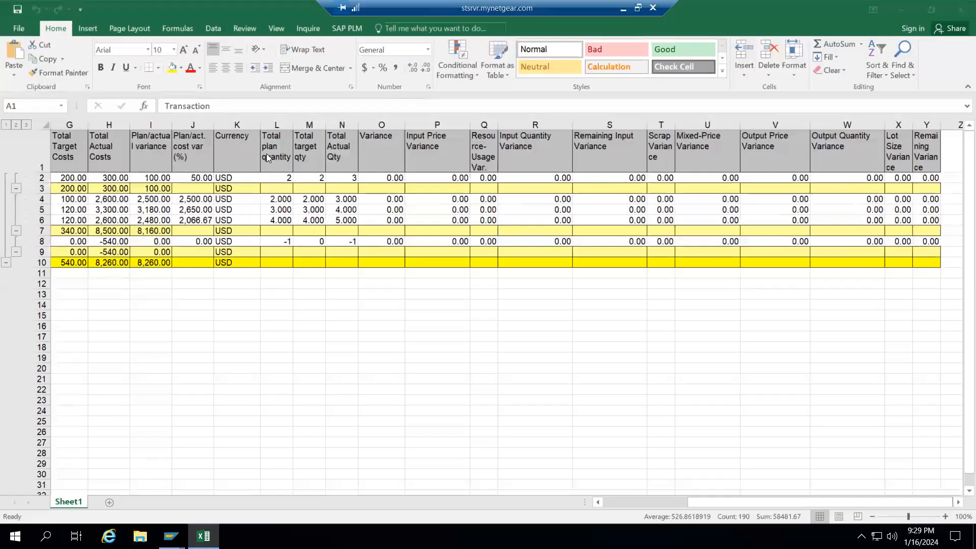
{"action": "key", "text": "ctrl+a"}
{"action": "left_click", "coordinate": [959, 14]}
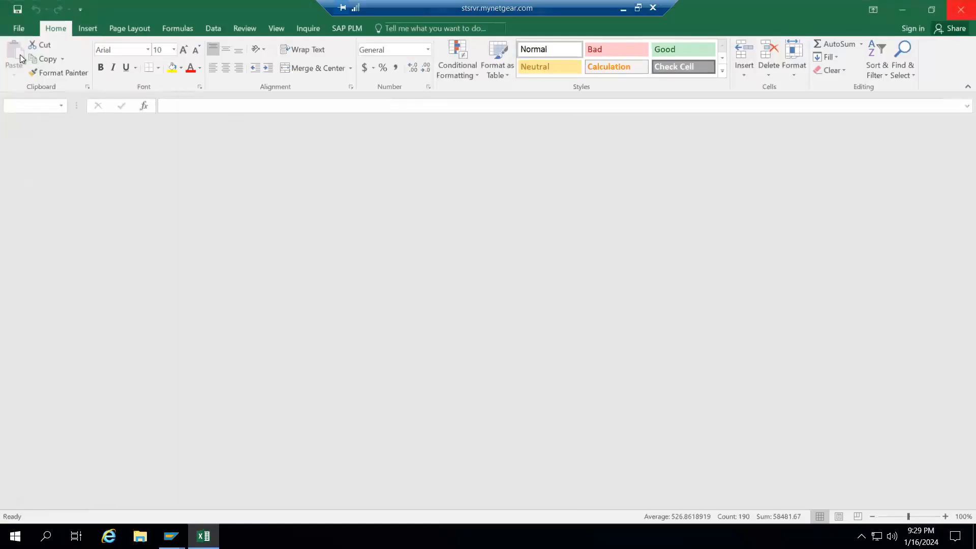
{"action": "left_click", "coordinate": [156, 35]}
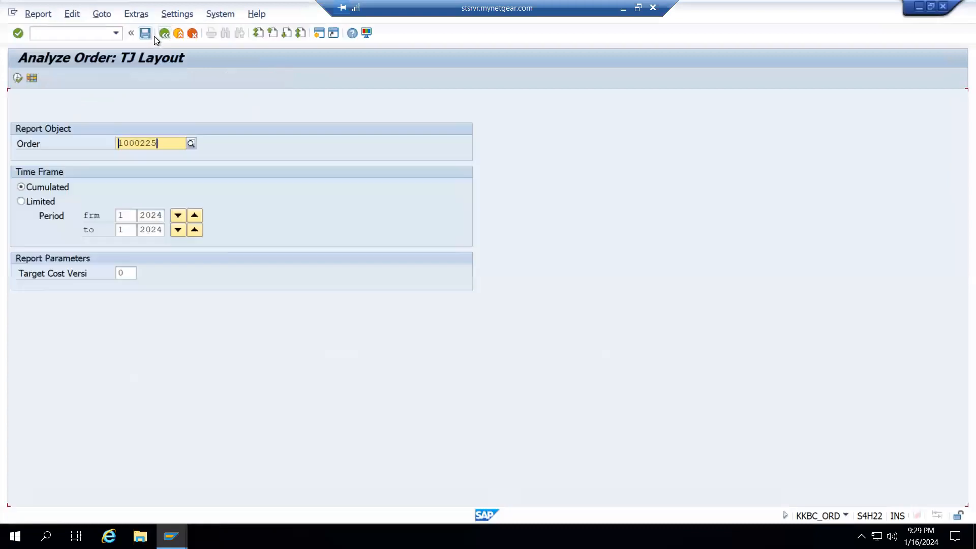
{"action": "left_click", "coordinate": [157, 35]}
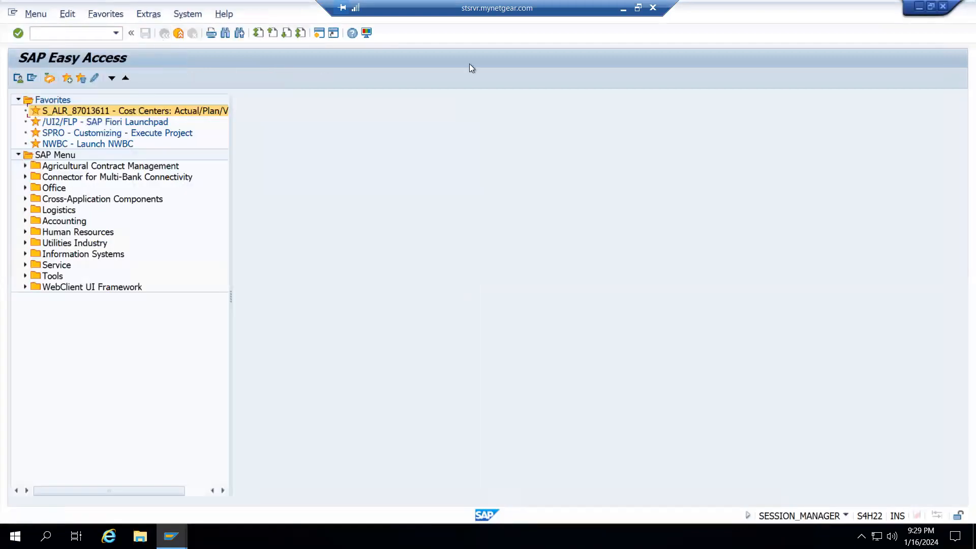
{"action": "left_click", "coordinate": [624, 8]}
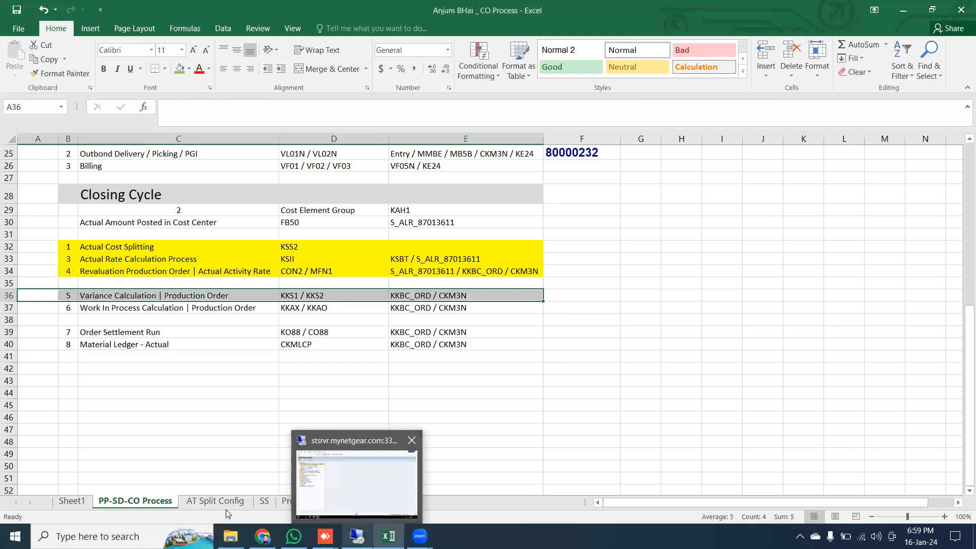
{"action": "key", "text": "alt+Tab"}
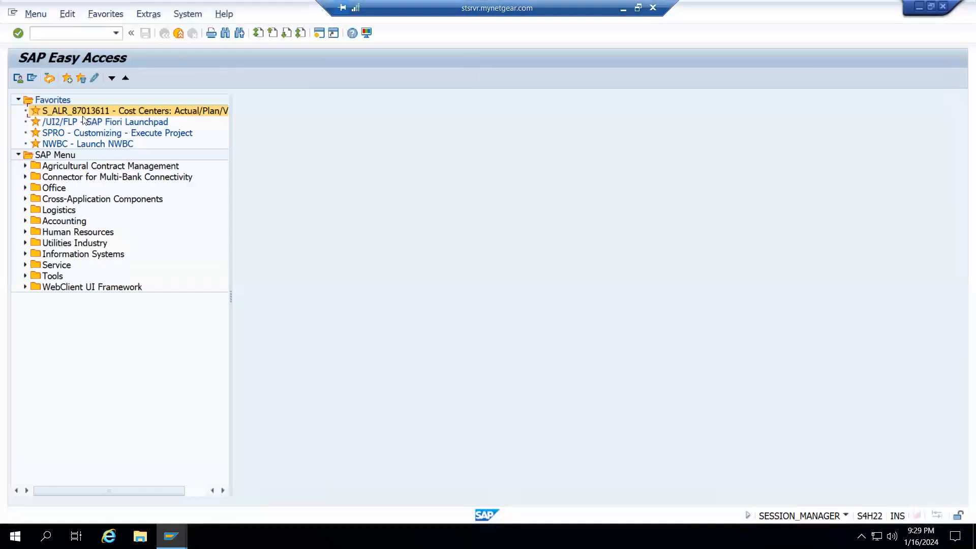
Open transaction CKM3N and check the preliminary valuation of receipts and consumption for material FG-8900
{"action": "left_click", "coordinate": [45, 33]}
{"action": "type", "text": "ckm3n"}
{"action": "key", "text": "Return"}
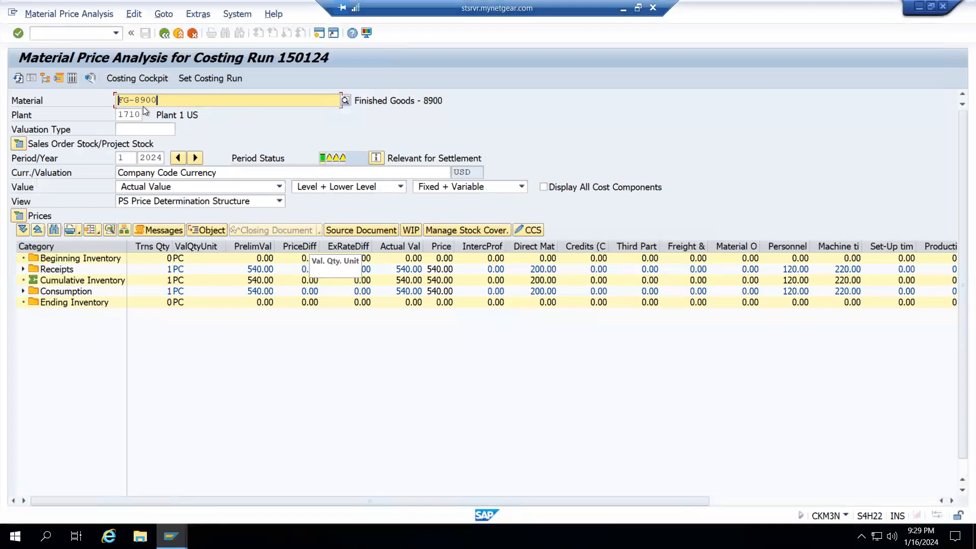
{"action": "left_click", "coordinate": [265, 273]}
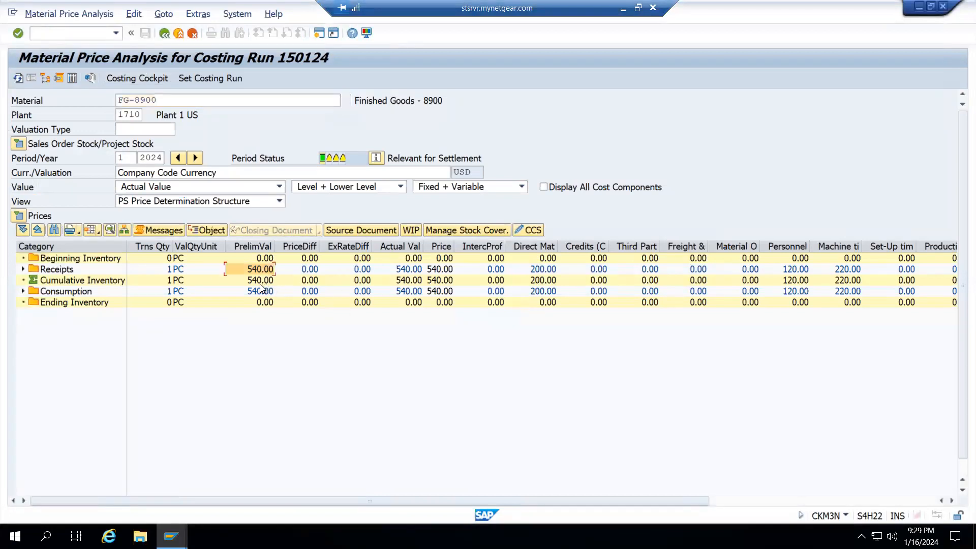
{"action": "left_click", "coordinate": [252, 292]}
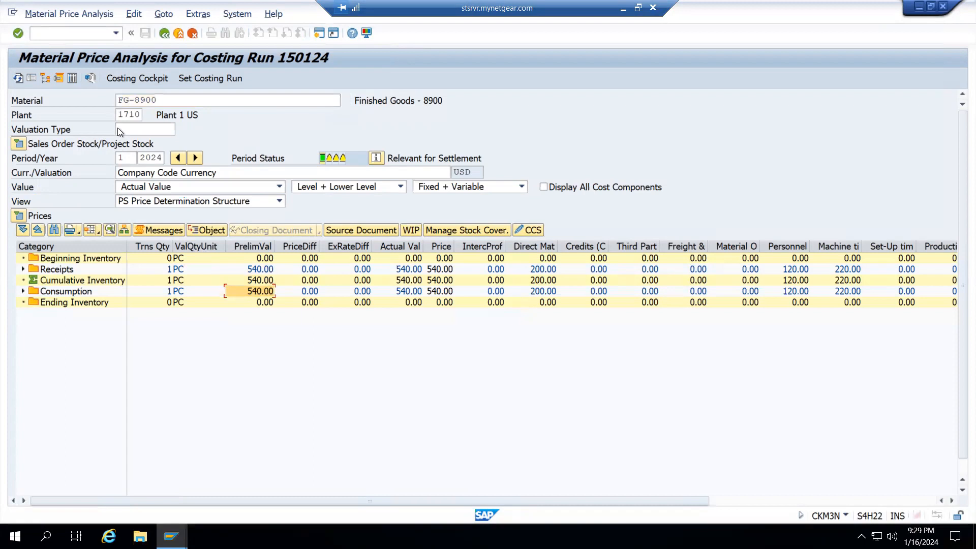
Display the material price analysis for RM-8900 and examine its price differences
{"action": "left_click", "coordinate": [129, 101]}
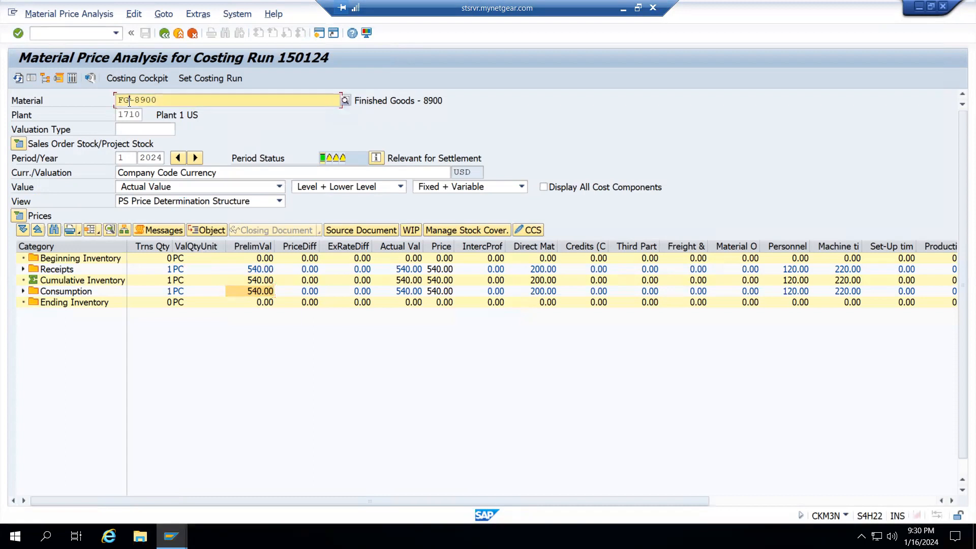
{"action": "key", "text": "BackSpace"}
{"action": "key", "text": "BackSpace"}
{"action": "type", "text": "RM"}
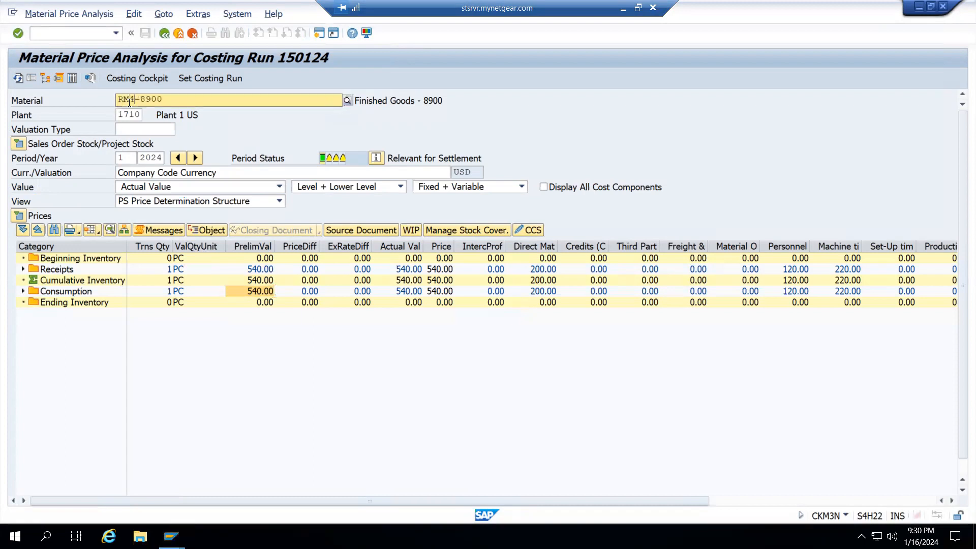
{"action": "key", "text": "Return"}
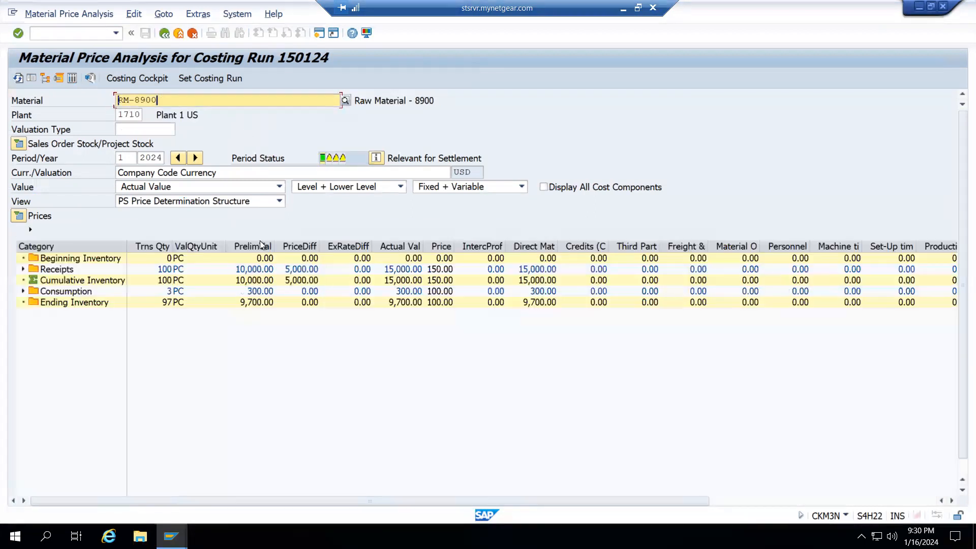
{"action": "left_click", "coordinate": [304, 245]}
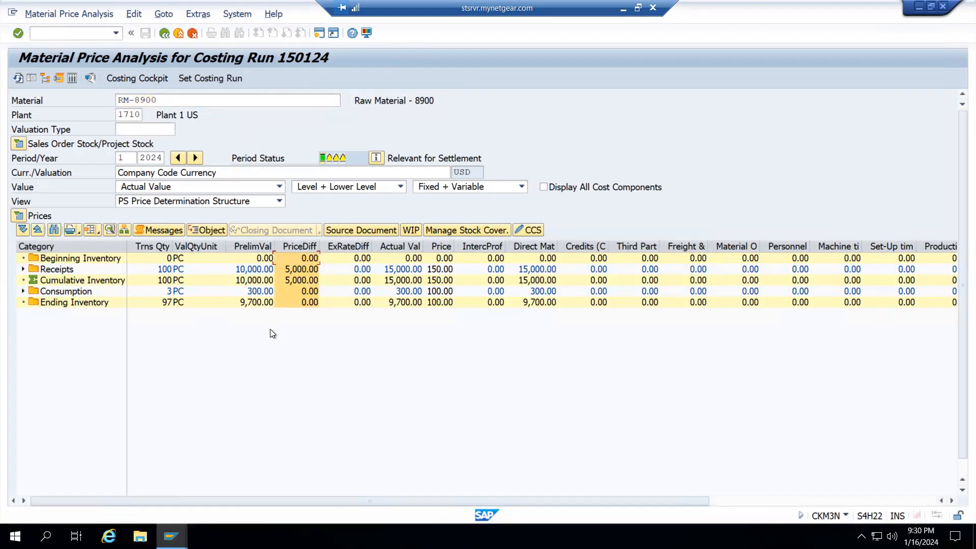
Display the material price analysis for FG-8900 again, then exit to SAP Easy Access
{"action": "left_click", "coordinate": [131, 98]}
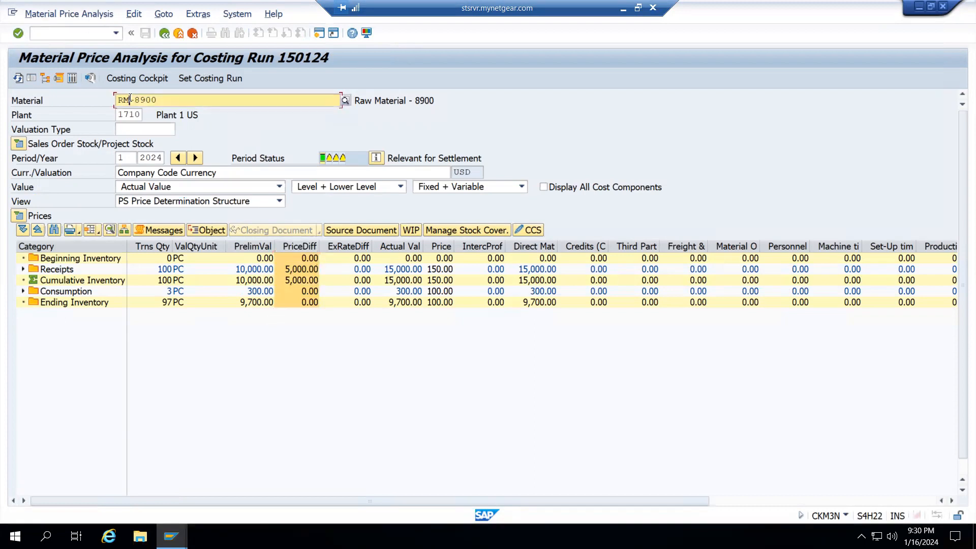
{"action": "key", "text": "BackSpace"}
{"action": "key", "text": "BackSpace"}
{"action": "type", "text": "FG"}
{"action": "key", "text": "Return"}
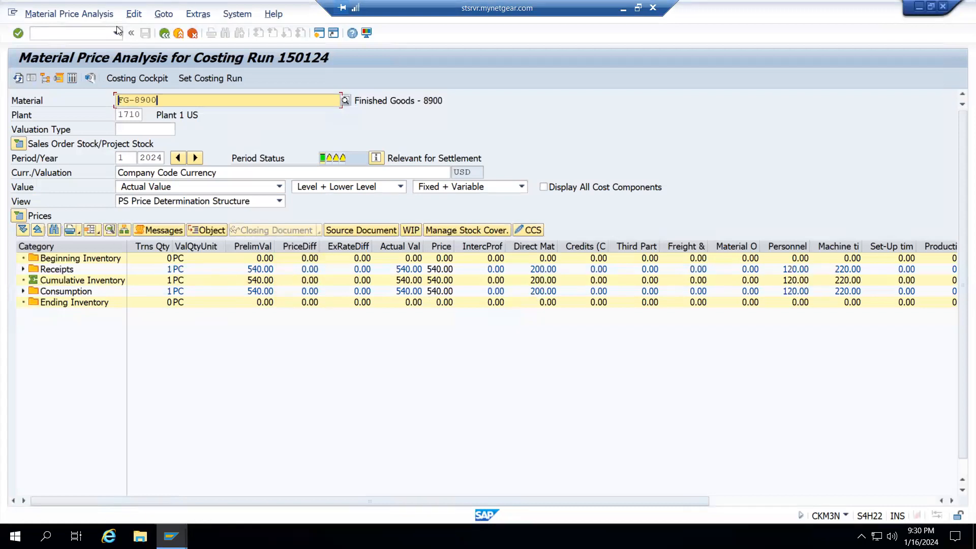
{"action": "key", "text": "F3"}
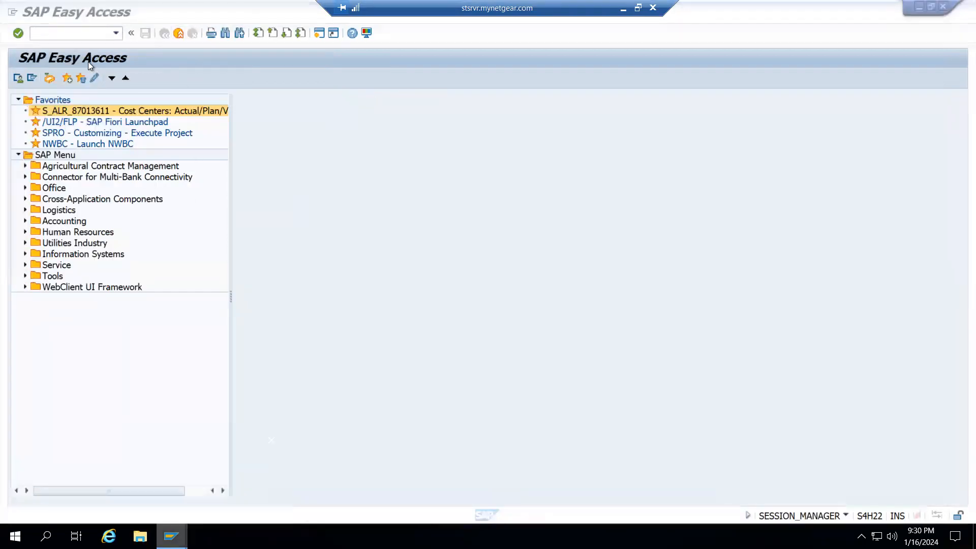
Run variance calculation KKS2 for the Finished Goods - 8900 production order, period 1 of 2024, with Test Run off
{"action": "type", "text": "kks2"}
{"action": "key", "text": "Return"}
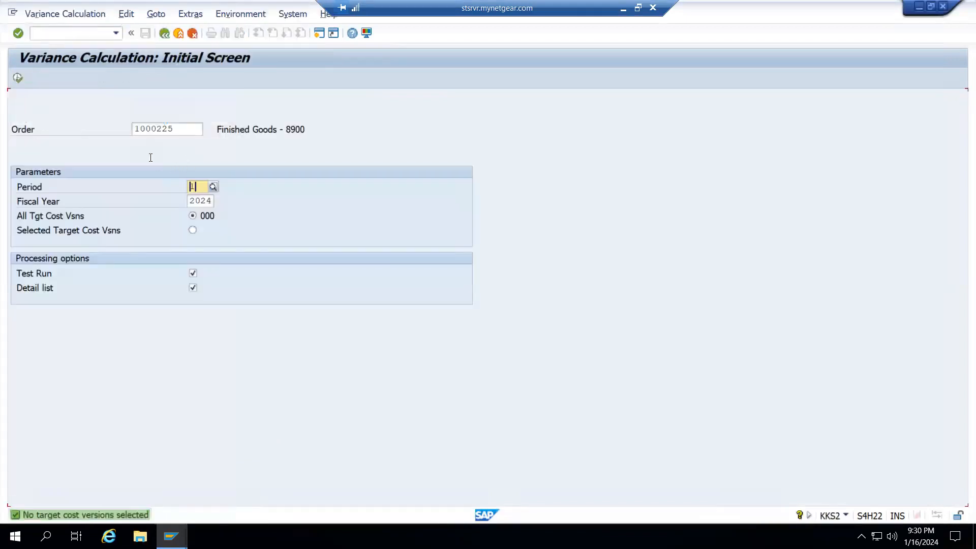
{"action": "left_click", "coordinate": [192, 274]}
{"action": "left_click", "coordinate": [18, 78]}
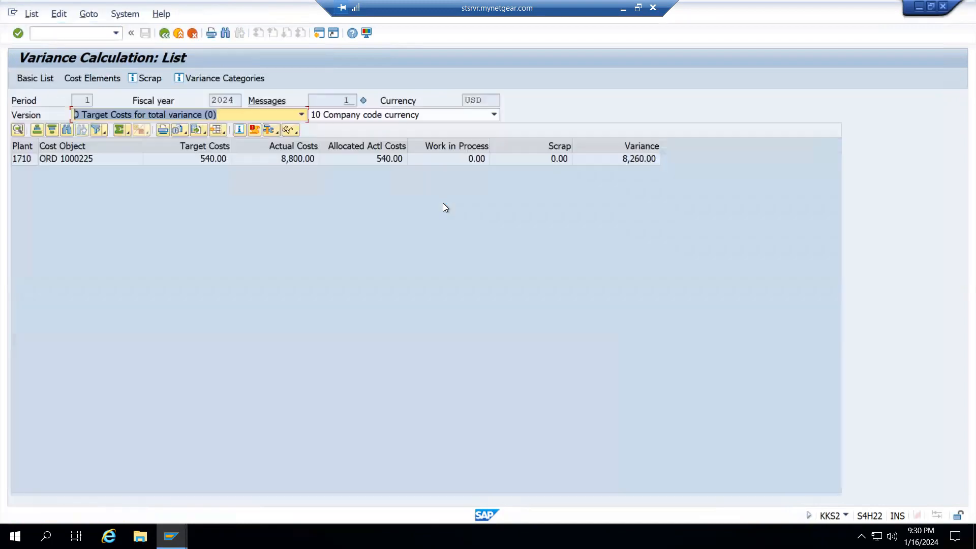
Show the order's variance by cost element and widen the Price Var. column to read its full values
{"action": "left_click", "coordinate": [635, 160]}
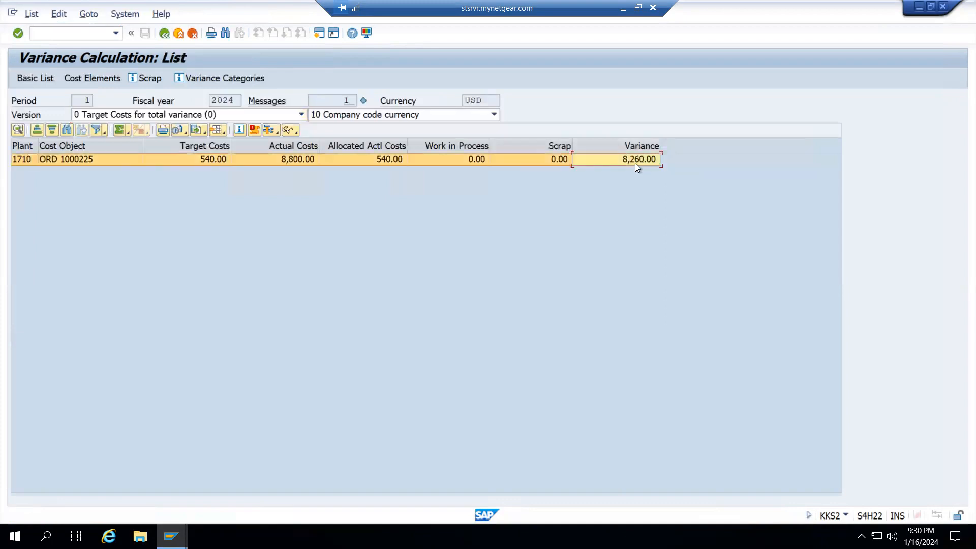
{"action": "left_click", "coordinate": [99, 80]}
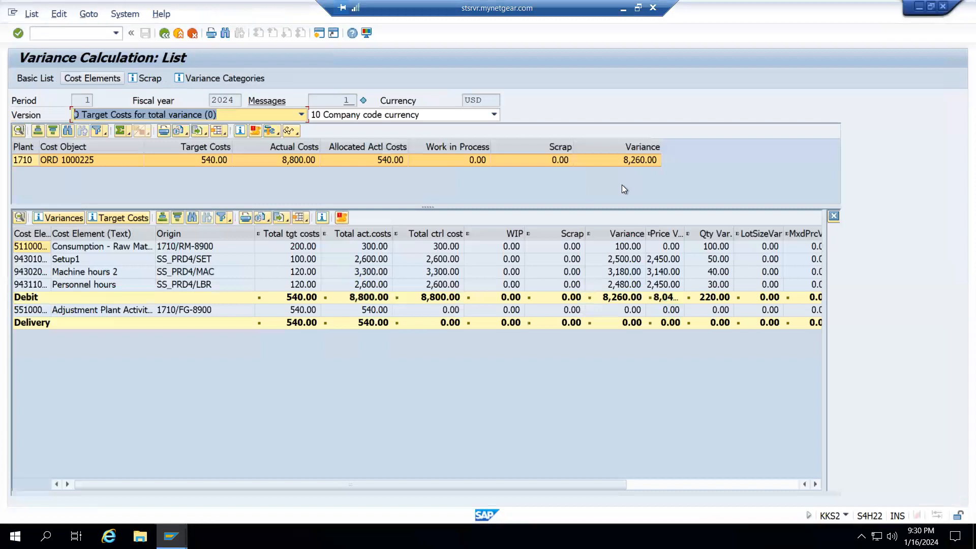
{"action": "double_click", "coordinate": [686, 234]}
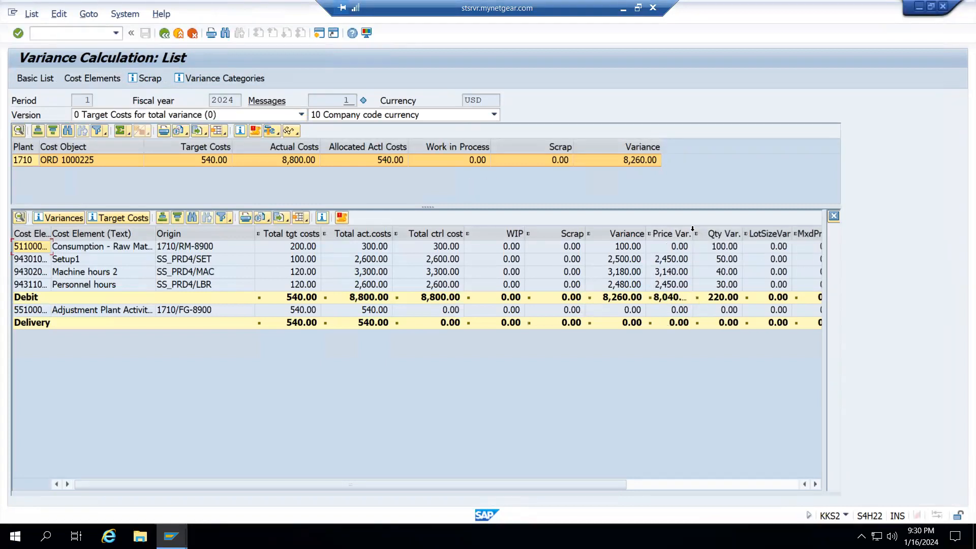
{"action": "double_click", "coordinate": [700, 229]}
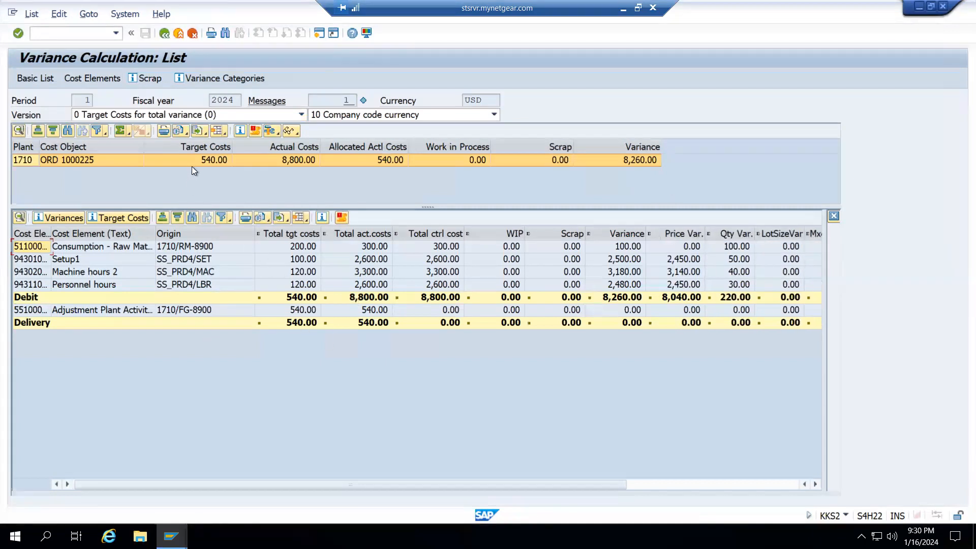
{"action": "left_click", "coordinate": [171, 536]}
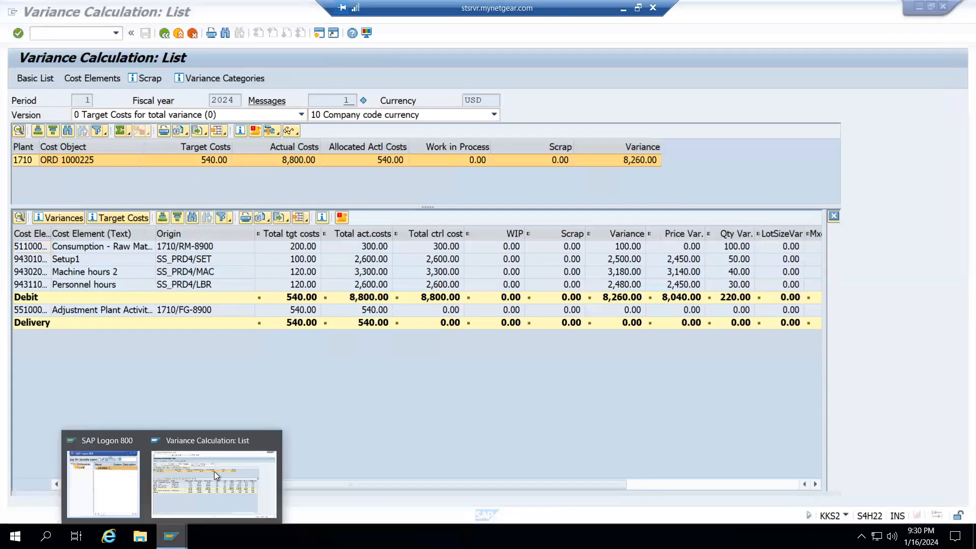
{"action": "left_click", "coordinate": [214, 473]}
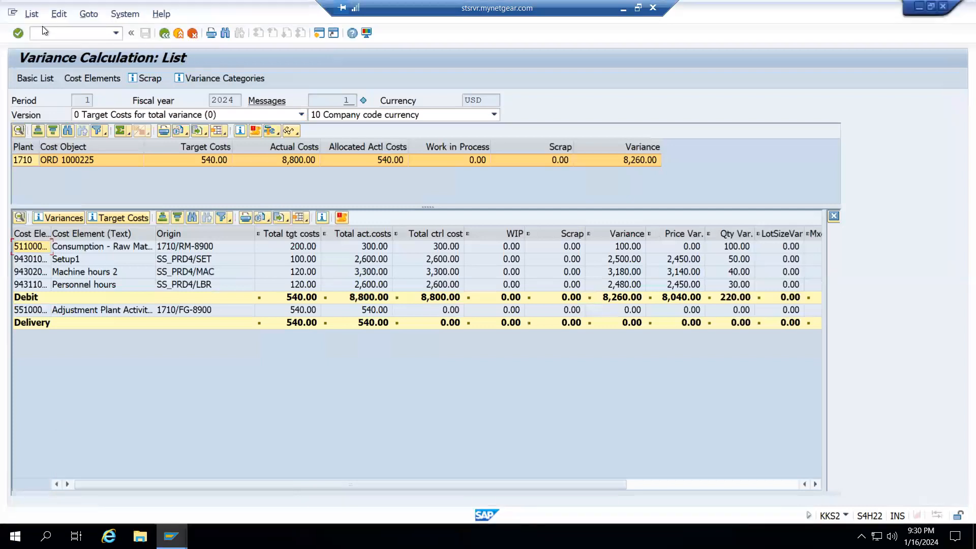
Save the calculated variances, exit variance calculation, and run the KKBC_ORD cost analysis for the Finished Goods - 8900 production order
{"action": "left_click", "coordinate": [145, 33]}
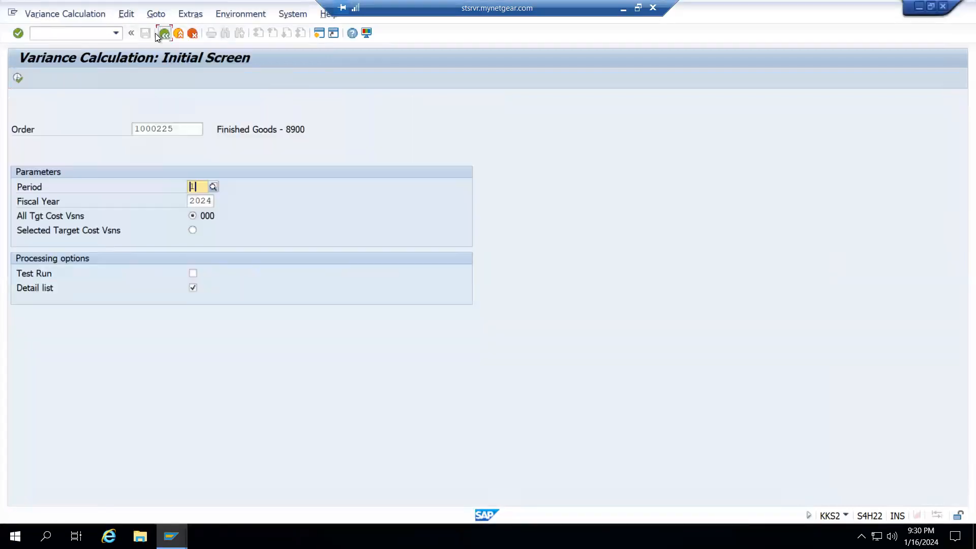
{"action": "left_click", "coordinate": [164, 32]}
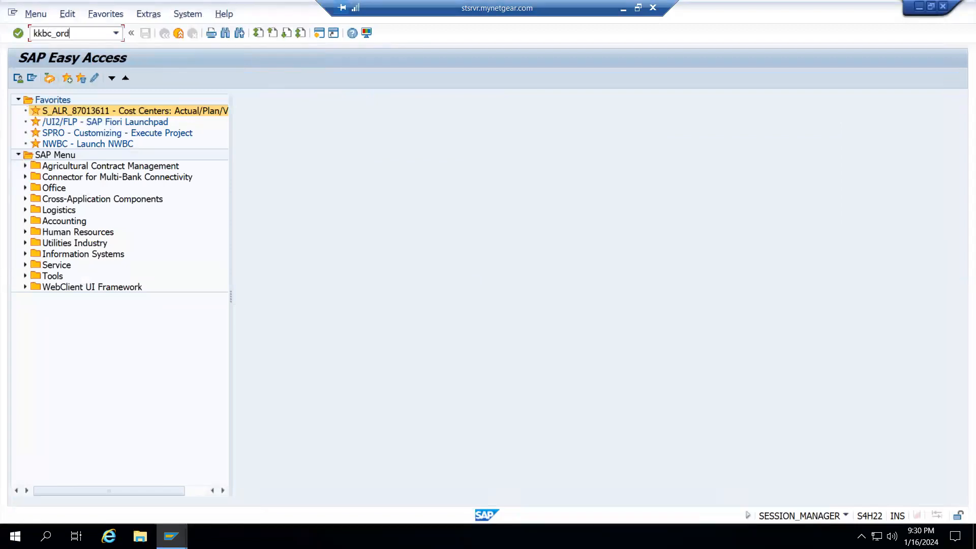
{"action": "key", "text": "Return"}
{"action": "left_click", "coordinate": [17, 77]}
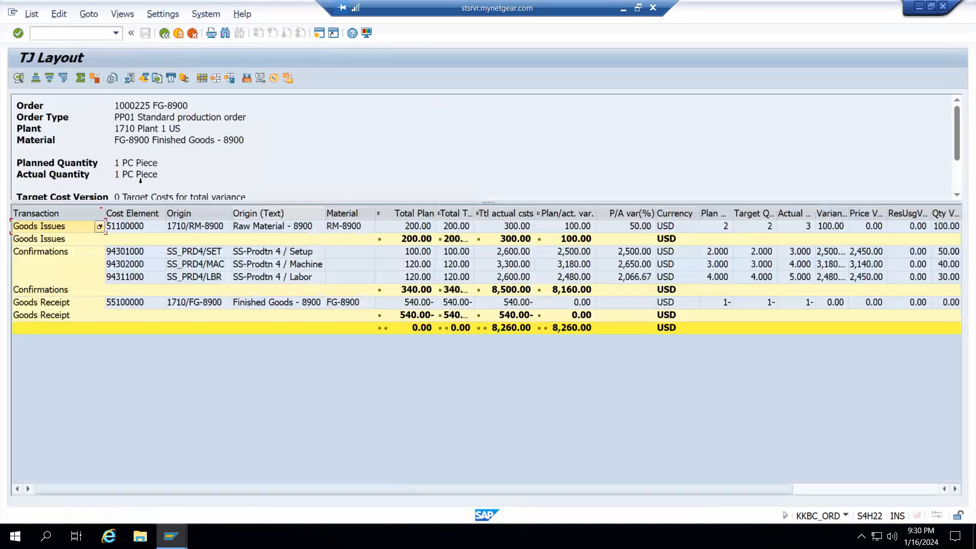
{"action": "right_click", "coordinate": [167, 263]}
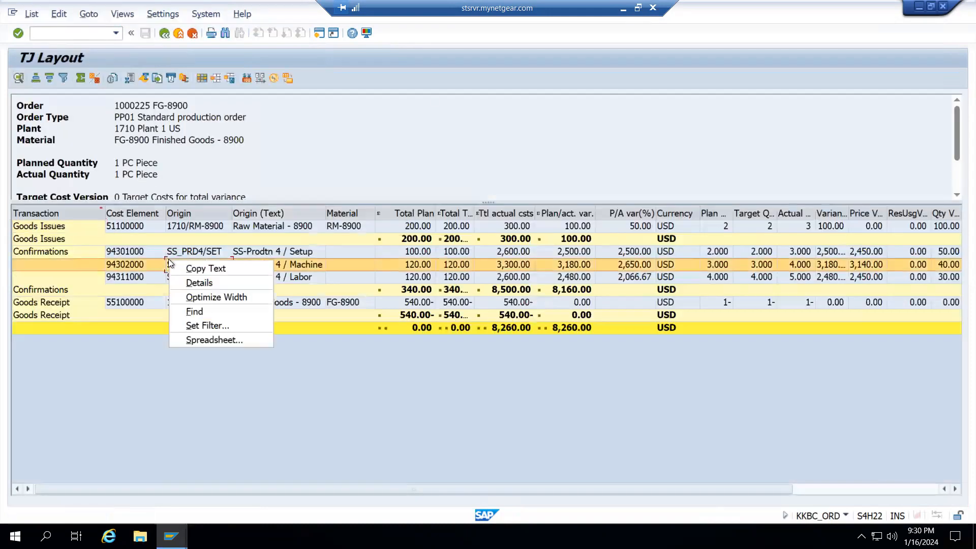
{"action": "key", "text": "Return"}
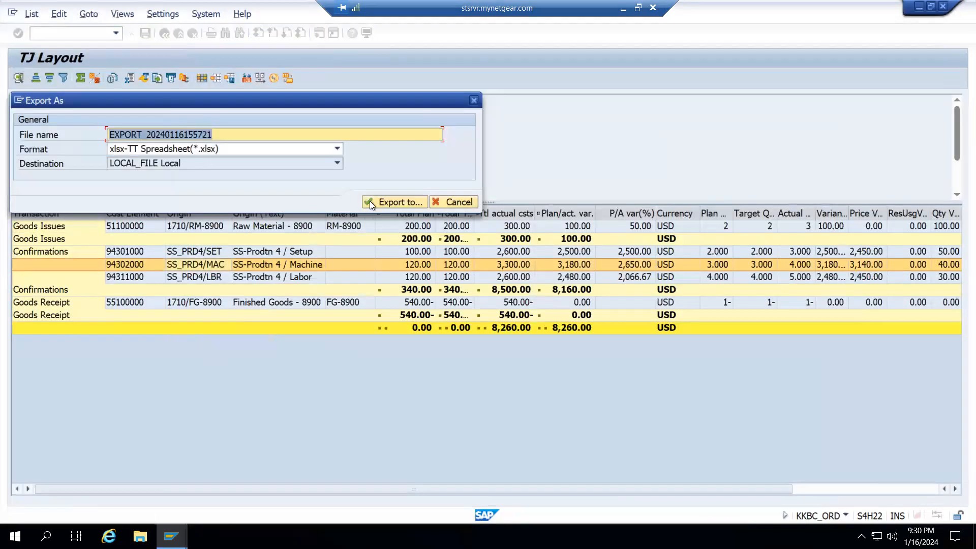
{"action": "left_click", "coordinate": [367, 206]}
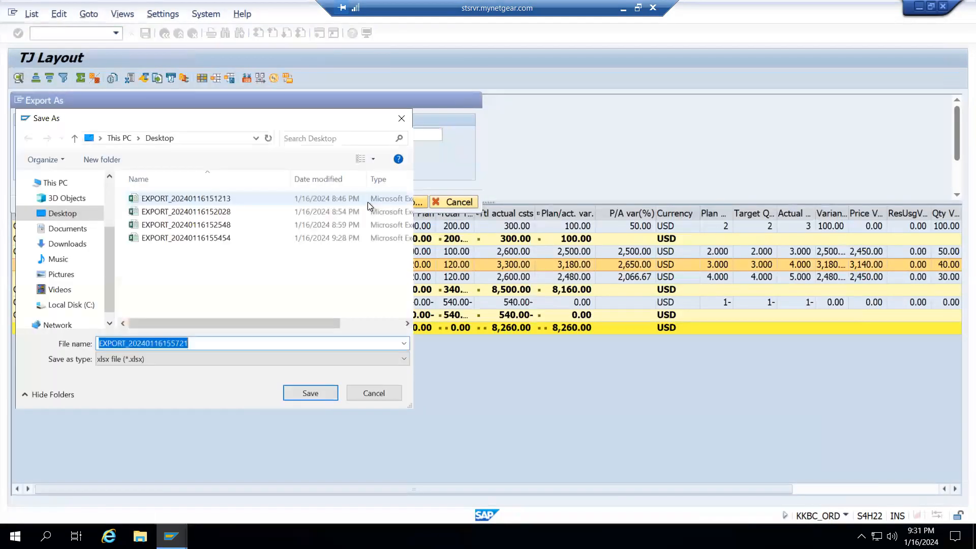
{"action": "left_click", "coordinate": [310, 393]}
{"action": "left_click", "coordinate": [101, 240]}
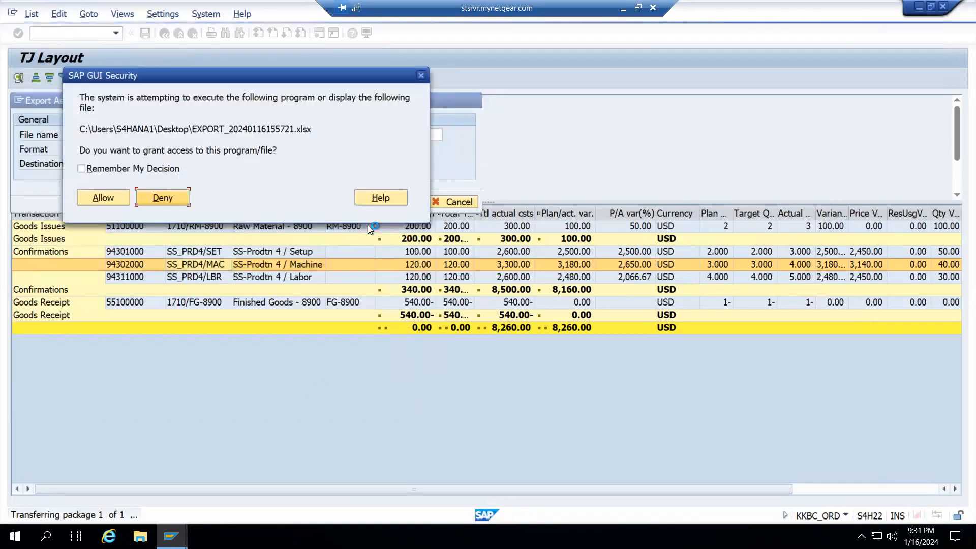
{"action": "left_click", "coordinate": [104, 198]}
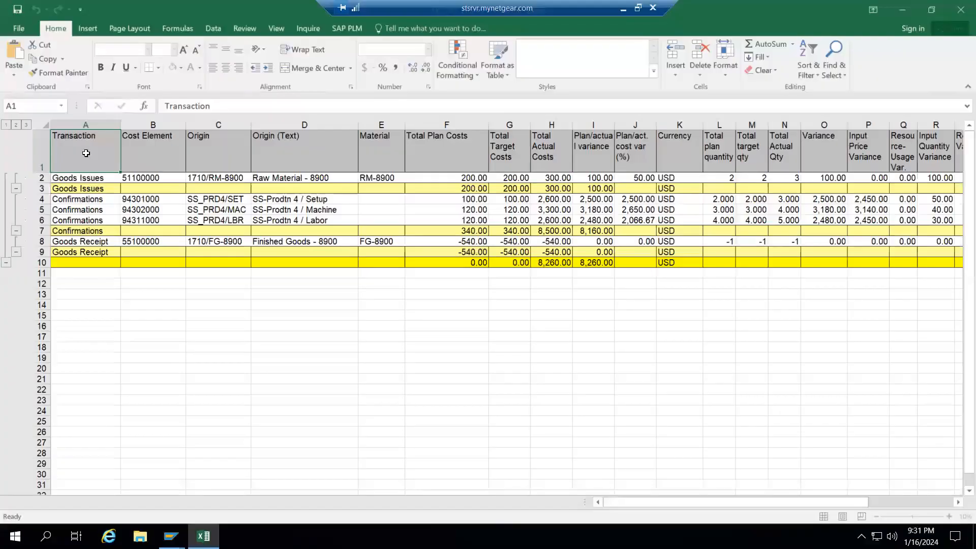
Copy the entire exported table into the Process sheet of the CO Process workbook, starting at A54 below the After AT Revalatn table
{"action": "key", "text": "ctrl+shift+Right"}
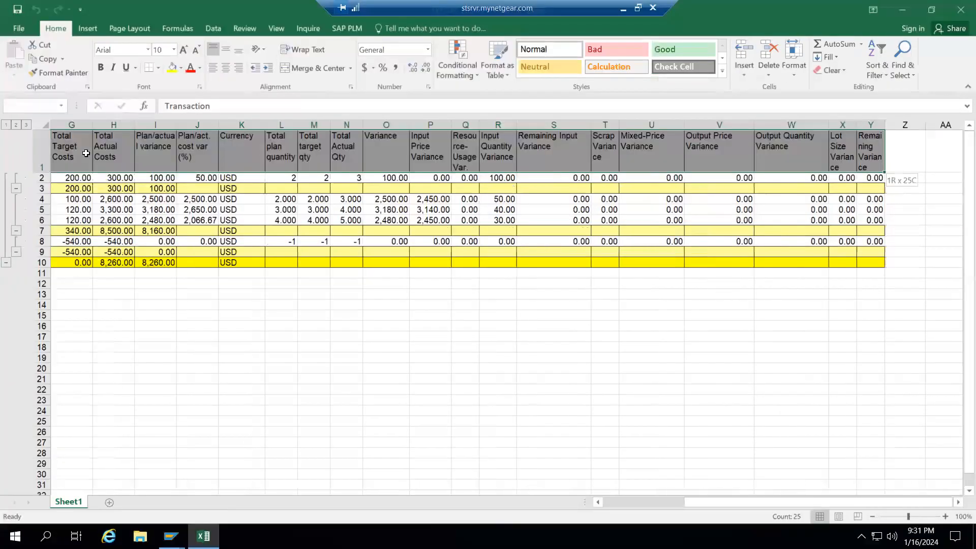
{"action": "key", "text": "ctrl+shift+Down"}
{"action": "key", "text": "ctrl+c"}
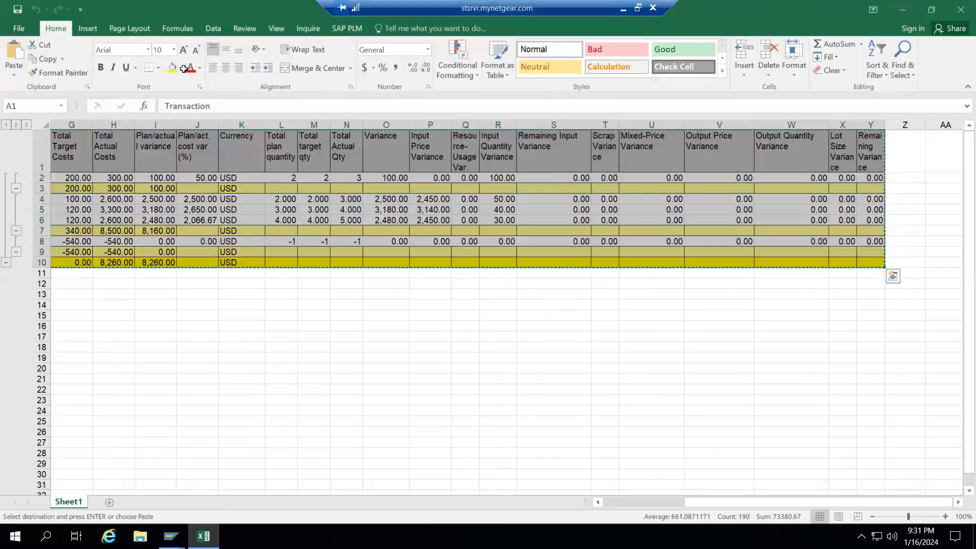
{"action": "key", "text": "alt+Tab"}
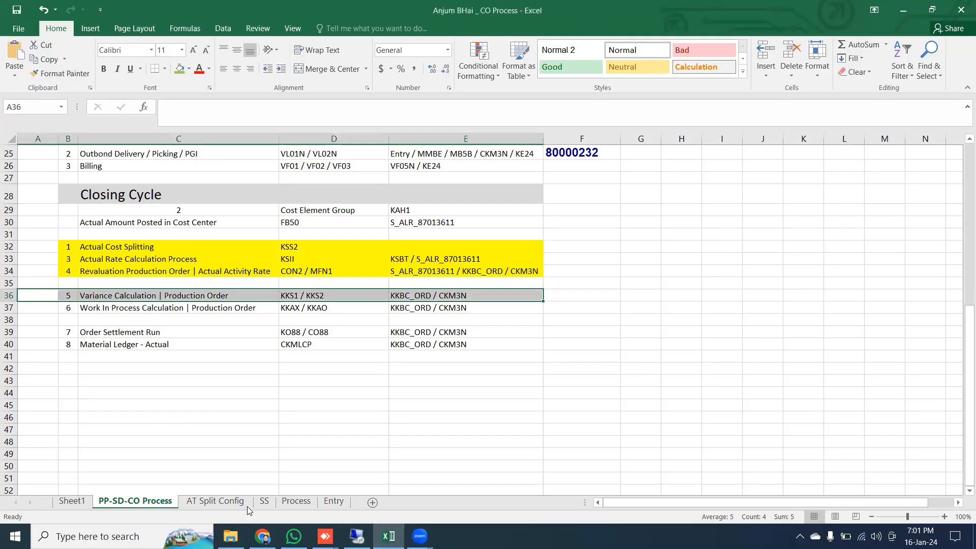
{"action": "left_click", "coordinate": [238, 506]}
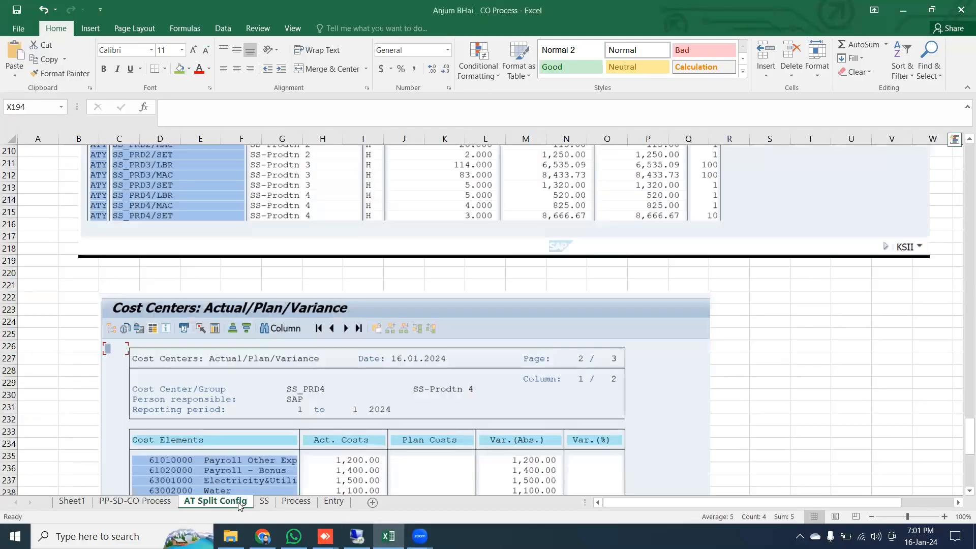
{"action": "left_click", "coordinate": [304, 505]}
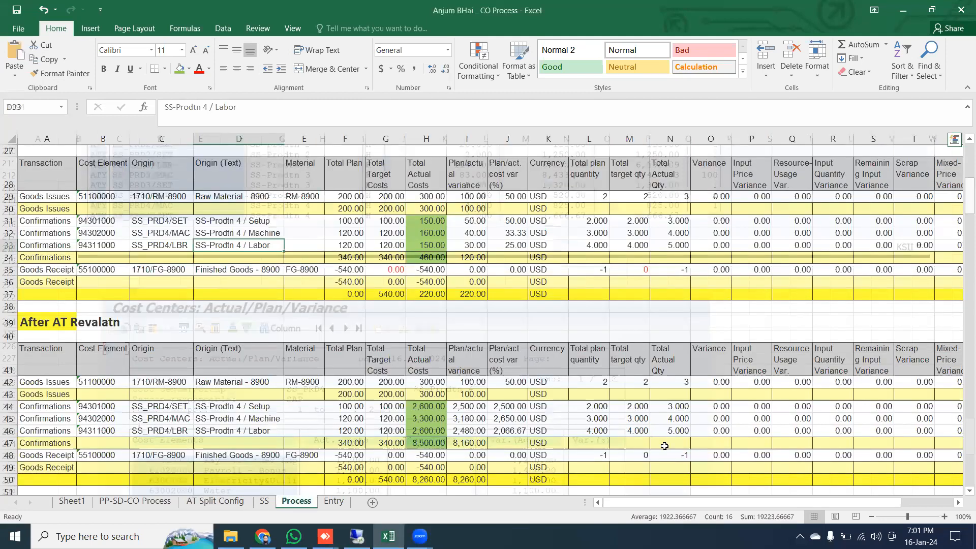
{"action": "scroll", "coordinate": [71, 382], "scroll_direction": "down", "scroll_amount": 4}
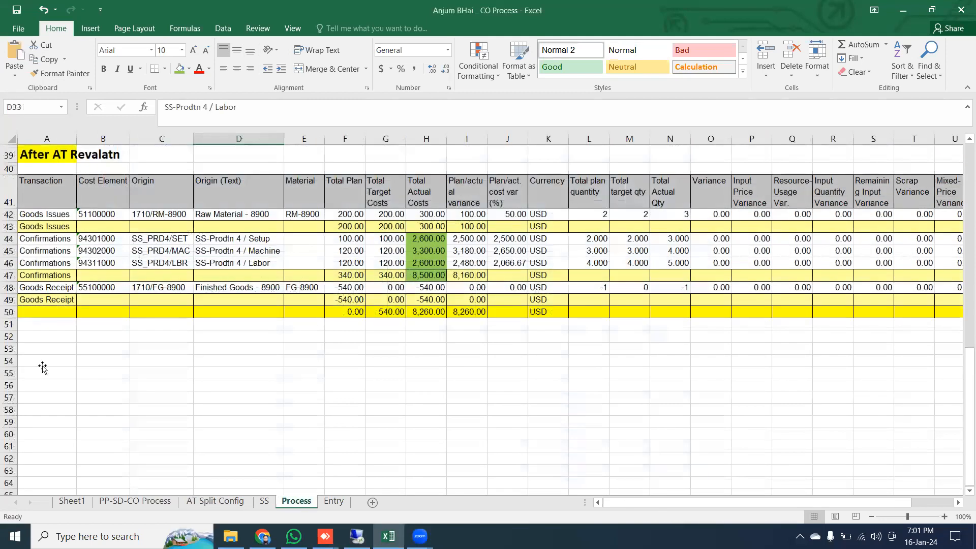
{"action": "left_click", "coordinate": [39, 362]}
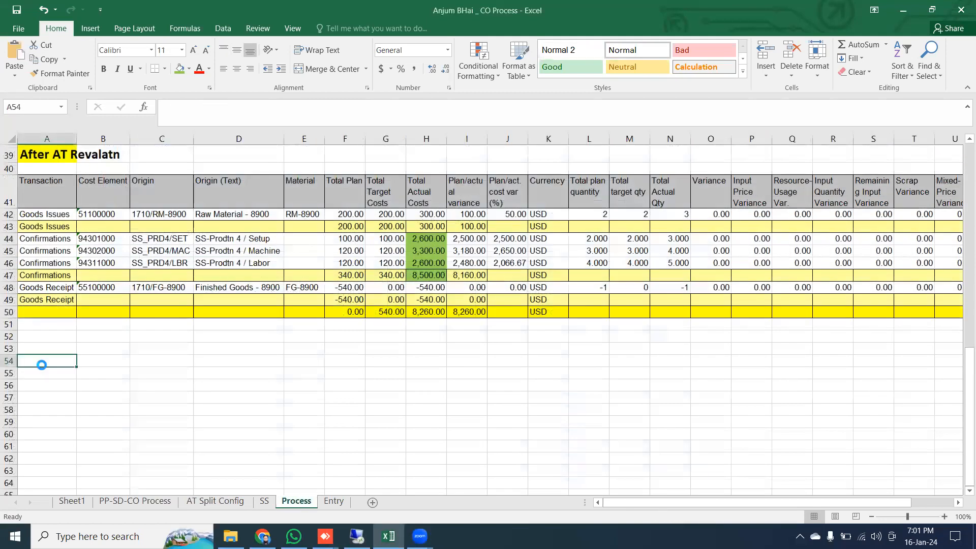
{"action": "key", "text": "ctrl+v"}
Enter the heading "After Variance" in A52 and give it the same formatting as the After AT Revalatn heading
{"action": "left_click", "coordinate": [66, 339]}
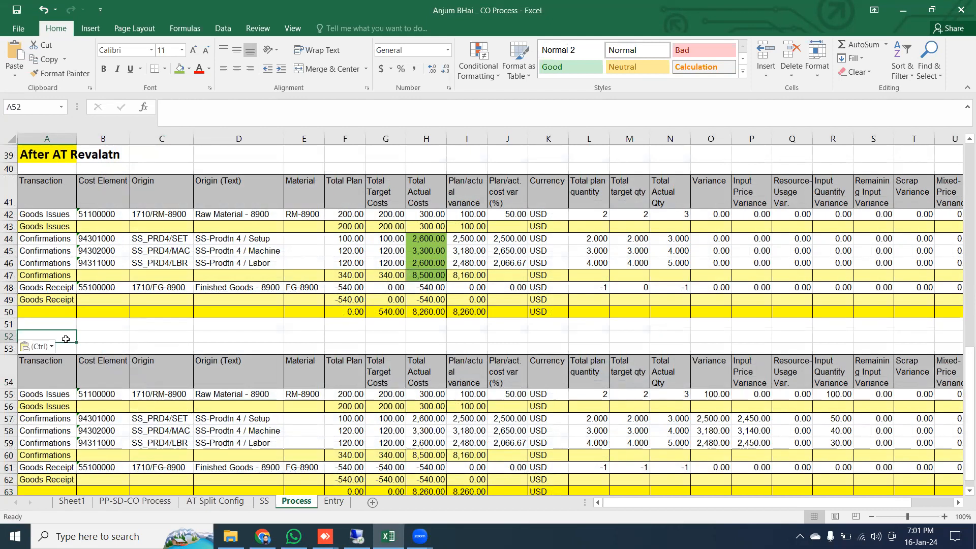
{"action": "type", "text": "After"}
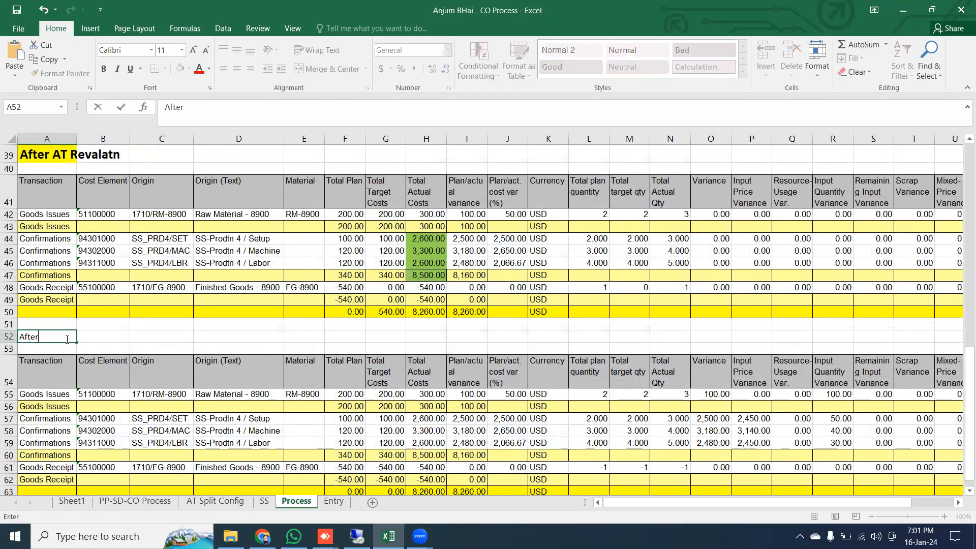
{"action": "type", "text": " Variance"}
{"action": "key", "text": "Return"}
{"action": "left_click", "coordinate": [54, 155]}
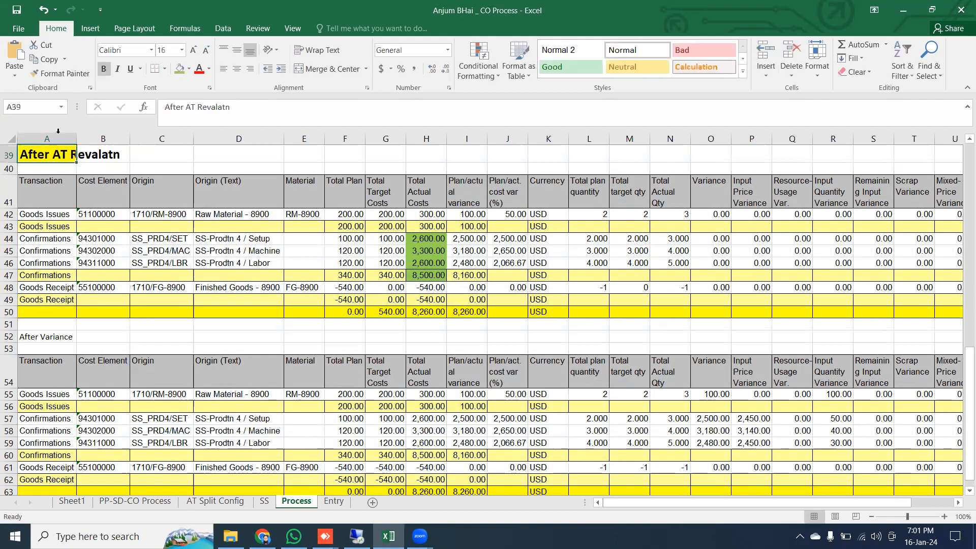
{"action": "left_click", "coordinate": [76, 74]}
{"action": "left_click", "coordinate": [48, 337]}
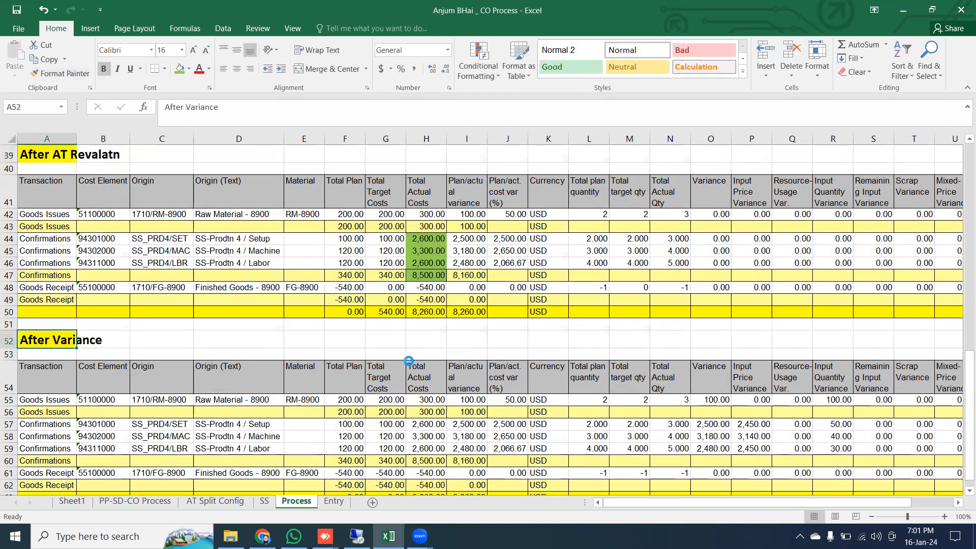
Highlight the FG-8900 goods receipt target costs in G48 and G61 with red font and blue fill
{"action": "scroll", "coordinate": [565, 412], "scroll_direction": "down", "scroll_amount": 1}
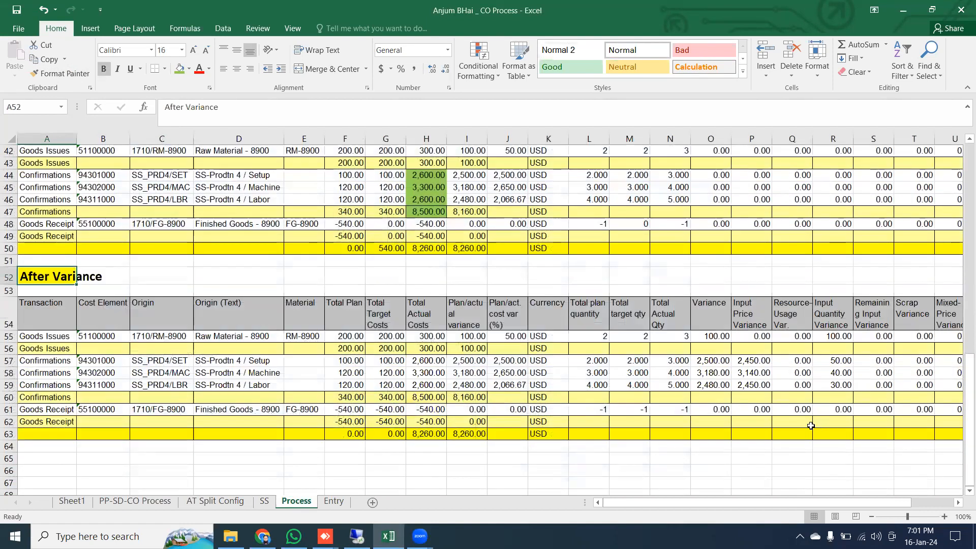
{"action": "left_click_drag", "start_coordinate": [779, 503], "coordinate": [816, 504]}
{"action": "scroll", "coordinate": [719, 453], "scroll_direction": "right", "scroll_amount": 1}
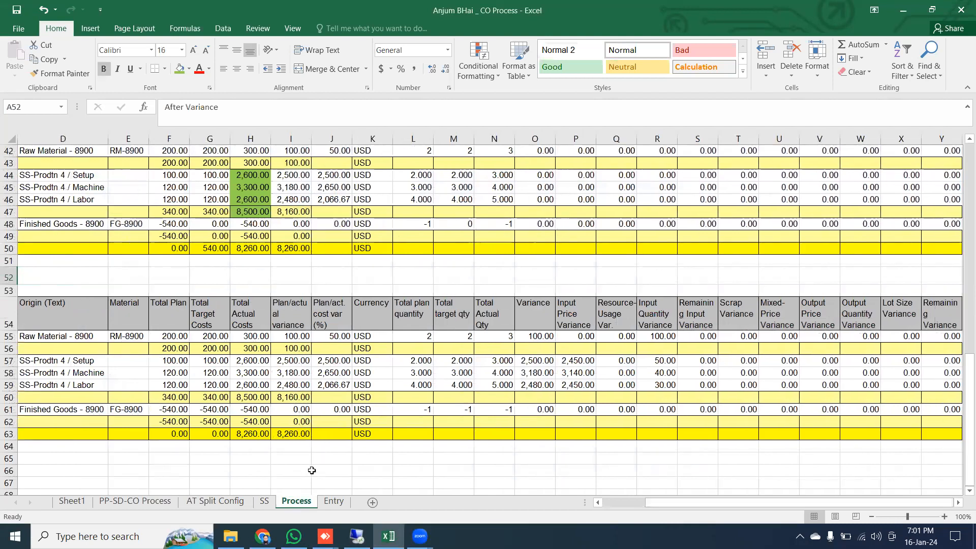
{"action": "scroll", "coordinate": [311, 317], "scroll_direction": "left", "scroll_amount": 3}
{"action": "scroll", "coordinate": [311, 317], "scroll_direction": "up", "scroll_amount": 2}
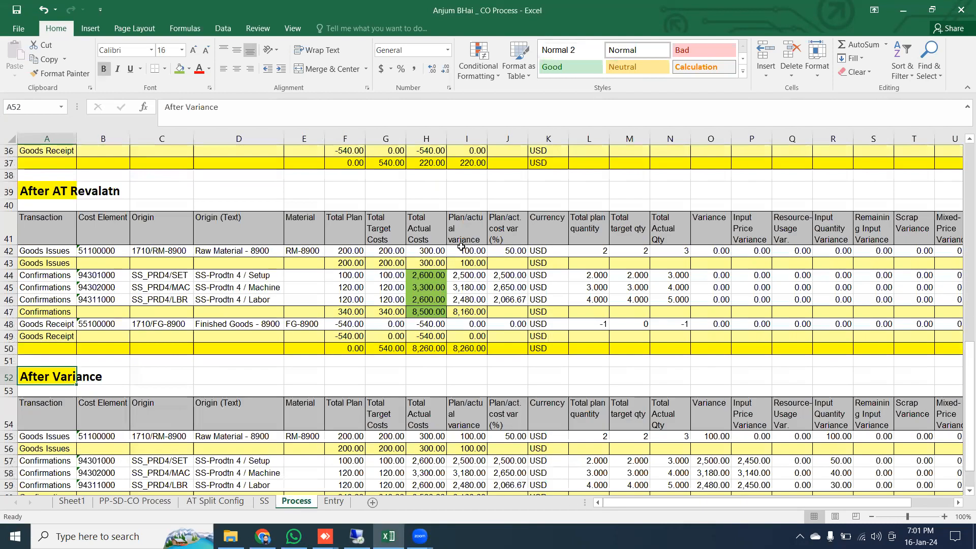
{"action": "scroll", "coordinate": [439, 239], "scroll_direction": "down", "scroll_amount": 1}
{"action": "left_click", "coordinate": [388, 195]}
{"action": "left_click", "coordinate": [387, 288]}
{"action": "scroll", "coordinate": [413, 336], "scroll_direction": "down", "scroll_amount": 1}
{"action": "left_click", "coordinate": [386, 410], "text": "ctrl"}
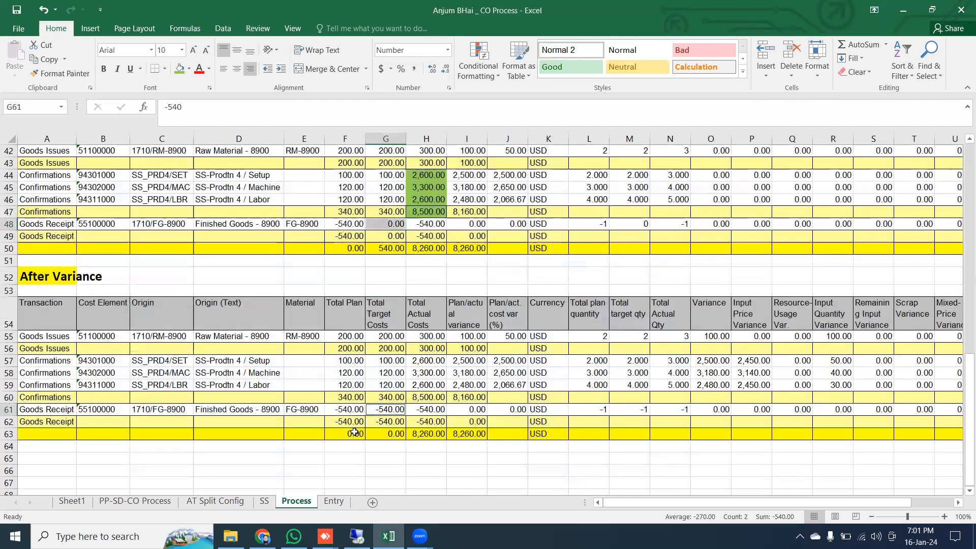
{"action": "left_click", "coordinate": [198, 69]}
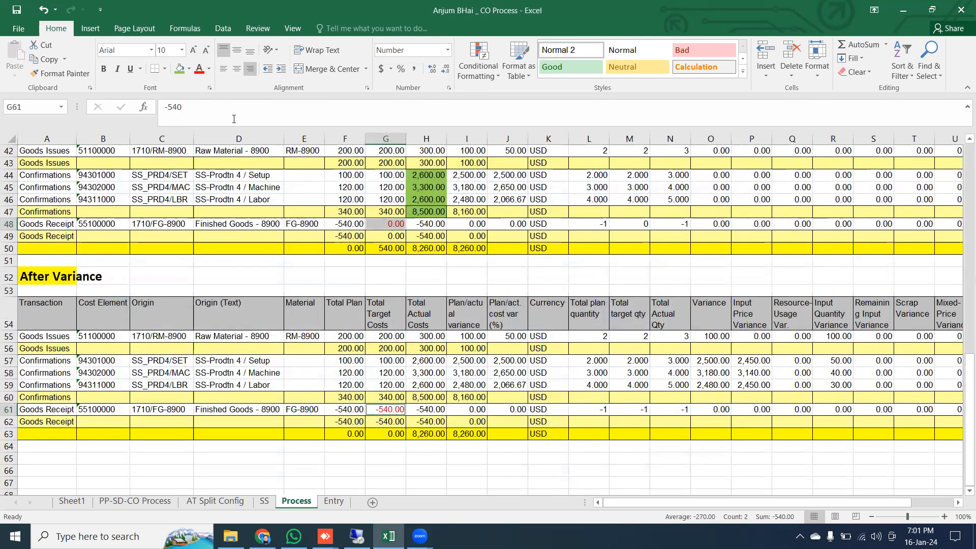
{"action": "left_click", "coordinate": [189, 69]}
{"action": "left_click", "coordinate": [242, 169]}
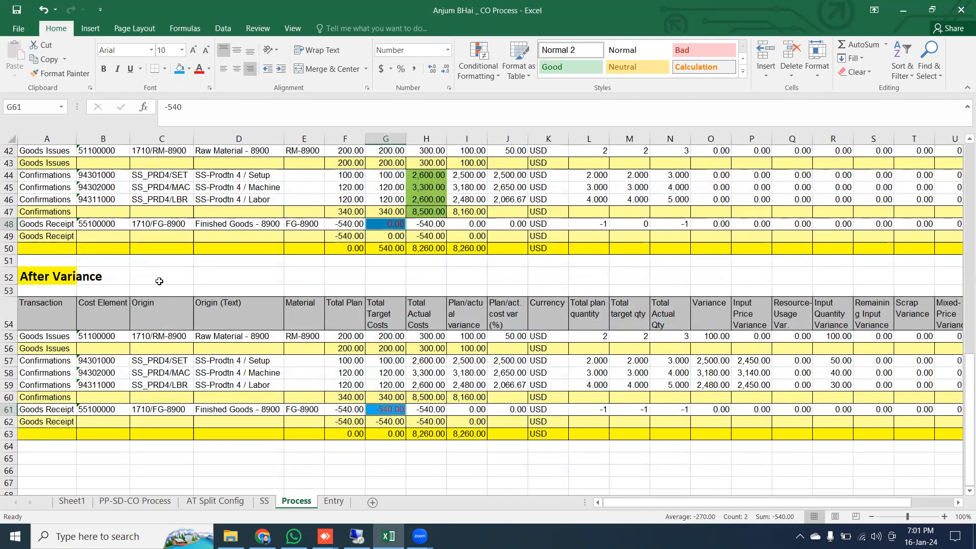
Fill the Variance column blue in both tables, covering O41:O49 and O55:O61
{"action": "scroll", "coordinate": [418, 247], "scroll_direction": "up", "scroll_amount": 1}
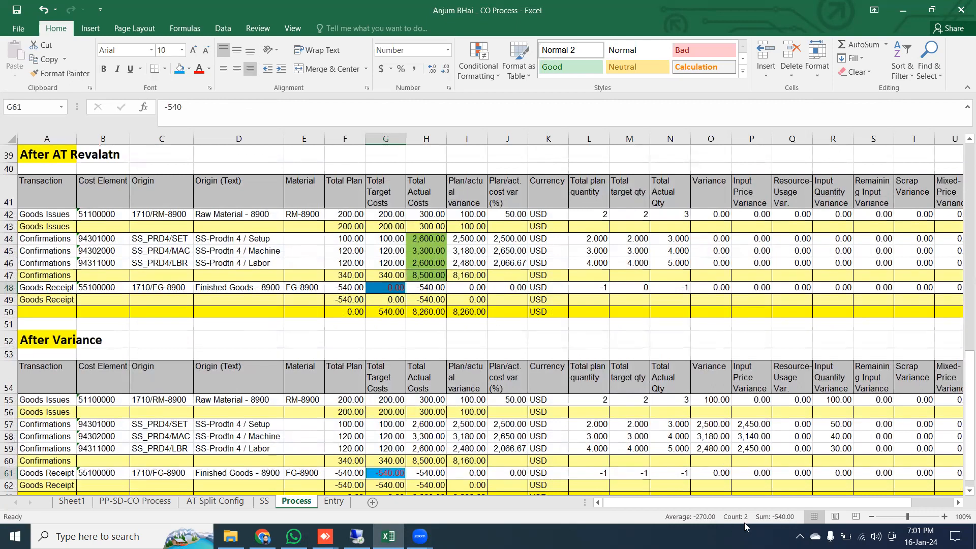
{"action": "left_click_drag", "start_coordinate": [772, 504], "coordinate": [816, 503]}
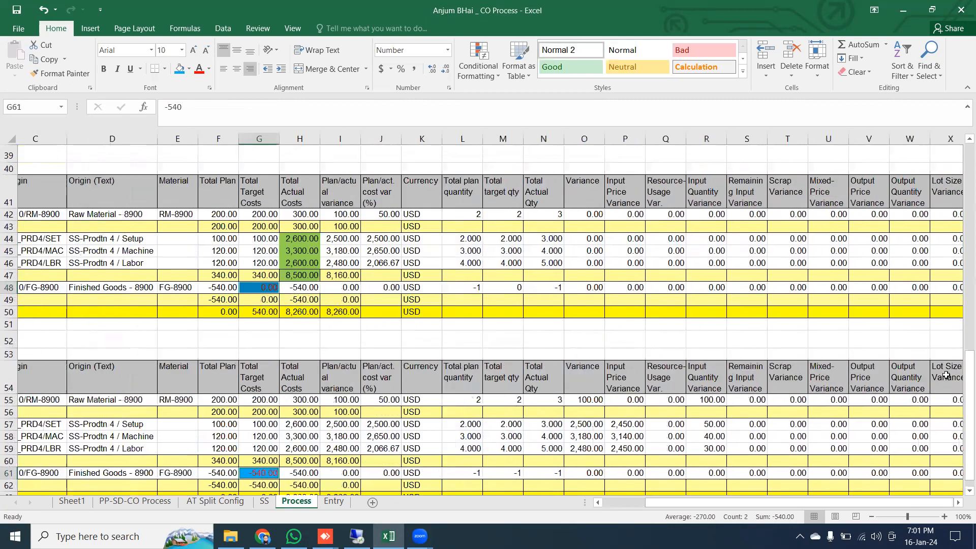
{"action": "left_click", "coordinate": [959, 503]}
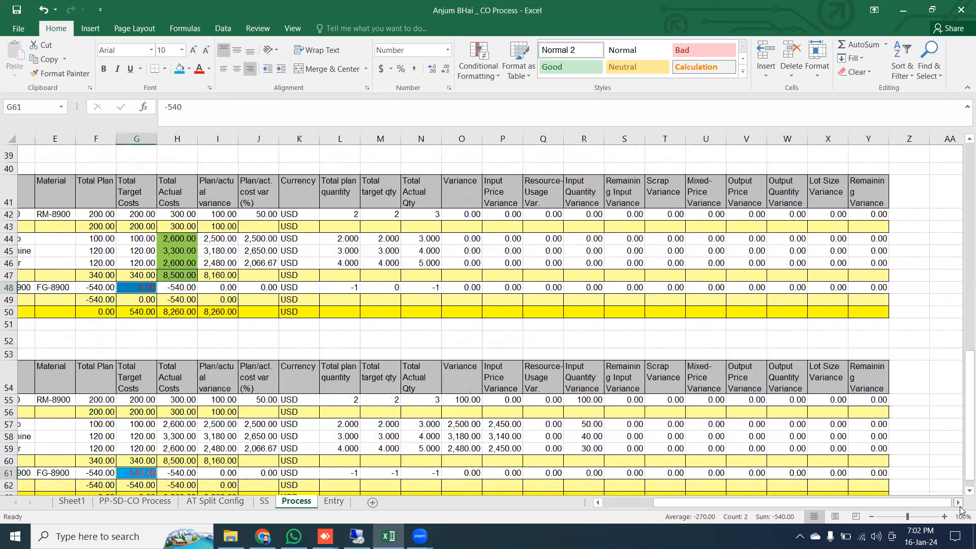
{"action": "left_click_drag", "start_coordinate": [450, 201], "coordinate": [455, 305]}
{"action": "left_click_drag", "start_coordinate": [448, 400], "coordinate": [450, 473]}
{"action": "left_click", "coordinate": [177, 74]}
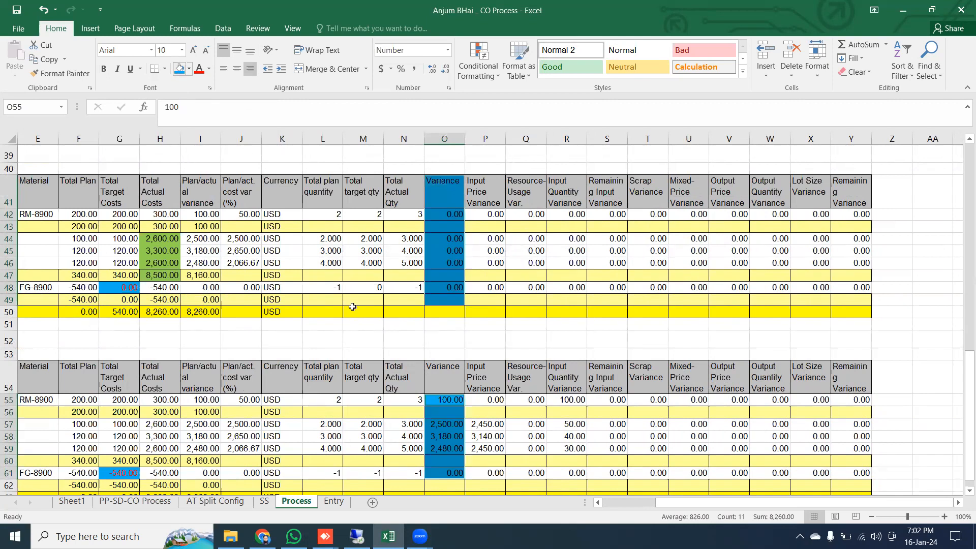
{"action": "left_click", "coordinate": [526, 354]}
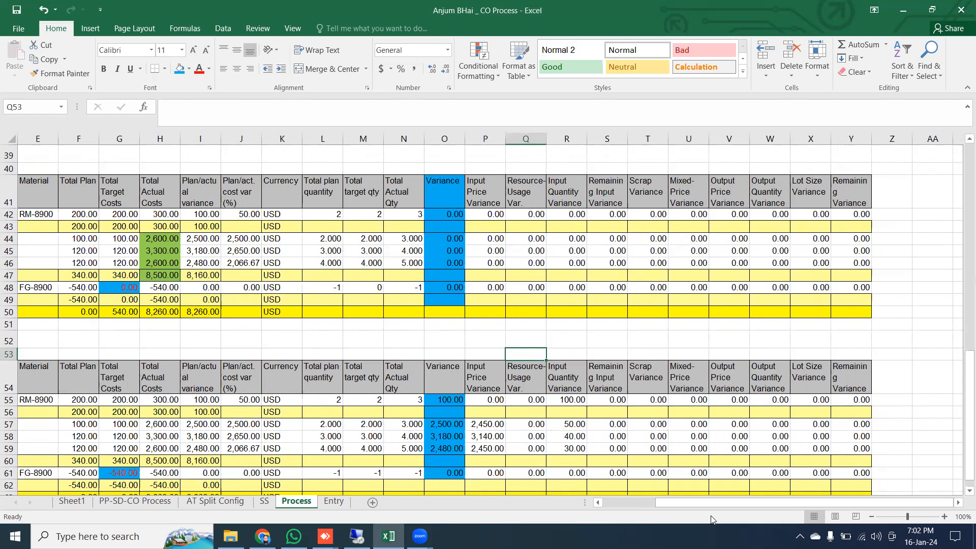
Autofit column A so the After AT Revalatn and After Variance headings fit within it
{"action": "left_click_drag", "start_coordinate": [713, 506], "coordinate": [660, 506]}
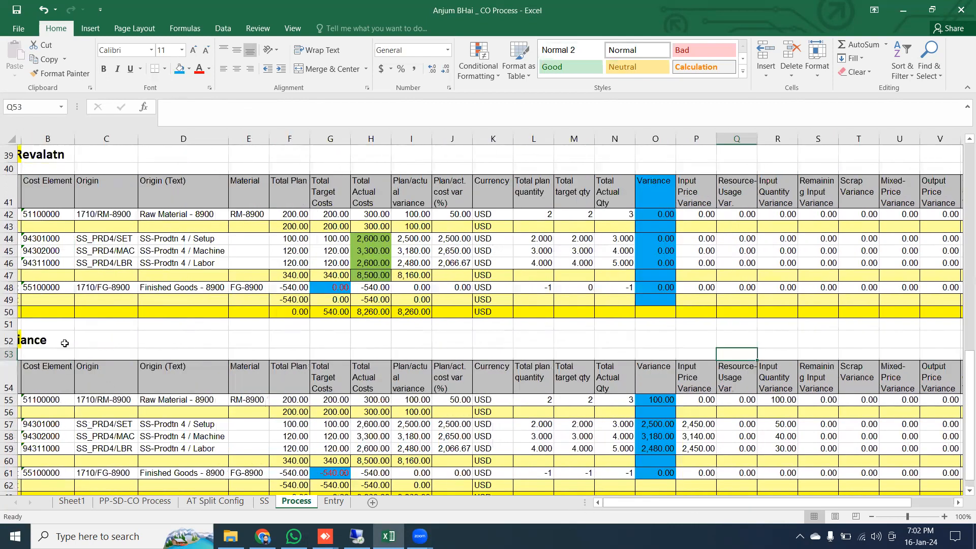
{"action": "left_click", "coordinate": [56, 340]}
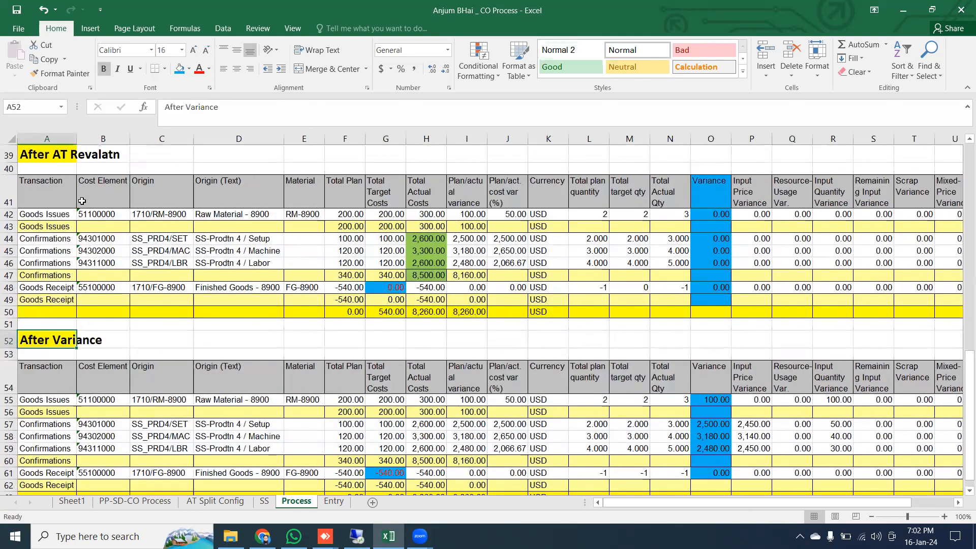
{"action": "double_click", "coordinate": [75, 136]}
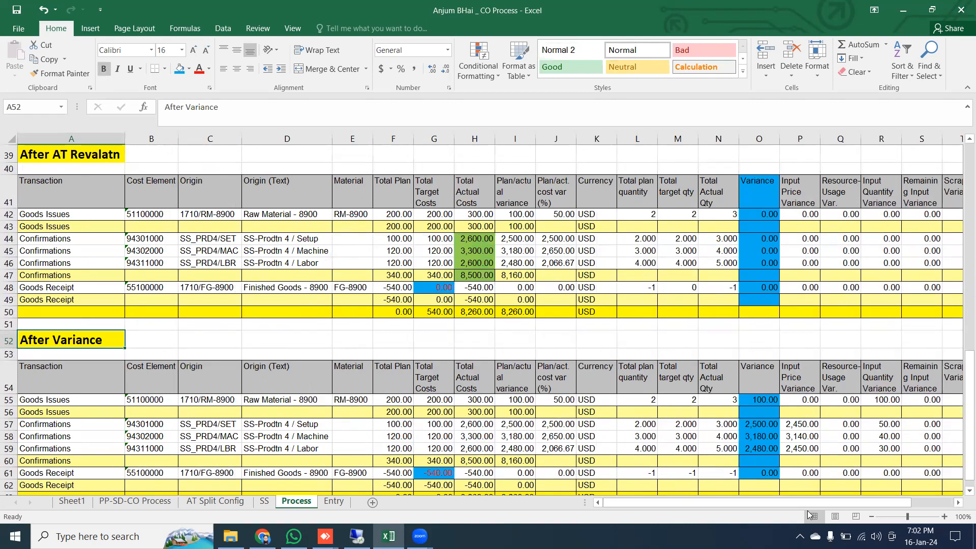
Examine the variance category columns through column Y in the After AT Revalatn and After Variance tables
{"action": "left_click_drag", "start_coordinate": [809, 504], "coordinate": [852, 504]}
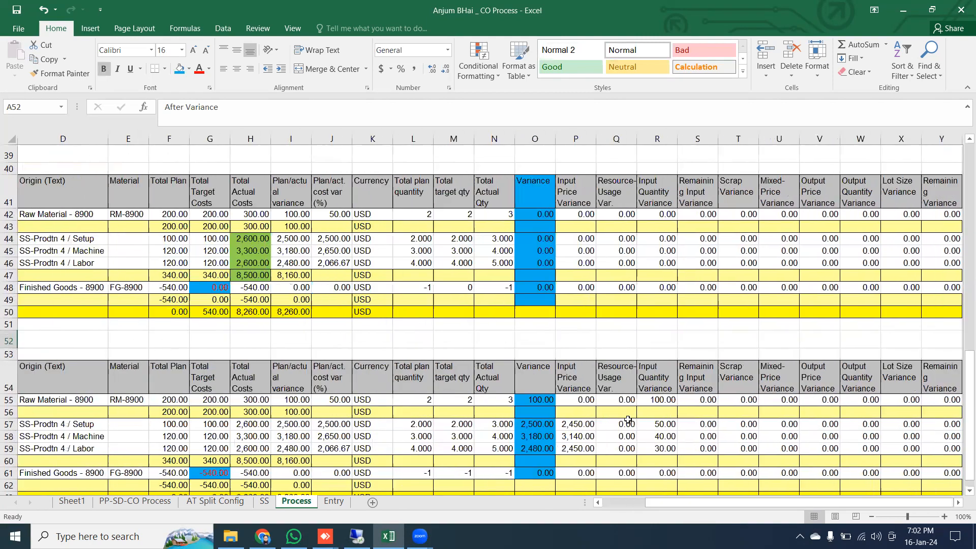
{"action": "scroll", "coordinate": [628, 420], "scroll_direction": "down", "scroll_amount": 1}
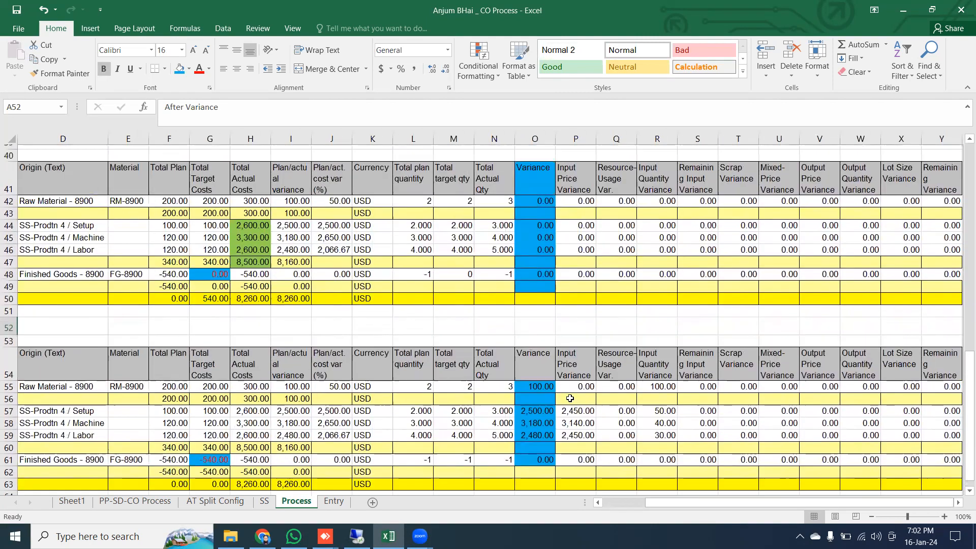
{"action": "scroll", "coordinate": [569, 398], "scroll_direction": "up", "scroll_amount": 1}
{"action": "left_click_drag", "start_coordinate": [692, 503], "coordinate": [611, 504]}
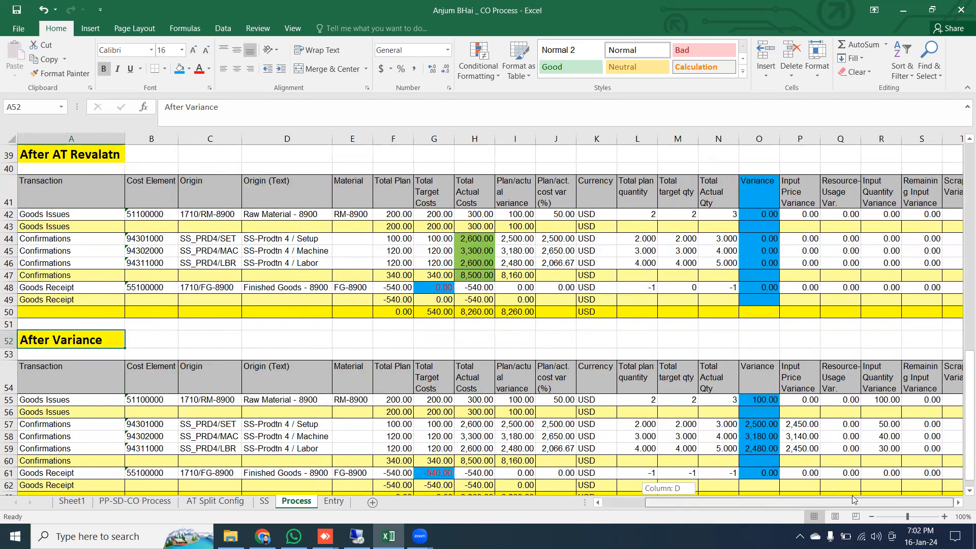
{"action": "left_click_drag", "start_coordinate": [796, 505], "coordinate": [834, 504]}
{"action": "left_click_drag", "start_coordinate": [736, 508], "coordinate": [669, 475]}
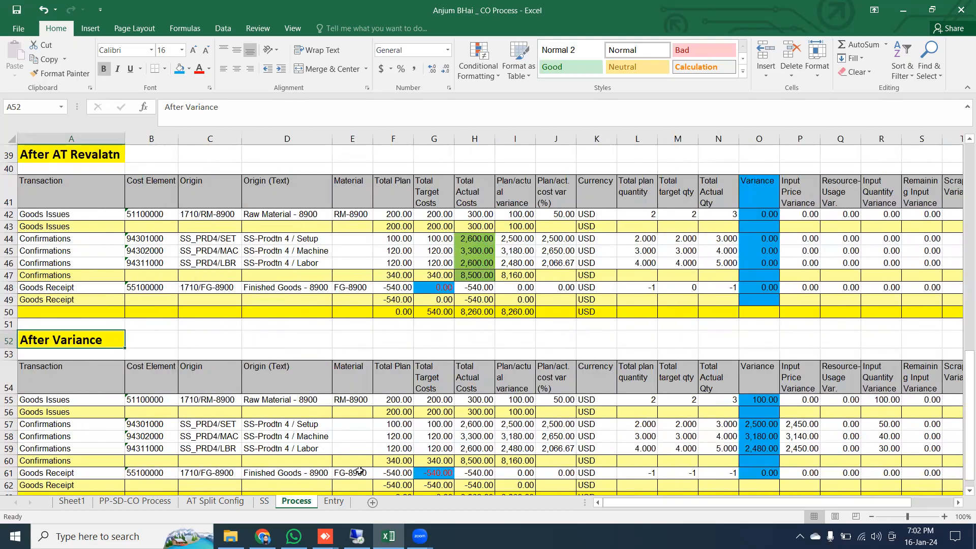
Switch to the remote SAP session, close the exported workbook, and leave the TJ Layout order cost report
{"action": "left_click", "coordinate": [357, 536]}
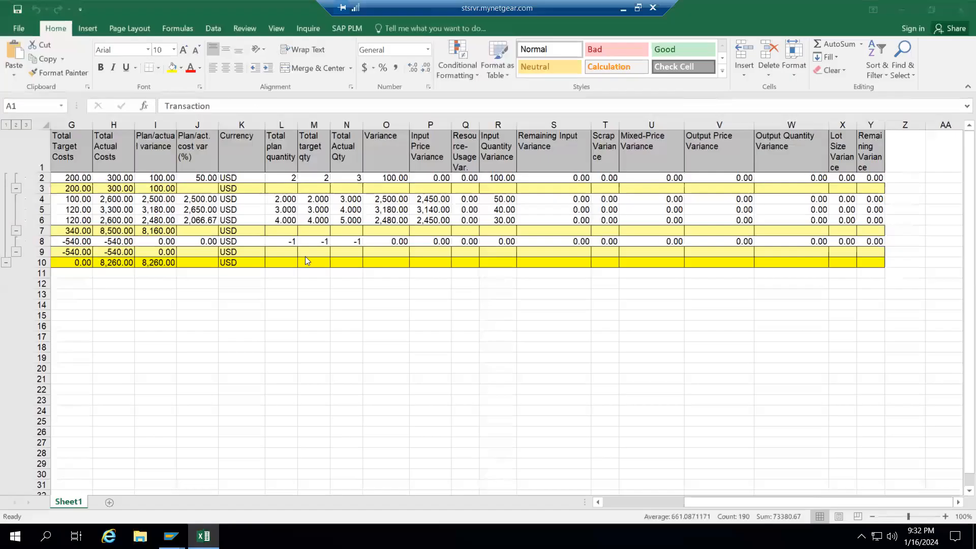
{"action": "left_click", "coordinate": [961, 9]}
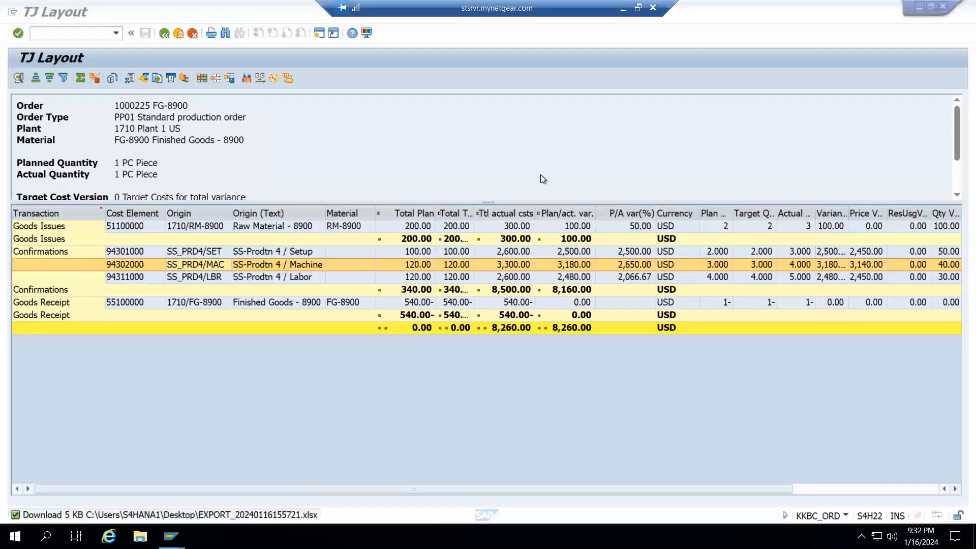
{"action": "key", "text": "shift+F3"}
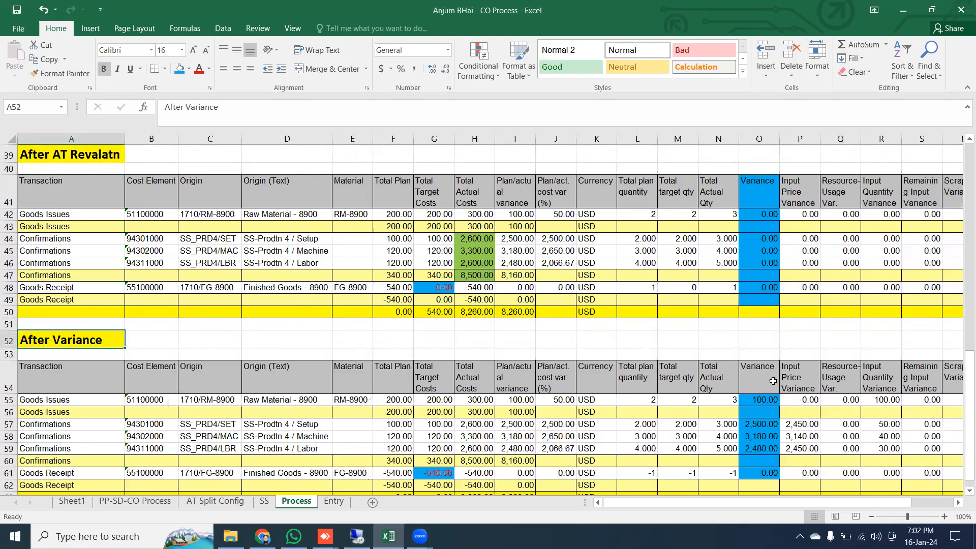
Compare the FG-8900 goods receipt row in the After Variance table with the After AT Revalatn table
{"action": "scroll", "coordinate": [773, 381], "scroll_direction": "down", "scroll_amount": 1}
{"action": "scroll", "coordinate": [774, 381], "scroll_direction": "up", "scroll_amount": 1}
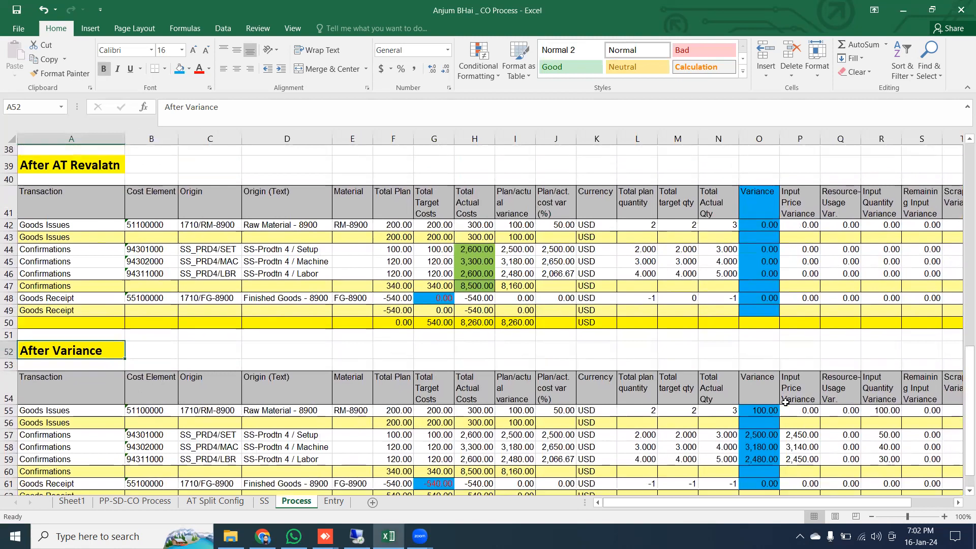
{"action": "scroll", "coordinate": [789, 394], "scroll_direction": "up", "scroll_amount": 1}
{"action": "scroll", "coordinate": [788, 394], "scroll_direction": "down", "scroll_amount": 2}
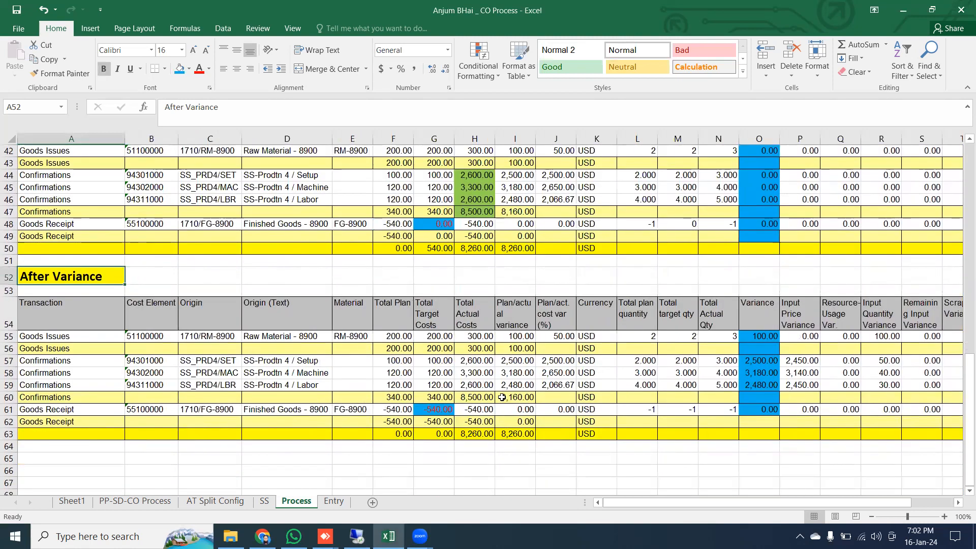
{"action": "left_click", "coordinate": [10, 409]}
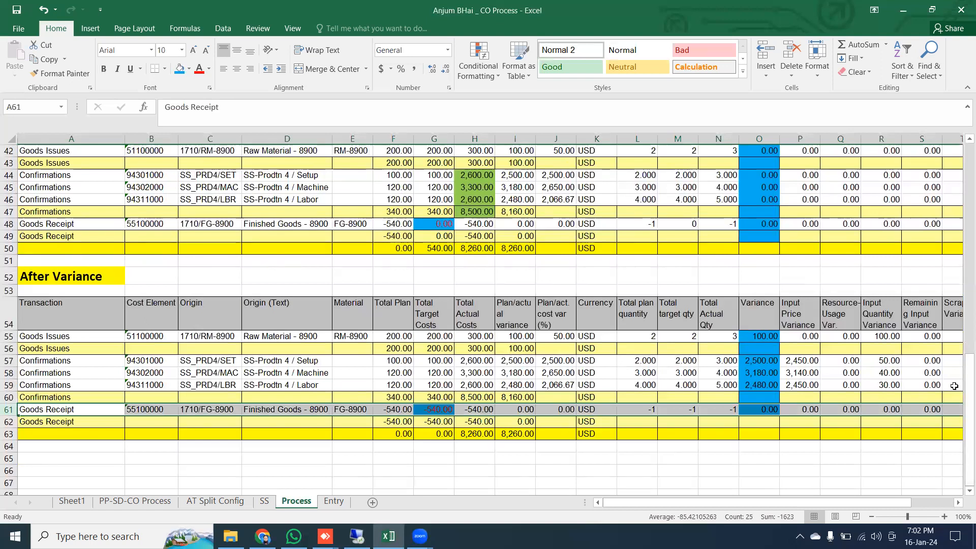
{"action": "scroll", "coordinate": [882, 267], "scroll_direction": "up", "scroll_amount": 1}
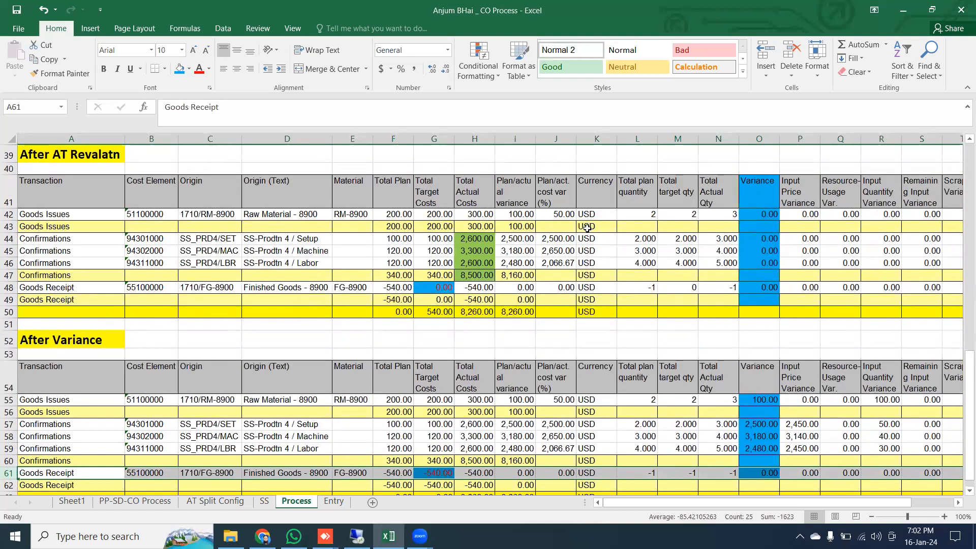
{"action": "scroll", "coordinate": [556, 331], "scroll_direction": "up", "scroll_amount": 6}
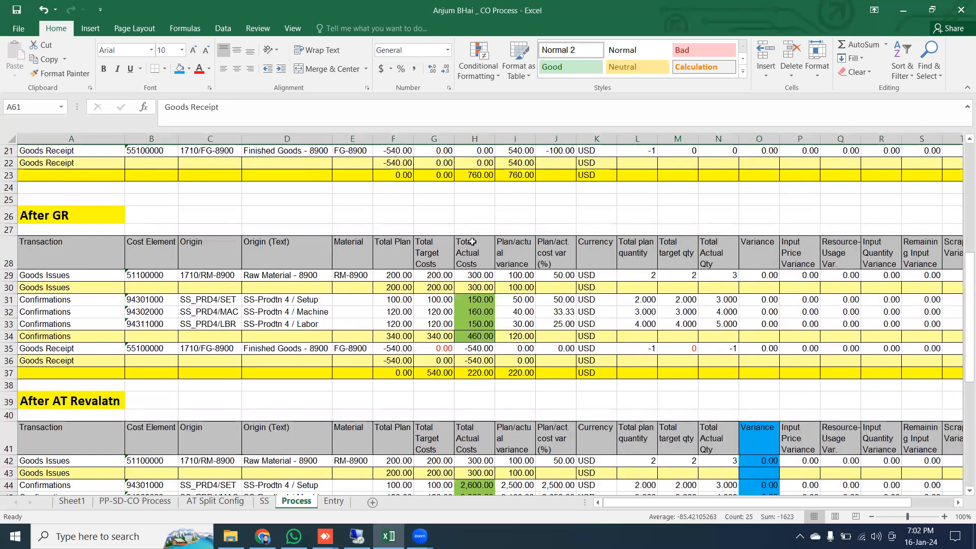
Review target and actual costs in the After GI - CO11N and After GR tables, including the After GR goods receipt row
{"action": "left_click", "coordinate": [83, 218]}
{"action": "scroll", "coordinate": [218, 222], "scroll_direction": "up", "scroll_amount": 3}
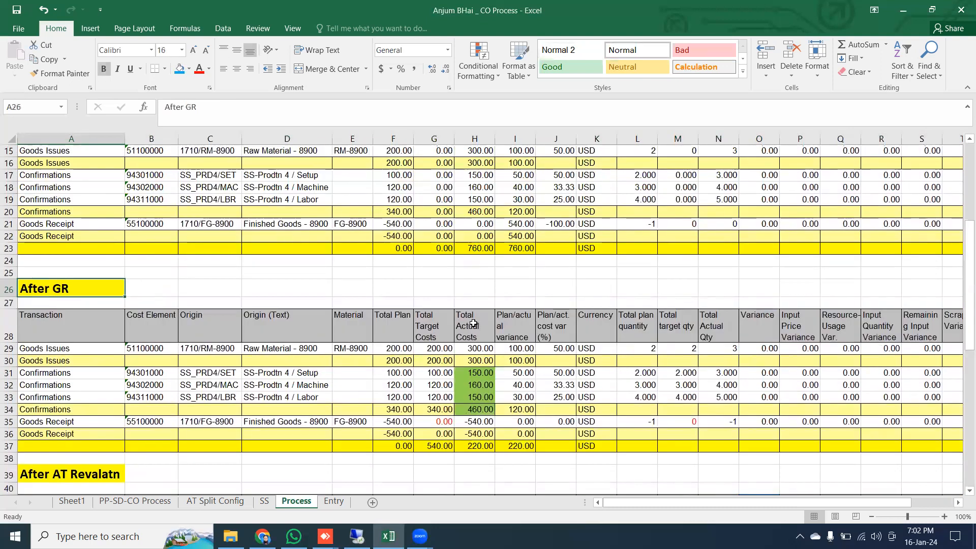
{"action": "left_click", "coordinate": [53, 153]}
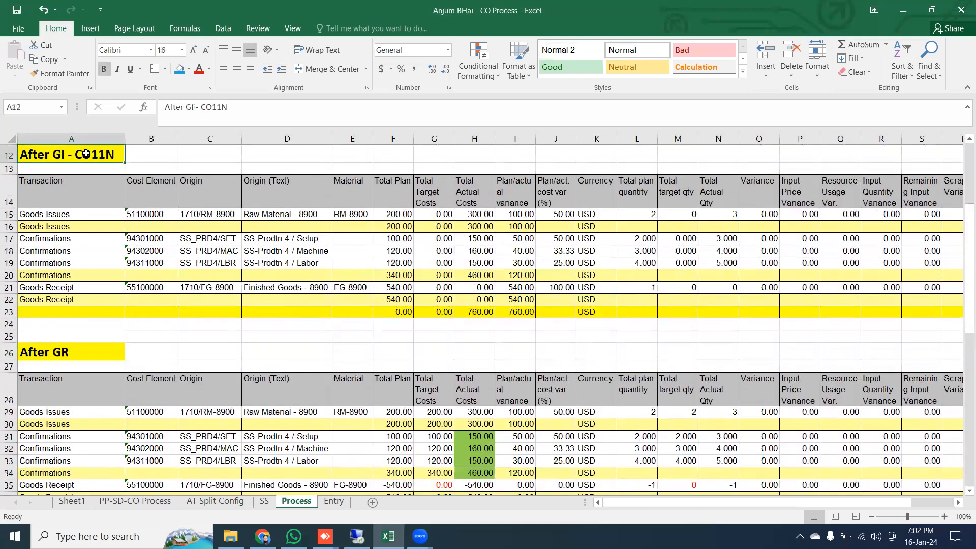
{"action": "left_click_drag", "start_coordinate": [445, 214], "coordinate": [438, 311]}
{"action": "key", "text": "ctrl+v"}
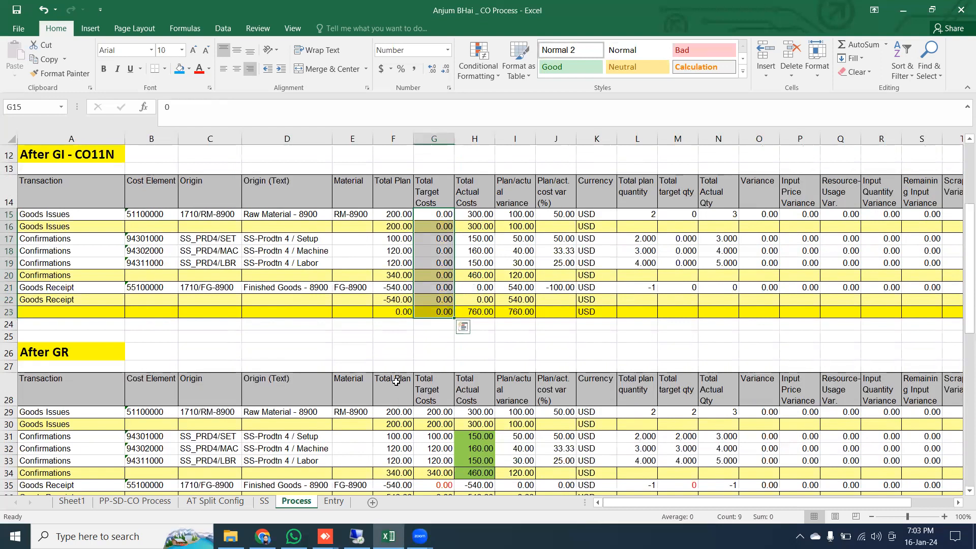
{"action": "scroll", "coordinate": [397, 381], "scroll_direction": "down", "scroll_amount": 1}
{"action": "left_click", "coordinate": [32, 289]}
{"action": "left_click_drag", "start_coordinate": [476, 348], "coordinate": [479, 411]}
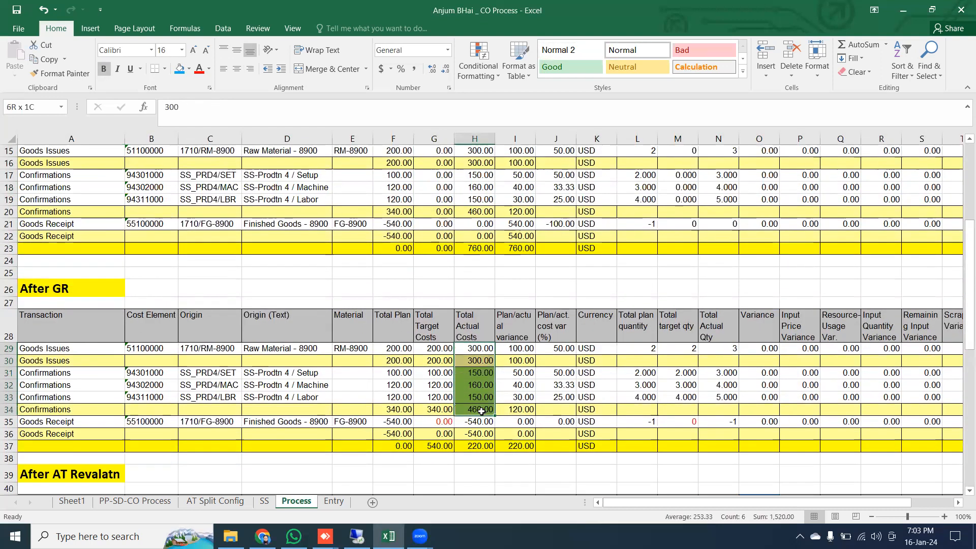
{"action": "key", "text": "ctrl+v"}
{"action": "left_click_drag", "start_coordinate": [439, 349], "coordinate": [446, 417]}
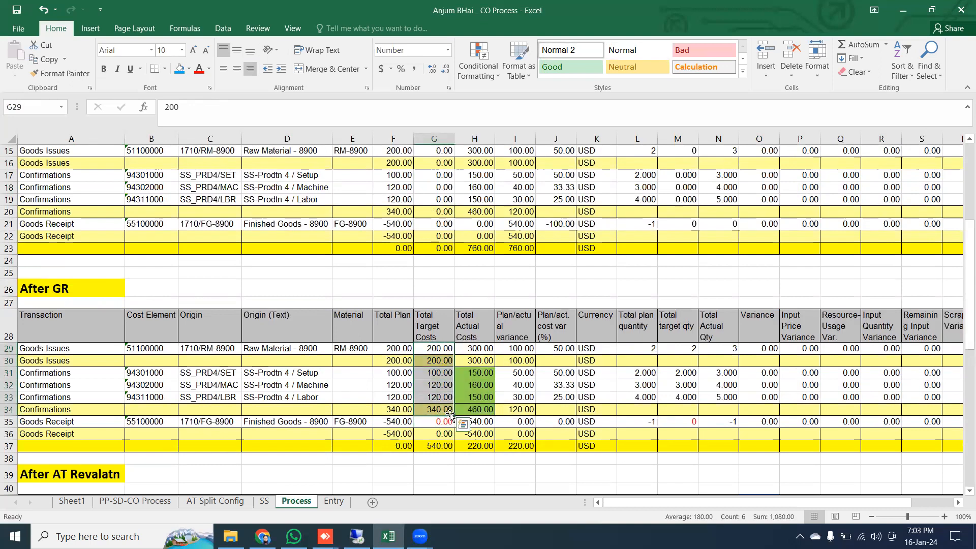
{"action": "left_click", "coordinate": [9, 422]}
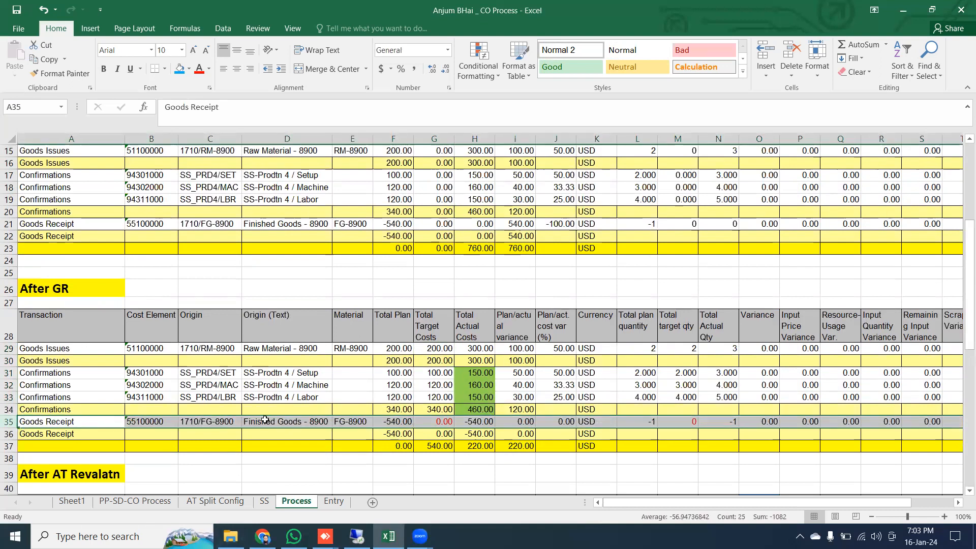
{"action": "left_click", "coordinate": [437, 422]}
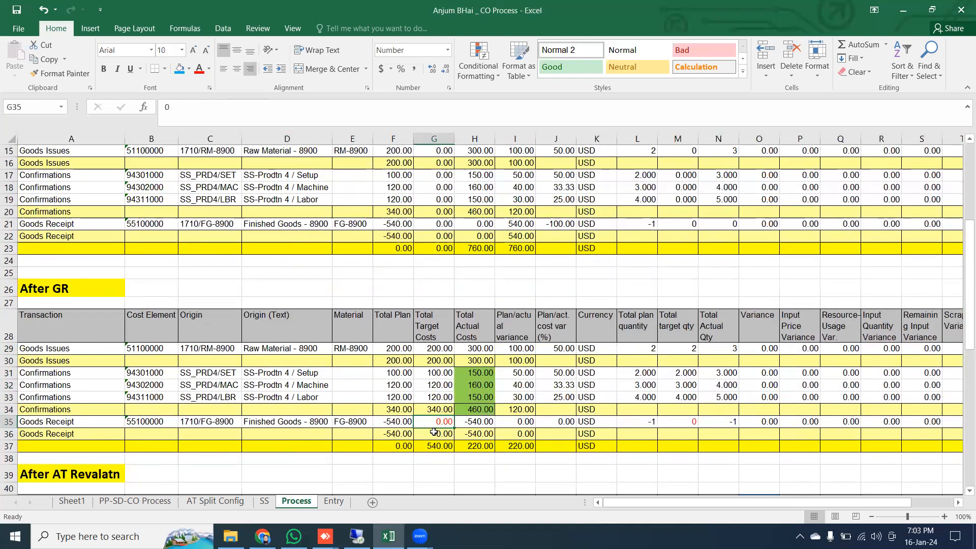
Fill the Total Target Costs headers in G41 and G54 blue
{"action": "scroll", "coordinate": [434, 431], "scroll_direction": "down", "scroll_amount": 8}
{"action": "scroll", "coordinate": [452, 299], "scroll_direction": "up", "scroll_amount": 4}
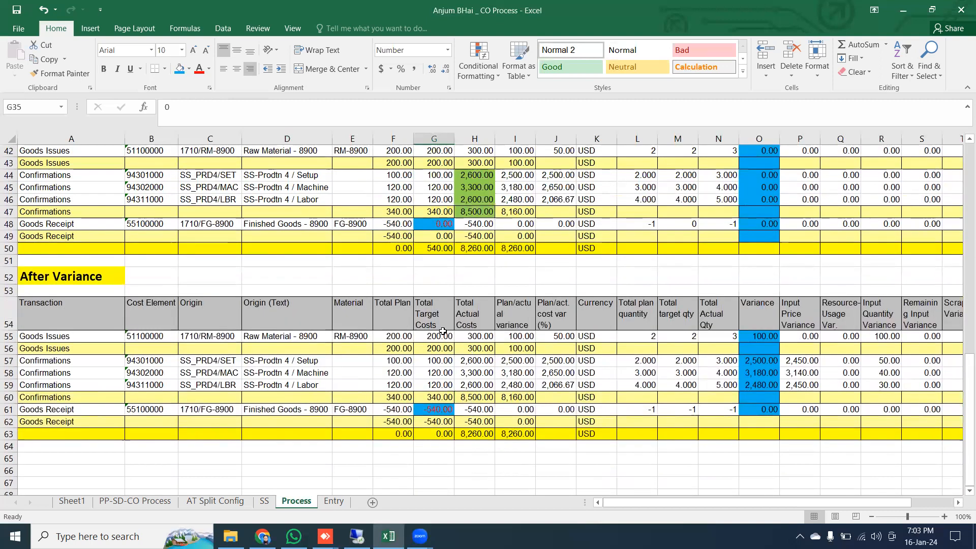
{"action": "left_click", "coordinate": [46, 189]}
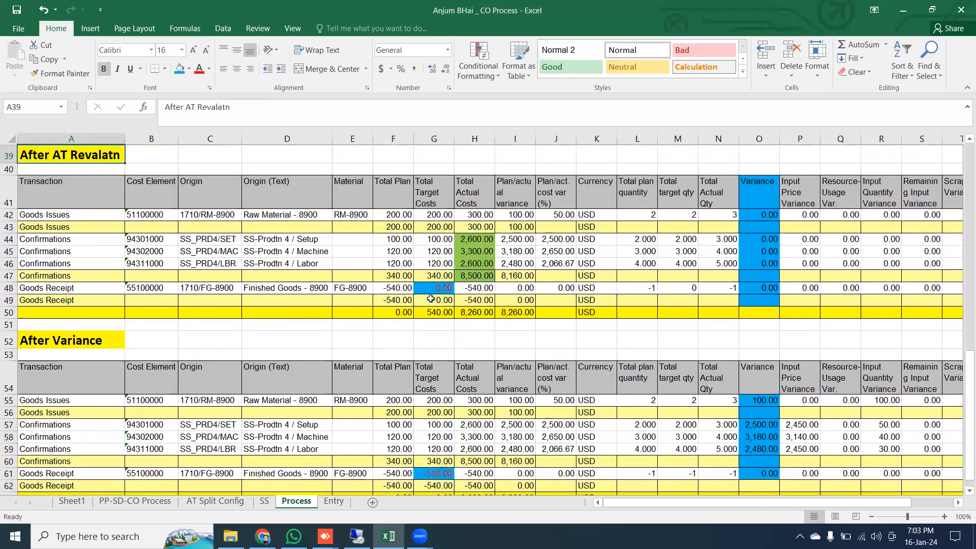
{"action": "scroll", "coordinate": [438, 326], "scroll_direction": "down", "scroll_amount": 1}
{"action": "left_click", "coordinate": [441, 287]}
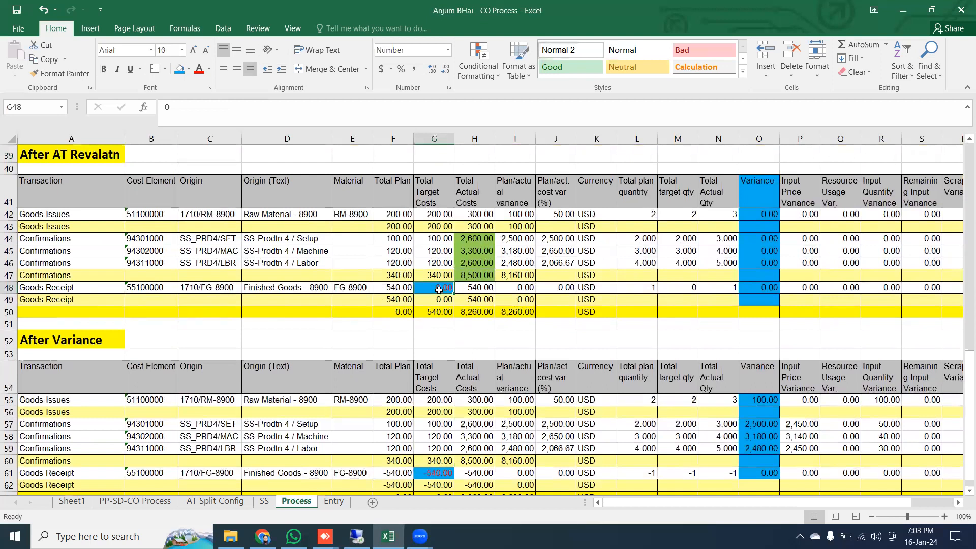
{"action": "left_click", "coordinate": [437, 186]}
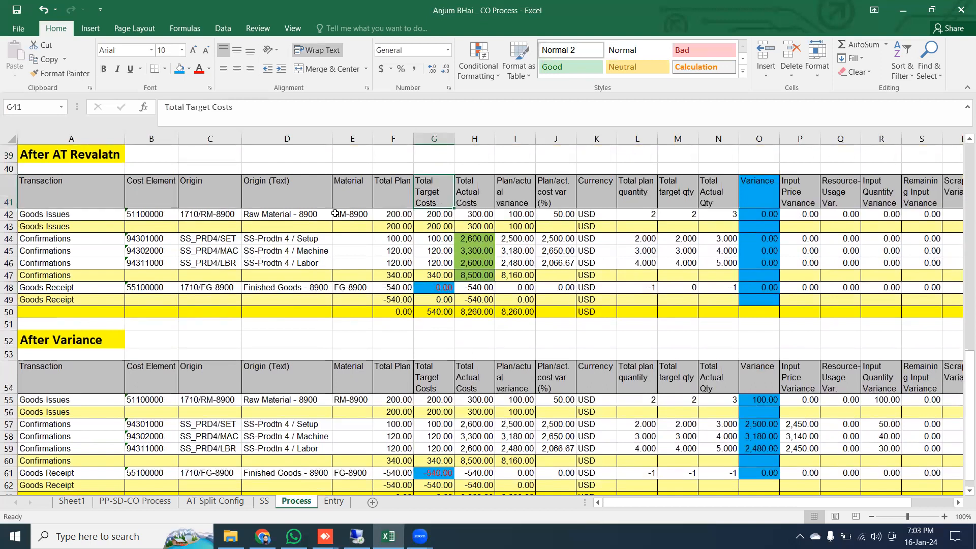
{"action": "left_click", "coordinate": [179, 69]}
{"action": "left_click", "coordinate": [429, 364]}
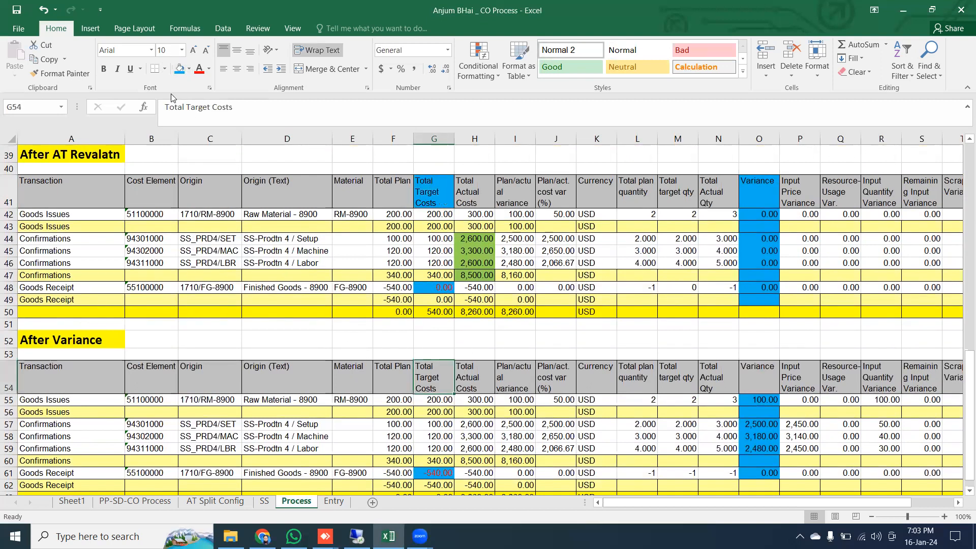
{"action": "left_click", "coordinate": [180, 71]}
Fill the Variance and Input Price Variance columns of the After Variance table blue, covering O54:P61 with their headers
{"action": "scroll", "coordinate": [426, 313], "scroll_direction": "down", "scroll_amount": 1}
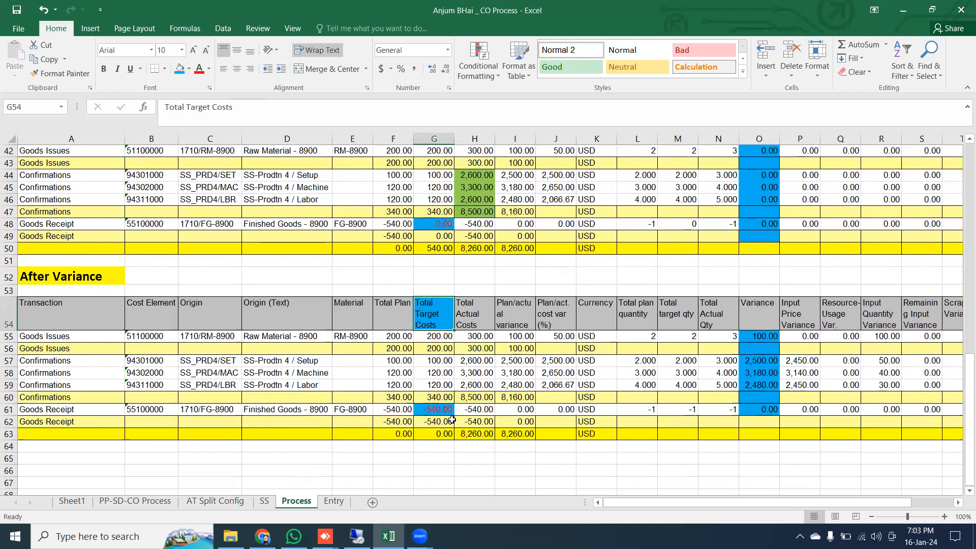
{"action": "left_click", "coordinate": [437, 410]}
{"action": "left_click_drag", "start_coordinate": [742, 507], "coordinate": [830, 504]}
{"action": "scroll", "coordinate": [544, 221], "scroll_direction": "up", "scroll_amount": 2}
{"action": "scroll", "coordinate": [544, 222], "scroll_direction": "right", "scroll_amount": 2}
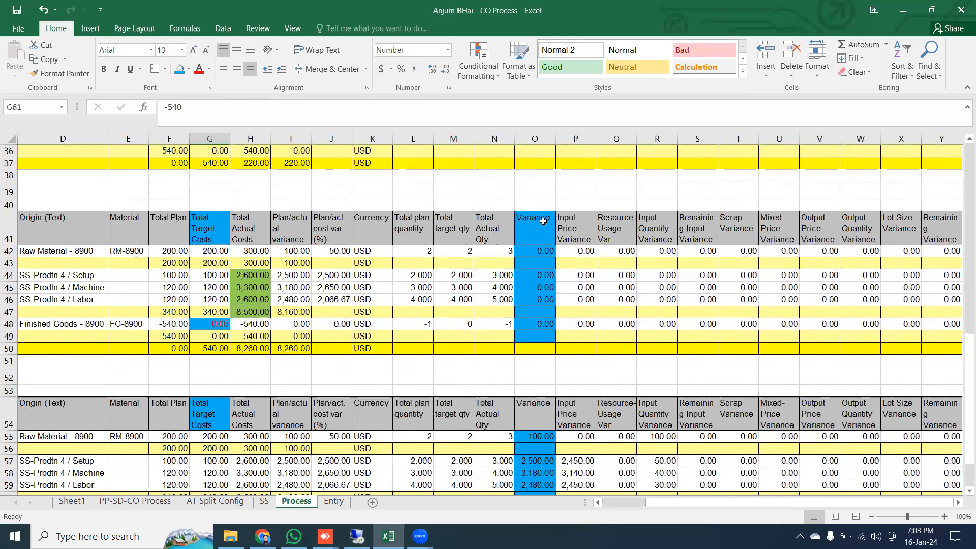
{"action": "scroll", "coordinate": [718, 422], "scroll_direction": "down", "scroll_amount": 1}
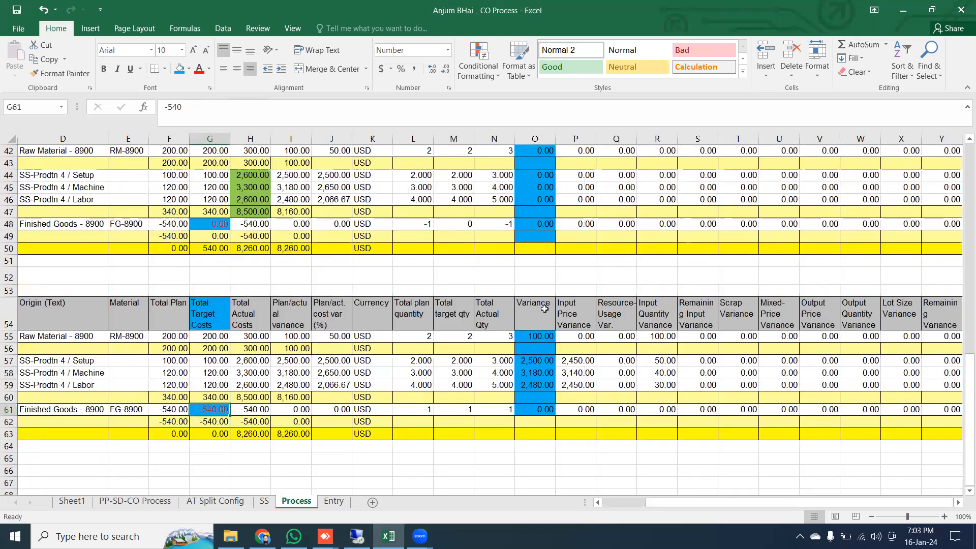
{"action": "scroll", "coordinate": [544, 310], "scroll_direction": "down", "scroll_amount": 1}
{"action": "left_click_drag", "start_coordinate": [534, 313], "coordinate": [588, 410]}
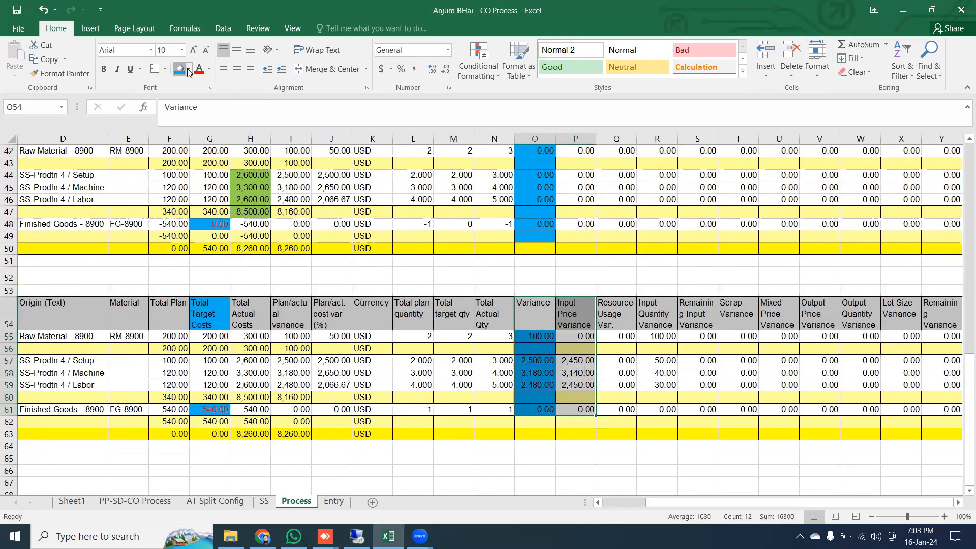
Fill the Input Quantity Variance column of the After Variance table blue, covering R54:R61
{"action": "scroll", "coordinate": [609, 261], "scroll_direction": "up", "scroll_amount": 1}
{"action": "left_click_drag", "start_coordinate": [534, 188], "coordinate": [941, 283]}
{"action": "scroll", "coordinate": [669, 363], "scroll_direction": "right", "scroll_amount": 2}
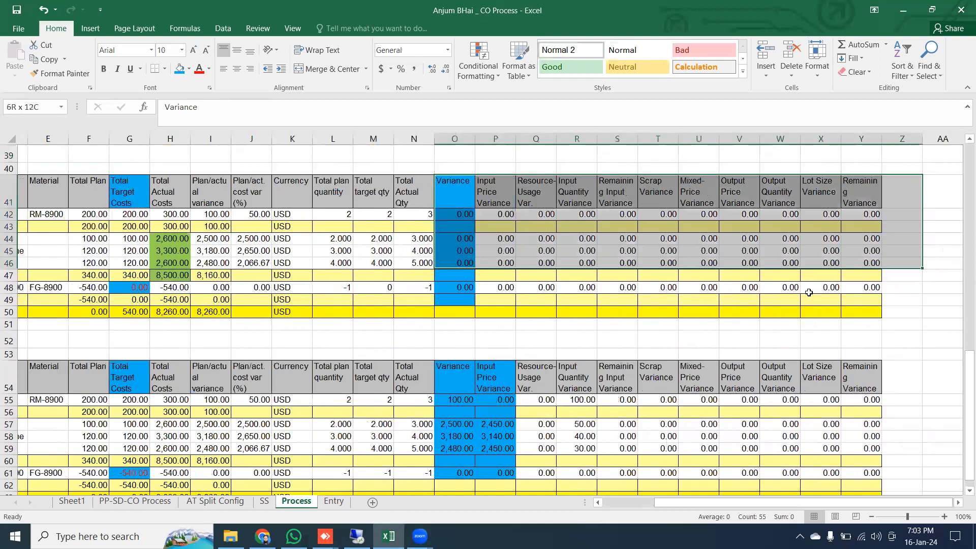
{"action": "scroll", "coordinate": [599, 375], "scroll_direction": "down", "scroll_amount": 1}
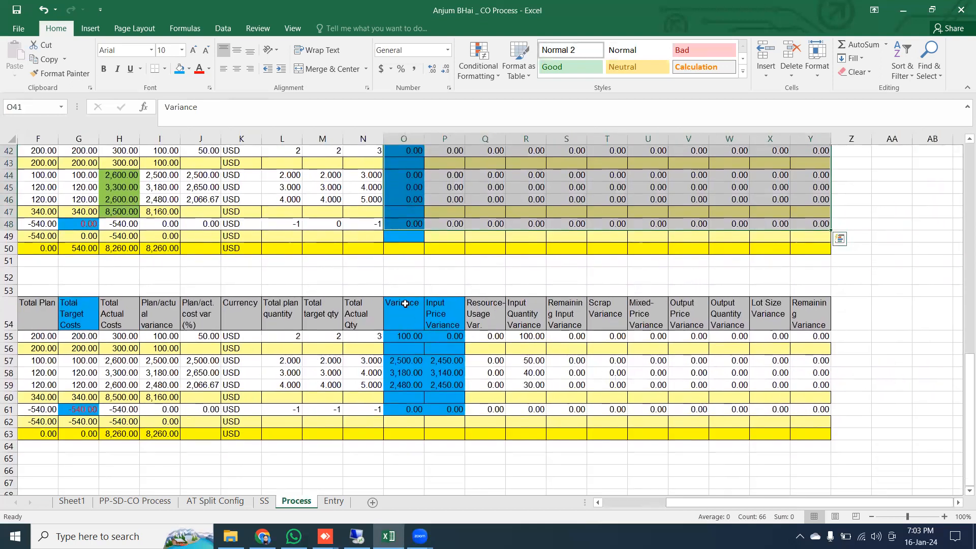
{"action": "left_click_drag", "start_coordinate": [507, 312], "coordinate": [534, 412]}
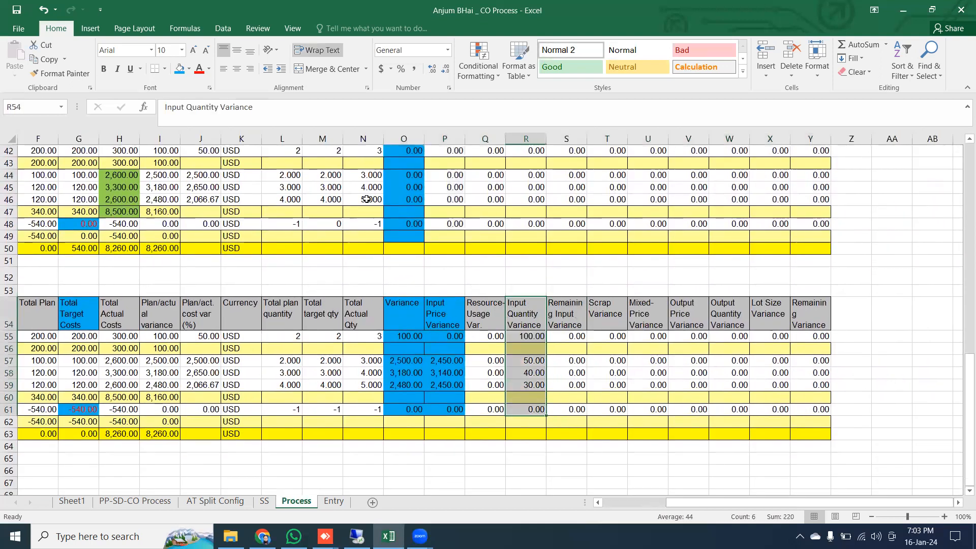
{"action": "left_click", "coordinate": [176, 74]}
Examine the Input Price Variance and Input Quantity Variance columns of the After Variance table against the raw material's actual cost
{"action": "left_click_drag", "start_coordinate": [443, 313], "coordinate": [490, 399]}
{"action": "left_click_drag", "start_coordinate": [526, 313], "coordinate": [534, 410]}
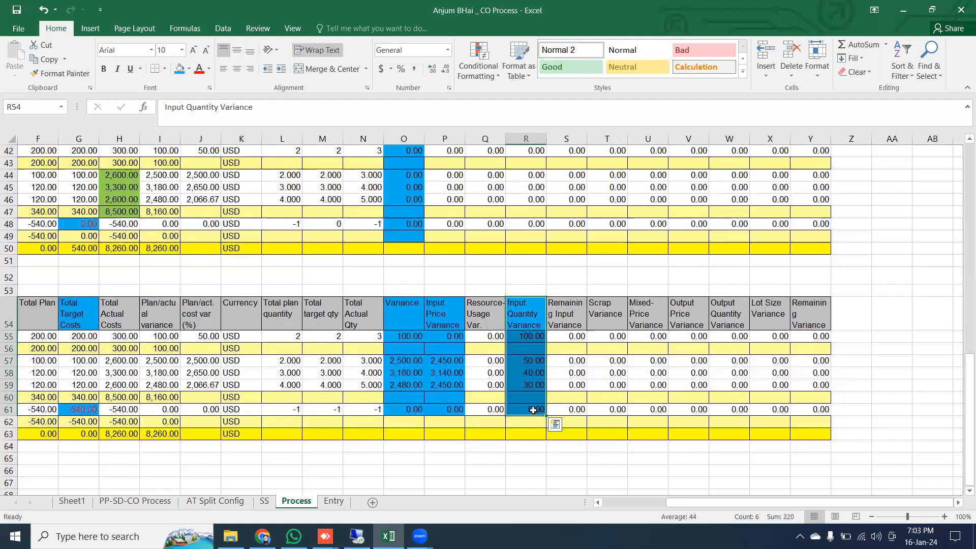
{"action": "left_click_drag", "start_coordinate": [711, 505], "coordinate": [678, 507]}
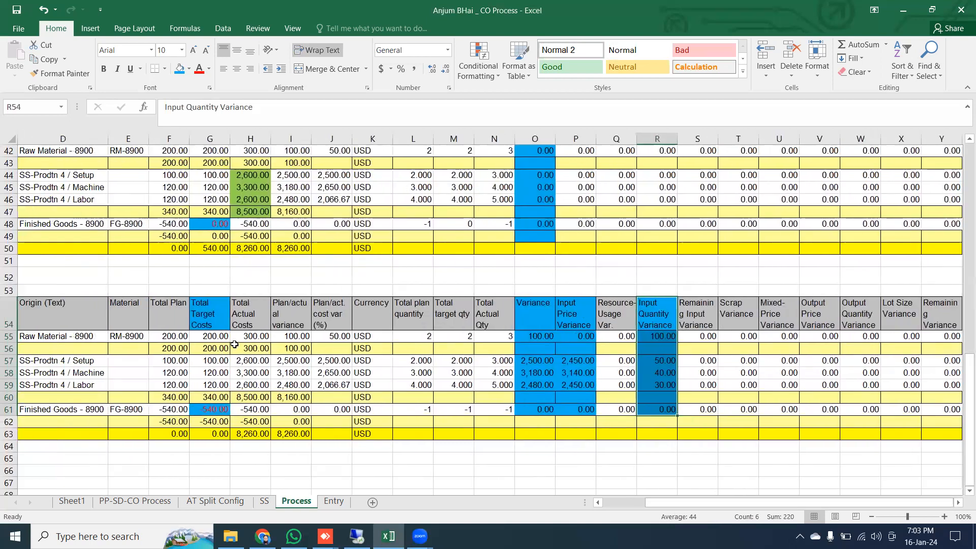
{"action": "left_click", "coordinate": [260, 338]}
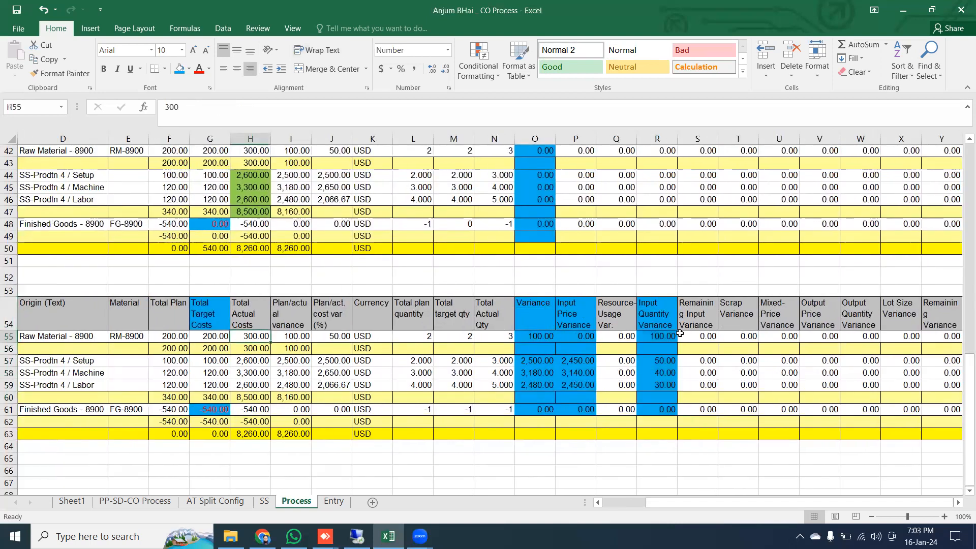
{"action": "left_click_drag", "start_coordinate": [663, 308], "coordinate": [661, 408]}
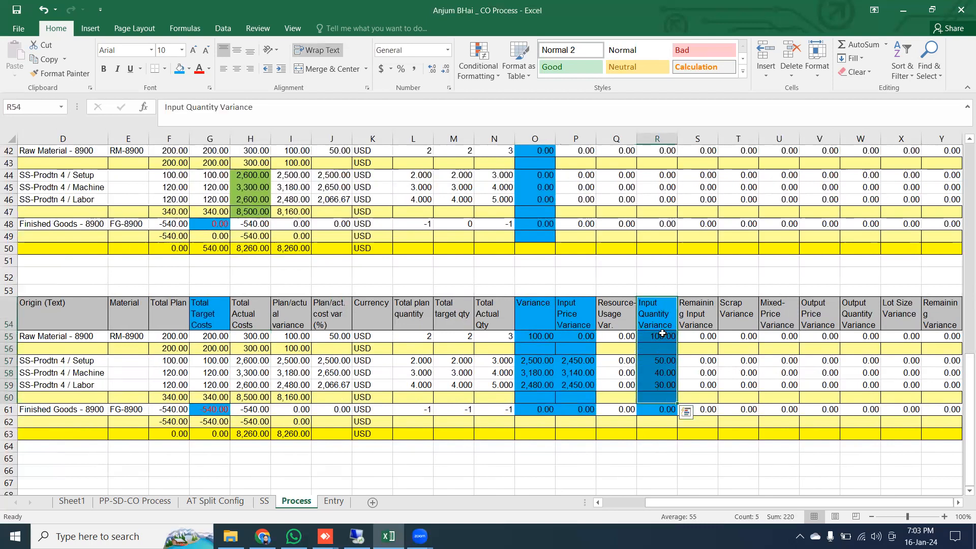
Format the raw material's Input Price Variance value in P55 of the After Variance table as red, bold, 16-point text
{"action": "key", "text": "Down"}
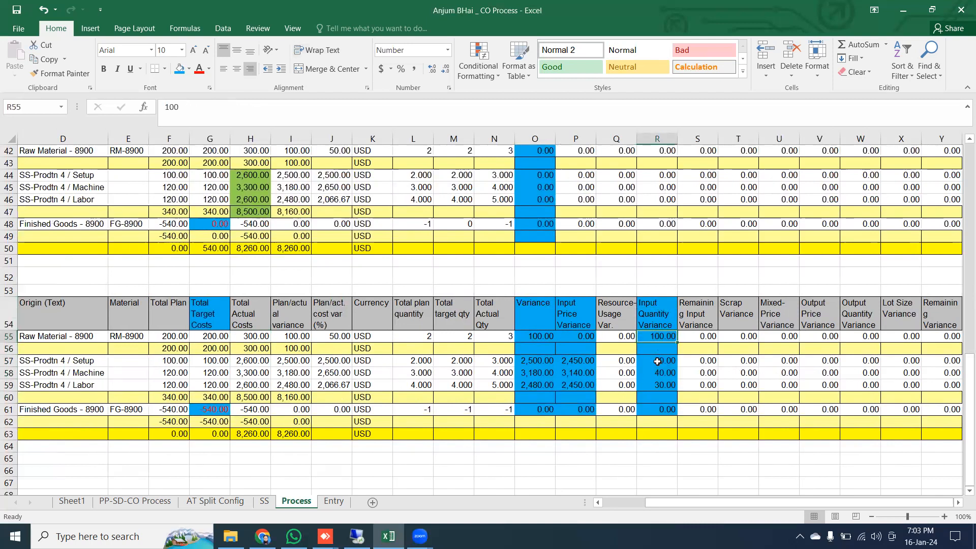
{"action": "left_click", "coordinate": [574, 308]}
{"action": "left_click_drag", "start_coordinate": [574, 308], "coordinate": [584, 425]}
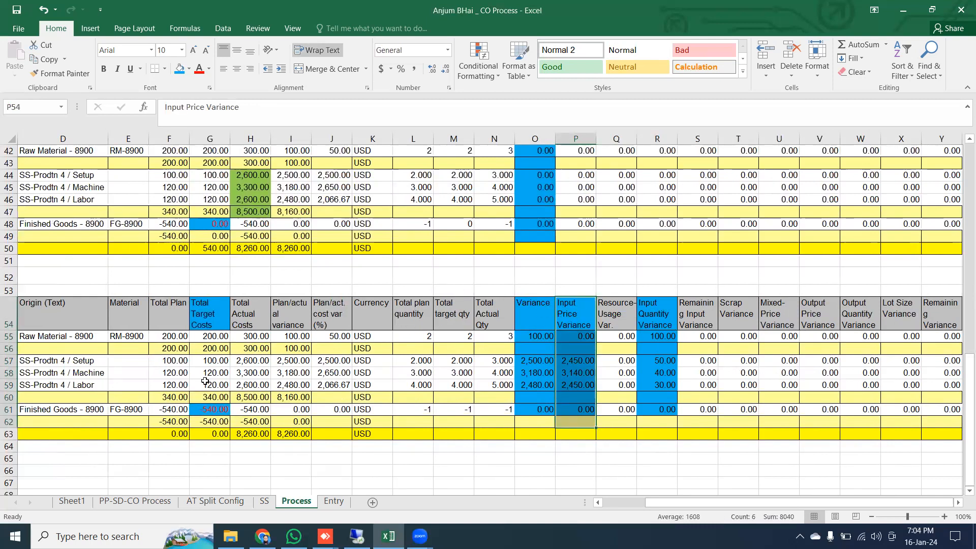
{"action": "left_click", "coordinate": [29, 337]}
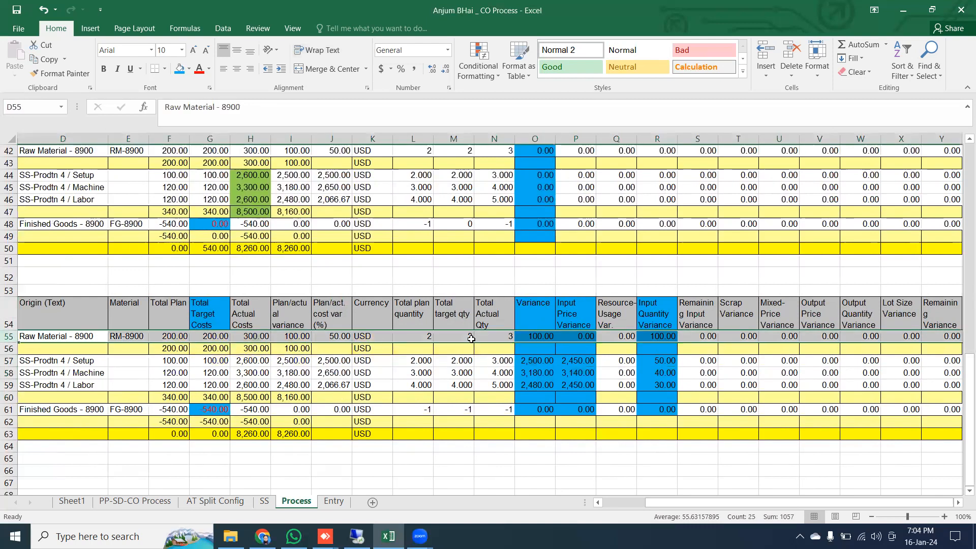
{"action": "left_click", "coordinate": [535, 336]}
{"action": "left_click_drag", "start_coordinate": [576, 308], "coordinate": [579, 335]}
{"action": "left_click", "coordinate": [202, 74]}
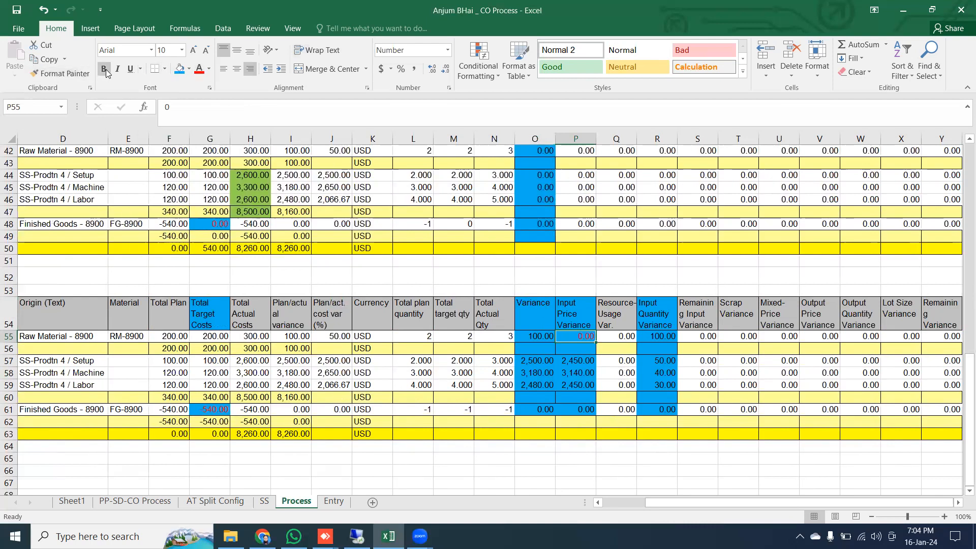
{"action": "left_click", "coordinate": [106, 71]}
{"action": "left_click", "coordinate": [193, 50]}
{"action": "left_click", "coordinate": [193, 50]}
{"action": "left_click", "coordinate": [193, 50]}
{"action": "left_click", "coordinate": [630, 448]}
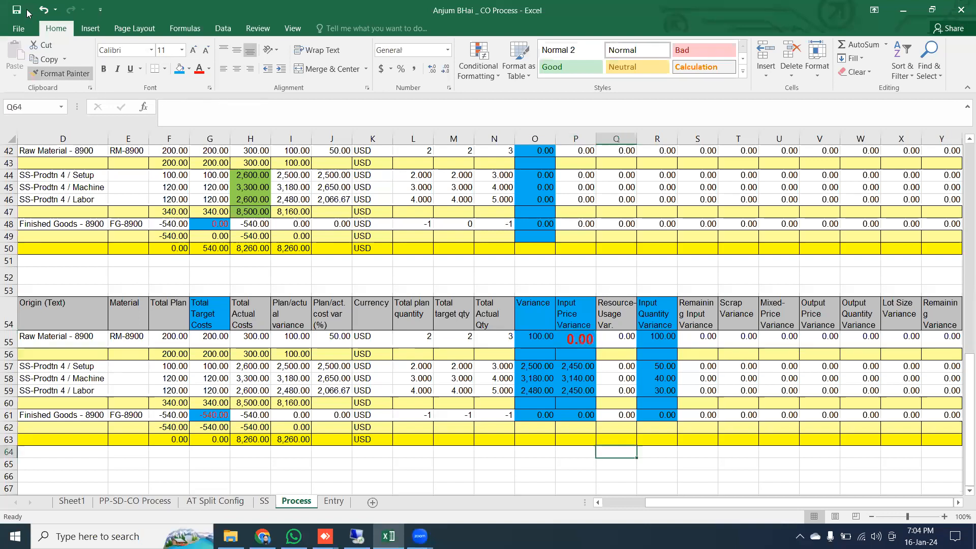
Review the raw material row and the production activities' variance figures in the After Variance table, and save the workbook
{"action": "left_click", "coordinate": [9, 340]}
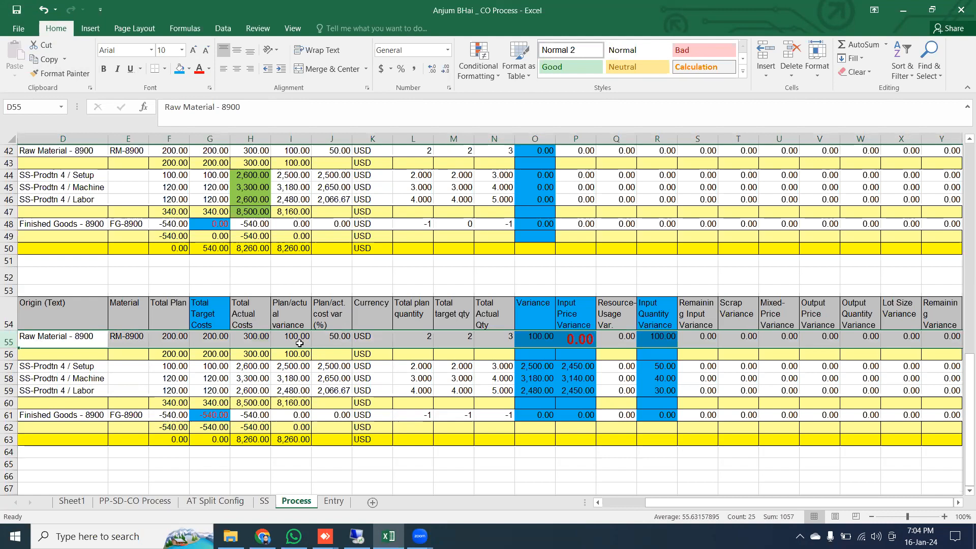
{"action": "left_click", "coordinate": [592, 340]}
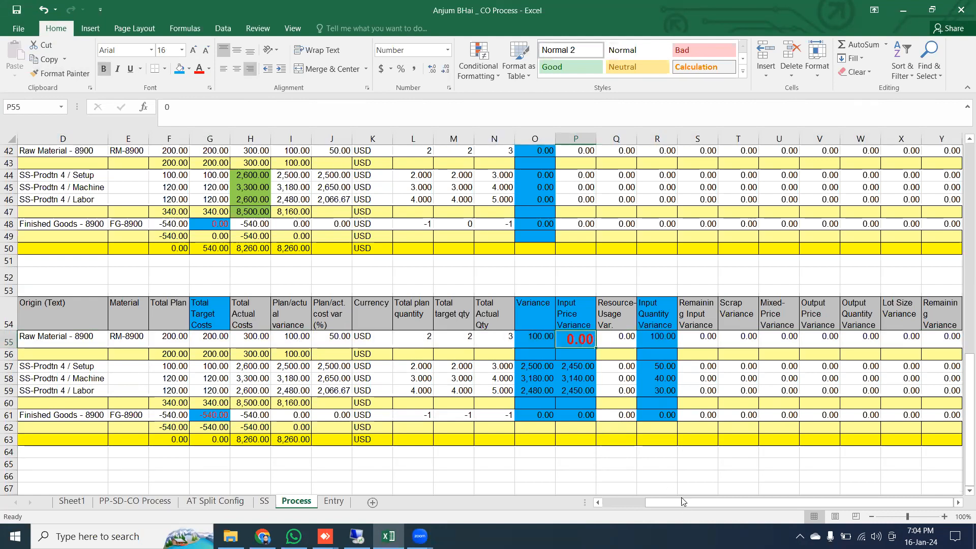
{"action": "scroll", "coordinate": [650, 505], "scroll_direction": "left", "scroll_amount": 2}
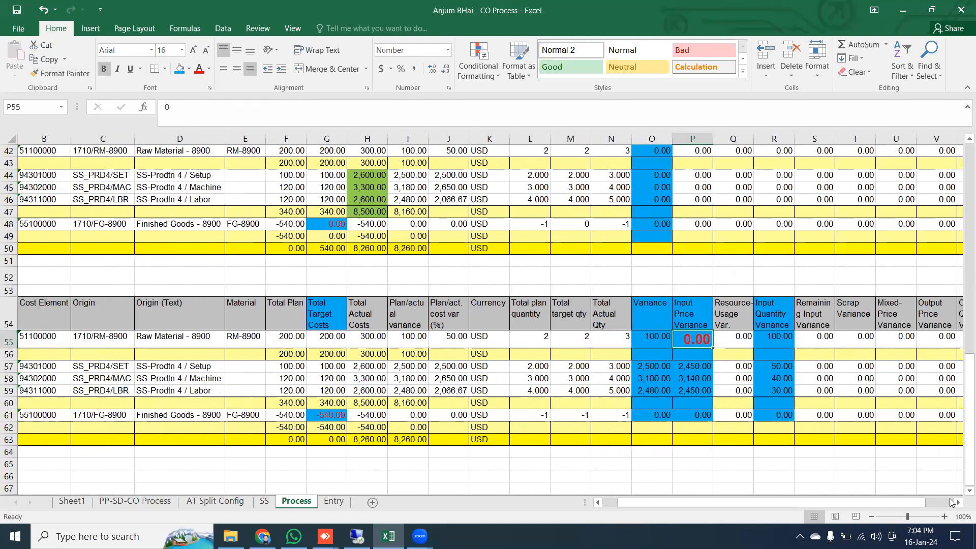
{"action": "left_click", "coordinate": [959, 505]}
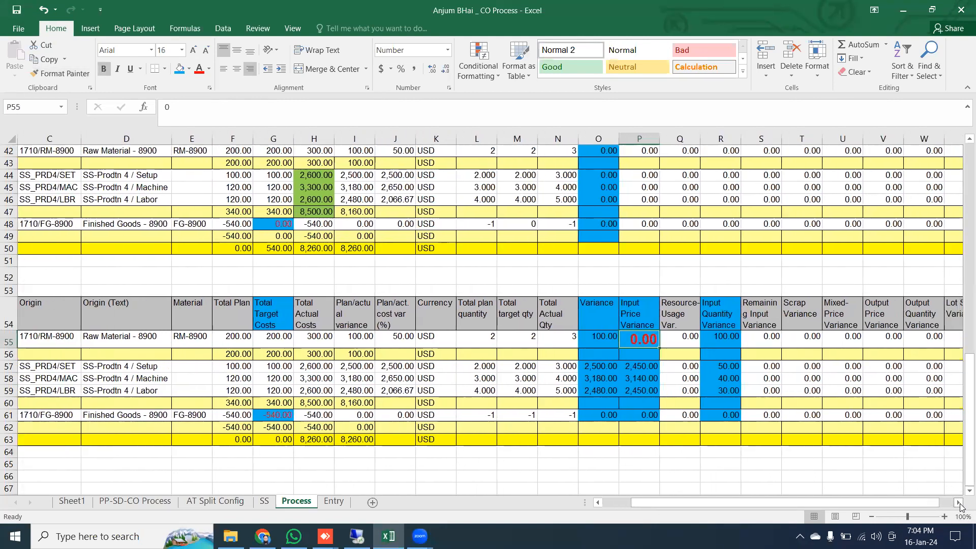
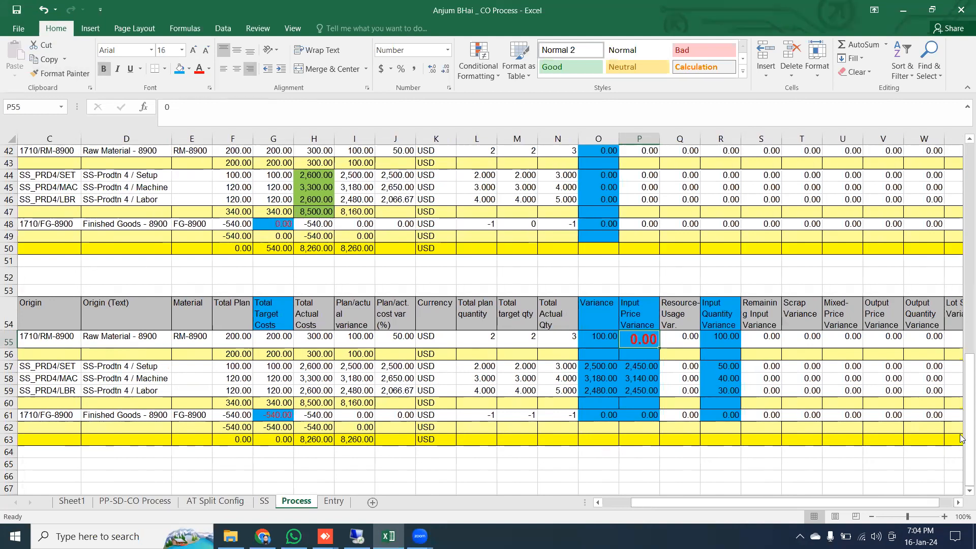
{"action": "scroll", "coordinate": [625, 356], "scroll_direction": "down", "scroll_amount": 1}
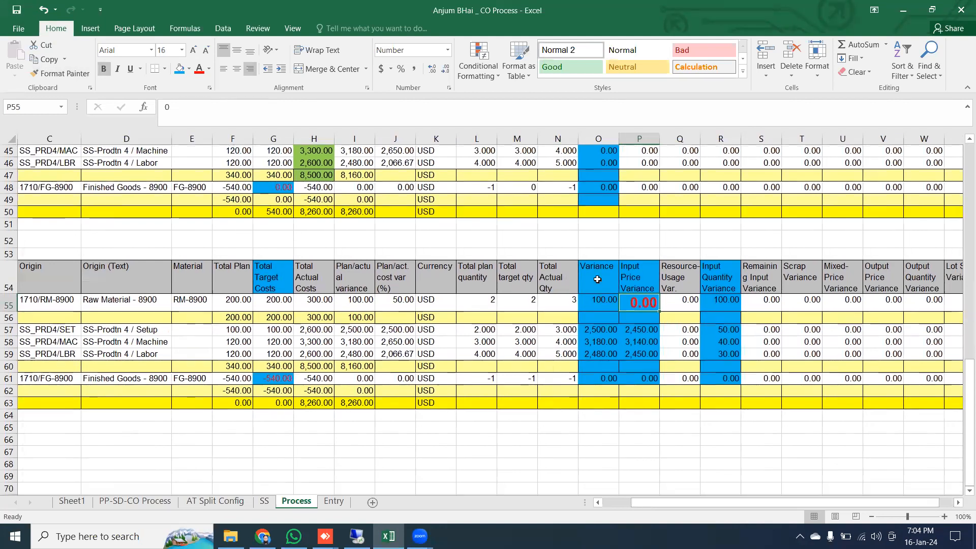
{"action": "left_click", "coordinate": [601, 330]}
{"action": "left_click_drag", "start_coordinate": [612, 348], "coordinate": [594, 356]}
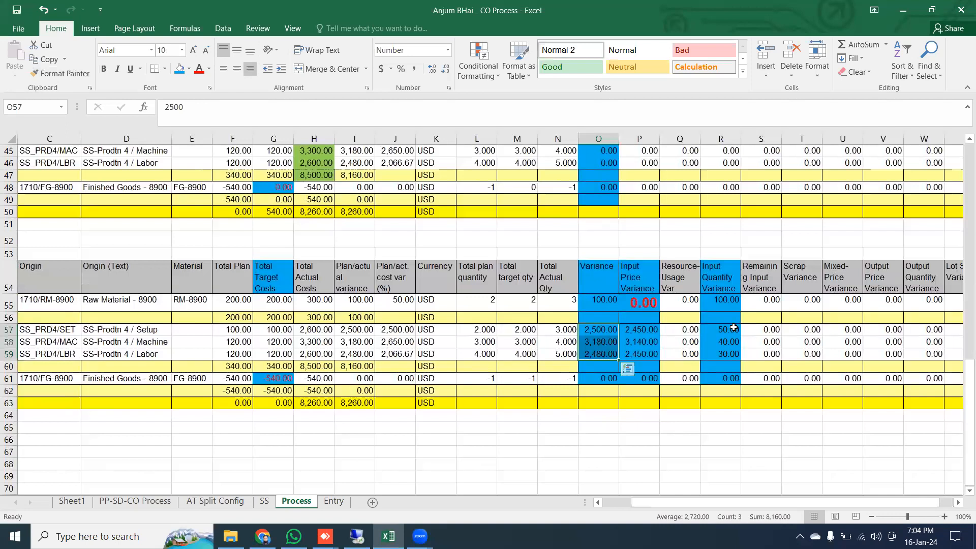
{"action": "left_click_drag", "start_coordinate": [732, 330], "coordinate": [731, 354]}
{"action": "scroll", "coordinate": [541, 434], "scroll_direction": "up", "scroll_amount": 1}
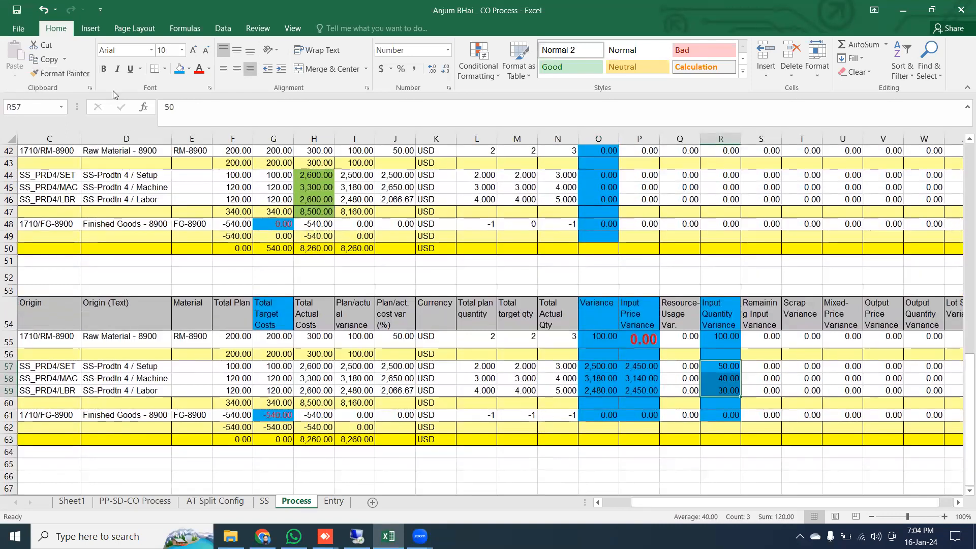
{"action": "left_click", "coordinate": [17, 11]}
Enter in D52 "Note : RM purchase Variance will be adjust on FG material at the time of Material Ledger Actual Posting Exectin"
{"action": "left_click", "coordinate": [125, 275]}
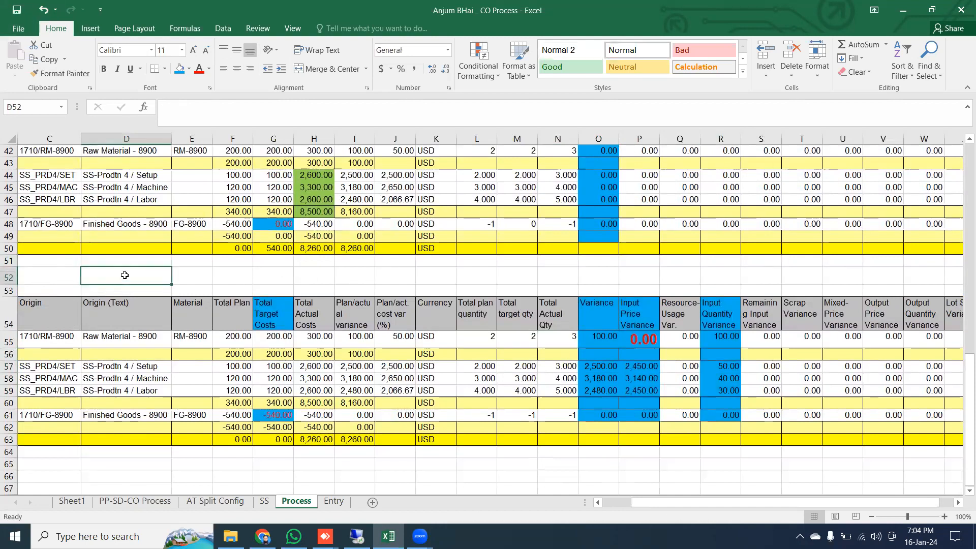
{"action": "type", "text": "Note :"}
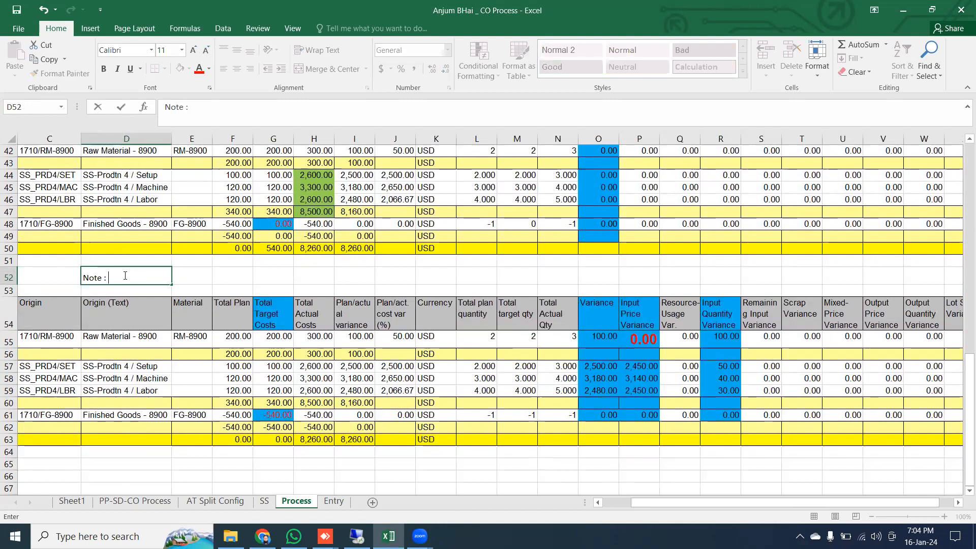
{"action": "type", "text": "RM purchase Variance"}
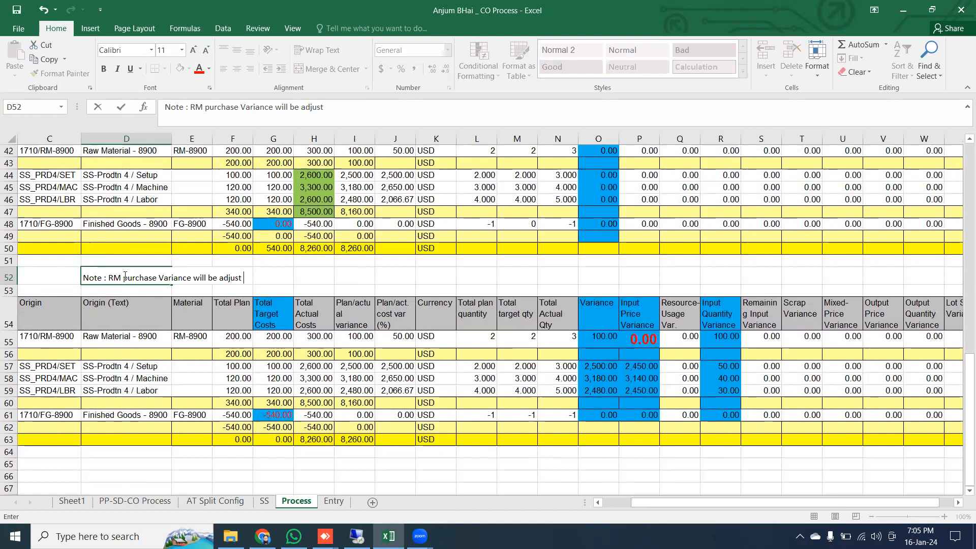
{"action": "type", "text": "will be adjust on mater"}
{"action": "key", "text": "BackSpace"}
{"action": "key", "text": "BackSpace"}
{"action": "key", "text": "BackSpace"}
{"action": "key", "text": "BackSpace"}
{"action": "key", "text": "BackSpace"}
{"action": "type", "text": "FG "}
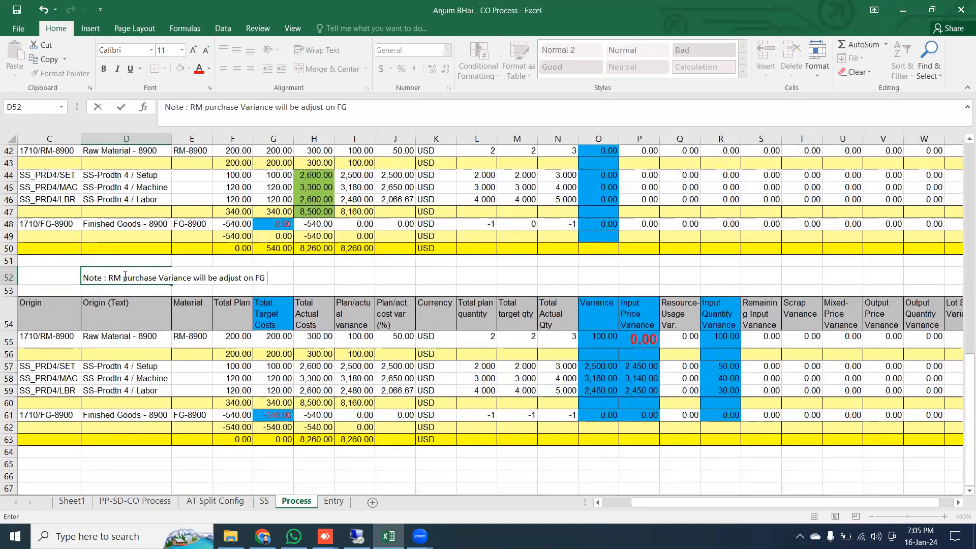
{"action": "type", "text": "material at the time of Material Ledger"}
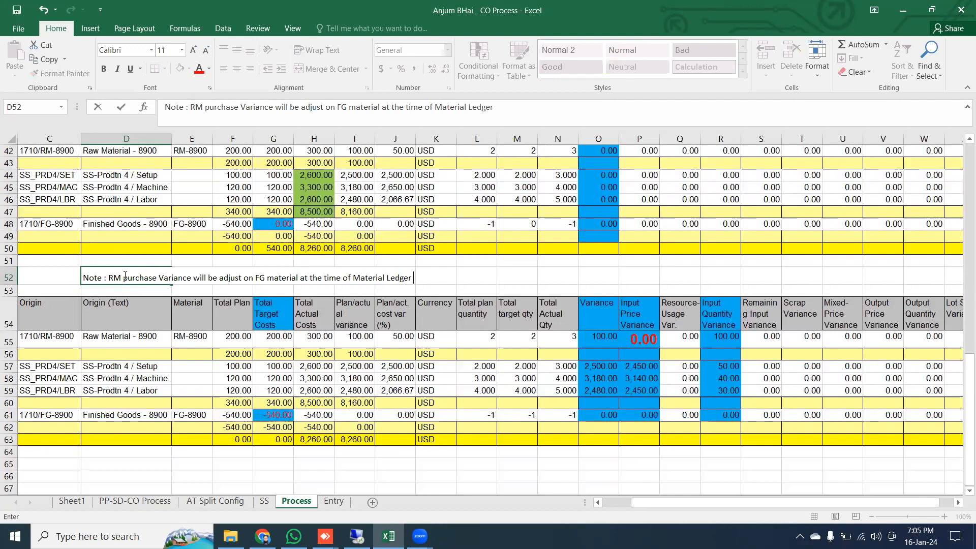
{"action": "type", "text": "Actu"}
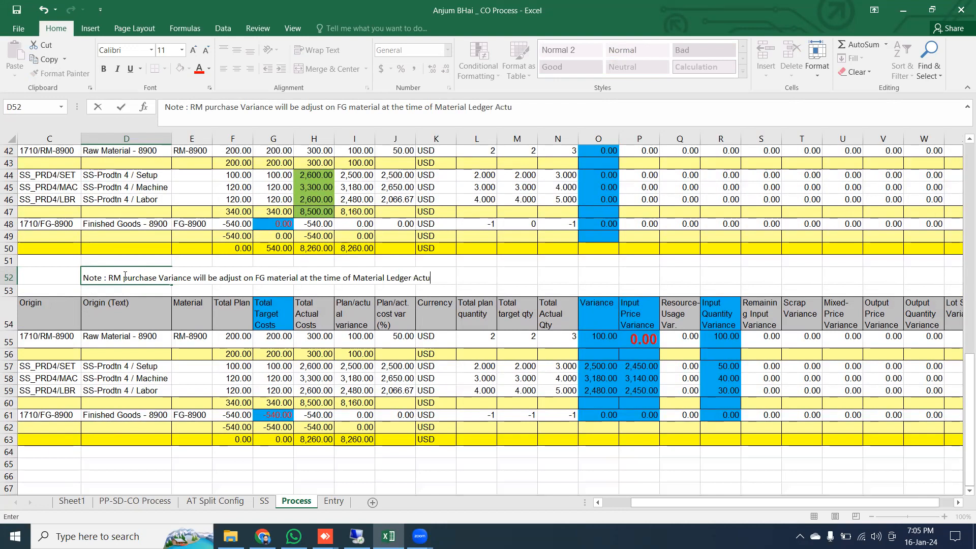
{"action": "type", "text": "al Posting Exectin"}
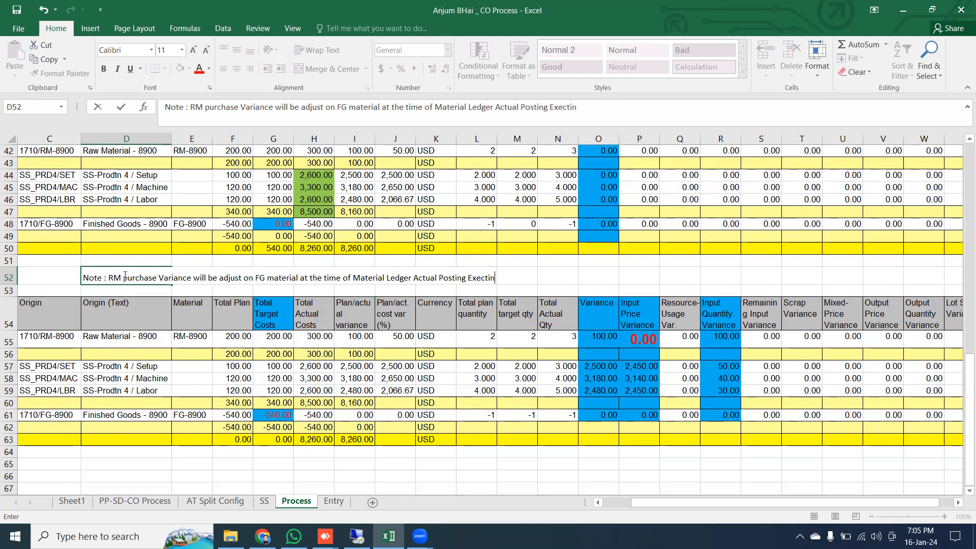
{"action": "key", "text": "Return"}
Enlarge the Material Ledger note in D52 to 16-point text
{"action": "left_click", "coordinate": [122, 274]}
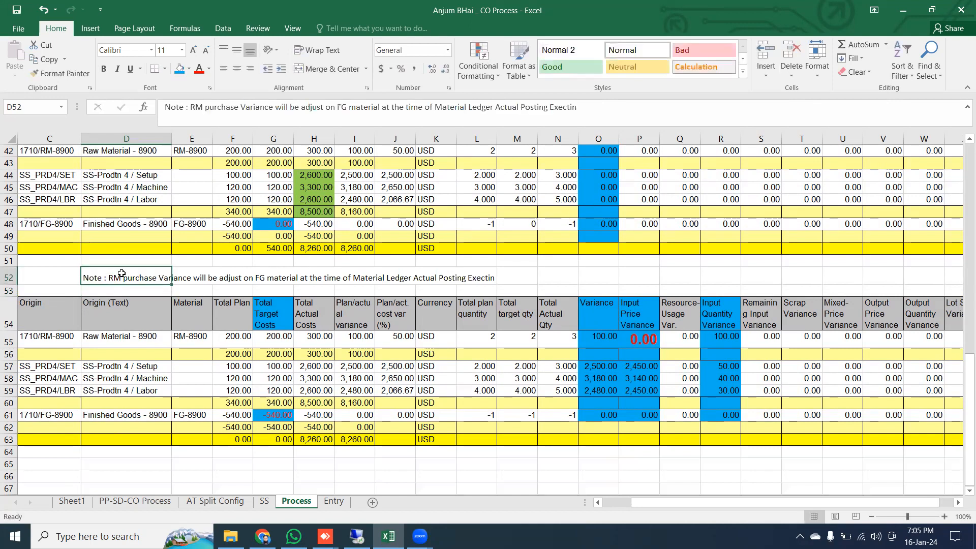
{"action": "left_click", "coordinate": [185, 54]}
{"action": "left_click", "coordinate": [185, 54]}
{"action": "left_click", "coordinate": [185, 54]}
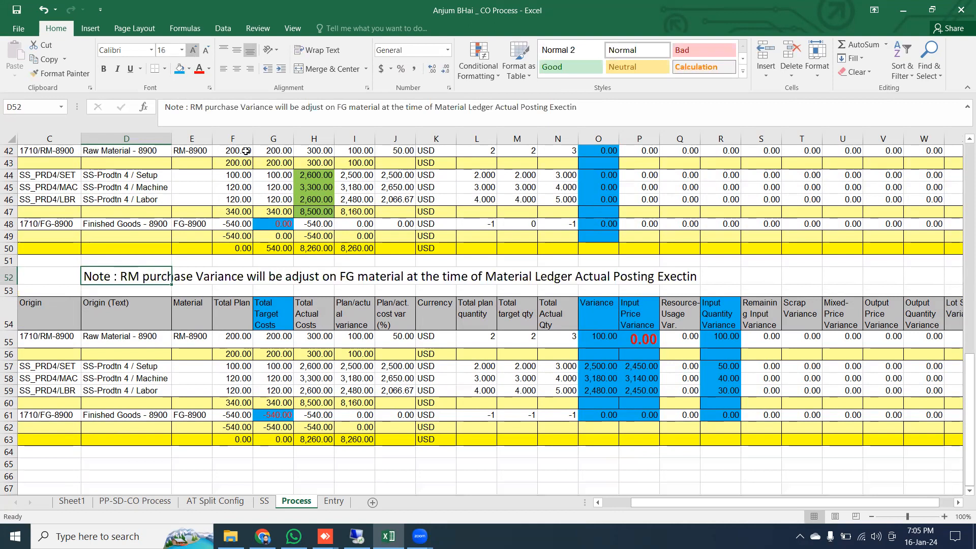
{"action": "left_click", "coordinate": [468, 477]}
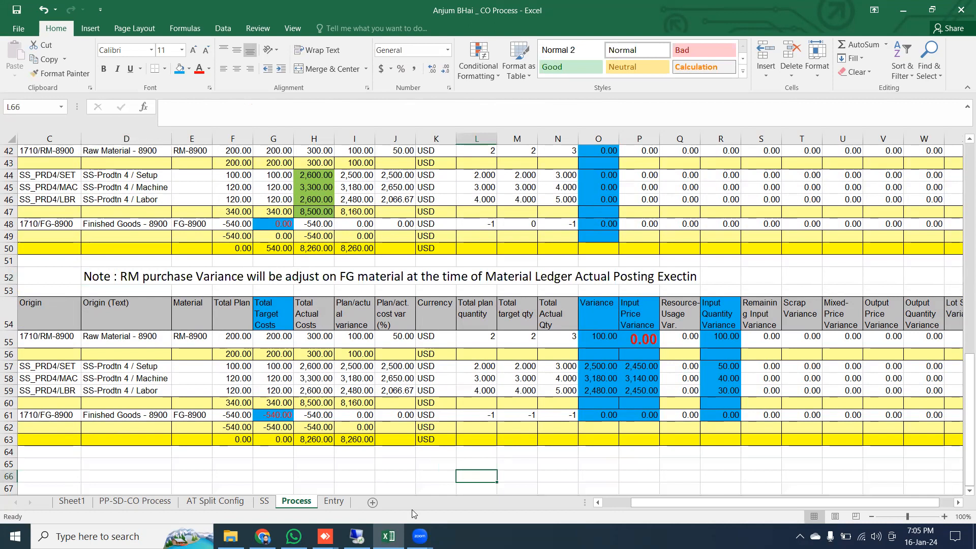
Move the AT Split Config sheet ahead of PP-SD-CO Process and show the closing cycle list on PP-SD-CO Process
{"action": "left_click", "coordinate": [214, 503]}
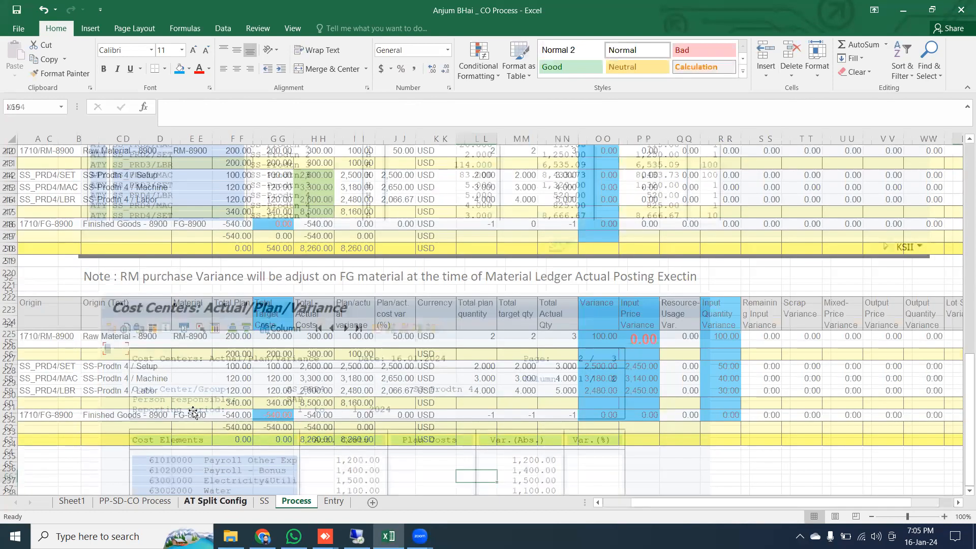
{"action": "left_click_drag", "start_coordinate": [229, 506], "coordinate": [150, 506]}
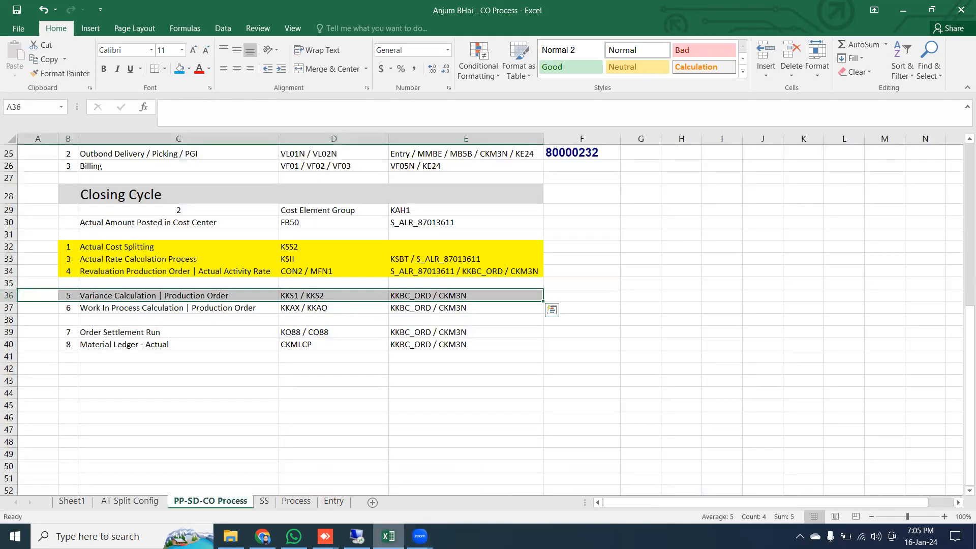
Switch to SAP and open transaction CKM3N to display the material price analysis of FG-8900
{"action": "left_click", "coordinate": [355, 535]}
{"action": "key", "text": "F3"}
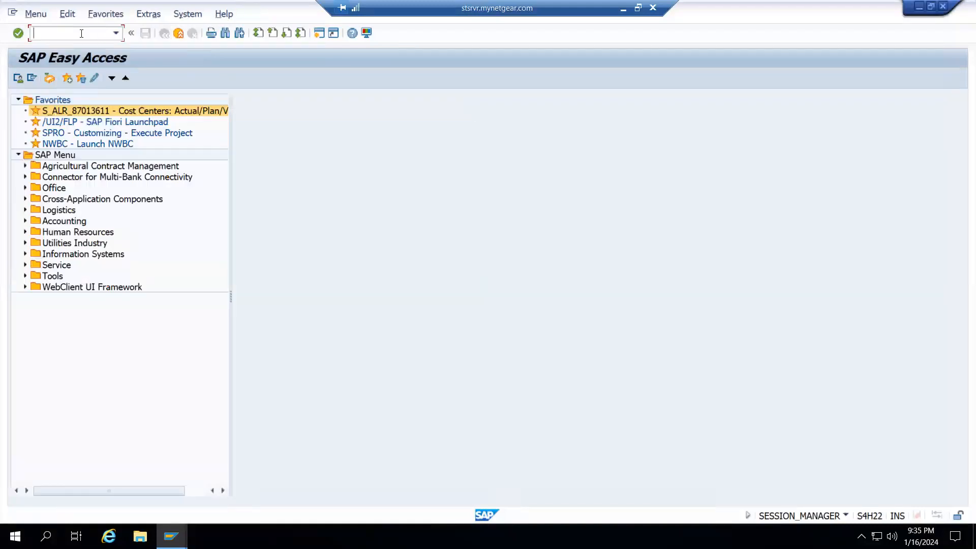
{"action": "type", "text": "ckm3n"}
{"action": "key", "text": "Return"}
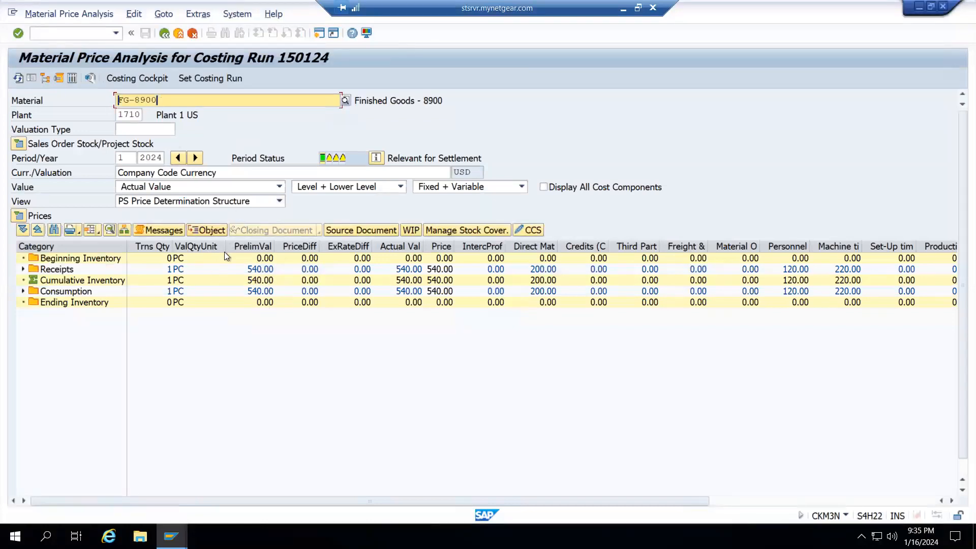
Capture the FG-8900 Material Price Analysis screen as an image and paste it below the After Variance table on Excel's Process sheet
{"action": "key", "text": "ctrl+a"}
{"action": "key", "text": "super+shift+s"}
{"action": "left_click_drag", "start_coordinate": [1, 41], "coordinate": [962, 337]}
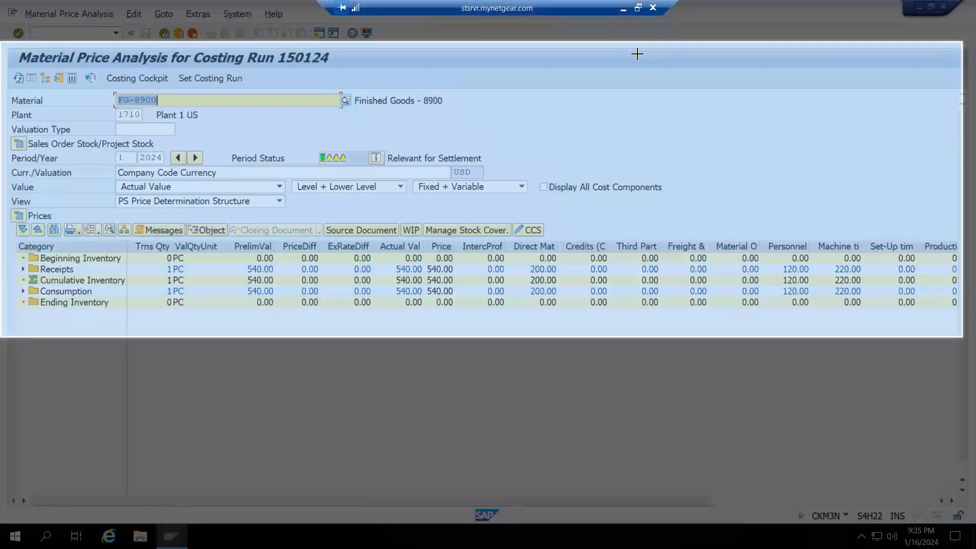
{"action": "left_click", "coordinate": [624, 8]}
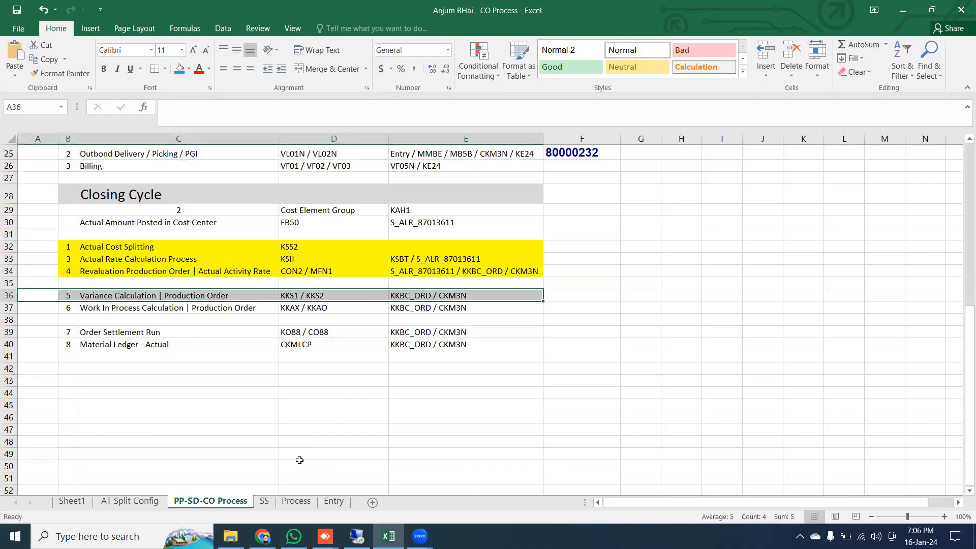
{"action": "left_click", "coordinate": [296, 502]}
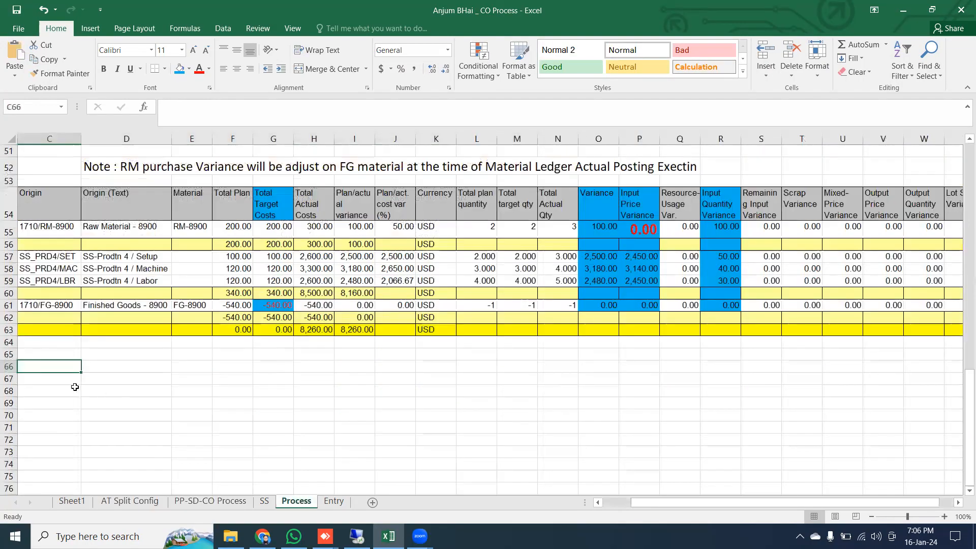
{"action": "left_click", "coordinate": [74, 389]}
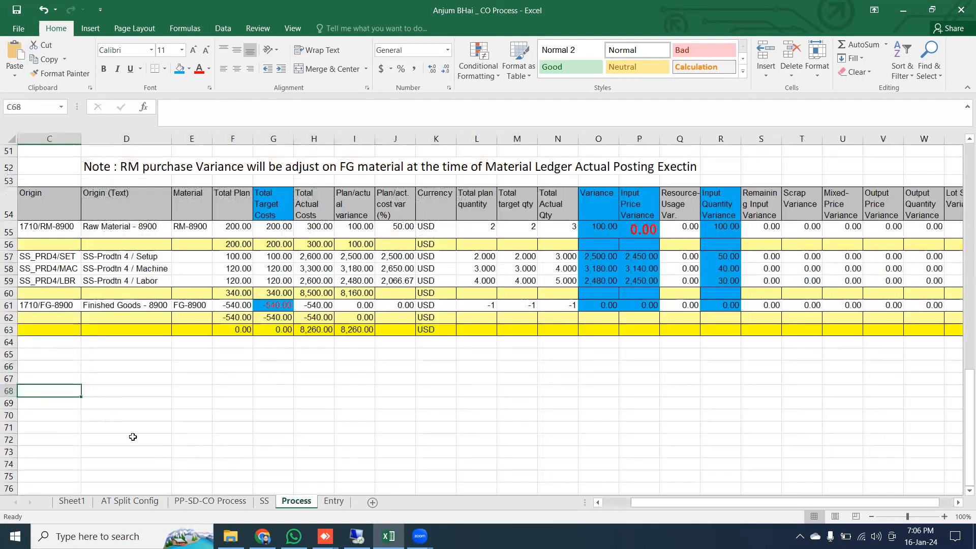
{"action": "key", "text": "ctrl+v"}
{"action": "left_click_drag", "start_coordinate": [164, 427], "coordinate": [160, 429]}
Label the pasted price analysis image by entering "Before Settlement" in D65
{"action": "left_click", "coordinate": [111, 355]}
{"action": "type", "text": "Before Set"}
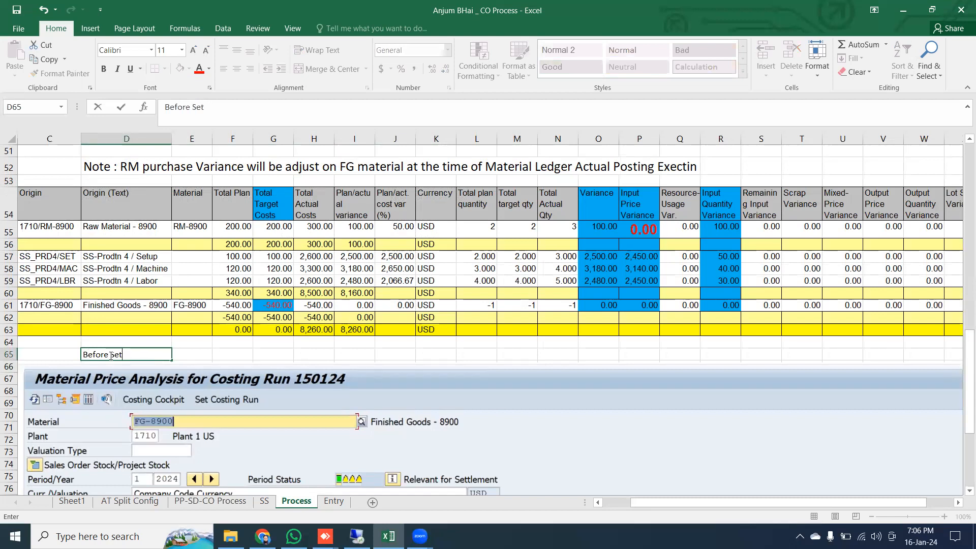
{"action": "type", "text": "tlement"}
{"action": "key", "text": "ctrl+Return"}
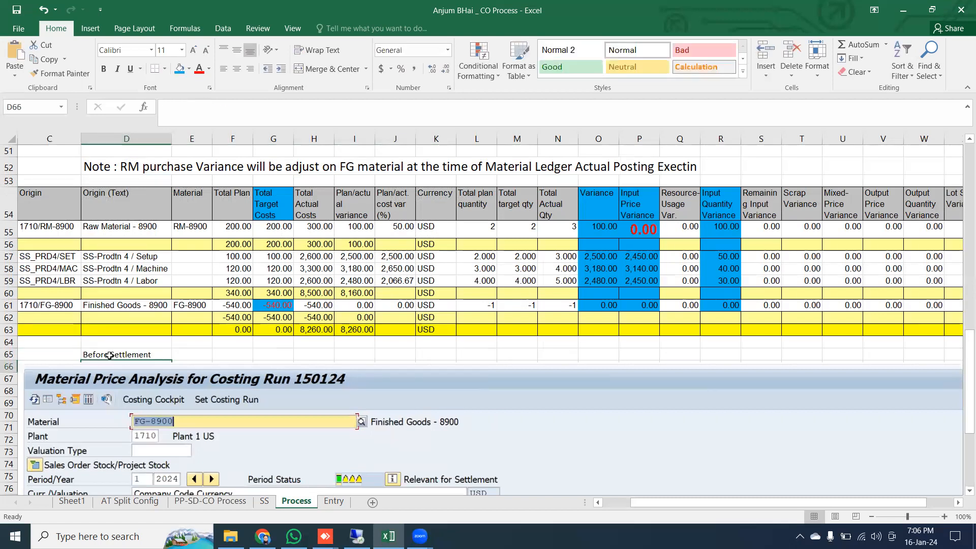
{"action": "scroll", "coordinate": [356, 432], "scroll_direction": "up", "scroll_amount": 1}
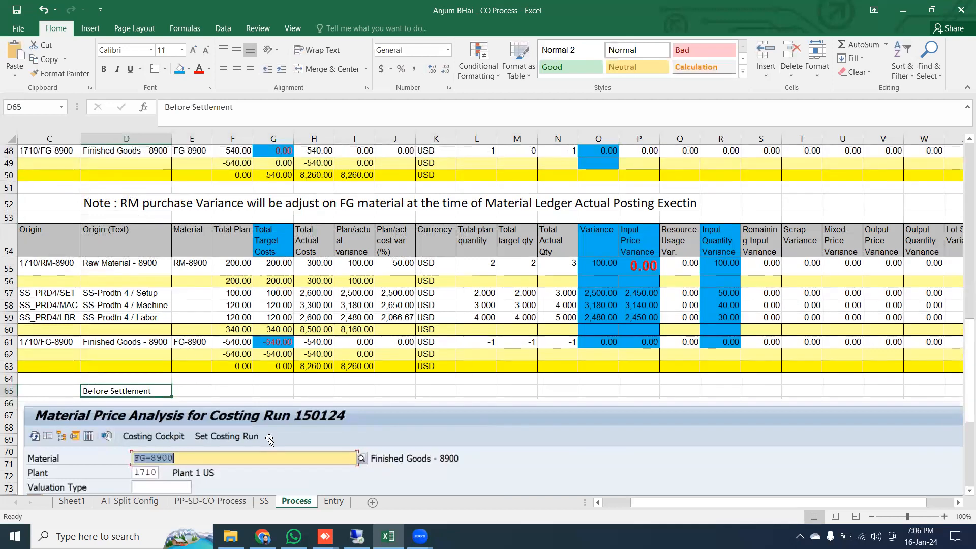
{"action": "left_click_drag", "start_coordinate": [621, 503], "coordinate": [590, 506]}
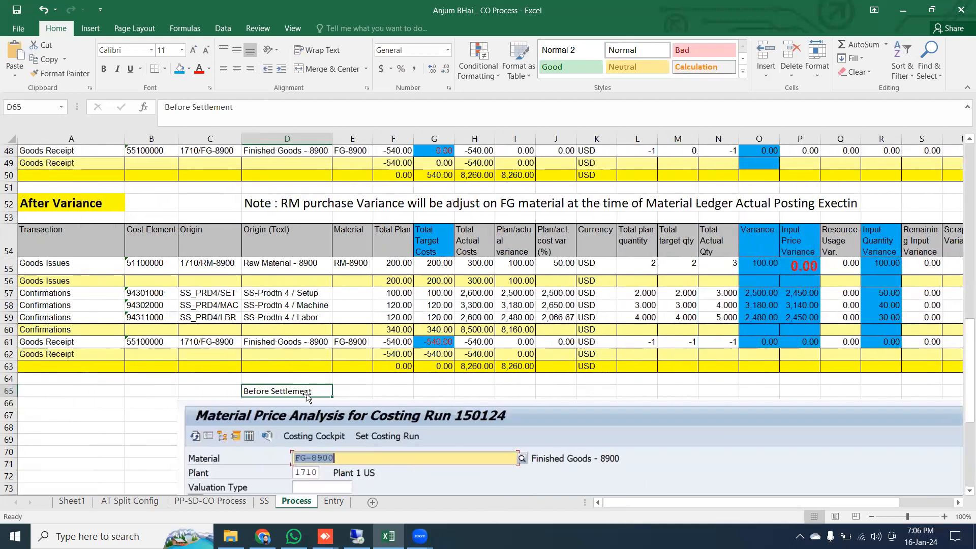
Shift the pasted price analysis picture over to column A and move the Before Settlement label to A65
{"action": "left_click", "coordinate": [274, 439]}
{"action": "left_click_drag", "start_coordinate": [274, 440], "coordinate": [133, 441]}
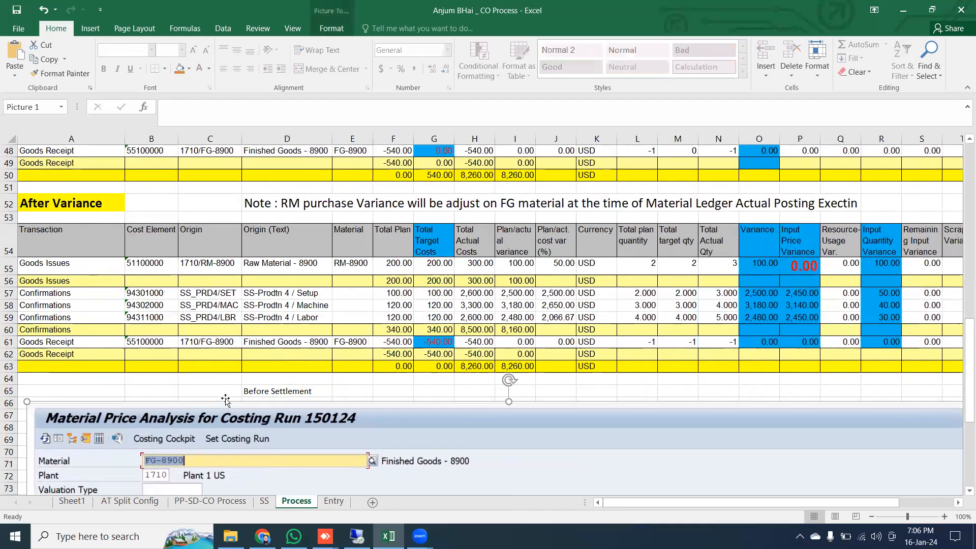
{"action": "left_click", "coordinate": [268, 393]}
{"action": "key", "text": "ctrl+c"}
{"action": "left_click", "coordinate": [91, 385]}
{"action": "key", "text": "ctrl+v"}
Apply the After Variance heading's formatting to the Before Settlement label in A65
{"action": "left_click", "coordinate": [76, 208]}
{"action": "left_click", "coordinate": [65, 76]}
{"action": "left_click", "coordinate": [90, 390]}
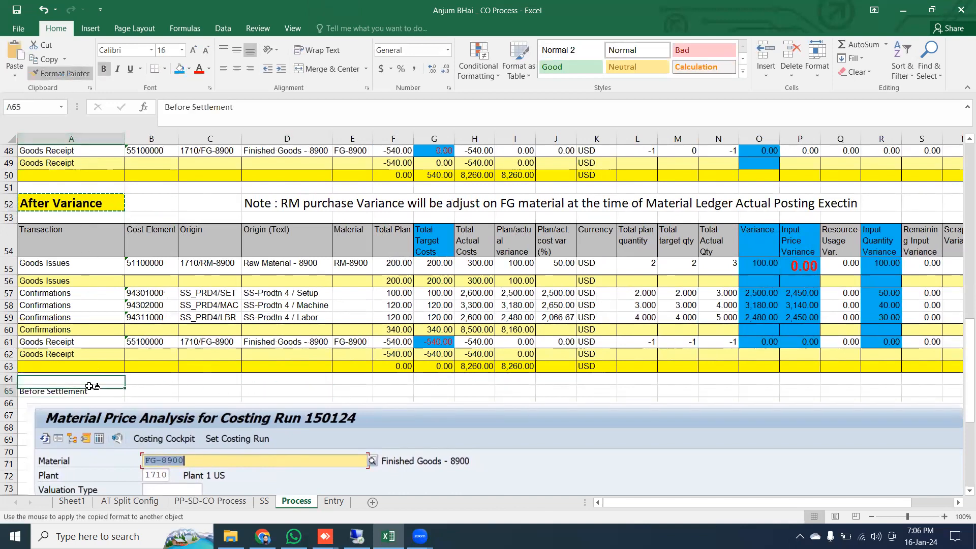
{"action": "scroll", "coordinate": [355, 487], "scroll_direction": "down", "scroll_amount": 4}
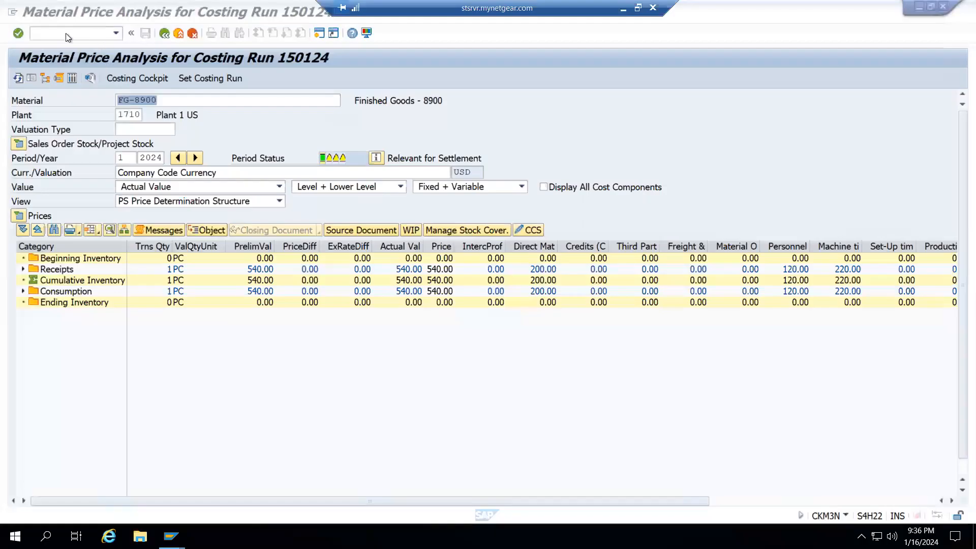
Switch to SAP, execute the KO88 actual settlement of the FG-8900 production order with Test Run off, and display its detail list
{"action": "key", "text": "F3"}
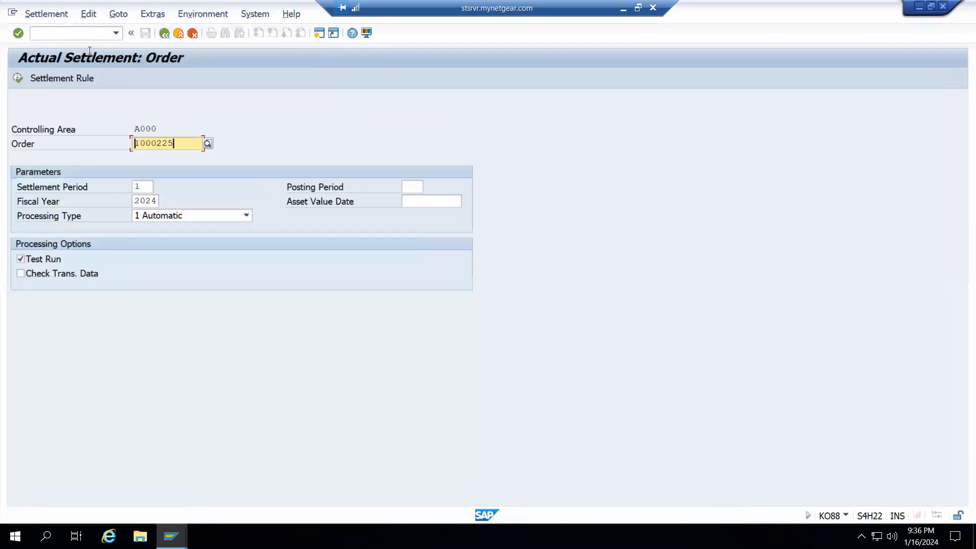
{"action": "left_click", "coordinate": [22, 260]}
{"action": "left_click", "coordinate": [18, 78]}
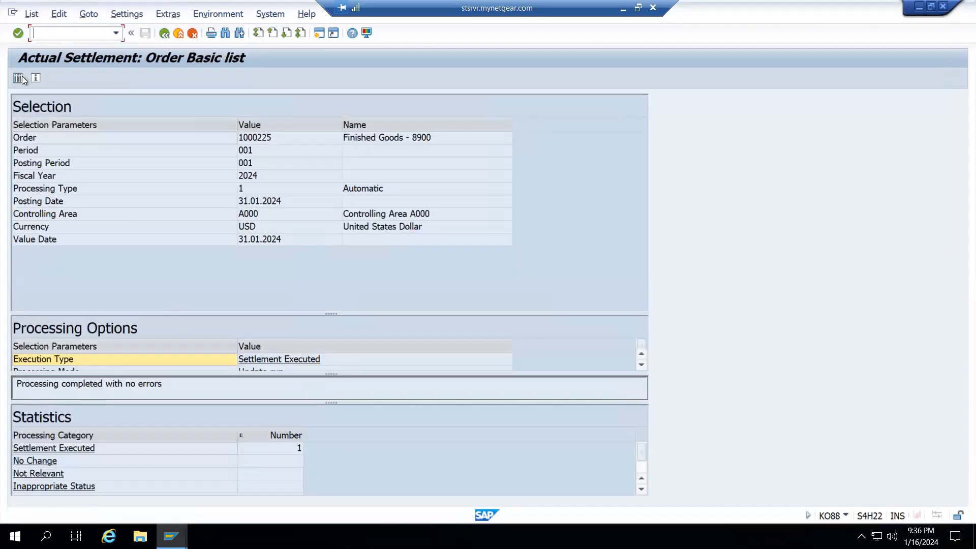
{"action": "left_click", "coordinate": [21, 77]}
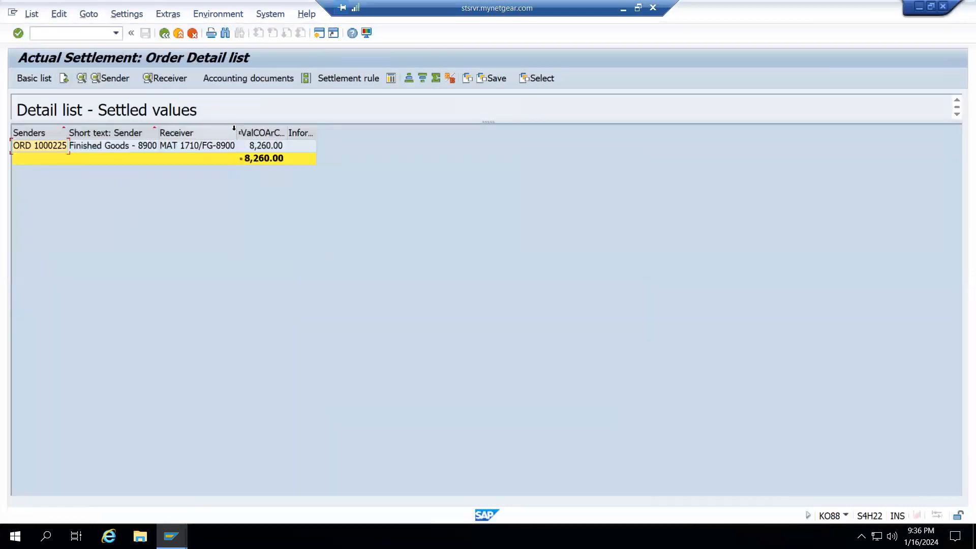
Widen the Short text: Sender and Receiver columns of the settlement detail list and examine the settled order's sender, receiver and value
{"action": "left_click_drag", "start_coordinate": [234, 128], "coordinate": [280, 129]}
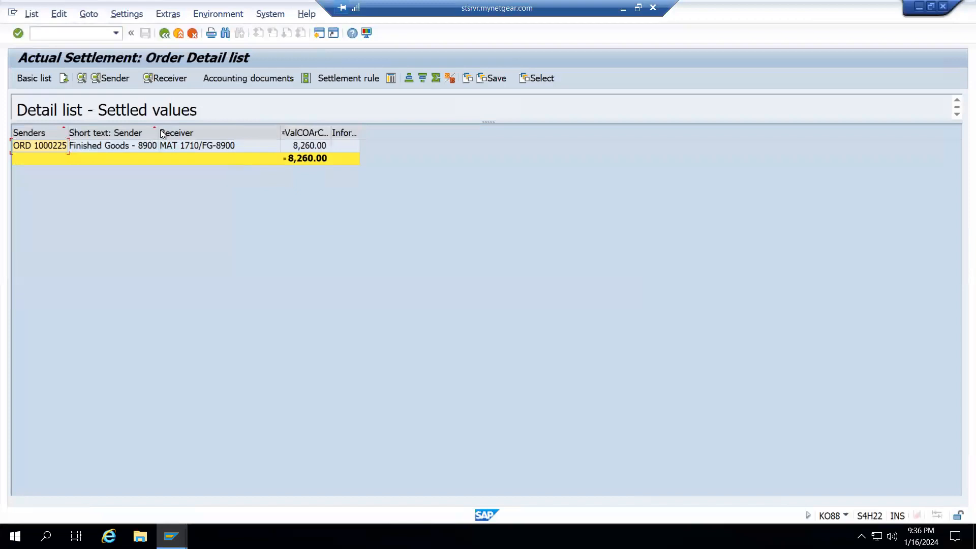
{"action": "left_click", "coordinate": [161, 133]}
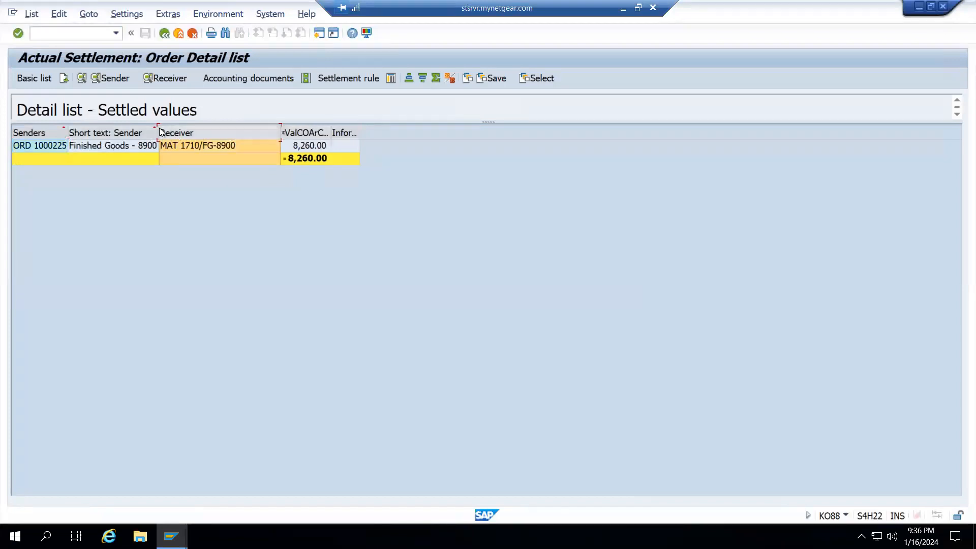
{"action": "left_click_drag", "start_coordinate": [181, 128], "coordinate": [182, 128]}
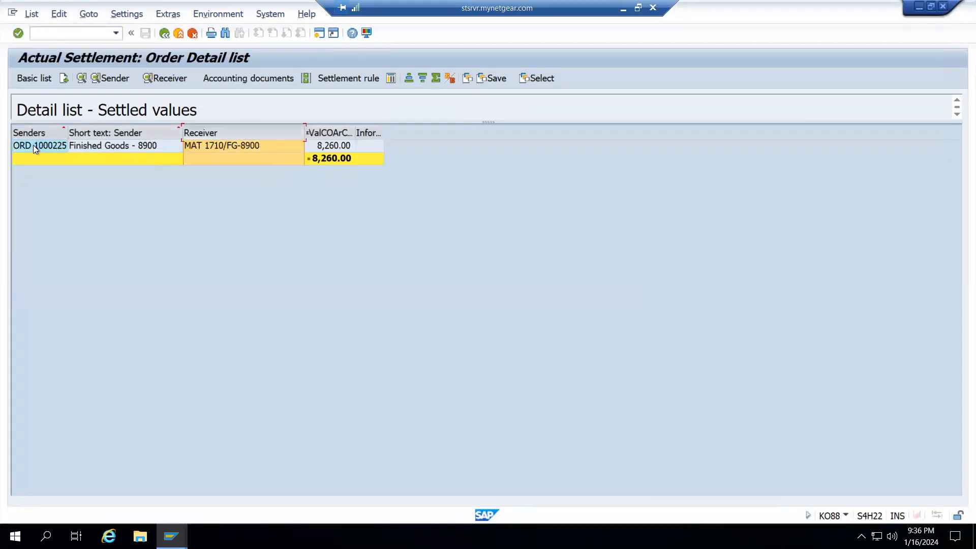
{"action": "left_click", "coordinate": [54, 145]}
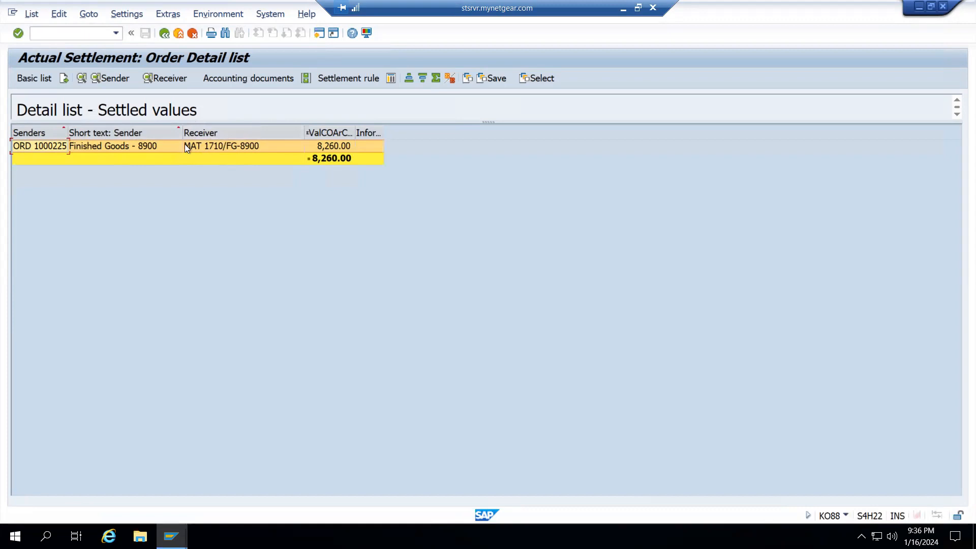
{"action": "left_click", "coordinate": [333, 145]}
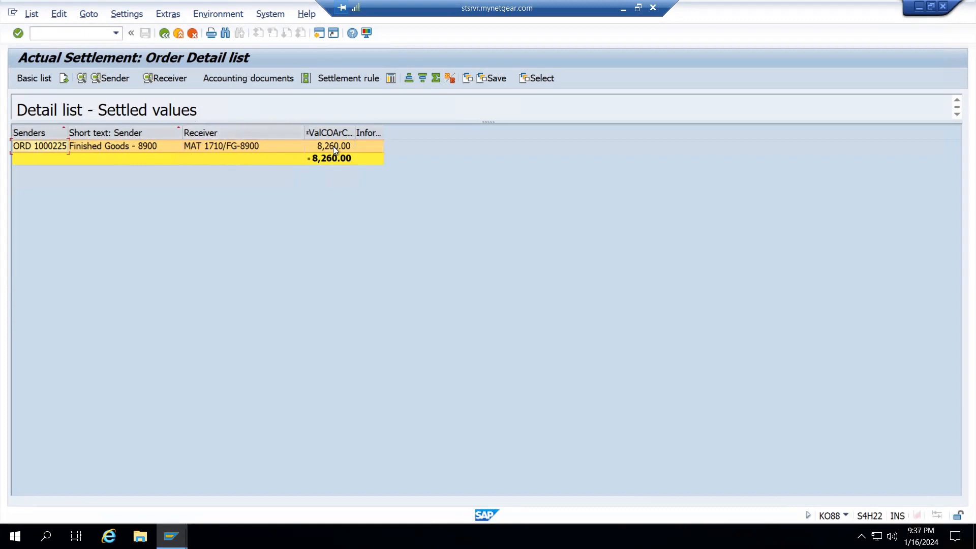
Leave the order settlement and open transaction CKM3N to display the material price analysis of FG-8900
{"action": "left_click", "coordinate": [156, 41]}
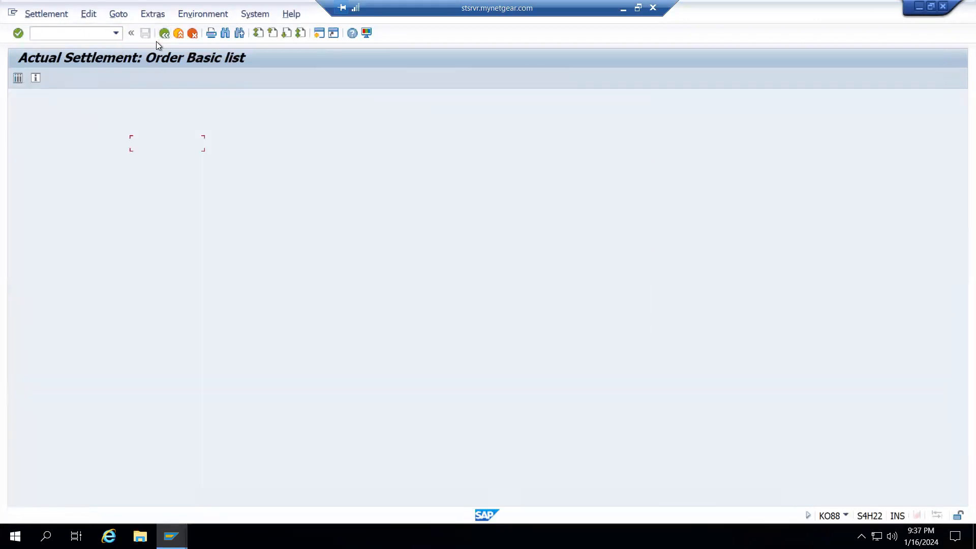
{"action": "left_click", "coordinate": [156, 41]}
{"action": "left_click", "coordinate": [157, 41]}
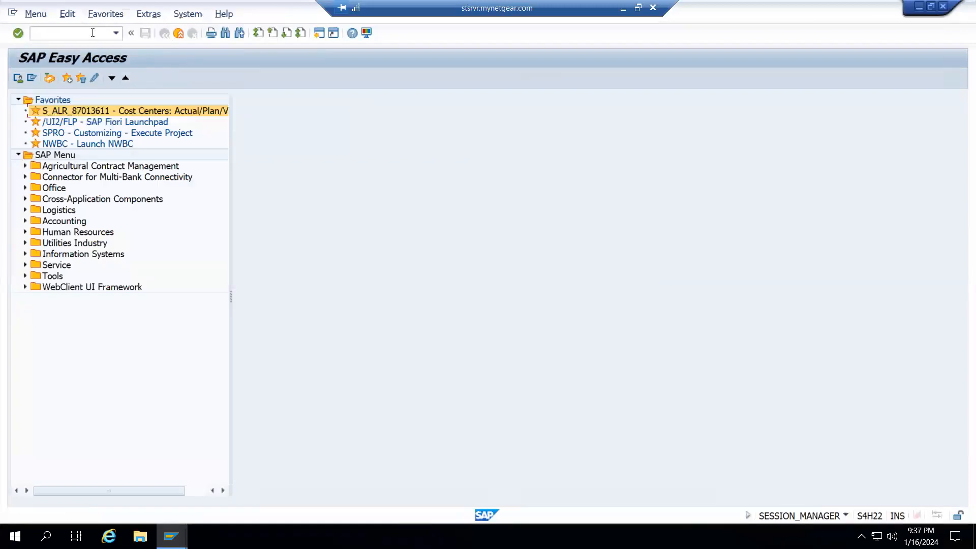
{"action": "type", "text": "ckm3n"}
{"action": "key", "text": "Return"}
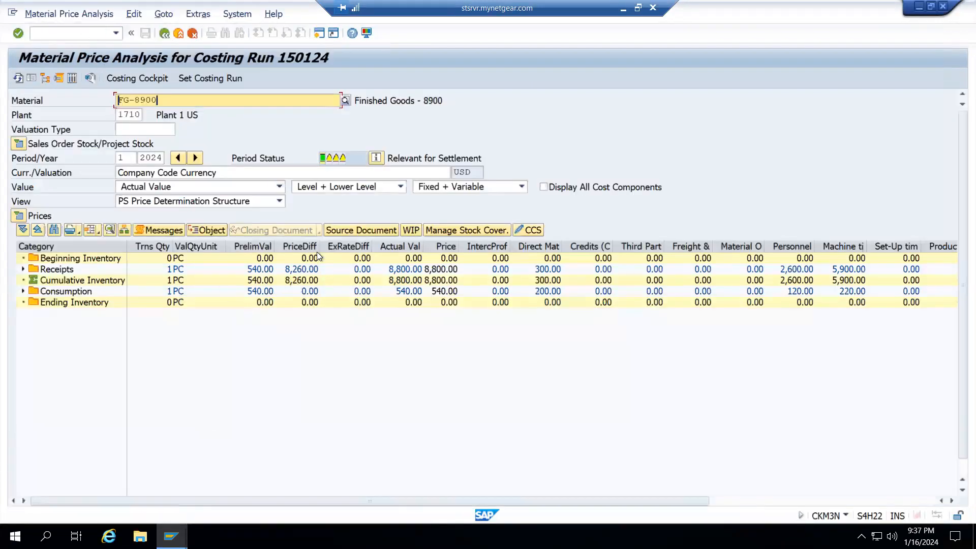
Widen the PriceDiff column, expand Receipts down to the Production documents, and leave Consumption collapsed after checking its sales order account
{"action": "left_click_drag", "start_coordinate": [319, 246], "coordinate": [329, 246]}
{"action": "left_click", "coordinate": [23, 291]}
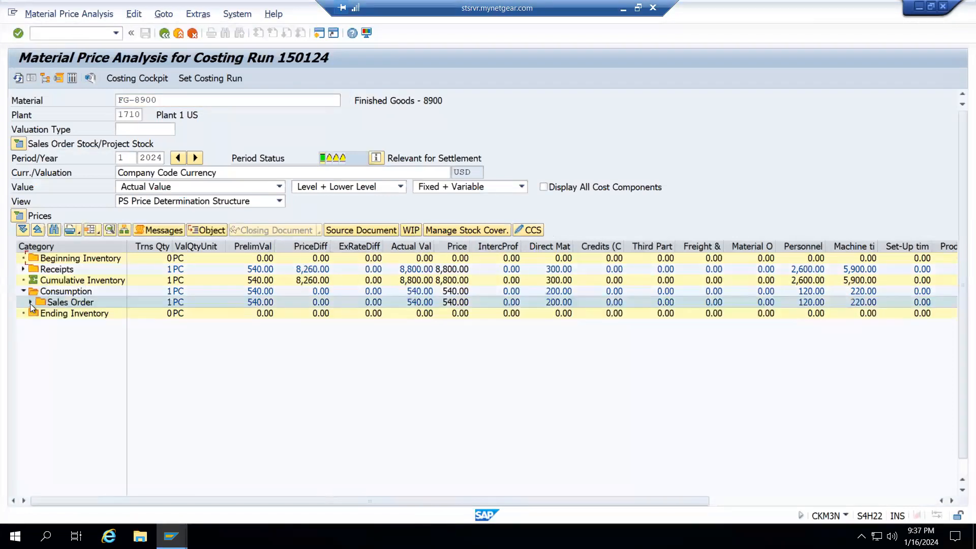
{"action": "left_click", "coordinate": [30, 302]}
{"action": "left_click", "coordinate": [23, 269]}
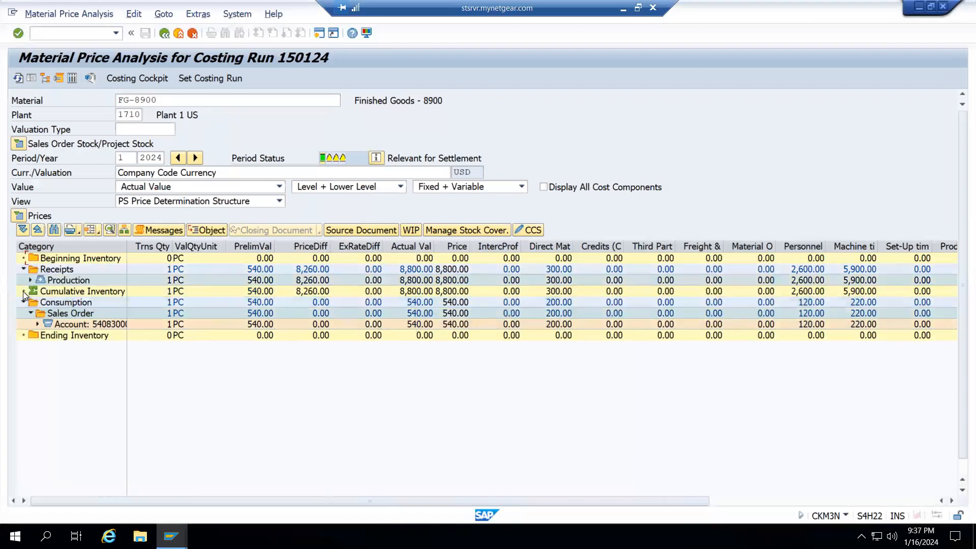
{"action": "left_click", "coordinate": [23, 302]}
{"action": "left_click", "coordinate": [30, 280]}
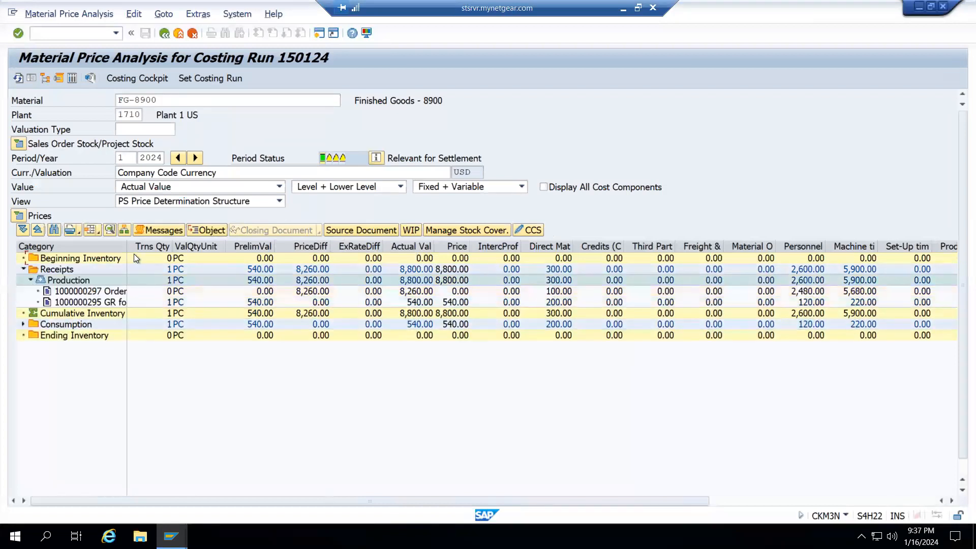
Widen the Category column to fit the full document texts, select the Order Settlement line and capture the price analysis screen as an image
{"action": "left_click_drag", "start_coordinate": [126, 250], "coordinate": [246, 251]}
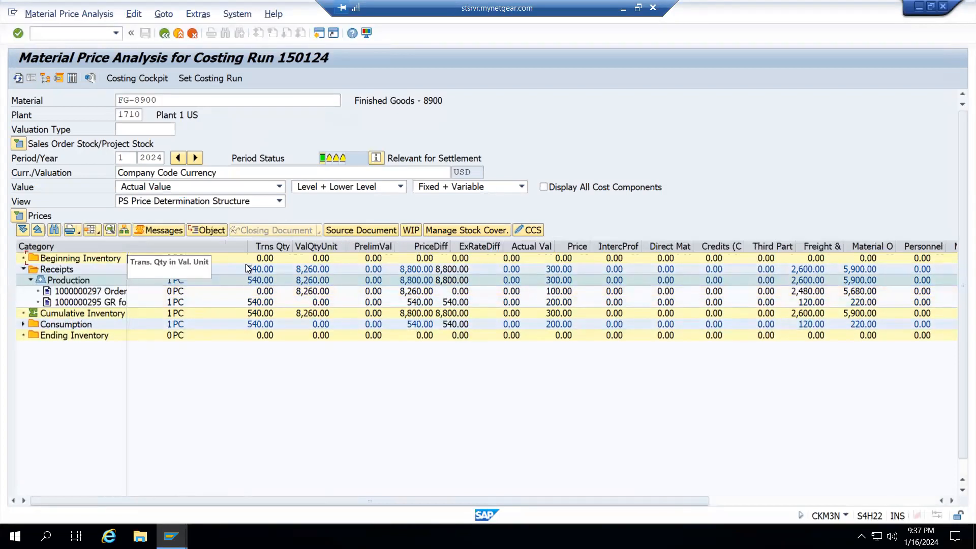
{"action": "left_click", "coordinate": [121, 294]}
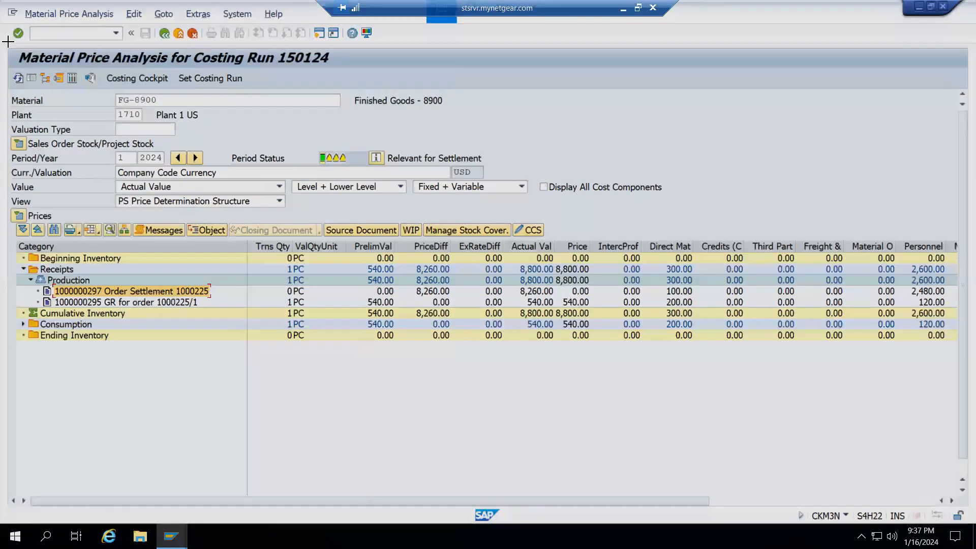
{"action": "left_click_drag", "start_coordinate": [4, 43], "coordinate": [967, 395]}
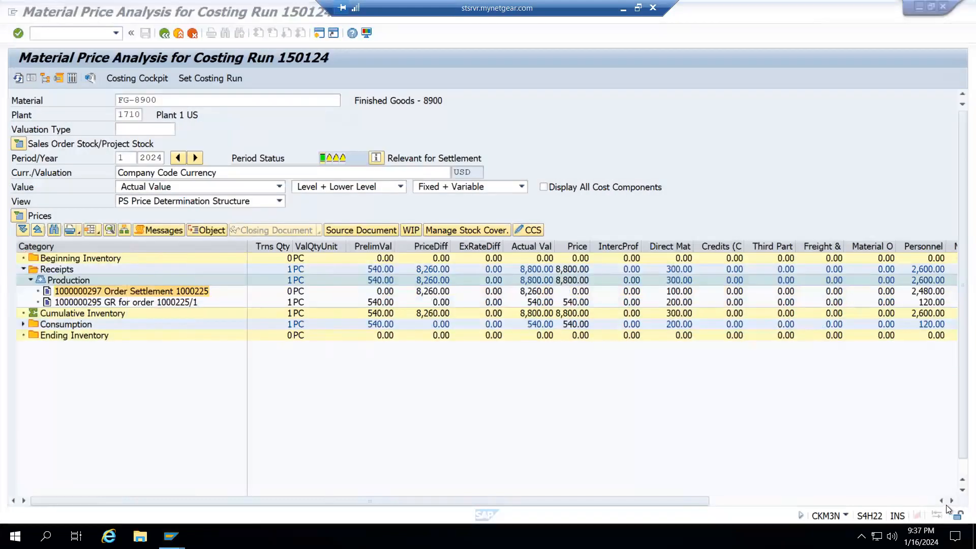
Rearrange the cost component columns so that Personnel time and Machine time directly follow Direct Material
{"action": "left_click", "coordinate": [952, 501]}
{"action": "left_click", "coordinate": [951, 501]}
{"action": "left_click", "coordinate": [950, 501]}
{"action": "left_click", "coordinate": [951, 501]}
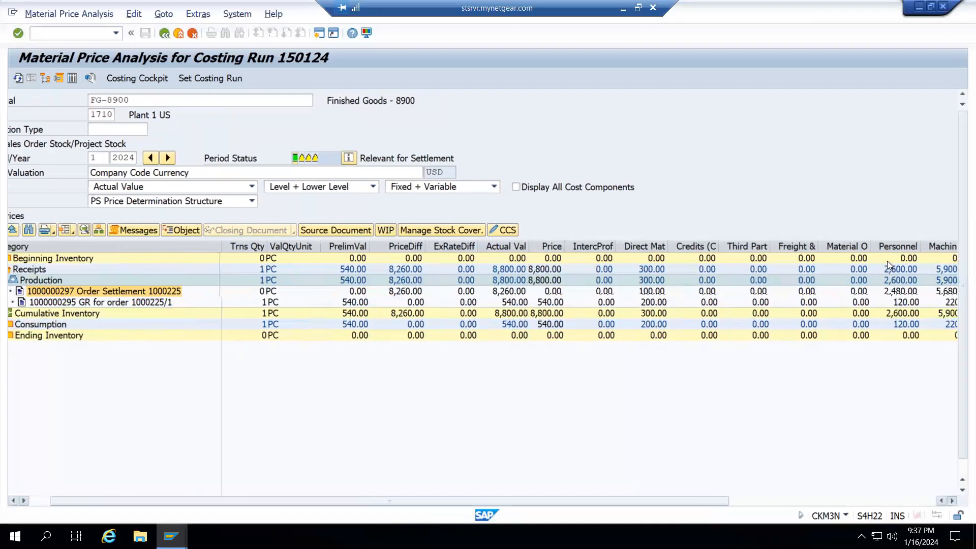
{"action": "left_click", "coordinate": [889, 245]}
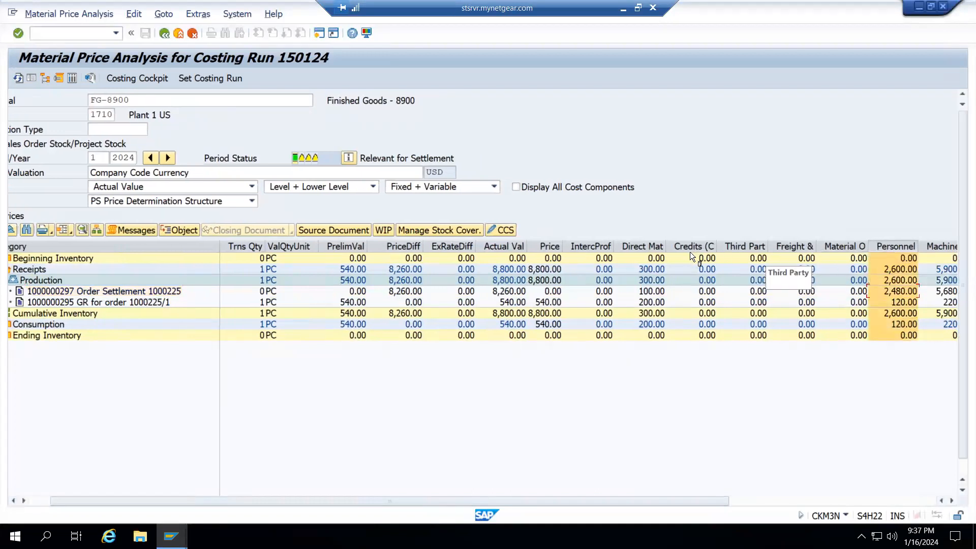
{"action": "left_click_drag", "start_coordinate": [667, 246], "coordinate": [666, 248]}
{"action": "left_click_drag", "start_coordinate": [944, 246], "coordinate": [727, 252]}
{"action": "left_click_drag", "start_coordinate": [801, 247], "coordinate": [719, 245]}
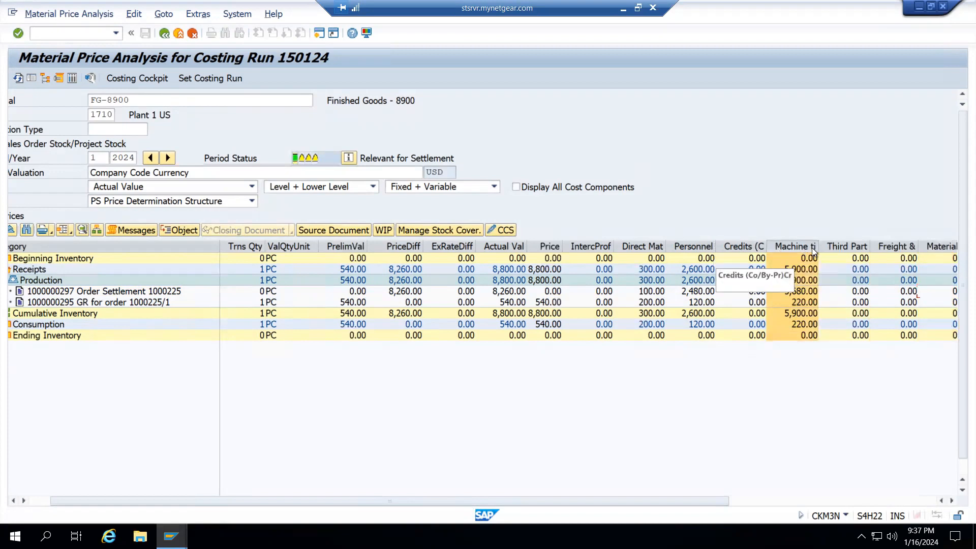
{"action": "left_click_drag", "start_coordinate": [782, 245], "coordinate": [717, 249]}
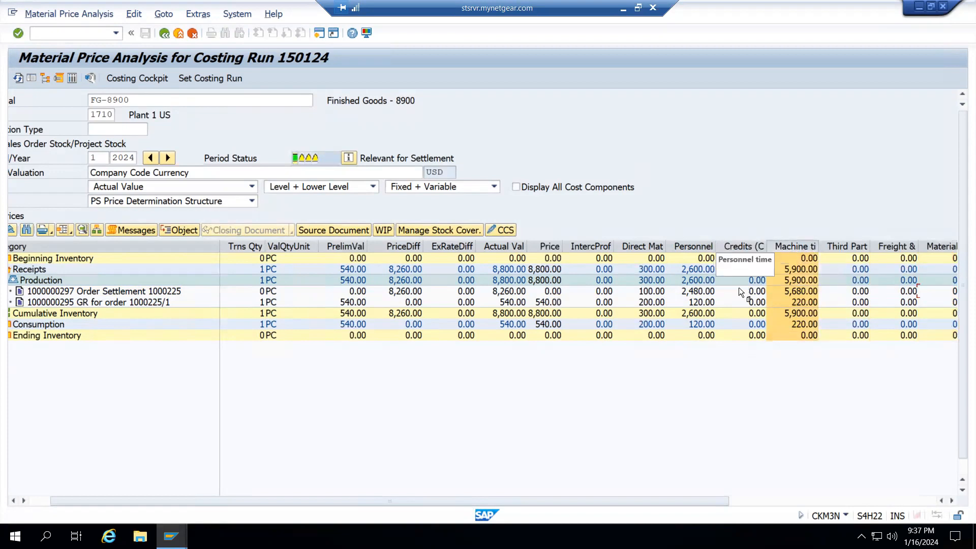
Move the Sum of cost components column directly after Credits and narrow it slightly
{"action": "left_click", "coordinate": [951, 501]}
{"action": "left_click", "coordinate": [951, 500]}
{"action": "left_click", "coordinate": [951, 501]}
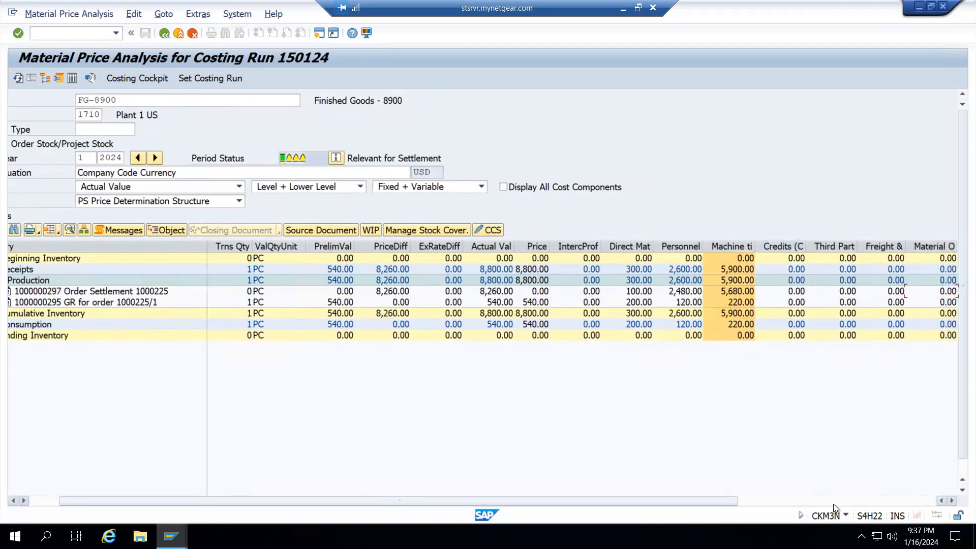
{"action": "left_click", "coordinate": [834, 503]}
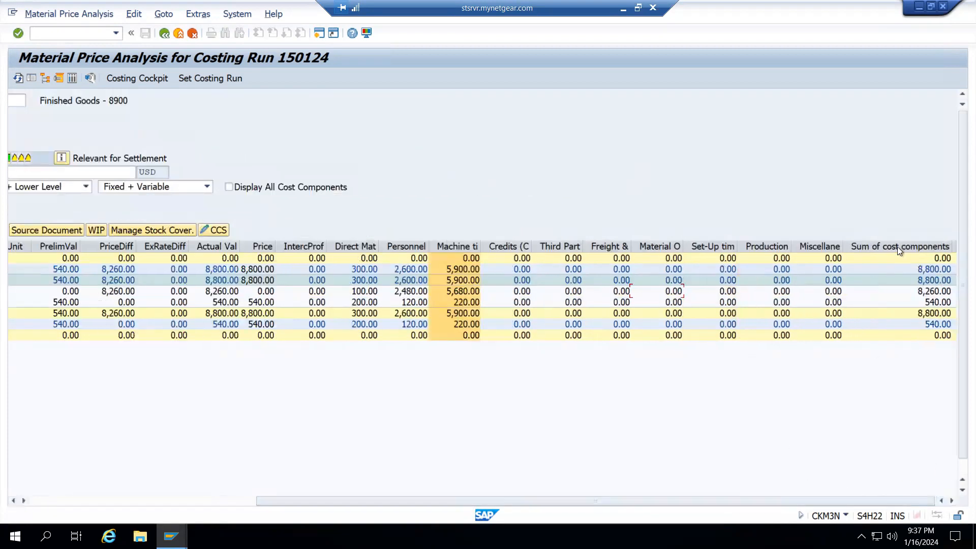
{"action": "left_click_drag", "start_coordinate": [898, 247], "coordinate": [682, 254]}
{"action": "left_click_drag", "start_coordinate": [694, 505], "coordinate": [331, 504]}
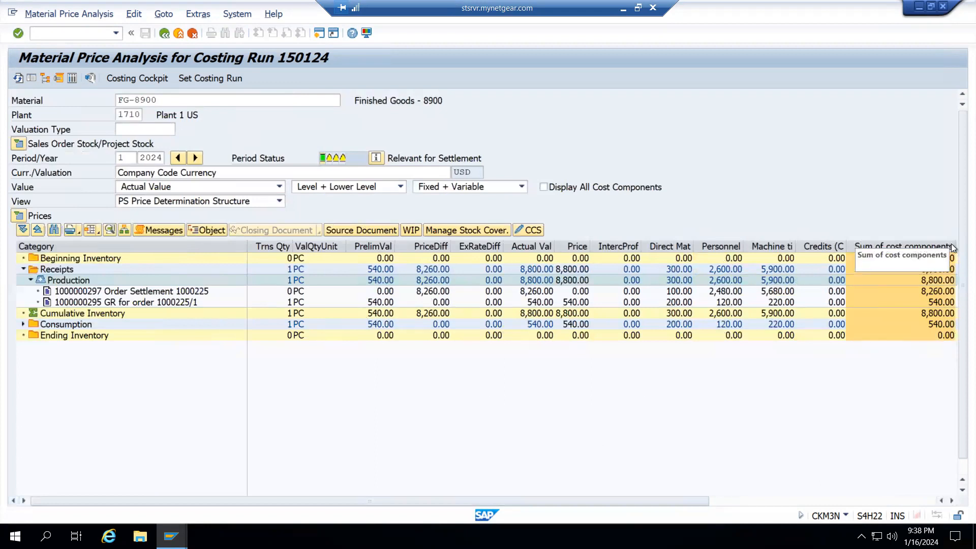
{"action": "left_click_drag", "start_coordinate": [940, 243], "coordinate": [941, 244]}
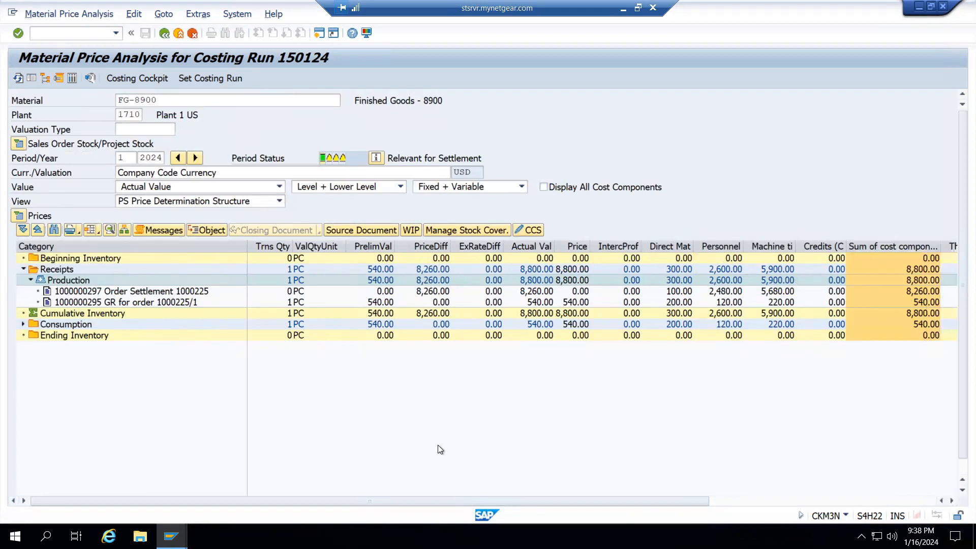
Capture the rearranged FG-8900 price analysis screen as an image and paste it below the Before Settlement picture on Excel's Process sheet
{"action": "key", "text": "super+shift+s"}
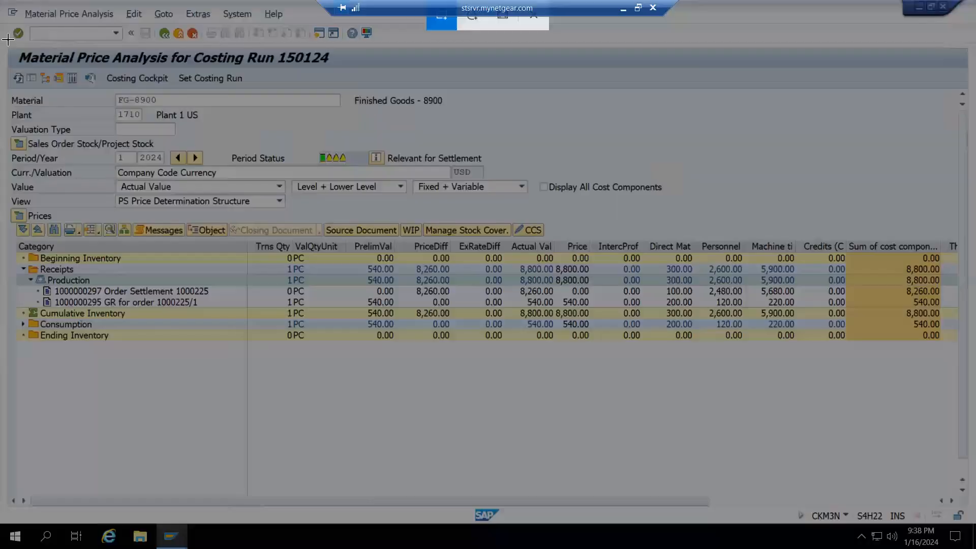
{"action": "left_click_drag", "start_coordinate": [4, 43], "coordinate": [974, 388]}
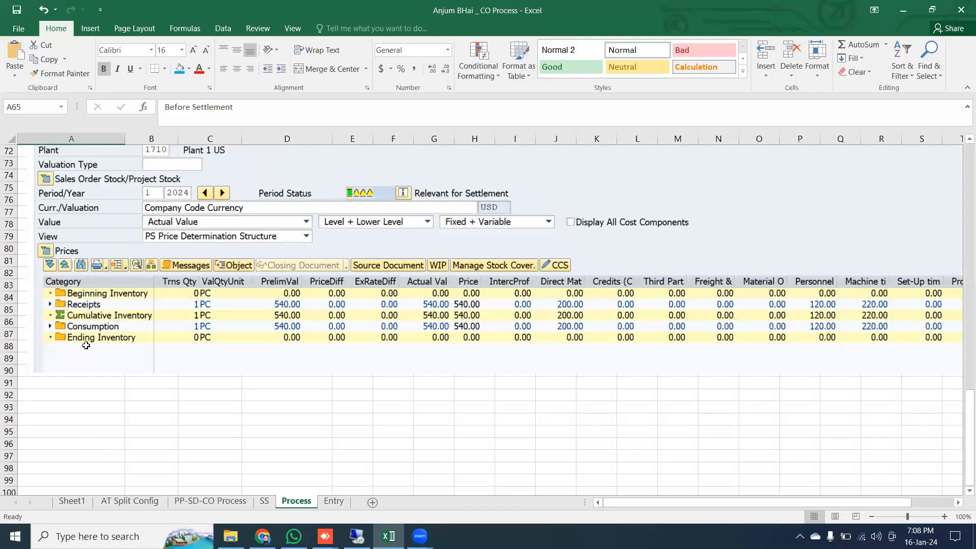
{"action": "scroll", "coordinate": [86, 346], "scroll_direction": "down", "scroll_amount": 2}
{"action": "left_click", "coordinate": [86, 346]}
{"action": "key", "text": "ctrl+v"}
Label the new price analysis picture by entering "After Settlement" in A92
{"action": "left_click", "coordinate": [105, 323]}
{"action": "type", "text": "A"}
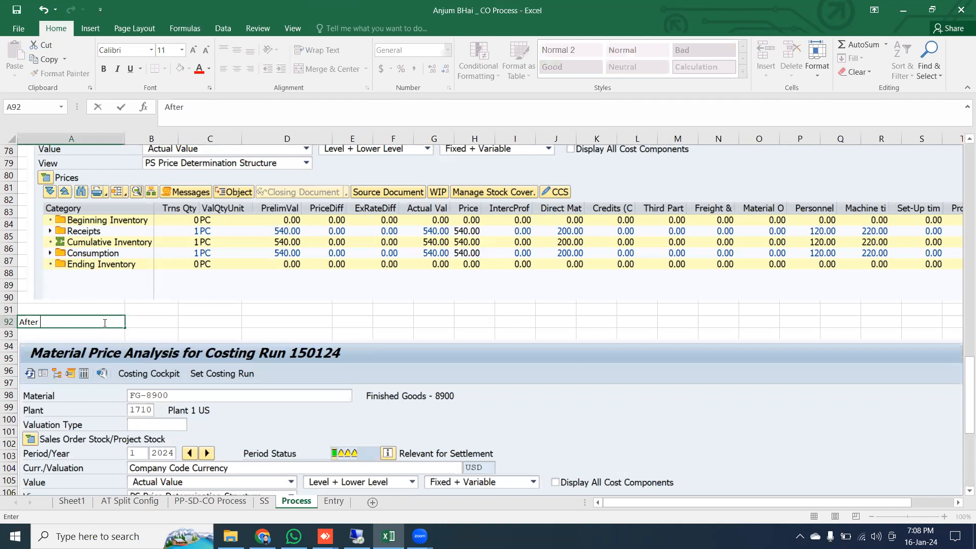
{"action": "type", "text": "fter Settlement"}
{"action": "key", "text": "Return"}
Copy the Before Settlement label's formatting onto the After Settlement label in A92
{"action": "scroll", "coordinate": [105, 322], "scroll_direction": "up", "scroll_amount": 6}
{"action": "left_click", "coordinate": [94, 219]}
{"action": "left_click", "coordinate": [60, 74]}
{"action": "scroll", "coordinate": [188, 314], "scroll_direction": "down", "scroll_amount": 3}
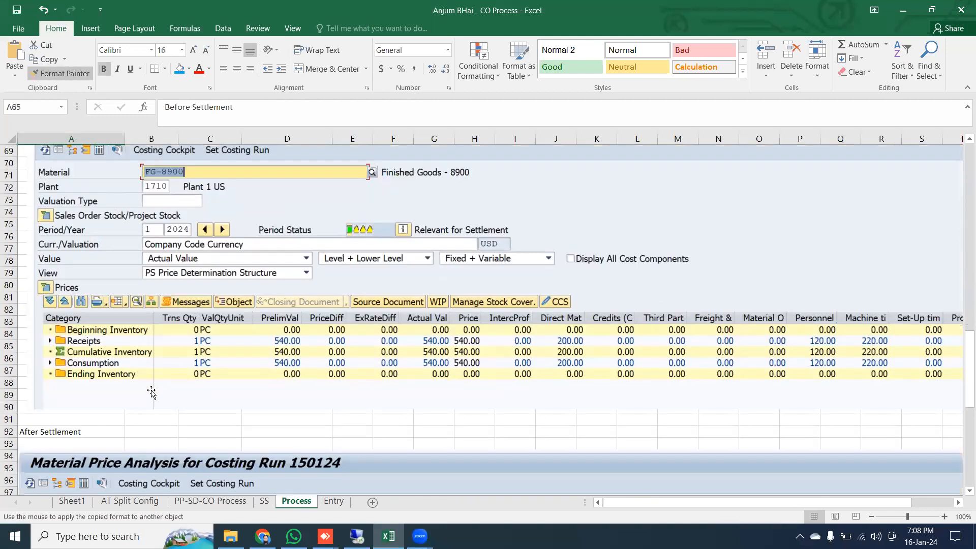
{"action": "left_click", "coordinate": [84, 429]}
{"action": "scroll", "coordinate": [360, 422], "scroll_direction": "down", "scroll_amount": 4}
{"action": "scroll", "coordinate": [361, 422], "scroll_direction": "down", "scroll_amount": 8}
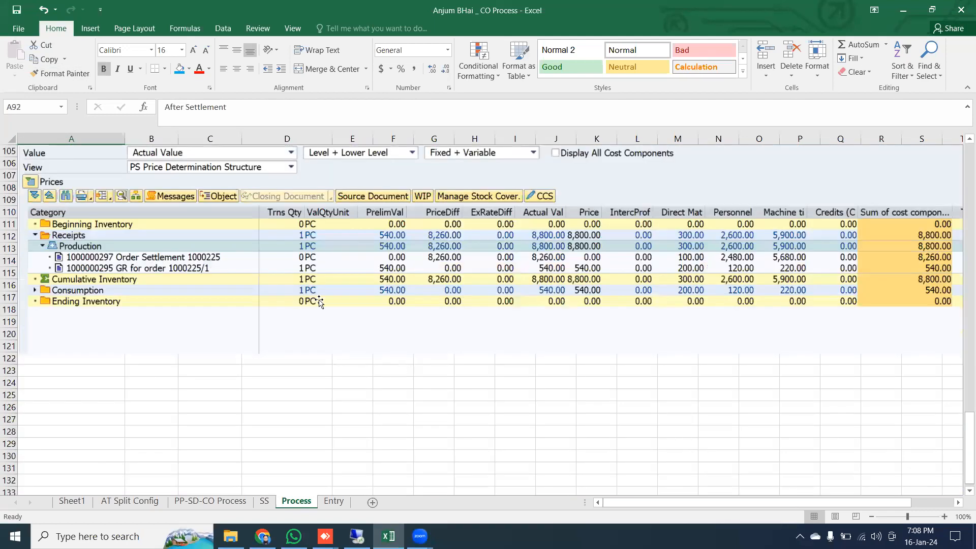
Switch to the remote SAP session, leave the price analysis, and run the KKBC_ORD cost report for the FG-8900 production order
{"action": "left_click", "coordinate": [357, 536]}
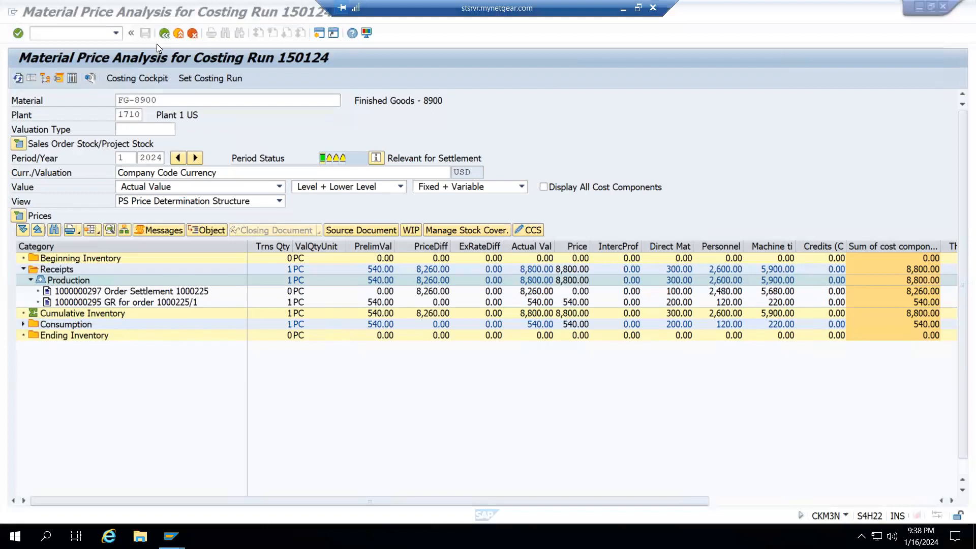
{"action": "key", "text": "F3"}
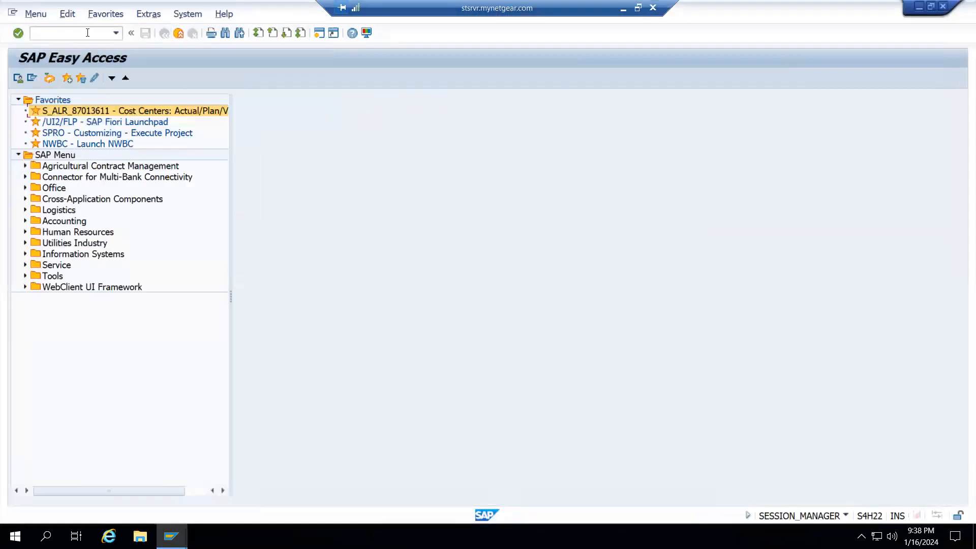
{"action": "type", "text": "kkbc_ord"}
{"action": "key", "text": "Return"}
{"action": "left_click", "coordinate": [18, 77]}
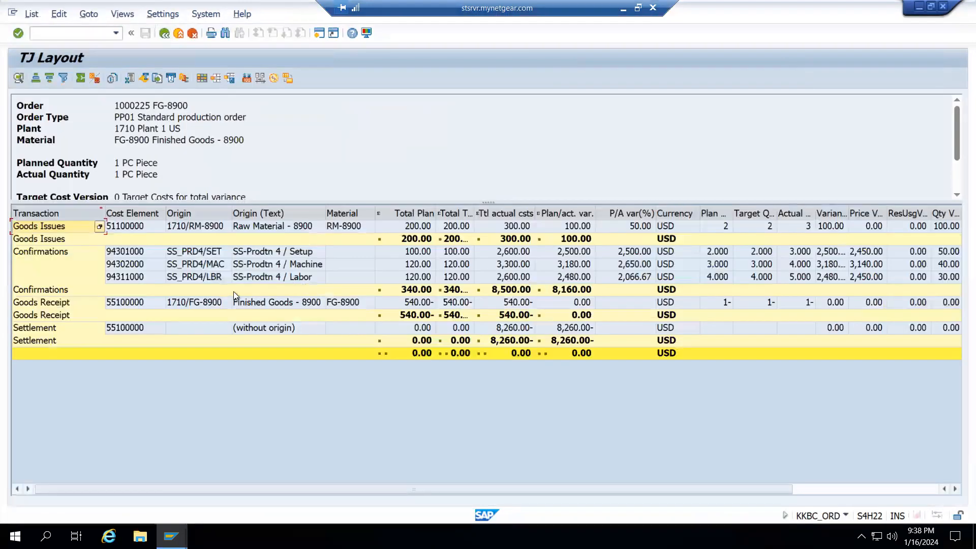
{"action": "right_click", "coordinate": [233, 291]}
{"action": "left_click", "coordinate": [288, 372]}
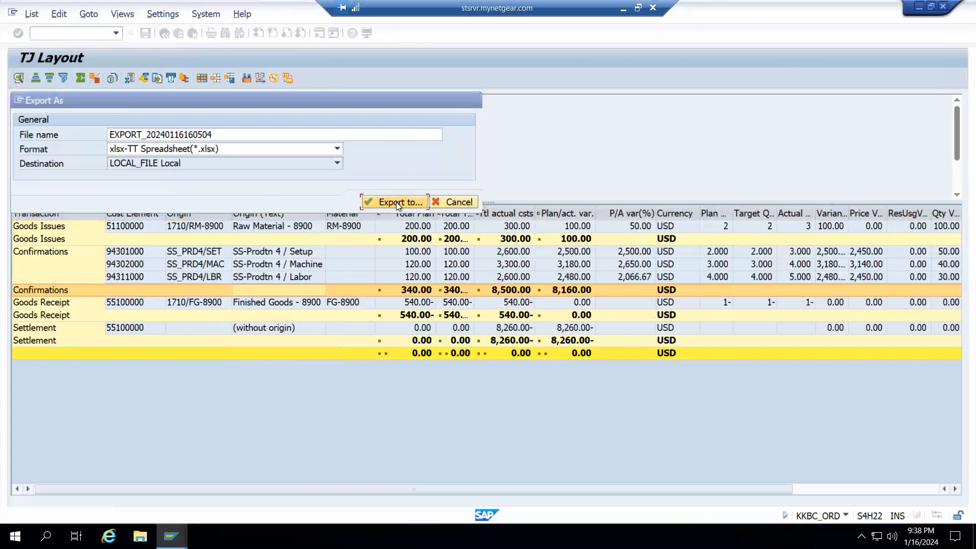
{"action": "left_click", "coordinate": [396, 202]}
{"action": "left_click", "coordinate": [298, 392]}
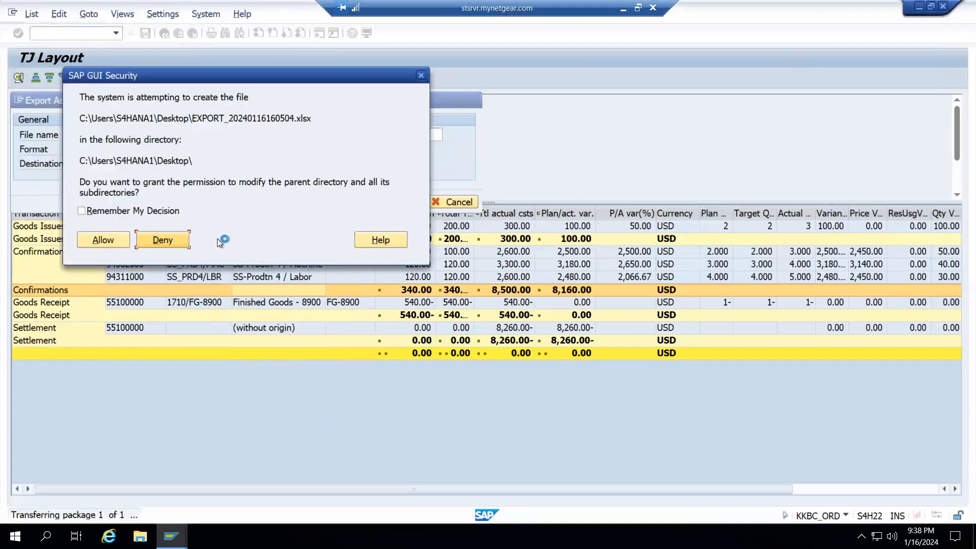
{"action": "left_click", "coordinate": [118, 238]}
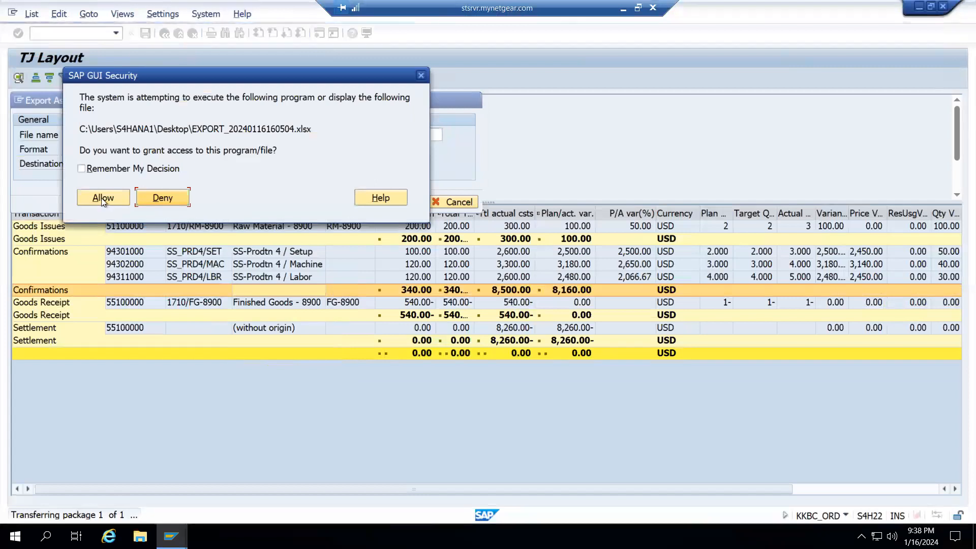
{"action": "left_click", "coordinate": [102, 197]}
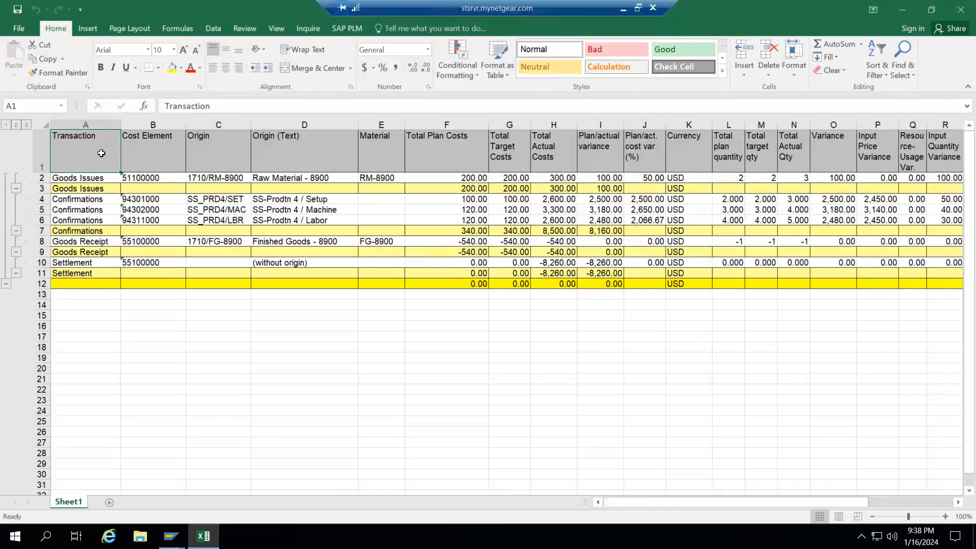
Copy the entire exported cost table and paste it at A125 on the local workbook's Process sheet, below the After Settlement picture
{"action": "key", "text": "alt"}
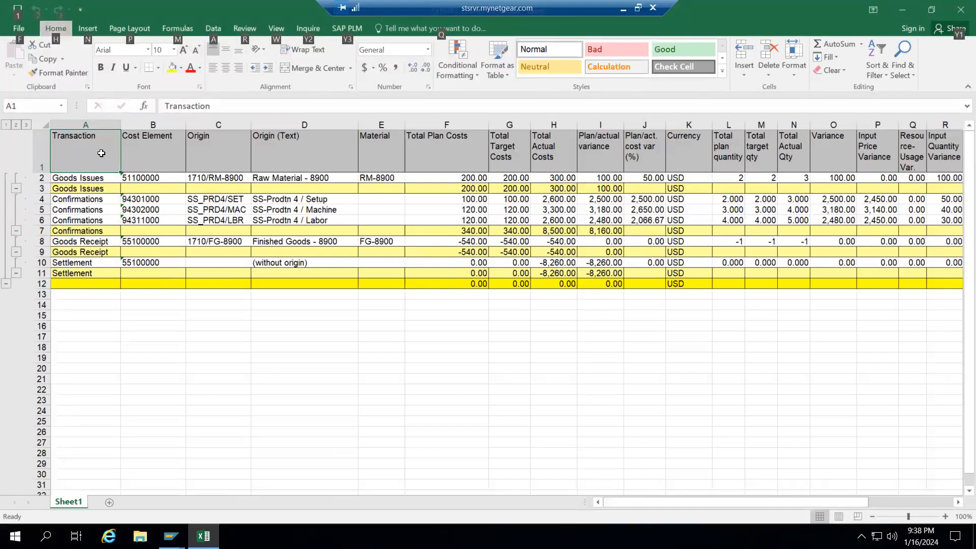
{"action": "key", "text": "Escape"}
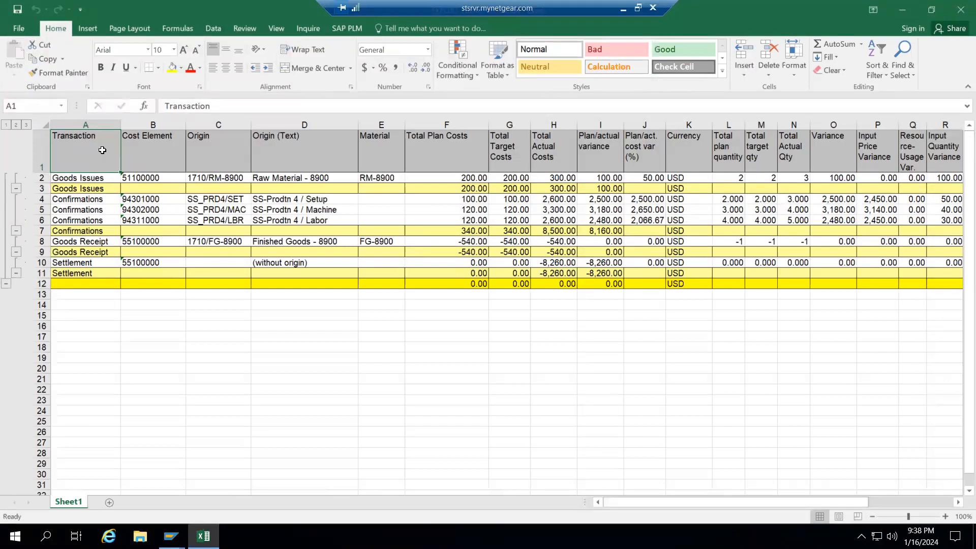
{"action": "key", "text": "ctrl+shift+Right"}
{"action": "key", "text": "ctrl+shift+Down"}
{"action": "key", "text": "ctrl+c"}
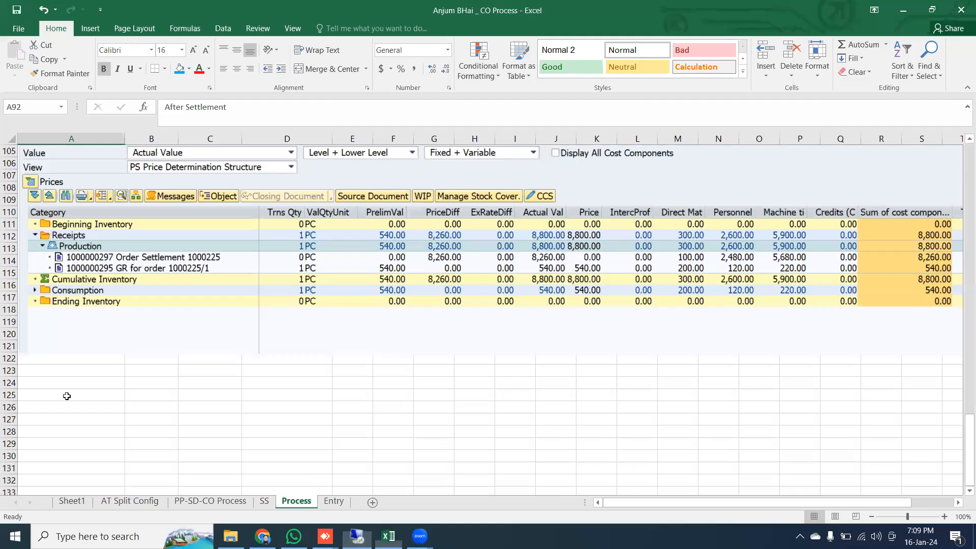
{"action": "scroll", "coordinate": [67, 396], "scroll_direction": "down", "scroll_amount": 1}
{"action": "left_click", "coordinate": [61, 361]}
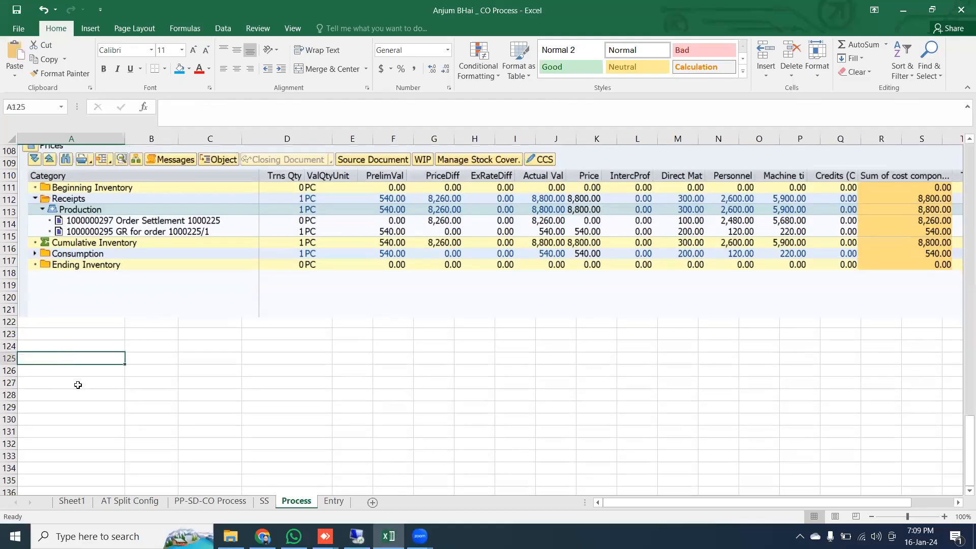
{"action": "key", "text": "ctrl+v"}
{"action": "scroll", "coordinate": [376, 415], "scroll_direction": "down", "scroll_amount": 3}
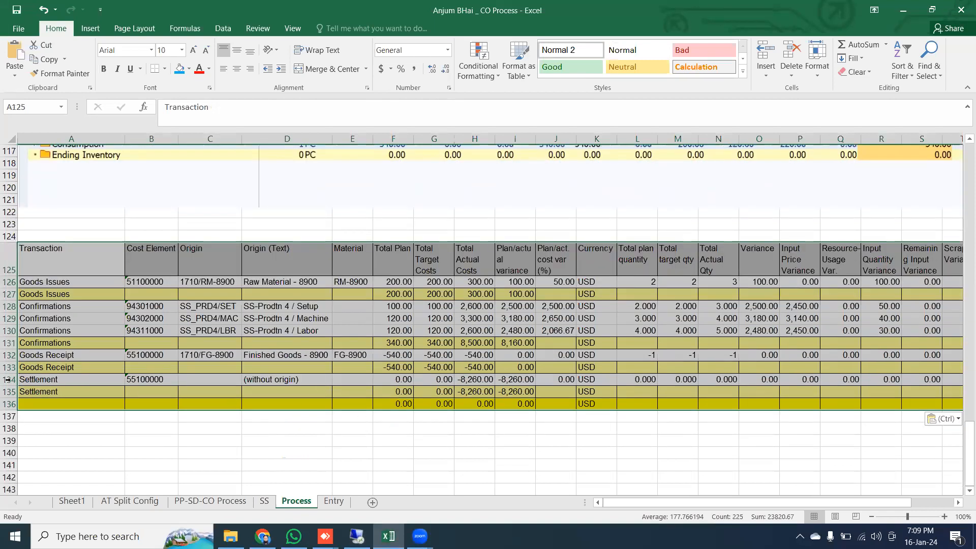
Fill the Total Actual Costs totals in H136 of the pasted table and H63 of the After Variance table with blue
{"action": "left_click", "coordinate": [6, 379]}
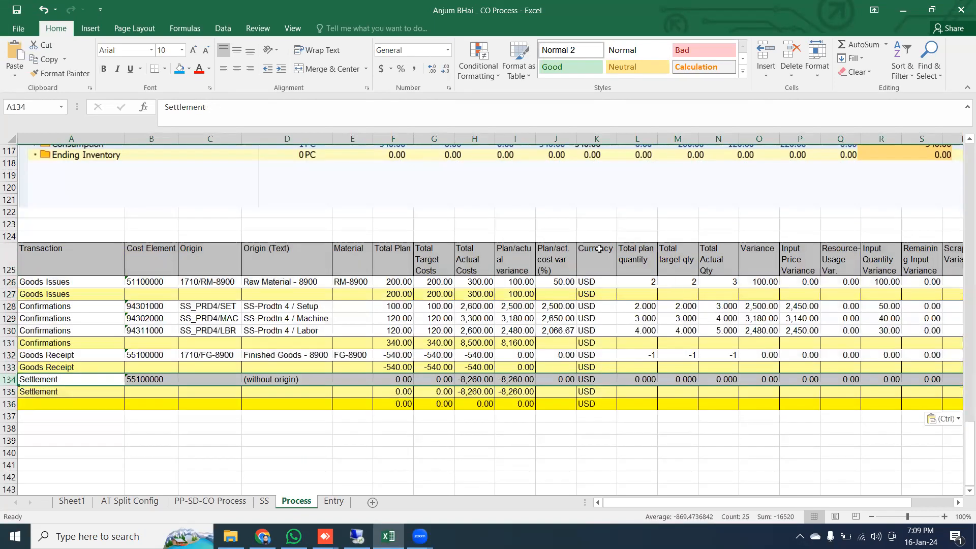
{"action": "left_click", "coordinate": [480, 254]}
{"action": "left_click", "coordinate": [477, 404]}
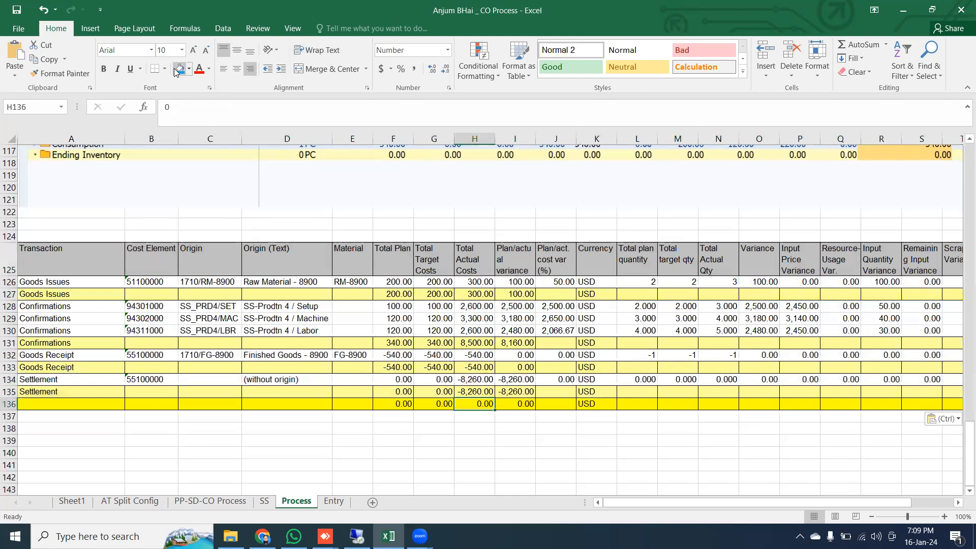
{"action": "scroll", "coordinate": [588, 401], "scroll_direction": "up", "scroll_amount": 20}
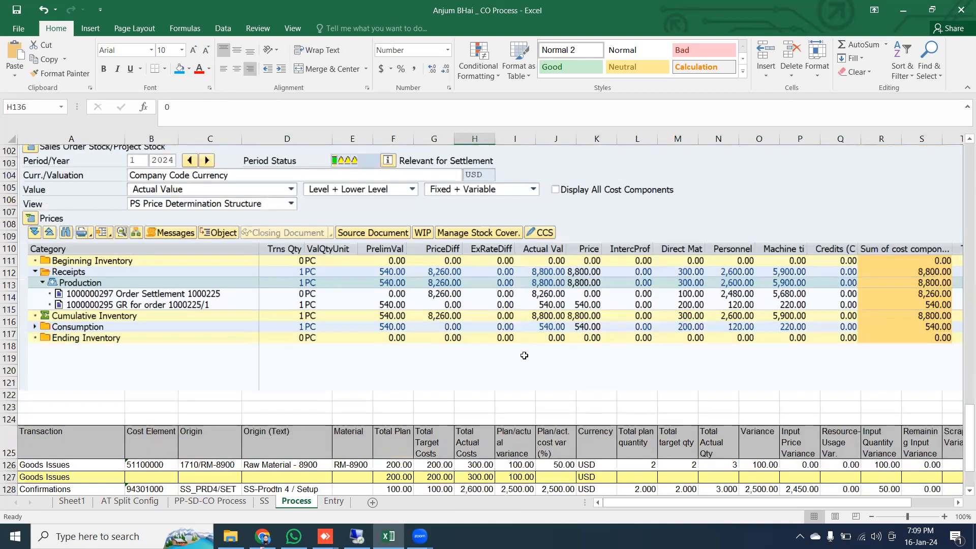
{"action": "scroll", "coordinate": [441, 308], "scroll_direction": "up", "scroll_amount": 4}
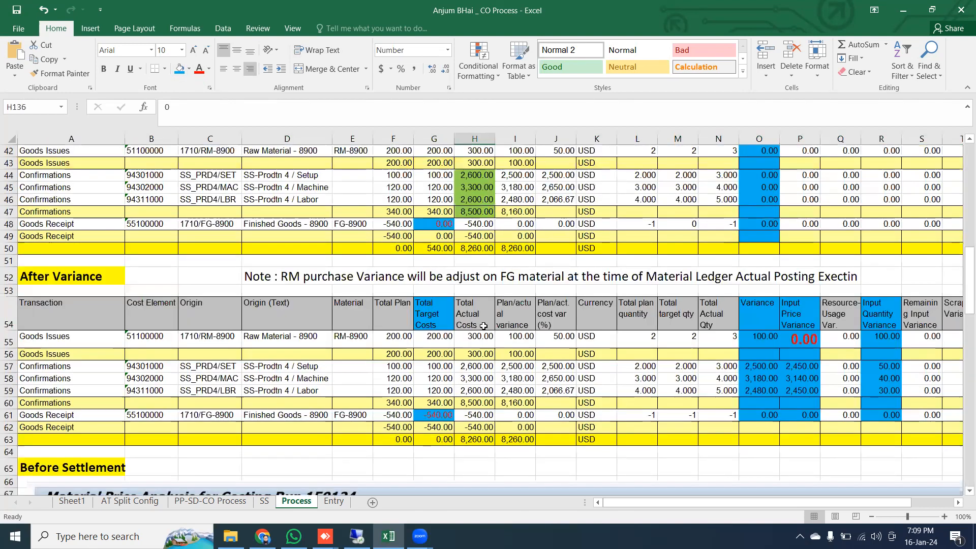
{"action": "left_click", "coordinate": [483, 325]}
{"action": "left_click", "coordinate": [482, 440]}
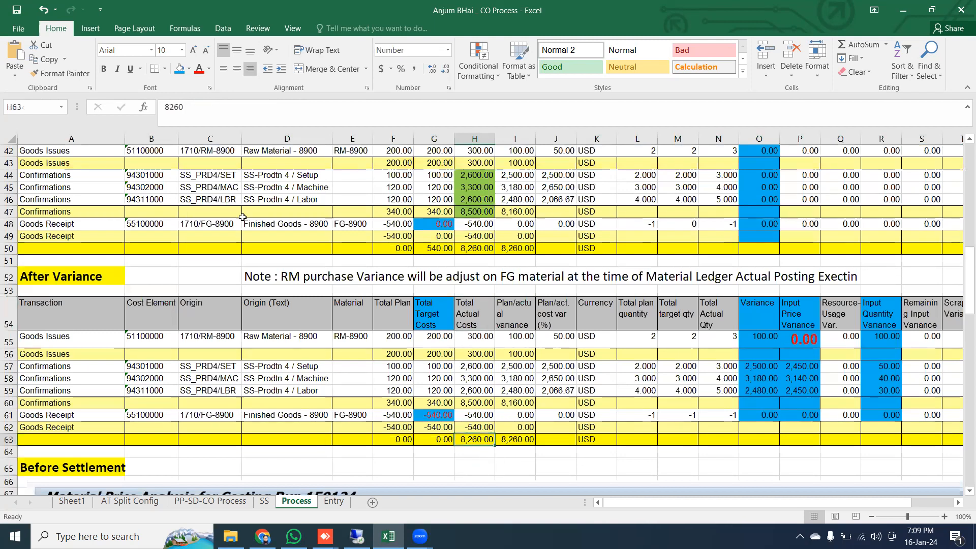
{"action": "left_click", "coordinate": [179, 68]}
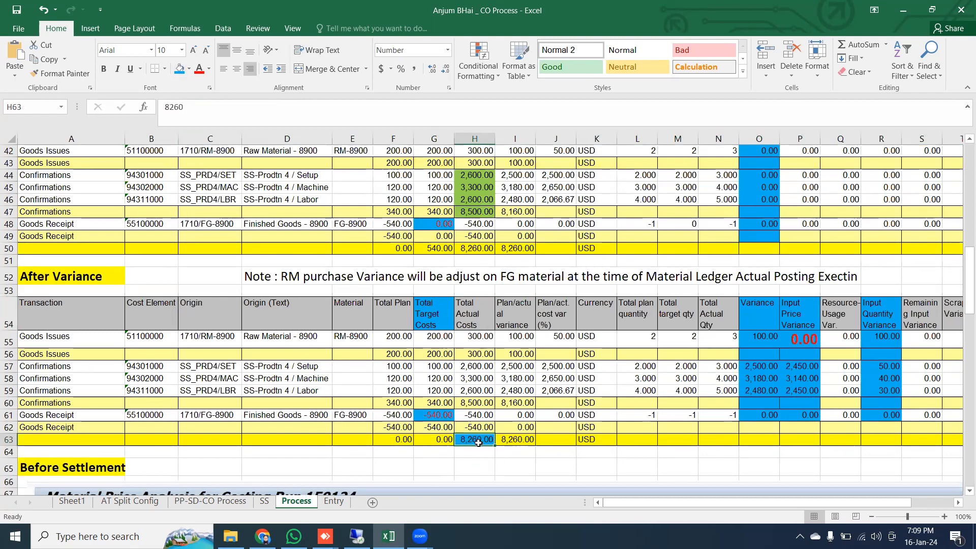
Examine the Settlement row and the Total Actual Costs total in the table pasted below the After Settlement picture
{"action": "scroll", "coordinate": [478, 440], "scroll_direction": "down", "scroll_amount": 17}
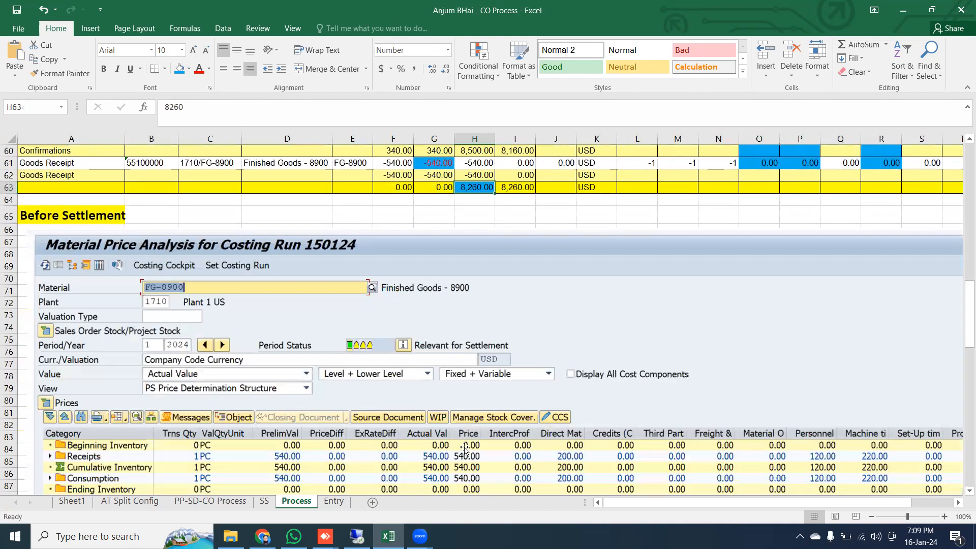
{"action": "scroll", "coordinate": [468, 443], "scroll_direction": "down", "scroll_amount": 12}
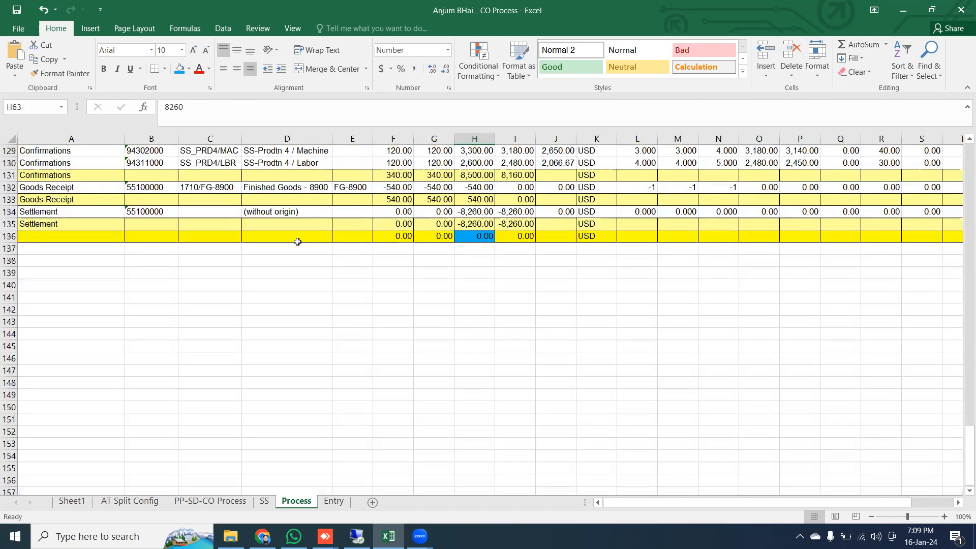
{"action": "left_click", "coordinate": [9, 207]}
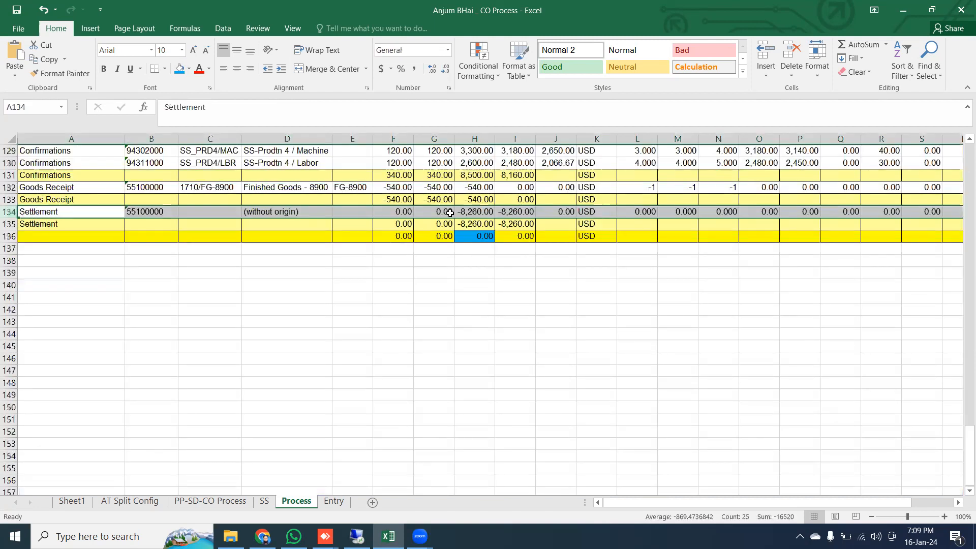
{"action": "left_click", "coordinate": [487, 236]}
{"action": "left_click", "coordinate": [479, 211]}
{"action": "scroll", "coordinate": [611, 344], "scroll_direction": "up", "scroll_amount": 3}
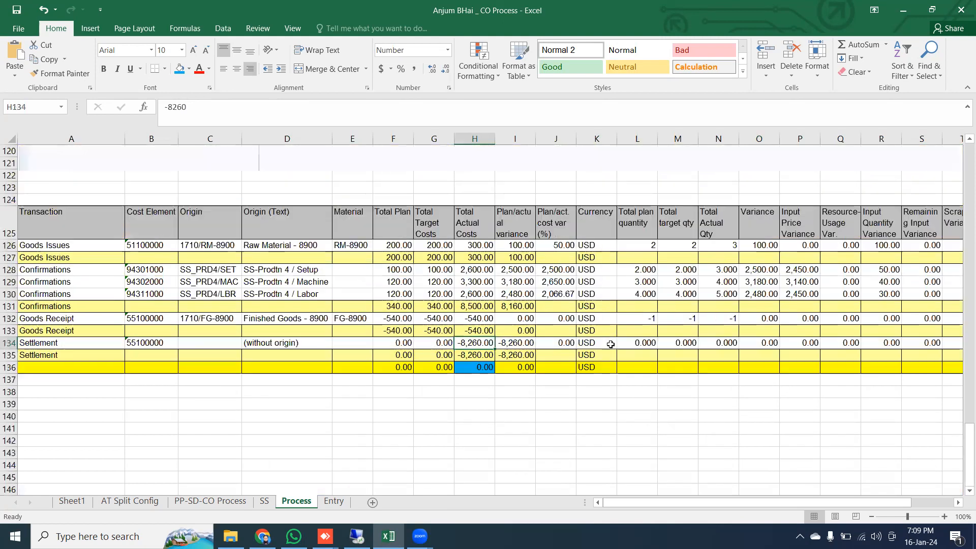
{"action": "left_click_drag", "start_coordinate": [712, 504], "coordinate": [290, 503]}
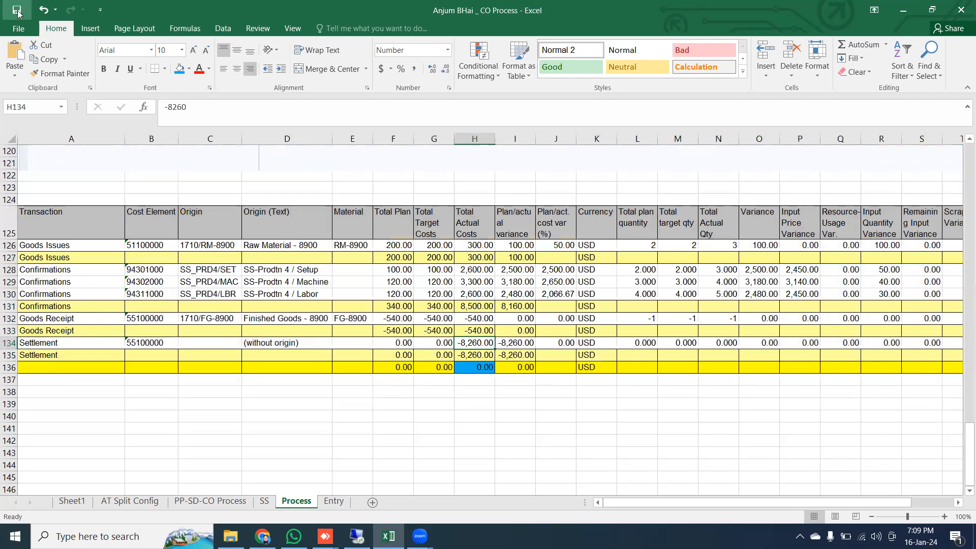
Move the Material Ledger - Actual entry from row 40 to row 44 on the PP-SD-CO Process sheet
{"action": "left_click", "coordinate": [357, 536]}
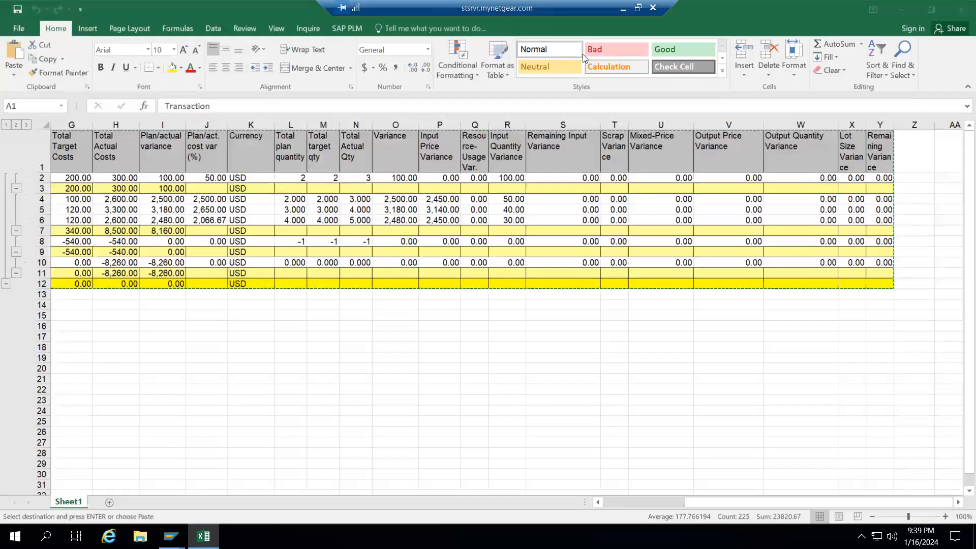
{"action": "left_click", "coordinate": [623, 9]}
{"action": "left_click", "coordinate": [215, 502]}
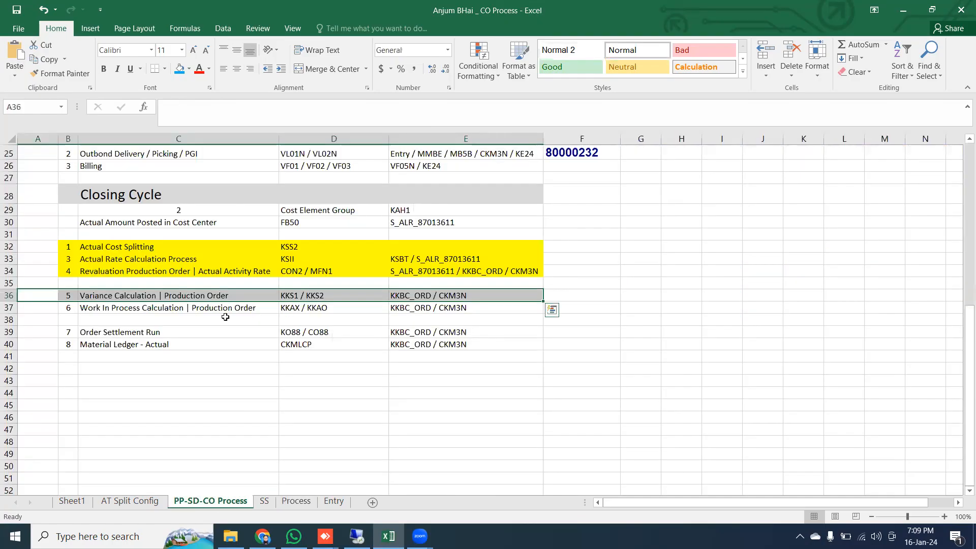
{"action": "left_click_drag", "start_coordinate": [62, 341], "coordinate": [462, 339]}
{"action": "key", "text": "ctrl+c"}
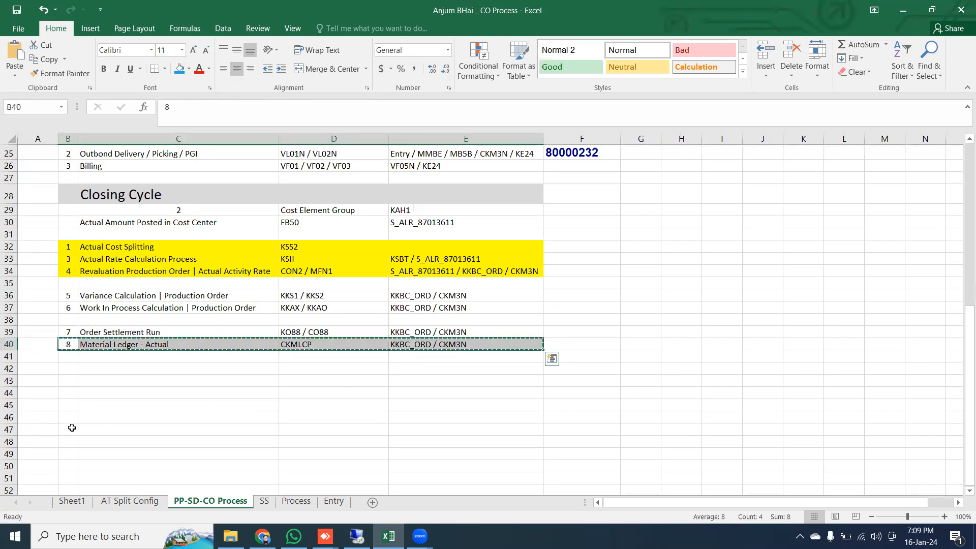
{"action": "left_click", "coordinate": [67, 391]}
{"action": "key", "text": "ctrl+v"}
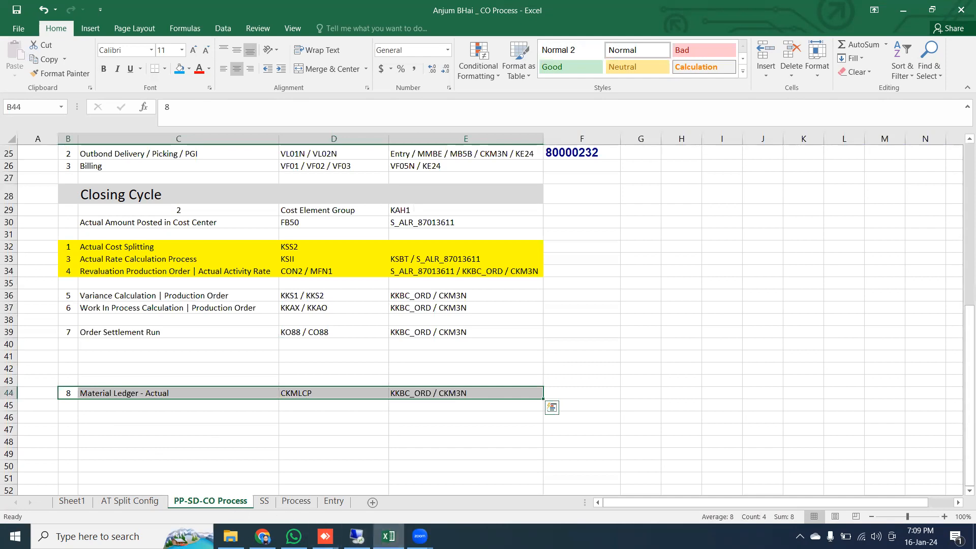
Compare the Settlement subtotal in H135 on the Process sheet with the price differences in the After Settlement picture
{"action": "left_click", "coordinate": [307, 502]}
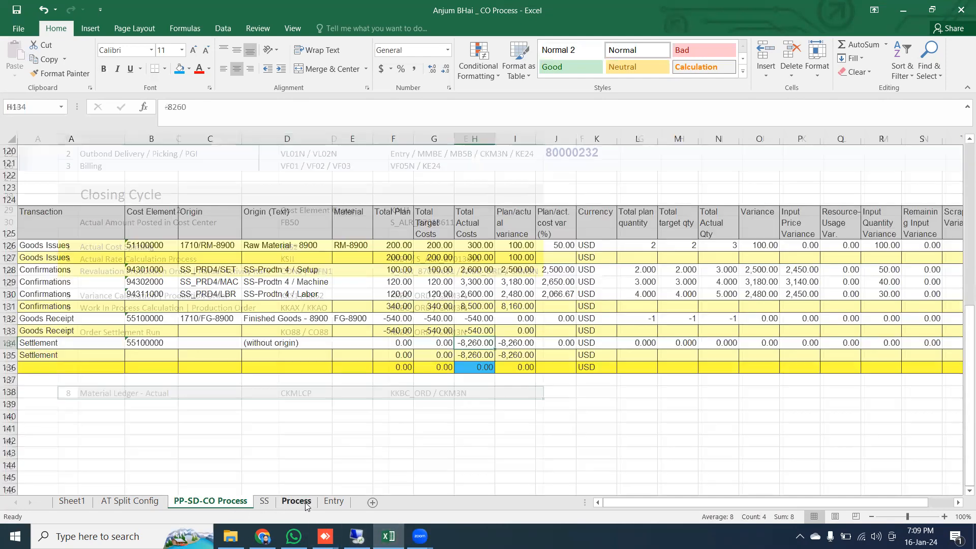
{"action": "left_click", "coordinate": [477, 354]}
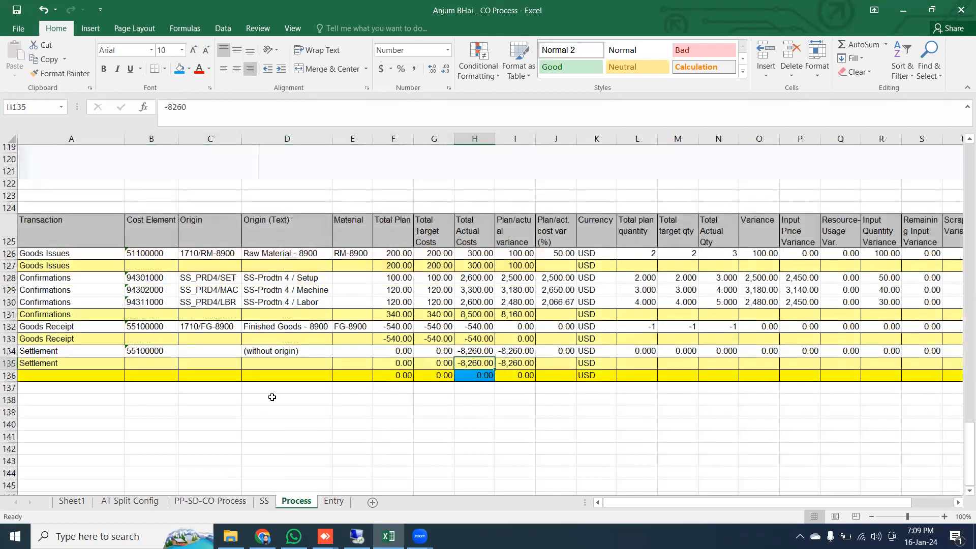
{"action": "scroll", "coordinate": [272, 397], "scroll_direction": "up", "scroll_amount": 9}
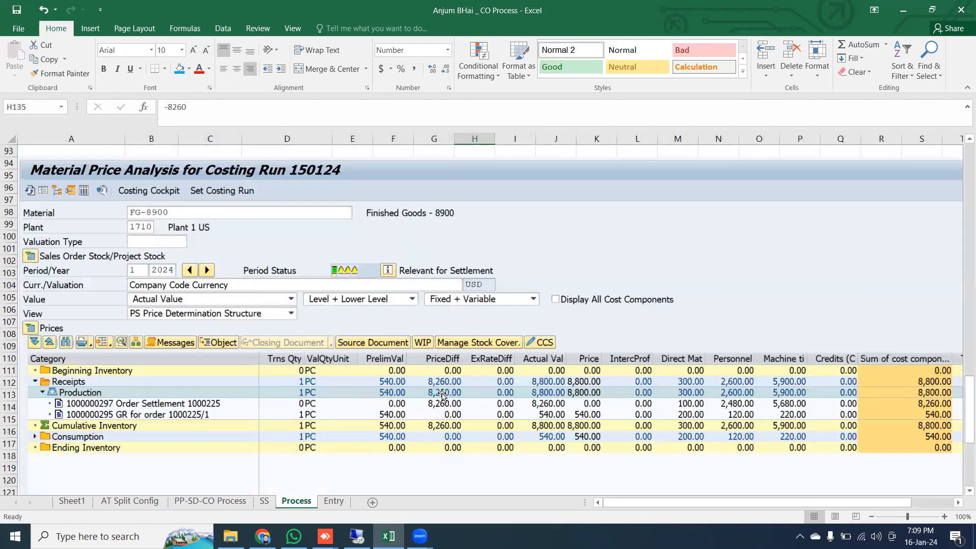
{"action": "scroll", "coordinate": [356, 326], "scroll_direction": "down", "scroll_amount": 1}
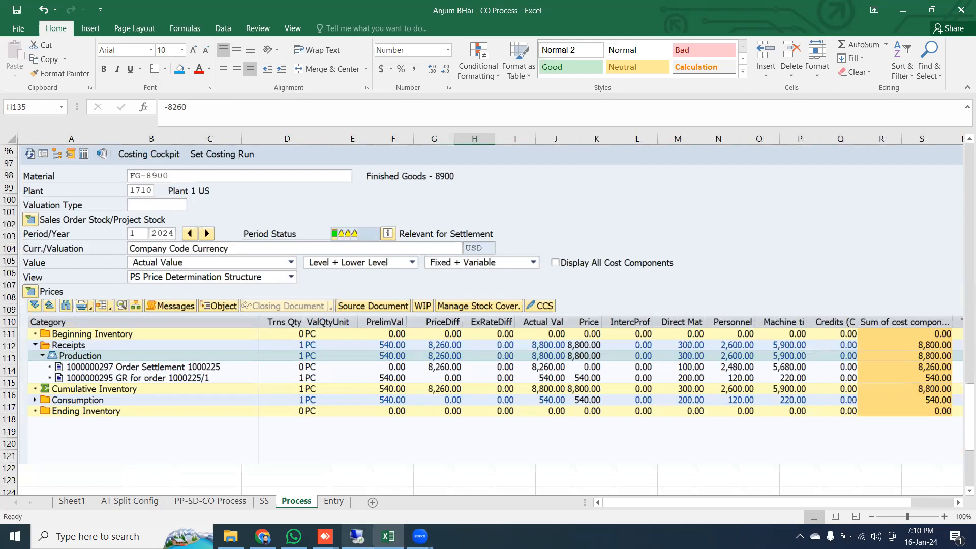
Switch to the remote session, close the exported spreadsheet, and leave the order report to return to SAP Easy Access
{"action": "mouse_move", "coordinate": [356, 537]}
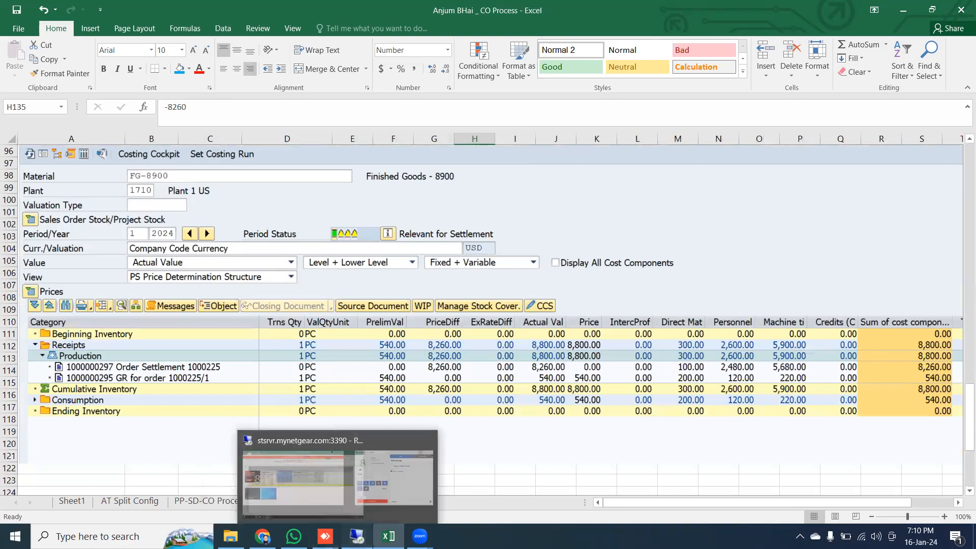
{"action": "left_click", "coordinate": [357, 537]}
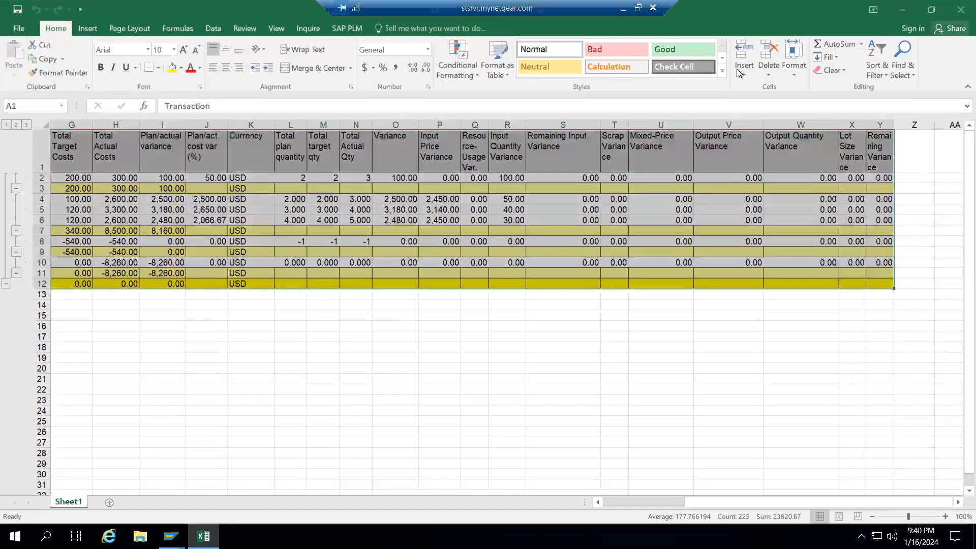
{"action": "key", "text": "alt+F4"}
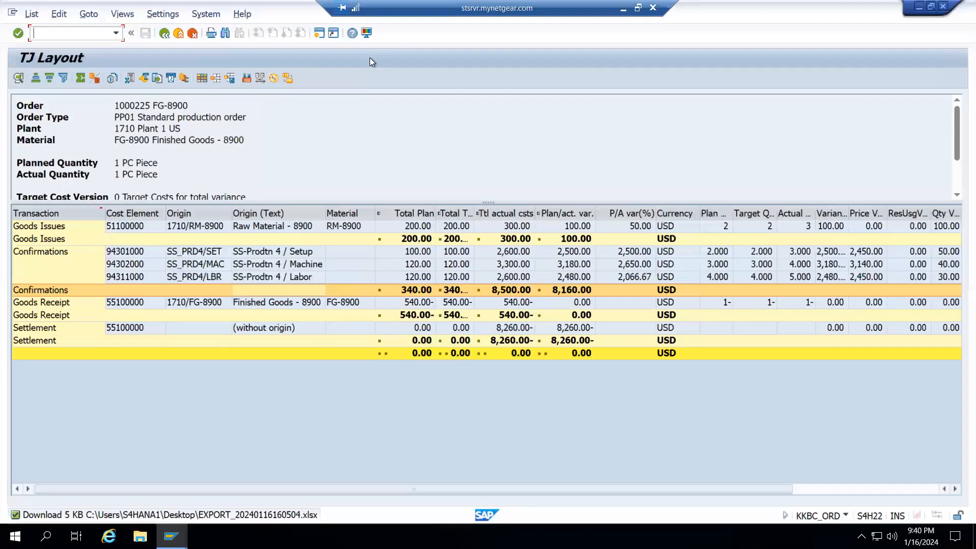
{"action": "key", "text": "F3"}
{"action": "key", "text": "F3"}
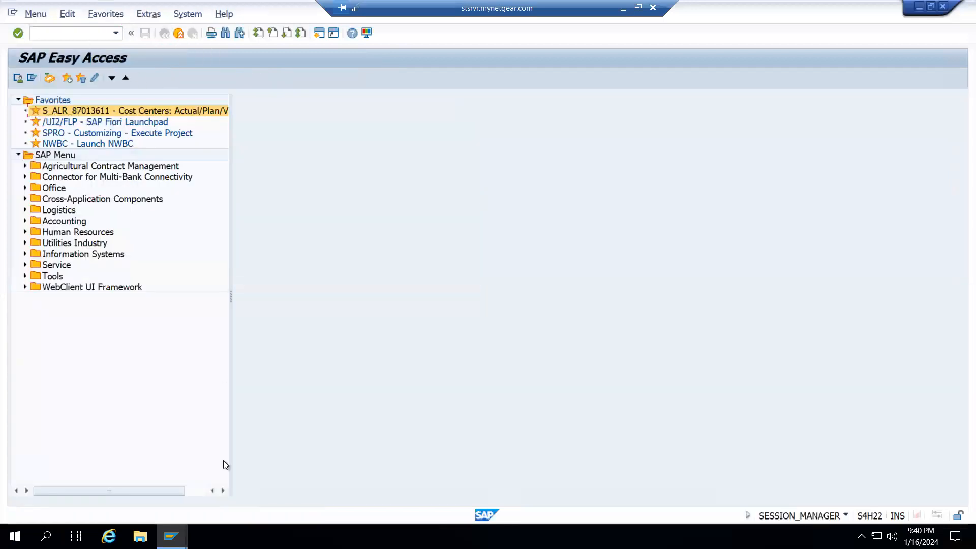
Open the actual costing cockpit with transaction ckmlcp, look over costing run 150124 and its general data, and return to SAP Easy Access
{"action": "mouse_move", "coordinate": [172, 535]}
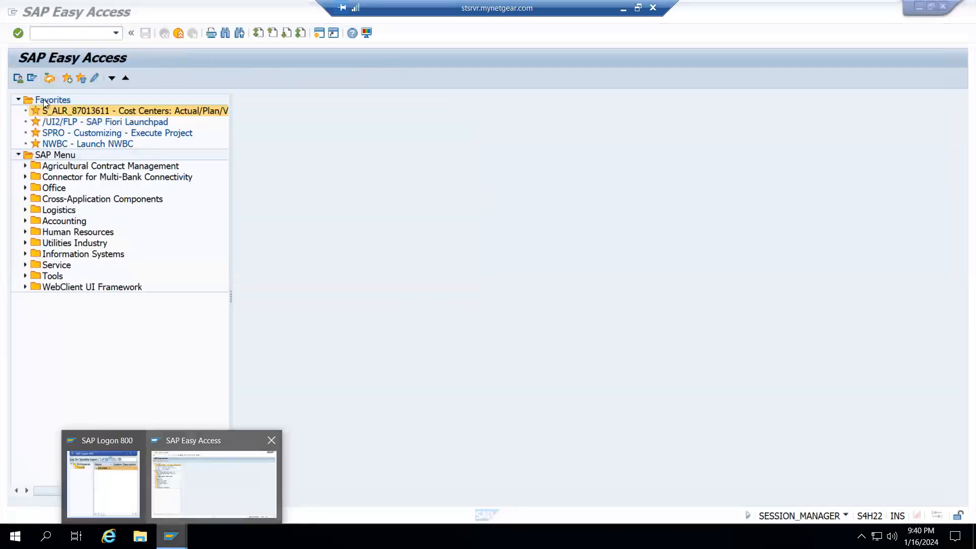
{"action": "left_click", "coordinate": [46, 34]}
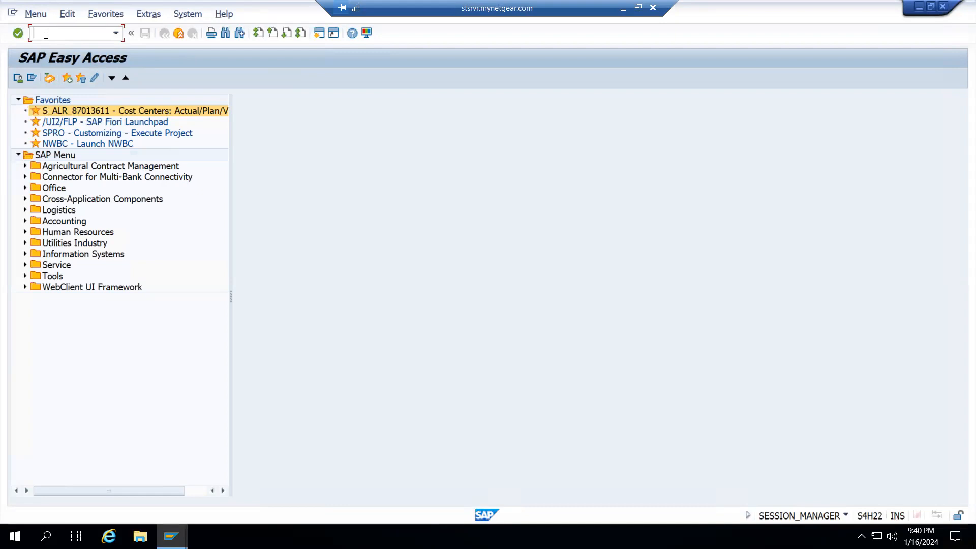
{"action": "type", "text": "ckm3"}
{"action": "key", "text": "BackSpace"}
{"action": "type", "text": "lcp"}
{"action": "key", "text": "Return"}
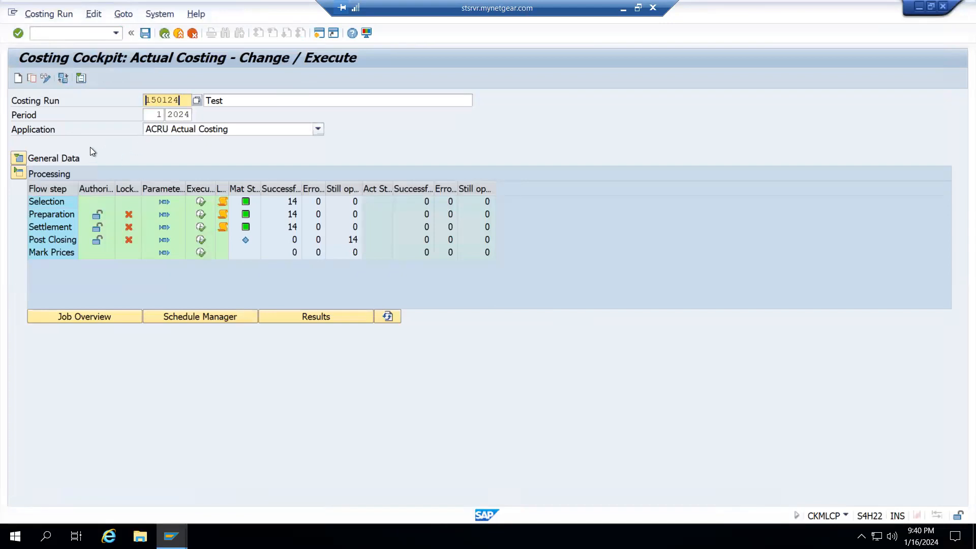
{"action": "double_click", "coordinate": [178, 100]}
{"action": "left_click", "coordinate": [148, 114]}
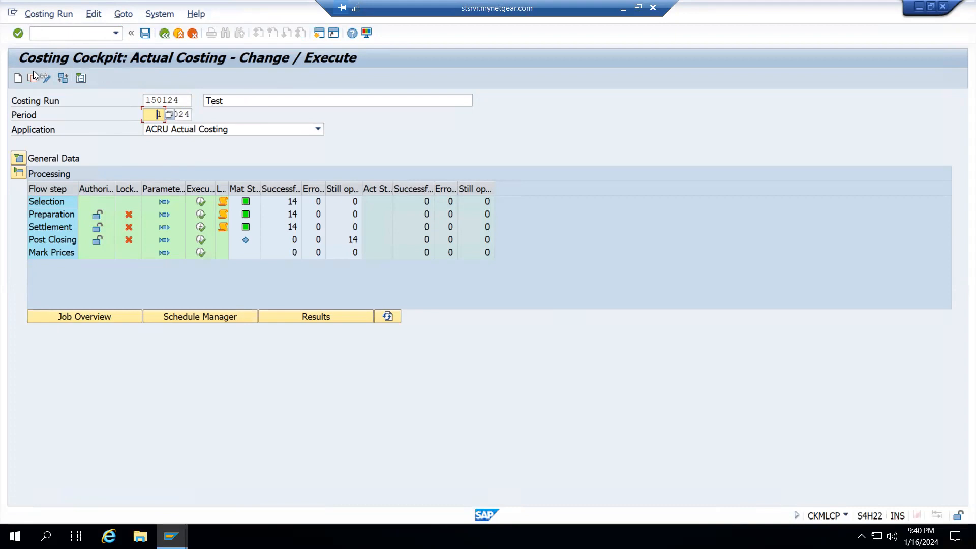
{"action": "left_click", "coordinate": [18, 158]}
{"action": "left_click", "coordinate": [18, 158]}
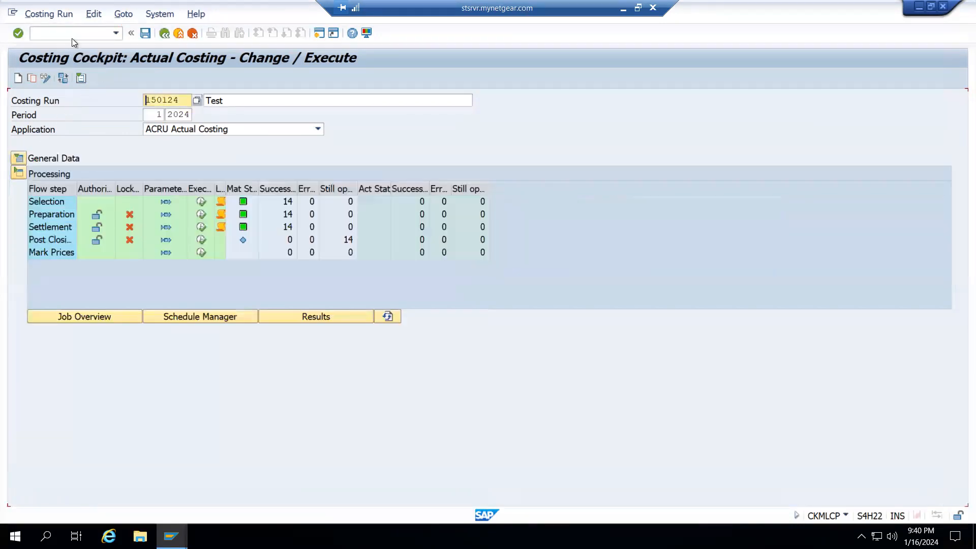
{"action": "left_click", "coordinate": [142, 39]}
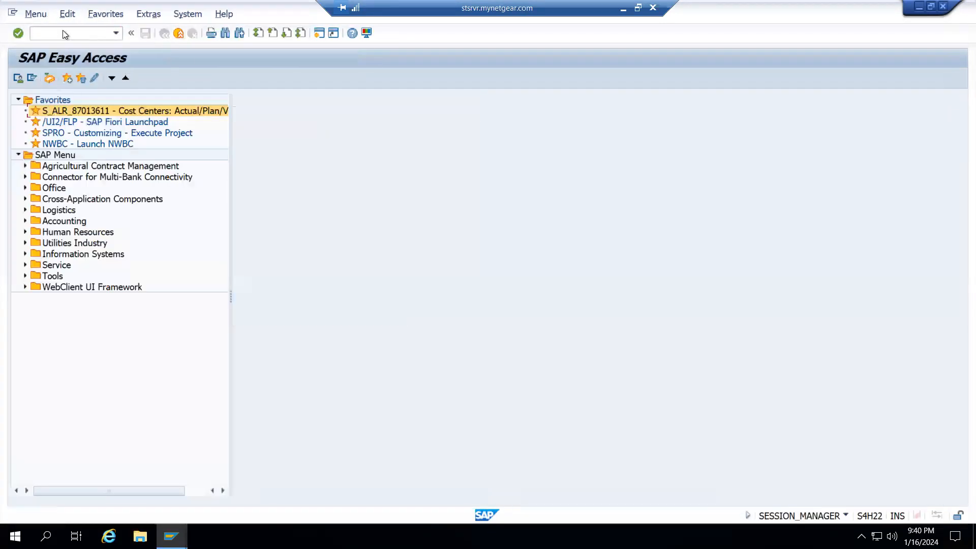
Try to create an Actual Costing Run ANJ0124 with a test description for period 1 2024, leaving the cockpit without assigning plants
{"action": "left_click", "coordinate": [120, 31]}
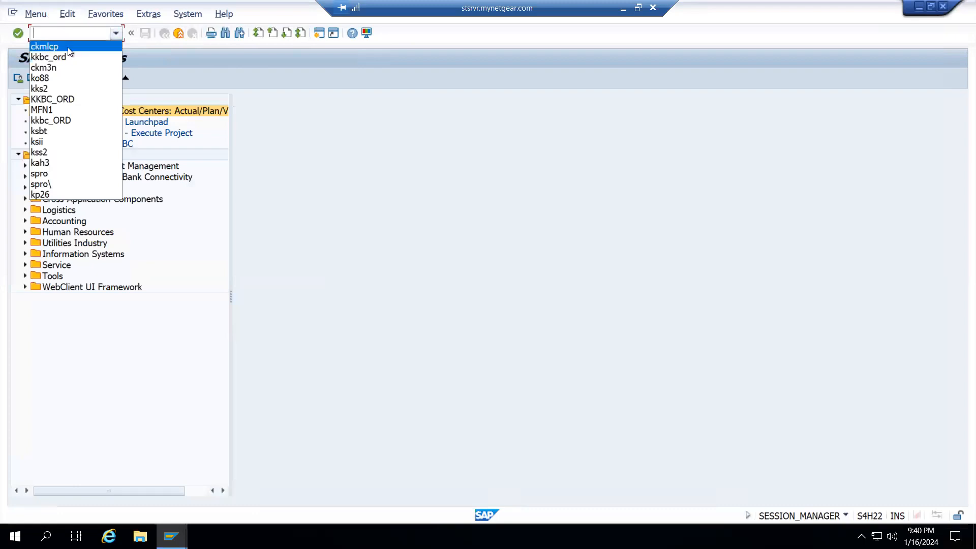
{"action": "left_click", "coordinate": [68, 48]}
{"action": "key", "text": "Return"}
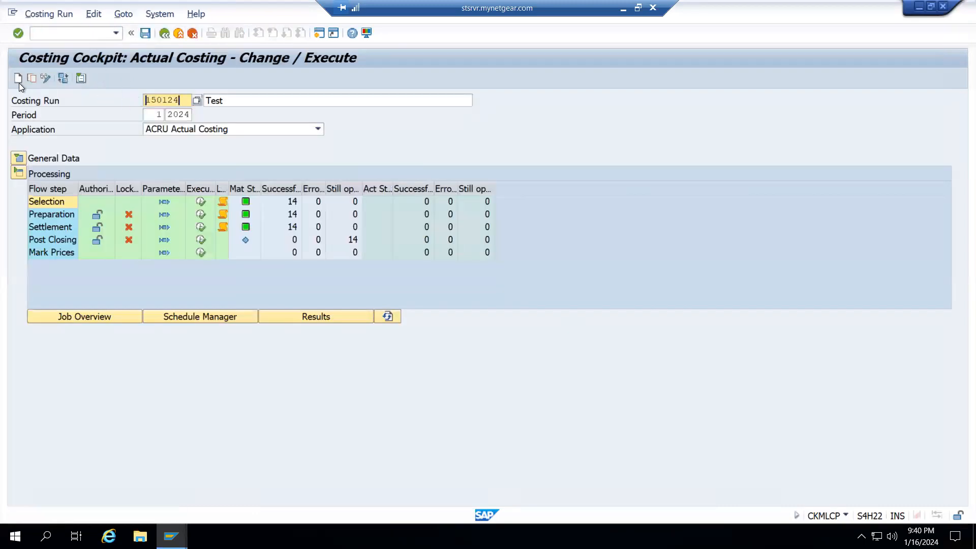
{"action": "left_click", "coordinate": [18, 81]}
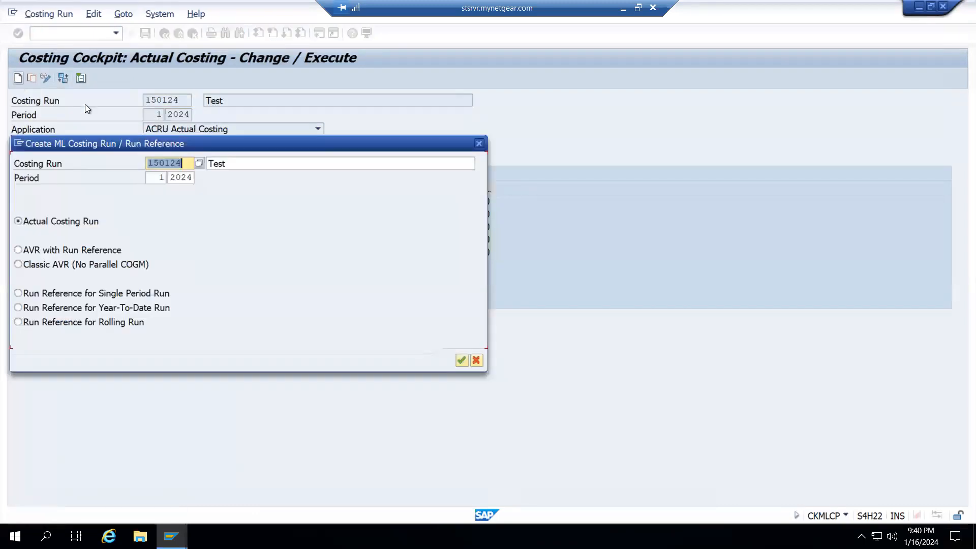
{"action": "type", "text": "ANJ01"}
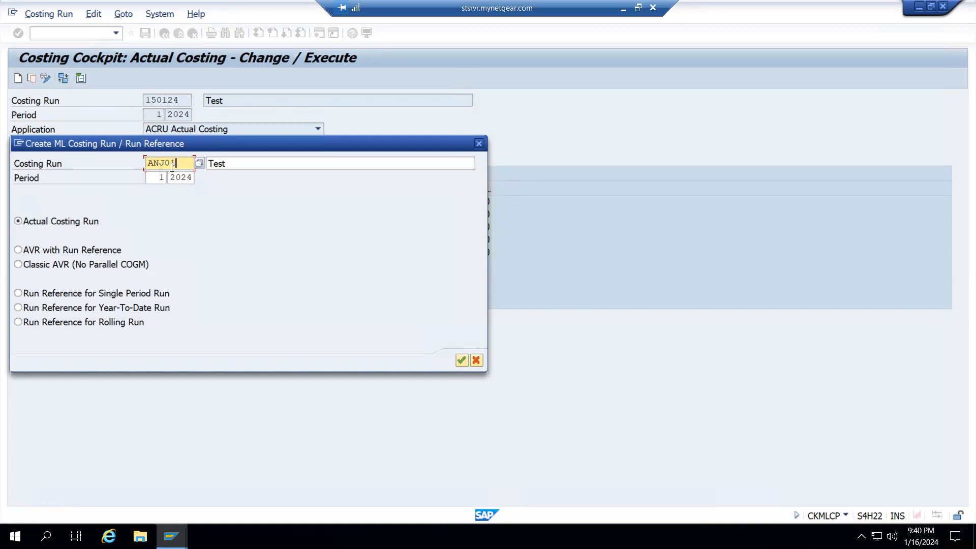
{"action": "type", "text": "24"}
{"action": "key", "text": "Tab"}
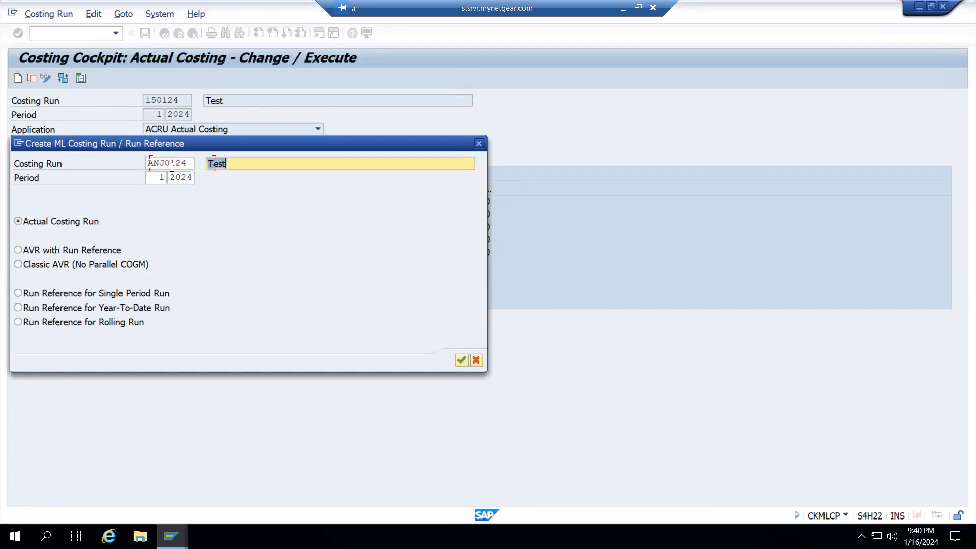
{"action": "type", "text": "Anjum Test"}
{"action": "key", "text": "Return"}
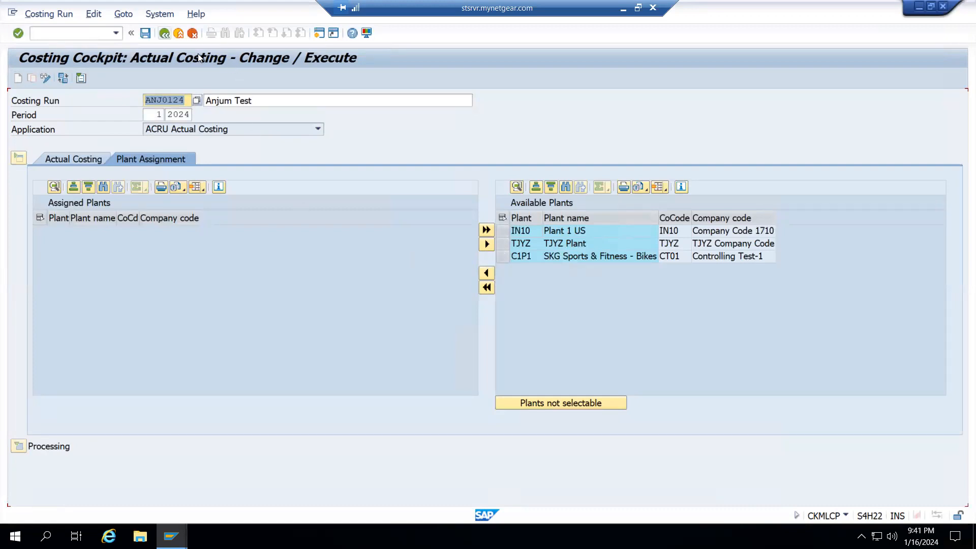
{"action": "left_click", "coordinate": [155, 117]}
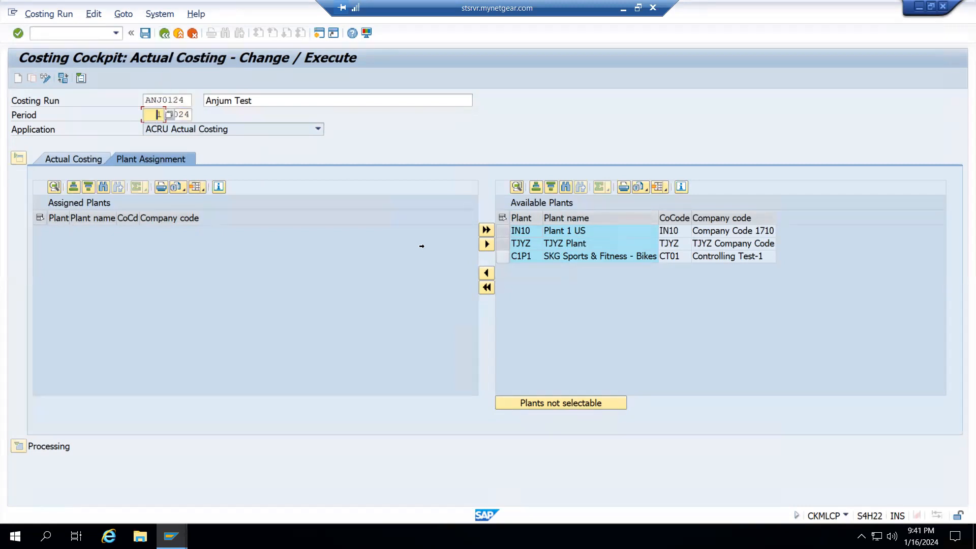
{"action": "left_click", "coordinate": [164, 33]}
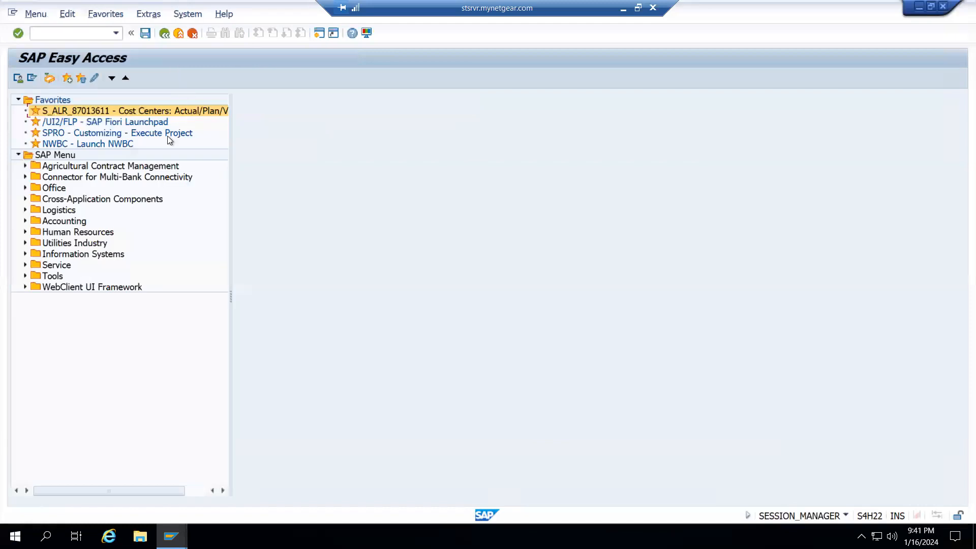
Reopen the costing cockpit with transaction ckmlcp and check the plant assignment in the general data of costing run 150124
{"action": "left_click", "coordinate": [71, 33]}
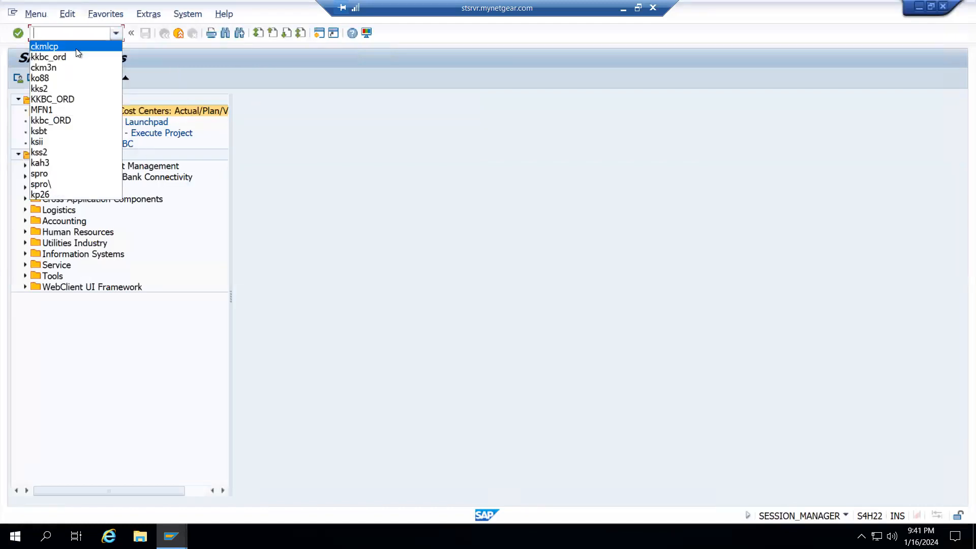
{"action": "left_click", "coordinate": [75, 48]}
{"action": "key", "text": "Return"}
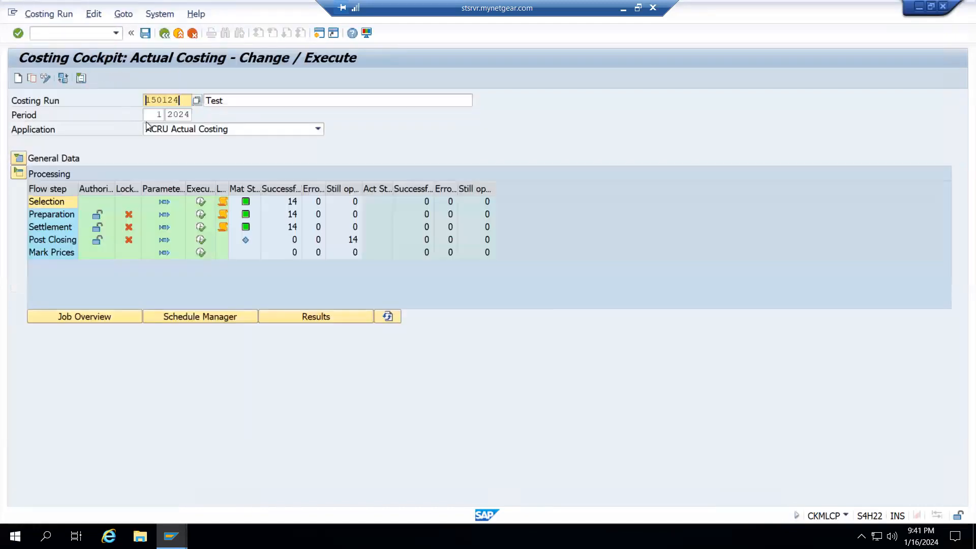
{"action": "left_click", "coordinate": [18, 158]}
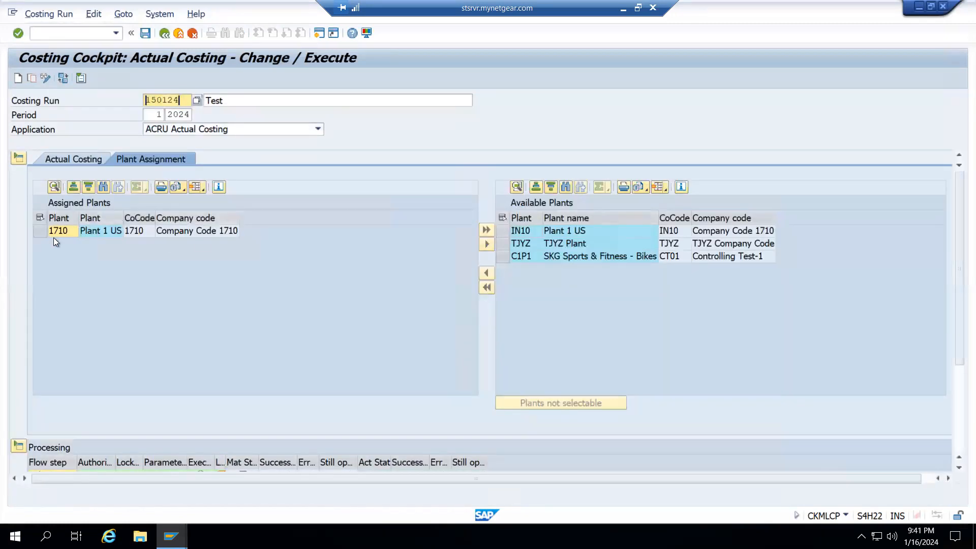
{"action": "left_click", "coordinate": [54, 234]}
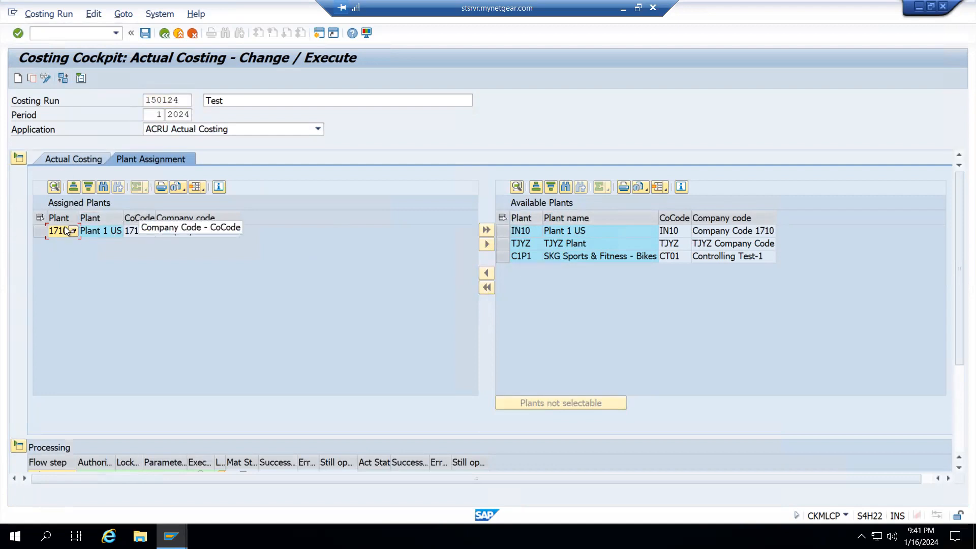
{"action": "left_click", "coordinate": [23, 158]}
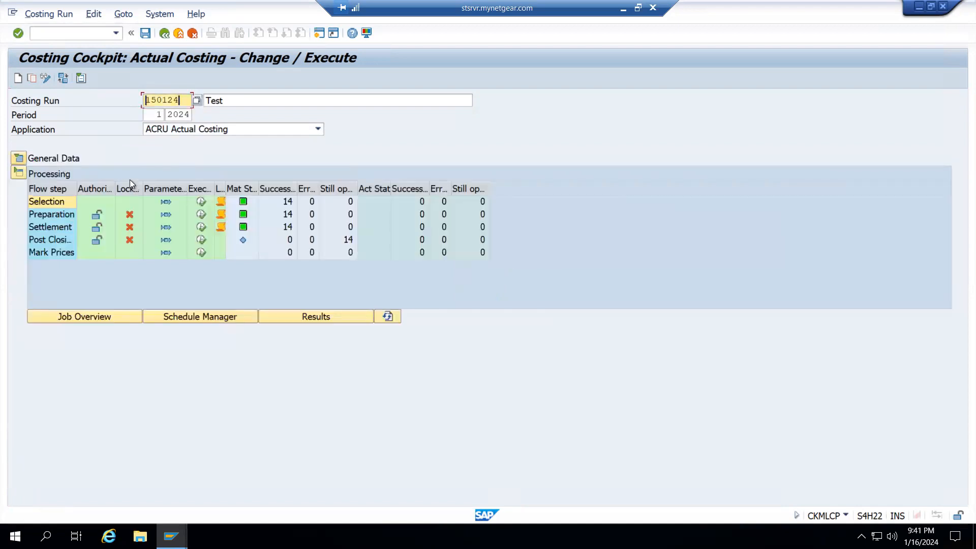
Save the parameters of the Selection flow step in costing run 150124 and execute that step
{"action": "left_click", "coordinate": [167, 202]}
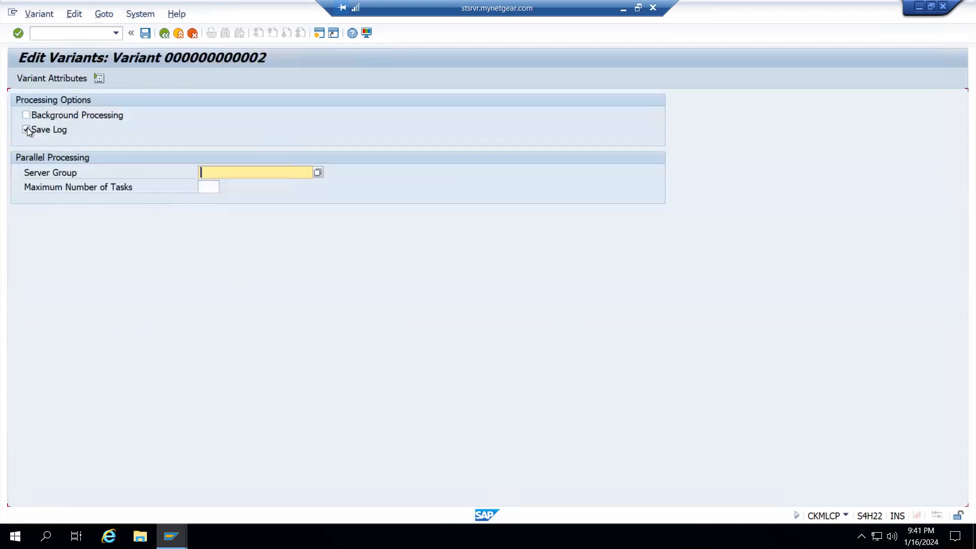
{"action": "left_click", "coordinate": [148, 32]}
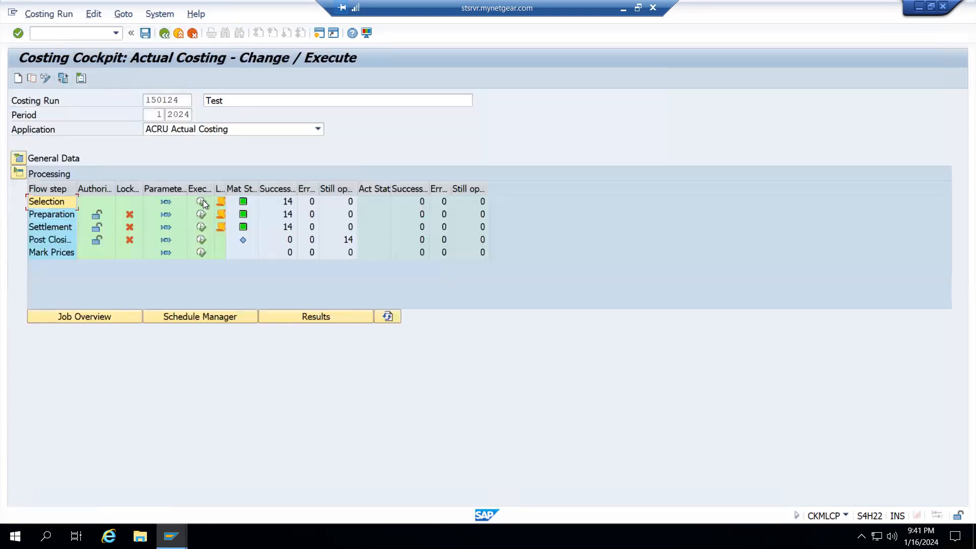
{"action": "left_click", "coordinate": [201, 202]}
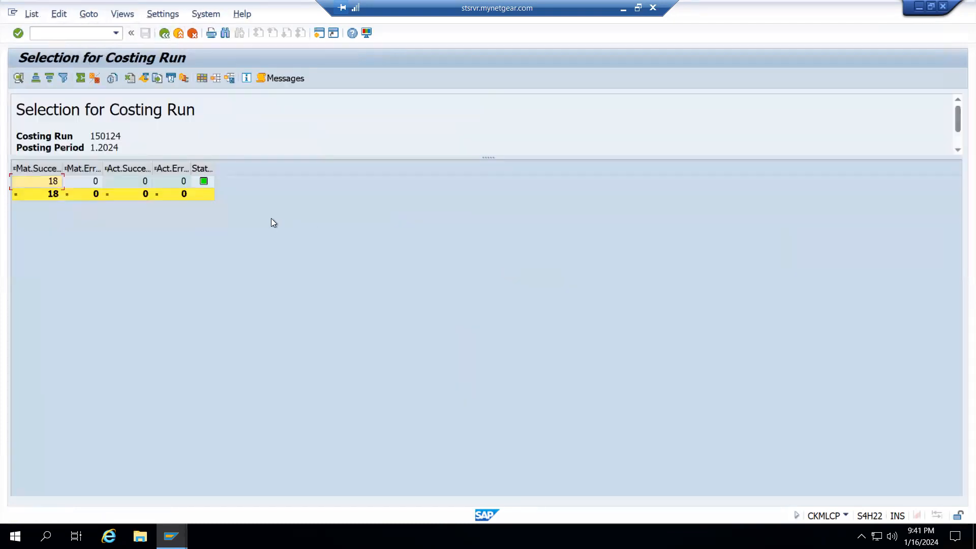
{"action": "left_click", "coordinate": [156, 32]}
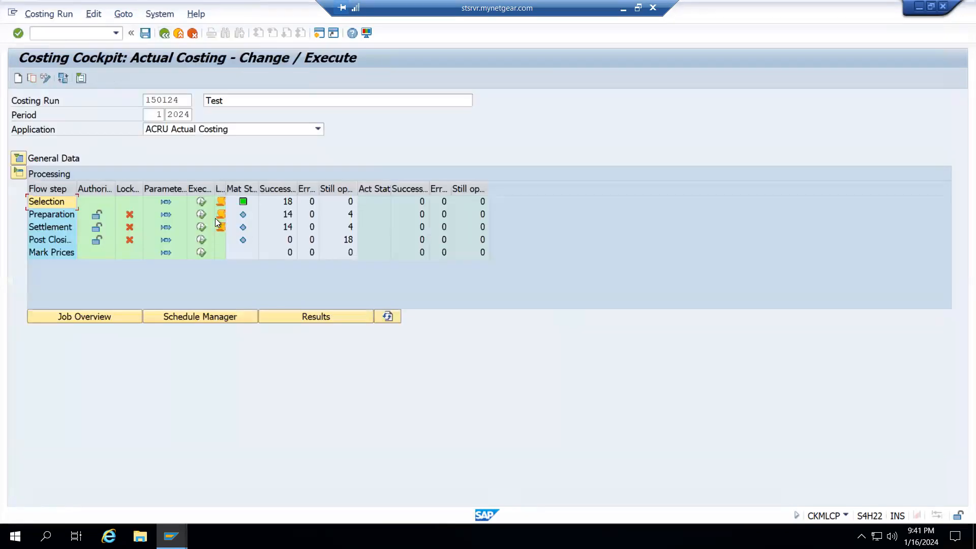
Save the parameters of the Preparation flow step, execute it, and check its processed materials in costing run 150124
{"action": "left_click", "coordinate": [166, 215]}
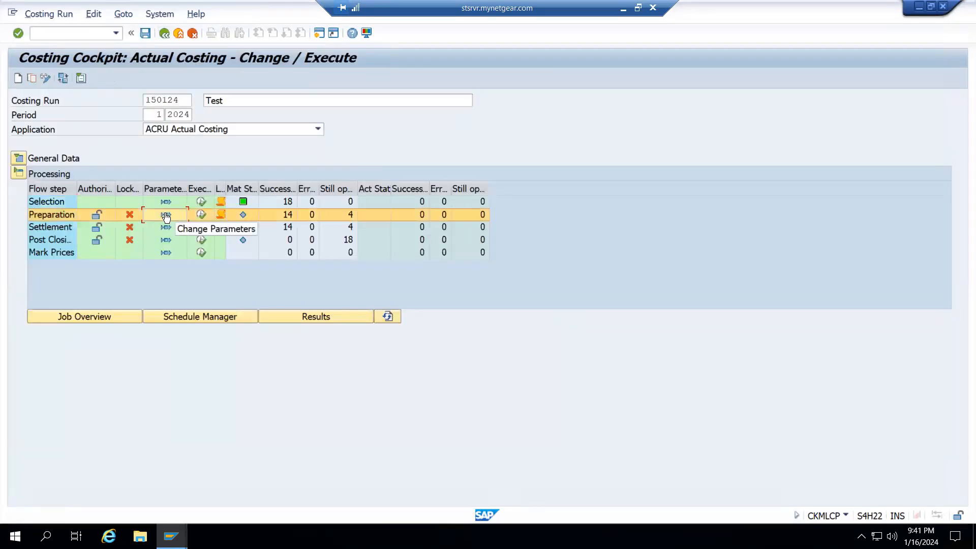
{"action": "left_click", "coordinate": [166, 217]}
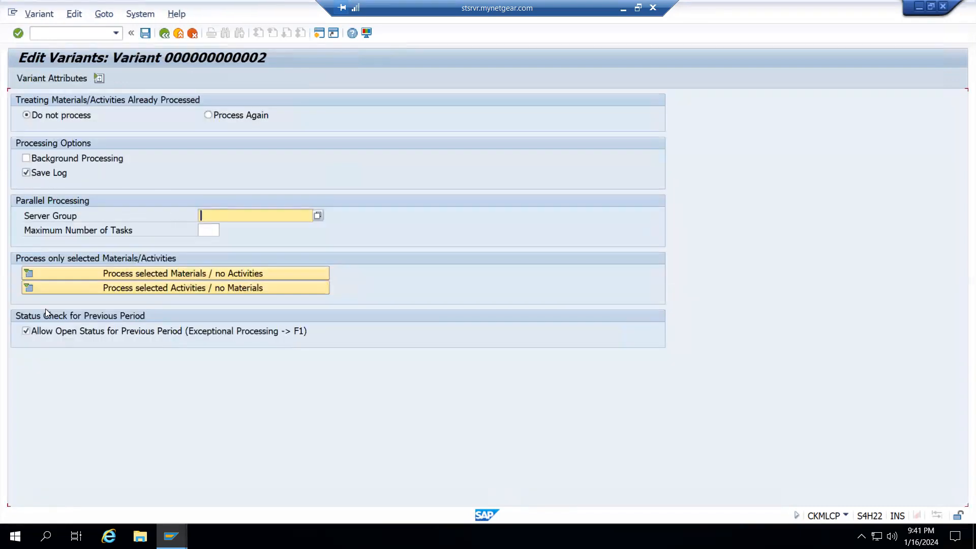
{"action": "left_click", "coordinate": [146, 33]}
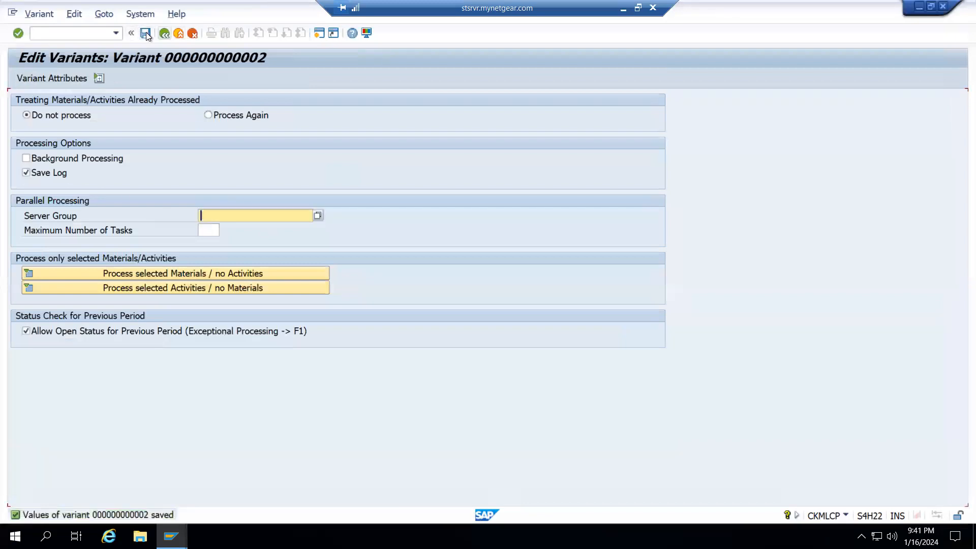
{"action": "left_click", "coordinate": [165, 33]}
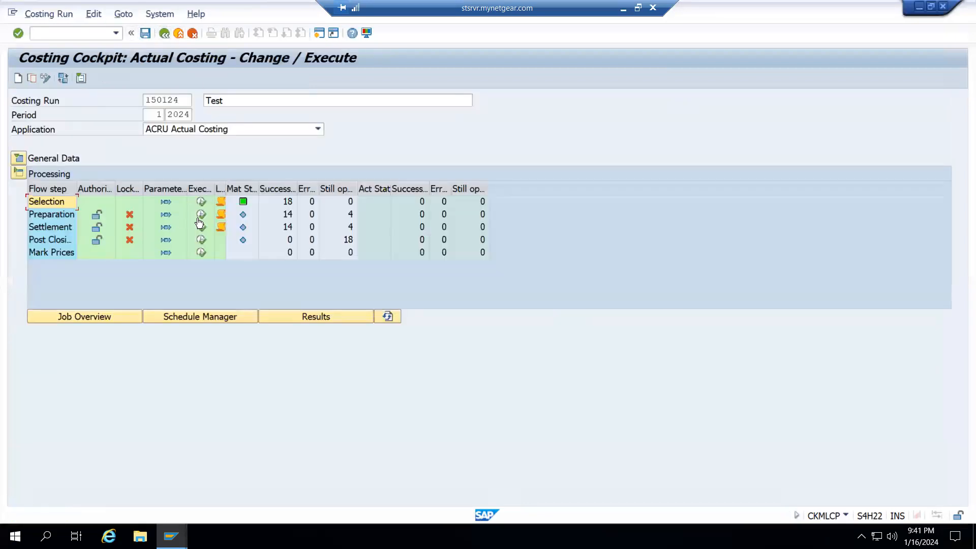
{"action": "left_click", "coordinate": [201, 215]}
{"action": "left_click", "coordinate": [201, 217]}
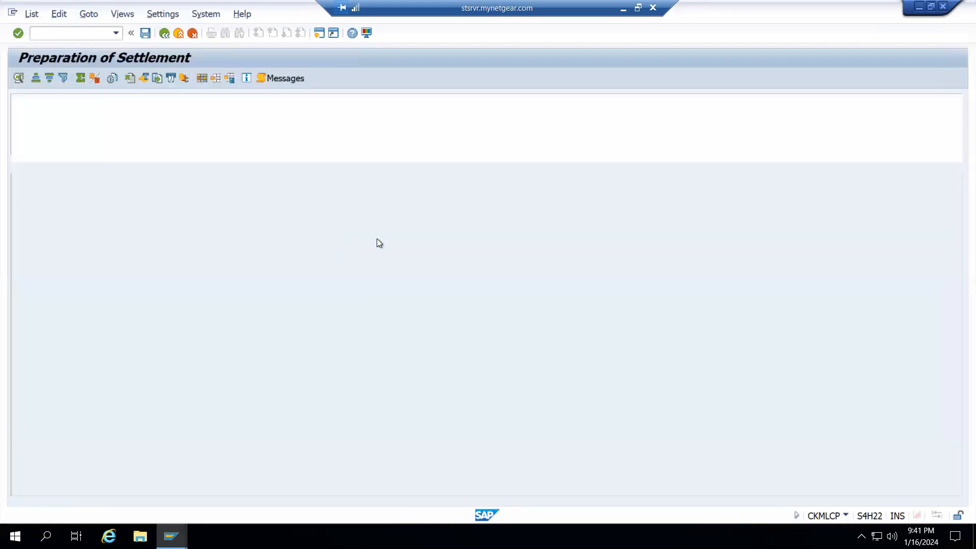
{"action": "left_click", "coordinate": [159, 35]}
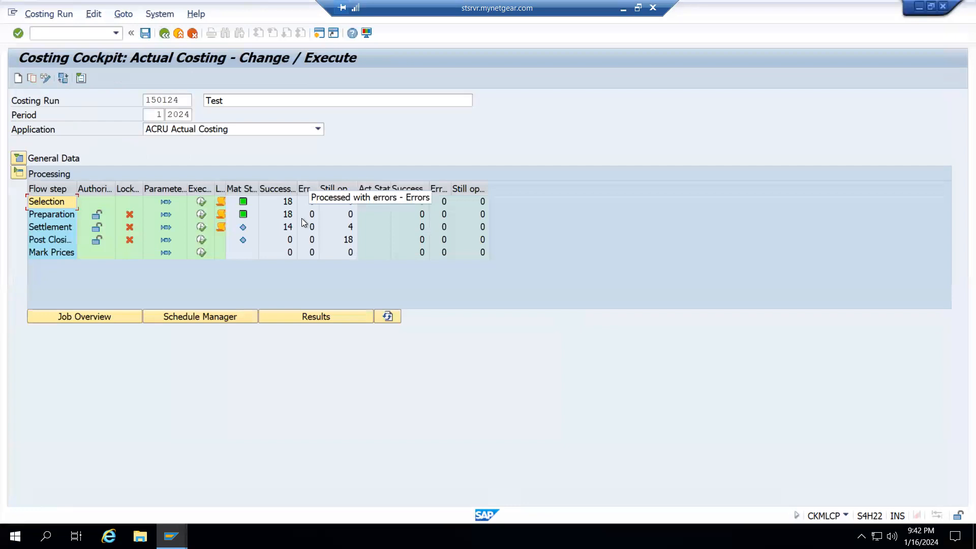
{"action": "left_click", "coordinate": [294, 218]}
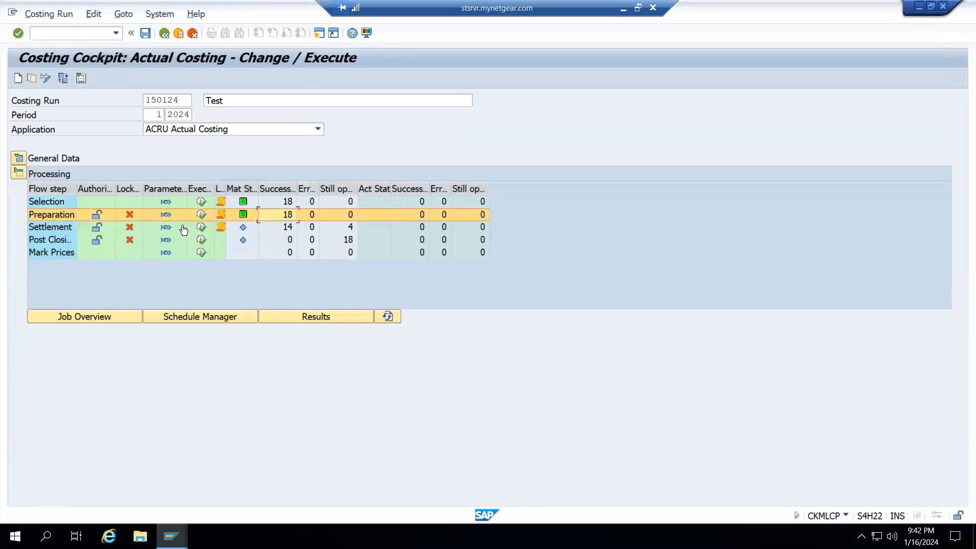
Save the Settlement flow step's parameters and execute it for costing run 150124, widening the Log column in the processing table
{"action": "left_click", "coordinate": [164, 227]}
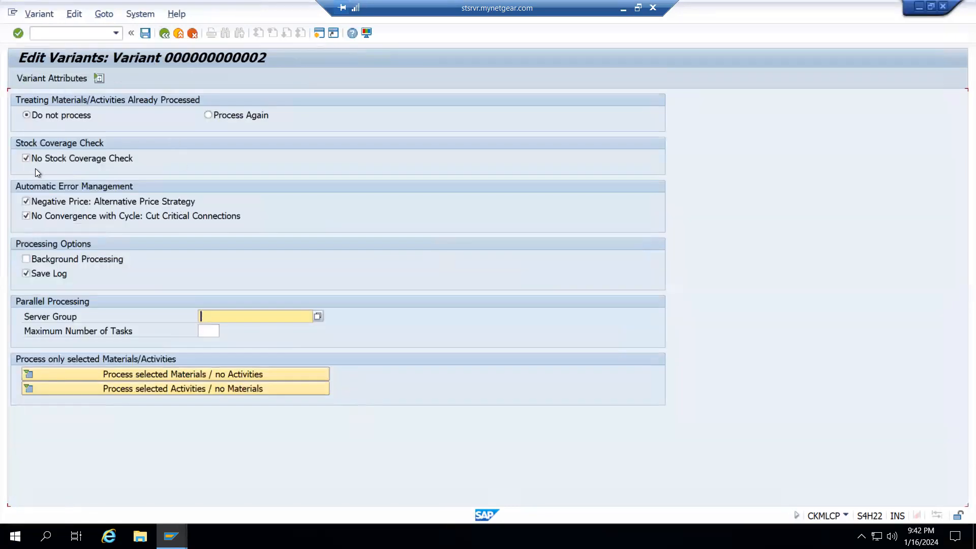
{"action": "left_click", "coordinate": [147, 33]}
{"action": "left_click", "coordinate": [163, 33]}
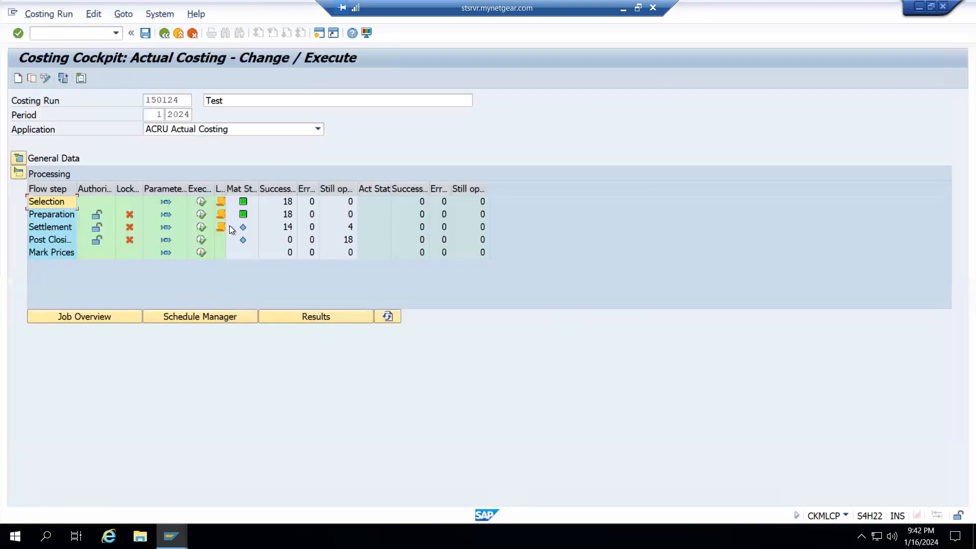
{"action": "left_click", "coordinate": [199, 229]}
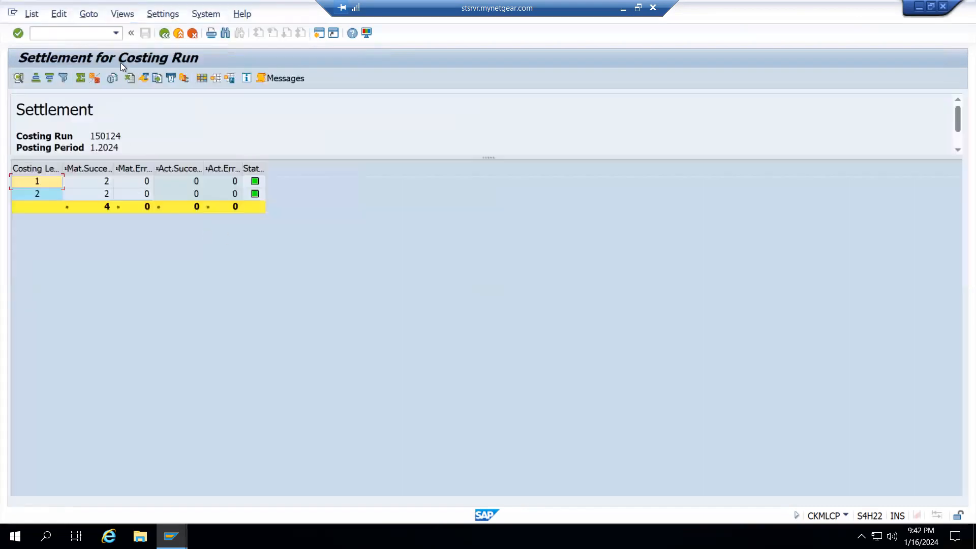
{"action": "left_click", "coordinate": [163, 34]}
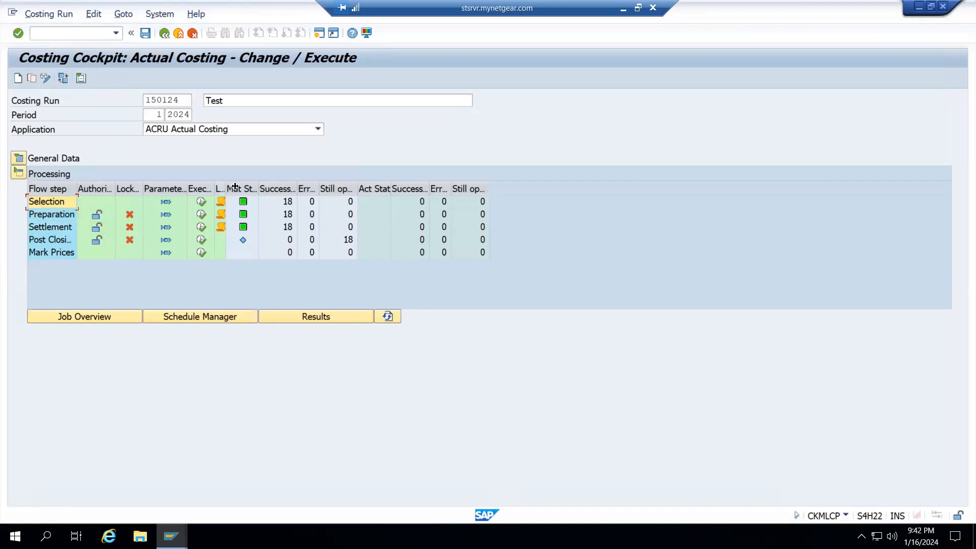
{"action": "left_click_drag", "start_coordinate": [226, 192], "coordinate": [243, 192]}
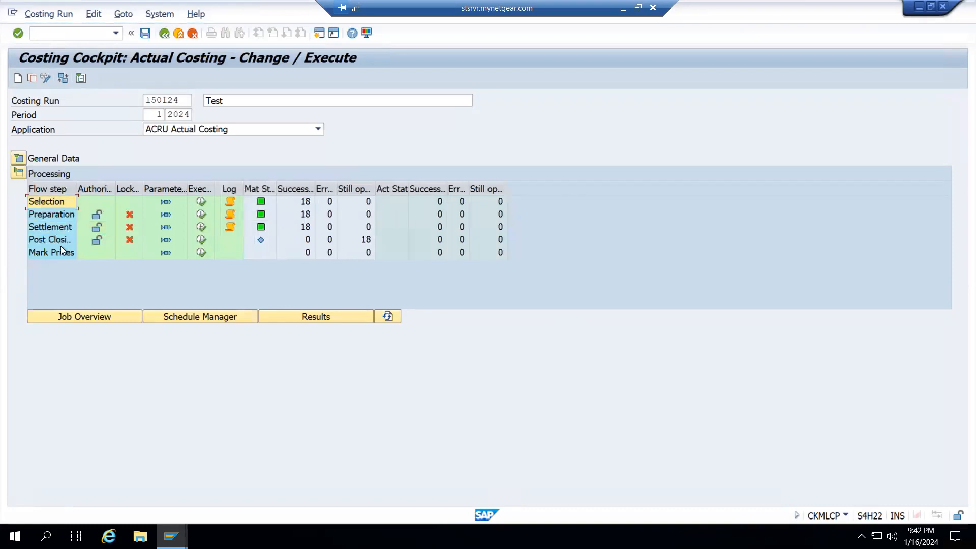
Leave the costing cockpit and display the price analysis of FG-8900 in plant 1710 with transaction ckm3n
{"action": "left_click", "coordinate": [43, 242]}
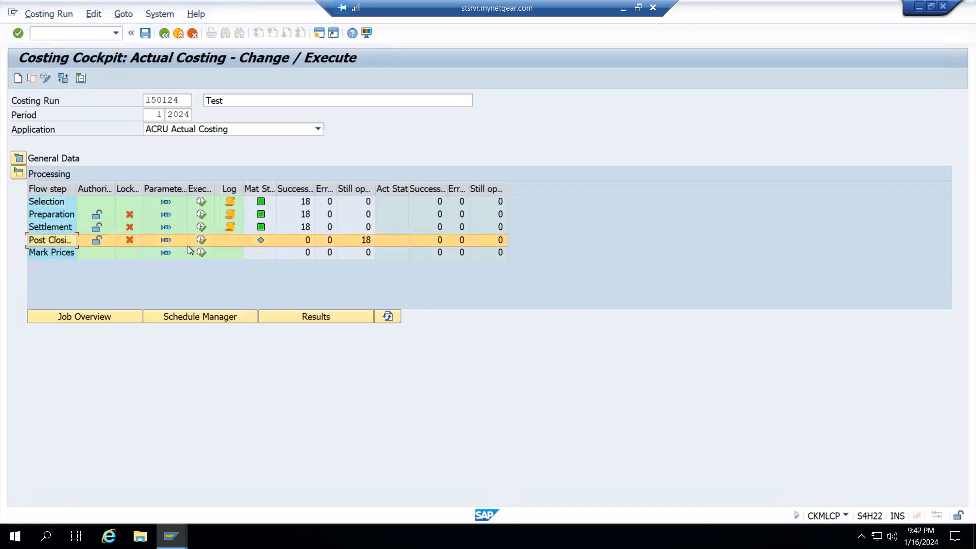
{"action": "left_click", "coordinate": [171, 537]}
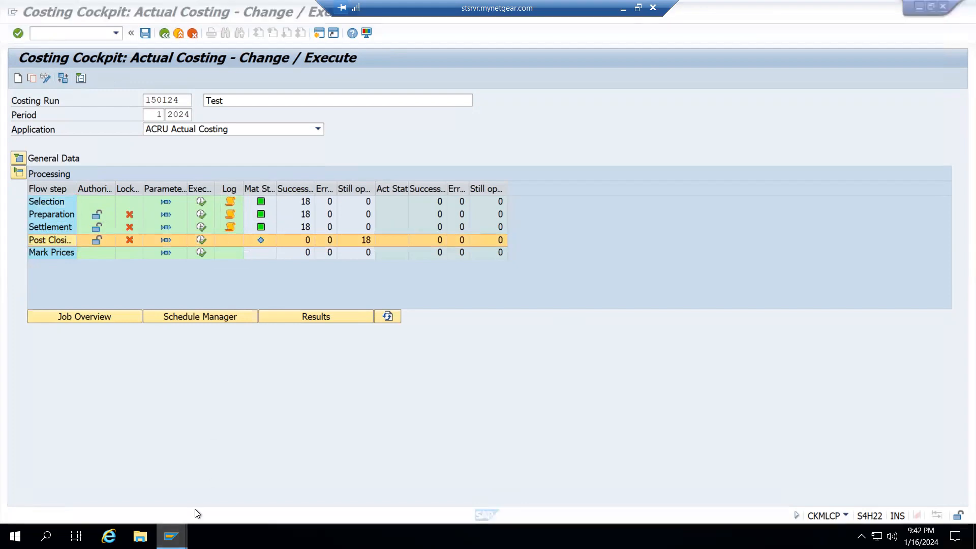
{"action": "left_click", "coordinate": [209, 489]}
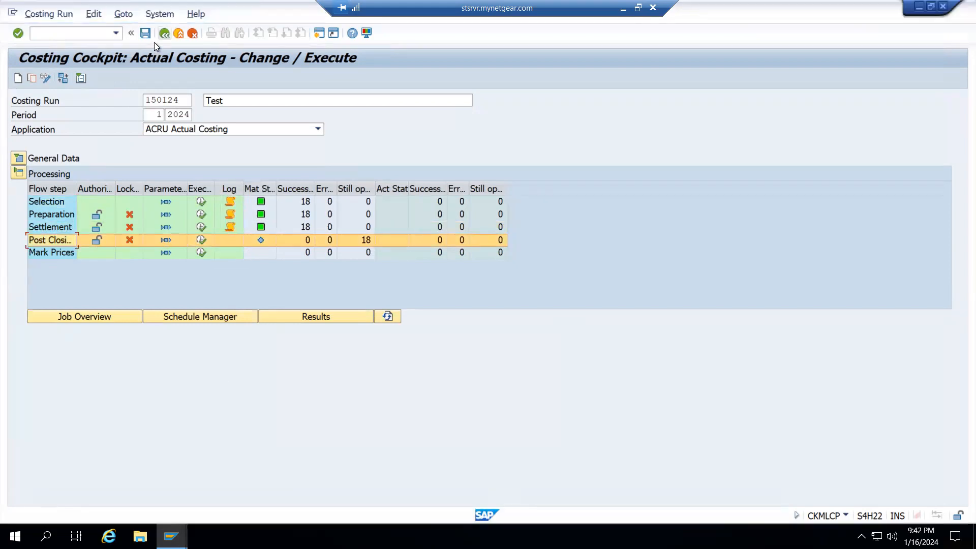
{"action": "key", "text": "F3"}
{"action": "left_click", "coordinate": [68, 35]}
{"action": "type", "text": "ckm3n"}
{"action": "key", "text": "Return"}
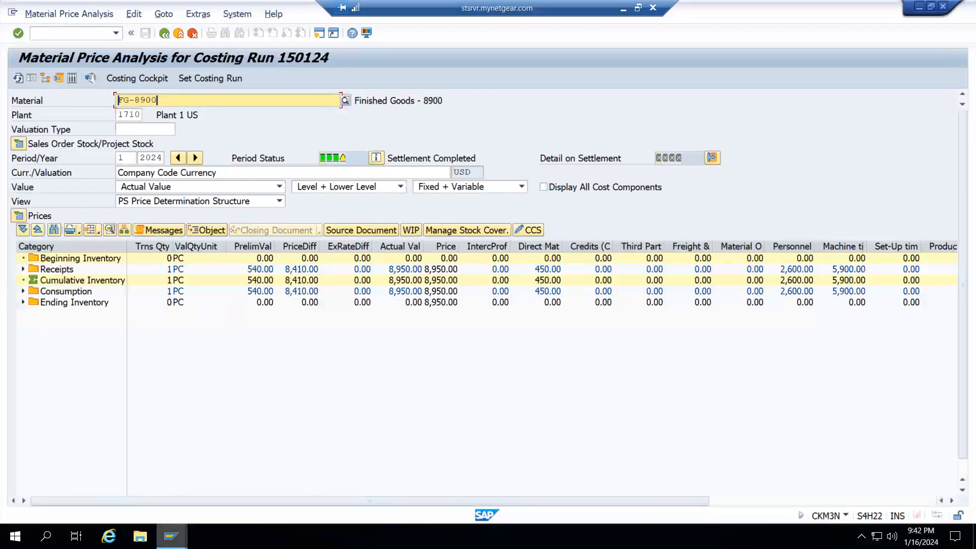
Run transaction ckm3n in another SAP session and display the price analysis of material RM-8900
{"action": "left_click", "coordinate": [170, 537]}
{"action": "left_click", "coordinate": [248, 481]}
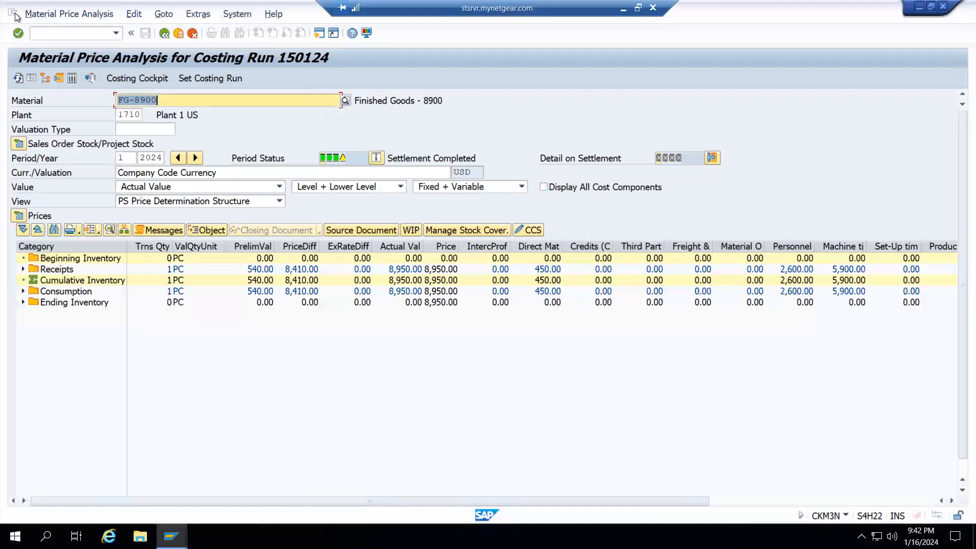
{"action": "left_click", "coordinate": [14, 15]}
{"action": "left_click", "coordinate": [69, 114]}
{"action": "type", "text": "ckm3n"}
{"action": "key", "text": "Return"}
{"action": "double_click", "coordinate": [127, 100]}
{"action": "type", "text": "RM"}
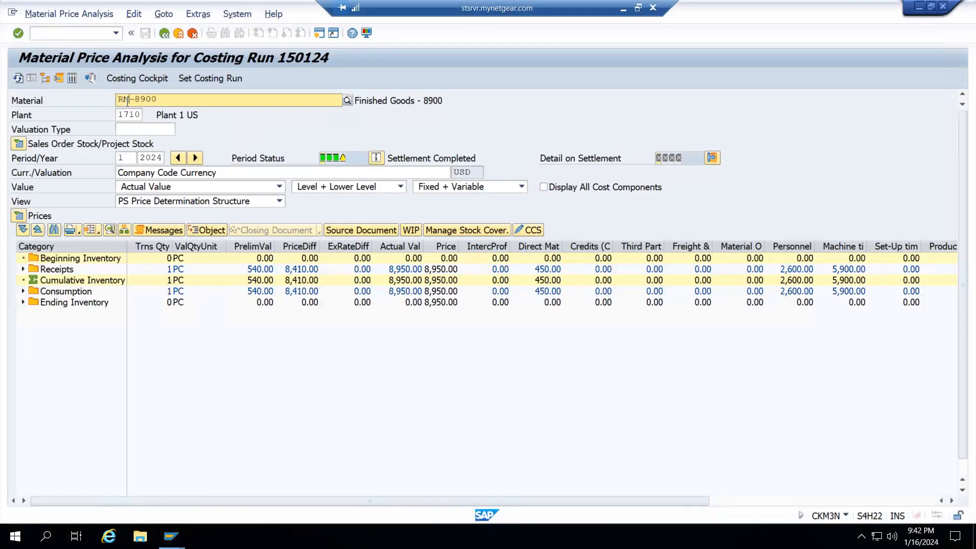
{"action": "key", "text": "Return"}
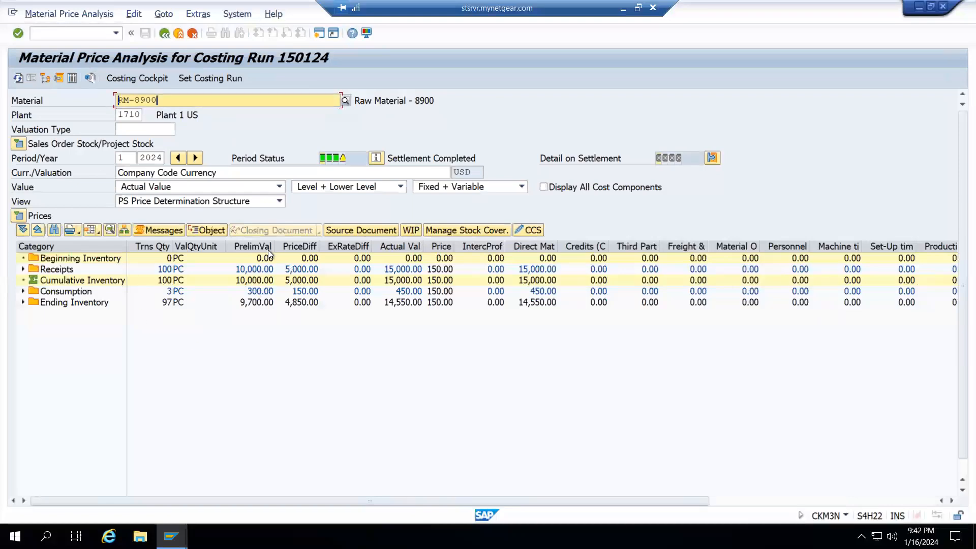
Expand RM-8900's Receipts, Consumption and Ending Inventory down to their documents and widen the Category column to show the full texts
{"action": "left_click_drag", "start_coordinate": [275, 247], "coordinate": [283, 247]}
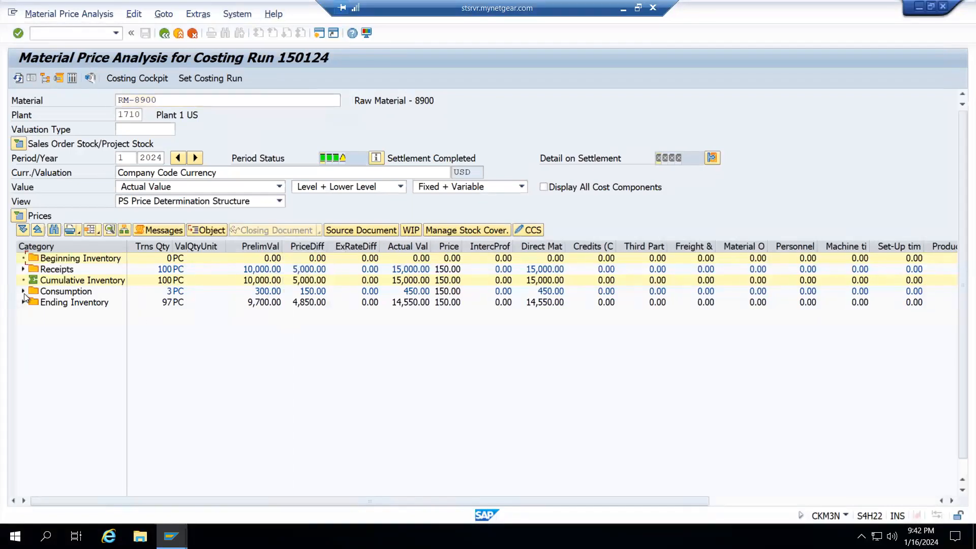
{"action": "left_click", "coordinate": [23, 292]}
{"action": "left_click", "coordinate": [23, 269]}
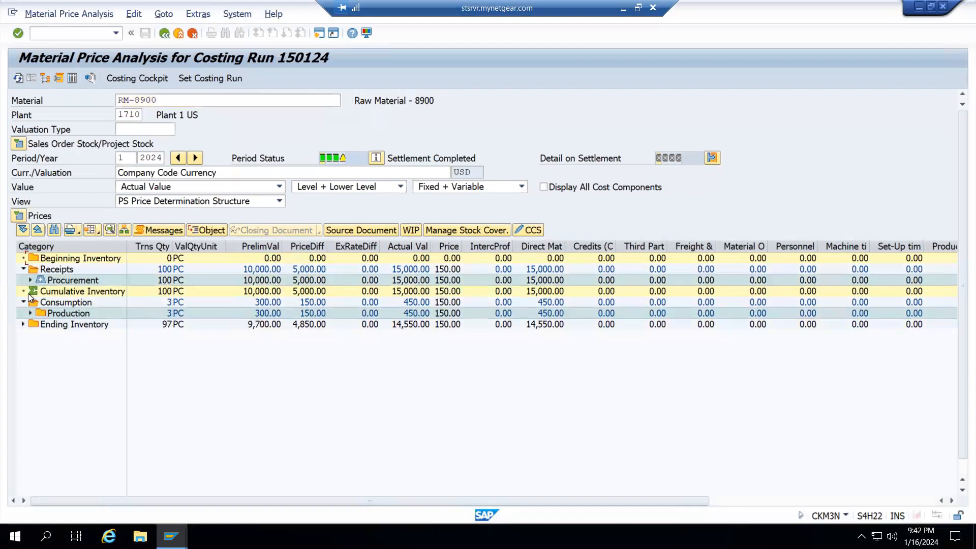
{"action": "left_click", "coordinate": [29, 280]}
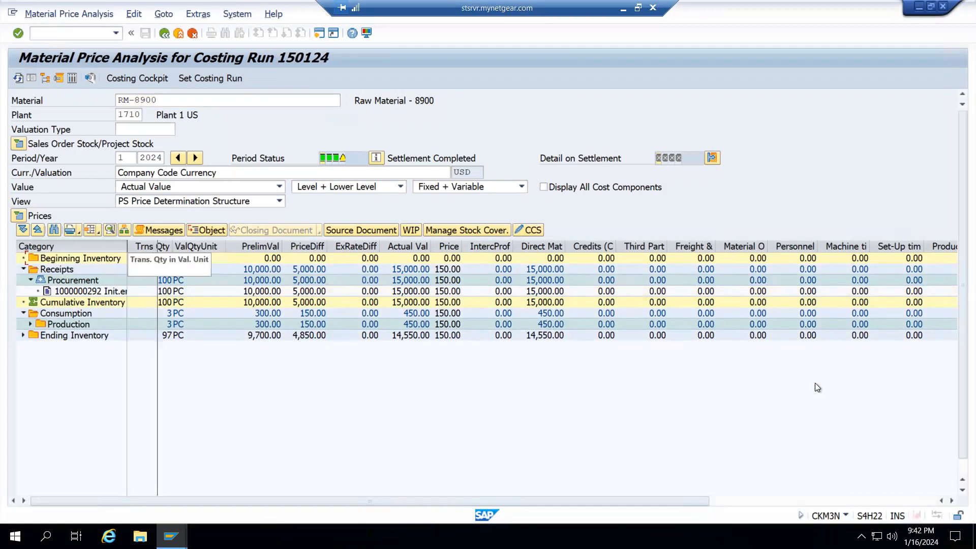
{"action": "left_click", "coordinate": [32, 323]}
{"action": "left_click", "coordinate": [37, 335]}
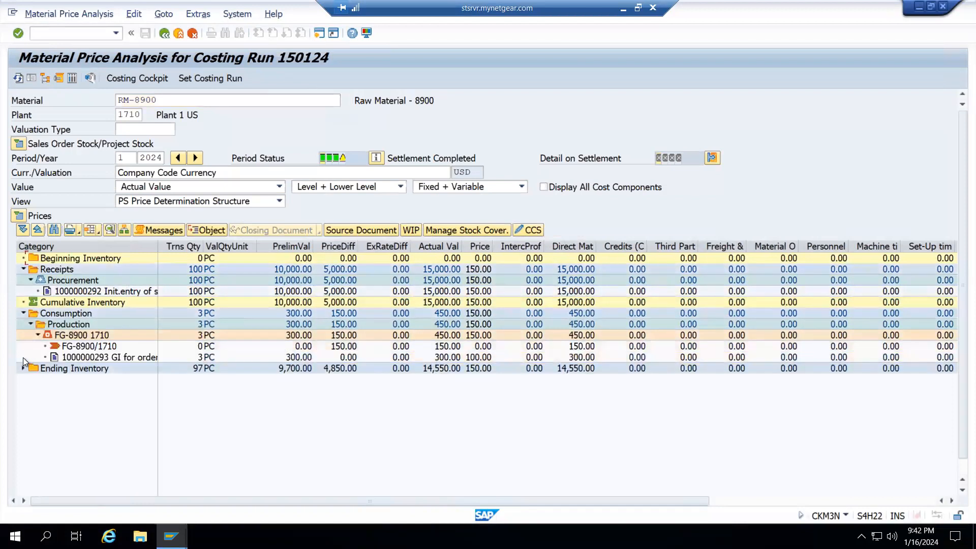
{"action": "left_click", "coordinate": [22, 368]}
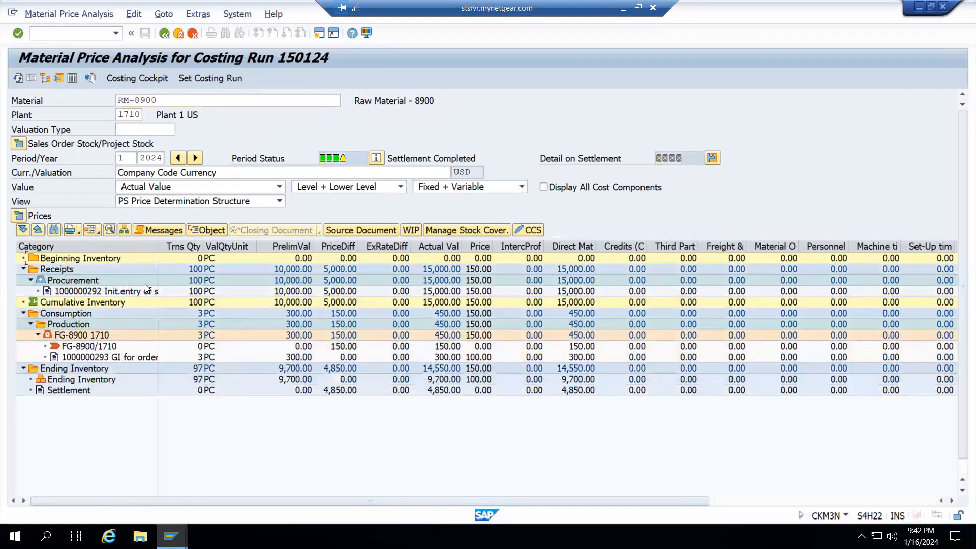
{"action": "left_click_drag", "start_coordinate": [157, 248], "coordinate": [195, 248]}
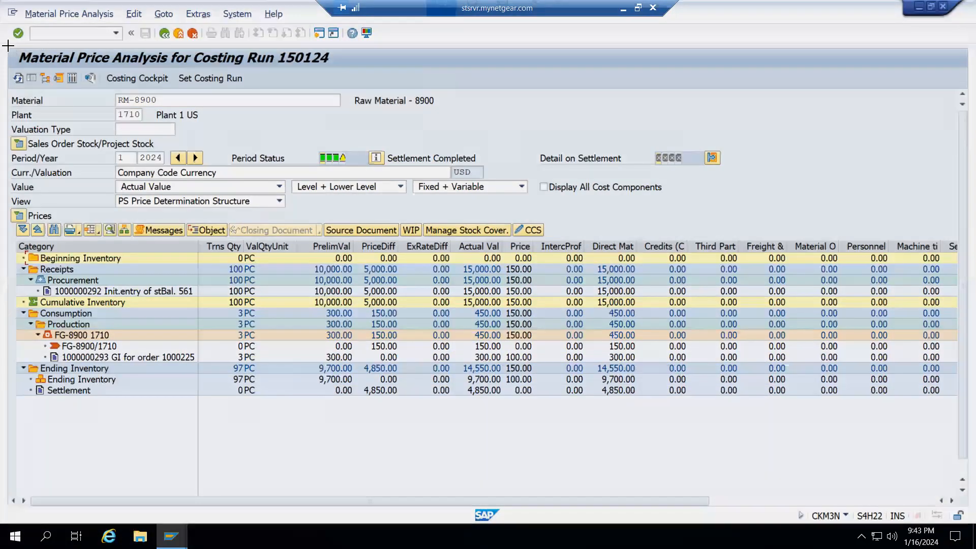
Capture the RM-8900 price analysis and paste it into a new Excel sheet named After ML CKM3N
{"action": "key", "text": "super+shift+s"}
{"action": "left_click_drag", "start_coordinate": [892, 409], "coordinate": [948, 418]}
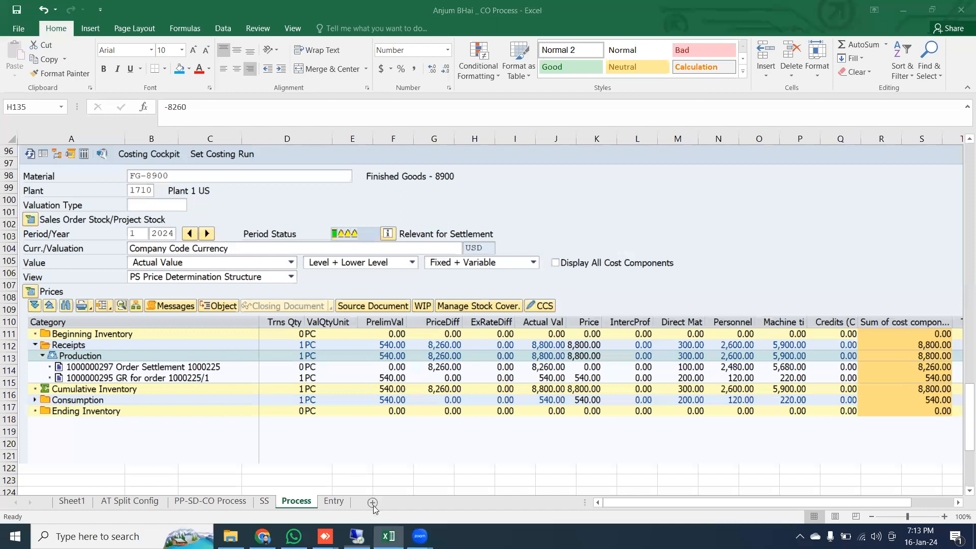
{"action": "left_click", "coordinate": [373, 503]}
{"action": "right_click", "coordinate": [346, 502]}
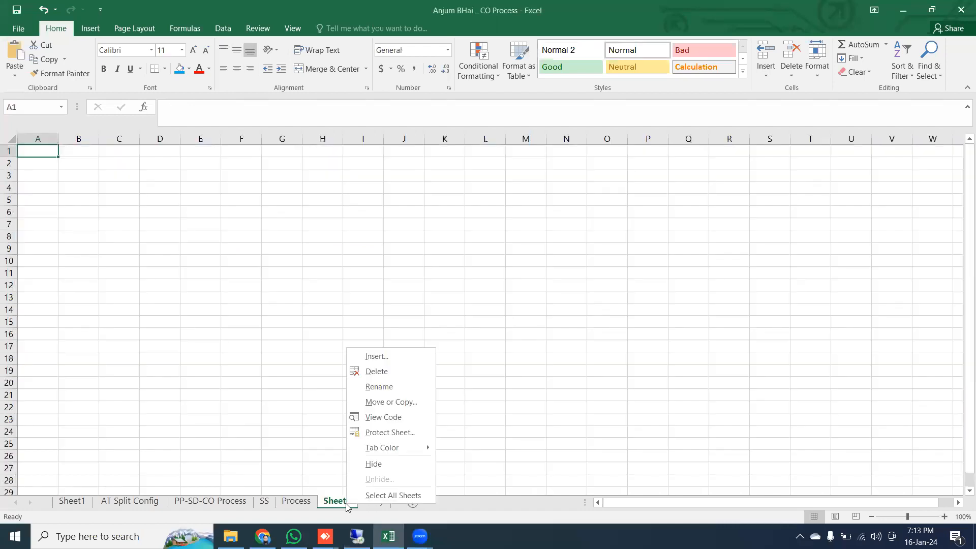
{"action": "left_click", "coordinate": [387, 385]}
{"action": "type", "text": "Aft"}
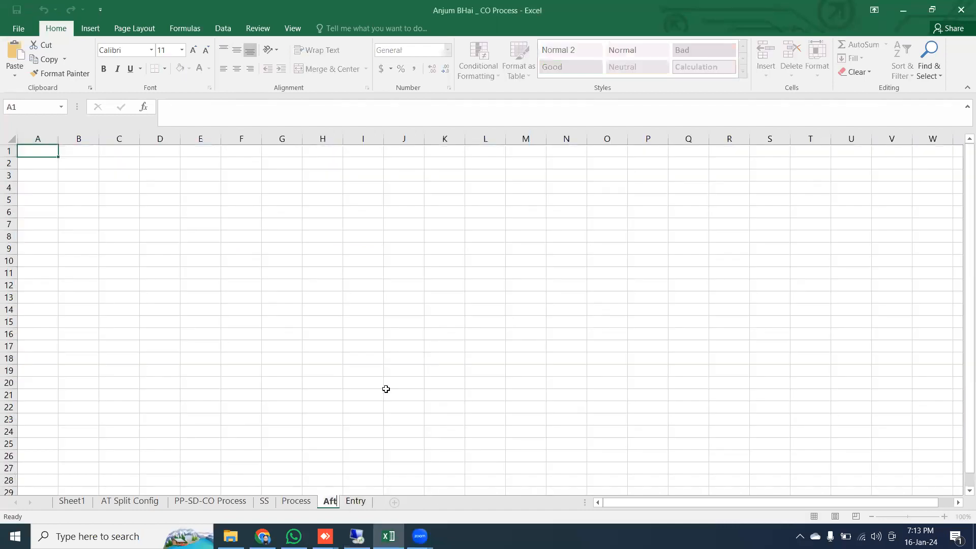
{"action": "type", "text": "er ML CKM"}
{"action": "type", "text": "N"}
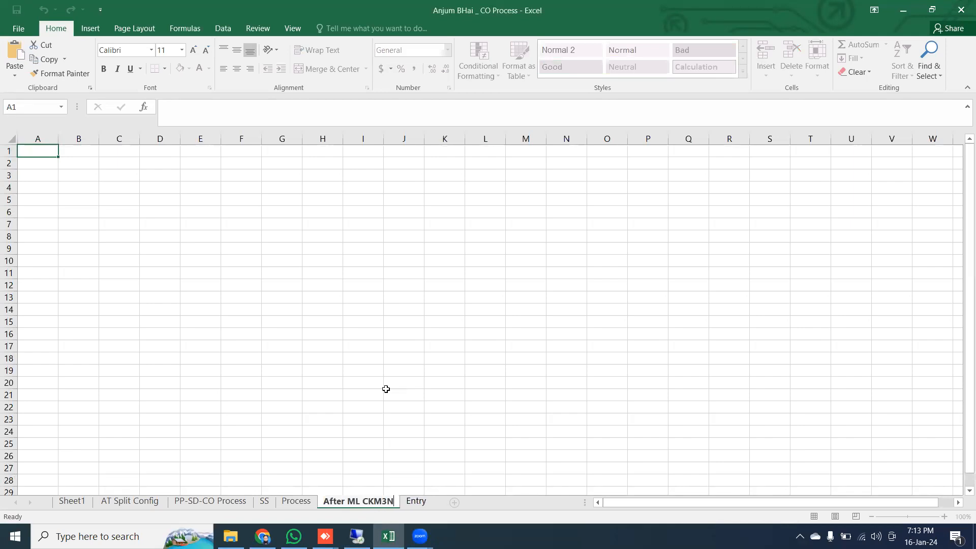
{"action": "key", "text": "Return"}
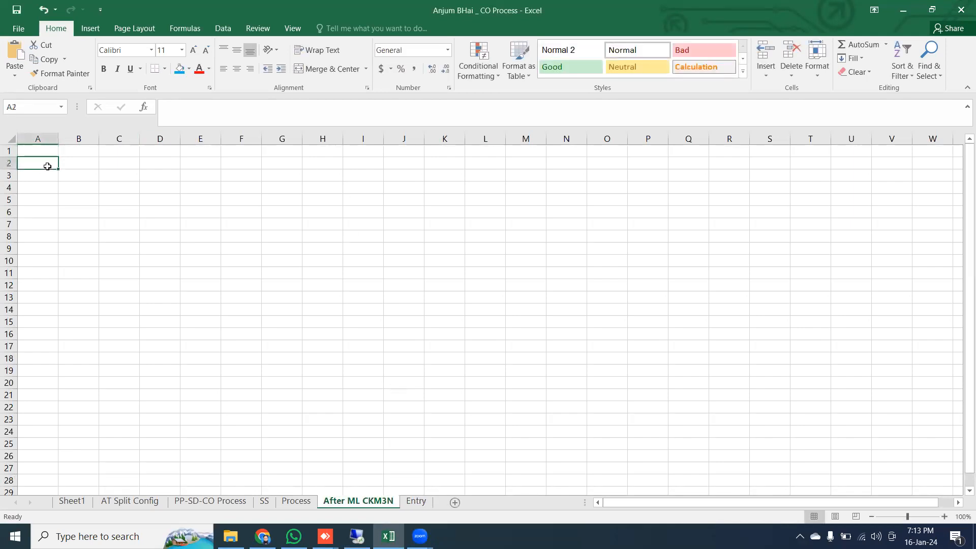
{"action": "key", "text": "ctrl+v"}
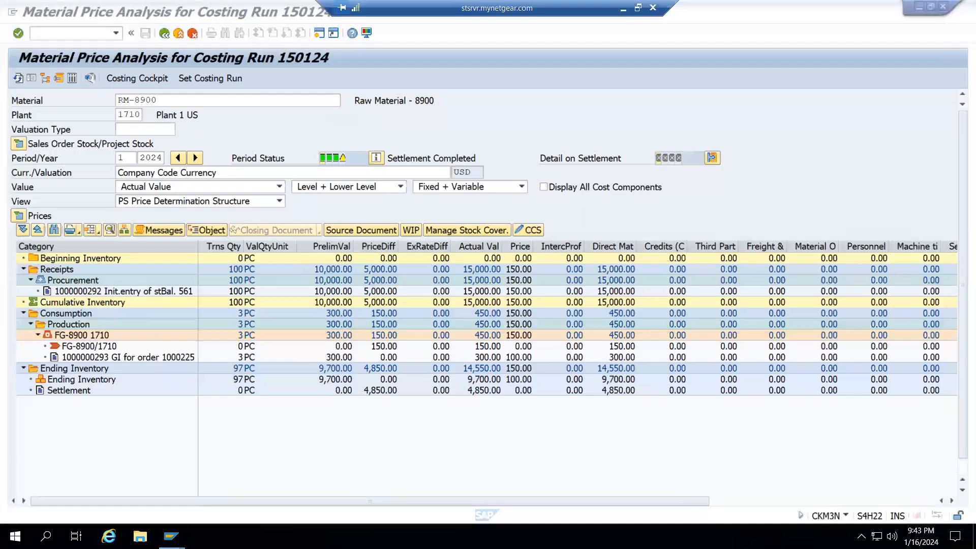
In the SAP session showing FG-8900, expand Receipts, Consumption and Ending Inventory and widen the Category column to show the full texts
{"action": "mouse_move", "coordinate": [171, 537]}
{"action": "left_click", "coordinate": [184, 498]}
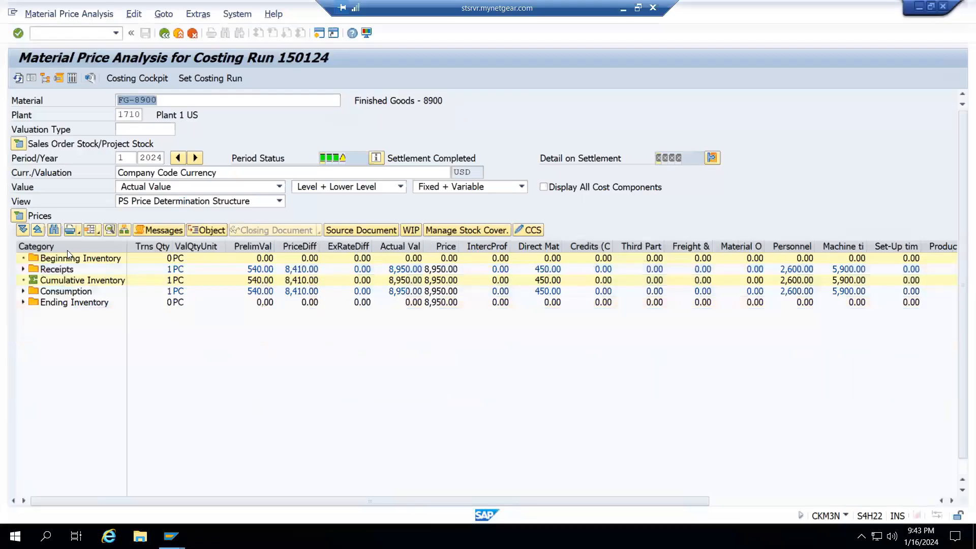
{"action": "left_click", "coordinate": [23, 269]}
{"action": "left_click", "coordinate": [30, 279]}
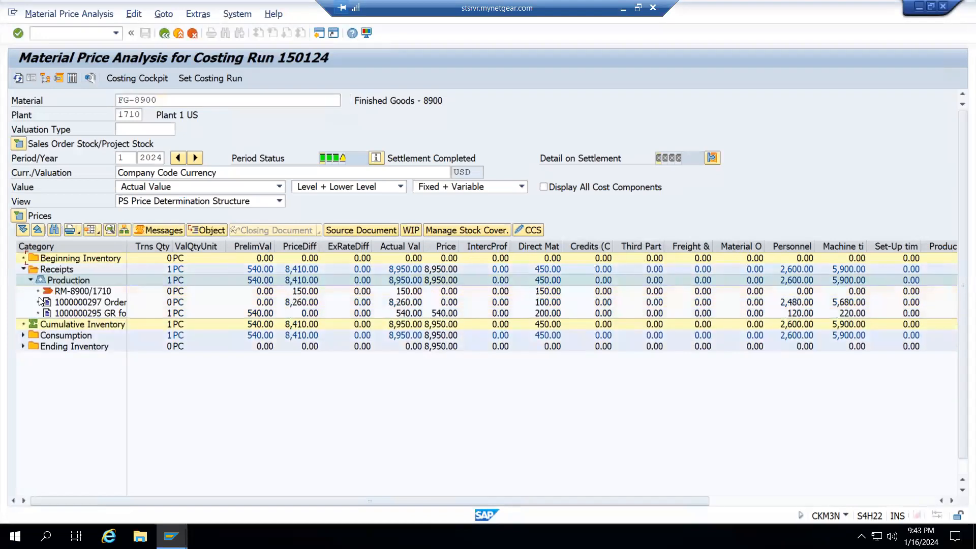
{"action": "left_click_drag", "start_coordinate": [219, 246], "coordinate": [196, 251]}
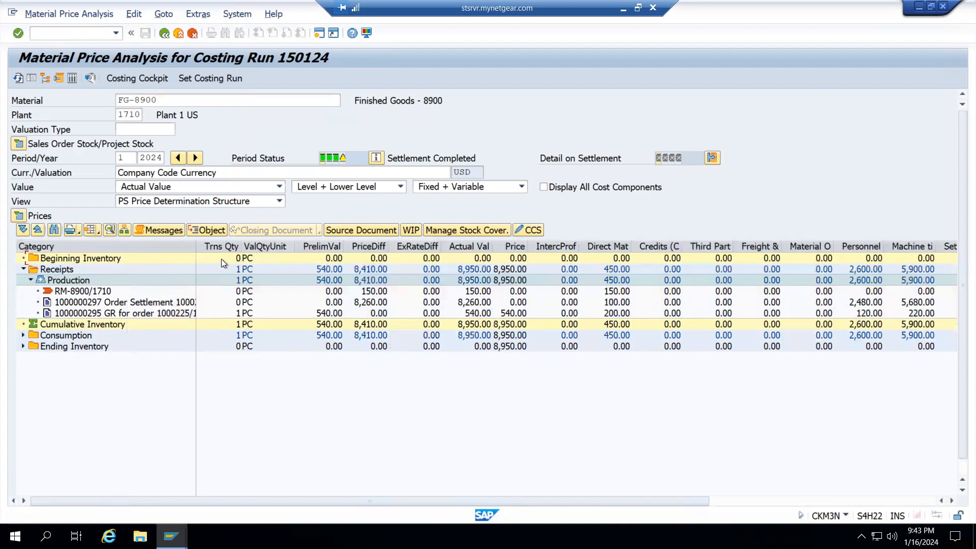
{"action": "left_click", "coordinate": [23, 335]}
{"action": "left_click", "coordinate": [31, 346]}
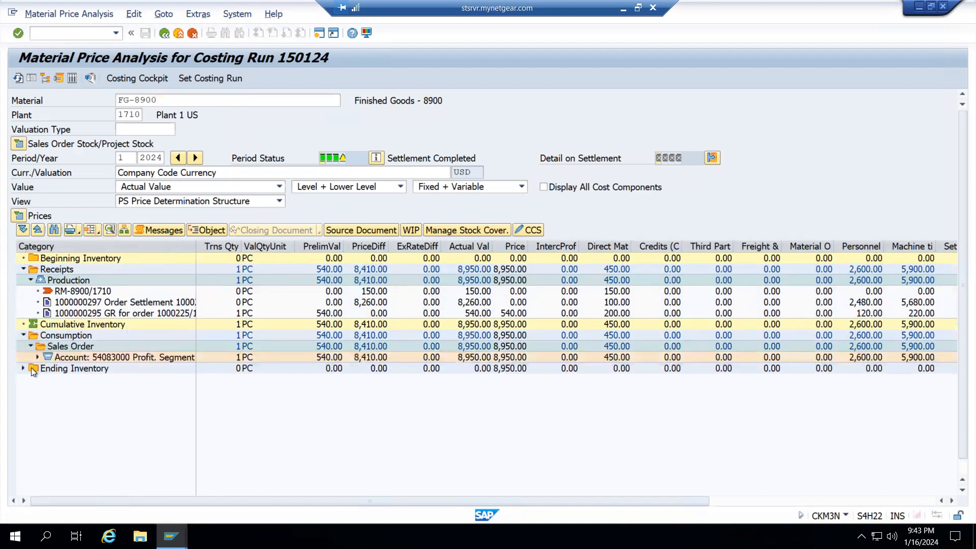
{"action": "left_click", "coordinate": [23, 368]}
{"action": "left_click", "coordinate": [37, 357]}
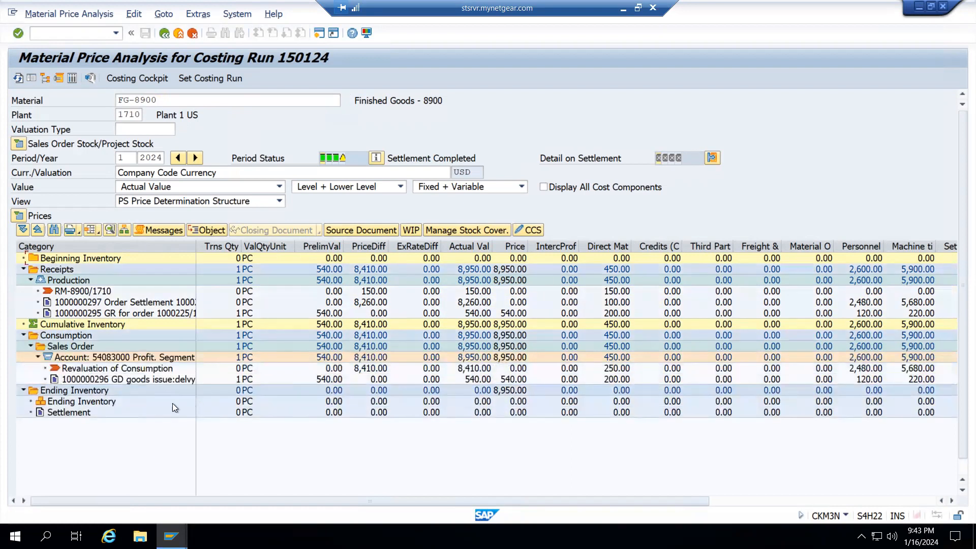
{"action": "left_click_drag", "start_coordinate": [196, 245], "coordinate": [217, 246]}
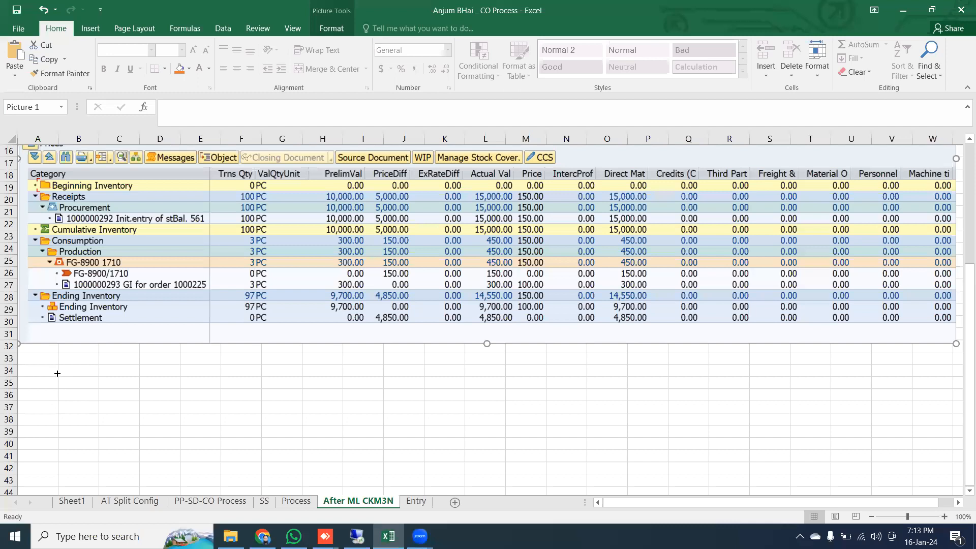
Paste the captured FG-8900 price analysis at cell A34 of Excel's After ML CKM3N sheet, below the RM-8900 picture
{"action": "left_click", "coordinate": [57, 373]}
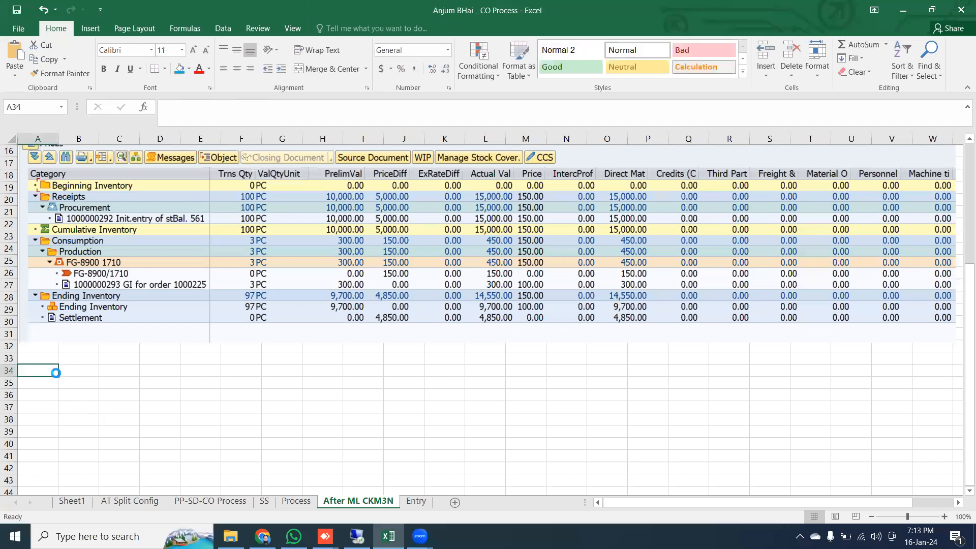
{"action": "key", "text": "ctrl+v"}
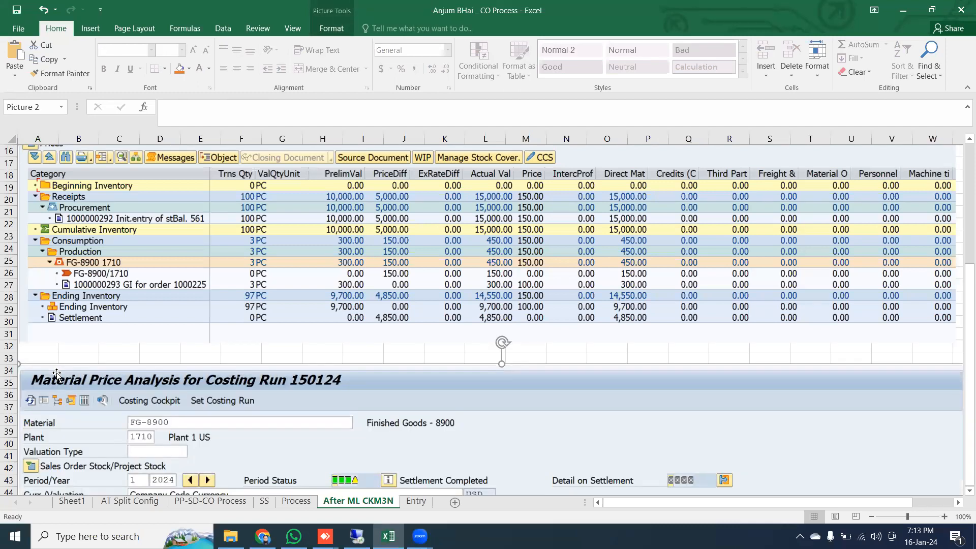
{"action": "left_click", "coordinate": [85, 356]}
{"action": "scroll", "coordinate": [277, 366], "scroll_direction": "up", "scroll_amount": 5}
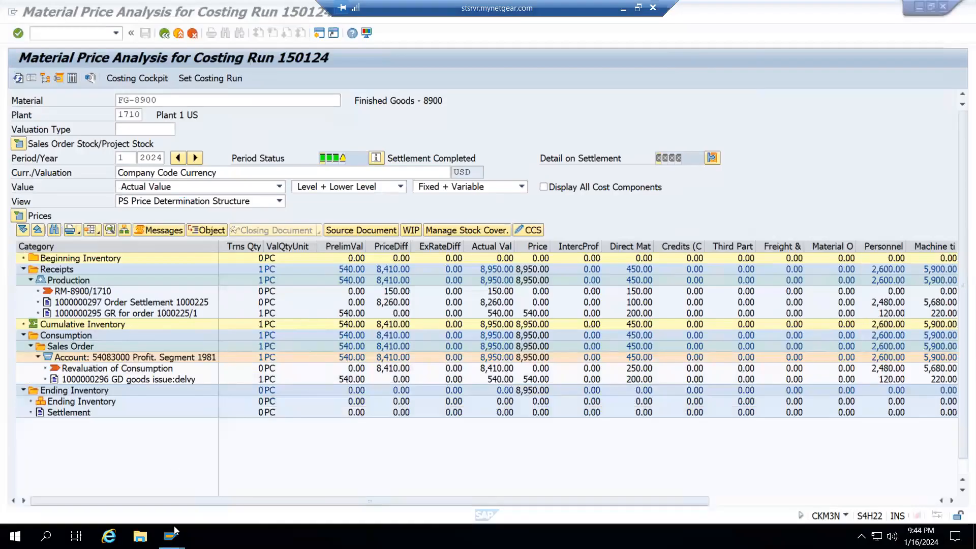
Beside the RM-8900 picture in Excel, enter 5000 in Y15 and 100 in Z15, and divide them in AA15 with +Y15/Z15
{"action": "mouse_move", "coordinate": [173, 534]}
{"action": "left_click", "coordinate": [269, 488]}
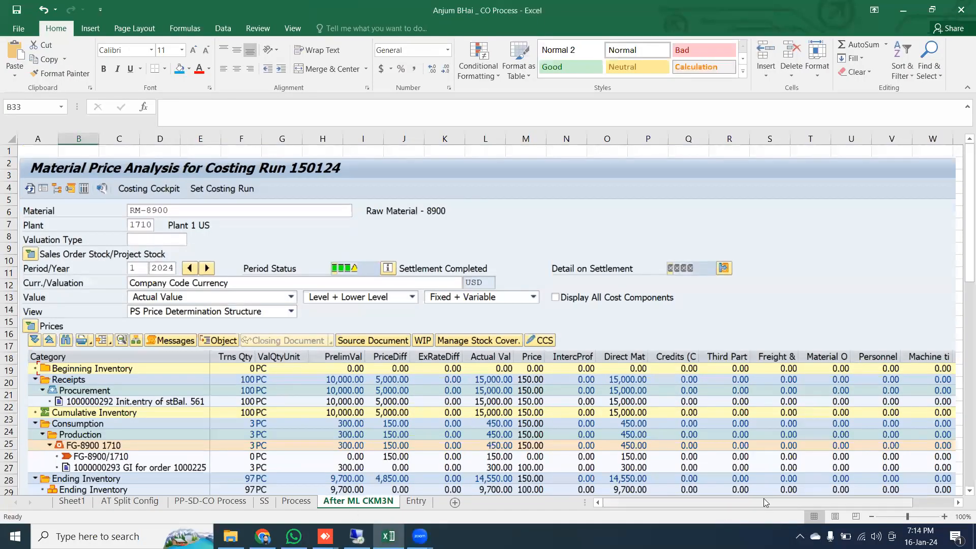
{"action": "scroll", "coordinate": [959, 506], "scroll_direction": "right", "scroll_amount": 6}
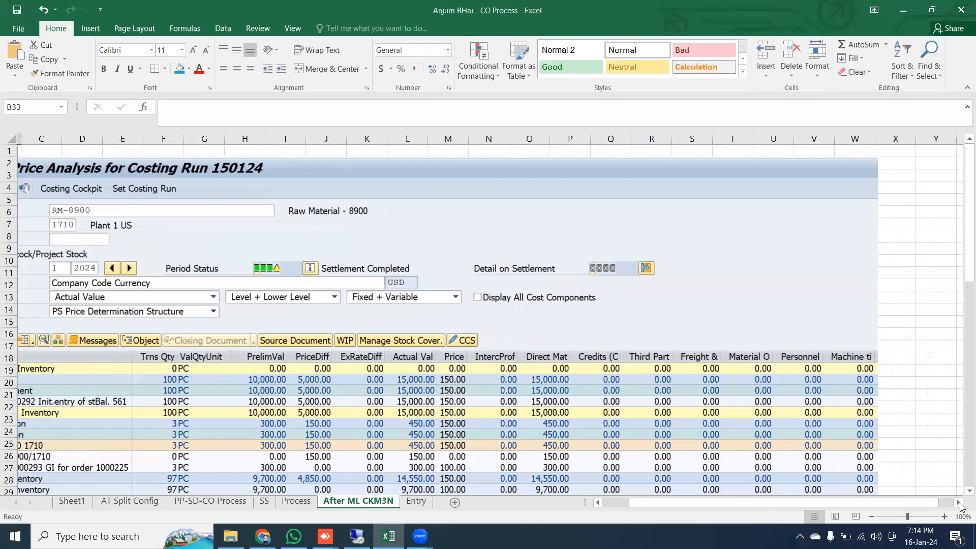
{"action": "left_click", "coordinate": [778, 318]}
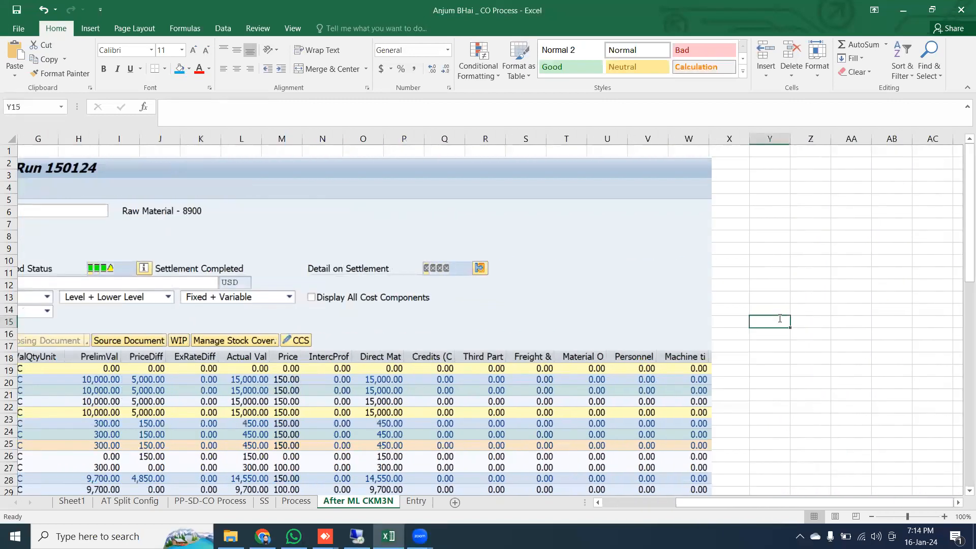
{"action": "type", "text": "5000"}
{"action": "key", "text": "Tab"}
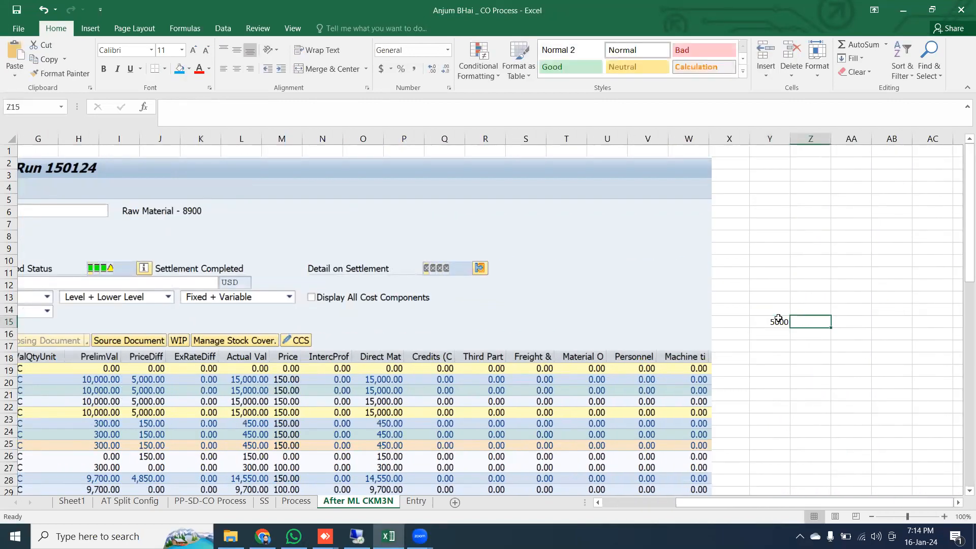
{"action": "type", "text": "100"}
{"action": "key", "text": "Tab"}
{"action": "type", "text": "+Y15/"}
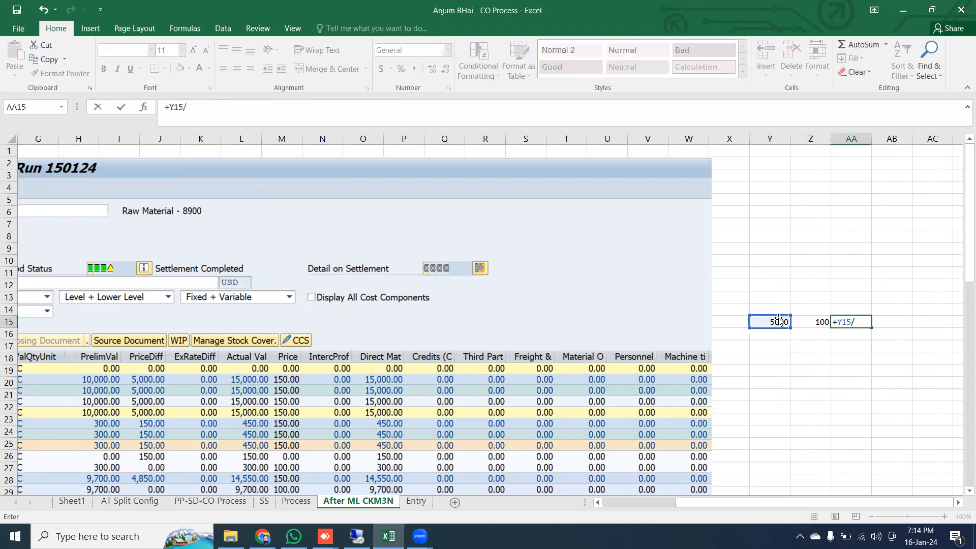
{"action": "type", "text": "Z15"}
{"action": "key", "text": "Return"}
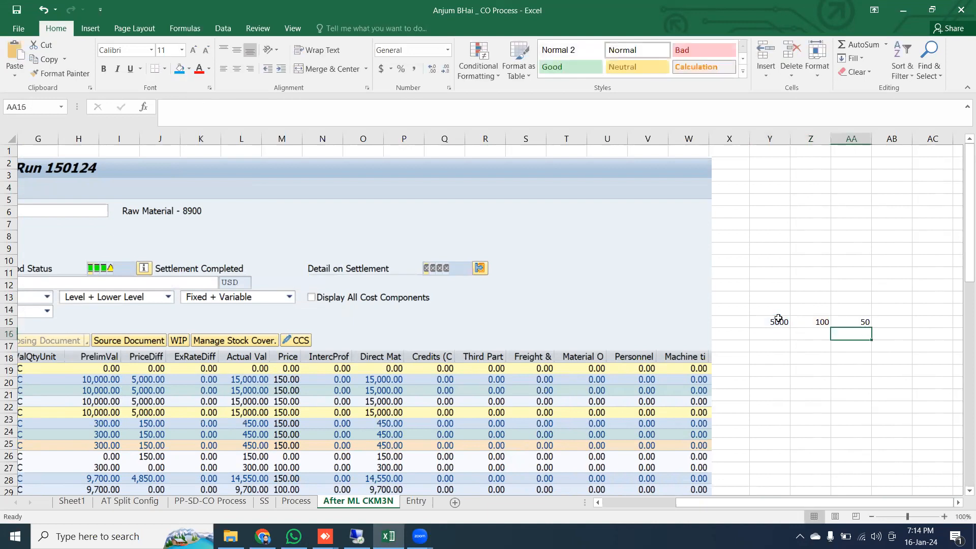
{"action": "left_click", "coordinate": [864, 324]}
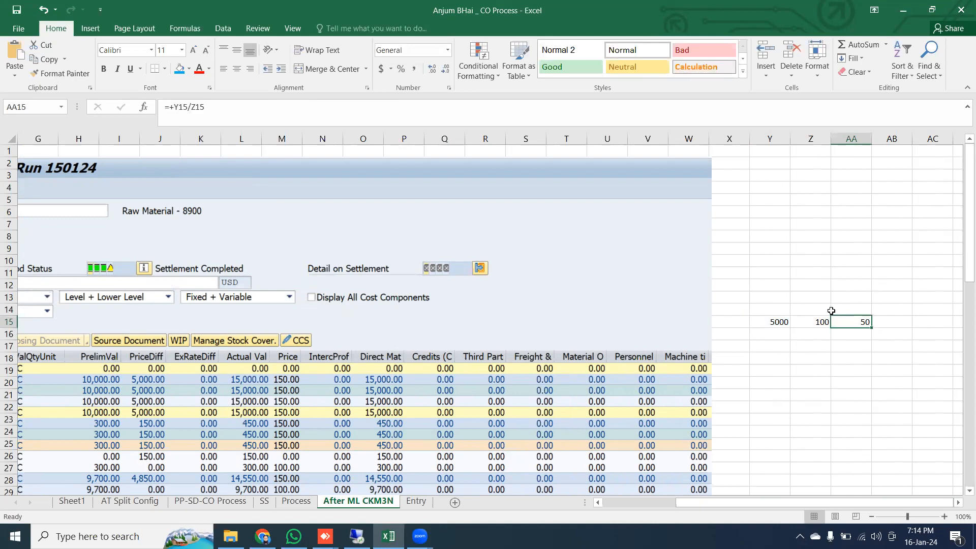
Label Y13, Z13 and AA13 as Total Var, Total Qty and Per Unit Var, and fit column AA to its text
{"action": "left_click", "coordinate": [786, 299]}
{"action": "type", "text": "Total"}
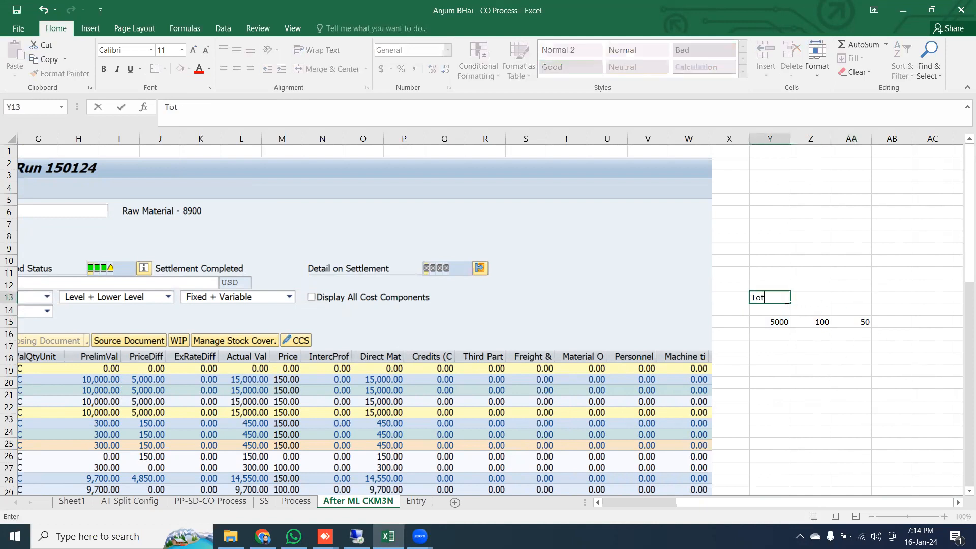
{"action": "key", "text": "Tab"}
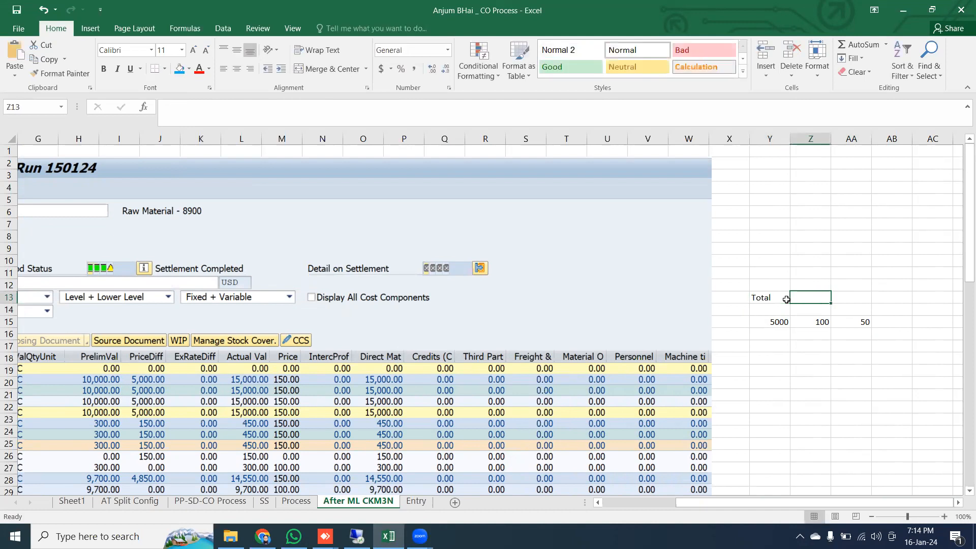
{"action": "double_click", "coordinate": [787, 300]}
{"action": "type", "text": "Val"}
{"action": "key", "text": "Tab"}
{"action": "type", "text": "Total Qty"}
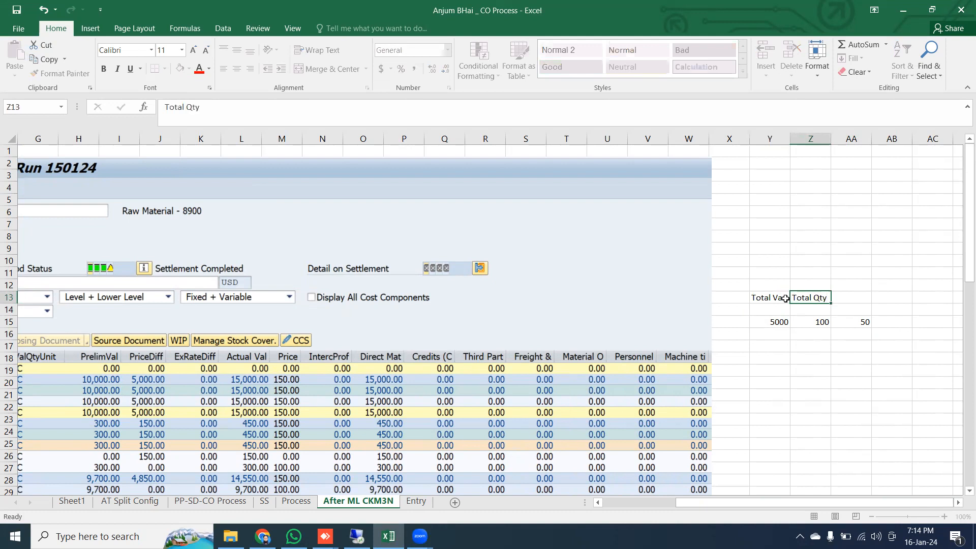
{"action": "key", "text": "Tab"}
{"action": "type", "text": "P"}
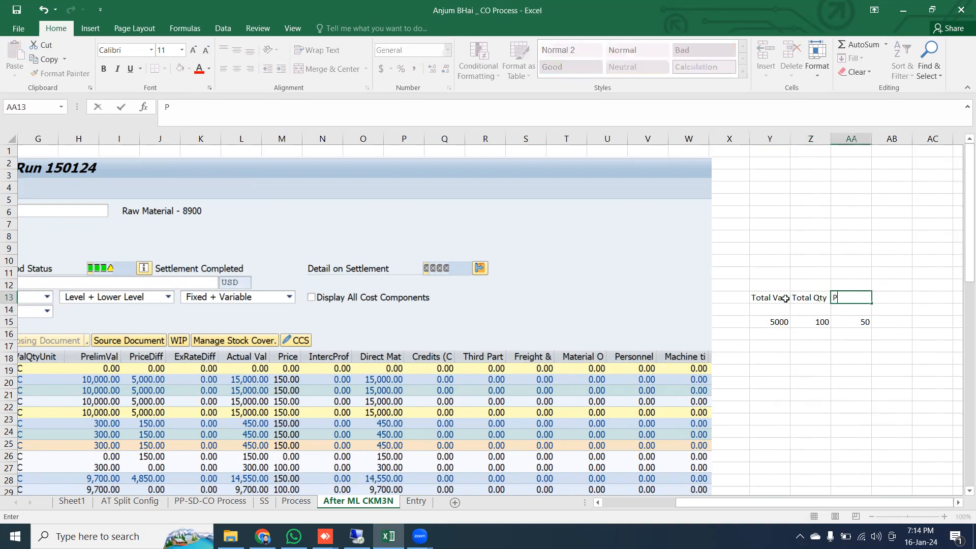
{"action": "type", "text": "er Unit Var"}
{"action": "key", "text": "Return"}
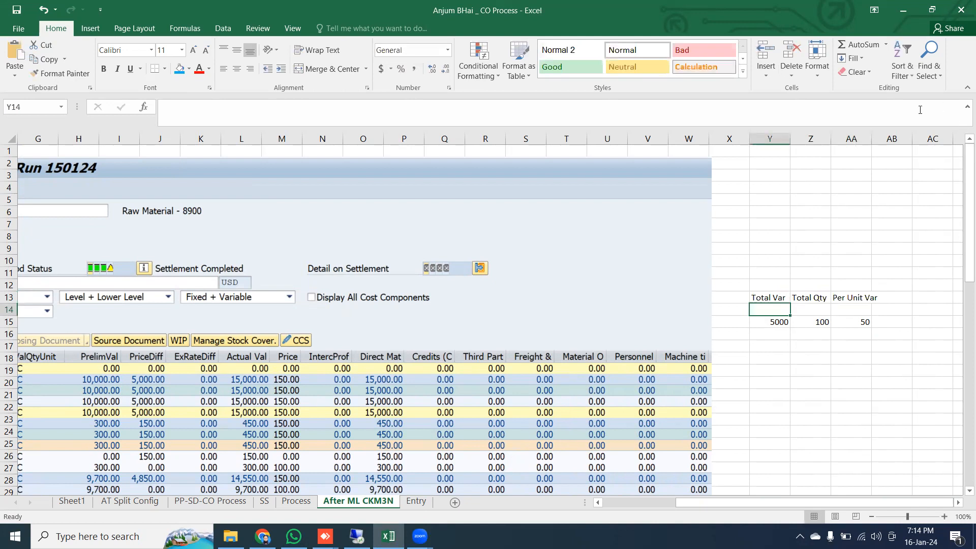
{"action": "double_click", "coordinate": [872, 140]}
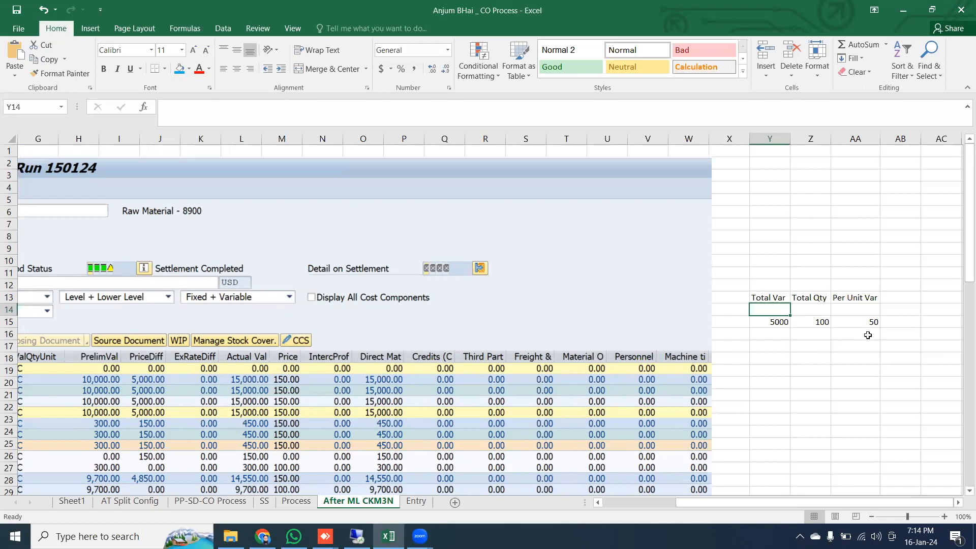
{"action": "left_click", "coordinate": [869, 345]}
{"action": "type", "text": "3"}
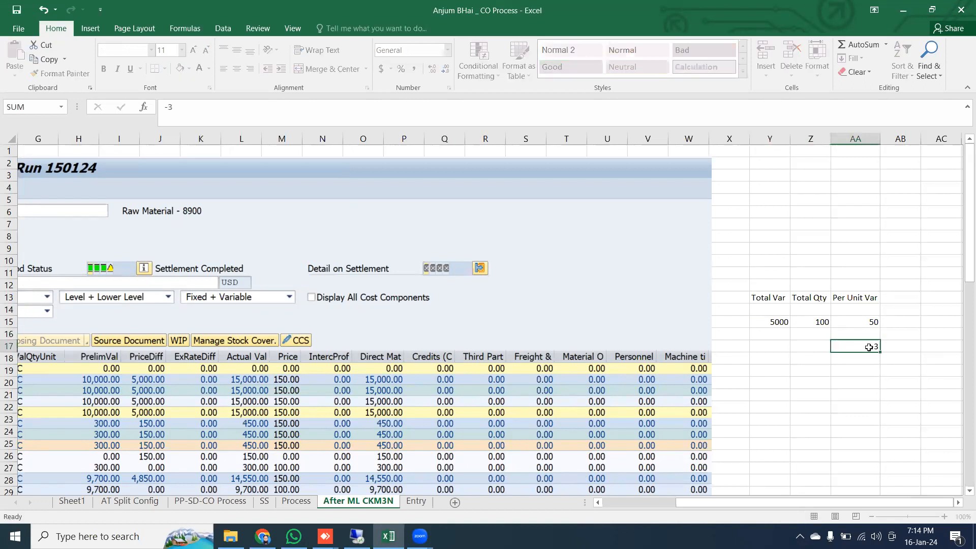
{"action": "key", "text": "Return"}
{"action": "left_click", "coordinate": [865, 348]}
Enter -3 in Z17 and multiply it by the per-unit variance in AA17 with +Z17*AA15
{"action": "left_click", "coordinate": [820, 349]}
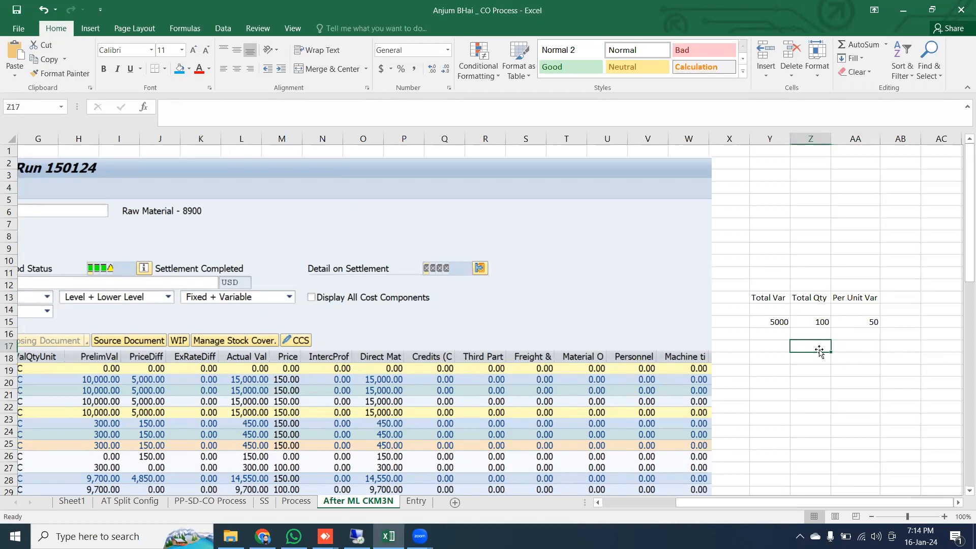
{"action": "type", "text": "-3"}
{"action": "key", "text": "Return"}
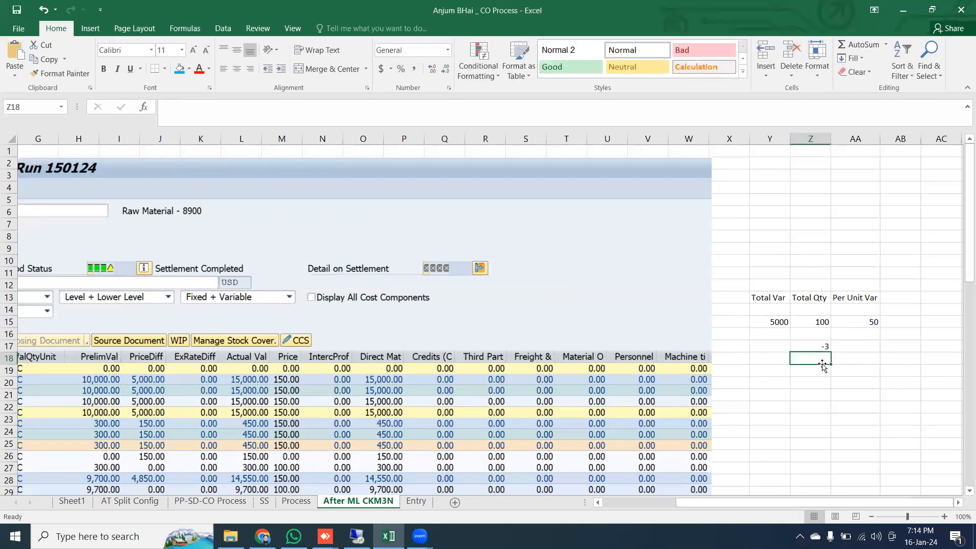
{"action": "left_click", "coordinate": [877, 350]}
{"action": "type", "text": "+"}
{"action": "left_click", "coordinate": [816, 346]}
{"action": "type", "text": "*"}
{"action": "left_click", "coordinate": [862, 324]}
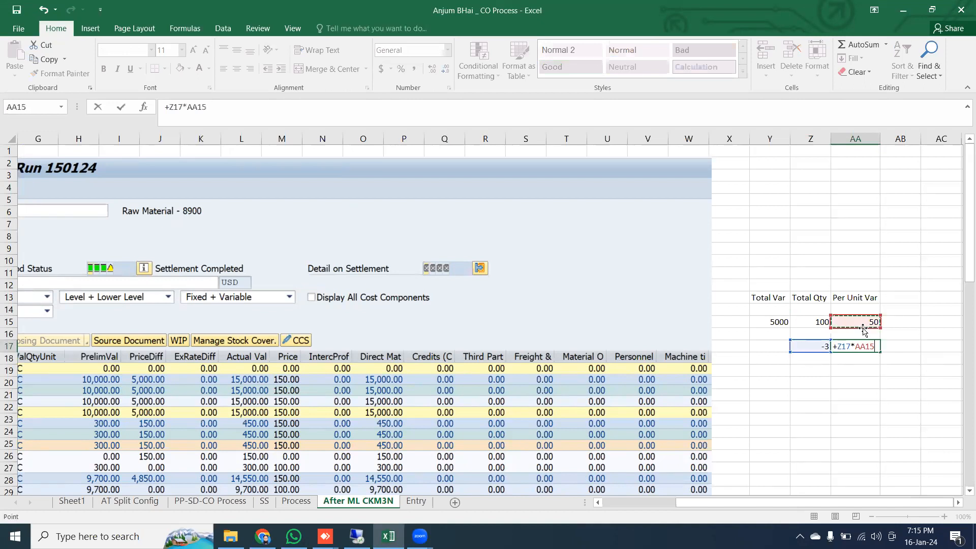
{"action": "key", "text": "Return"}
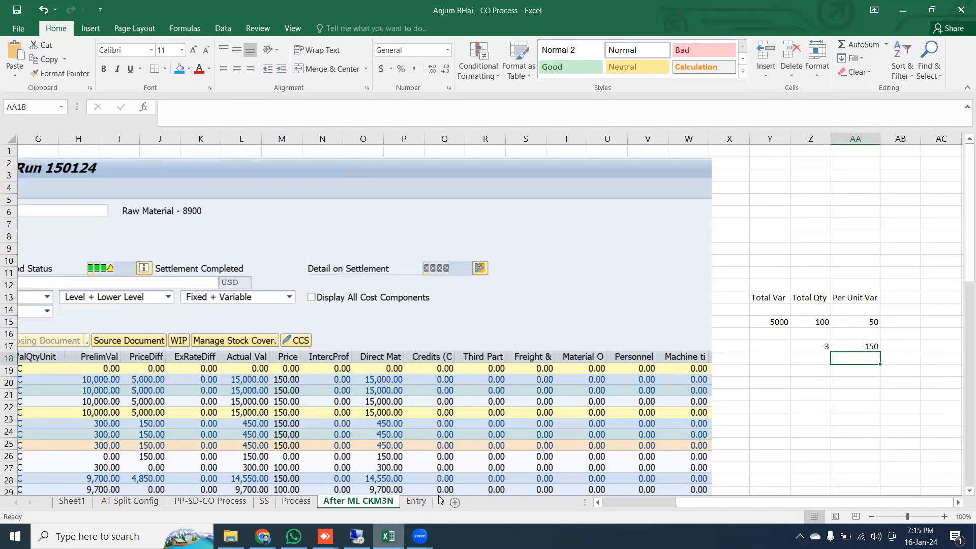
{"action": "left_click", "coordinate": [868, 348]}
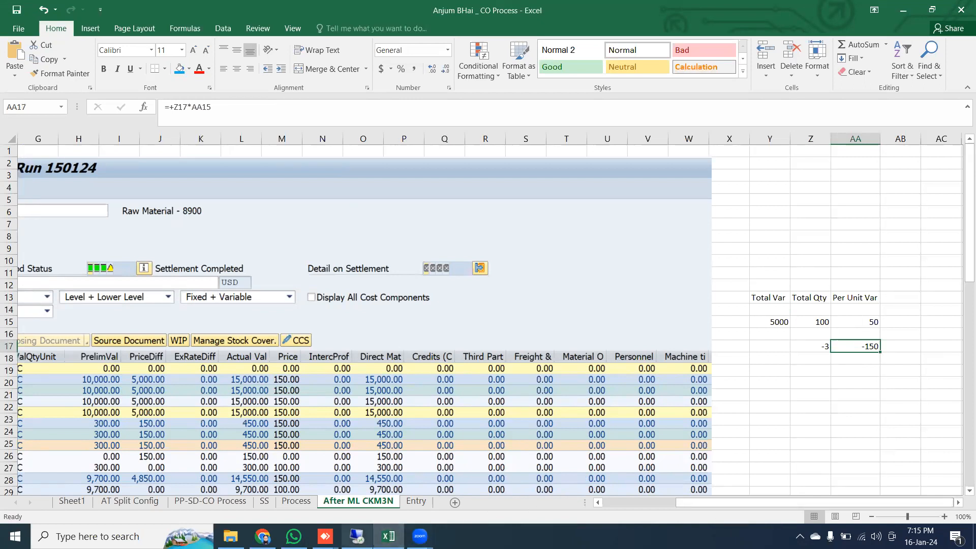
In the SAP session for RM-8900, examine the price difference on the FG-8900/1710 line under Consumption
{"action": "mouse_move", "coordinate": [357, 536]}
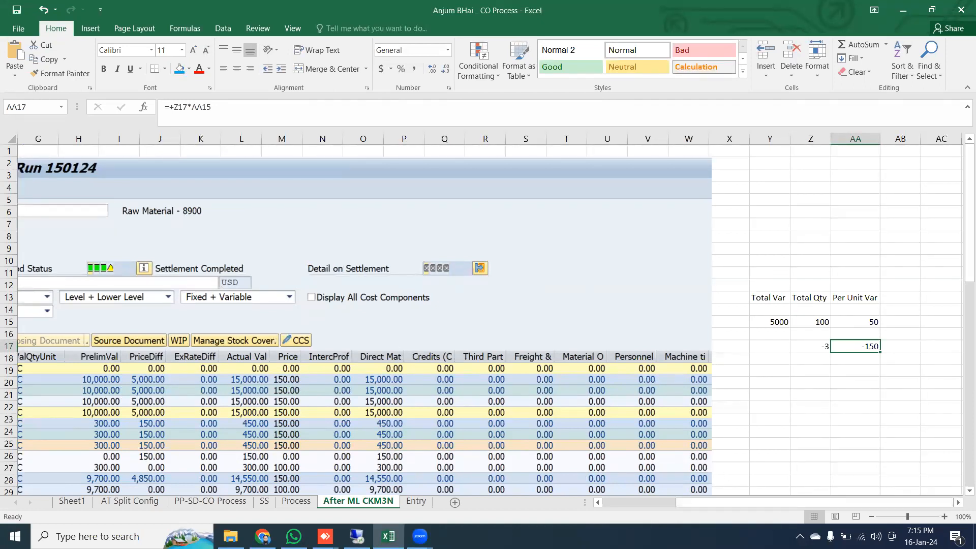
{"action": "left_click", "coordinate": [357, 535]}
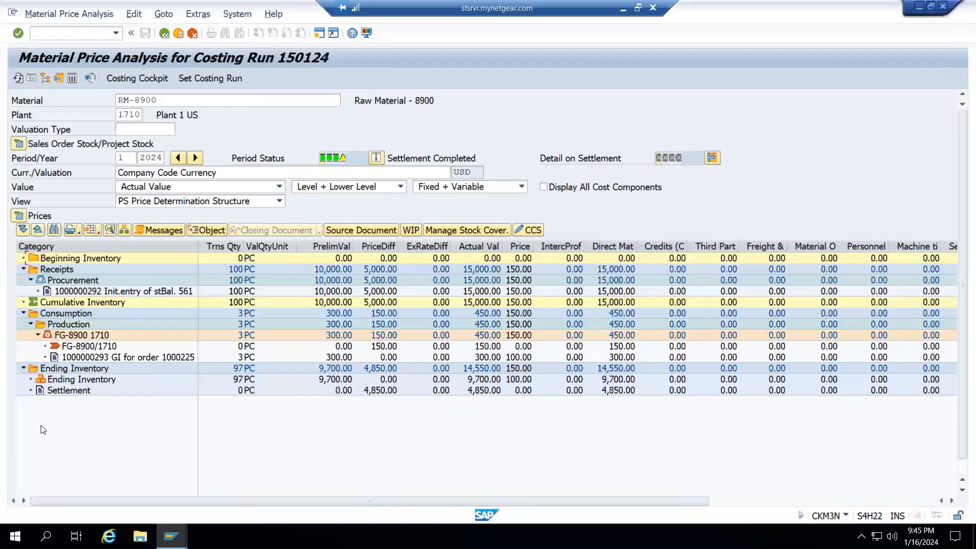
{"action": "left_click", "coordinate": [80, 348]}
{"action": "left_click", "coordinate": [38, 336]}
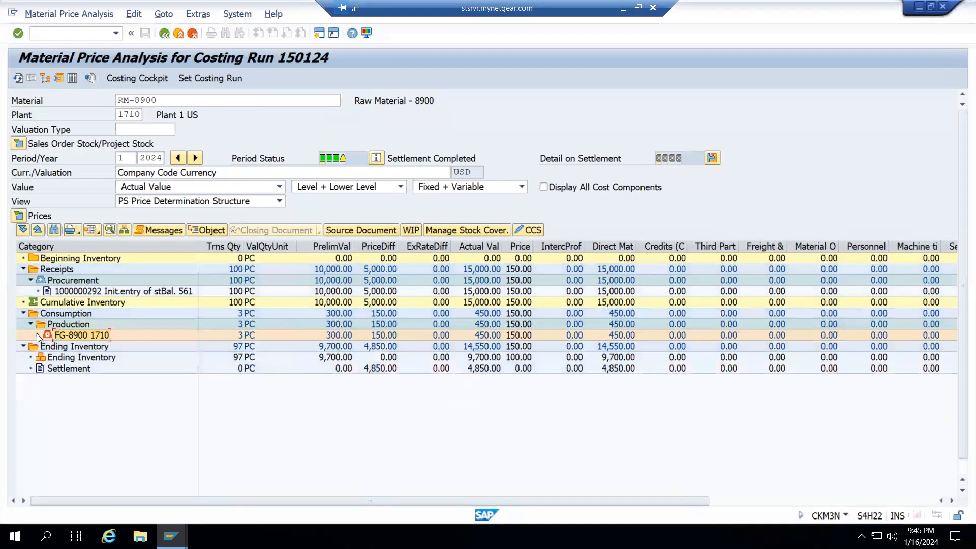
{"action": "left_click", "coordinate": [38, 335]}
{"action": "left_click", "coordinate": [105, 348]}
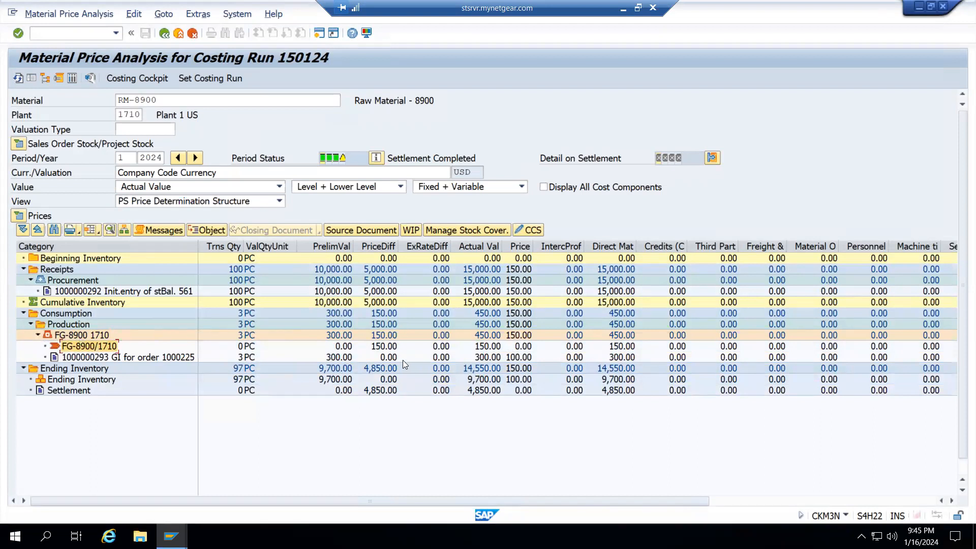
{"action": "left_click", "coordinate": [393, 349]}
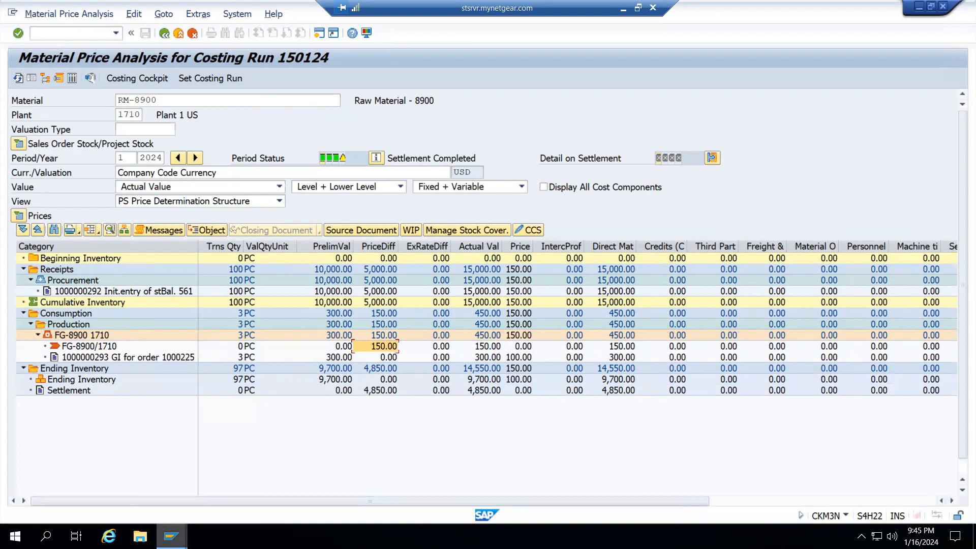
Switch to the FG-8900 price analysis session and locate the RM-8900/1710 line under Receipts
{"action": "mouse_move", "coordinate": [171, 535]}
{"action": "left_click", "coordinate": [176, 487]}
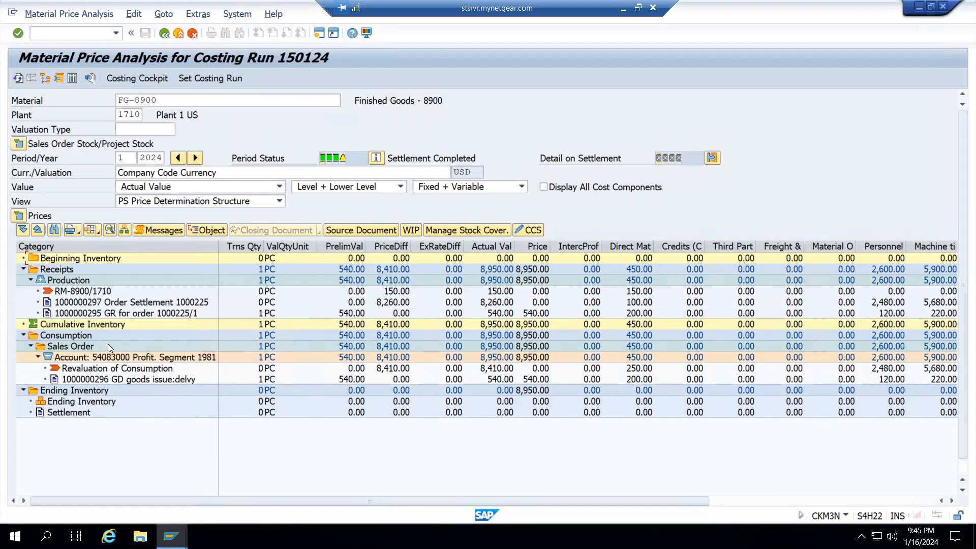
{"action": "left_click", "coordinate": [90, 292]}
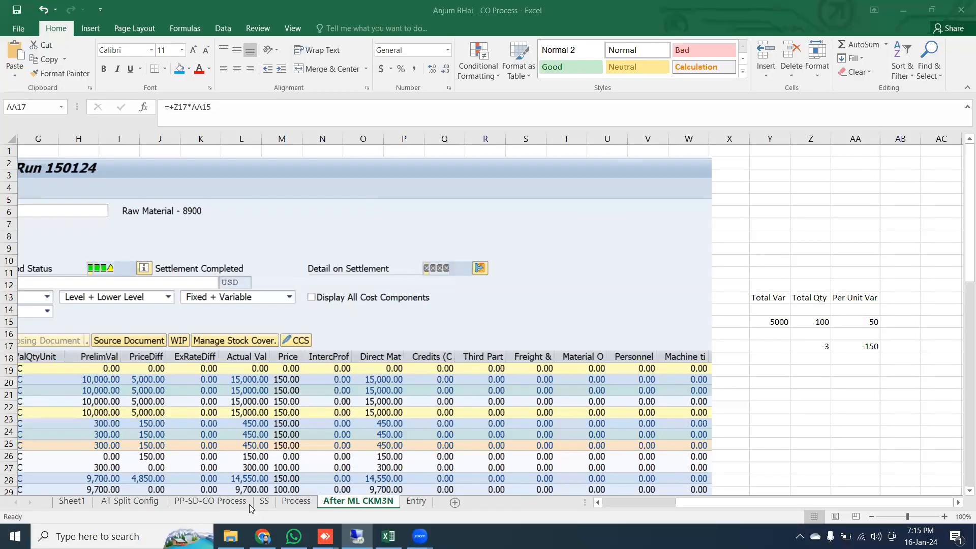
In Excel's Process sheet, review the FG-8900 price analysis picture under After Settlement, focusing on its production receipt lines
{"action": "left_click", "coordinate": [235, 502]}
{"action": "left_click", "coordinate": [264, 501]}
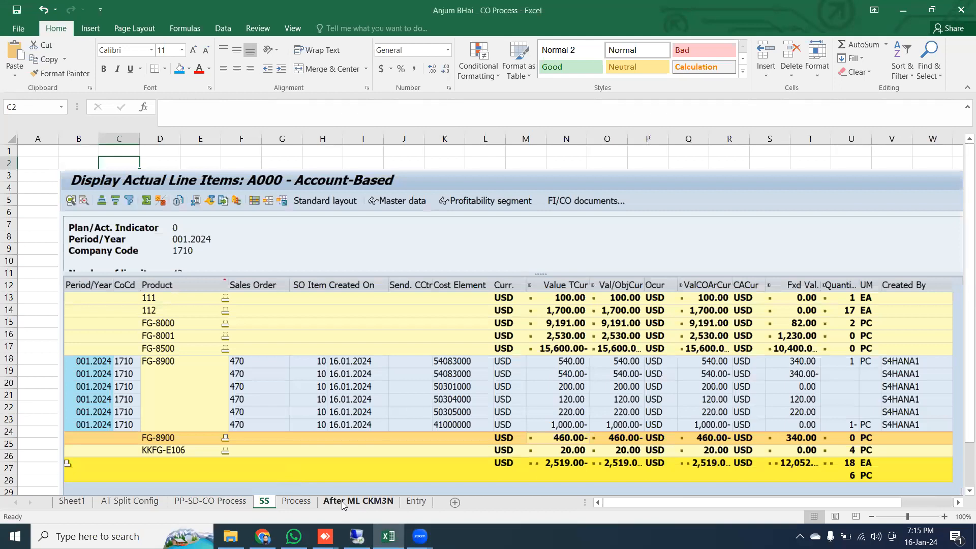
{"action": "left_click", "coordinate": [342, 502]}
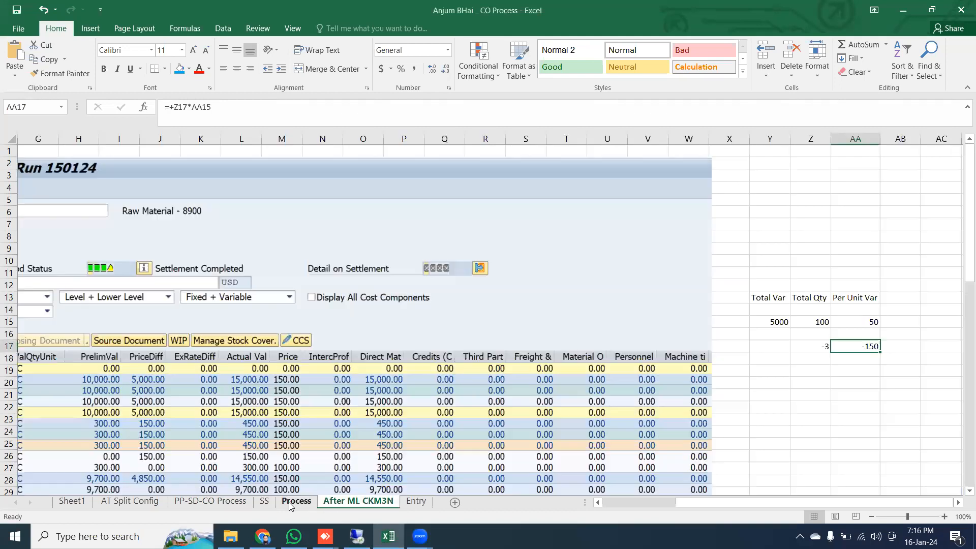
{"action": "left_click", "coordinate": [295, 502]}
{"action": "scroll", "coordinate": [243, 352], "scroll_direction": "down", "scroll_amount": 9}
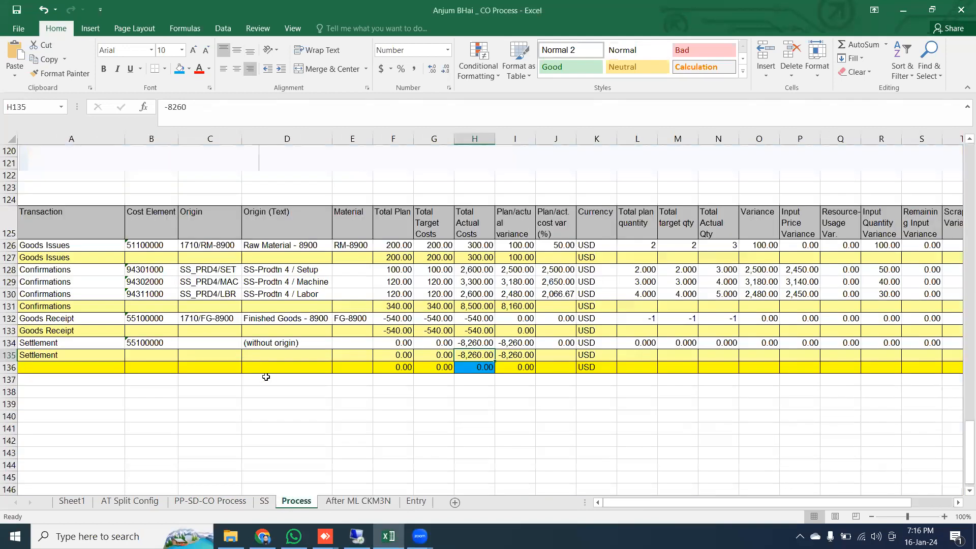
{"action": "scroll", "coordinate": [261, 375], "scroll_direction": "up", "scroll_amount": 15}
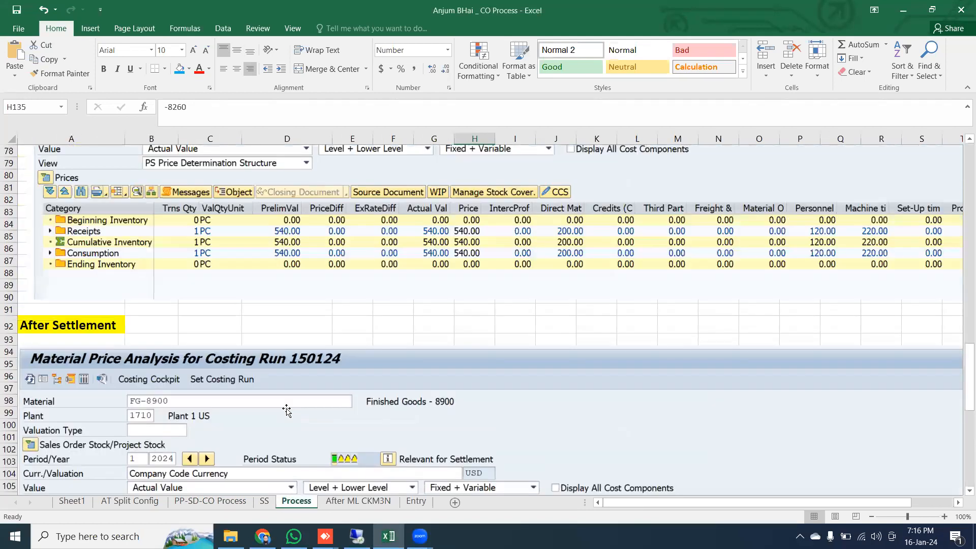
{"action": "scroll", "coordinate": [287, 410], "scroll_direction": "down", "scroll_amount": 6}
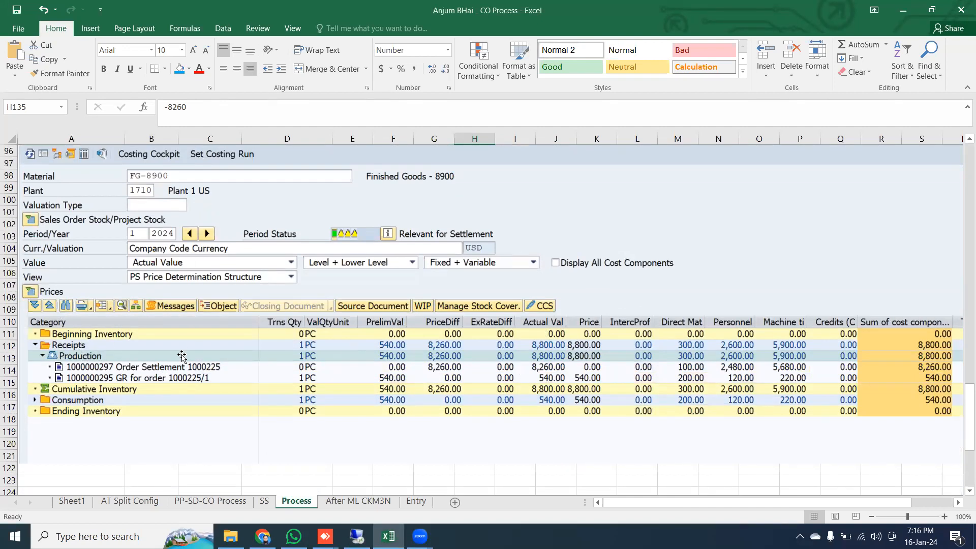
{"action": "left_click", "coordinate": [105, 377]}
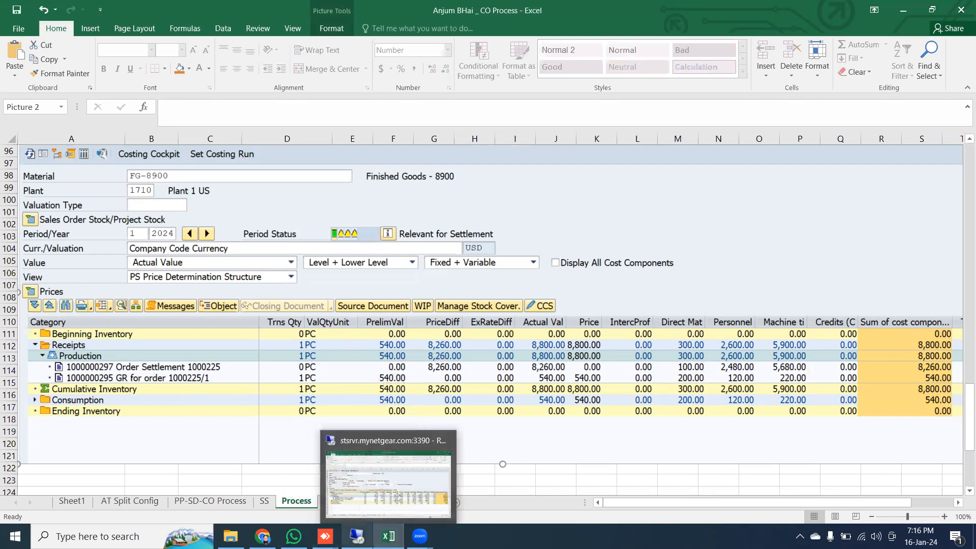
Back in SAP's FG-8900 analysis, compare the goods receipt value with the order settlement and RM-8900/1710 price differences
{"action": "left_click", "coordinate": [356, 537]}
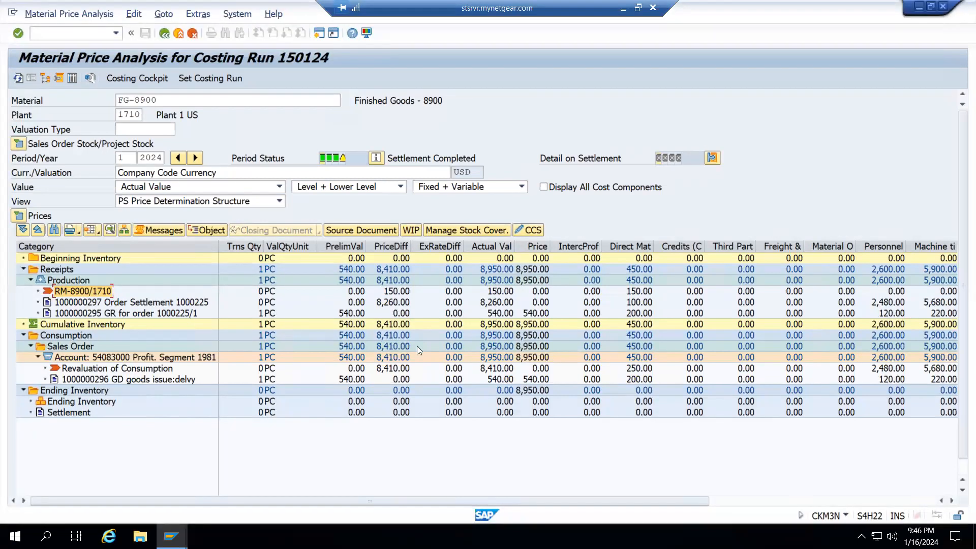
{"action": "left_click", "coordinate": [359, 315]}
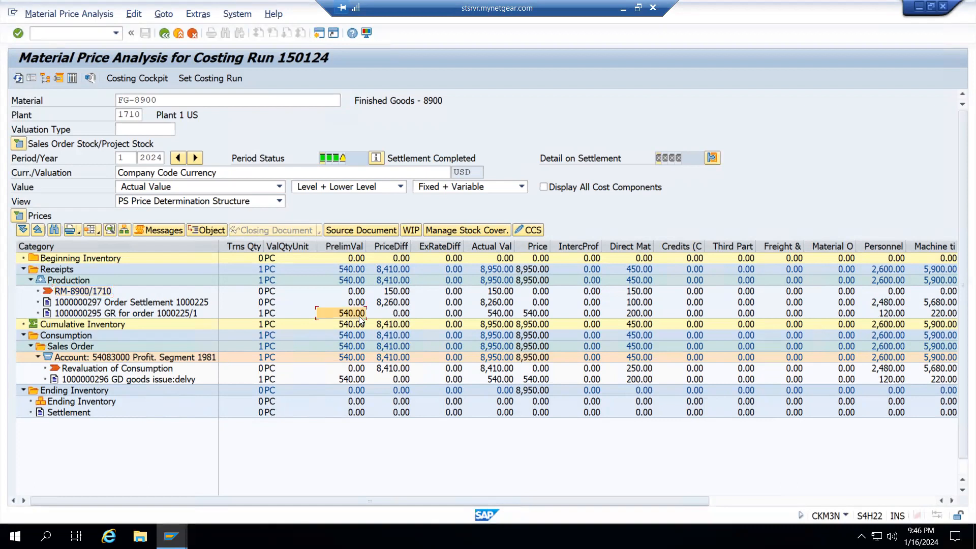
{"action": "left_click", "coordinate": [405, 303]}
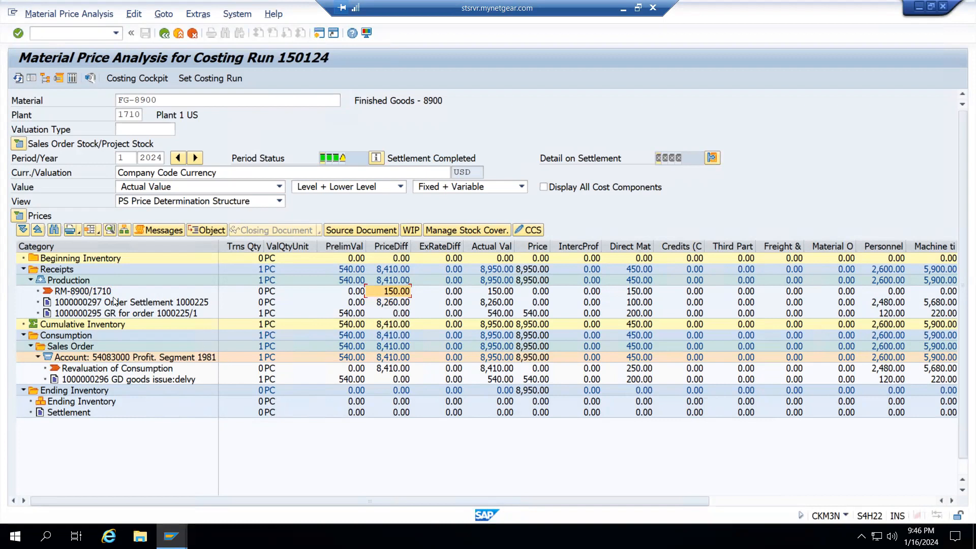
{"action": "left_click", "coordinate": [93, 293]}
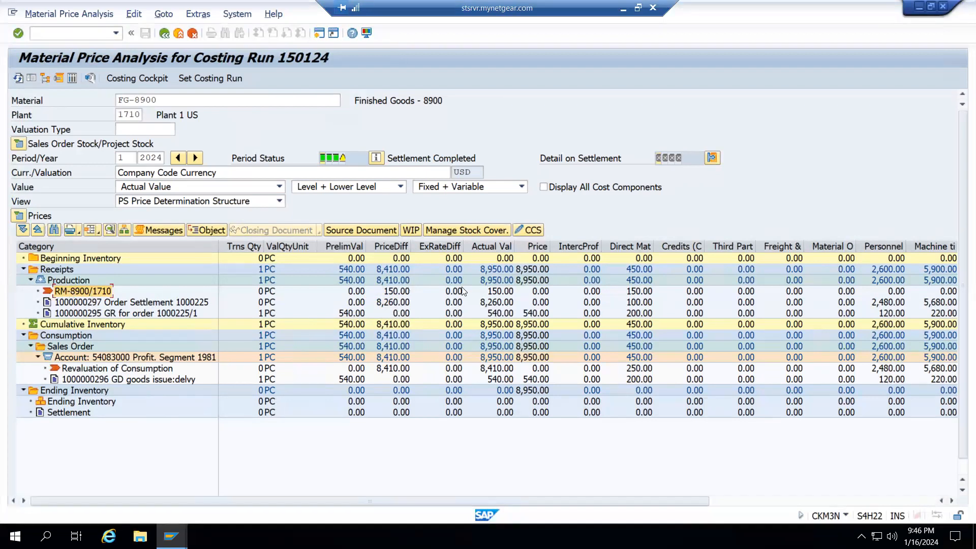
{"action": "left_click", "coordinate": [394, 291]}
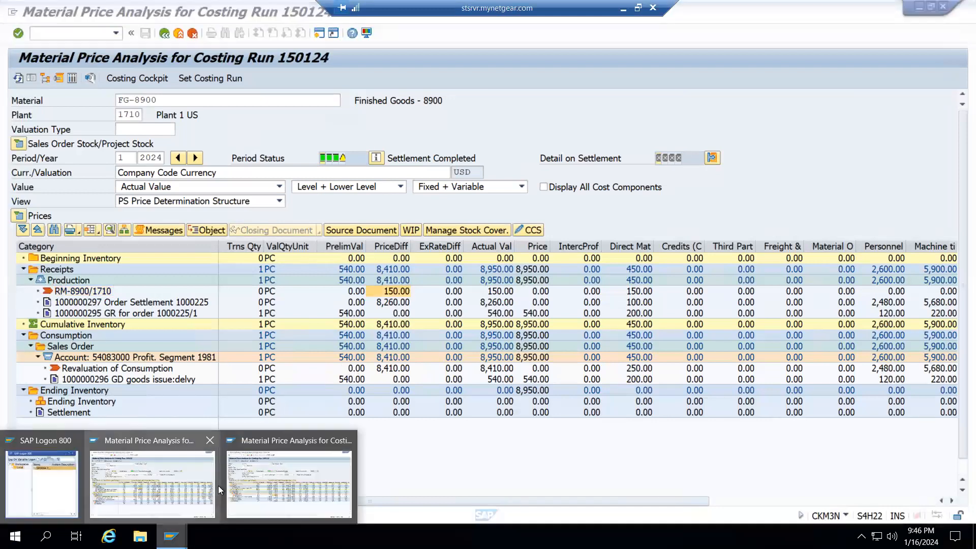
In the RM-8900 session, check the Settlement line's price difference under Ending Inventory and slightly widen the PrelimVal column
{"action": "left_click", "coordinate": [294, 484]}
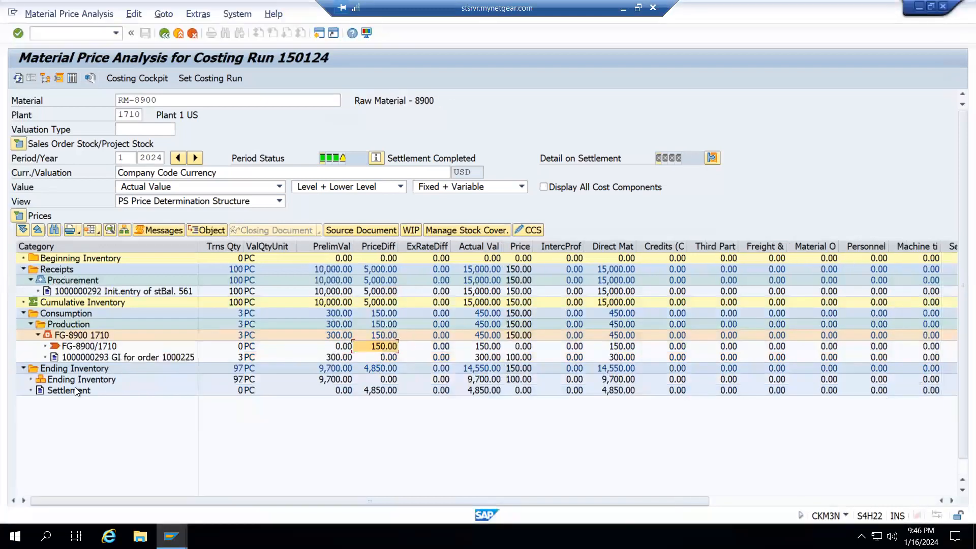
{"action": "left_click", "coordinate": [389, 391]}
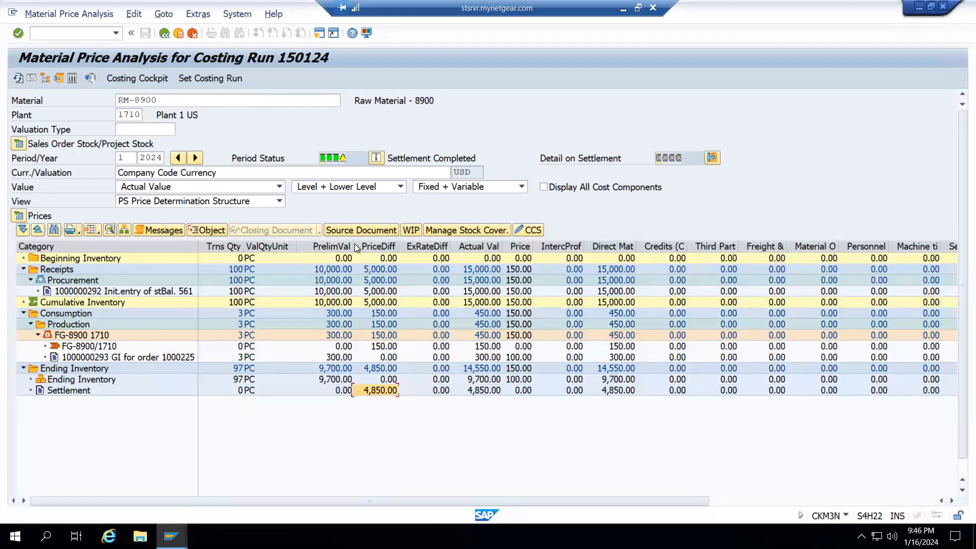
{"action": "left_click_drag", "start_coordinate": [355, 243], "coordinate": [363, 243]}
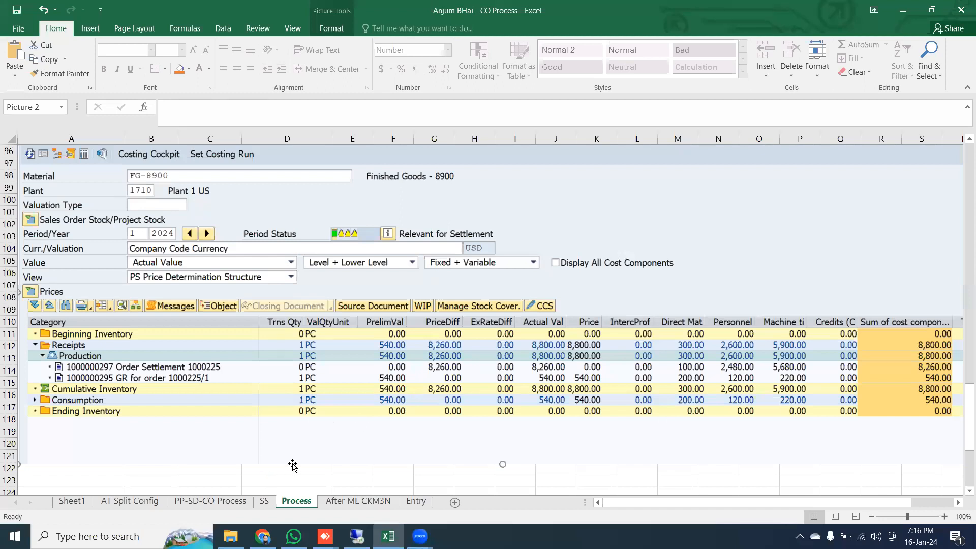
Review the FG-8900 price analysis above the After Settlement heading in Excel's Process sheet, and return to SAP's RM-8900 analysis
{"action": "scroll", "coordinate": [300, 458], "scroll_direction": "up", "scroll_amount": 11}
{"action": "scroll", "coordinate": [323, 445], "scroll_direction": "down", "scroll_amount": 2}
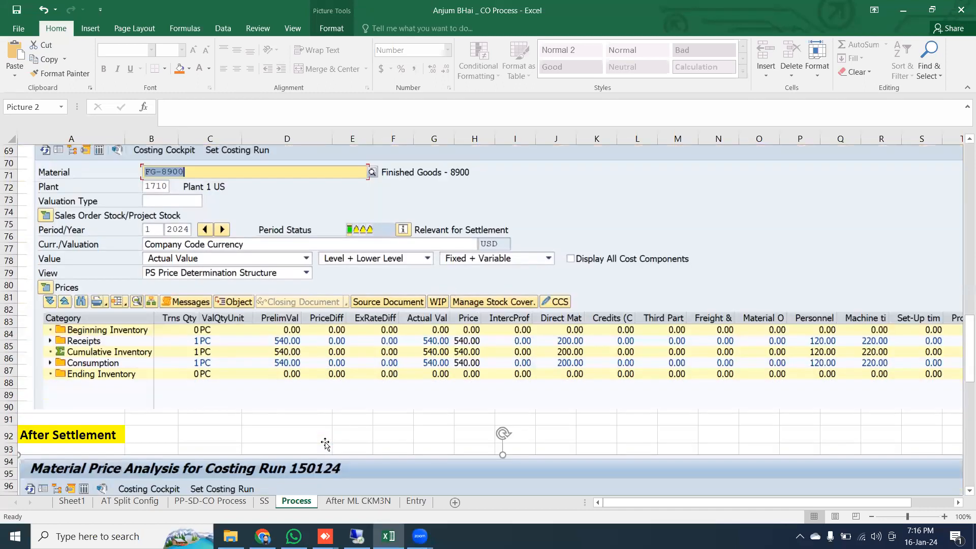
{"action": "left_click", "coordinate": [356, 536]}
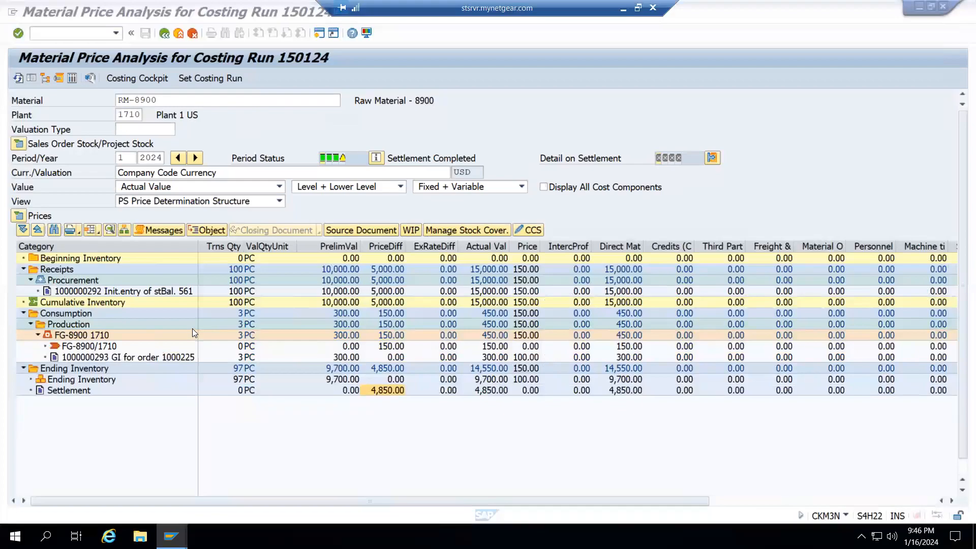
Open an additional SAP session from the RM-8900 analysis and start the actual costing cockpit with transaction CKMLCP
{"action": "left_click", "coordinate": [165, 529]}
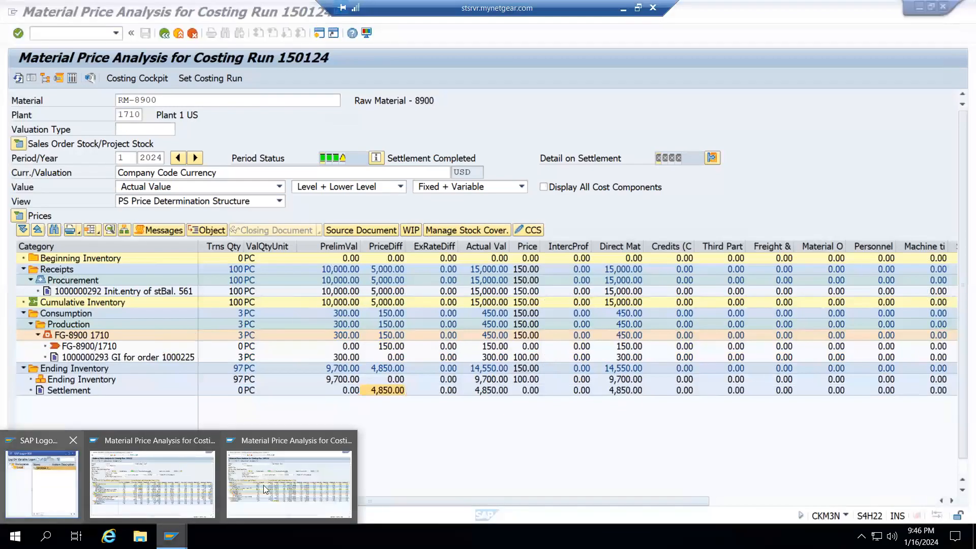
{"action": "left_click", "coordinate": [293, 490]}
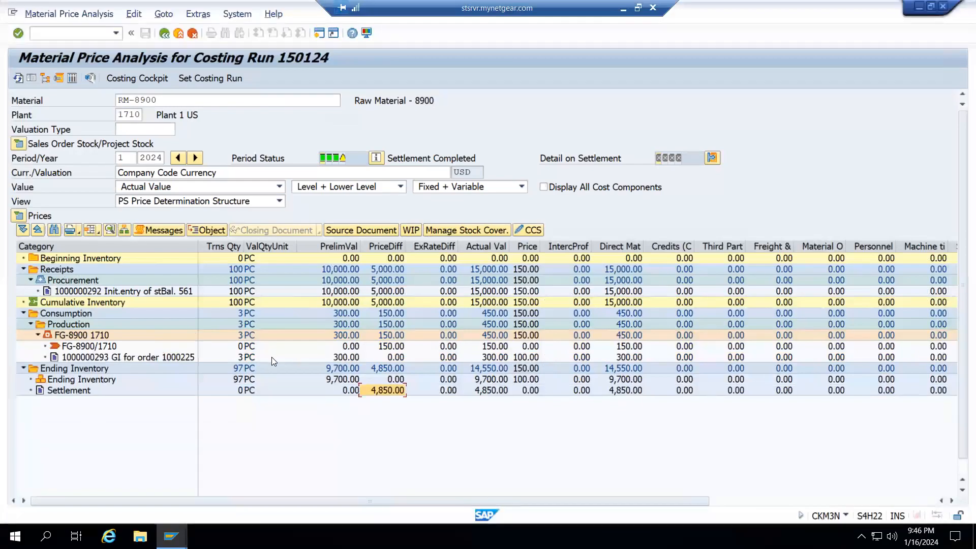
{"action": "left_click", "coordinate": [12, 13]}
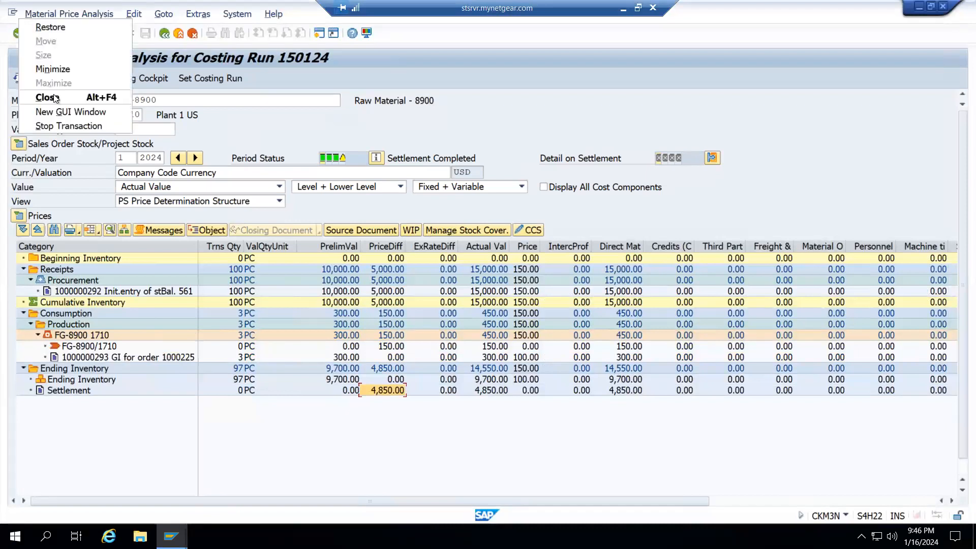
{"action": "left_click", "coordinate": [75, 115]}
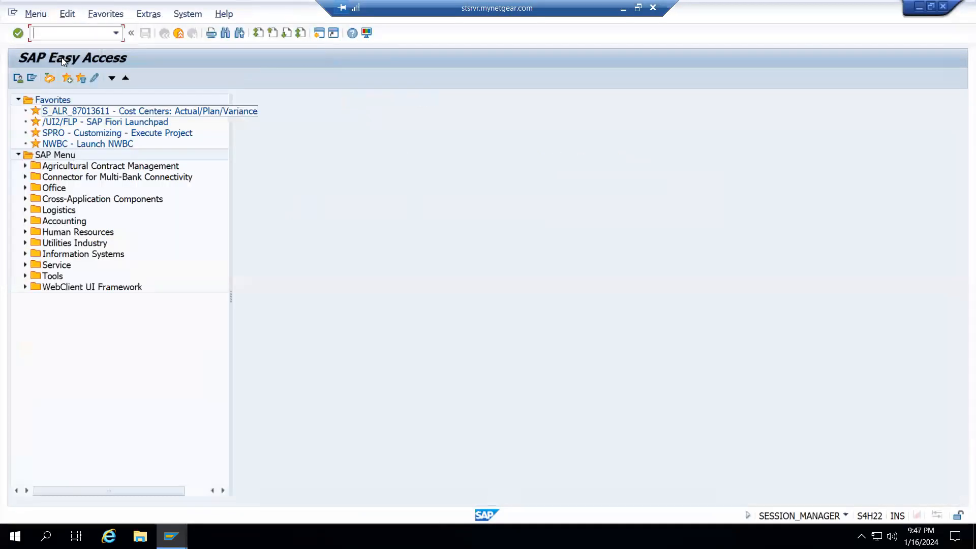
{"action": "type", "text": "ckml"}
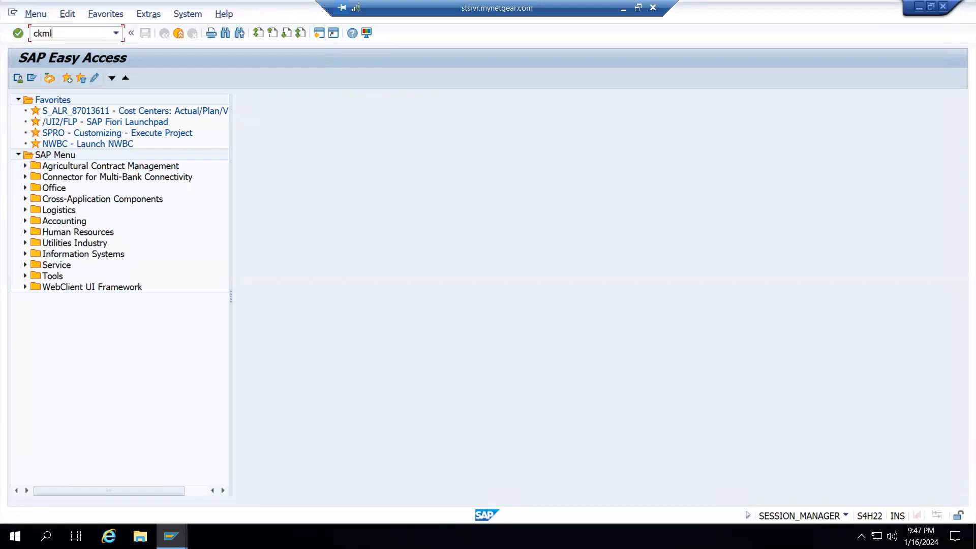
{"action": "type", "text": "cp"}
{"action": "key", "text": "Return"}
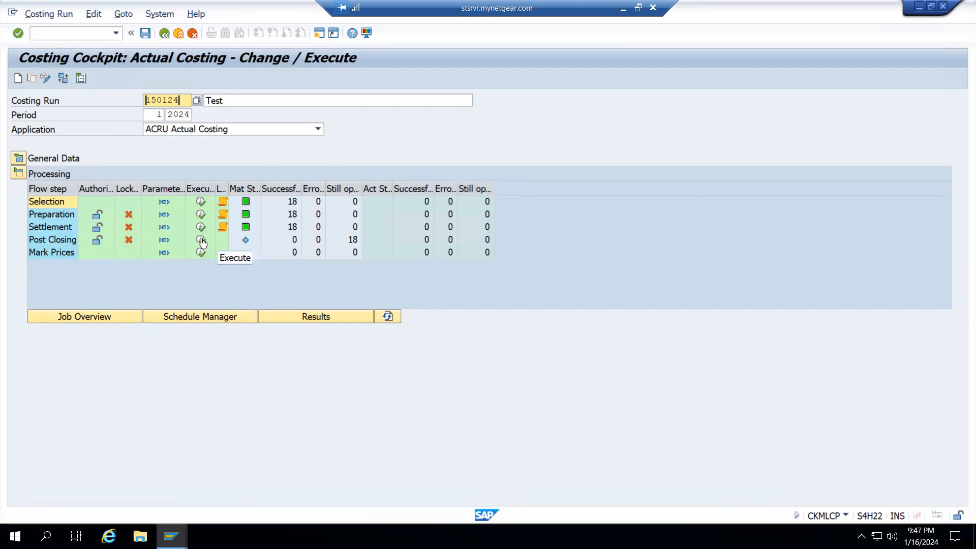
Save the Post Closing parameters, try to execute Post Closing for costing run 150124, and return to SAP Easy Access
{"action": "left_click", "coordinate": [173, 240]}
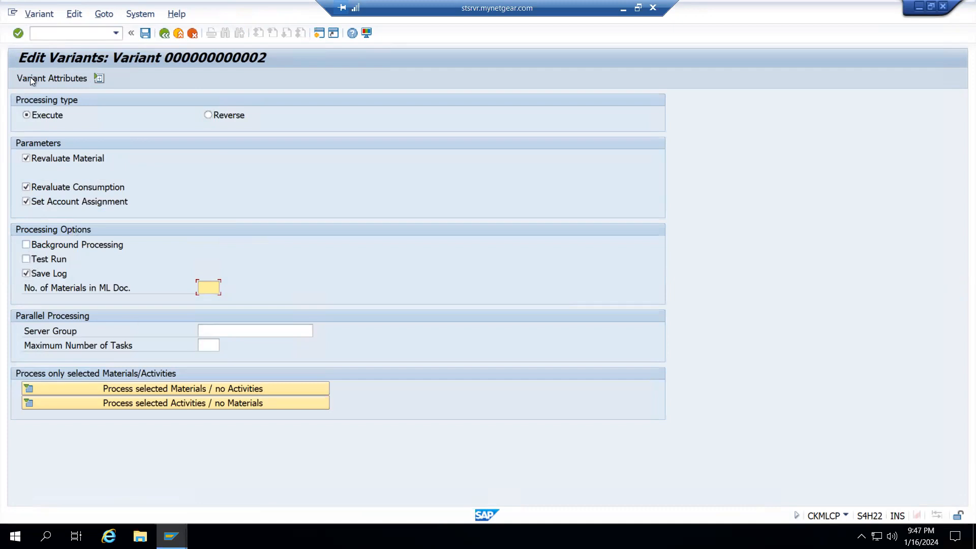
{"action": "left_click", "coordinate": [146, 33]}
{"action": "left_click", "coordinate": [200, 237]}
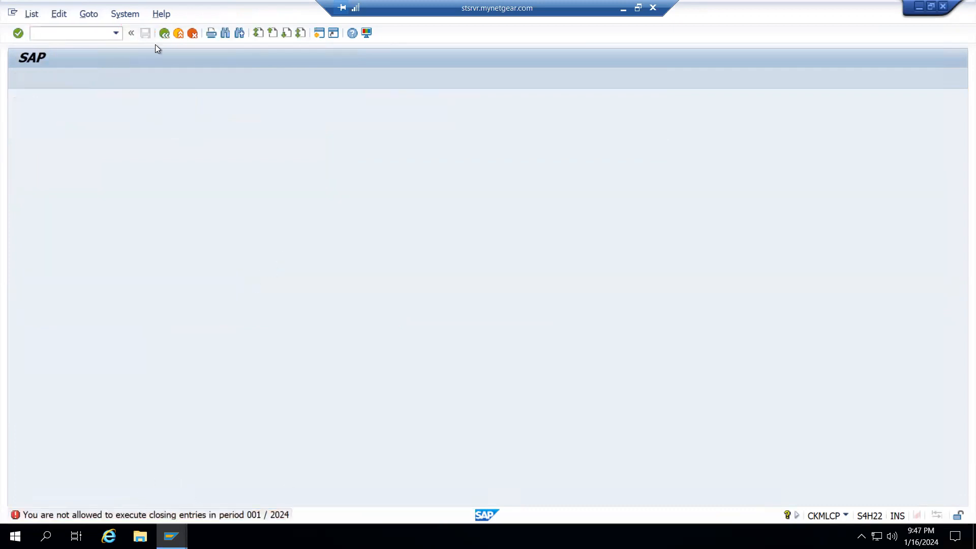
{"action": "left_click", "coordinate": [164, 33]}
{"action": "left_click", "coordinate": [164, 33]}
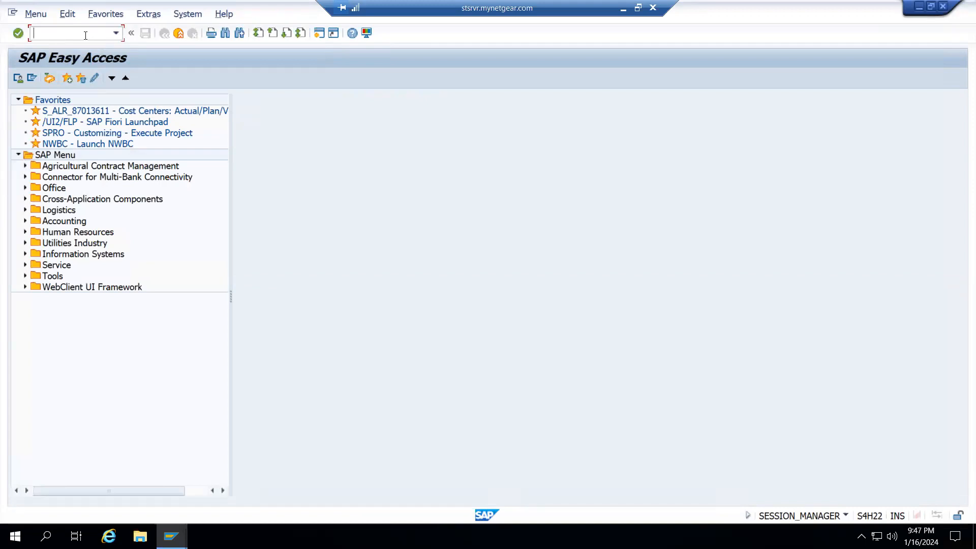
In MMPV, run Close period only for company code 1710 to 1710 using the current date, and return to SAP Easy Access
{"action": "type", "text": "mmpv"}
{"action": "key", "text": "Return"}
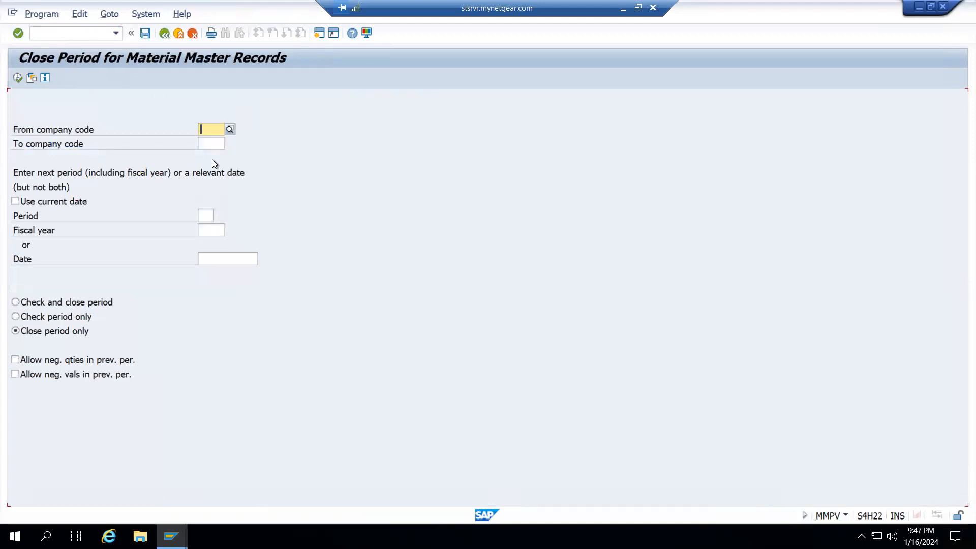
{"action": "left_click", "coordinate": [211, 145]}
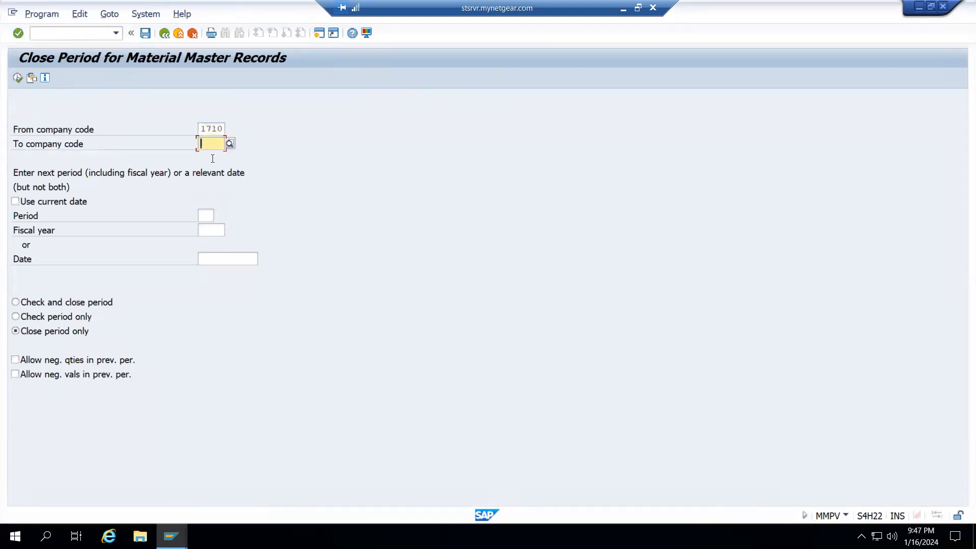
{"action": "left_click", "coordinate": [212, 155]}
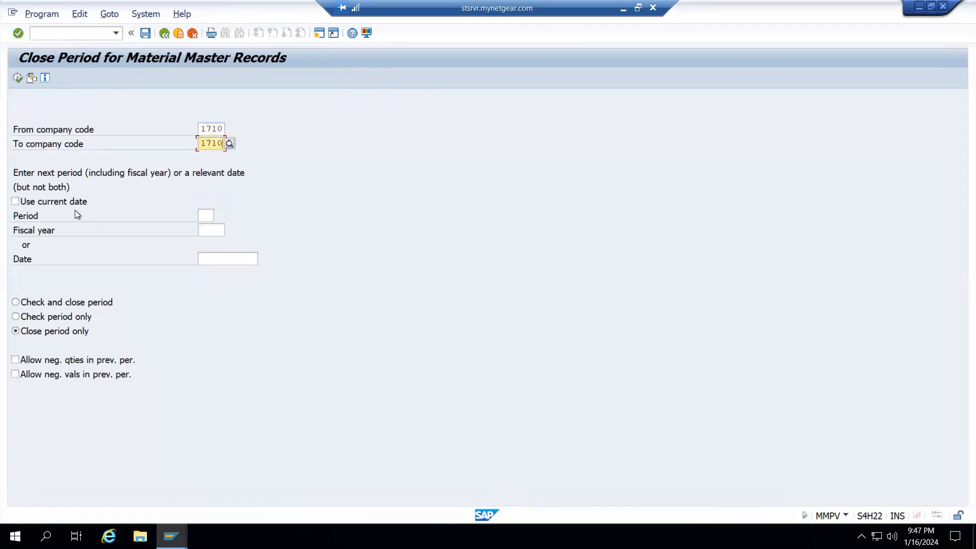
{"action": "left_click", "coordinate": [23, 201]}
{"action": "left_click", "coordinate": [18, 78]}
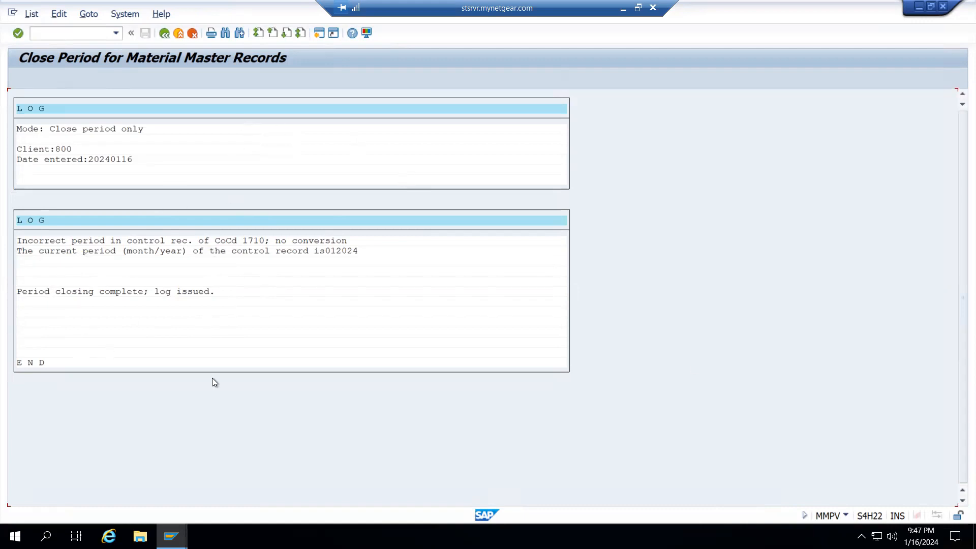
{"action": "key", "text": "F3"}
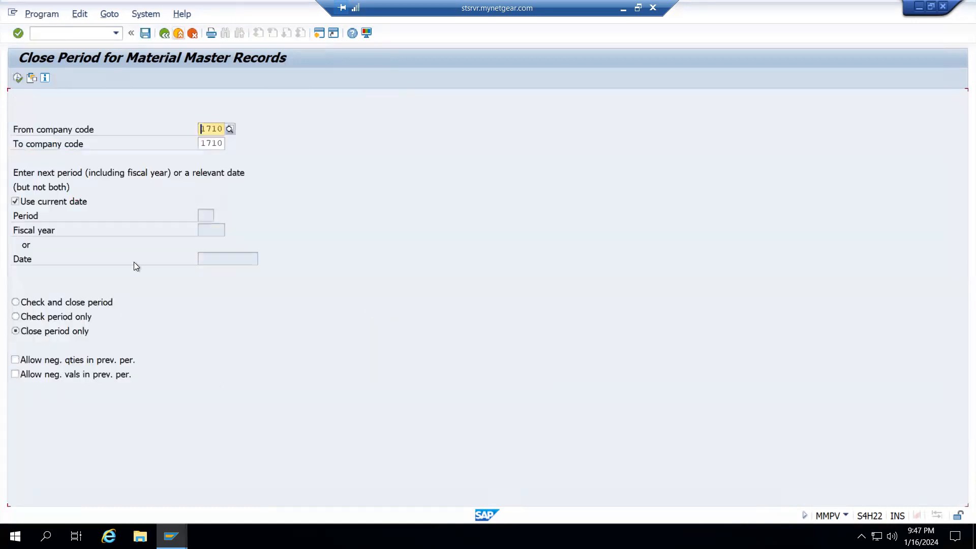
{"action": "key", "text": "F3"}
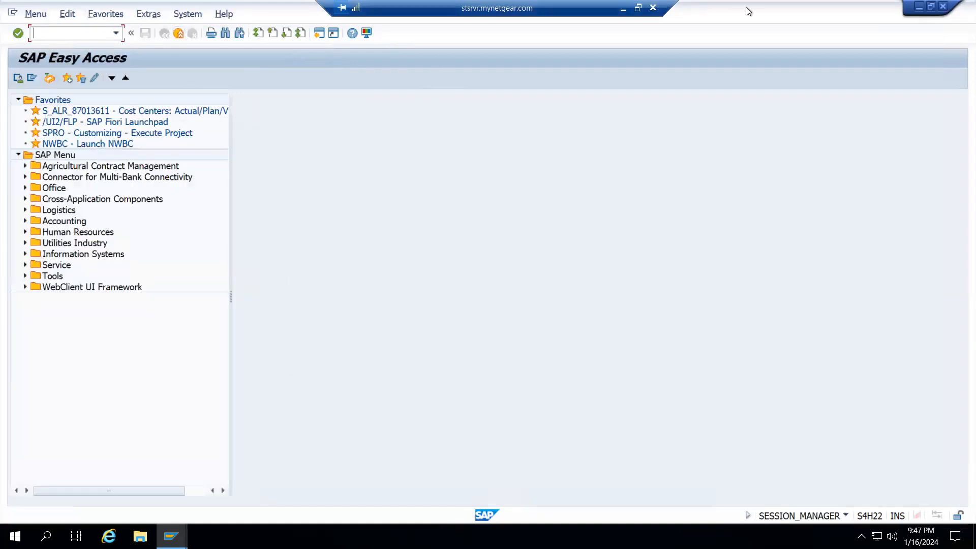
In Excel's Process sheet, examine the After Settlement FG-8900 analysis and the order cost table beneath it, including the settlement line
{"action": "left_click", "coordinate": [624, 8]}
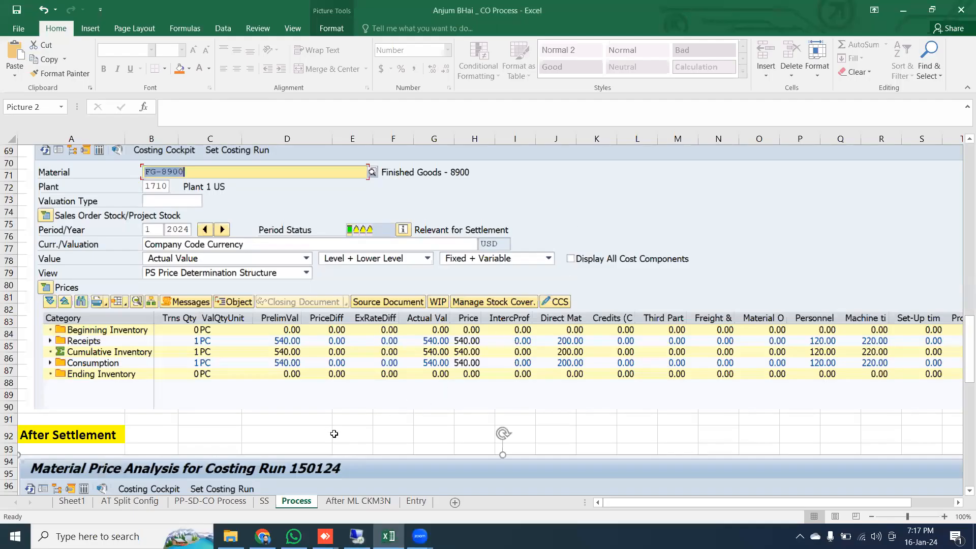
{"action": "scroll", "coordinate": [356, 443], "scroll_direction": "down", "scroll_amount": 1}
{"action": "scroll", "coordinate": [357, 446], "scroll_direction": "down", "scroll_amount": 7}
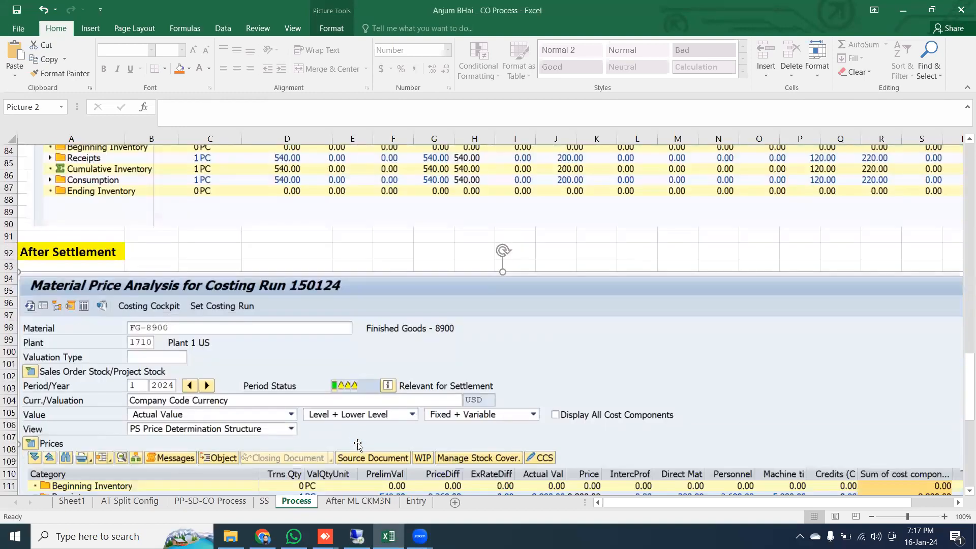
{"action": "scroll", "coordinate": [358, 445], "scroll_direction": "down", "scroll_amount": 5}
{"action": "scroll", "coordinate": [333, 422], "scroll_direction": "up", "scroll_amount": 2}
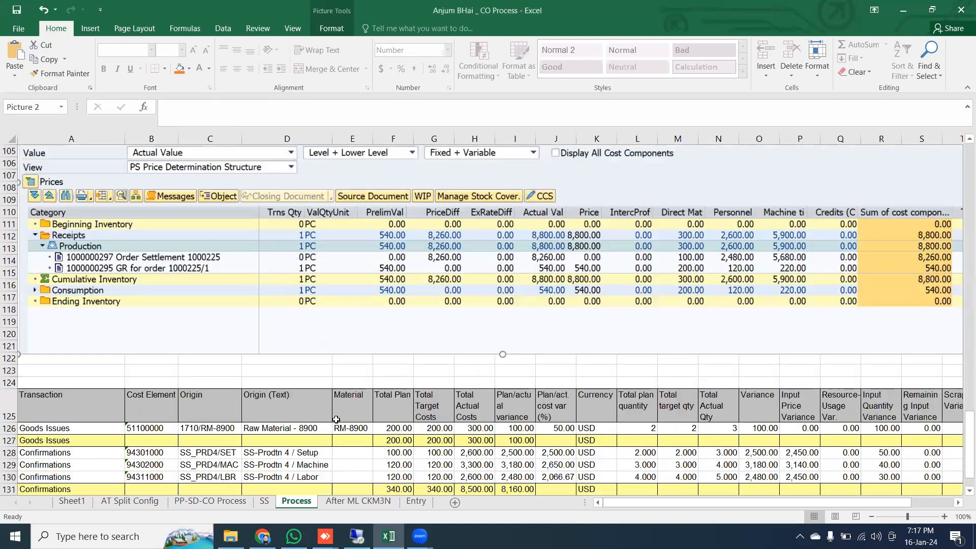
{"action": "scroll", "coordinate": [337, 422], "scroll_direction": "up", "scroll_amount": 3}
{"action": "scroll", "coordinate": [336, 422], "scroll_direction": "up", "scroll_amount": 1}
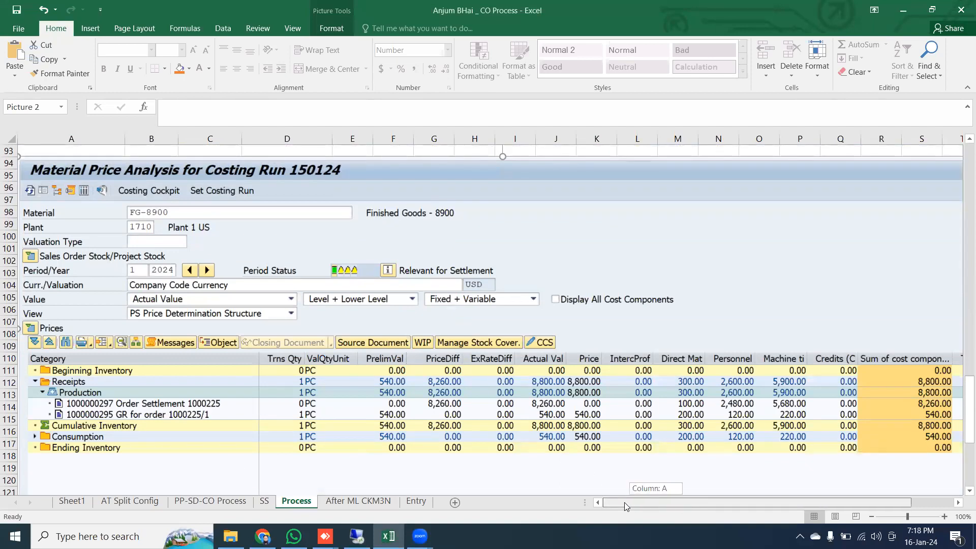
{"action": "scroll", "coordinate": [386, 410], "scroll_direction": "down", "scroll_amount": 5}
{"action": "scroll", "coordinate": [308, 425], "scroll_direction": "down", "scroll_amount": 3}
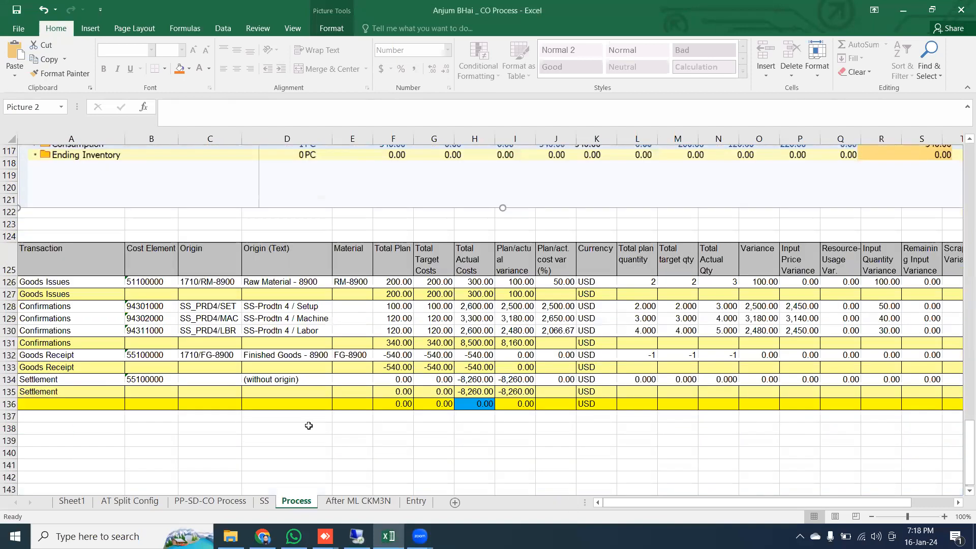
{"action": "scroll", "coordinate": [309, 426], "scroll_direction": "up", "scroll_amount": 4}
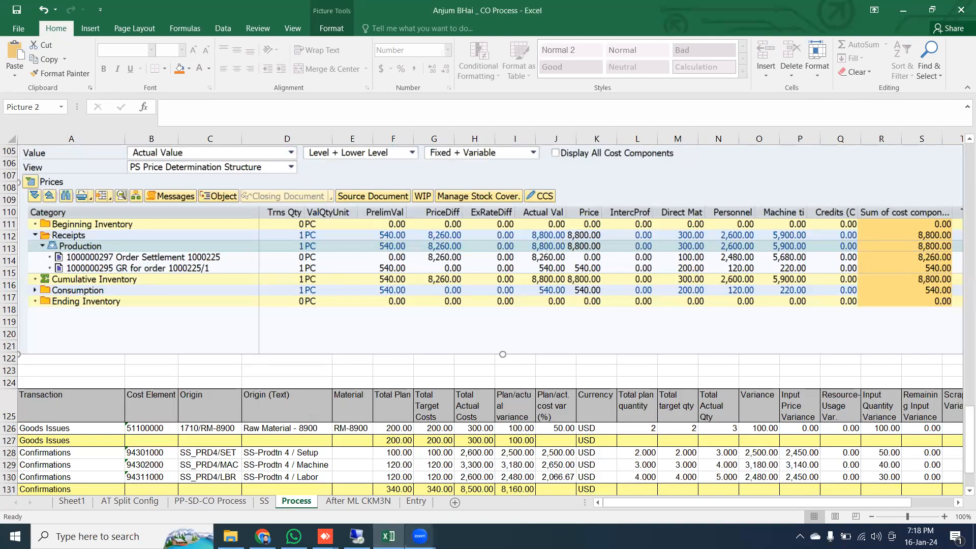
In SAP's RM-8900 analysis, compare the FG-8900/1710 consumption line with the price difference on the ending inventory's Settlement line
{"action": "left_click", "coordinate": [357, 536]}
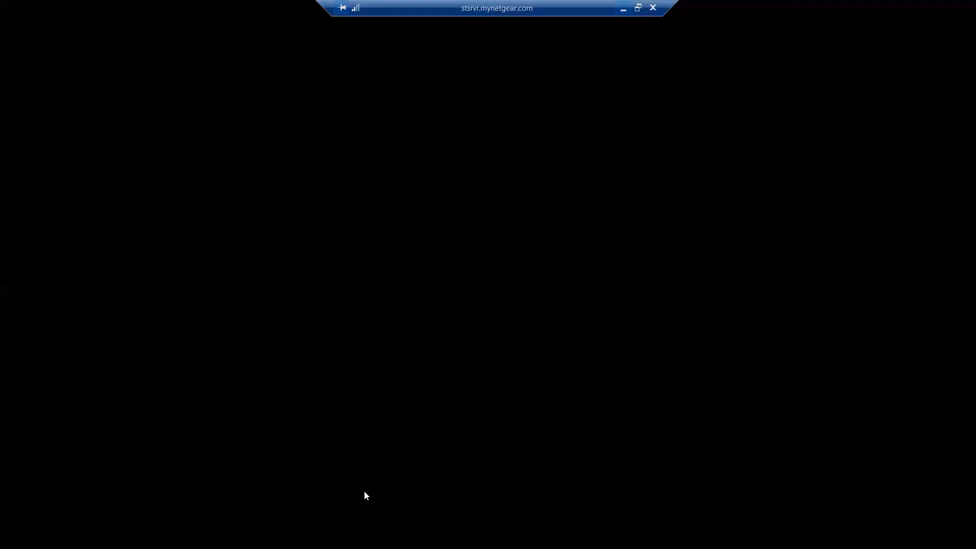
{"action": "mouse_move", "coordinate": [171, 536]}
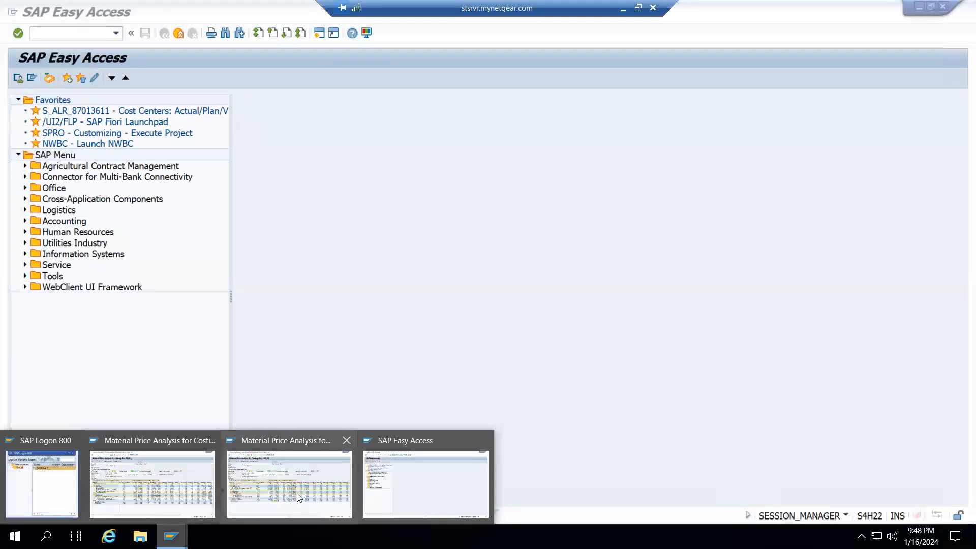
{"action": "left_click", "coordinate": [296, 493]}
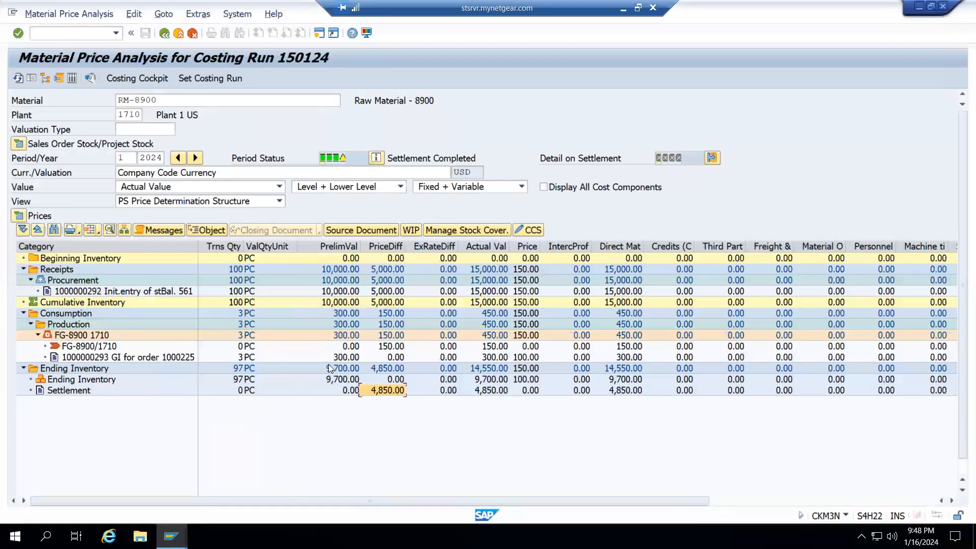
{"action": "left_click", "coordinate": [100, 347]}
{"action": "left_click", "coordinate": [387, 390]}
{"action": "left_click", "coordinate": [221, 379]}
{"action": "left_click", "coordinate": [384, 391]}
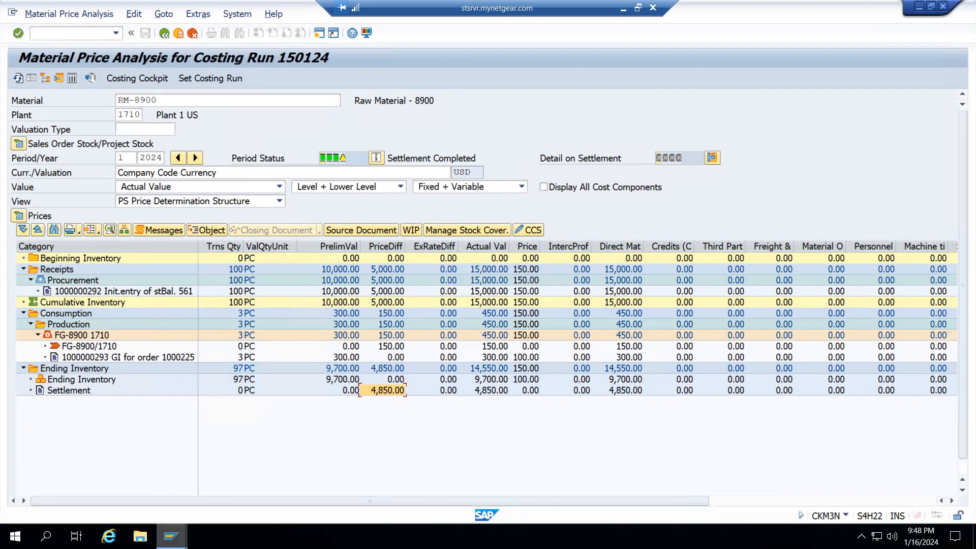
In the FG-8900 session, check the price differences of the order settlement and RM-8900/1710 lines under production receipts
{"action": "mouse_move", "coordinate": [171, 537]}
{"action": "left_click", "coordinate": [166, 487]}
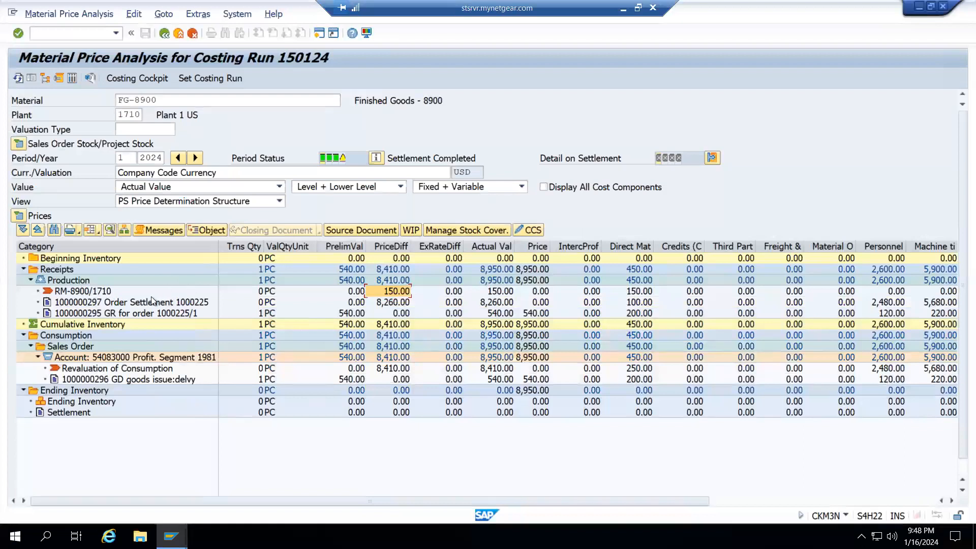
{"action": "left_click", "coordinate": [133, 302]}
{"action": "key", "text": "Down"}
{"action": "left_click", "coordinate": [134, 304]}
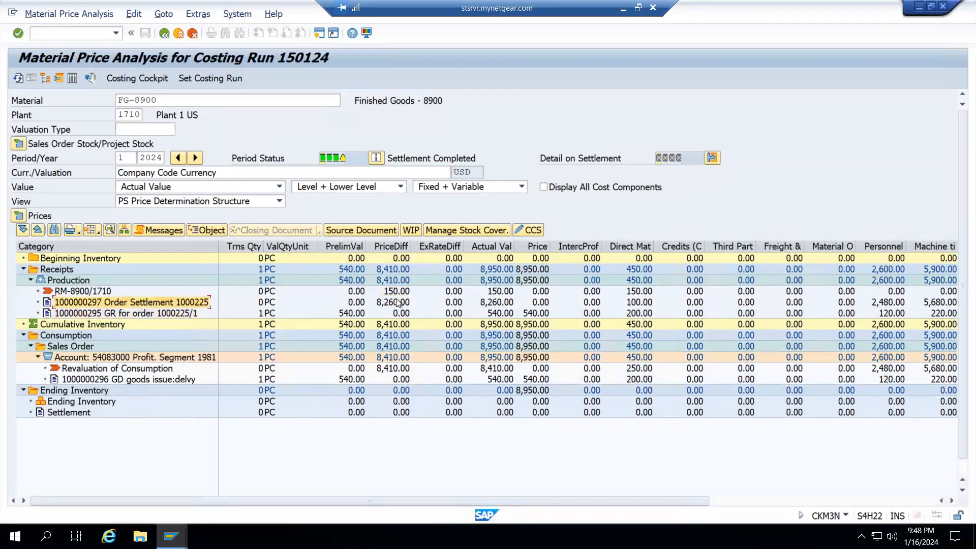
{"action": "left_click", "coordinate": [397, 291]}
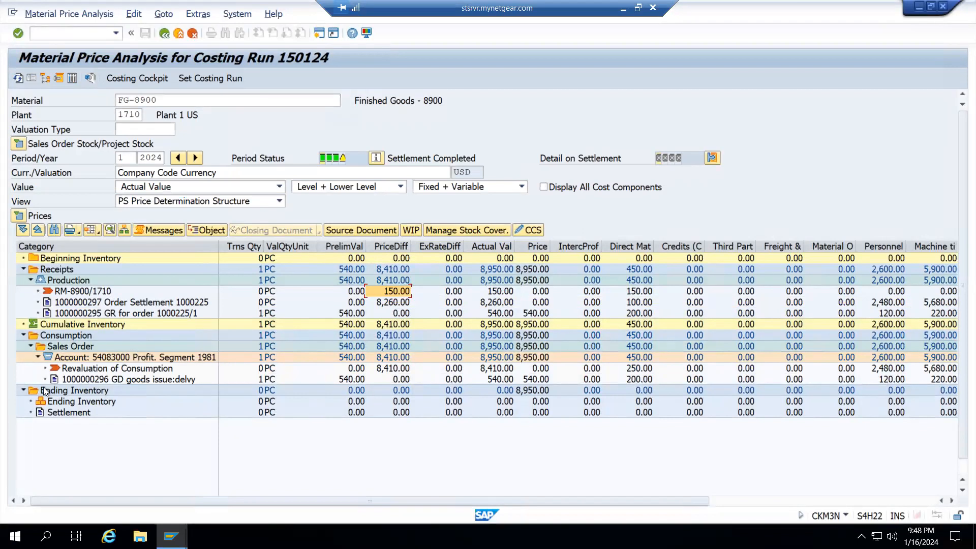
Examine the profitability segment account under FG-8900's sales order consumption and the price difference on its Revaluation of Consumption line
{"action": "left_click", "coordinate": [131, 358]}
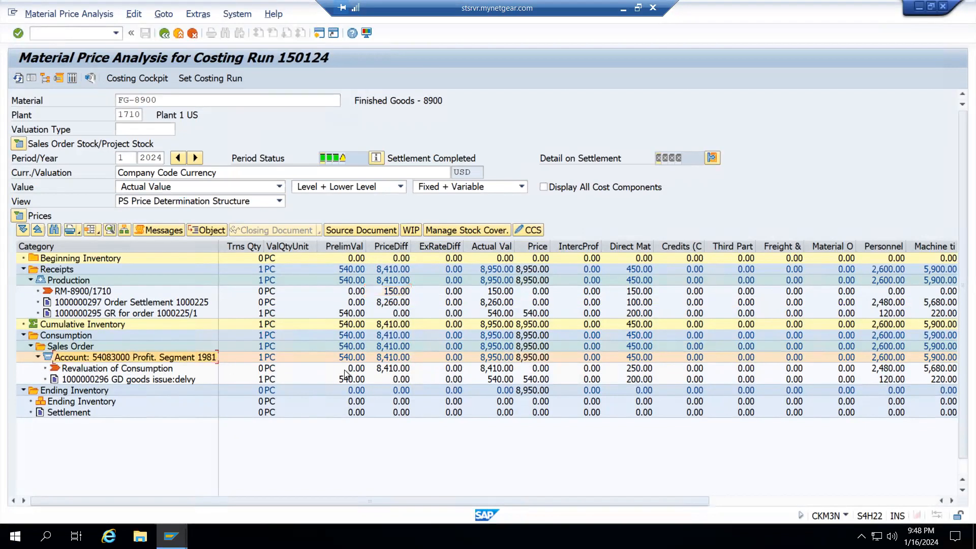
{"action": "left_click", "coordinate": [392, 368]}
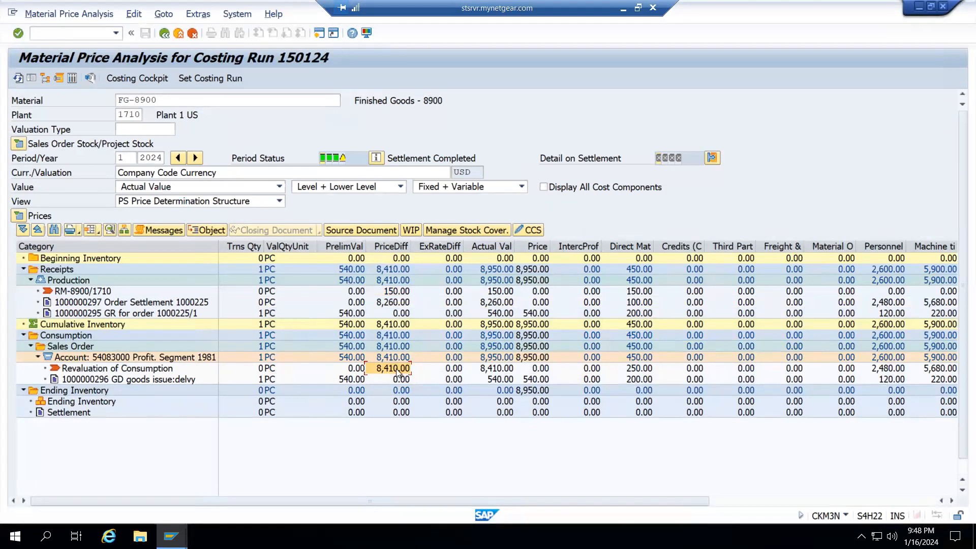
{"action": "left_click", "coordinate": [171, 537]}
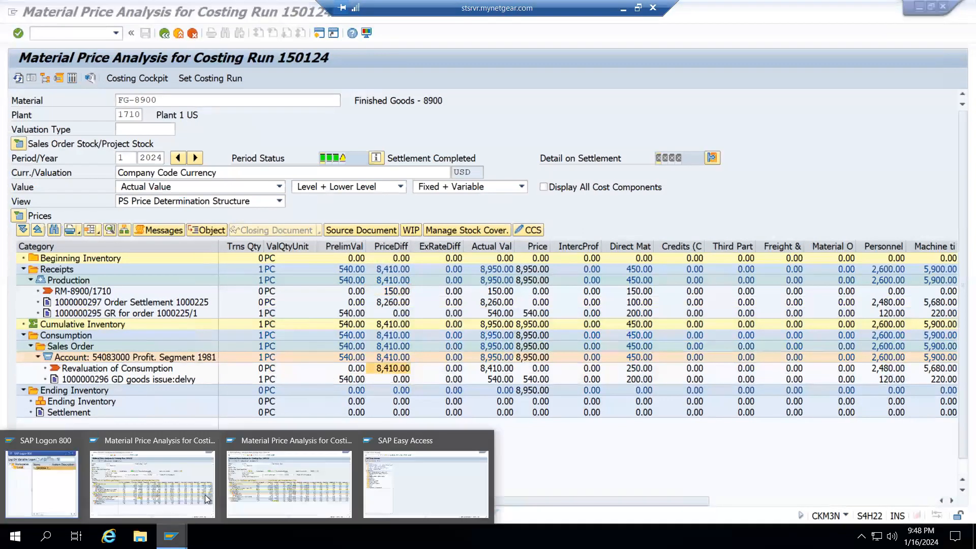
{"action": "left_click", "coordinate": [391, 365]}
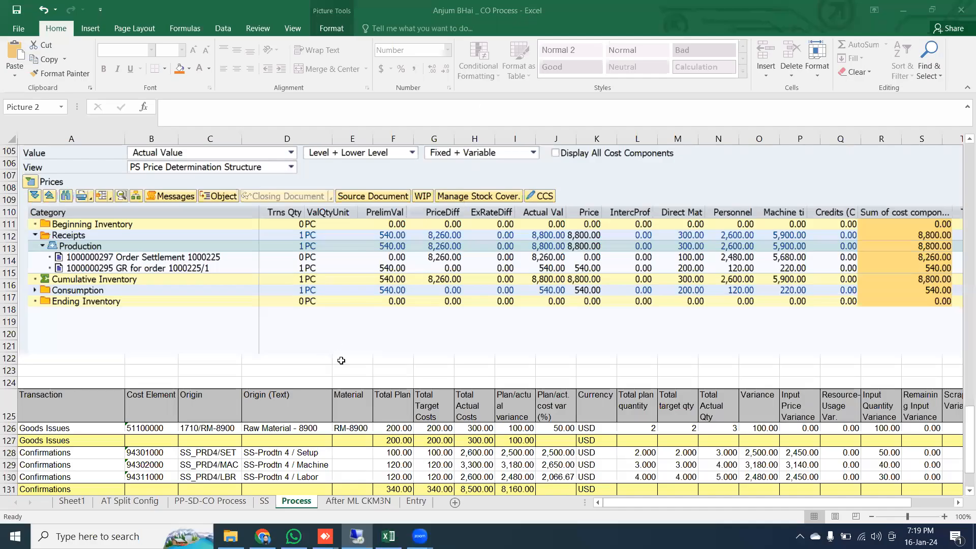
In Excel, look over the Process sheet's order cost table and highlight cells C27:E29 under COGS-Splitting in the Entry sheet
{"action": "scroll", "coordinate": [343, 406], "scroll_direction": "down", "scroll_amount": 10}
{"action": "scroll", "coordinate": [337, 478], "scroll_direction": "up", "scroll_amount": 6}
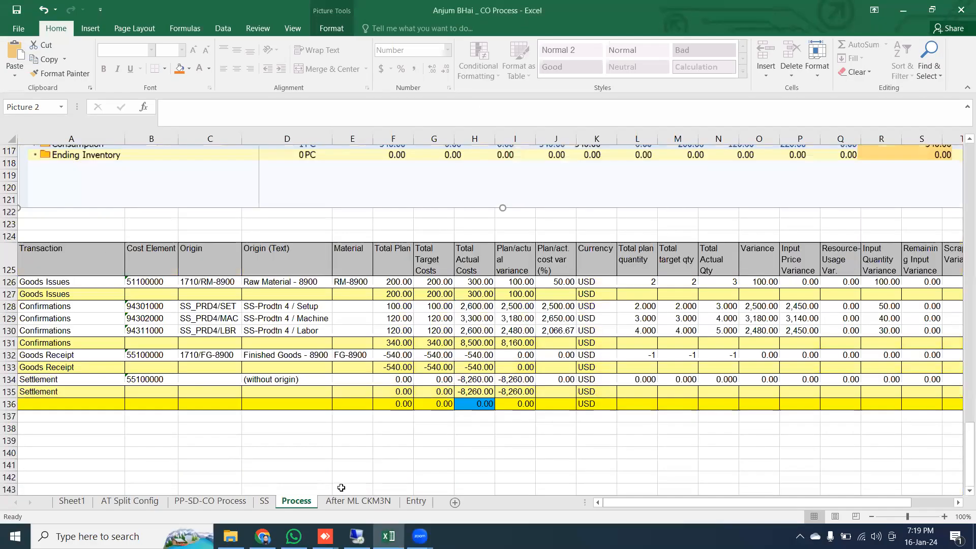
{"action": "left_click", "coordinate": [384, 502]}
{"action": "left_click", "coordinate": [416, 501]}
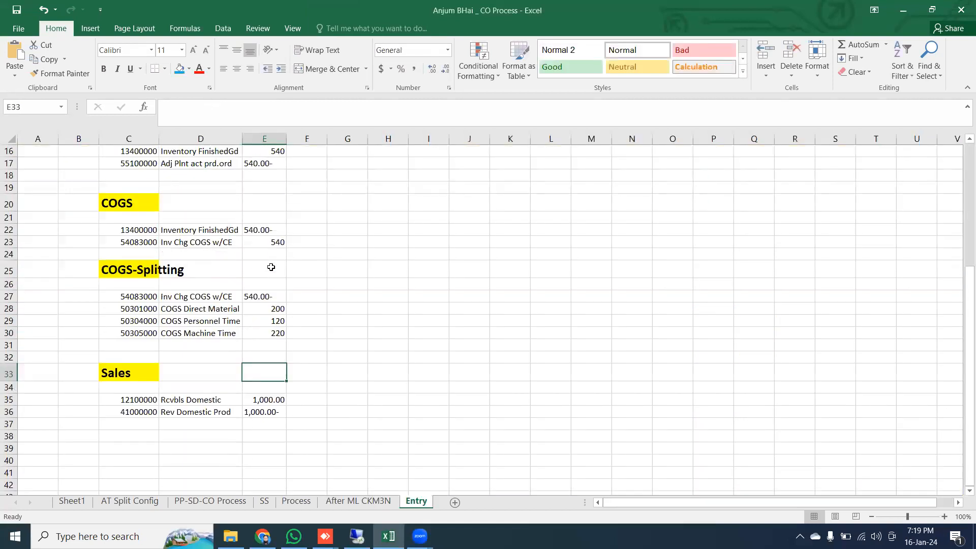
{"action": "left_click_drag", "start_coordinate": [124, 296], "coordinate": [253, 321]}
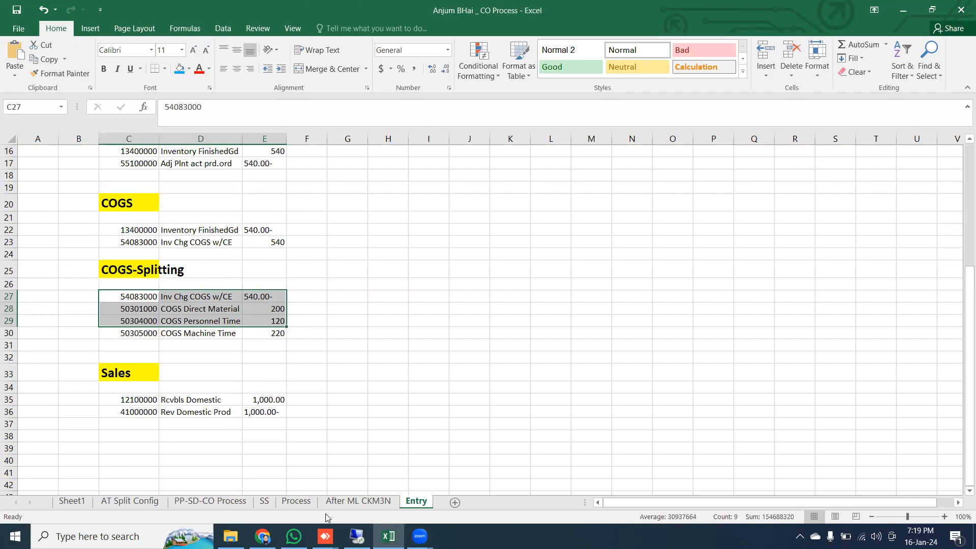
Switch to SAP's FG-8900 price analysis and check the Revaluation of Consumption line's price difference under the Sales Order consumption
{"action": "left_click", "coordinate": [357, 537]}
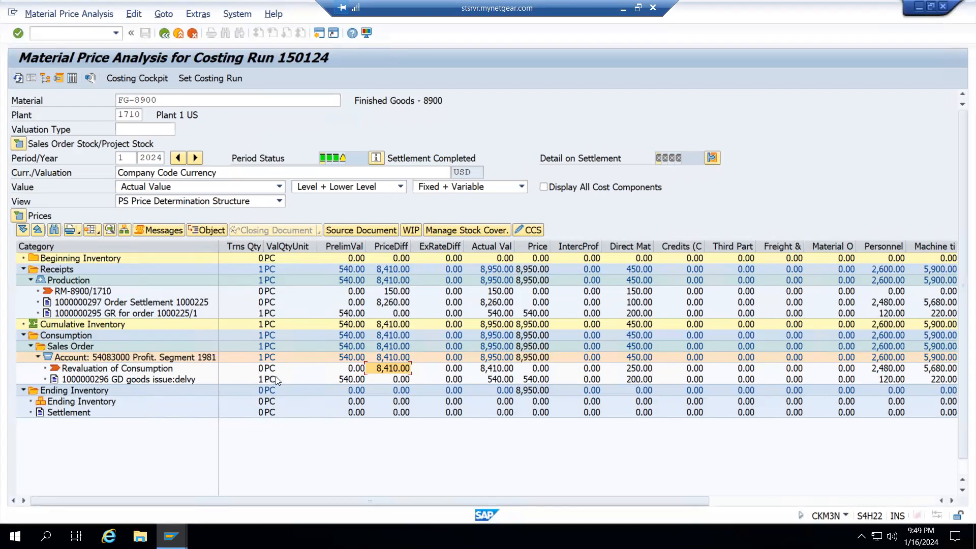
{"action": "left_click", "coordinate": [119, 372]}
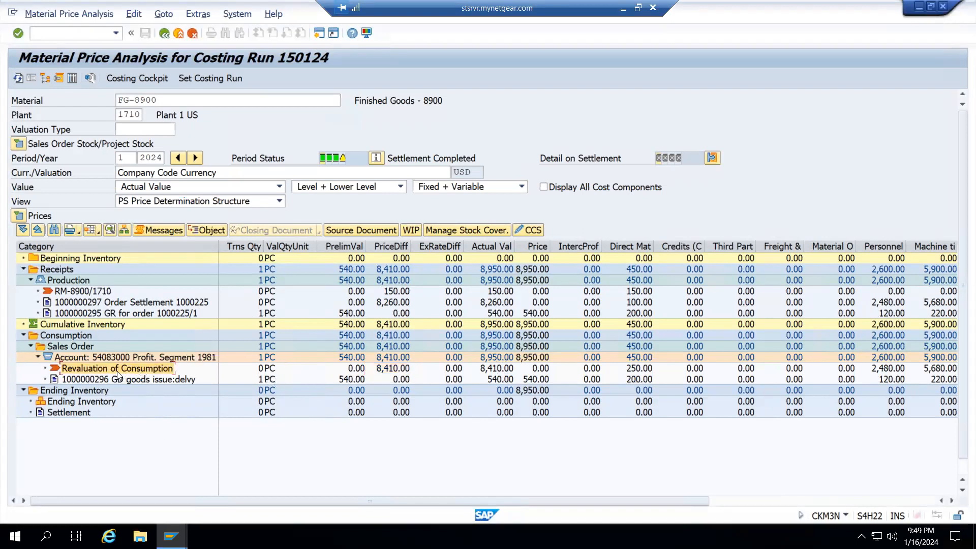
{"action": "left_click", "coordinate": [395, 369]}
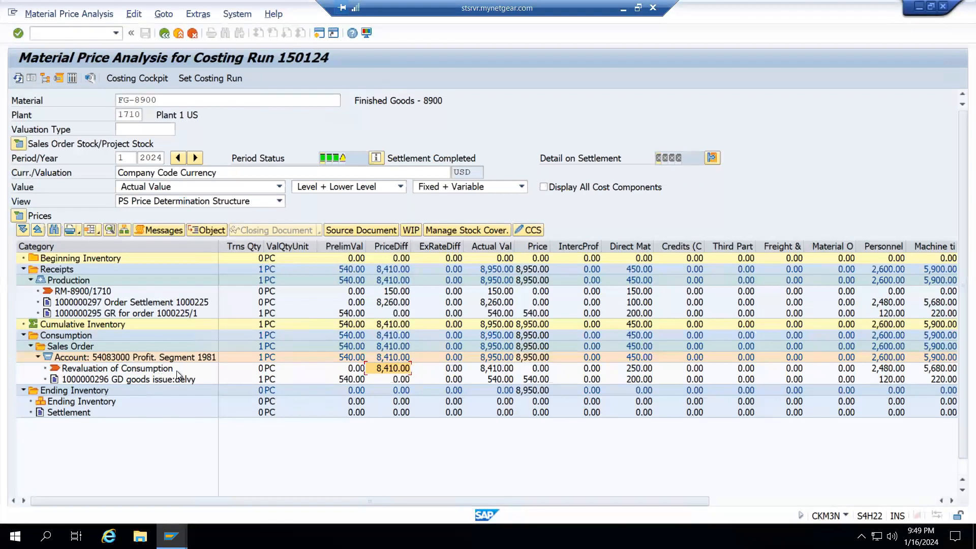
{"action": "left_click", "coordinate": [81, 345]}
{"action": "left_click", "coordinate": [129, 372]}
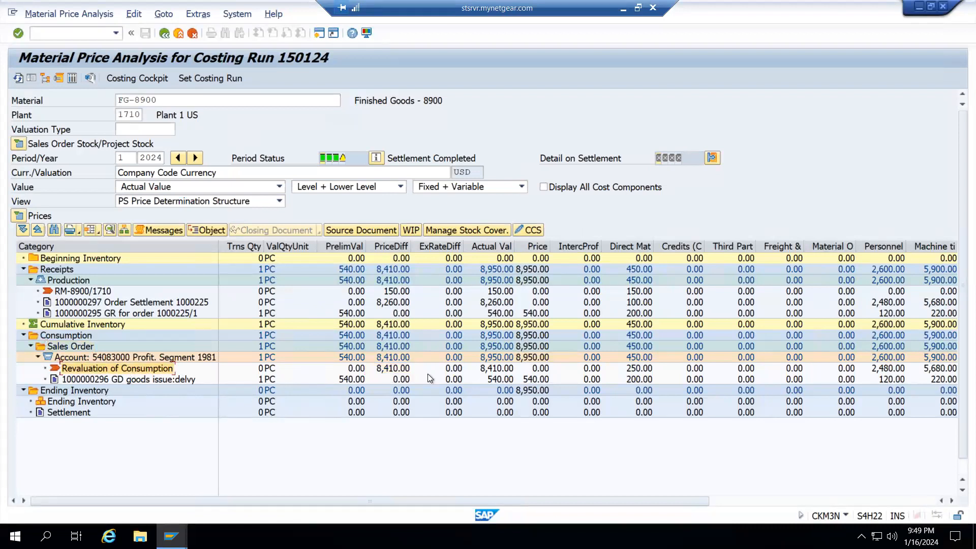
{"action": "left_click", "coordinate": [392, 370]}
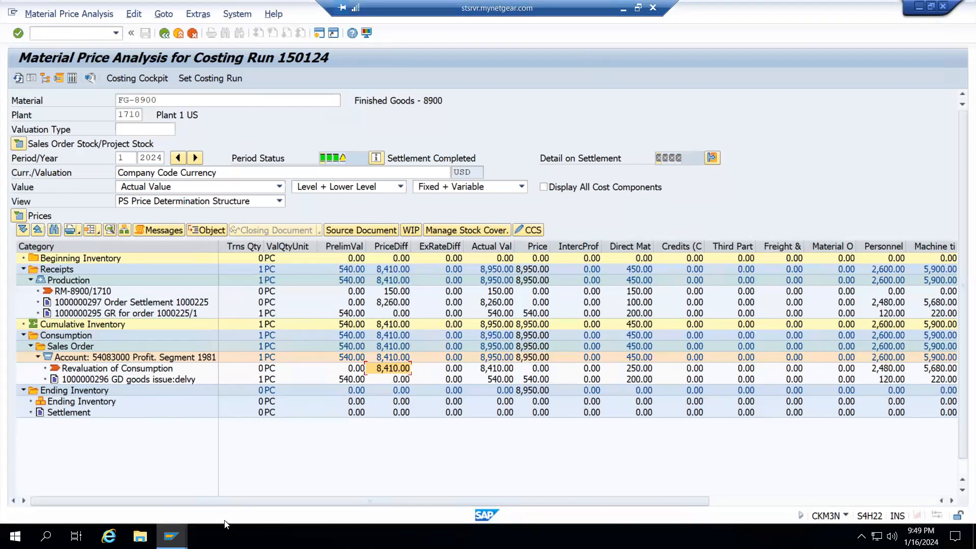
Review FG-8900's line items in Excel's SS sheet against SAP's goods issue preliminary value and the consumption revaluation's price difference
{"action": "key", "text": "alt+Tab"}
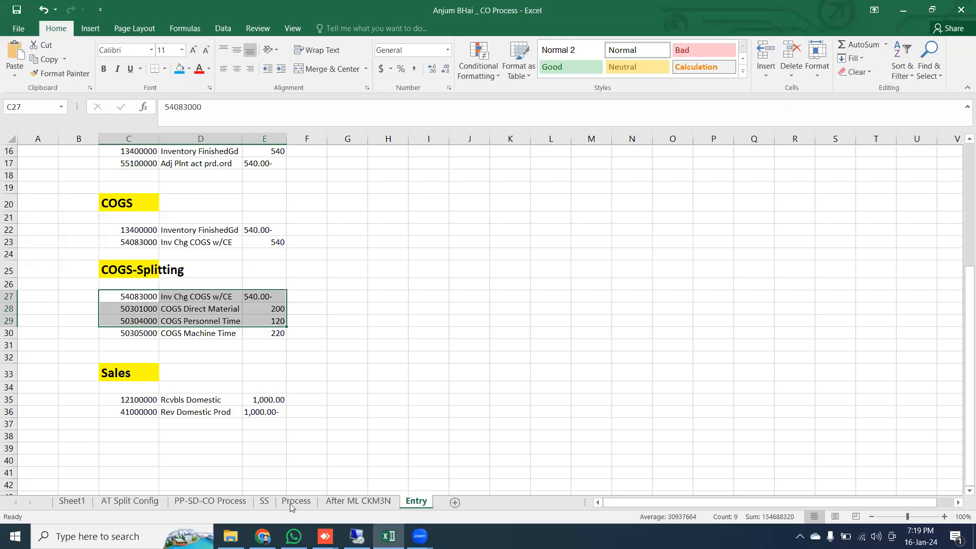
{"action": "left_click", "coordinate": [264, 502]}
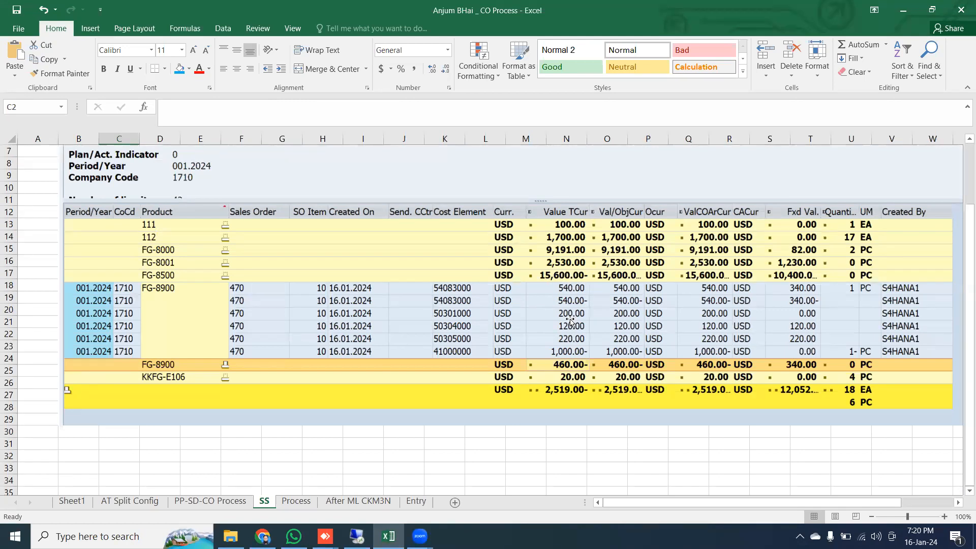
{"action": "left_click", "coordinate": [356, 537]}
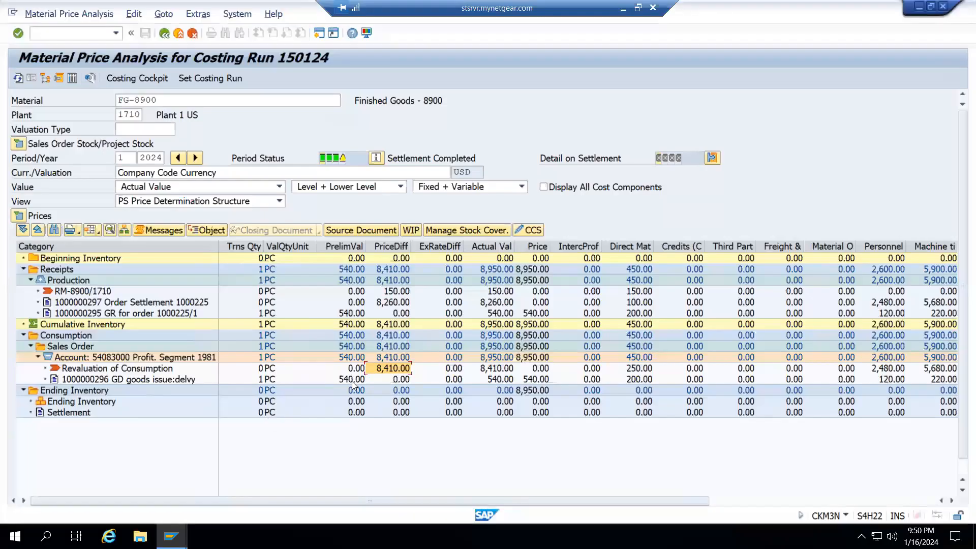
{"action": "left_click", "coordinate": [352, 381]}
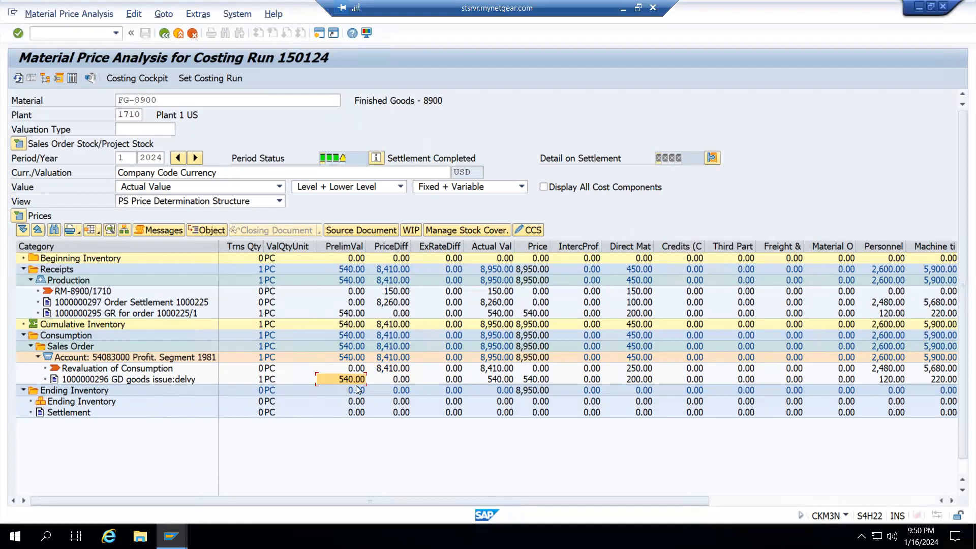
{"action": "left_click", "coordinate": [399, 372]}
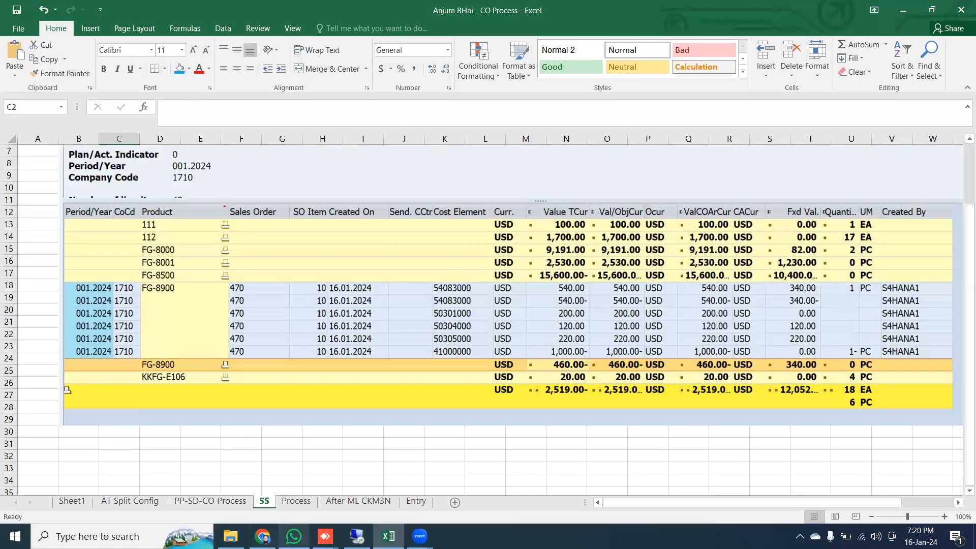
{"action": "left_click", "coordinate": [357, 536]}
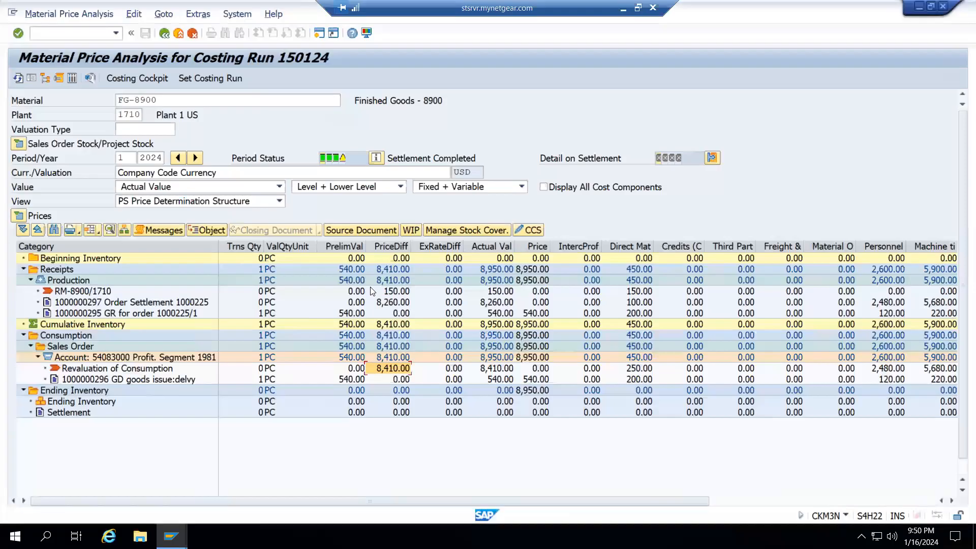